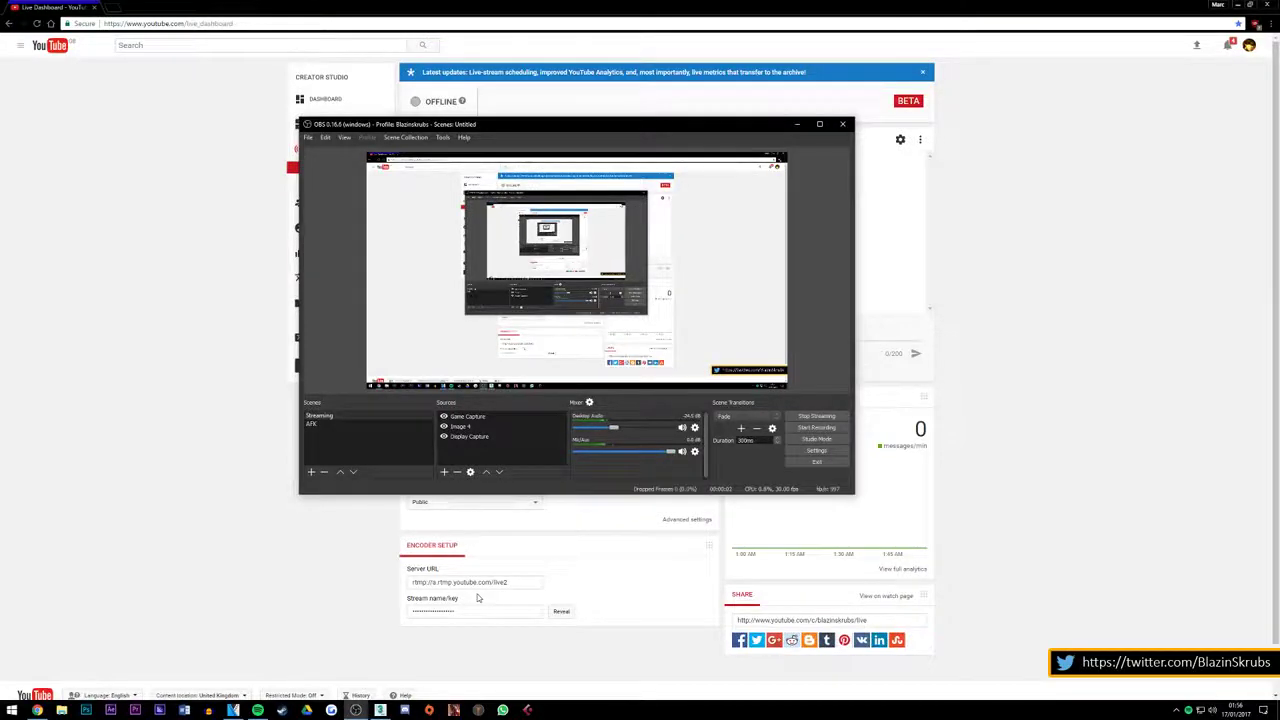
Bring the 3ds Max phone box scene forward and set the OBS window aside
{"action": "left_click", "coordinate": [380, 710]}
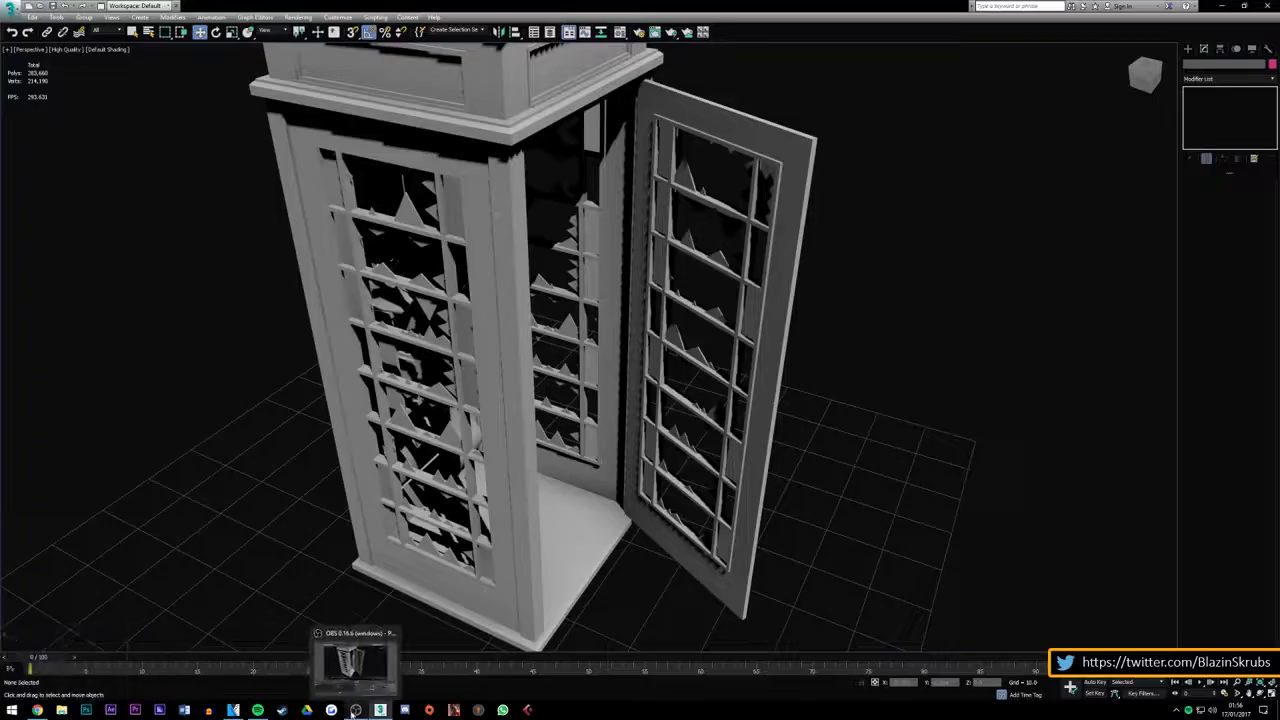
{"action": "left_click", "coordinate": [355, 710]}
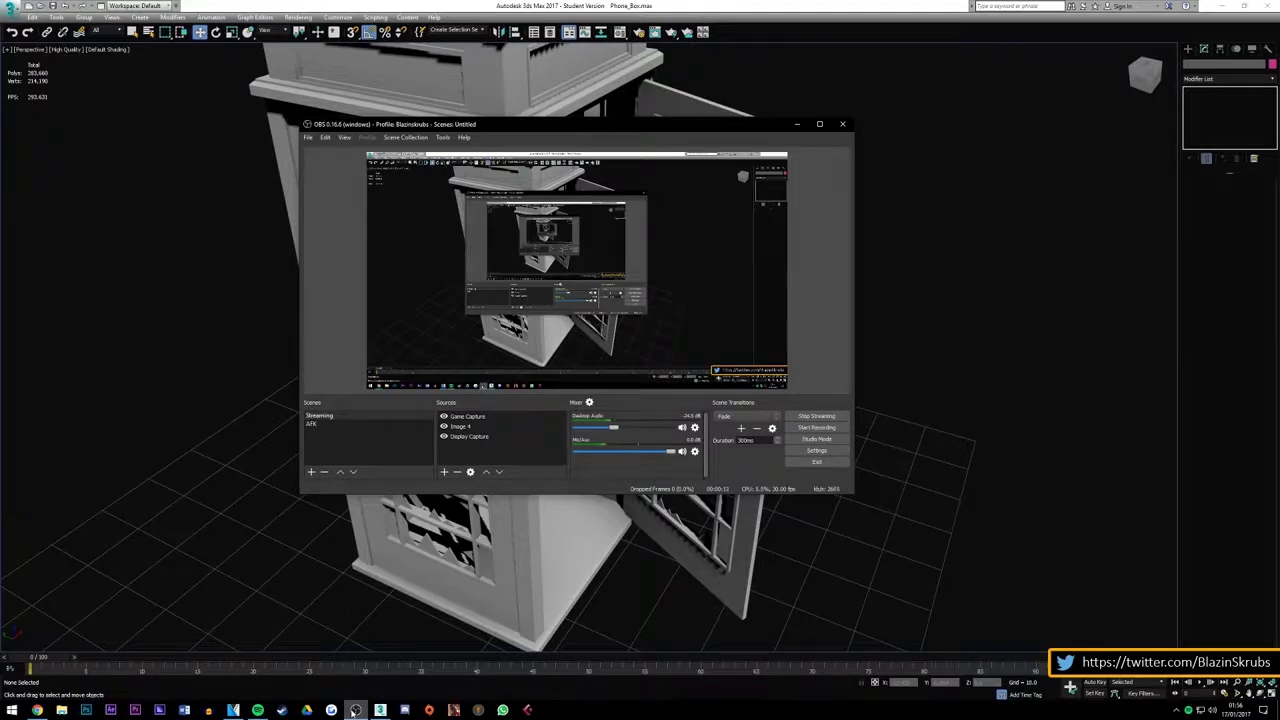
{"action": "left_click", "coordinate": [355, 710]}
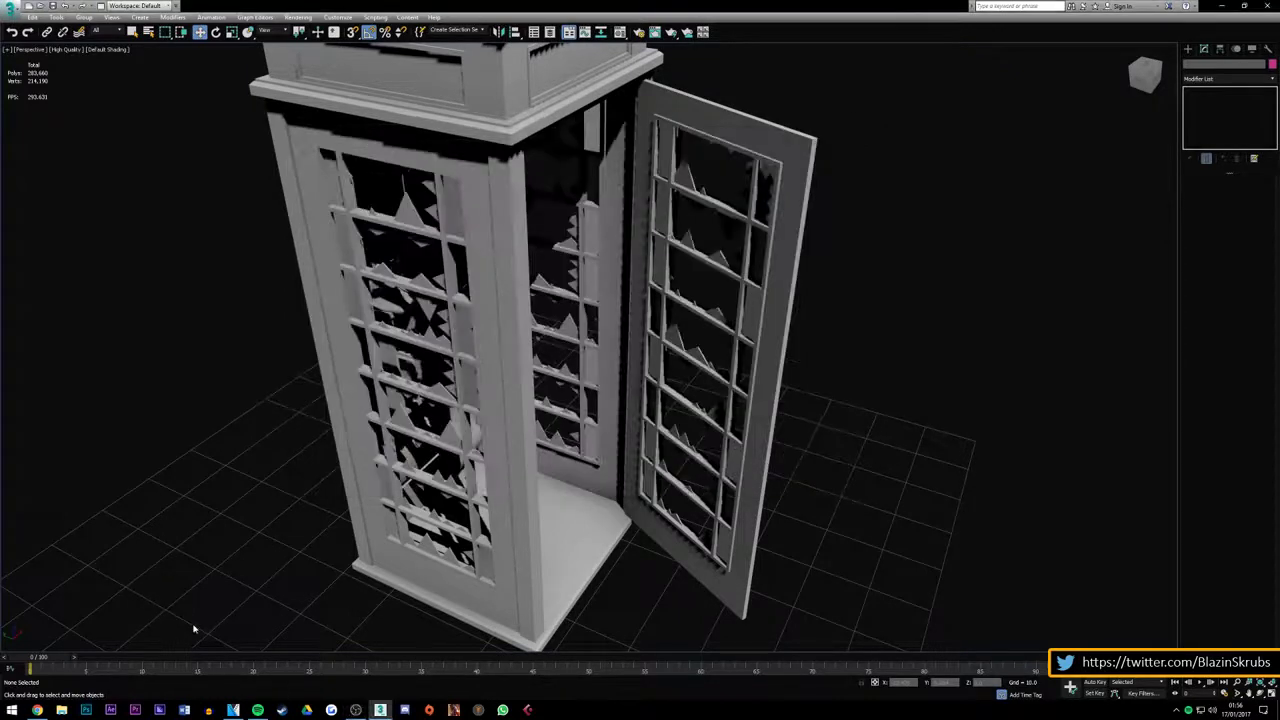
{"action": "left_click", "coordinate": [37, 710]}
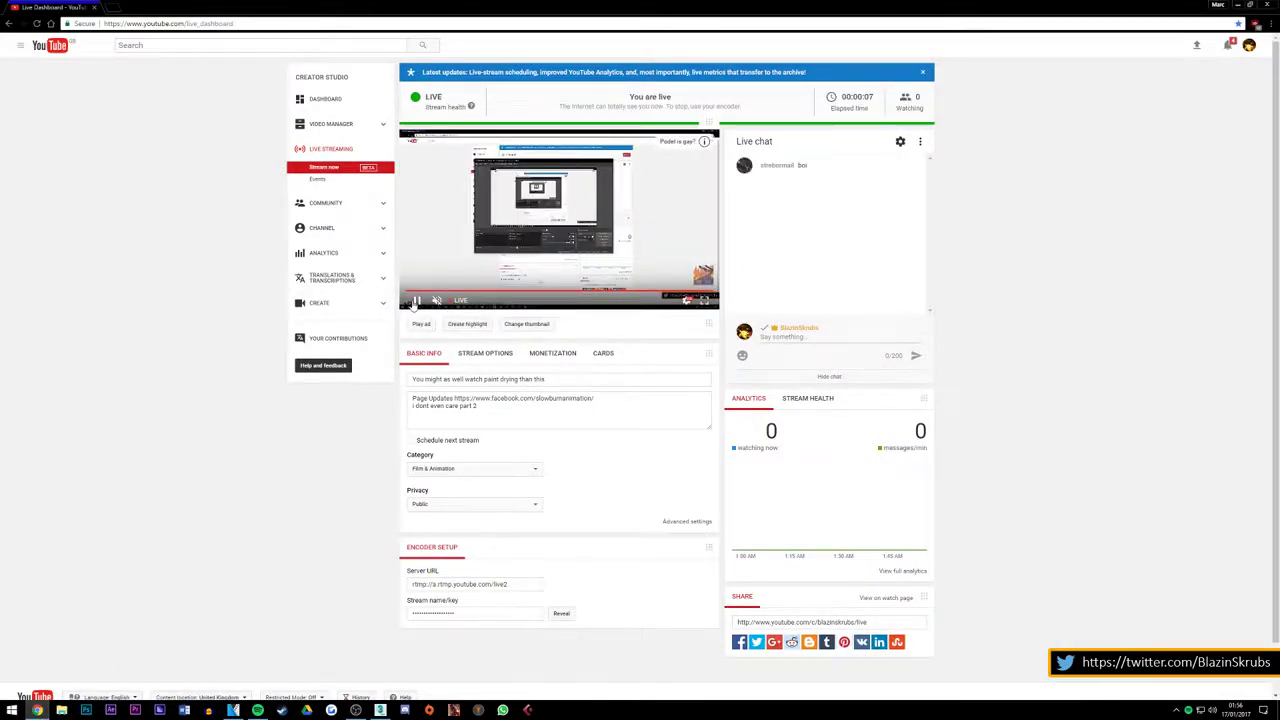
{"action": "left_click", "coordinate": [416, 302]}
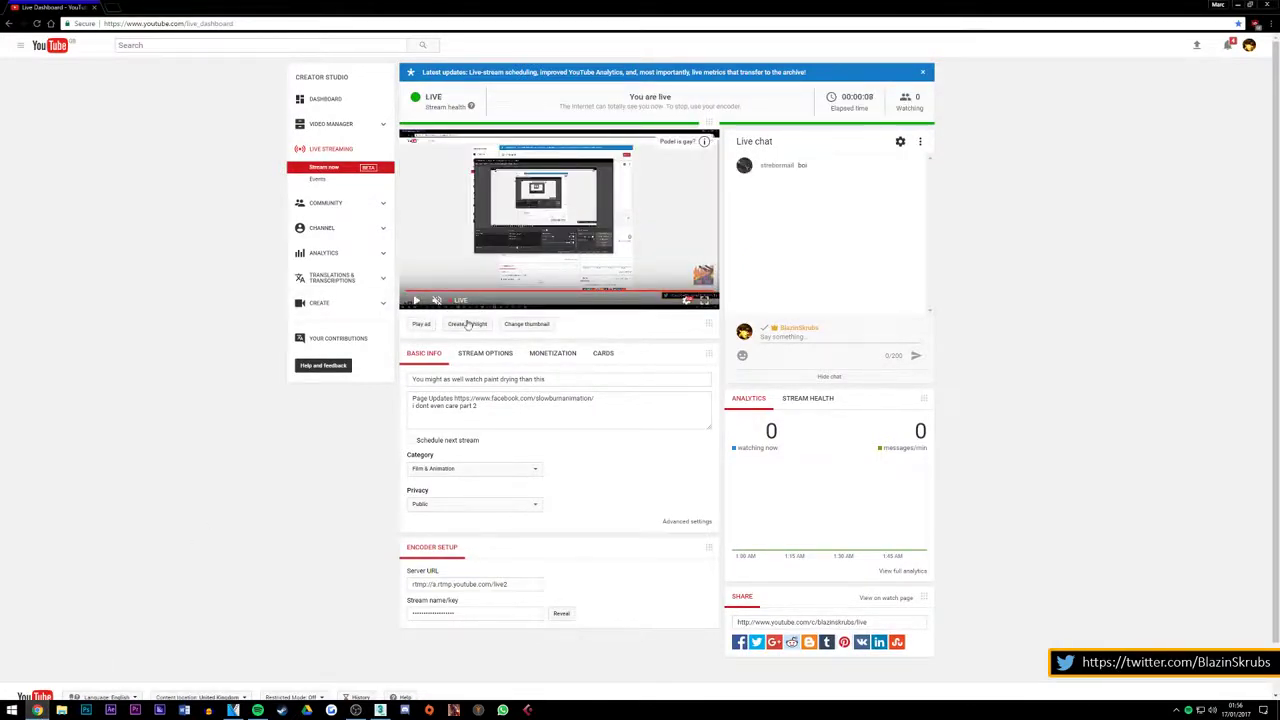
{"action": "left_click", "coordinate": [1238, 5]}
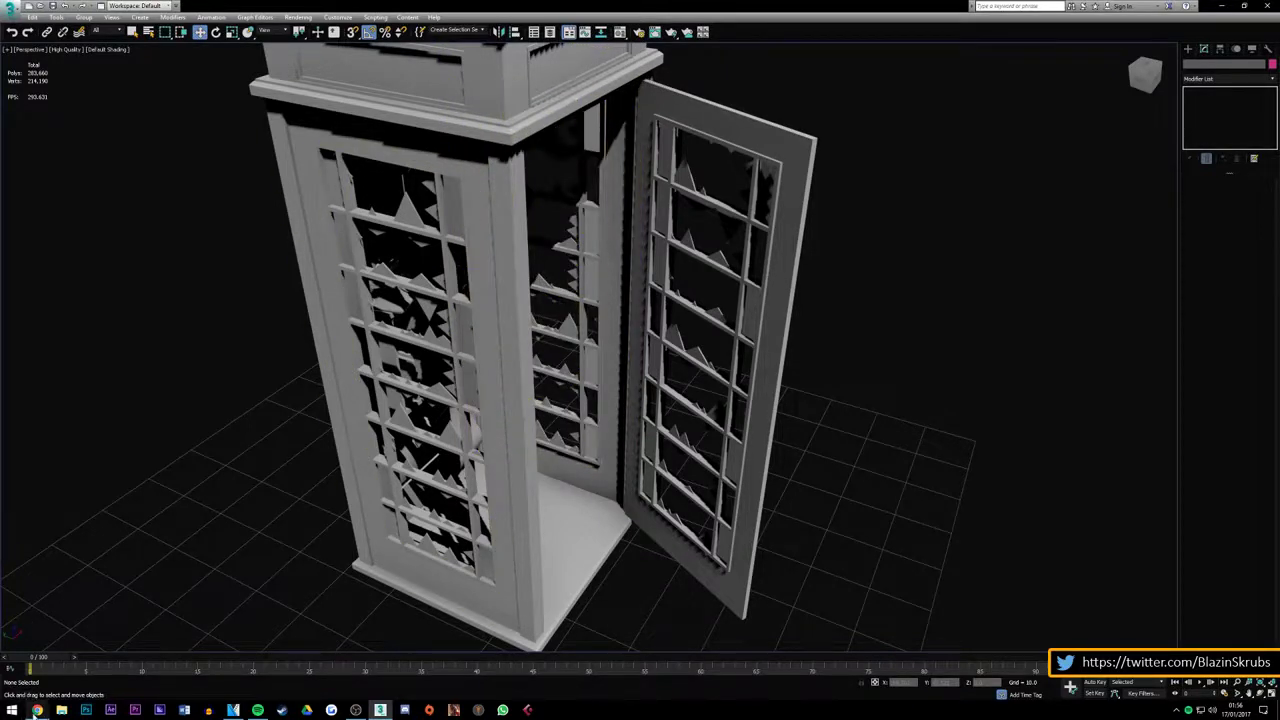
{"action": "mouse_move", "coordinate": [36, 710]}
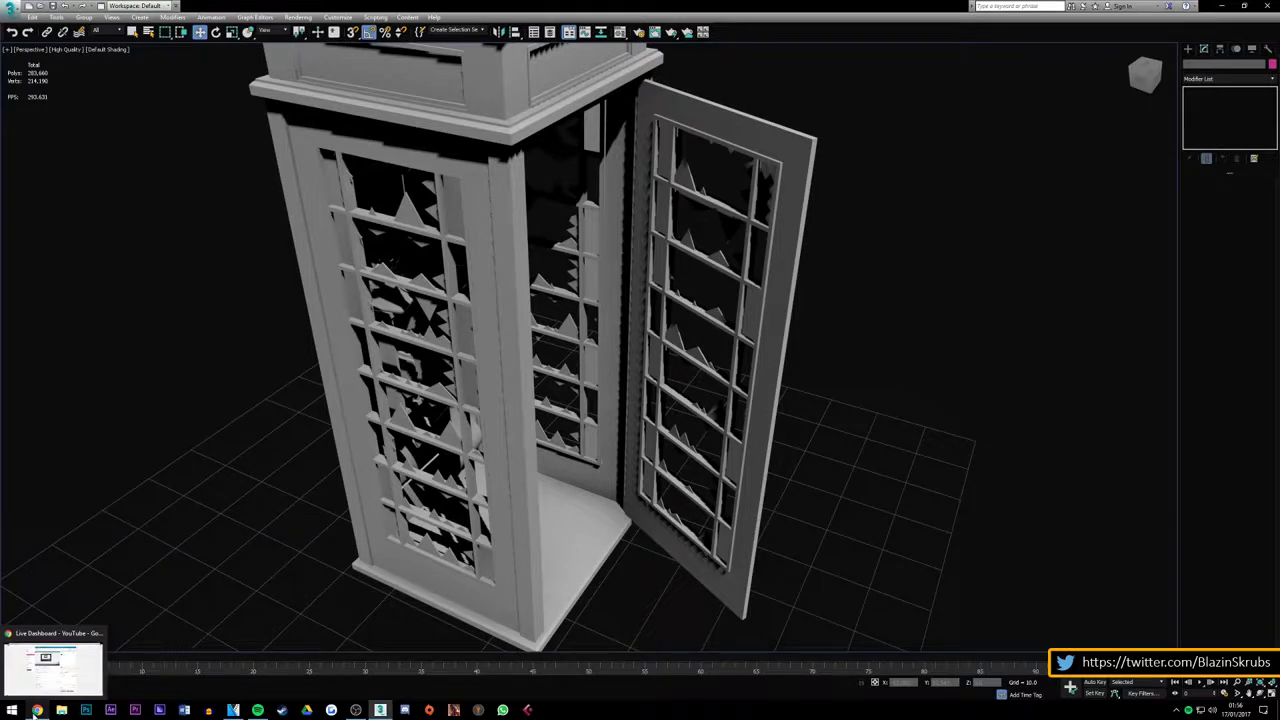
{"action": "left_click", "coordinate": [58, 678]}
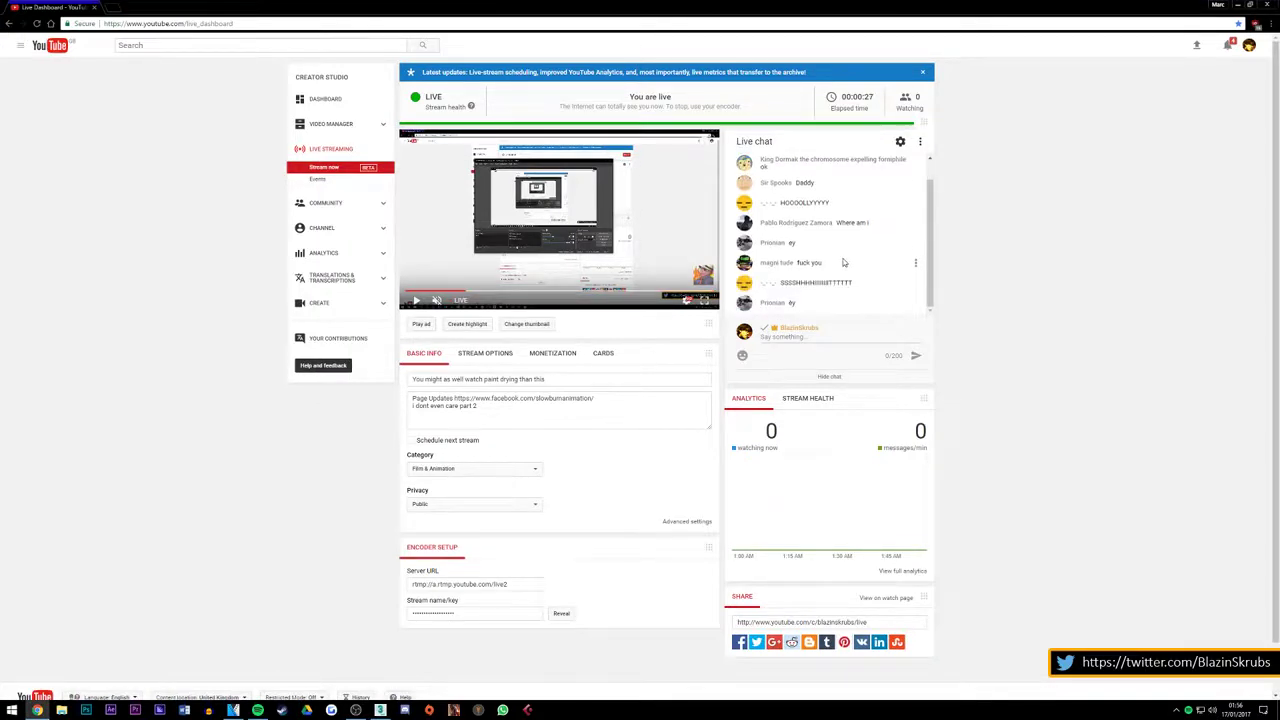
{"action": "left_click", "coordinate": [418, 303]}
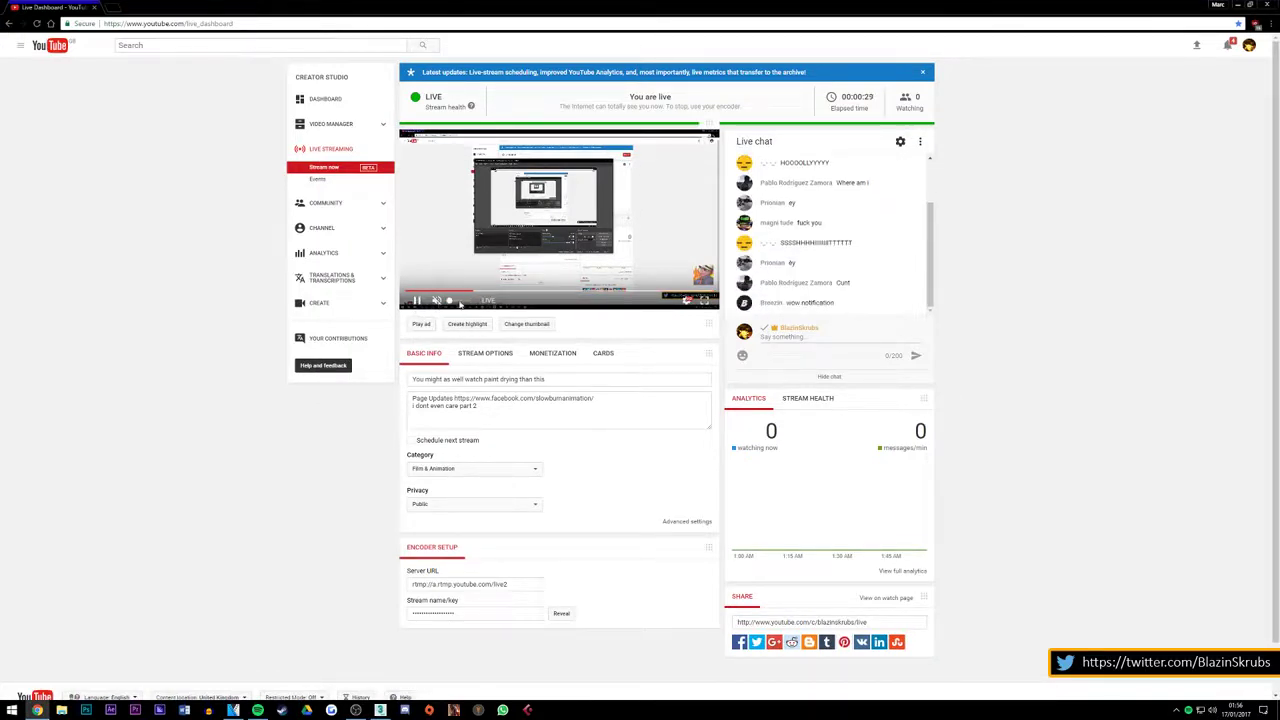
{"action": "left_click", "coordinate": [415, 304]}
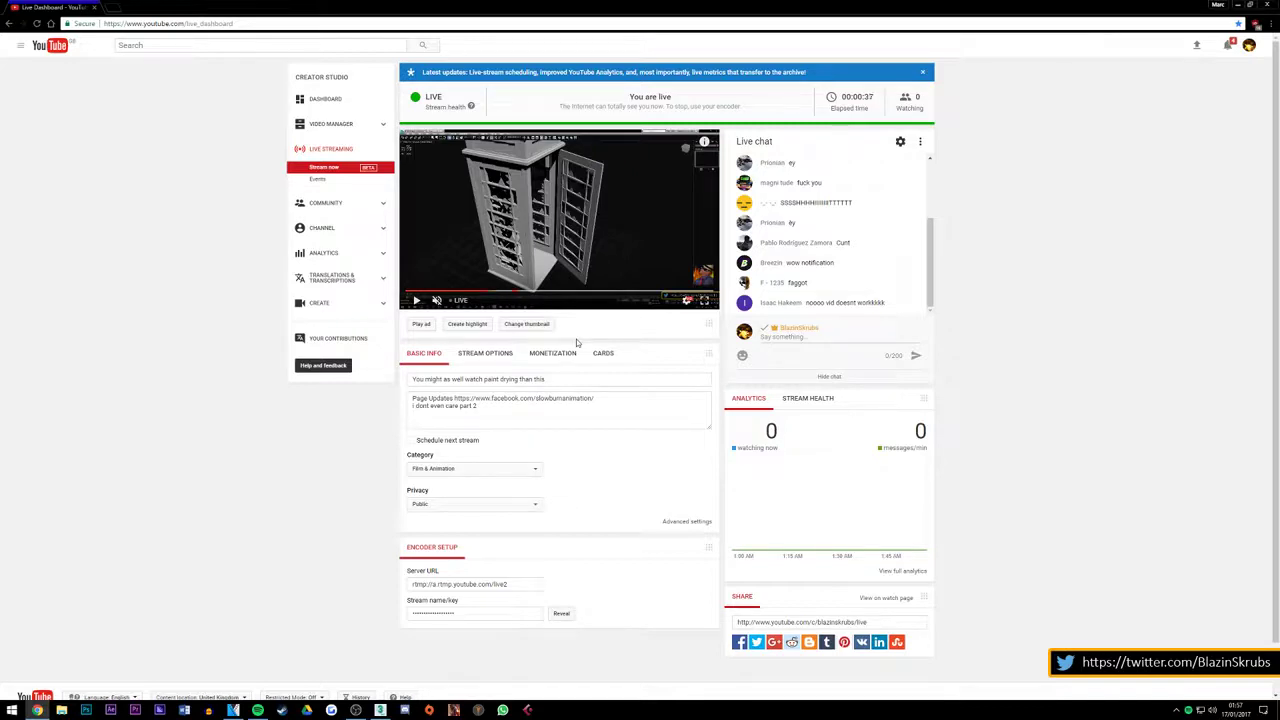
{"action": "mouse_move", "coordinate": [932, 255]}
{"action": "left_mouse_down"}
{"action": "mouse_move", "coordinate": [932, 244]}
{"action": "mouse_move", "coordinate": [928, 303]}
{"action": "left_mouse_up"}
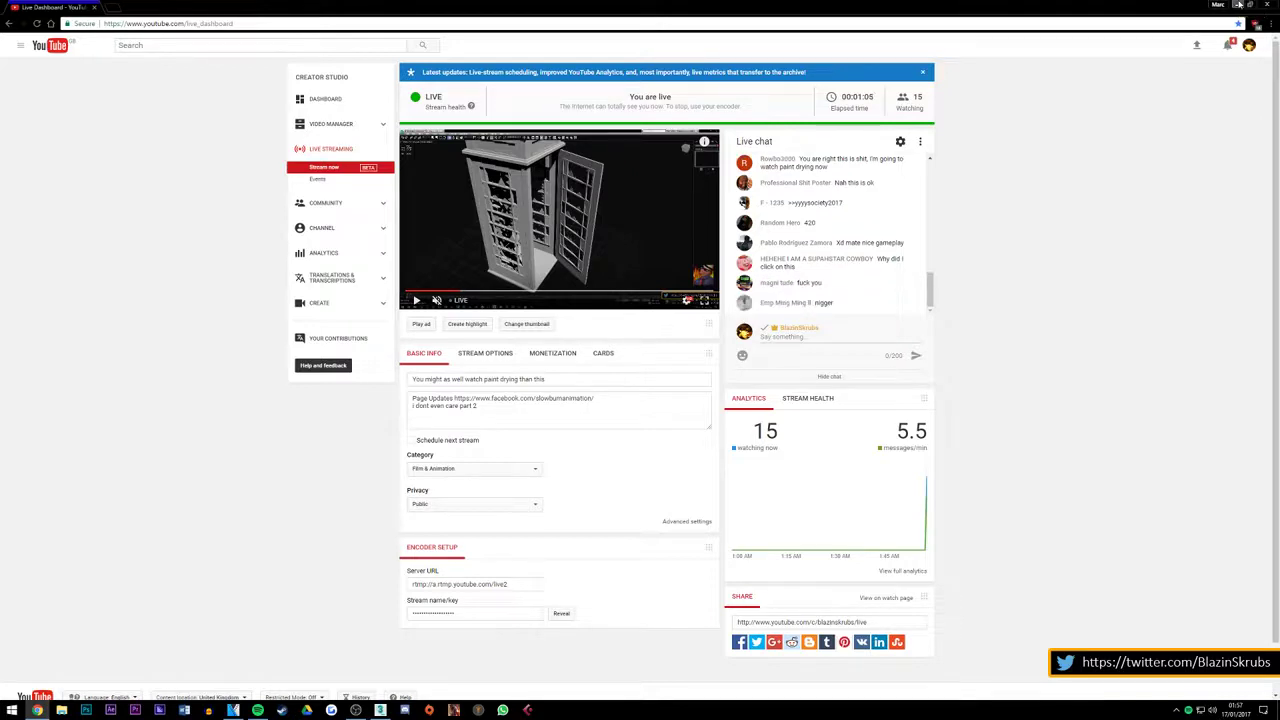
{"action": "left_click", "coordinate": [1238, 5]}
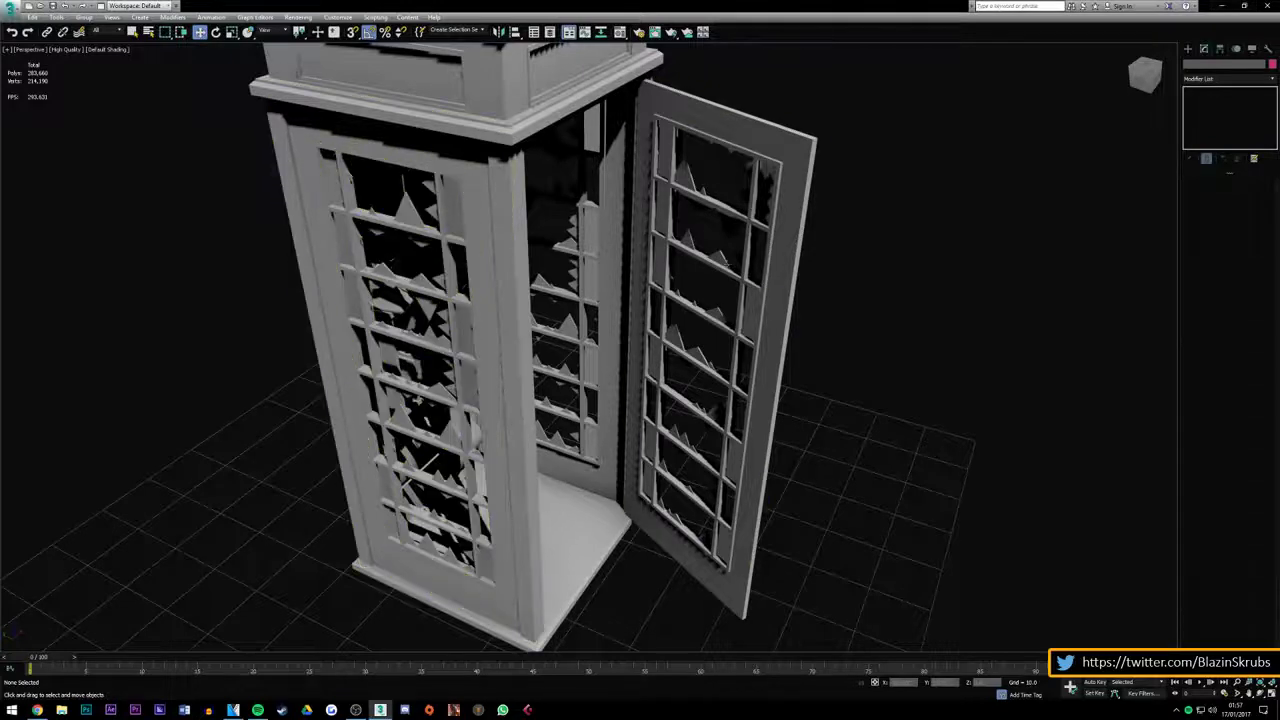
Frame the whole phone booth, then orbit and zoom in on its open interior from the front-right
{"action": "key", "text": "ctrl+w"}
{"action": "key", "text": "z"}
{"action": "middle_click_drag", "start_coordinate": [1065, 116], "coordinate": [560, 340], "text": "alt"}
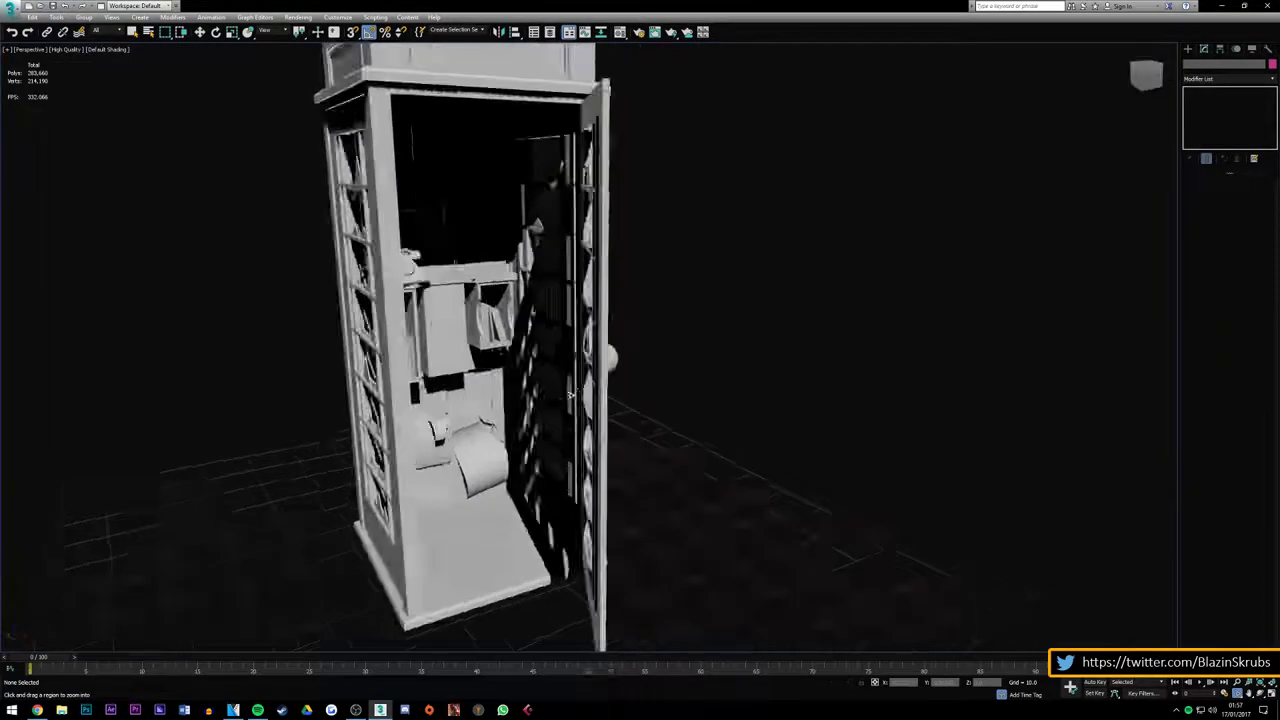
{"action": "scroll", "coordinate": [465, 205], "scroll_direction": "up", "scroll_amount": 3}
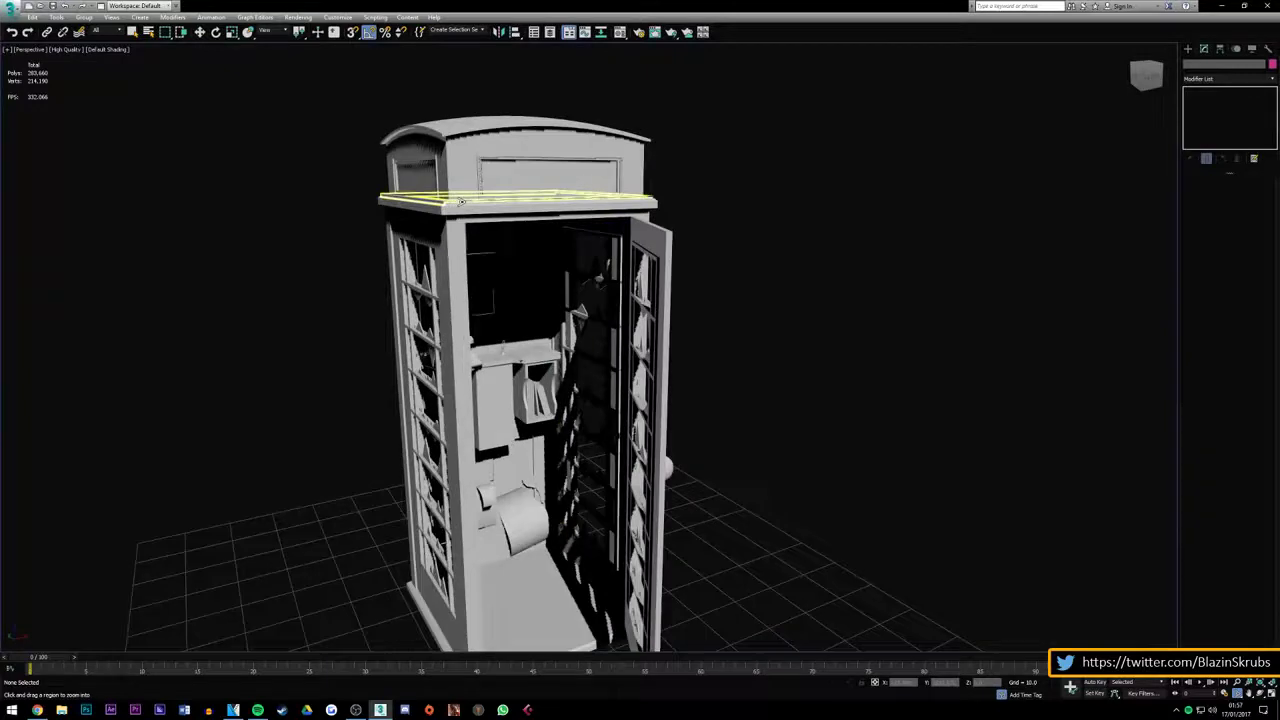
Toggle the OBS window and bring the YouTube Live Dashboard back to the front
{"action": "left_click", "coordinate": [361, 680]}
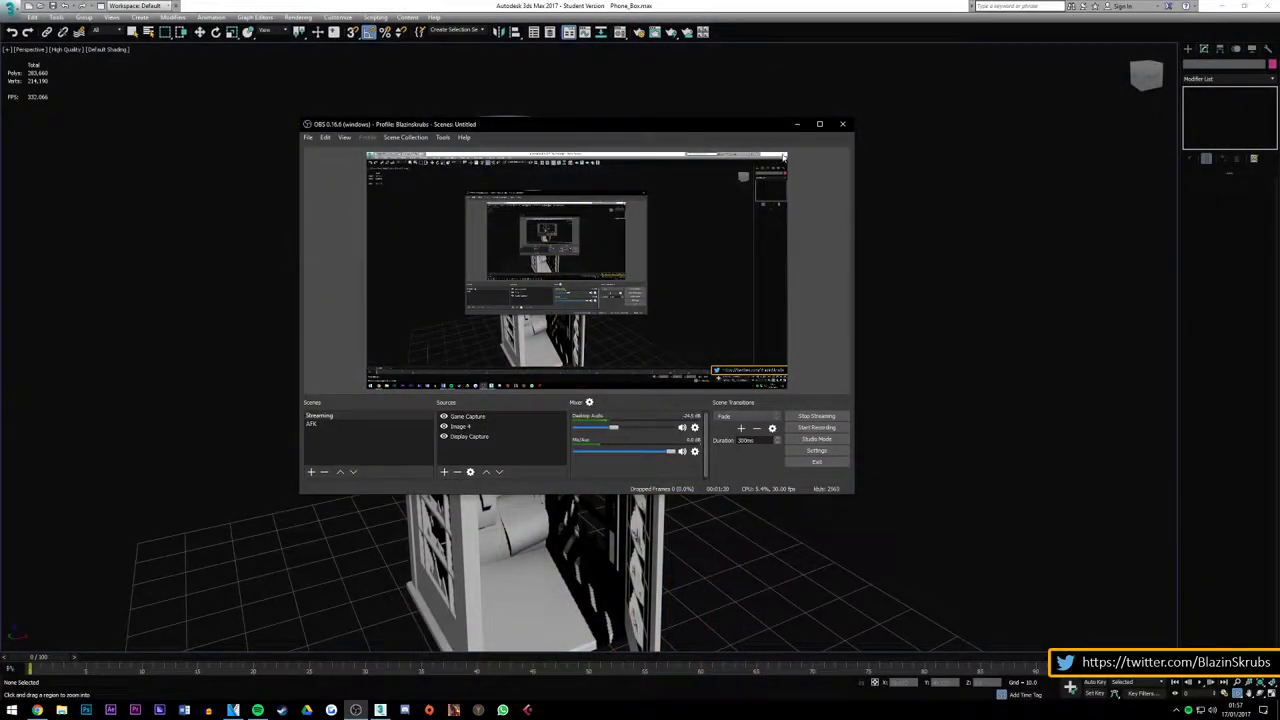
{"action": "left_click", "coordinate": [796, 125]}
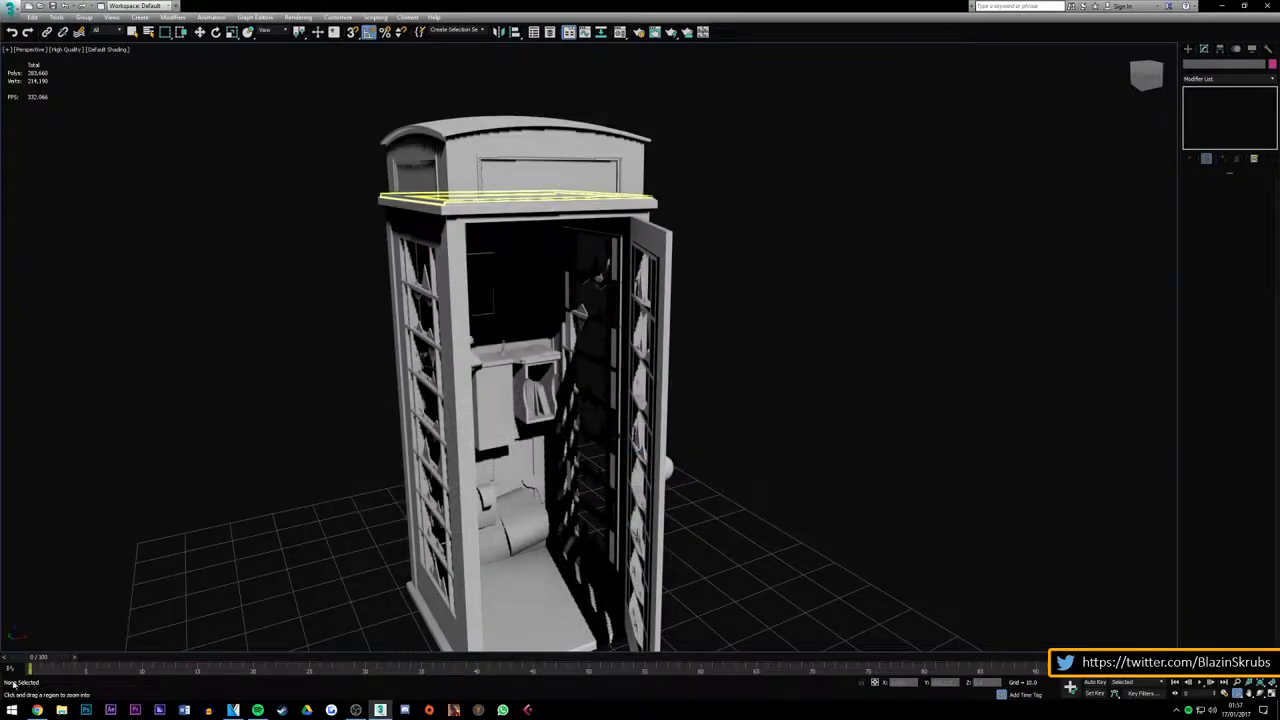
{"action": "mouse_move", "coordinate": [37, 710]}
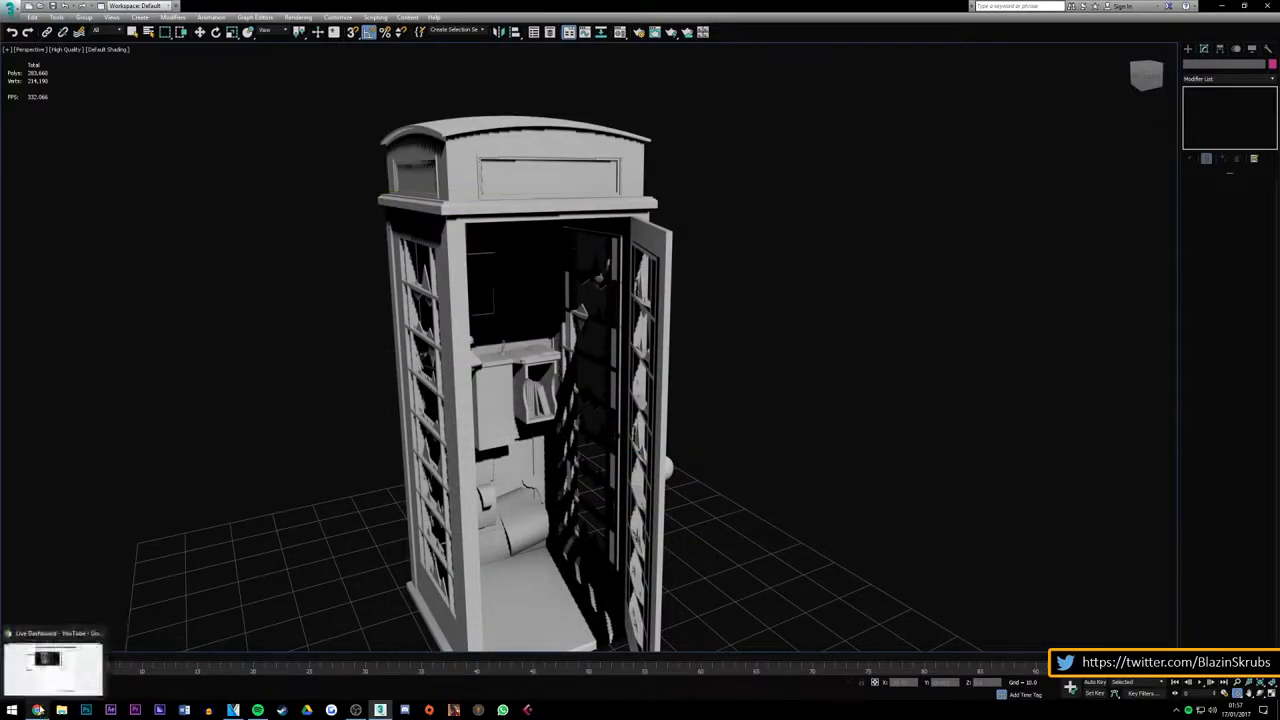
{"action": "left_click", "coordinate": [42, 687]}
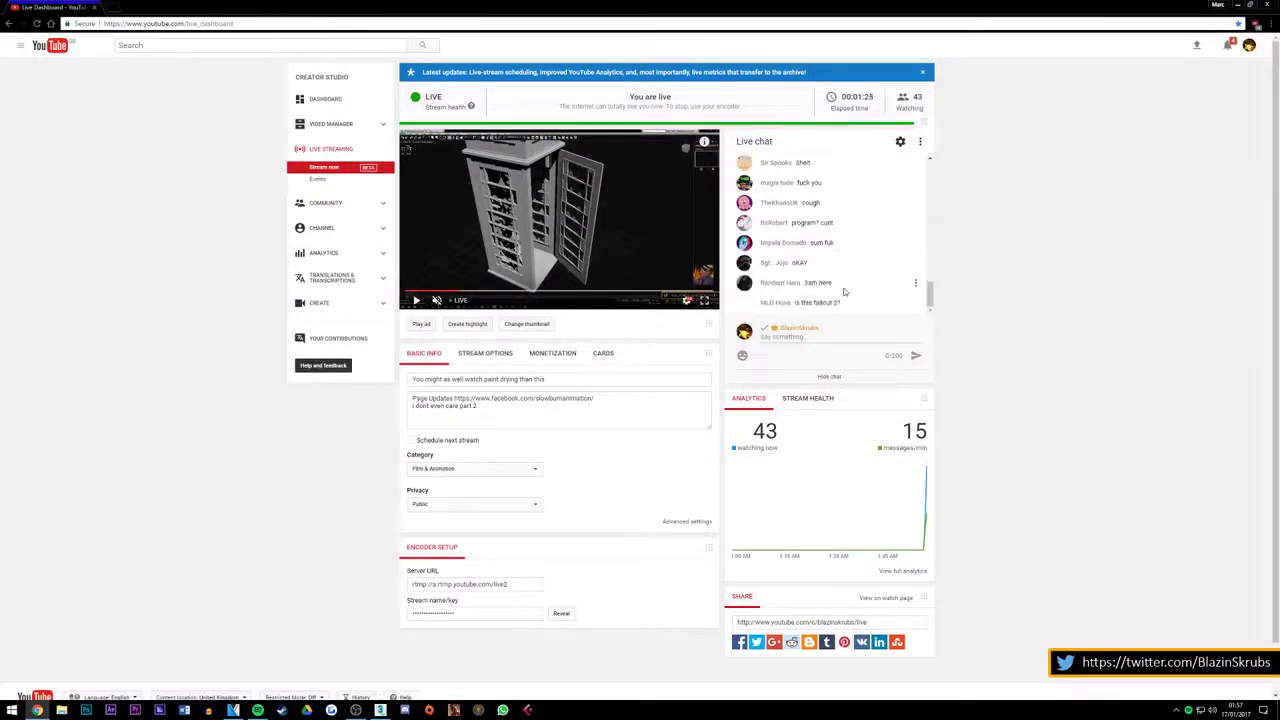
Scroll the live chat to the latest messages, then minimize Chrome to return to 3ds Max
{"action": "left_click_drag", "start_coordinate": [932, 296], "coordinate": [934, 289]}
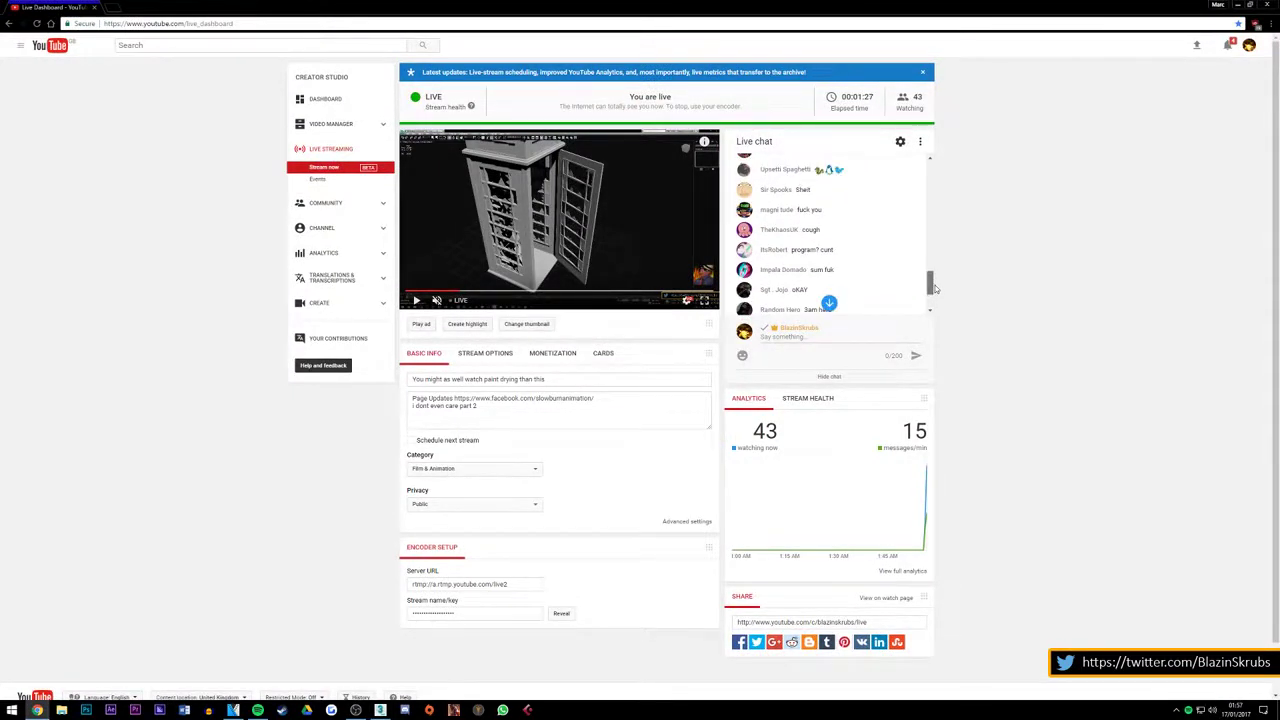
{"action": "scroll", "coordinate": [932, 289], "scroll_direction": "down", "scroll_amount": 2}
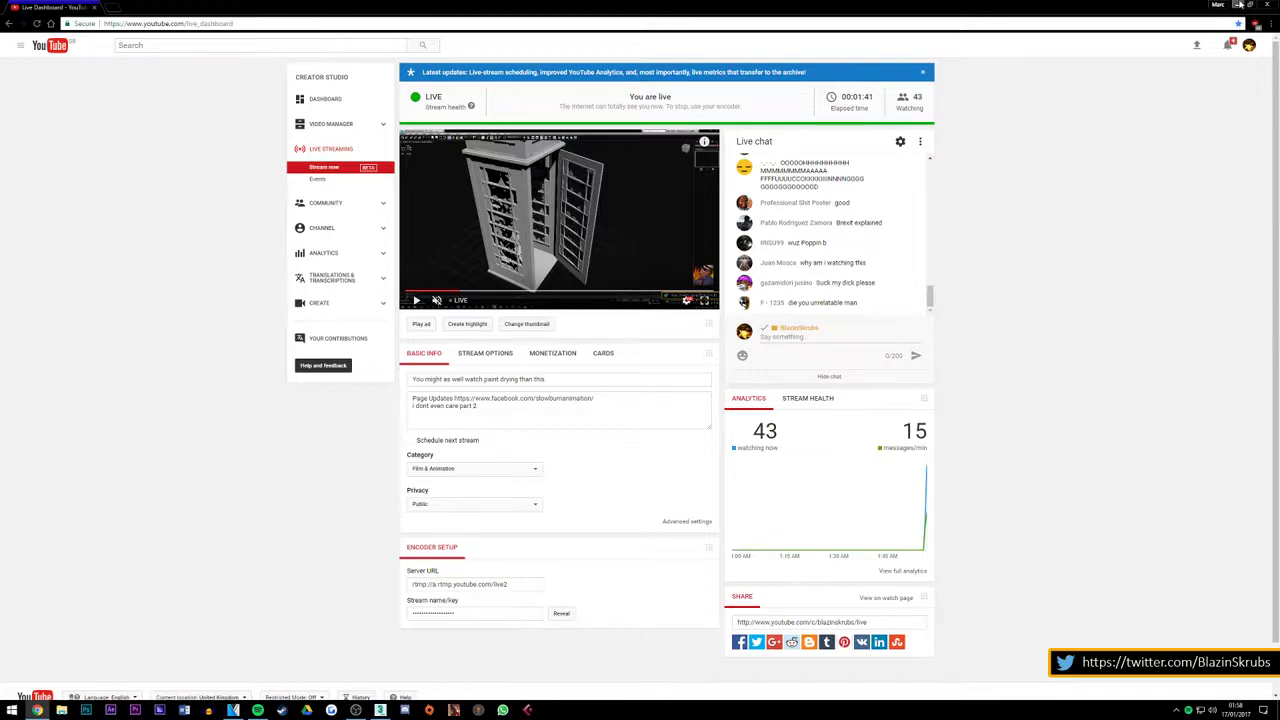
{"action": "left_click", "coordinate": [1238, 5]}
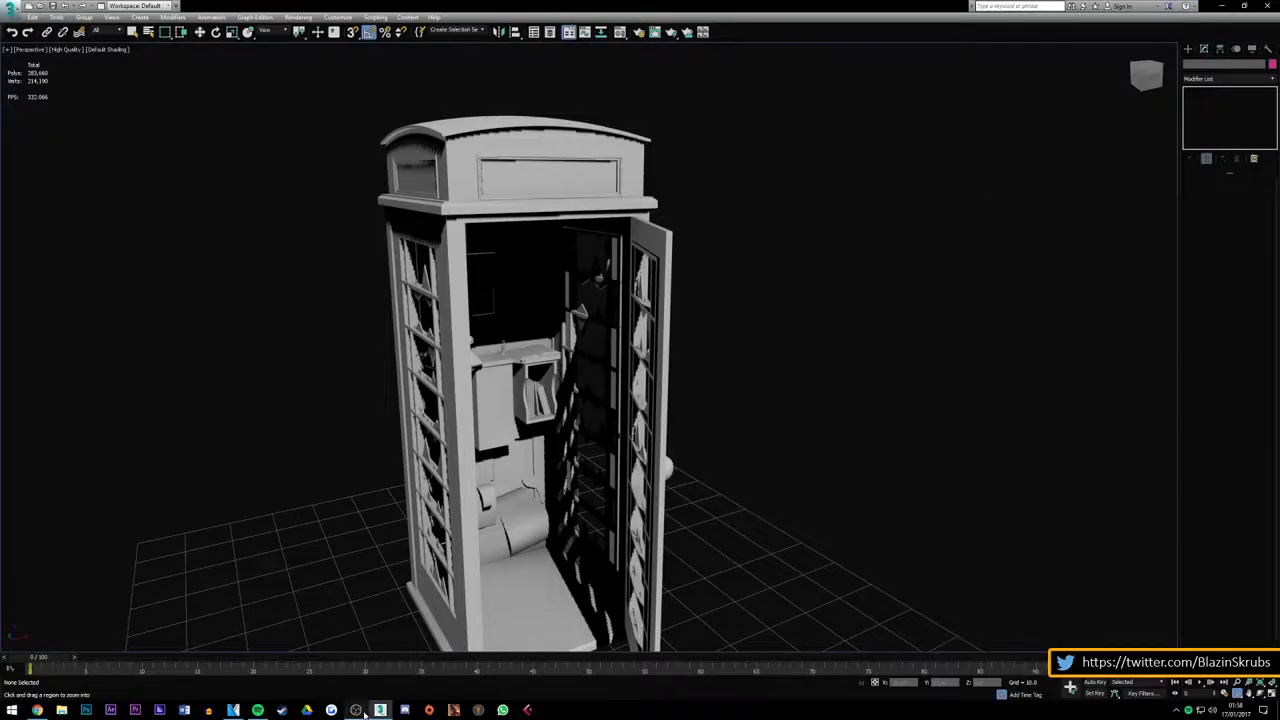
Hide OBS, then orbit and zoom around the booth's windowed side and roof
{"action": "left_click", "coordinate": [358, 710]}
{"action": "left_click", "coordinate": [356, 710]}
{"action": "scroll", "coordinate": [622, 408], "scroll_direction": "down", "scroll_amount": 5}
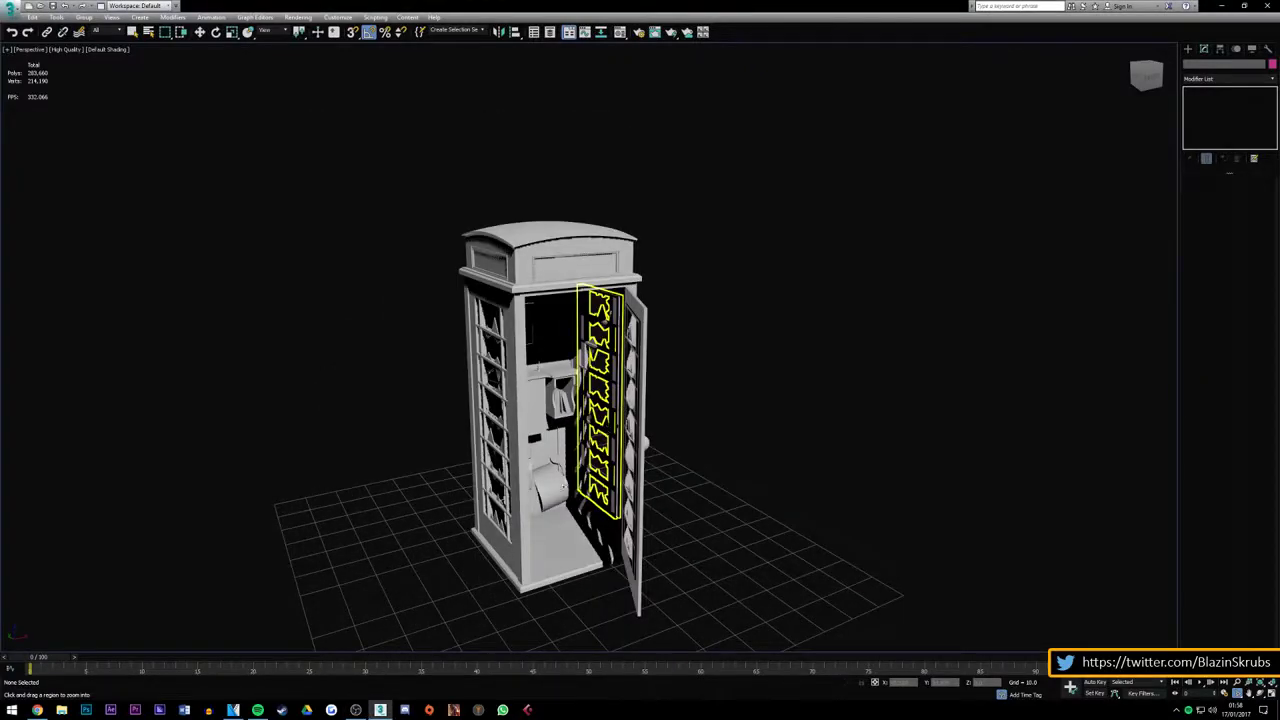
{"action": "scroll", "coordinate": [528, 610], "scroll_direction": "up", "scroll_amount": 5}
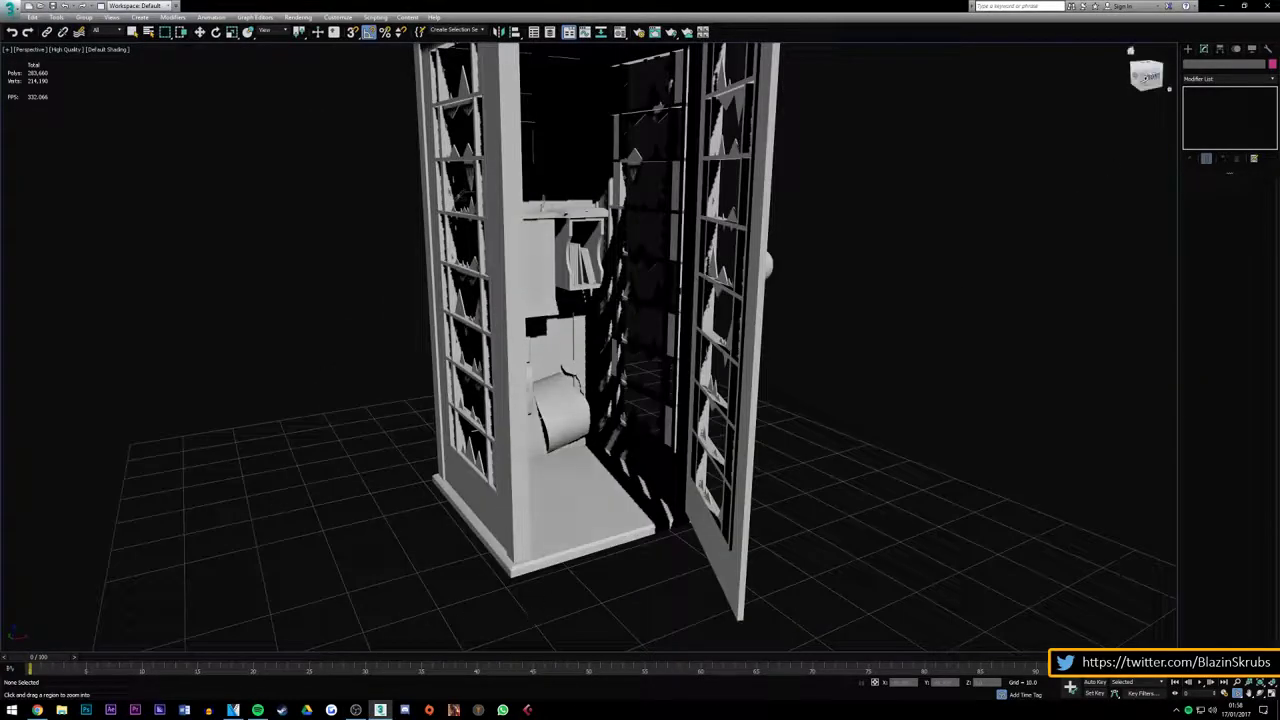
{"action": "mouse_move", "coordinate": [1122, 150]}
{"action": "middle_mouse_down", "text": "alt"}
{"action": "mouse_move", "coordinate": [1000, 170]}
{"action": "mouse_move", "coordinate": [795, 328]}
{"action": "middle_mouse_up", "text": "alt"}
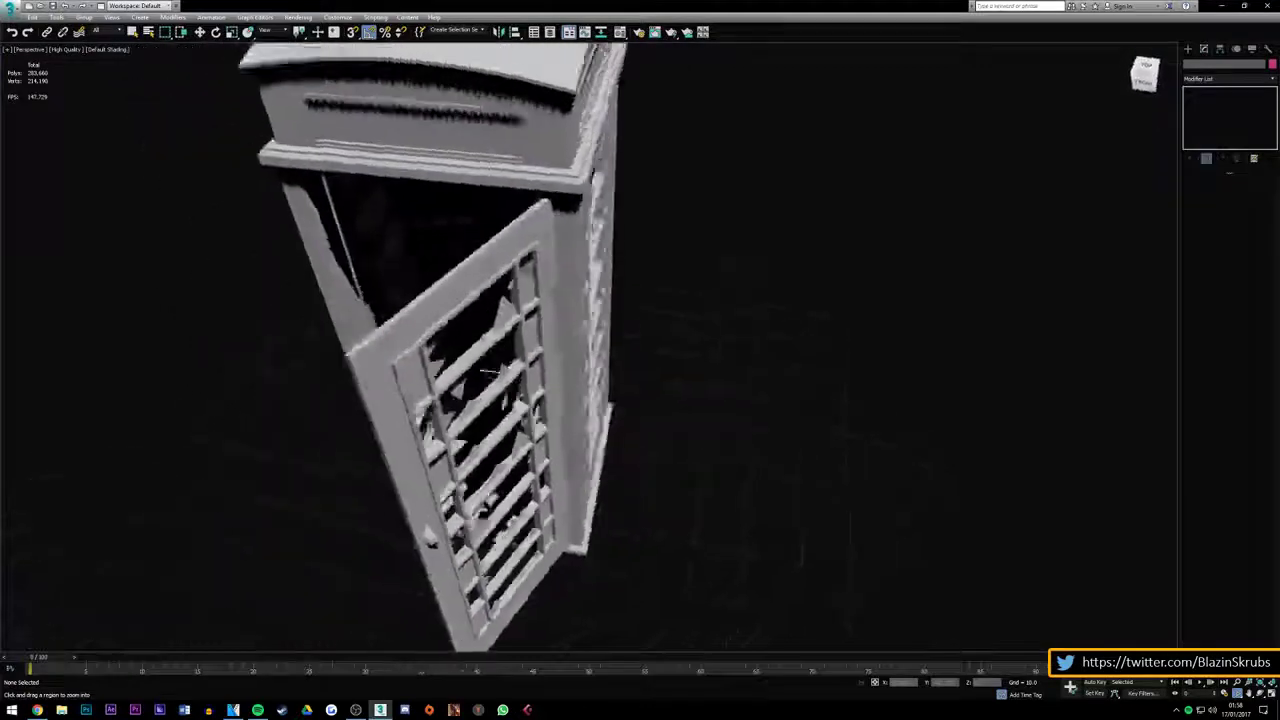
{"action": "scroll", "coordinate": [540, 330], "scroll_direction": "down", "scroll_amount": 3}
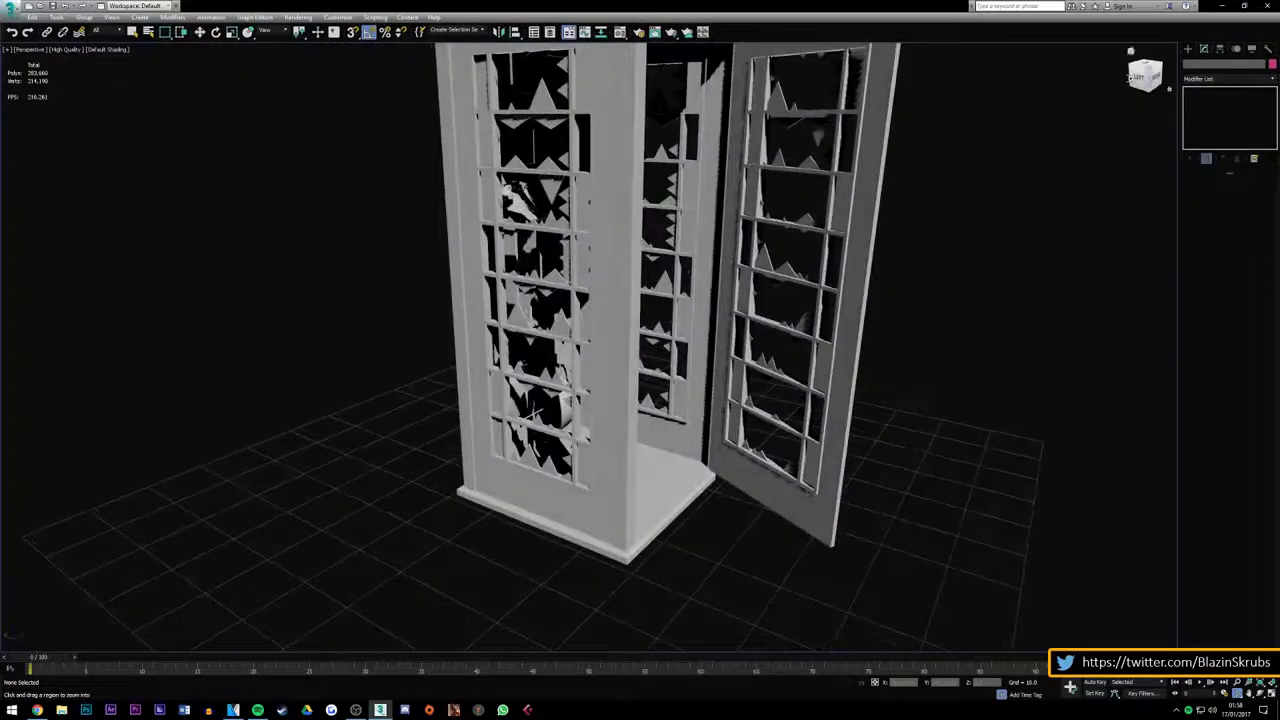
{"action": "scroll", "coordinate": [540, 330], "scroll_direction": "down", "scroll_amount": 2}
{"action": "scroll", "coordinate": [610, 106], "scroll_direction": "up", "scroll_amount": 2}
{"action": "mouse_move", "coordinate": [610, 106]}
{"action": "middle_mouse_down", "text": "alt"}
{"action": "mouse_move", "coordinate": [554, 415]}
{"action": "mouse_move", "coordinate": [468, 468]}
{"action": "middle_mouse_up", "text": "alt"}
{"action": "scroll", "coordinate": [554, 415], "scroll_direction": "up", "scroll_amount": 2}
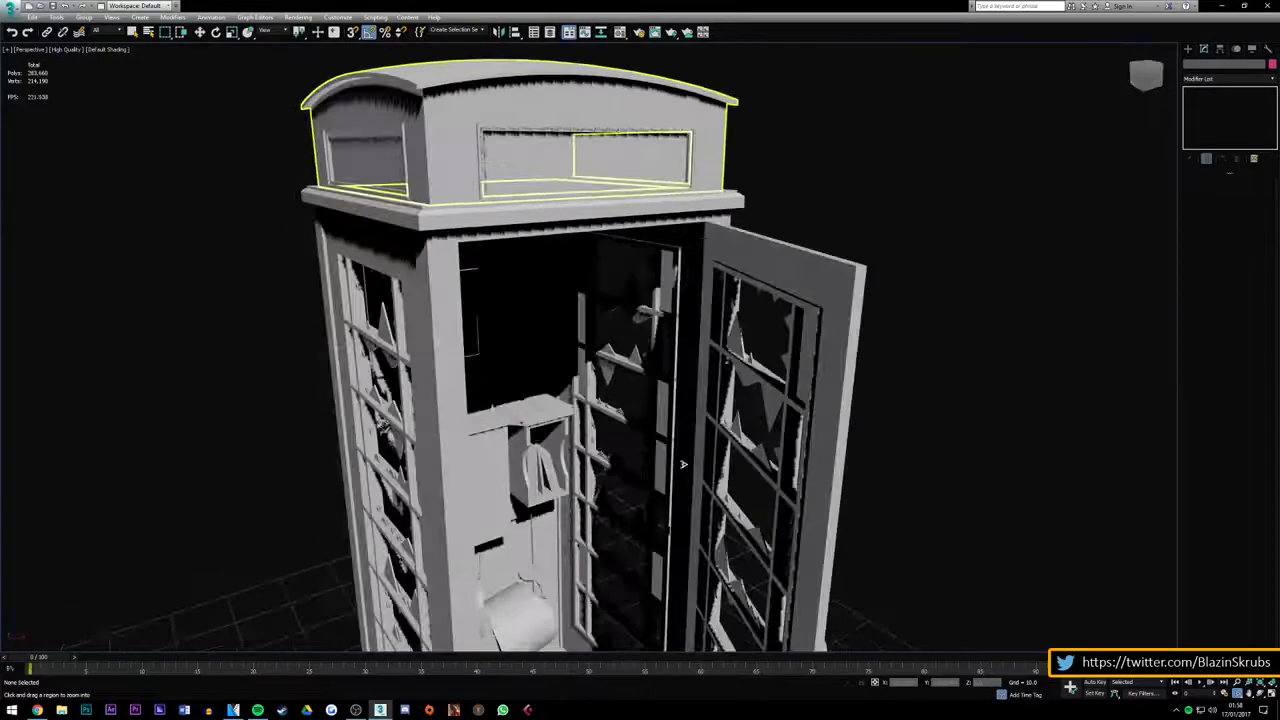
{"action": "scroll", "coordinate": [517, 411], "scroll_direction": "up", "scroll_amount": 5}
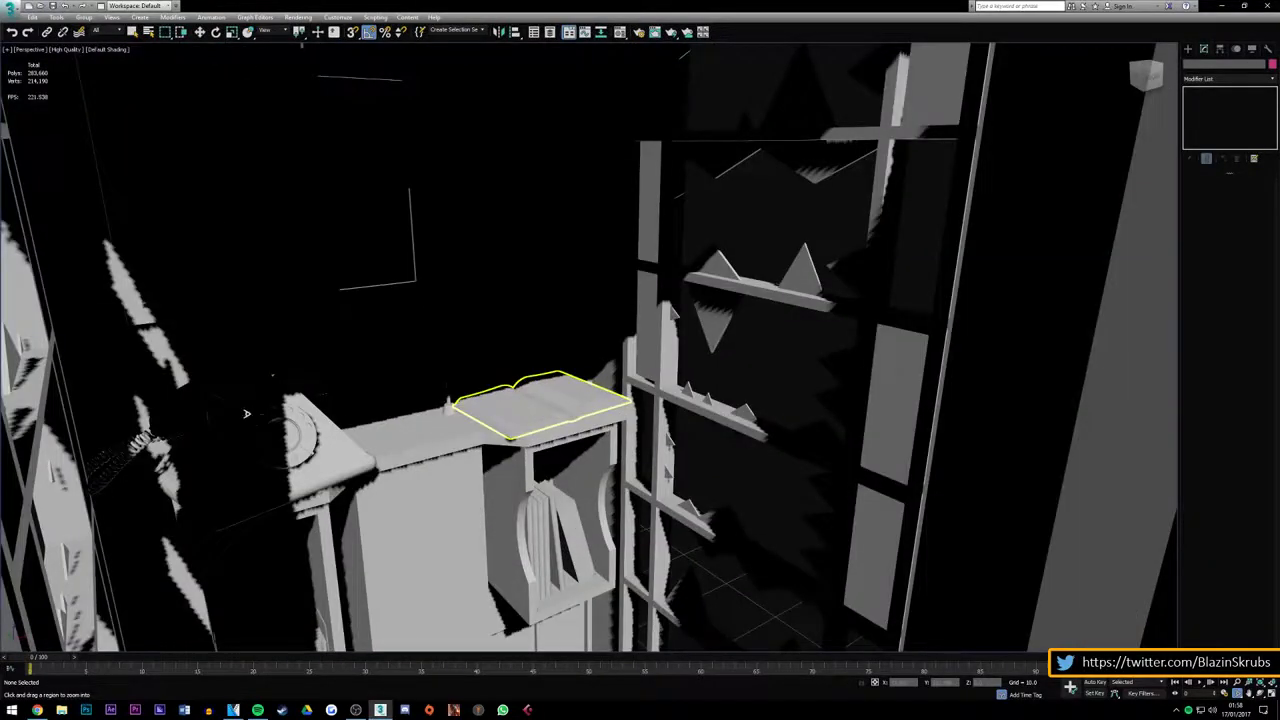
Switch viewport display from High Quality to Standard and zoom in on the wall telephone
{"action": "left_click", "coordinate": [68, 49]}
{"action": "left_click", "coordinate": [104, 69]}
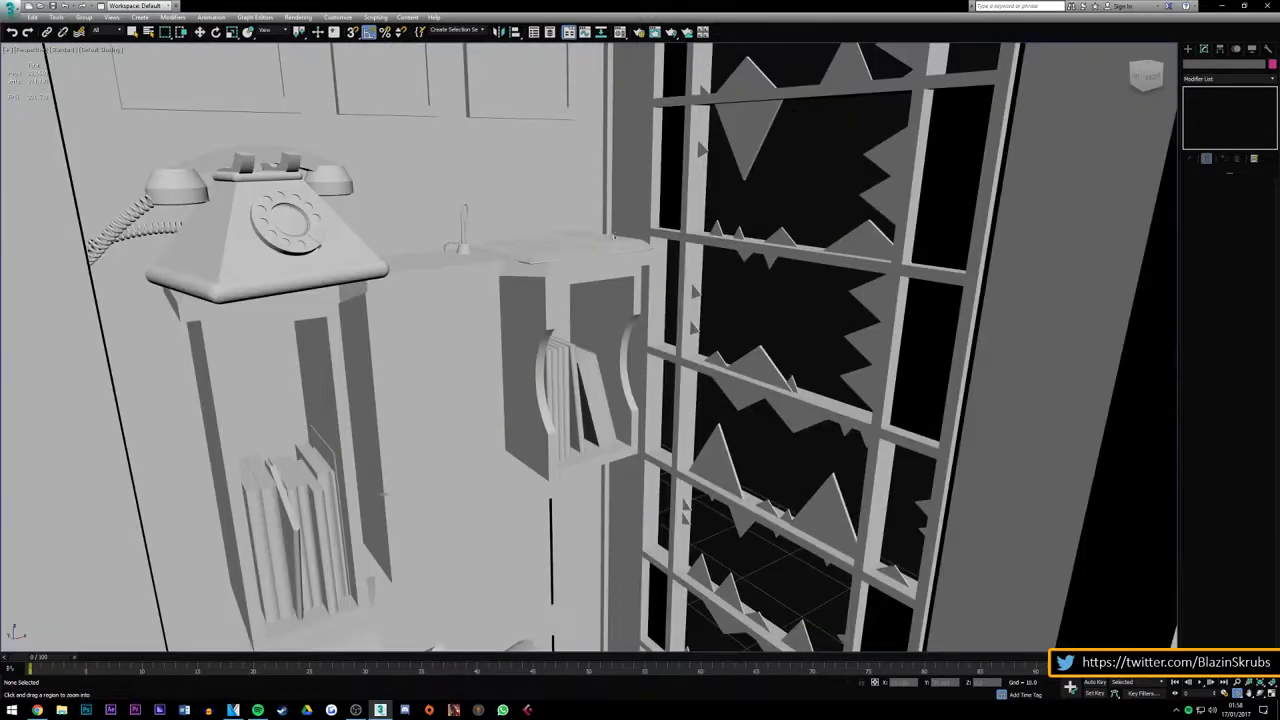
{"action": "scroll", "coordinate": [409, 395], "scroll_direction": "up", "scroll_amount": 10}
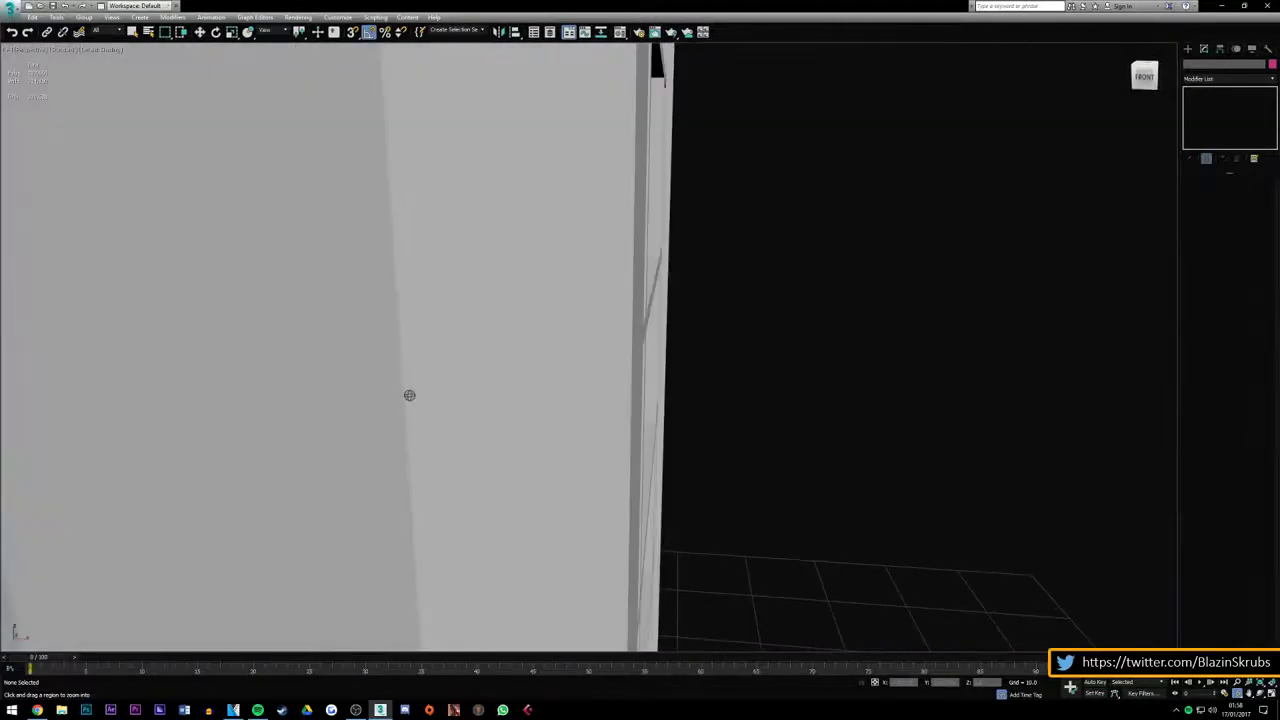
{"action": "scroll", "coordinate": [409, 395], "scroll_direction": "down", "scroll_amount": 3}
{"action": "scroll", "coordinate": [409, 395], "scroll_direction": "down", "scroll_amount": 3}
{"action": "scroll", "coordinate": [409, 395], "scroll_direction": "down", "scroll_amount": 3}
{"action": "scroll", "coordinate": [409, 395], "scroll_direction": "down", "scroll_amount": 3}
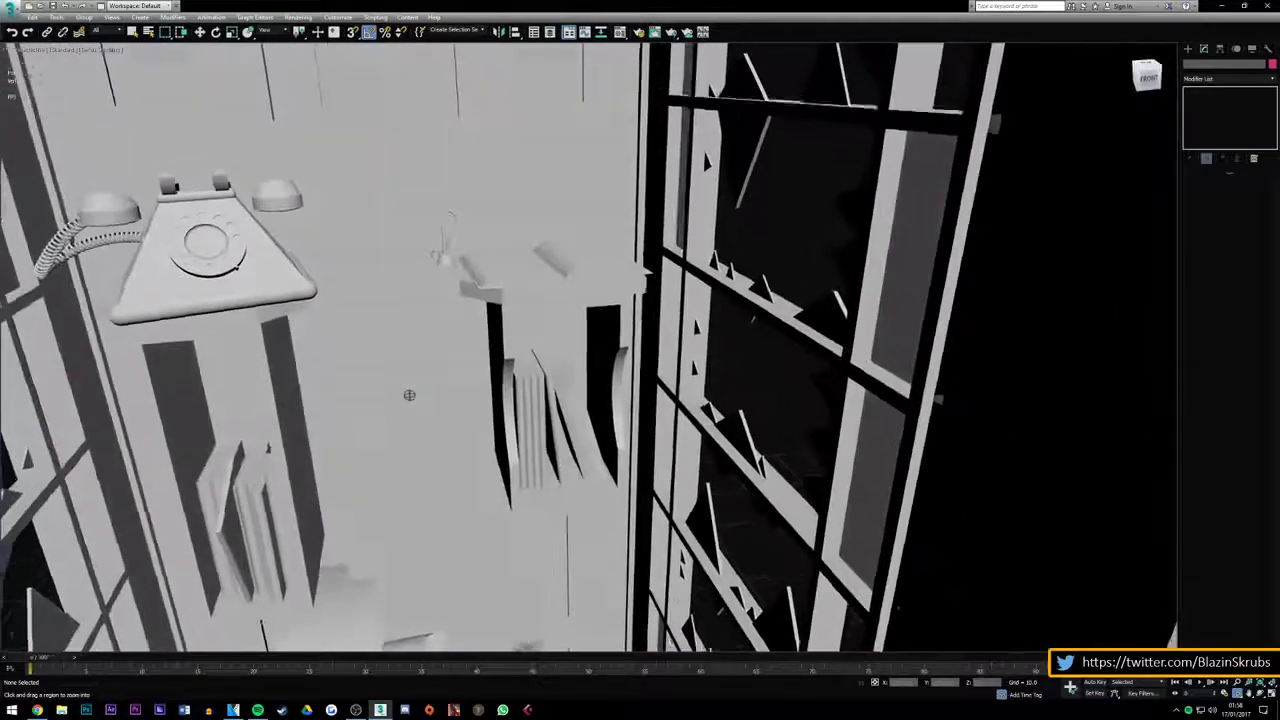
{"action": "scroll", "coordinate": [409, 395], "scroll_direction": "down", "scroll_amount": 5}
From a higher-angle booth view, select the telephone handset with both earpieces
{"action": "left_click", "coordinate": [1131, 51]}
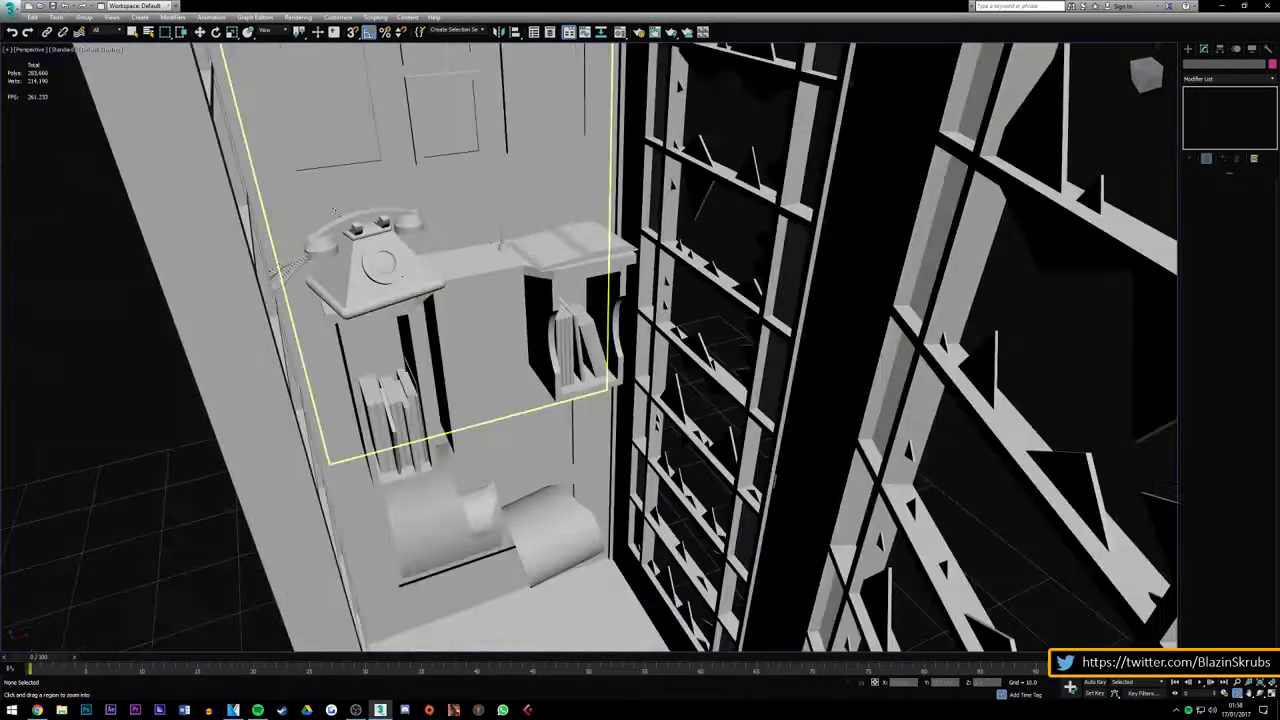
{"action": "scroll", "coordinate": [335, 210], "scroll_direction": "up", "scroll_amount": 3}
{"action": "scroll", "coordinate": [335, 210], "scroll_direction": "up", "scroll_amount": 2}
{"action": "key", "text": "w"}
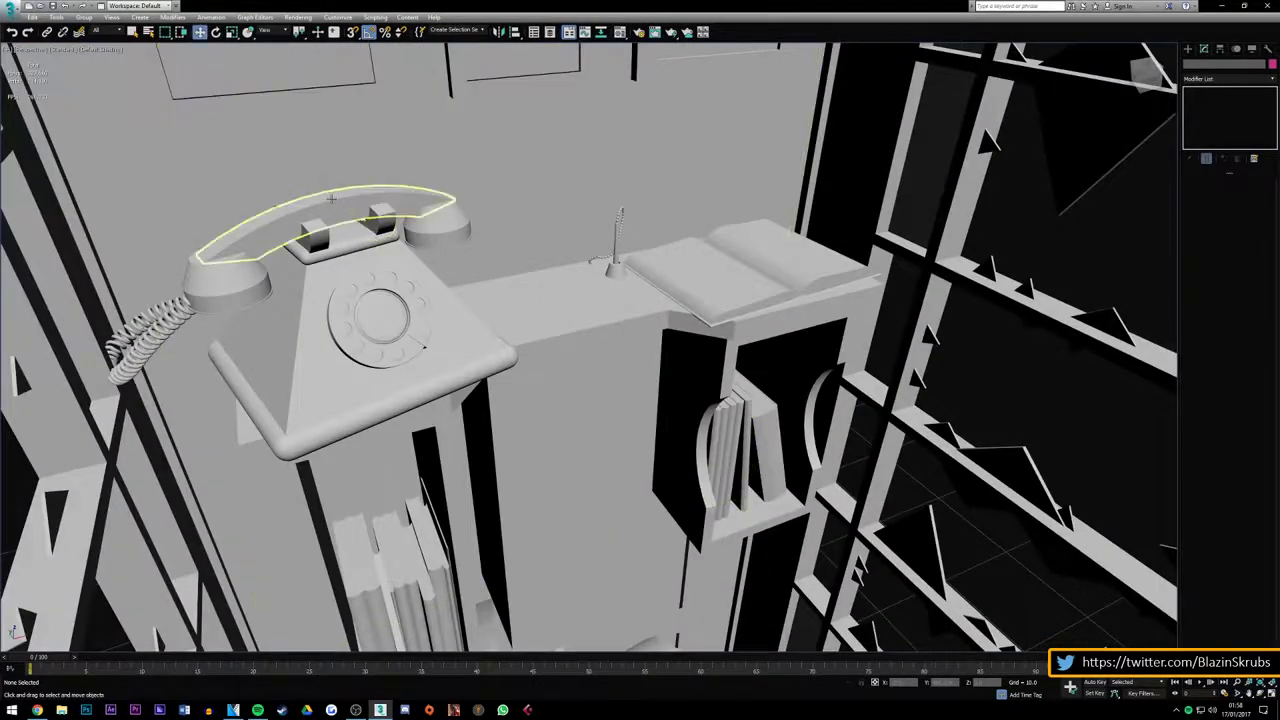
{"action": "left_click", "coordinate": [331, 198]}
{"action": "left_click", "coordinate": [233, 274], "text": "ctrl"}
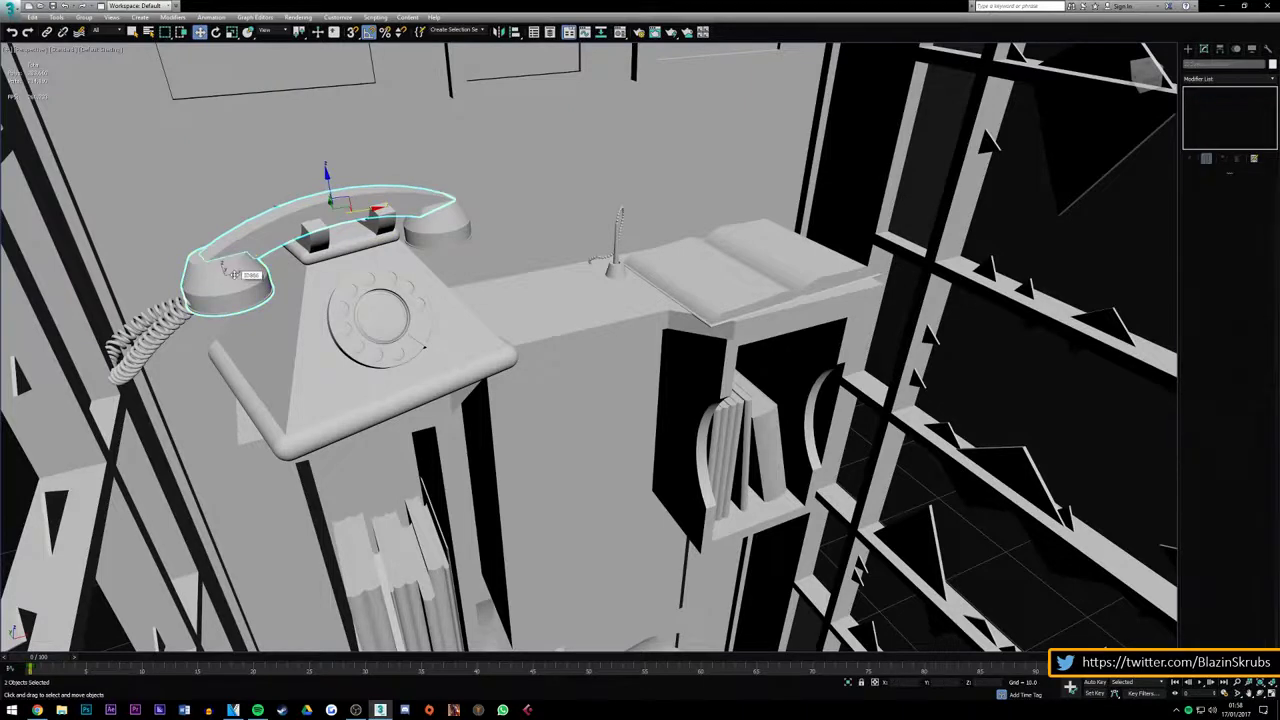
{"action": "left_click", "coordinate": [437, 235], "text": "ctrl"}
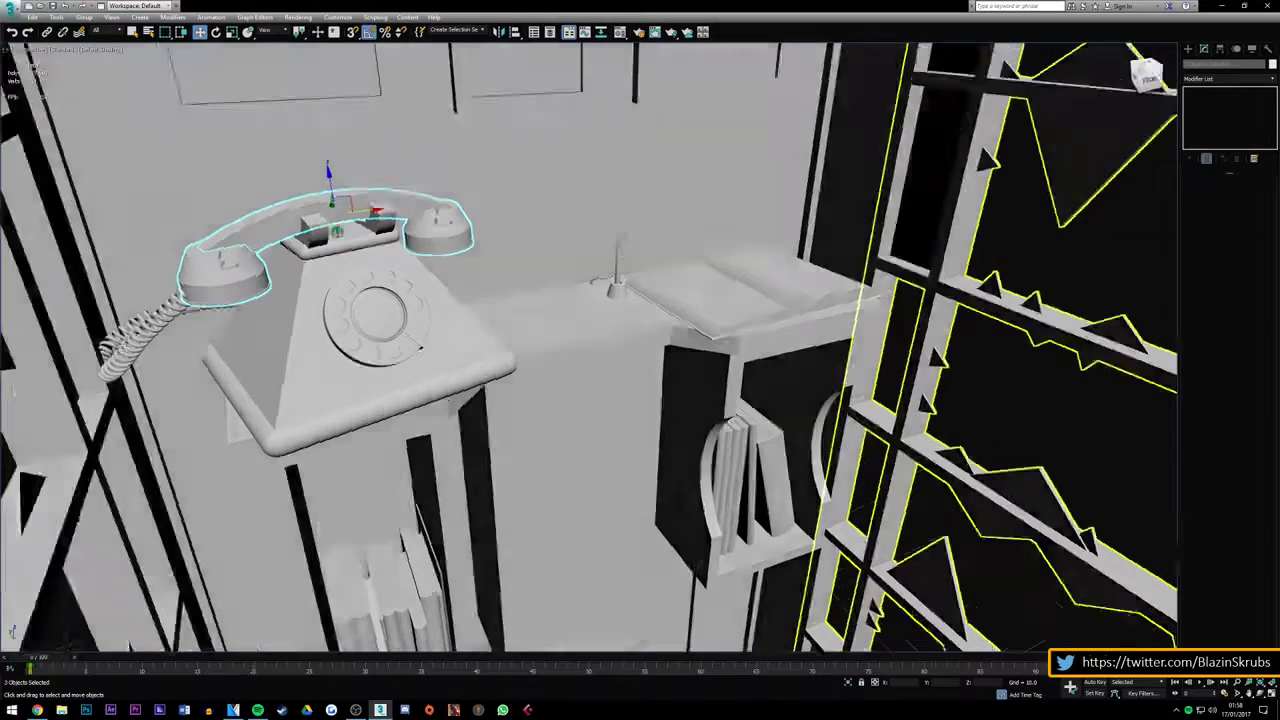
Frame the handset parts and seat the handset on its cradle, then select the coiled cord
{"action": "left_click_drag", "start_coordinate": [1103, 82], "coordinate": [1140, 78]}
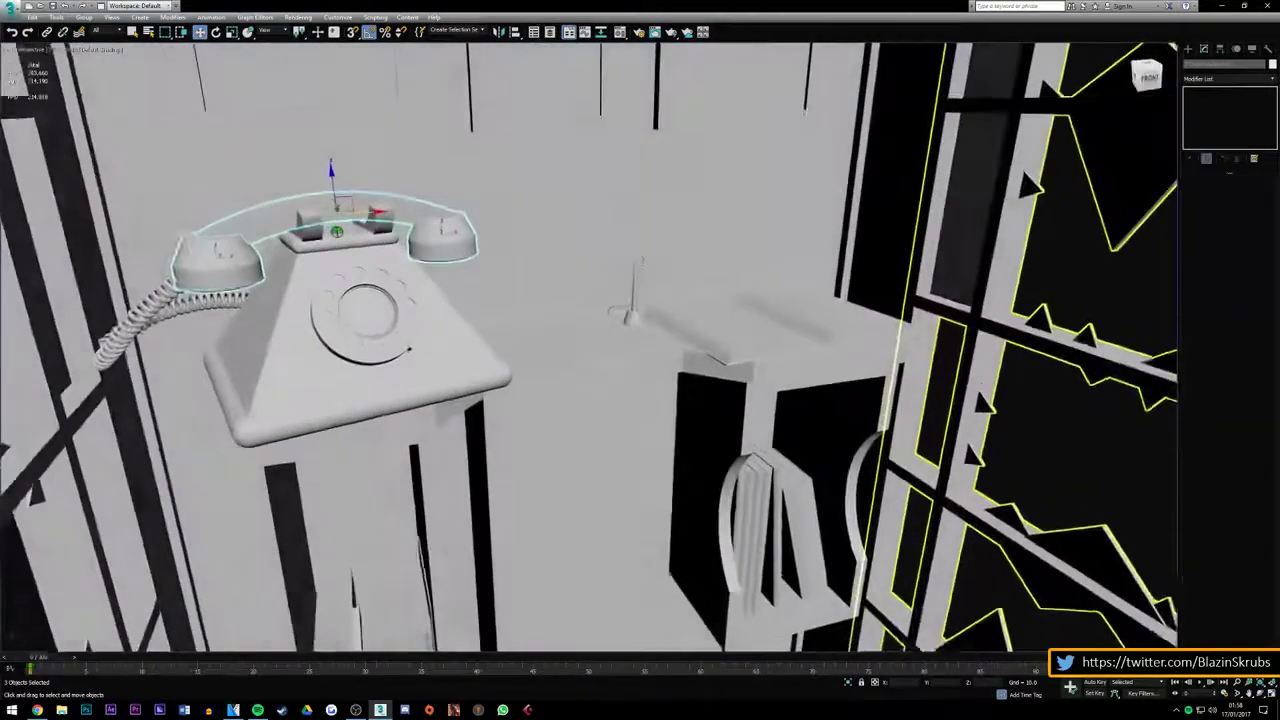
{"action": "middle_click_drag", "start_coordinate": [540, 330], "coordinate": [565, 320], "text": "alt"}
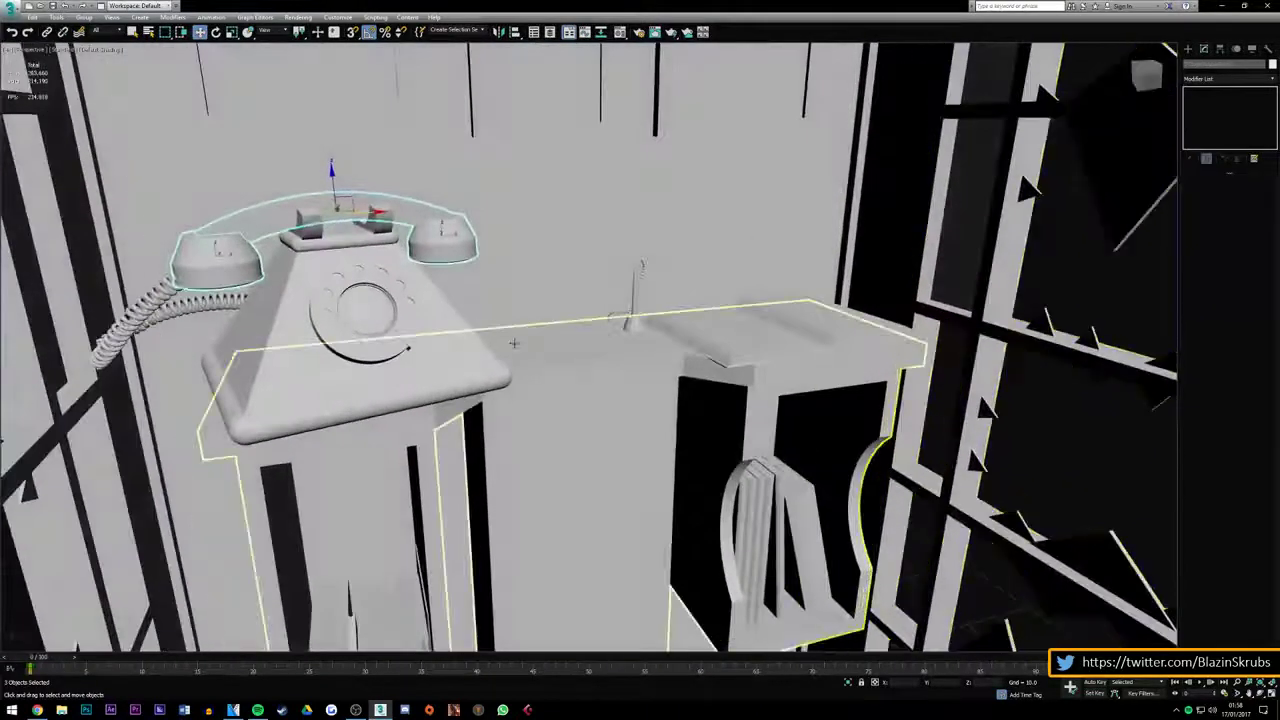
{"action": "scroll", "coordinate": [565, 320], "scroll_direction": "down", "scroll_amount": 8}
{"action": "scroll", "coordinate": [564, 320], "scroll_direction": "up", "scroll_amount": 6}
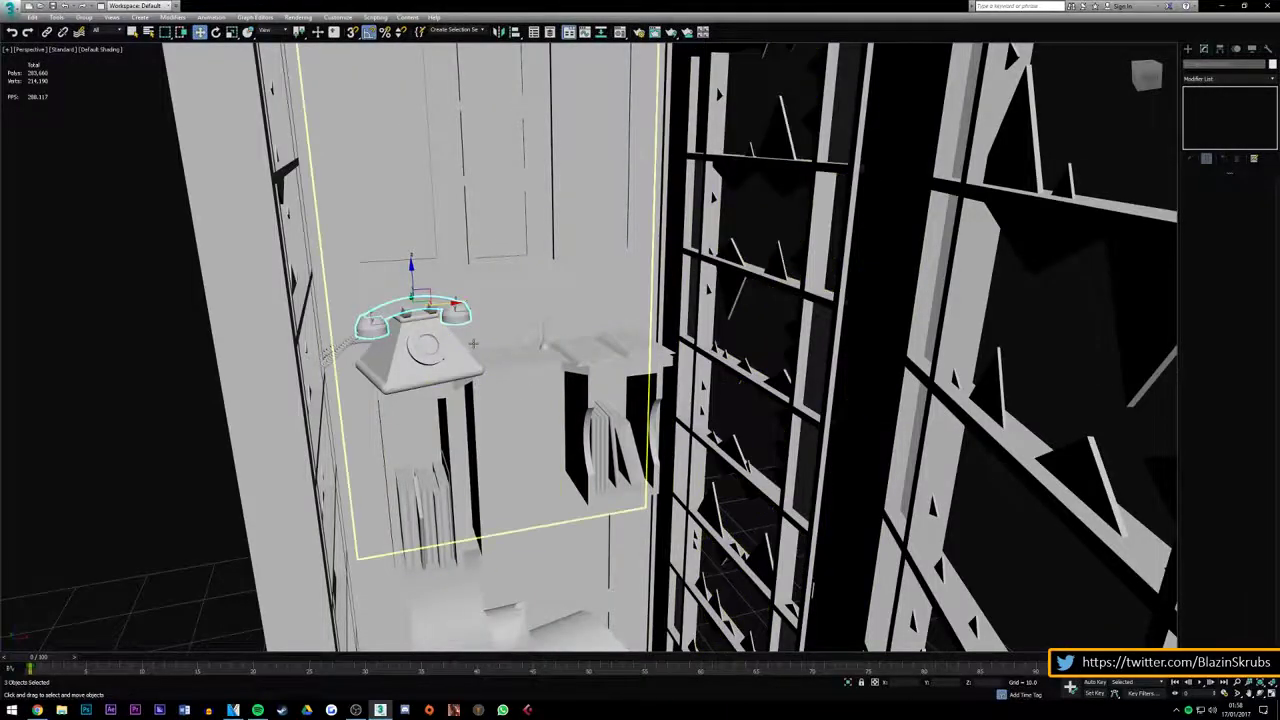
{"action": "key", "text": "z"}
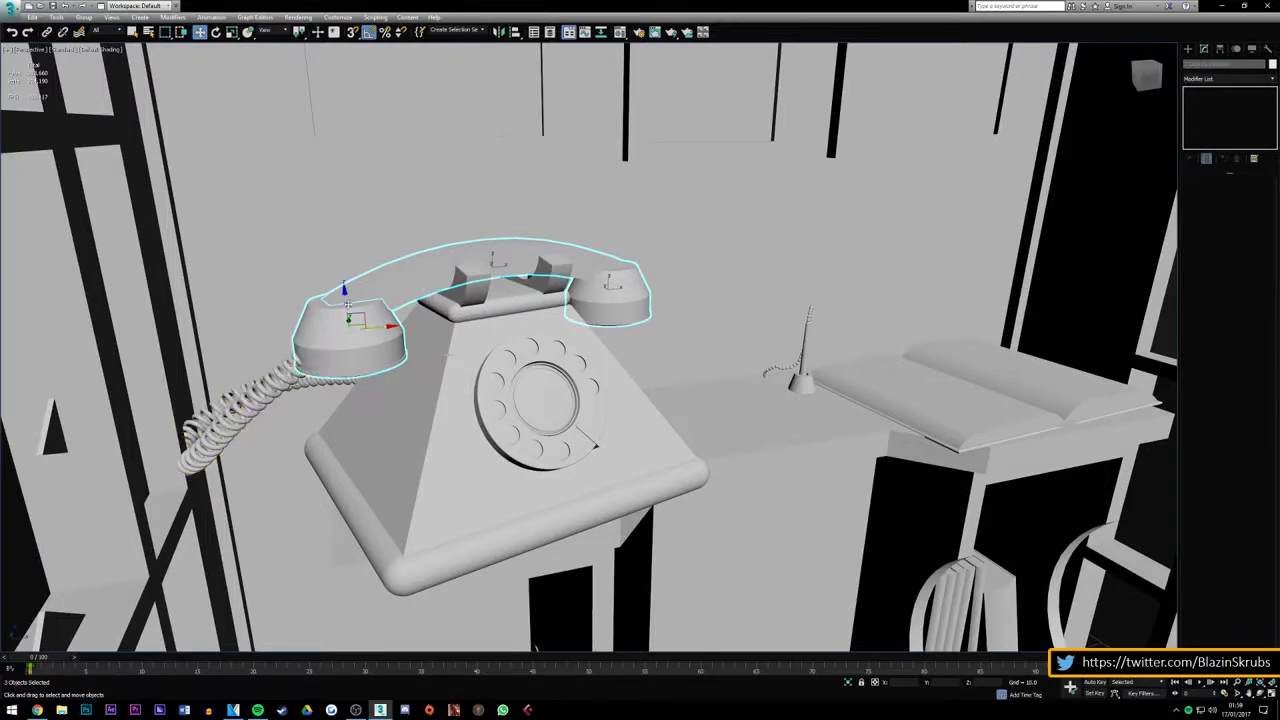
{"action": "mouse_move", "coordinate": [346, 302]}
{"action": "left_mouse_down"}
{"action": "mouse_move", "coordinate": [366, 116]}
{"action": "mouse_move", "coordinate": [362, 150]}
{"action": "left_mouse_up"}
{"action": "mouse_move", "coordinate": [362, 150]}
{"action": "middle_mouse_down", "text": "alt"}
{"action": "mouse_move", "coordinate": [430, 365]}
{"action": "mouse_move", "coordinate": [350, 395]}
{"action": "middle_mouse_up", "text": "alt"}
{"action": "scroll", "coordinate": [350, 395], "scroll_direction": "up", "scroll_amount": 5}
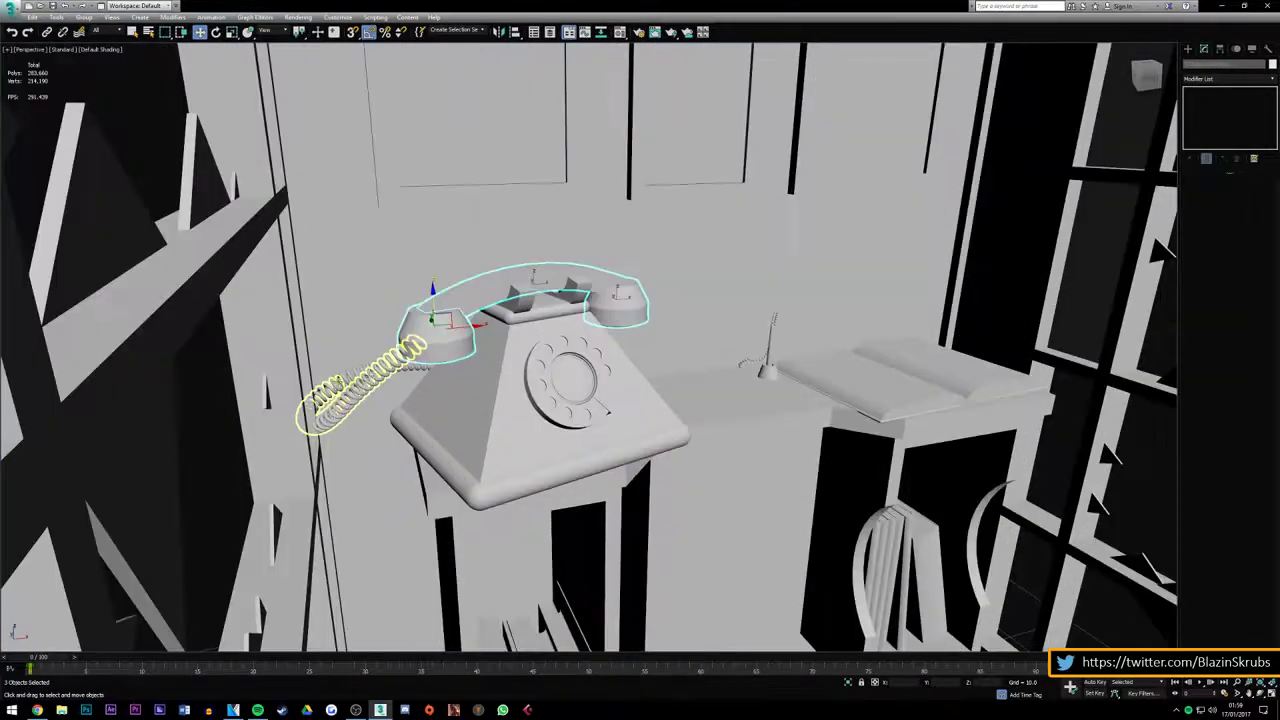
{"action": "left_click", "coordinate": [378, 375]}
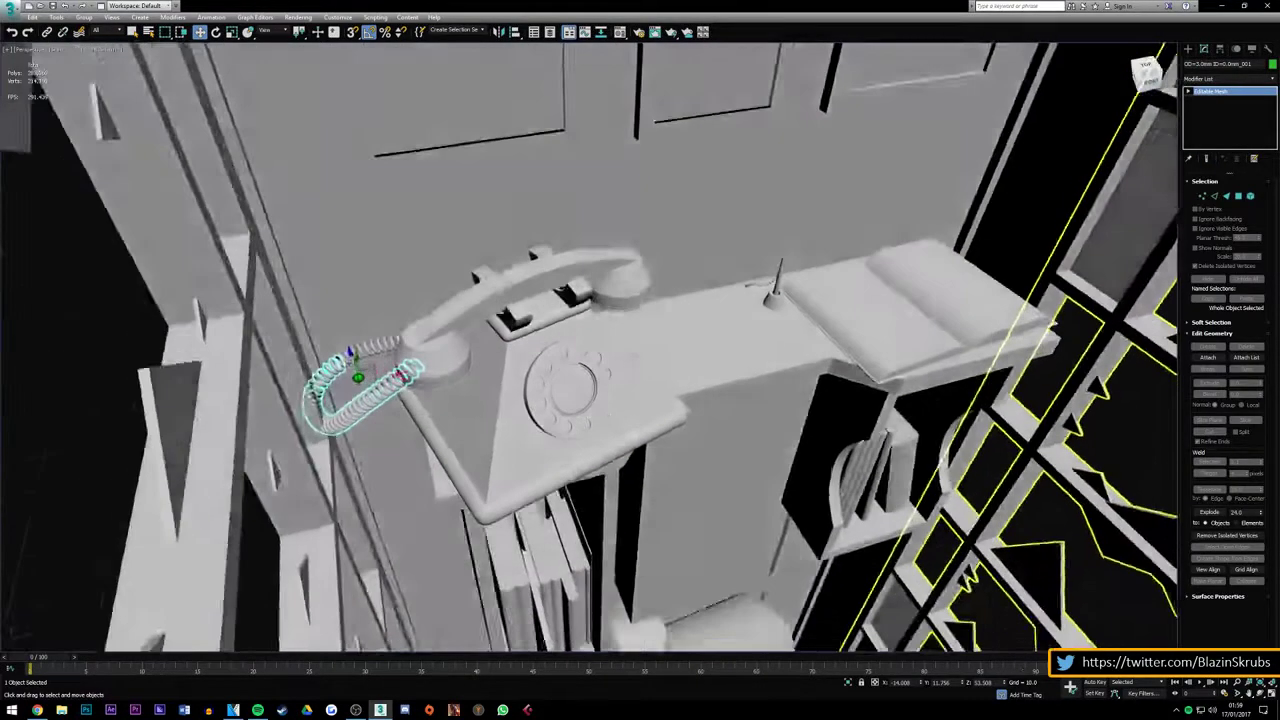
Attach the loose lower cord piece to the coiled cord, making one object
{"action": "mouse_move", "coordinate": [430, 365]}
{"action": "middle_mouse_down", "text": "alt"}
{"action": "mouse_move", "coordinate": [500, 300]}
{"action": "mouse_move", "coordinate": [330, 342]}
{"action": "middle_mouse_up", "text": "alt"}
{"action": "scroll", "coordinate": [330, 342], "scroll_direction": "up", "scroll_amount": 5}
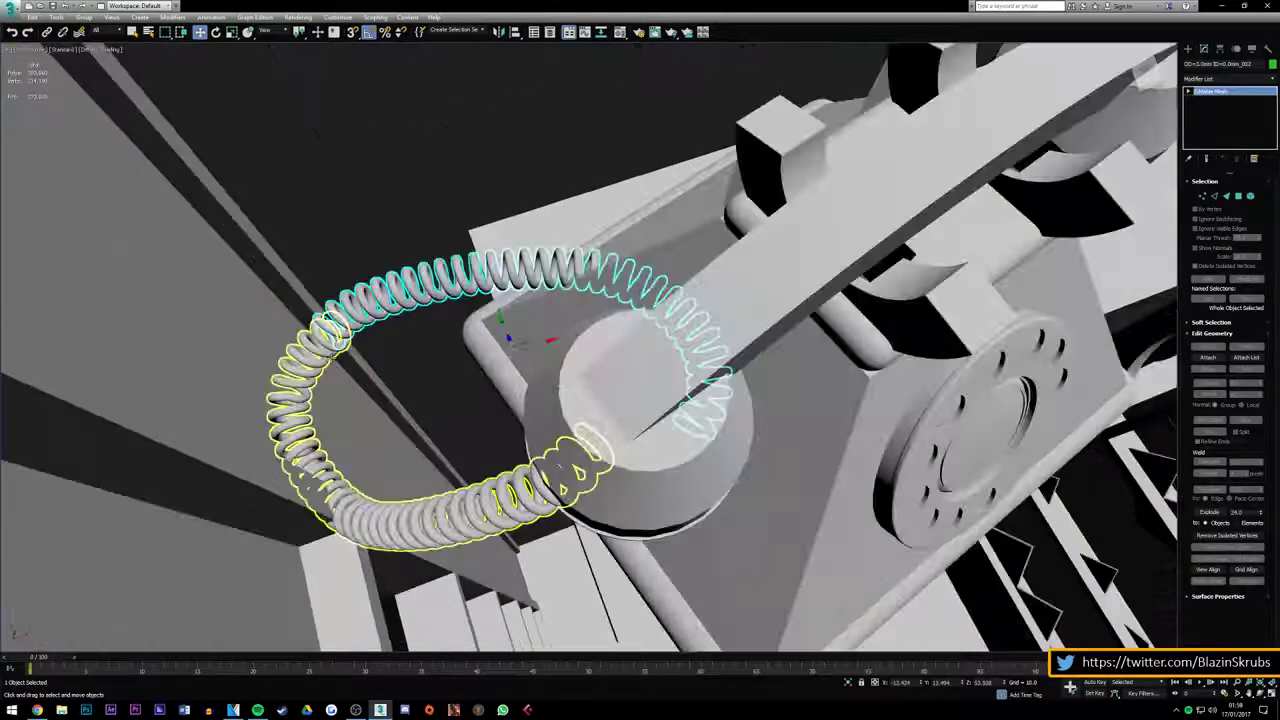
{"action": "left_click", "coordinate": [1208, 357]}
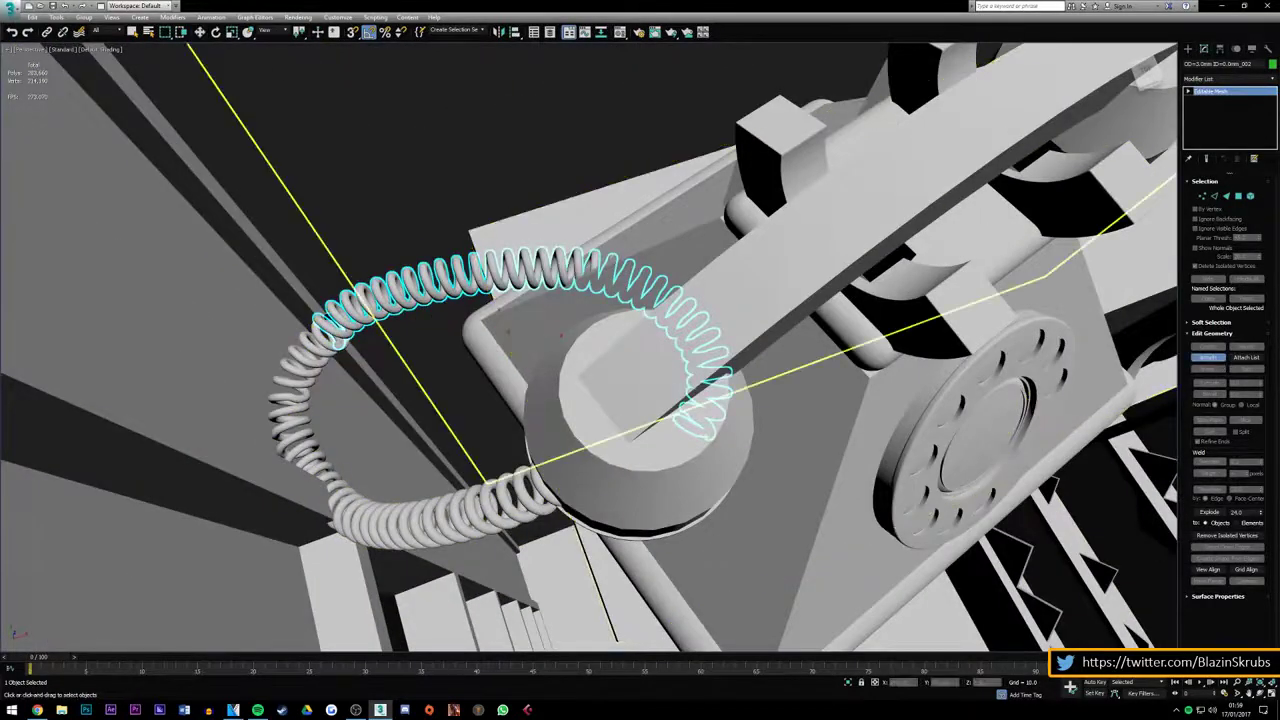
{"action": "left_click", "coordinate": [300, 420]}
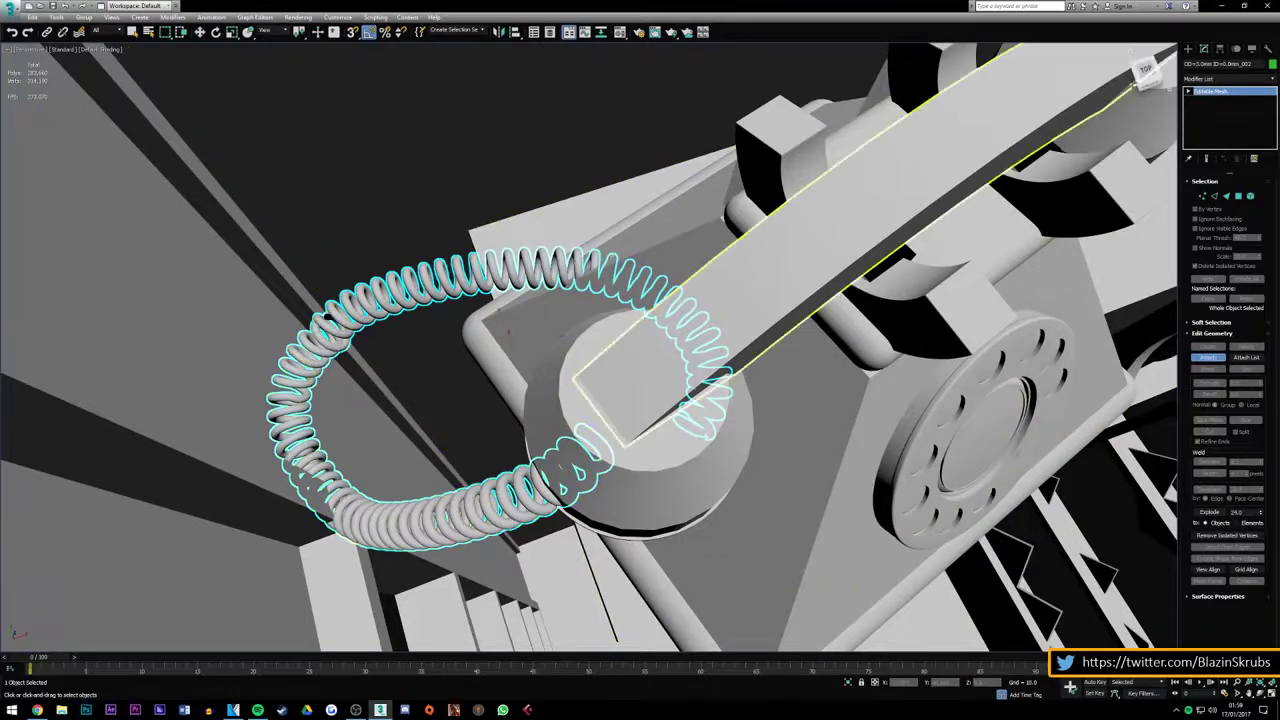
Reselect the coiled cord and show the Create panel's Standard helper objects
{"action": "middle_click_drag", "start_coordinate": [510, 340], "coordinate": [640, 330], "text": "alt"}
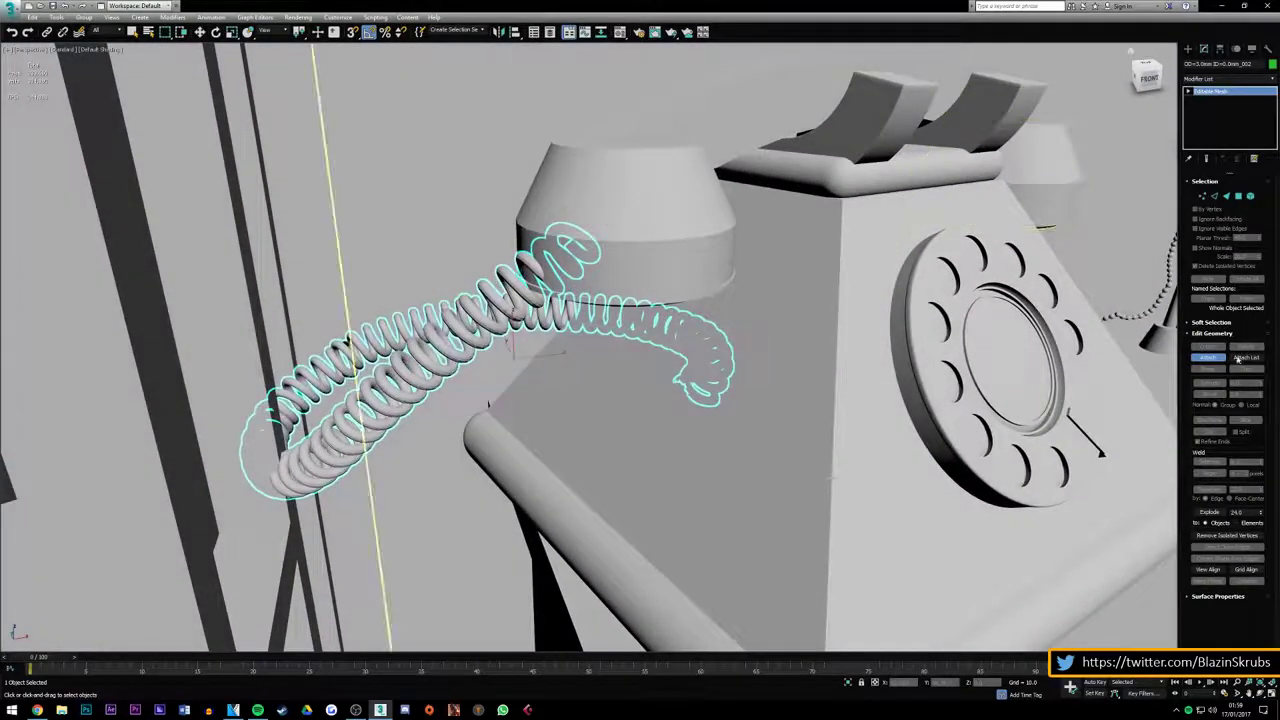
{"action": "left_click", "coordinate": [724, 351]}
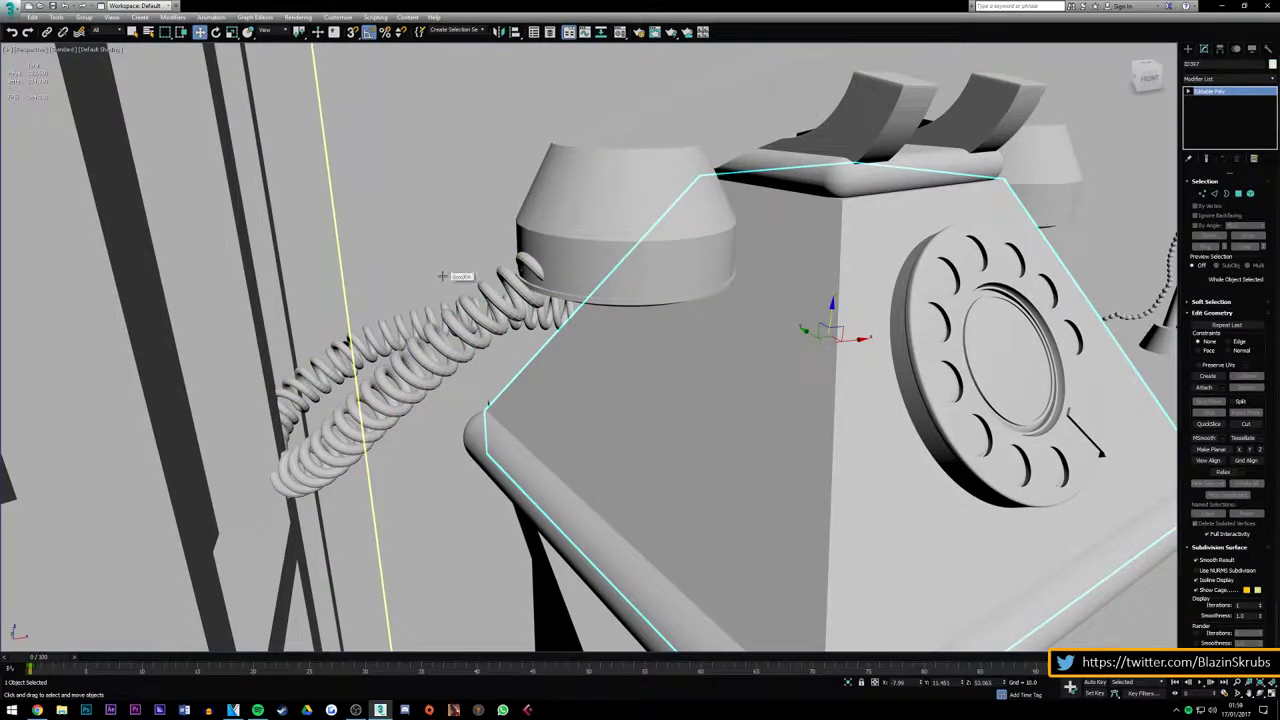
{"action": "left_click", "coordinate": [512, 330]}
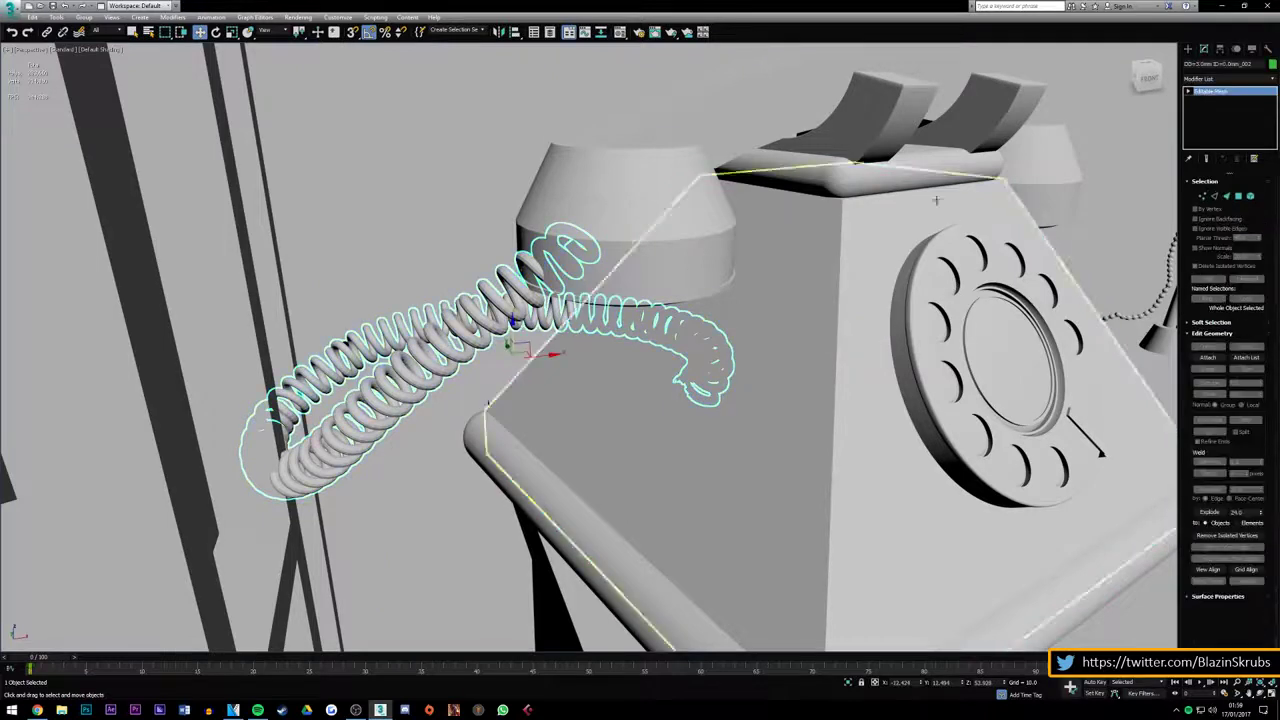
{"action": "left_click", "coordinate": [1189, 49]}
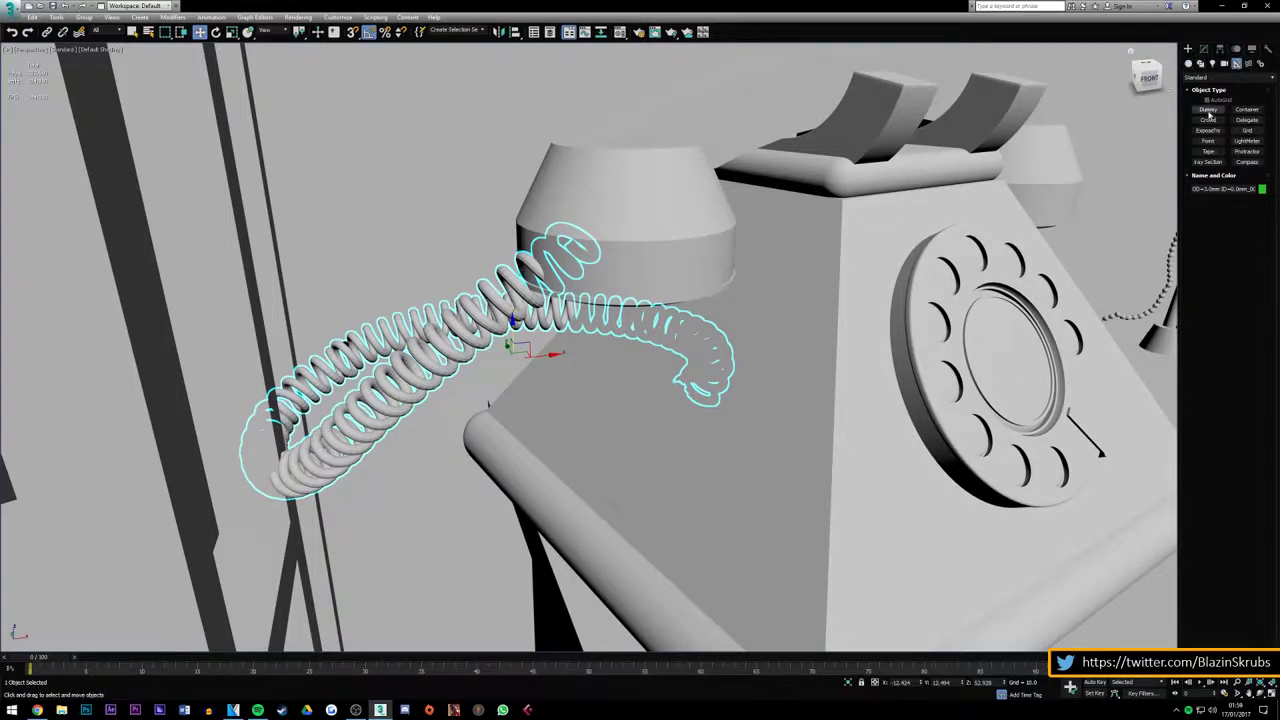
Place a Dummy helper beside the phone and frame it in the view
{"action": "middle_click_drag", "start_coordinate": [560, 350], "coordinate": [615, 325], "text": "alt"}
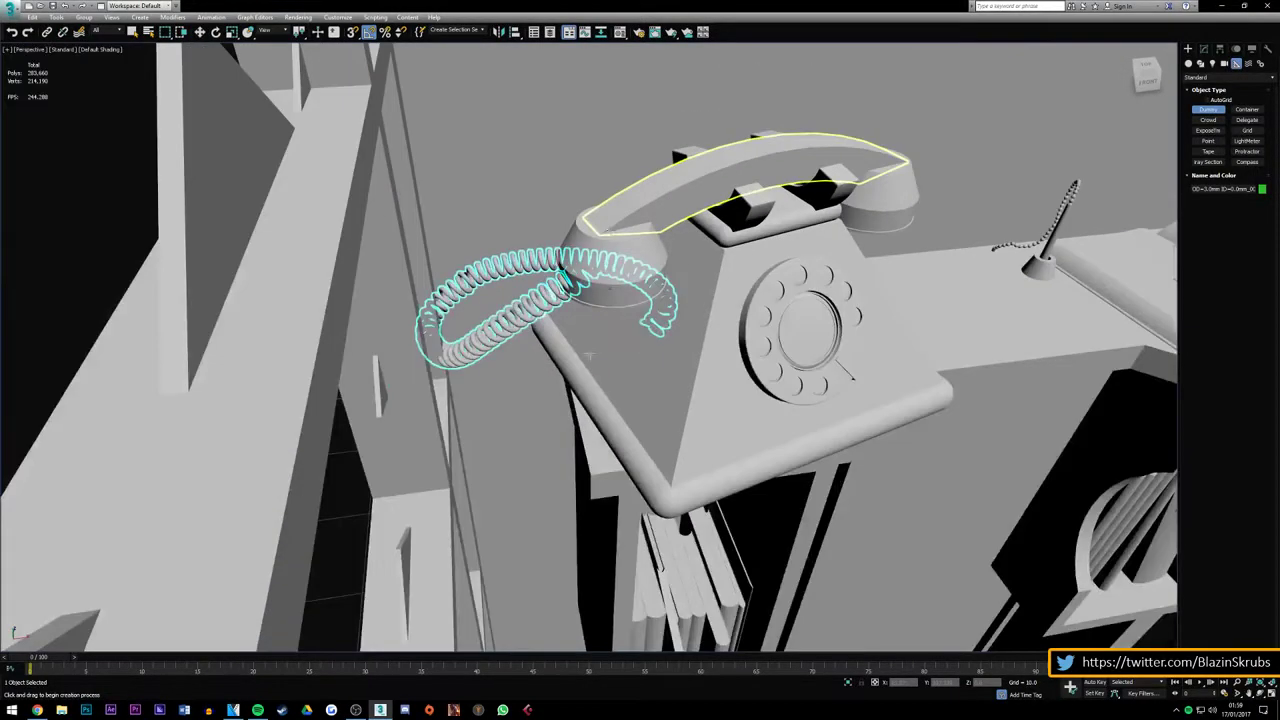
{"action": "left_click_drag", "start_coordinate": [589, 348], "coordinate": [593, 360]}
{"action": "key", "text": "z"}
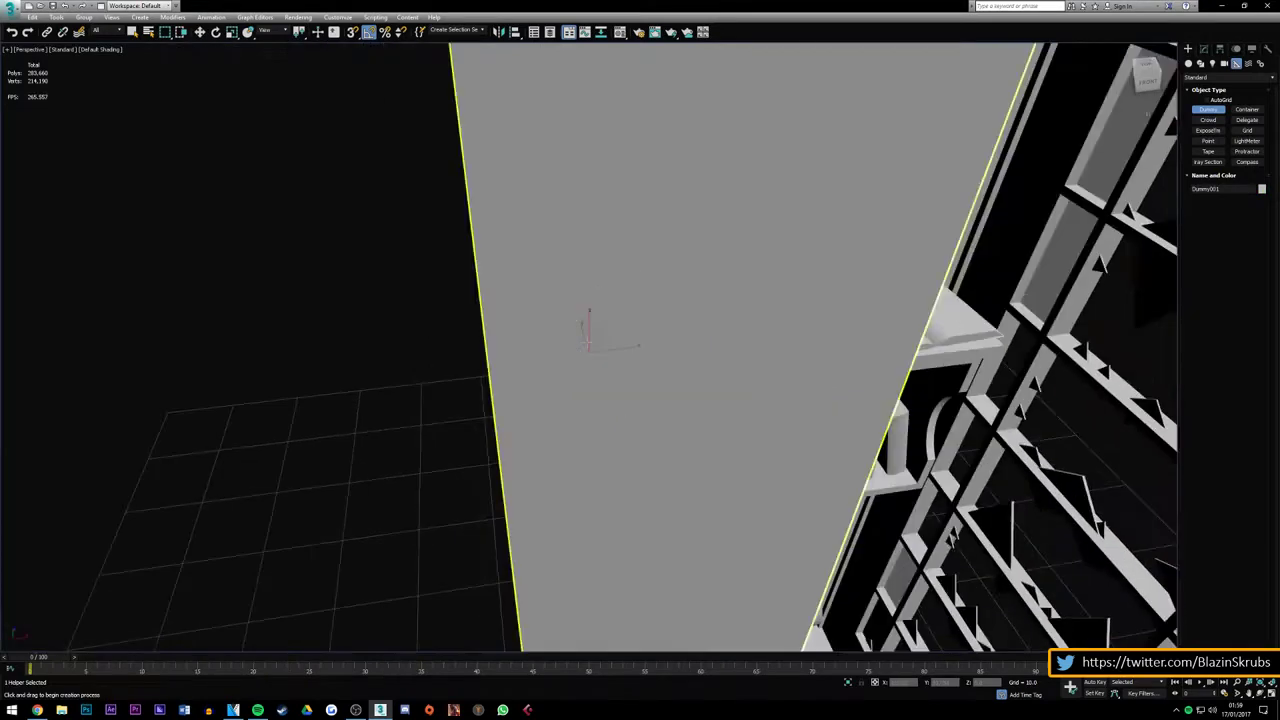
{"action": "left_click_drag", "start_coordinate": [1145, 70], "coordinate": [512, 62]}
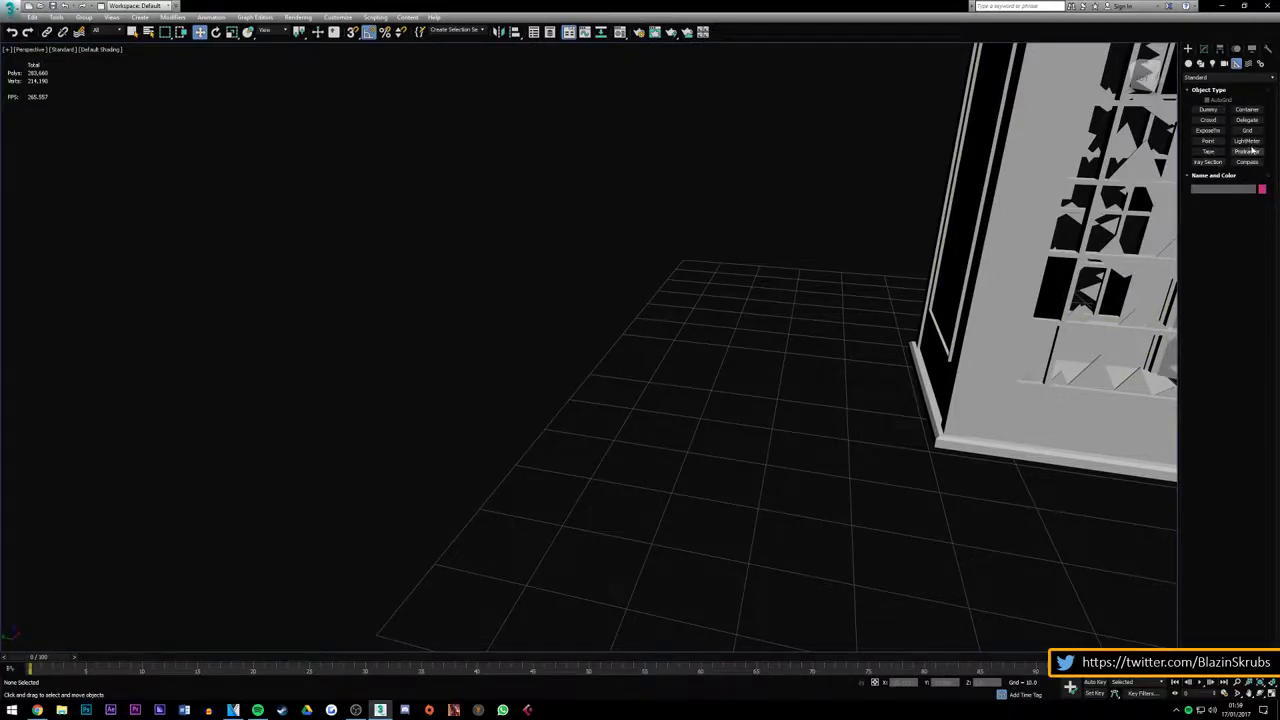
Return to a whole-booth view and bring up the 3ds Max application menu
{"action": "middle_click_drag", "start_coordinate": [640, 411], "coordinate": [830, 370], "text": "alt"}
{"action": "scroll", "coordinate": [830, 370], "scroll_direction": "up", "scroll_amount": 3}
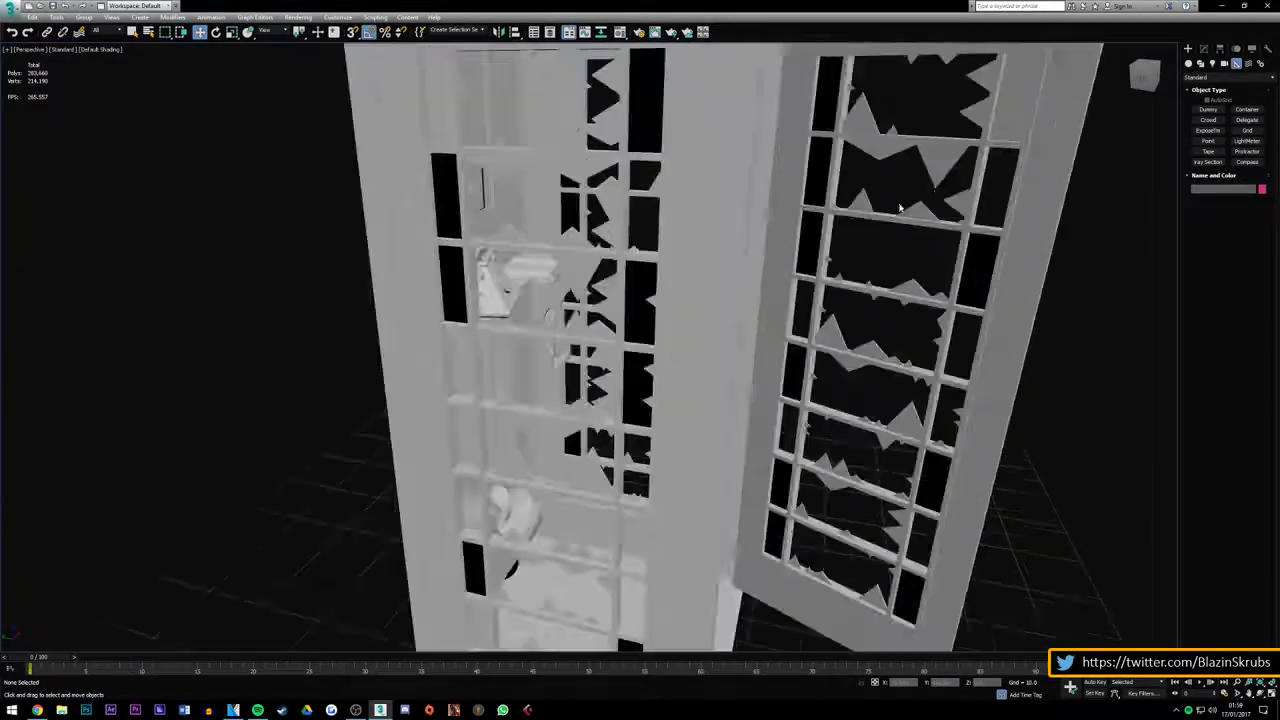
{"action": "left_click", "coordinate": [1130, 51]}
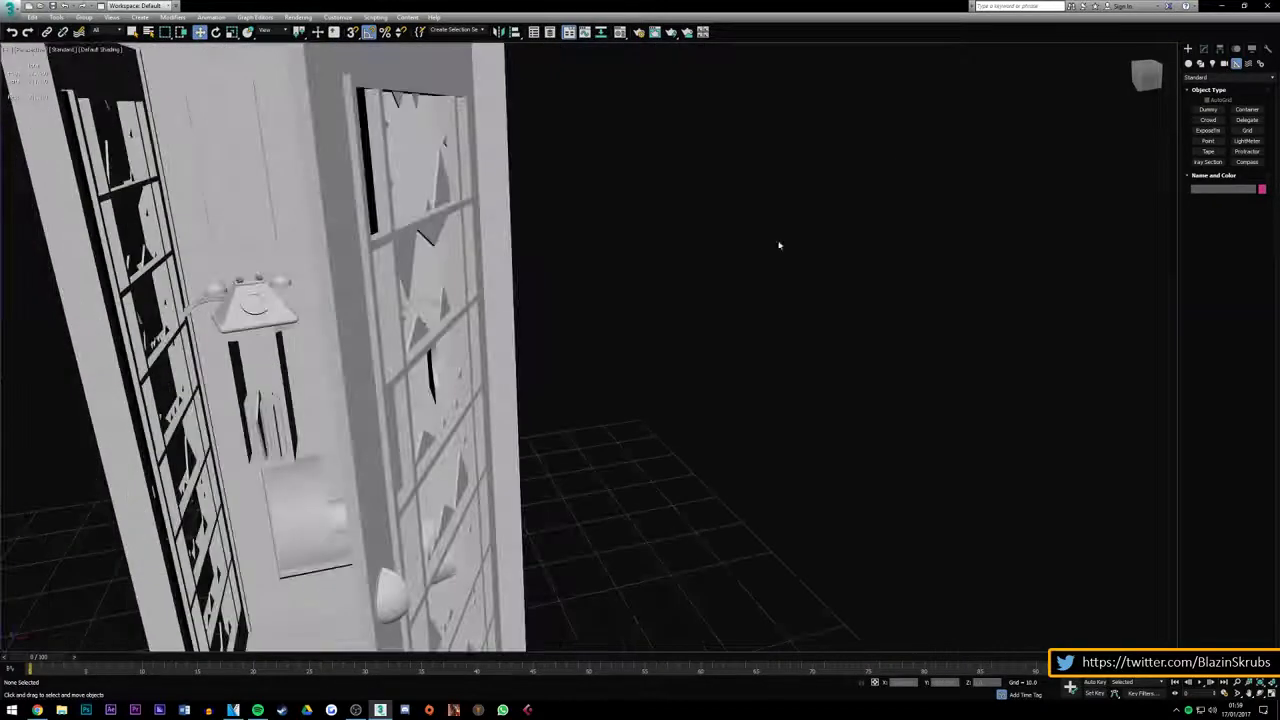
{"action": "scroll", "coordinate": [503, 289], "scroll_direction": "up", "scroll_amount": 5}
{"action": "scroll", "coordinate": [503, 289], "scroll_direction": "up", "scroll_amount": 3}
{"action": "scroll", "coordinate": [560, 285], "scroll_direction": "down", "scroll_amount": 5}
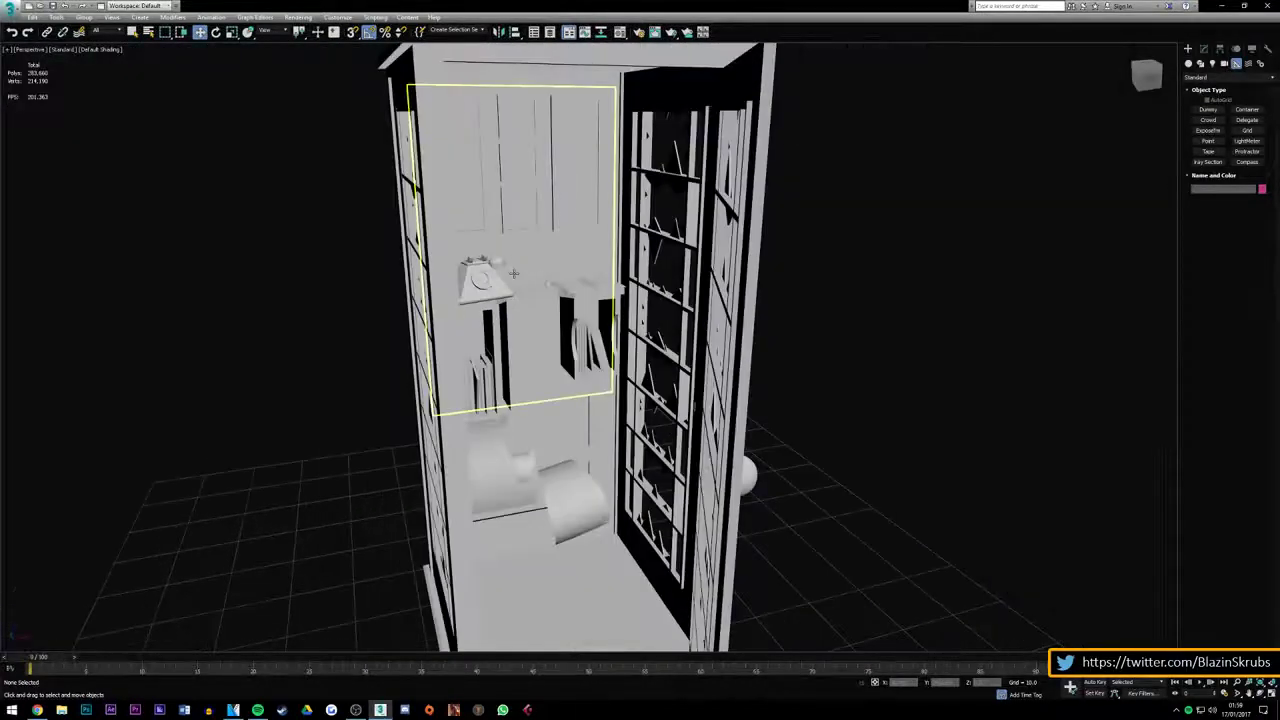
{"action": "left_click", "coordinate": [6, 8]}
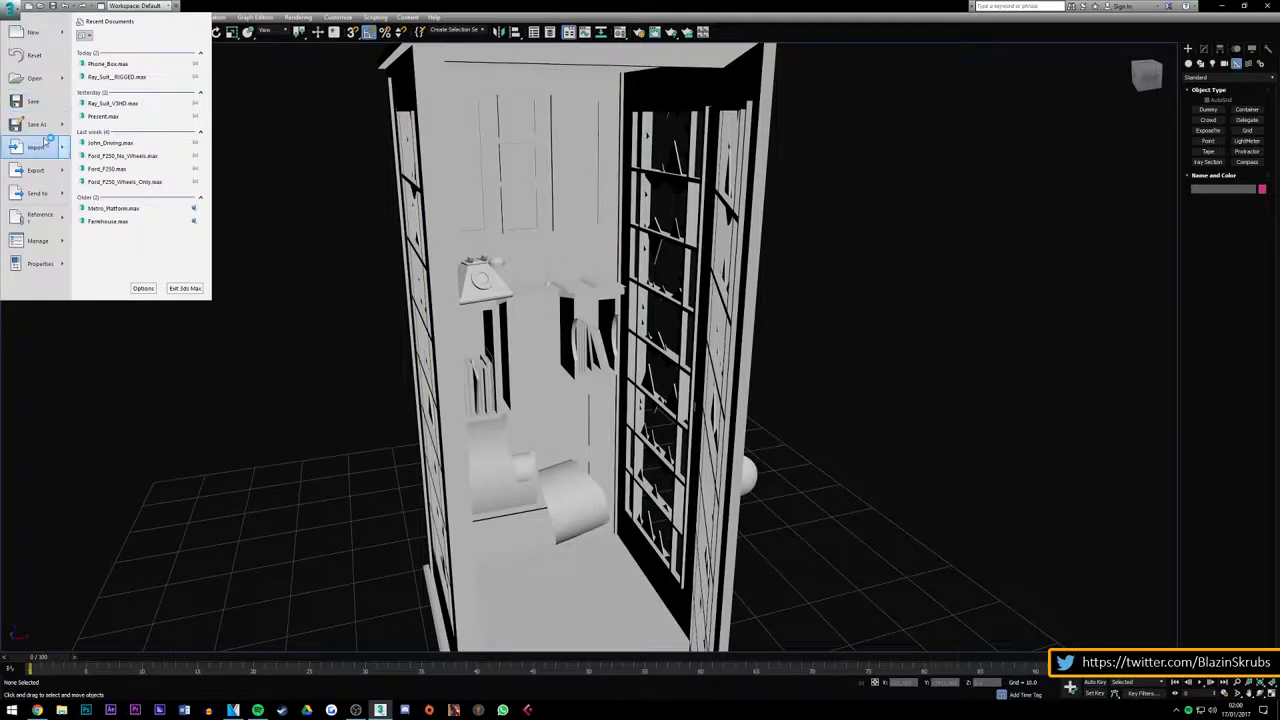
Merge all objects from RIGGED/Ray_Suit_RIGGED.max into the phone box scene
{"action": "left_click", "coordinate": [110, 75]}
{"action": "left_click", "coordinate": [137, 24]}
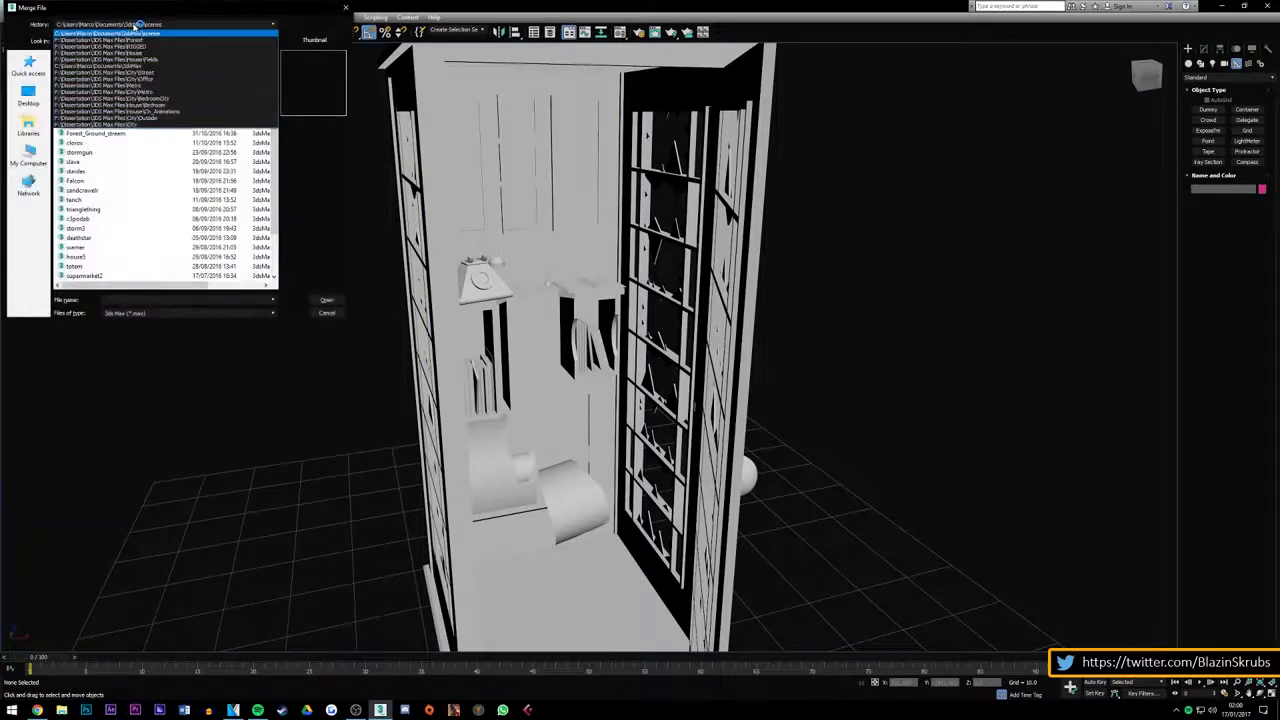
{"action": "left_click", "coordinate": [135, 40]}
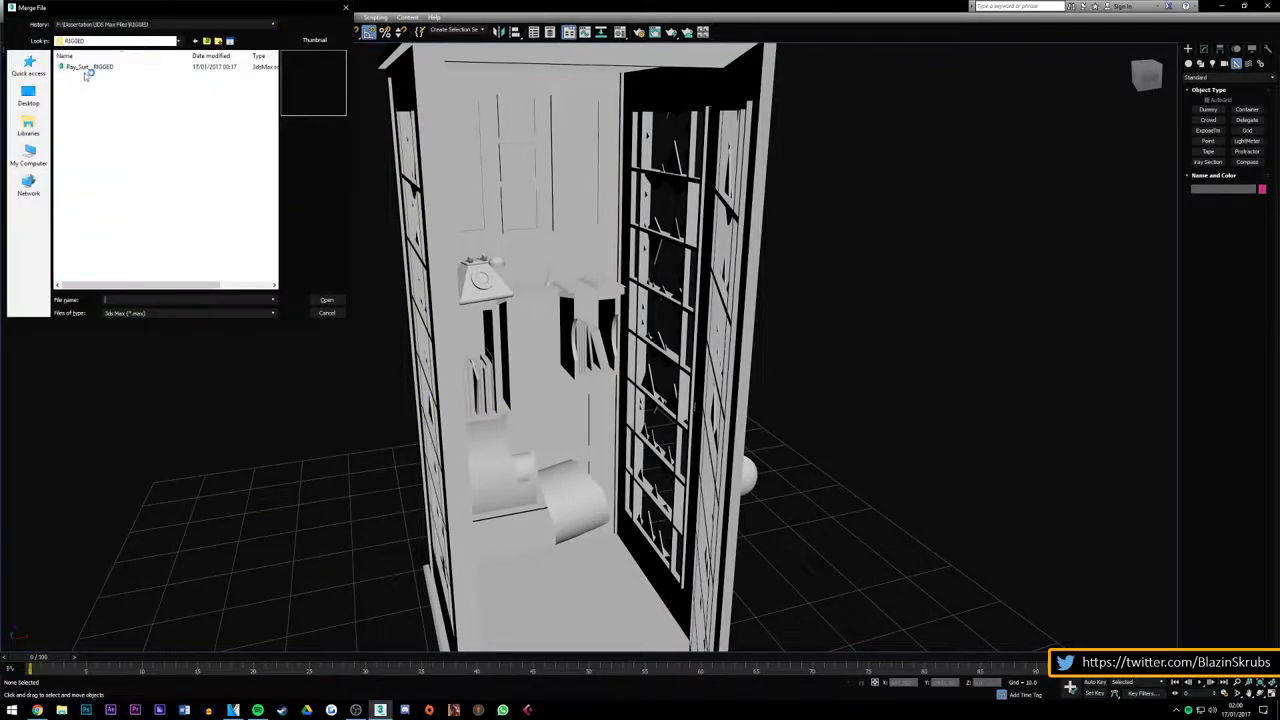
{"action": "left_click", "coordinate": [85, 68]}
{"action": "left_click", "coordinate": [328, 301]}
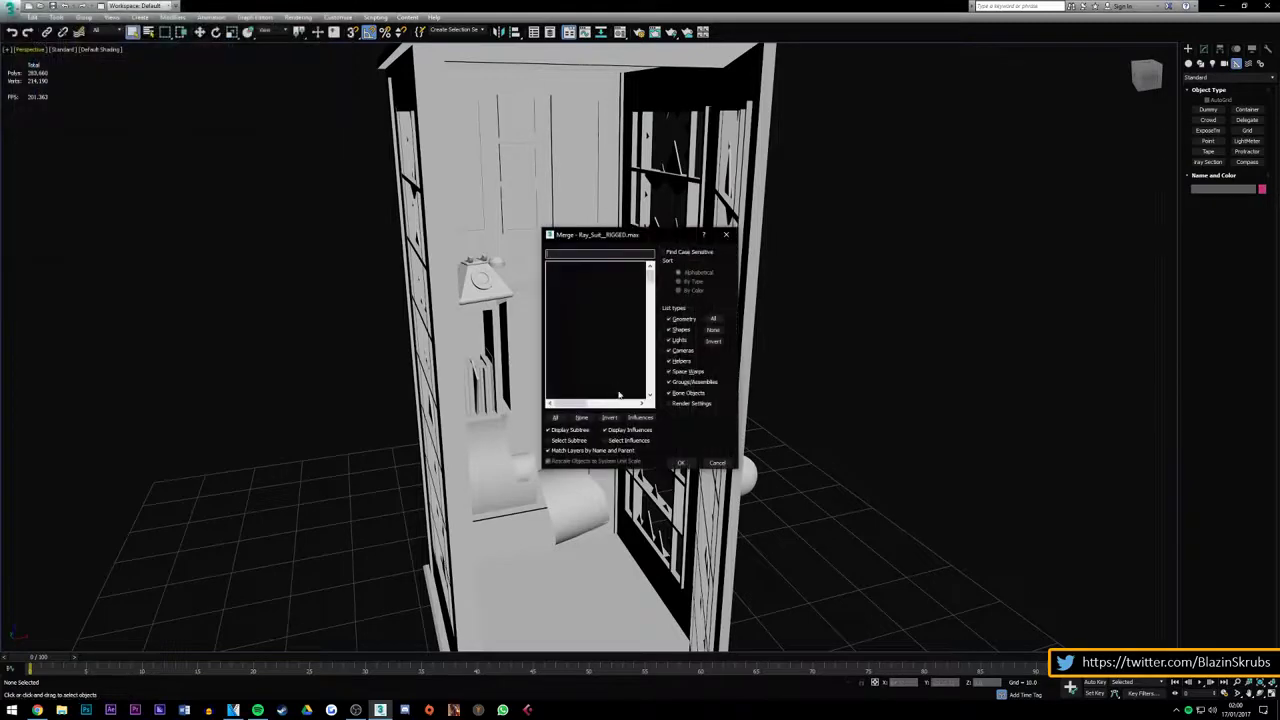
{"action": "left_click", "coordinate": [557, 418]}
{"action": "left_click", "coordinate": [681, 463]}
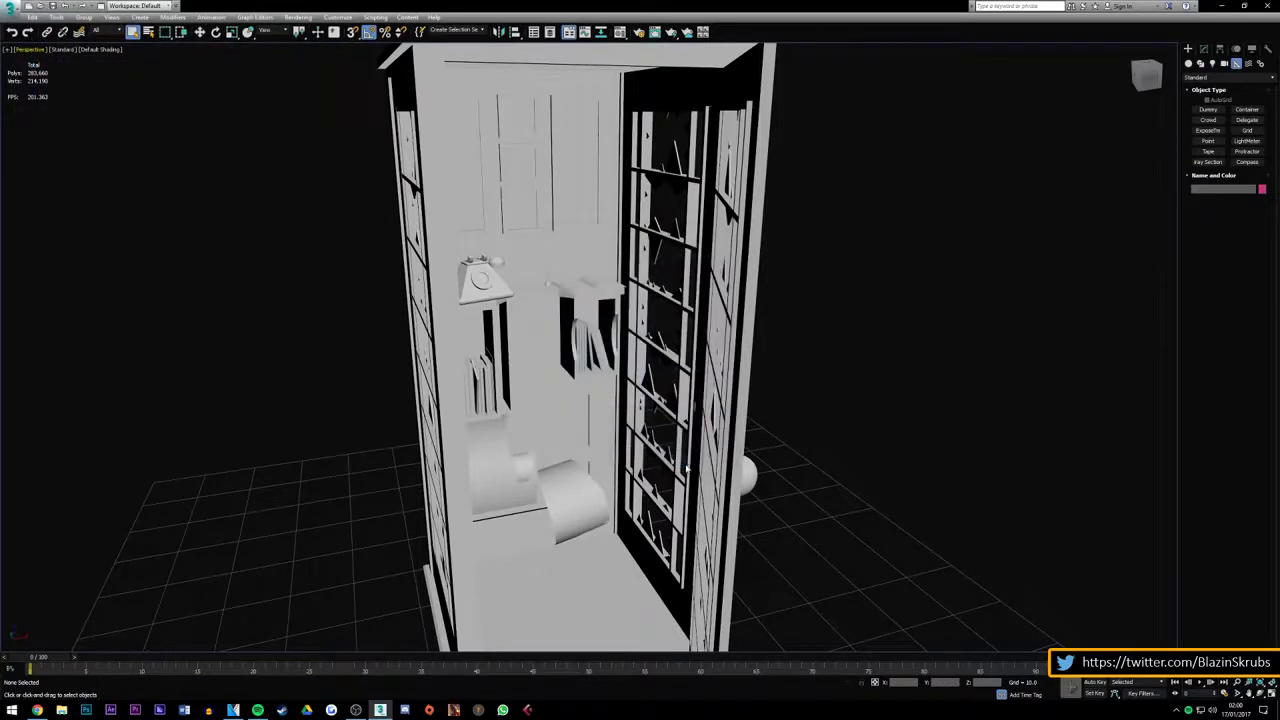
Group the character's 191 merged objects as Group009
{"action": "scroll", "coordinate": [668, 250], "scroll_direction": "down", "scroll_amount": 4}
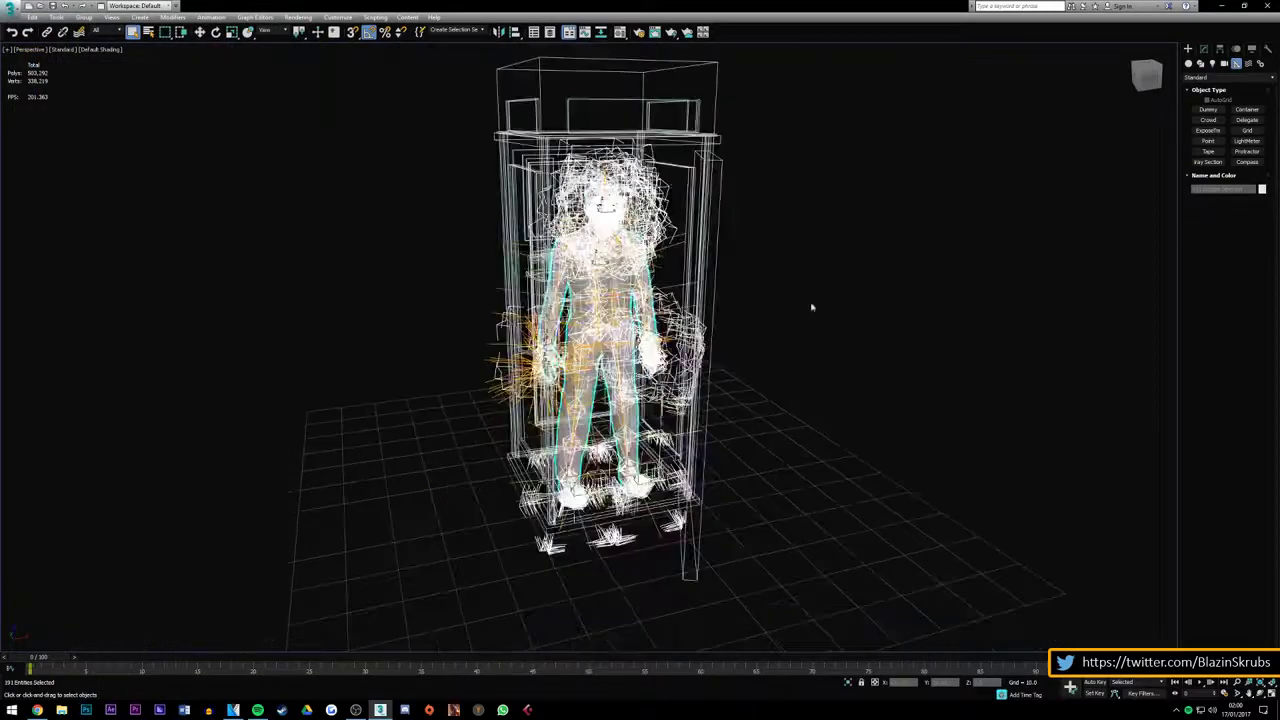
{"action": "key", "text": "w"}
{"action": "scroll", "coordinate": [578, 272], "scroll_direction": "up", "scroll_amount": 4}
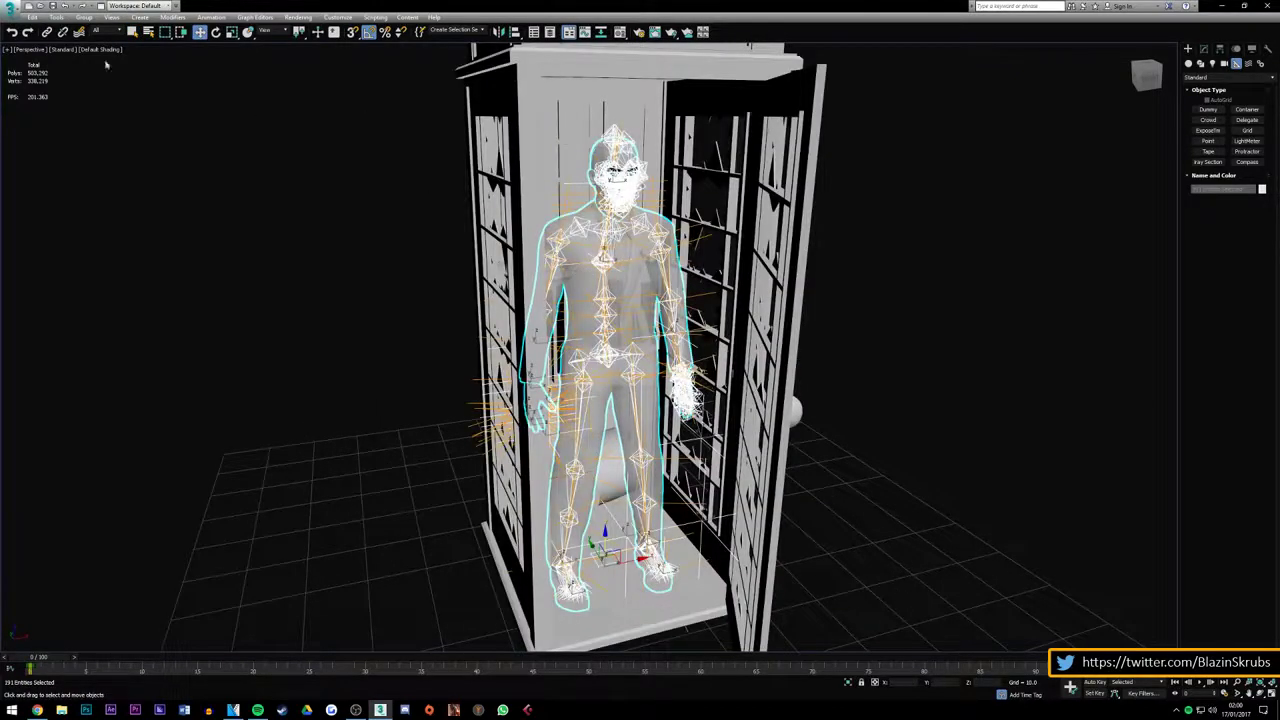
{"action": "left_click", "coordinate": [83, 18]}
{"action": "left_click", "coordinate": [95, 30]}
{"action": "key", "text": "Return"}
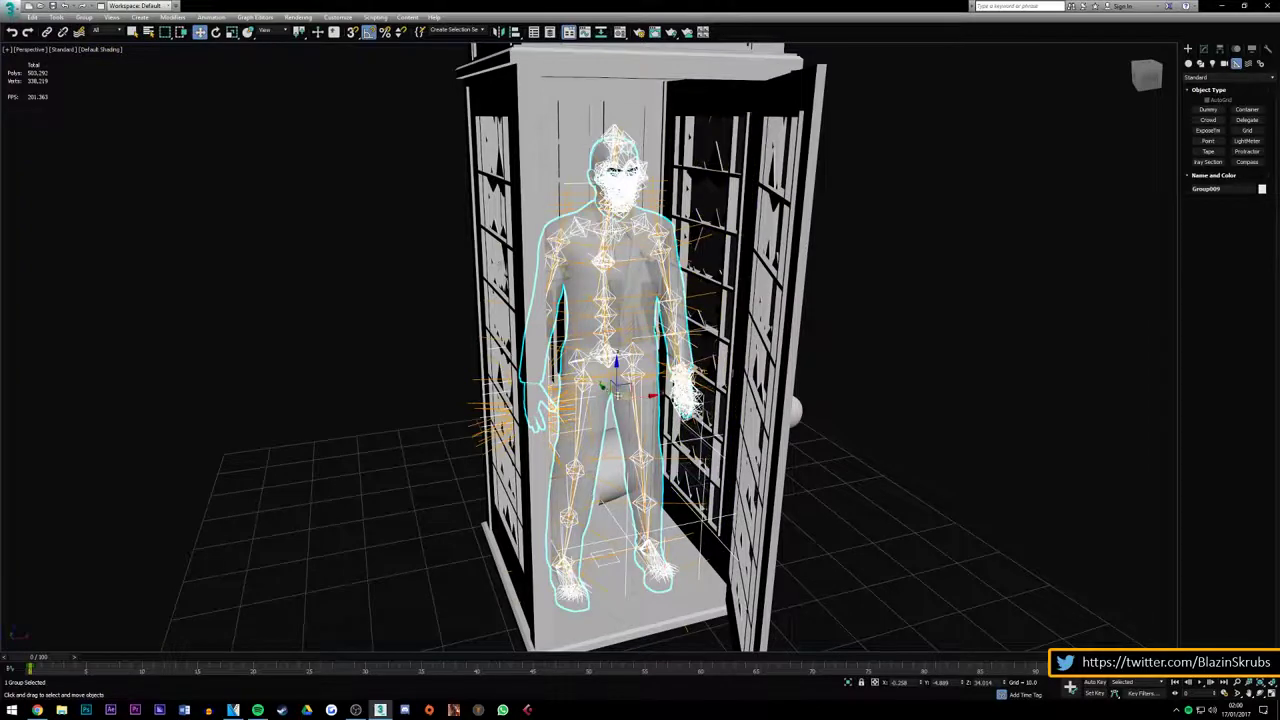
Orbit around the character, then ungroup it so its rig helpers are individually selectable
{"action": "mouse_move", "coordinate": [605, 390]}
{"action": "middle_mouse_down", "text": "alt"}
{"action": "mouse_move", "coordinate": [660, 300]}
{"action": "mouse_move", "coordinate": [900, 260]}
{"action": "middle_mouse_up", "text": "alt"}
{"action": "scroll", "coordinate": [658, 300], "scroll_direction": "down", "scroll_amount": 5}
{"action": "scroll", "coordinate": [663, 385], "scroll_direction": "up", "scroll_amount": 2}
{"action": "scroll", "coordinate": [900, 260], "scroll_direction": "down", "scroll_amount": 2}
{"action": "scroll", "coordinate": [940, 265], "scroll_direction": "up", "scroll_amount": 2}
{"action": "scroll", "coordinate": [855, 197], "scroll_direction": "up", "scroll_amount": 4}
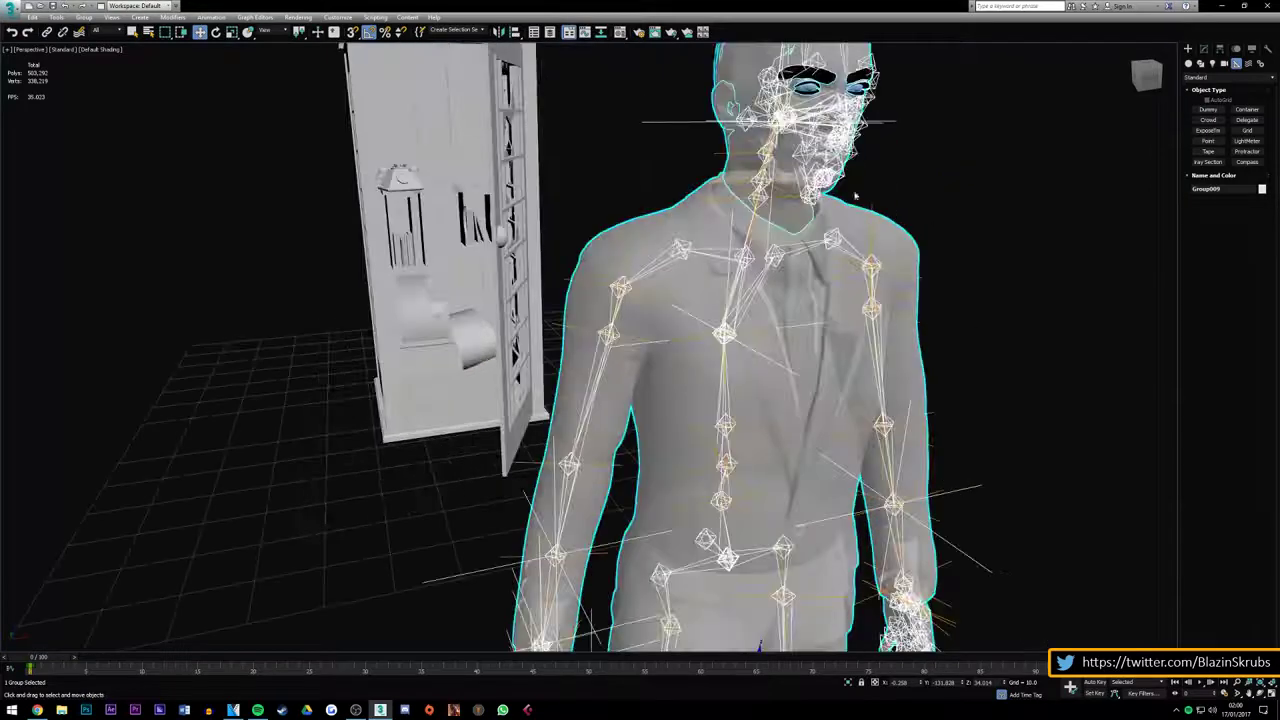
{"action": "left_click", "coordinate": [86, 17]}
{"action": "left_click", "coordinate": [94, 42]}
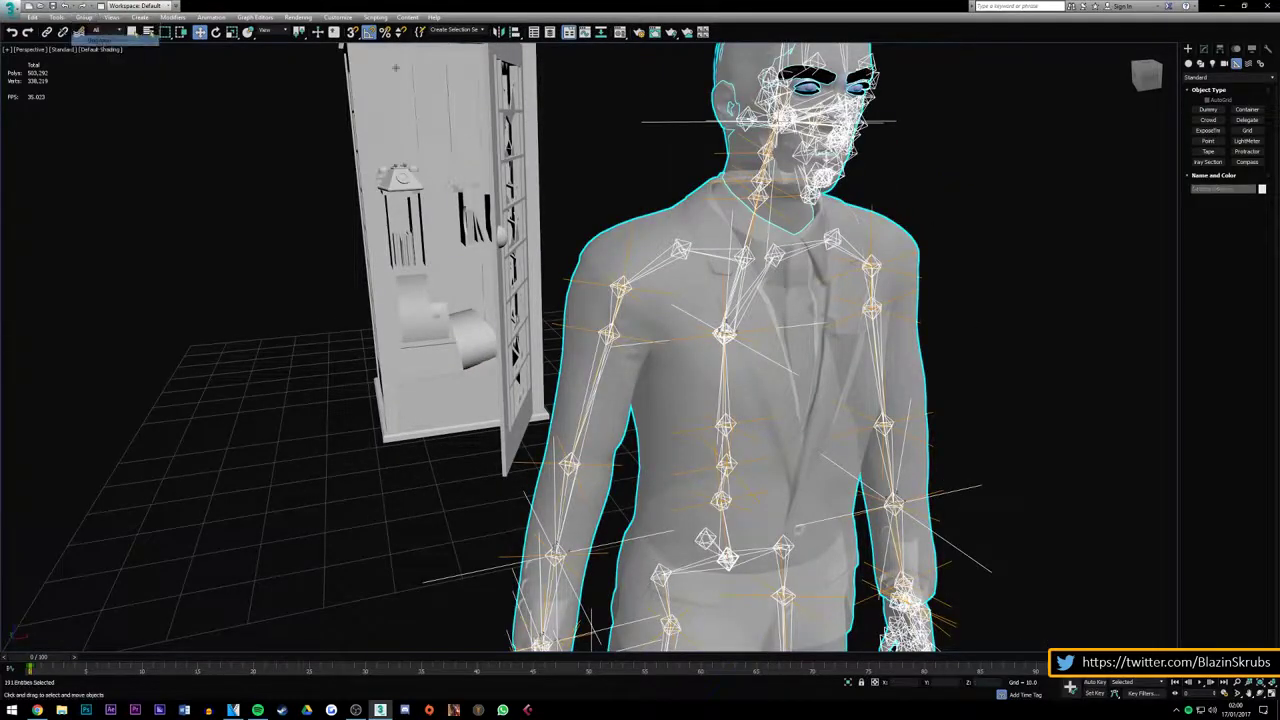
{"action": "left_click", "coordinate": [980, 185]}
{"action": "scroll", "coordinate": [893, 131], "scroll_direction": "down", "scroll_amount": 5}
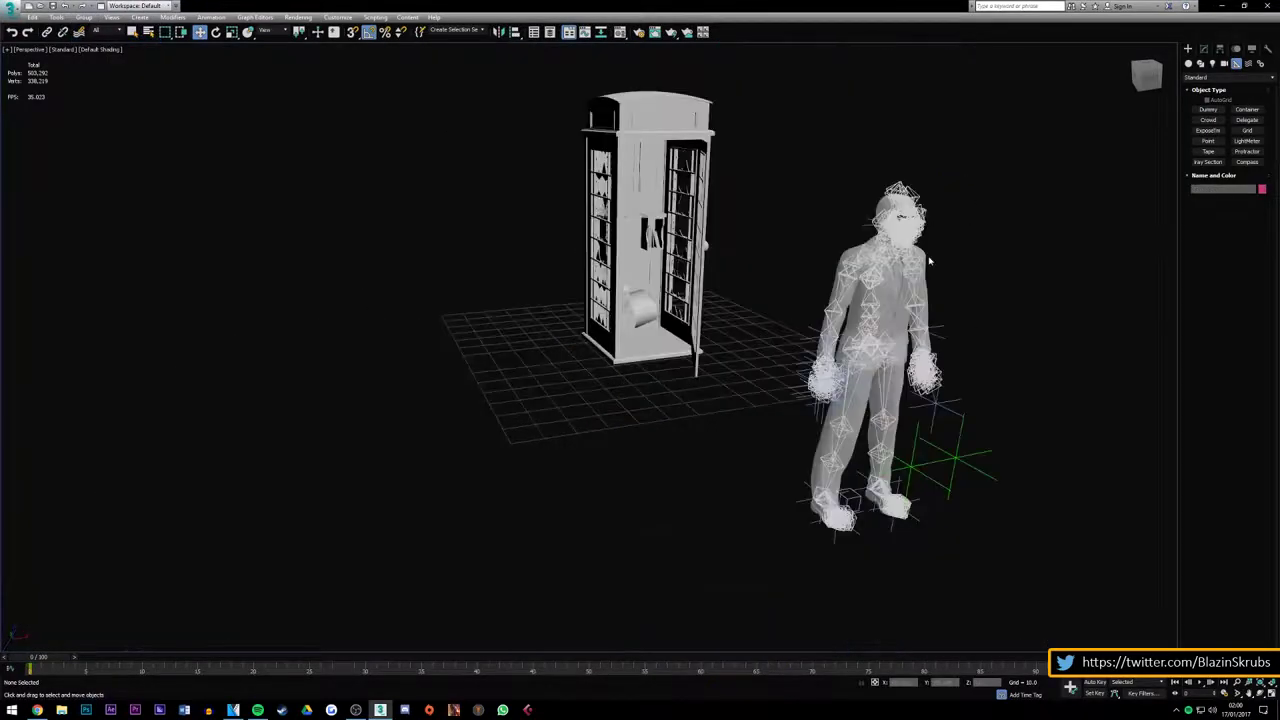
{"action": "scroll", "coordinate": [969, 374], "scroll_direction": "up", "scroll_amount": 8}
{"action": "scroll", "coordinate": [640, 245], "scroll_direction": "down", "scroll_amount": 1}
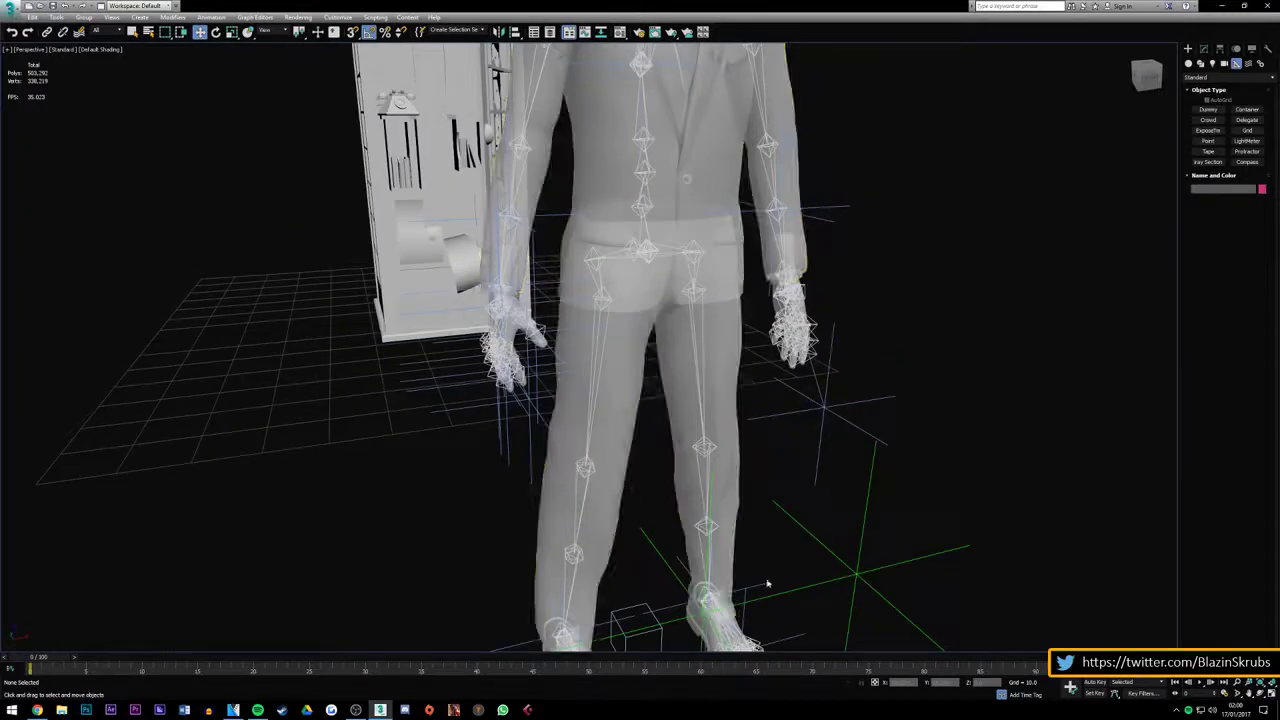
{"action": "middle_click_drag", "start_coordinate": [680, 565], "coordinate": [585, 620], "text": "alt"}
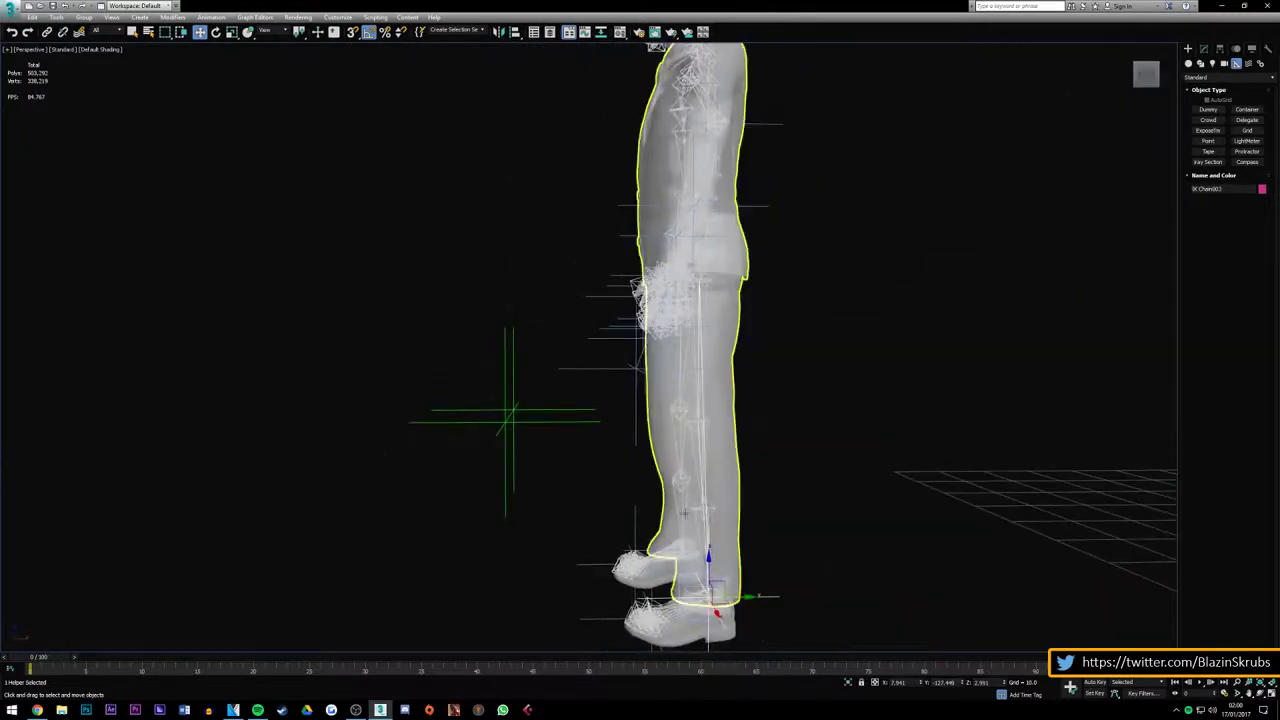
{"action": "left_click", "coordinate": [593, 617], "text": "ctrl"}
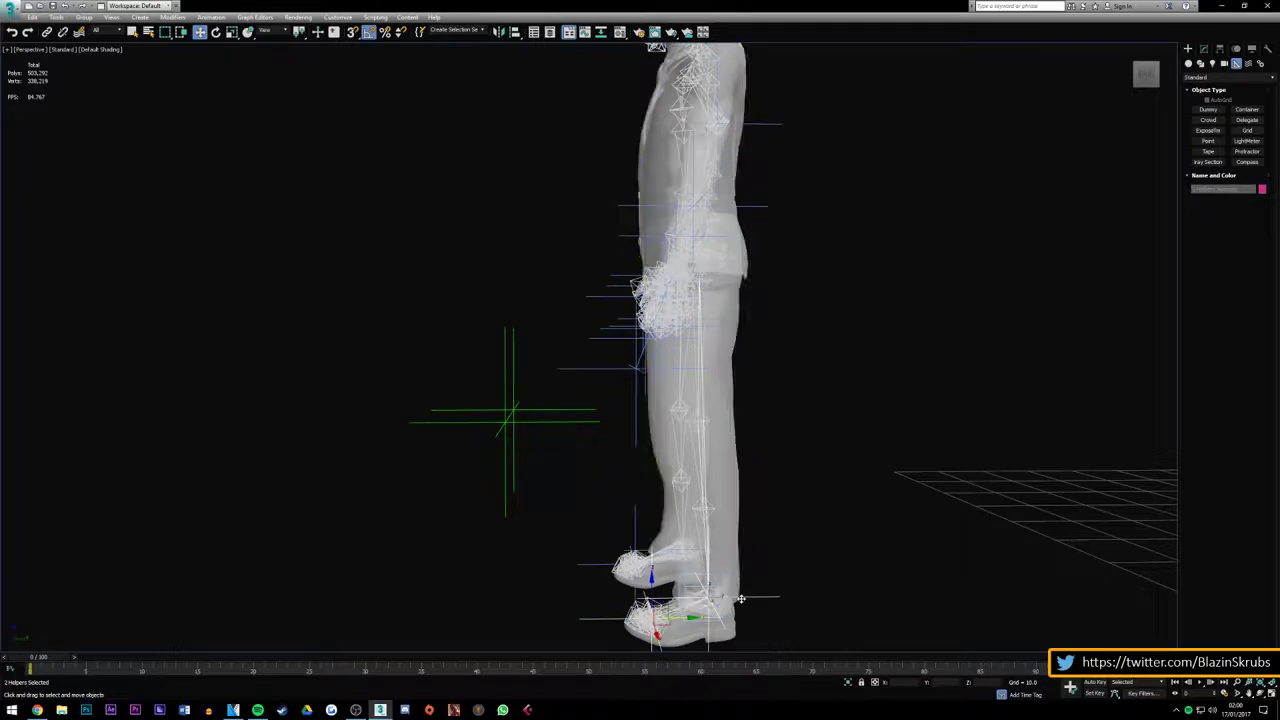
{"action": "mouse_move", "coordinate": [685, 619]}
{"action": "left_mouse_down"}
{"action": "mouse_move", "coordinate": [1182, 523]}
{"action": "mouse_move", "coordinate": [900, 503]}
{"action": "mouse_move", "coordinate": [177, 491]}
{"action": "mouse_move", "coordinate": [902, 496]}
{"action": "left_mouse_up"}
{"action": "right_click", "coordinate": [902, 496]}
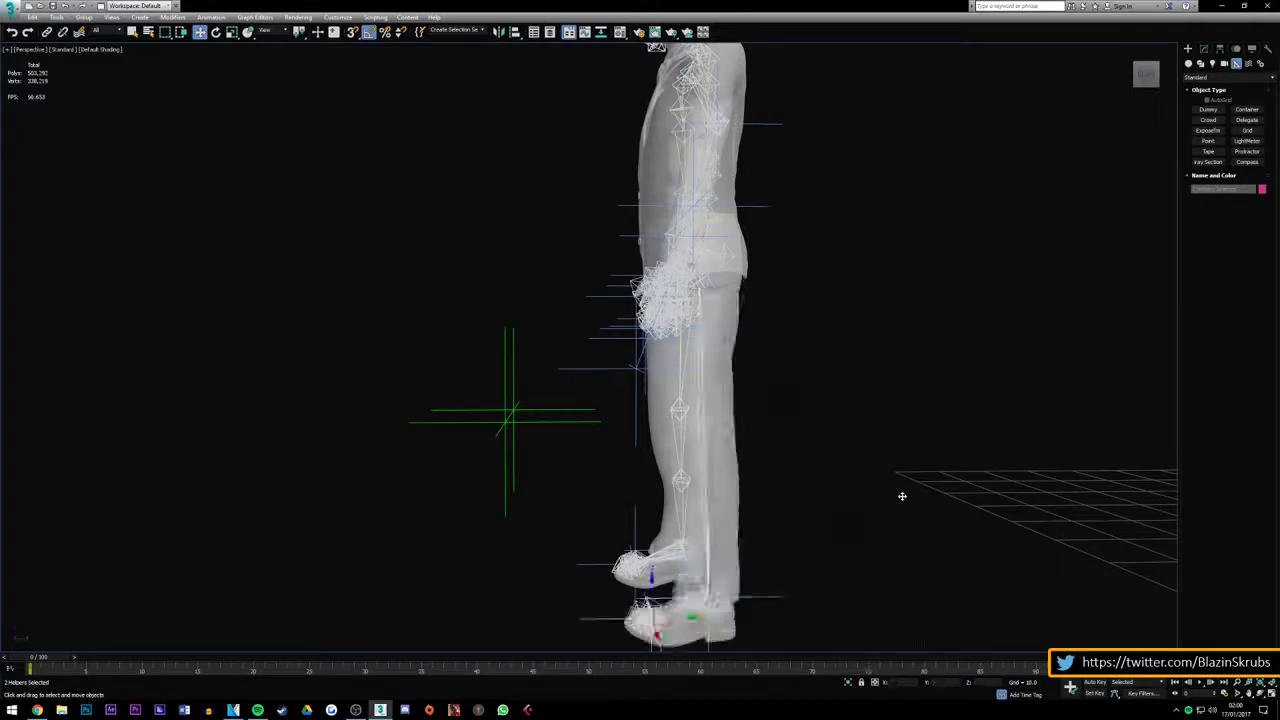
{"action": "scroll", "coordinate": [525, 367], "scroll_direction": "down", "scroll_amount": 2}
{"action": "scroll", "coordinate": [614, 520], "scroll_direction": "up", "scroll_amount": 4}
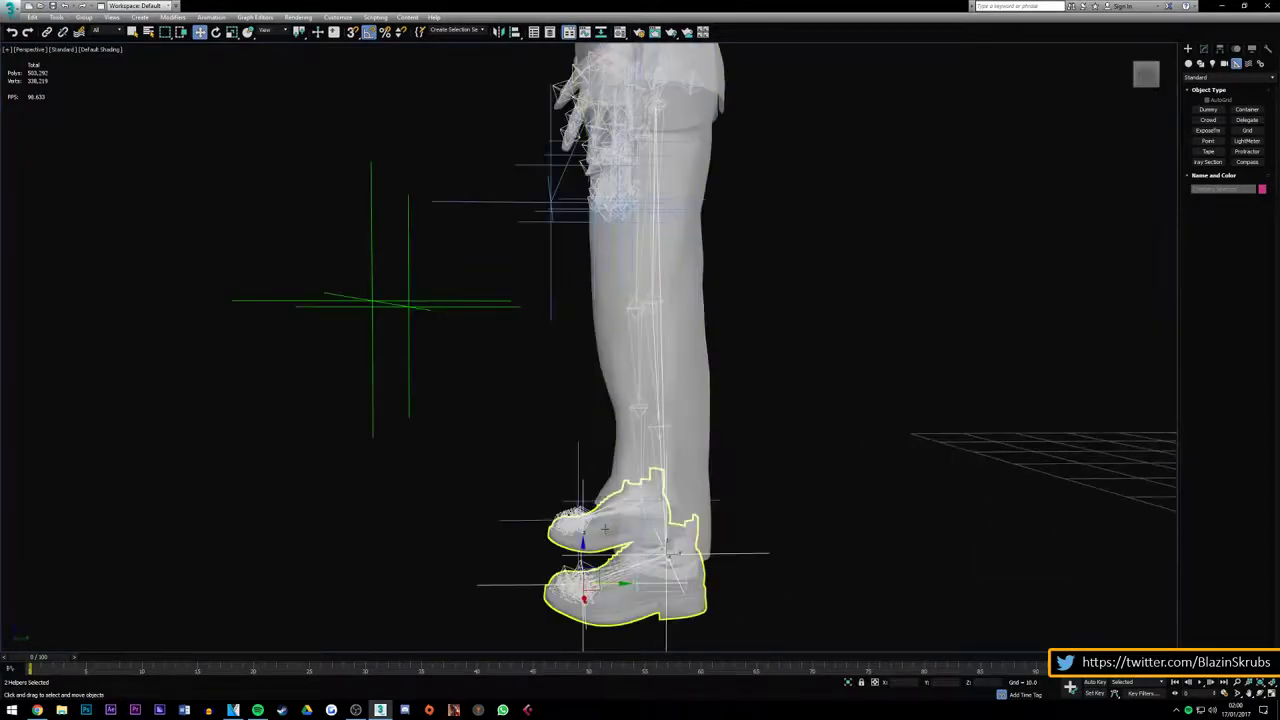
{"action": "scroll", "coordinate": [610, 545], "scroll_direction": "down", "scroll_amount": 2}
{"action": "mouse_move", "coordinate": [591, 519]}
{"action": "left_mouse_down"}
{"action": "mouse_move", "coordinate": [617, 376]}
{"action": "mouse_move", "coordinate": [600, 583]}
{"action": "mouse_move", "coordinate": [558, 361]}
{"action": "left_mouse_up"}
{"action": "right_click", "coordinate": [558, 361]}
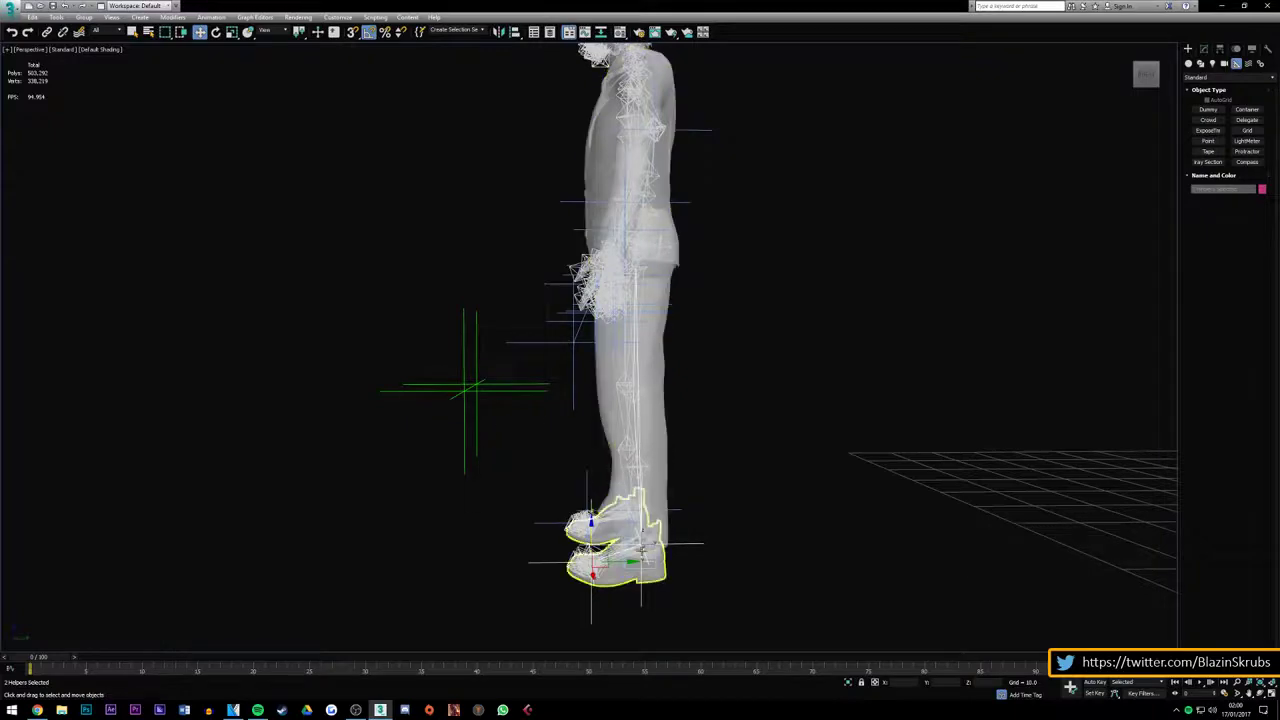
{"action": "left_click_drag", "start_coordinate": [622, 562], "coordinate": [539, 484]}
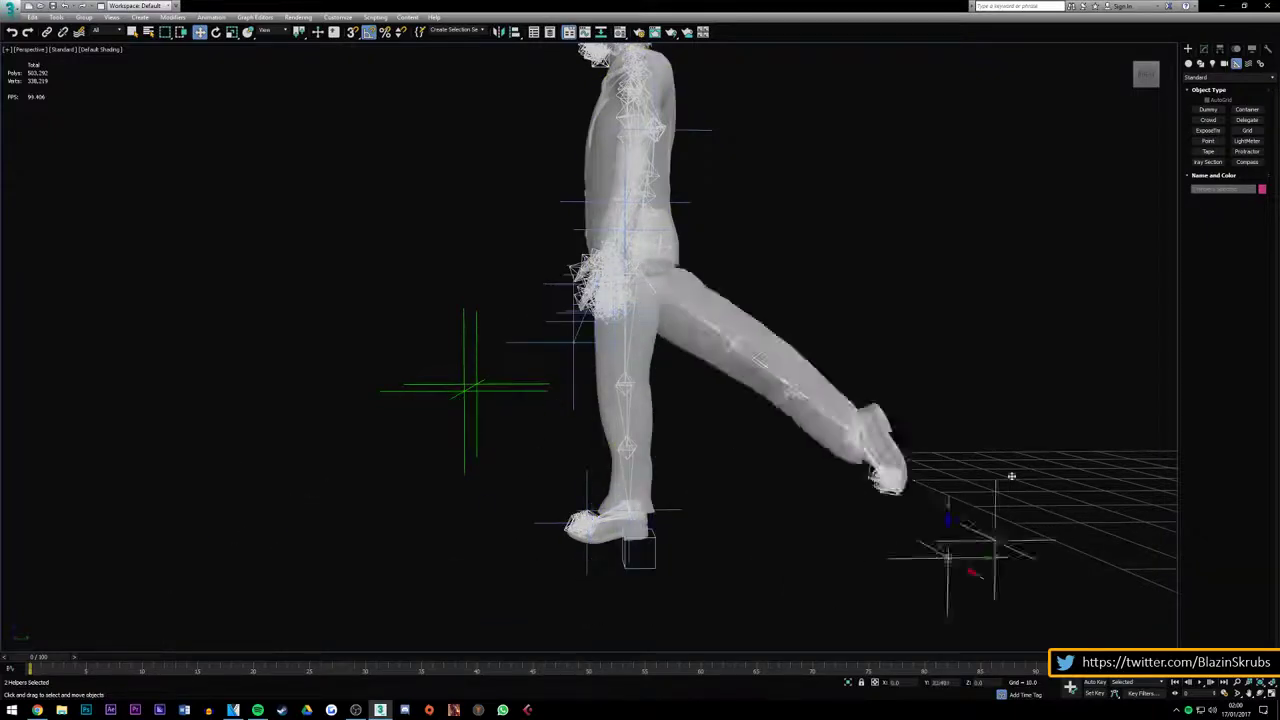
{"action": "right_click", "coordinate": [539, 484]}
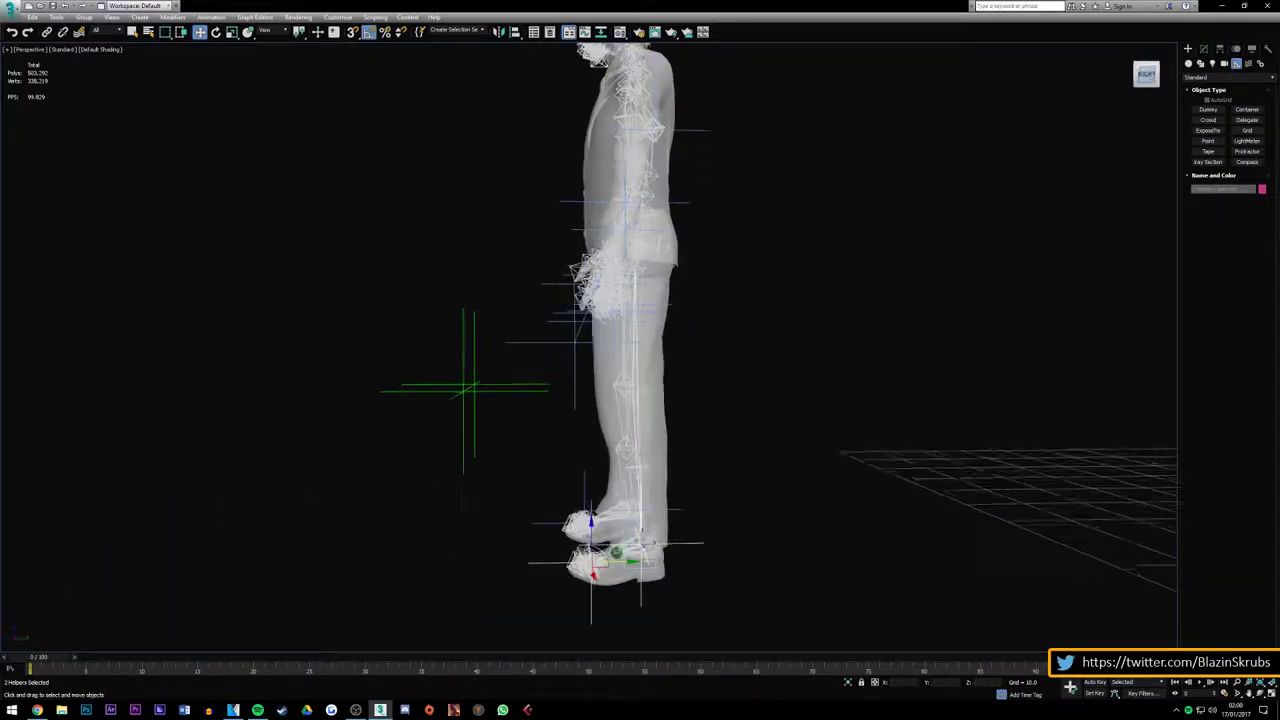
{"action": "left_click_drag", "start_coordinate": [1145, 75], "coordinate": [1100, 80]}
{"action": "scroll", "coordinate": [640, 350], "scroll_direction": "down", "scroll_amount": 3}
{"action": "scroll", "coordinate": [640, 350], "scroll_direction": "down", "scroll_amount": 3}
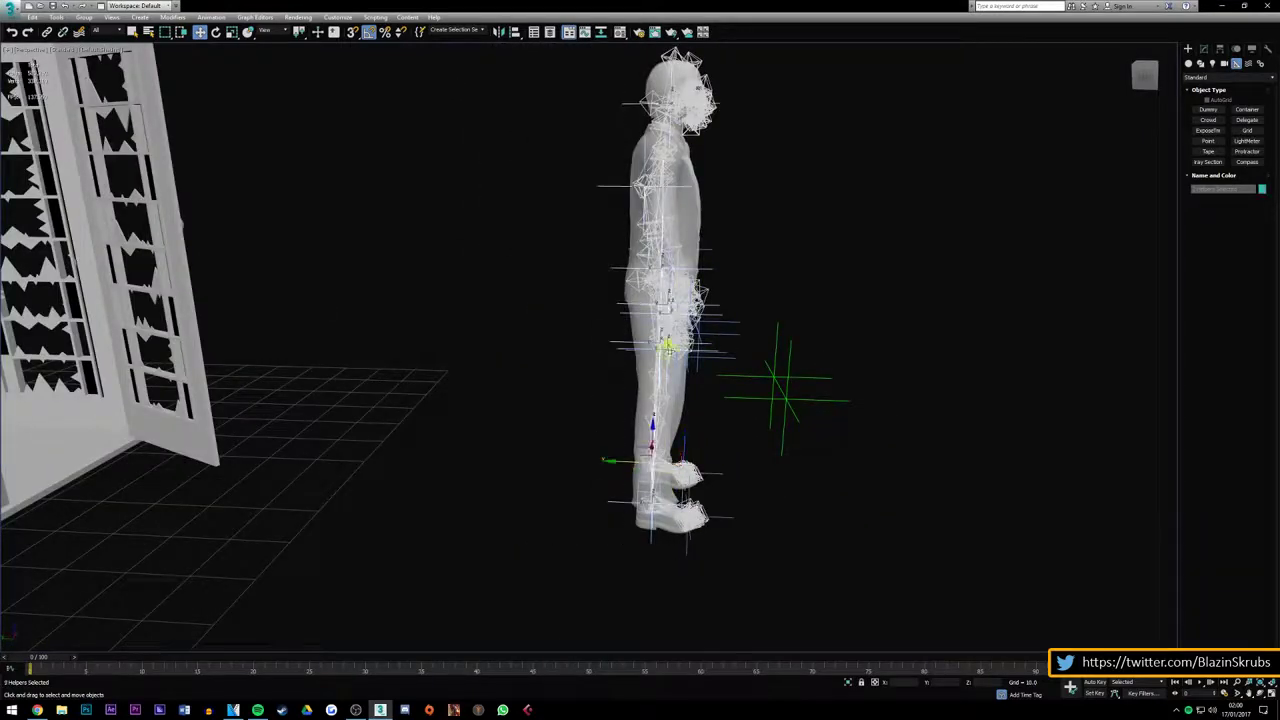
{"action": "left_click_drag", "start_coordinate": [633, 349], "coordinate": [184, 344]}
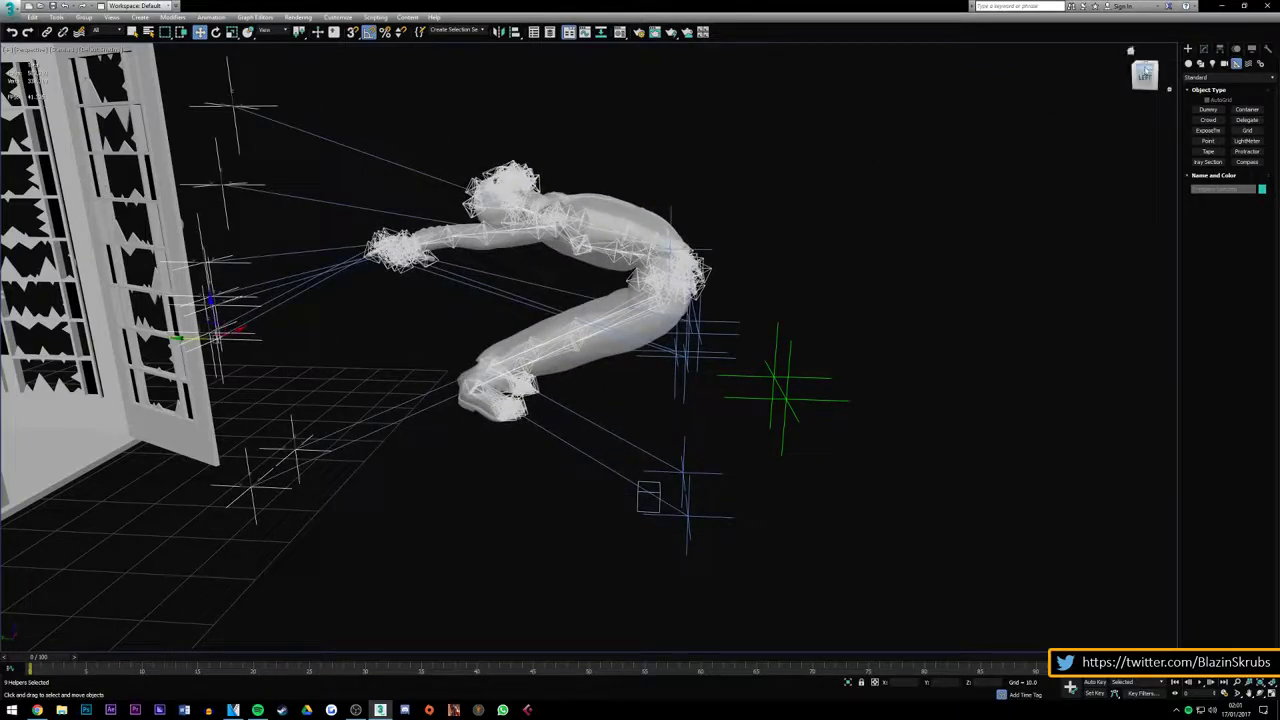
{"action": "right_click", "coordinate": [184, 344]}
{"action": "left_click_drag", "start_coordinate": [1145, 75], "coordinate": [1146, 73]}
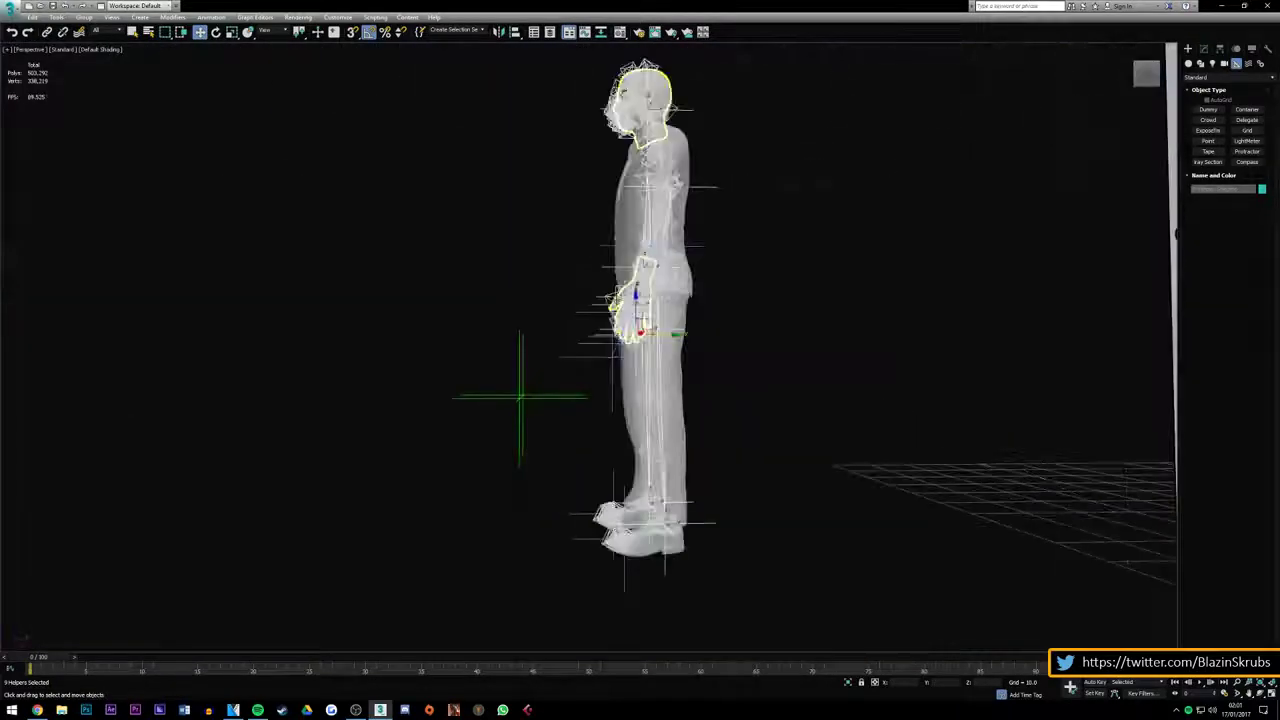
{"action": "mouse_move", "coordinate": [640, 298]}
{"action": "left_mouse_down"}
{"action": "mouse_move", "coordinate": [843, 286]}
{"action": "mouse_move", "coordinate": [457, 300]}
{"action": "mouse_move", "coordinate": [251, 290]}
{"action": "mouse_move", "coordinate": [1014, 290]}
{"action": "mouse_move", "coordinate": [428, 289]}
{"action": "left_mouse_up"}
{"action": "right_click", "coordinate": [428, 289]}
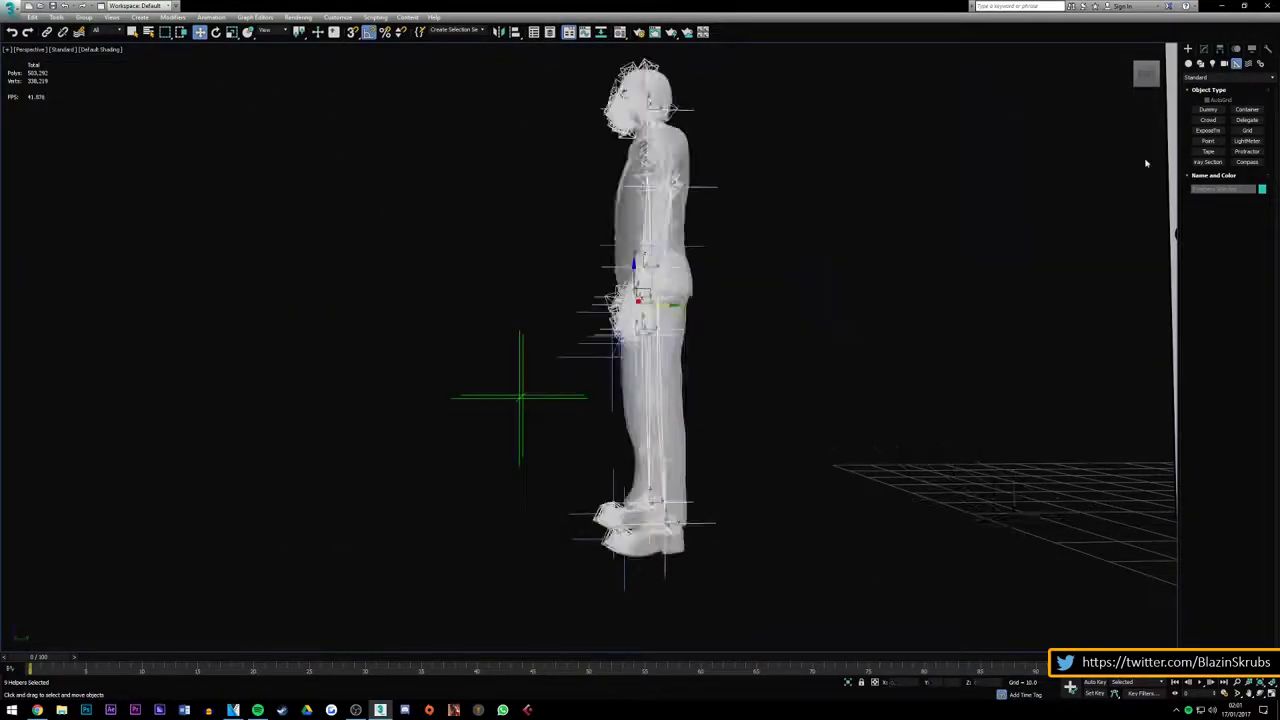
{"action": "left_click", "coordinate": [1148, 78]}
Select the head helper and test tilting the head and neck to the left
{"action": "left_click", "coordinate": [680, 92]}
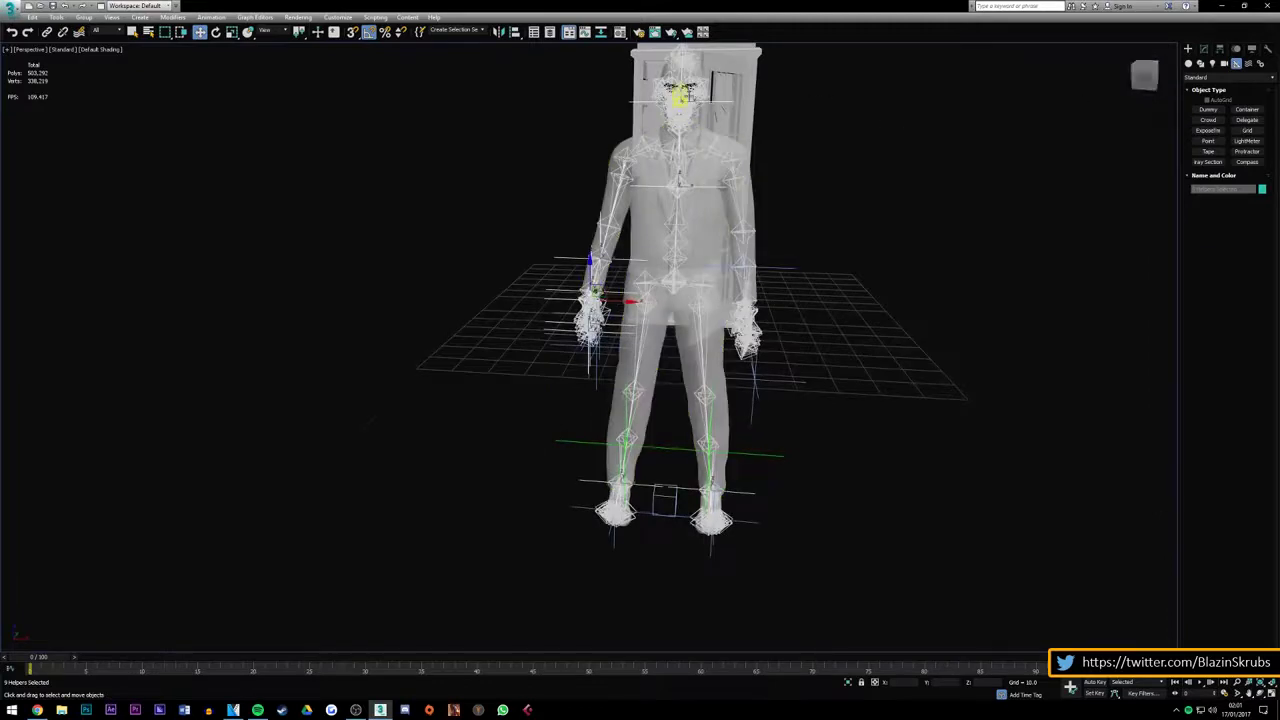
{"action": "scroll", "coordinate": [688, 88], "scroll_direction": "up", "scroll_amount": 5}
{"action": "mouse_move", "coordinate": [744, 197]}
{"action": "left_mouse_down"}
{"action": "mouse_move", "coordinate": [742, 118]}
{"action": "mouse_move", "coordinate": [843, 124]}
{"action": "left_mouse_up"}
{"action": "middle_click_drag", "start_coordinate": [744, 197], "coordinate": [640, 200], "text": "alt"}
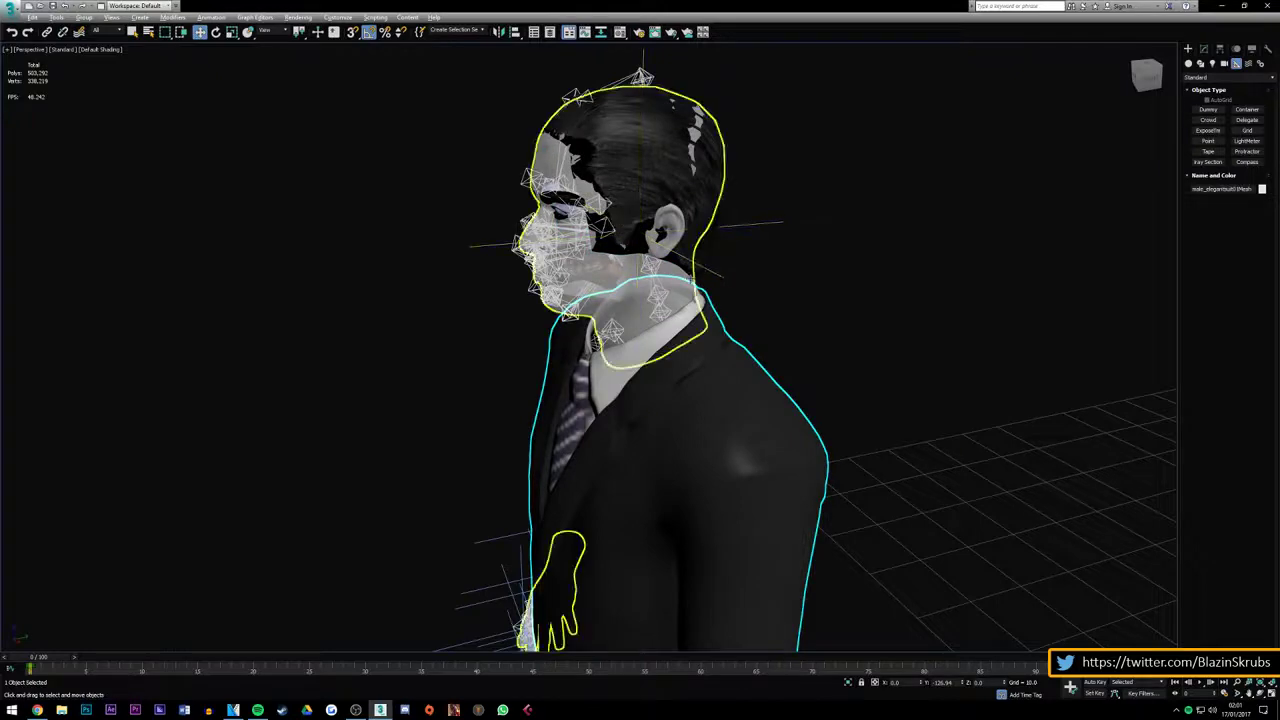
Select the head-and-hands mesh and the shoes so their textures display
{"action": "left_click", "coordinate": [690, 278]}
{"action": "scroll", "coordinate": [690, 278], "scroll_direction": "down", "scroll_amount": 5}
{"action": "scroll", "coordinate": [612, 562], "scroll_direction": "up", "scroll_amount": 3}
{"action": "scroll", "coordinate": [612, 562], "scroll_direction": "up", "scroll_amount": 2}
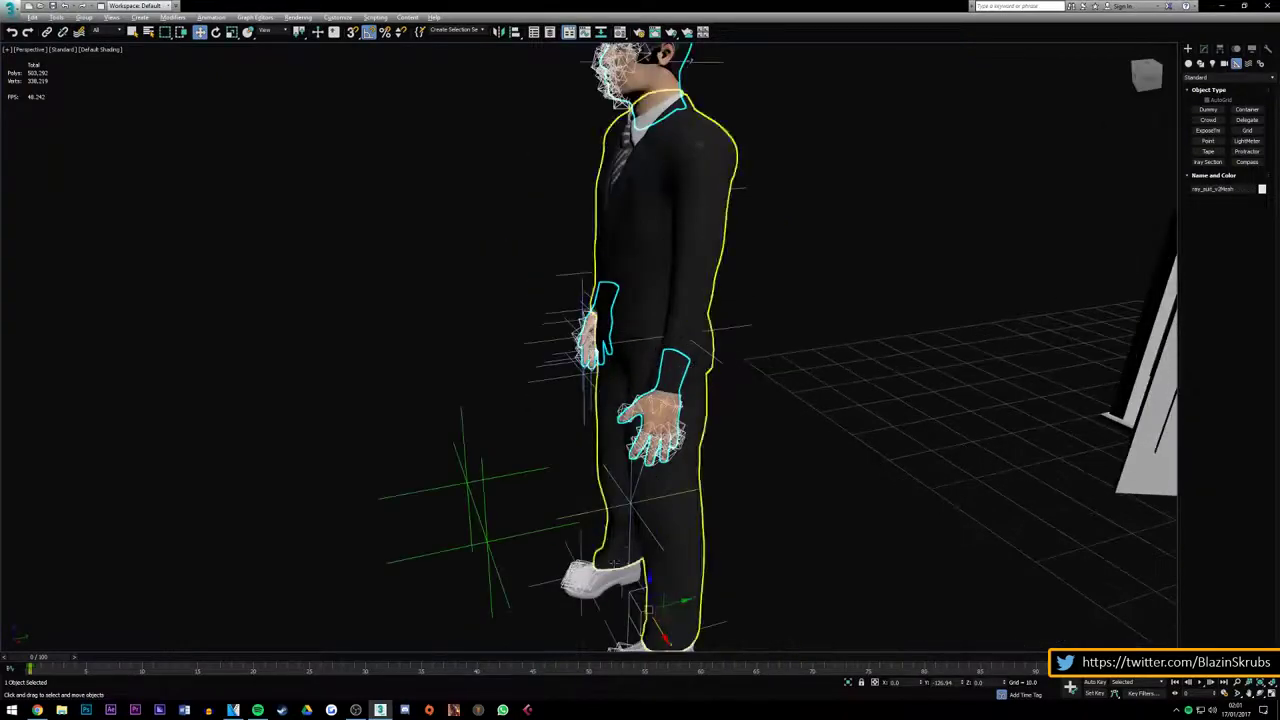
{"action": "left_click", "coordinate": [647, 608]}
{"action": "scroll", "coordinate": [652, 112], "scroll_direction": "up", "scroll_amount": 1}
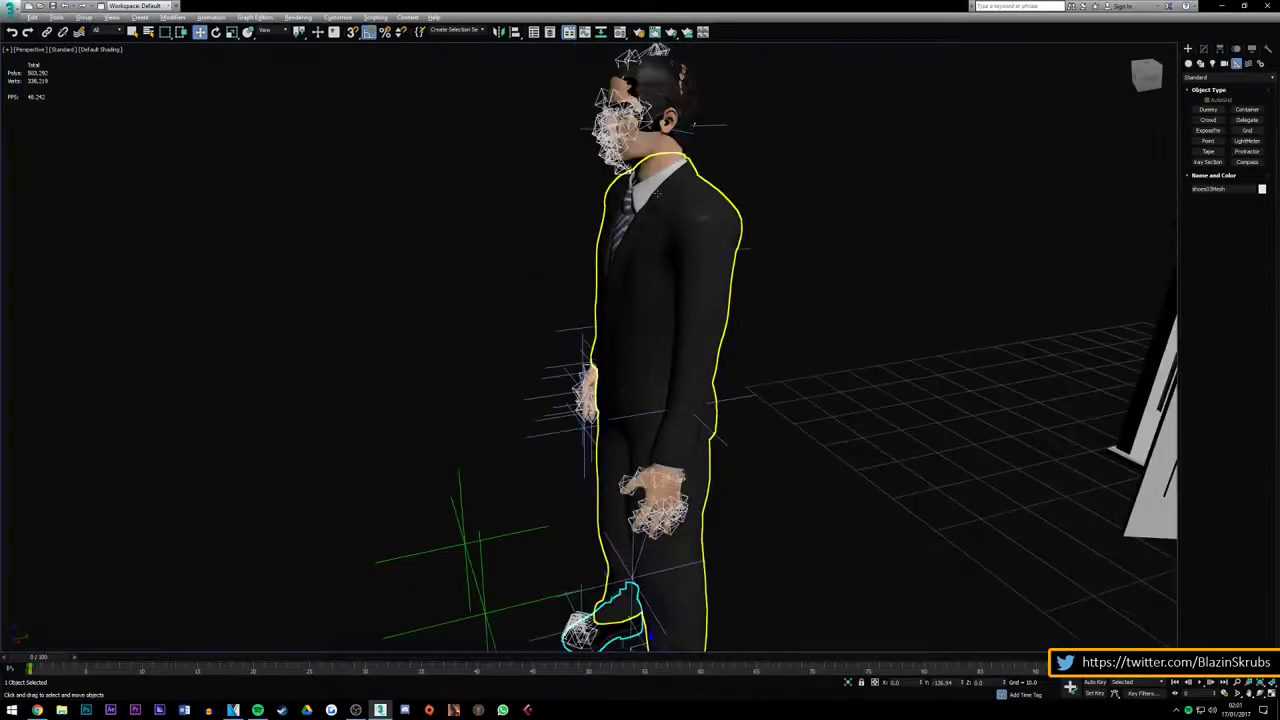
{"action": "scroll", "coordinate": [700, 120], "scroll_direction": "up", "scroll_amount": 2}
{"action": "scroll", "coordinate": [713, 129], "scroll_direction": "up", "scroll_amount": 3}
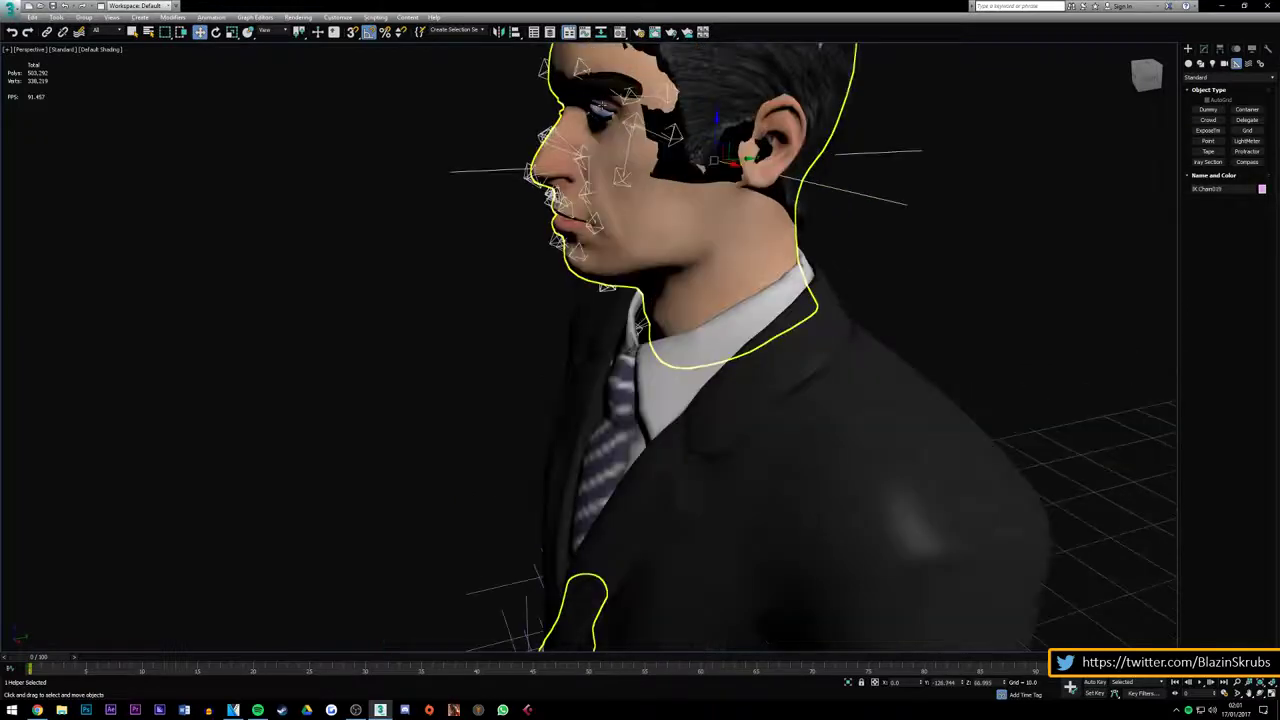
Test head and IK-helper bends, cancelling back to the neutral standing pose
{"action": "mouse_move", "coordinate": [740, 160]}
{"action": "left_mouse_down"}
{"action": "mouse_move", "coordinate": [384, 352]}
{"action": "mouse_move", "coordinate": [334, 352]}
{"action": "left_mouse_up"}
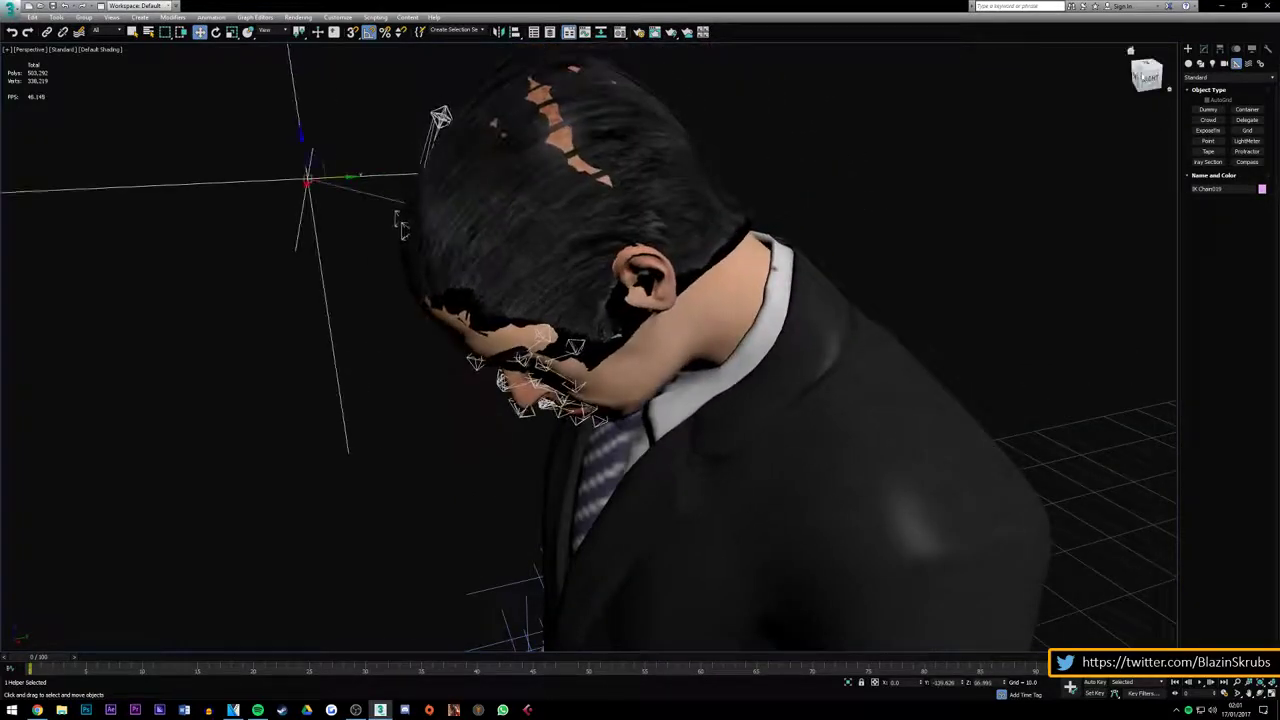
{"action": "middle_click_drag", "start_coordinate": [400, 225], "coordinate": [560, 330], "text": "alt"}
{"action": "mouse_move", "coordinate": [740, 300]}
{"action": "left_mouse_down"}
{"action": "mouse_move", "coordinate": [708, 232]}
{"action": "mouse_move", "coordinate": [470, 322]}
{"action": "left_mouse_up"}
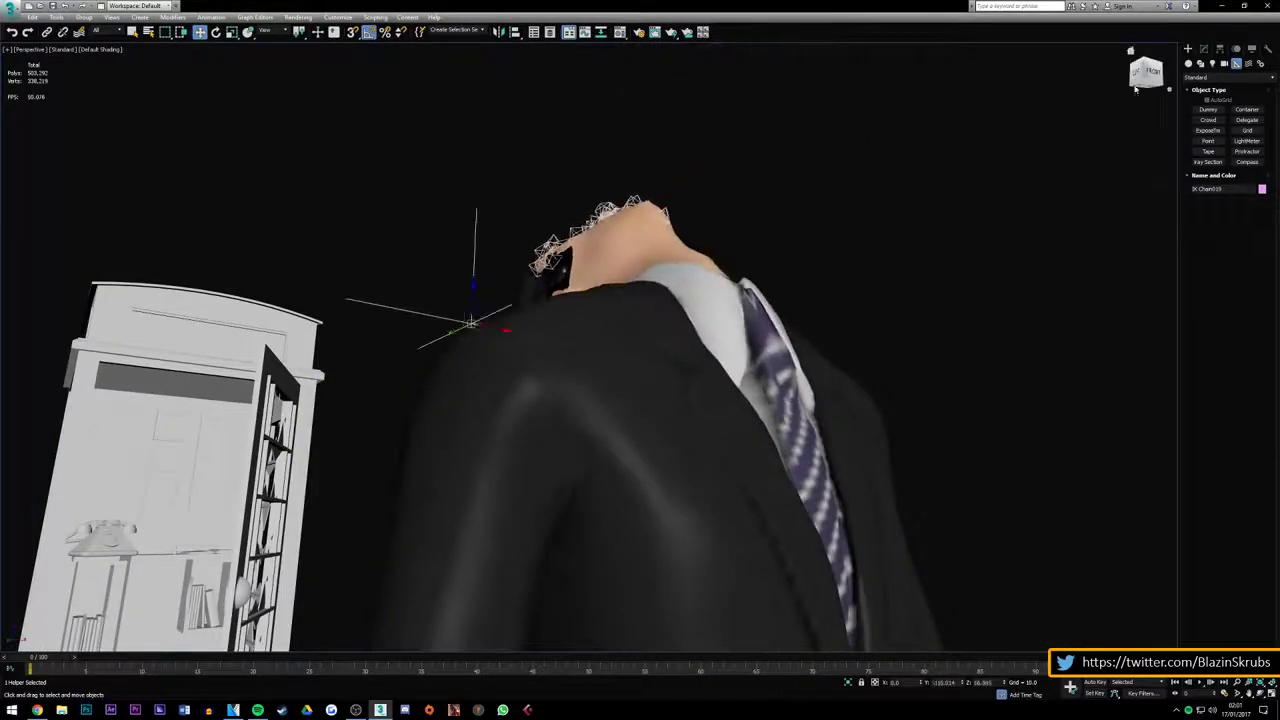
{"action": "mouse_move", "coordinate": [1135, 88]}
{"action": "left_mouse_down"}
{"action": "mouse_move", "coordinate": [1148, 72]}
{"action": "mouse_move", "coordinate": [692, 395]}
{"action": "left_mouse_up"}
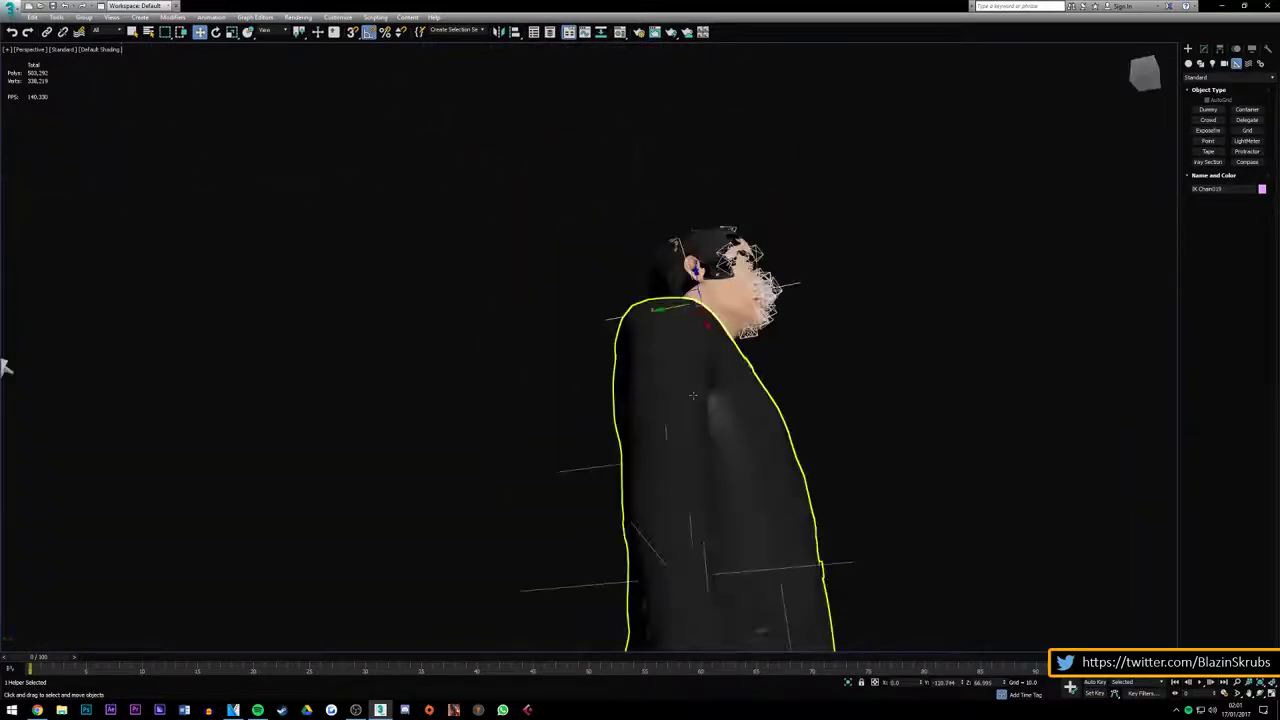
{"action": "mouse_move", "coordinate": [679, 308]}
{"action": "left_mouse_down"}
{"action": "mouse_move", "coordinate": [770, 250]}
{"action": "mouse_move", "coordinate": [1023, 331]}
{"action": "mouse_move", "coordinate": [271, 280]}
{"action": "left_mouse_up"}
{"action": "right_click", "coordinate": [271, 280]}
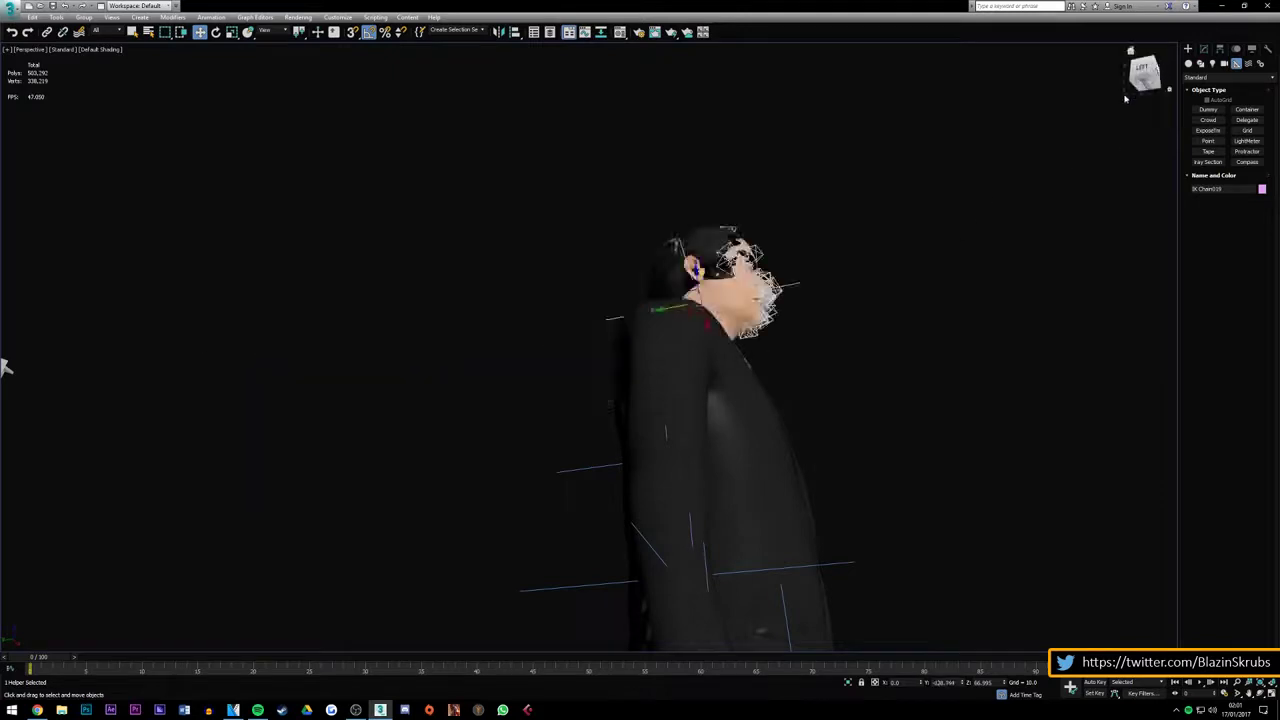
{"action": "middle_click_drag", "start_coordinate": [1125, 98], "coordinate": [564, 338], "text": "alt"}
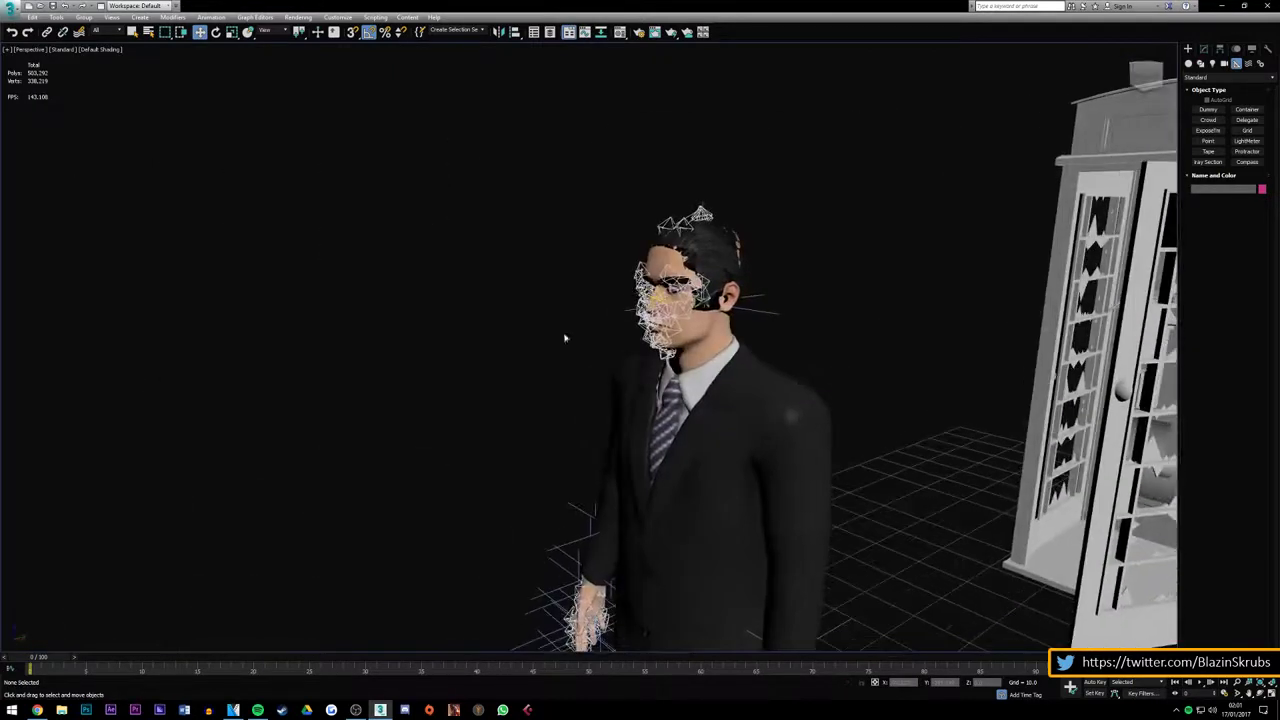
{"action": "scroll", "coordinate": [723, 262], "scroll_direction": "up", "scroll_amount": 3}
Select the brow helper and test pulling it down to bend the eyebrow, then undo
{"action": "left_click", "coordinate": [665, 195]}
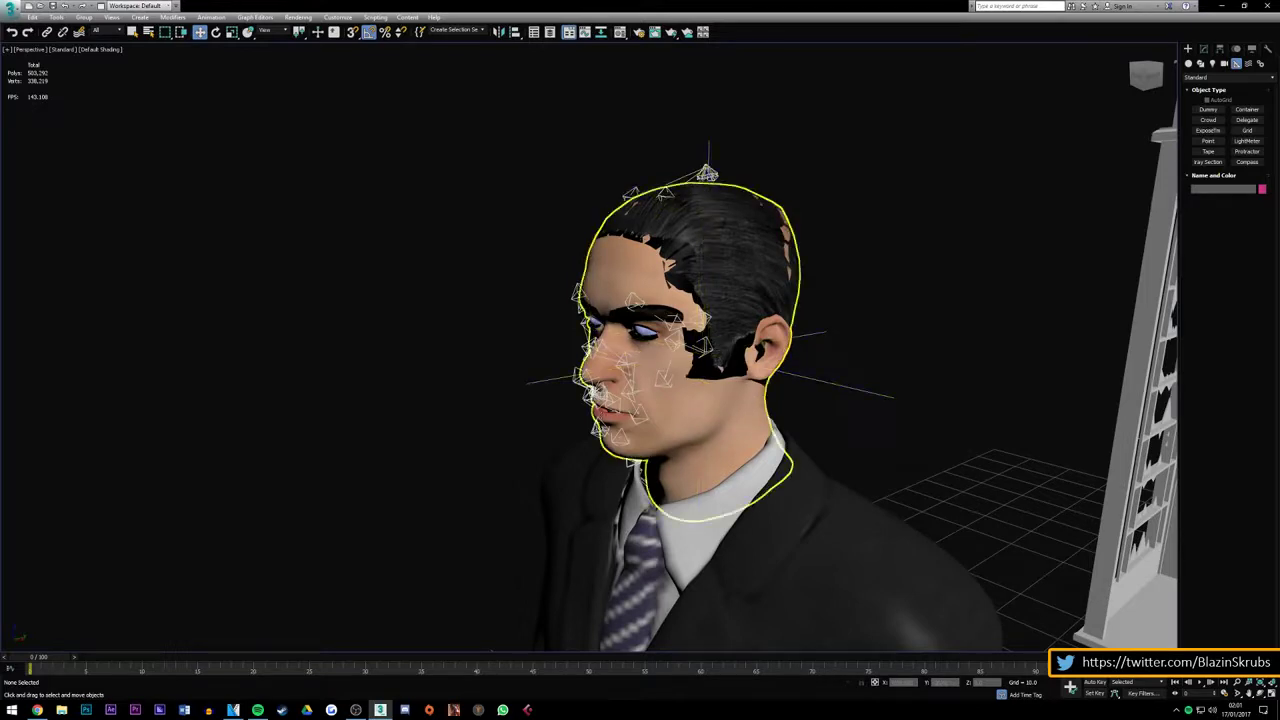
{"action": "left_click", "coordinate": [600, 375]}
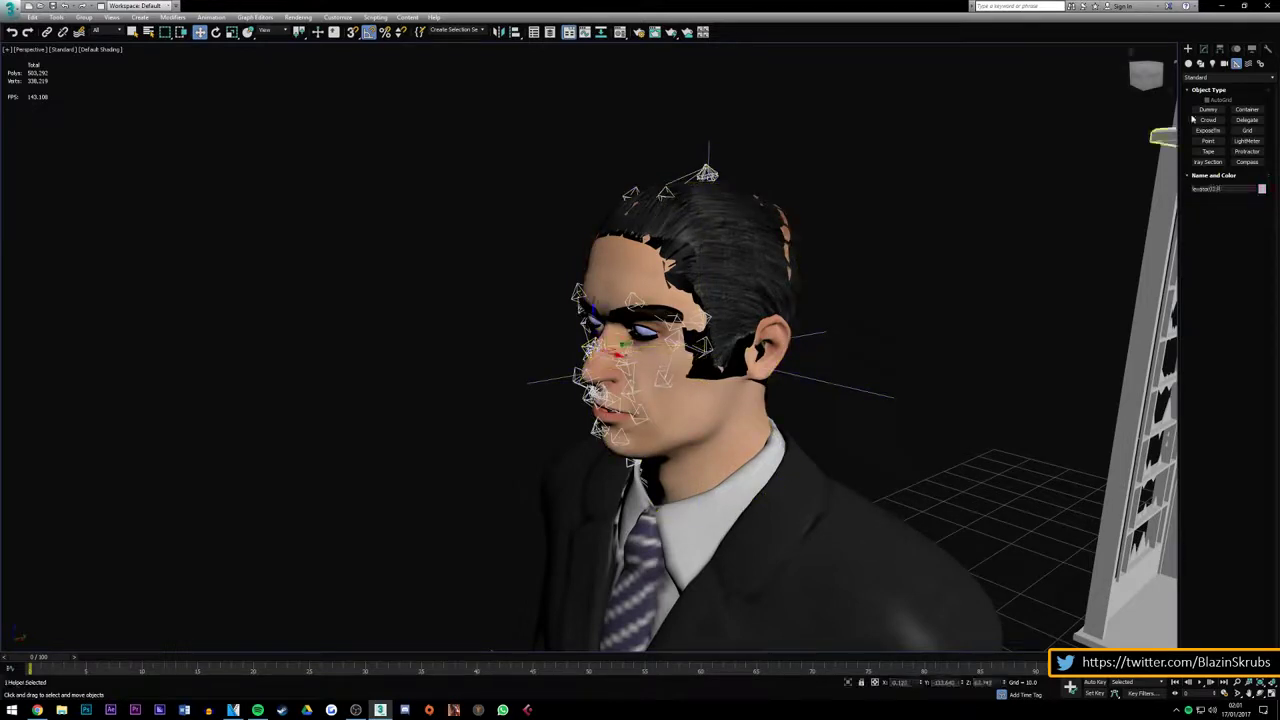
{"action": "left_click", "coordinate": [1203, 50]}
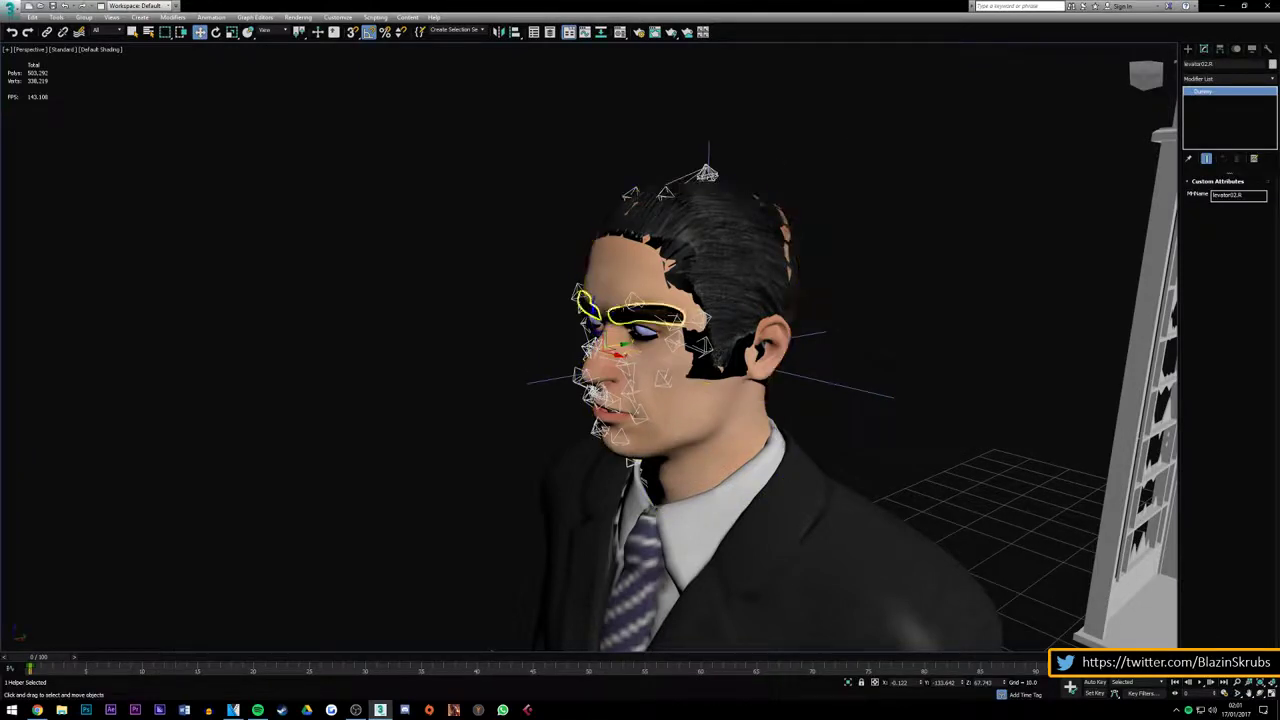
{"action": "scroll", "coordinate": [634, 300], "scroll_direction": "up", "scroll_amount": 4}
{"action": "scroll", "coordinate": [630, 295], "scroll_direction": "up", "scroll_amount": 3}
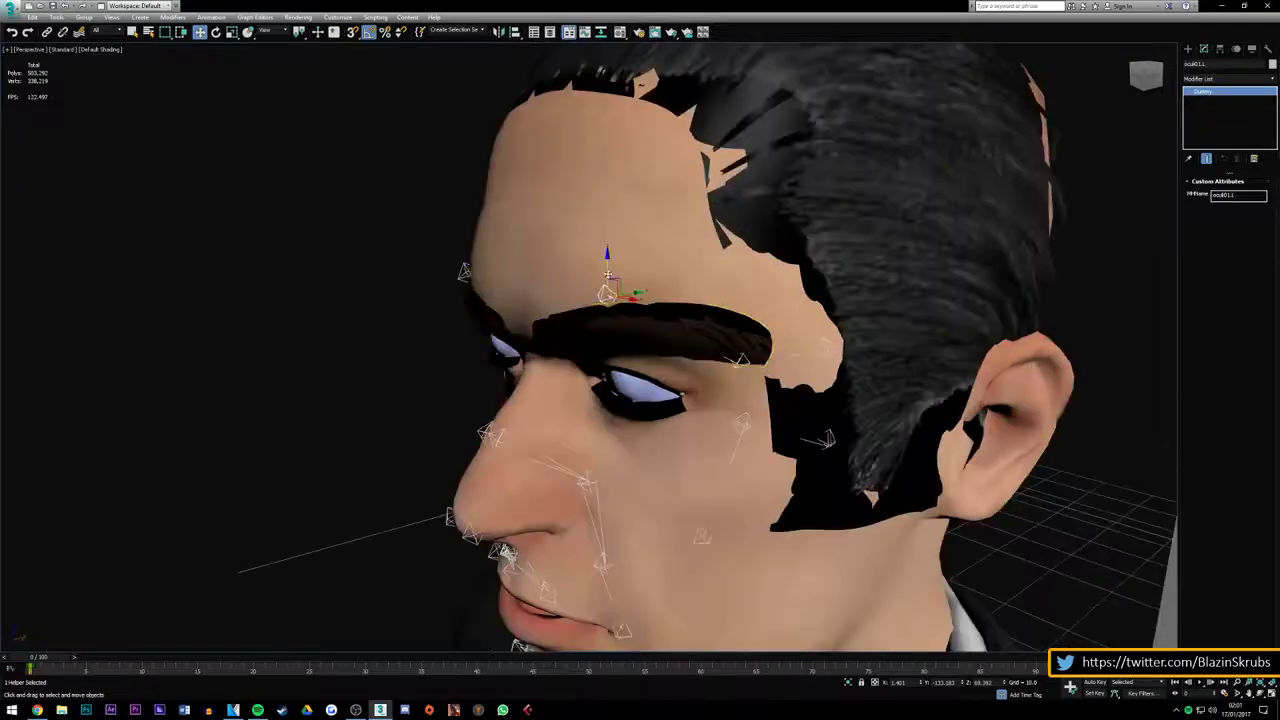
{"action": "left_click_drag", "start_coordinate": [607, 275], "coordinate": [607, 420]}
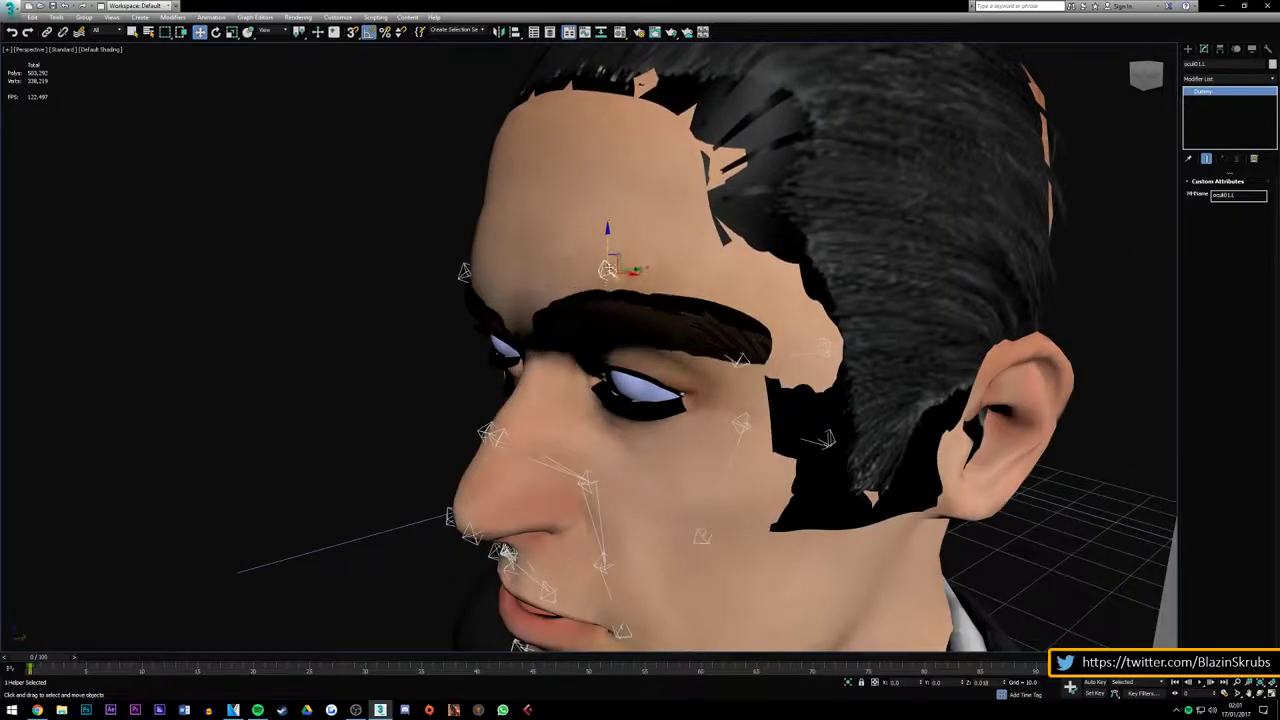
{"action": "left_click", "coordinate": [1145, 80]}
{"action": "key", "text": "ctrl+z"}
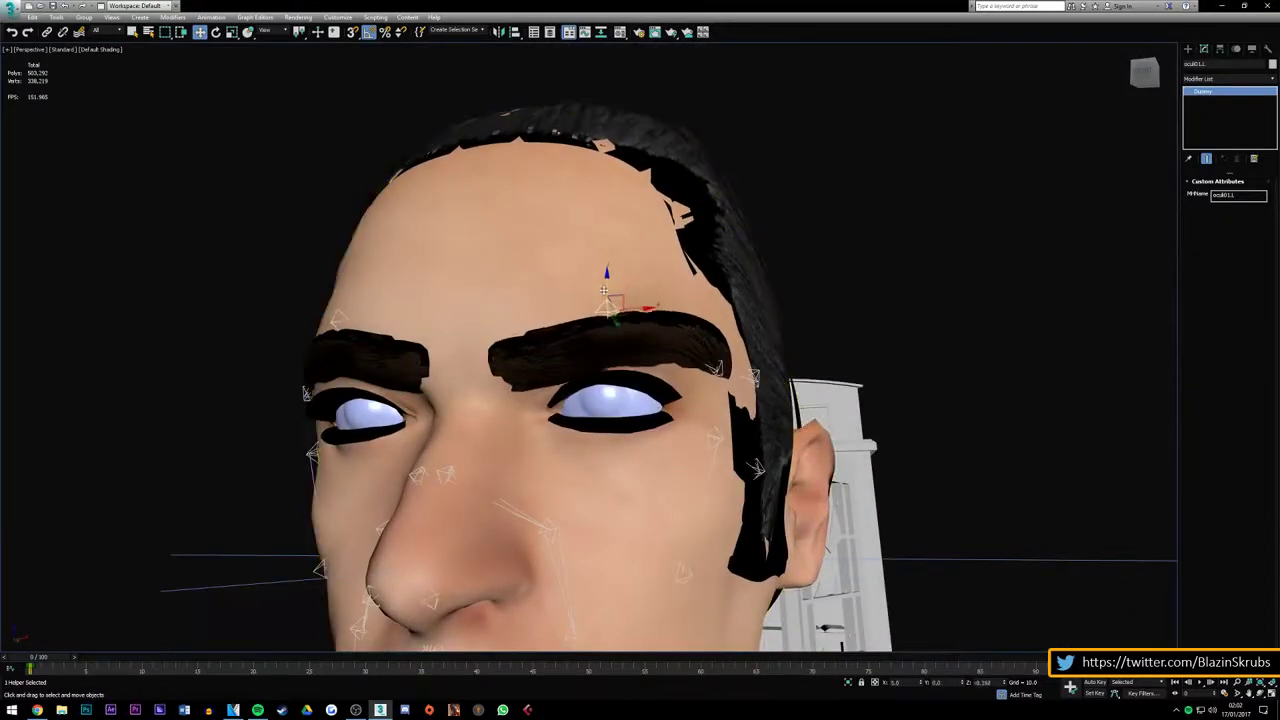
Test the eyebrow stretch again with the brow control, stepping through undo and redo
{"action": "left_click_drag", "start_coordinate": [605, 290], "coordinate": [579, 718]}
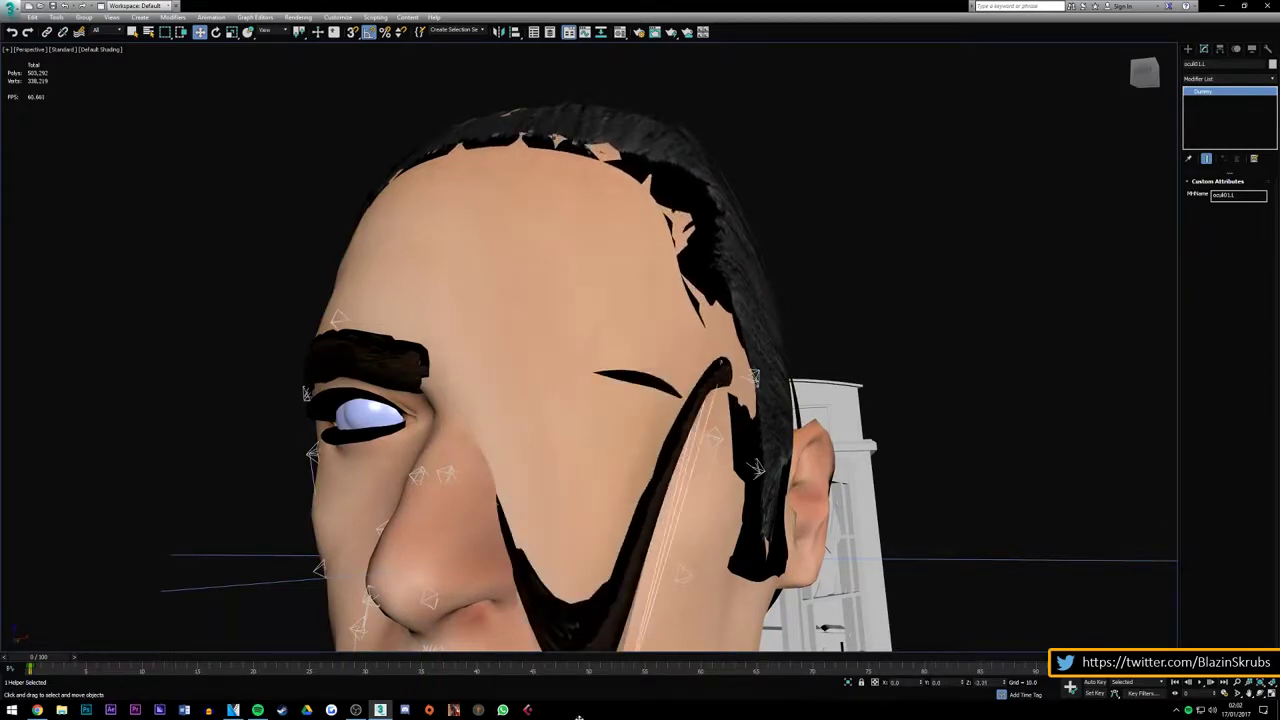
{"action": "key", "text": "ctrl+z"}
{"action": "key", "text": "ctrl+z"}
{"action": "key", "text": "ctrl+y"}
{"action": "key", "text": "ctrl+y"}
{"action": "scroll", "coordinate": [581, 440], "scroll_direction": "down", "scroll_amount": 8}
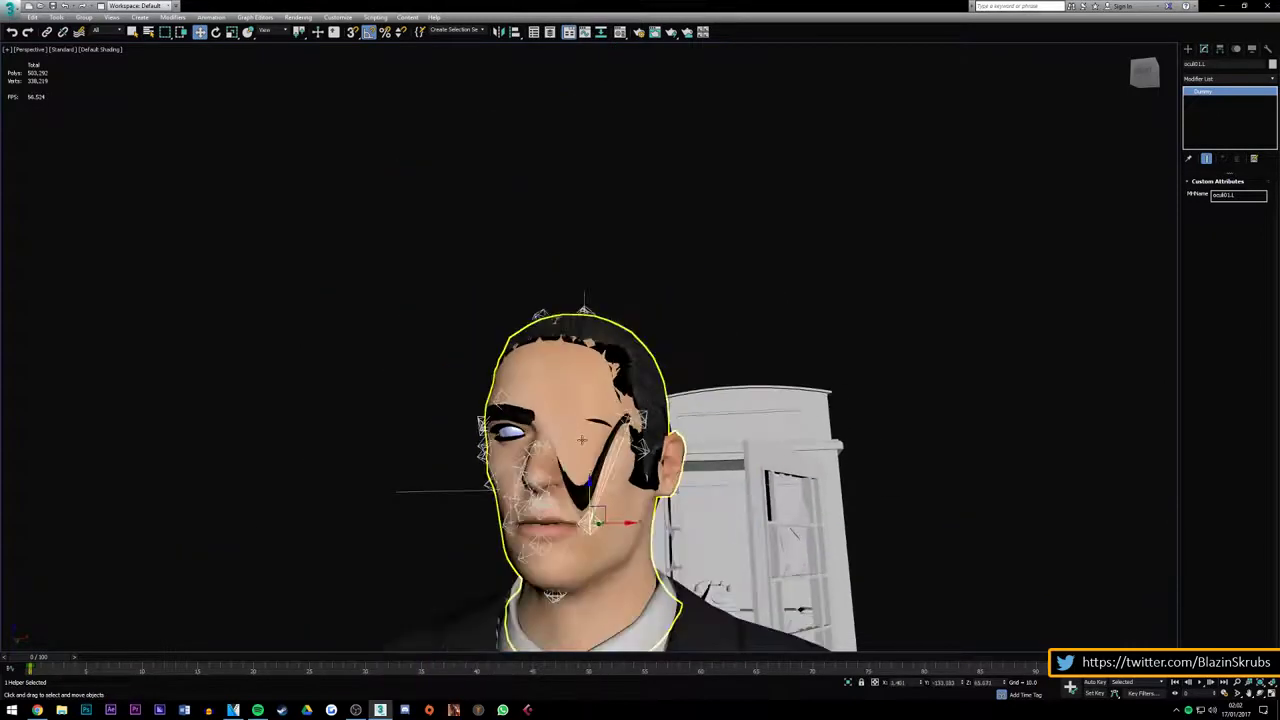
{"action": "key", "text": "ctrl+z"}
{"action": "scroll", "coordinate": [578, 450], "scroll_direction": "up", "scroll_amount": 3}
{"action": "scroll", "coordinate": [567, 433], "scroll_direction": "up", "scroll_amount": 3}
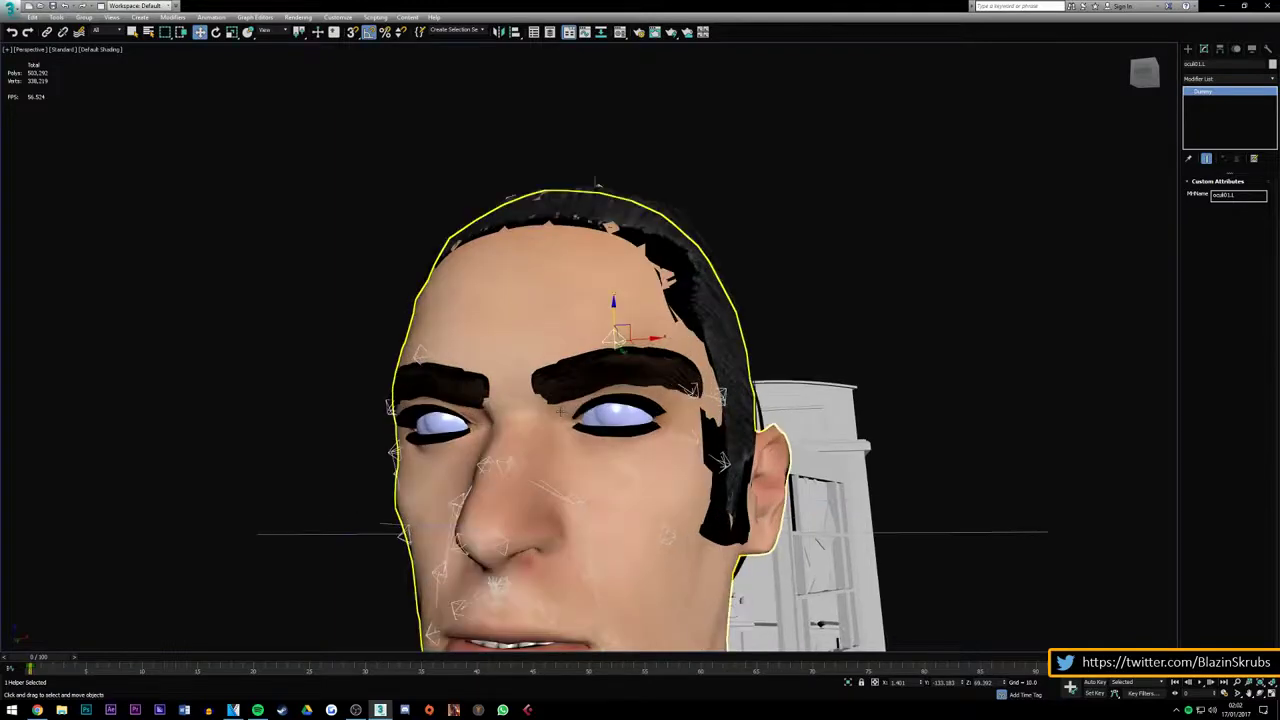
Test-move the left hand helpers toward the suit and upward, cancelling back to rest pose
{"action": "mouse_move", "coordinate": [567, 433]}
{"action": "middle_mouse_down", "text": "alt"}
{"action": "mouse_move", "coordinate": [579, 281]}
{"action": "mouse_move", "coordinate": [563, 282]}
{"action": "middle_mouse_up", "text": "alt"}
{"action": "scroll", "coordinate": [579, 281], "scroll_direction": "up", "scroll_amount": 2}
{"action": "scroll", "coordinate": [563, 282], "scroll_direction": "down", "scroll_amount": 2}
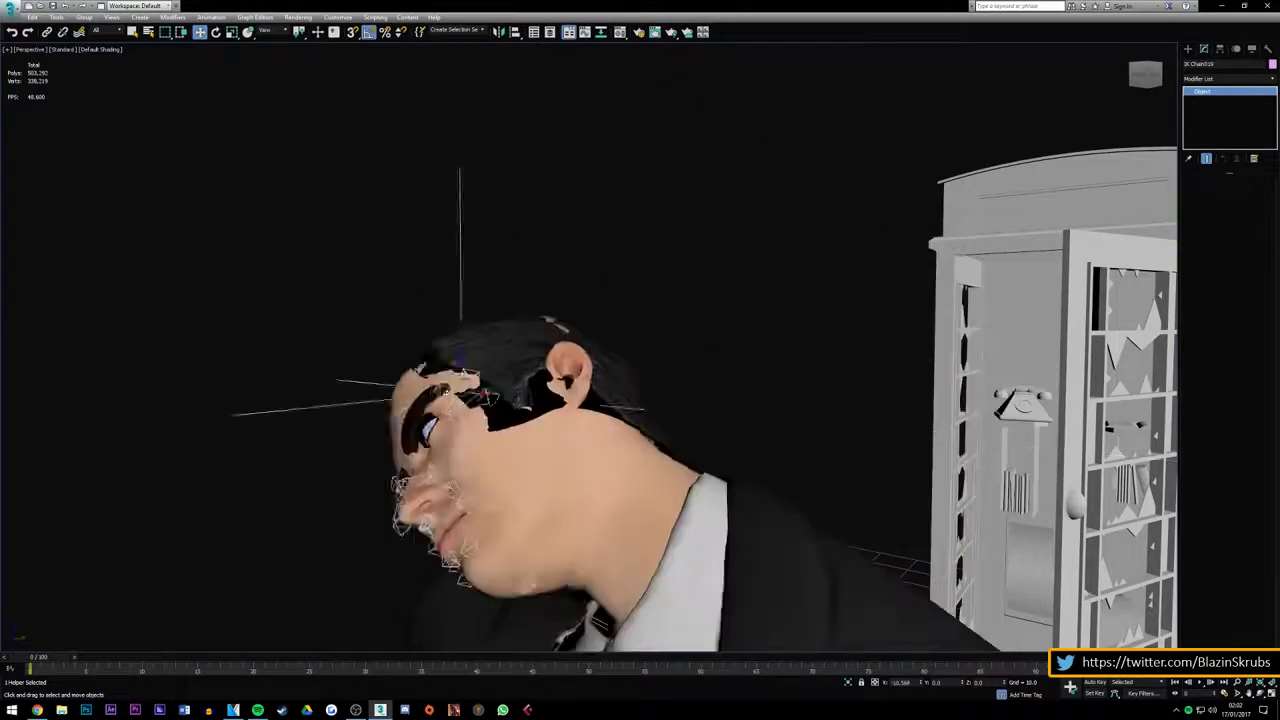
{"action": "scroll", "coordinate": [720, 350], "scroll_direction": "down", "scroll_amount": 5}
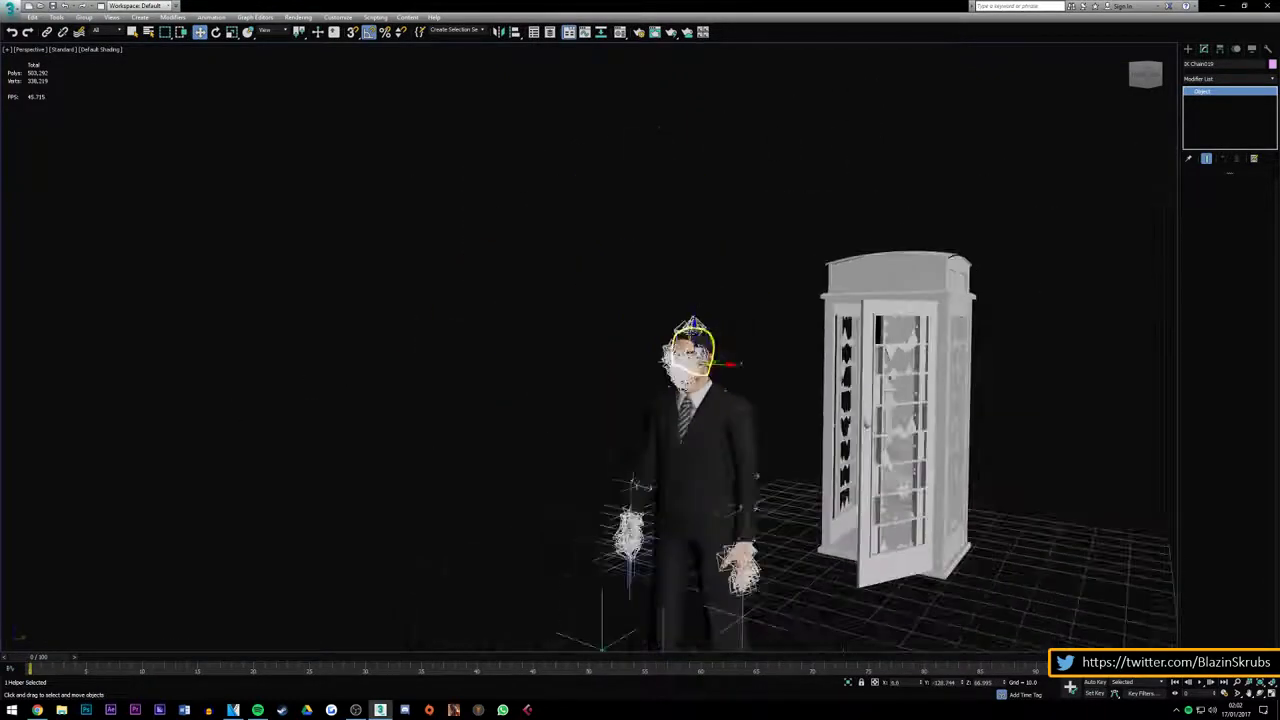
{"action": "scroll", "coordinate": [600, 450], "scroll_direction": "up", "scroll_amount": 4}
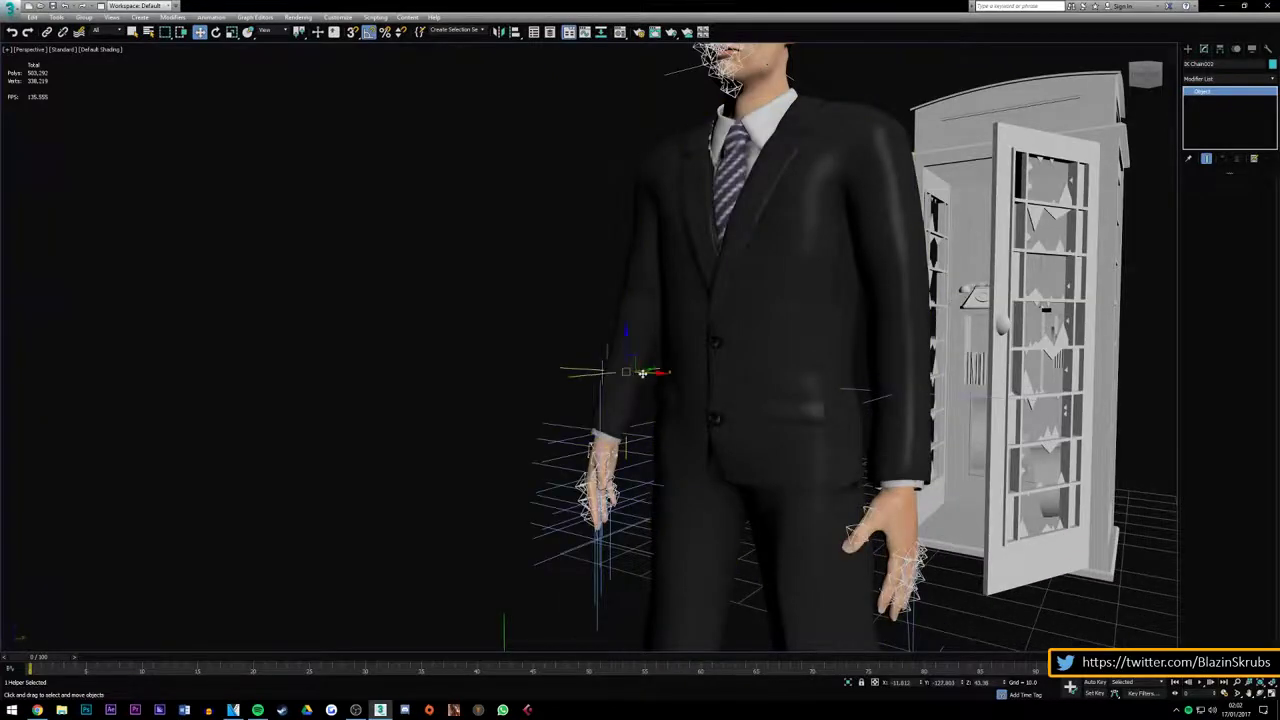
{"action": "left_click_drag", "start_coordinate": [641, 373], "coordinate": [736, 396]}
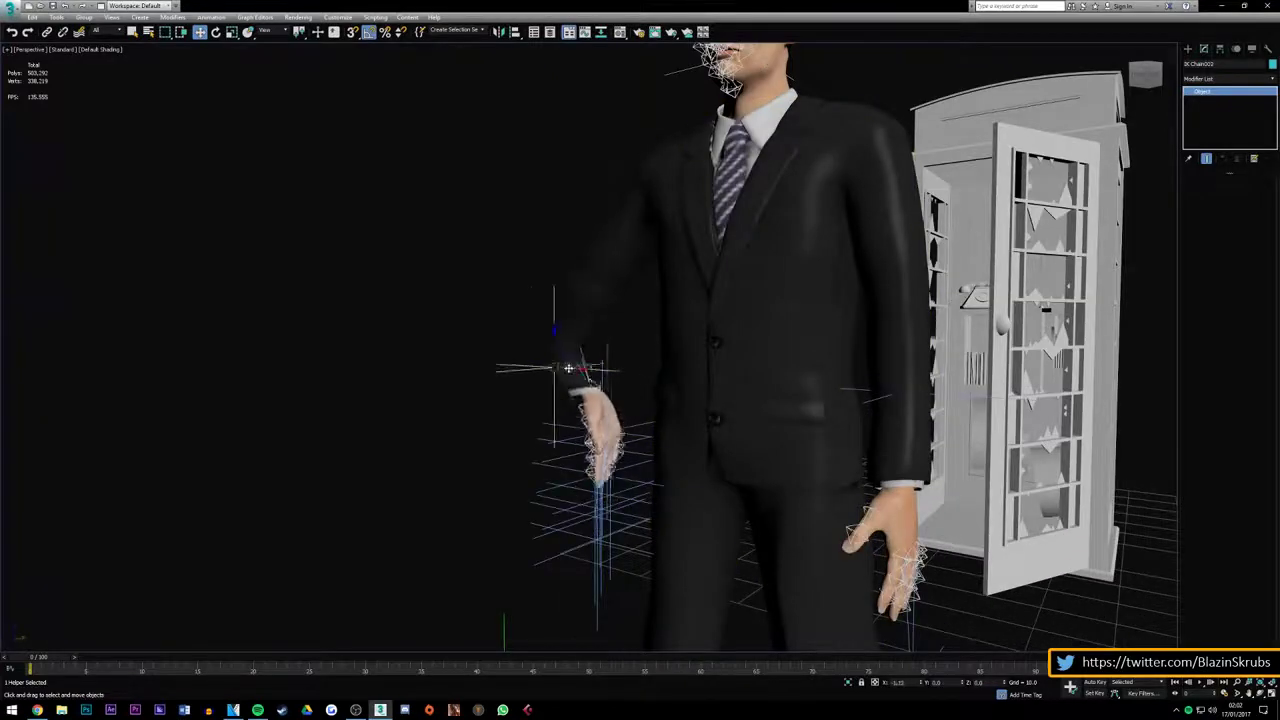
{"action": "left_click", "coordinate": [1143, 76]}
{"action": "left_click_drag", "start_coordinate": [511, 363], "coordinate": [591, 578]}
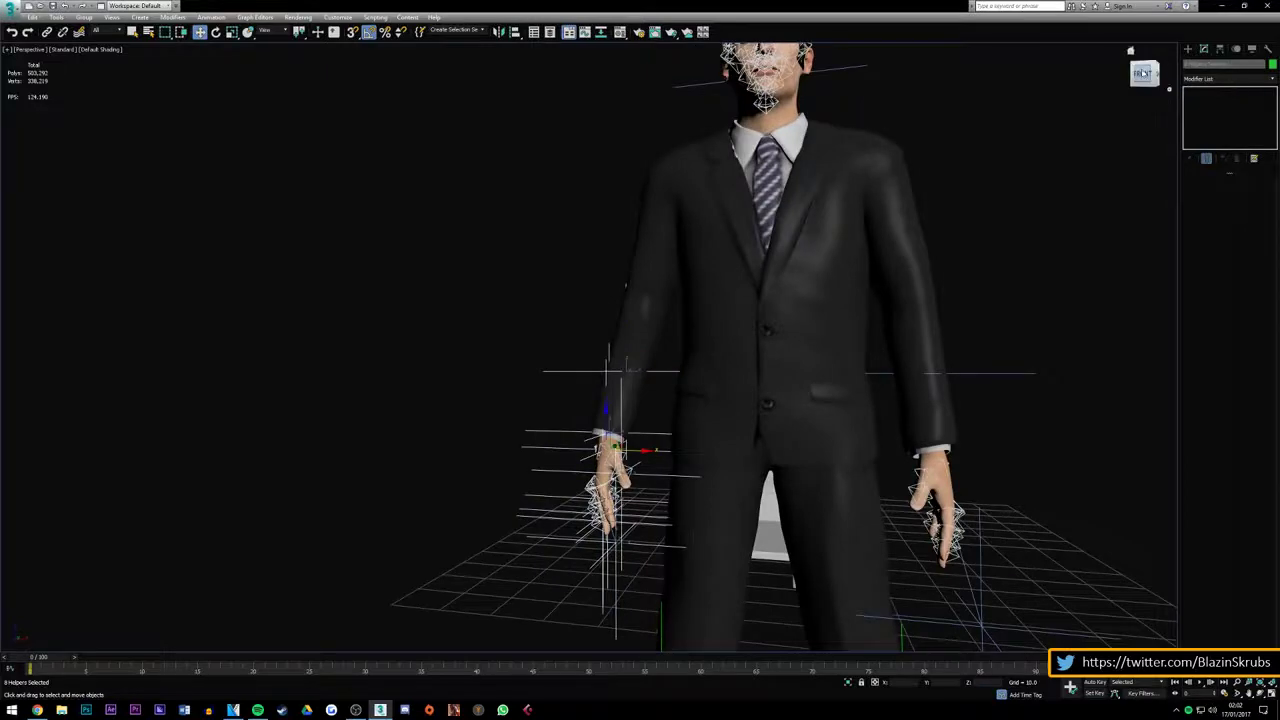
{"action": "left_click", "coordinate": [1143, 73]}
{"action": "mouse_move", "coordinate": [605, 415]}
{"action": "left_mouse_down"}
{"action": "mouse_move", "coordinate": [671, 371]}
{"action": "mouse_move", "coordinate": [1042, 355]}
{"action": "left_mouse_up"}
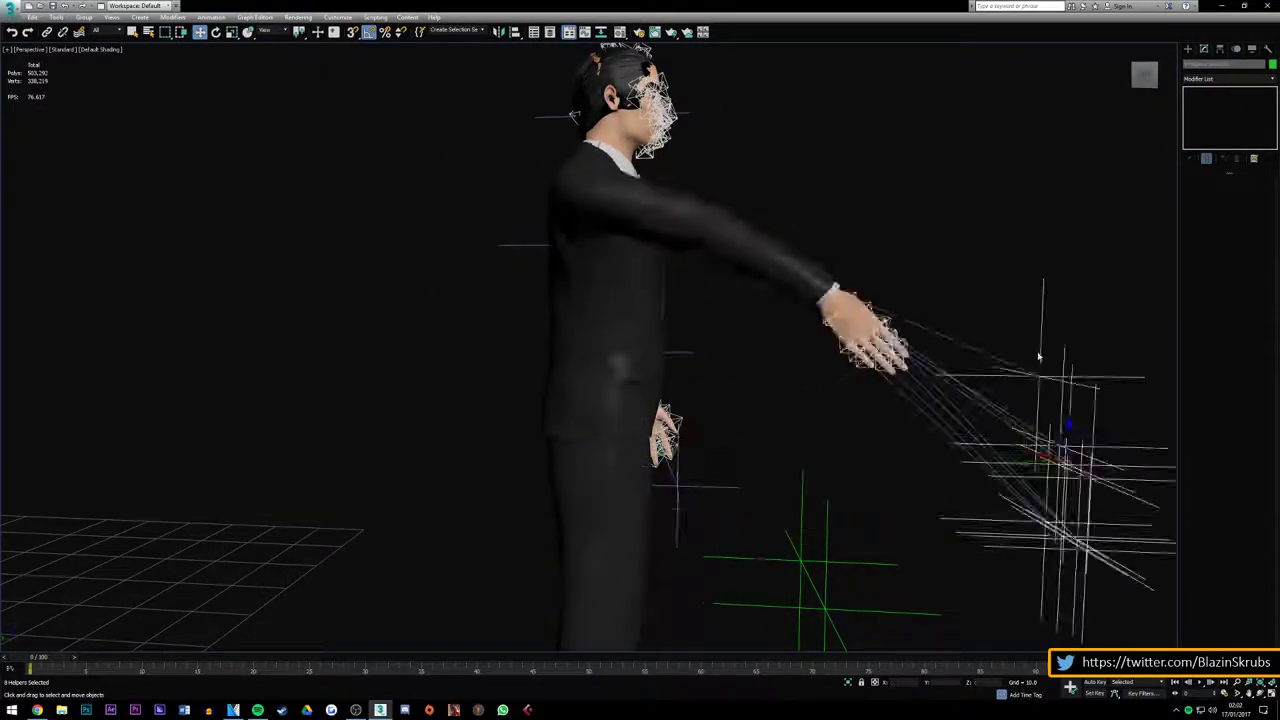
{"action": "right_click", "coordinate": [1042, 355]}
Bend the arm and torso forward from the shoulder control helper
{"action": "left_click", "coordinate": [1130, 50]}
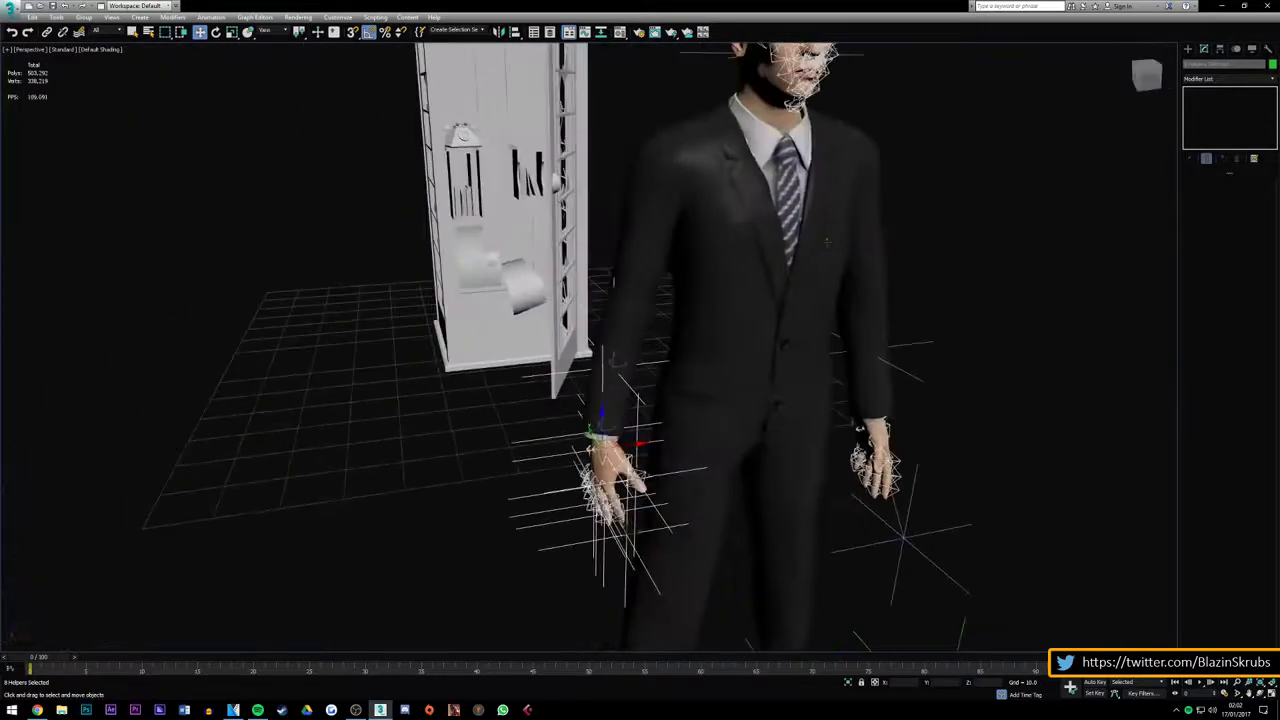
{"action": "left_click", "coordinate": [1143, 77]}
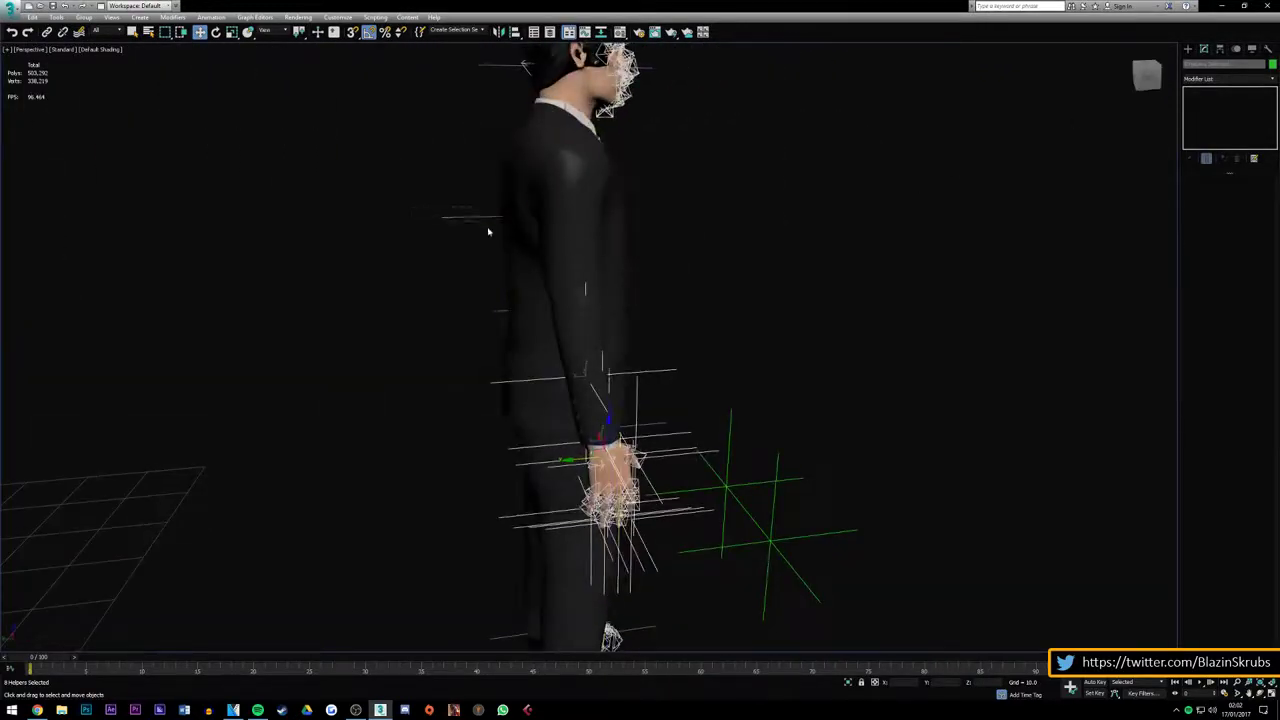
{"action": "left_click", "coordinate": [512, 215]}
{"action": "left_click_drag", "start_coordinate": [525, 180], "coordinate": [498, 206]}
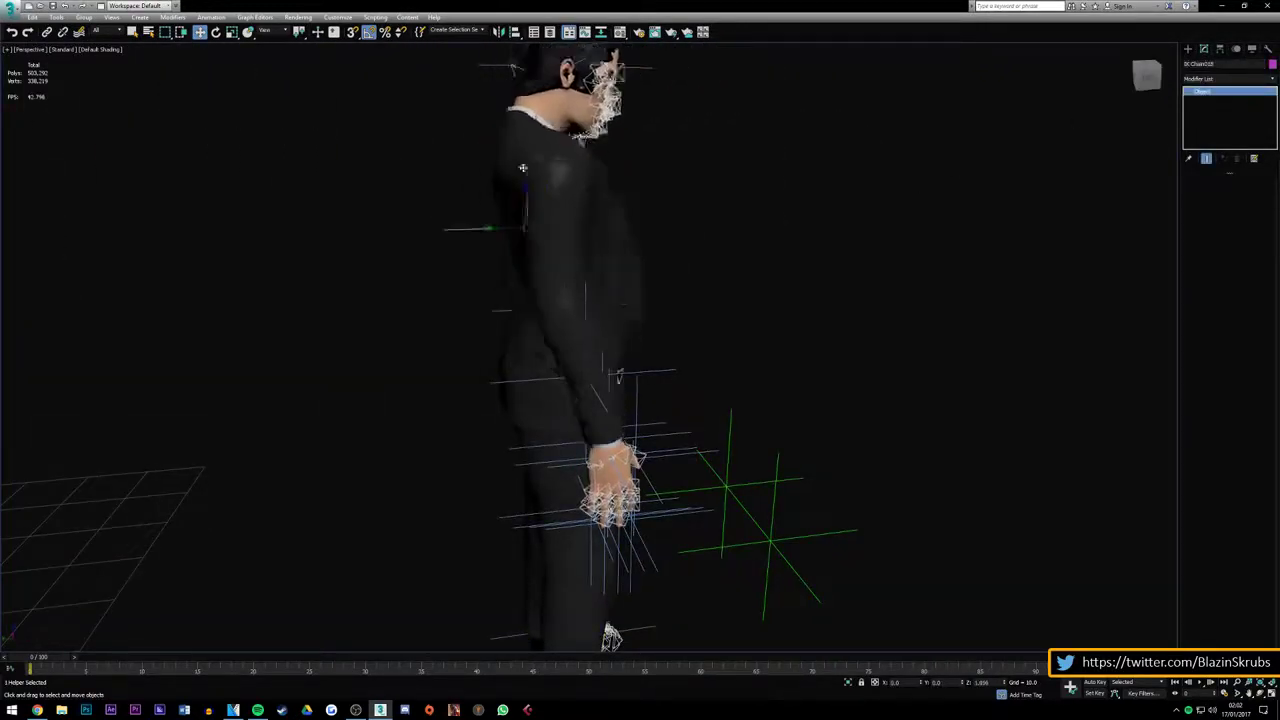
{"action": "right_click", "coordinate": [498, 206]}
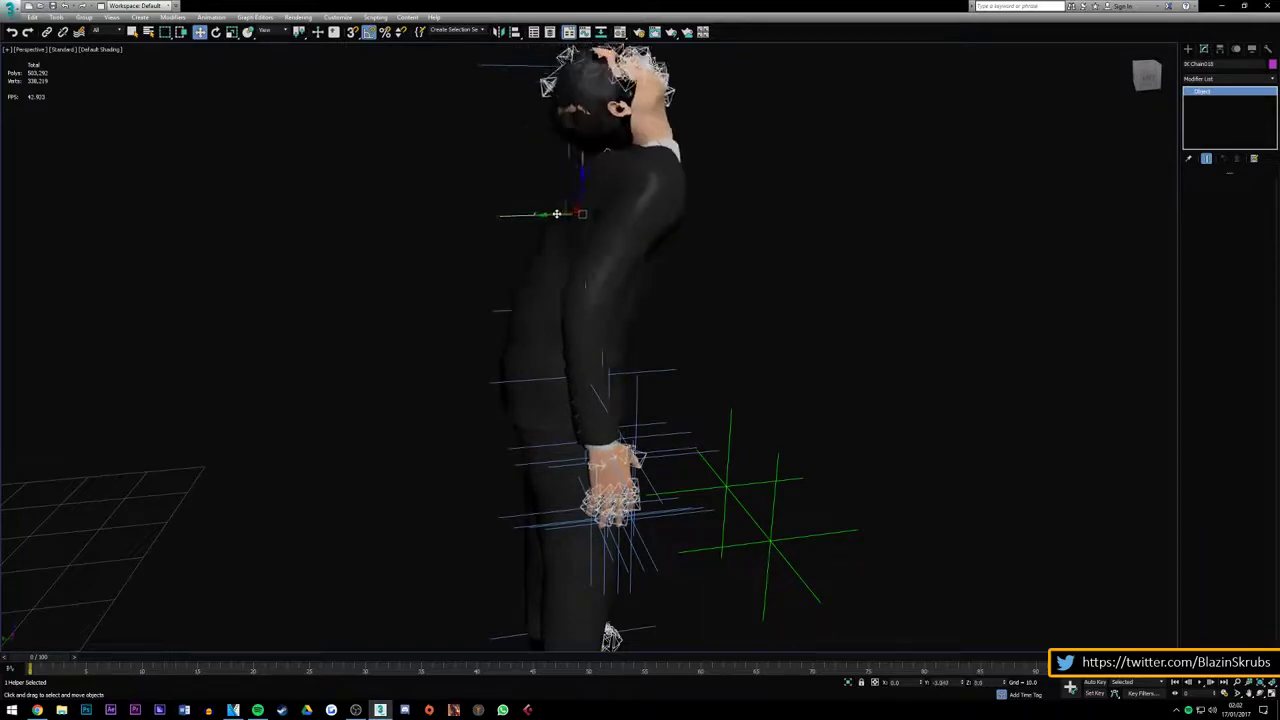
{"action": "left_click_drag", "start_coordinate": [491, 215], "coordinate": [750, 198]}
Orbit to a side view, bend the character toward the phone box, then show the YouTube dashboard
{"action": "left_click", "coordinate": [1146, 76]}
{"action": "left_click_drag", "start_coordinate": [1146, 76], "coordinate": [857, 155]}
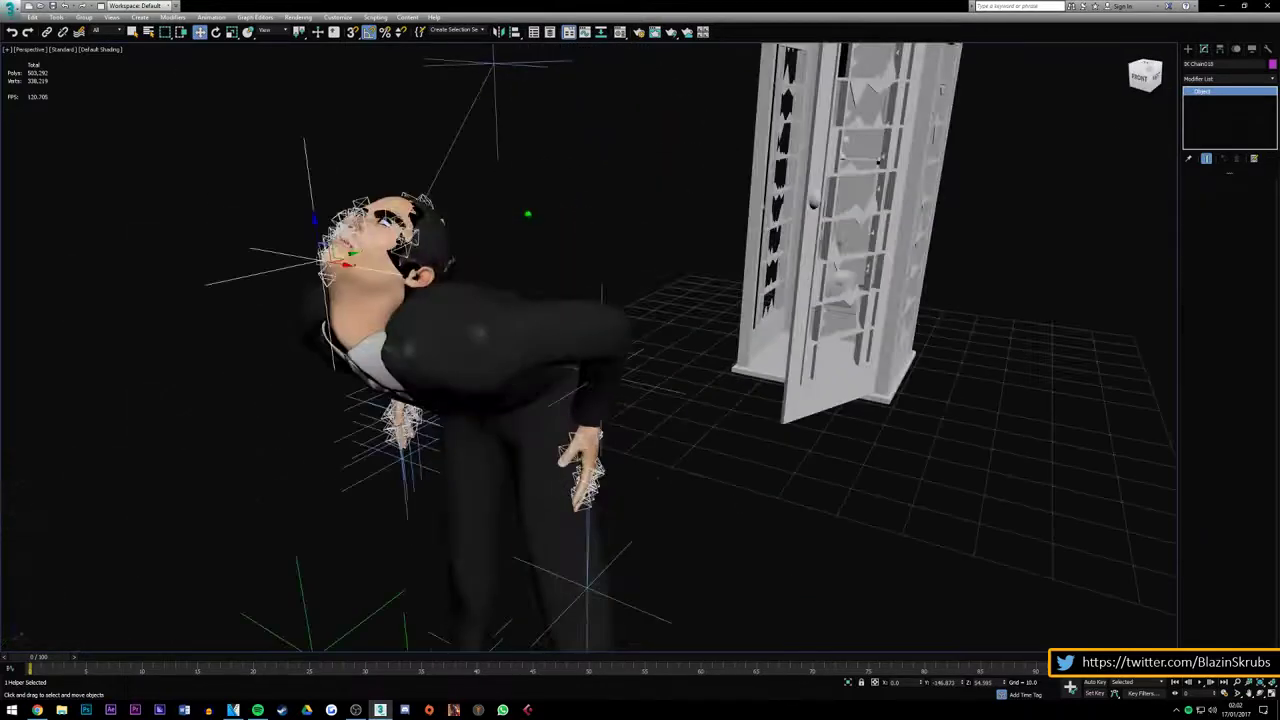
{"action": "scroll", "coordinate": [425, 258], "scroll_direction": "up", "scroll_amount": 5}
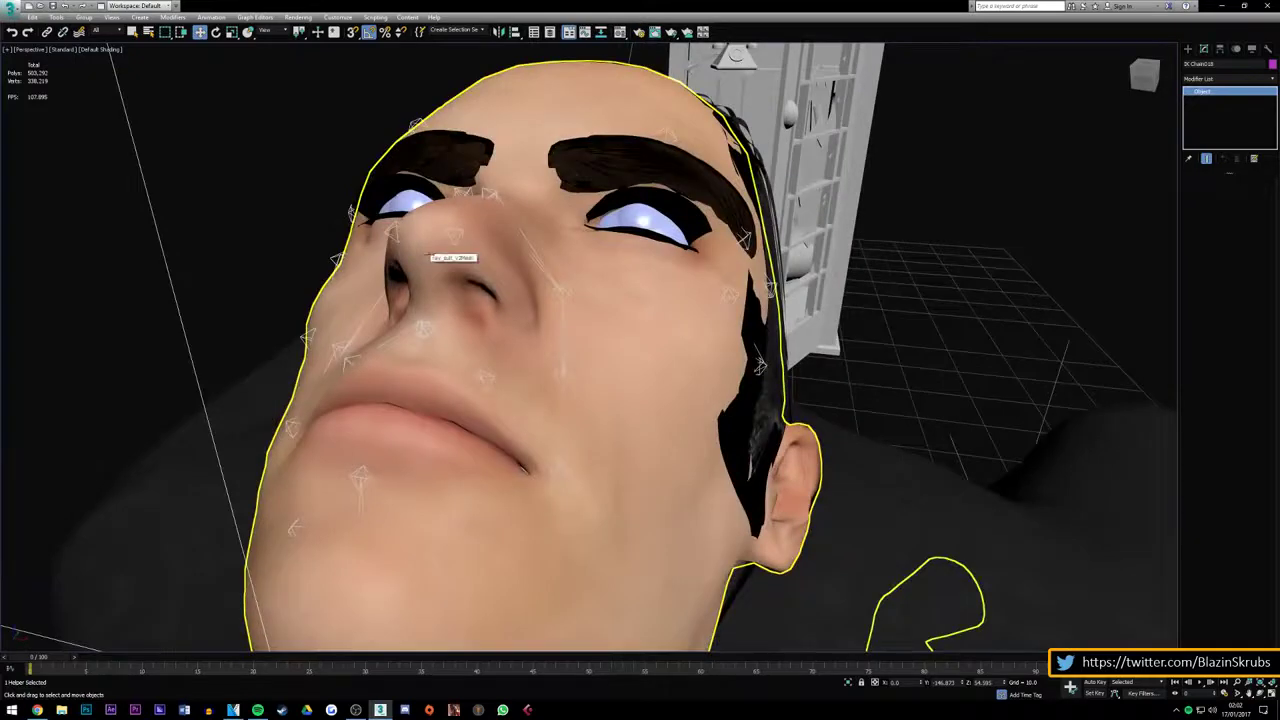
{"action": "scroll", "coordinate": [430, 257], "scroll_direction": "down", "scroll_amount": 5}
{"action": "scroll", "coordinate": [600, 300], "scroll_direction": "up", "scroll_amount": 5}
{"action": "middle_click_drag", "start_coordinate": [600, 300], "coordinate": [827, 257], "text": "alt"}
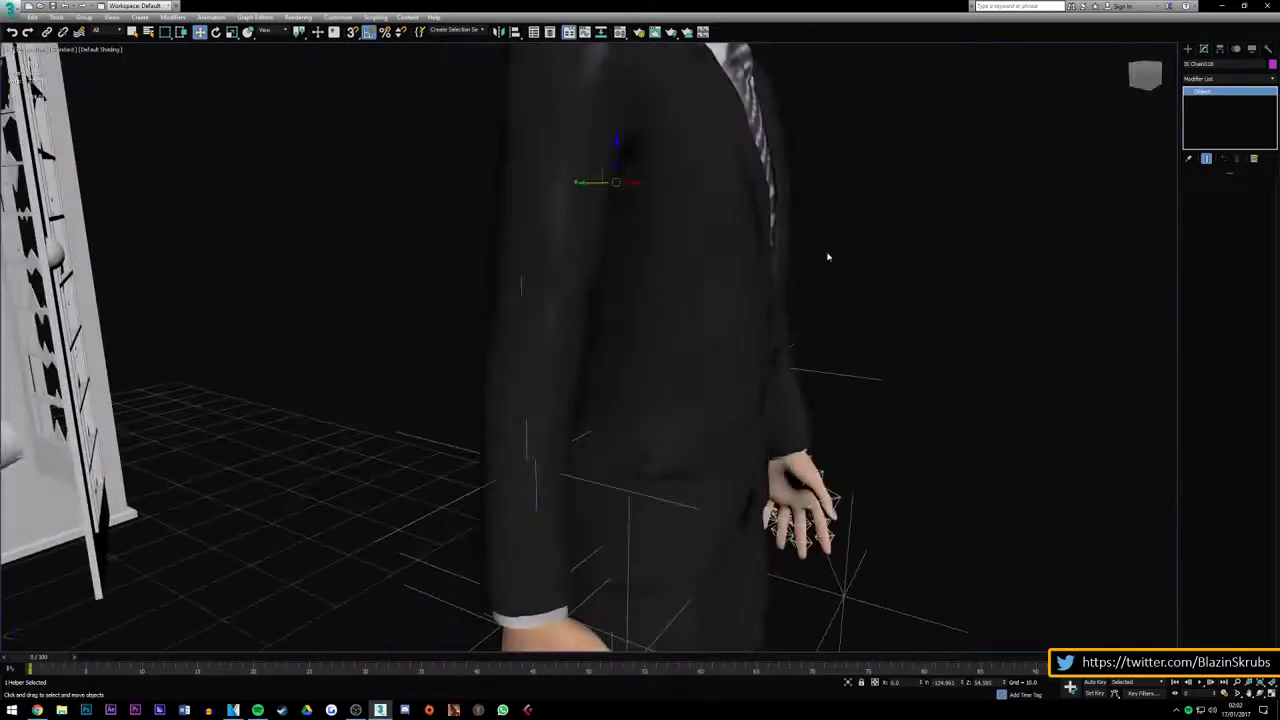
{"action": "scroll", "coordinate": [827, 257], "scroll_direction": "down", "scroll_amount": 5}
{"action": "mouse_move", "coordinate": [720, 230]}
{"action": "left_mouse_down"}
{"action": "mouse_move", "coordinate": [619, 240]}
{"action": "mouse_move", "coordinate": [760, 232]}
{"action": "mouse_move", "coordinate": [455, 320]}
{"action": "mouse_move", "coordinate": [860, 300]}
{"action": "mouse_move", "coordinate": [1043, 334]}
{"action": "mouse_move", "coordinate": [494, 249]}
{"action": "mouse_move", "coordinate": [346, 340]}
{"action": "left_mouse_up"}
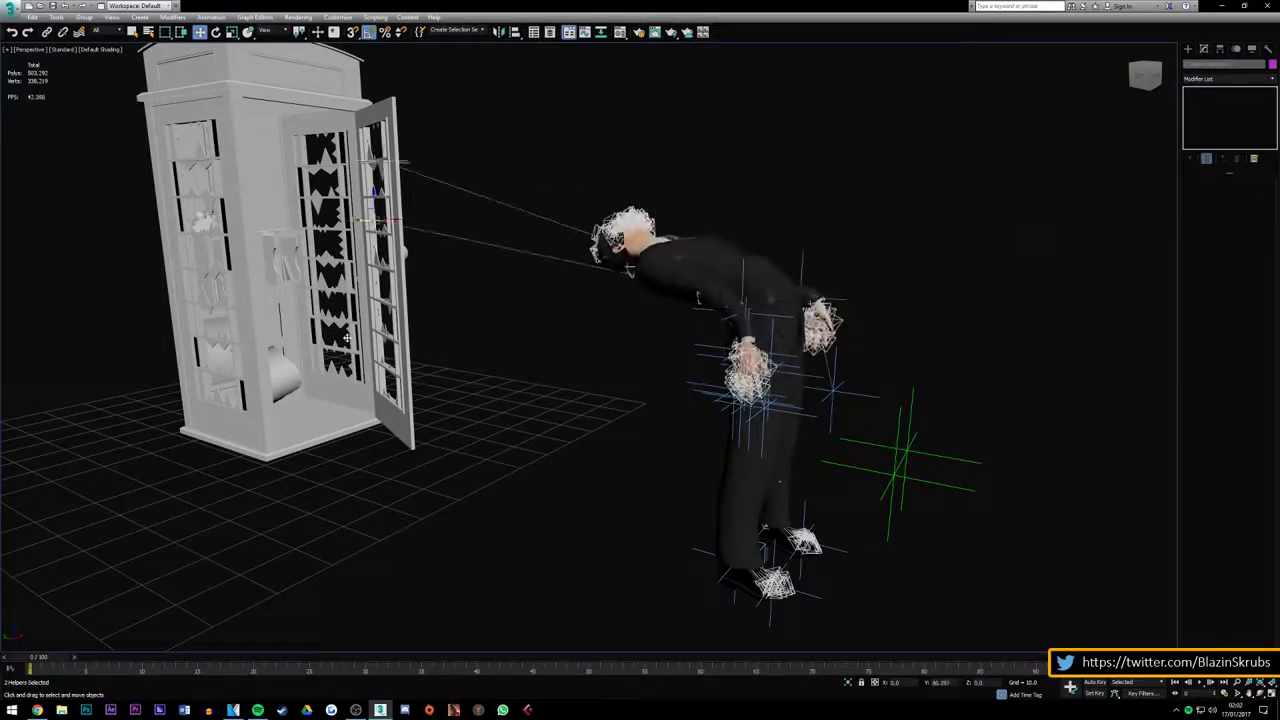
{"action": "scroll", "coordinate": [598, 203], "scroll_direction": "up", "scroll_amount": 3}
{"action": "scroll", "coordinate": [598, 203], "scroll_direction": "up", "scroll_amount": 3}
{"action": "scroll", "coordinate": [598, 203], "scroll_direction": "up", "scroll_amount": 3}
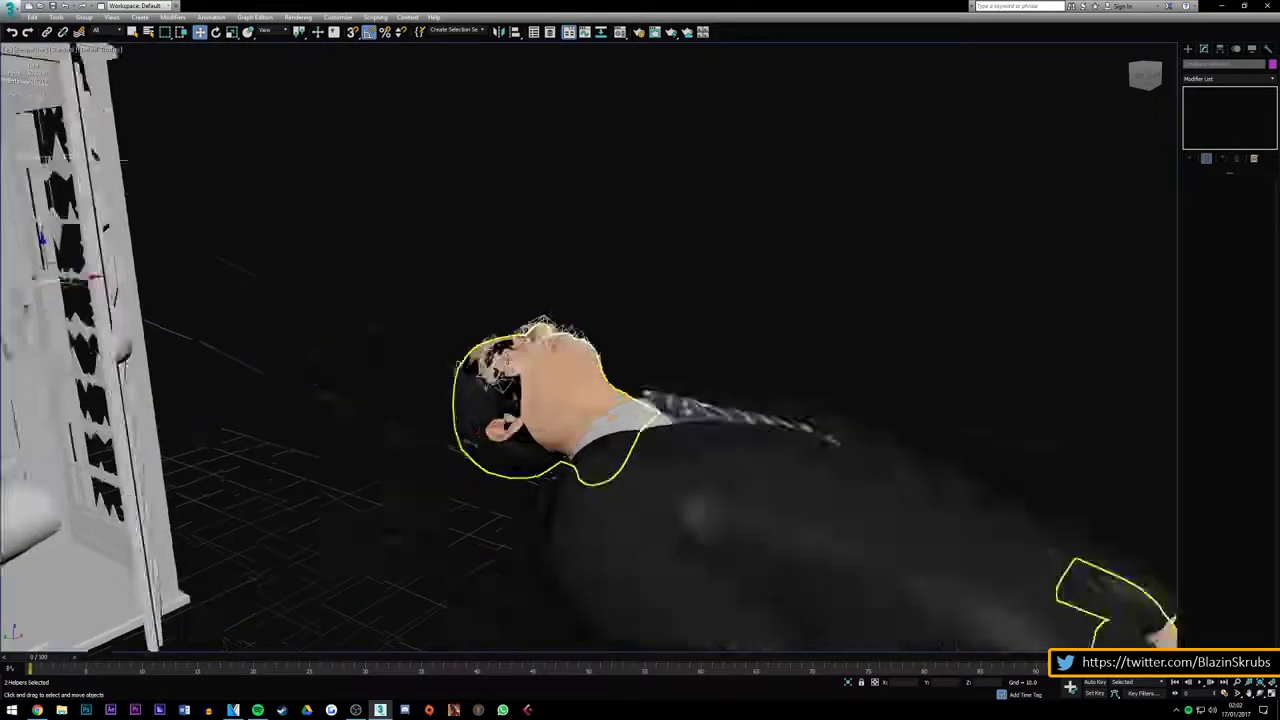
{"action": "scroll", "coordinate": [598, 203], "scroll_direction": "up", "scroll_amount": 3}
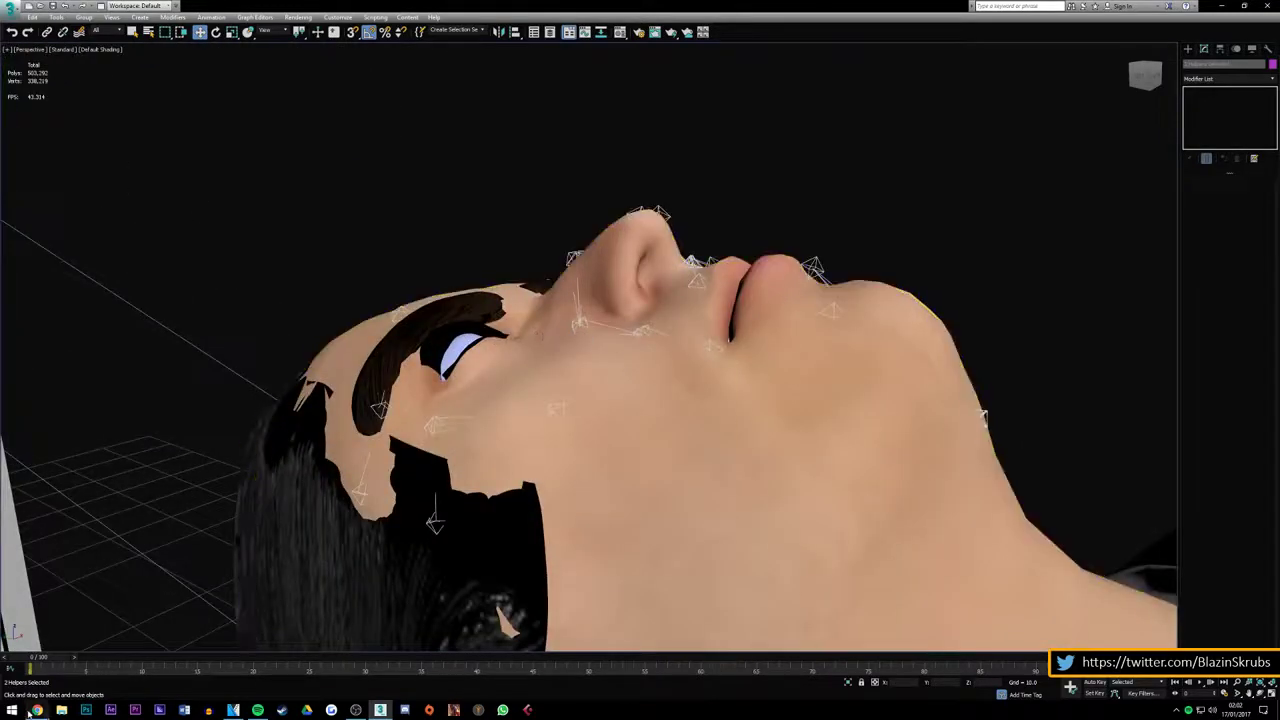
{"action": "left_click", "coordinate": [36, 710]}
{"action": "scroll", "coordinate": [886, 238], "scroll_direction": "up", "scroll_amount": 3}
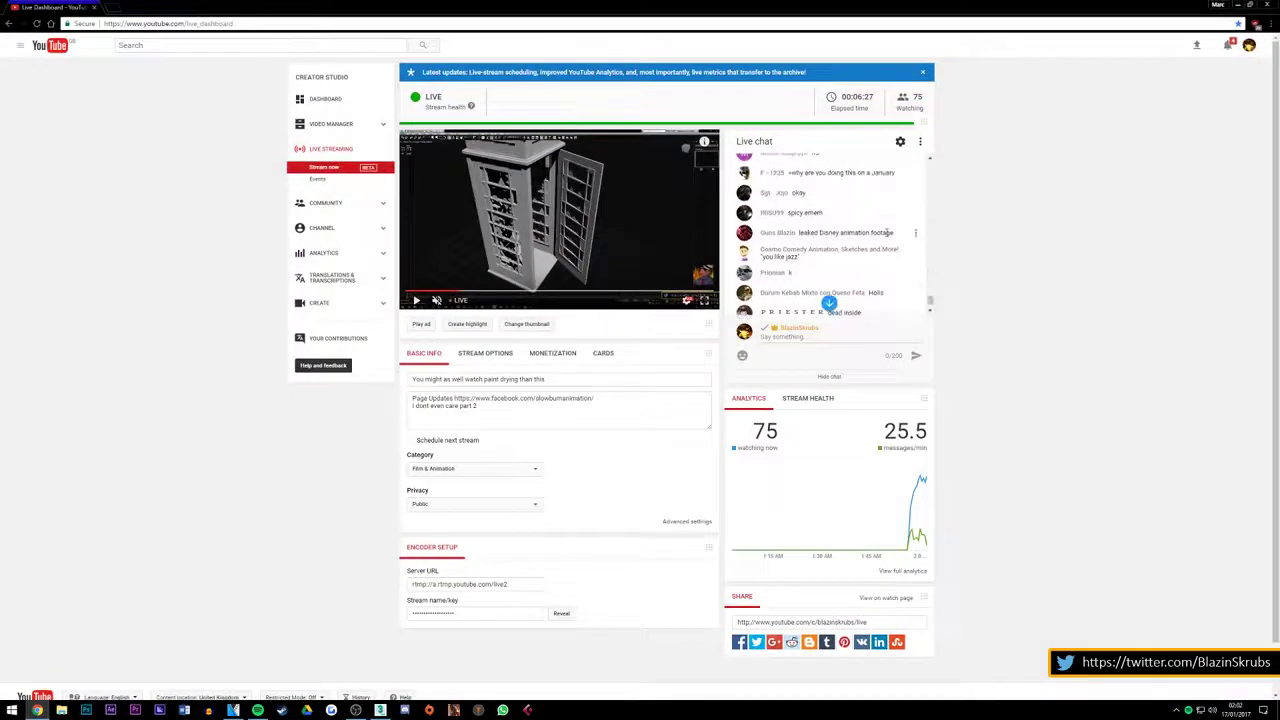
{"action": "scroll", "coordinate": [886, 245], "scroll_direction": "up", "scroll_amount": 1}
{"action": "scroll", "coordinate": [886, 246], "scroll_direction": "up", "scroll_amount": 1}
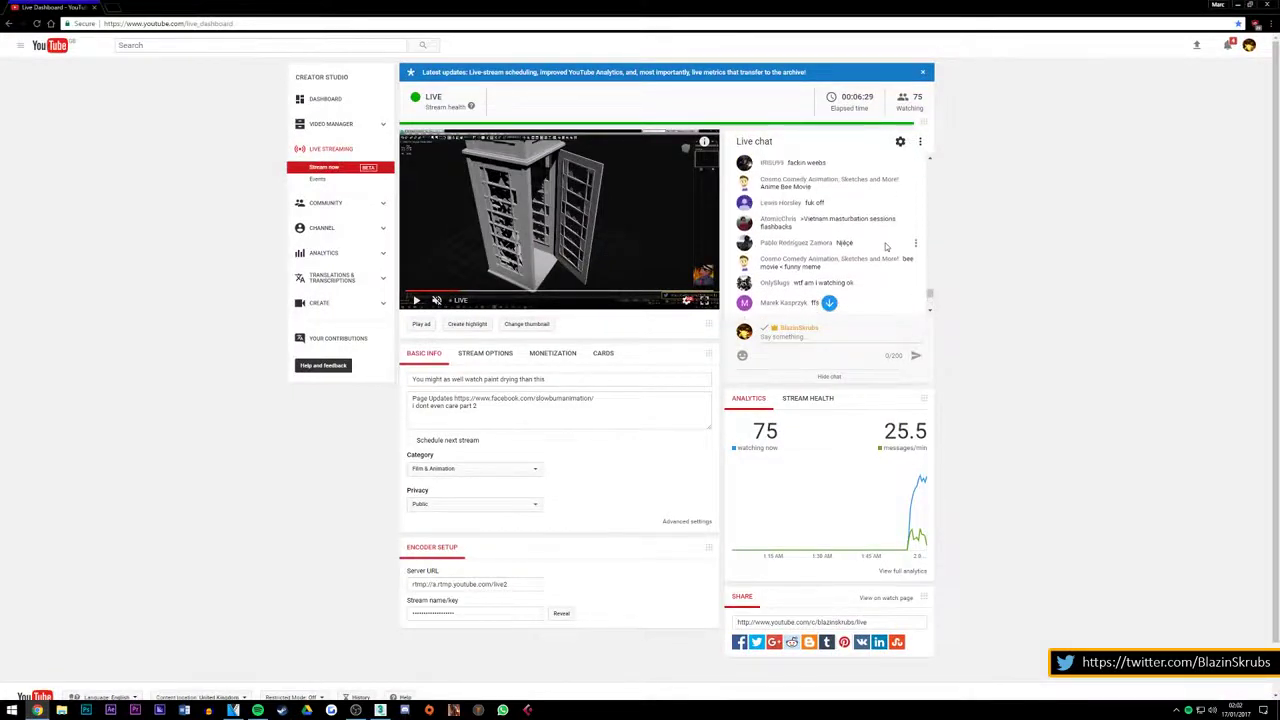
{"action": "scroll", "coordinate": [886, 246], "scroll_direction": "up", "scroll_amount": 1}
{"action": "scroll", "coordinate": [886, 246], "scroll_direction": "up", "scroll_amount": 1}
{"action": "scroll", "coordinate": [886, 246], "scroll_direction": "up", "scroll_amount": 1}
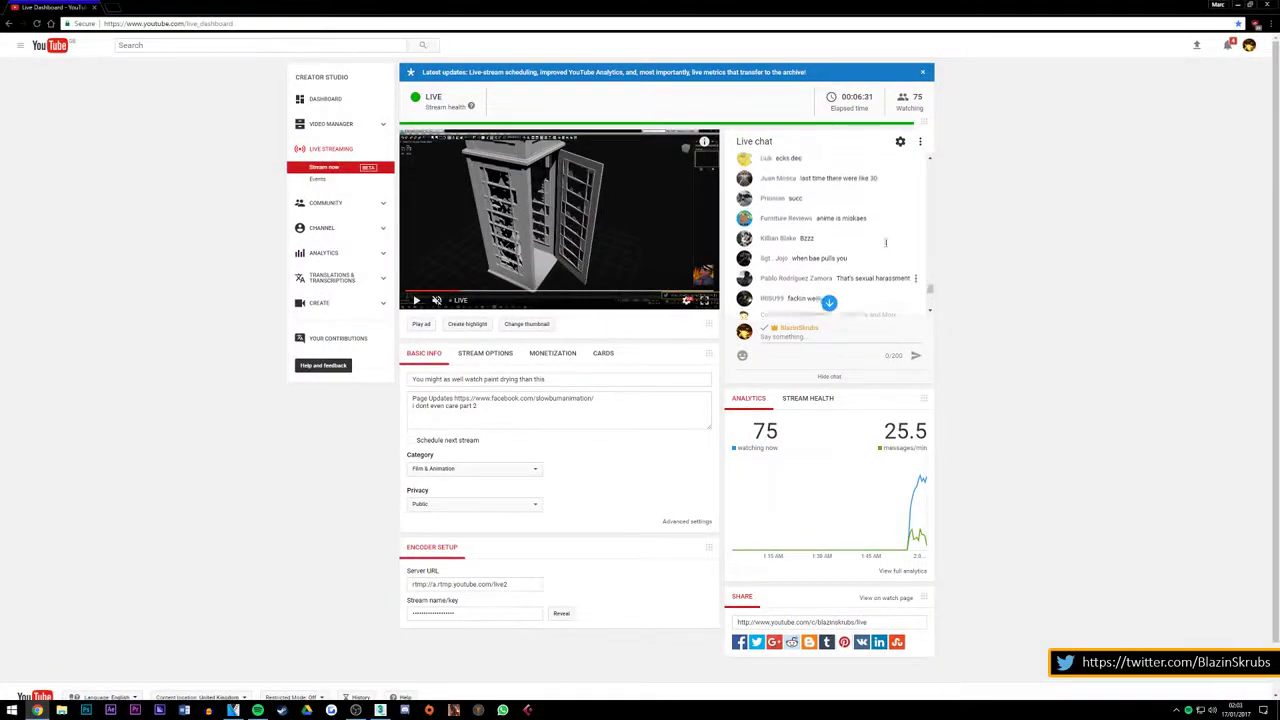
{"action": "scroll", "coordinate": [886, 246], "scroll_direction": "up", "scroll_amount": 1}
{"action": "scroll", "coordinate": [886, 246], "scroll_direction": "up", "scroll_amount": 1}
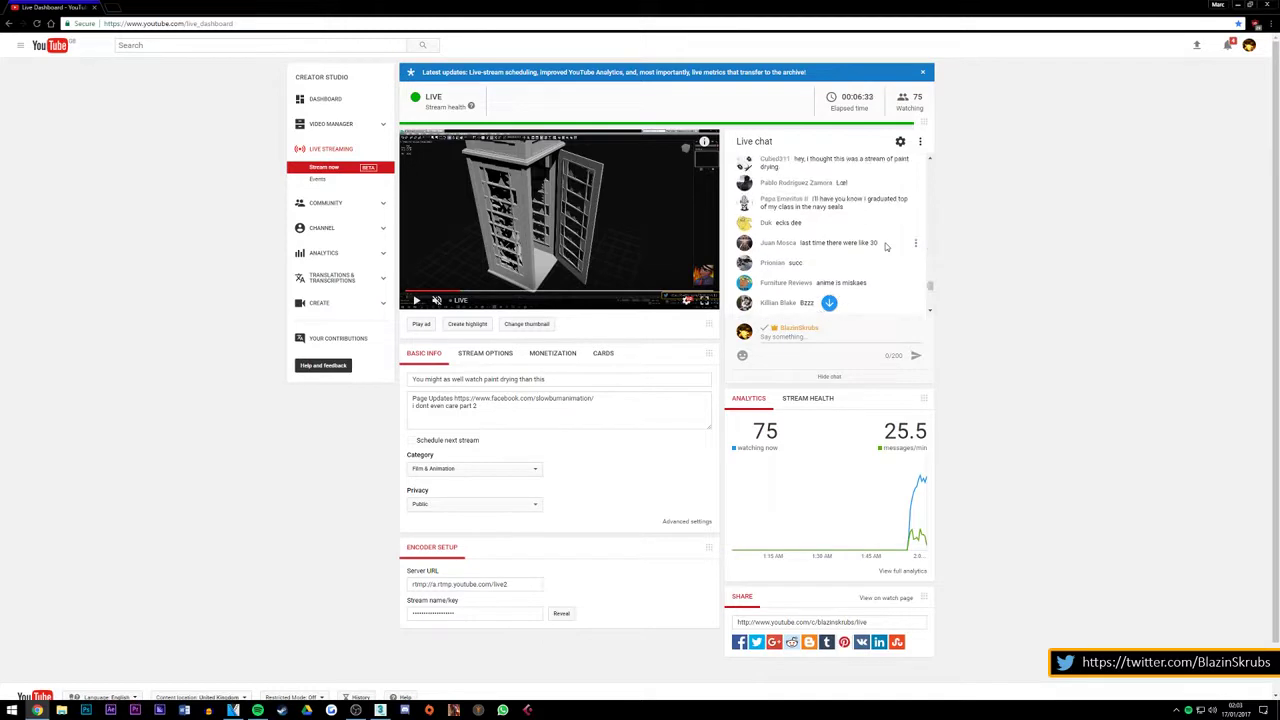
{"action": "scroll", "coordinate": [886, 246], "scroll_direction": "up", "scroll_amount": 1}
{"action": "scroll", "coordinate": [886, 246], "scroll_direction": "up", "scroll_amount": 1}
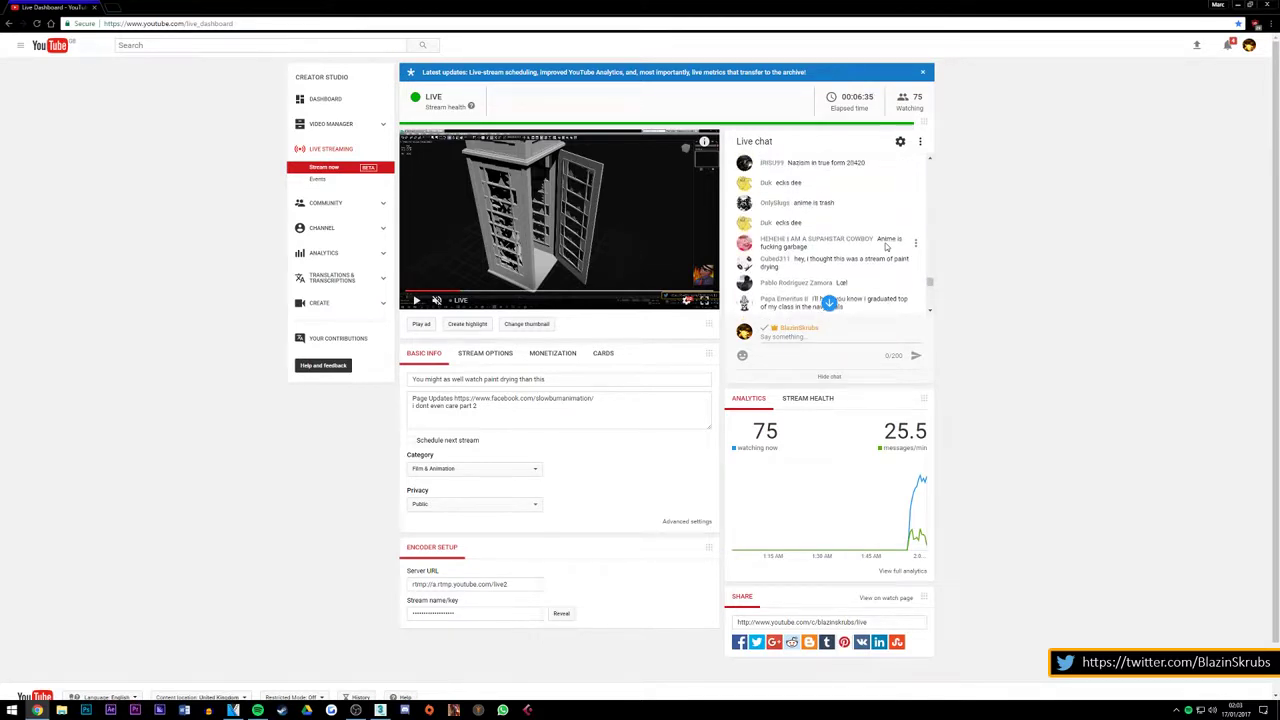
{"action": "scroll", "coordinate": [886, 246], "scroll_direction": "up", "scroll_amount": 1}
{"action": "scroll", "coordinate": [886, 246], "scroll_direction": "up", "scroll_amount": 2}
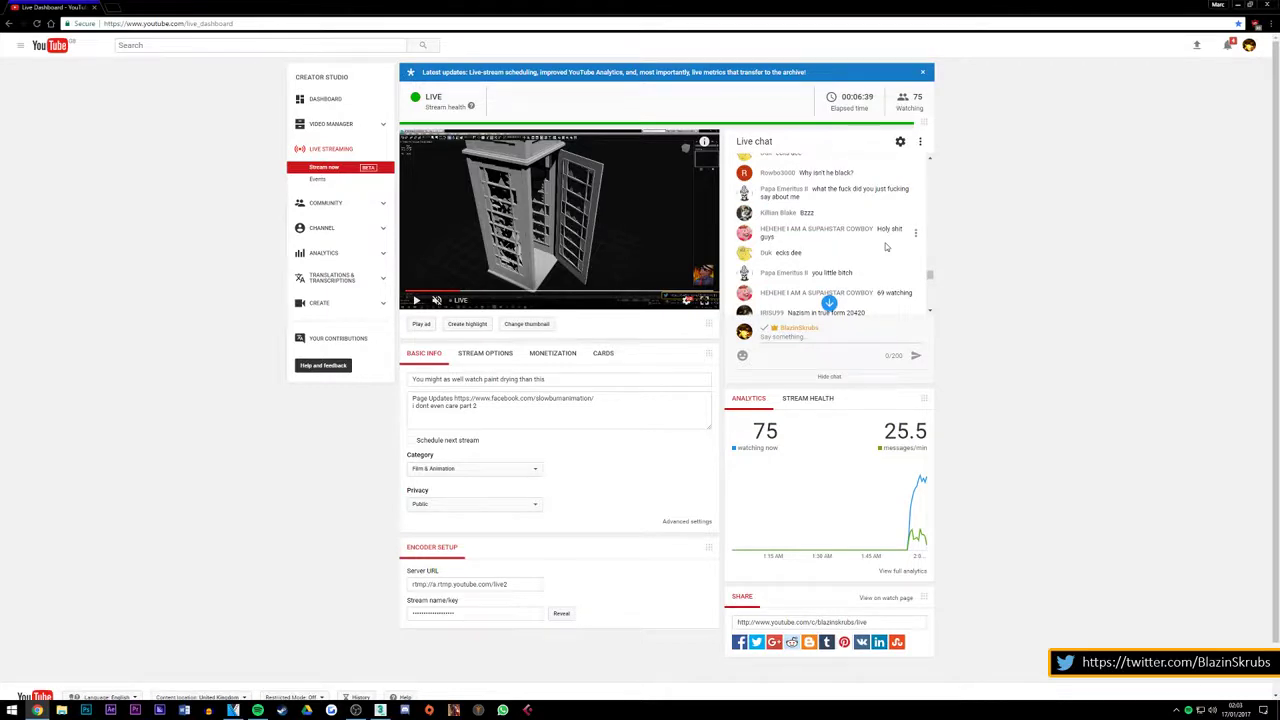
{"action": "scroll", "coordinate": [886, 246], "scroll_direction": "up", "scroll_amount": 1}
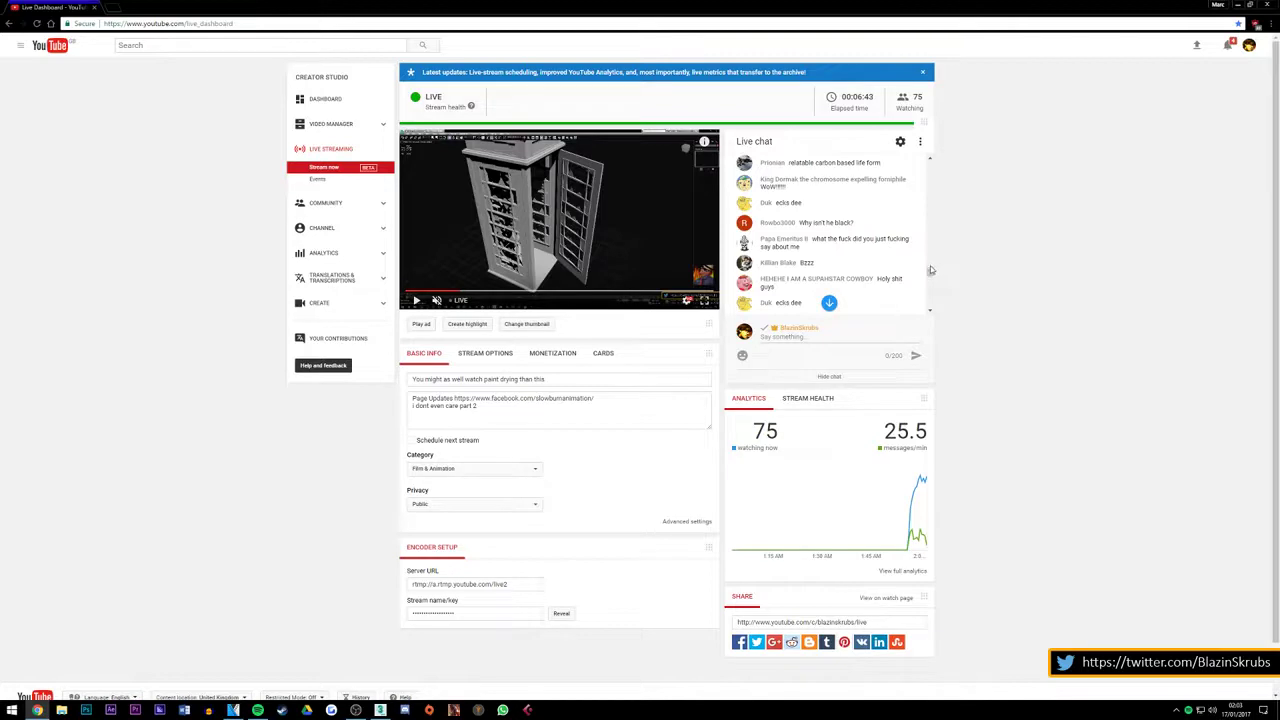
{"action": "scroll", "coordinate": [926, 277], "scroll_direction": "down", "scroll_amount": 3}
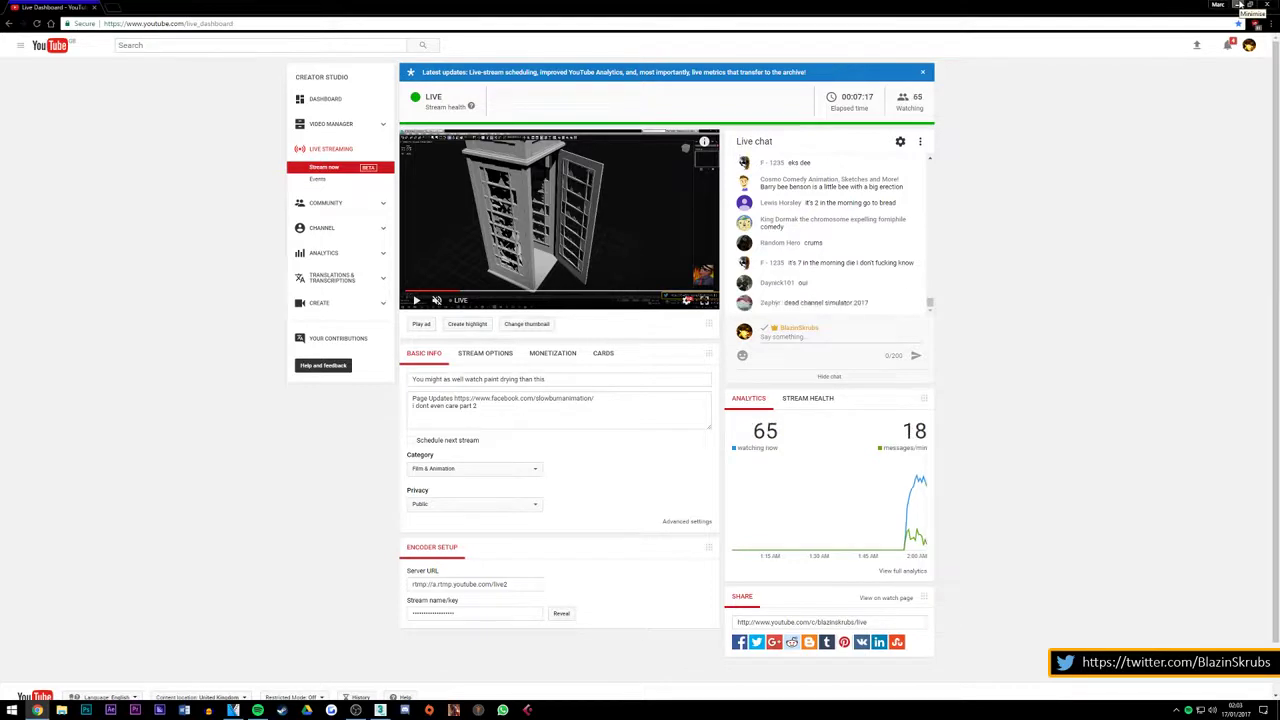
Leave the dashboard, orbit around the suited character, then switch to VEGAS Pro's Slow_Burn_TestA edit
{"action": "left_click", "coordinate": [1238, 5]}
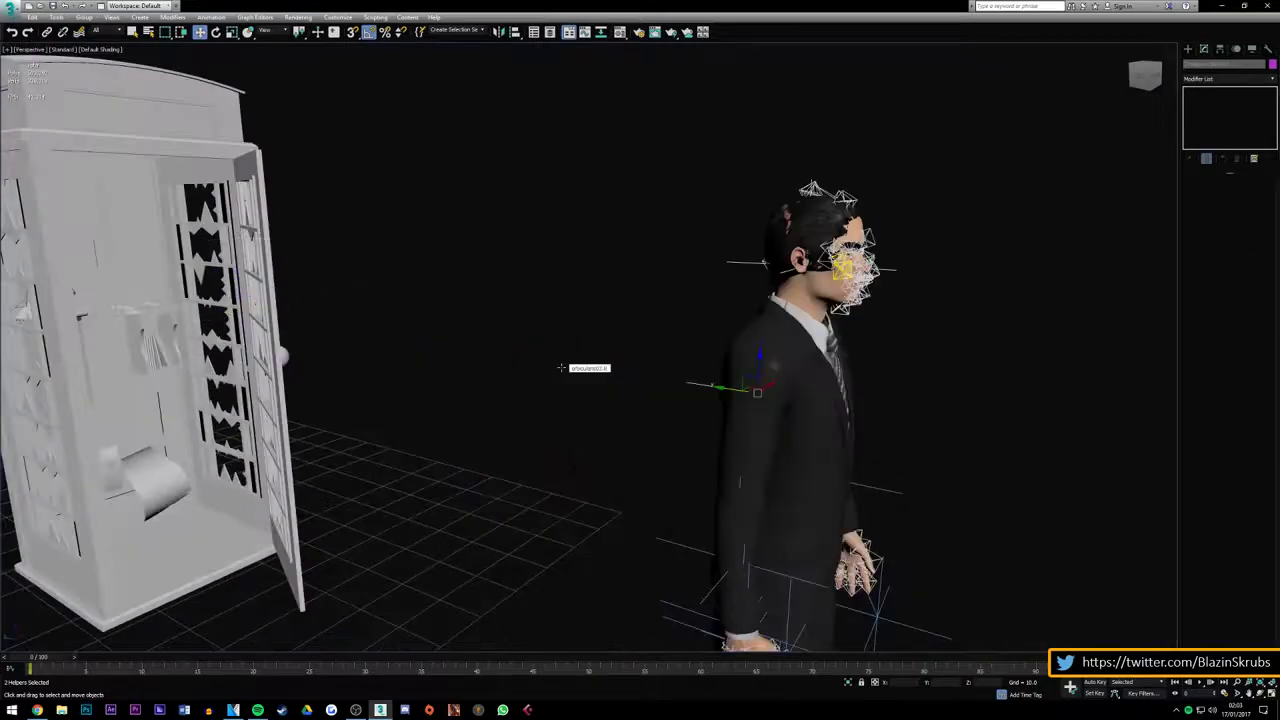
{"action": "scroll", "coordinate": [790, 350], "scroll_direction": "up", "scroll_amount": 5}
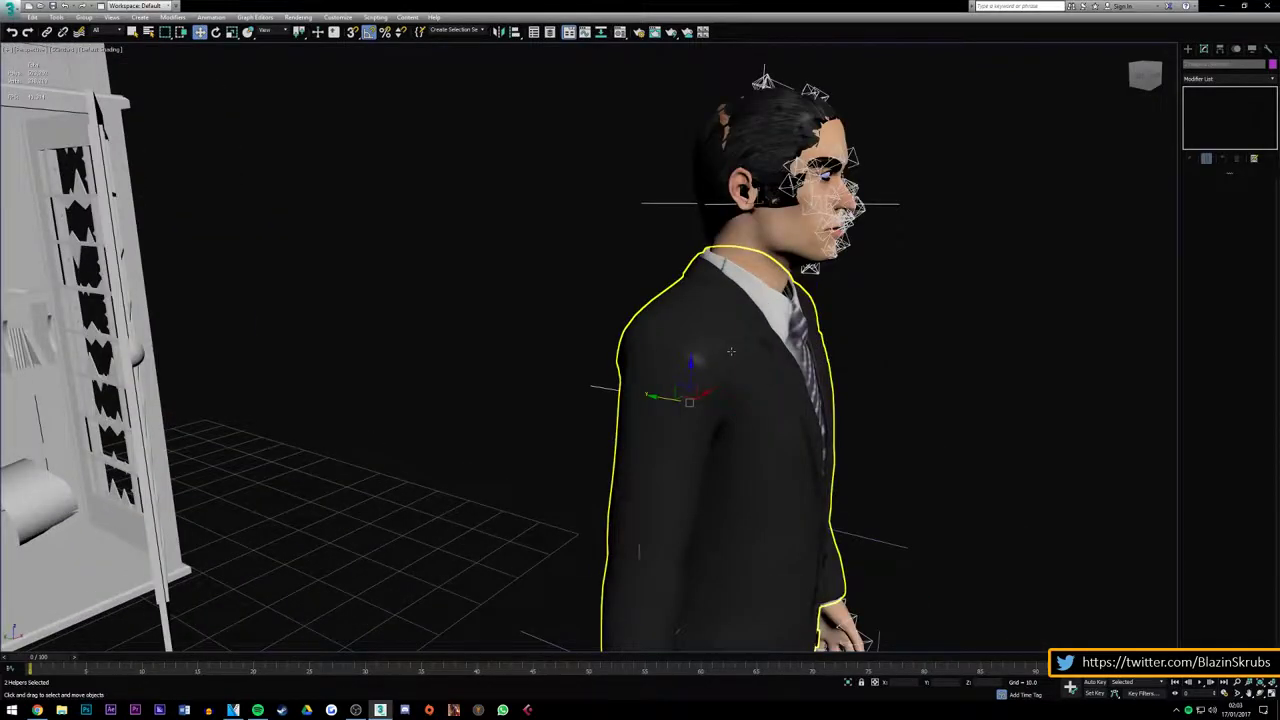
{"action": "scroll", "coordinate": [735, 347], "scroll_direction": "down", "scroll_amount": 8}
{"action": "scroll", "coordinate": [735, 347], "scroll_direction": "up", "scroll_amount": 5}
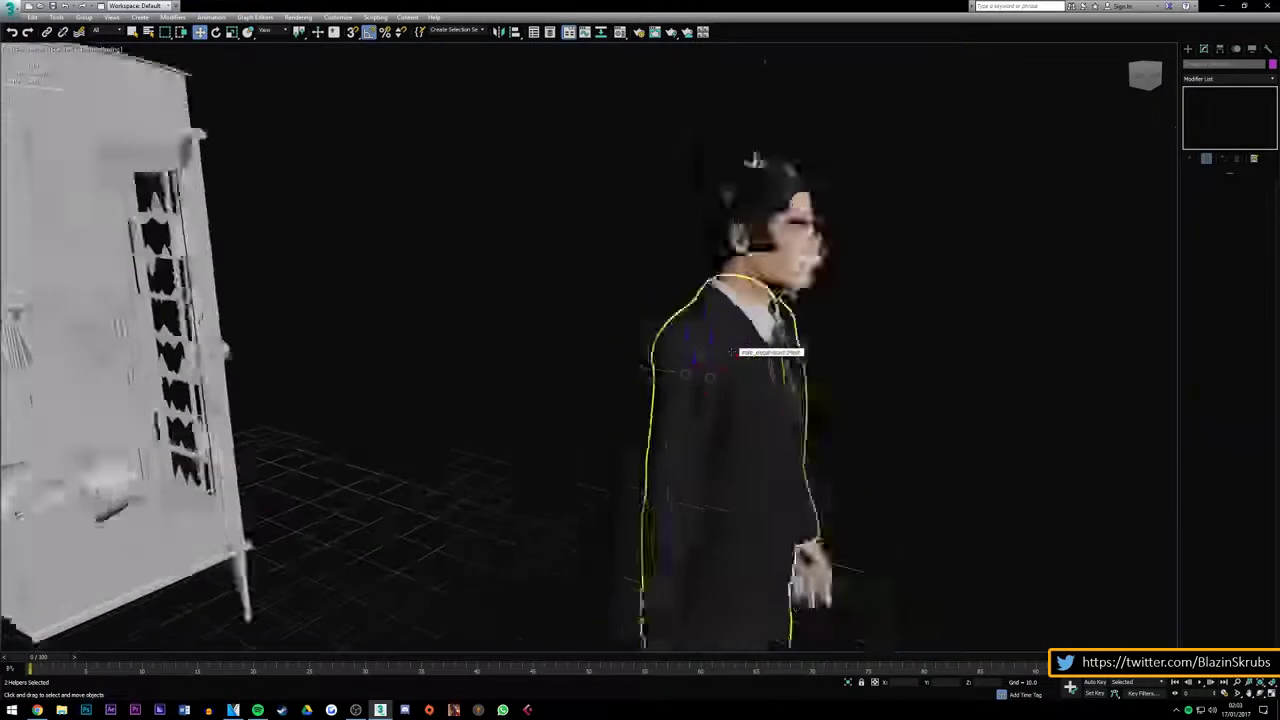
{"action": "middle_click_drag", "start_coordinate": [690, 390], "coordinate": [720, 390], "text": "alt"}
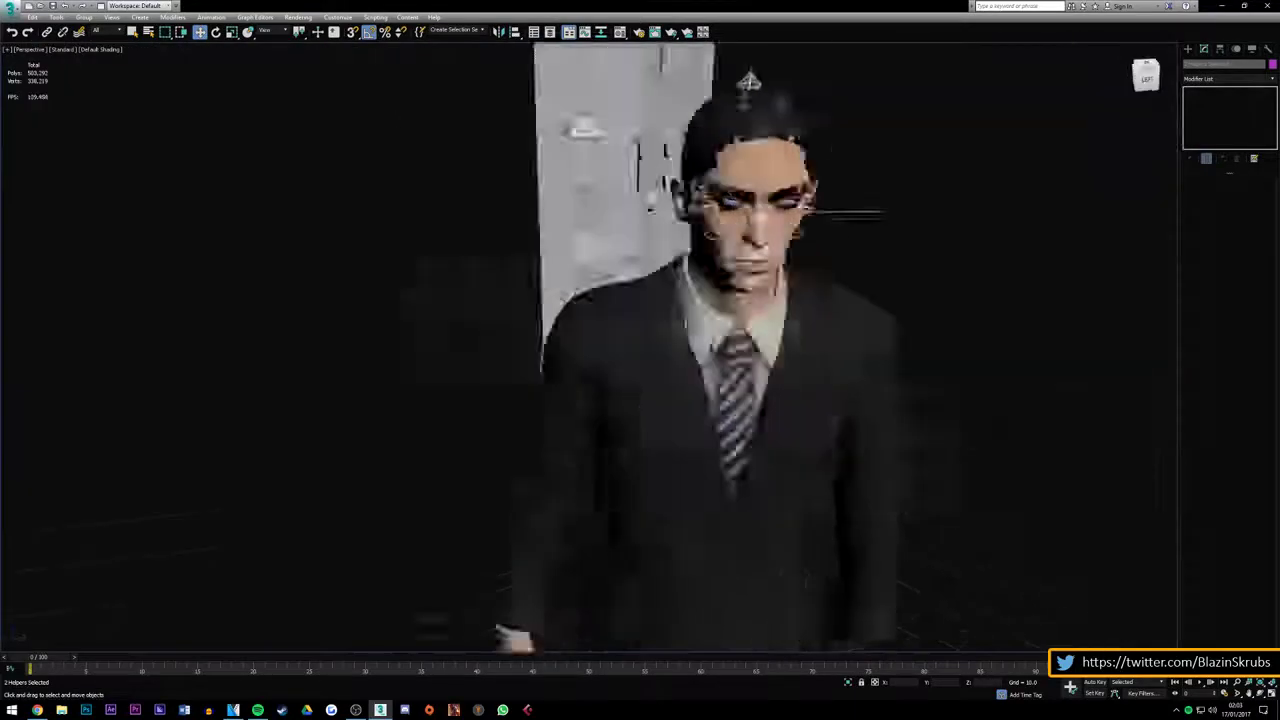
{"action": "scroll", "coordinate": [628, 283], "scroll_direction": "down", "scroll_amount": 6}
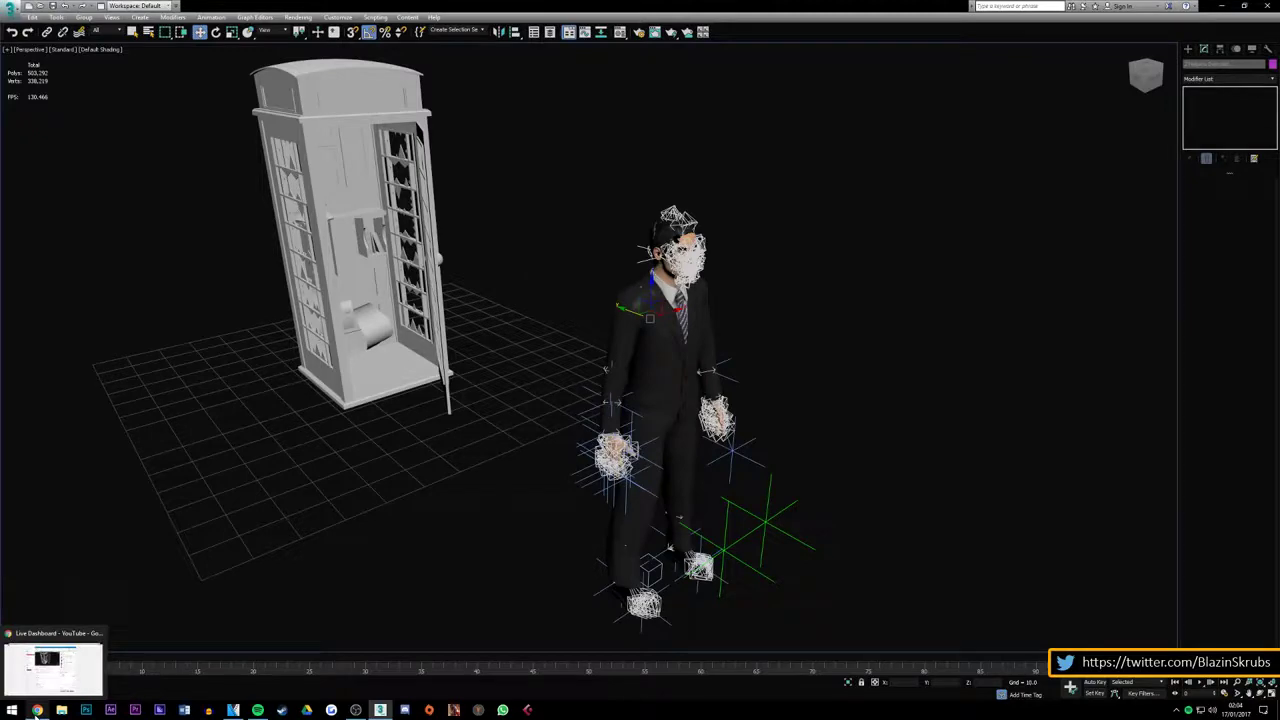
{"action": "mouse_move", "coordinate": [233, 710]}
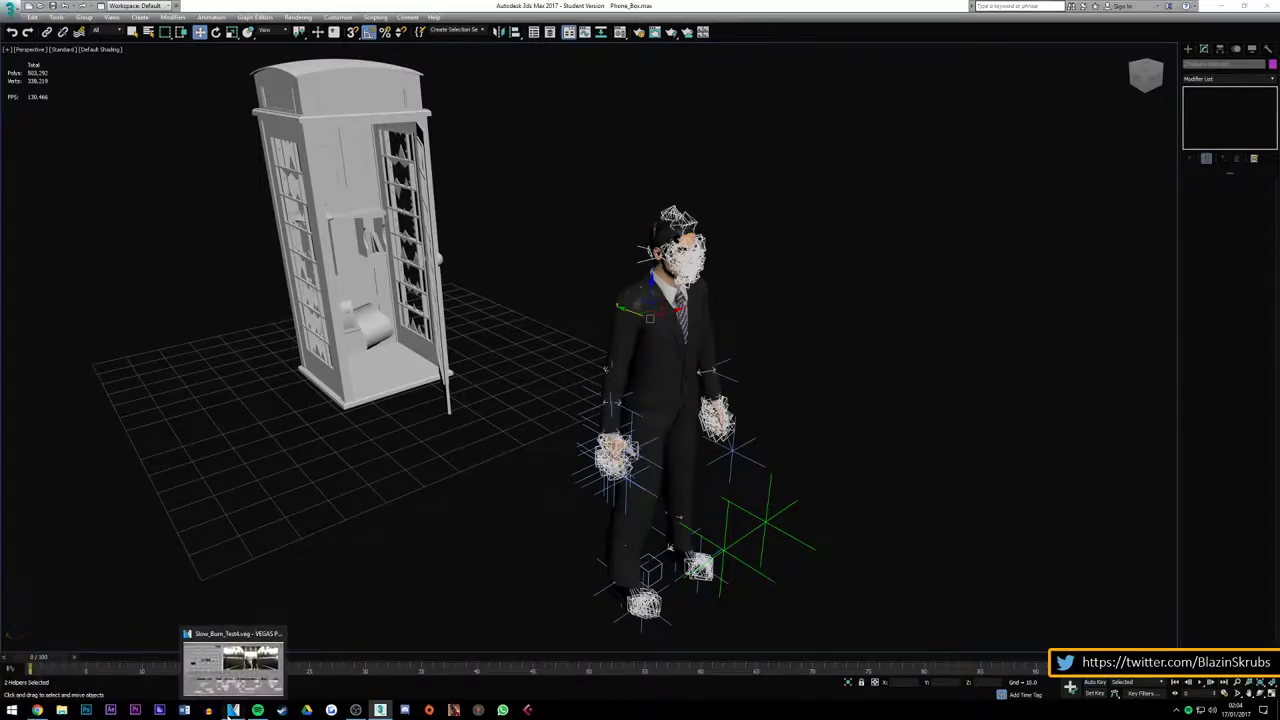
{"action": "left_click", "coordinate": [235, 672]}
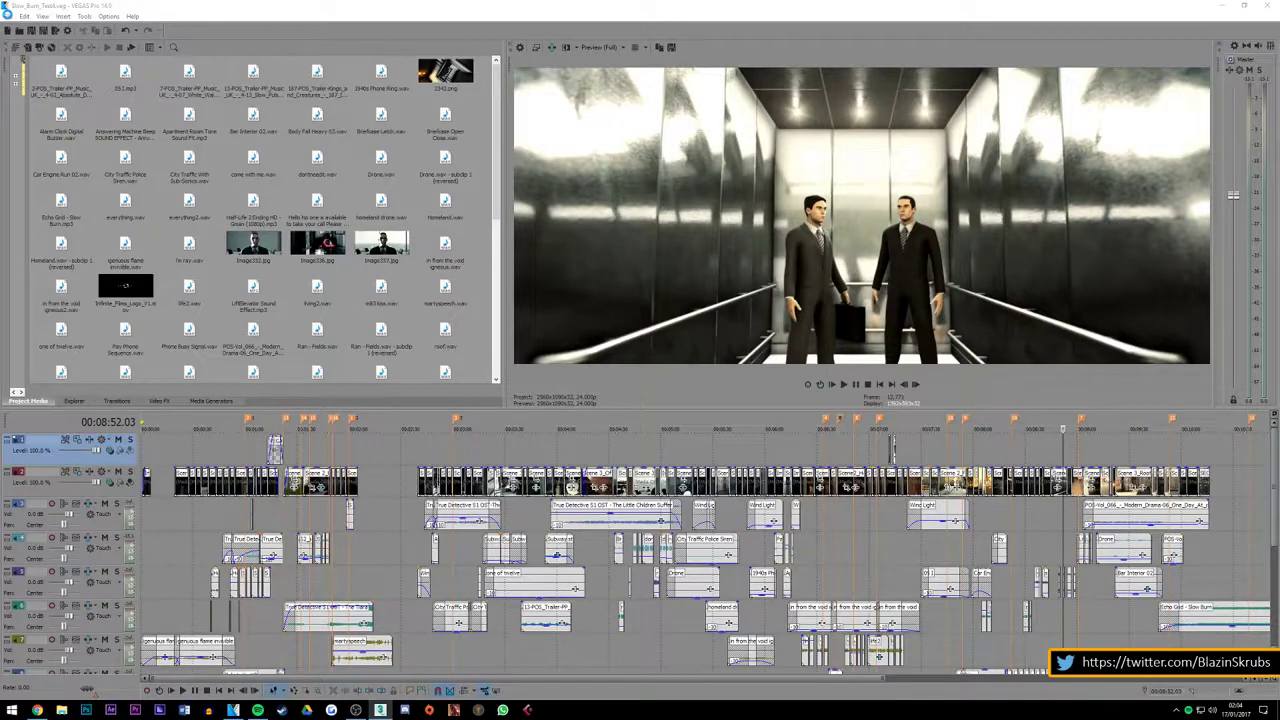
Open the recent project friends44.veg and move the playhead to about 00:05:00
{"action": "left_click", "coordinate": [8, 16]}
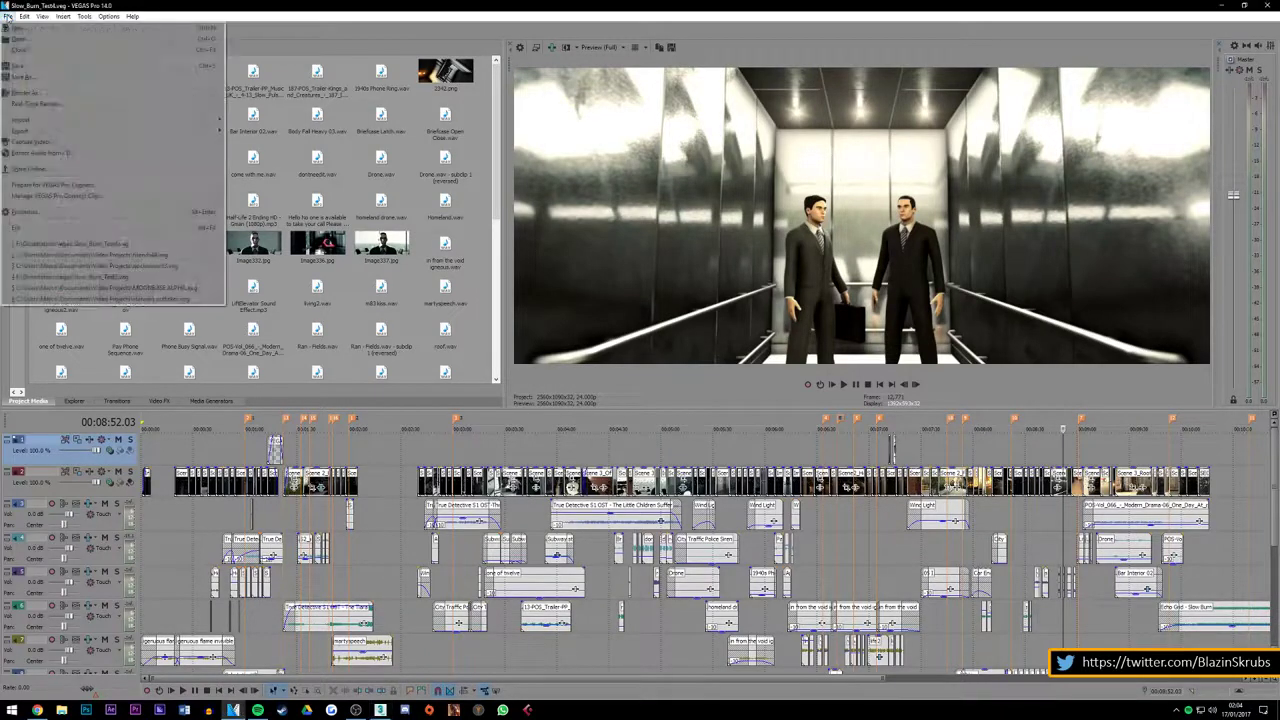
{"action": "left_click", "coordinate": [130, 254]}
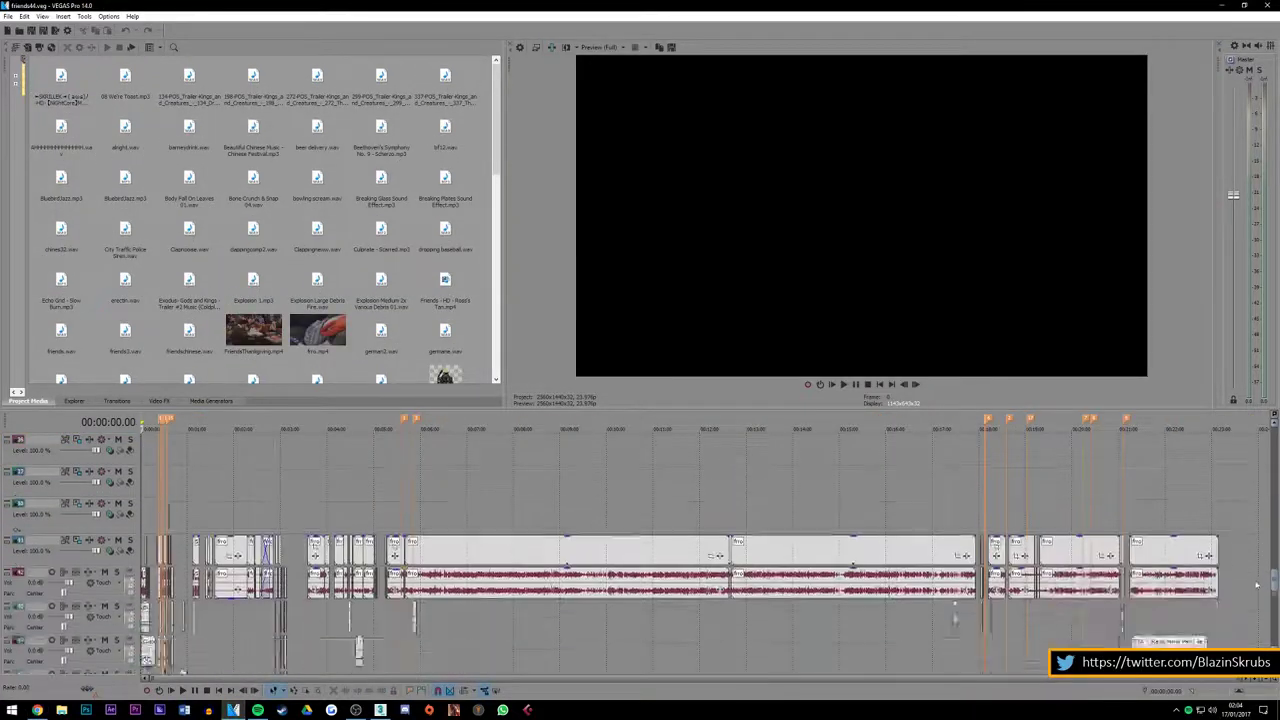
{"action": "left_click", "coordinate": [490, 491]}
{"action": "scroll", "coordinate": [520, 490], "scroll_direction": "up", "scroll_amount": 3}
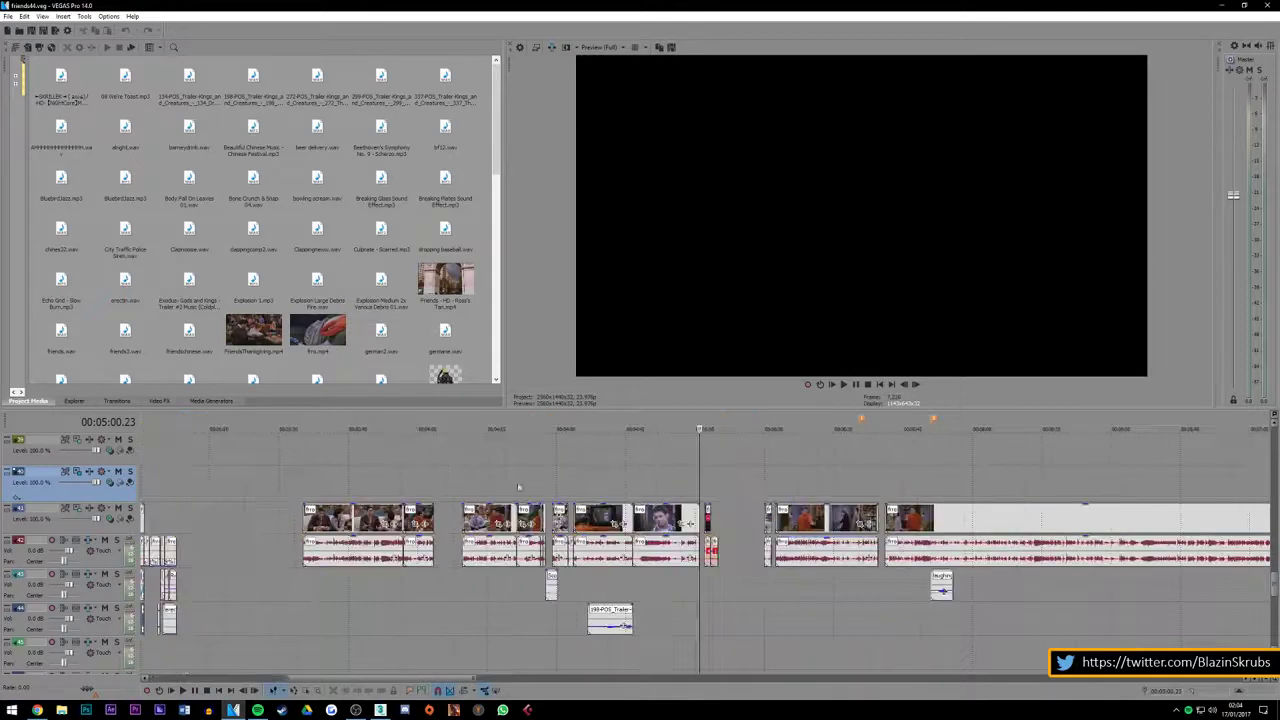
{"action": "scroll", "coordinate": [568, 491], "scroll_direction": "down", "scroll_amount": 2}
{"action": "scroll", "coordinate": [568, 491], "scroll_direction": "down", "scroll_amount": 2}
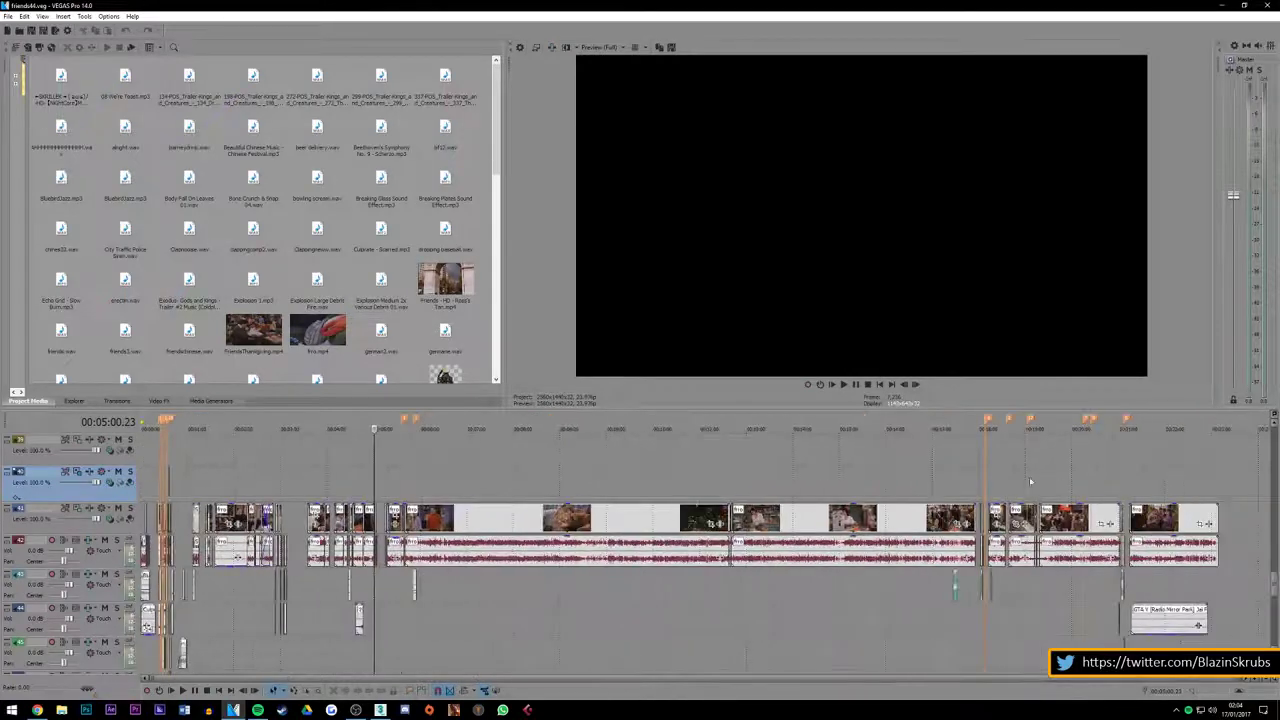
Jump to 00:18:01:14, then 00:18:05:01, and play the edit from there
{"action": "left_click", "coordinate": [988, 483]}
{"action": "scroll", "coordinate": [760, 490], "scroll_direction": "up", "scroll_amount": 3}
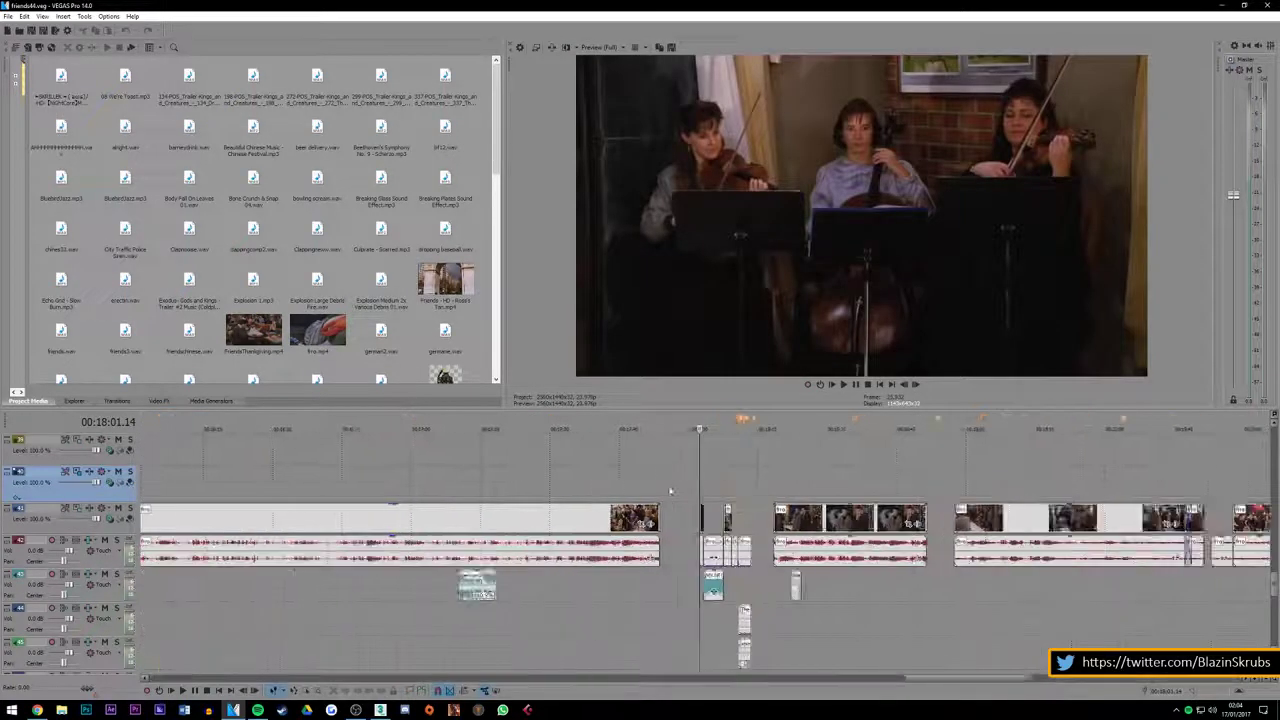
{"action": "scroll", "coordinate": [742, 491], "scroll_direction": "up", "scroll_amount": 2}
{"action": "left_click", "coordinate": [742, 491]}
{"action": "scroll", "coordinate": [778, 501], "scroll_direction": "up", "scroll_amount": 2}
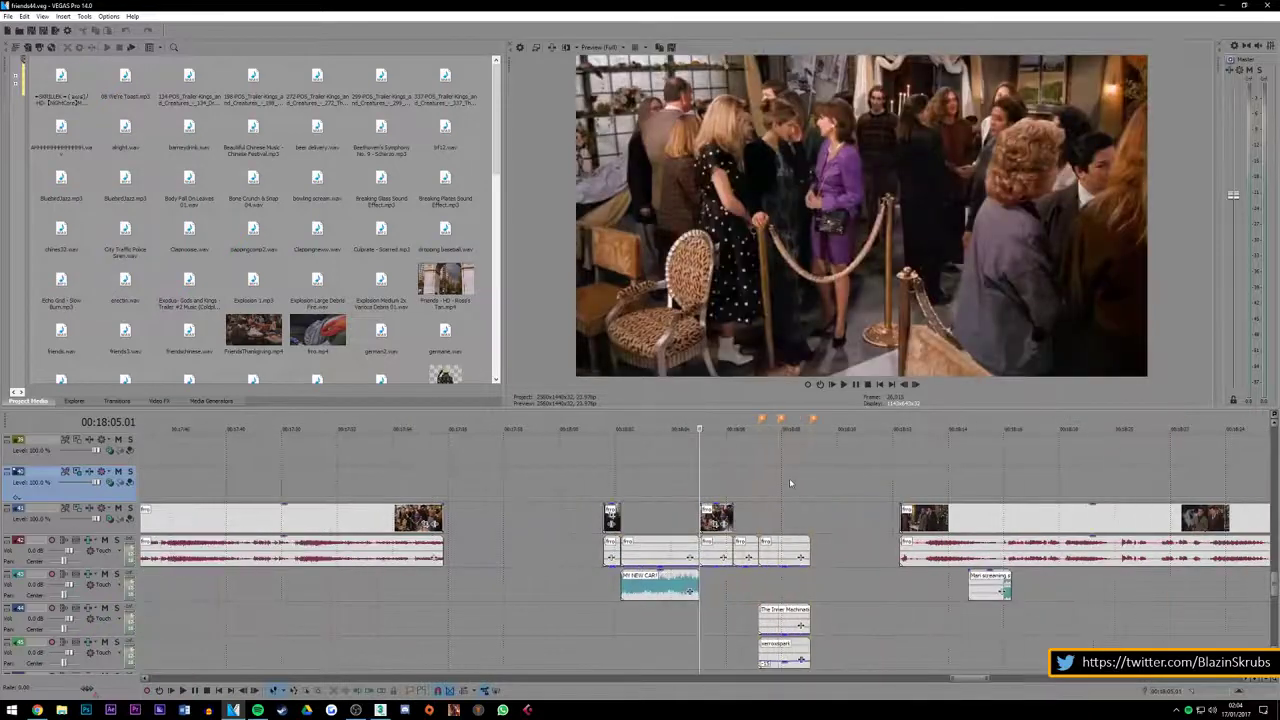
{"action": "key", "text": "space"}
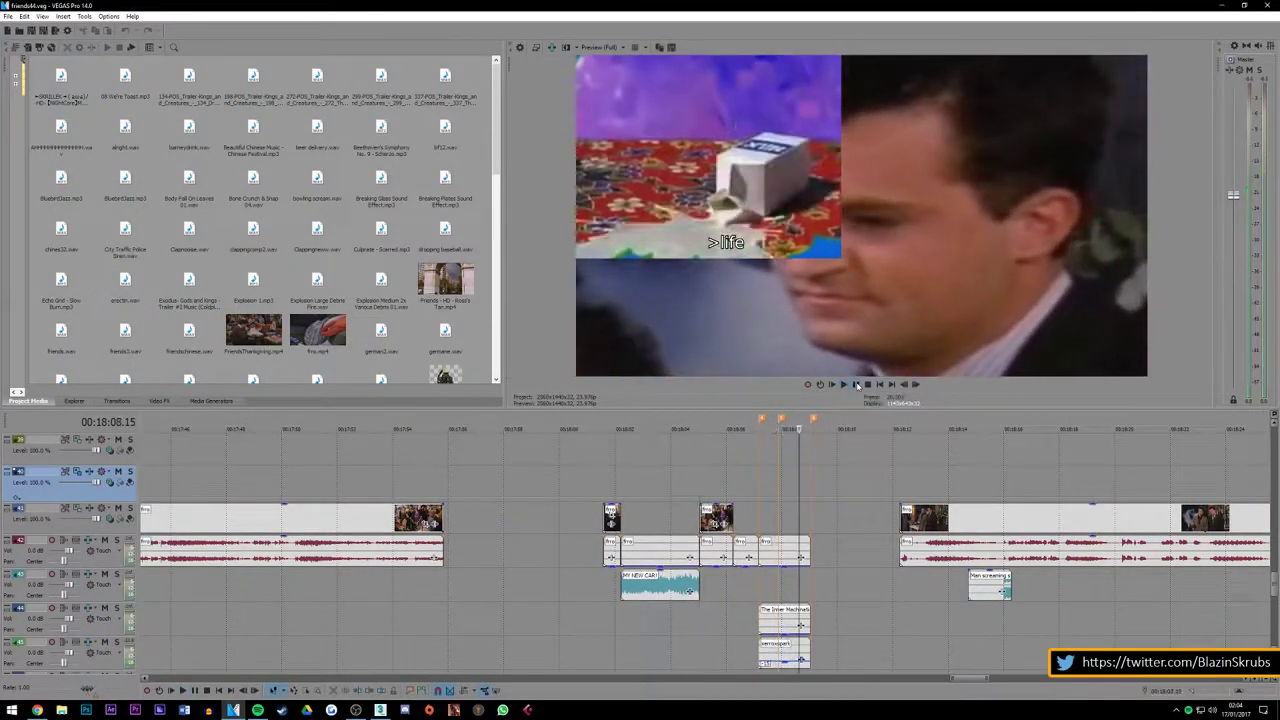
Move the playhead to about 00:00:29 and zoom the timeline out
{"action": "scroll", "coordinate": [865, 463], "scroll_direction": "down", "scroll_amount": 2}
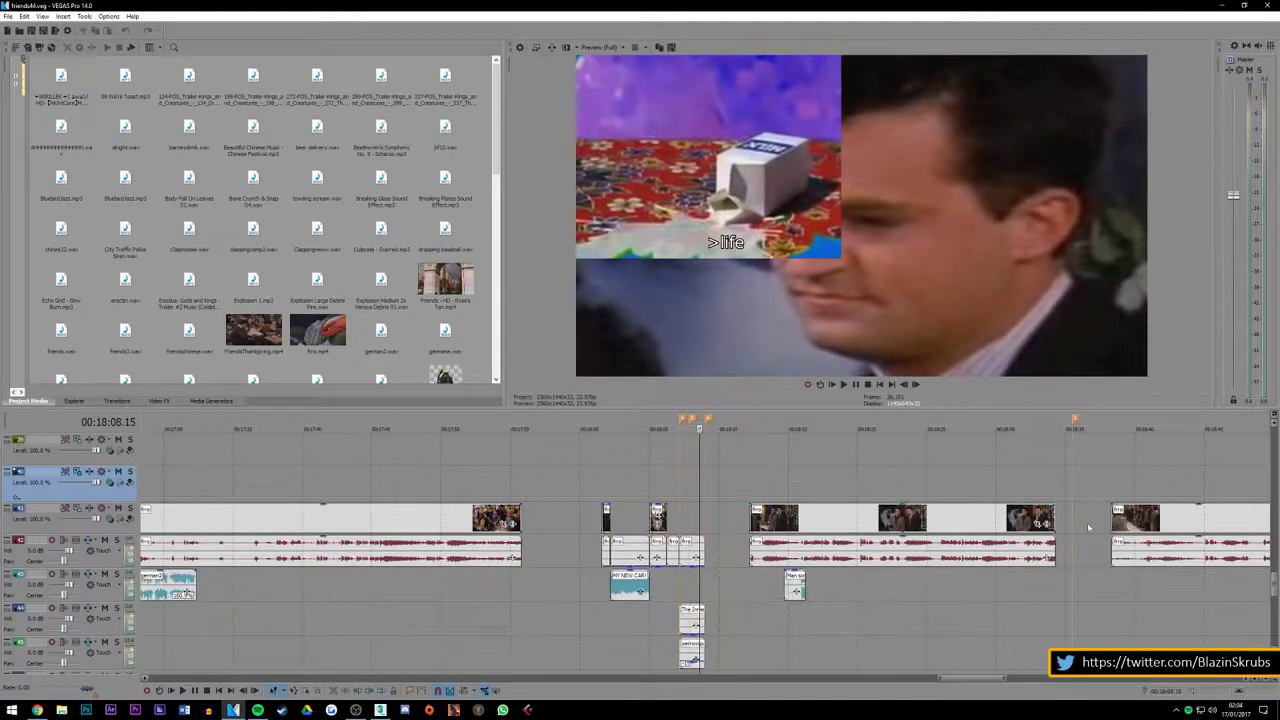
{"action": "scroll", "coordinate": [1089, 527], "scroll_direction": "down", "scroll_amount": 2}
{"action": "scroll", "coordinate": [1089, 527], "scroll_direction": "down", "scroll_amount": 1}
{"action": "scroll", "coordinate": [1089, 527], "scroll_direction": "down", "scroll_amount": 1}
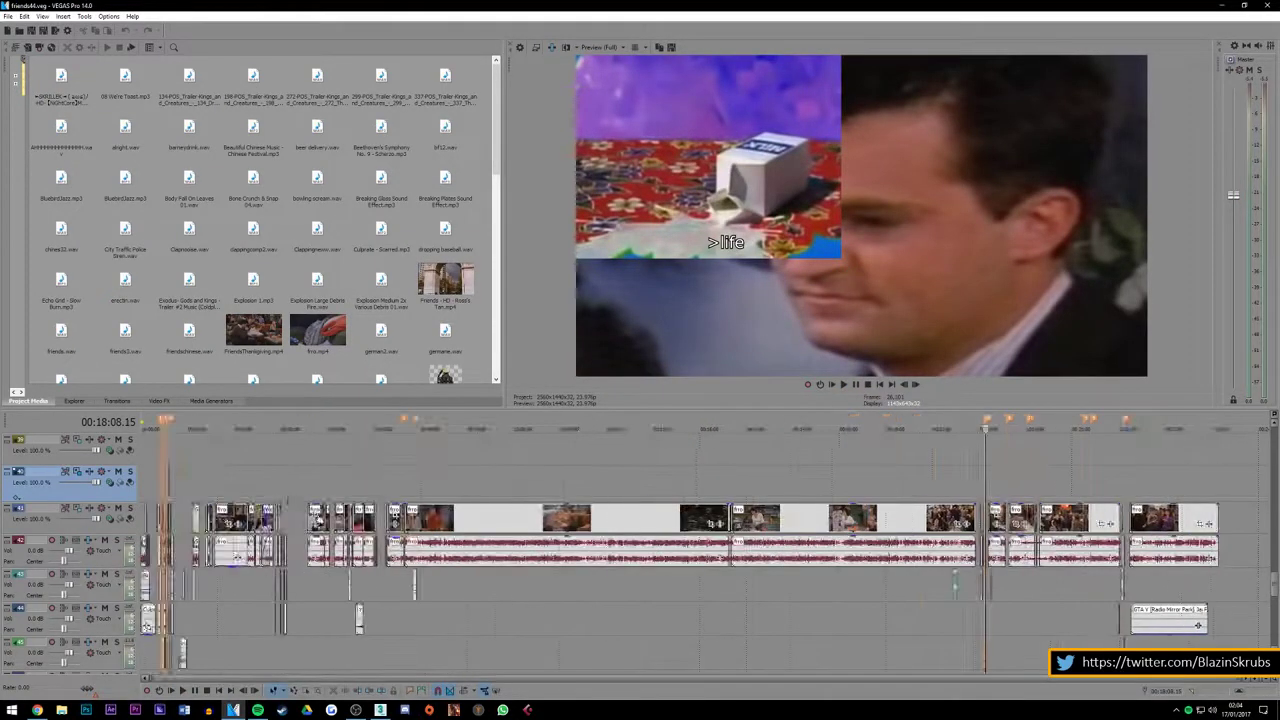
{"action": "left_click", "coordinate": [196, 492]}
{"action": "scroll", "coordinate": [250, 500], "scroll_direction": "down", "scroll_amount": 2}
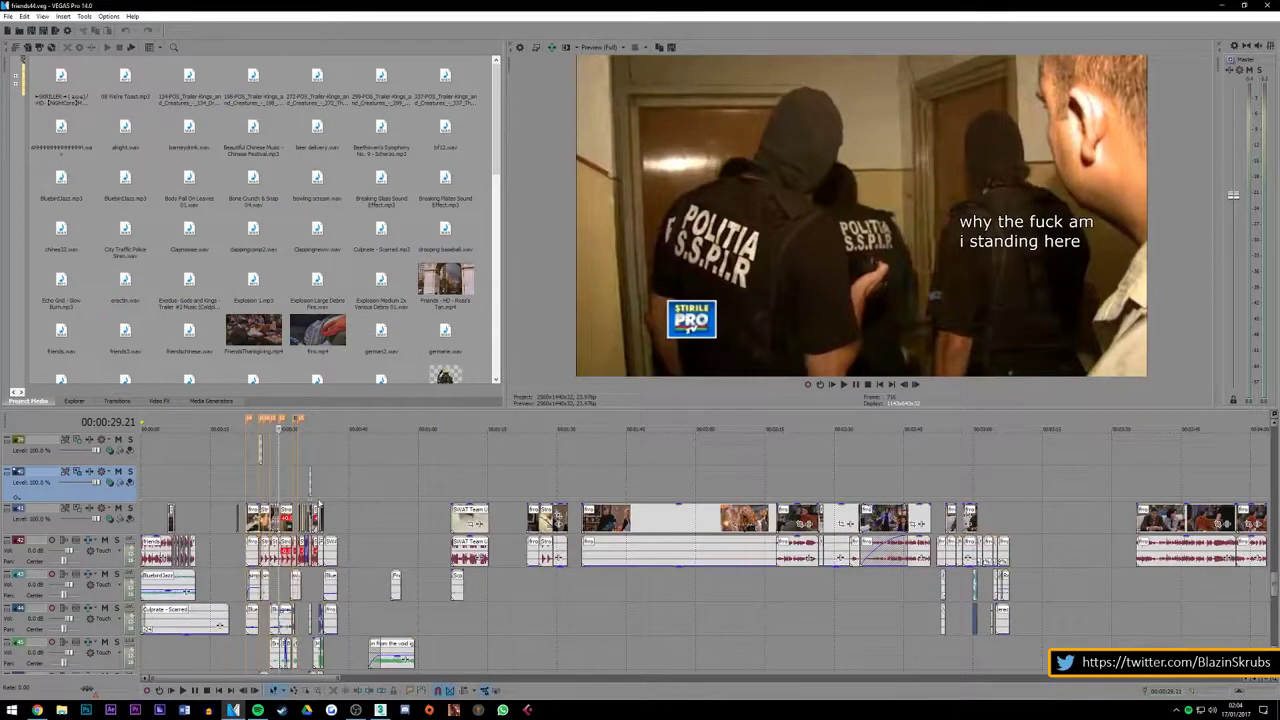
{"action": "scroll", "coordinate": [320, 504], "scroll_direction": "down", "scroll_amount": 2}
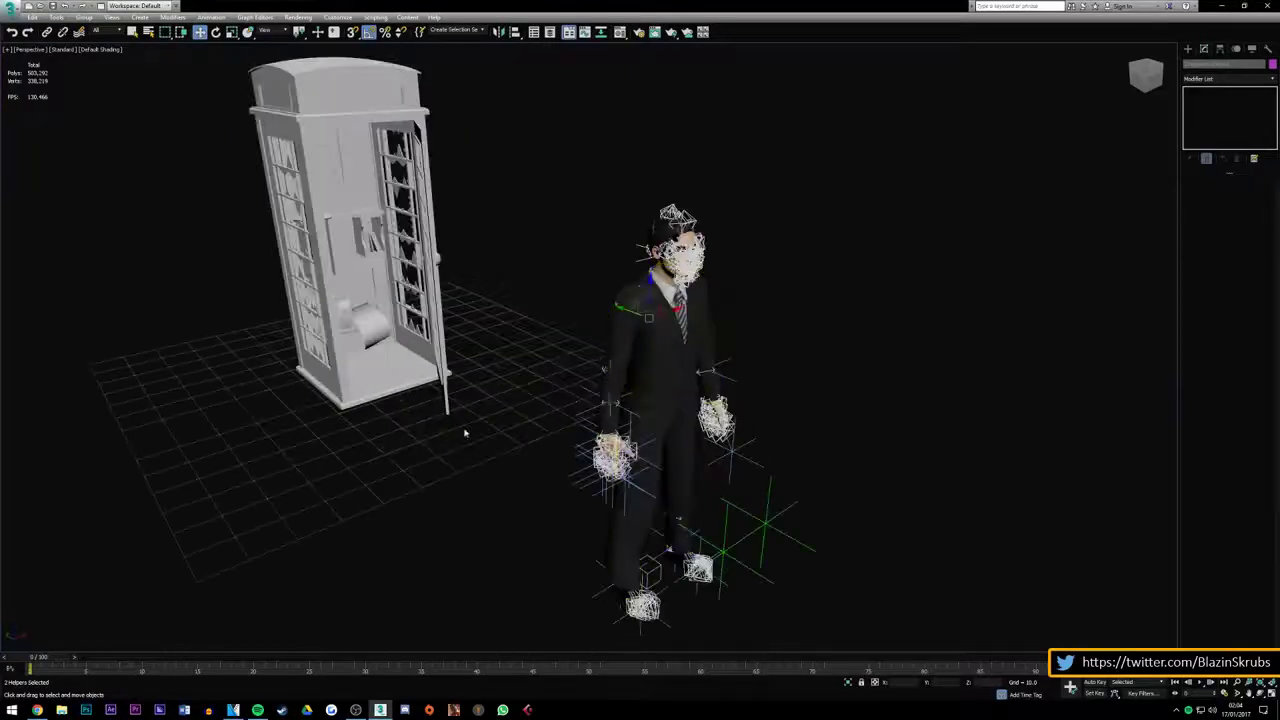
{"action": "left_click", "coordinate": [37, 710]}
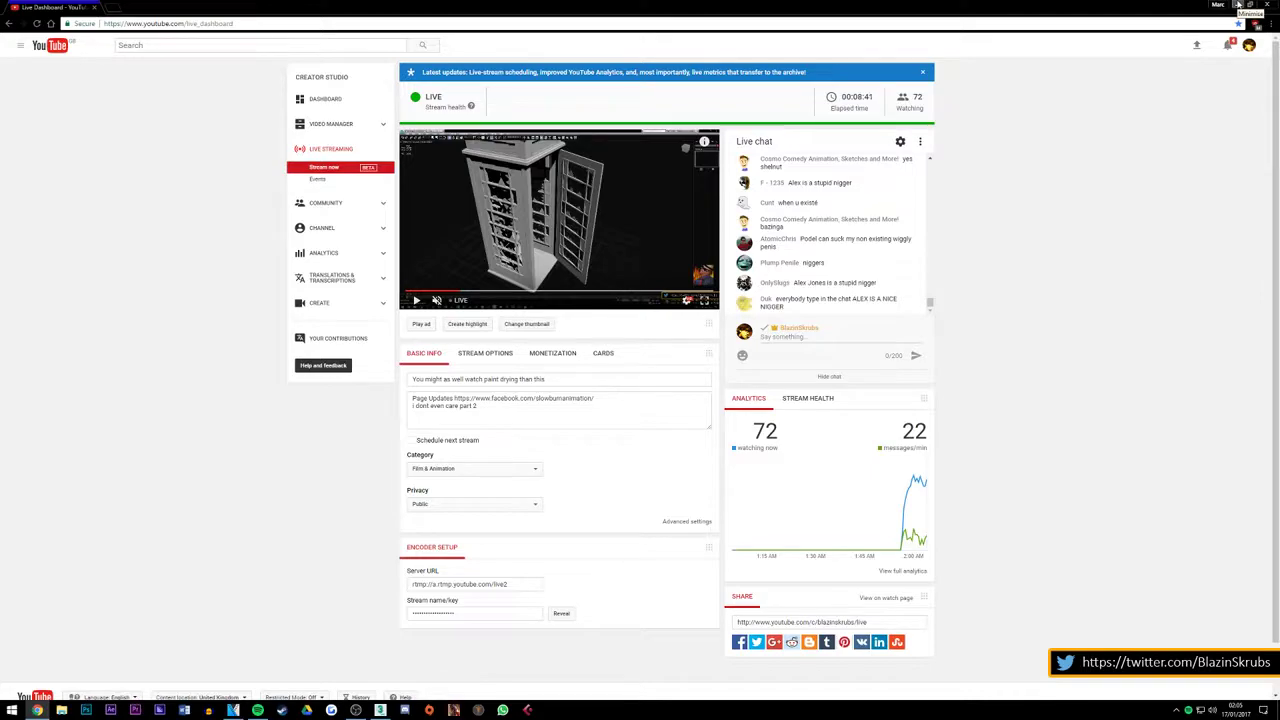
{"action": "left_click", "coordinate": [1238, 5]}
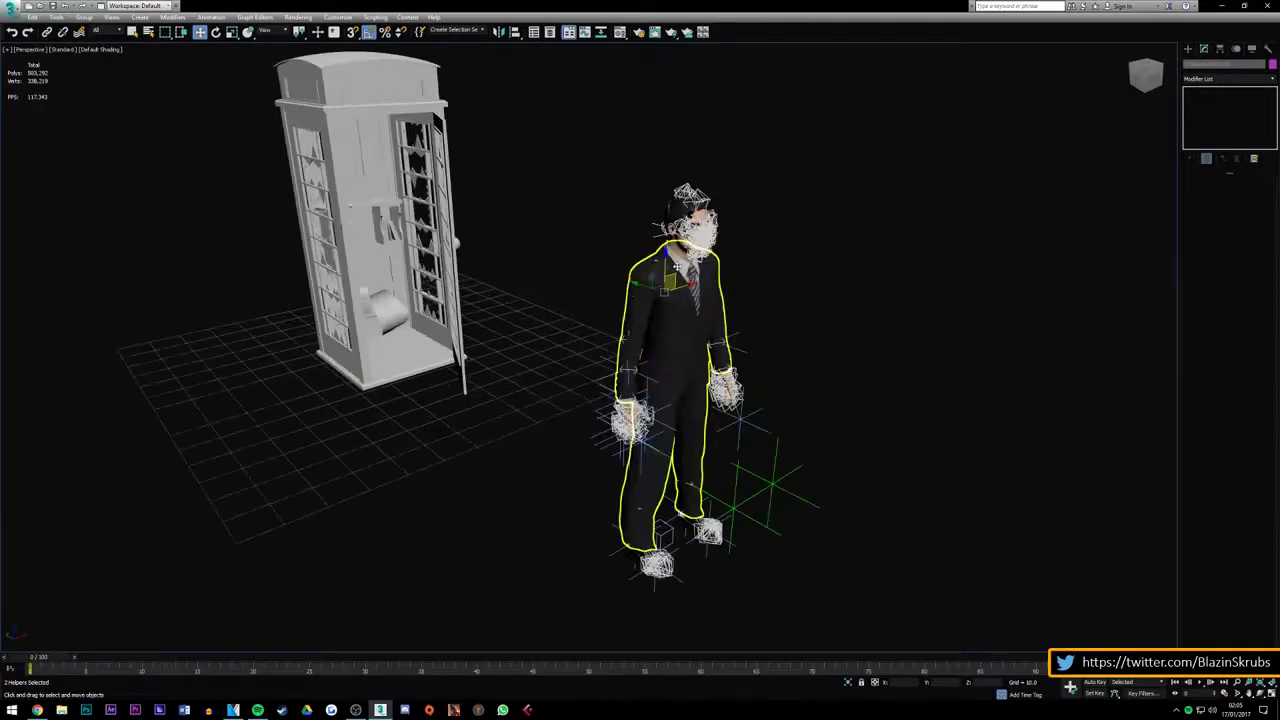
Hide the phone box's door and side panels with Hide Selection
{"action": "left_click_drag", "start_coordinate": [595, 210], "coordinate": [902, 672]}
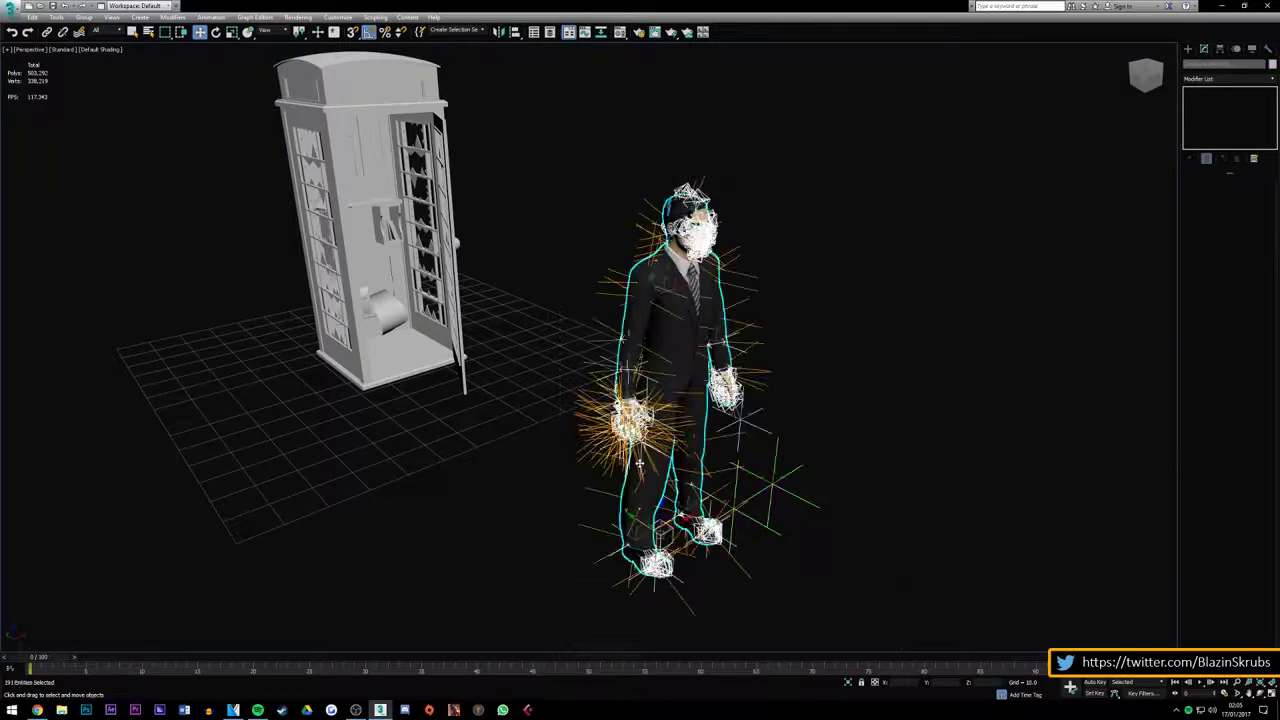
{"action": "scroll", "coordinate": [267, 163], "scroll_direction": "up", "scroll_amount": 5}
{"action": "scroll", "coordinate": [267, 163], "scroll_direction": "up", "scroll_amount": 3}
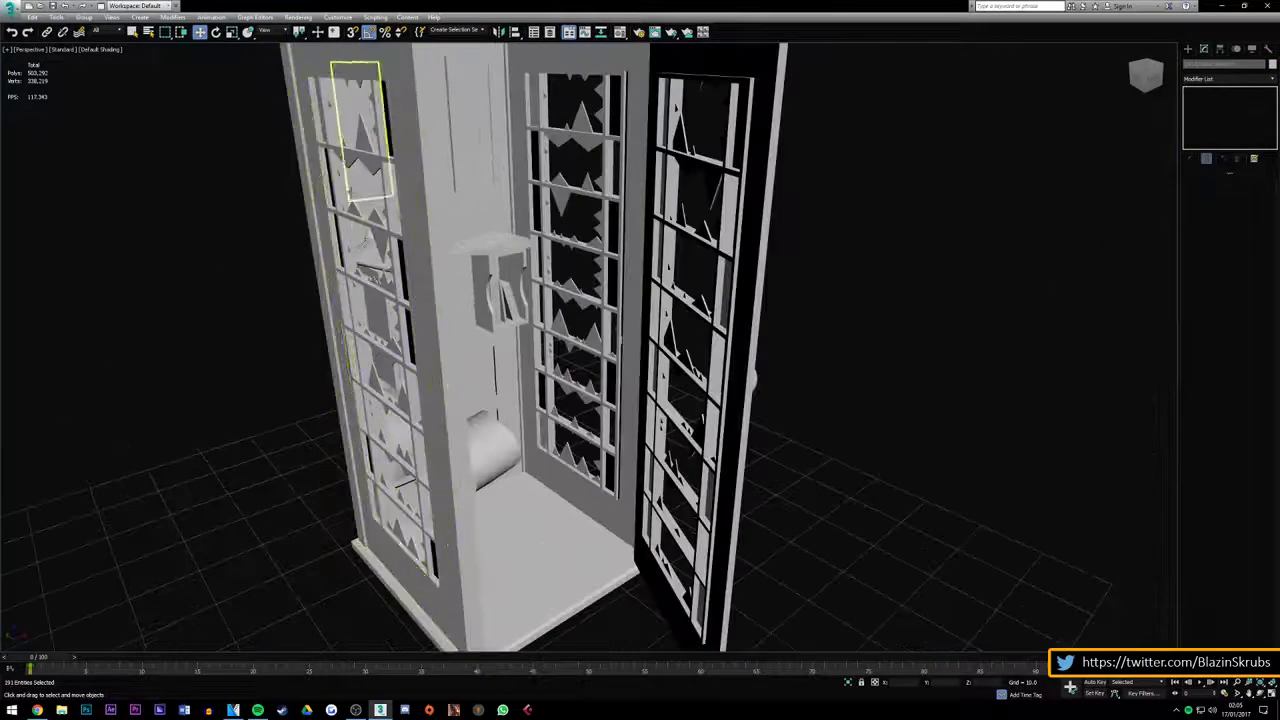
{"action": "left_click", "coordinate": [590, 284]}
{"action": "right_click", "coordinate": [595, 249]}
{"action": "left_click", "coordinate": [618, 219]}
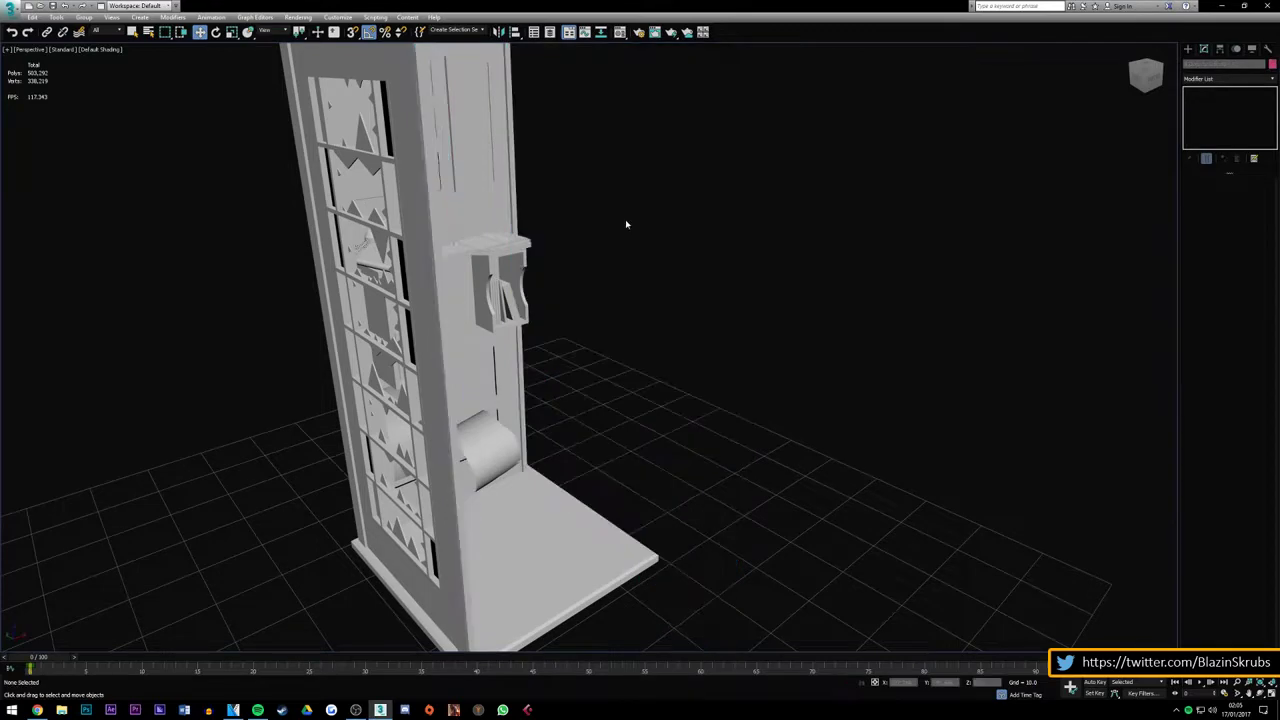
Hide the remaining left door panel of the booth
{"action": "left_click_drag", "start_coordinate": [1146, 76], "coordinate": [1175, 80]}
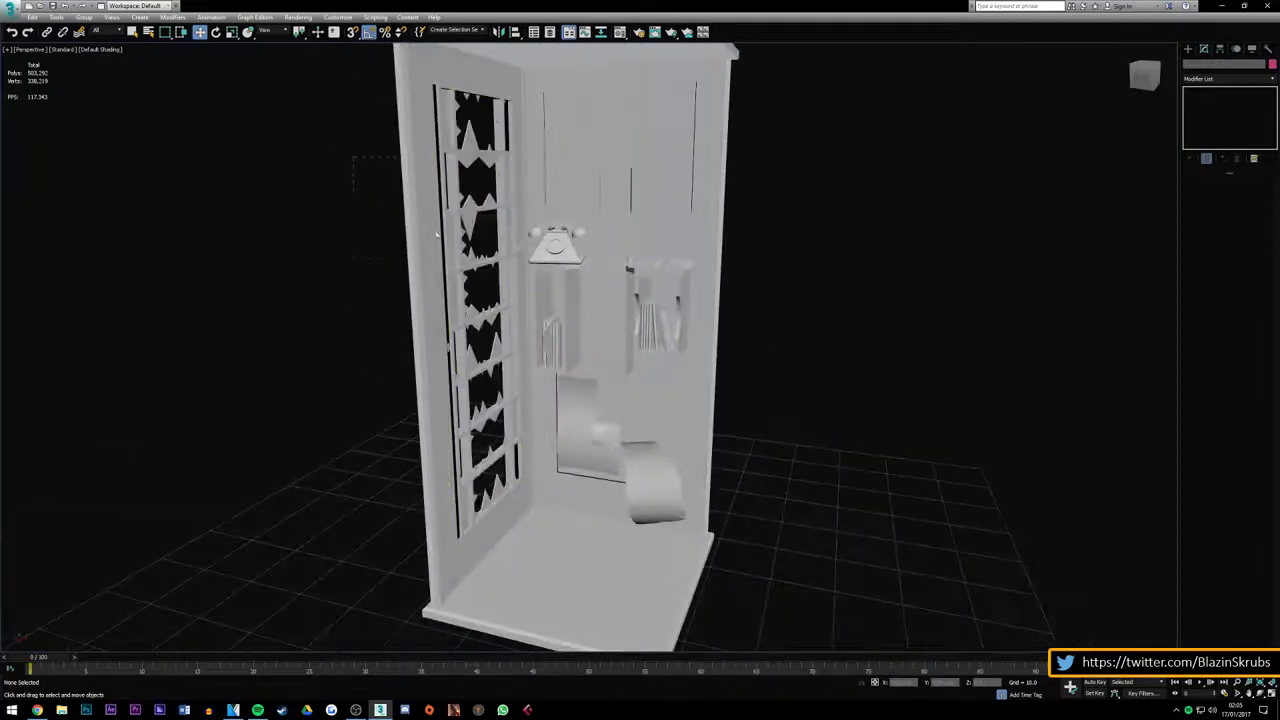
{"action": "left_click", "coordinate": [462, 210]}
{"action": "right_click", "coordinate": [462, 207]}
{"action": "left_click", "coordinate": [483, 180]}
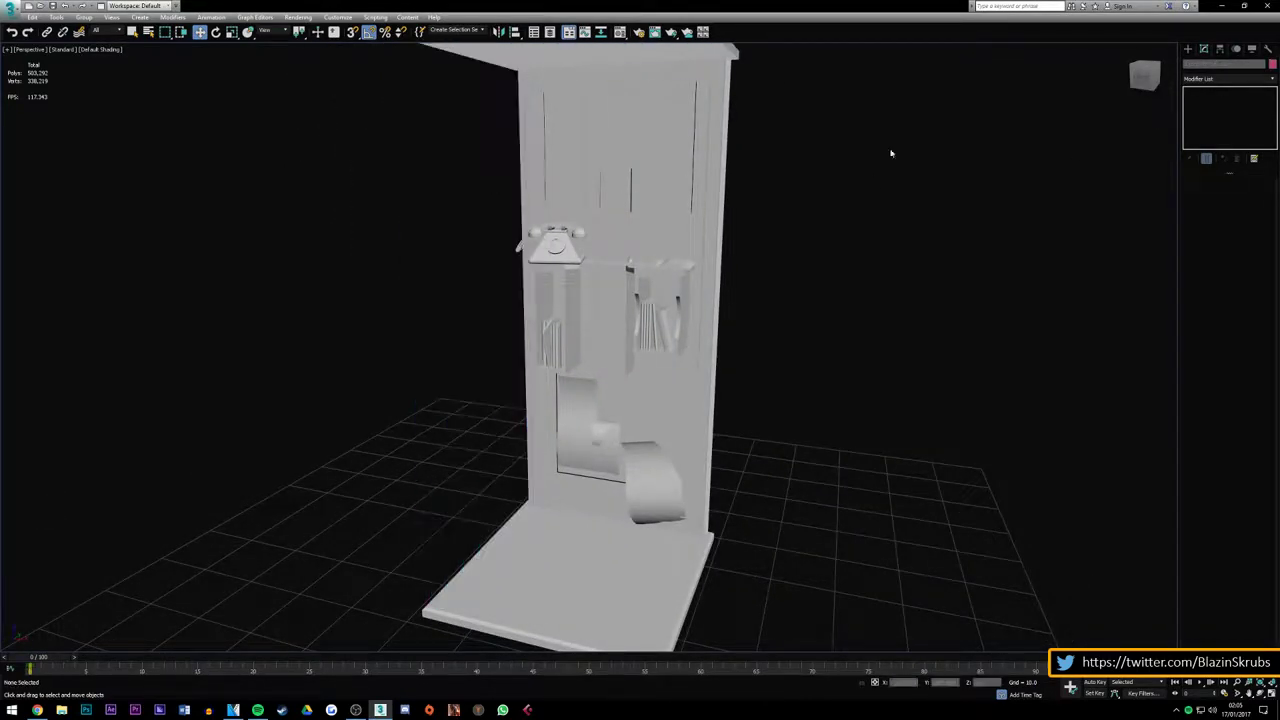
Box-select the whole rigged character again
{"action": "left_click_drag", "start_coordinate": [1146, 76], "coordinate": [1165, 80]}
{"action": "scroll", "coordinate": [706, 263], "scroll_direction": "down", "scroll_amount": 5}
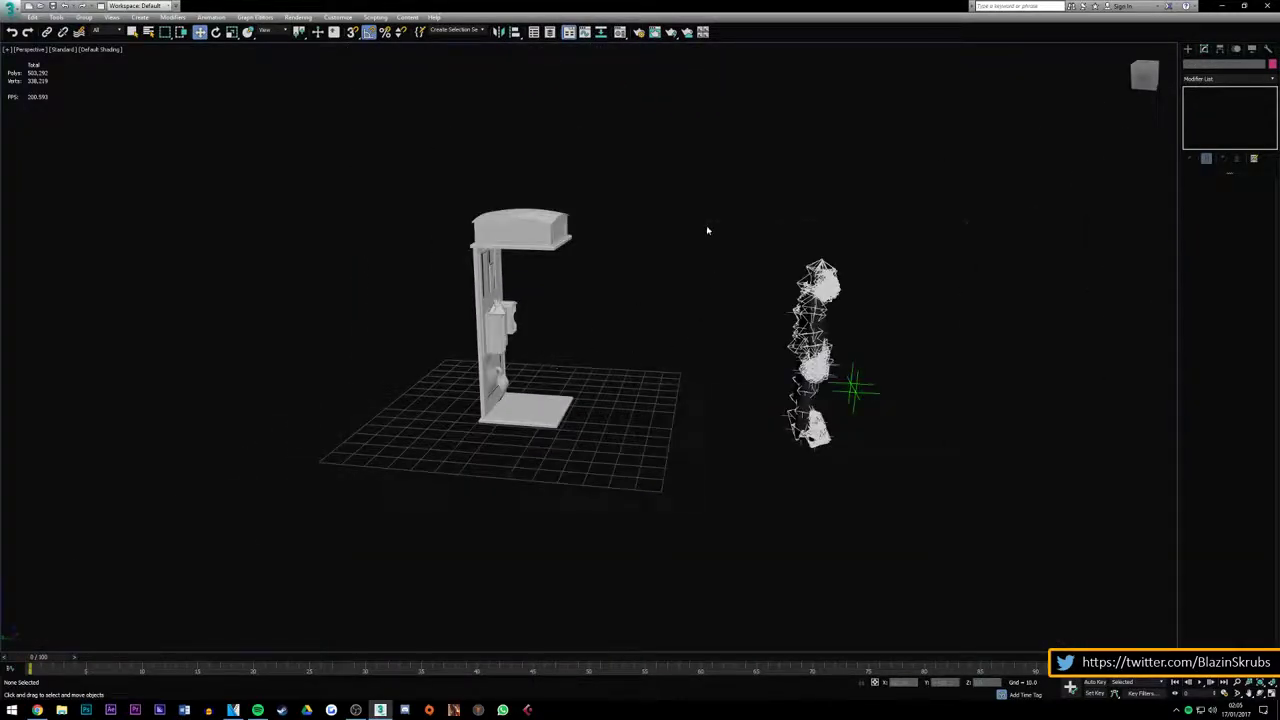
{"action": "left_click_drag", "start_coordinate": [709, 229], "coordinate": [883, 457]}
{"action": "scroll", "coordinate": [883, 457], "scroll_direction": "up", "scroll_amount": 3}
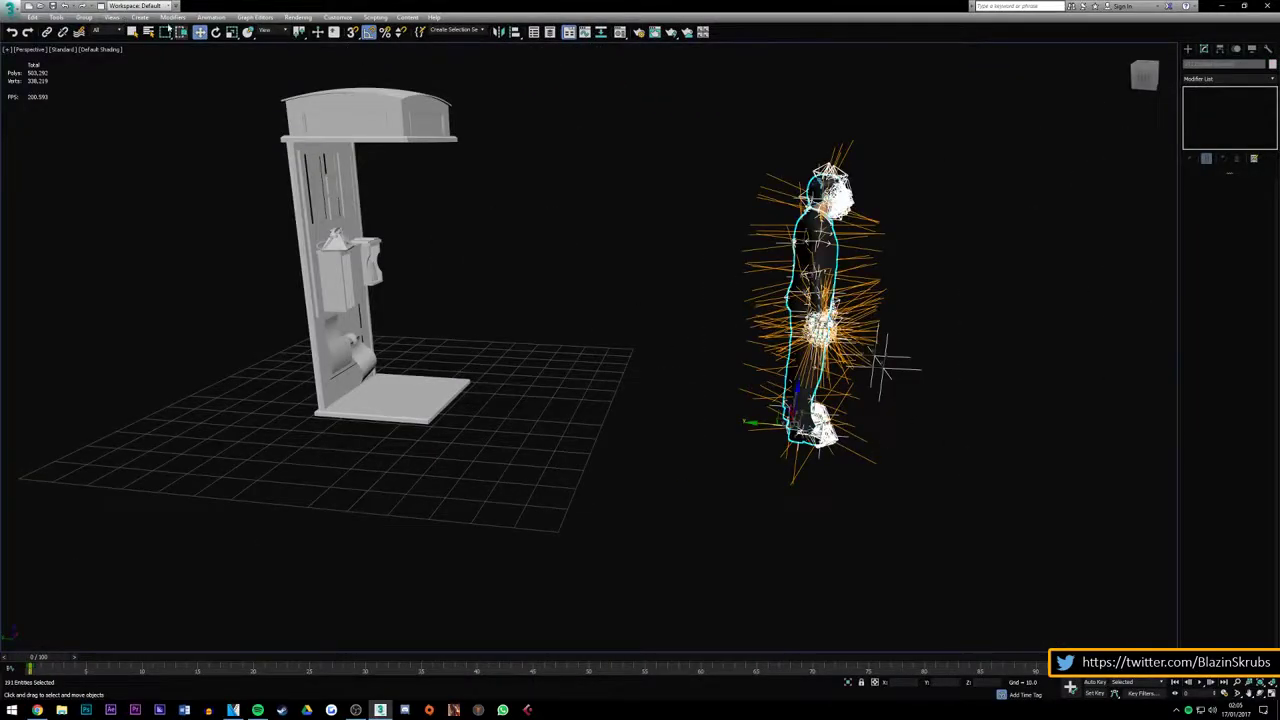
{"action": "left_click", "coordinate": [100, 31]}
{"action": "left_click", "coordinate": [100, 111]}
{"action": "key", "text": "Return"}
{"action": "key", "text": "e"}
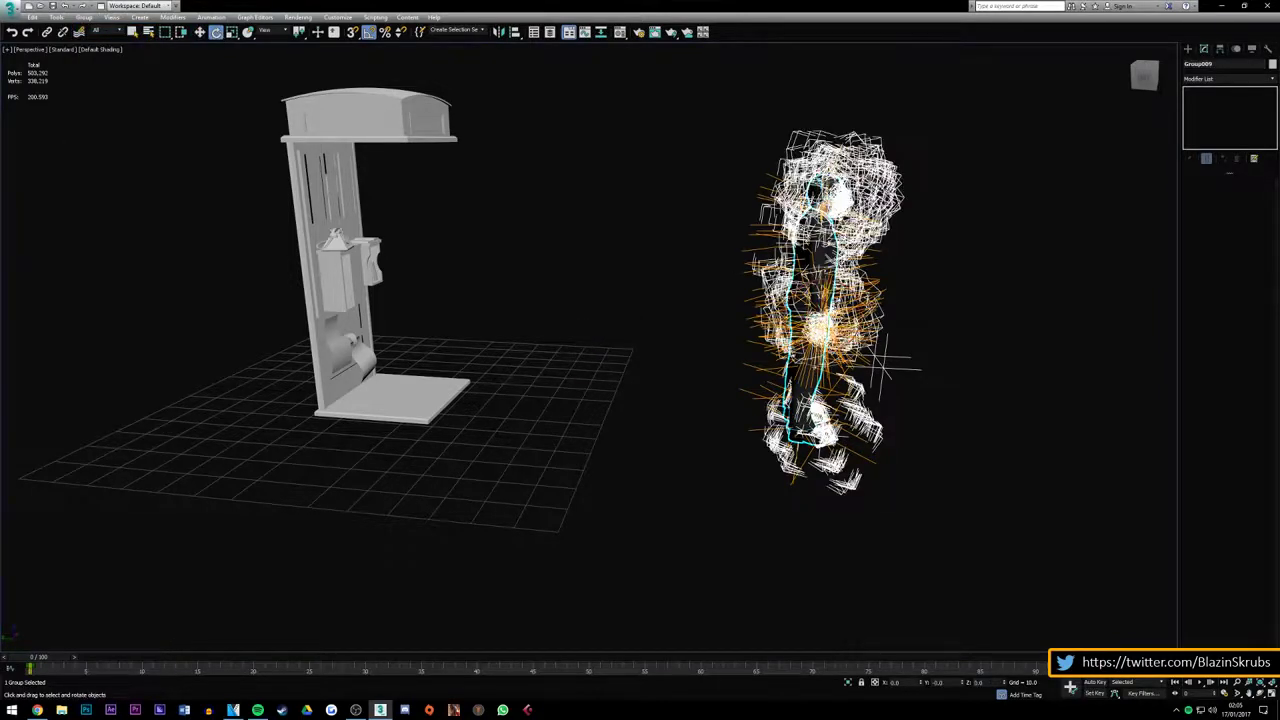
{"action": "scroll", "coordinate": [815, 300], "scroll_direction": "up", "scroll_amount": 3}
{"action": "mouse_move", "coordinate": [815, 343]}
{"action": "left_mouse_down"}
{"action": "mouse_move", "coordinate": [750, 343]}
{"action": "mouse_move", "coordinate": [745, 300]}
{"action": "left_mouse_up"}
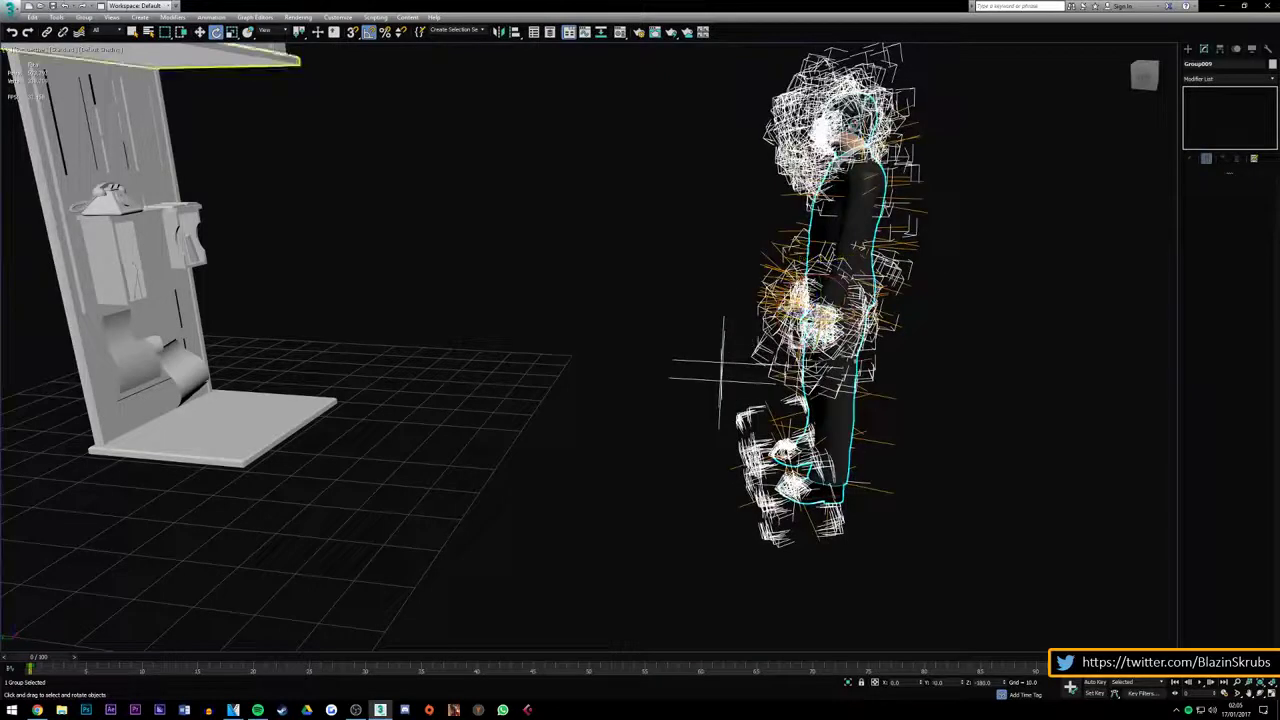
{"action": "key", "text": "w"}
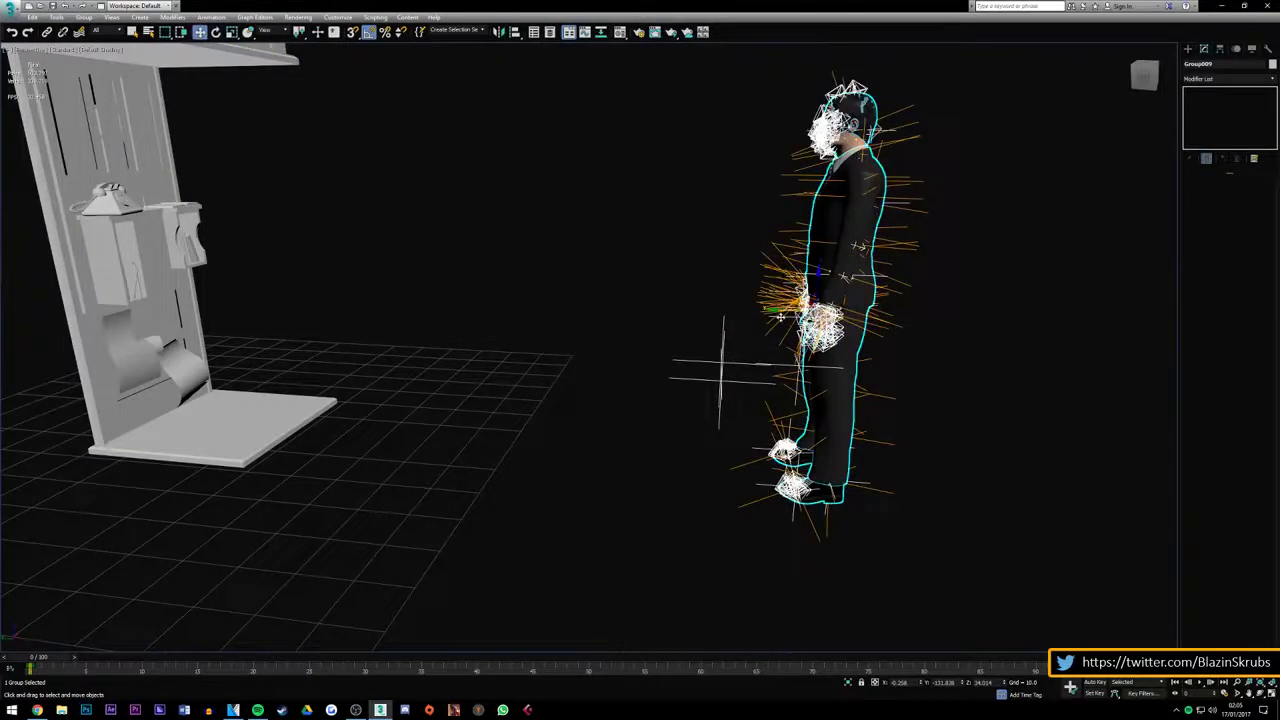
{"action": "left_click_drag", "start_coordinate": [780, 312], "coordinate": [214, 286]}
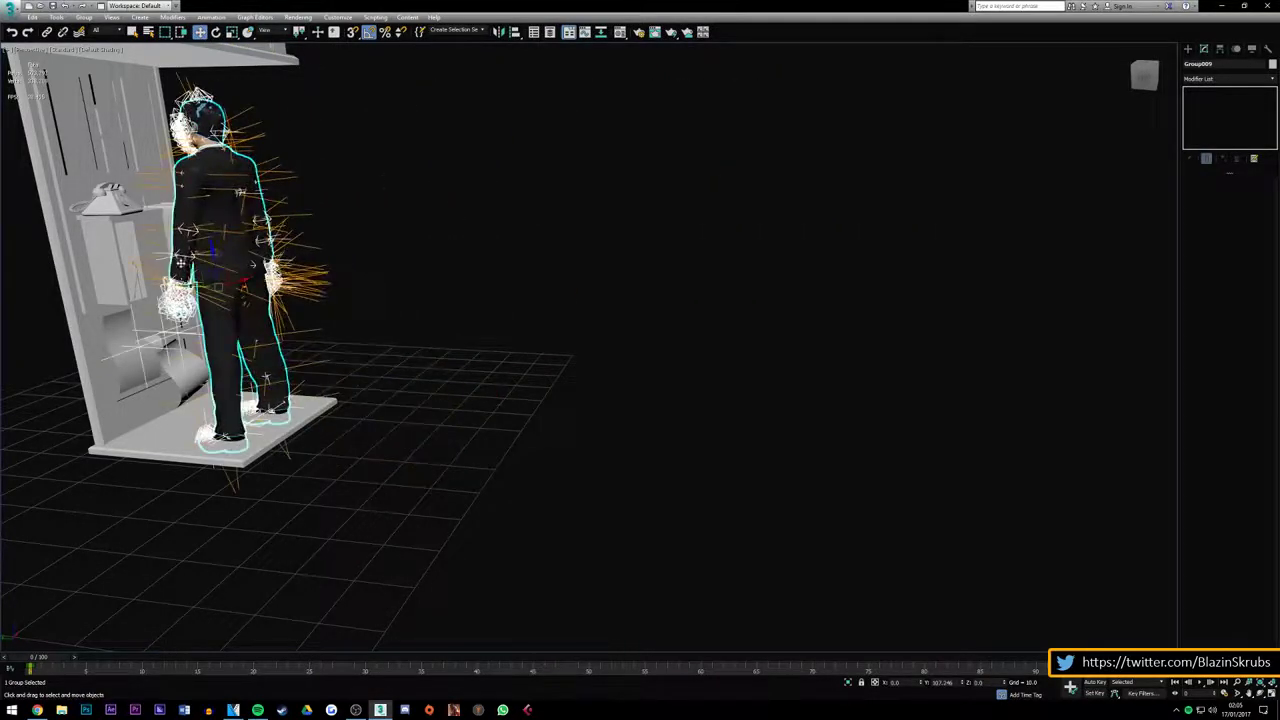
{"action": "scroll", "coordinate": [815, 370], "scroll_direction": "down", "scroll_amount": 5}
{"action": "scroll", "coordinate": [565, 355], "scroll_direction": "up", "scroll_amount": 5}
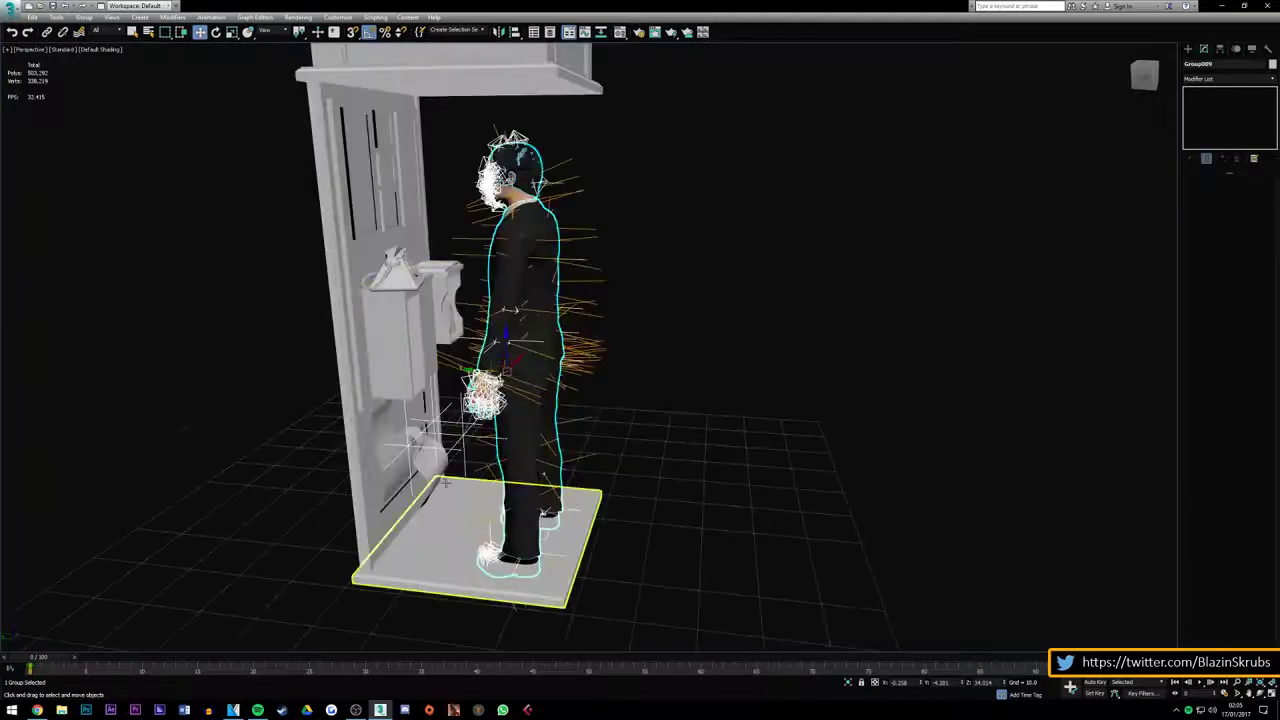
{"action": "scroll", "coordinate": [560, 364], "scroll_direction": "up", "scroll_amount": 3}
Raise the character group slightly so its shoes rest on the booth floor
{"action": "left_click_drag", "start_coordinate": [552, 264], "coordinate": [576, 236]}
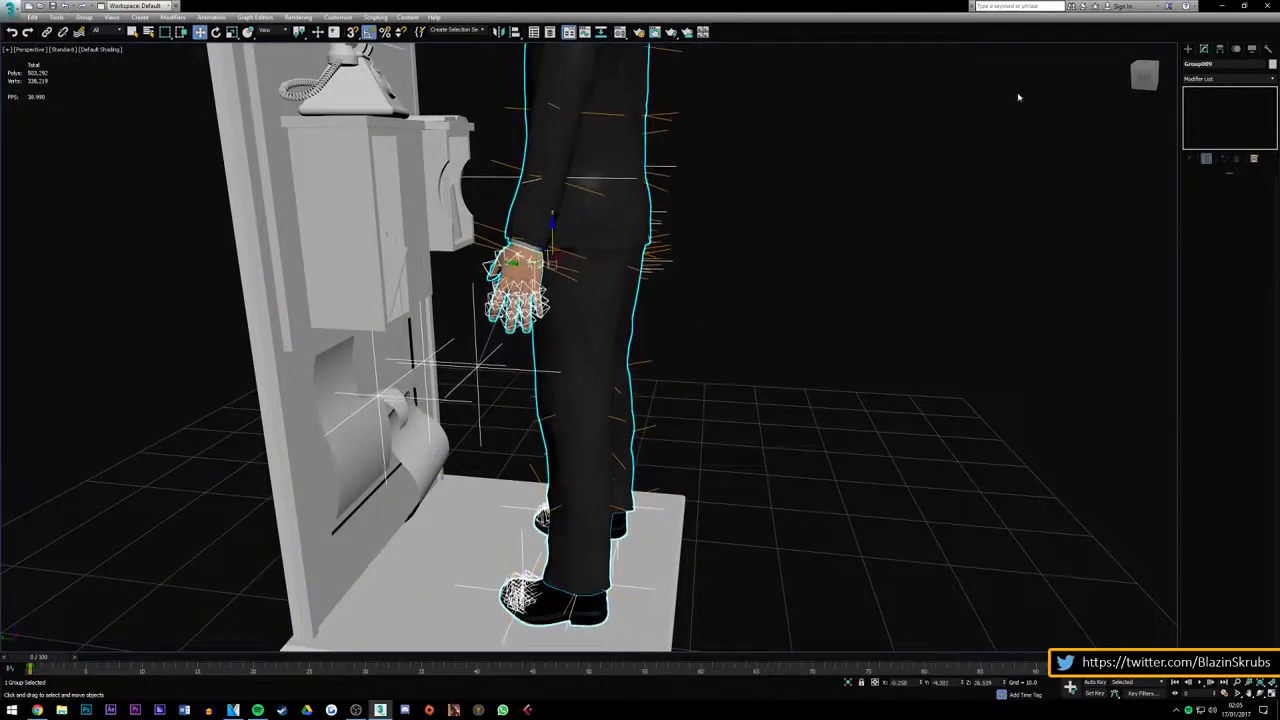
{"action": "left_click_drag", "start_coordinate": [1153, 78], "coordinate": [644, 600]}
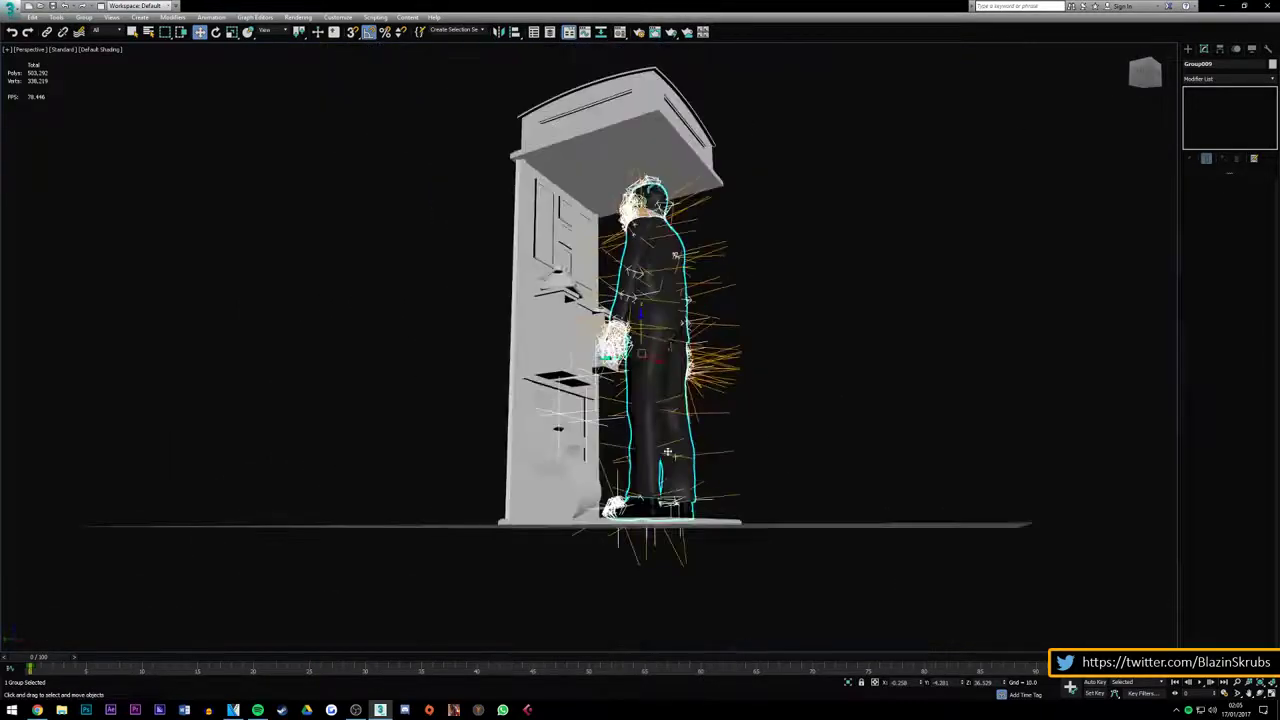
{"action": "scroll", "coordinate": [644, 600], "scroll_direction": "up", "scroll_amount": 2}
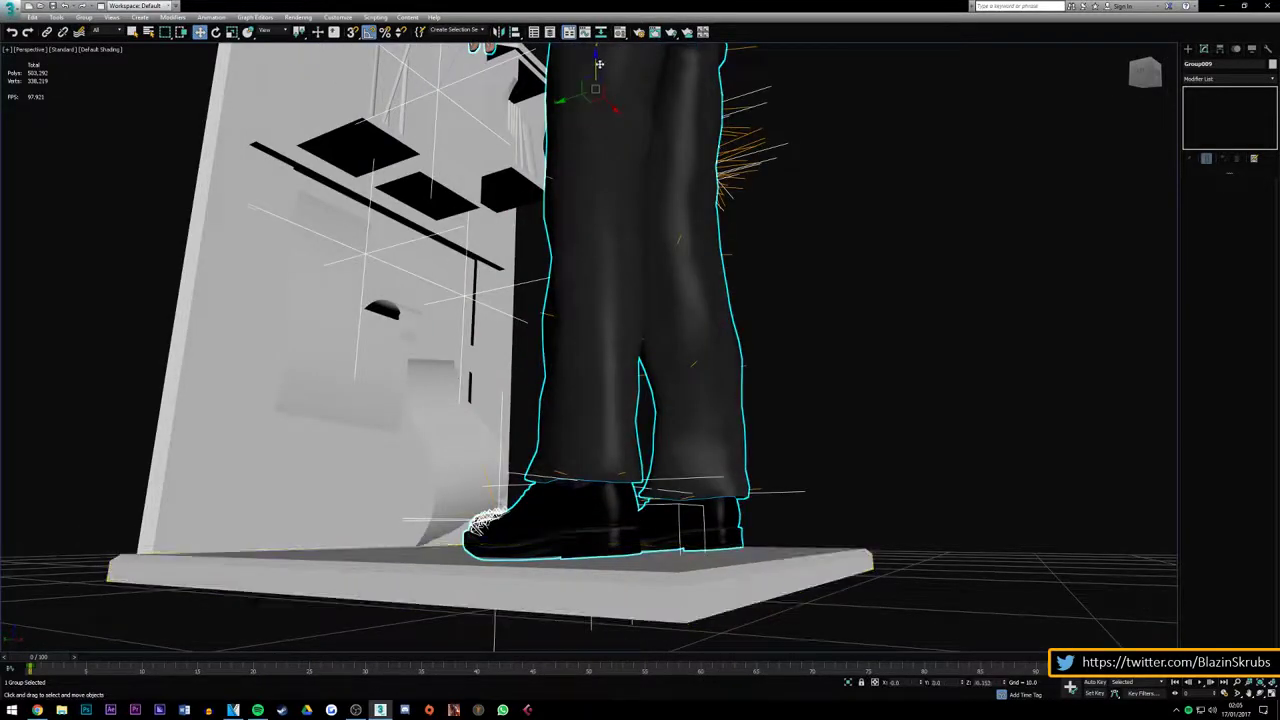
{"action": "left_click_drag", "start_coordinate": [1146, 76], "coordinate": [718, 484]}
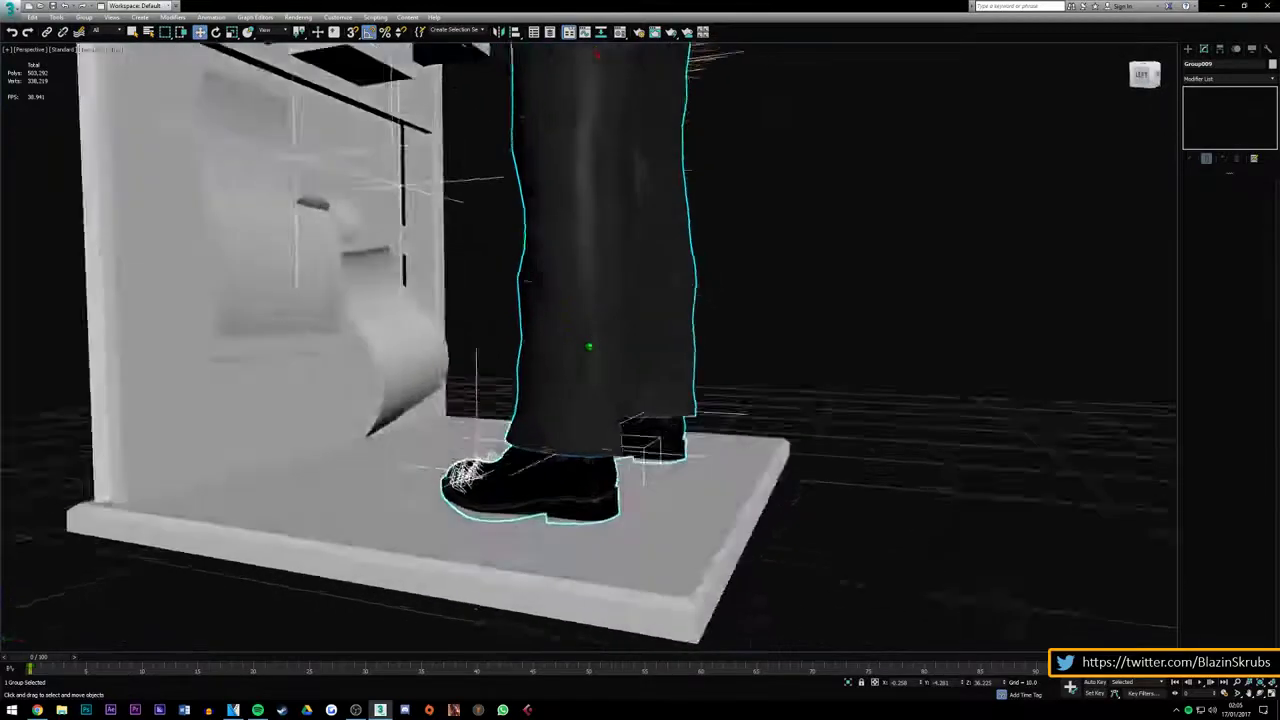
{"action": "left_click", "coordinate": [1146, 77]}
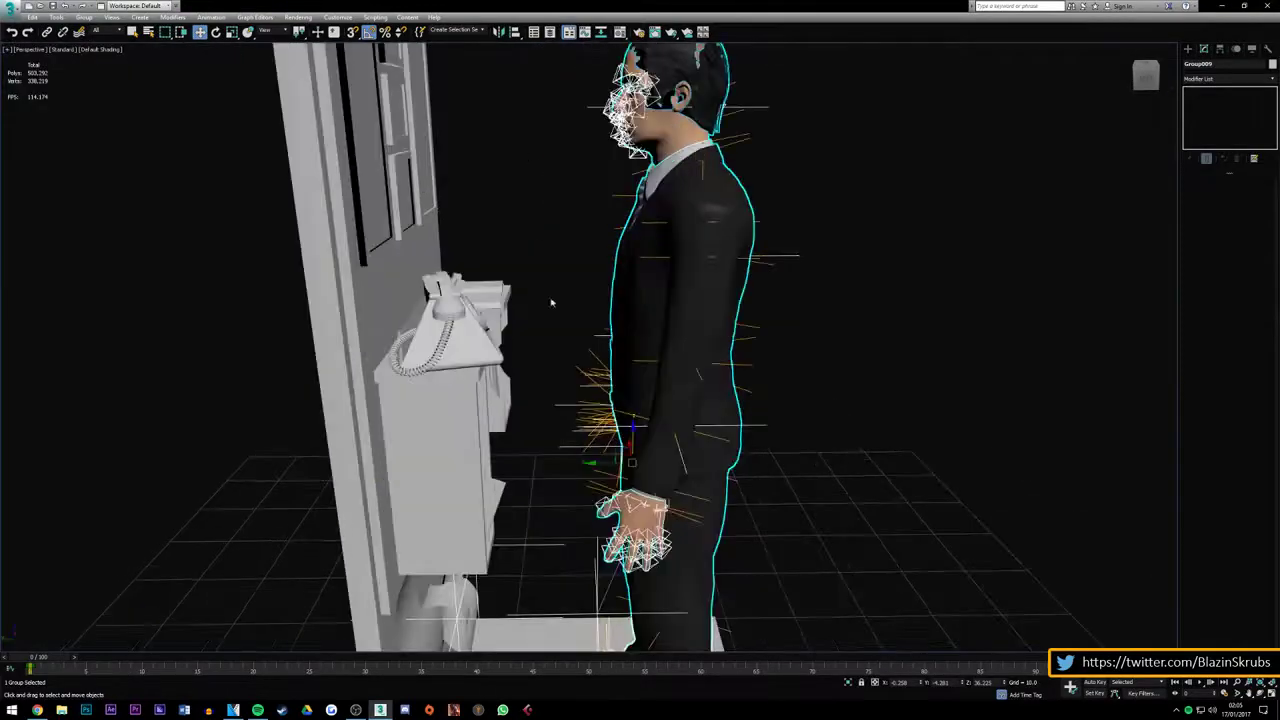
{"action": "left_click_drag", "start_coordinate": [1157, 88], "coordinate": [1140, 110]}
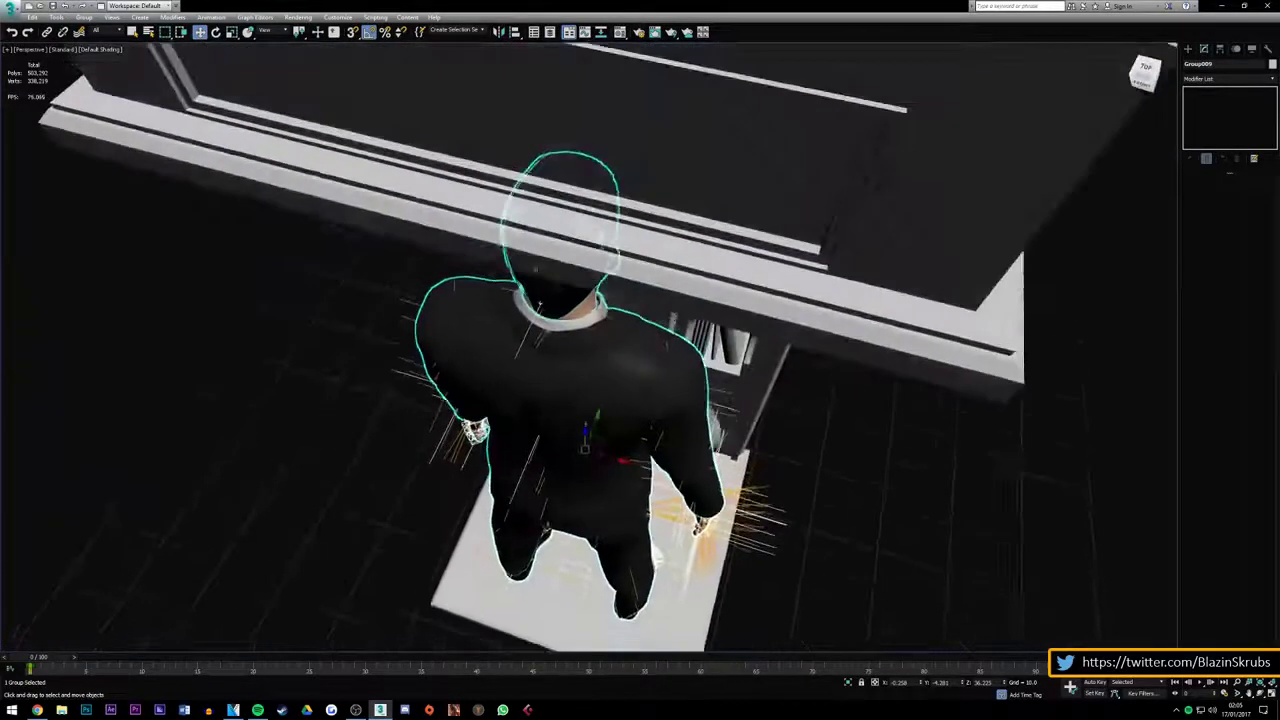
{"action": "left_click", "coordinate": [1143, 82]}
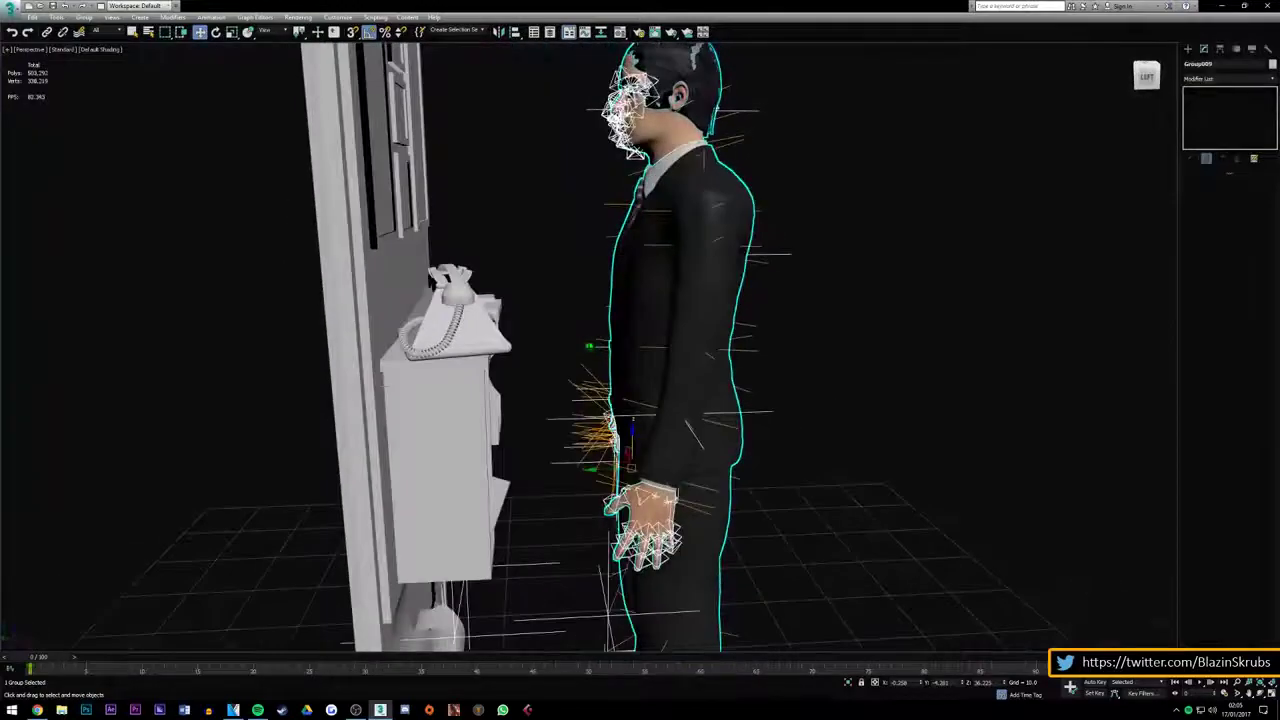
Orbit around to inspect the pose and frame the selected character group
{"action": "left_click_drag", "start_coordinate": [1148, 78], "coordinate": [1145, 72]}
{"action": "scroll", "coordinate": [640, 360], "scroll_direction": "down", "scroll_amount": 5}
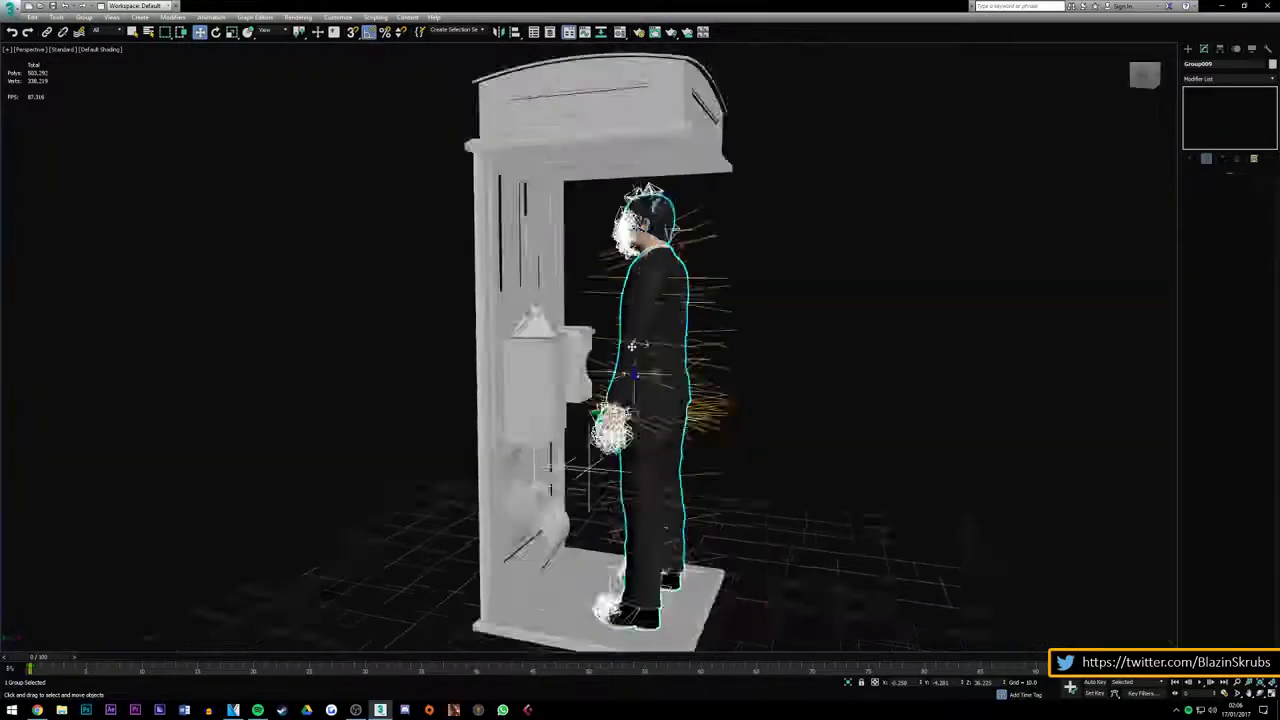
{"action": "scroll", "coordinate": [640, 410], "scroll_direction": "up", "scroll_amount": 3}
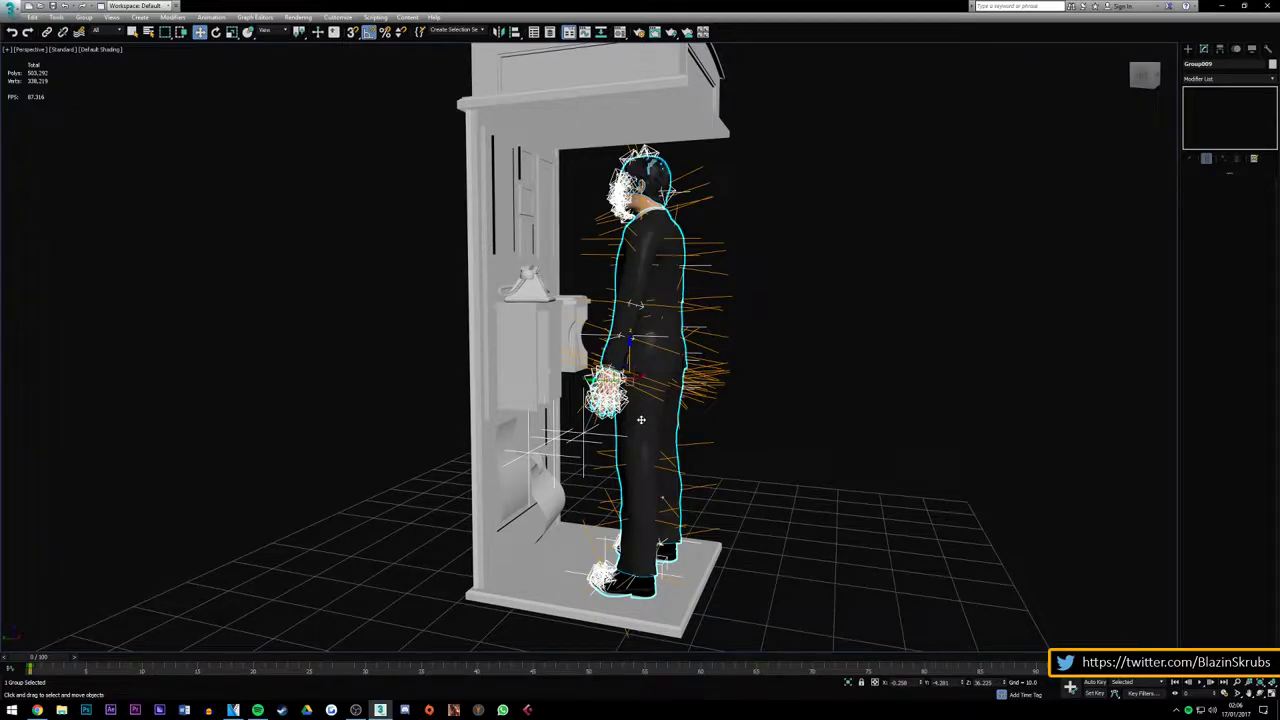
{"action": "scroll", "coordinate": [641, 420], "scroll_direction": "up", "scroll_amount": 3}
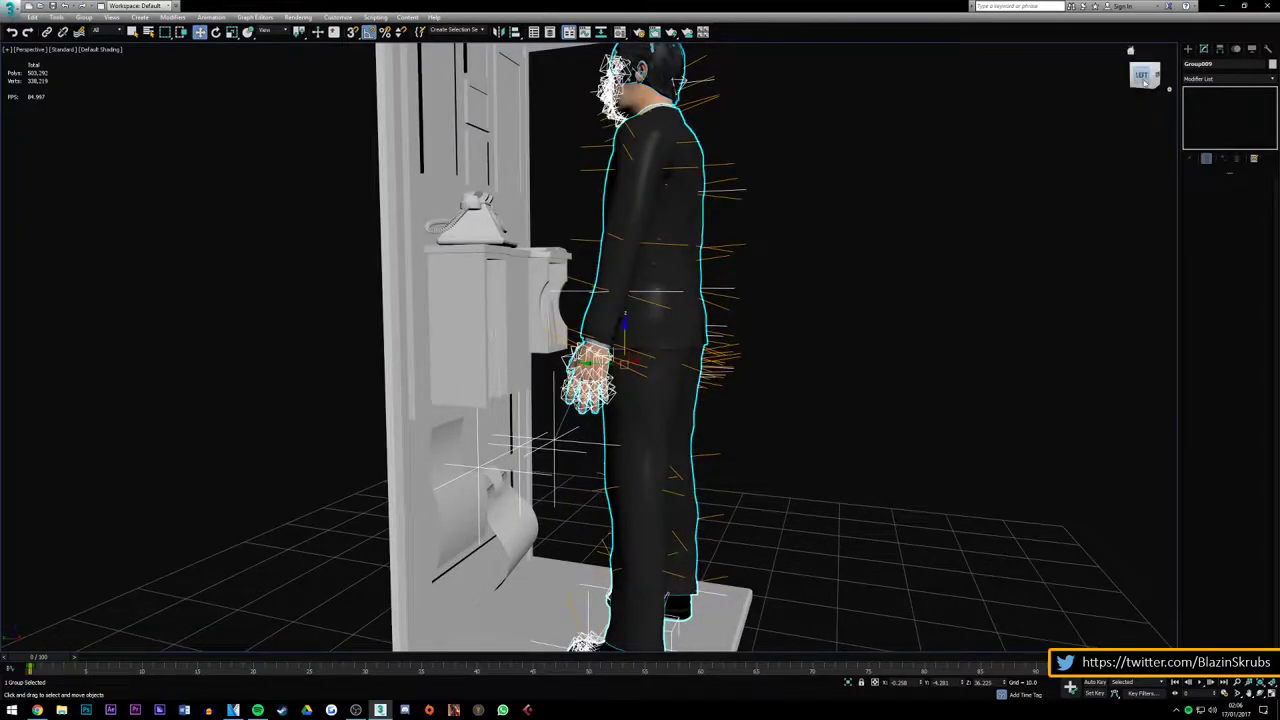
{"action": "left_click_drag", "start_coordinate": [1145, 74], "coordinate": [1147, 75]}
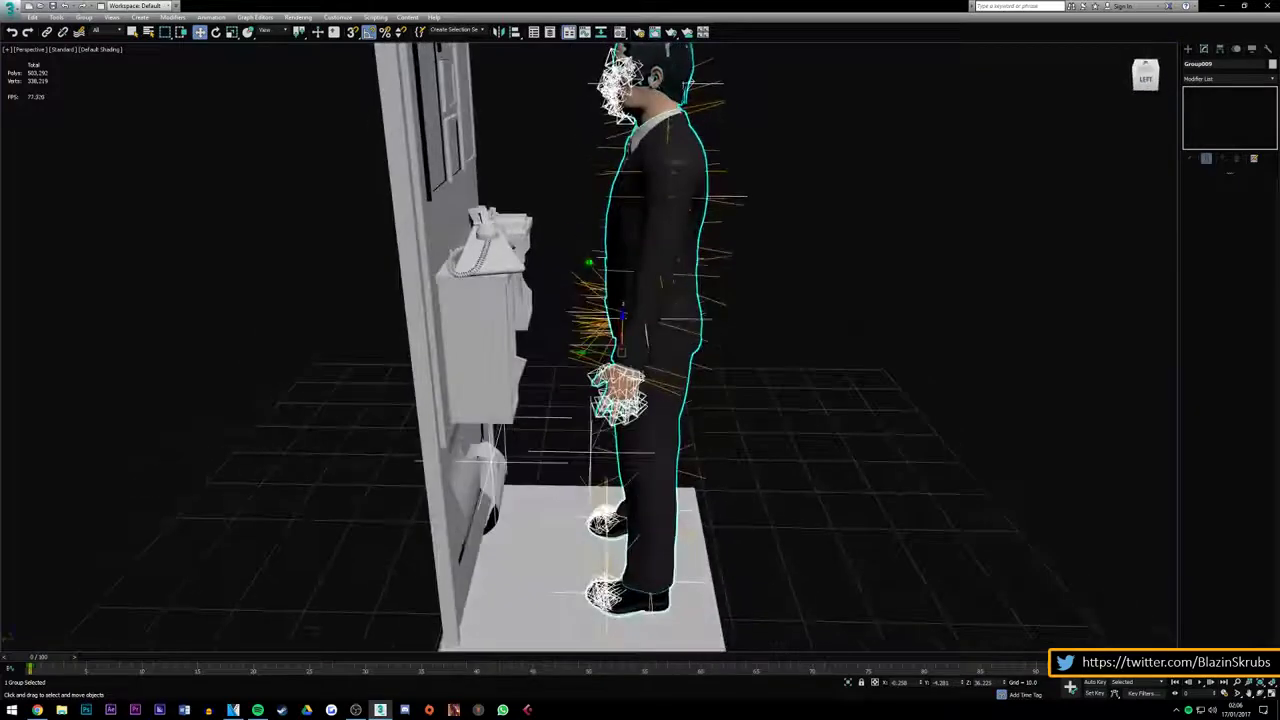
{"action": "middle_click_drag", "start_coordinate": [600, 320], "coordinate": [659, 313], "text": "alt"}
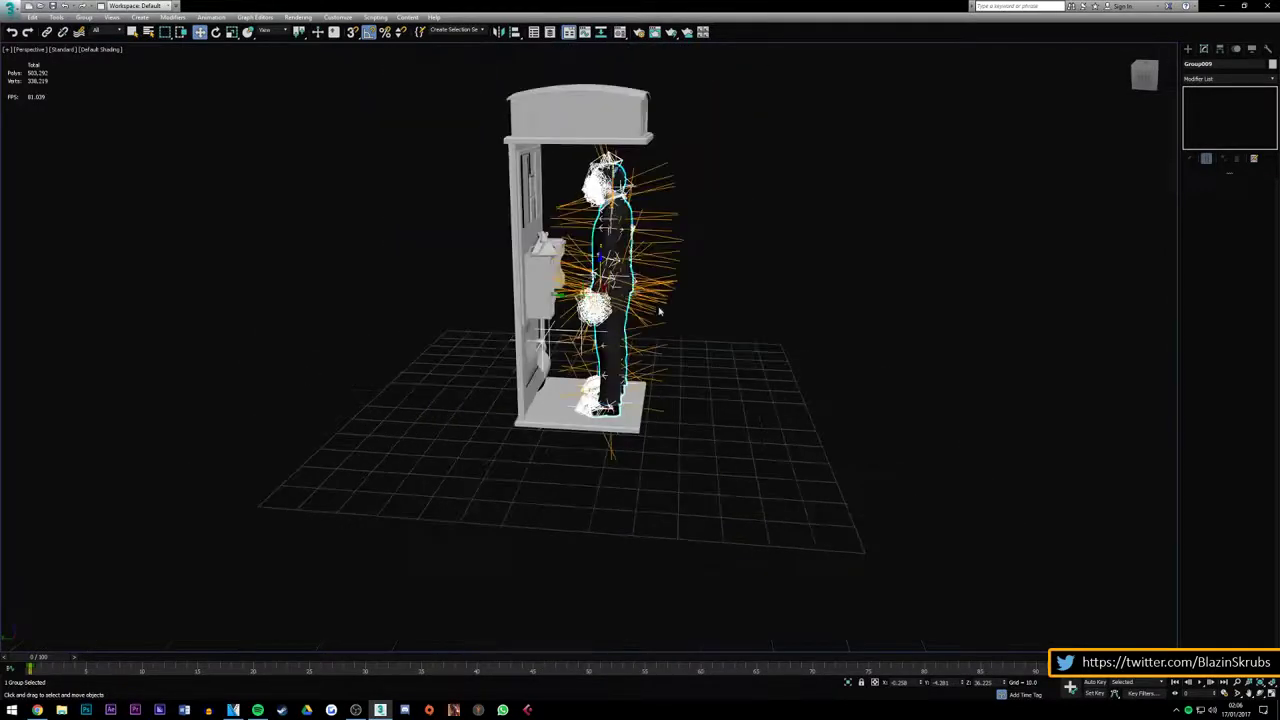
{"action": "key", "text": "z"}
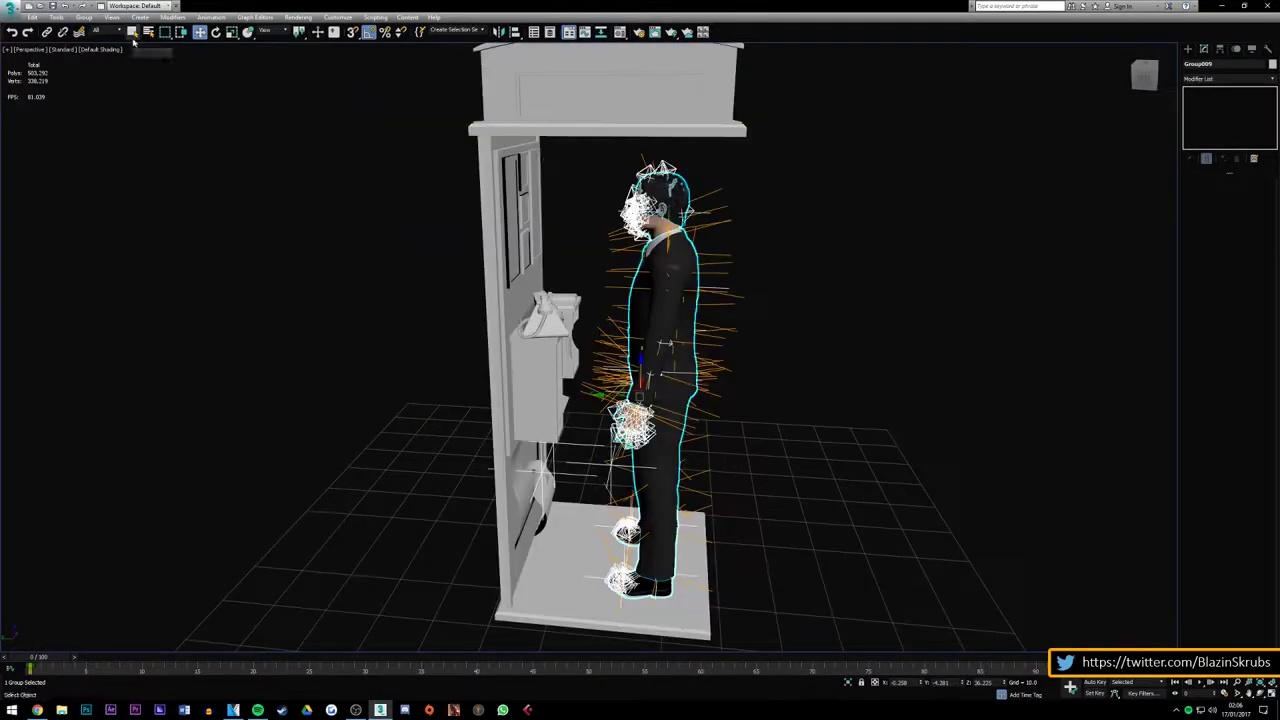
Select the wall telephone's body, coiled cord, handset, dial parts and base
{"action": "left_click", "coordinate": [548, 330]}
{"action": "key", "text": "z"}
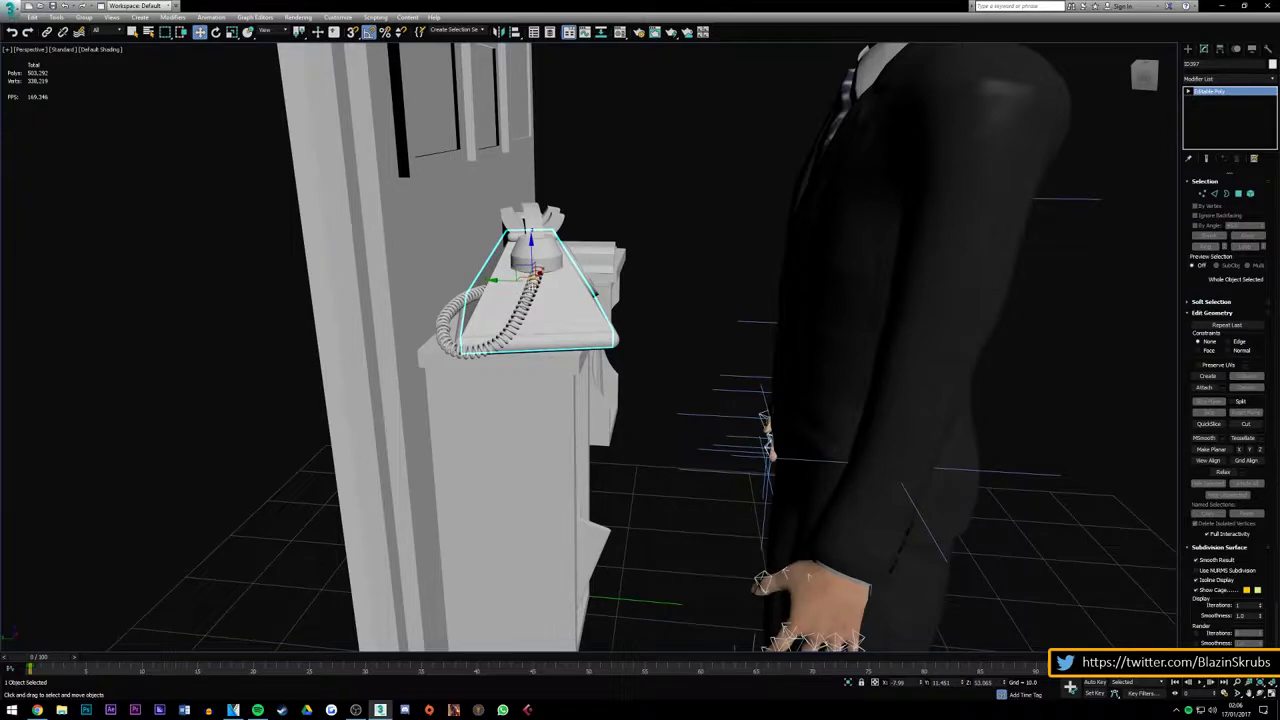
{"action": "left_click", "coordinate": [505, 300], "text": "ctrl"}
{"action": "key", "text": "z"}
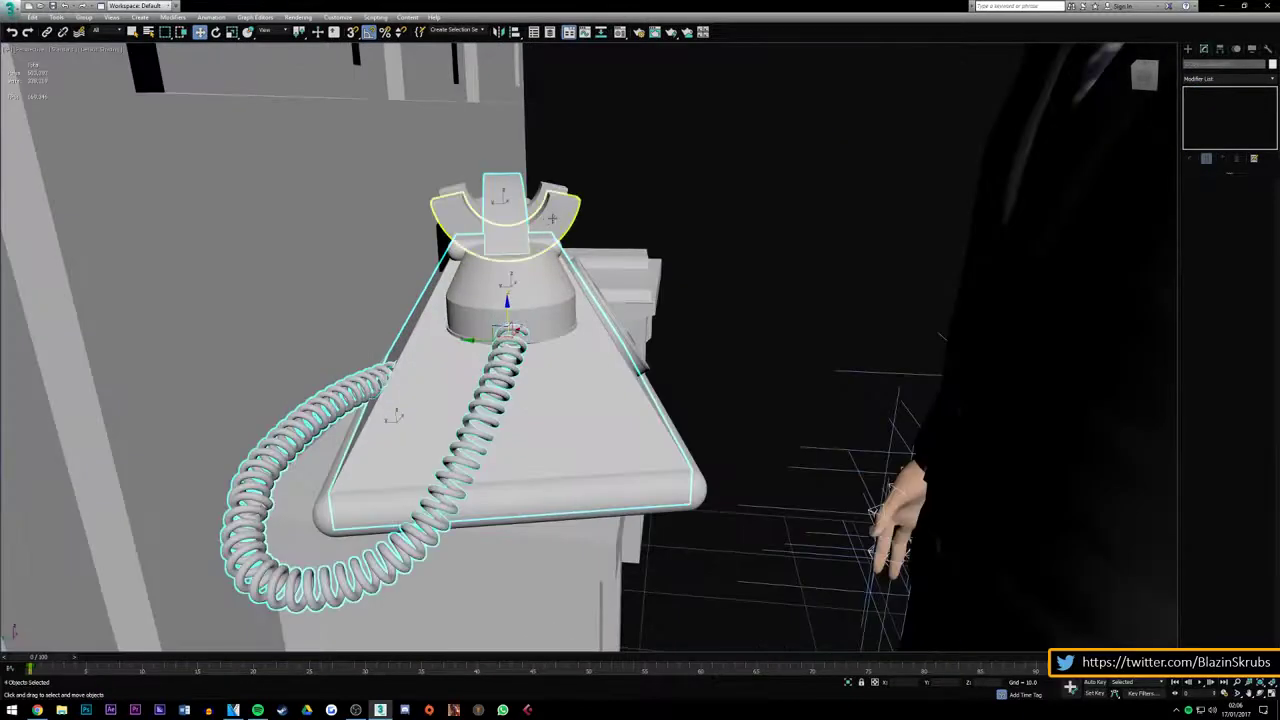
{"action": "left_click", "coordinate": [551, 218], "text": "ctrl"}
{"action": "mouse_move", "coordinate": [1134, 78]}
{"action": "left_mouse_down"}
{"action": "mouse_move", "coordinate": [1093, 47]}
{"action": "mouse_move", "coordinate": [552, 113]}
{"action": "left_mouse_up"}
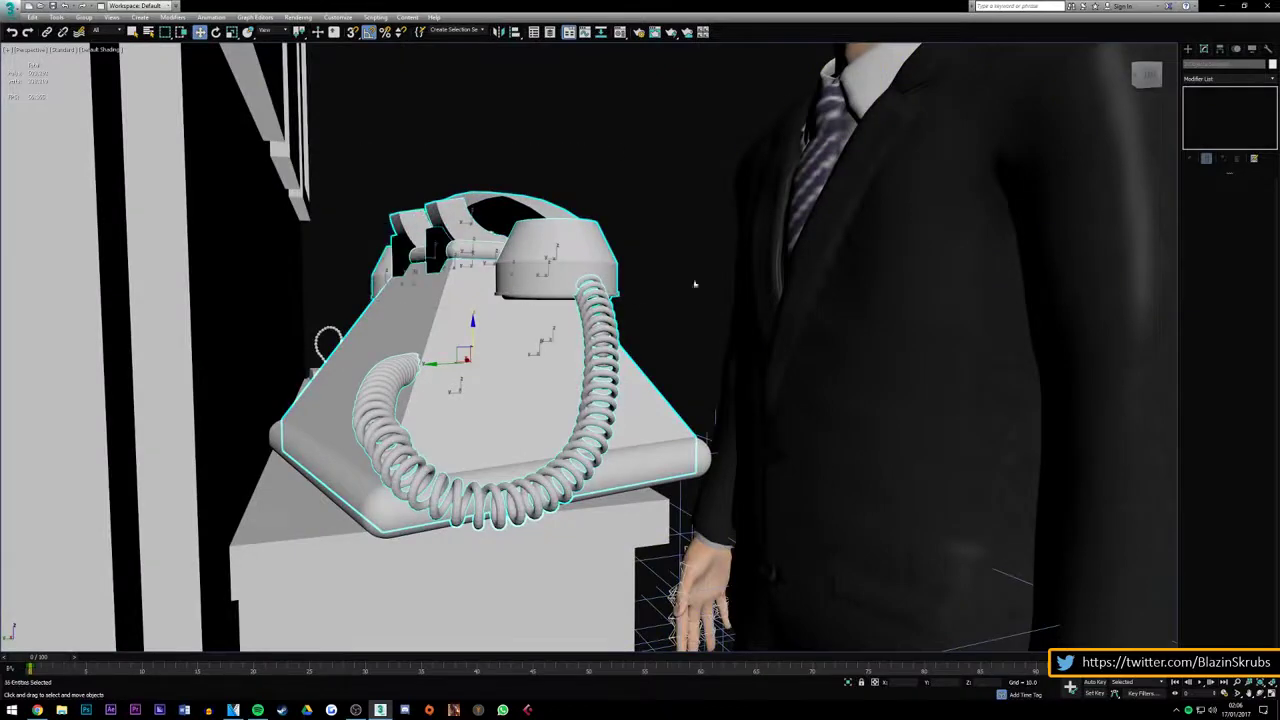
{"action": "left_click", "coordinate": [760, 300], "text": "ctrl"}
{"action": "middle_click_drag", "start_coordinate": [760, 300], "coordinate": [600, 300], "text": "alt"}
{"action": "middle_click_drag", "start_coordinate": [487, 332], "coordinate": [640, 350], "text": "alt"}
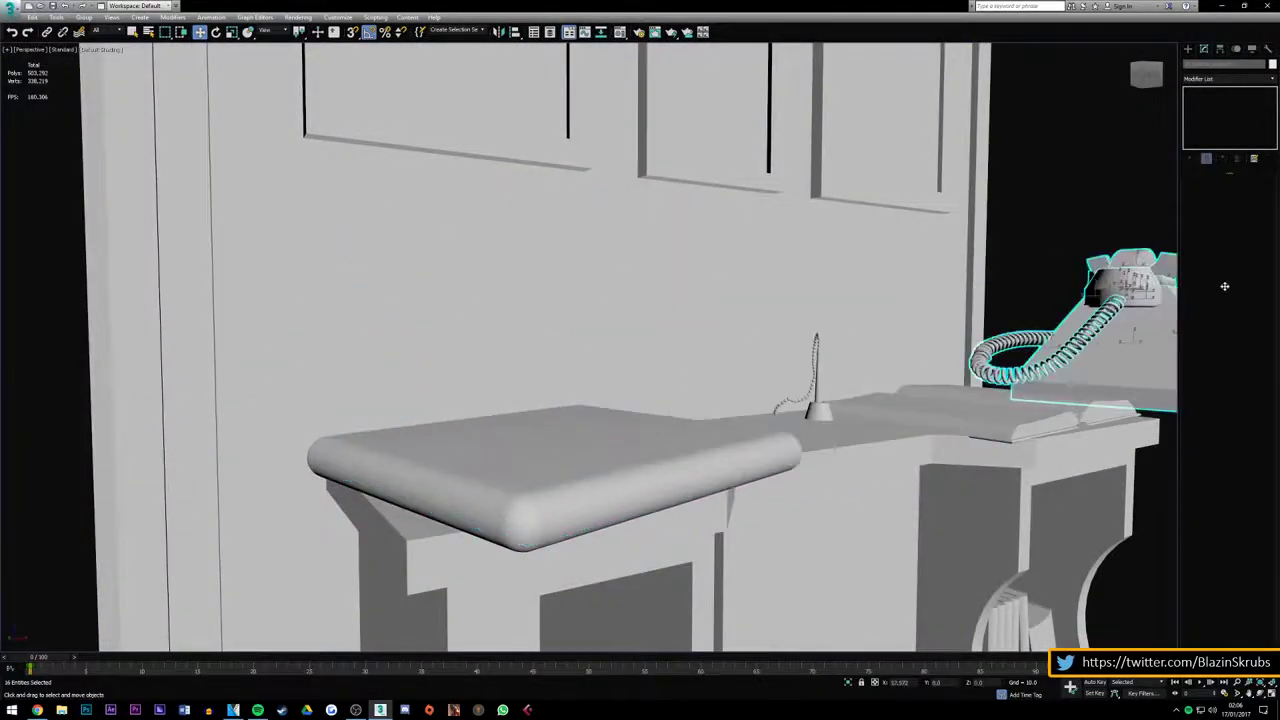
{"action": "left_click", "coordinate": [568, 513], "text": "ctrl"}
{"action": "scroll", "coordinate": [642, 401], "scroll_direction": "down", "scroll_amount": 5}
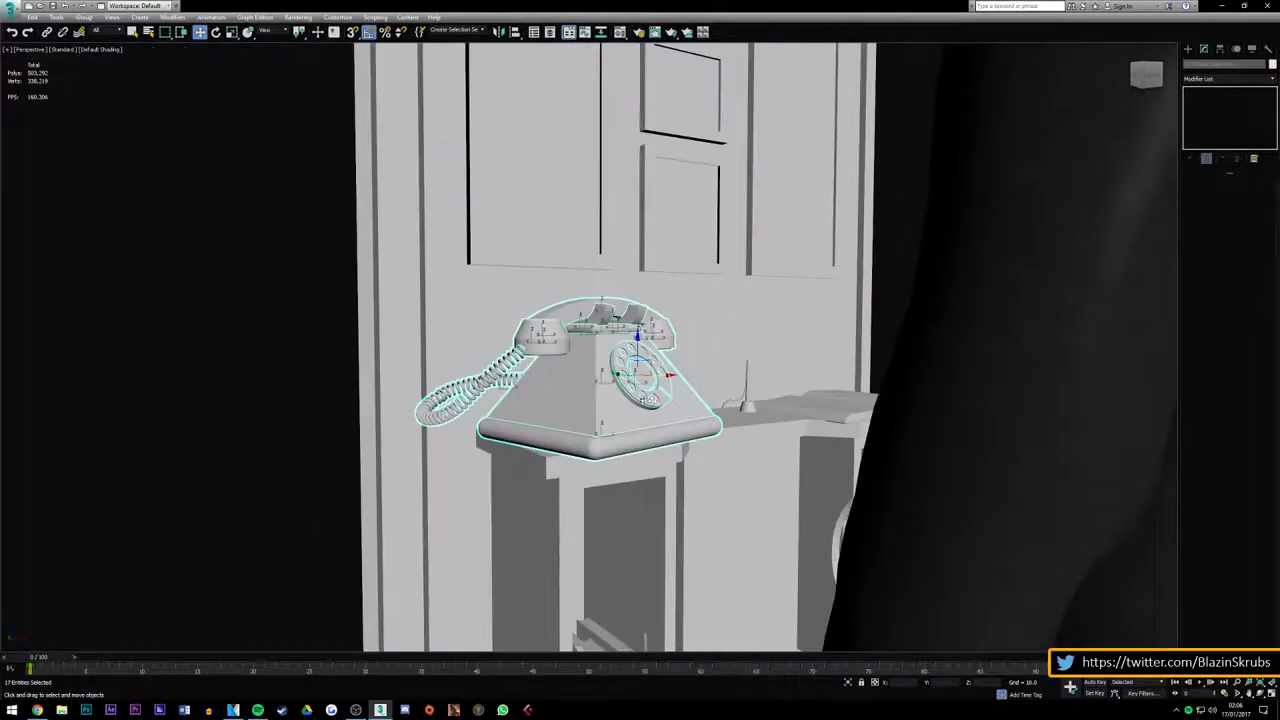
Group the selected telephone parts as Group010
{"action": "left_click", "coordinate": [84, 17]}
{"action": "left_click", "coordinate": [100, 26]}
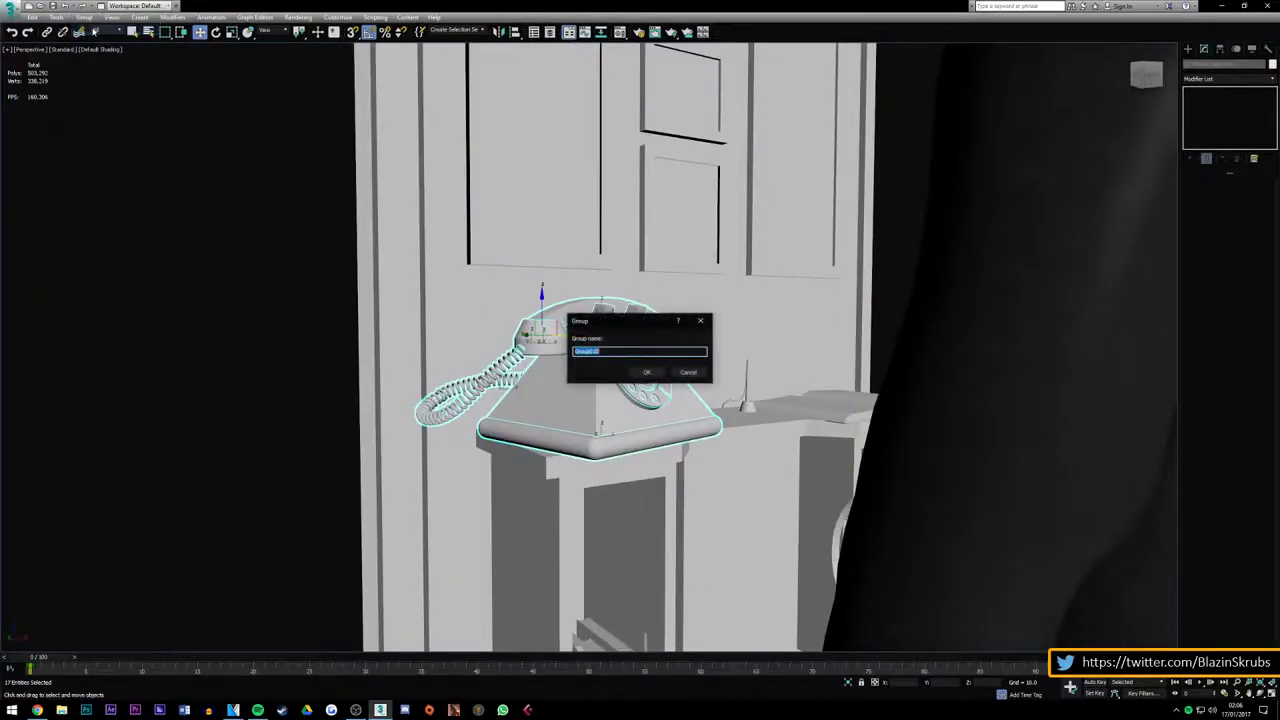
{"action": "key", "text": "Return"}
{"action": "scroll", "coordinate": [690, 300], "scroll_direction": "down", "scroll_amount": 10}
{"action": "middle_click_drag", "start_coordinate": [690, 300], "coordinate": [703, 272], "text": "alt"}
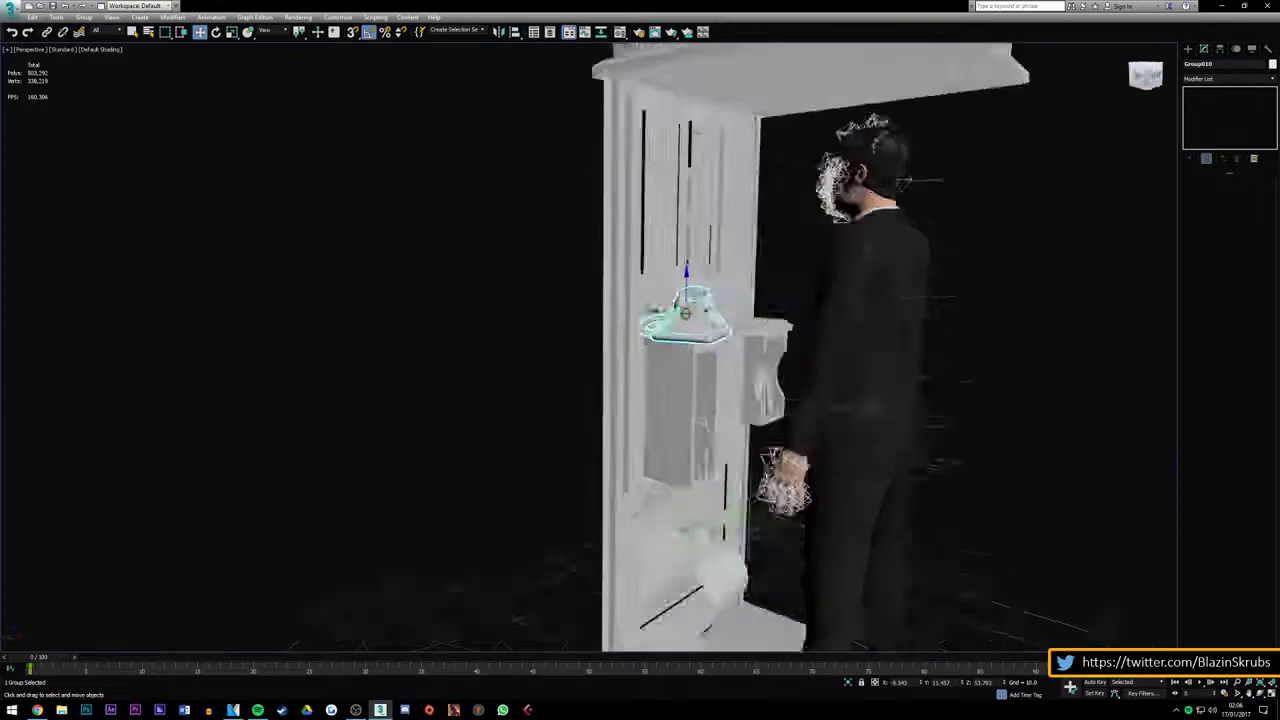
{"action": "scroll", "coordinate": [703, 272], "scroll_direction": "down", "scroll_amount": 4}
Select all, drop the booth from the selection, then pick only the telephone Group010
{"action": "key", "text": "ctrl+a"}
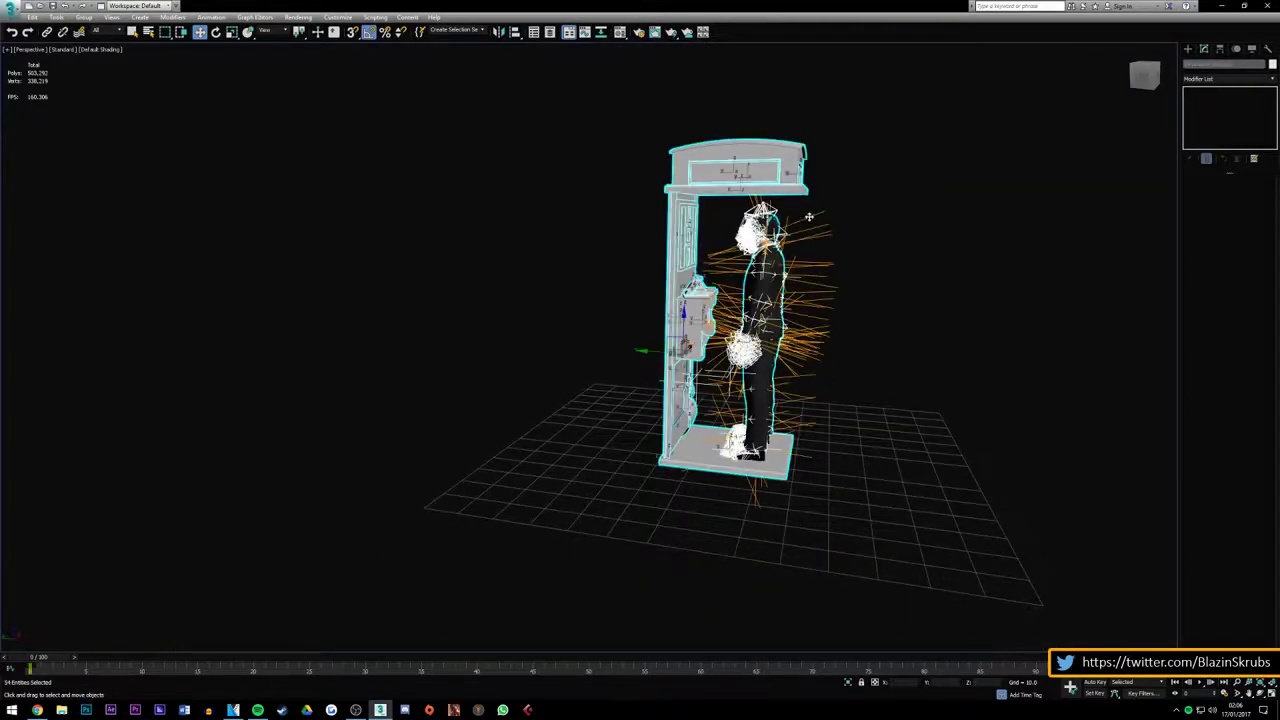
{"action": "scroll", "coordinate": [861, 242], "scroll_direction": "up", "scroll_amount": 5}
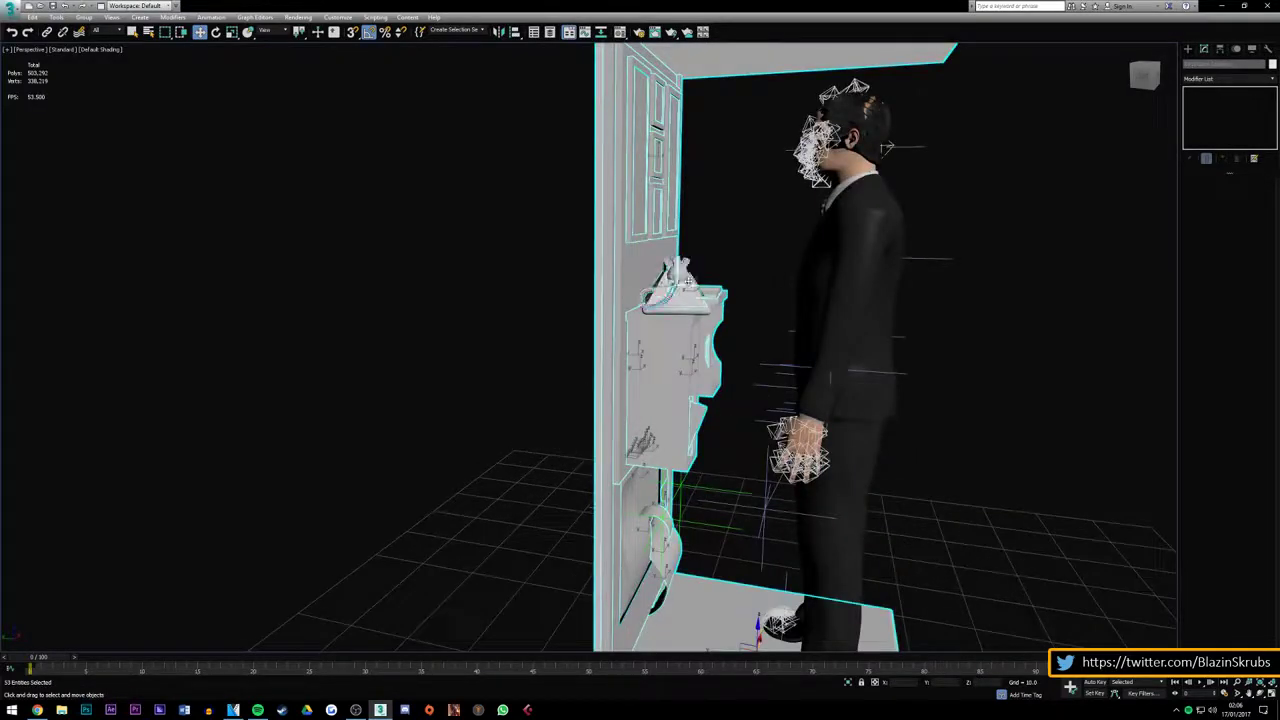
{"action": "scroll", "coordinate": [670, 290], "scroll_direction": "down", "scroll_amount": 3}
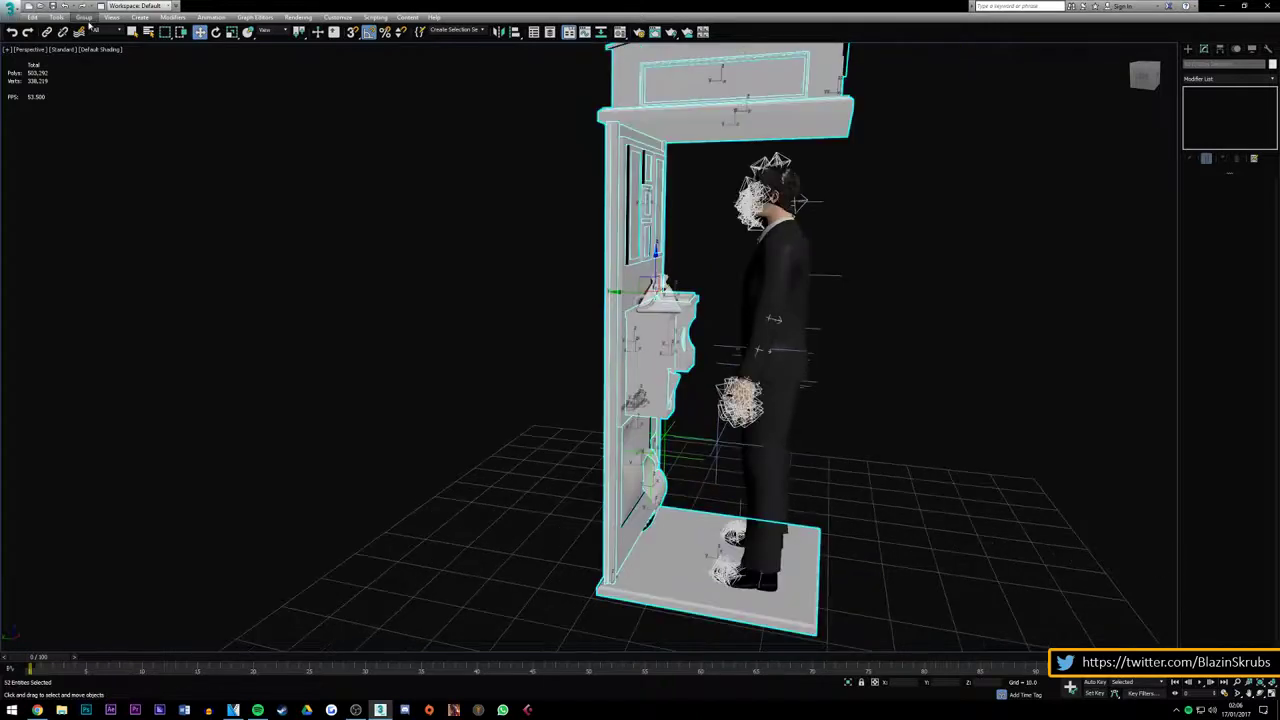
{"action": "right_click", "coordinate": [614, 137]}
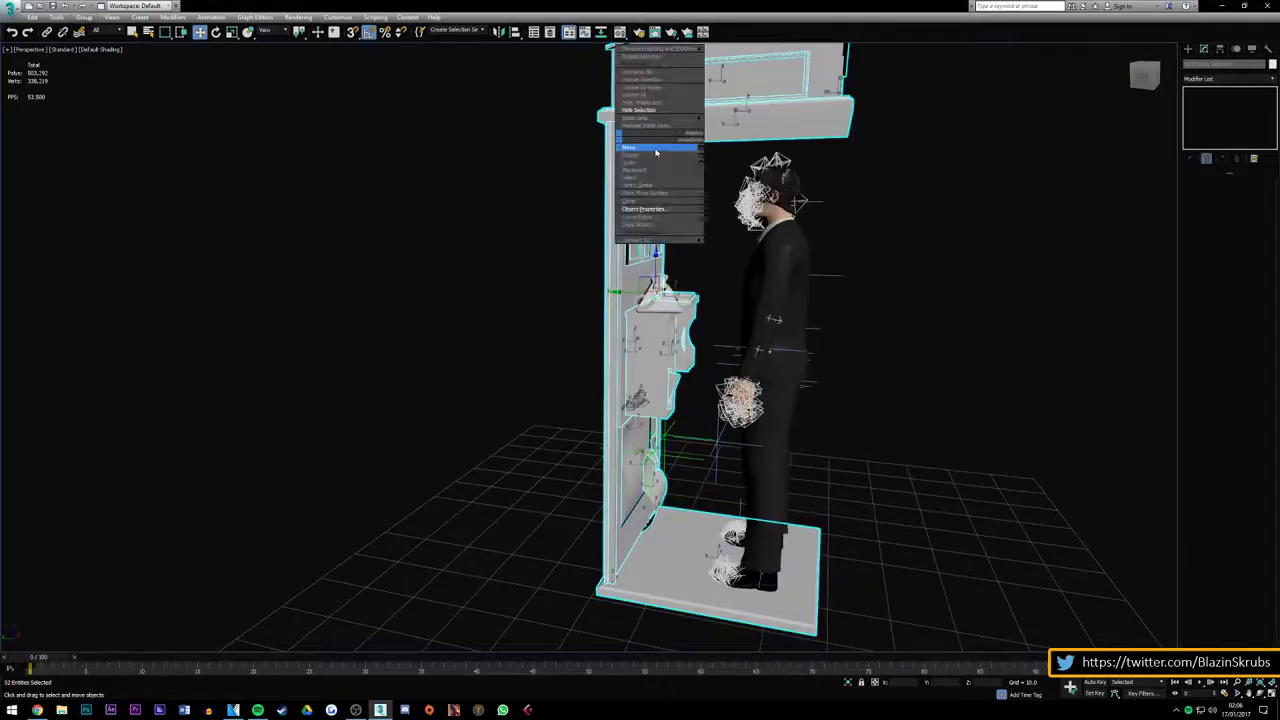
{"action": "left_click", "coordinate": [648, 82]}
{"action": "scroll", "coordinate": [695, 263], "scroll_direction": "up", "scroll_amount": 4}
{"action": "left_click", "coordinate": [620, 330]}
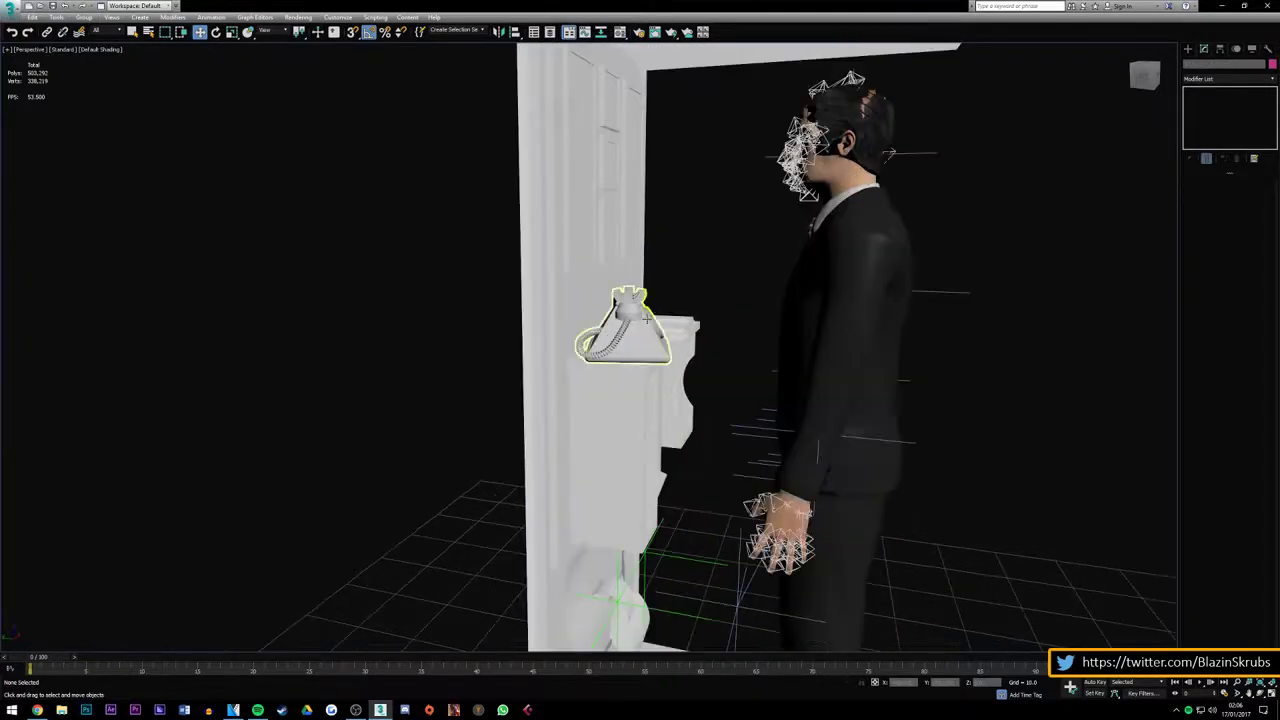
{"action": "left_click", "coordinate": [84, 17]}
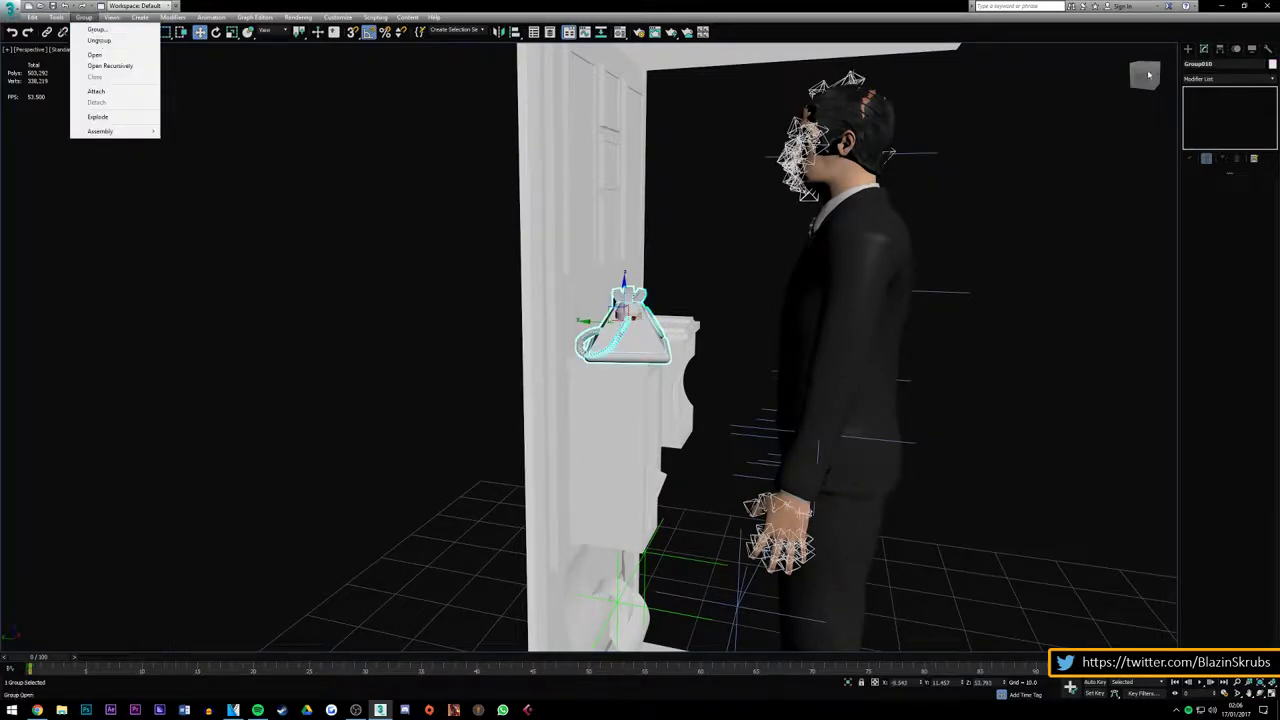
Frame the telephone and ungroup Group010 into its separate parts
{"action": "key", "text": "Escape"}
{"action": "key", "text": "z"}
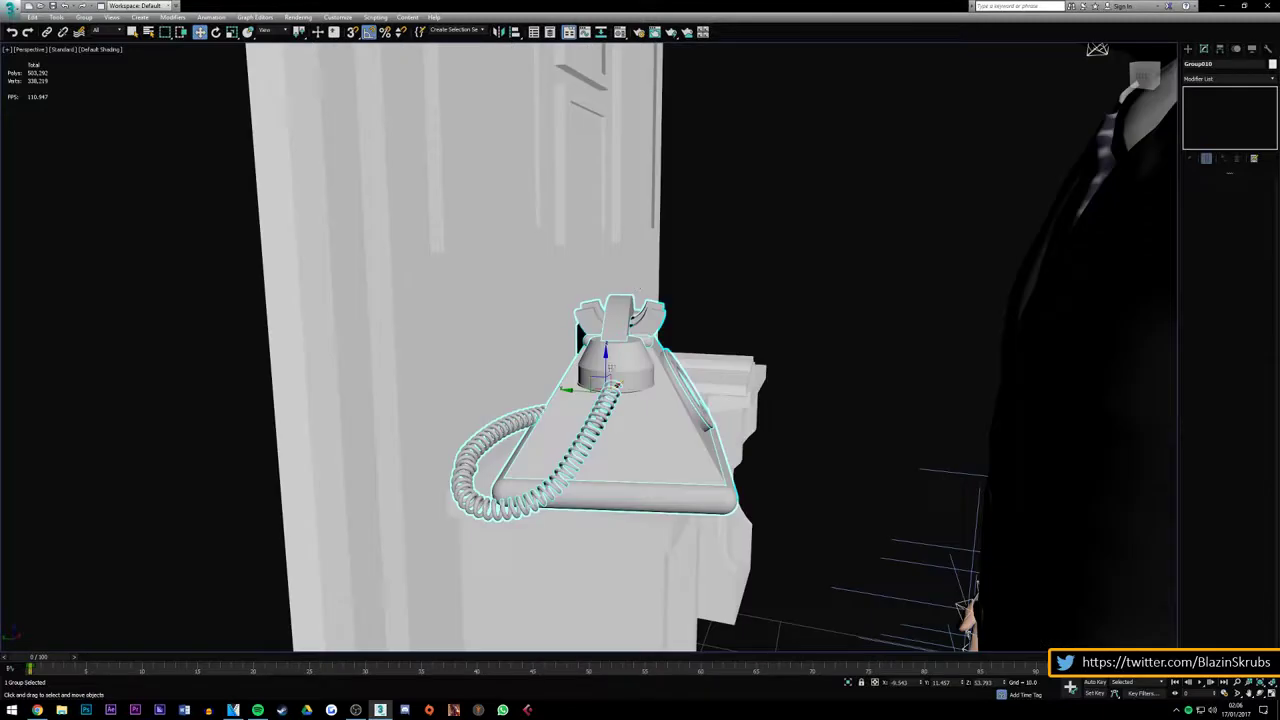
{"action": "middle_click_drag", "start_coordinate": [830, 280], "coordinate": [627, 340], "text": "alt"}
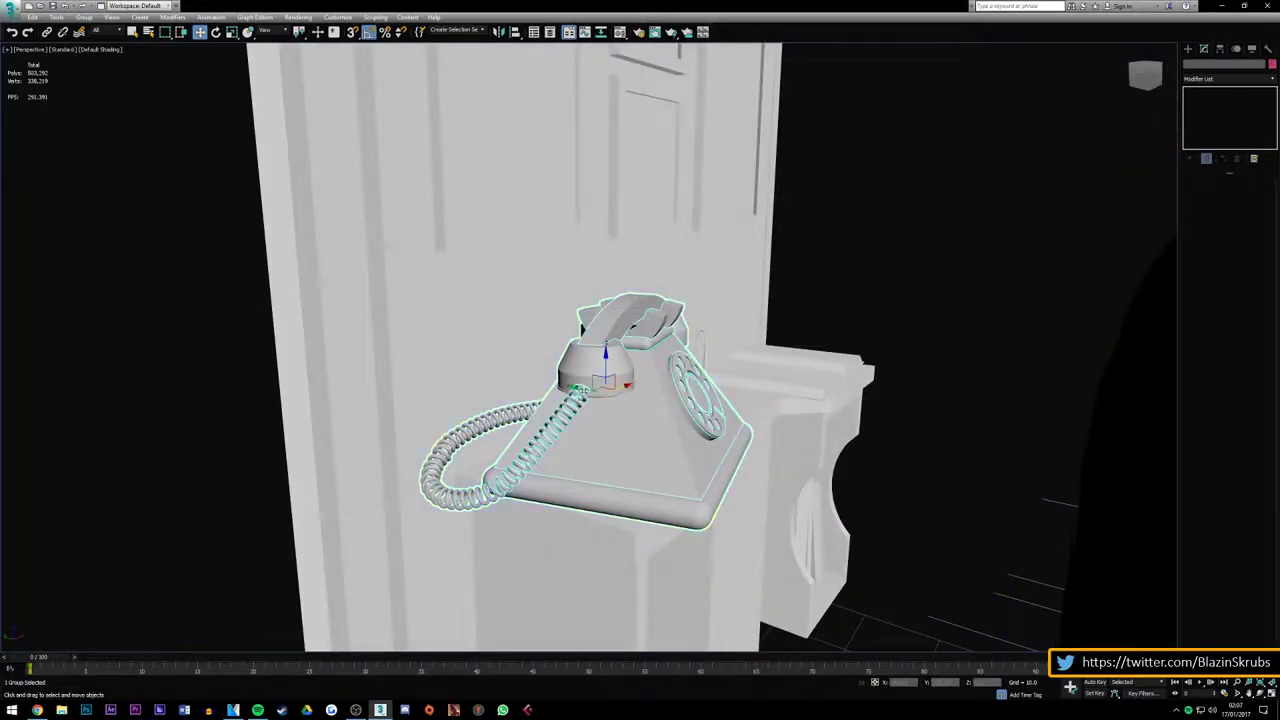
{"action": "left_click", "coordinate": [84, 17]}
{"action": "left_click", "coordinate": [90, 40]}
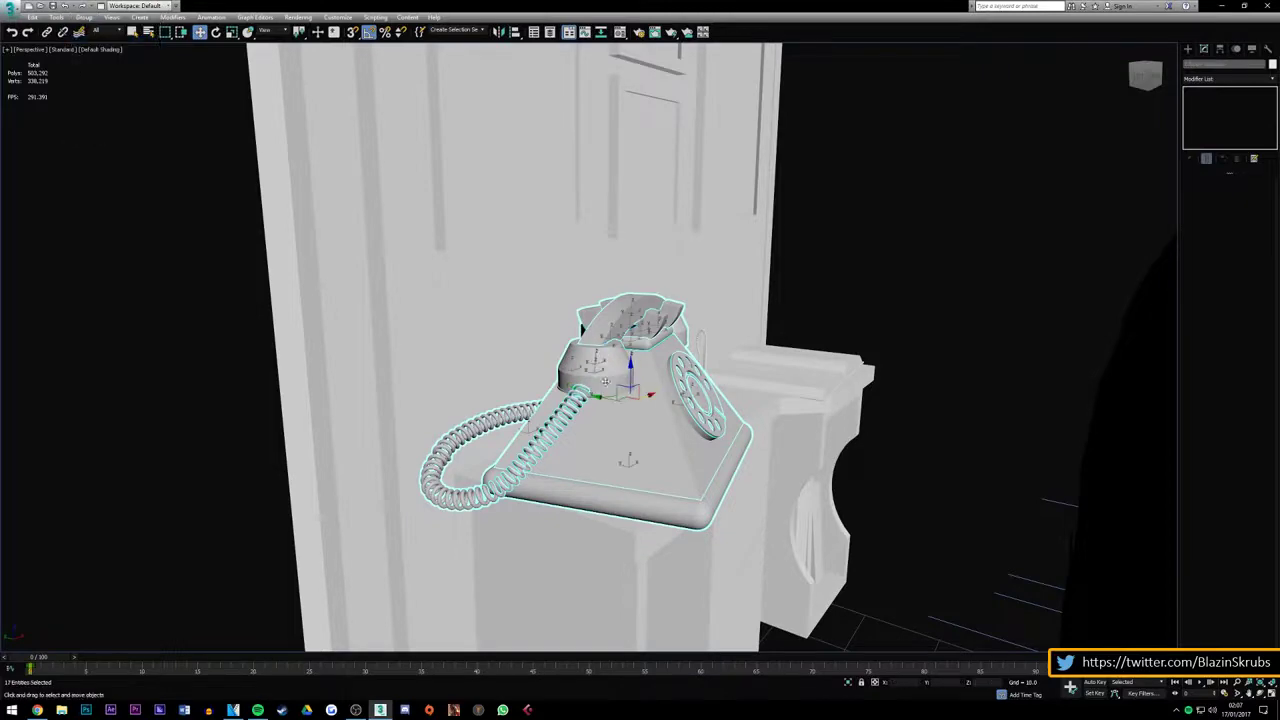
Select the phone's upper parts, test lowering them, cancel, and clear the selection
{"action": "left_click", "coordinate": [630, 320], "text": "alt"}
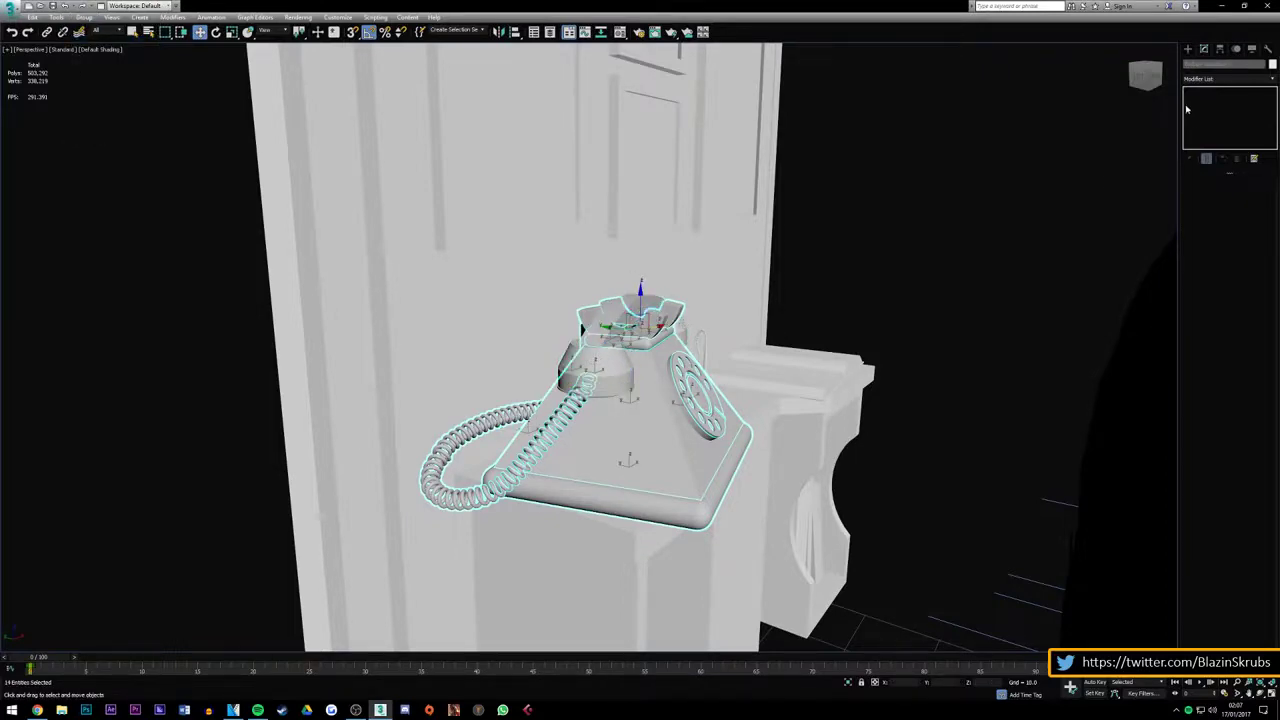
{"action": "left_click_drag", "start_coordinate": [1146, 76], "coordinate": [1110, 130]}
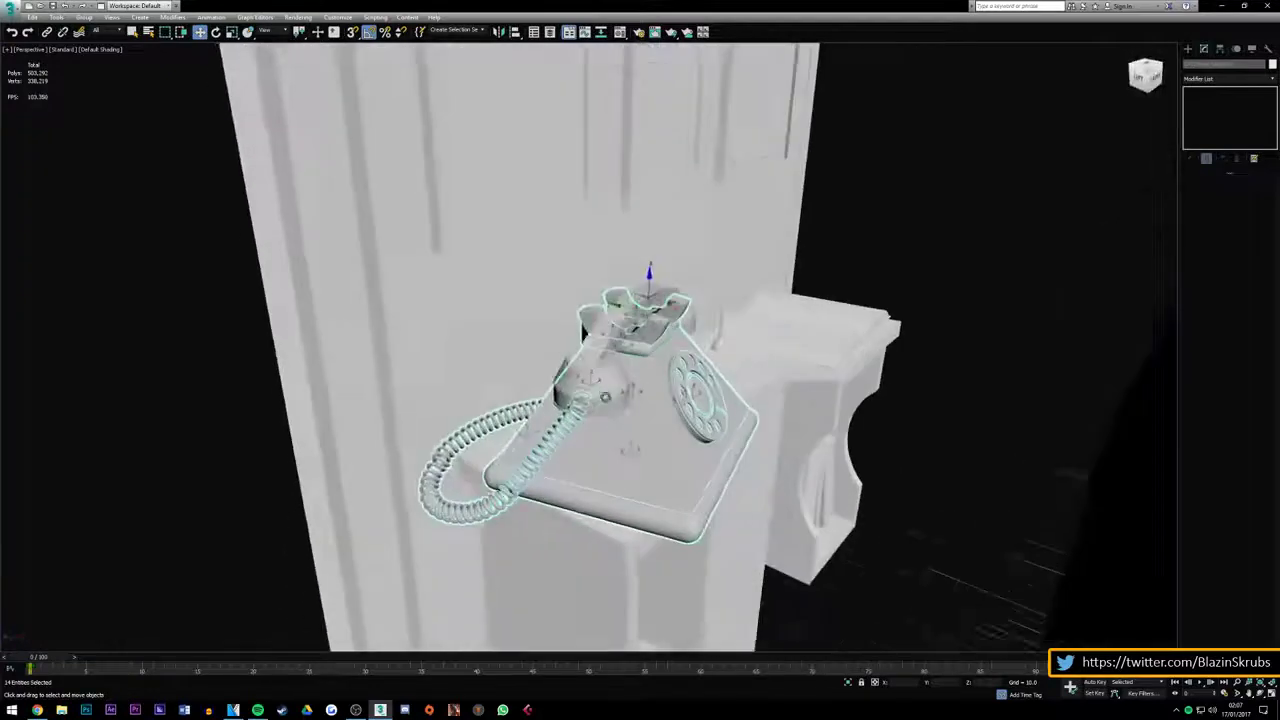
{"action": "left_click_drag", "start_coordinate": [1146, 76], "coordinate": [1120, 110]}
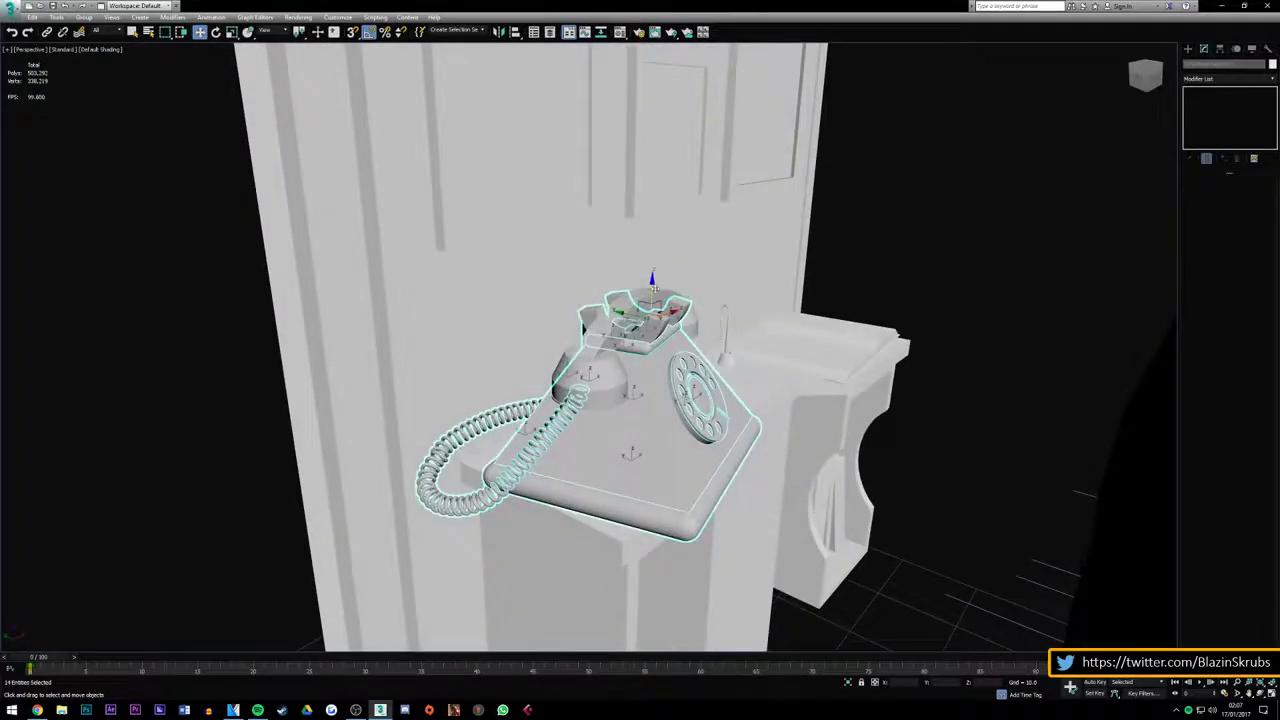
{"action": "left_click_drag", "start_coordinate": [652, 287], "coordinate": [683, 462]}
{"action": "right_click", "coordinate": [683, 462]}
{"action": "right_click", "coordinate": [622, 375]}
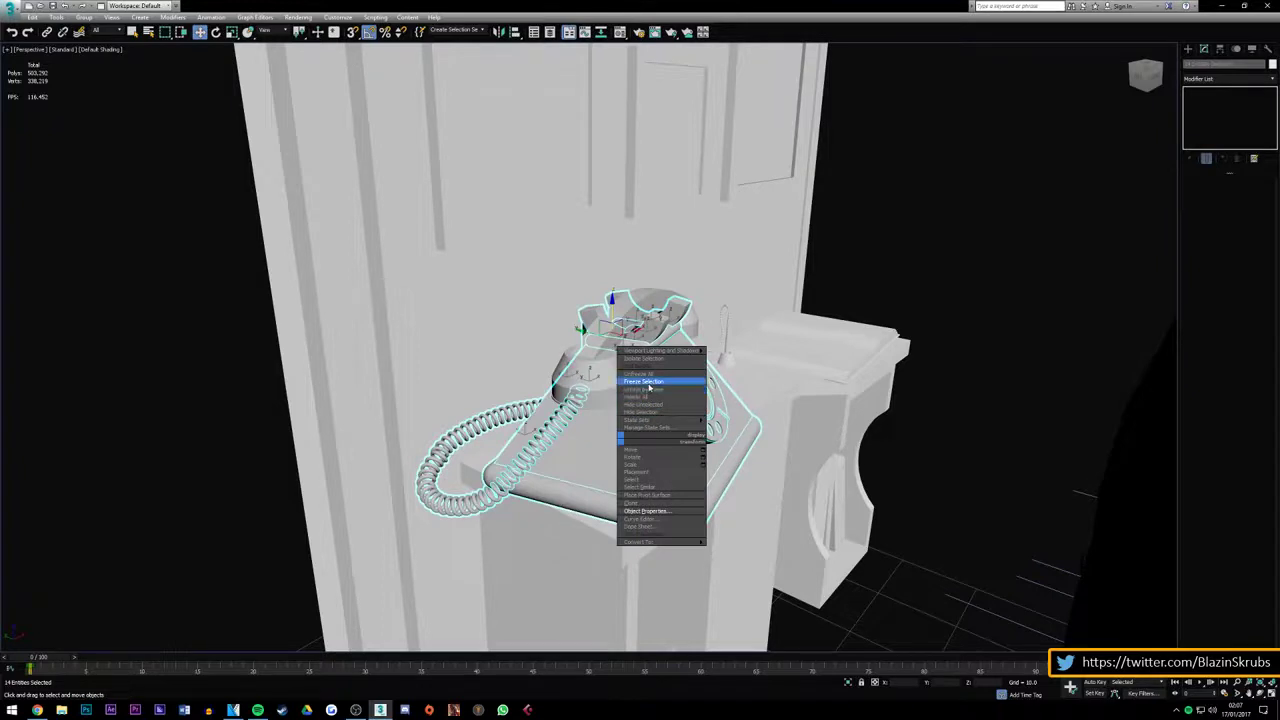
{"action": "left_click", "coordinate": [626, 345]}
Attach the cone base and earpiece to the handset using Editable Poly Attach
{"action": "left_click", "coordinate": [594, 385]}
{"action": "left_click", "coordinate": [612, 334], "text": "ctrl"}
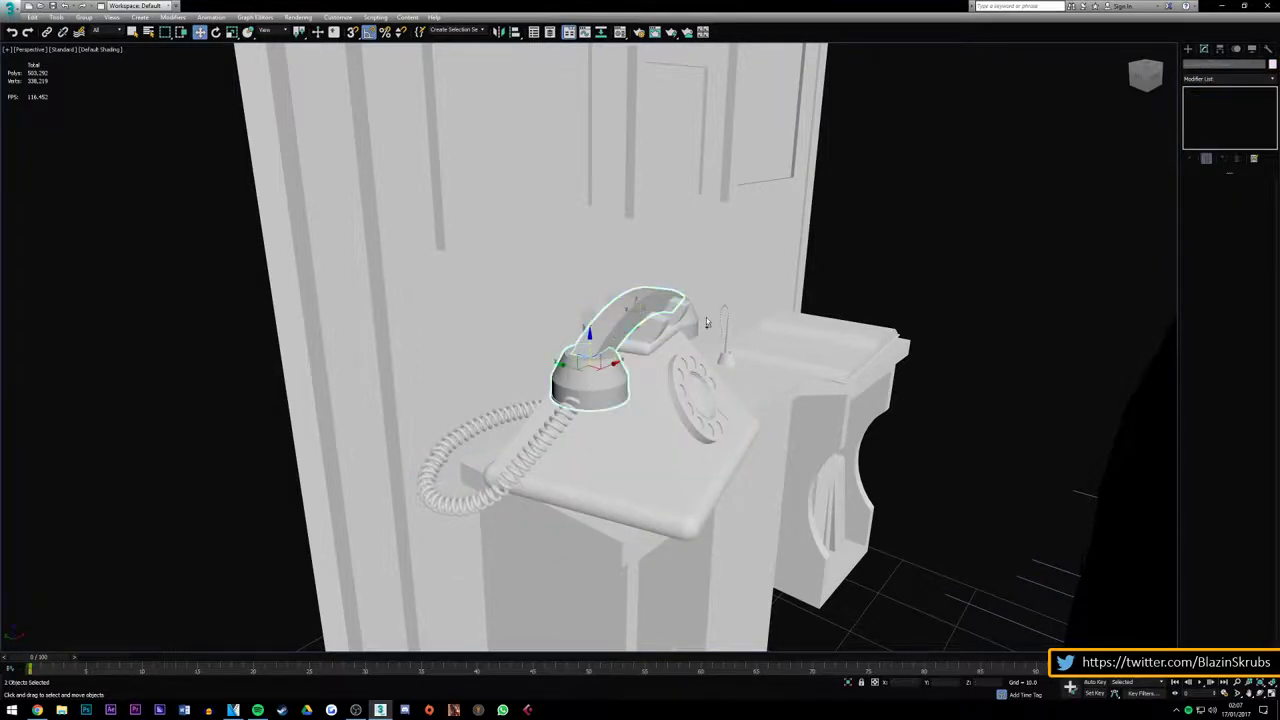
{"action": "left_click", "coordinate": [603, 338]}
{"action": "key", "text": "z"}
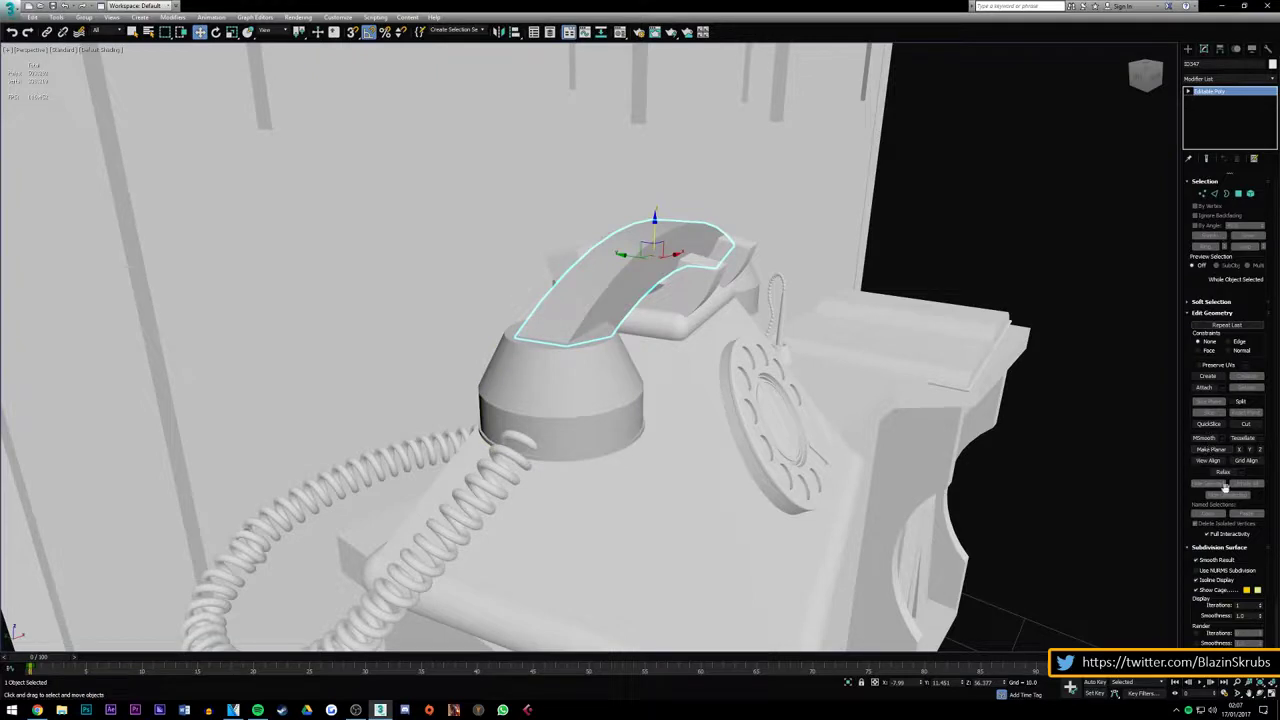
{"action": "left_click", "coordinate": [1207, 387]}
{"action": "left_click", "coordinate": [565, 400]}
{"action": "left_click", "coordinate": [753, 290]}
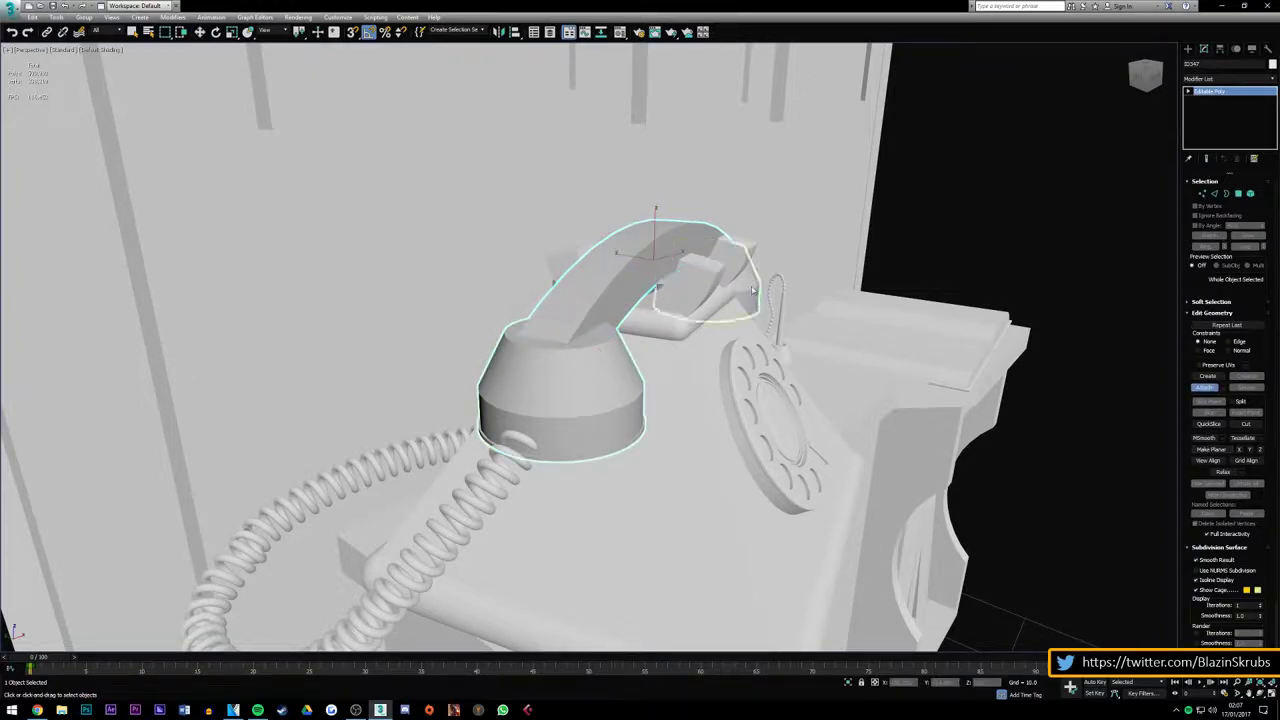
{"action": "left_click", "coordinate": [1207, 387]}
Seat the joined handset back down on the phone's cradle
{"action": "middle_click_drag", "start_coordinate": [640, 360], "coordinate": [600, 330], "text": "alt"}
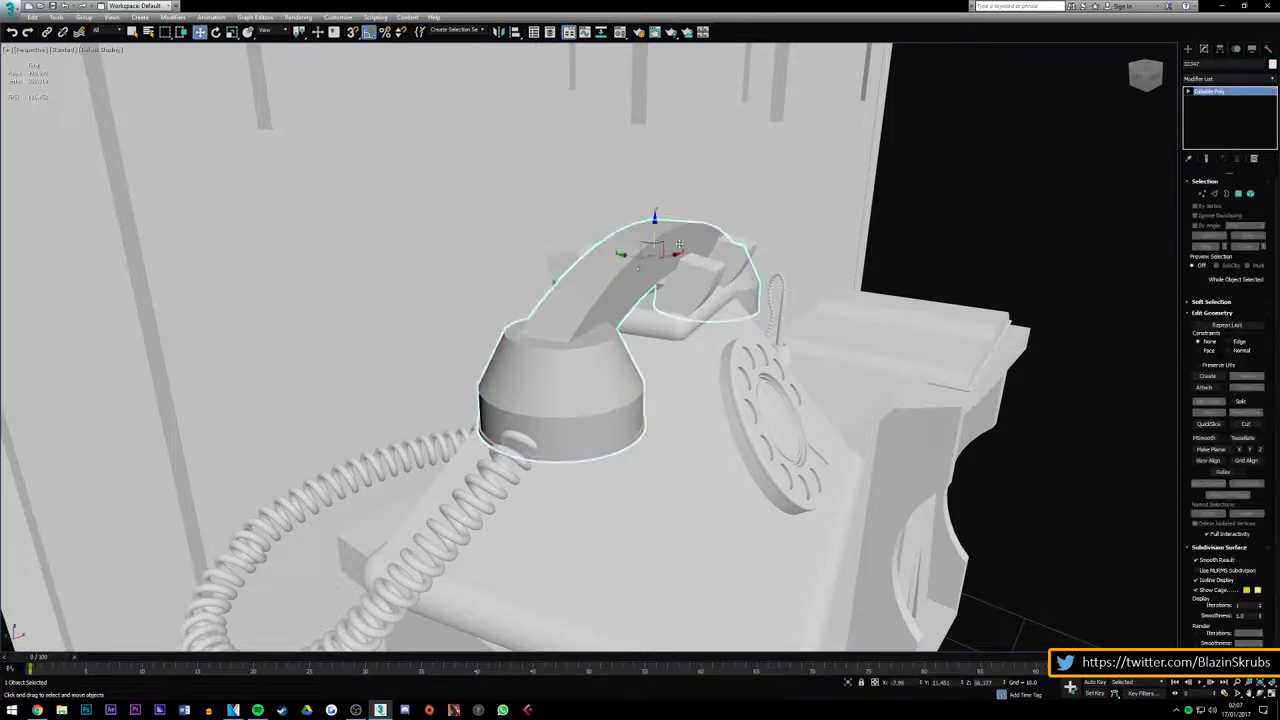
{"action": "scroll", "coordinate": [643, 253], "scroll_direction": "down", "scroll_amount": 5}
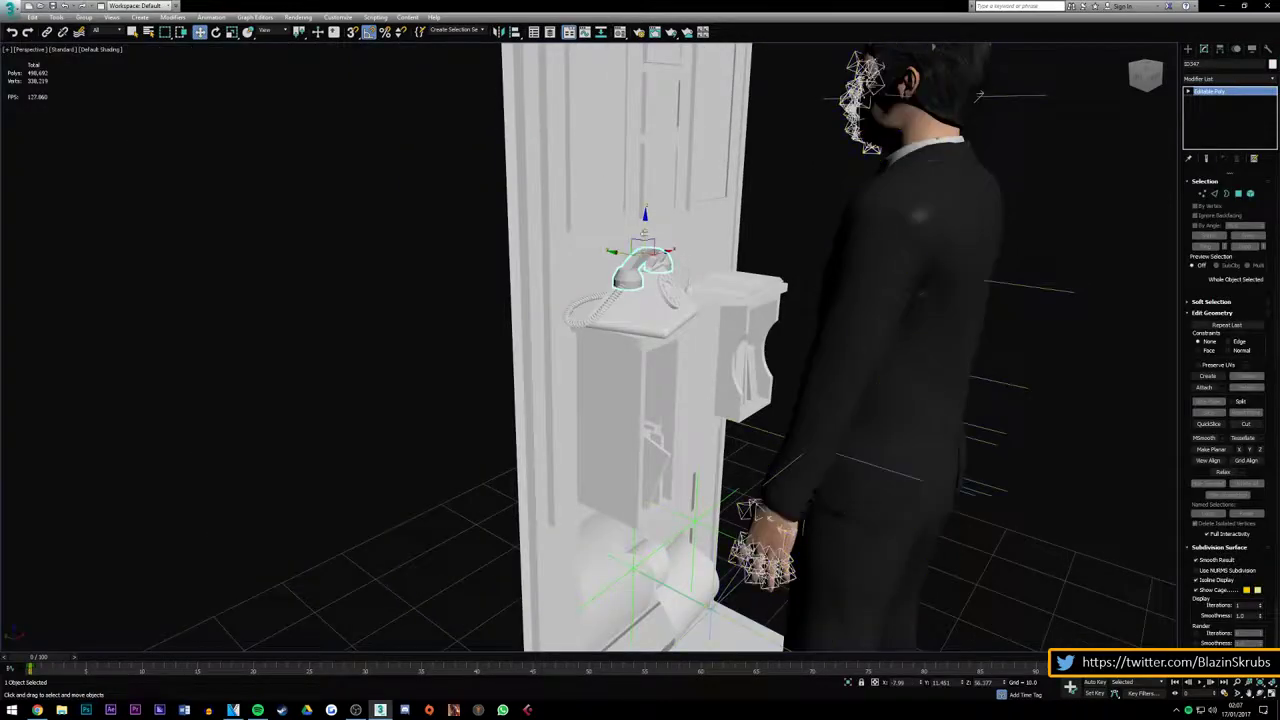
{"action": "middle_click_drag", "start_coordinate": [643, 234], "coordinate": [681, 228], "text": "alt"}
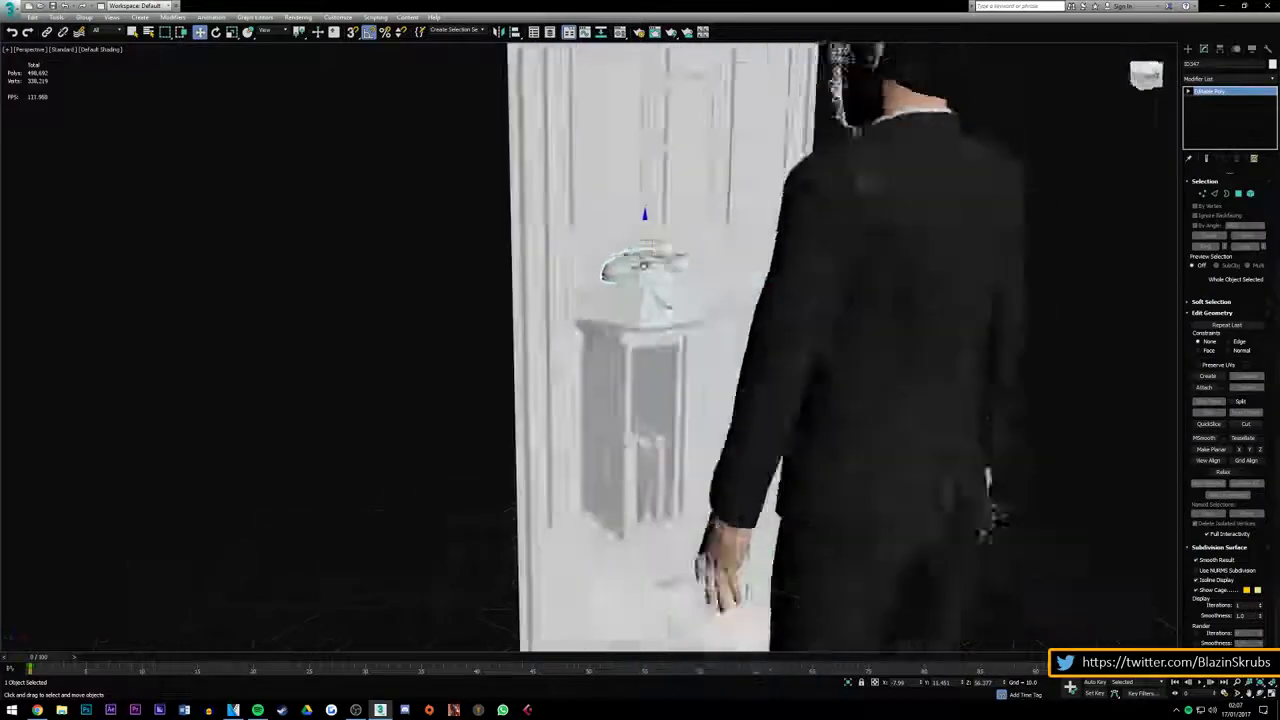
{"action": "left_click_drag", "start_coordinate": [646, 224], "coordinate": [646, 118]}
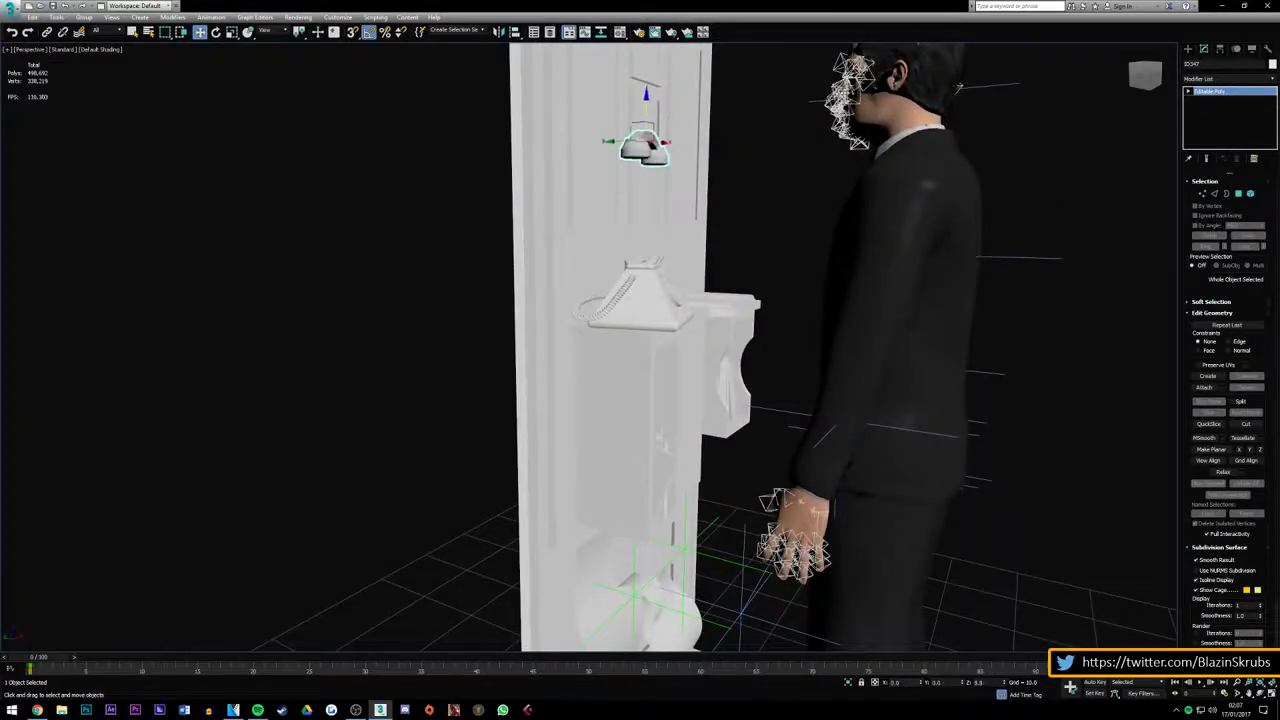
{"action": "key", "text": "ctrl+z"}
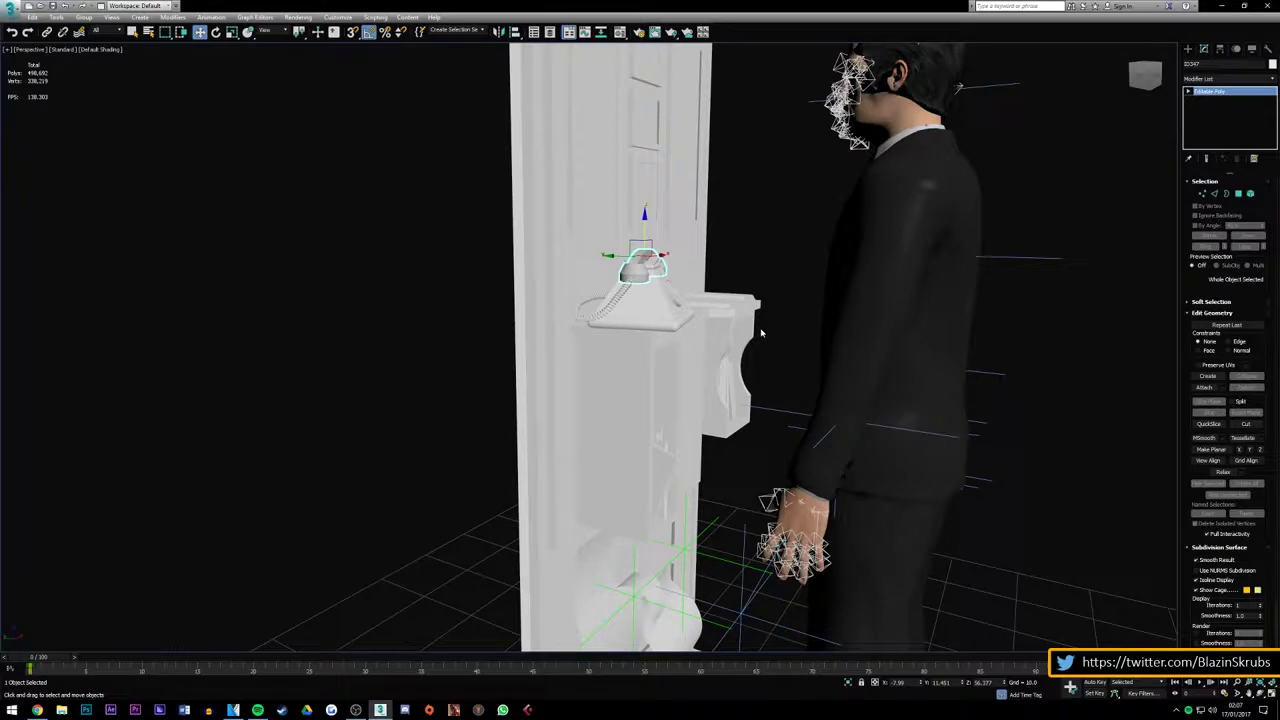
{"action": "scroll", "coordinate": [644, 220], "scroll_direction": "up", "scroll_amount": 3}
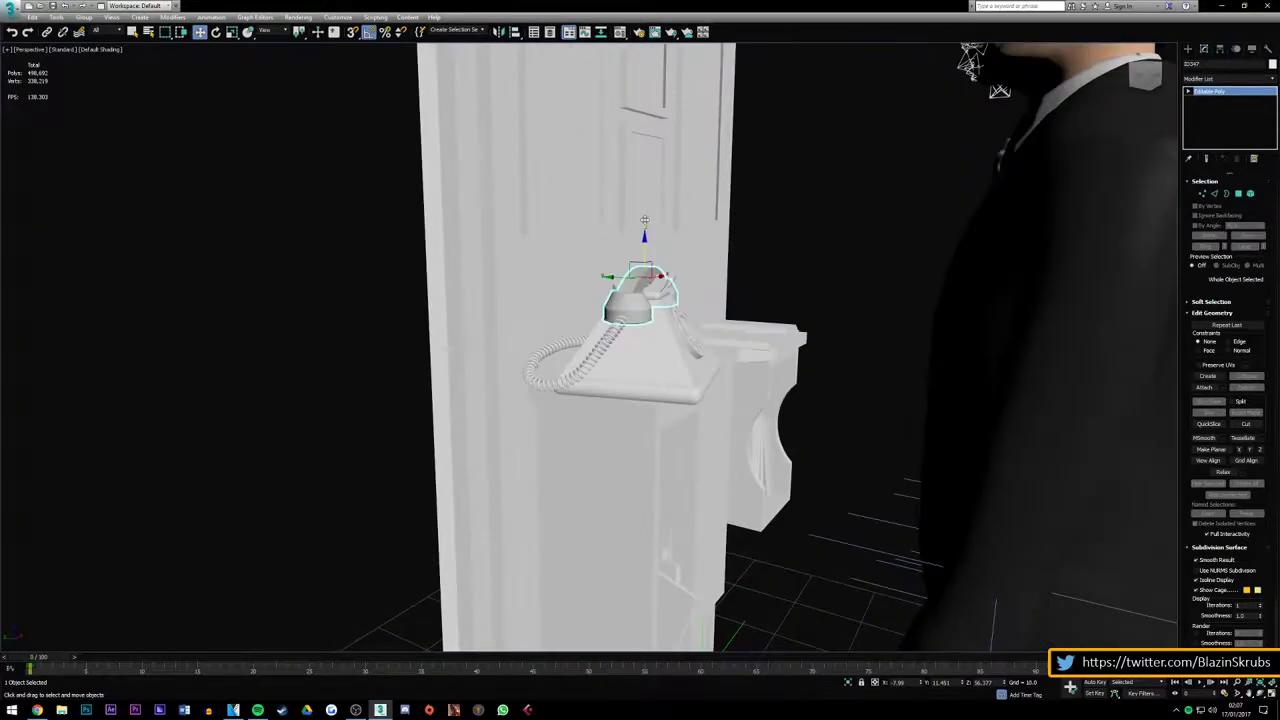
{"action": "scroll", "coordinate": [646, 234], "scroll_direction": "down", "scroll_amount": 3}
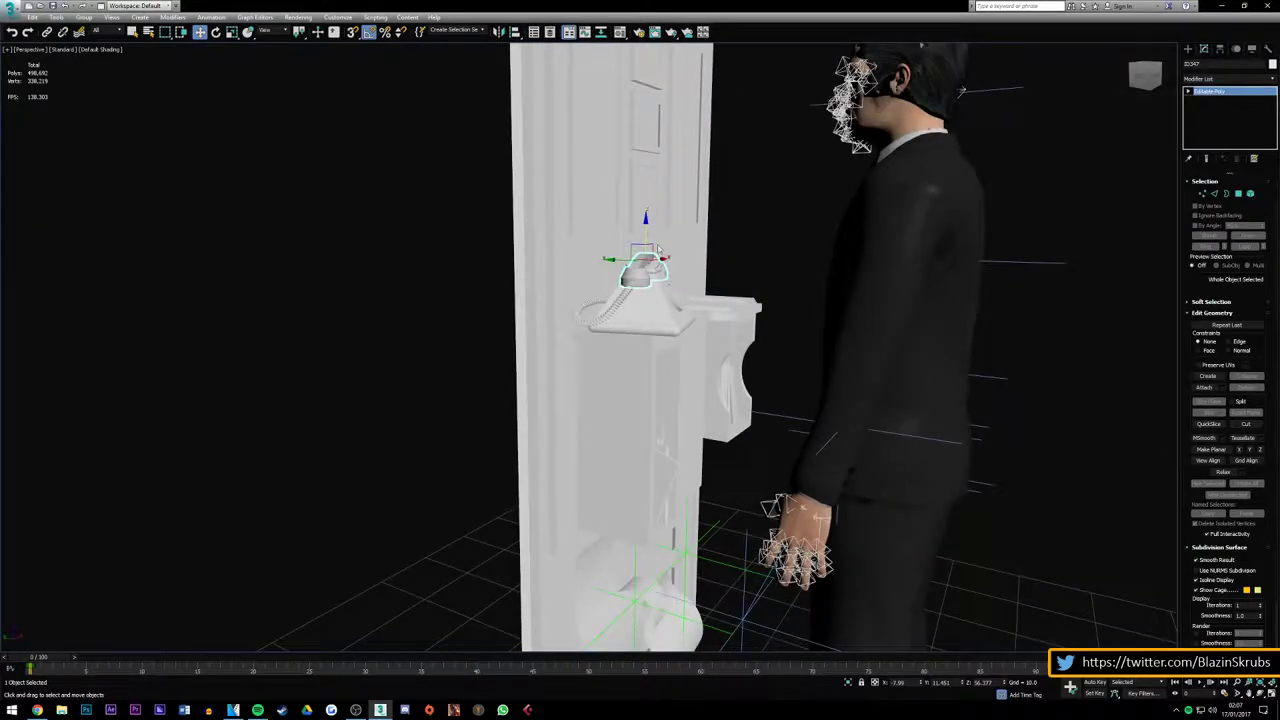
{"action": "left_click_drag", "start_coordinate": [647, 238], "coordinate": [669, 184]}
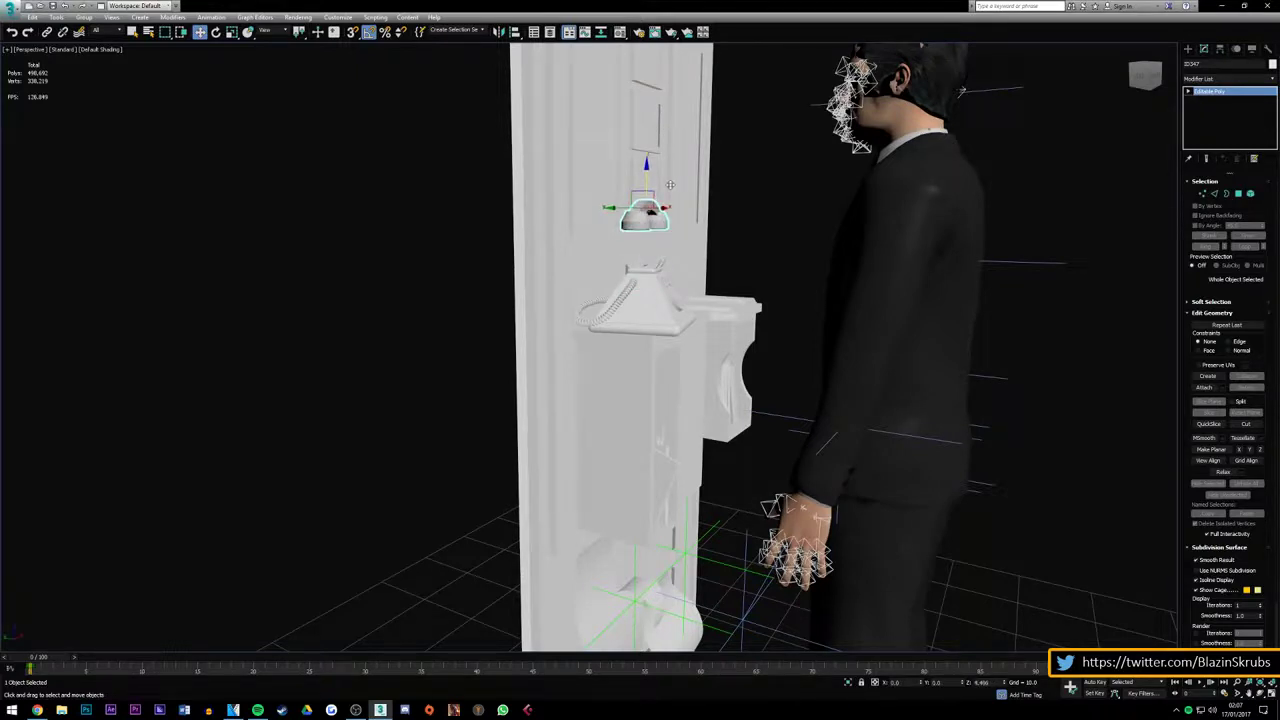
{"action": "left_click_drag", "start_coordinate": [669, 184], "coordinate": [669, 225]}
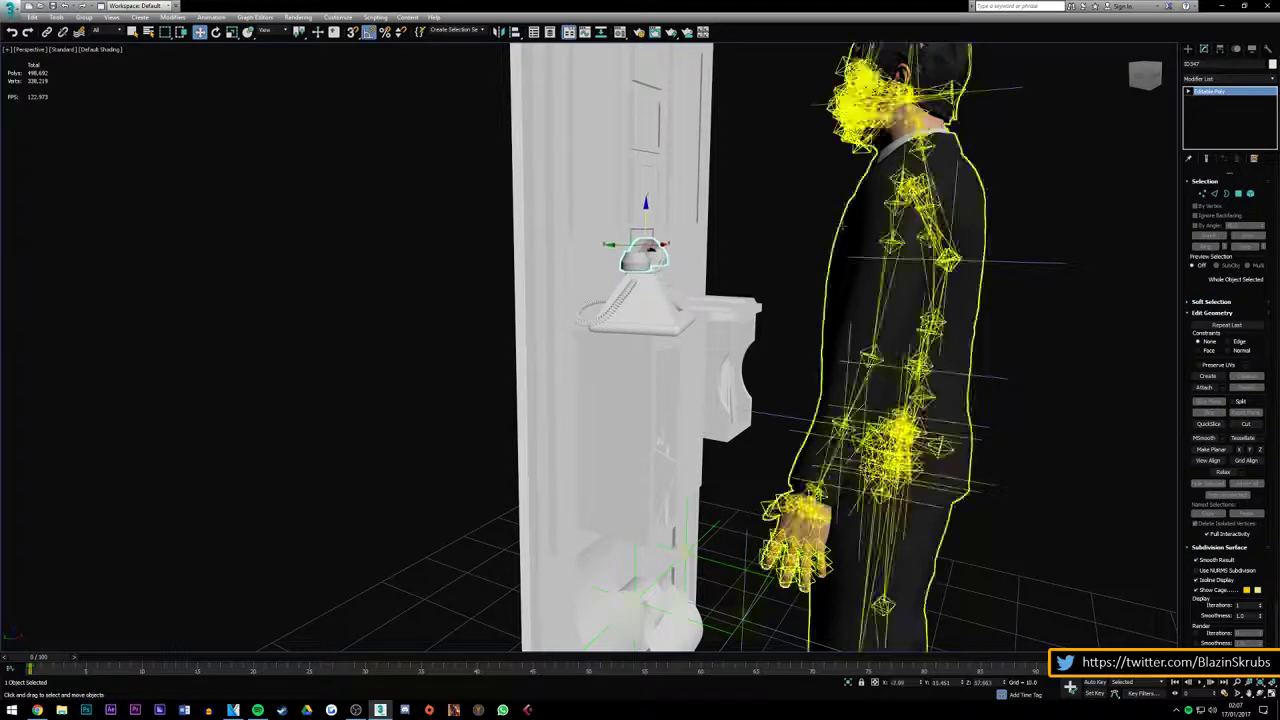
{"action": "key", "text": "ctrl+z"}
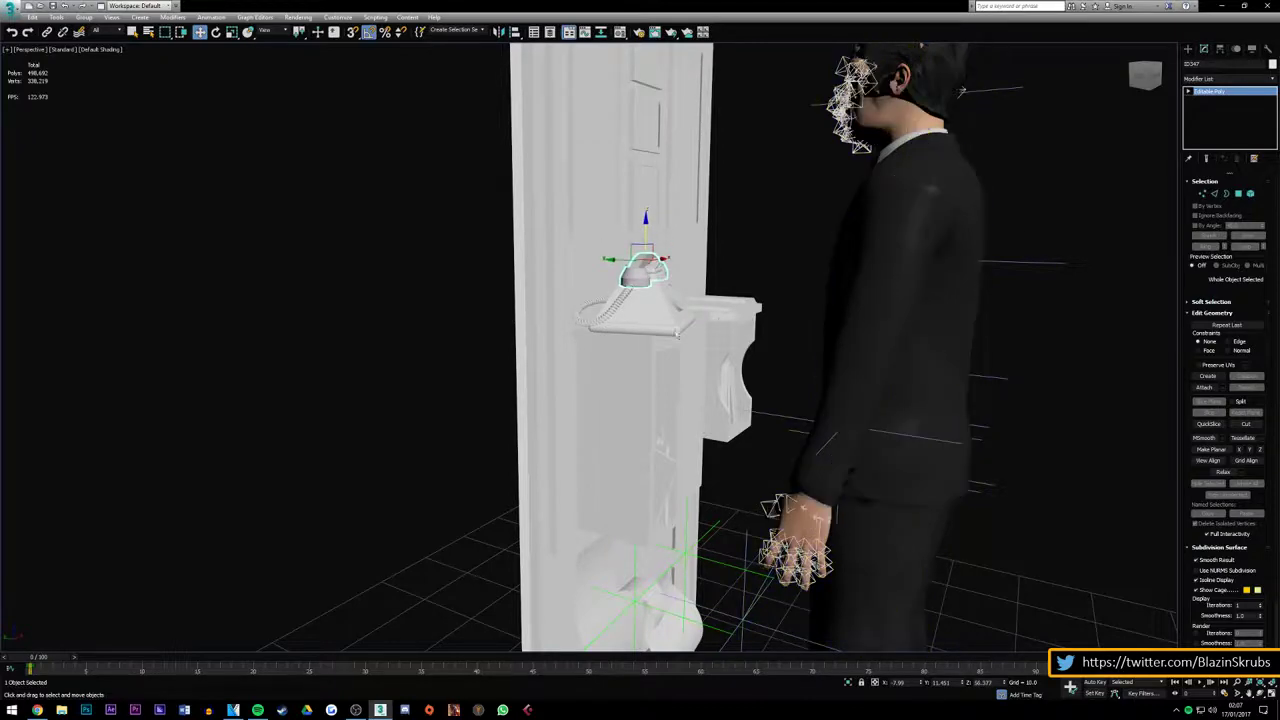
{"action": "scroll", "coordinate": [640, 361], "scroll_direction": "up", "scroll_amount": 3}
{"action": "mouse_move", "coordinate": [640, 361]}
{"action": "middle_mouse_down", "text": "alt"}
{"action": "mouse_move", "coordinate": [649, 218]}
{"action": "mouse_move", "coordinate": [520, 230]}
{"action": "mouse_move", "coordinate": [220, 600]}
{"action": "middle_mouse_up", "text": "alt"}
Pop the live chat out into its own window and snap it to the right half
{"action": "left_click", "coordinate": [37, 710]}
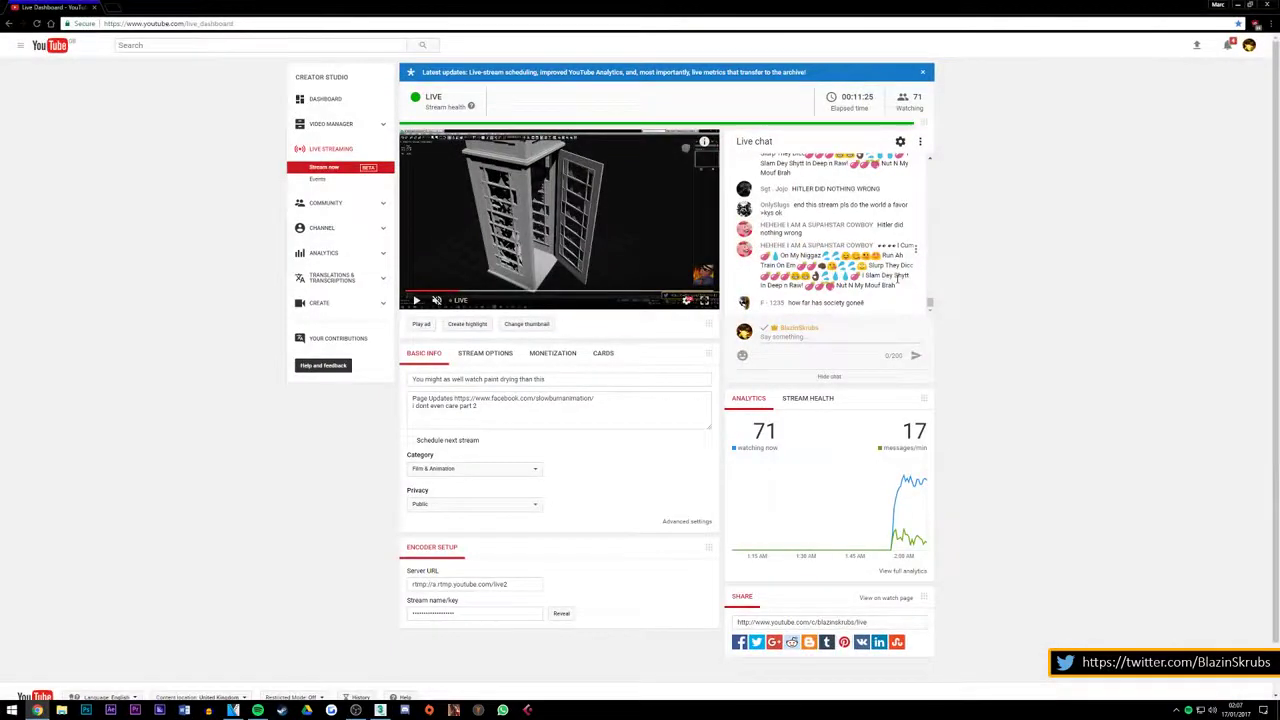
{"action": "scroll", "coordinate": [897, 277], "scroll_direction": "up", "scroll_amount": 1}
{"action": "left_click", "coordinate": [920, 143]}
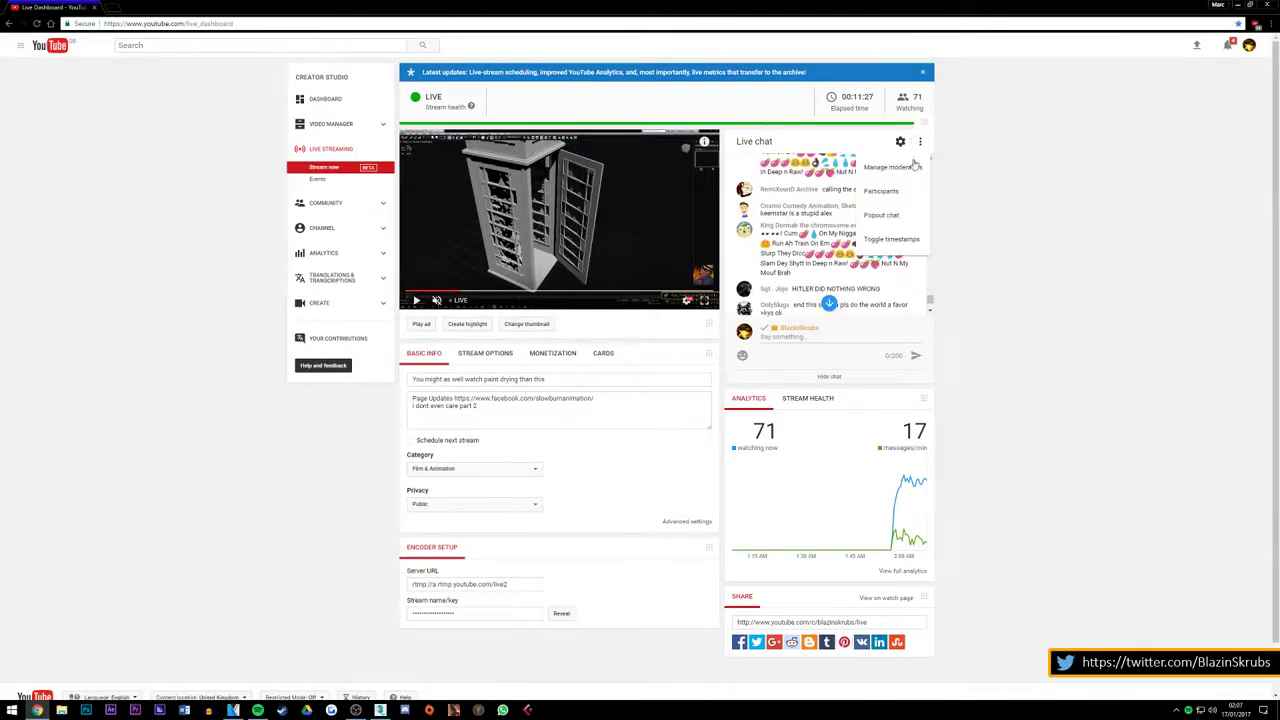
{"action": "left_click", "coordinate": [896, 216]}
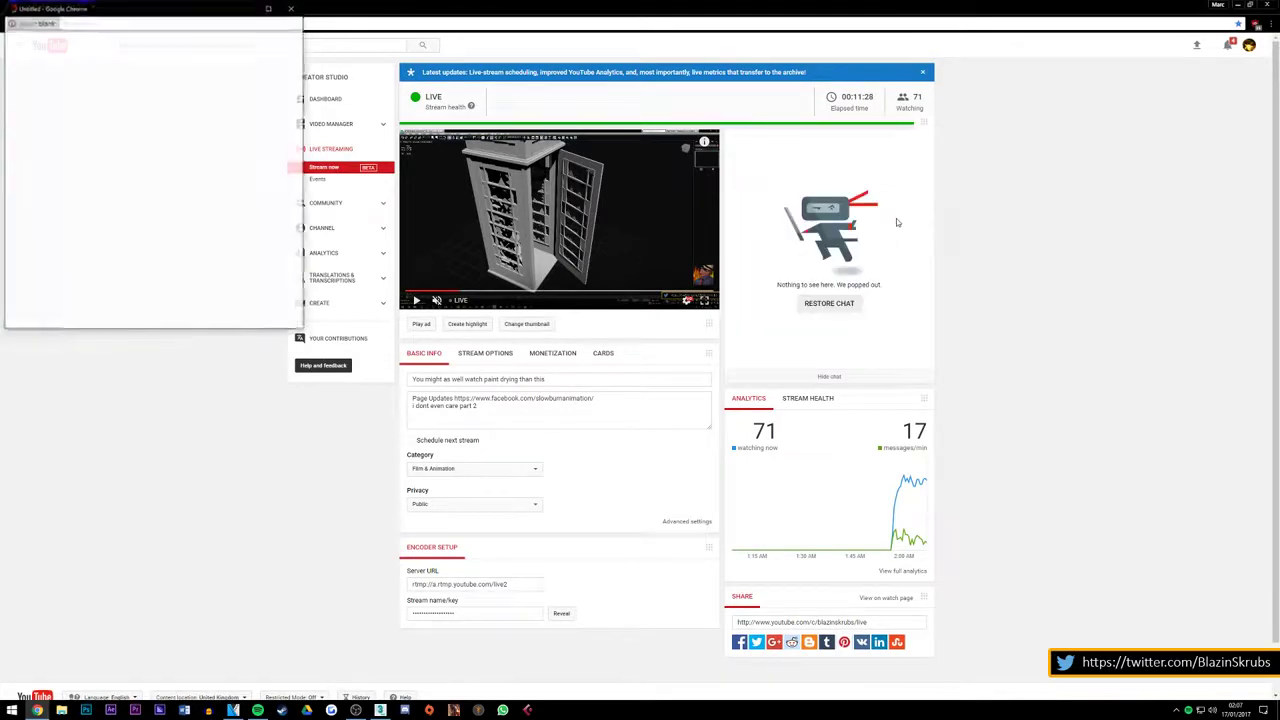
{"action": "left_click", "coordinate": [1245, 5]}
{"action": "left_click_drag", "start_coordinate": [150, 7], "coordinate": [1278, 135]}
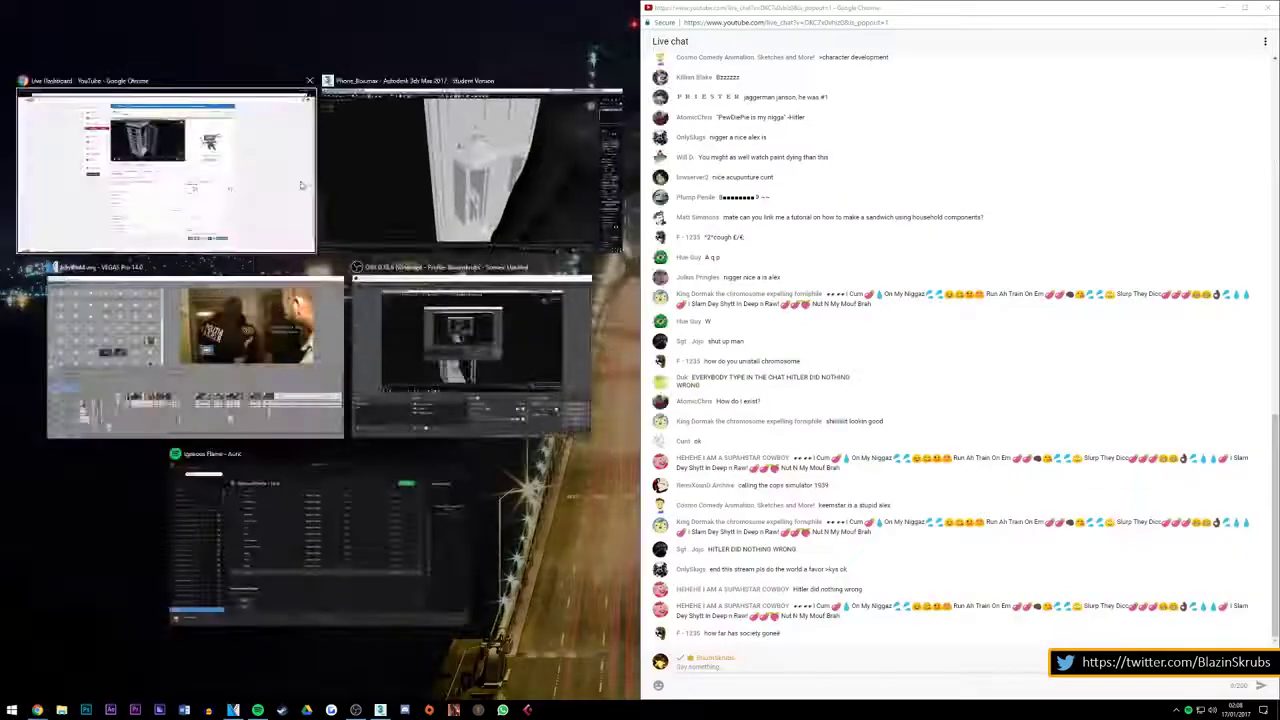
Place 3ds Max in the left half and widen it over the chat window
{"action": "left_click", "coordinate": [470, 170]}
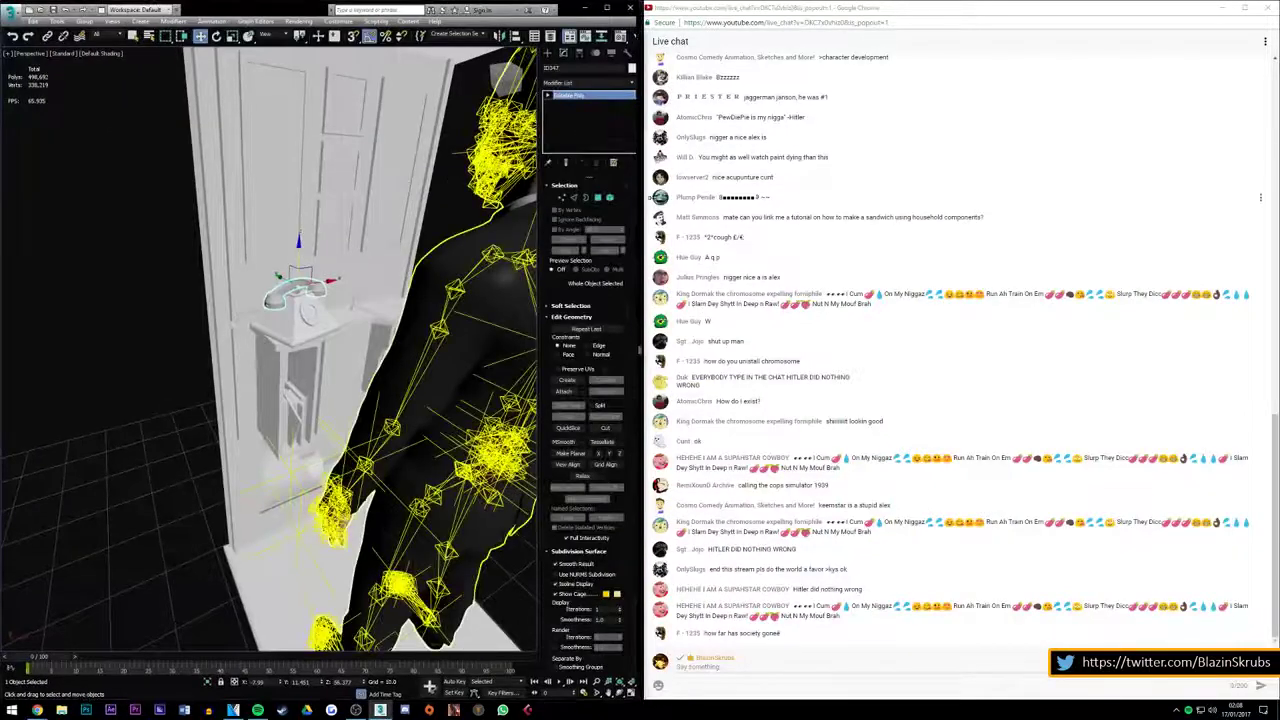
{"action": "left_click_drag", "start_coordinate": [641, 240], "coordinate": [1087, 237]}
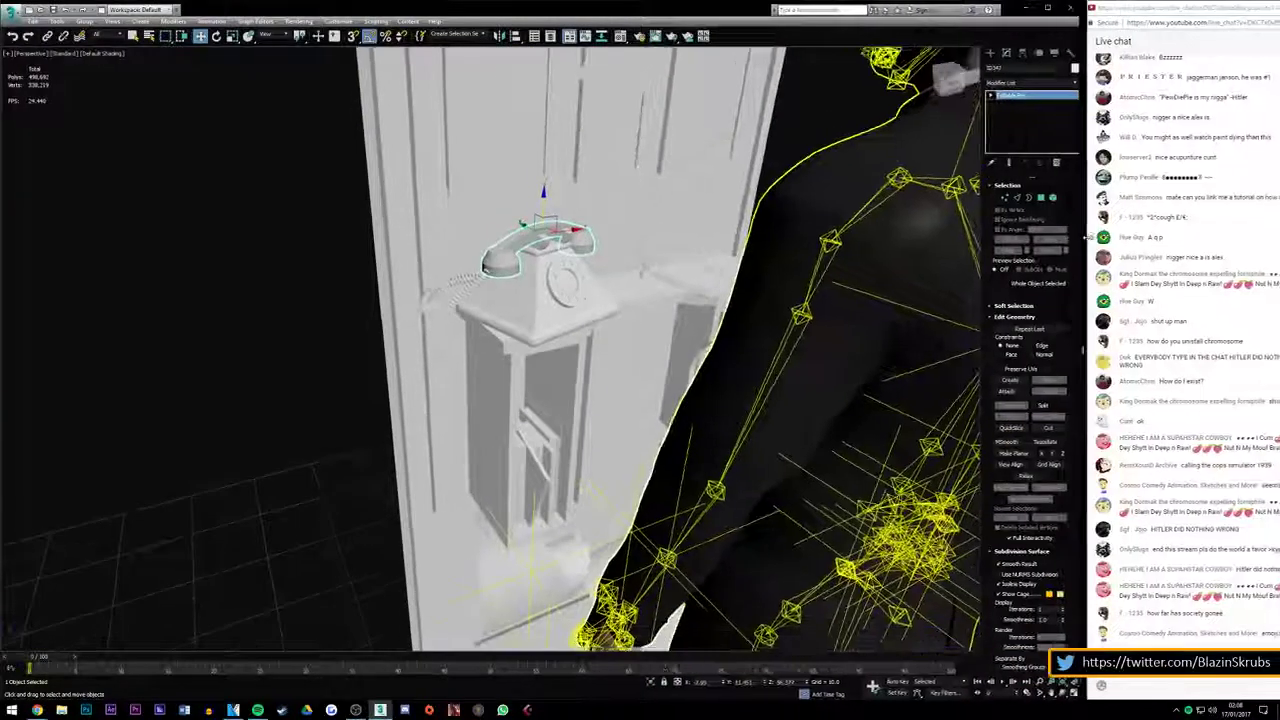
{"action": "middle_click_drag", "start_coordinate": [500, 300], "coordinate": [297, 303], "text": "alt"}
{"action": "scroll", "coordinate": [297, 303], "scroll_direction": "down", "scroll_amount": 3}
{"action": "scroll", "coordinate": [297, 303], "scroll_direction": "up", "scroll_amount": 3}
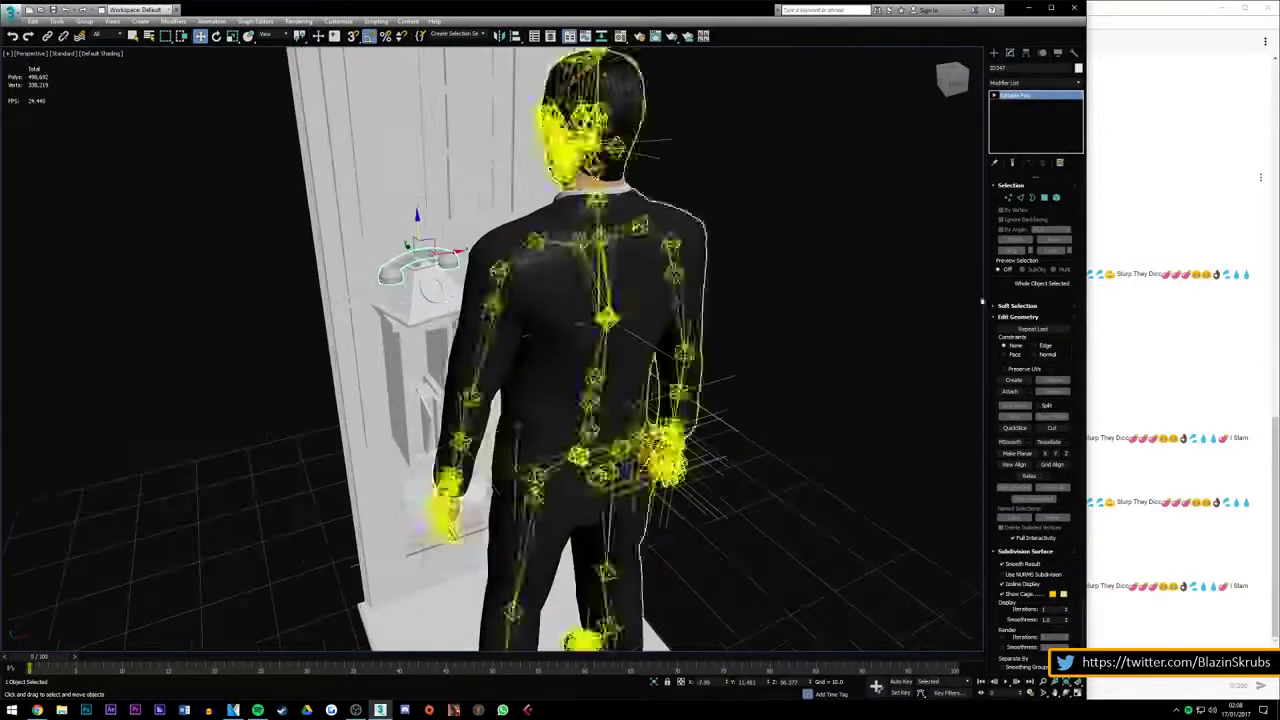
Re-snap the chat to the right half and widen 3ds Max across most of the screen
{"action": "left_click", "coordinate": [1155, 500]}
{"action": "left_click_drag", "start_coordinate": [1131, 501], "coordinate": [650, 506]}
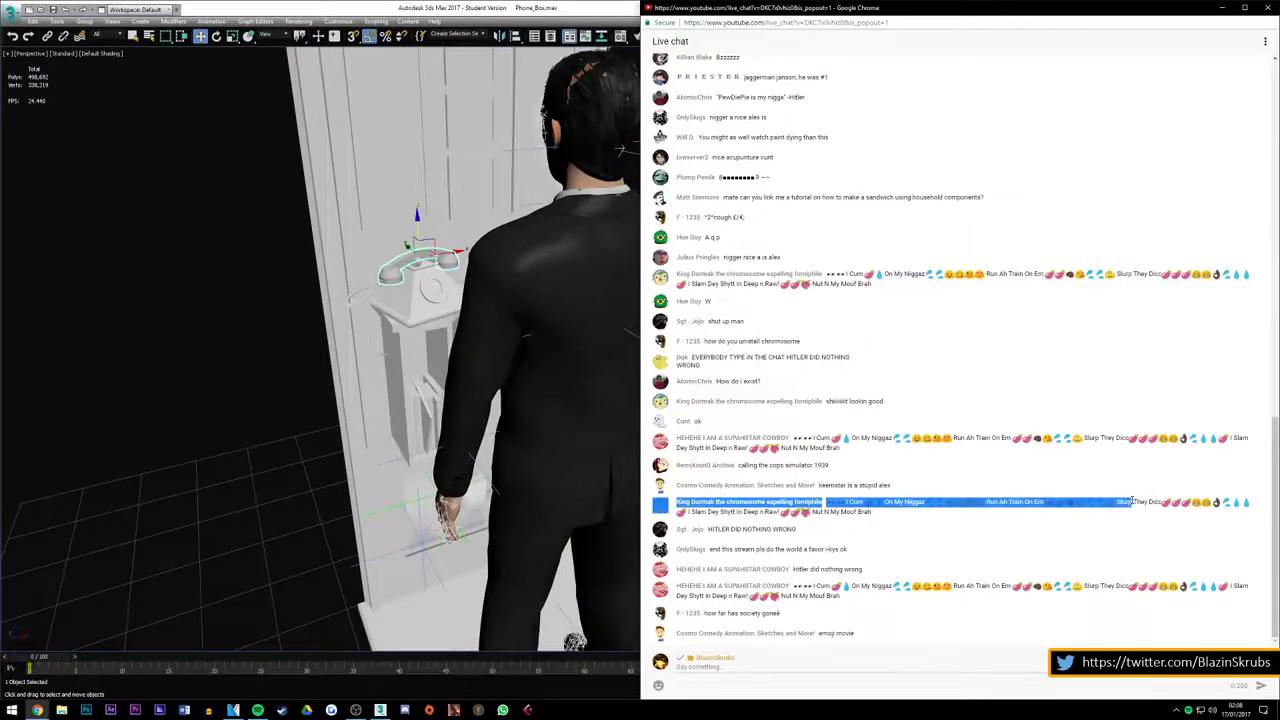
{"action": "left_click_drag", "start_coordinate": [787, 15], "coordinate": [1279, 130]}
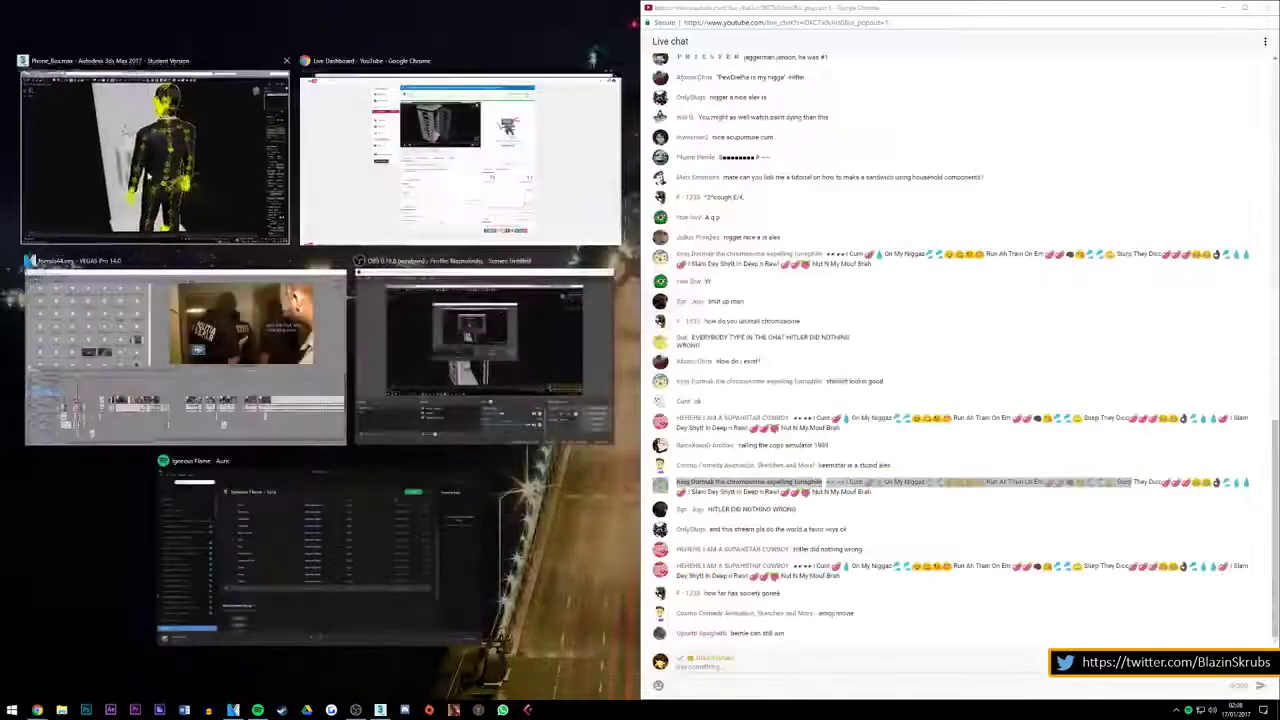
{"action": "left_click", "coordinate": [155, 155]}
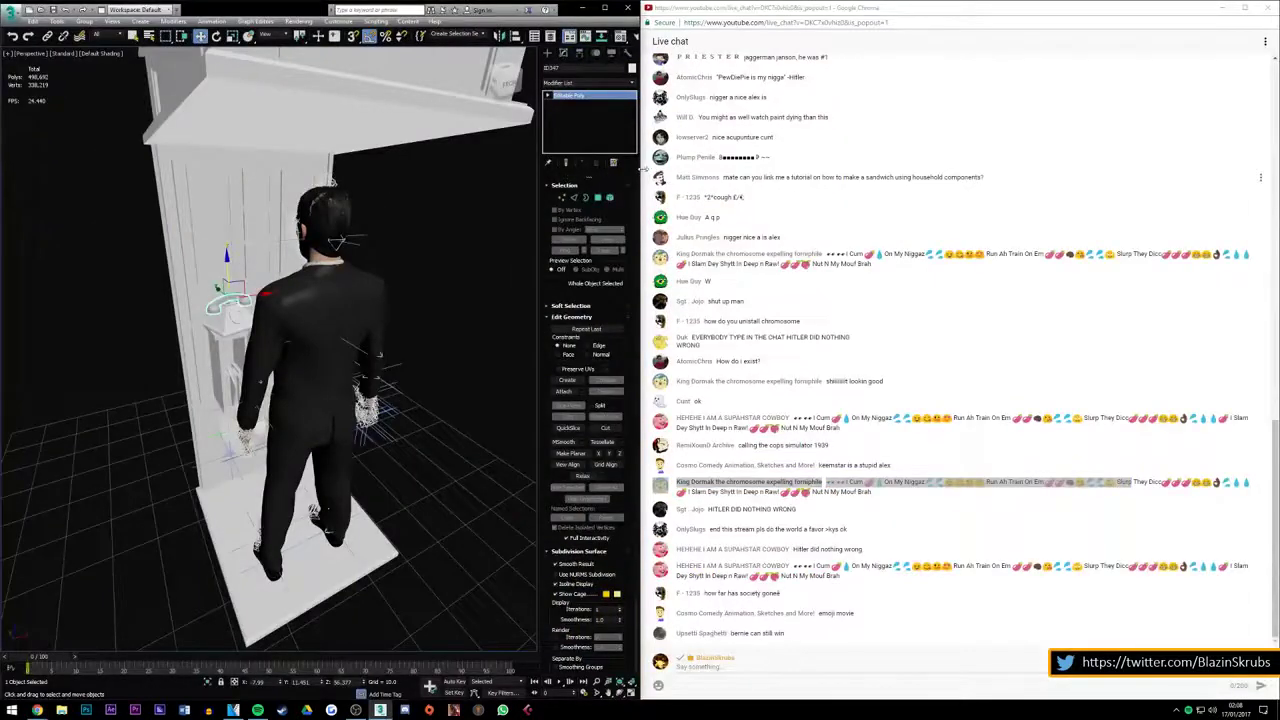
{"action": "left_click_drag", "start_coordinate": [641, 480], "coordinate": [666, 480]}
{"action": "mouse_move", "coordinate": [666, 190]}
{"action": "left_mouse_down"}
{"action": "mouse_move", "coordinate": [1088, 190]}
{"action": "mouse_move", "coordinate": [1080, 197]}
{"action": "left_mouse_up"}
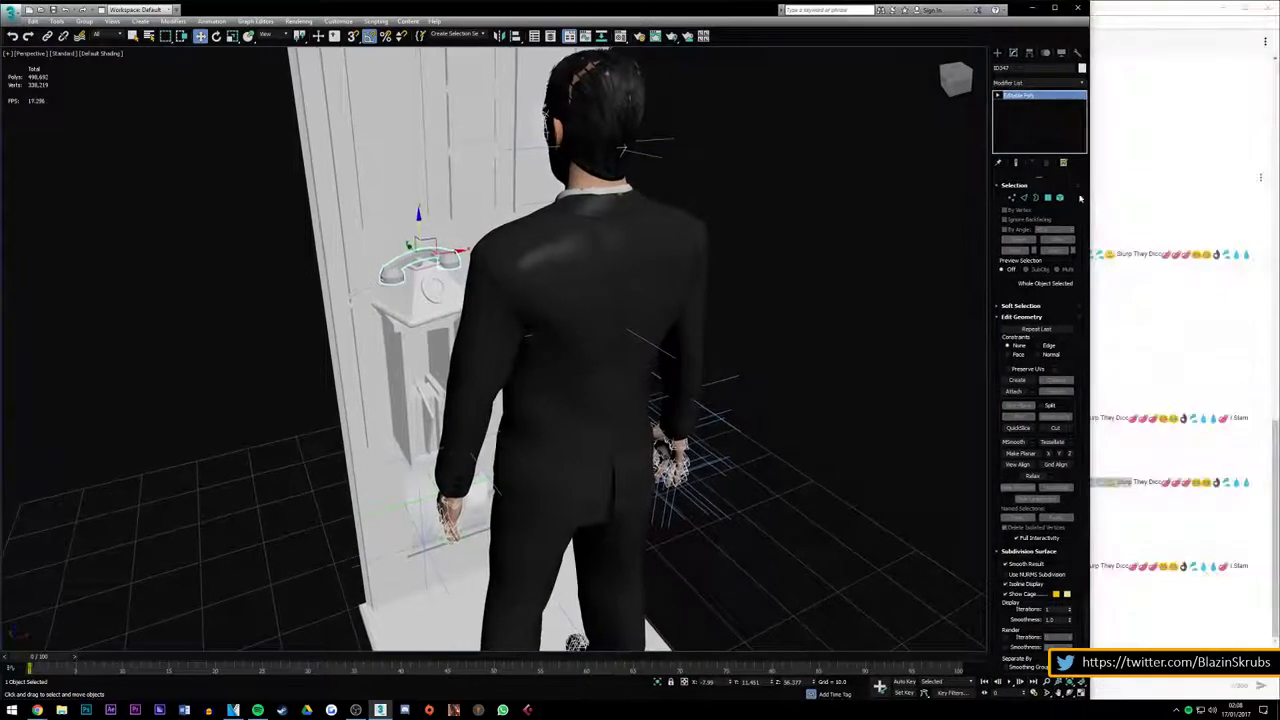
Dock 3ds Max to the left half and widen it beside the live chat
{"action": "left_click", "coordinate": [1108, 38]}
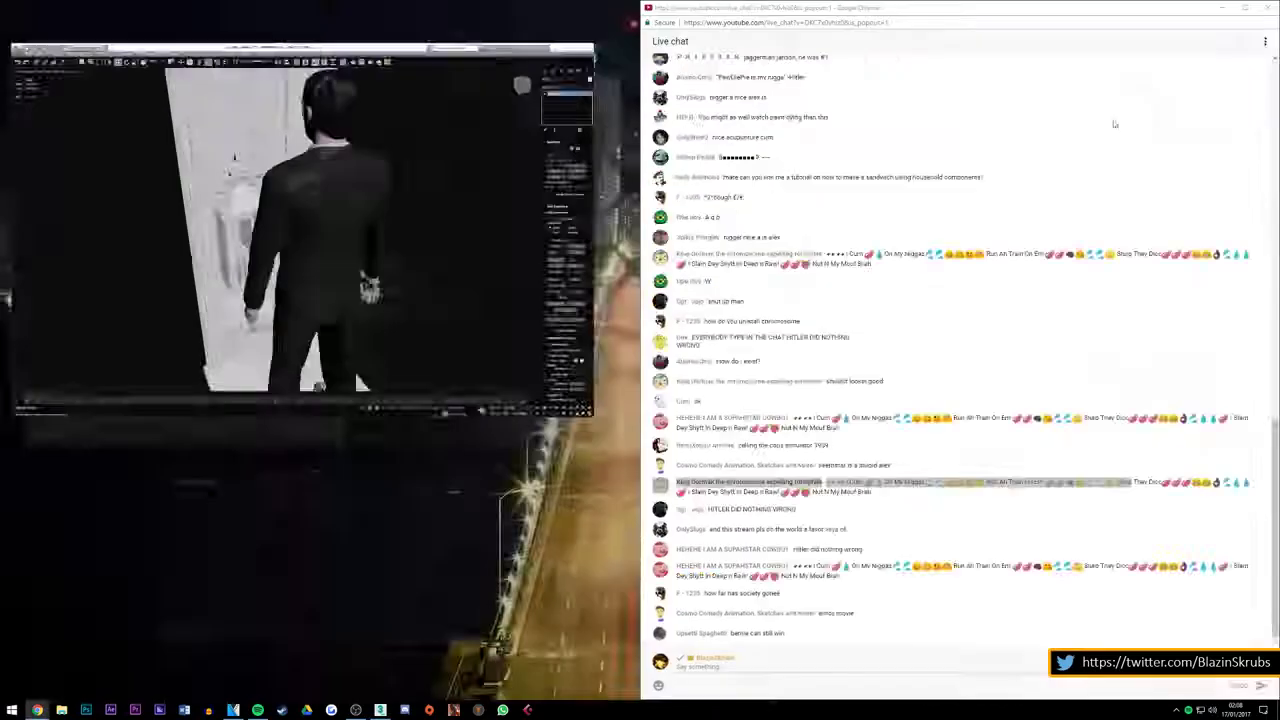
{"action": "key", "text": "Return"}
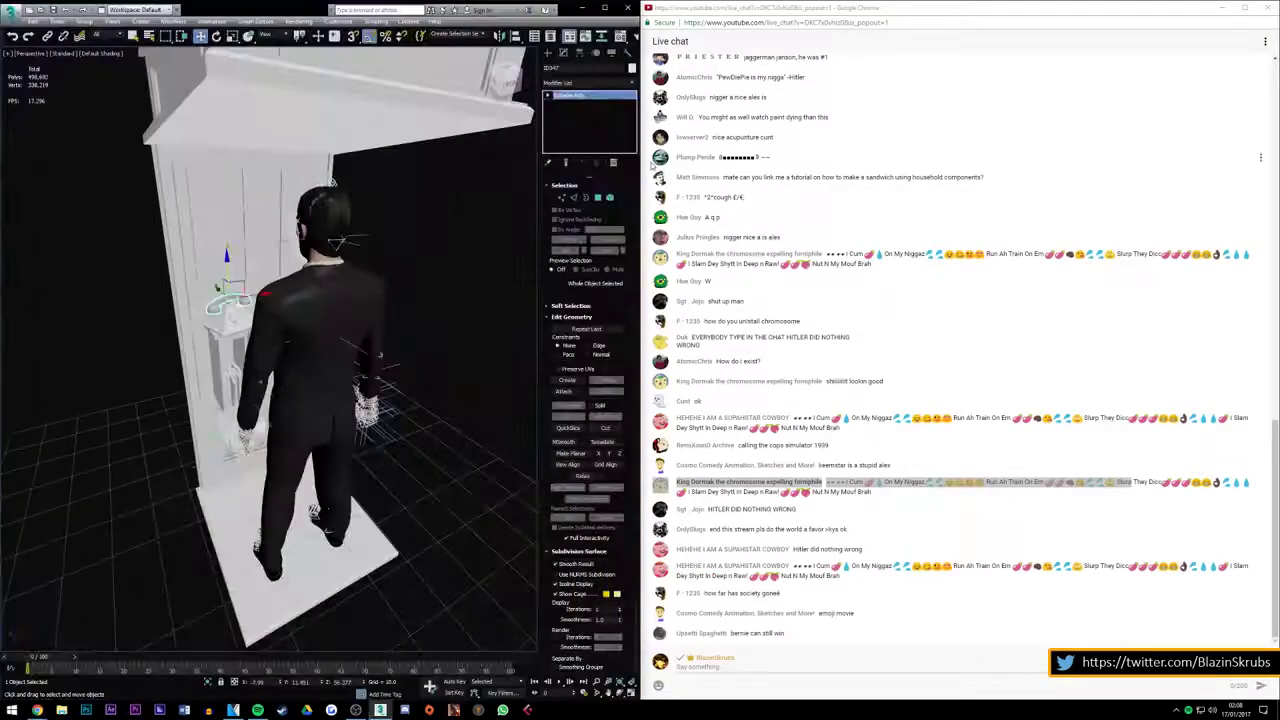
{"action": "left_click_drag", "start_coordinate": [641, 166], "coordinate": [1088, 157]}
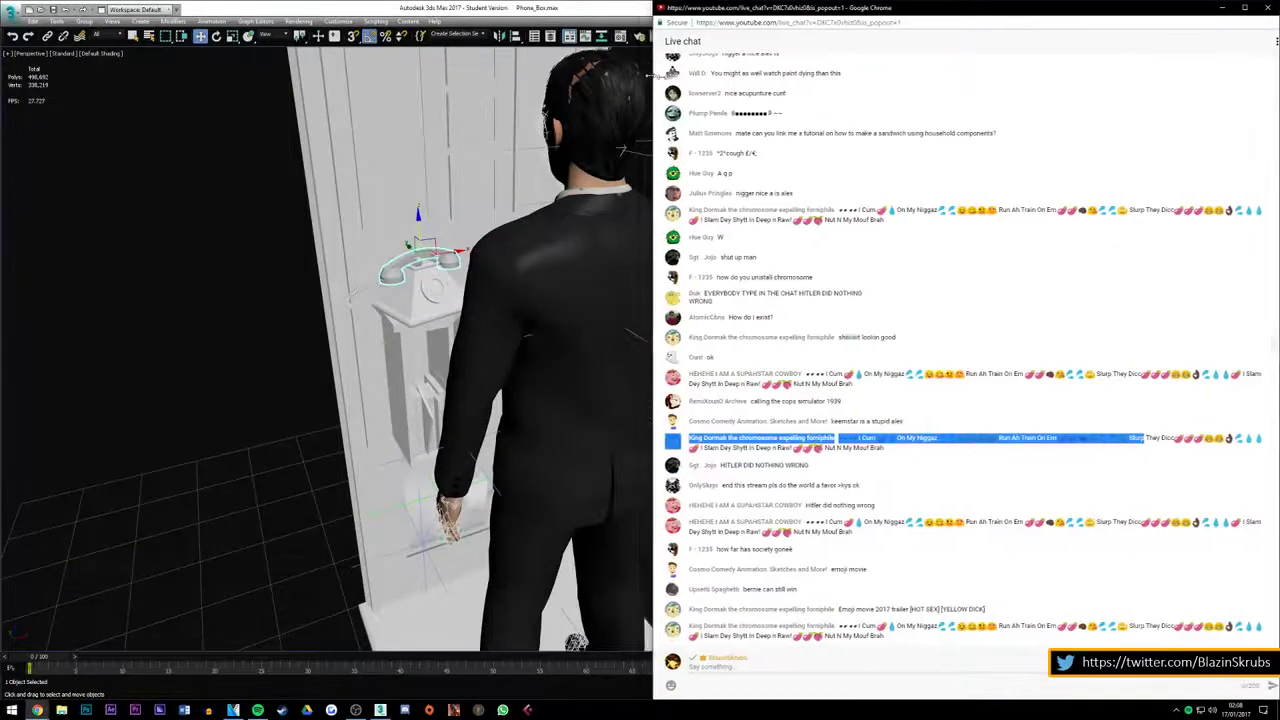
{"action": "left_click_drag", "start_coordinate": [644, 82], "coordinate": [1090, 96]}
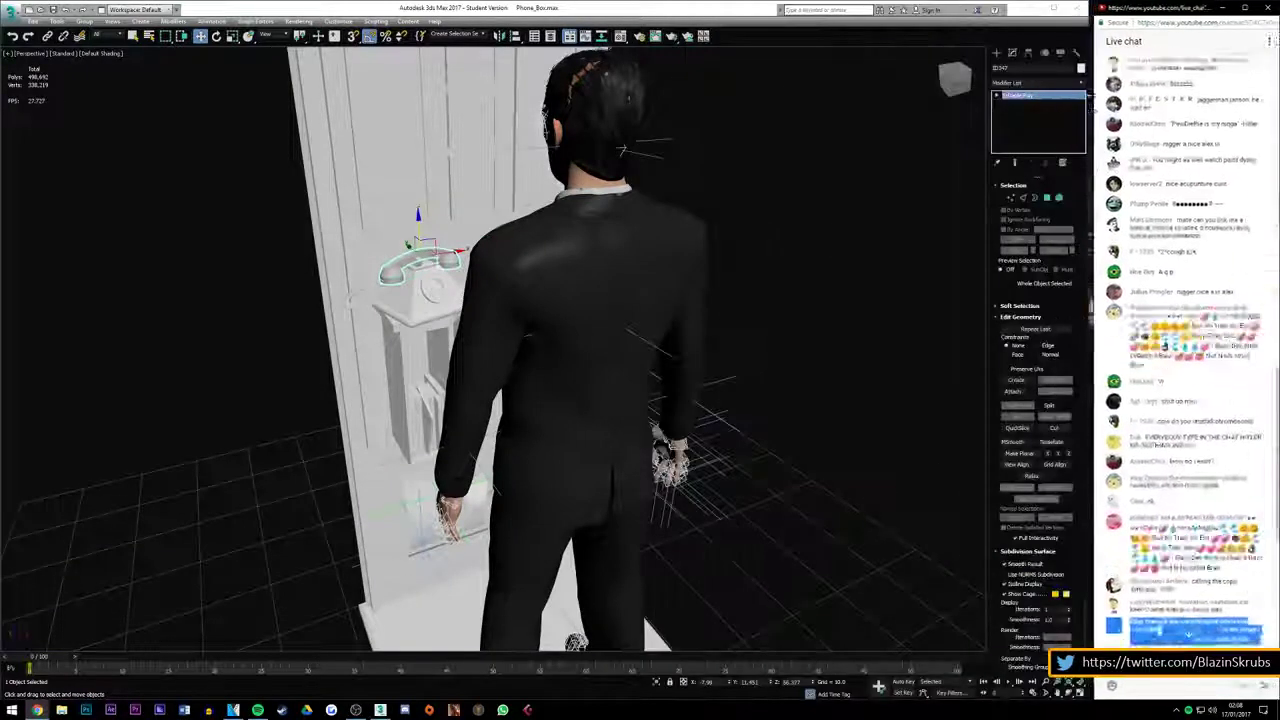
Deselect the telephone handset and zoom in and out on the phone booth
{"action": "left_click", "coordinate": [942, 163]}
{"action": "scroll", "coordinate": [1200, 565], "scroll_direction": "down", "scroll_amount": 5}
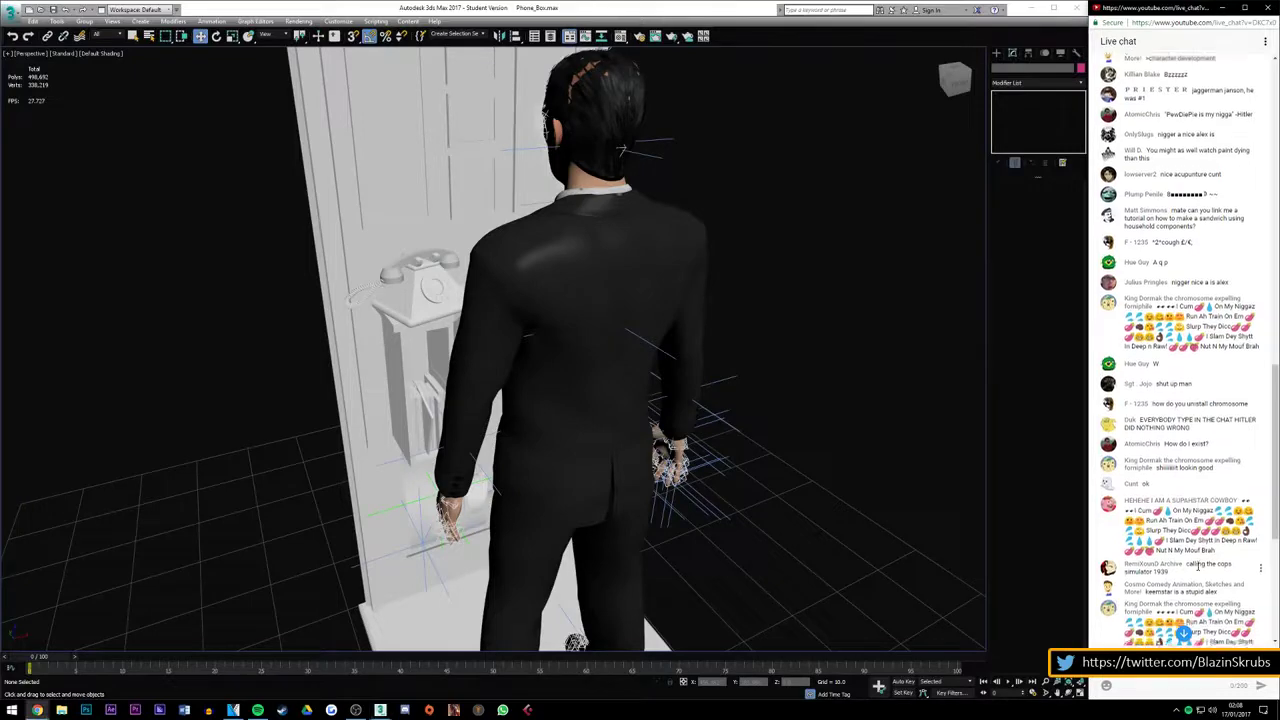
{"action": "scroll", "coordinate": [1198, 568], "scroll_direction": "up", "scroll_amount": 3}
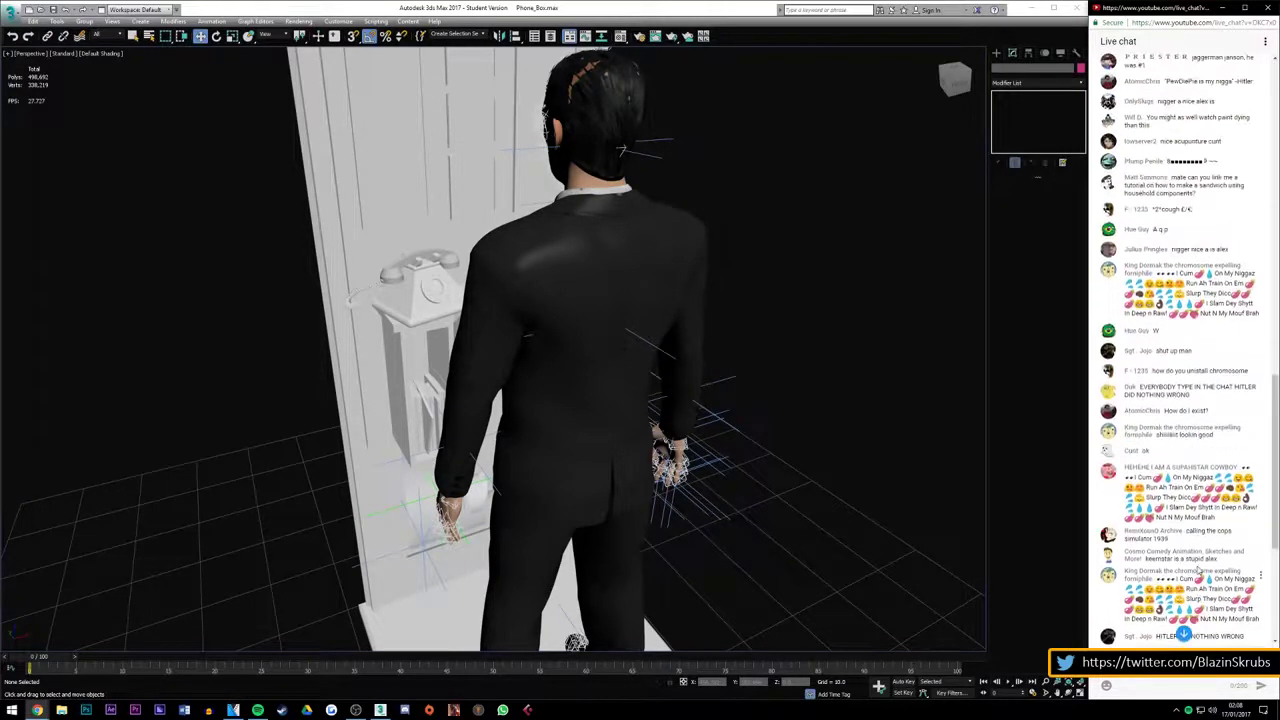
{"action": "scroll", "coordinate": [1198, 570], "scroll_direction": "up", "scroll_amount": 1}
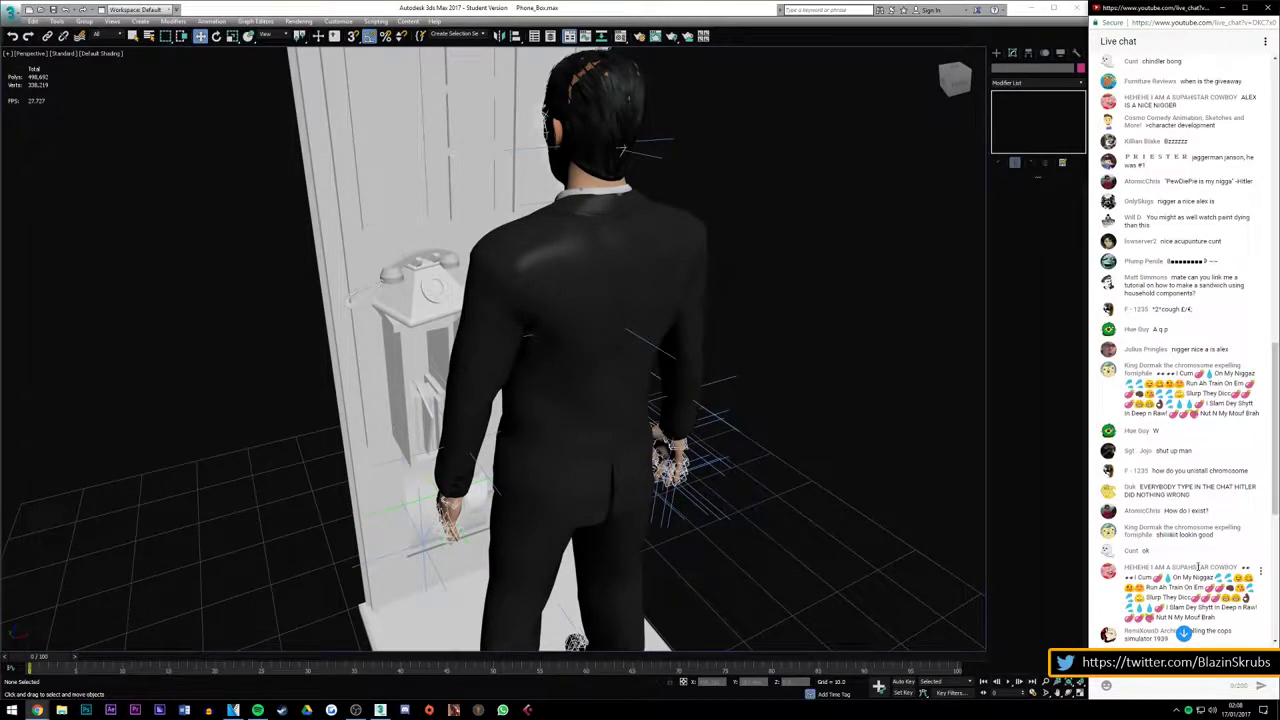
{"action": "scroll", "coordinate": [1198, 567], "scroll_direction": "up", "scroll_amount": 1}
{"action": "scroll", "coordinate": [1198, 568], "scroll_direction": "up", "scroll_amount": 1}
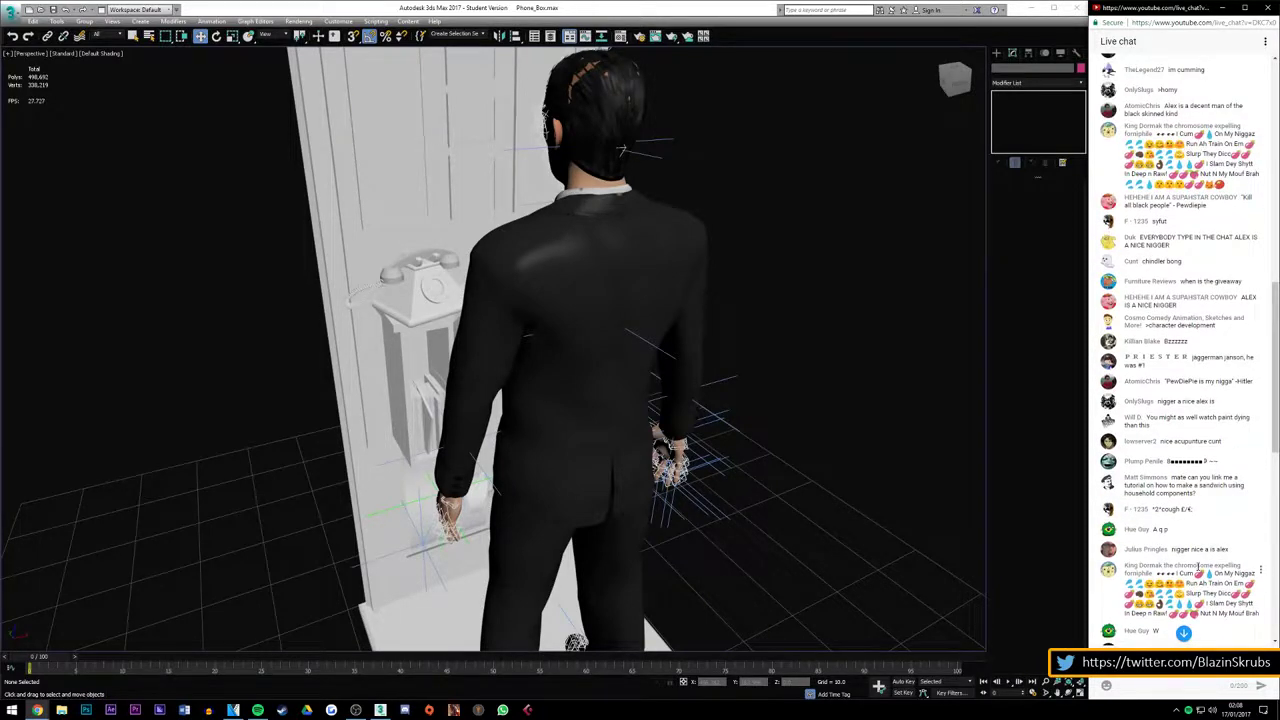
{"action": "scroll", "coordinate": [1198, 568], "scroll_direction": "down", "scroll_amount": 5}
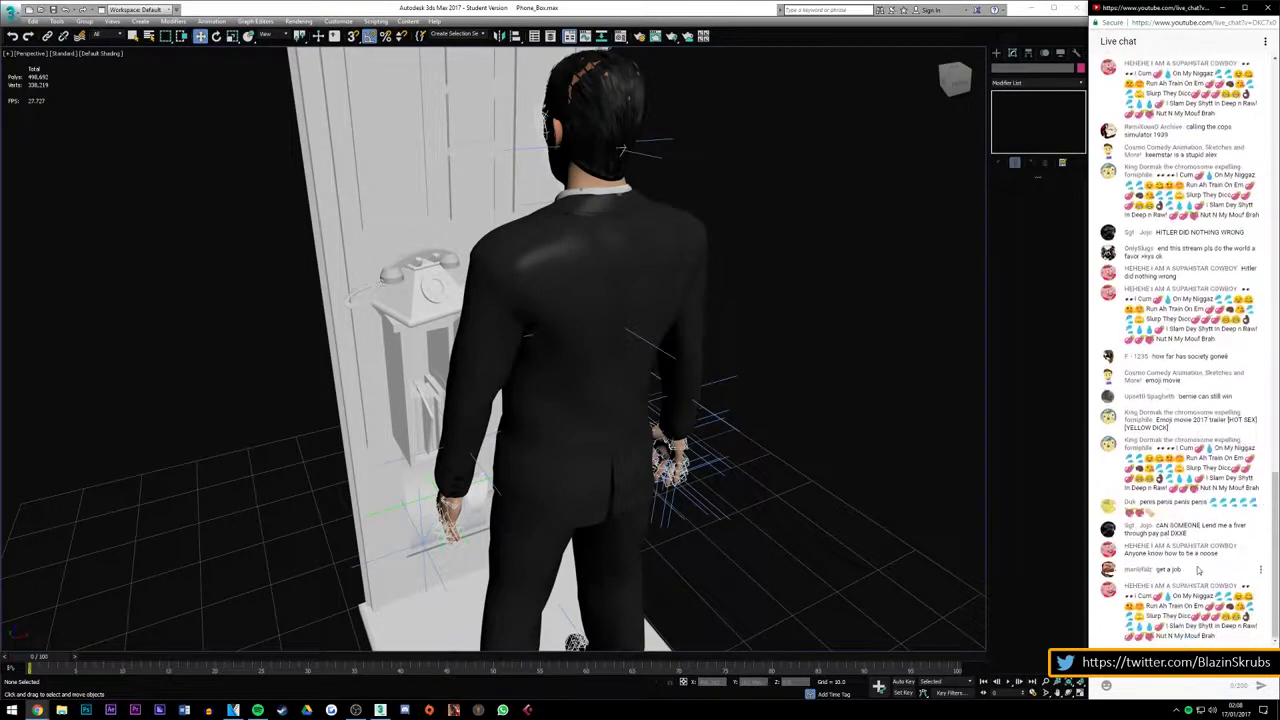
{"action": "scroll", "coordinate": [440, 290], "scroll_direction": "up", "scroll_amount": 5}
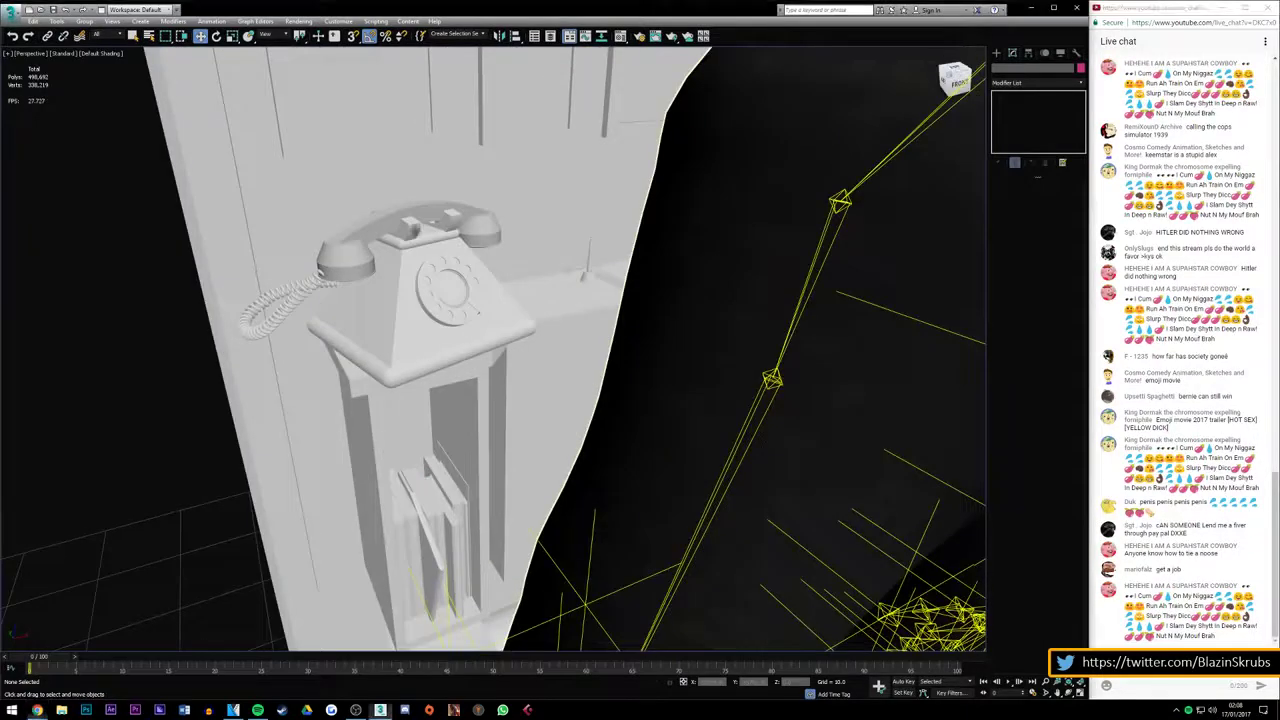
Orbit around the wall phone and reselect the telephone handset
{"action": "middle_click_drag", "start_coordinate": [440, 290], "coordinate": [422, 297], "text": "alt"}
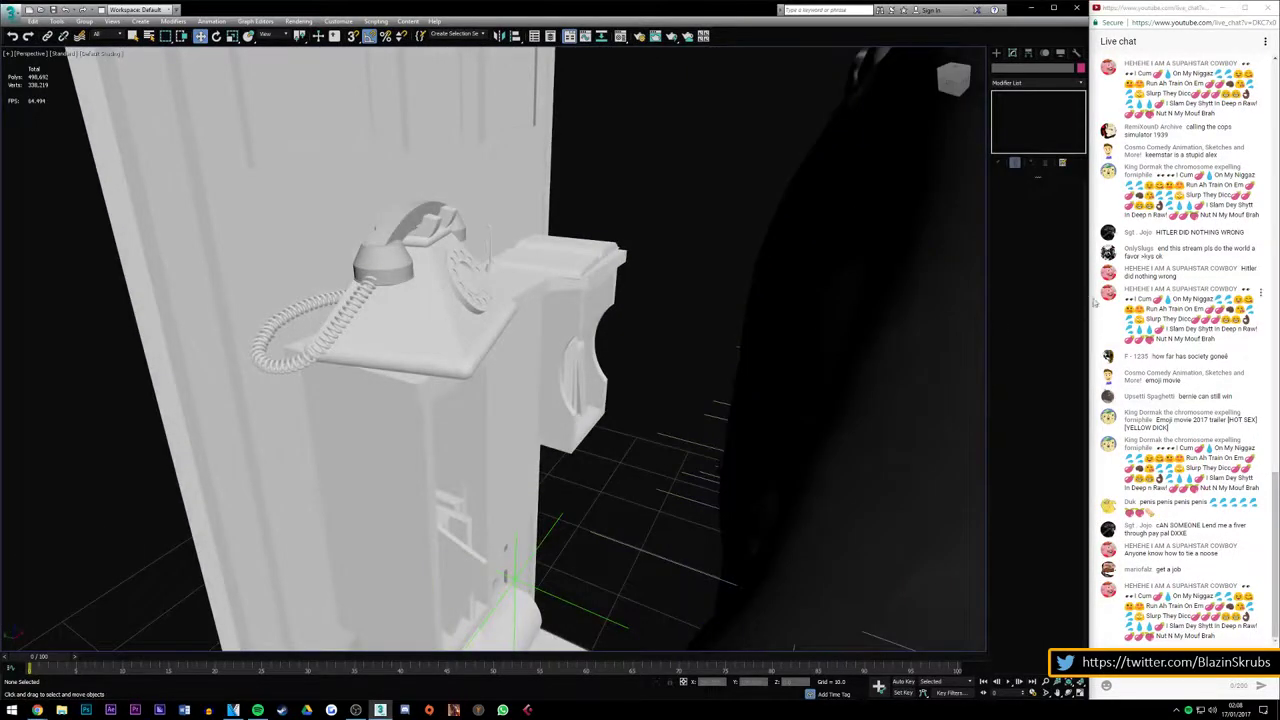
{"action": "scroll", "coordinate": [463, 290], "scroll_direction": "down", "scroll_amount": 3}
{"action": "scroll", "coordinate": [463, 290], "scroll_direction": "down", "scroll_amount": 5}
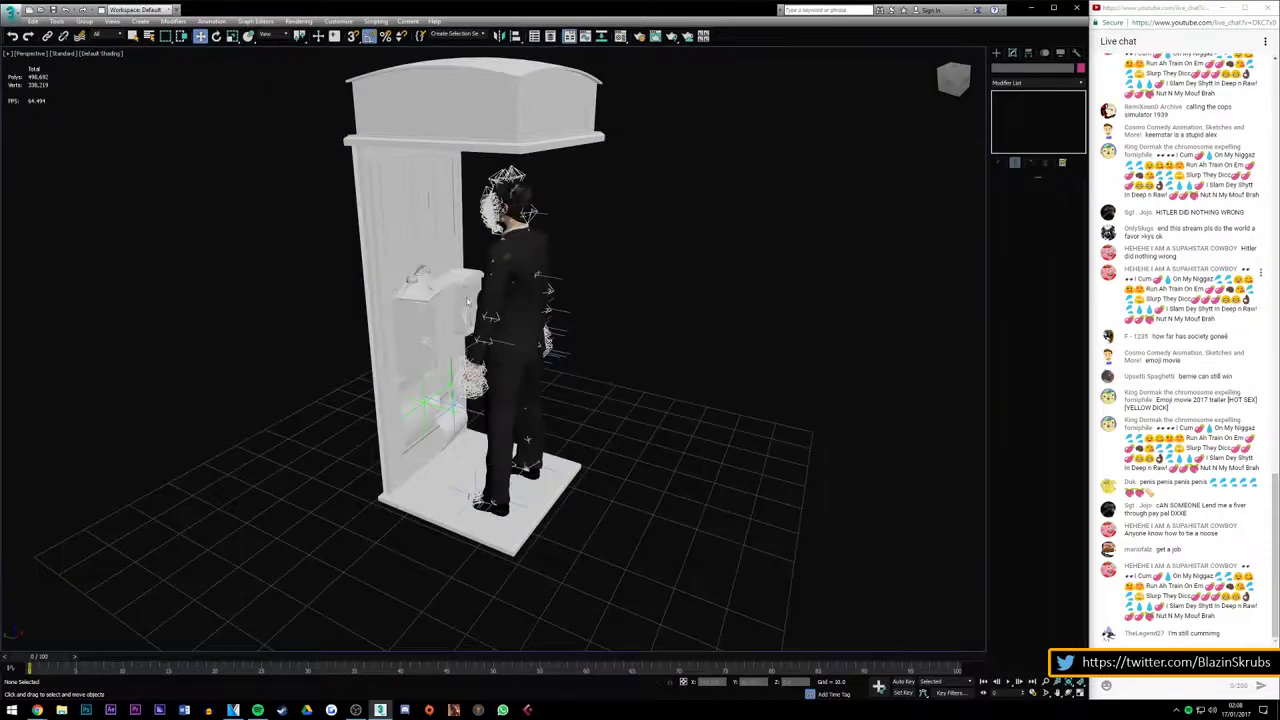
{"action": "scroll", "coordinate": [425, 270], "scroll_direction": "up", "scroll_amount": 8}
{"action": "left_click", "coordinate": [450, 280]}
{"action": "scroll", "coordinate": [475, 260], "scroll_direction": "down", "scroll_amount": 3}
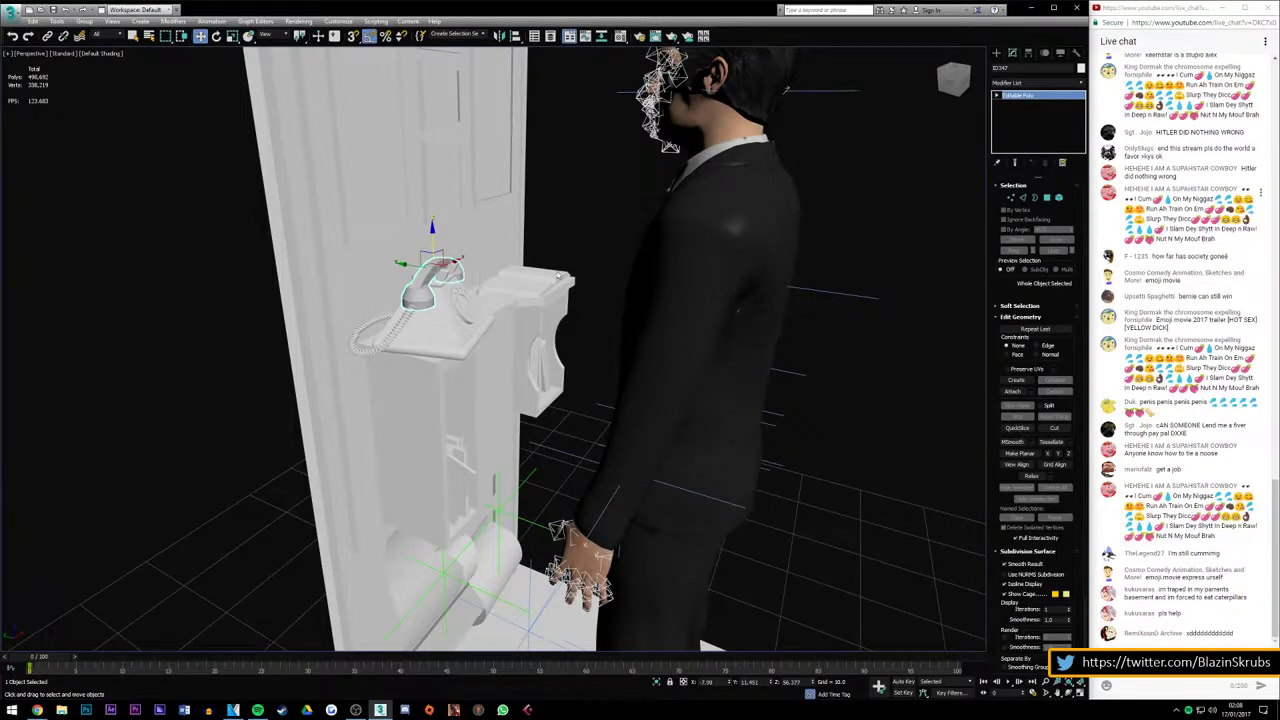
Open the suited character's group with Group > Open to reach its rig
{"action": "left_click", "coordinate": [690, 300]}
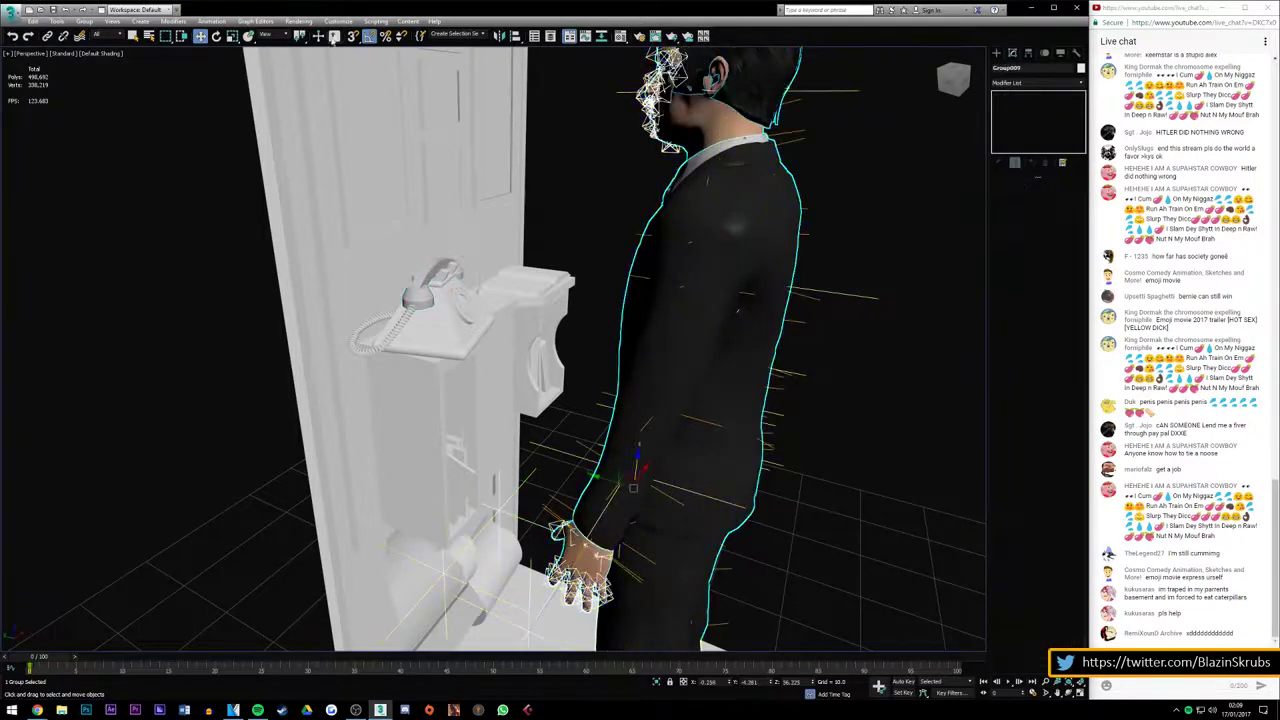
{"action": "left_click", "coordinate": [85, 21]}
{"action": "left_click", "coordinate": [100, 45]}
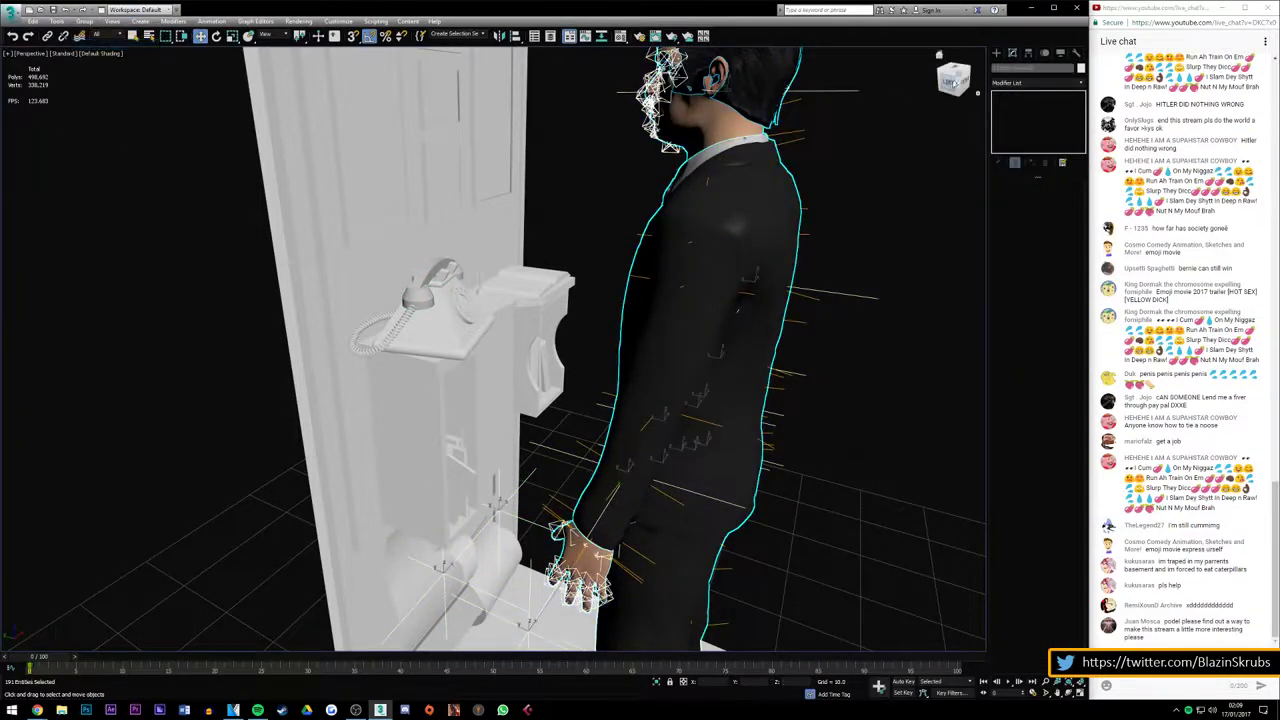
{"action": "mouse_move", "coordinate": [640, 350]}
{"action": "middle_mouse_down", "text": "alt"}
{"action": "mouse_move", "coordinate": [700, 300]}
{"action": "mouse_move", "coordinate": [720, 300]}
{"action": "mouse_move", "coordinate": [660, 425]}
{"action": "middle_mouse_up", "text": "alt"}
{"action": "left_click", "coordinate": [660, 425]}
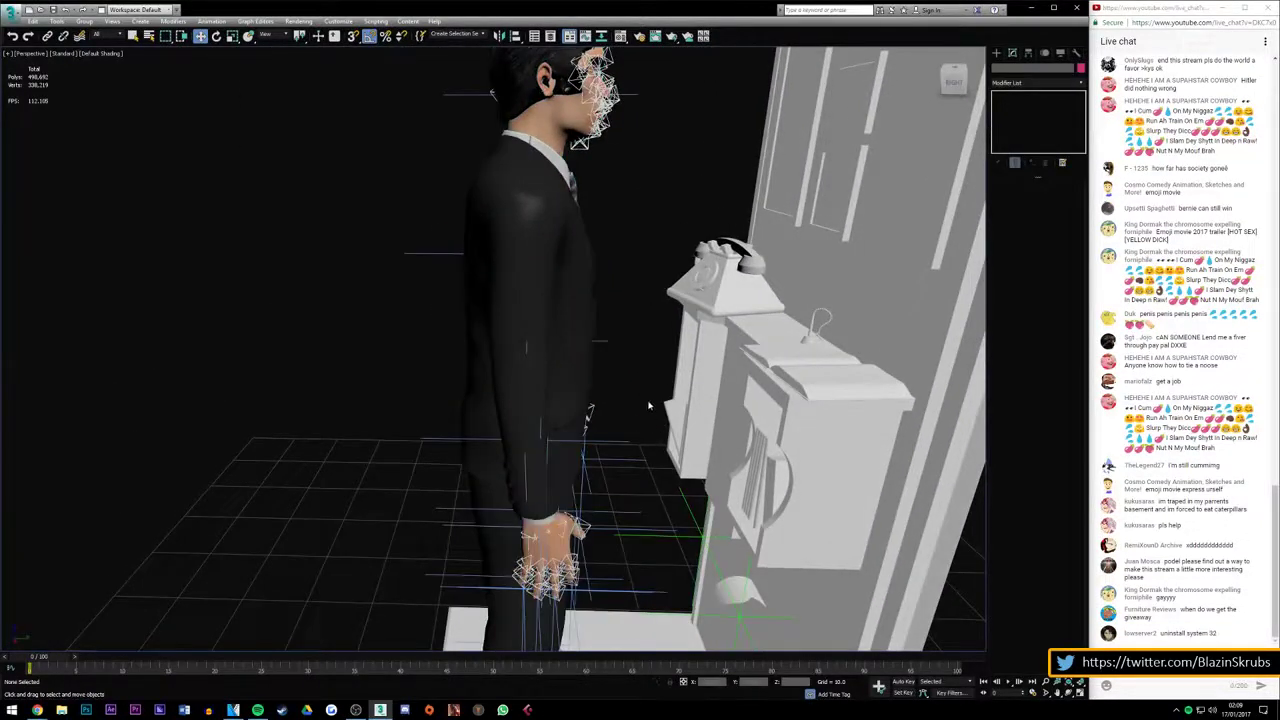
Select the hand rig, test-move the arm and cancel, then turn on Auto Key
{"action": "middle_click_drag", "start_coordinate": [420, 330], "coordinate": [352, 368], "text": "alt"}
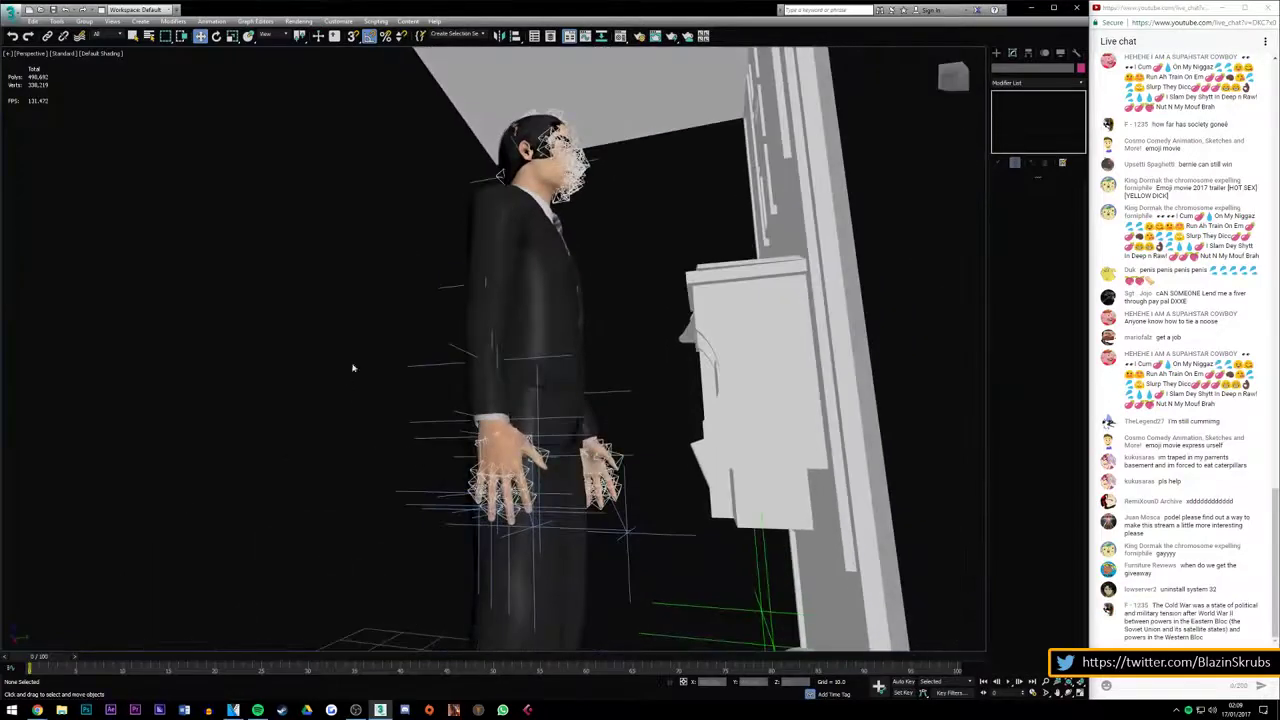
{"action": "left_click_drag", "start_coordinate": [464, 545], "coordinate": [462, 546]}
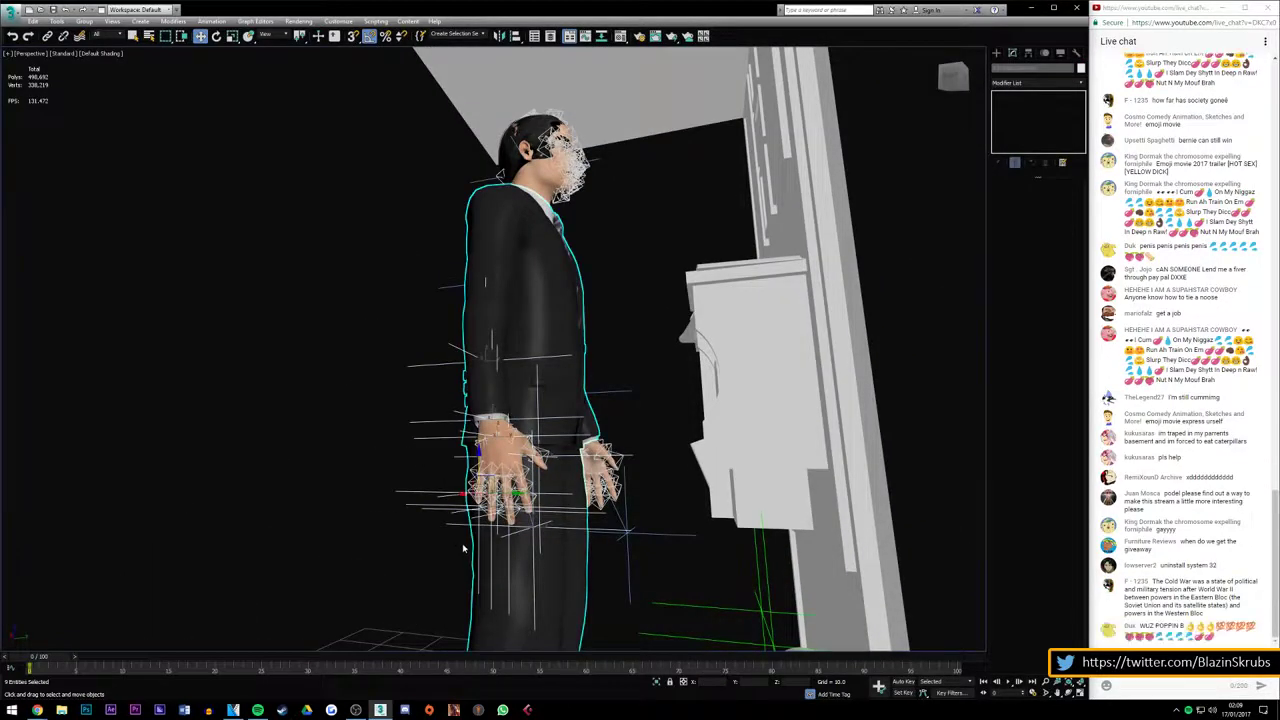
{"action": "middle_click_drag", "start_coordinate": [462, 546], "coordinate": [463, 305], "text": "alt"}
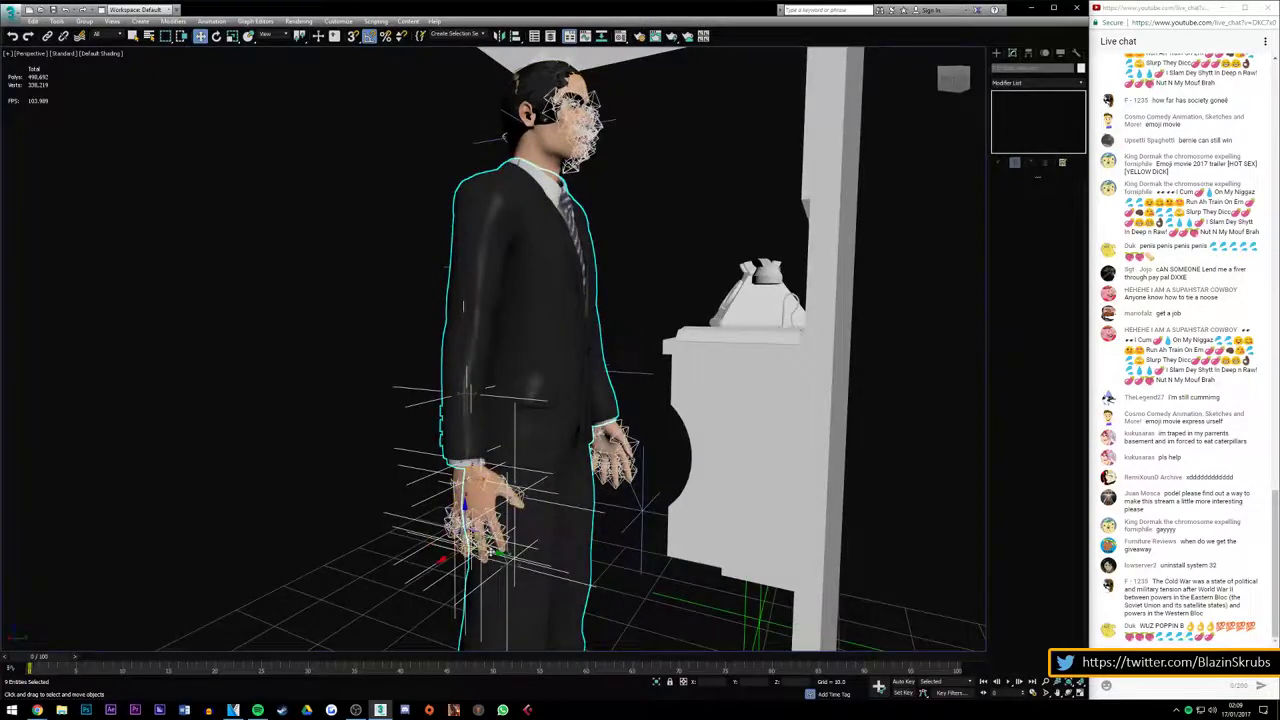
{"action": "mouse_move", "coordinate": [490, 552]}
{"action": "left_mouse_down"}
{"action": "mouse_move", "coordinate": [361, 512]}
{"action": "mouse_move", "coordinate": [602, 560]}
{"action": "left_mouse_up"}
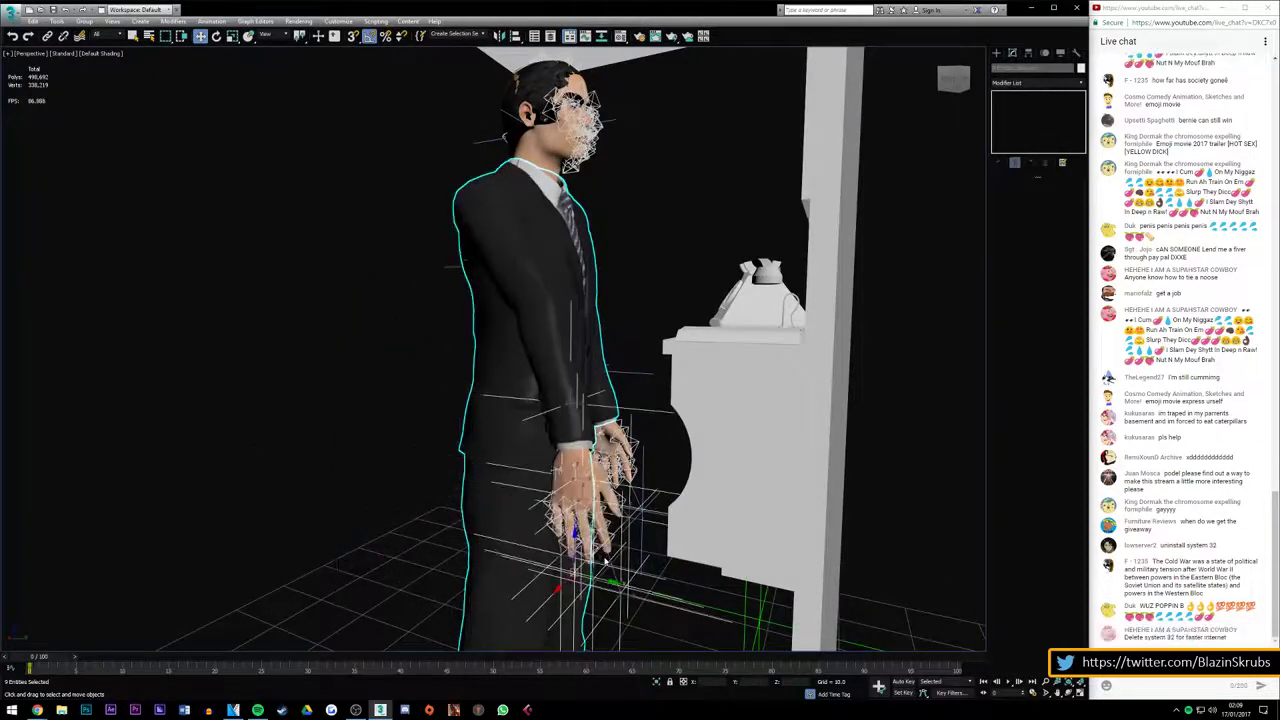
{"action": "right_click", "coordinate": [602, 560]}
{"action": "left_click", "coordinate": [908, 681]}
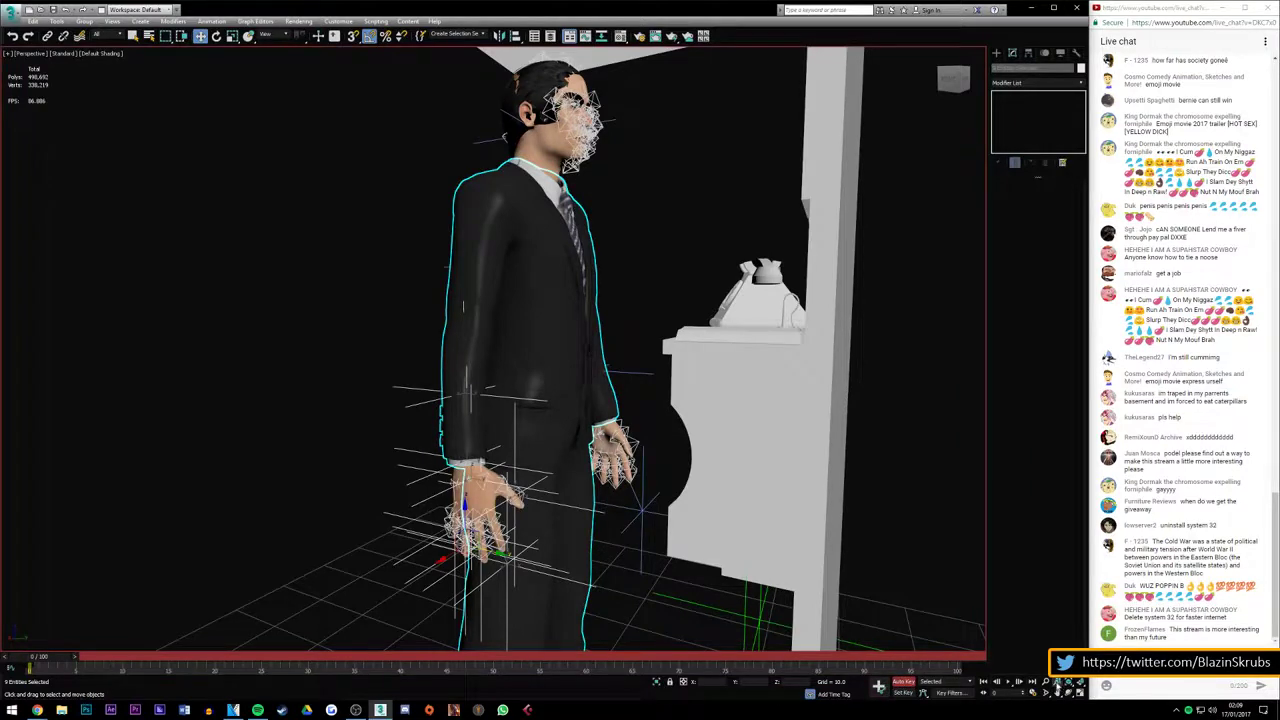
Set the Time Configuration End Time to 400 frames
{"action": "left_click", "coordinate": [1048, 701]}
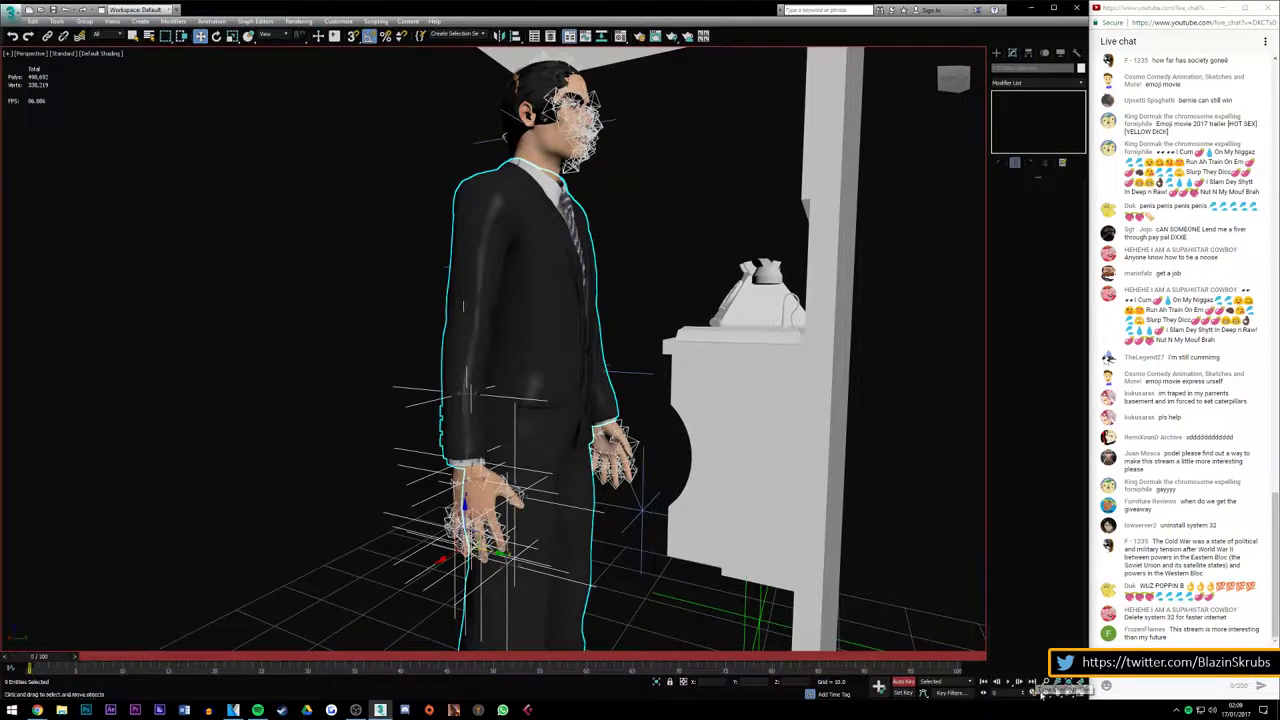
{"action": "left_click", "coordinate": [1036, 695]}
{"action": "left_click", "coordinate": [1034, 695]}
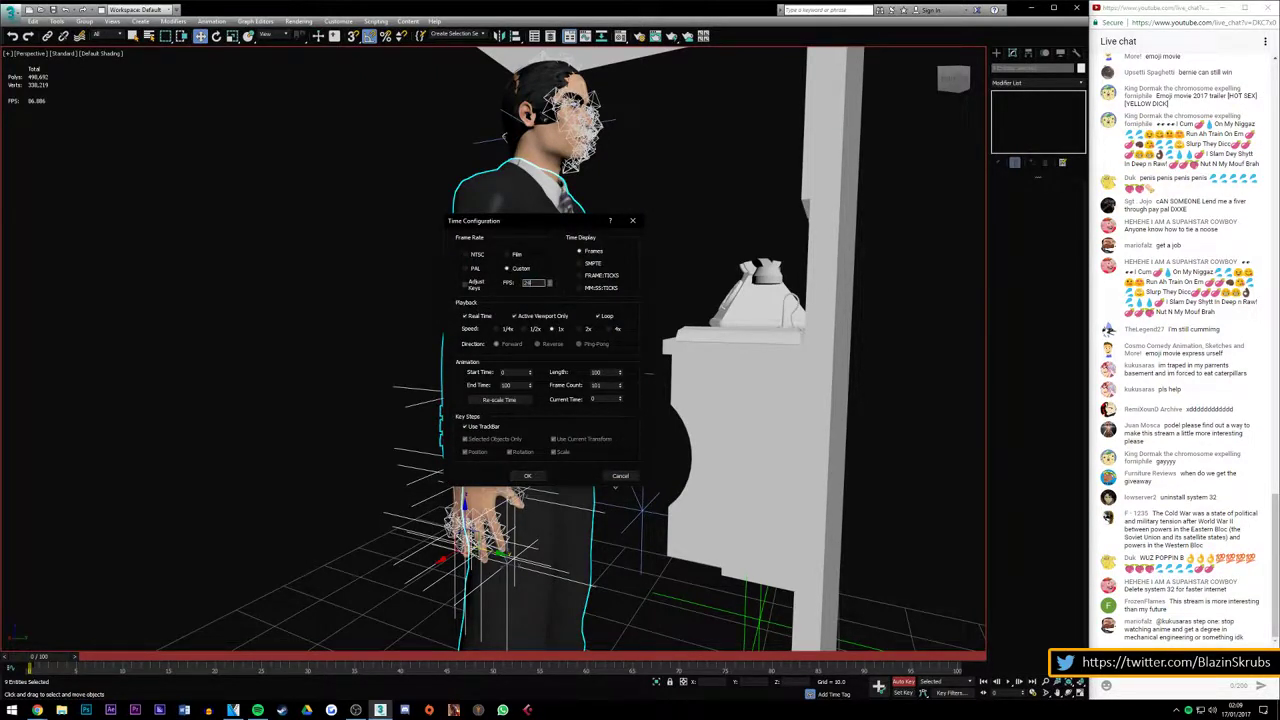
{"action": "double_click", "coordinate": [505, 385]}
{"action": "type", "text": "400"}
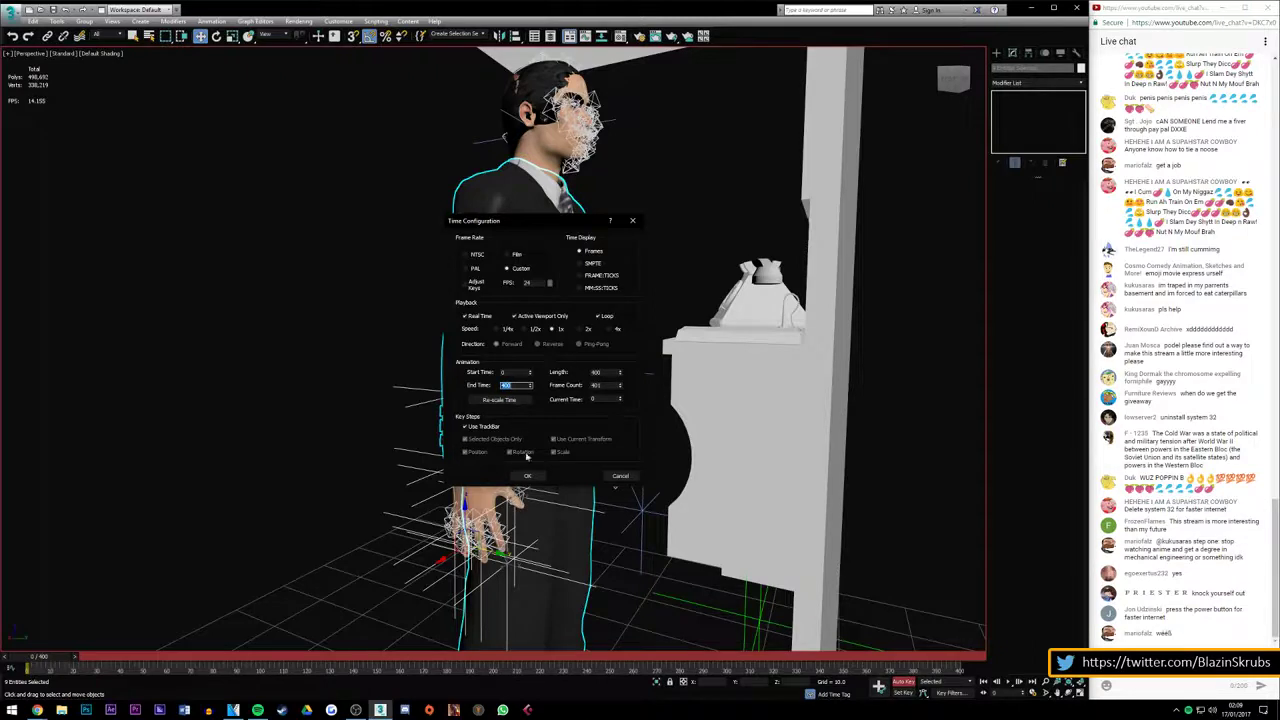
{"action": "left_click", "coordinate": [536, 476]}
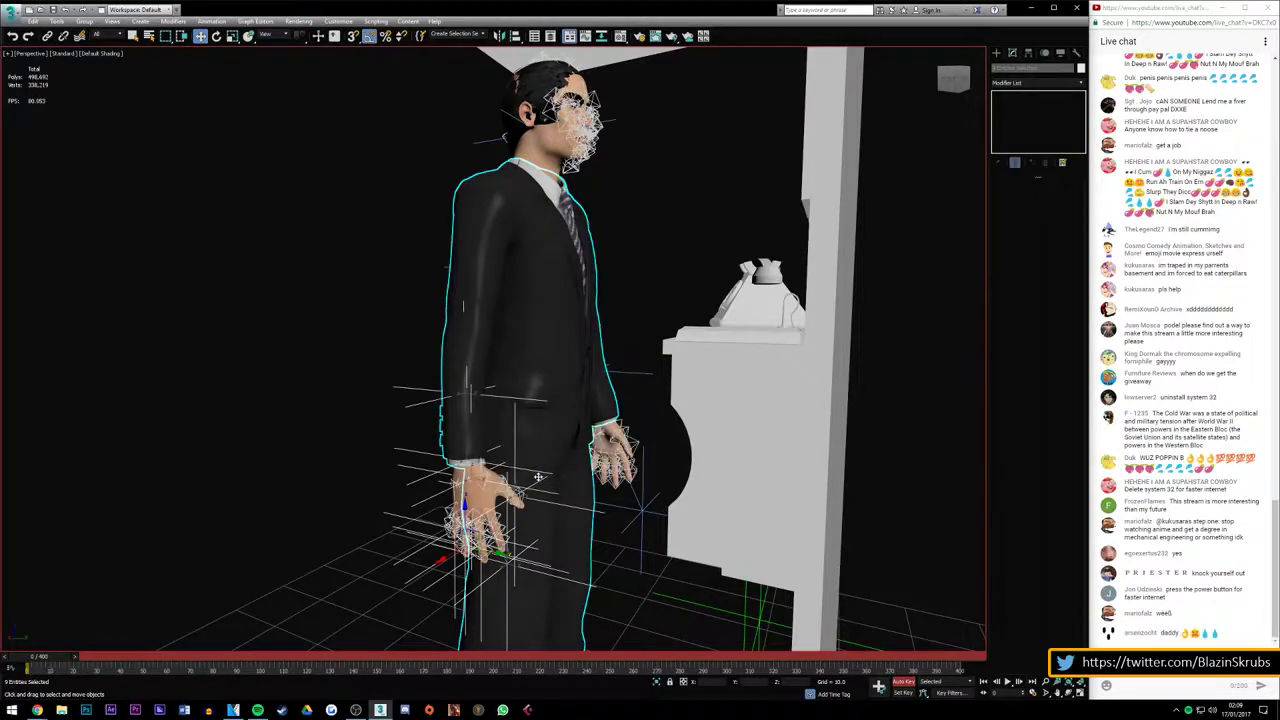
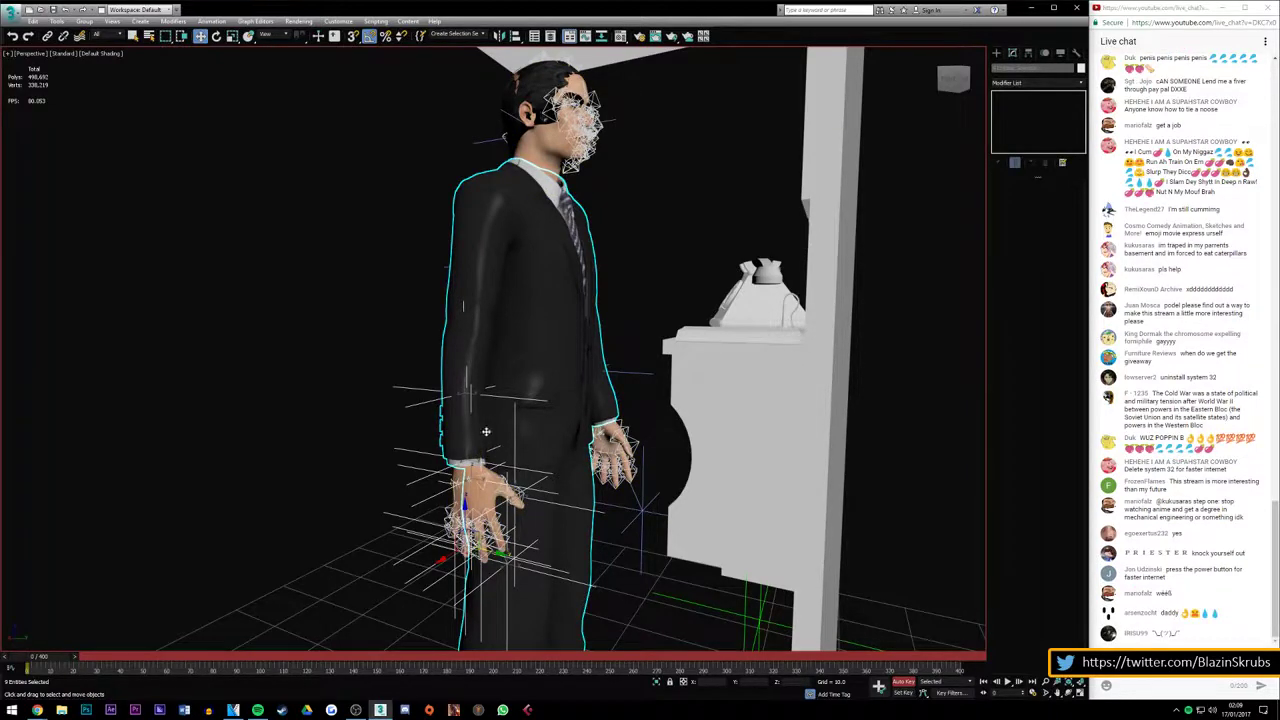
Test a forward reach with the left-hand IK helper around frame 15, then undo it
{"action": "key", "text": "shift+z"}
{"action": "key", "text": "shift+z"}
{"action": "key", "text": "shift+z"}
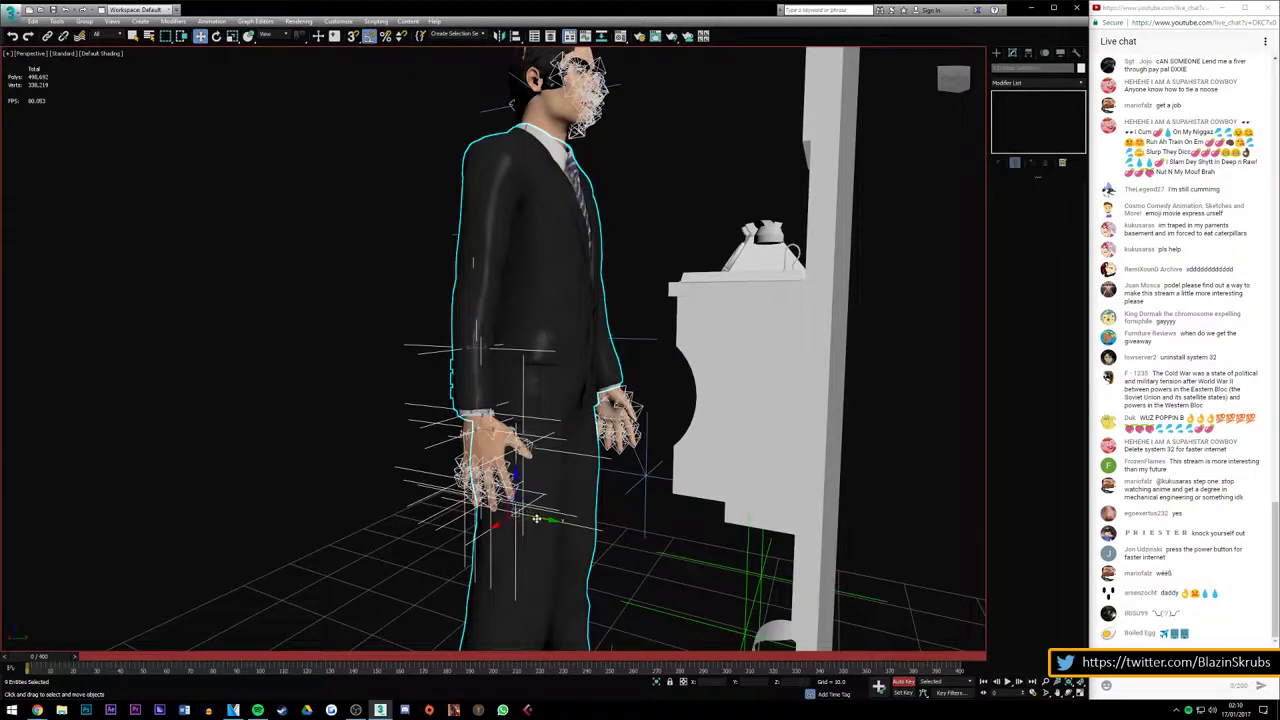
{"action": "left_click_drag", "start_coordinate": [536, 519], "coordinate": [760, 566]}
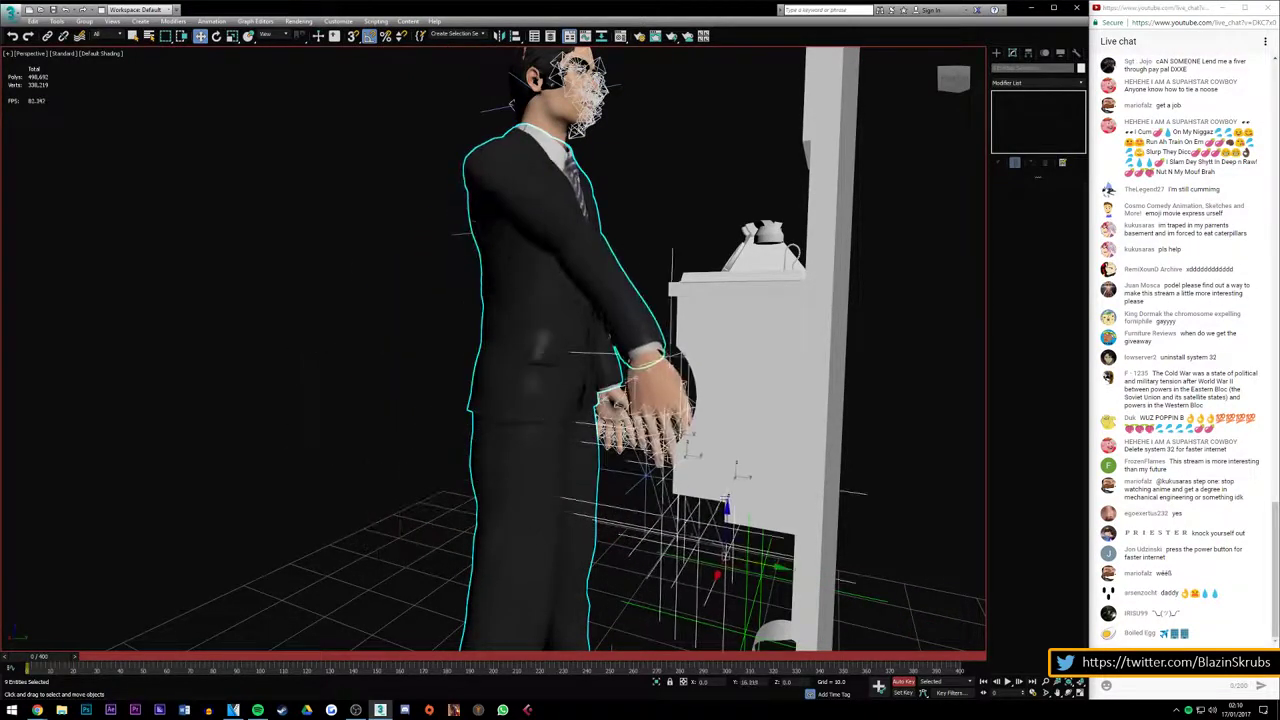
{"action": "left_click_drag", "start_coordinate": [736, 470], "coordinate": [488, 460]}
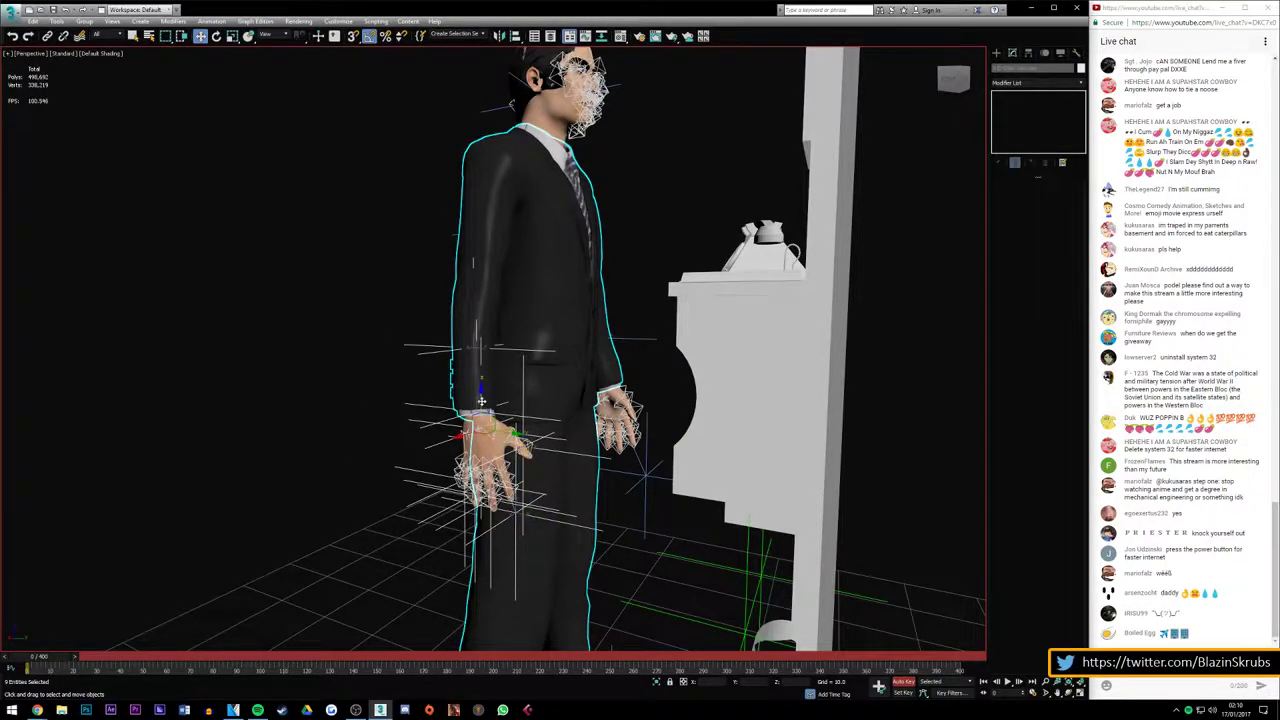
{"action": "left_click_drag", "start_coordinate": [40, 657], "coordinate": [82, 662]}
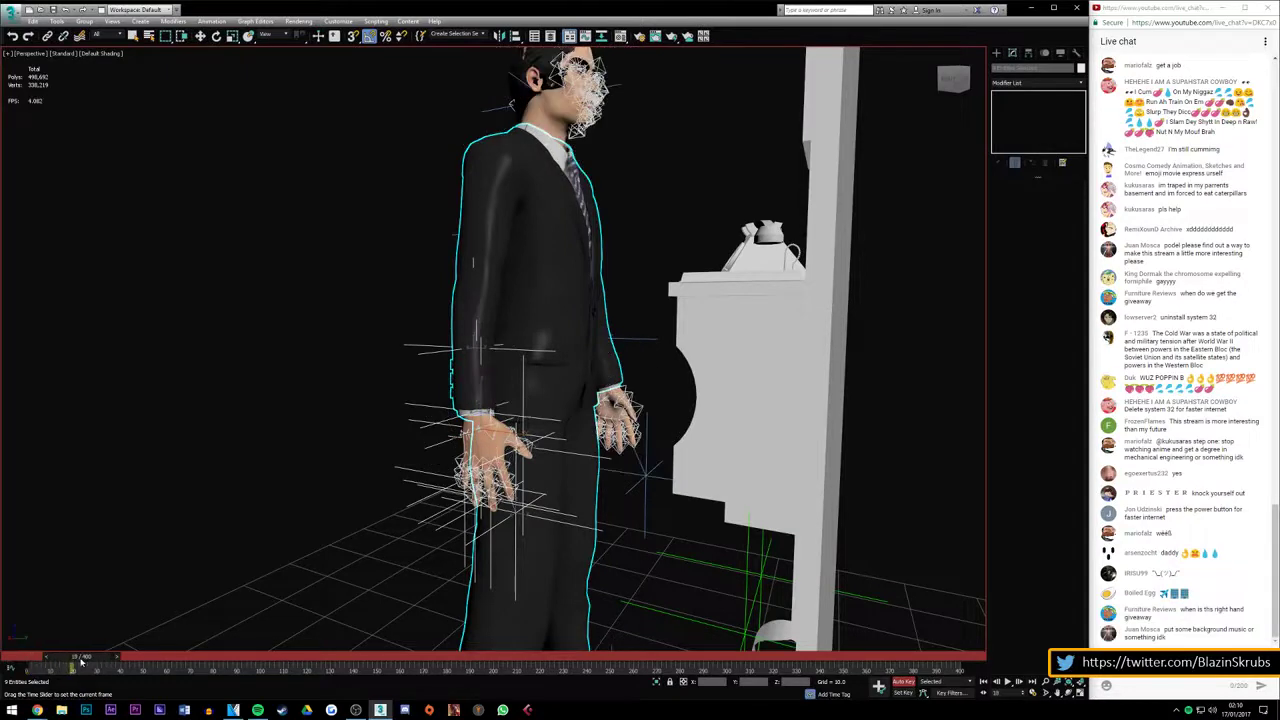
{"action": "key", "text": "w"}
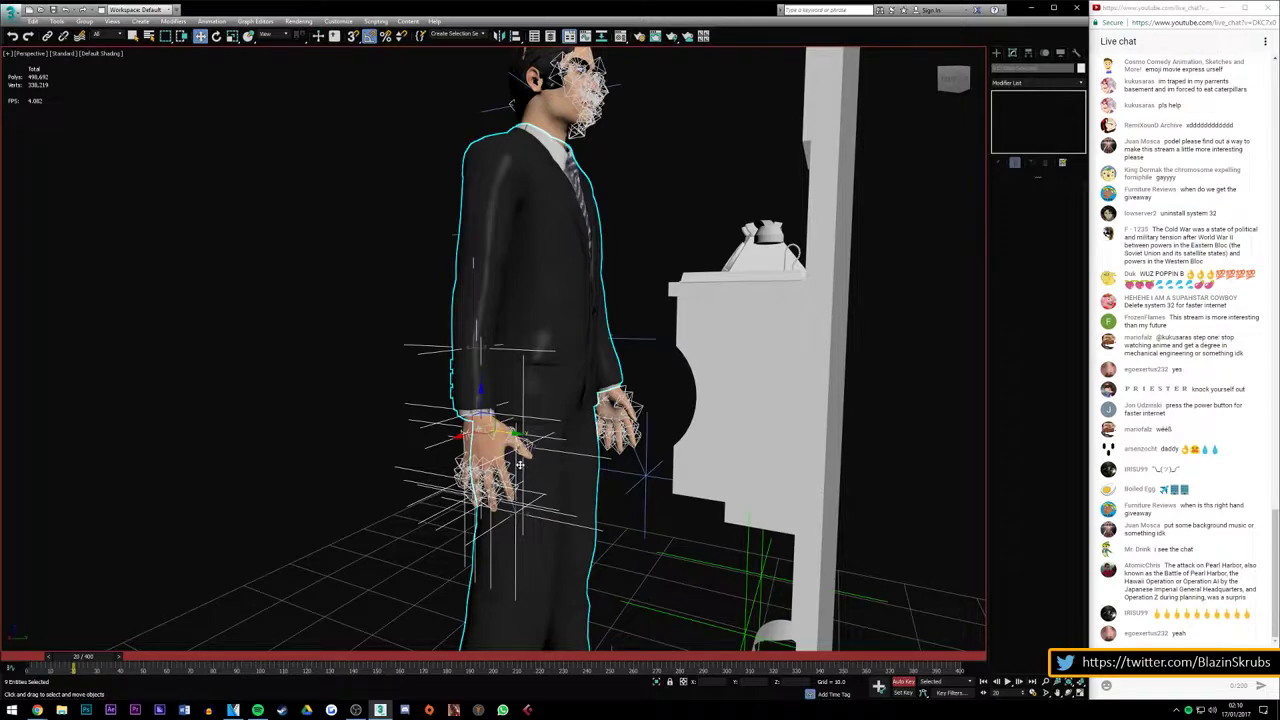
{"action": "middle_click_drag", "start_coordinate": [519, 463], "coordinate": [470, 466], "text": "alt"}
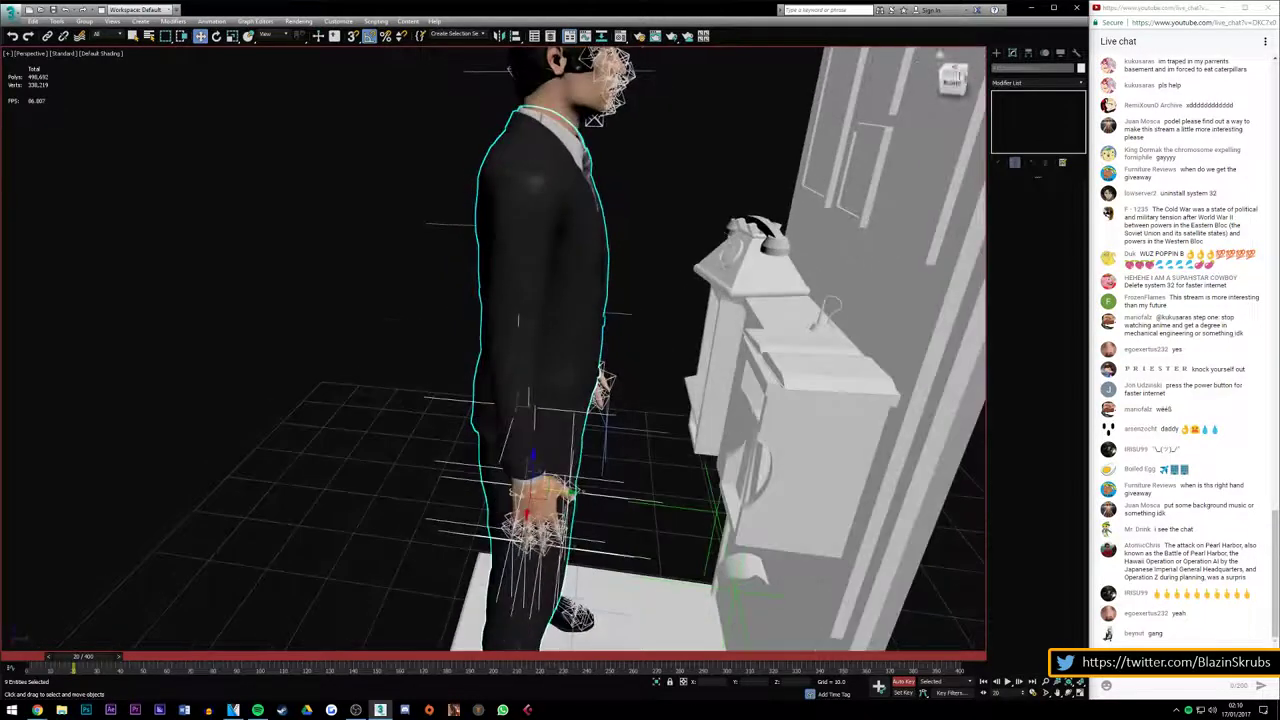
{"action": "mouse_move", "coordinate": [567, 491]}
{"action": "left_mouse_down"}
{"action": "mouse_move", "coordinate": [758, 493]}
{"action": "mouse_move", "coordinate": [757, 430]}
{"action": "mouse_move", "coordinate": [720, 390]}
{"action": "mouse_move", "coordinate": [776, 285]}
{"action": "mouse_move", "coordinate": [745, 242]}
{"action": "left_mouse_up"}
{"action": "left_click_drag", "start_coordinate": [945, 75], "coordinate": [728, 143]}
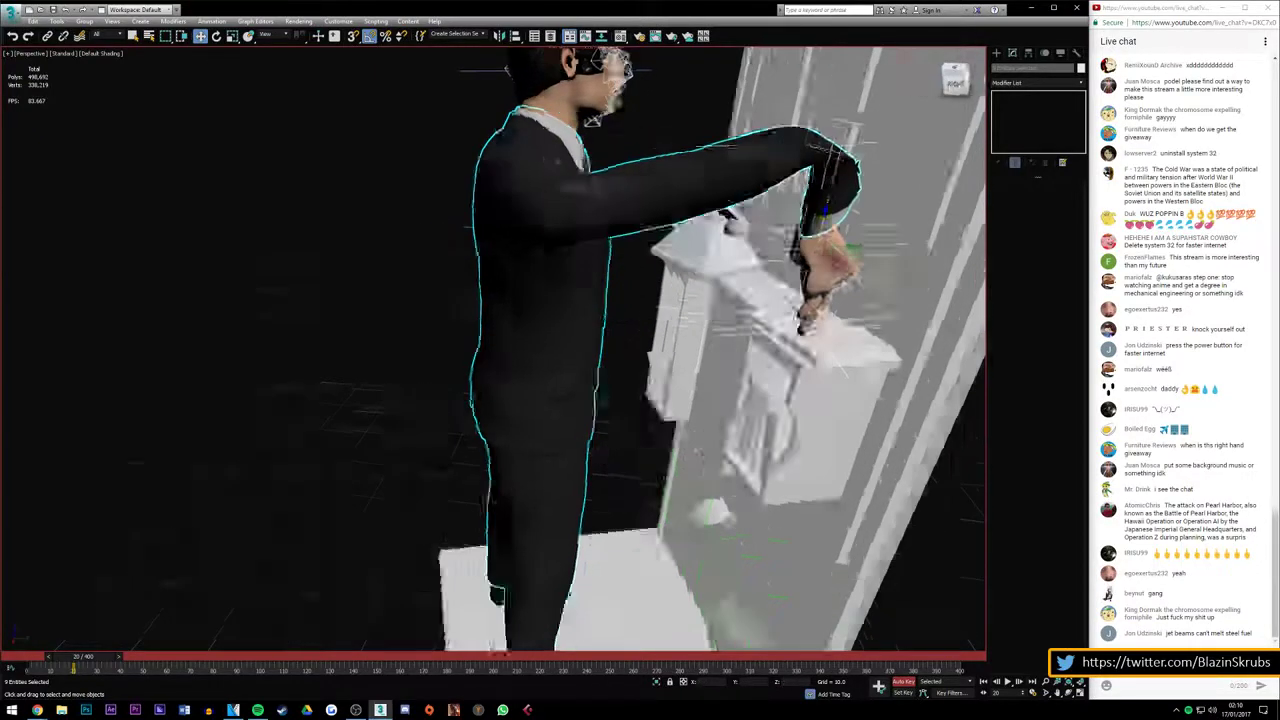
{"action": "key", "text": "ctrl+z"}
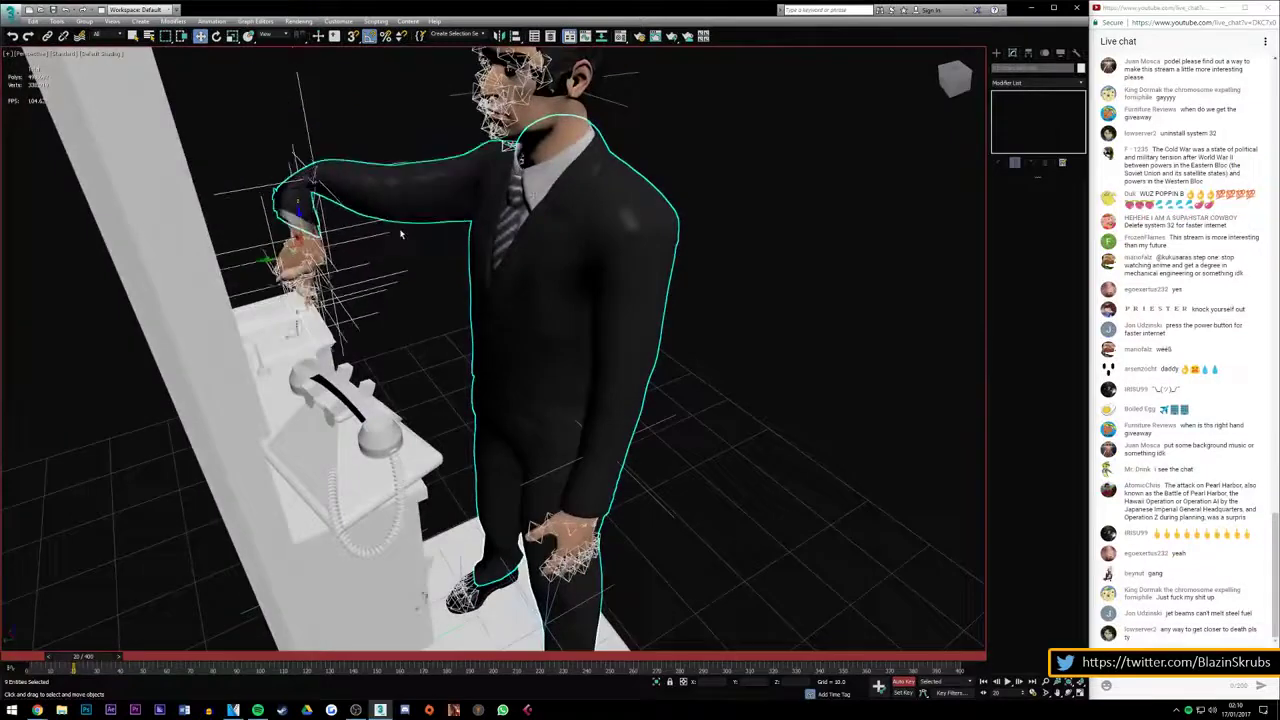
Key the left-hand IK helper resting beside the body, then return to frame 0
{"action": "left_click_drag", "start_coordinate": [298, 232], "coordinate": [466, 390]}
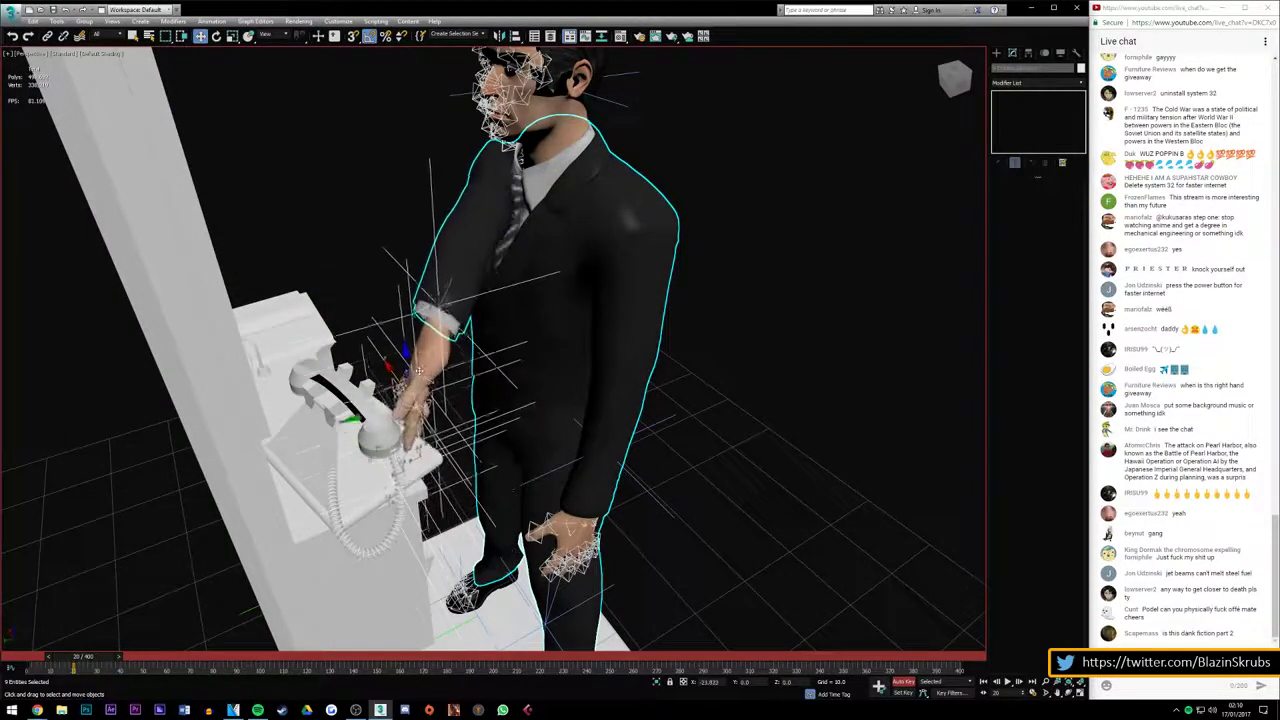
{"action": "key", "text": "z"}
{"action": "middle_click_drag", "start_coordinate": [737, 355], "coordinate": [796, 192], "text": "alt"}
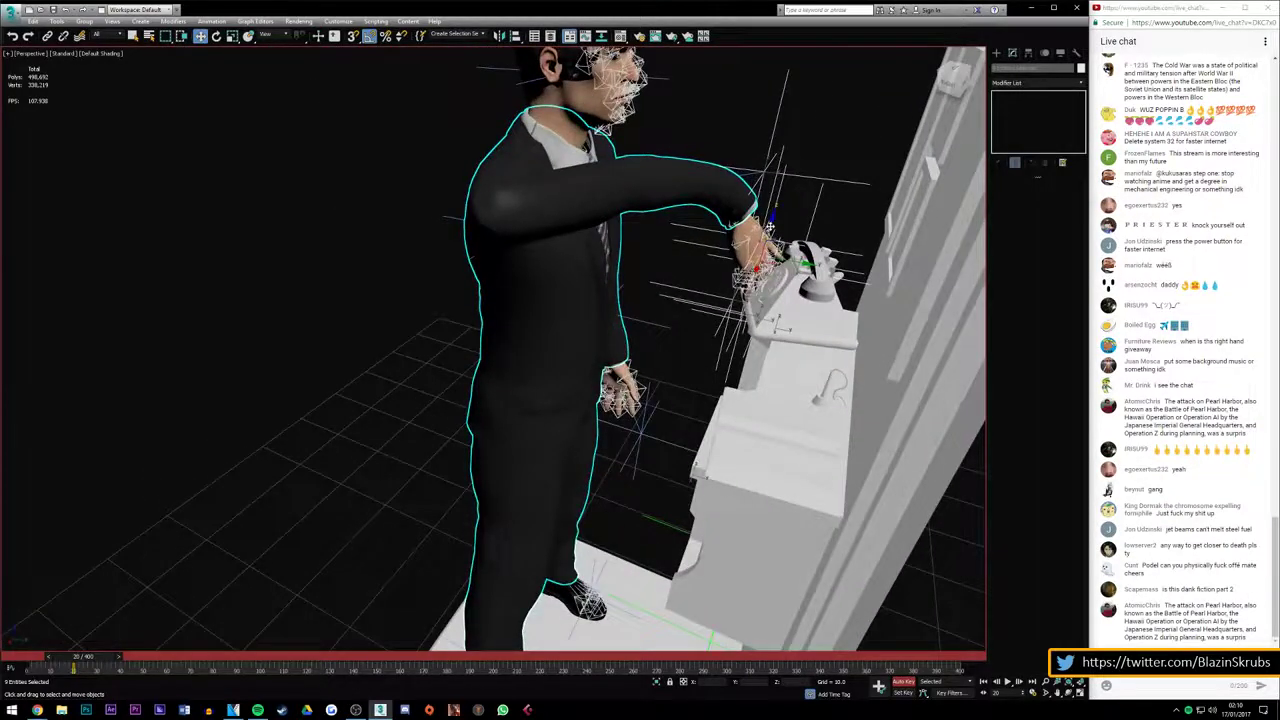
{"action": "mouse_move", "coordinate": [770, 228]}
{"action": "left_mouse_down"}
{"action": "mouse_move", "coordinate": [778, 248]}
{"action": "mouse_move", "coordinate": [672, 330]}
{"action": "left_mouse_up"}
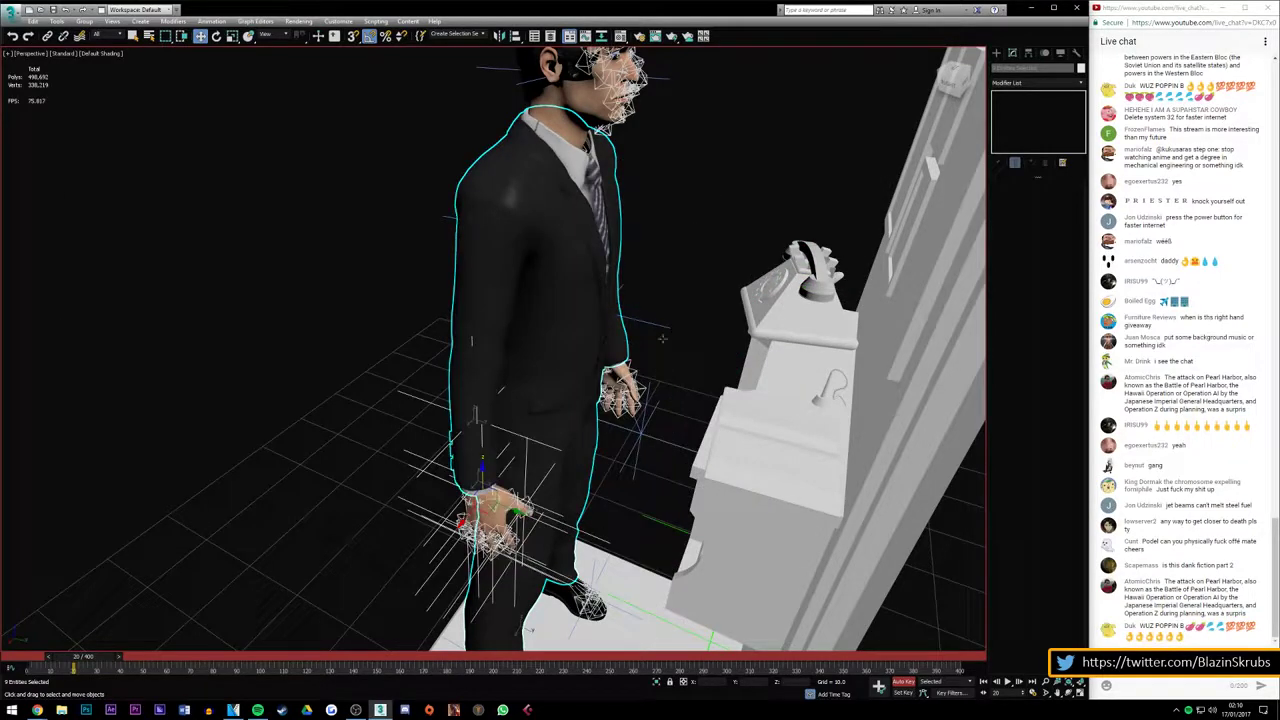
{"action": "left_click_drag", "start_coordinate": [955, 88], "coordinate": [953, 80]}
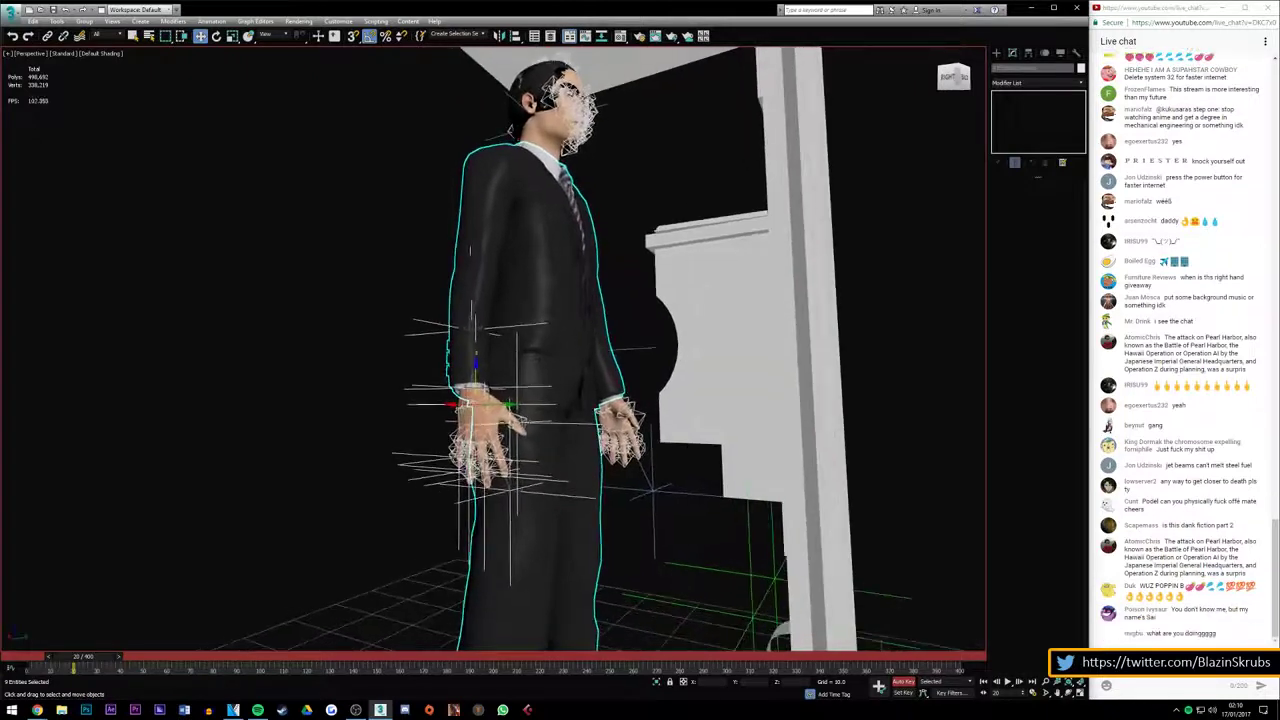
{"action": "left_click", "coordinate": [430, 413]}
{"action": "mouse_move", "coordinate": [430, 413]}
{"action": "left_mouse_down"}
{"action": "mouse_move", "coordinate": [520, 400]}
{"action": "mouse_move", "coordinate": [364, 502]}
{"action": "left_mouse_up"}
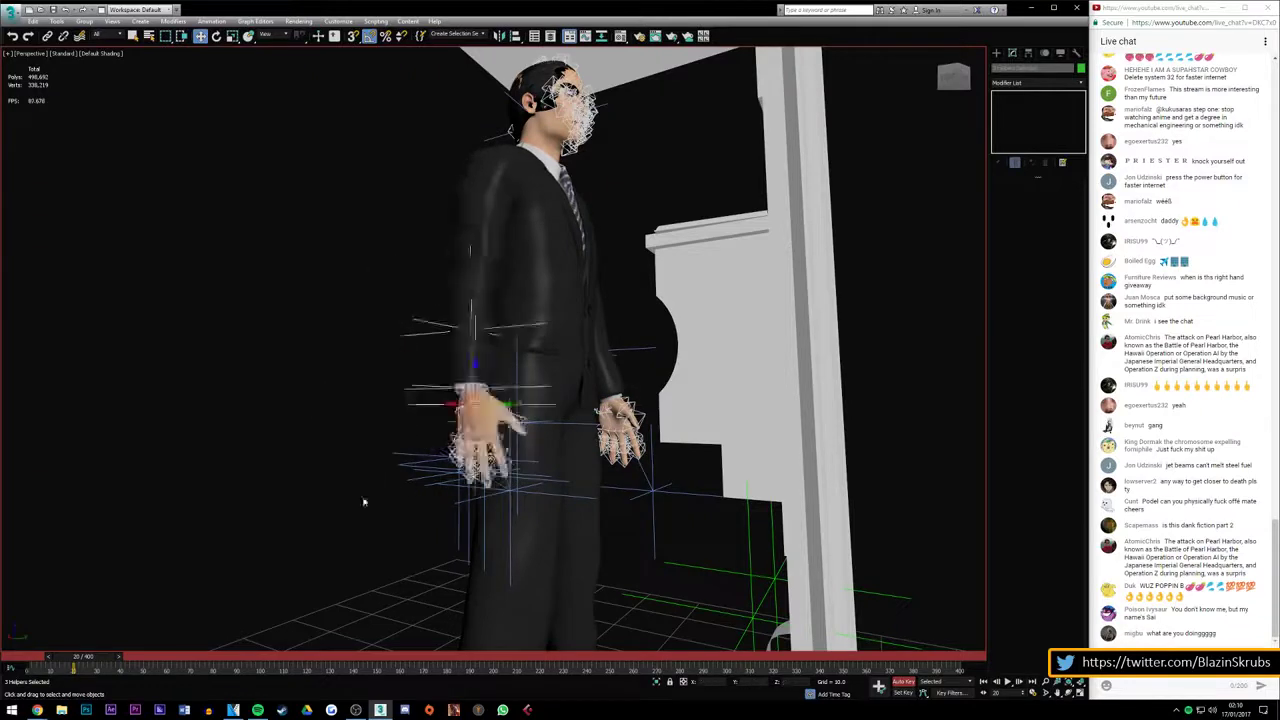
{"action": "key", "text": "Home"}
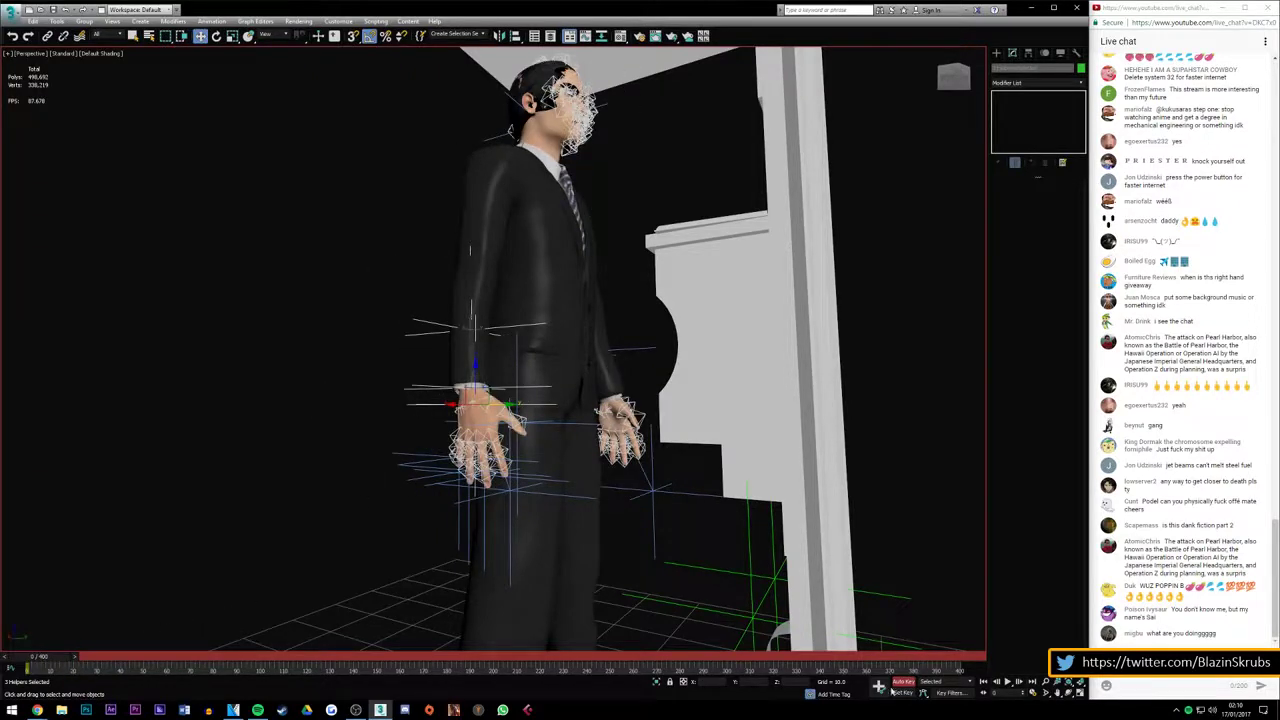
At about frame 39, move the left-hand IK helper toward the cabinet
{"action": "mouse_move", "coordinate": [45, 656]}
{"action": "left_mouse_down"}
{"action": "mouse_move", "coordinate": [158, 656]}
{"action": "mouse_move", "coordinate": [122, 660]}
{"action": "left_mouse_up"}
{"action": "key", "text": "w"}
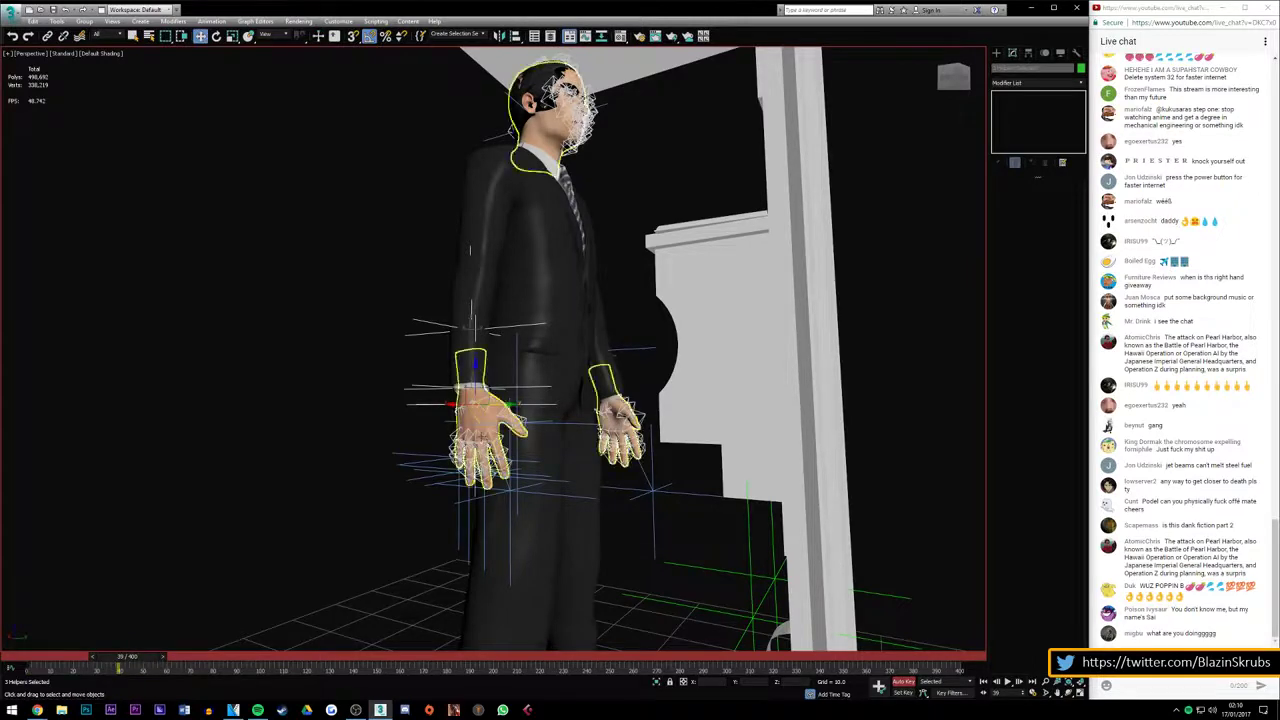
{"action": "left_click", "coordinate": [504, 405]}
{"action": "left_click_drag", "start_coordinate": [504, 405], "coordinate": [600, 415]}
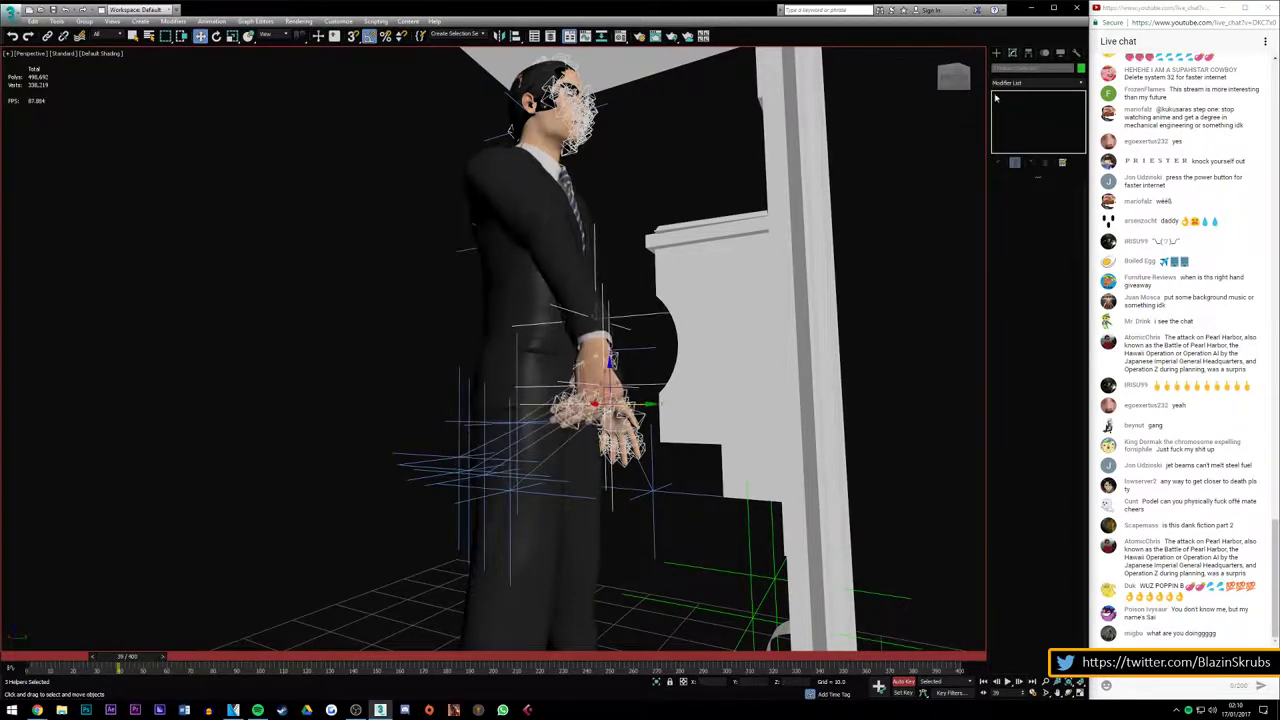
{"action": "middle_click_drag", "start_coordinate": [600, 415], "coordinate": [563, 295], "text": "alt"}
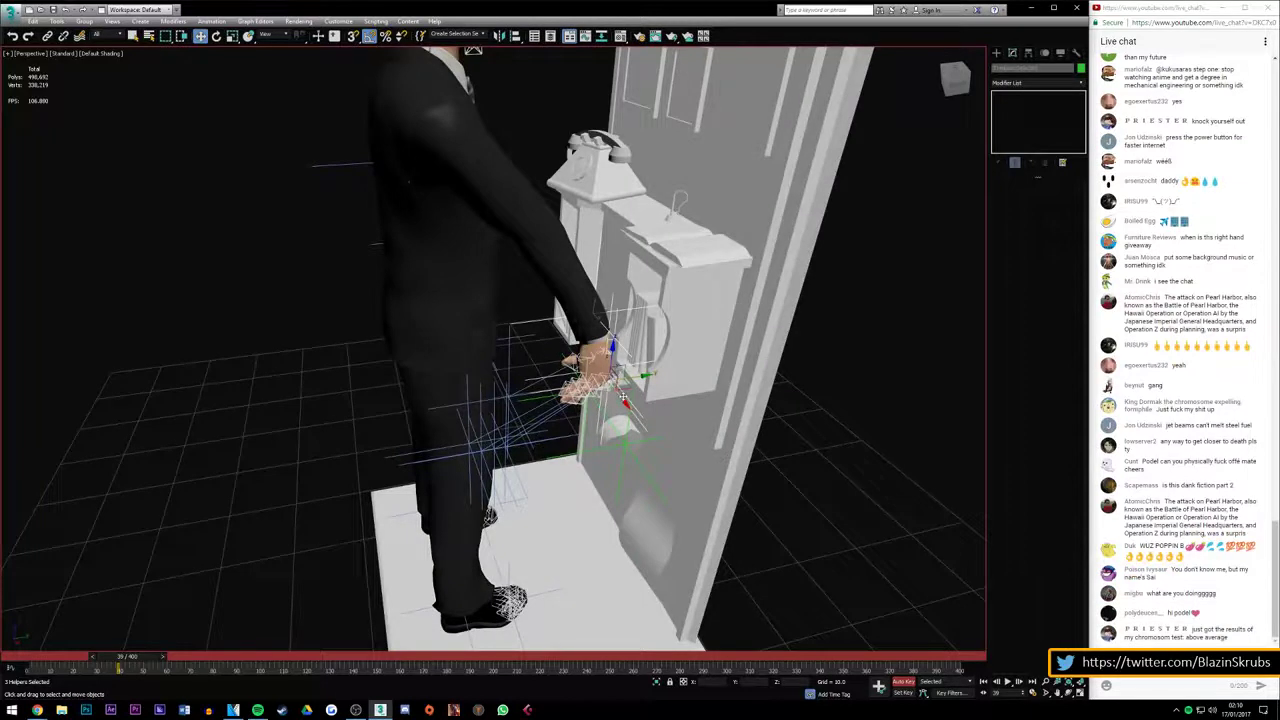
{"action": "mouse_move", "coordinate": [622, 398]}
{"action": "left_mouse_down"}
{"action": "mouse_move", "coordinate": [638, 402]}
{"action": "mouse_move", "coordinate": [660, 238]}
{"action": "mouse_move", "coordinate": [603, 208]}
{"action": "left_mouse_up"}
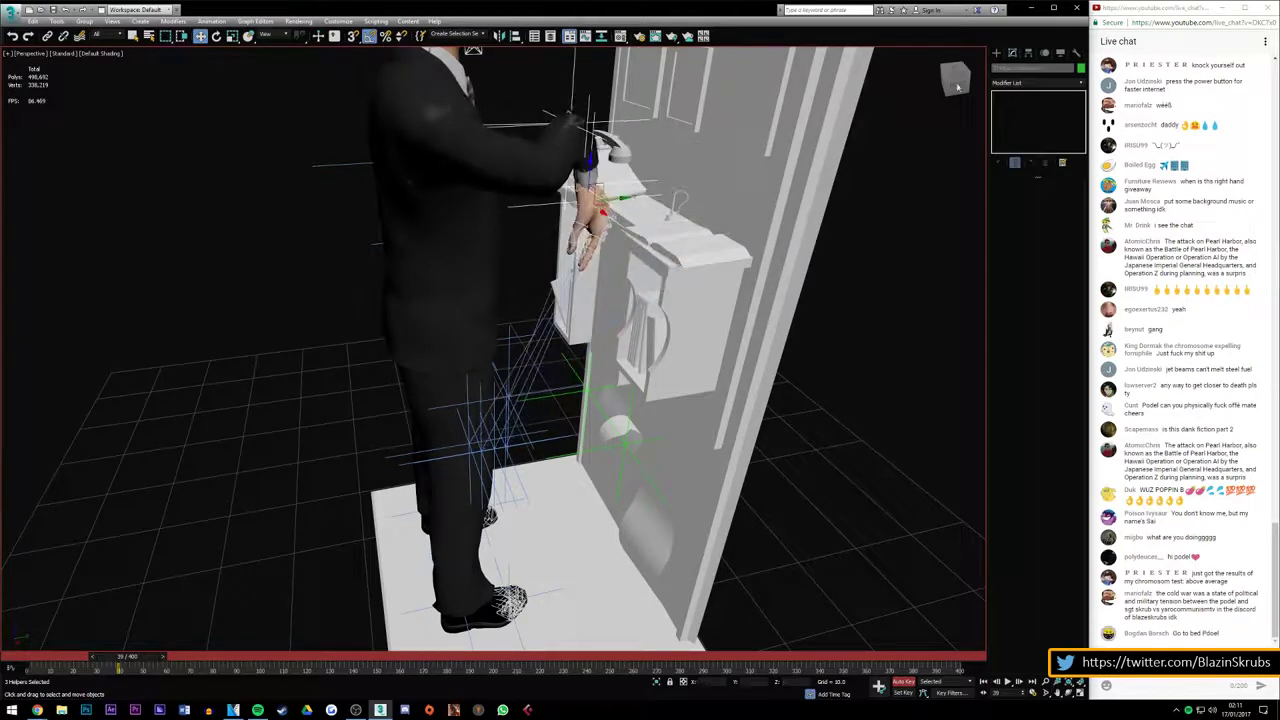
Zoom in and push the hand forward and up toward the telephone
{"action": "mouse_move", "coordinate": [977, 90]}
{"action": "middle_mouse_down", "text": "alt"}
{"action": "mouse_move", "coordinate": [643, 77]}
{"action": "mouse_move", "coordinate": [876, 100]}
{"action": "mouse_move", "coordinate": [700, 120]}
{"action": "mouse_move", "coordinate": [979, 153]}
{"action": "mouse_move", "coordinate": [956, 84]}
{"action": "middle_mouse_up", "text": "alt"}
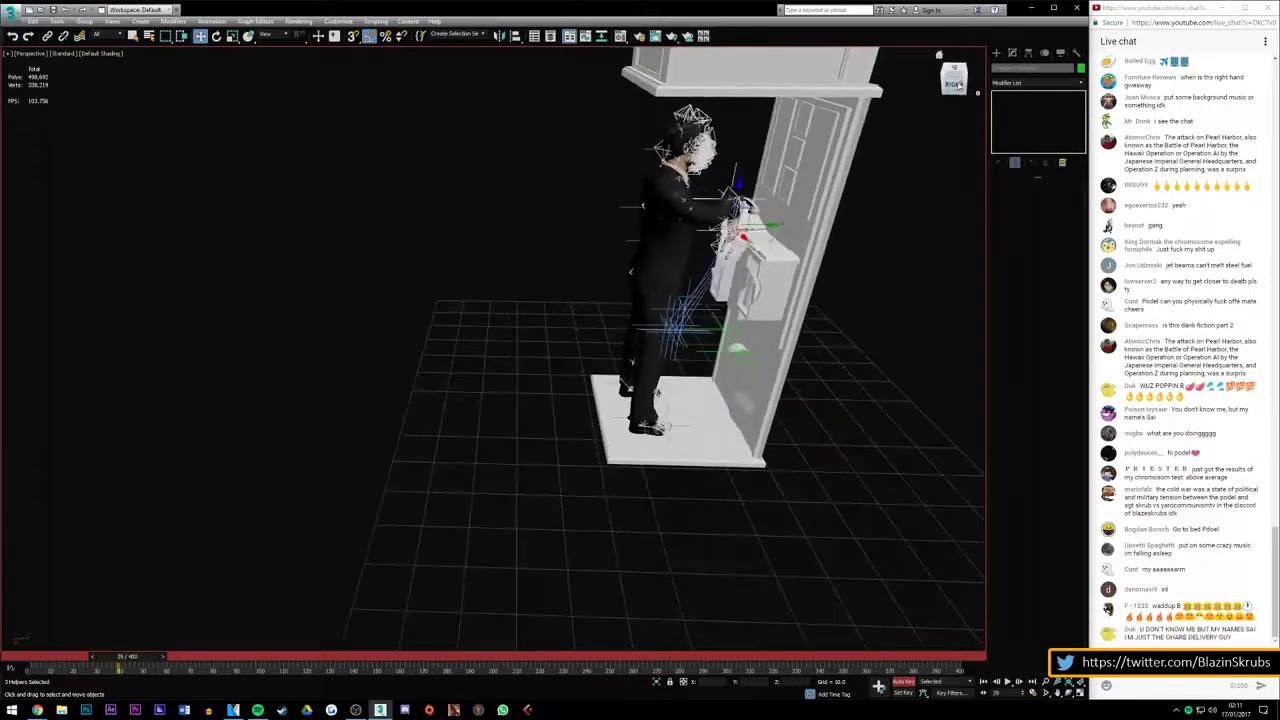
{"action": "scroll", "coordinate": [824, 186], "scroll_direction": "up", "scroll_amount": 3}
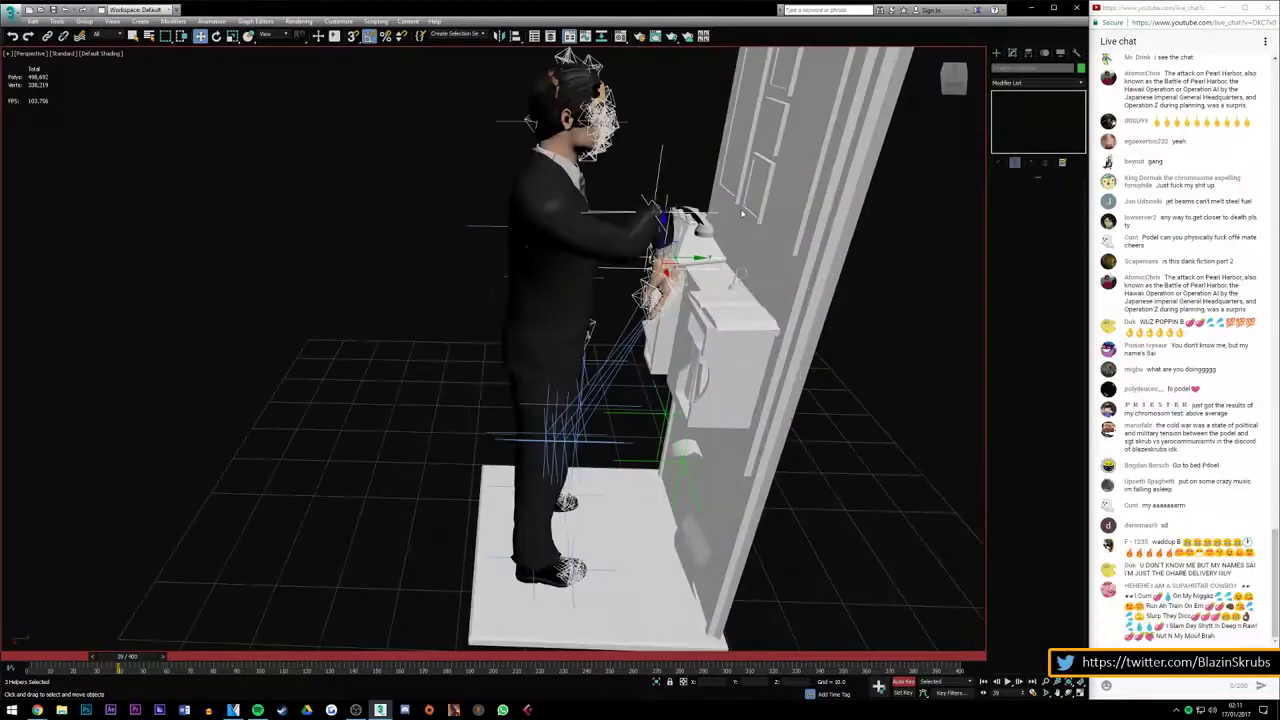
{"action": "scroll", "coordinate": [742, 213], "scroll_direction": "up", "scroll_amount": 3}
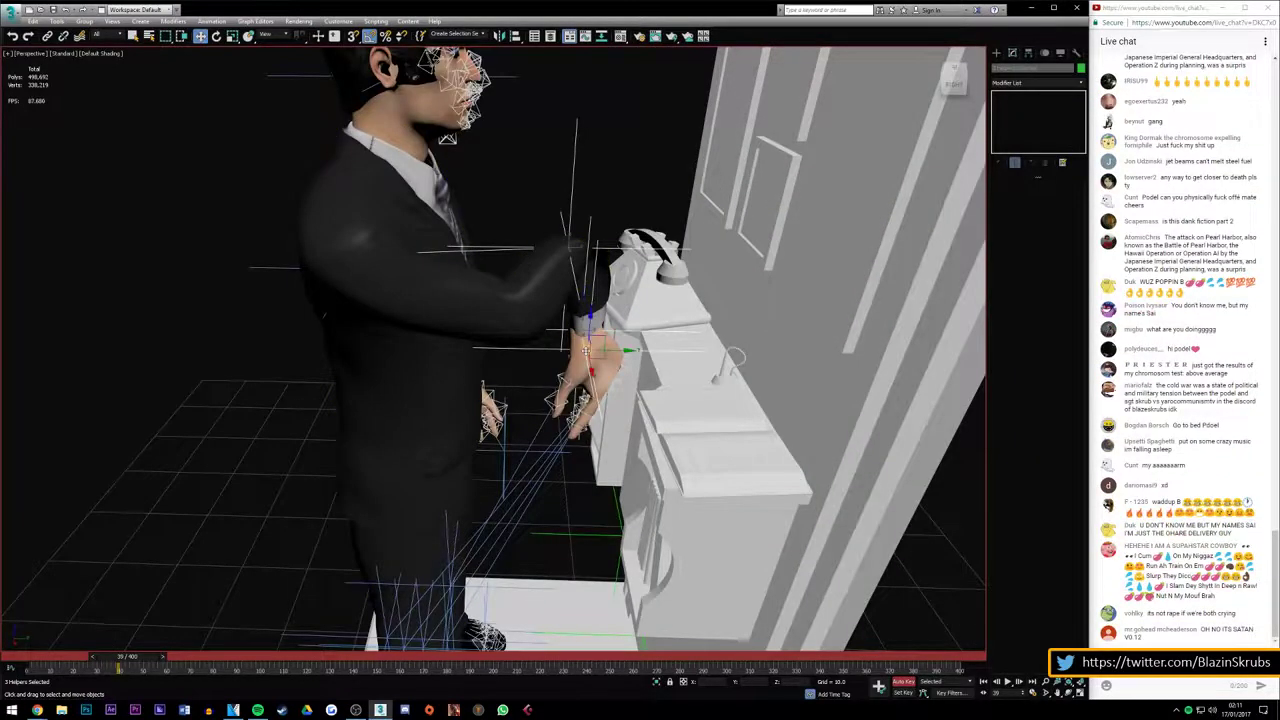
{"action": "left_click_drag", "start_coordinate": [586, 349], "coordinate": [584, 341]}
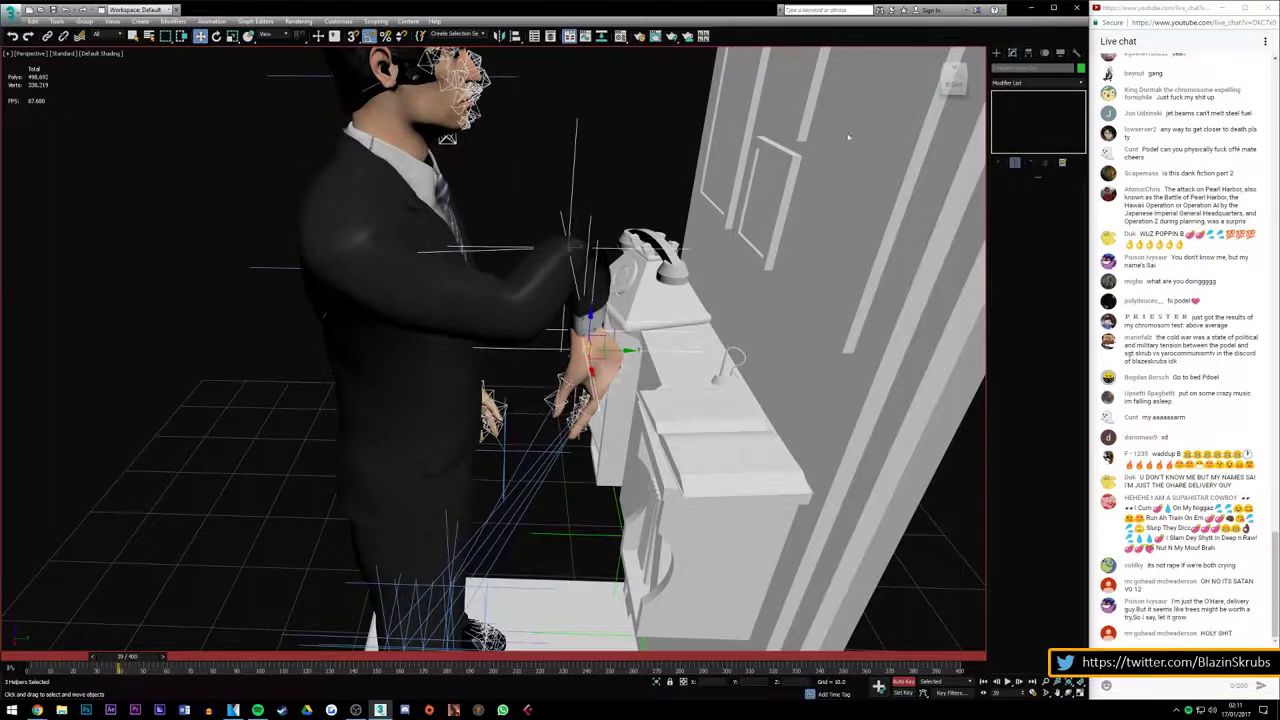
{"action": "middle_click_drag", "start_coordinate": [584, 341], "coordinate": [474, 258], "text": "alt"}
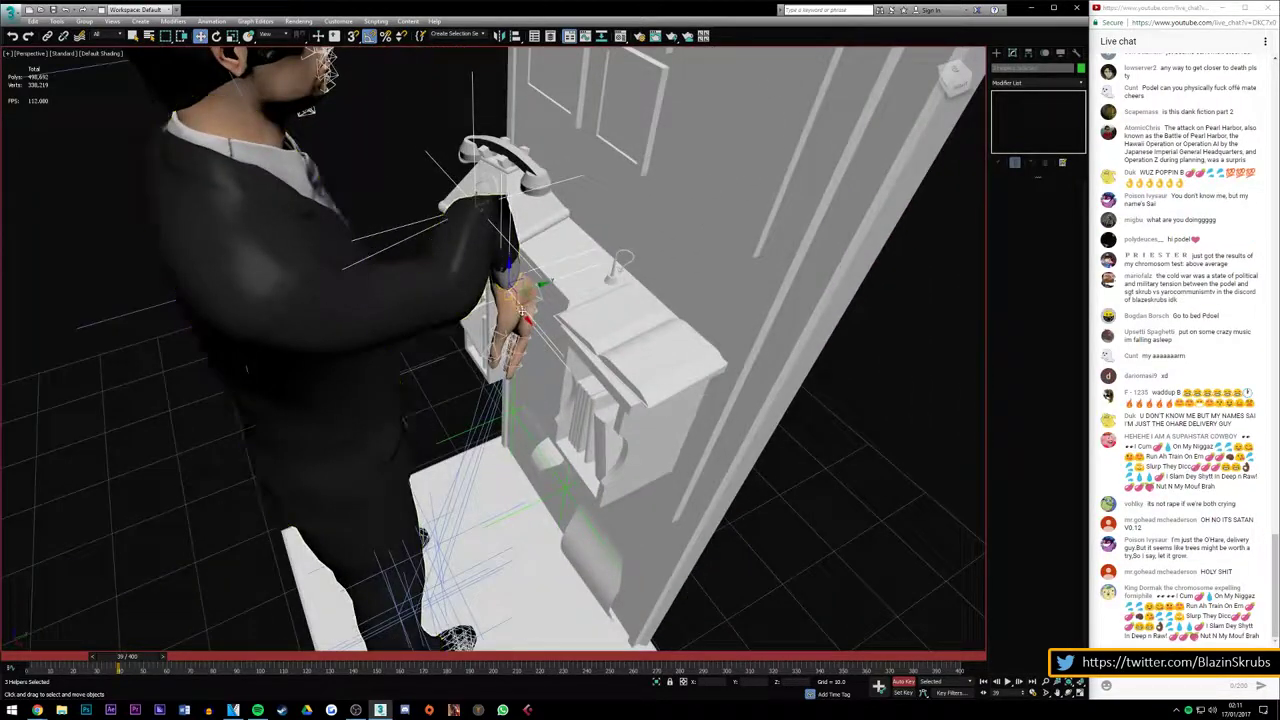
{"action": "left_click_drag", "start_coordinate": [474, 258], "coordinate": [550, 328]}
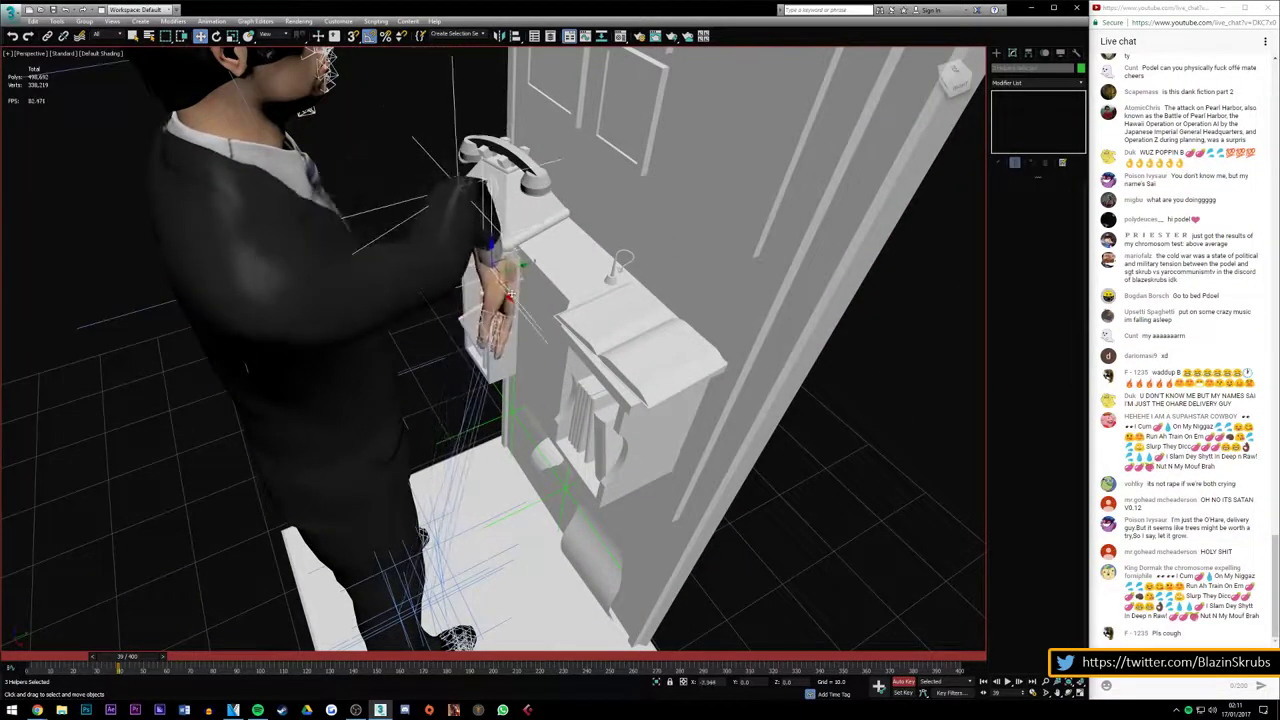
{"action": "middle_click_drag", "start_coordinate": [550, 328], "coordinate": [470, 280], "text": "alt"}
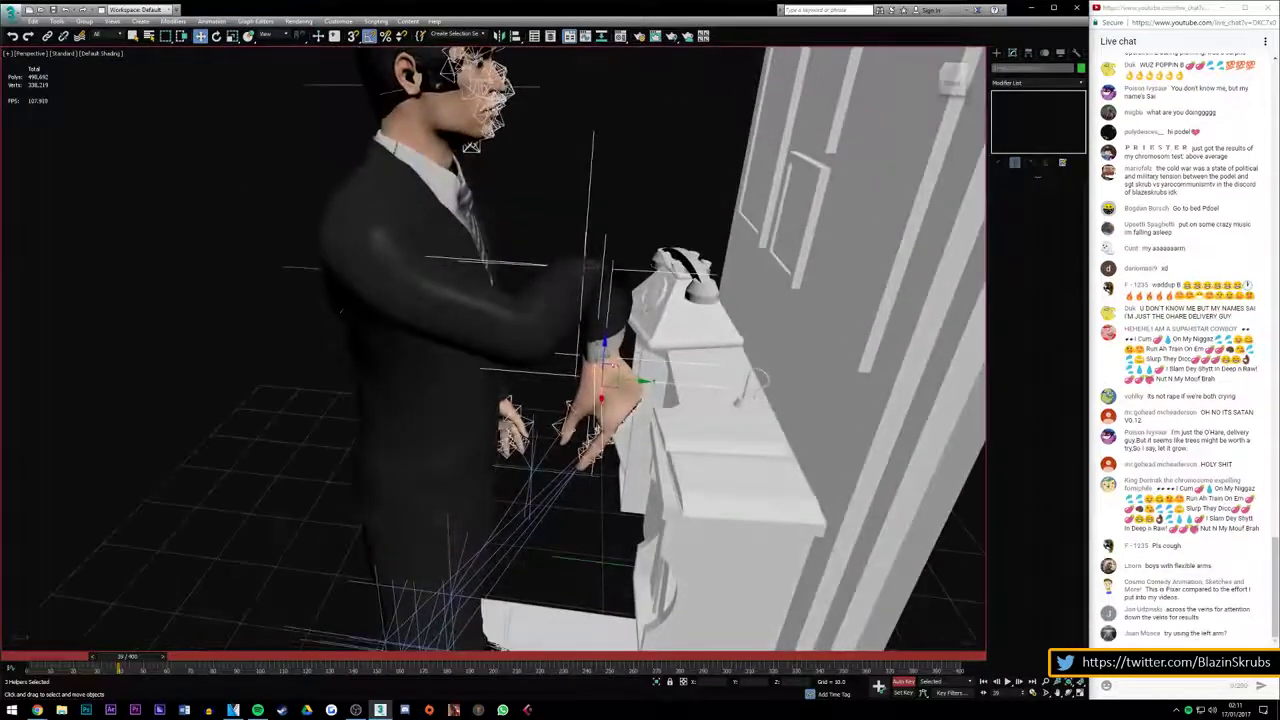
{"action": "left_click_drag", "start_coordinate": [626, 380], "coordinate": [642, 374]}
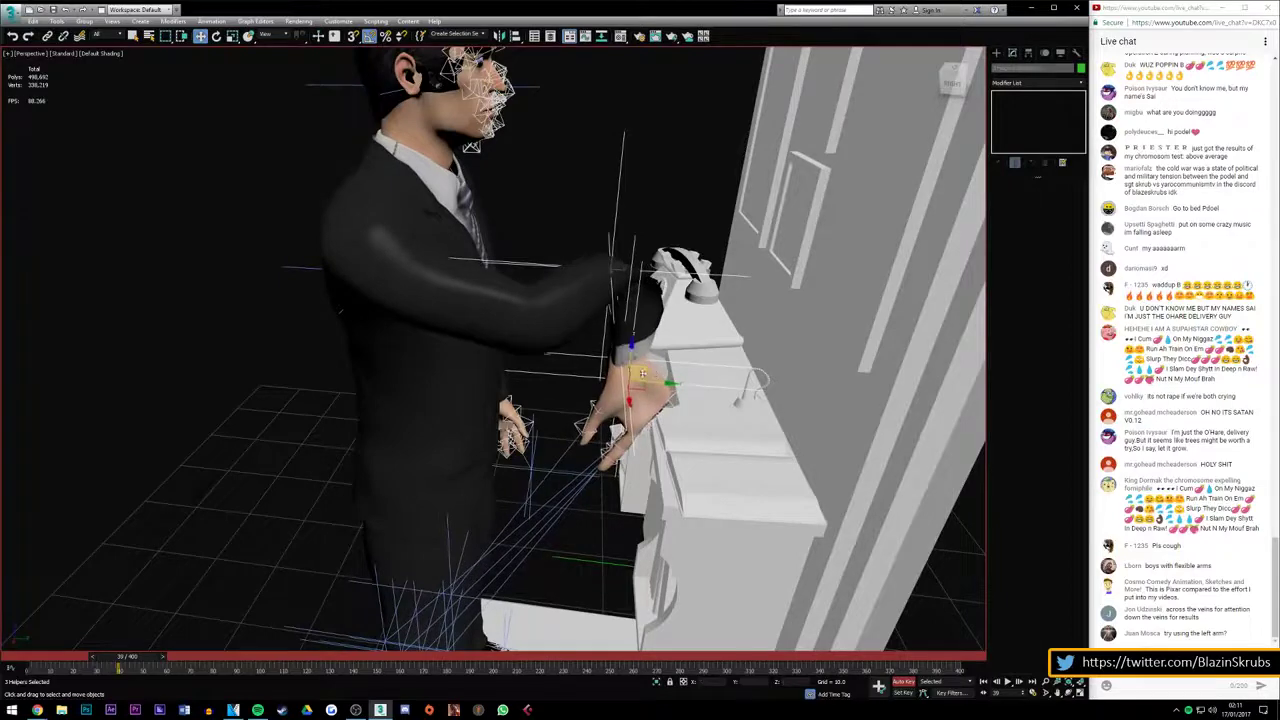
{"action": "left_click_drag", "start_coordinate": [630, 385], "coordinate": [625, 350]}
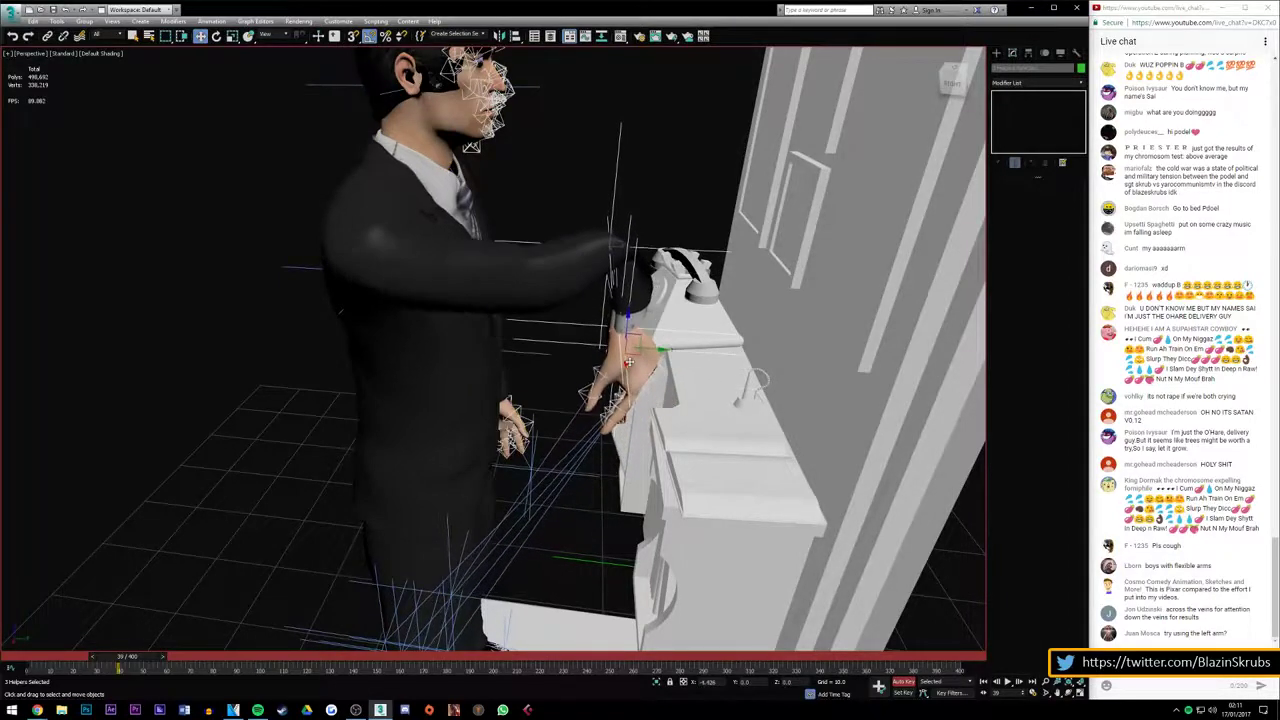
{"action": "middle_click_drag", "start_coordinate": [471, 146], "coordinate": [480, 160], "text": "alt"}
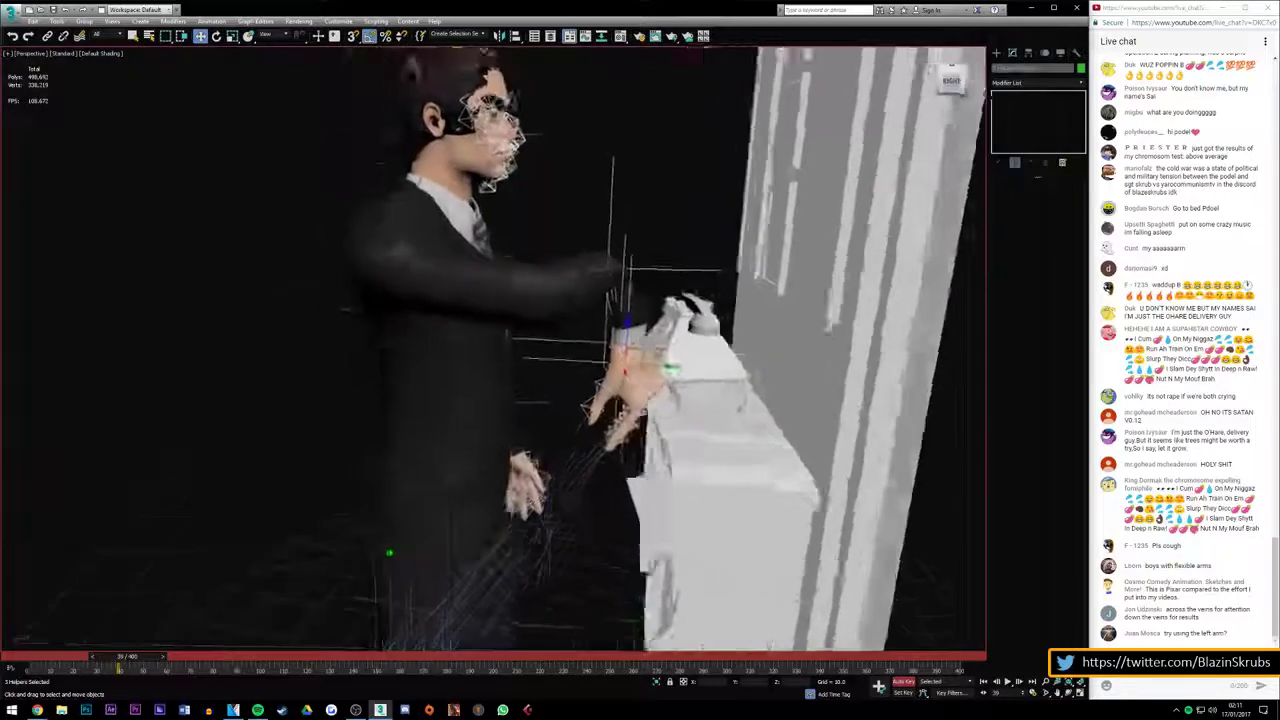
{"action": "middle_click_drag", "start_coordinate": [380, 163], "coordinate": [415, 167], "text": "alt"}
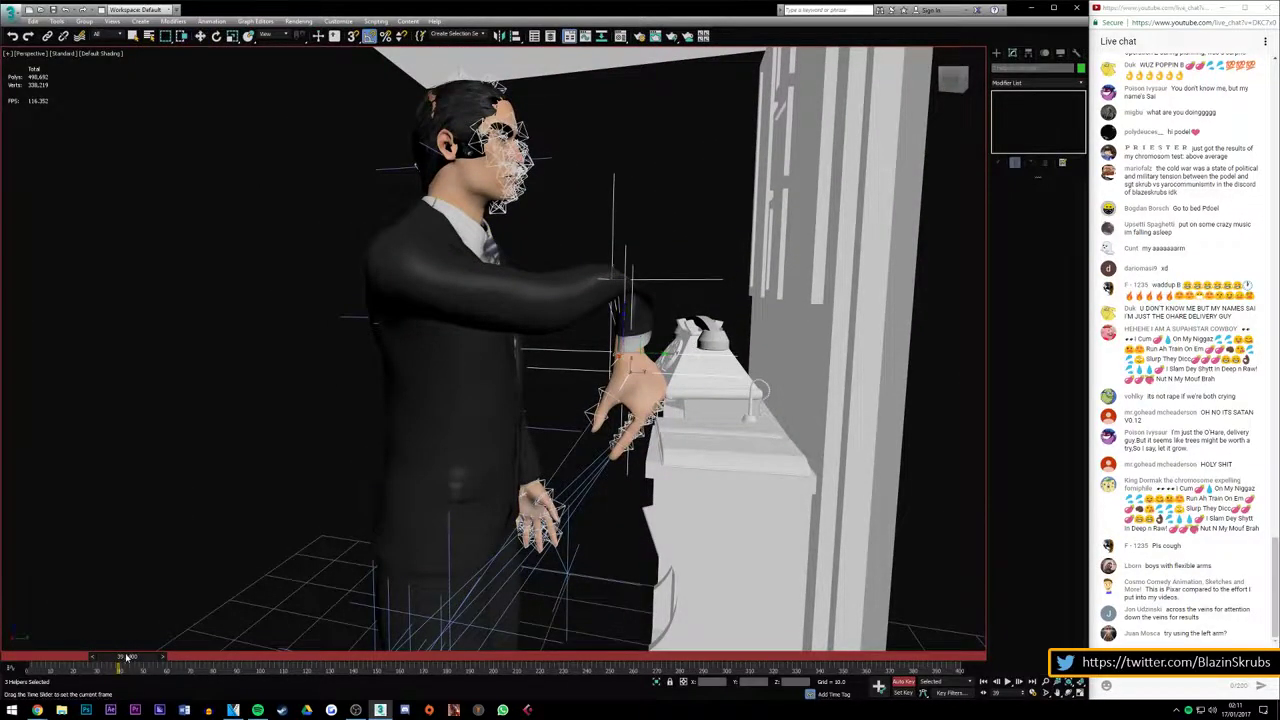
Review the reach around the shoulder and phone by scrubbing, ending at frame 0
{"action": "mouse_move", "coordinate": [127, 657]}
{"action": "left_mouse_down"}
{"action": "mouse_move", "coordinate": [61, 665]}
{"action": "mouse_move", "coordinate": [146, 656]}
{"action": "mouse_move", "coordinate": [60, 665]}
{"action": "mouse_move", "coordinate": [132, 666]}
{"action": "left_mouse_up"}
{"action": "key", "text": "w"}
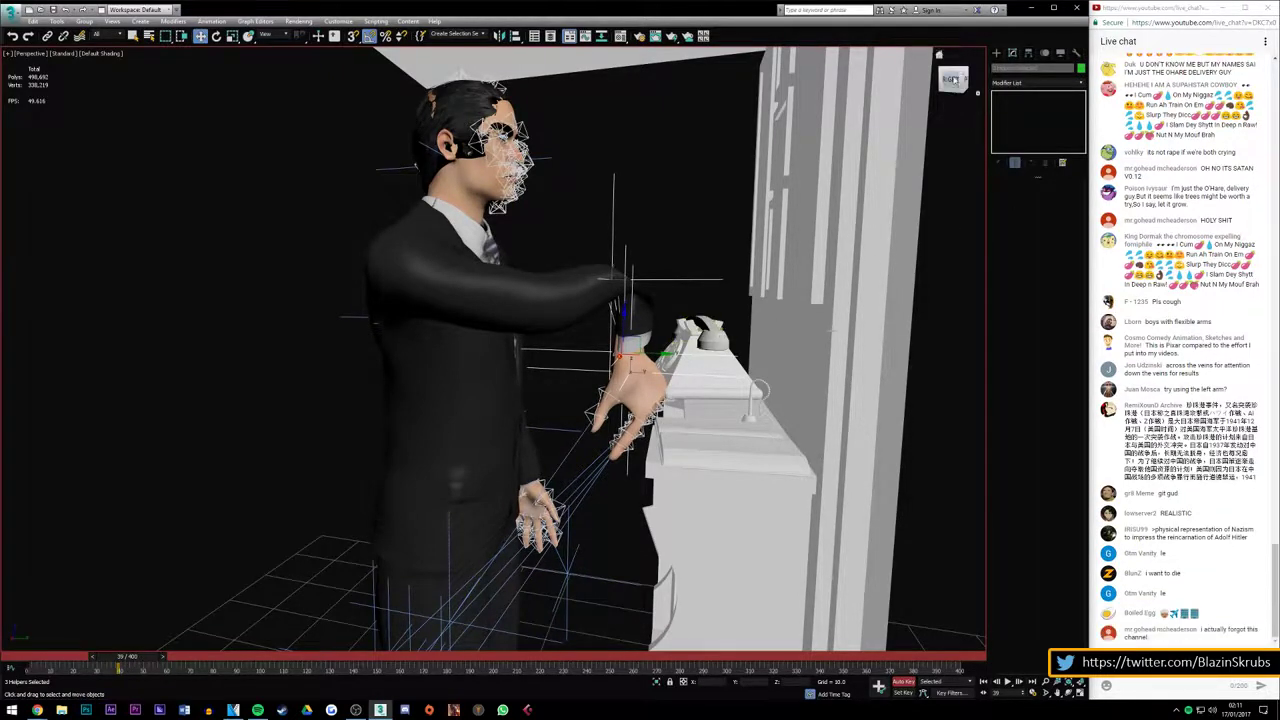
{"action": "scroll", "coordinate": [585, 356], "scroll_direction": "up", "scroll_amount": 5}
{"action": "middle_click_drag", "start_coordinate": [585, 356], "coordinate": [430, 400], "text": "alt"}
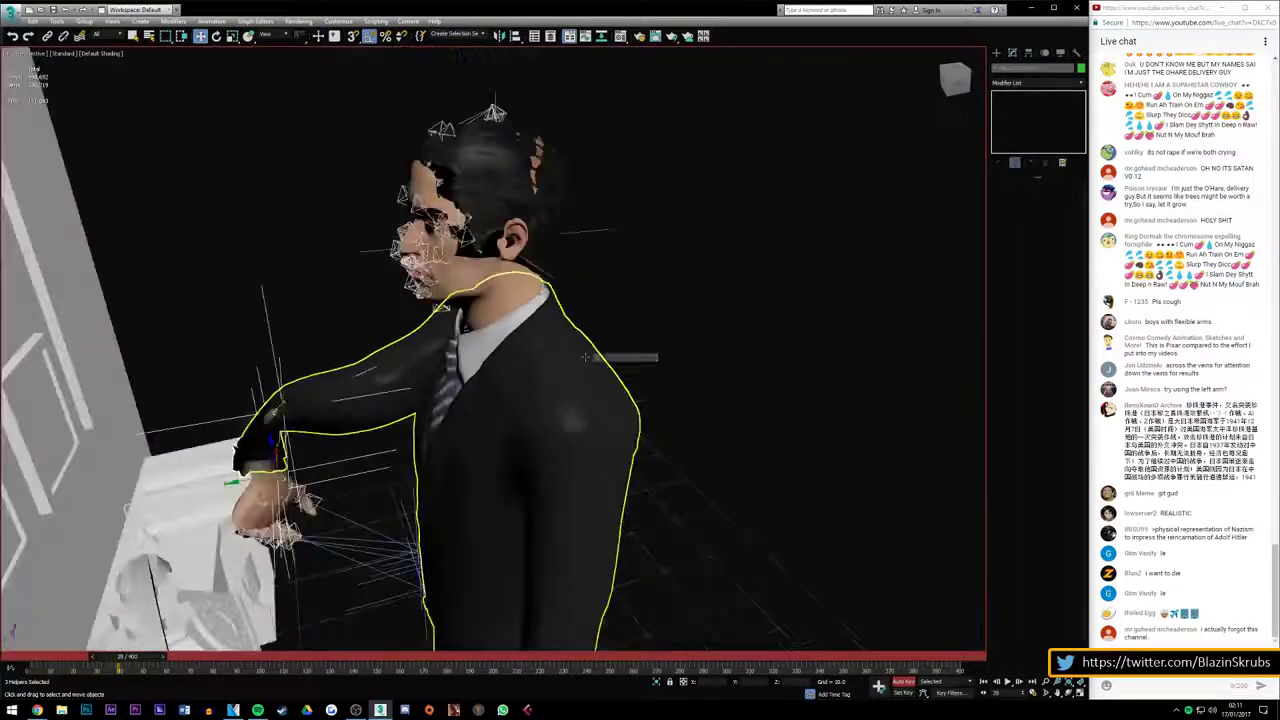
{"action": "scroll", "coordinate": [430, 400], "scroll_direction": "up", "scroll_amount": 3}
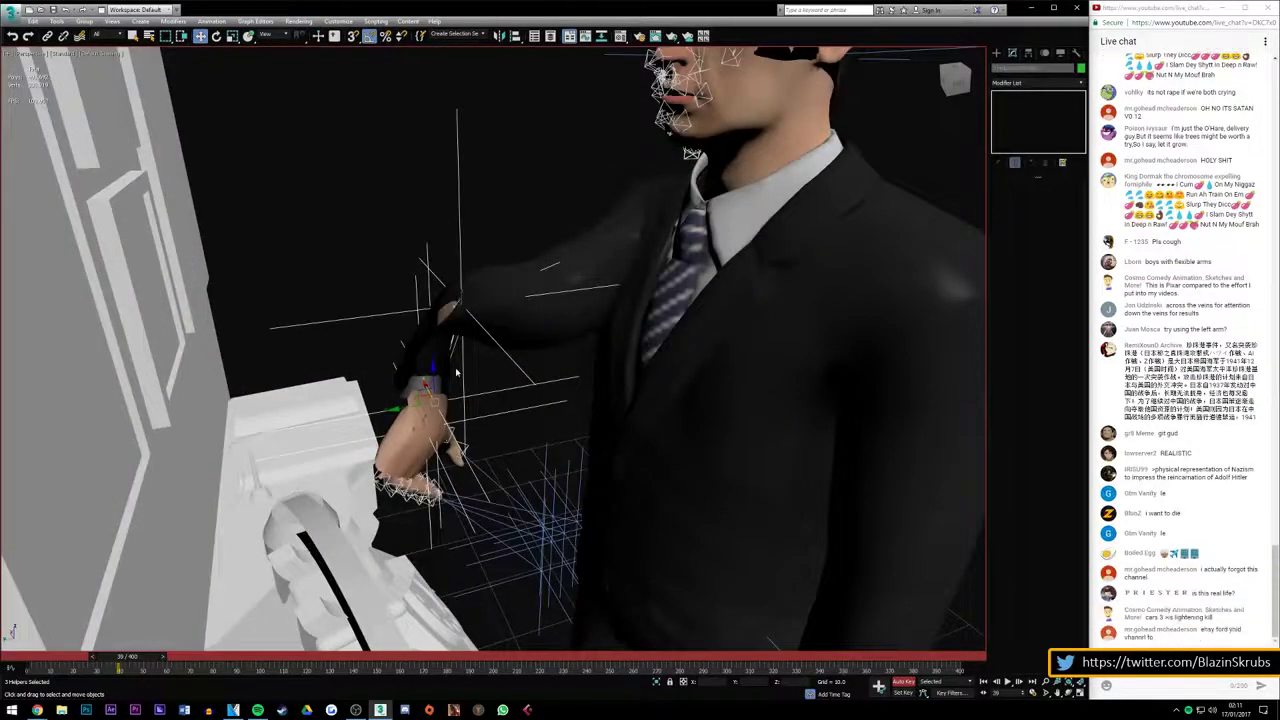
{"action": "mouse_move", "coordinate": [690, 153]}
{"action": "middle_mouse_down", "text": "alt"}
{"action": "mouse_move", "coordinate": [609, 73]}
{"action": "mouse_move", "coordinate": [707, 97]}
{"action": "mouse_move", "coordinate": [579, 115]}
{"action": "middle_mouse_up", "text": "alt"}
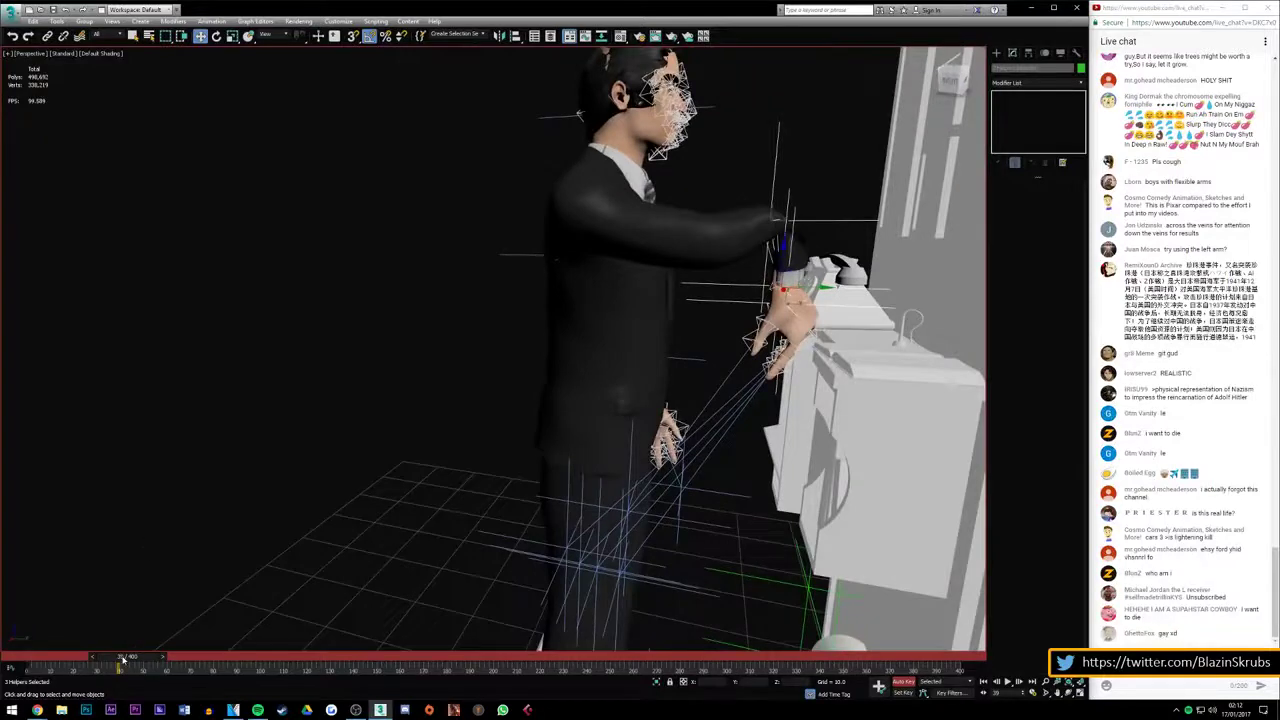
{"action": "left_click_drag", "start_coordinate": [122, 660], "coordinate": [38, 657]}
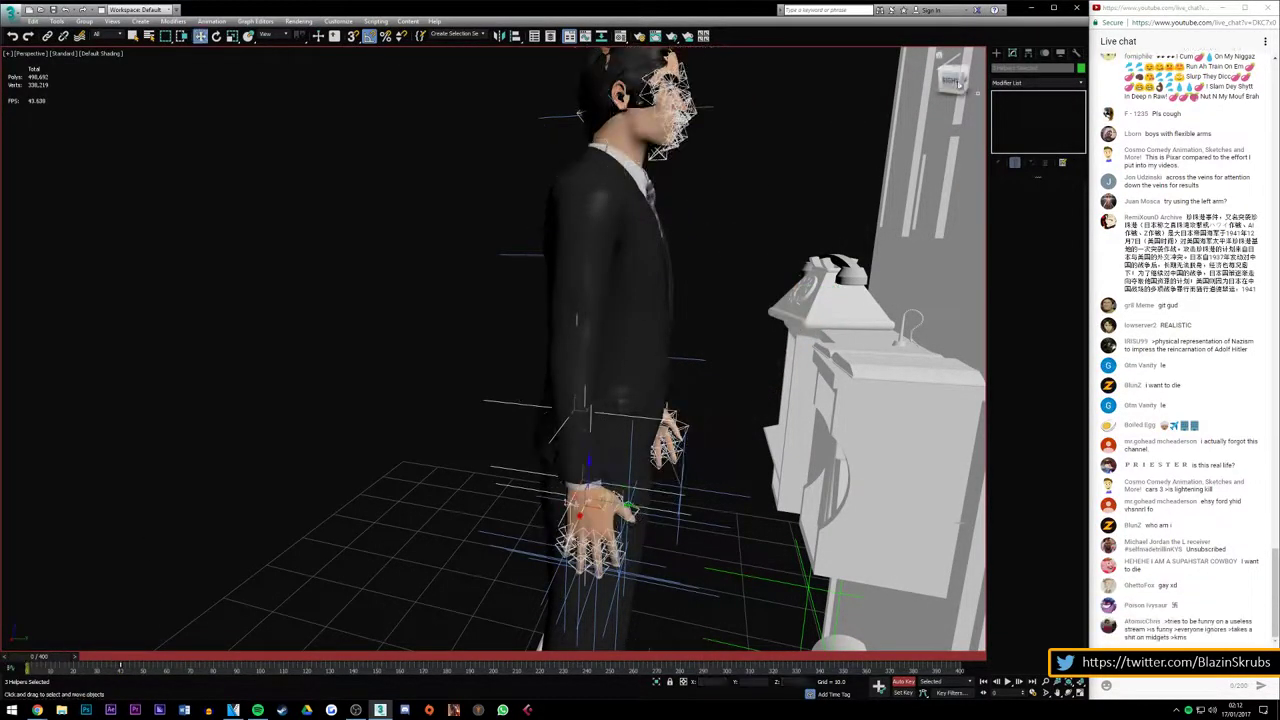
At the raised-arm frame, swing the hand helpers up toward the phone
{"action": "left_click_drag", "start_coordinate": [958, 84], "coordinate": [930, 130]}
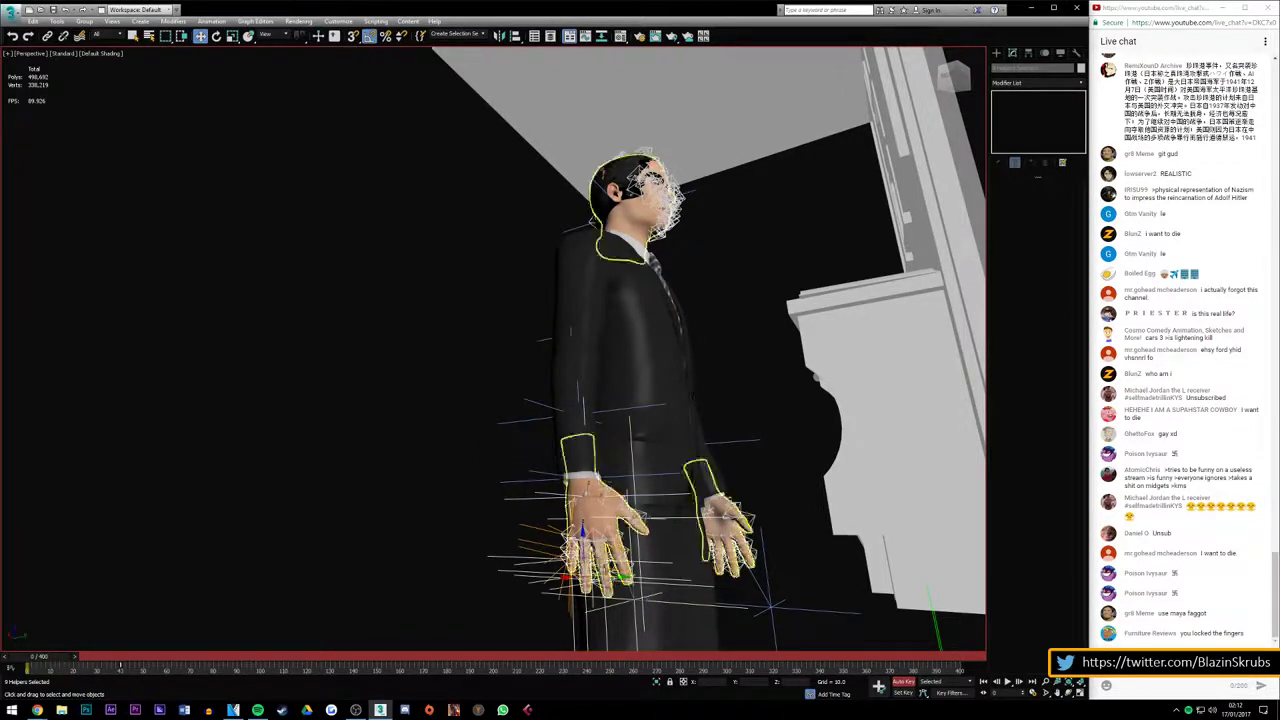
{"action": "mouse_move", "coordinate": [534, 493]}
{"action": "left_mouse_down"}
{"action": "mouse_move", "coordinate": [562, 576]}
{"action": "mouse_move", "coordinate": [620, 578]}
{"action": "left_mouse_up"}
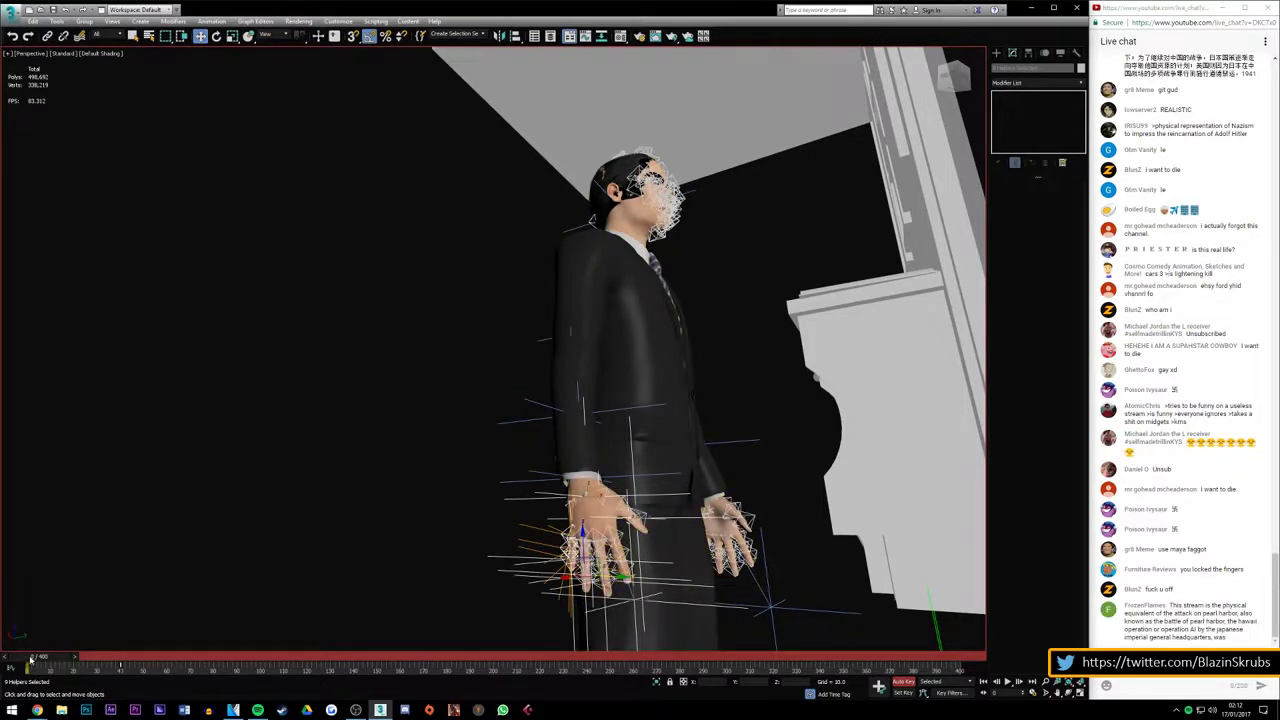
{"action": "left_click_drag", "start_coordinate": [31, 660], "coordinate": [123, 661]}
{"action": "left_click_drag", "start_coordinate": [975, 92], "coordinate": [593, 68]}
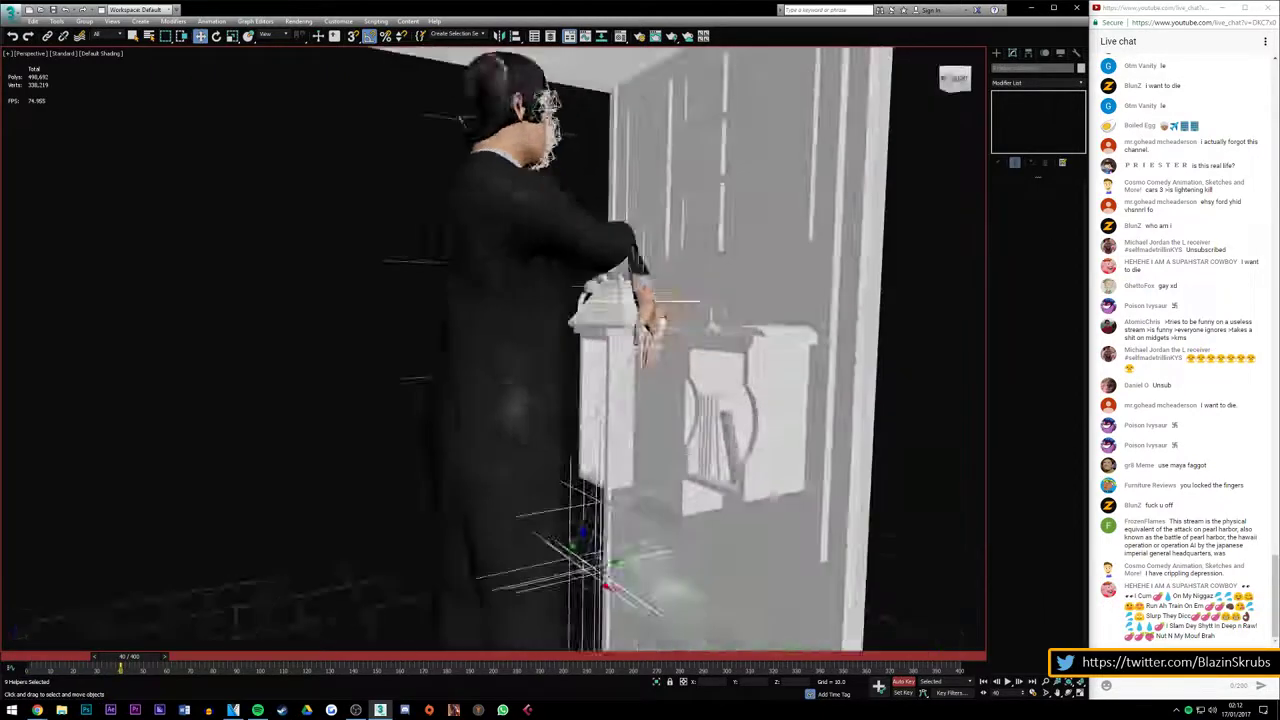
{"action": "scroll", "coordinate": [593, 68], "scroll_direction": "up", "scroll_amount": 5}
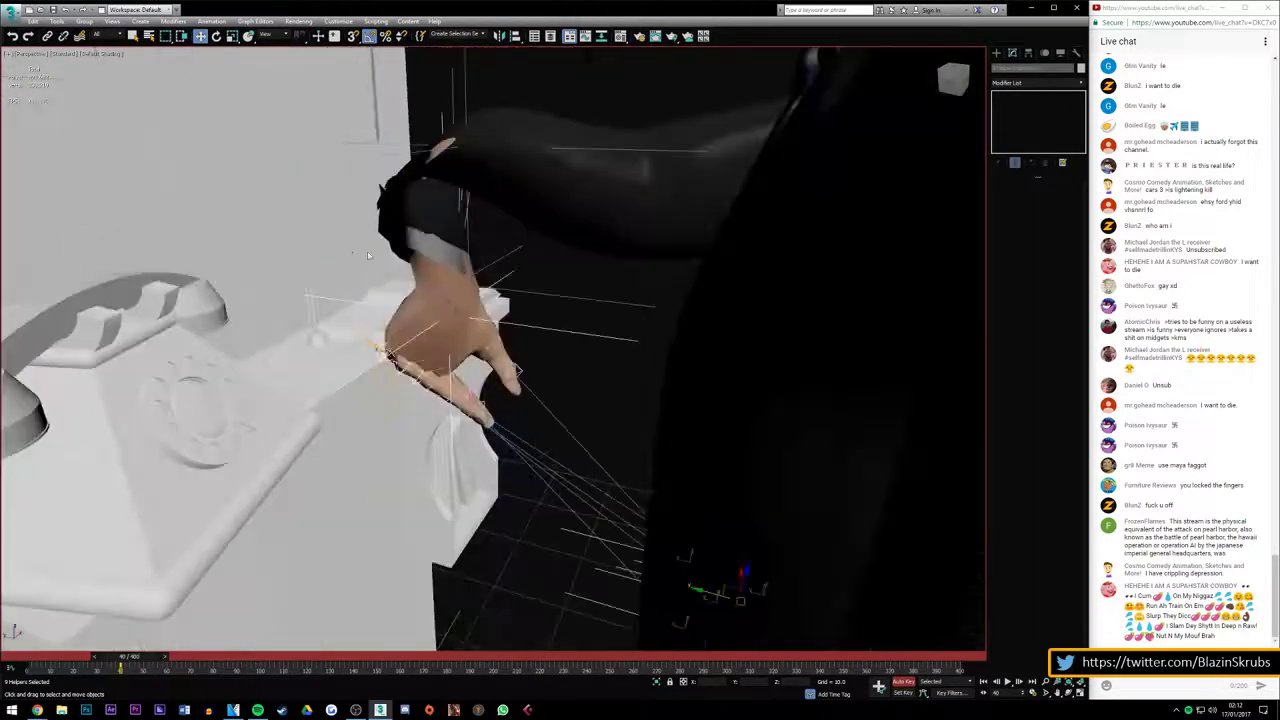
{"action": "scroll", "coordinate": [624, 54], "scroll_direction": "down", "scroll_amount": 3}
{"action": "mouse_move", "coordinate": [607, 485]}
{"action": "left_mouse_down"}
{"action": "mouse_move", "coordinate": [455, 438]}
{"action": "mouse_move", "coordinate": [504, 452]}
{"action": "left_mouse_up"}
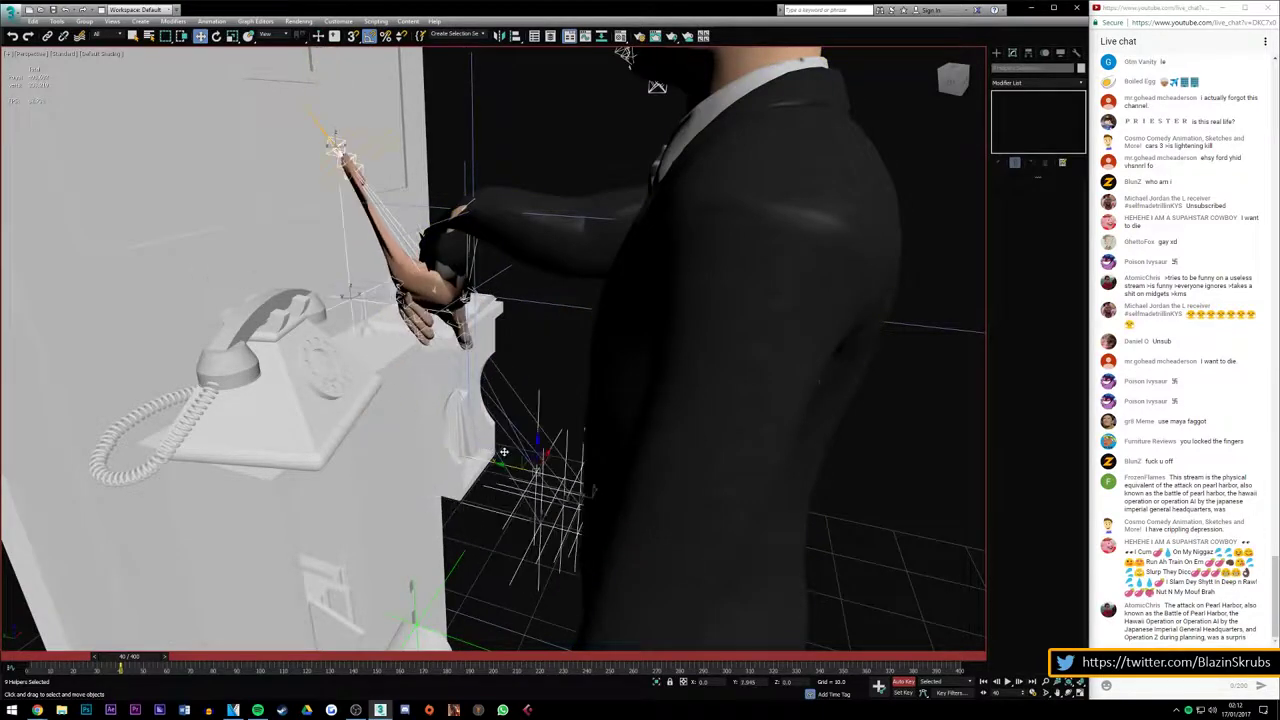
{"action": "middle_click_drag", "start_coordinate": [504, 452], "coordinate": [583, 429], "text": "alt"}
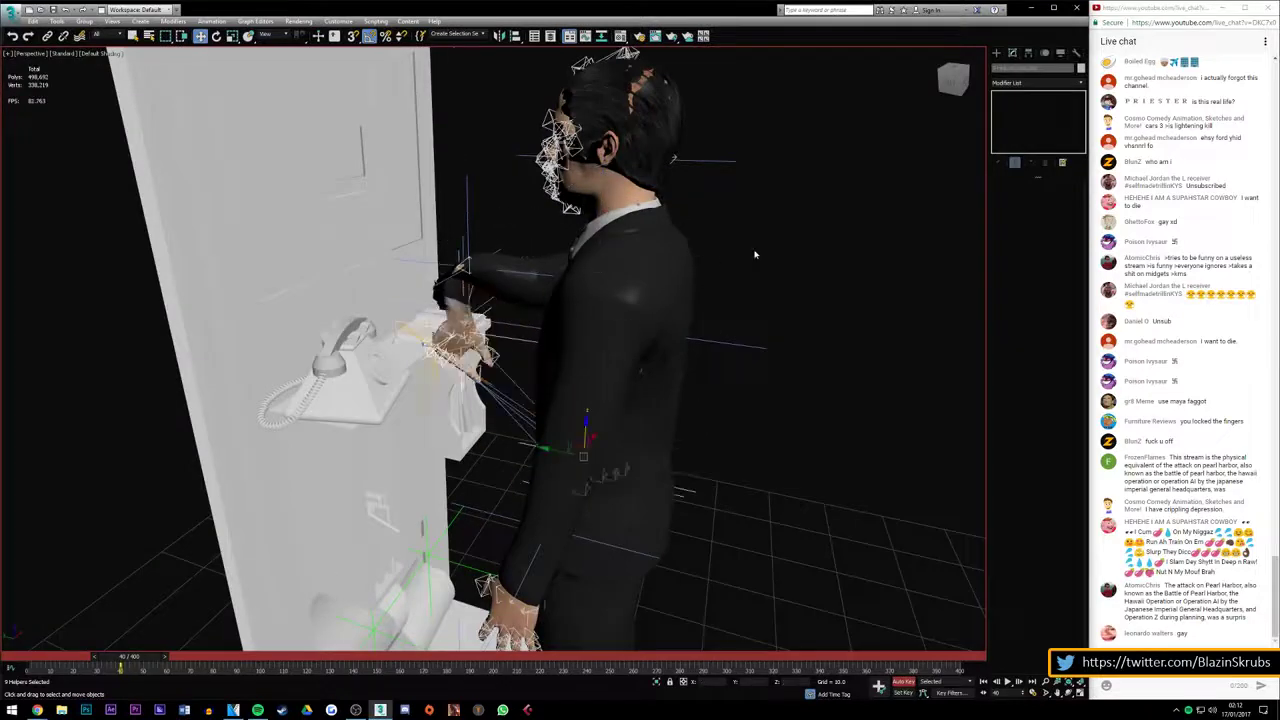
Try raising the hand above the phone, undo the bad moves, and nudge helpers left
{"action": "left_click", "coordinate": [950, 82]}
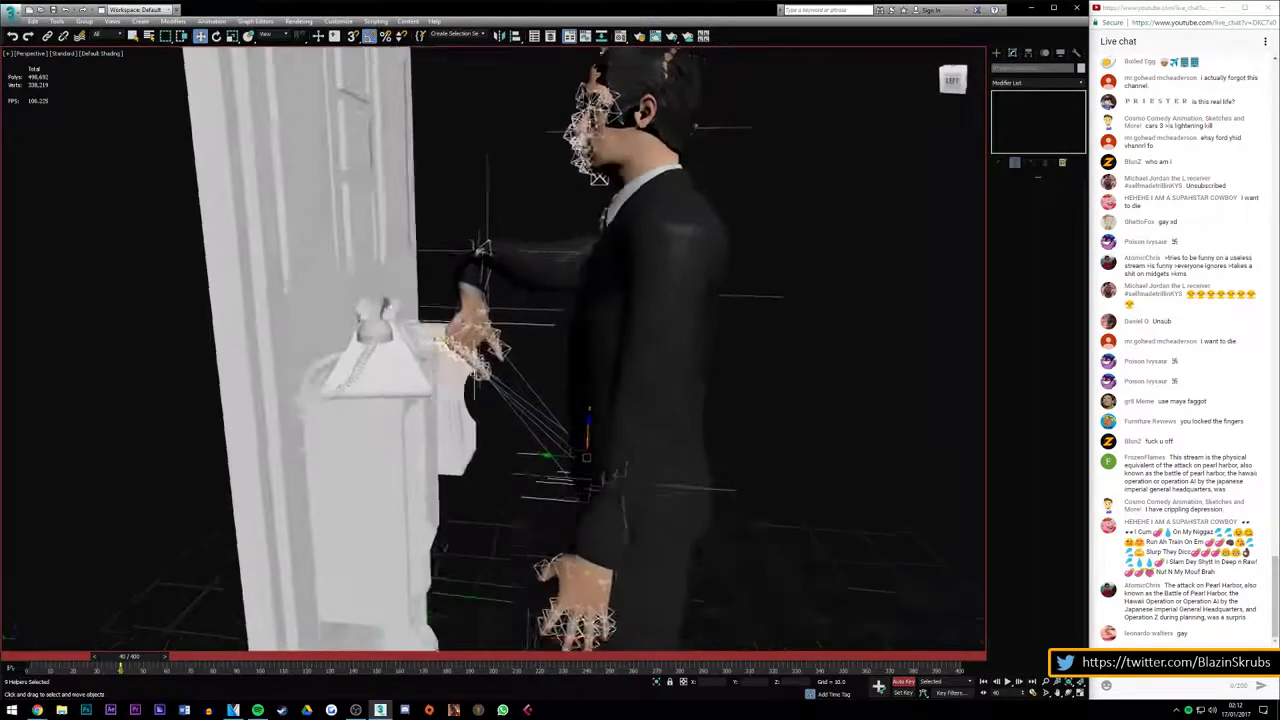
{"action": "middle_click_drag", "start_coordinate": [500, 300], "coordinate": [545, 261], "text": "alt"}
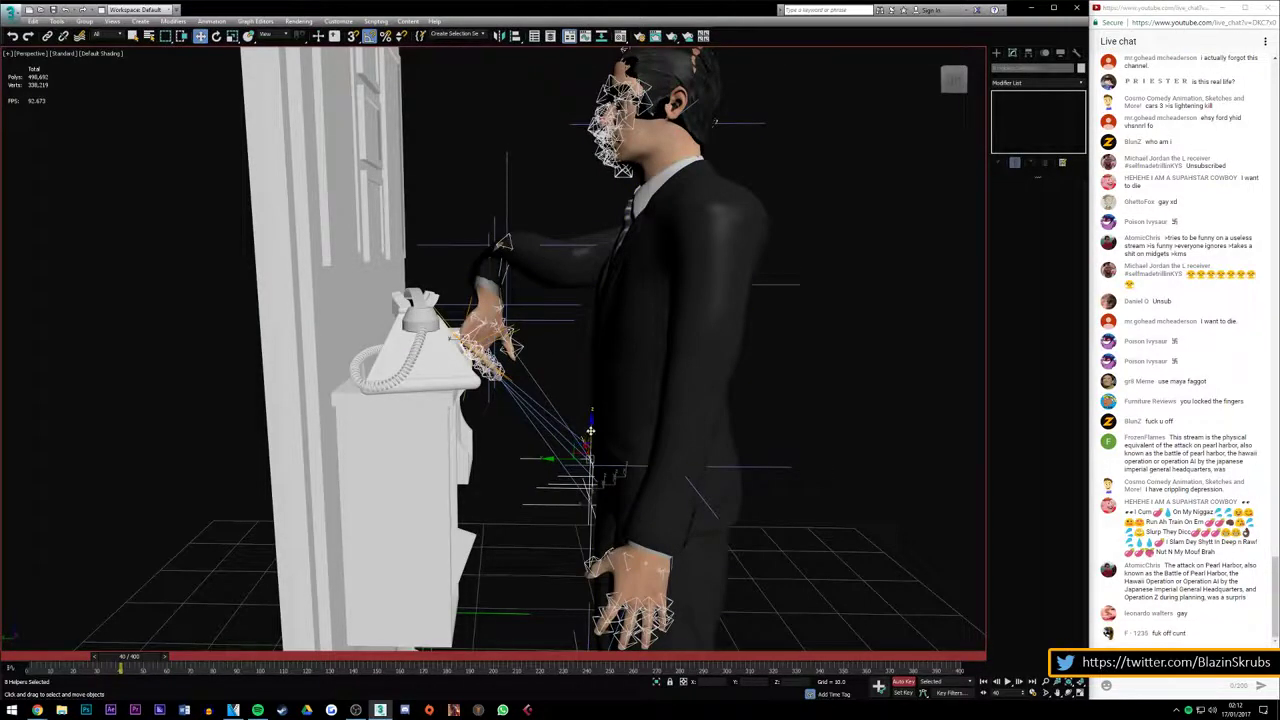
{"action": "left_click_drag", "start_coordinate": [590, 431], "coordinate": [593, 288]}
{"action": "key", "text": "ctrl+z"}
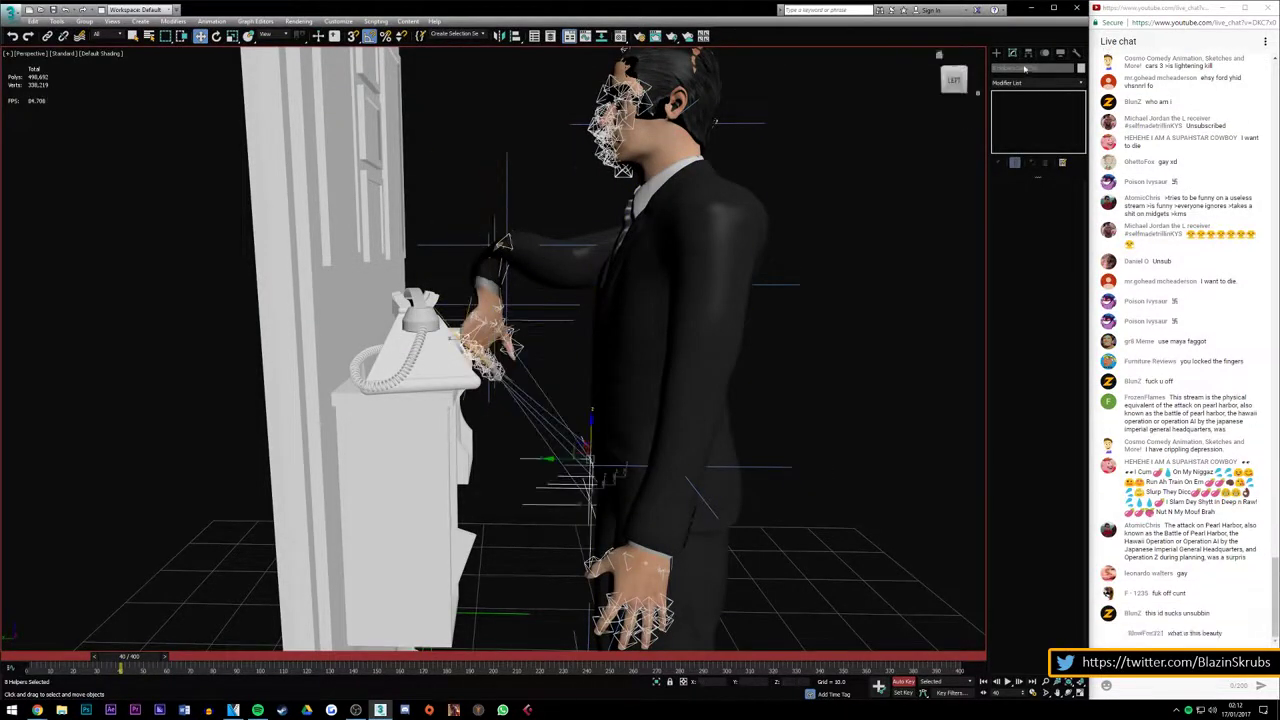
{"action": "mouse_move", "coordinate": [590, 431]}
{"action": "middle_mouse_down", "text": "alt"}
{"action": "mouse_move", "coordinate": [620, 400]}
{"action": "mouse_move", "coordinate": [449, 228]}
{"action": "middle_mouse_up", "text": "alt"}
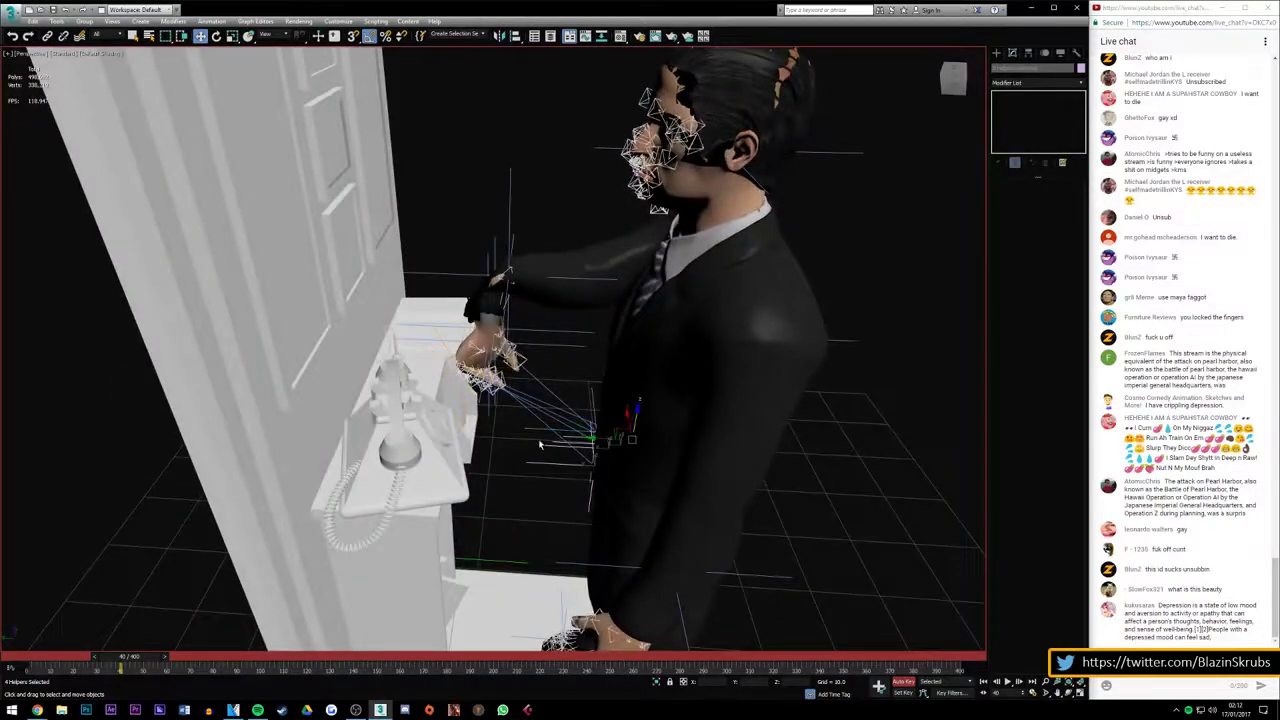
{"action": "left_click_drag", "start_coordinate": [608, 437], "coordinate": [635, 262]}
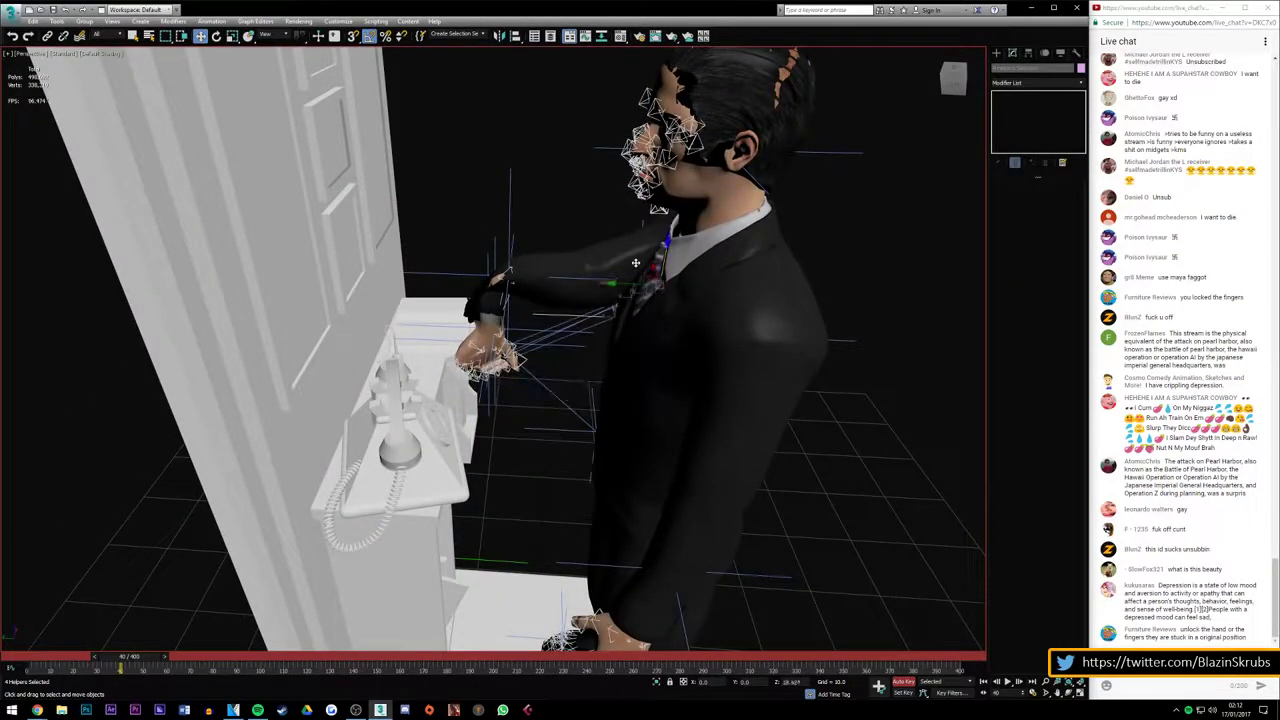
{"action": "key", "text": "ctrl+z"}
{"action": "left_click_drag", "start_coordinate": [955, 78], "coordinate": [948, 80]}
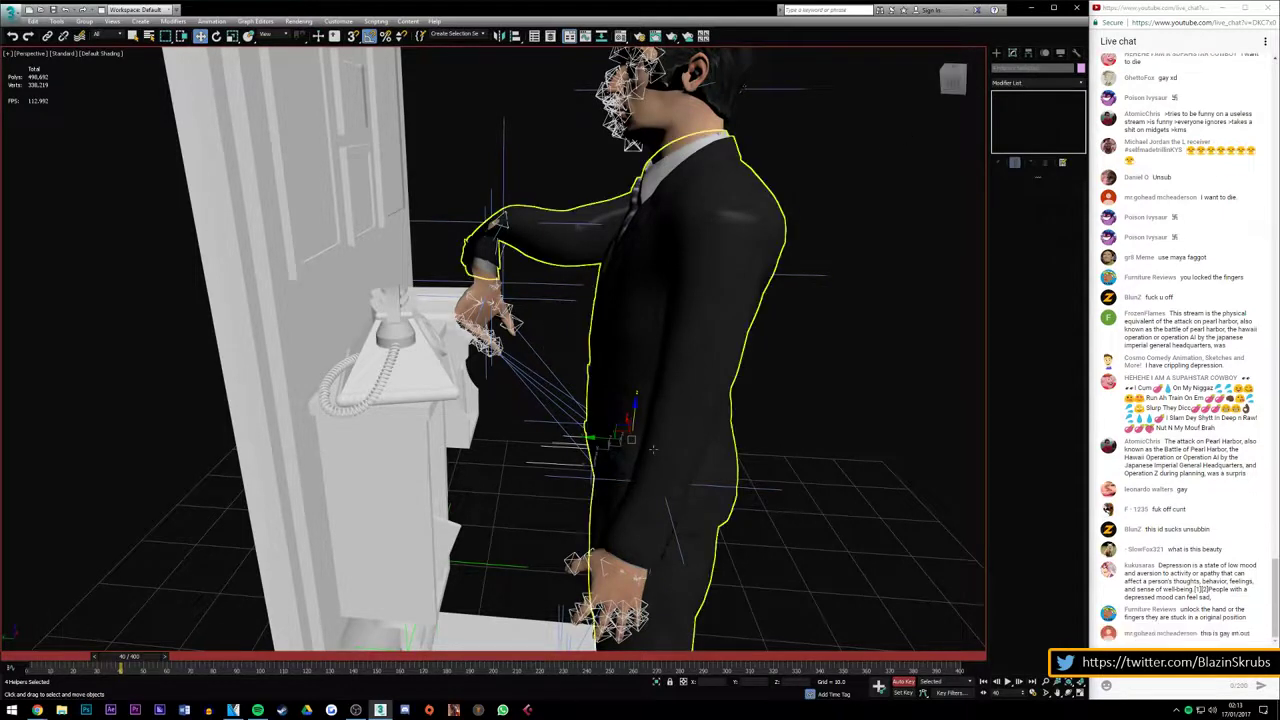
{"action": "left_click_drag", "start_coordinate": [631, 446], "coordinate": [610, 446]}
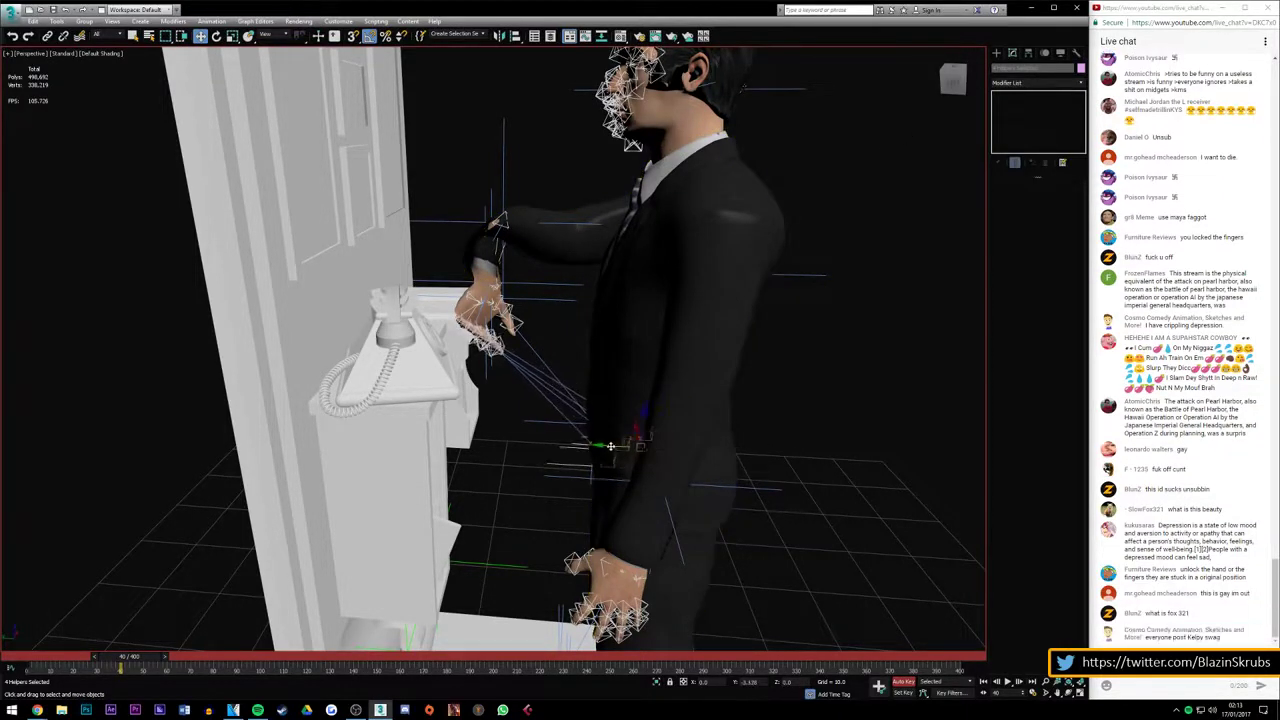
Replay the reach from frame 0, then move the raised hand further up and forward
{"action": "left_click_drag", "start_coordinate": [128, 658], "coordinate": [40, 658]}
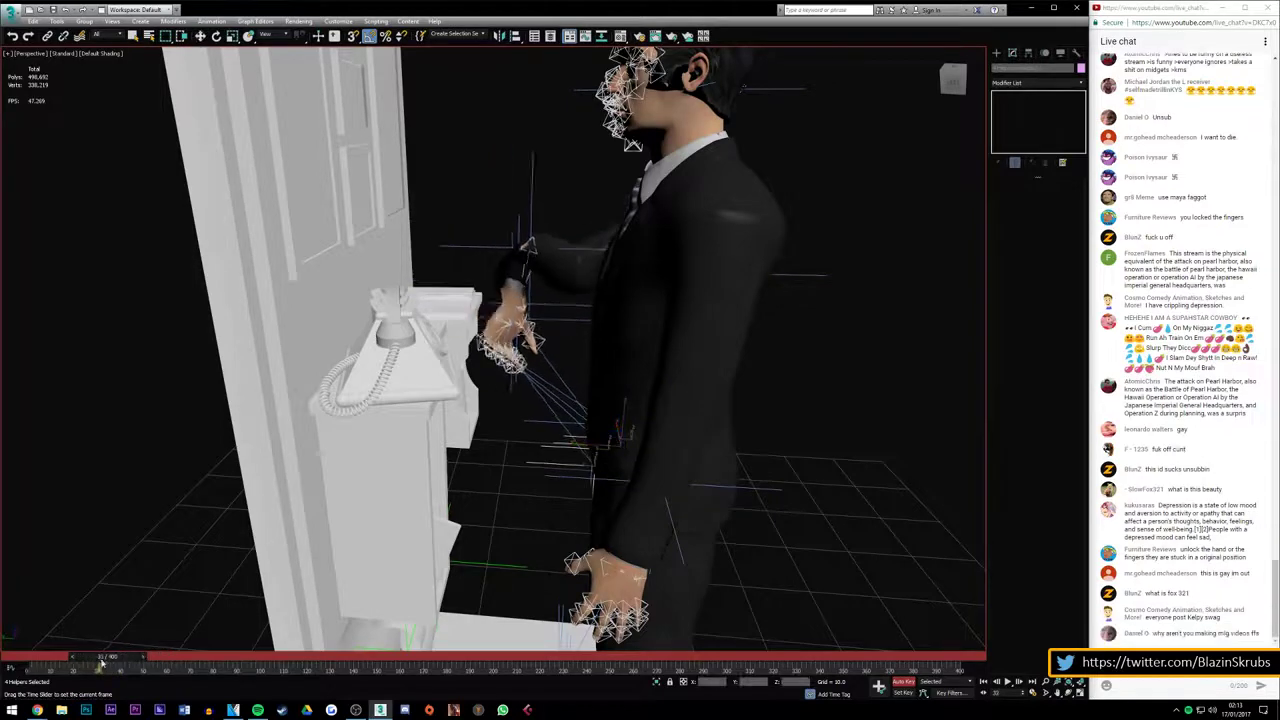
{"action": "left_click_drag", "start_coordinate": [945, 99], "coordinate": [941, 86]}
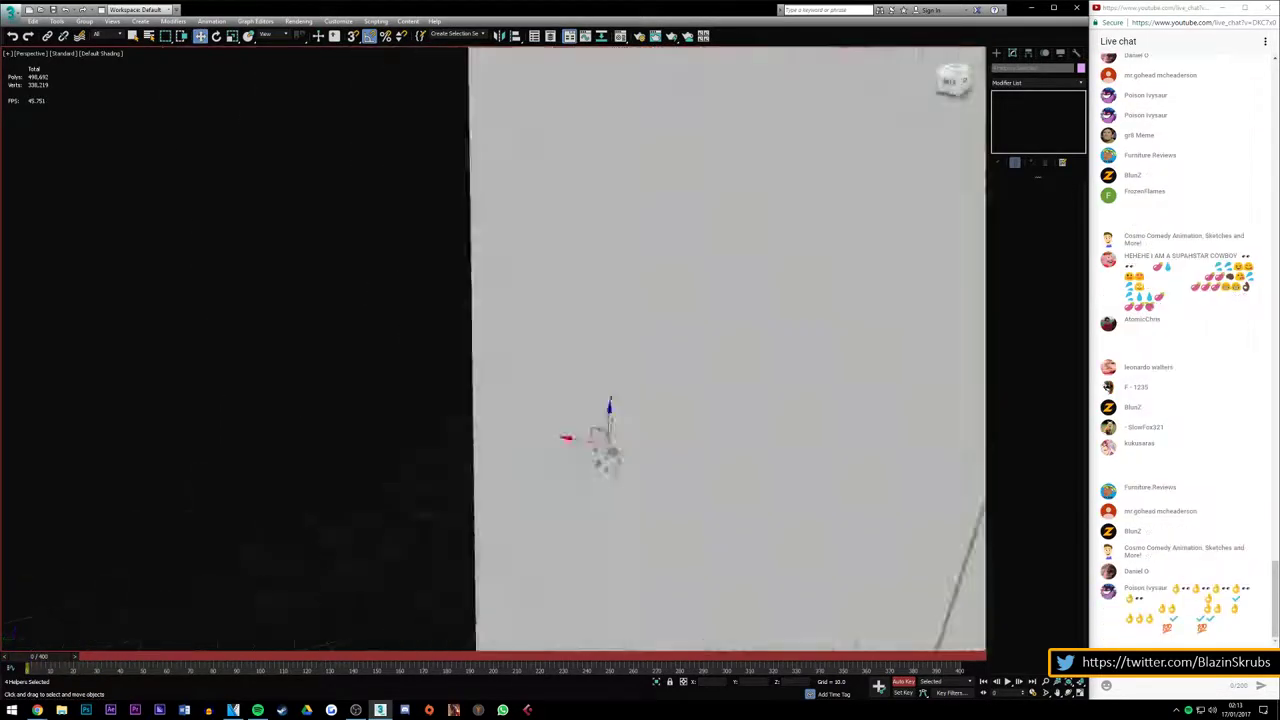
{"action": "left_click_drag", "start_coordinate": [42, 657], "coordinate": [132, 657]}
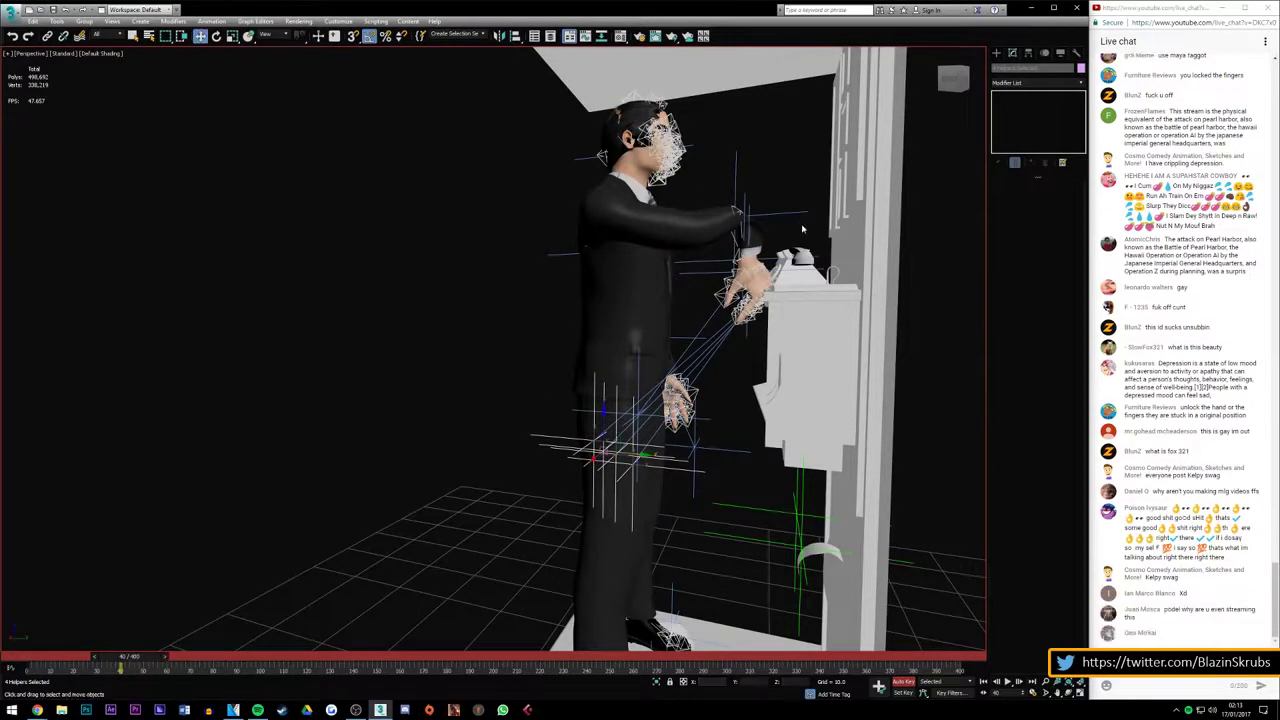
{"action": "scroll", "coordinate": [686, 240], "scroll_direction": "up", "scroll_amount": 3}
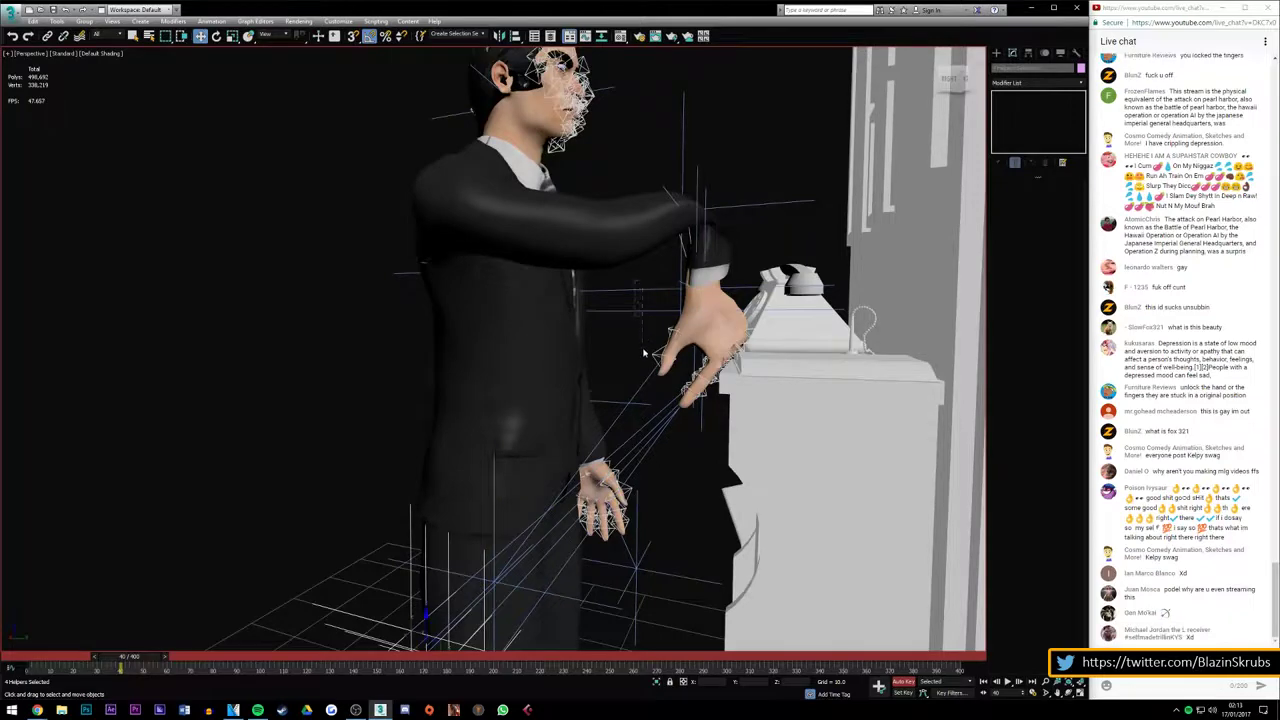
{"action": "left_click_drag", "start_coordinate": [963, 82], "coordinate": [528, 97]}
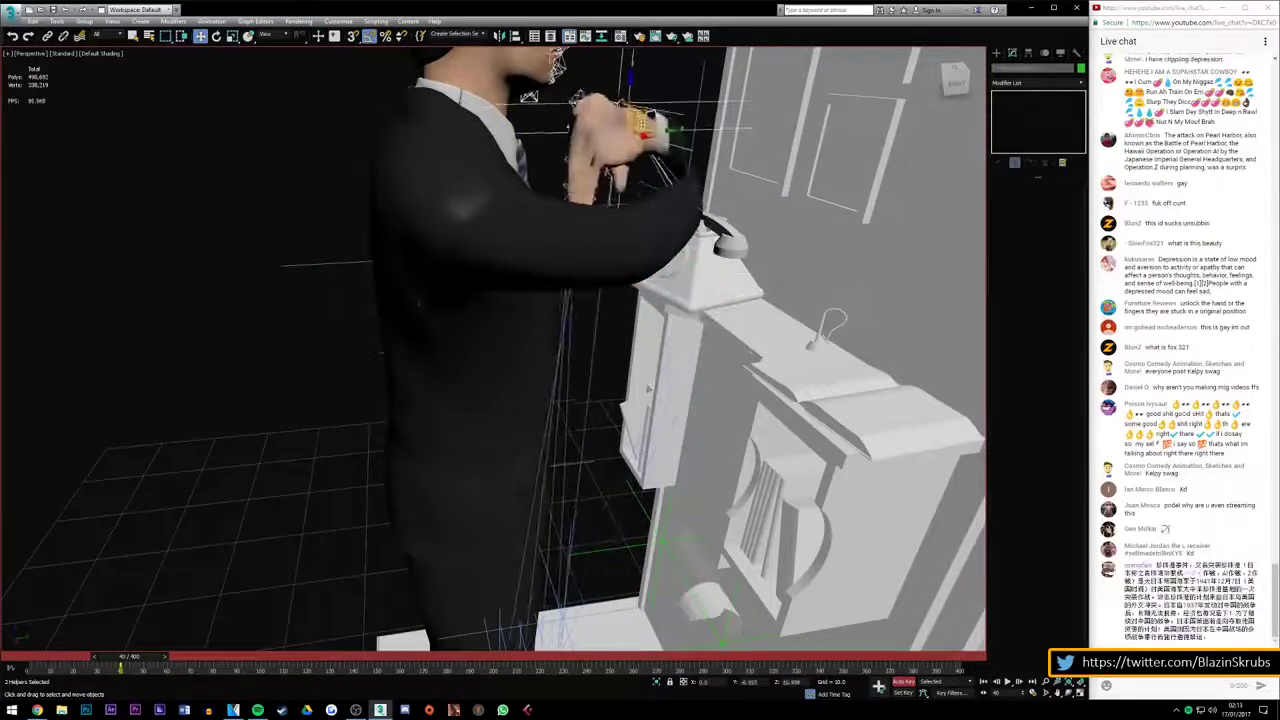
{"action": "left_click_drag", "start_coordinate": [720, 60], "coordinate": [779, 50]}
Bring the hand target over the phone by the wall and check earlier frames
{"action": "mouse_move", "coordinate": [955, 75]}
{"action": "left_mouse_down"}
{"action": "mouse_move", "coordinate": [570, 622]}
{"action": "mouse_move", "coordinate": [745, 100]}
{"action": "mouse_move", "coordinate": [718, 203]}
{"action": "mouse_move", "coordinate": [736, 216]}
{"action": "mouse_move", "coordinate": [503, 261]}
{"action": "left_mouse_up"}
{"action": "mouse_move", "coordinate": [1034, 75]}
{"action": "middle_mouse_down", "text": "alt"}
{"action": "mouse_move", "coordinate": [832, 518]}
{"action": "mouse_move", "coordinate": [480, 263]}
{"action": "middle_mouse_up", "text": "alt"}
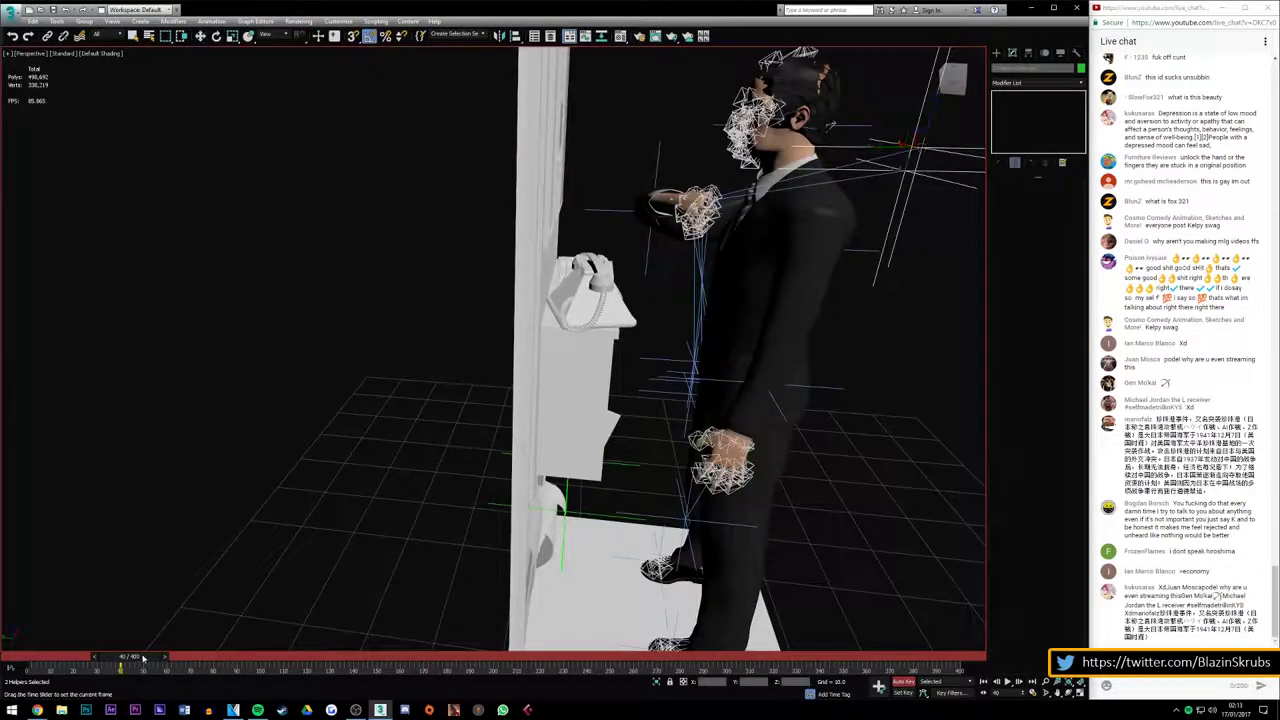
{"action": "mouse_move", "coordinate": [143, 658]}
{"action": "left_mouse_down"}
{"action": "mouse_move", "coordinate": [120, 665]}
{"action": "mouse_move", "coordinate": [145, 661]}
{"action": "left_mouse_up"}
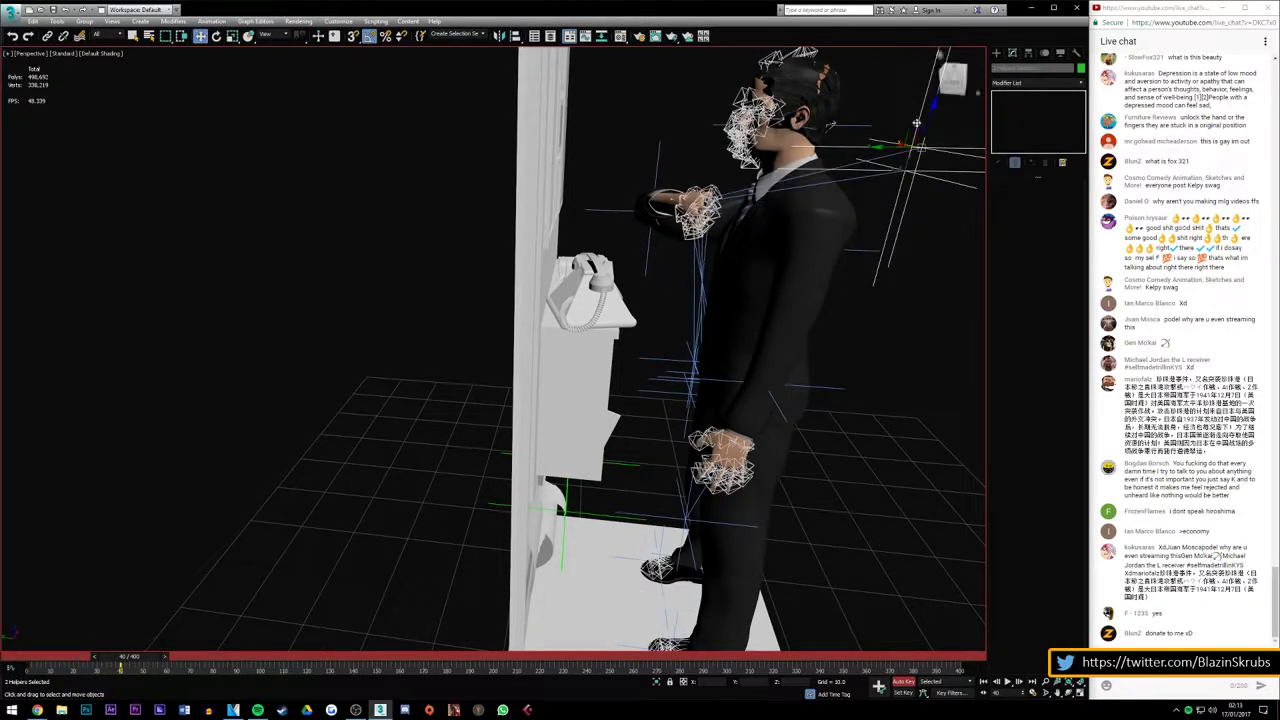
{"action": "left_click_drag", "start_coordinate": [893, 148], "coordinate": [424, 216]}
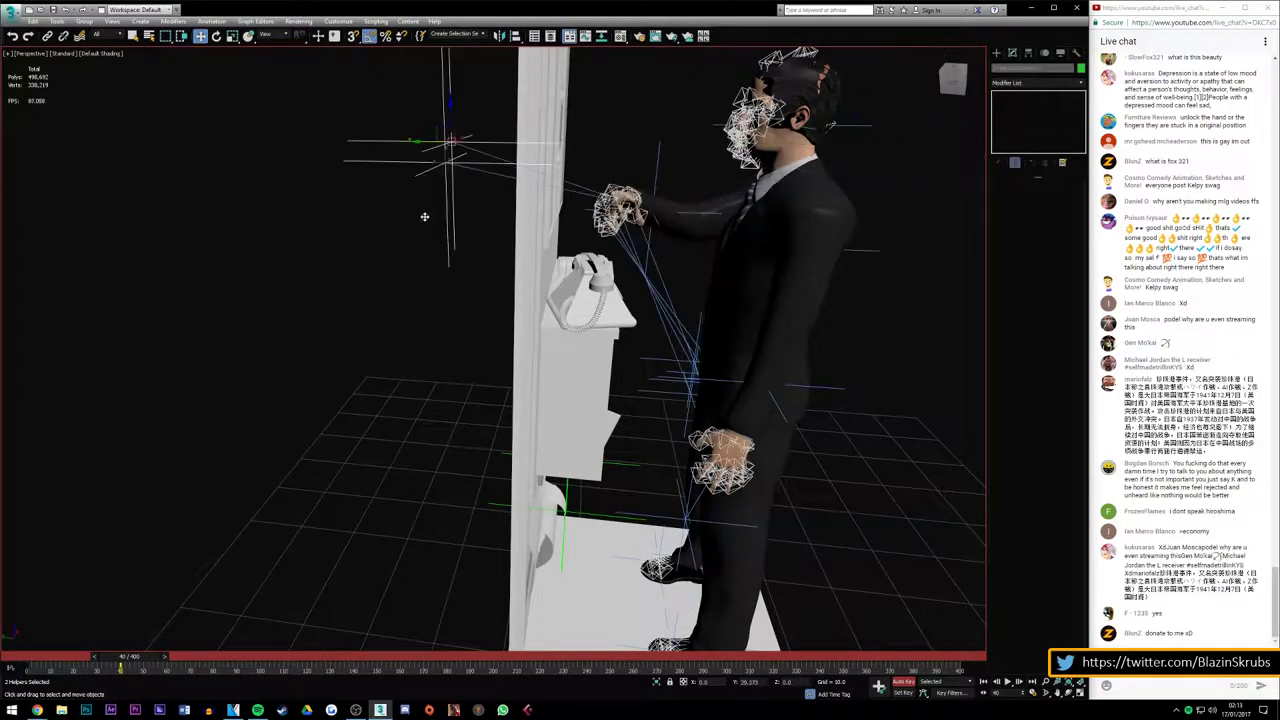
{"action": "mouse_move", "coordinate": [143, 661]}
{"action": "left_mouse_down"}
{"action": "mouse_move", "coordinate": [70, 671]}
{"action": "mouse_move", "coordinate": [137, 665]}
{"action": "left_mouse_up"}
{"action": "key", "text": "w"}
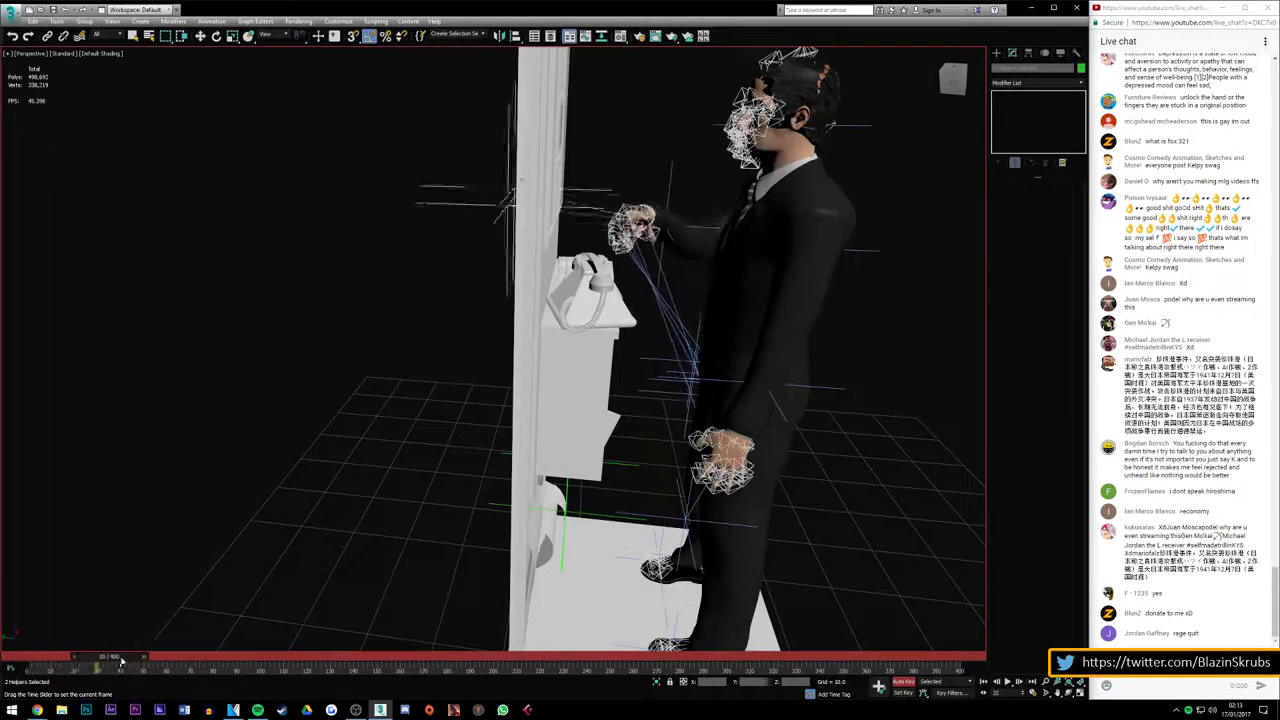
{"action": "left_click_drag", "start_coordinate": [955, 85], "coordinate": [760, 90]}
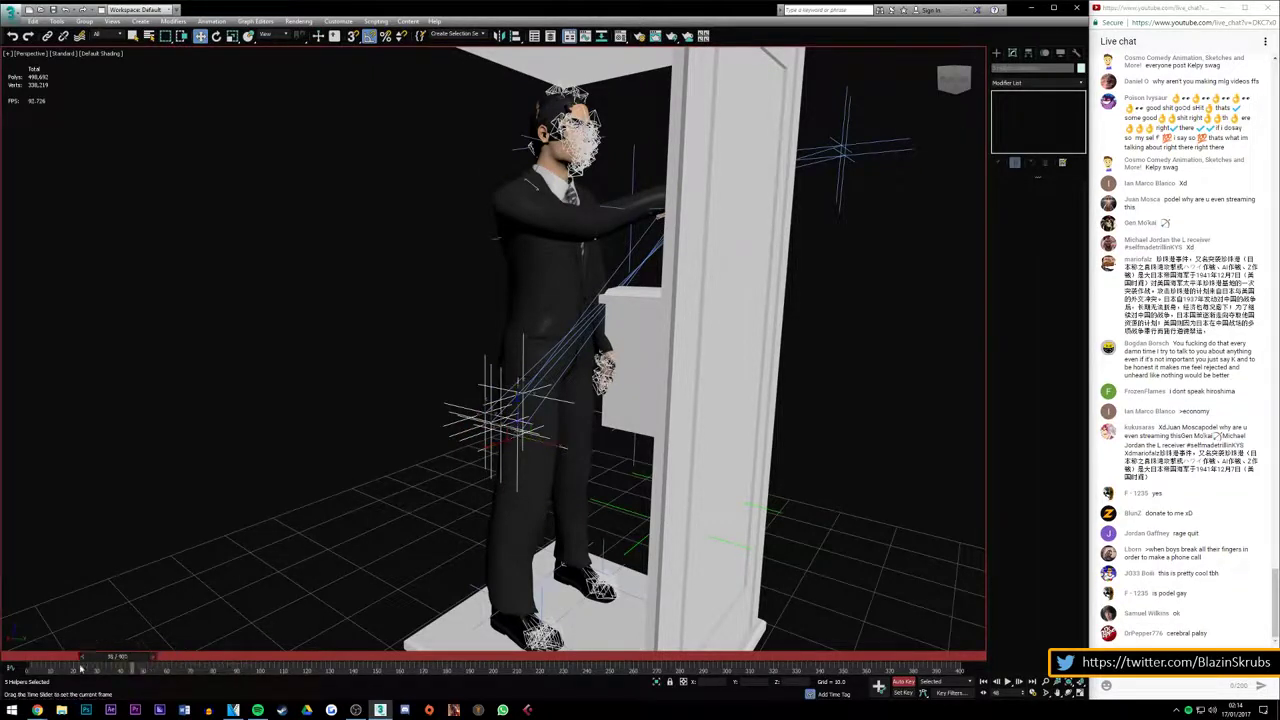
Move the hand helpers toward the booth door and down toward the phone
{"action": "mouse_move", "coordinate": [81, 669]}
{"action": "left_mouse_down"}
{"action": "mouse_move", "coordinate": [5, 669]}
{"action": "mouse_move", "coordinate": [140, 670]}
{"action": "left_mouse_up"}
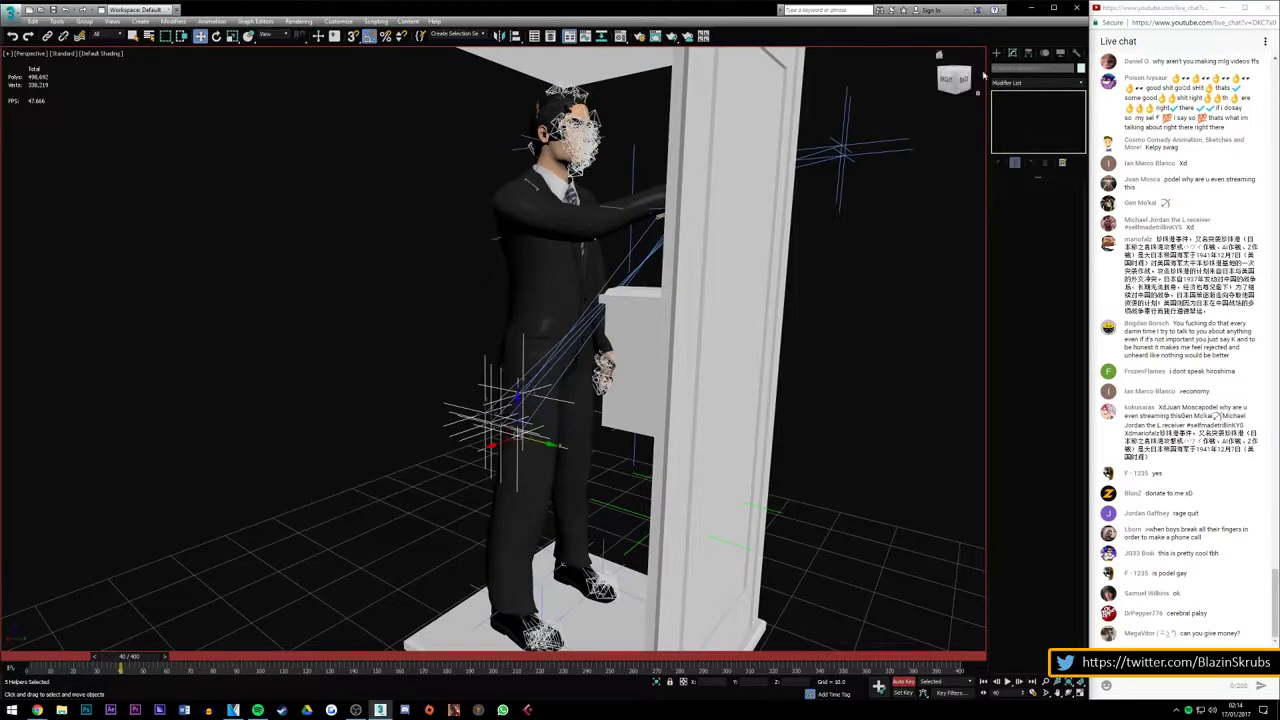
{"action": "left_click_drag", "start_coordinate": [955, 80], "coordinate": [635, 410]}
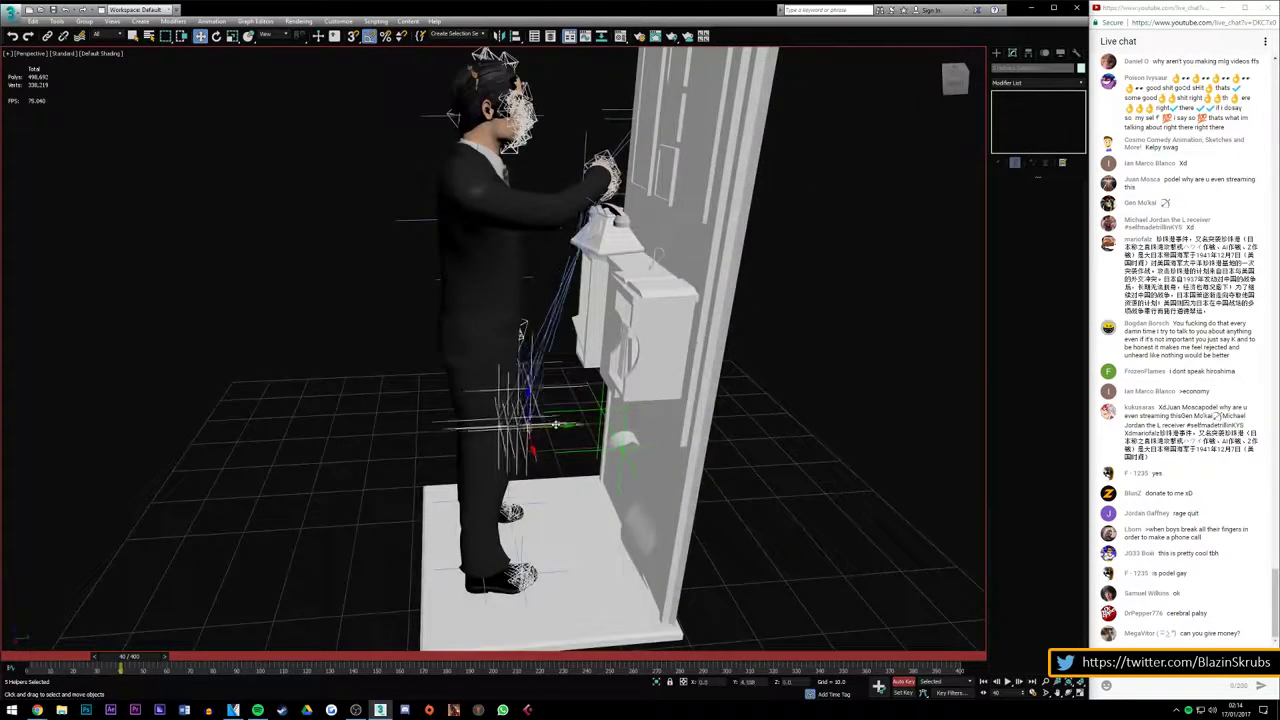
{"action": "mouse_move", "coordinate": [536, 430]}
{"action": "left_mouse_down"}
{"action": "mouse_move", "coordinate": [651, 406]}
{"action": "mouse_move", "coordinate": [665, 192]}
{"action": "left_mouse_up"}
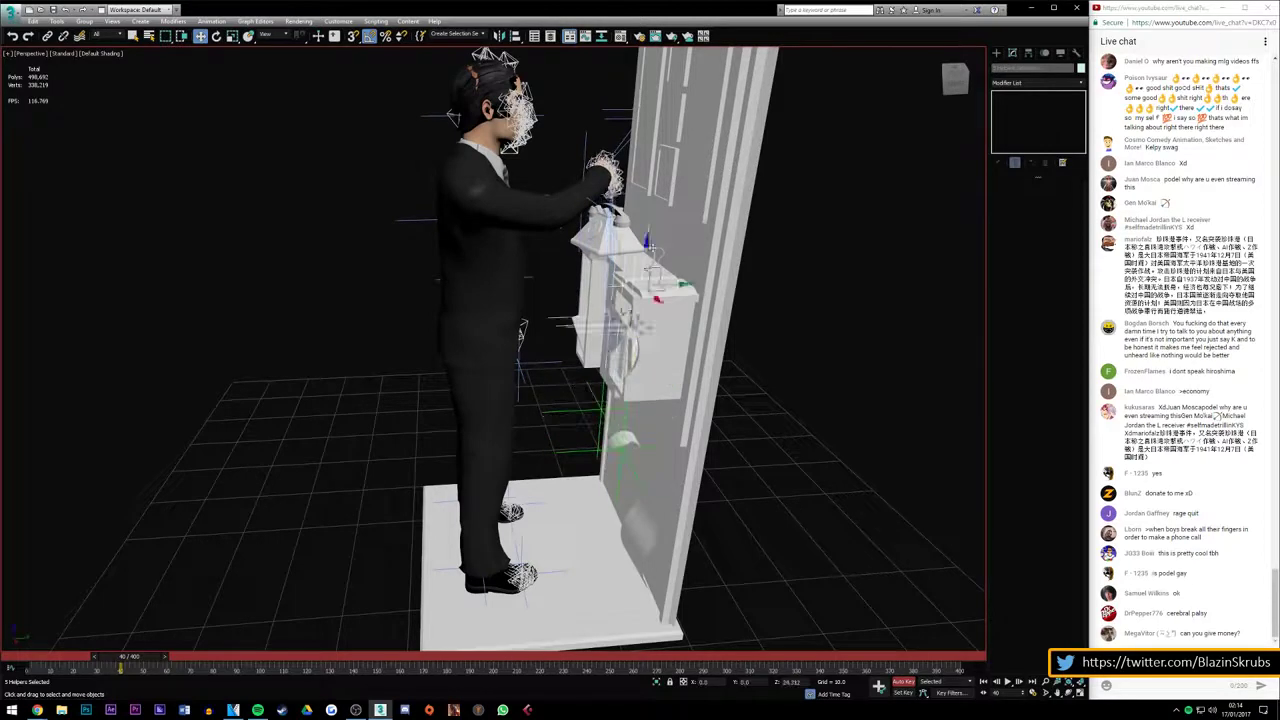
{"action": "mouse_move", "coordinate": [955, 80]}
{"action": "left_mouse_down"}
{"action": "mouse_move", "coordinate": [333, 207]}
{"action": "mouse_move", "coordinate": [225, 364]}
{"action": "left_mouse_up"}
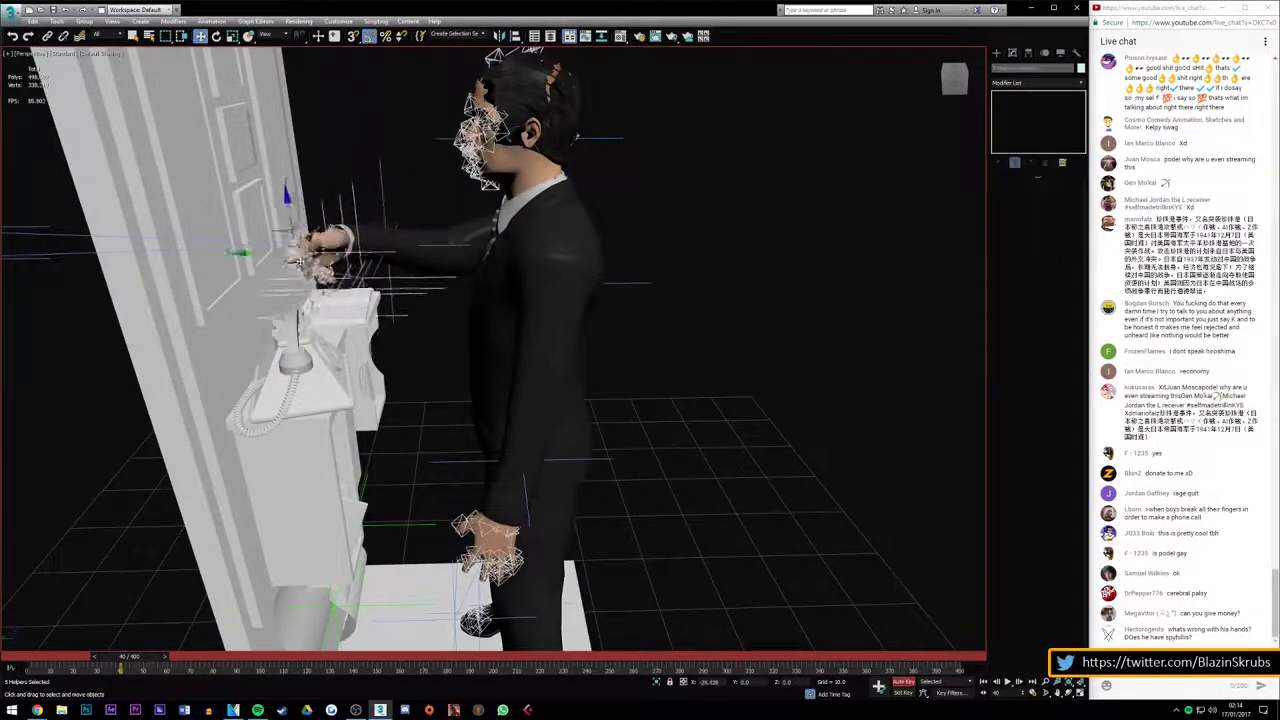
{"action": "middle_click_drag", "start_coordinate": [225, 364], "coordinate": [199, 384], "text": "alt"}
Slide the hand rig left against the booth wall, then scrub back to about frame 25
{"action": "key", "text": "shift+z"}
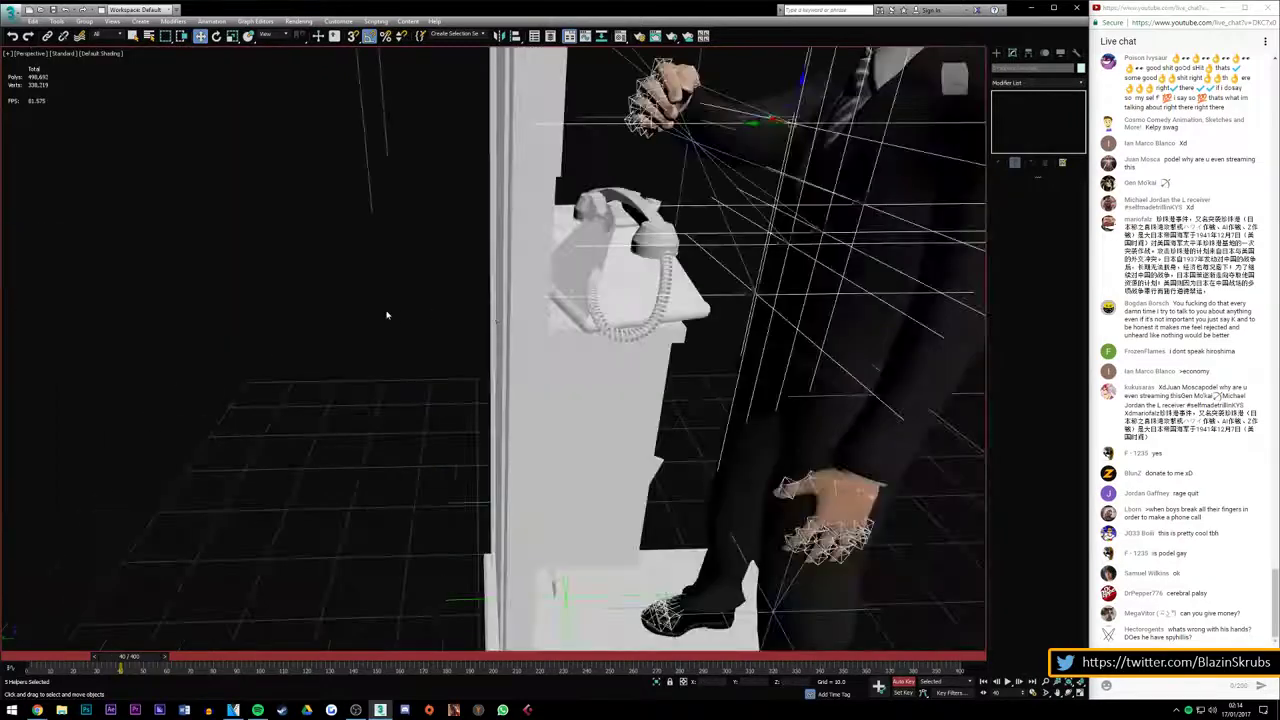
{"action": "scroll", "coordinate": [622, 180], "scroll_direction": "down", "scroll_amount": 3}
{"action": "scroll", "coordinate": [622, 180], "scroll_direction": "up", "scroll_amount": 5}
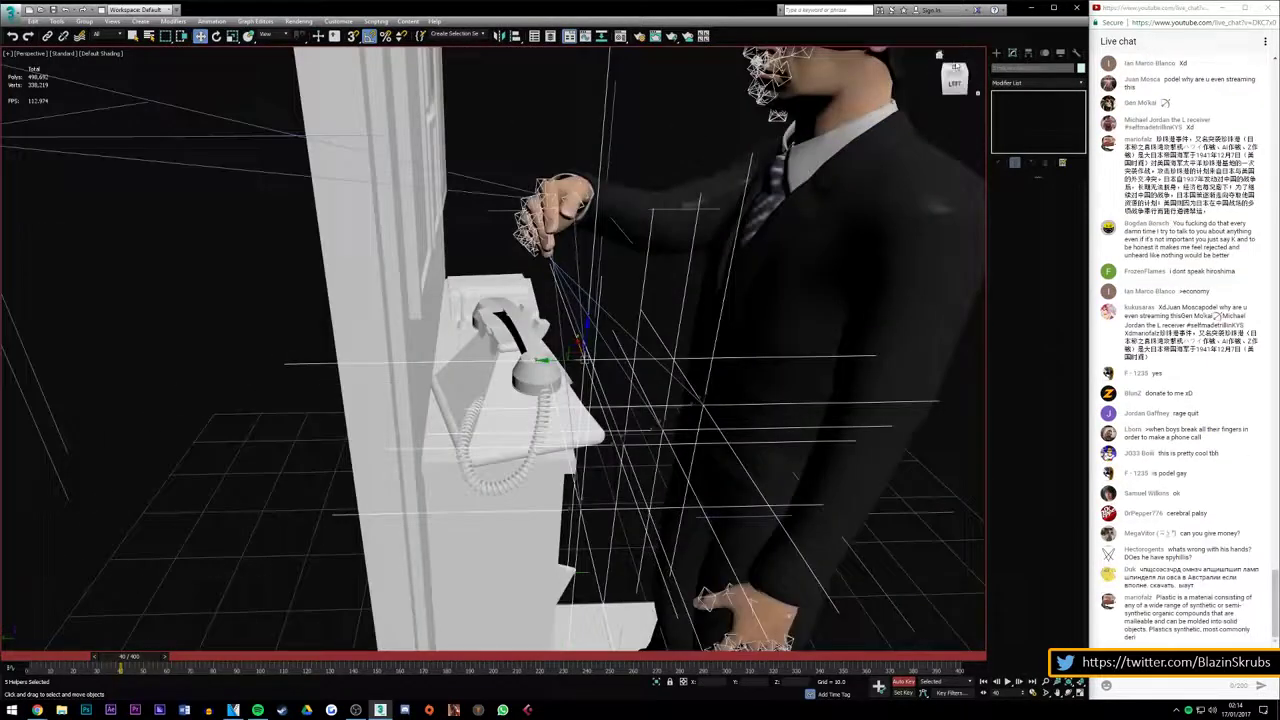
{"action": "mouse_move", "coordinate": [955, 80]}
{"action": "left_mouse_down"}
{"action": "mouse_move", "coordinate": [900, 95]}
{"action": "mouse_move", "coordinate": [945, 84]}
{"action": "left_mouse_up"}
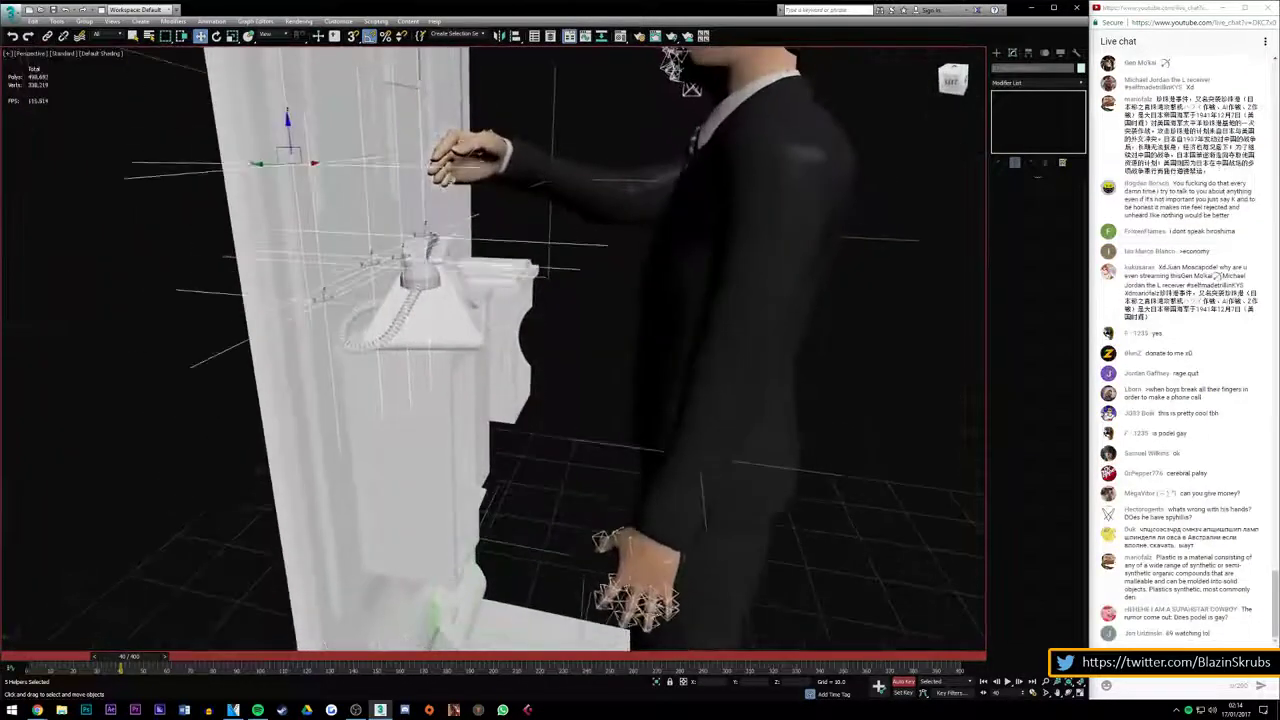
{"action": "left_click_drag", "start_coordinate": [292, 157], "coordinate": [214, 175]}
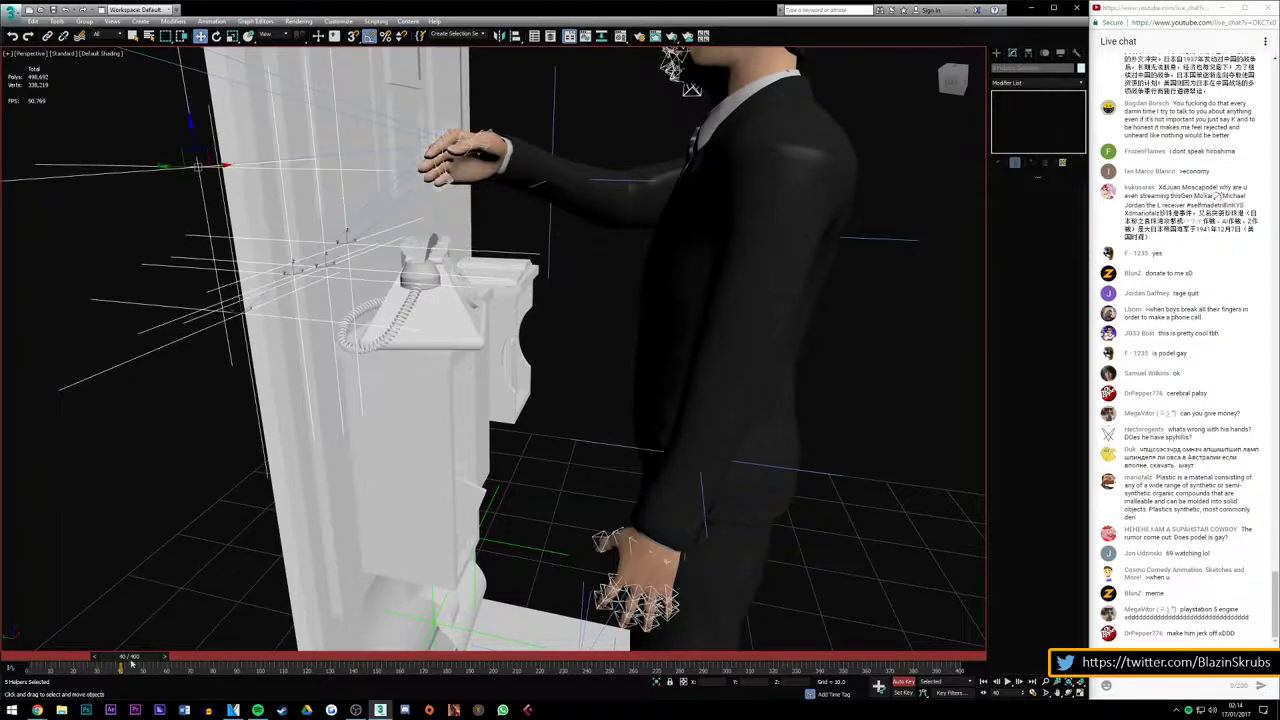
{"action": "mouse_move", "coordinate": [125, 657]}
{"action": "left_mouse_down"}
{"action": "mouse_move", "coordinate": [85, 667]}
{"action": "mouse_move", "coordinate": [107, 660]}
{"action": "left_mouse_up"}
{"action": "left_click_drag", "start_coordinate": [950, 86], "coordinate": [850, 100]}
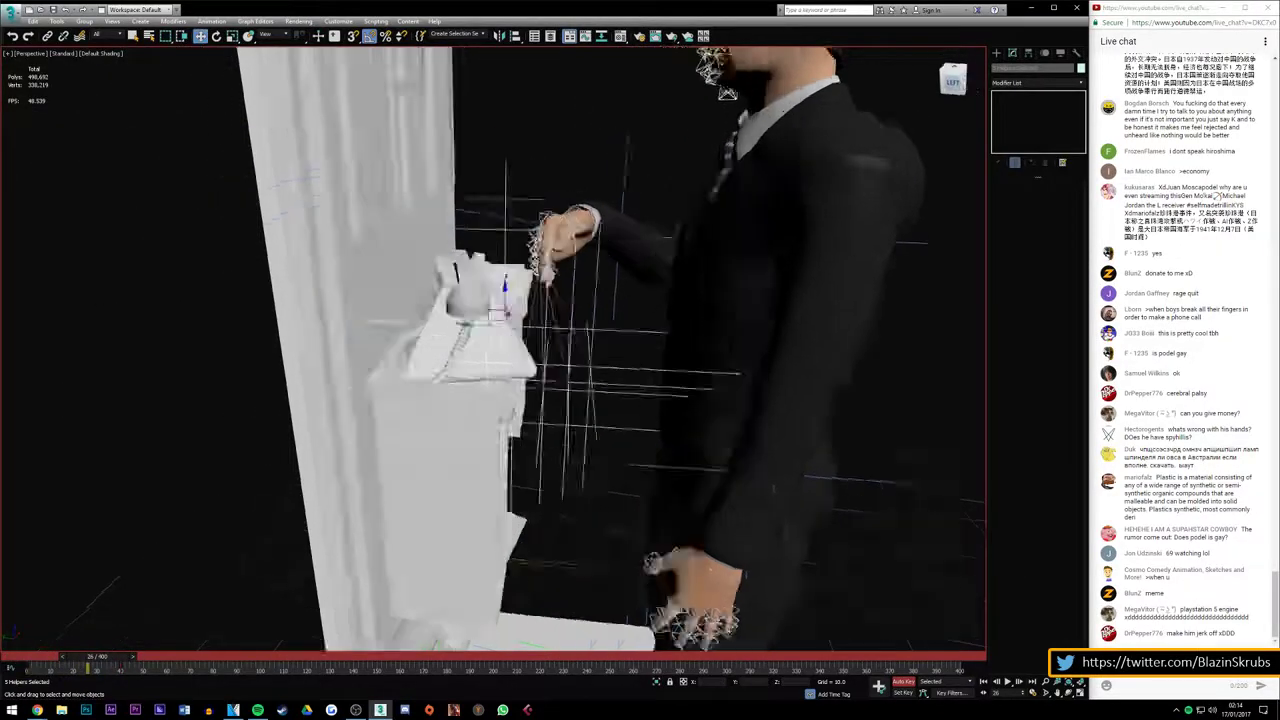
At about frame 16, zoom to the hand helpers and move them up toward the receiver
{"action": "scroll", "coordinate": [668, 298], "scroll_direction": "up", "scroll_amount": 4}
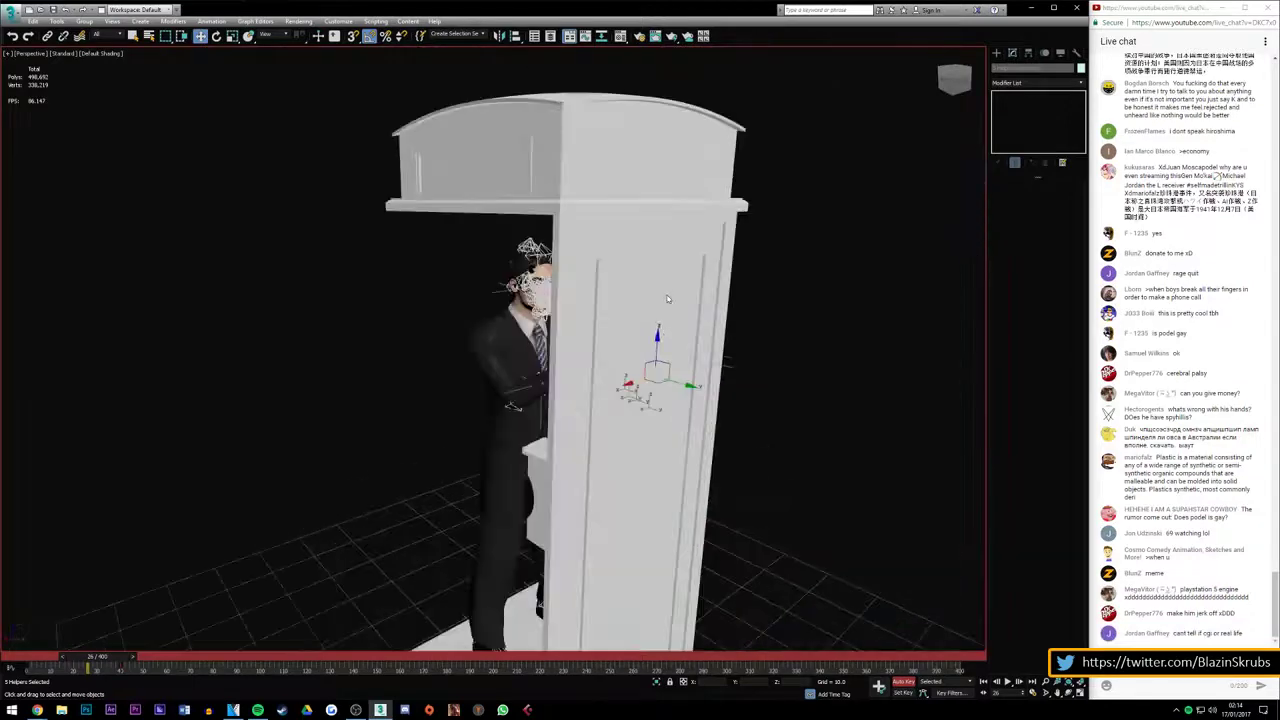
{"action": "left_click_drag", "start_coordinate": [950, 80], "coordinate": [955, 82]}
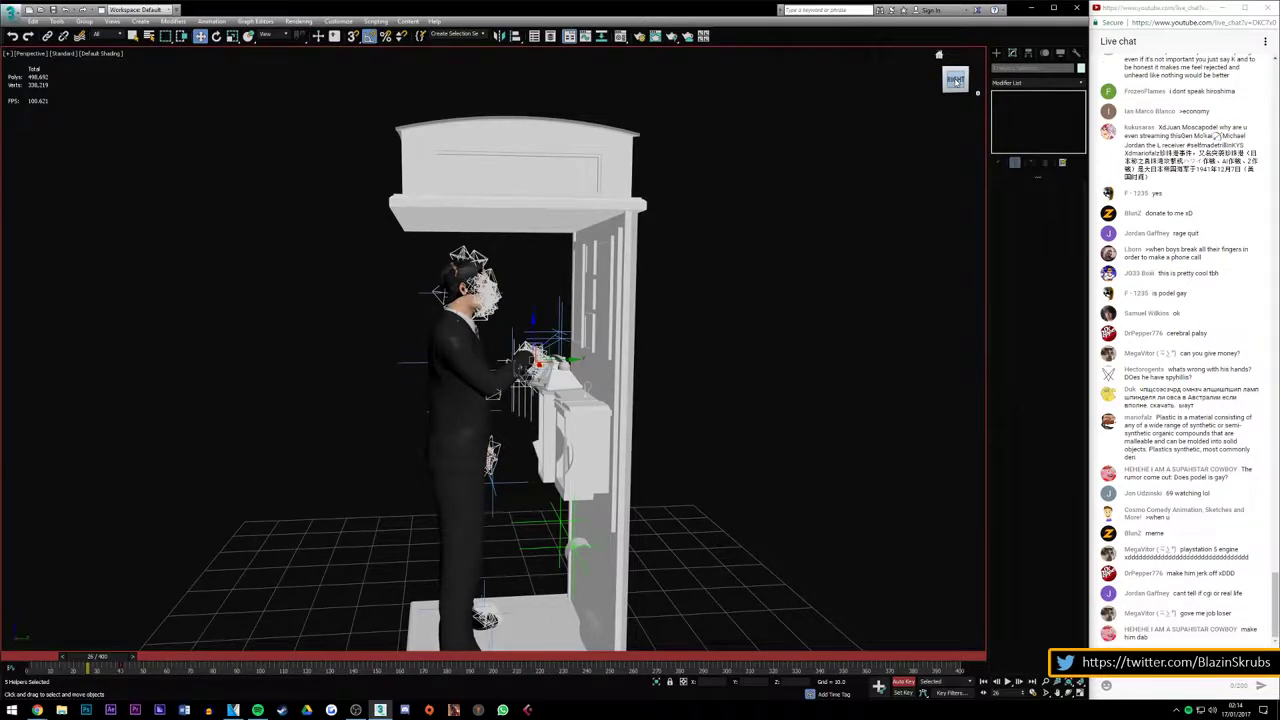
{"action": "left_click", "coordinate": [127, 637]}
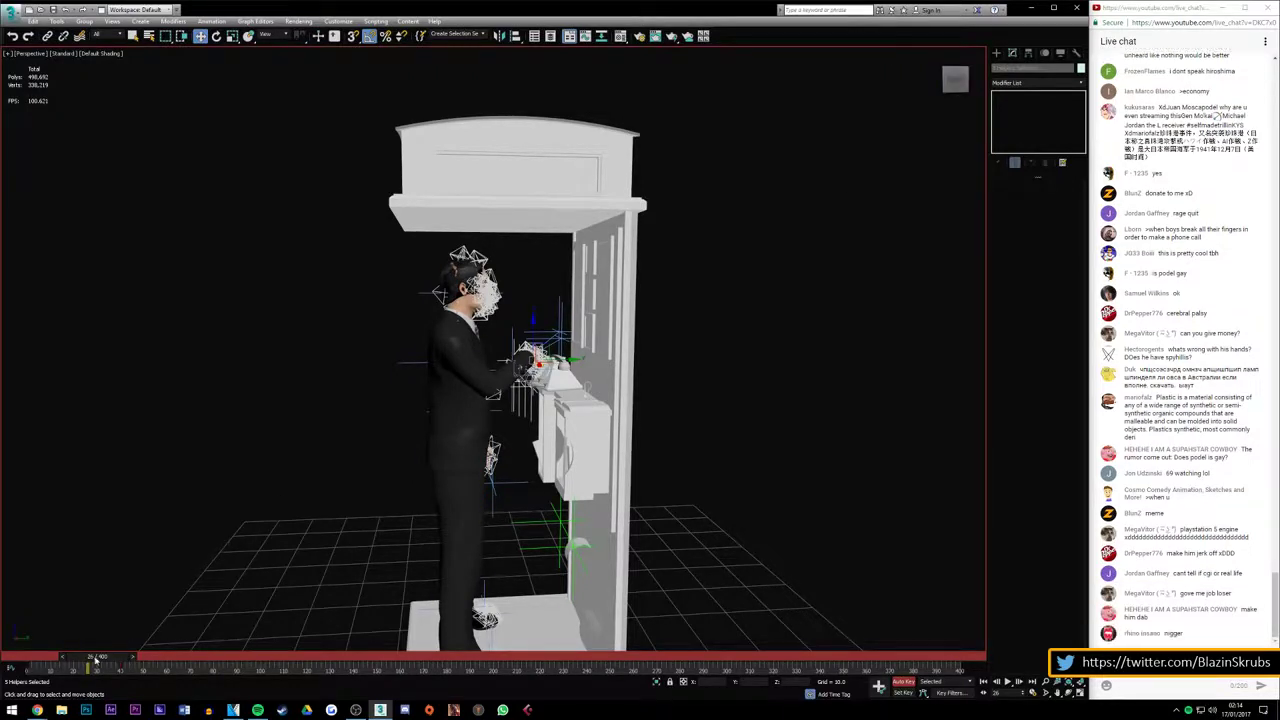
{"action": "left_click_drag", "start_coordinate": [96, 660], "coordinate": [82, 662]}
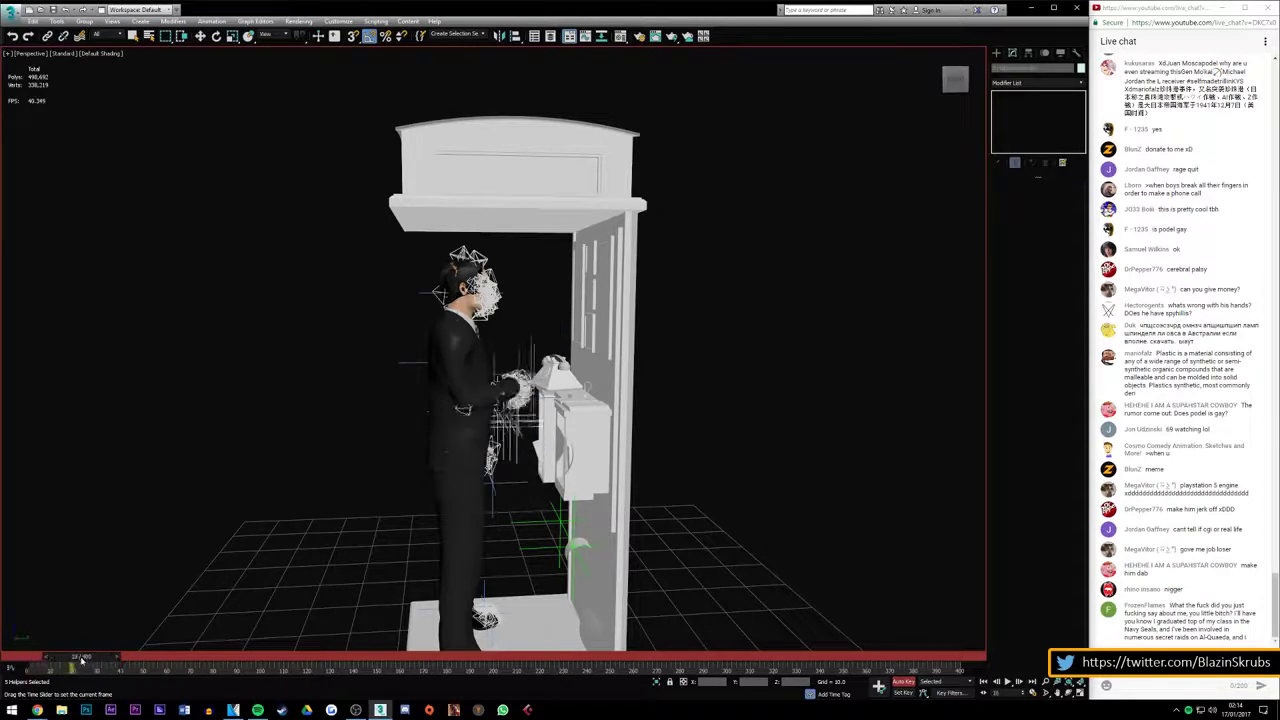
{"action": "key", "text": "w"}
{"action": "key", "text": "z"}
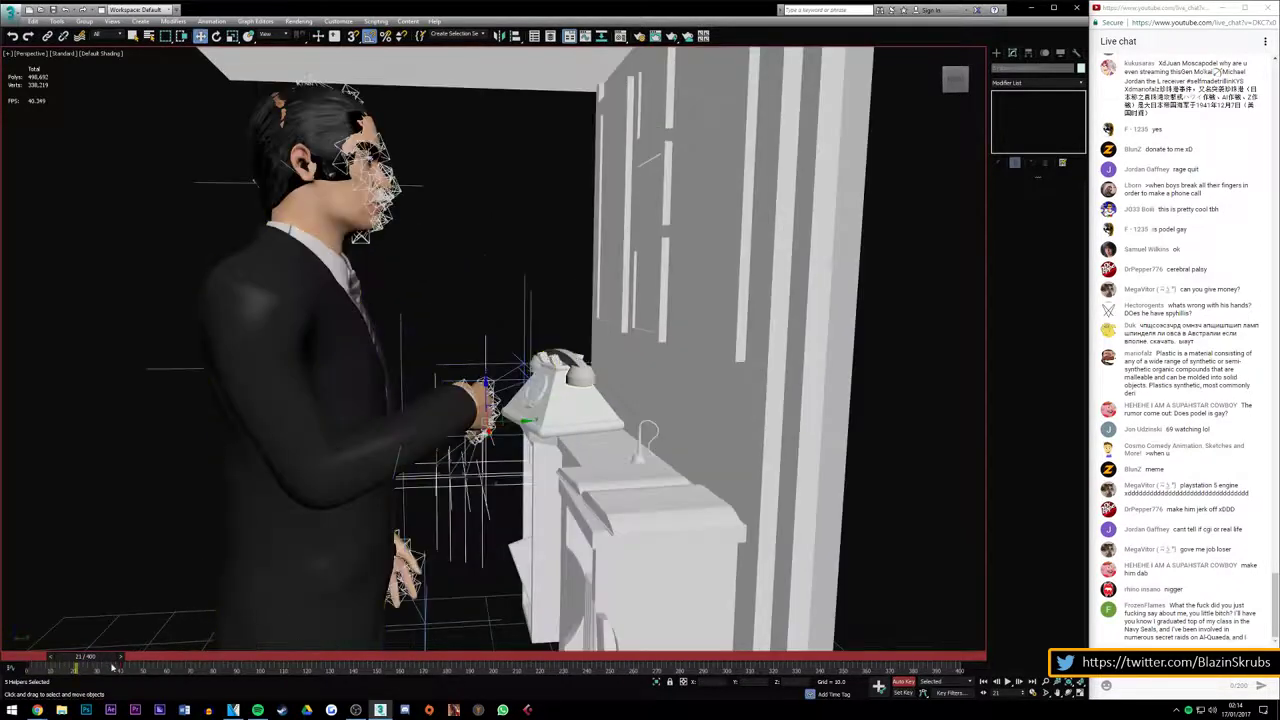
{"action": "mouse_move", "coordinate": [85, 662]}
{"action": "left_mouse_down"}
{"action": "mouse_move", "coordinate": [58, 668]}
{"action": "mouse_move", "coordinate": [86, 662]}
{"action": "left_mouse_up"}
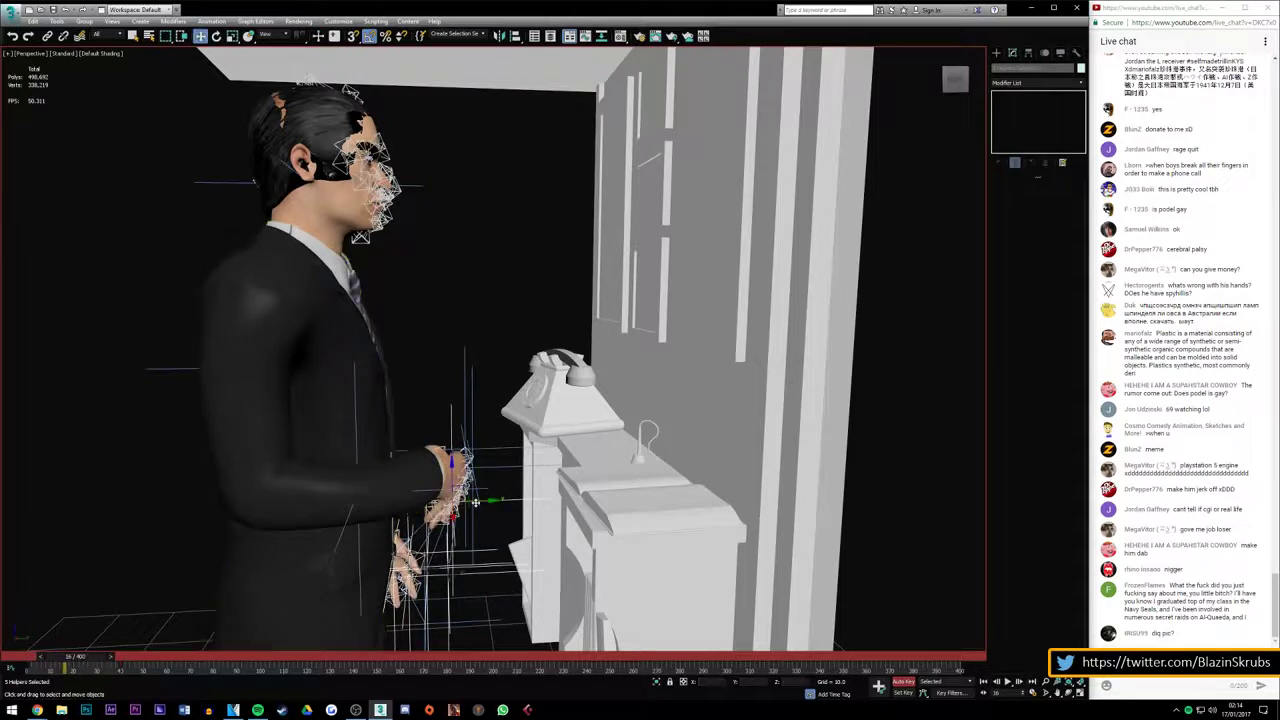
{"action": "mouse_move", "coordinate": [476, 502]}
{"action": "left_mouse_down"}
{"action": "mouse_move", "coordinate": [697, 455]}
{"action": "mouse_move", "coordinate": [630, 480]}
{"action": "mouse_move", "coordinate": [484, 399]}
{"action": "left_mouse_up"}
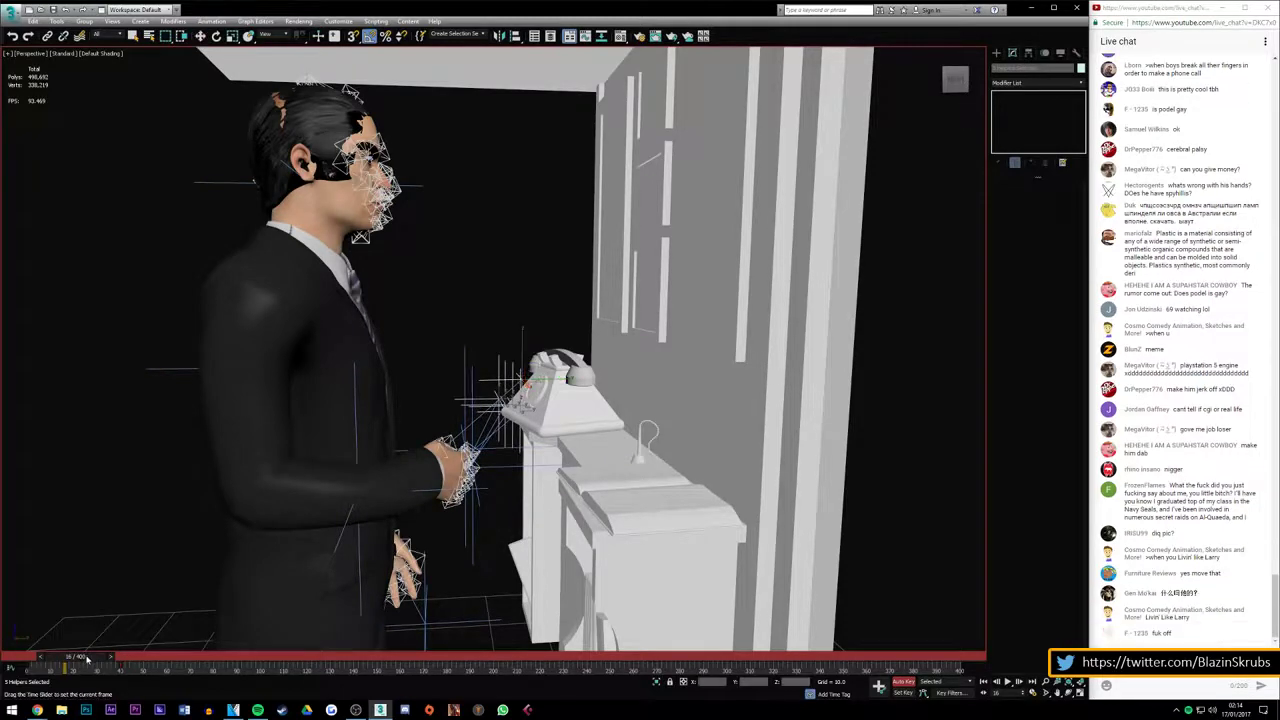
{"action": "left_click_drag", "start_coordinate": [88, 660], "coordinate": [30, 660]}
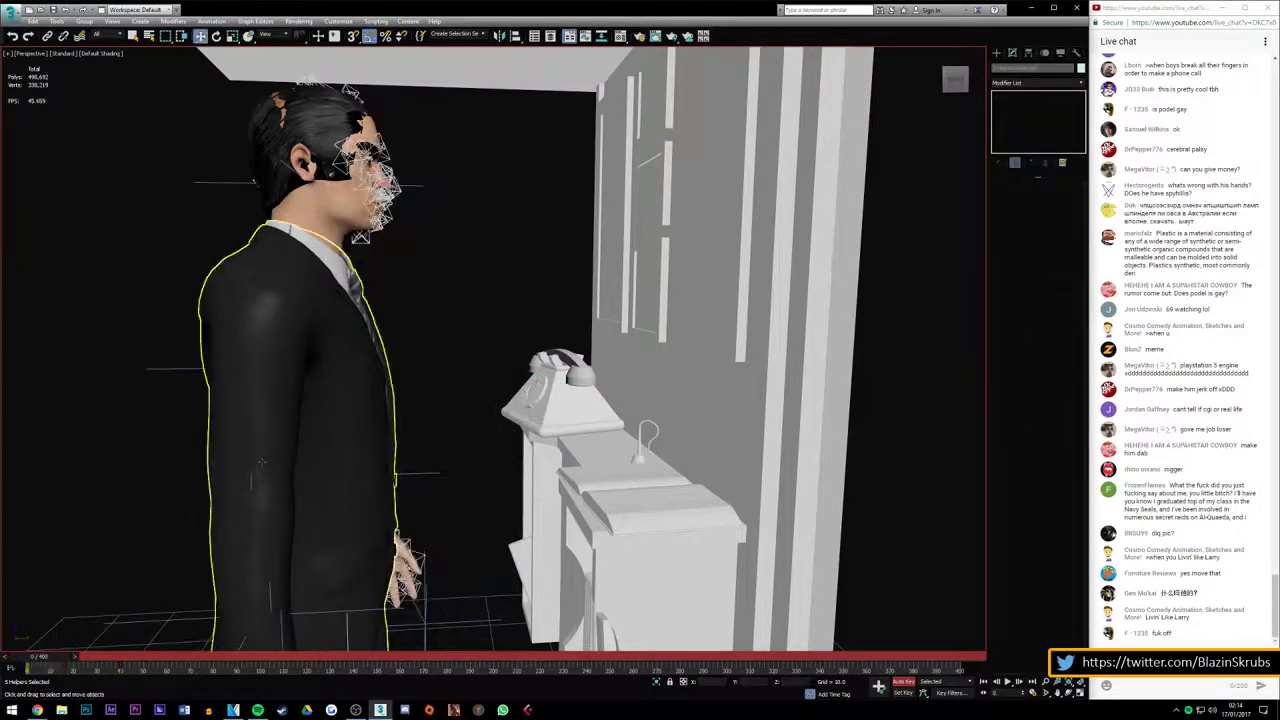
At frame 7, drag the hand IK helper down to hang at the character's side
{"action": "key", "text": "w"}
{"action": "key", "text": "shift+z"}
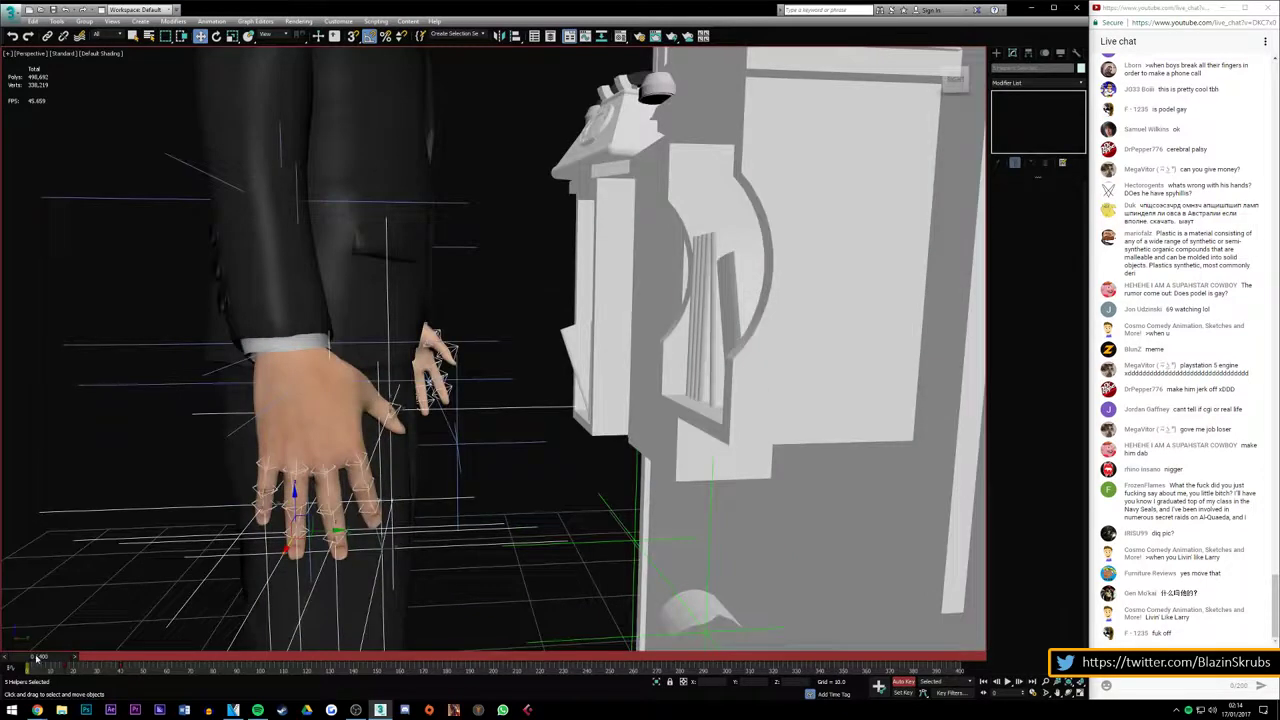
{"action": "mouse_move", "coordinate": [36, 658]}
{"action": "left_mouse_down"}
{"action": "mouse_move", "coordinate": [74, 660]}
{"action": "mouse_move", "coordinate": [38, 667]}
{"action": "mouse_move", "coordinate": [53, 667]}
{"action": "left_mouse_up"}
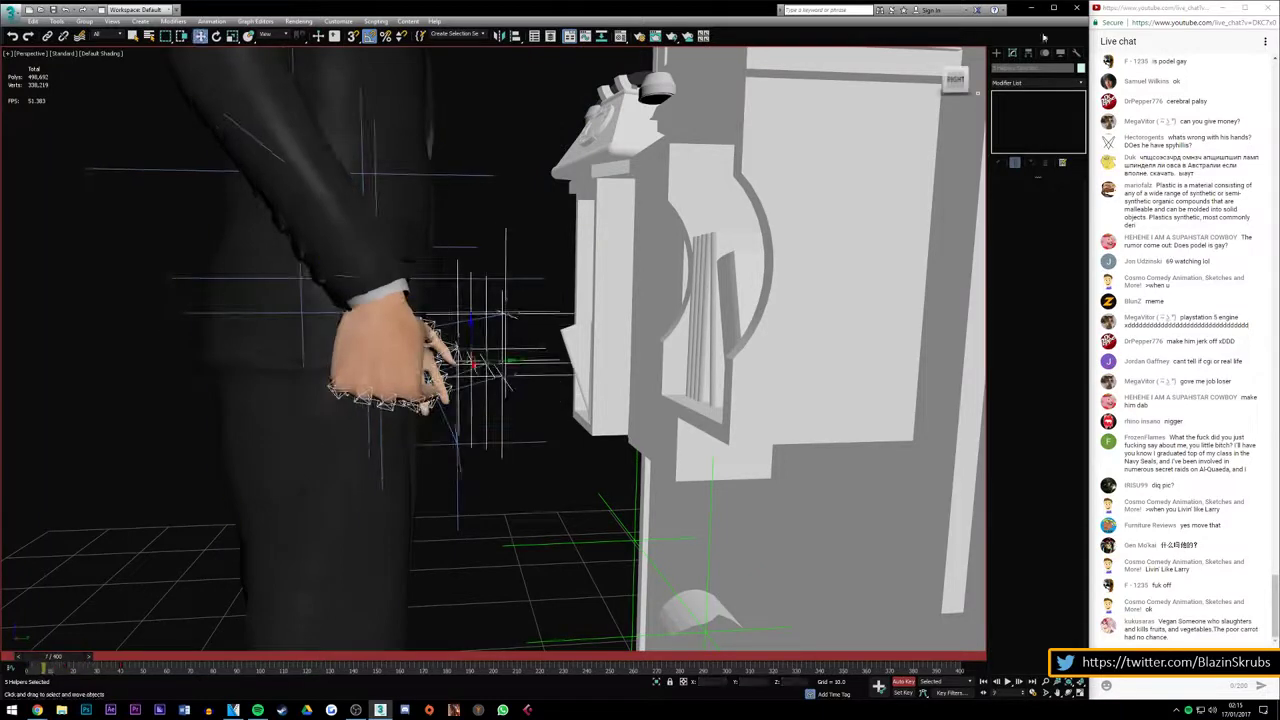
{"action": "left_click_drag", "start_coordinate": [956, 80], "coordinate": [962, 84]}
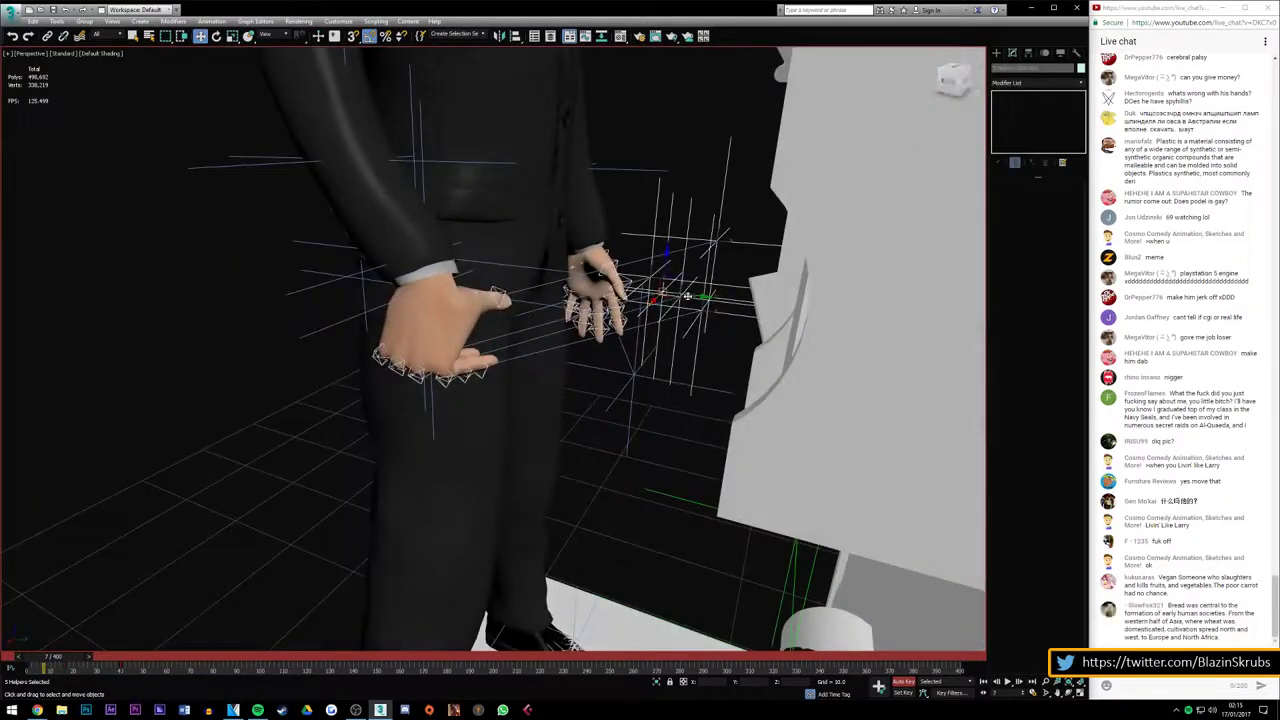
{"action": "mouse_move", "coordinate": [672, 304]}
{"action": "left_mouse_down"}
{"action": "mouse_move", "coordinate": [533, 462]}
{"action": "mouse_move", "coordinate": [425, 428]}
{"action": "mouse_move", "coordinate": [445, 436]}
{"action": "left_mouse_up"}
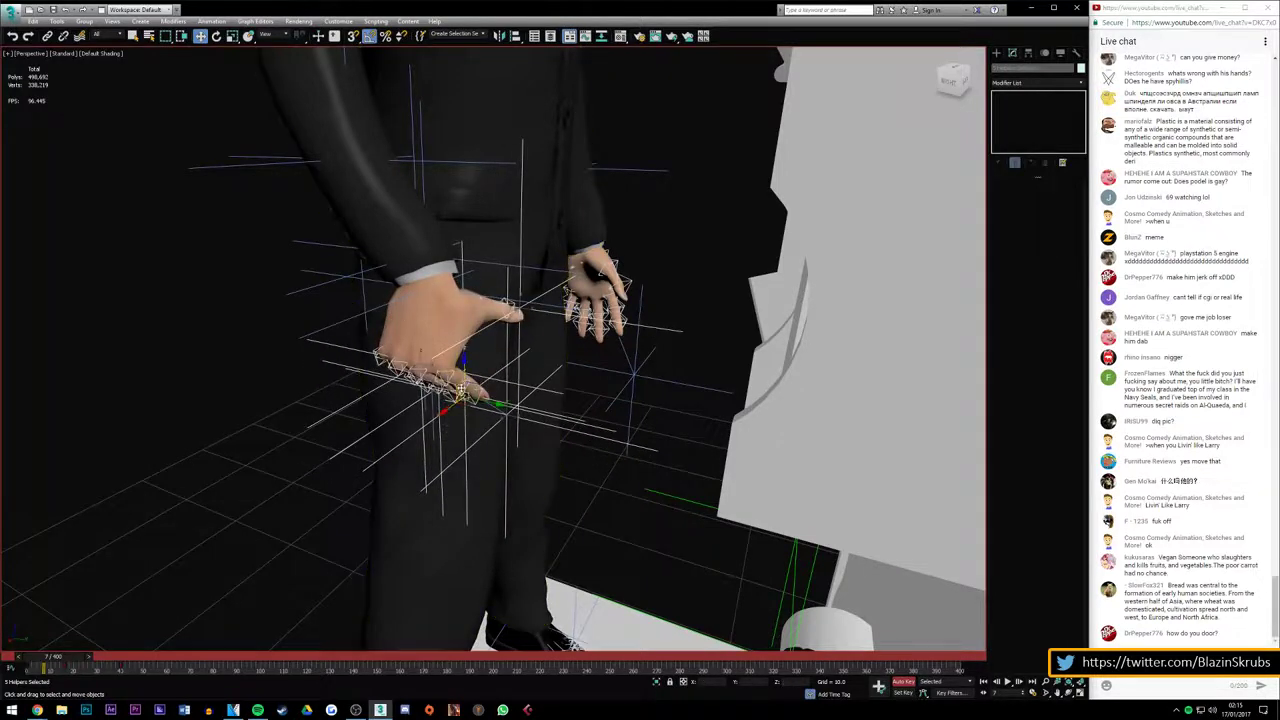
{"action": "mouse_move", "coordinate": [465, 372]}
{"action": "left_mouse_down"}
{"action": "mouse_move", "coordinate": [440, 430]}
{"action": "mouse_move", "coordinate": [465, 534]}
{"action": "left_mouse_up"}
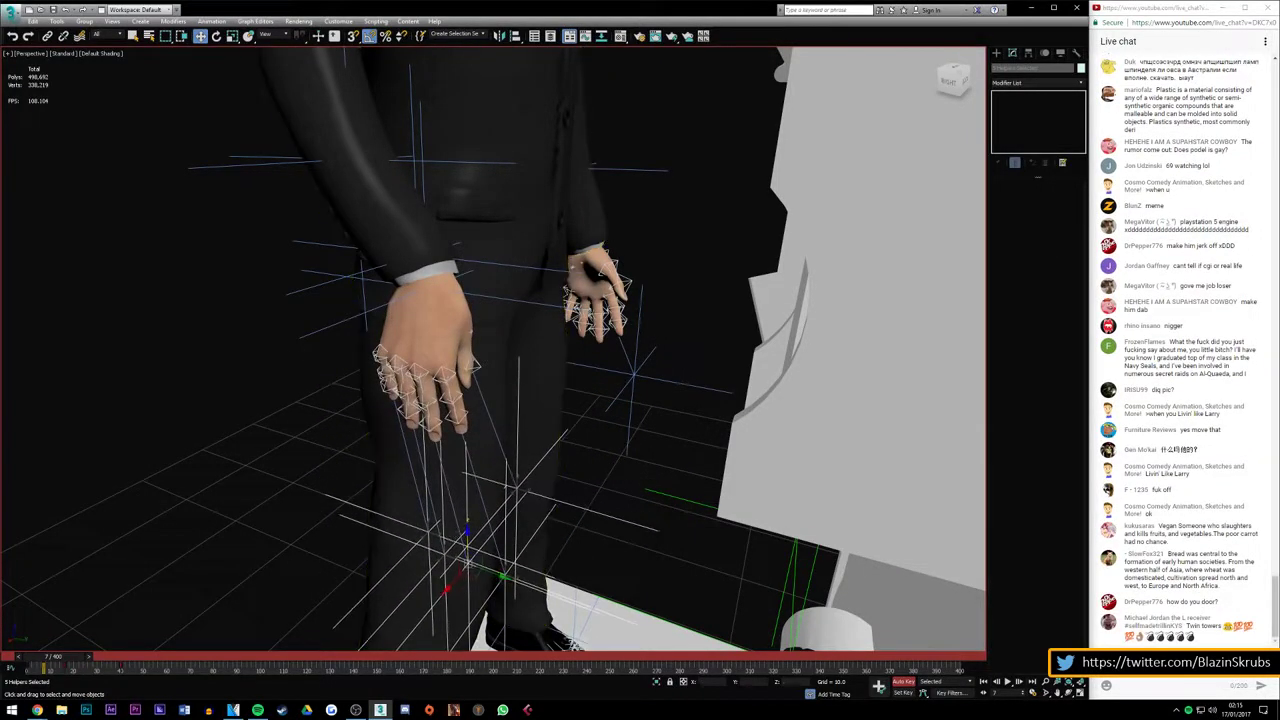
Scrub the timeline and pull back to check the new pose, ending at frame 0
{"action": "mouse_move", "coordinate": [60, 660]}
{"action": "left_mouse_down"}
{"action": "mouse_move", "coordinate": [42, 661]}
{"action": "mouse_move", "coordinate": [90, 657]}
{"action": "left_mouse_up"}
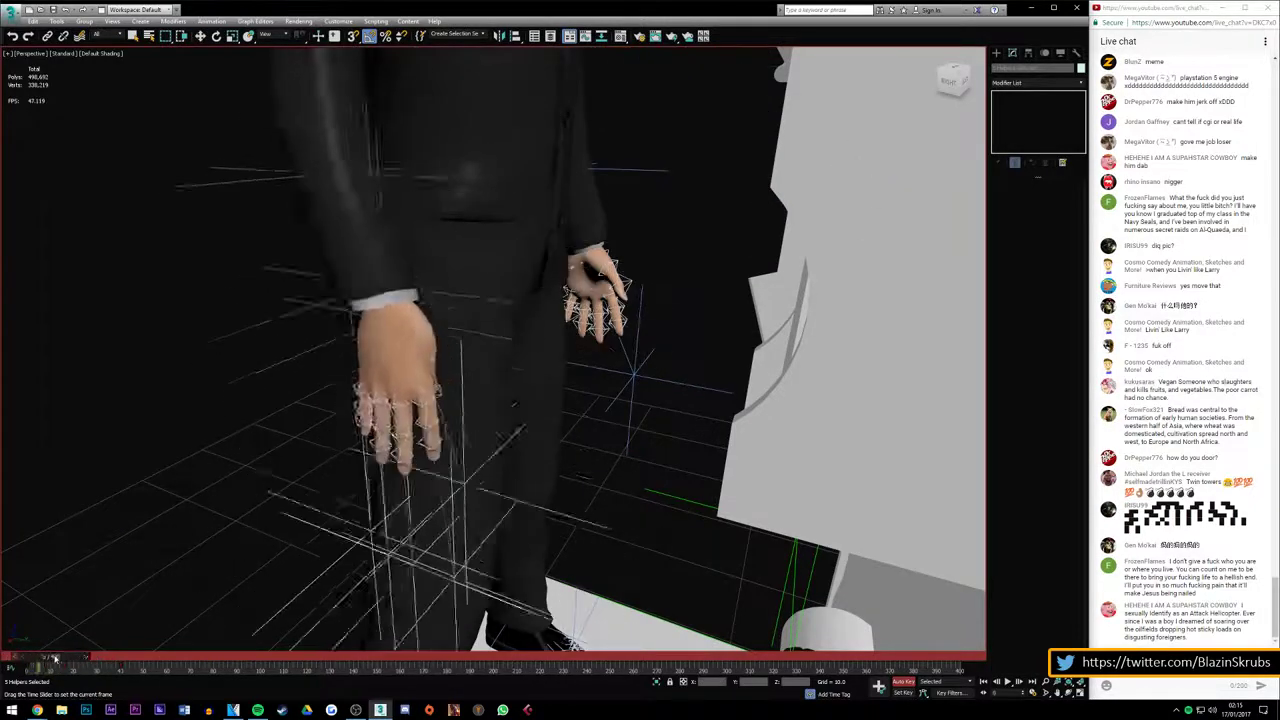
{"action": "scroll", "coordinate": [195, 560], "scroll_direction": "down", "scroll_amount": 10}
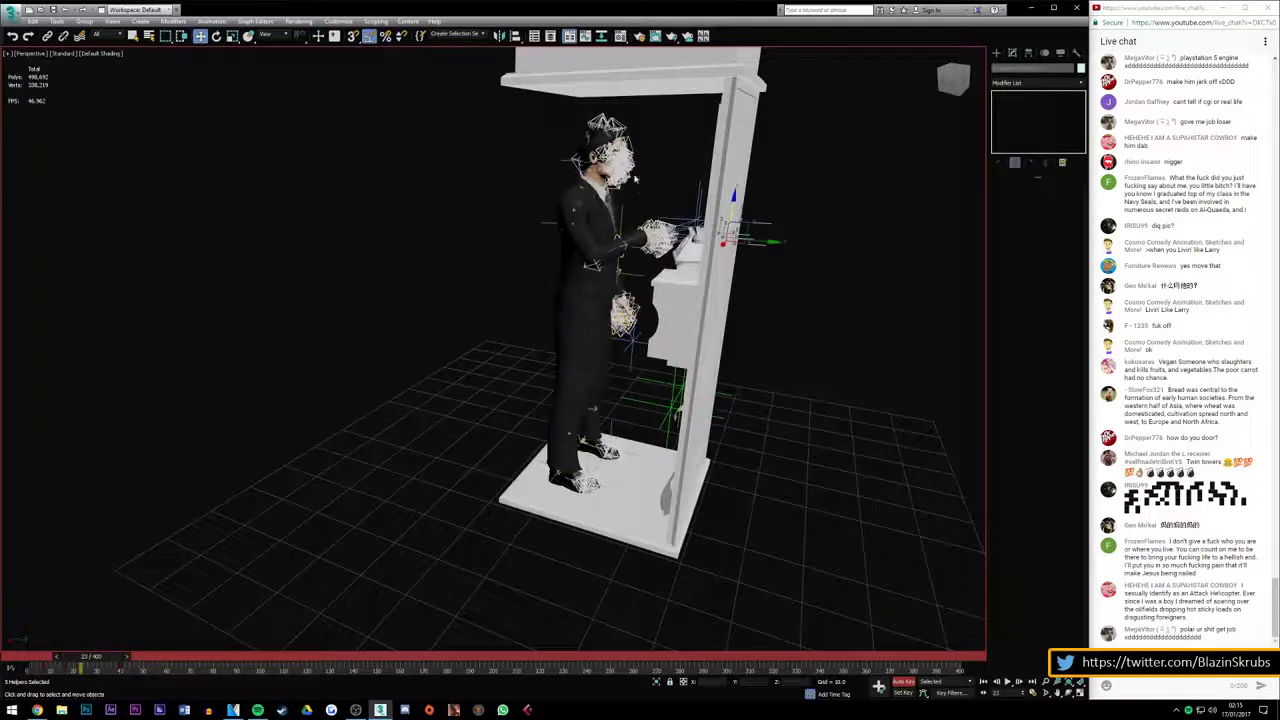
{"action": "middle_click_drag", "start_coordinate": [300, 400], "coordinate": [620, 175], "text": "alt"}
{"action": "scroll", "coordinate": [622, 172], "scroll_direction": "up", "scroll_amount": 3}
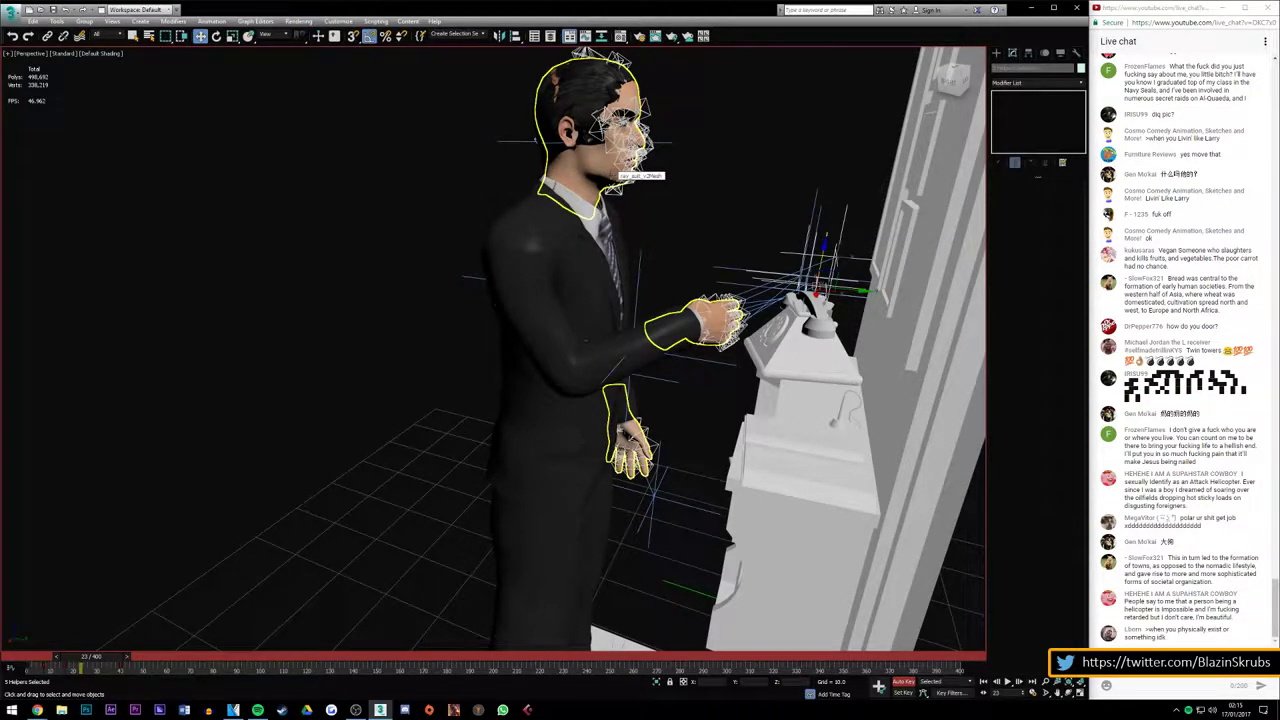
{"action": "mouse_move", "coordinate": [85, 660]}
{"action": "left_mouse_down"}
{"action": "mouse_move", "coordinate": [35, 666]}
{"action": "mouse_move", "coordinate": [146, 656]}
{"action": "mouse_move", "coordinate": [30, 684]}
{"action": "left_mouse_up"}
Select IK Chain002 and move the hand closer to the phone at about frame 41
{"action": "key", "text": "w"}
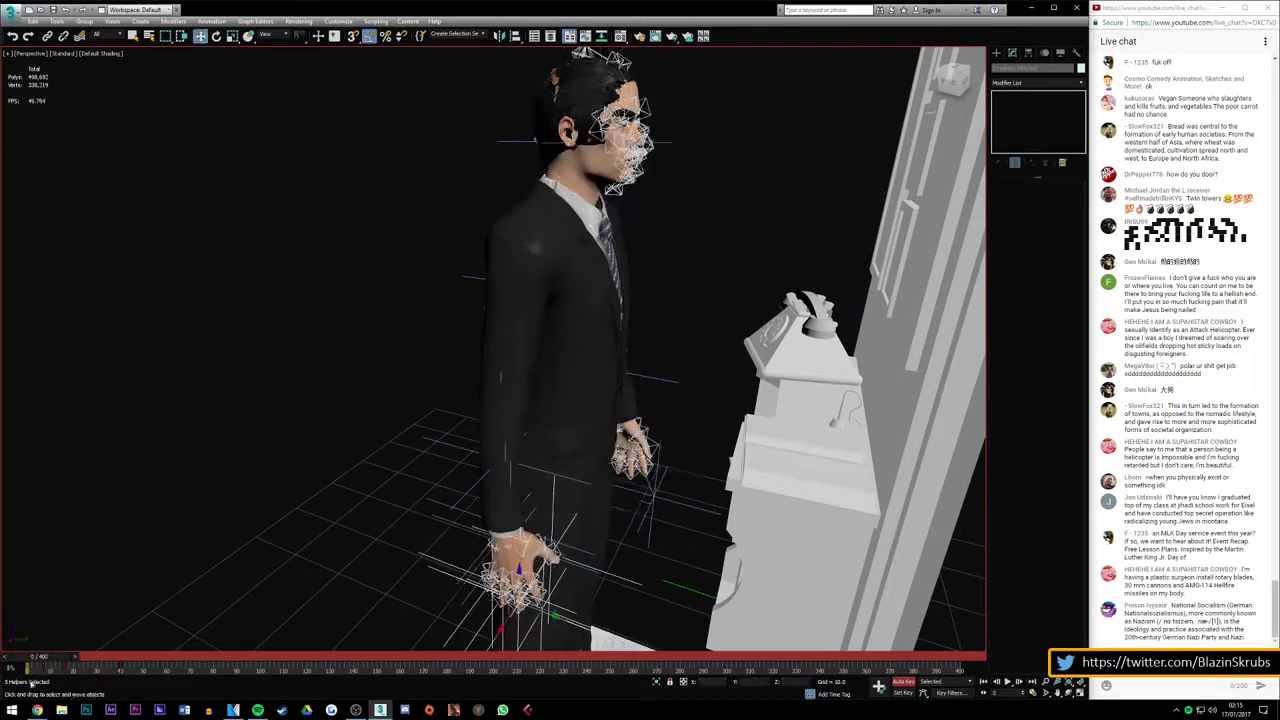
{"action": "left_click", "coordinate": [478, 480]}
{"action": "left_click_drag", "start_coordinate": [533, 467], "coordinate": [643, 488]}
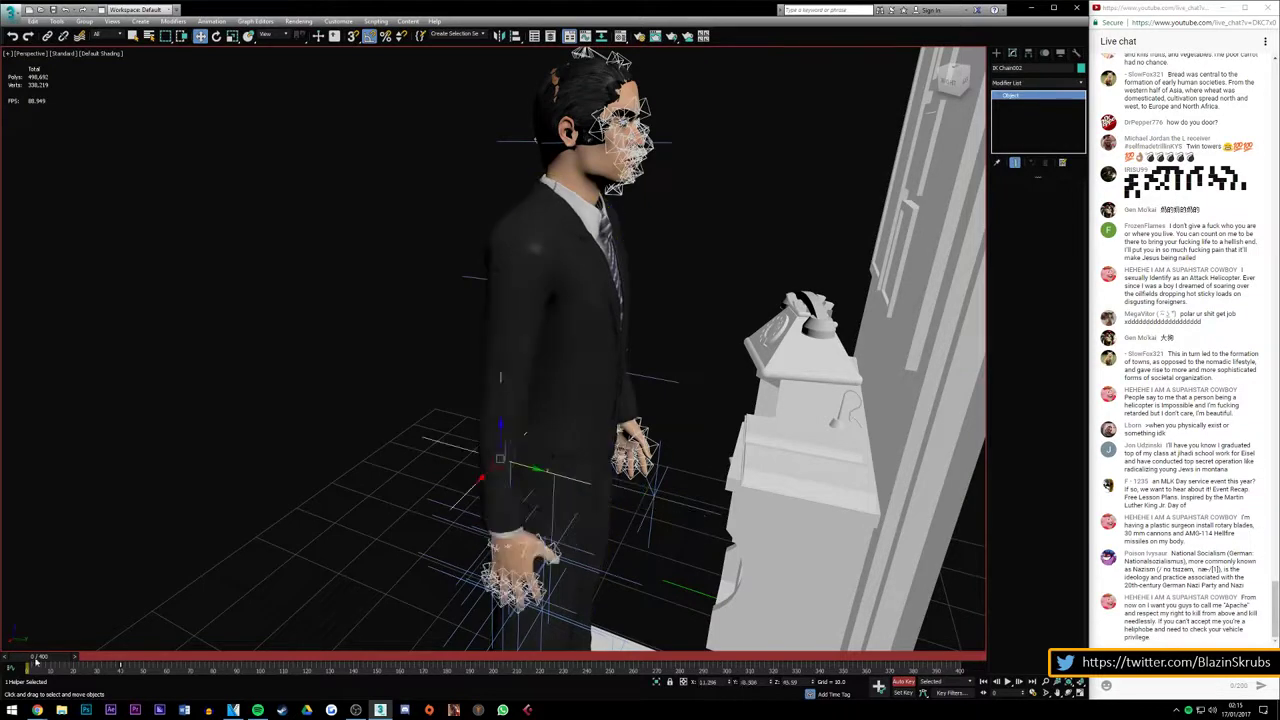
{"action": "left_click_drag", "start_coordinate": [38, 657], "coordinate": [125, 655]}
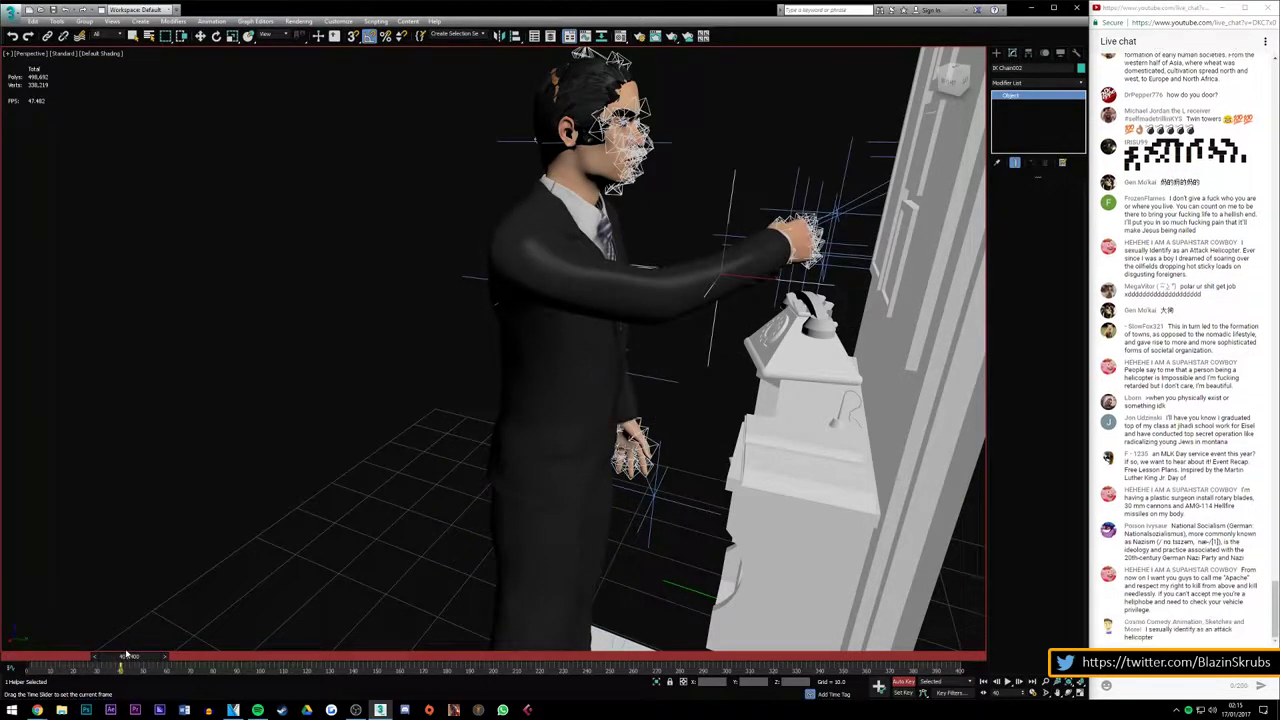
{"action": "mouse_move", "coordinate": [725, 249]}
{"action": "middle_mouse_down", "text": "alt"}
{"action": "mouse_move", "coordinate": [600, 270]}
{"action": "mouse_move", "coordinate": [777, 243]}
{"action": "mouse_move", "coordinate": [602, 291]}
{"action": "middle_mouse_up", "text": "alt"}
{"action": "scroll", "coordinate": [602, 291], "scroll_direction": "up", "scroll_amount": 5}
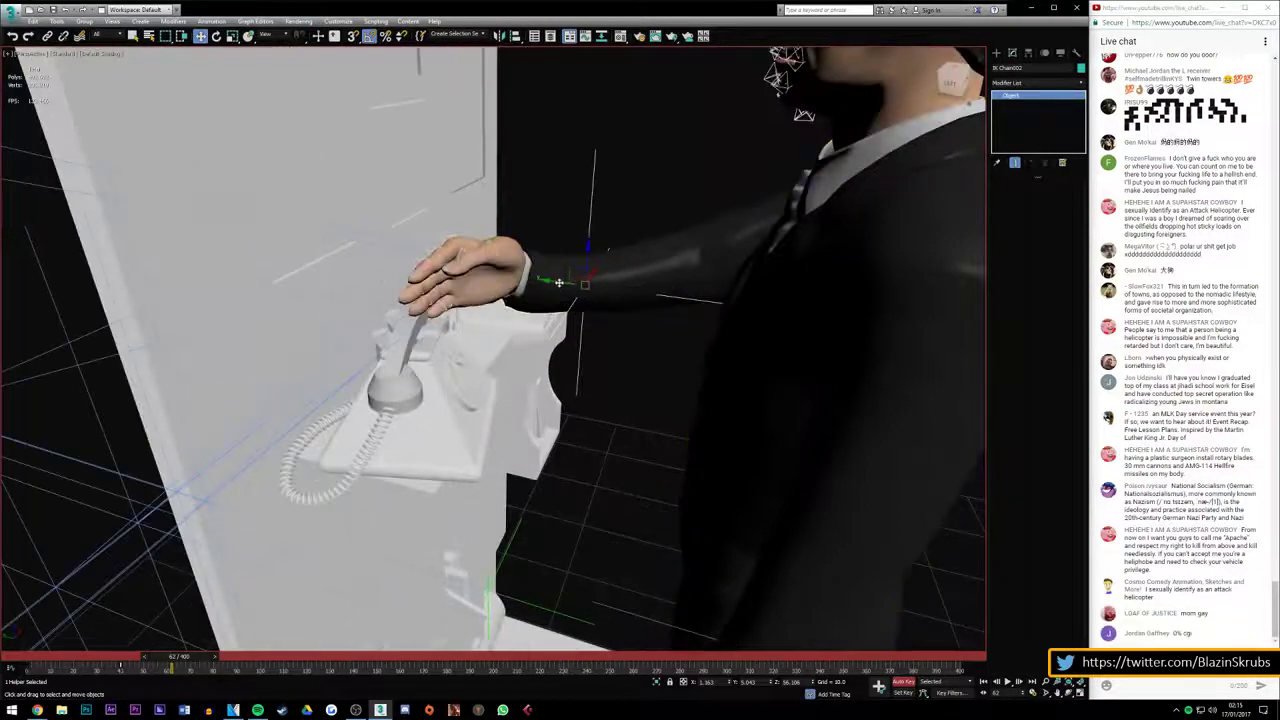
{"action": "mouse_move", "coordinate": [587, 300]}
{"action": "left_mouse_down"}
{"action": "mouse_move", "coordinate": [508, 285]}
{"action": "mouse_move", "coordinate": [541, 283]}
{"action": "left_mouse_up"}
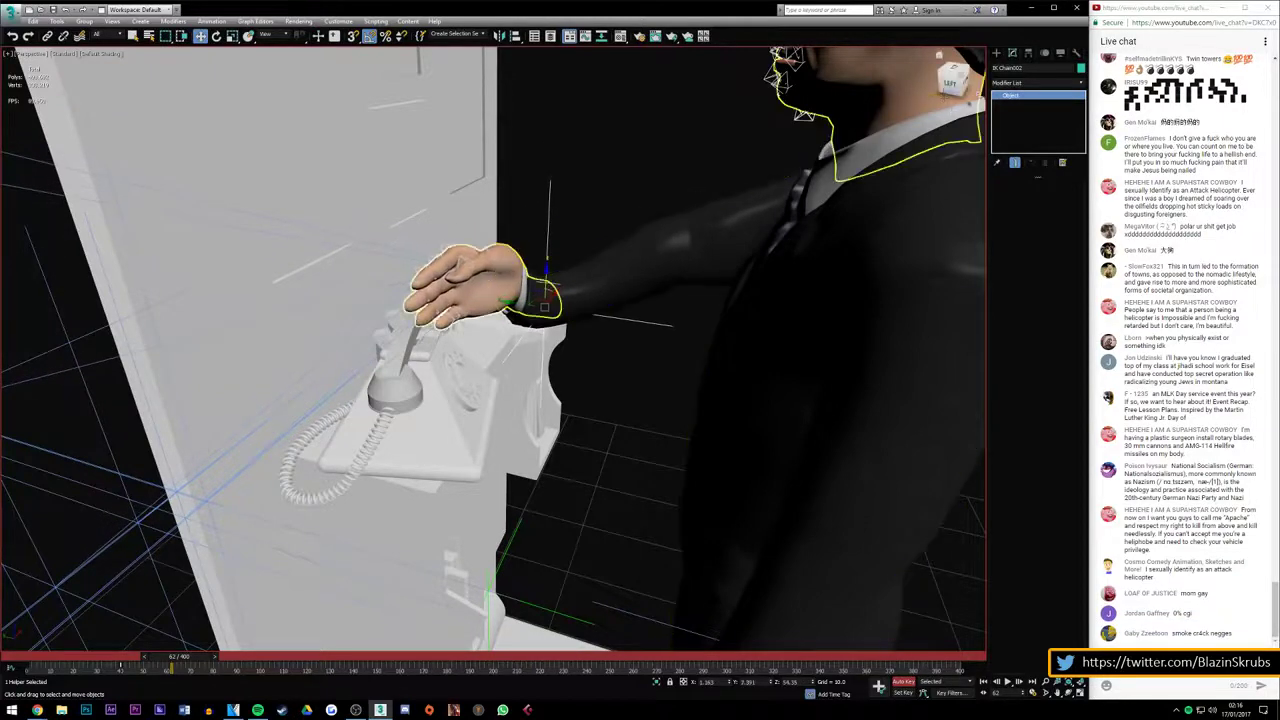
{"action": "mouse_move", "coordinate": [541, 283]}
{"action": "middle_mouse_down", "text": "alt"}
{"action": "mouse_move", "coordinate": [548, 252]}
{"action": "mouse_move", "coordinate": [520, 280]}
{"action": "middle_mouse_up", "text": "alt"}
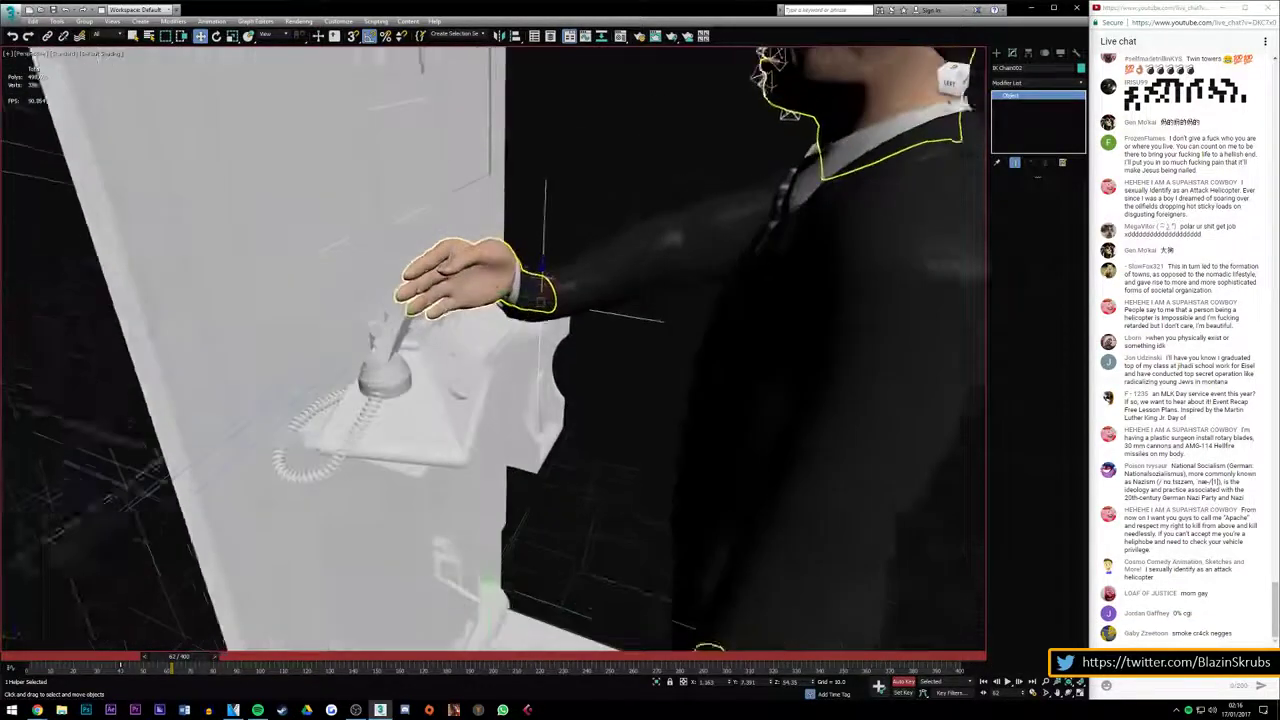
Nudge the hand sideways beside the phone around frames 22-25
{"action": "mouse_move", "coordinate": [192, 658]}
{"action": "left_mouse_down"}
{"action": "mouse_move", "coordinate": [105, 673]}
{"action": "mouse_move", "coordinate": [181, 657]}
{"action": "left_mouse_up"}
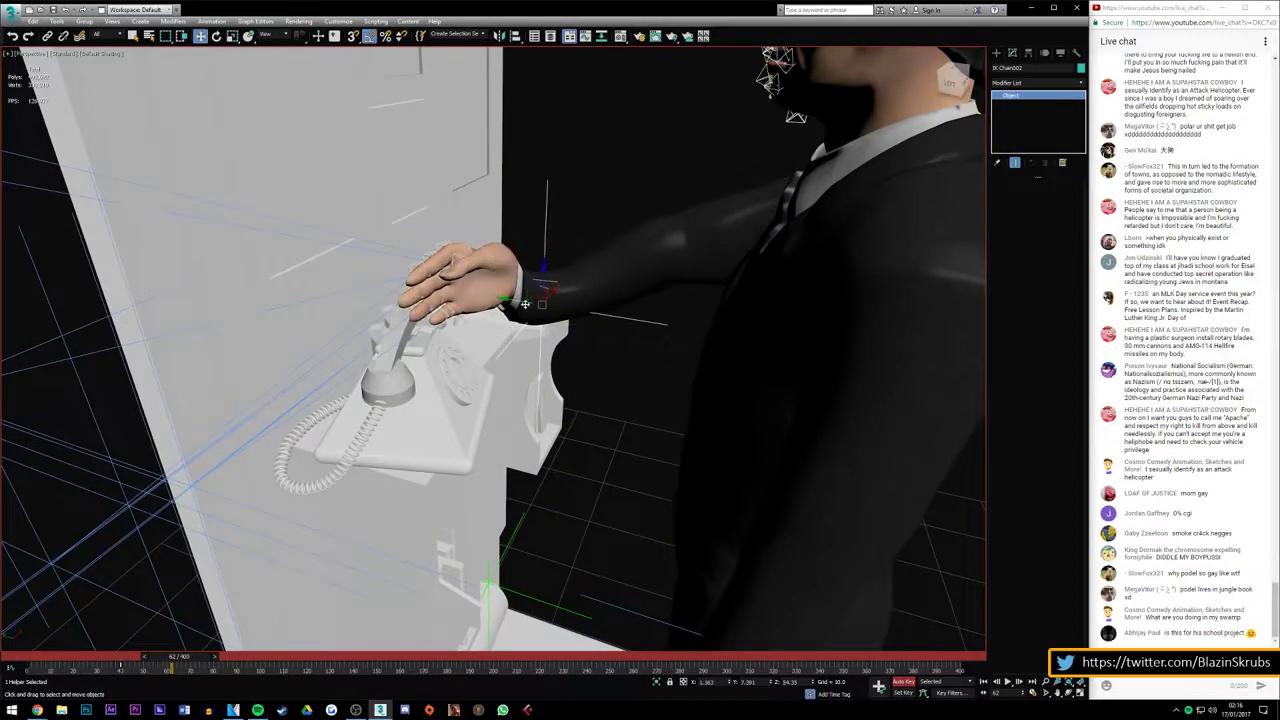
{"action": "left_click_drag", "start_coordinate": [567, 305], "coordinate": [603, 310]}
{"action": "left_click_drag", "start_coordinate": [589, 311], "coordinate": [610, 314]}
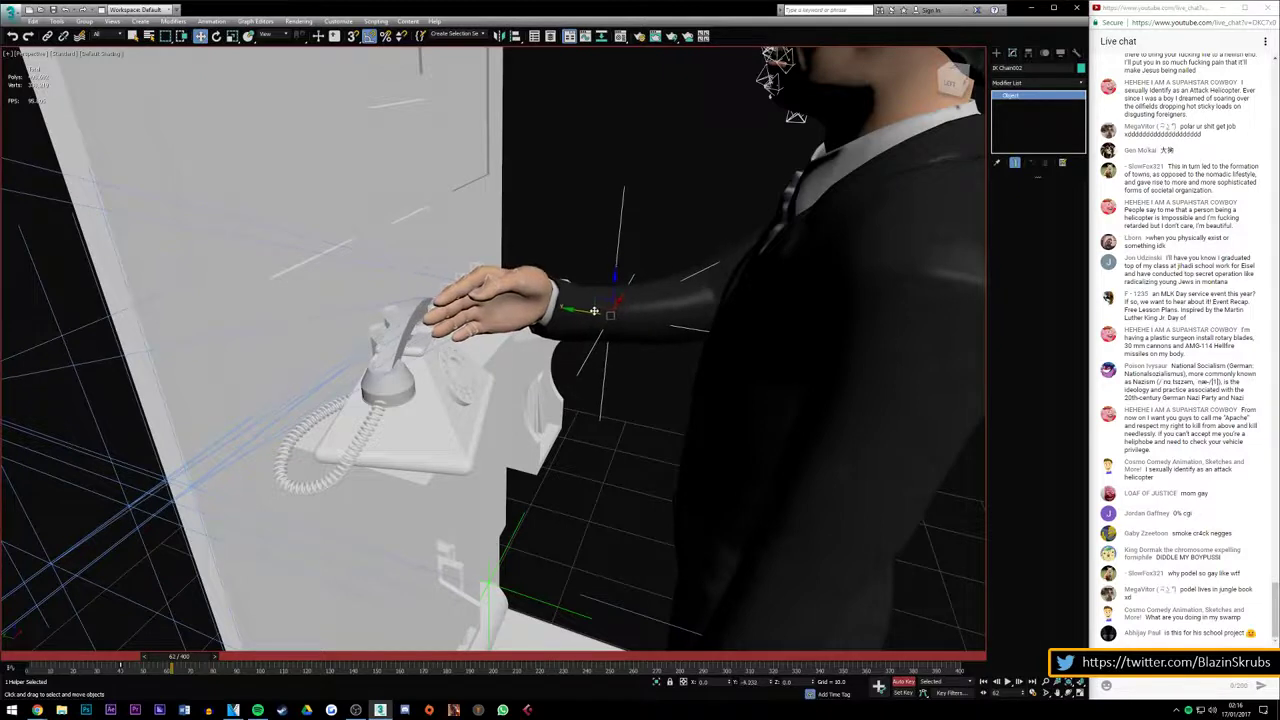
{"action": "mouse_move", "coordinate": [174, 663]}
{"action": "left_mouse_down"}
{"action": "mouse_move", "coordinate": [75, 672]}
{"action": "mouse_move", "coordinate": [176, 655]}
{"action": "left_mouse_up"}
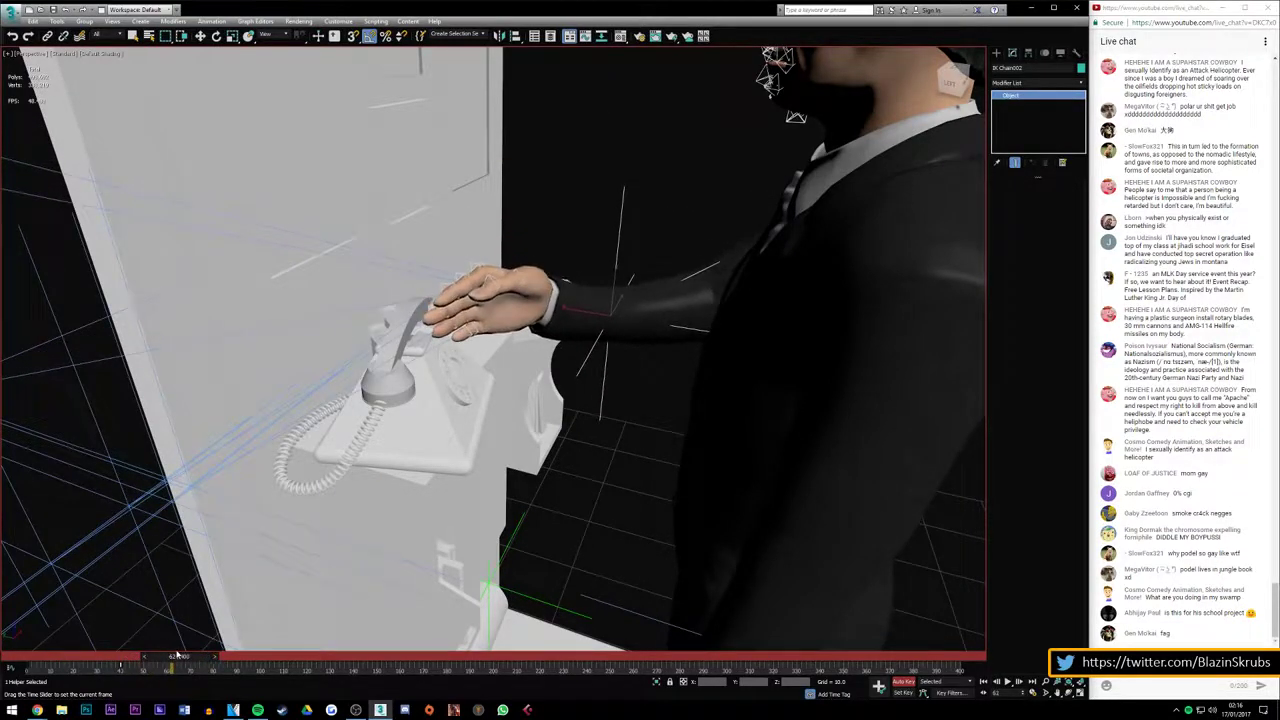
{"action": "key", "text": "w"}
{"action": "left_click_drag", "start_coordinate": [586, 314], "coordinate": [600, 310]}
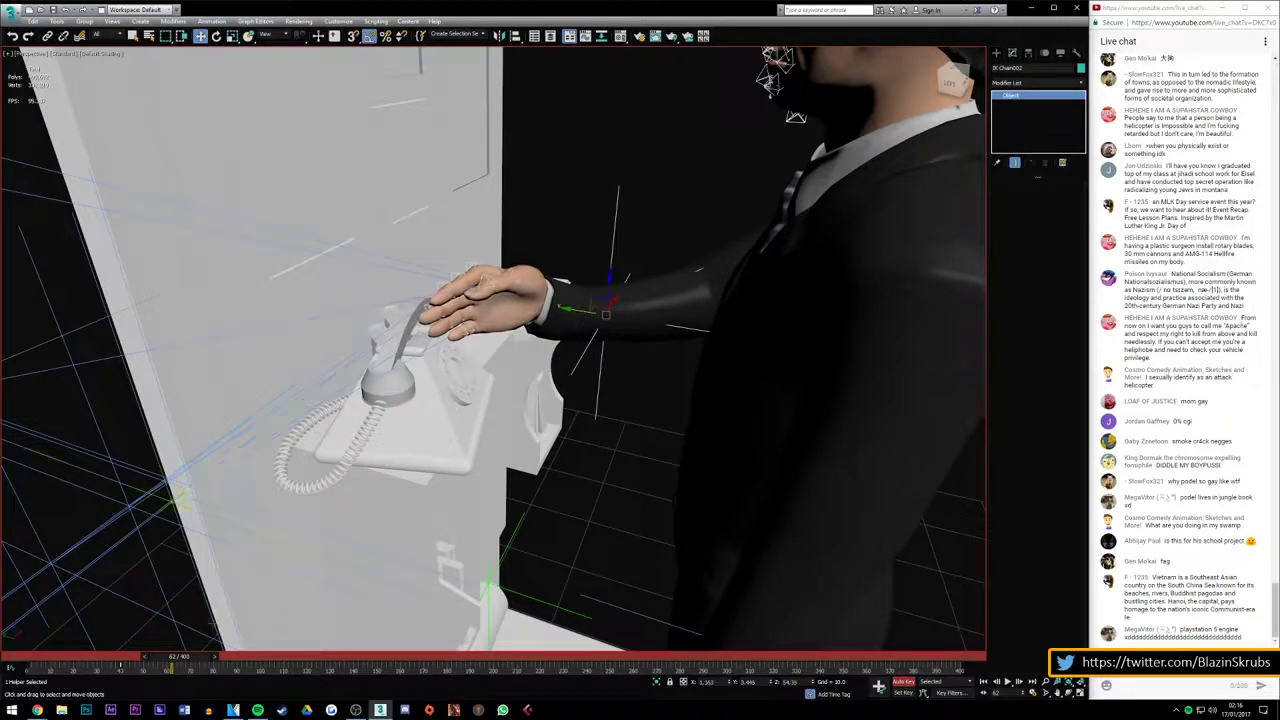
{"action": "mouse_move", "coordinate": [184, 657]}
{"action": "left_mouse_down"}
{"action": "mouse_move", "coordinate": [35, 663]}
{"action": "mouse_move", "coordinate": [95, 660]}
{"action": "mouse_move", "coordinate": [151, 627]}
{"action": "mouse_move", "coordinate": [230, 625]}
{"action": "left_mouse_up"}
Play the reach animation from frame 0 while orbiting around the character
{"action": "key", "text": "w"}
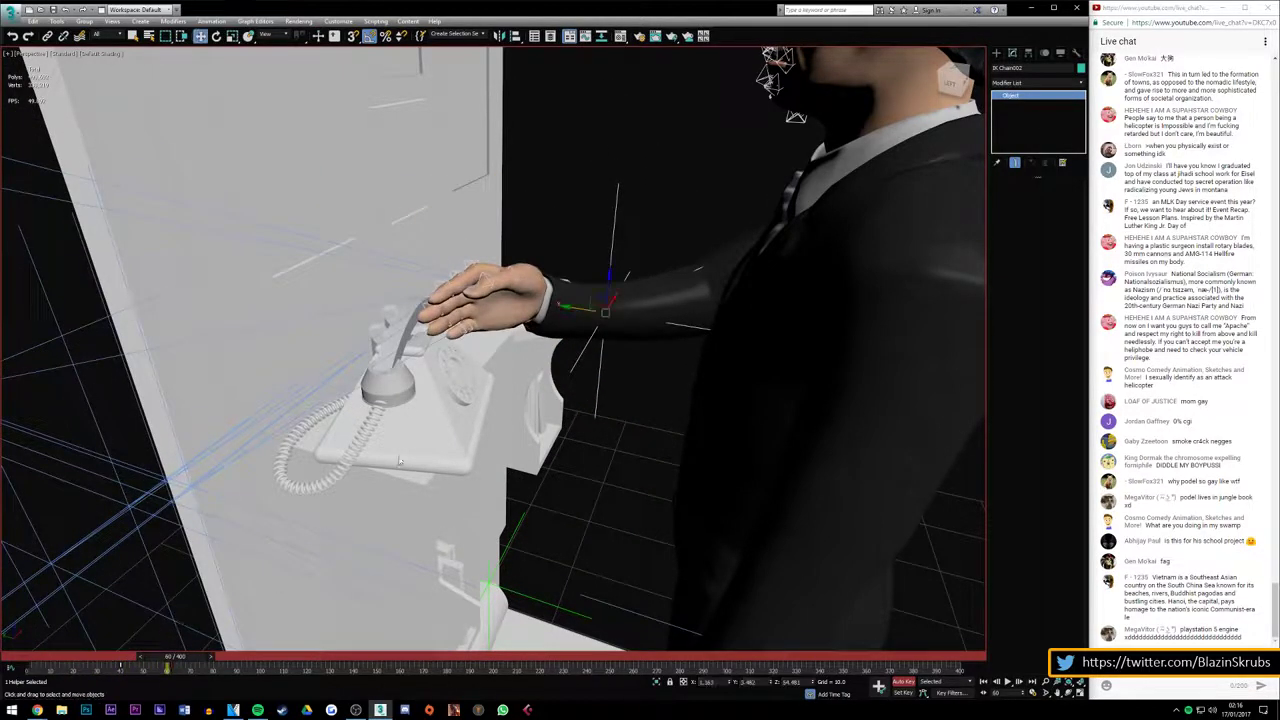
{"action": "scroll", "coordinate": [391, 455], "scroll_direction": "down", "scroll_amount": 5}
{"action": "scroll", "coordinate": [385, 457], "scroll_direction": "up", "scroll_amount": 3}
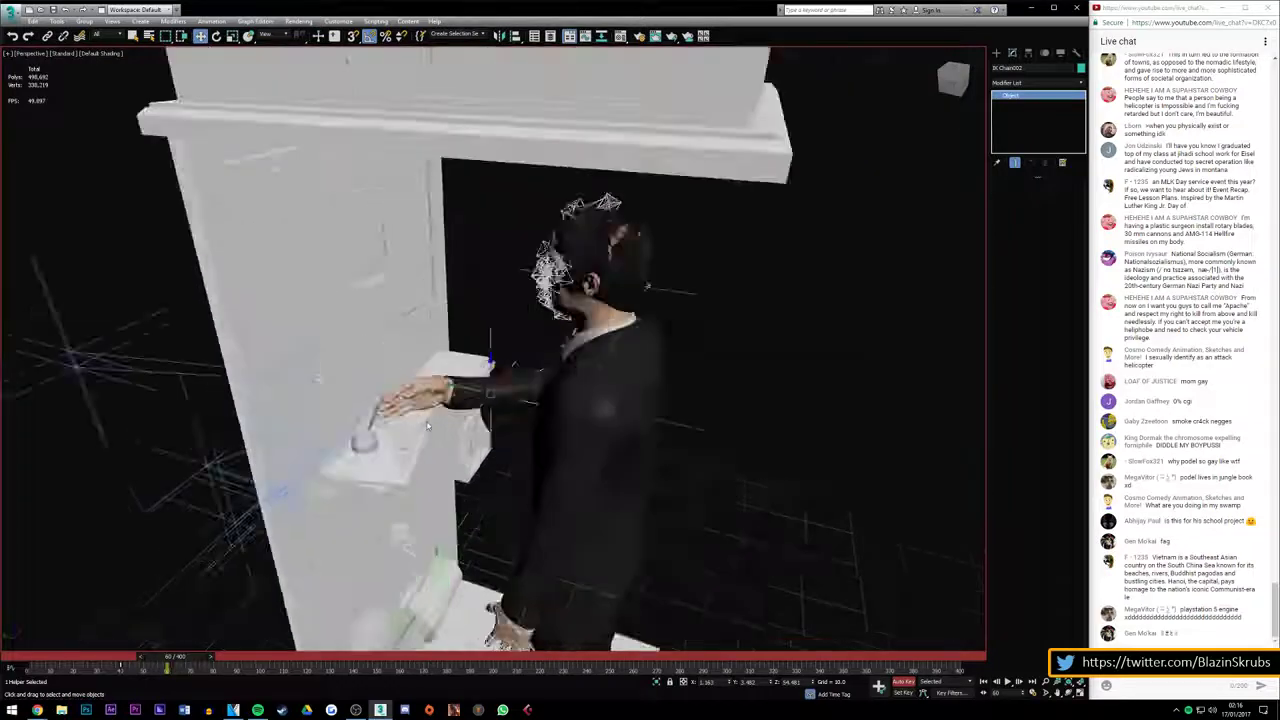
{"action": "scroll", "coordinate": [427, 425], "scroll_direction": "up", "scroll_amount": 2}
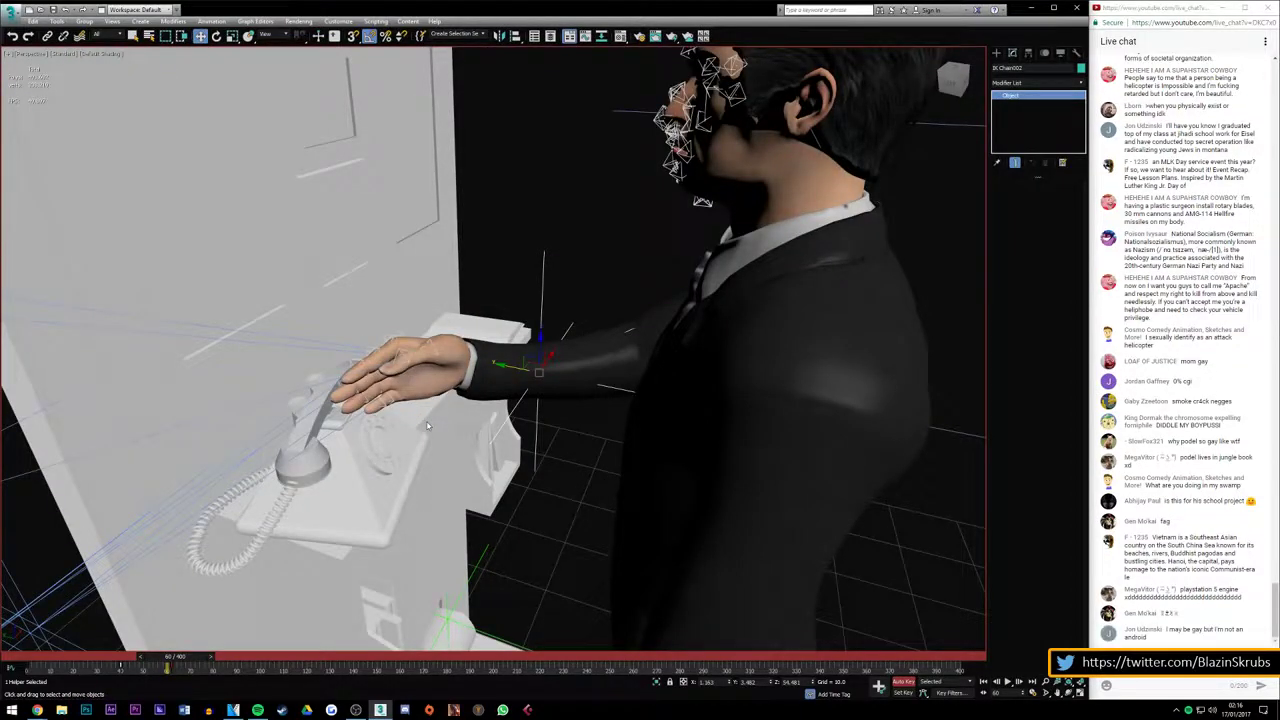
{"action": "key", "text": "Home"}
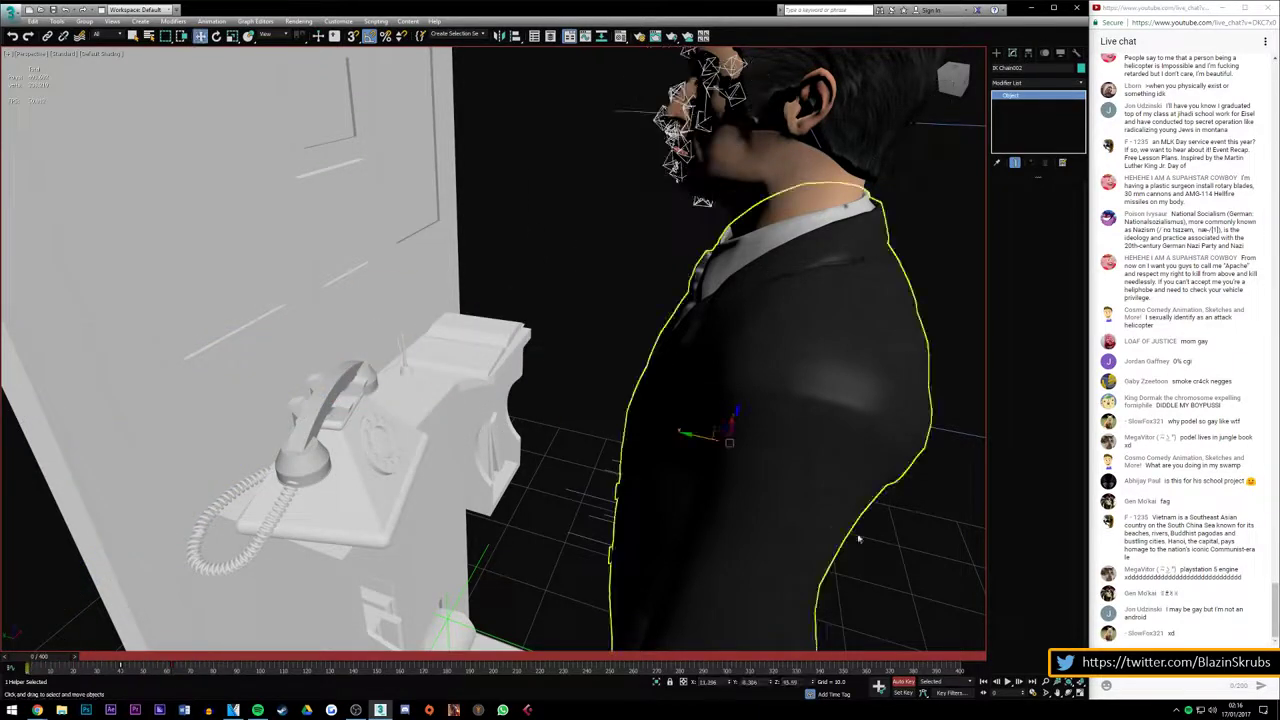
{"action": "left_click", "coordinate": [1008, 682]}
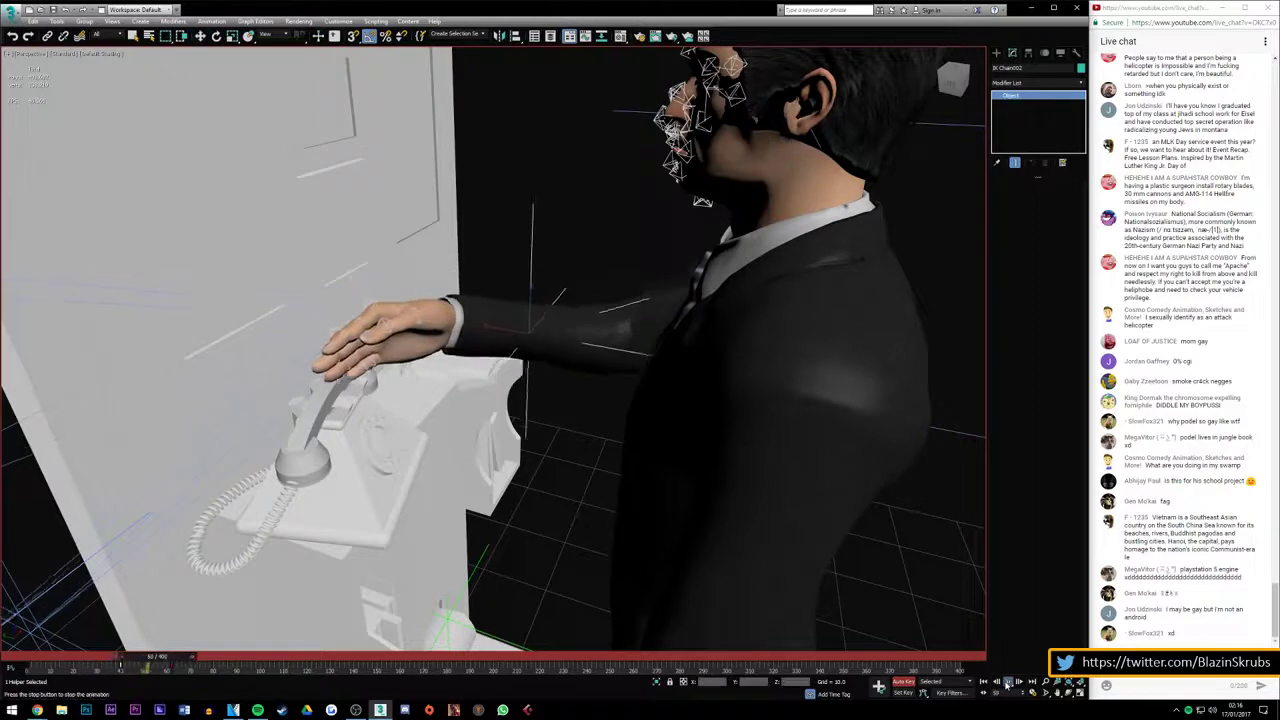
{"action": "key", "text": "Home"}
{"action": "key", "text": "w"}
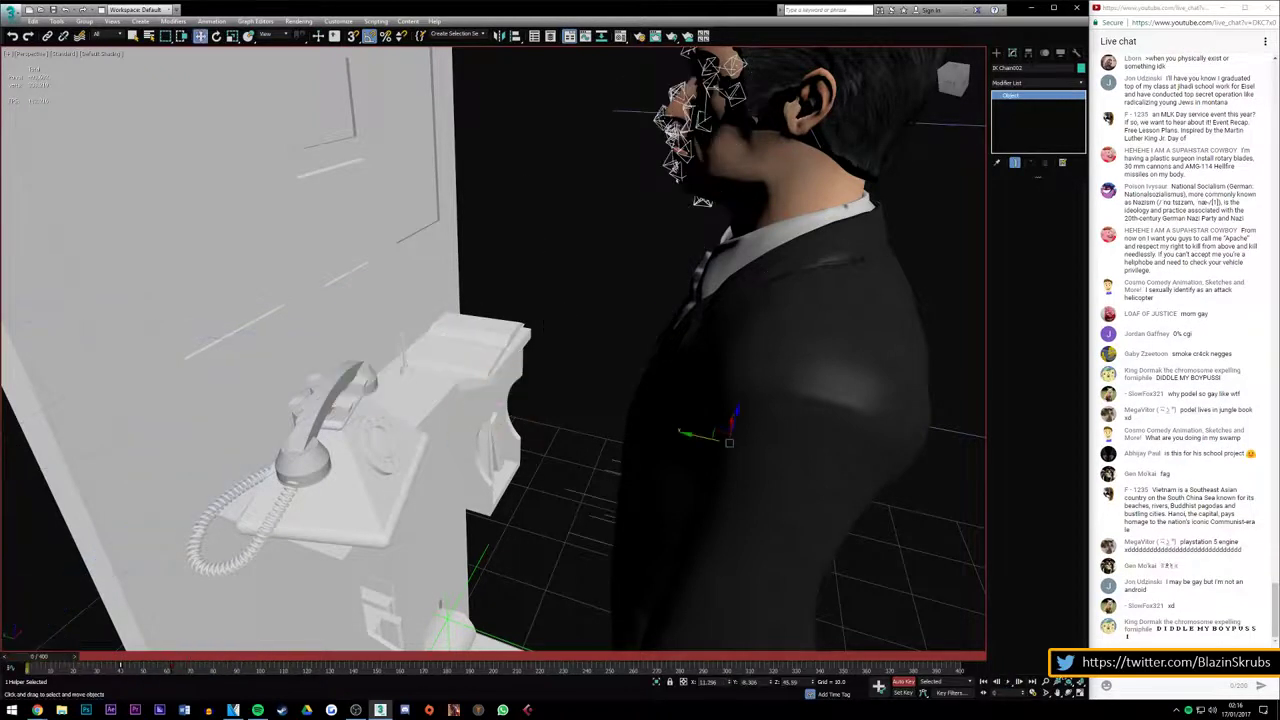
{"action": "left_click", "coordinate": [1008, 682]}
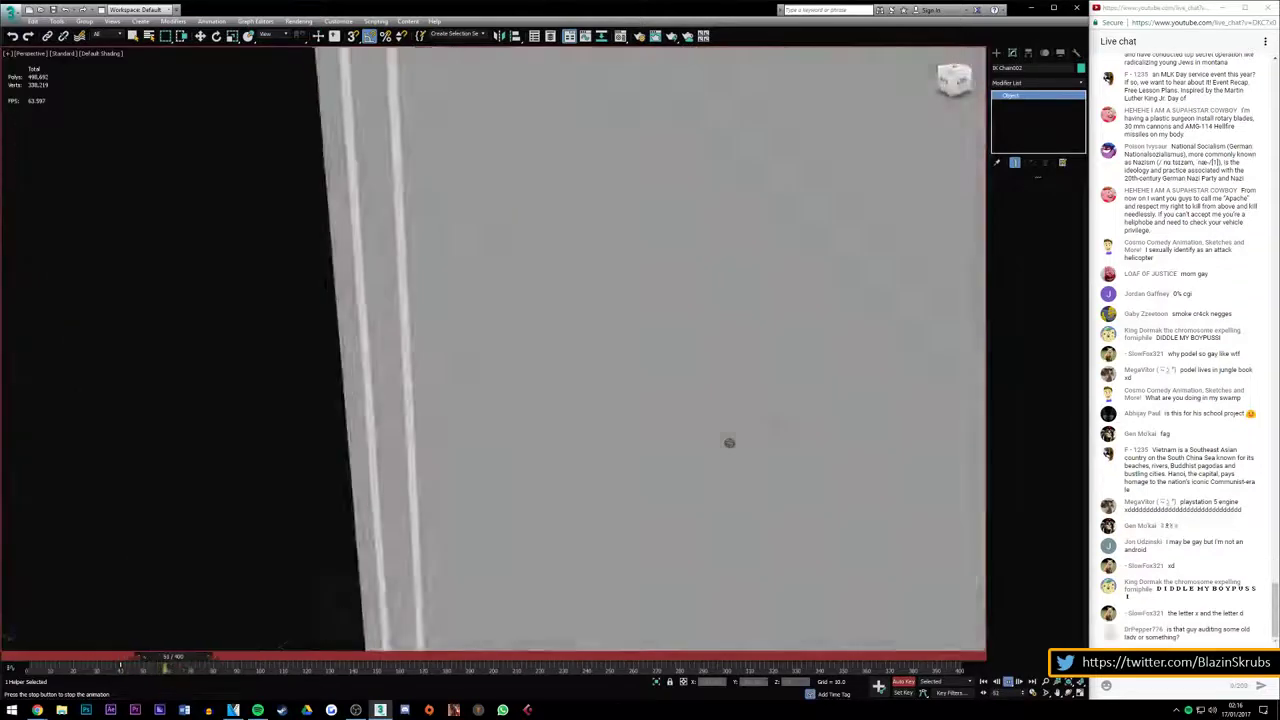
{"action": "mouse_move", "coordinate": [728, 443]}
{"action": "middle_mouse_down", "text": "alt"}
{"action": "mouse_move", "coordinate": [481, 322]}
{"action": "mouse_move", "coordinate": [330, 330]}
{"action": "middle_mouse_up", "text": "alt"}
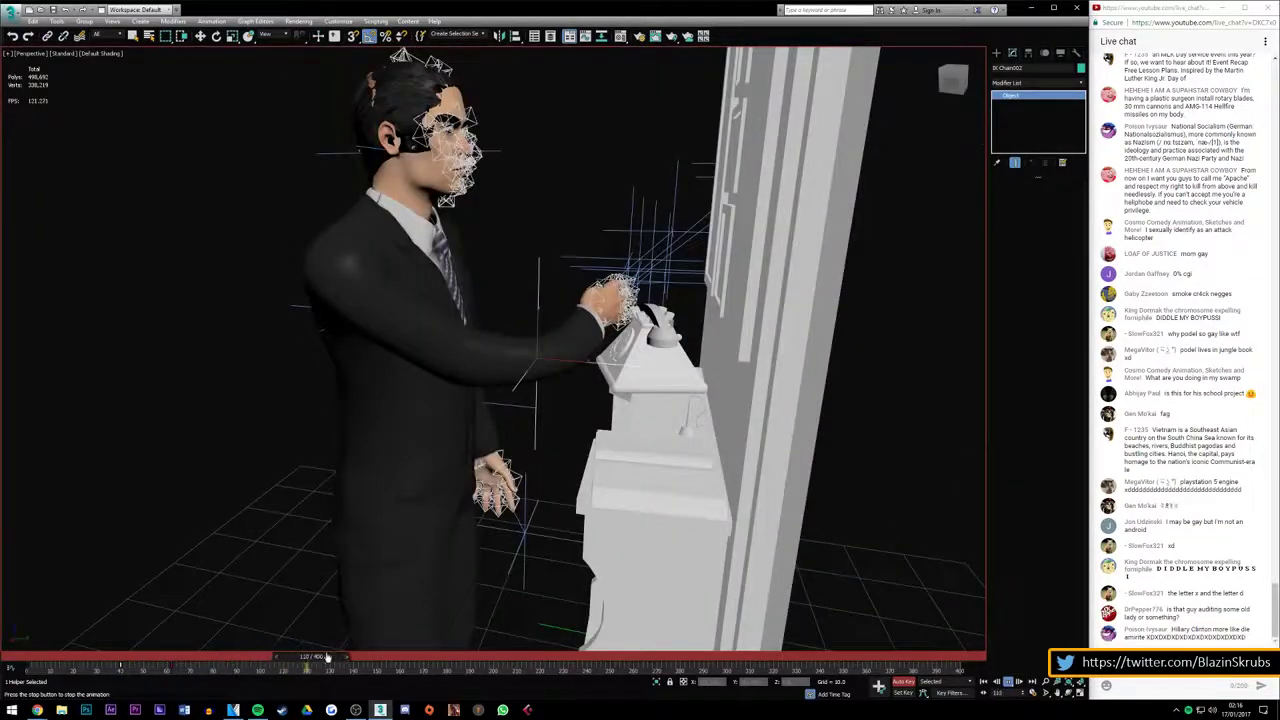
Replay and stop the reach several times, then scrub back to around frame 18
{"action": "left_click_drag", "start_coordinate": [315, 660], "coordinate": [5, 663]}
{"action": "left_click", "coordinate": [1008, 682]}
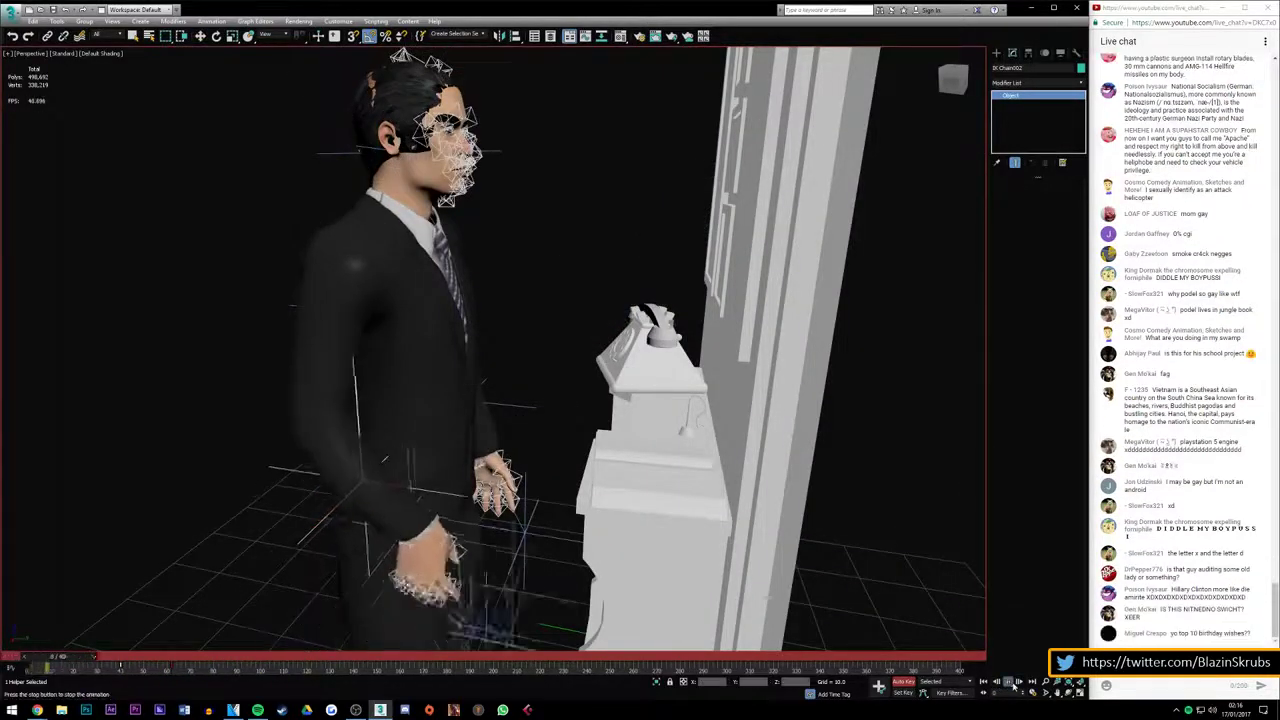
{"action": "left_click", "coordinate": [1008, 682]}
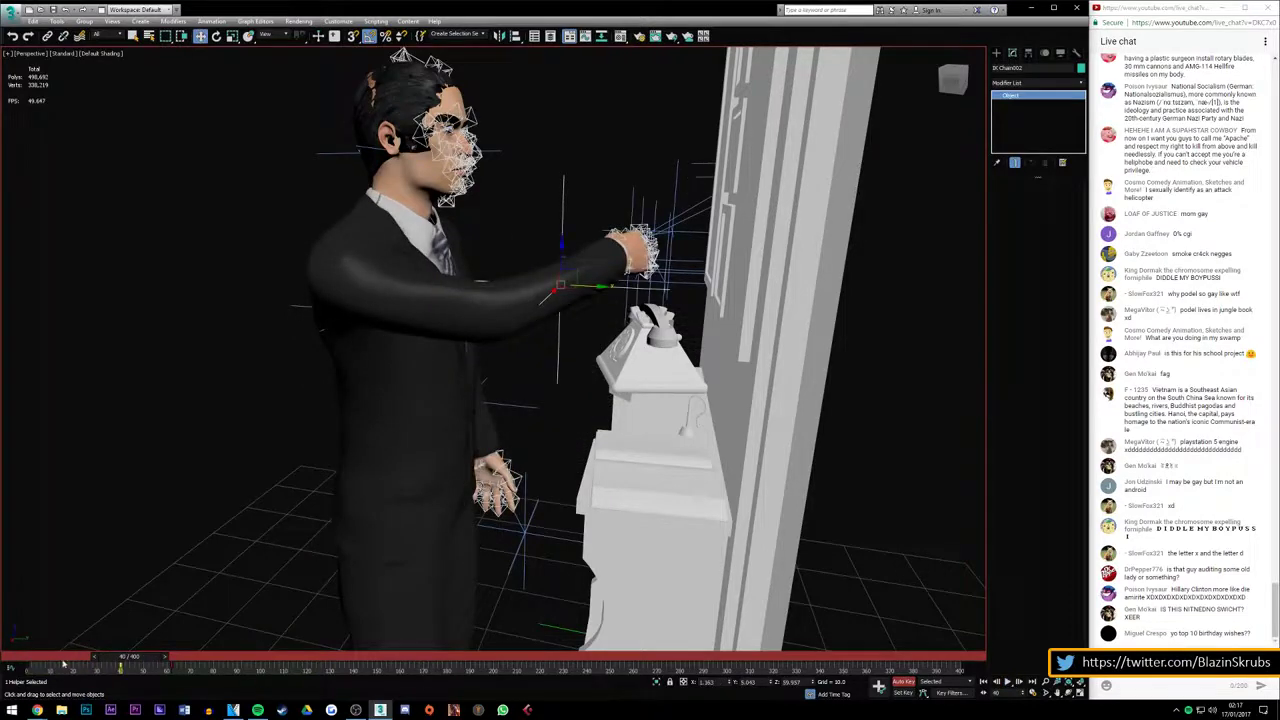
{"action": "key", "text": "Home"}
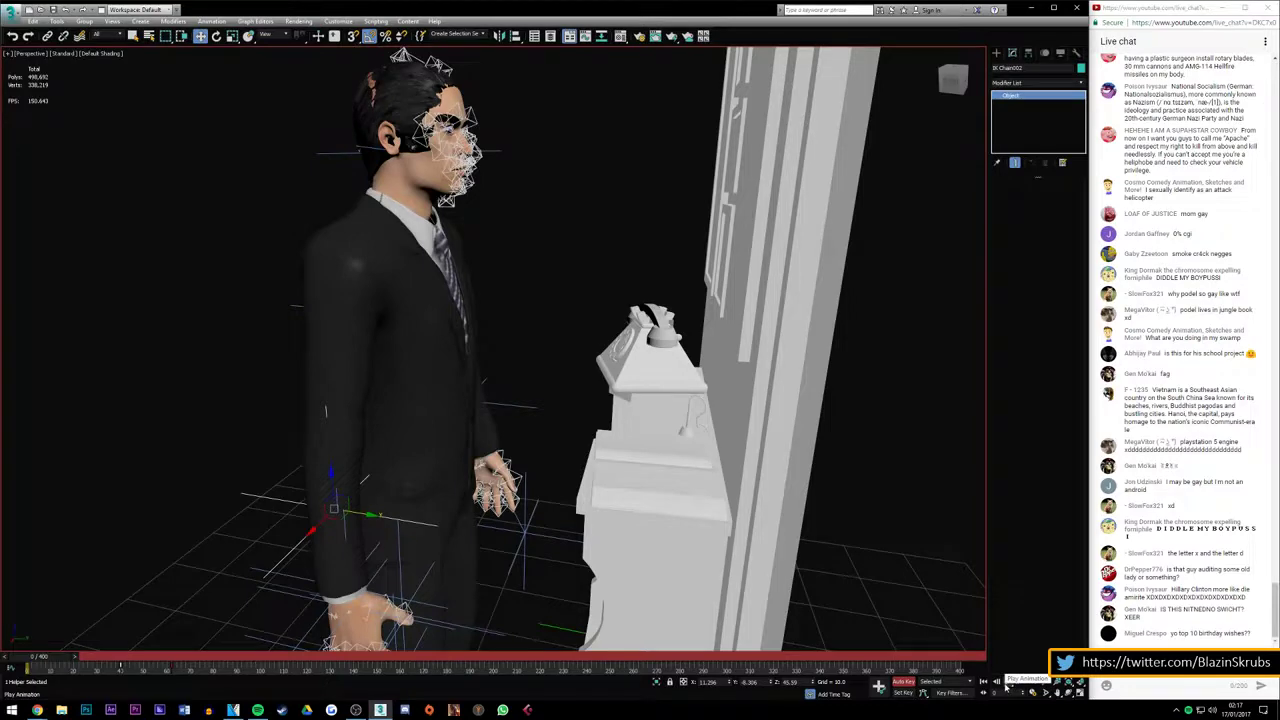
{"action": "left_click", "coordinate": [1008, 682]}
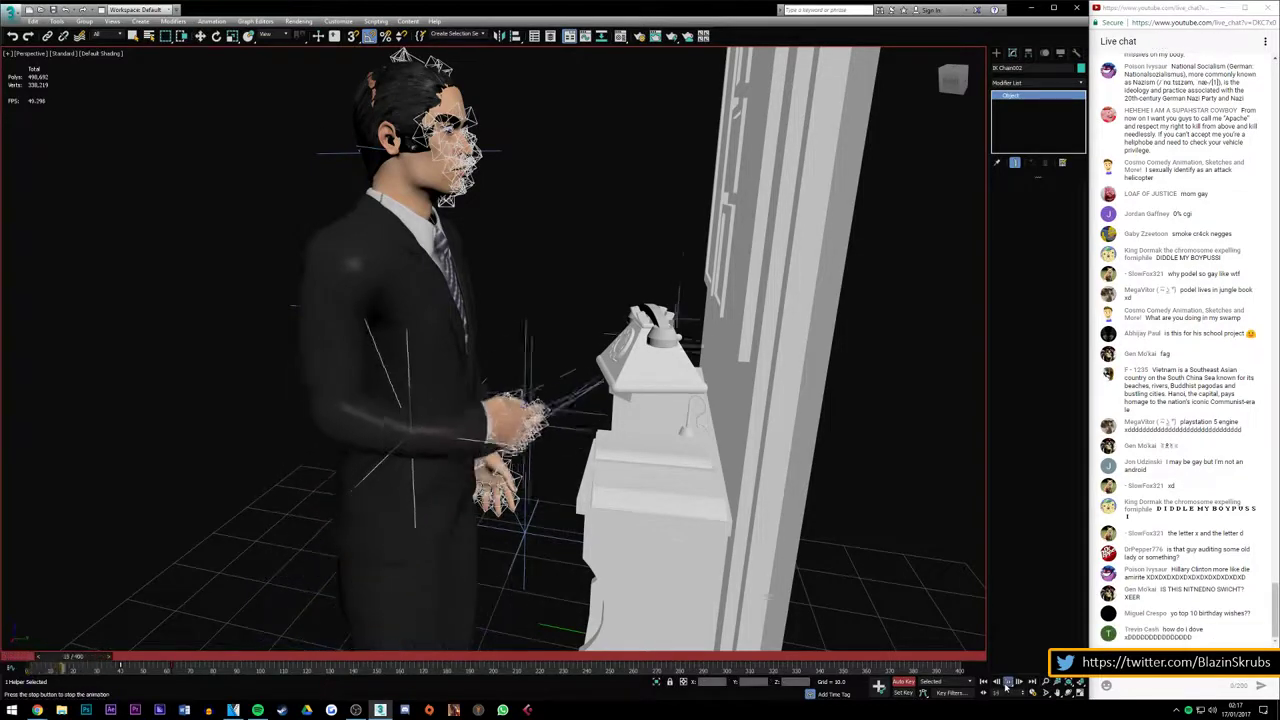
{"action": "left_click", "coordinate": [1007, 681]}
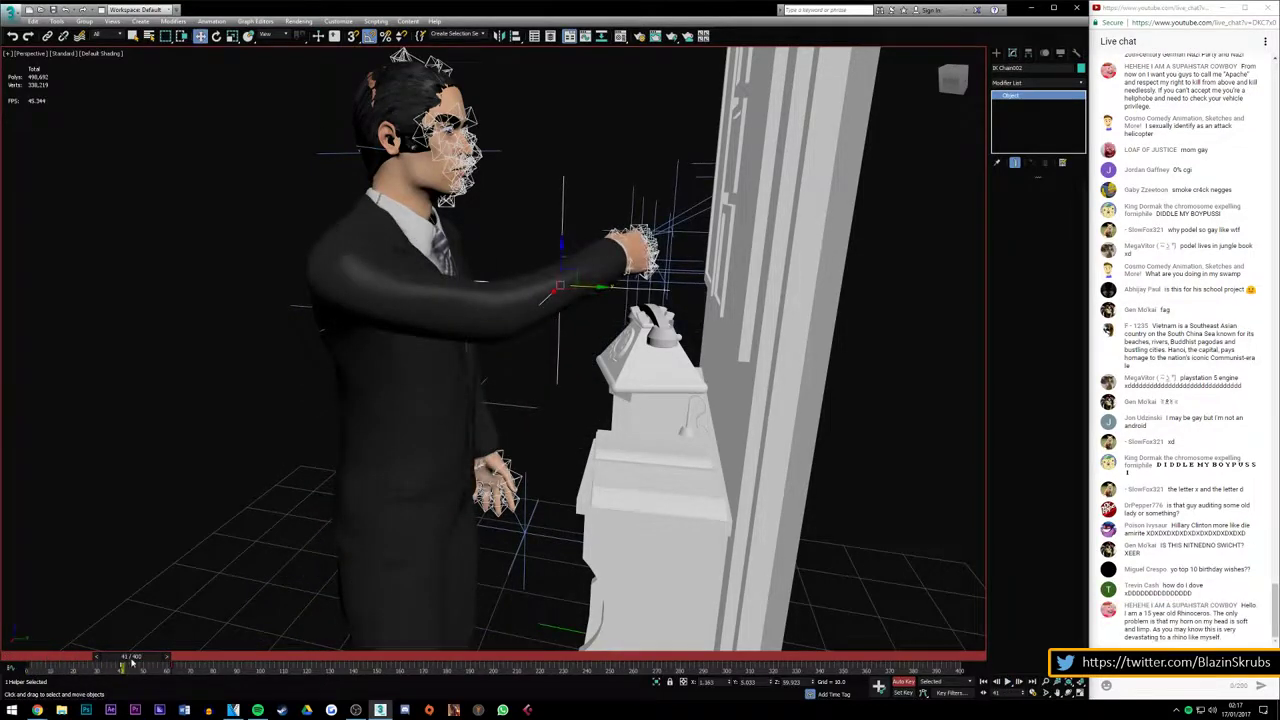
{"action": "mouse_move", "coordinate": [131, 662]}
{"action": "left_mouse_down"}
{"action": "mouse_move", "coordinate": [67, 645]}
{"action": "mouse_move", "coordinate": [188, 632]}
{"action": "mouse_move", "coordinate": [30, 655]}
{"action": "left_mouse_up"}
At frame 0, select the character's head, hand and foot IK helpers together
{"action": "key", "text": "z"}
{"action": "key", "text": "w"}
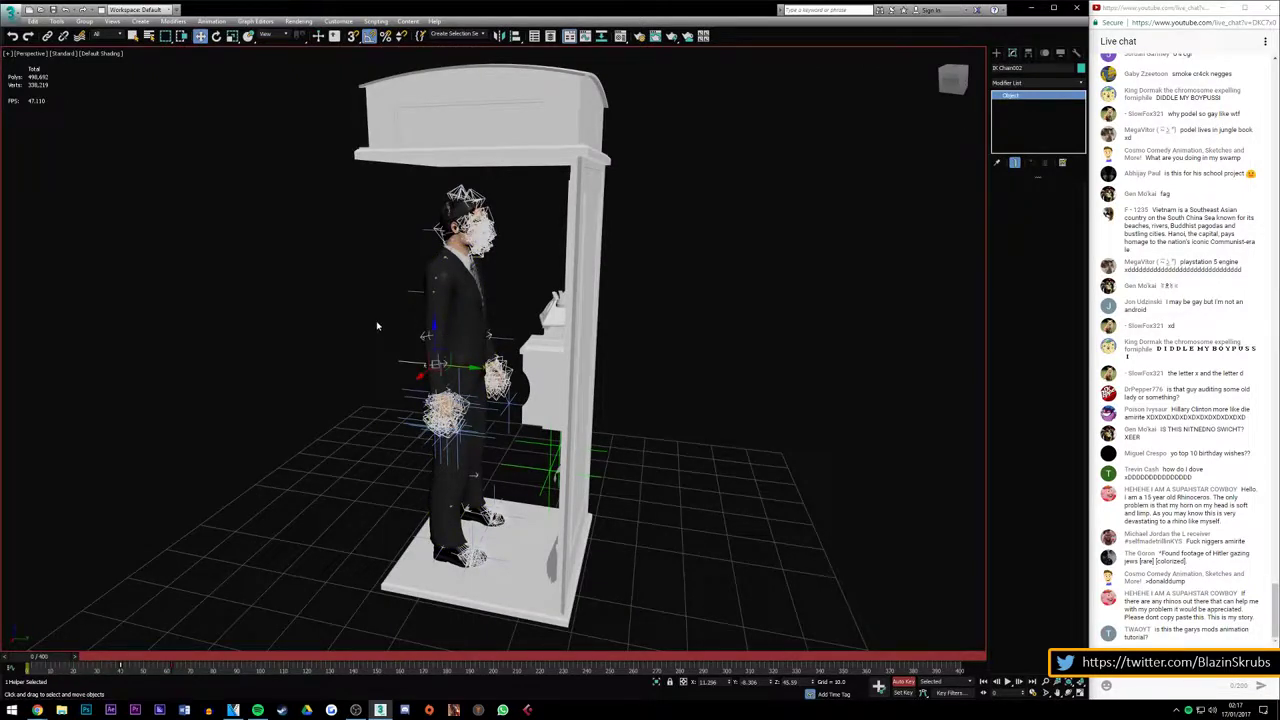
{"action": "left_click", "coordinate": [430, 230]}
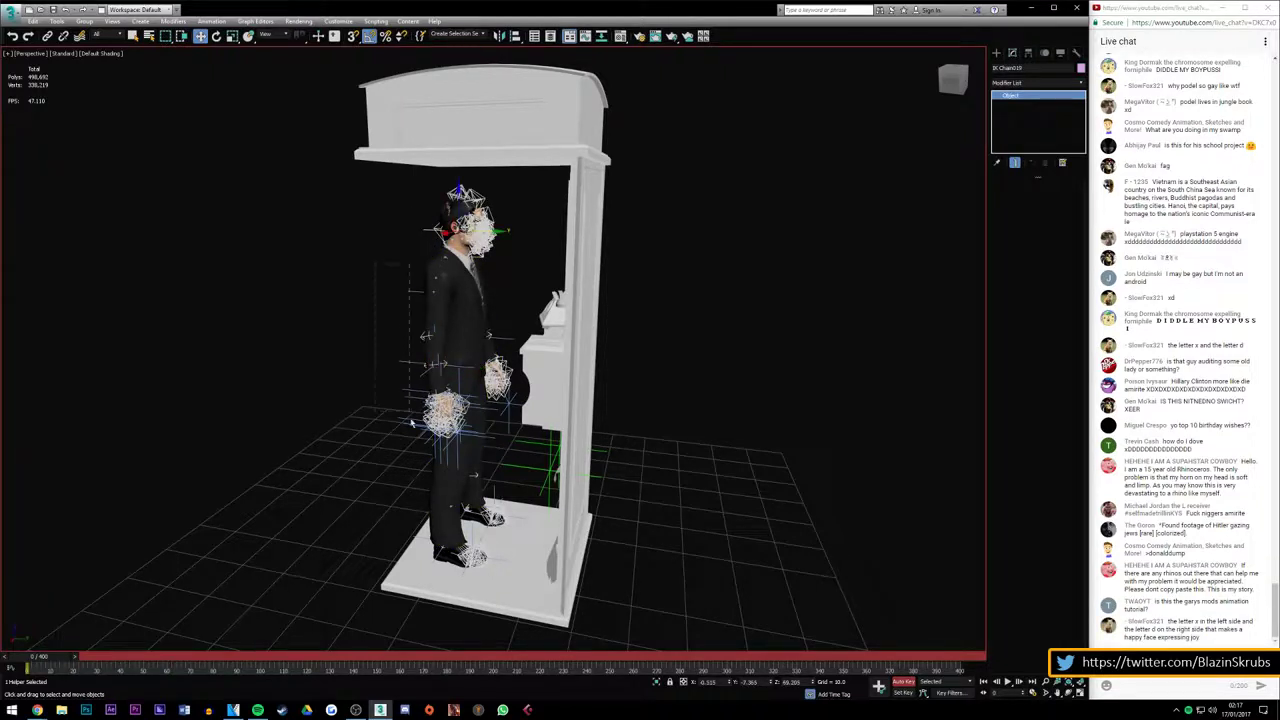
{"action": "left_click_drag", "start_coordinate": [415, 477], "coordinate": [502, 443]}
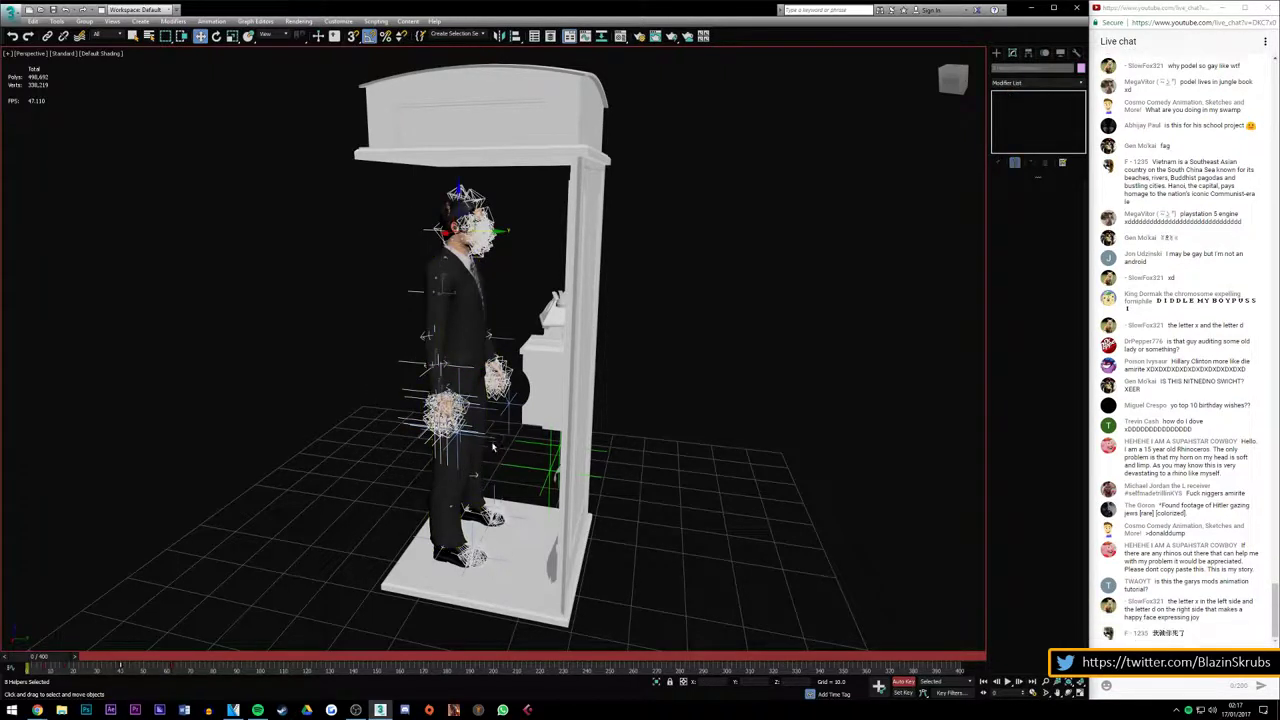
{"action": "middle_click_drag", "start_coordinate": [504, 412], "coordinate": [515, 443], "text": "alt"}
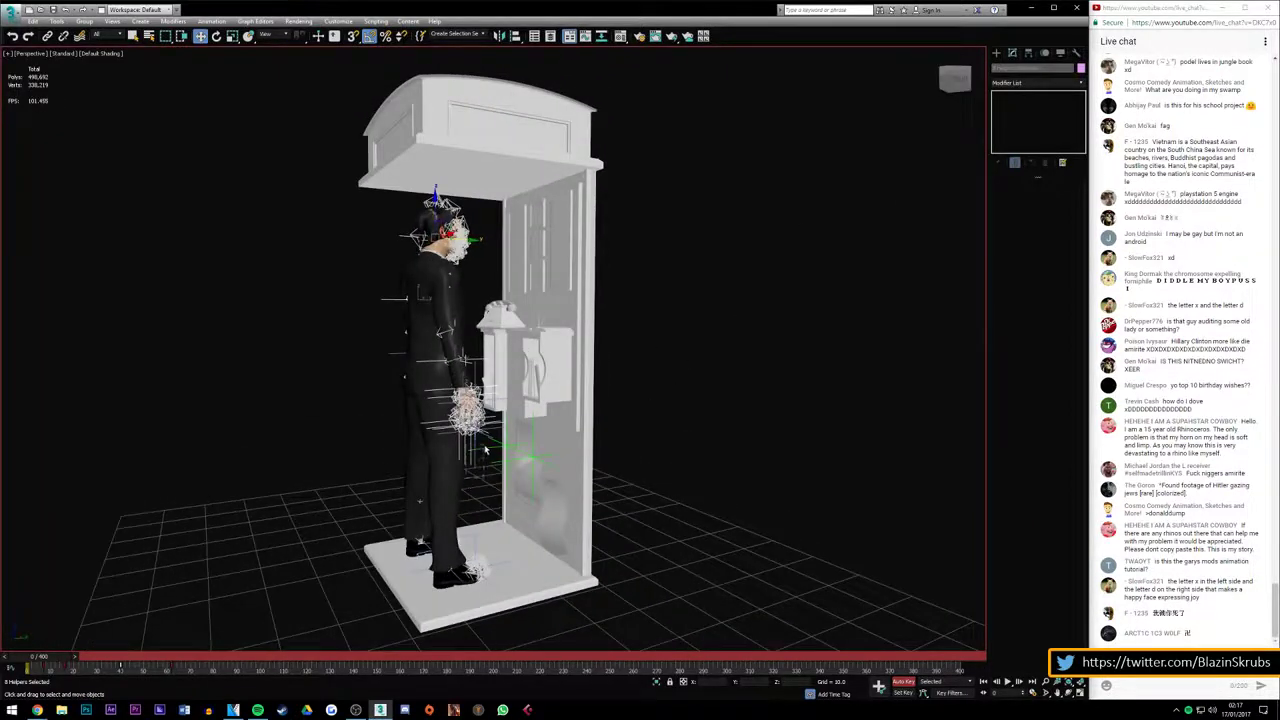
{"action": "left_click_drag", "start_coordinate": [488, 450], "coordinate": [480, 362]}
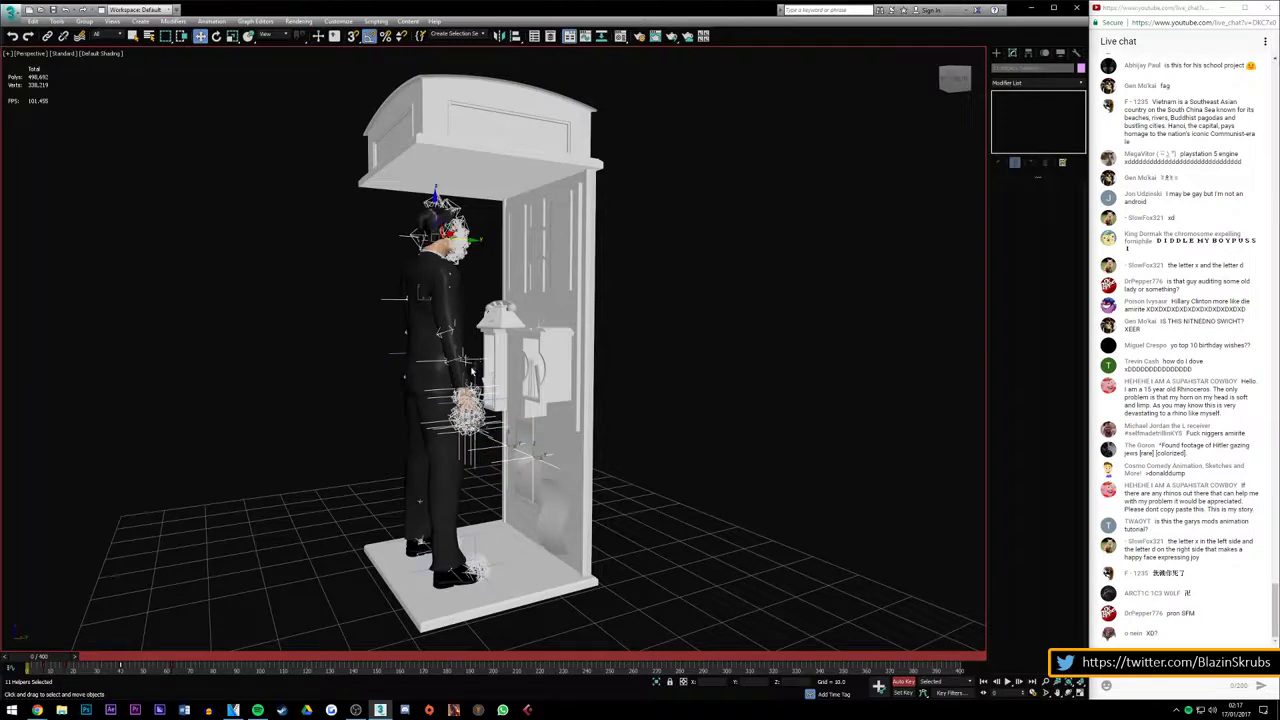
{"action": "left_click", "coordinate": [472, 370], "text": "ctrl"}
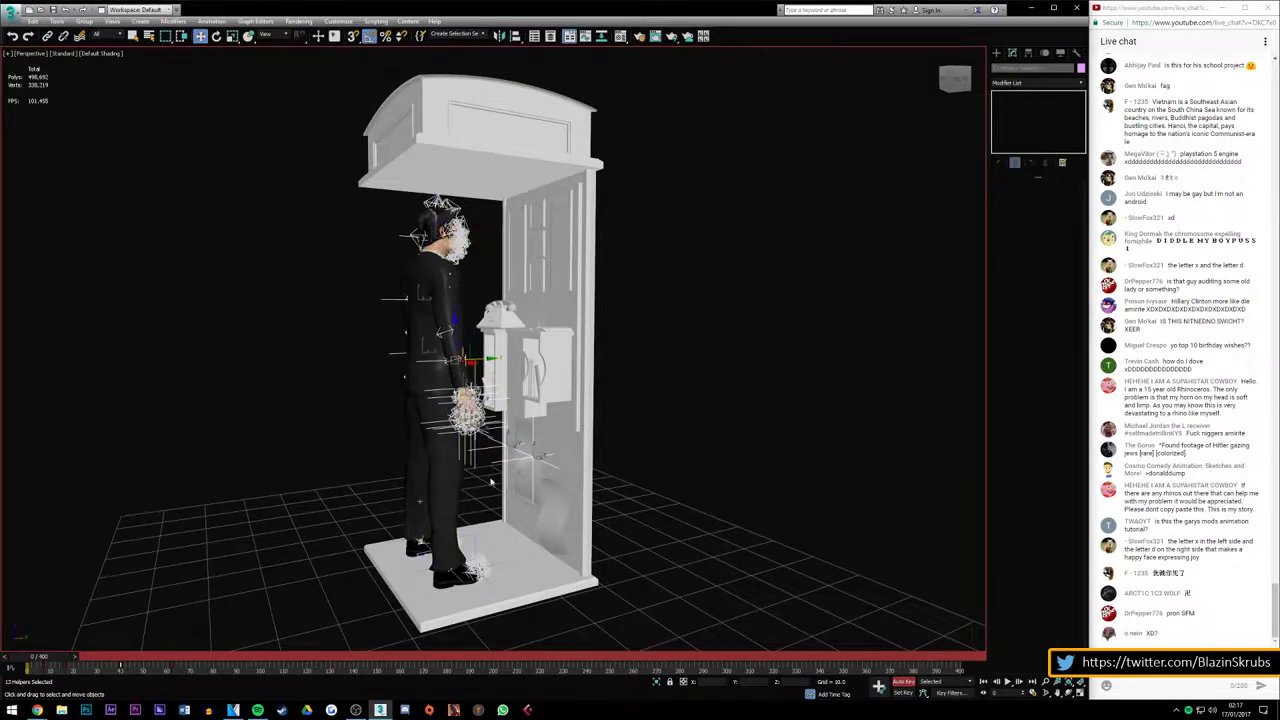
{"action": "scroll", "coordinate": [490, 483], "scroll_direction": "up", "scroll_amount": 3}
{"action": "left_click_drag", "start_coordinate": [472, 567], "coordinate": [469, 551]}
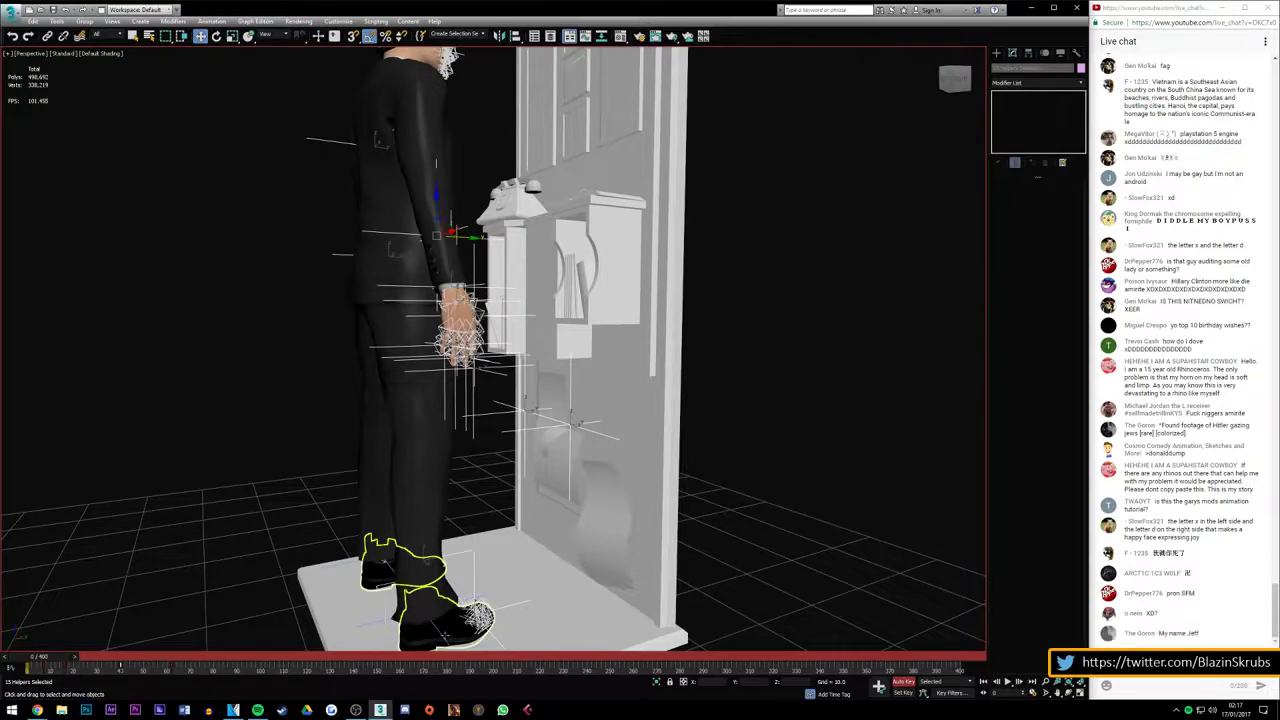
{"action": "left_click", "coordinate": [445, 637], "text": "ctrl"}
{"action": "left_click", "coordinate": [391, 568], "text": "ctrl"}
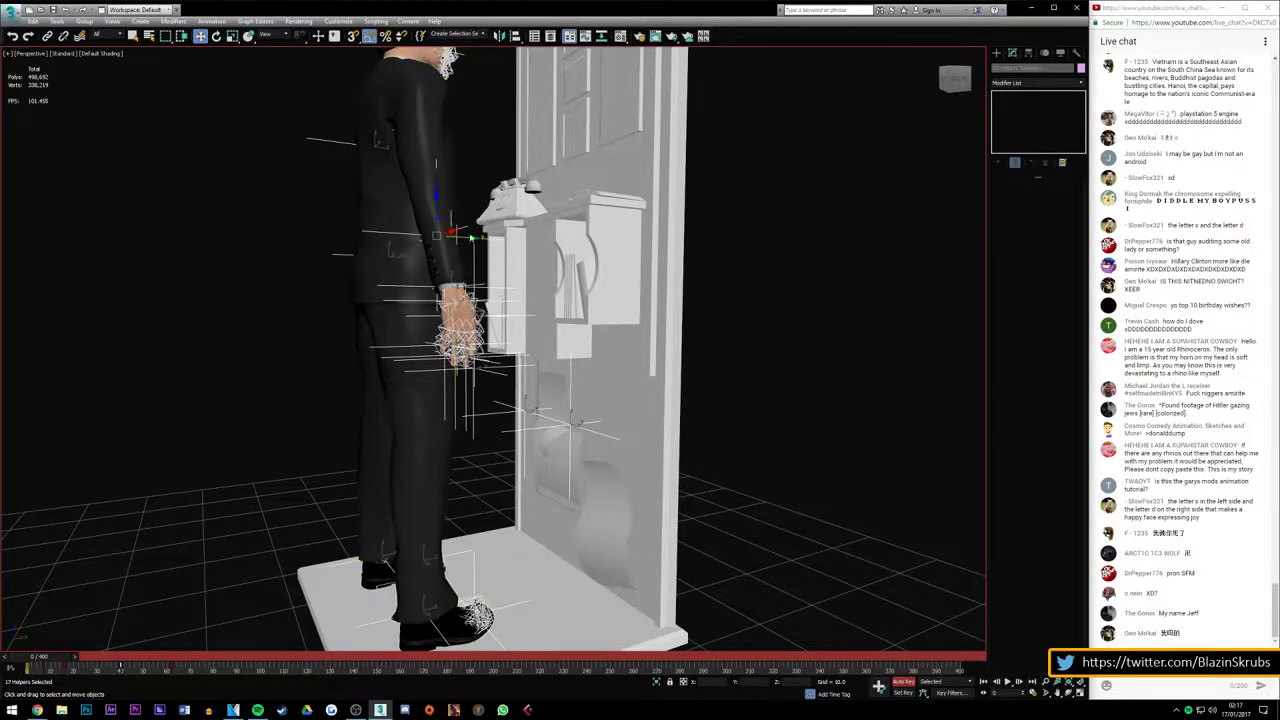
Test-move the selected helpers from several angles, undoing each body bend so he stays upright
{"action": "left_click_drag", "start_coordinate": [470, 237], "coordinate": [300, 290]}
{"action": "key", "text": "ctrl+z"}
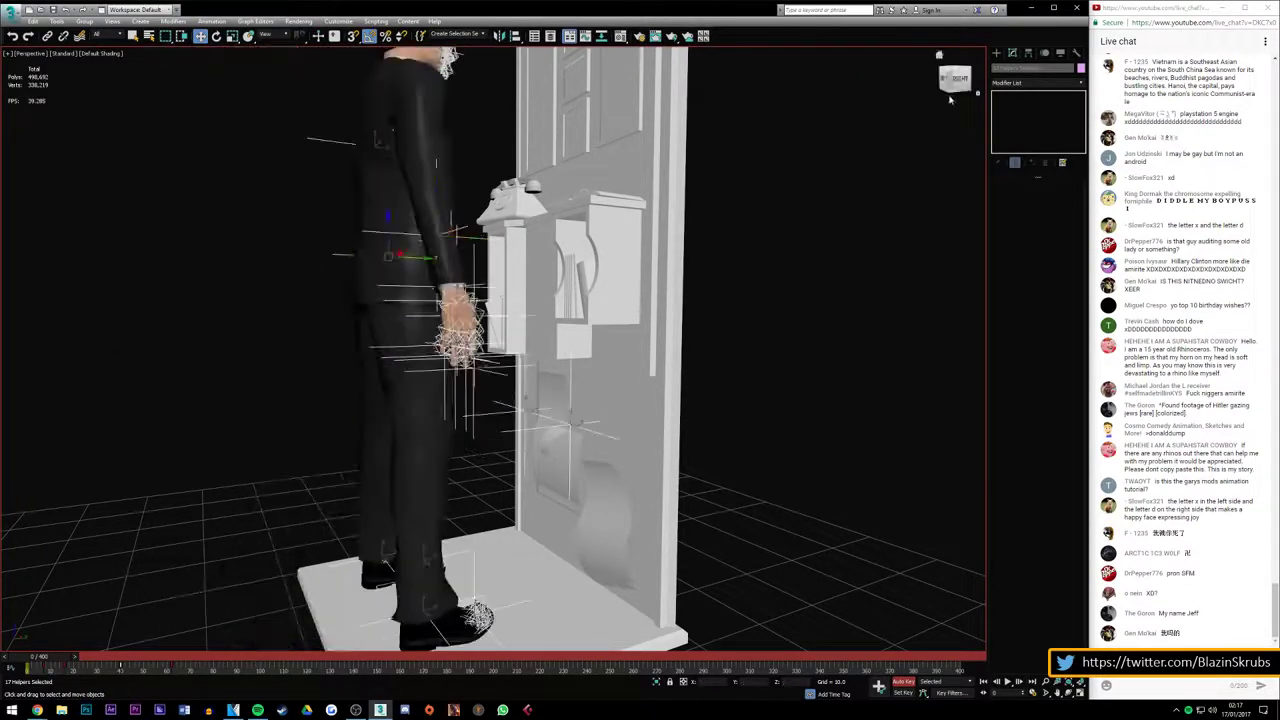
{"action": "left_click_drag", "start_coordinate": [950, 98], "coordinate": [900, 100]}
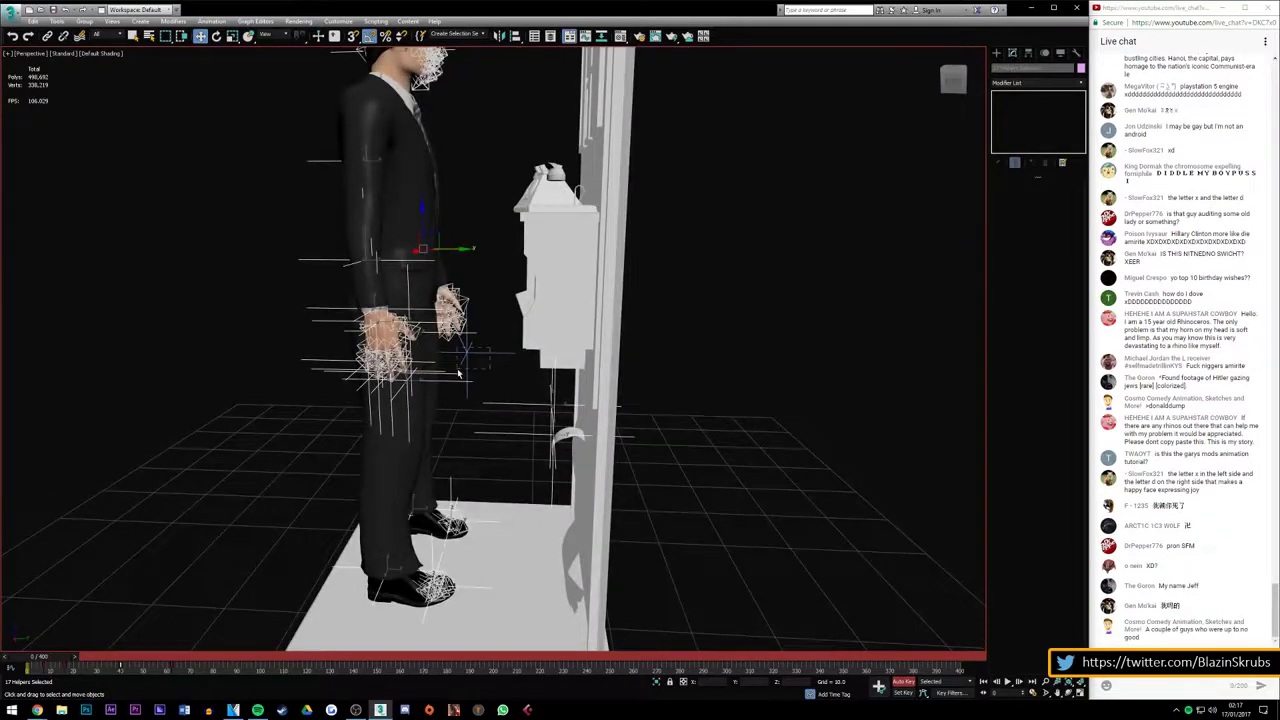
{"action": "left_click_drag", "start_coordinate": [455, 263], "coordinate": [320, 300]}
{"action": "key", "text": "ctrl+z"}
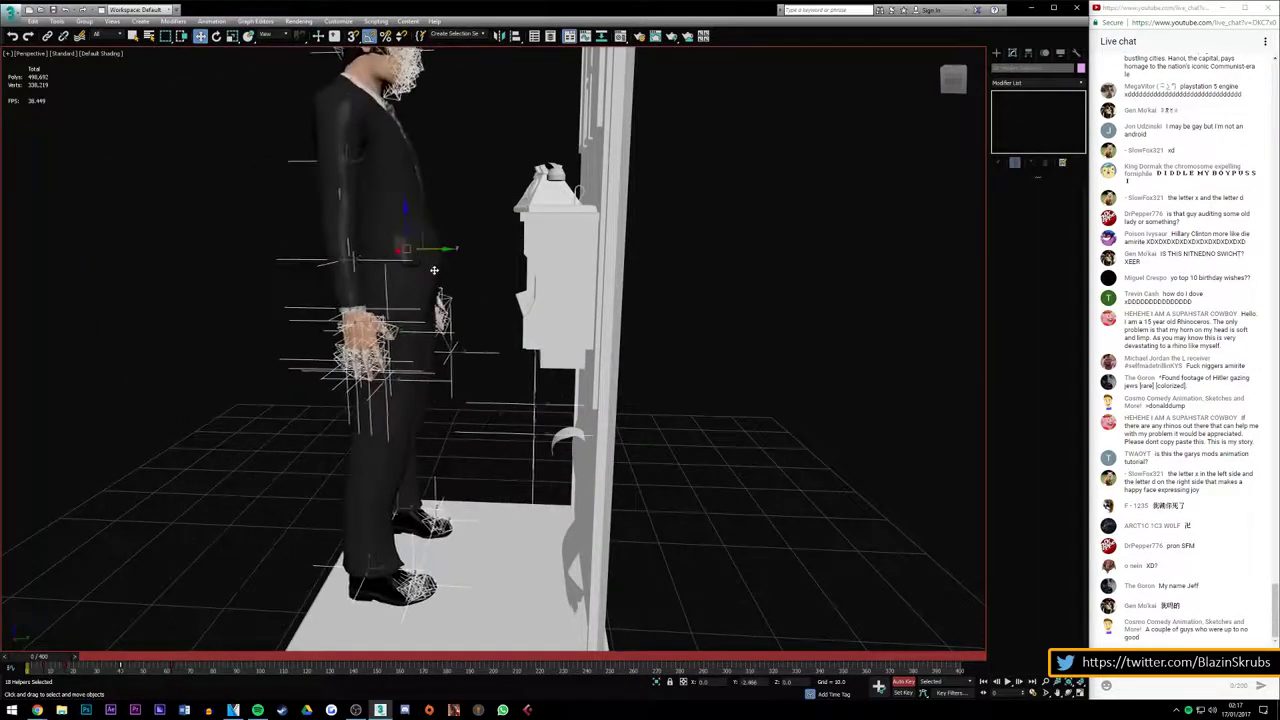
{"action": "left_click_drag", "start_coordinate": [945, 85], "coordinate": [950, 85]}
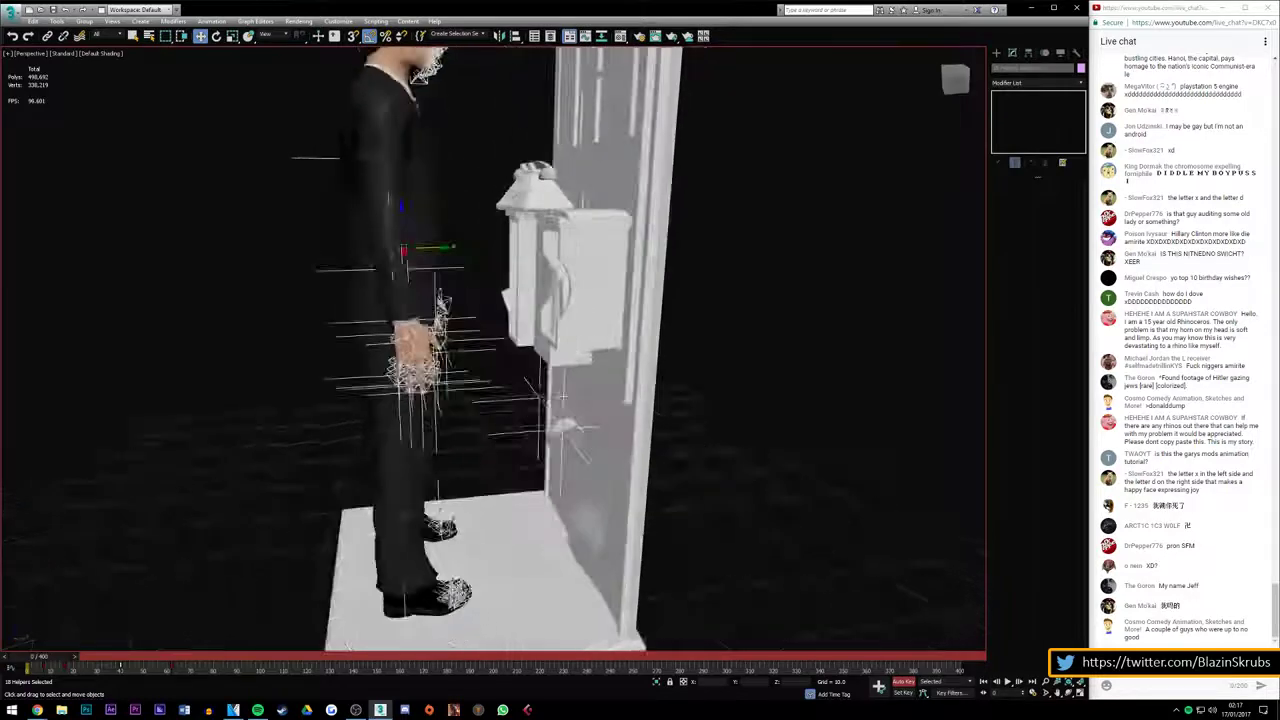
{"action": "key", "text": "shift+z"}
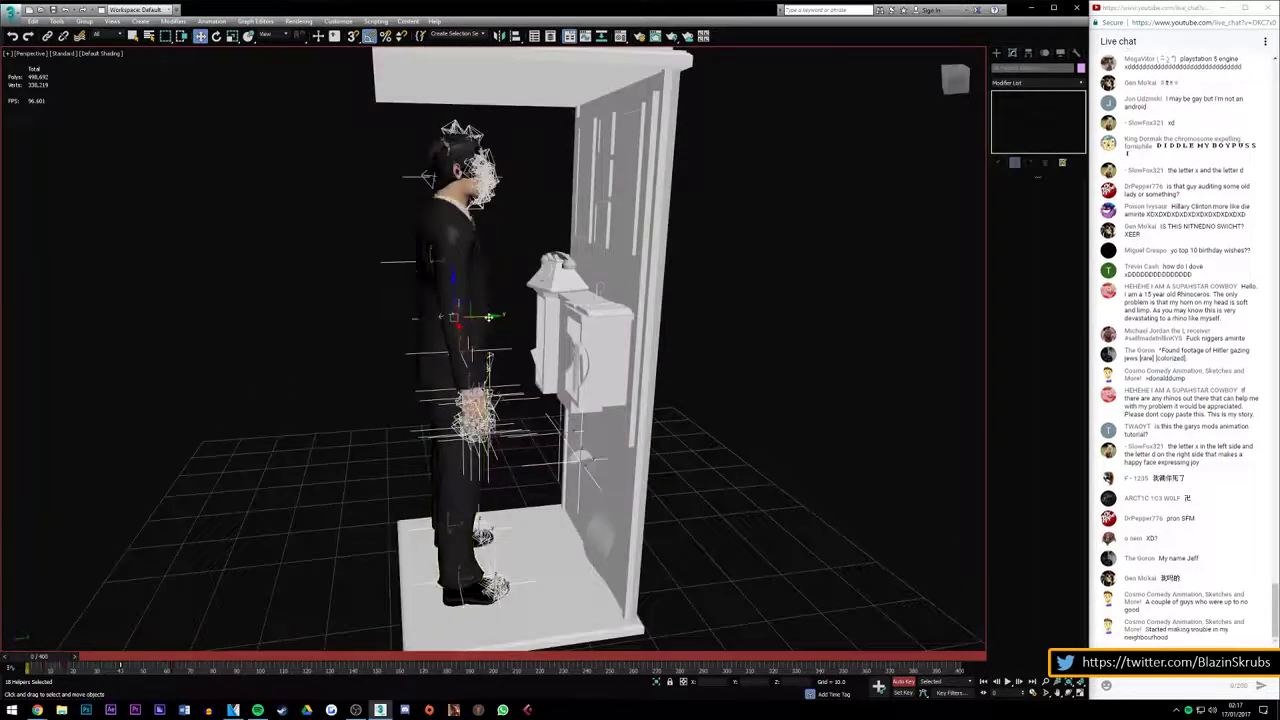
{"action": "mouse_move", "coordinate": [460, 350]}
{"action": "left_mouse_down"}
{"action": "mouse_move", "coordinate": [267, 341]}
{"action": "mouse_move", "coordinate": [770, 316]}
{"action": "left_mouse_up"}
{"action": "key", "text": "ctrl+z"}
{"action": "mouse_move", "coordinate": [770, 316]}
{"action": "middle_mouse_down", "text": "alt"}
{"action": "mouse_move", "coordinate": [478, 491]}
{"action": "mouse_move", "coordinate": [600, 300]}
{"action": "mouse_move", "coordinate": [500, 300]}
{"action": "mouse_move", "coordinate": [440, 250]}
{"action": "mouse_move", "coordinate": [576, 381]}
{"action": "middle_mouse_up", "text": "alt"}
{"action": "scroll", "coordinate": [478, 491], "scroll_direction": "down", "scroll_amount": 5}
{"action": "scroll", "coordinate": [600, 300], "scroll_direction": "up", "scroll_amount": 4}
{"action": "scroll", "coordinate": [440, 250], "scroll_direction": "up", "scroll_amount": 3}
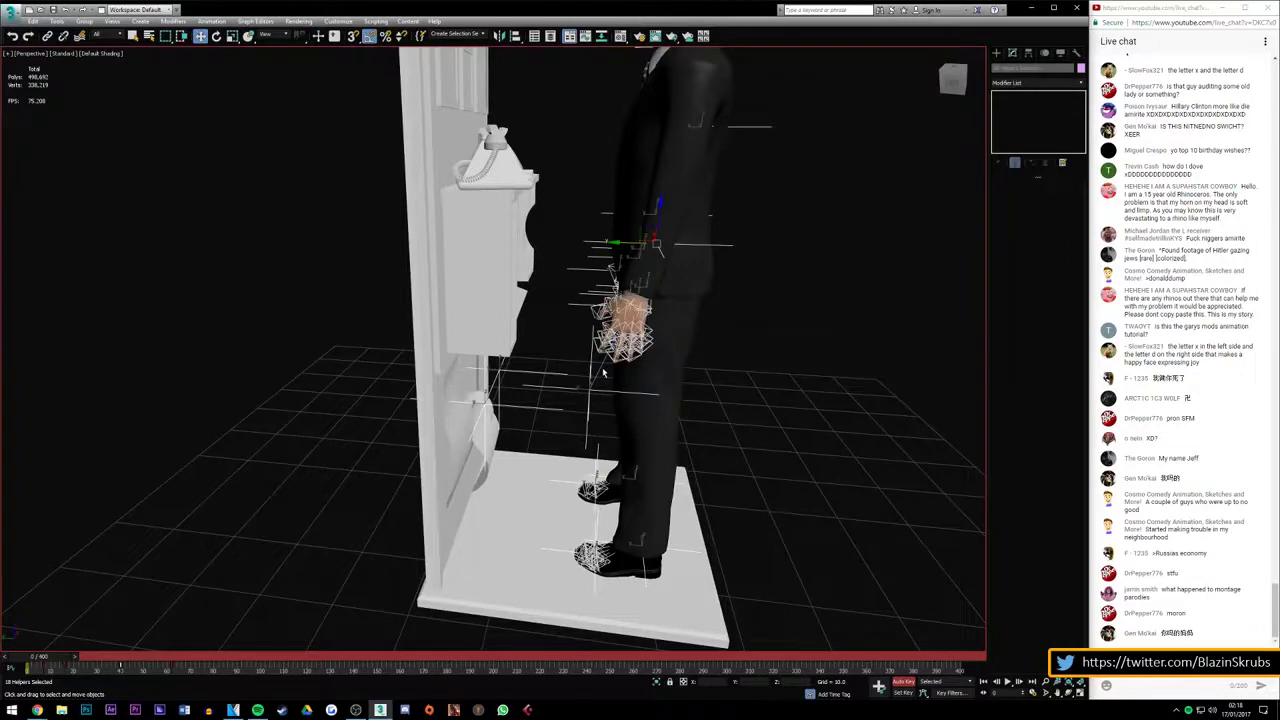
{"action": "scroll", "coordinate": [611, 350], "scroll_direction": "up", "scroll_amount": 3}
{"action": "scroll", "coordinate": [611, 350], "scroll_direction": "up", "scroll_amount": 4}
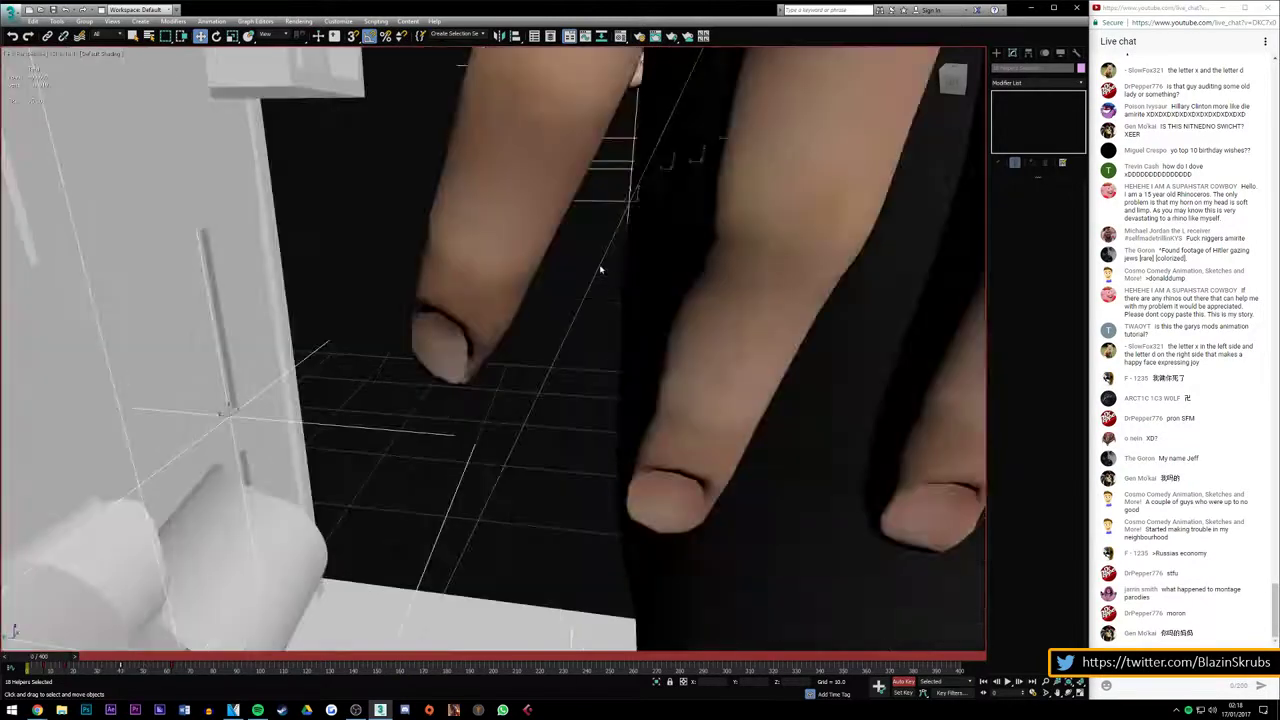
{"action": "scroll", "coordinate": [600, 268], "scroll_direction": "down", "scroll_amount": 5}
{"action": "scroll", "coordinate": [555, 343], "scroll_direction": "down", "scroll_amount": 6}
{"action": "scroll", "coordinate": [637, 374], "scroll_direction": "up", "scroll_amount": 3}
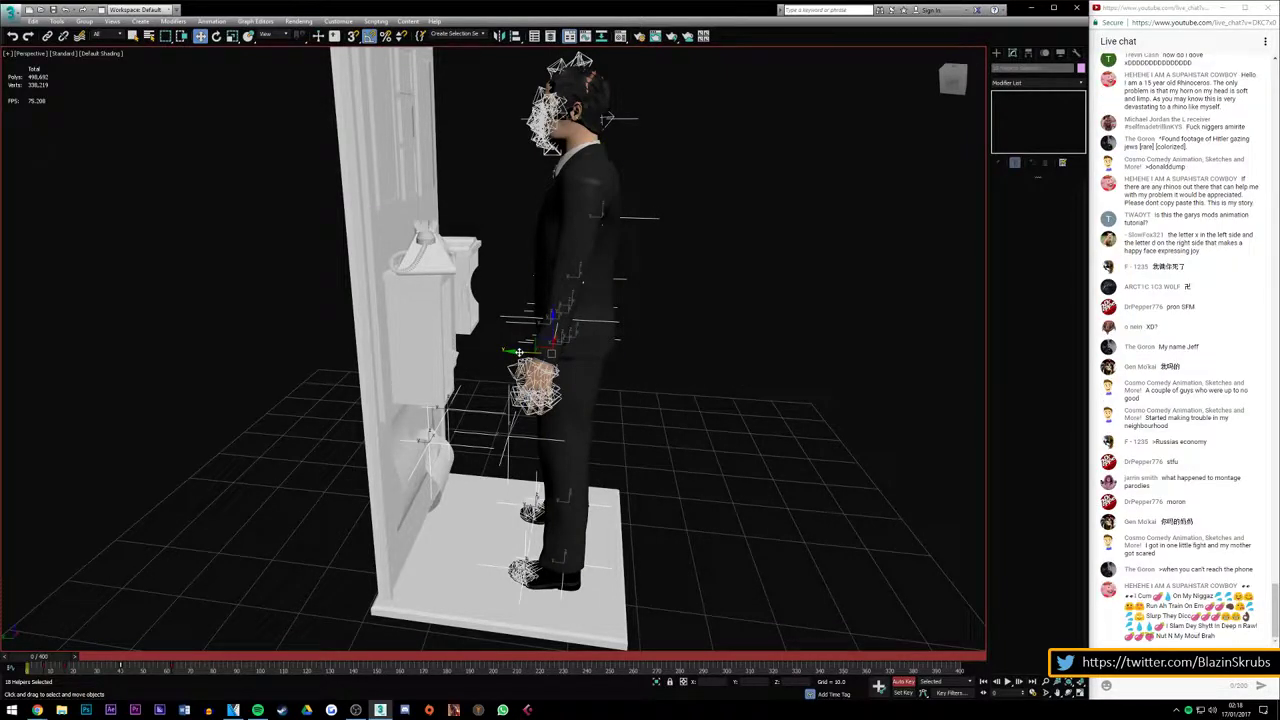
{"action": "mouse_move", "coordinate": [519, 352]}
{"action": "left_mouse_down"}
{"action": "mouse_move", "coordinate": [994, 375]}
{"action": "mouse_move", "coordinate": [412, 377]}
{"action": "mouse_move", "coordinate": [400, 412]}
{"action": "mouse_move", "coordinate": [452, 412]}
{"action": "left_mouse_up"}
{"action": "right_click", "coordinate": [412, 377]}
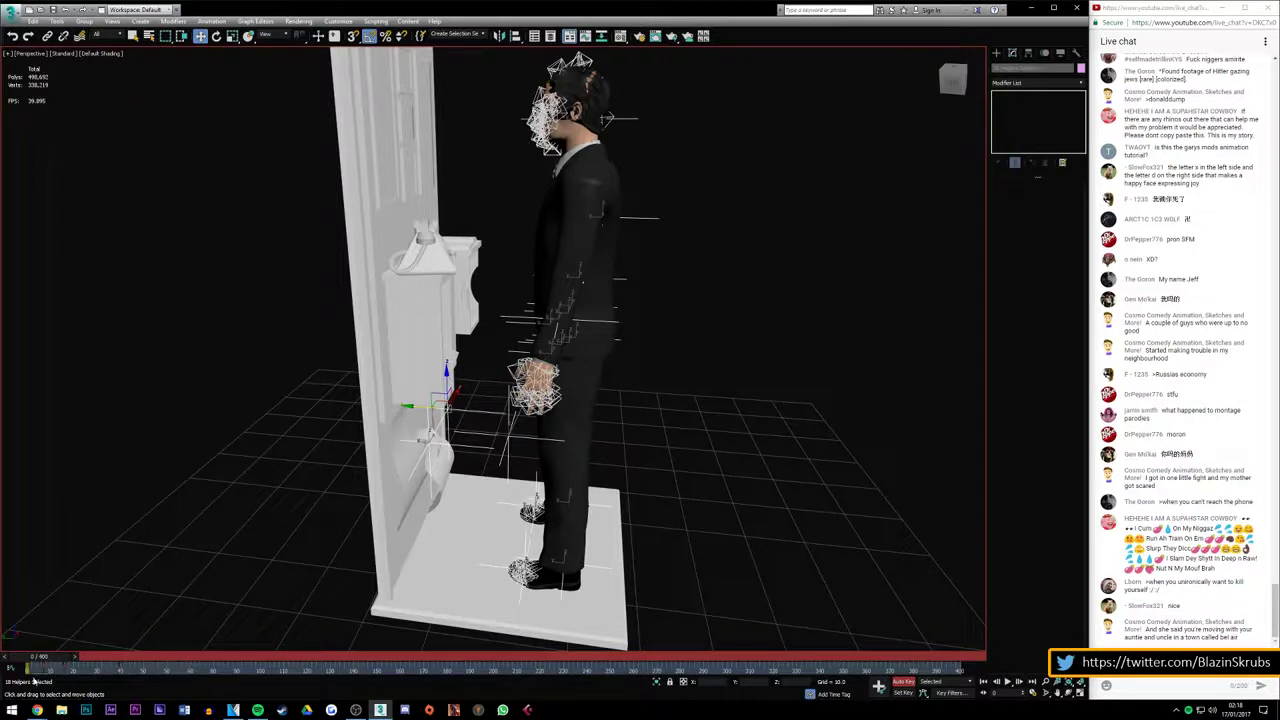
{"action": "mouse_move", "coordinate": [40, 657]}
{"action": "left_mouse_down"}
{"action": "mouse_move", "coordinate": [210, 657]}
{"action": "mouse_move", "coordinate": [30, 657]}
{"action": "left_mouse_up"}
{"action": "key", "text": "w"}
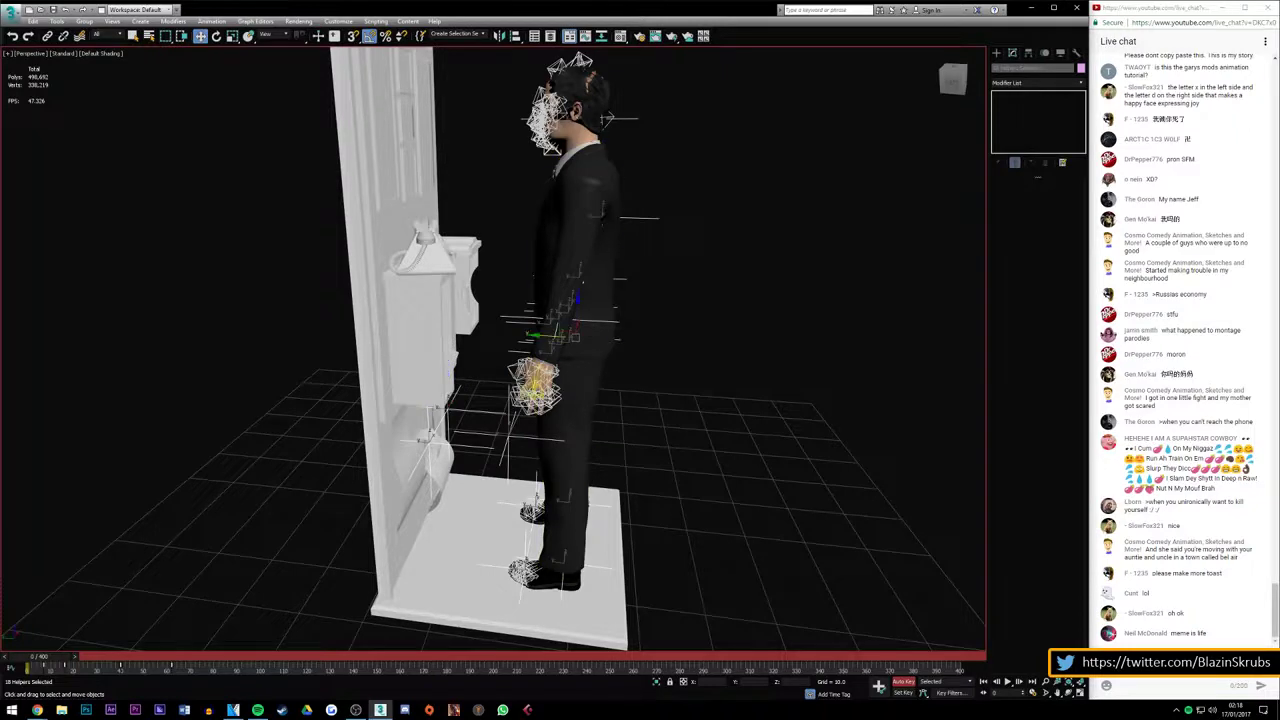
{"action": "left_click", "coordinate": [512, 420]}
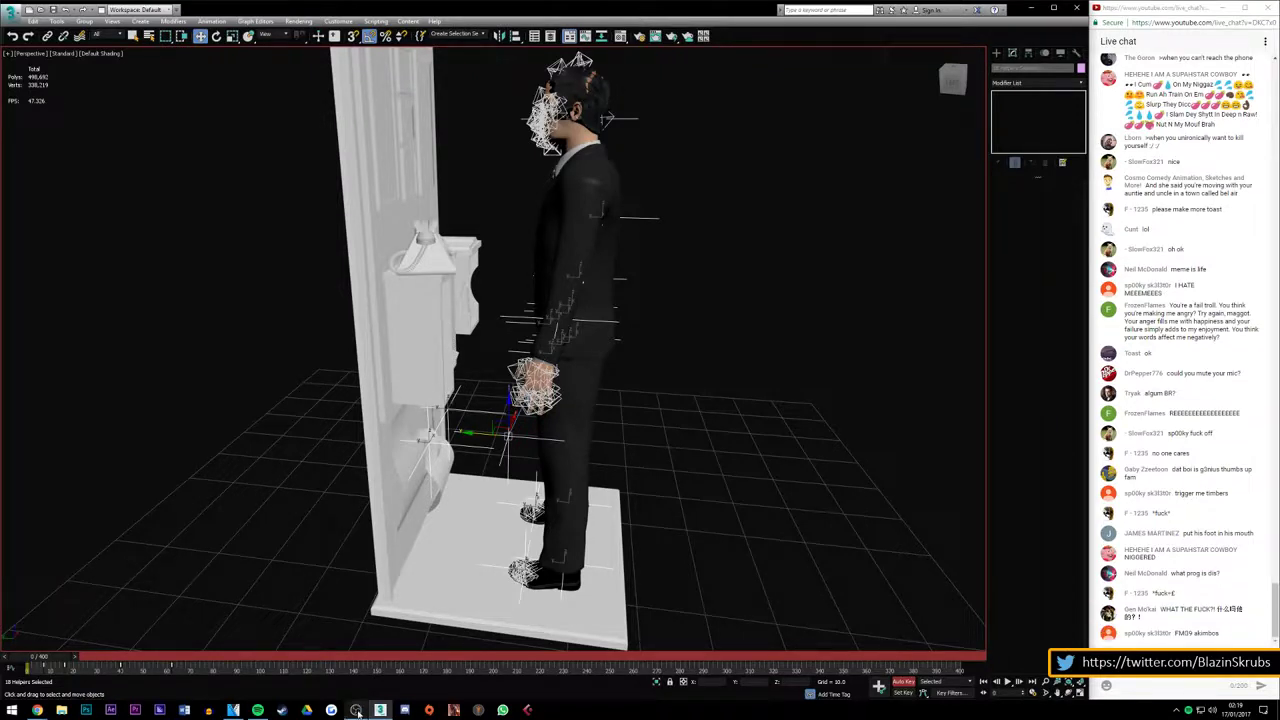
Mute the Mic/Aux channel in the OBS Mixer and minimize OBS, returning to 3ds Max
{"action": "left_click", "coordinate": [356, 710]}
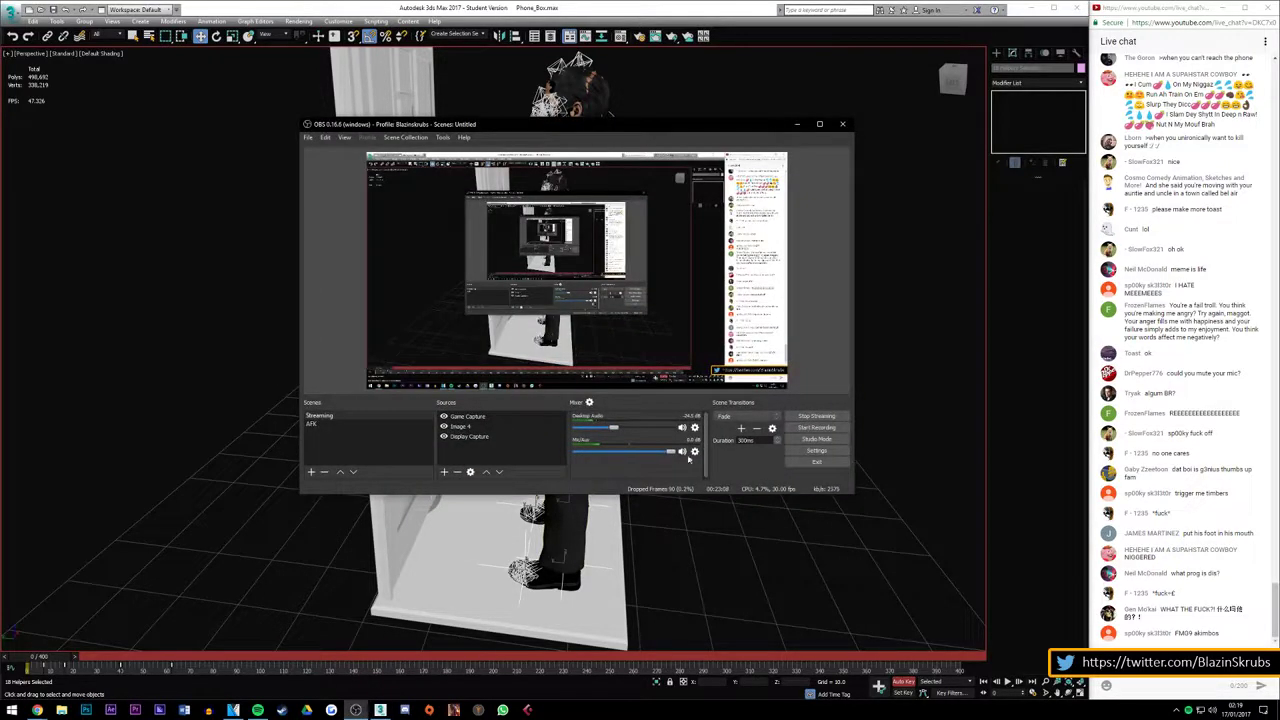
{"action": "left_click", "coordinate": [682, 452]}
{"action": "left_click", "coordinate": [797, 125]}
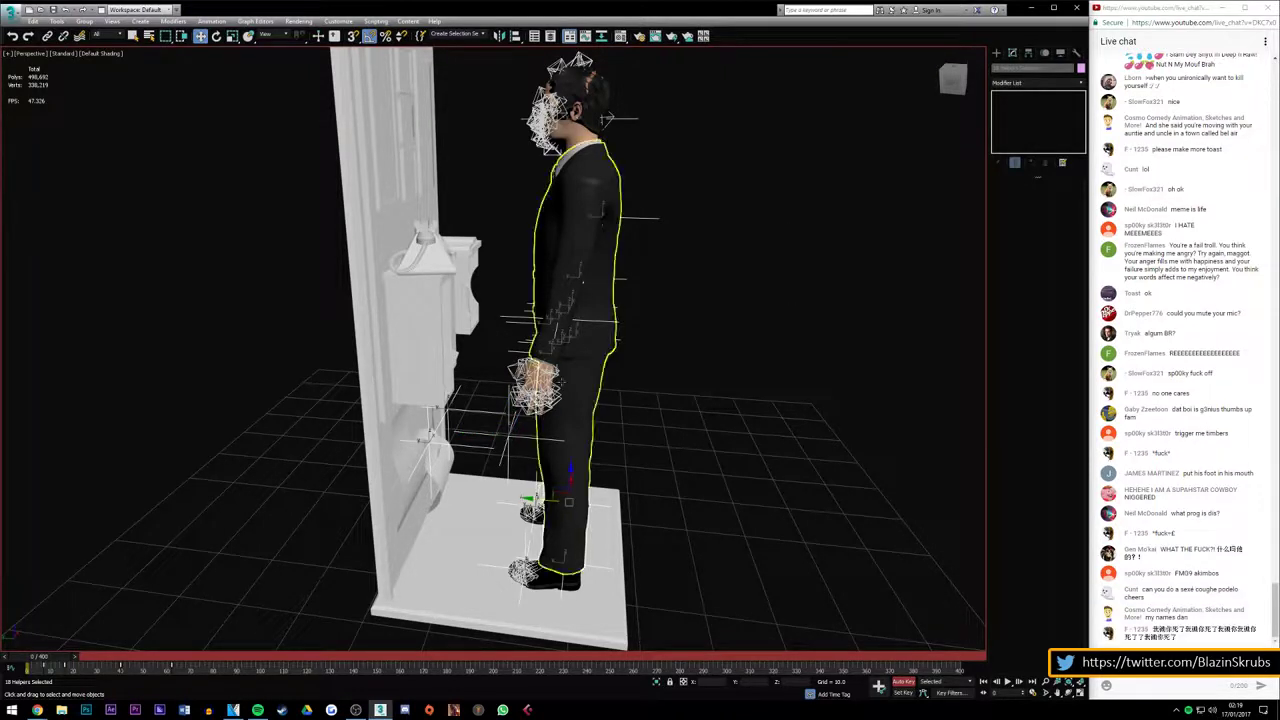
{"action": "scroll", "coordinate": [539, 395], "scroll_direction": "up", "scroll_amount": 5}
{"action": "scroll", "coordinate": [539, 395], "scroll_direction": "down", "scroll_amount": 8}
{"action": "scroll", "coordinate": [550, 410], "scroll_direction": "up", "scroll_amount": 6}
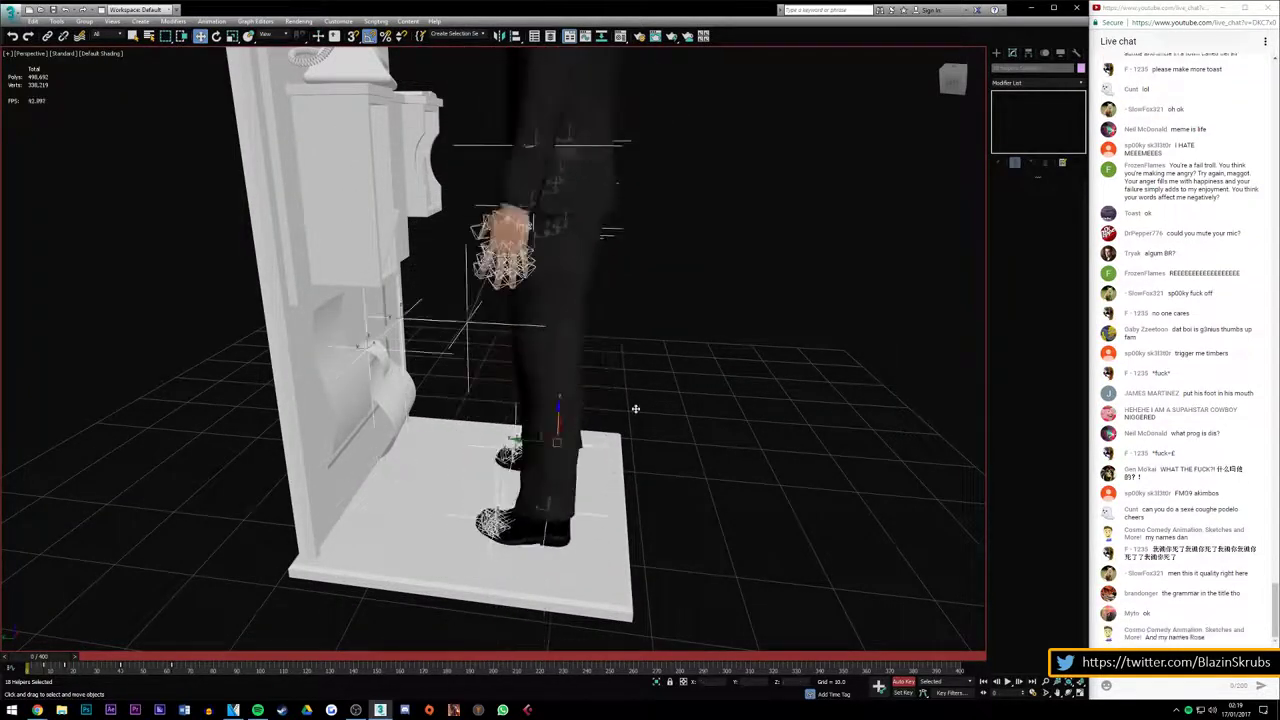
{"action": "middle_click_drag", "start_coordinate": [633, 410], "coordinate": [568, 562], "text": "alt"}
{"action": "scroll", "coordinate": [549, 432], "scroll_direction": "up", "scroll_amount": 3}
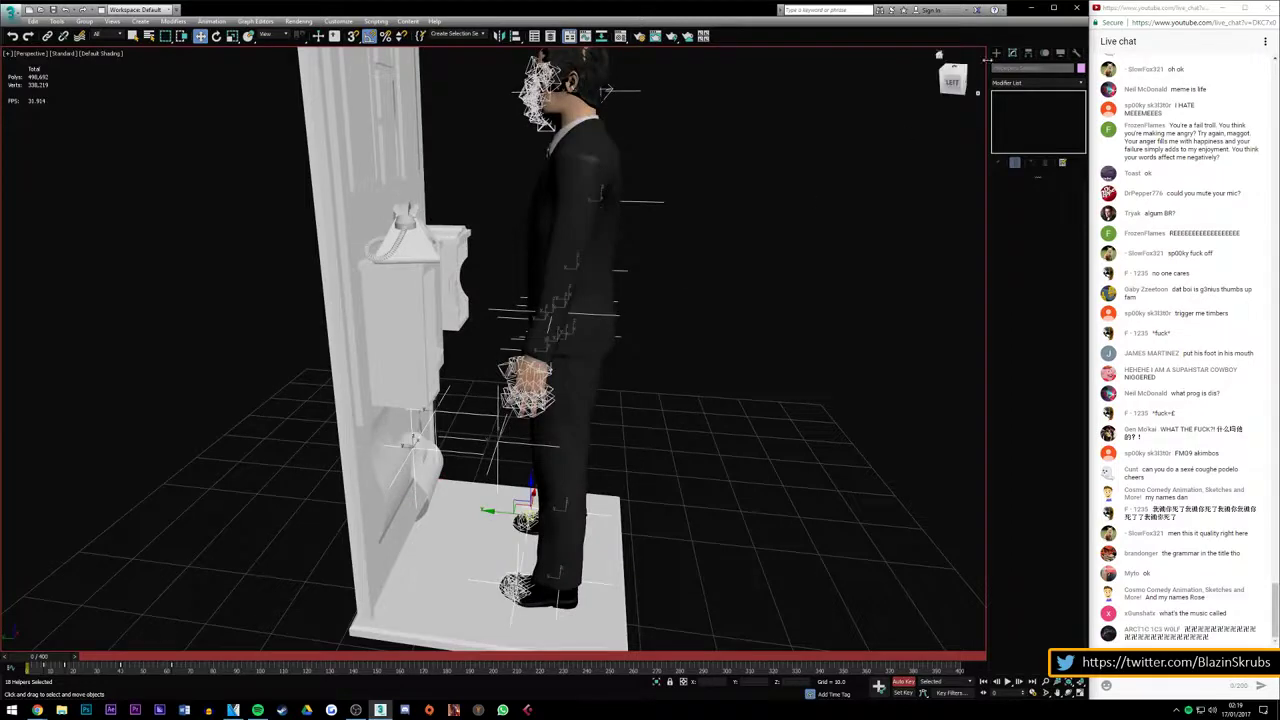
{"action": "left_click_drag", "start_coordinate": [952, 82], "coordinate": [900, 95]}
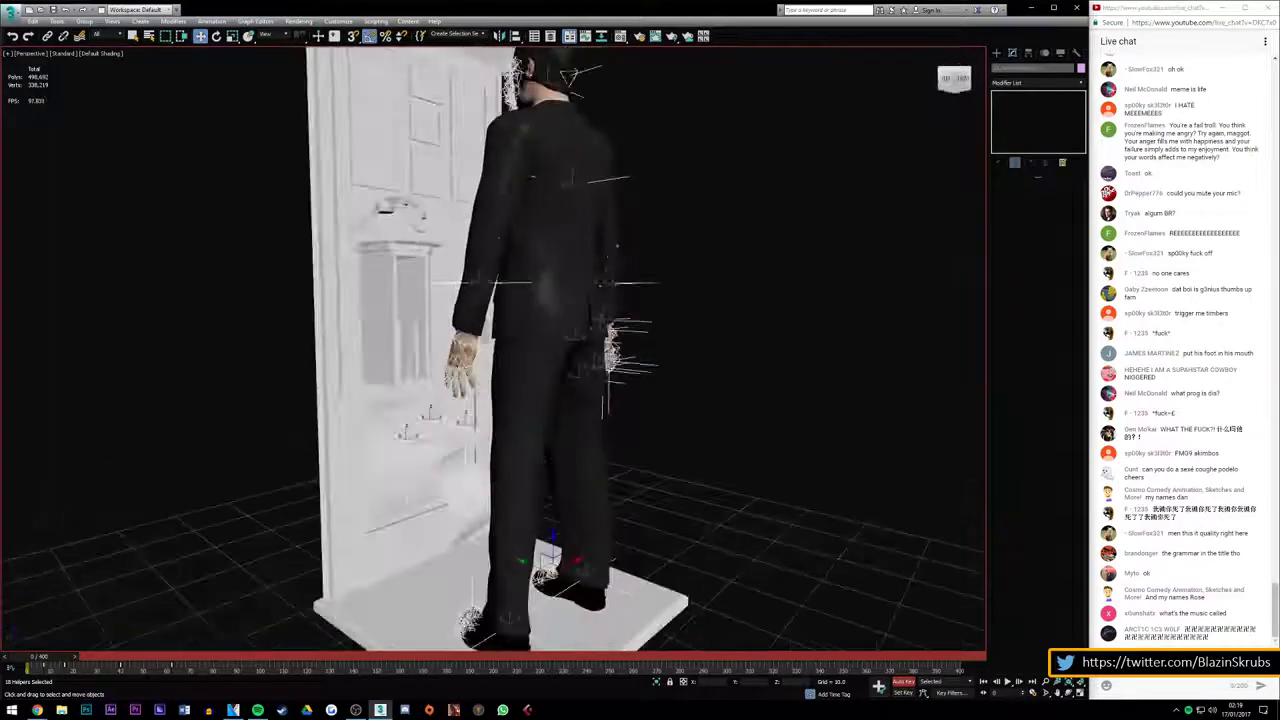
{"action": "left_click", "coordinate": [557, 296]}
{"action": "left_click", "coordinate": [556, 294]}
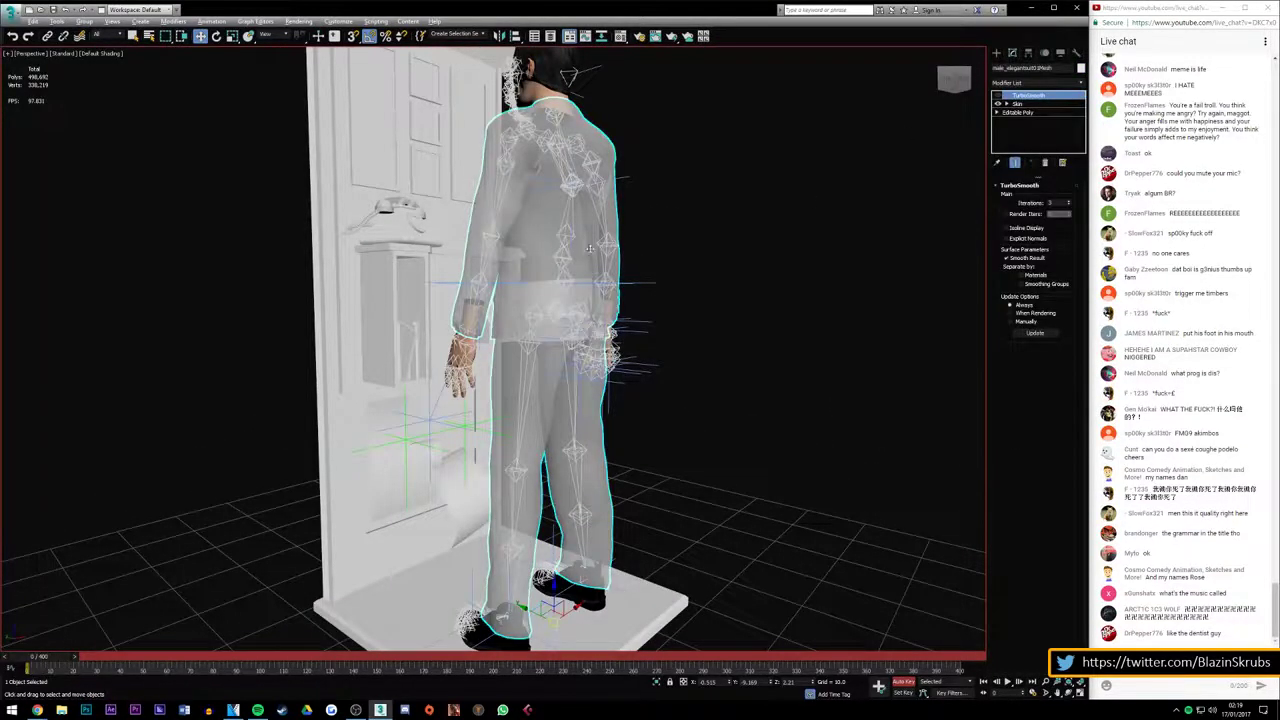
{"action": "mouse_move", "coordinate": [590, 248]}
{"action": "middle_mouse_down", "text": "alt"}
{"action": "mouse_move", "coordinate": [482, 544]}
{"action": "mouse_move", "coordinate": [521, 536]}
{"action": "mouse_move", "coordinate": [540, 560]}
{"action": "mouse_move", "coordinate": [554, 362]}
{"action": "mouse_move", "coordinate": [617, 315]}
{"action": "middle_mouse_up", "text": "alt"}
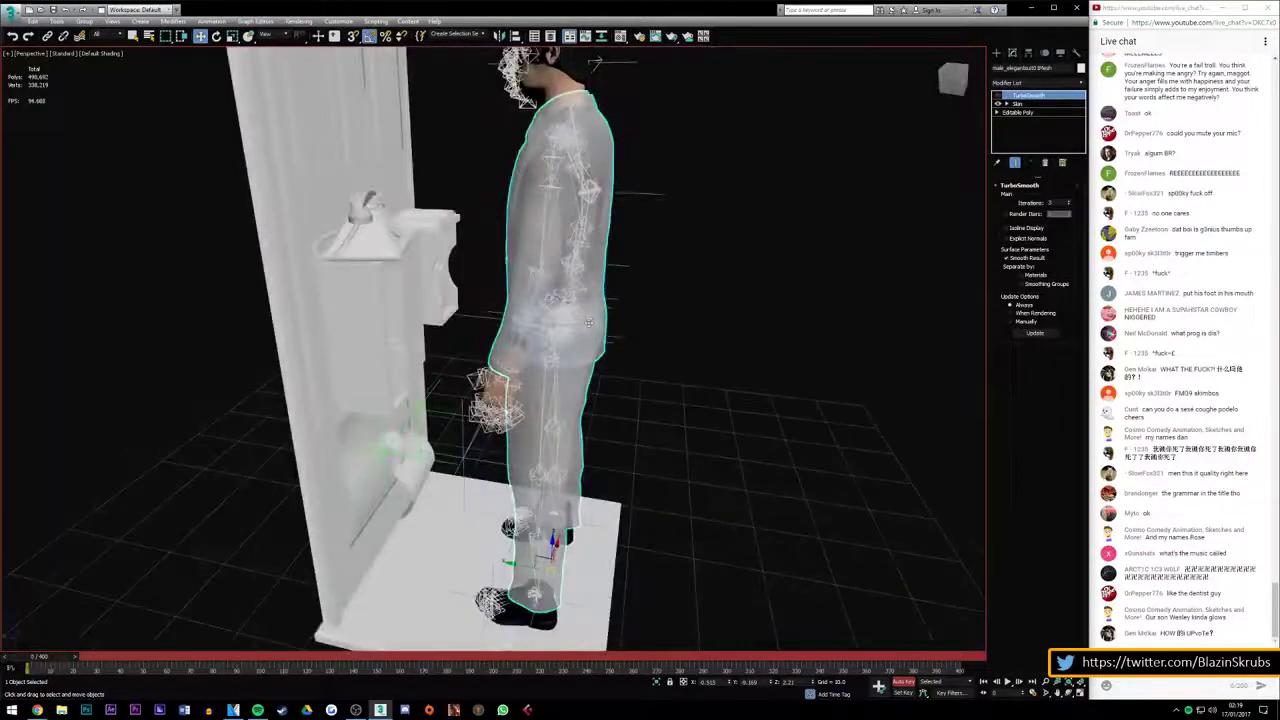
{"action": "left_click", "coordinate": [589, 322]}
{"action": "mouse_move", "coordinate": [589, 322]}
{"action": "left_mouse_down"}
{"action": "mouse_move", "coordinate": [442, 322]}
{"action": "mouse_move", "coordinate": [763, 323]}
{"action": "mouse_move", "coordinate": [476, 398]}
{"action": "mouse_move", "coordinate": [366, 349]}
{"action": "left_mouse_up"}
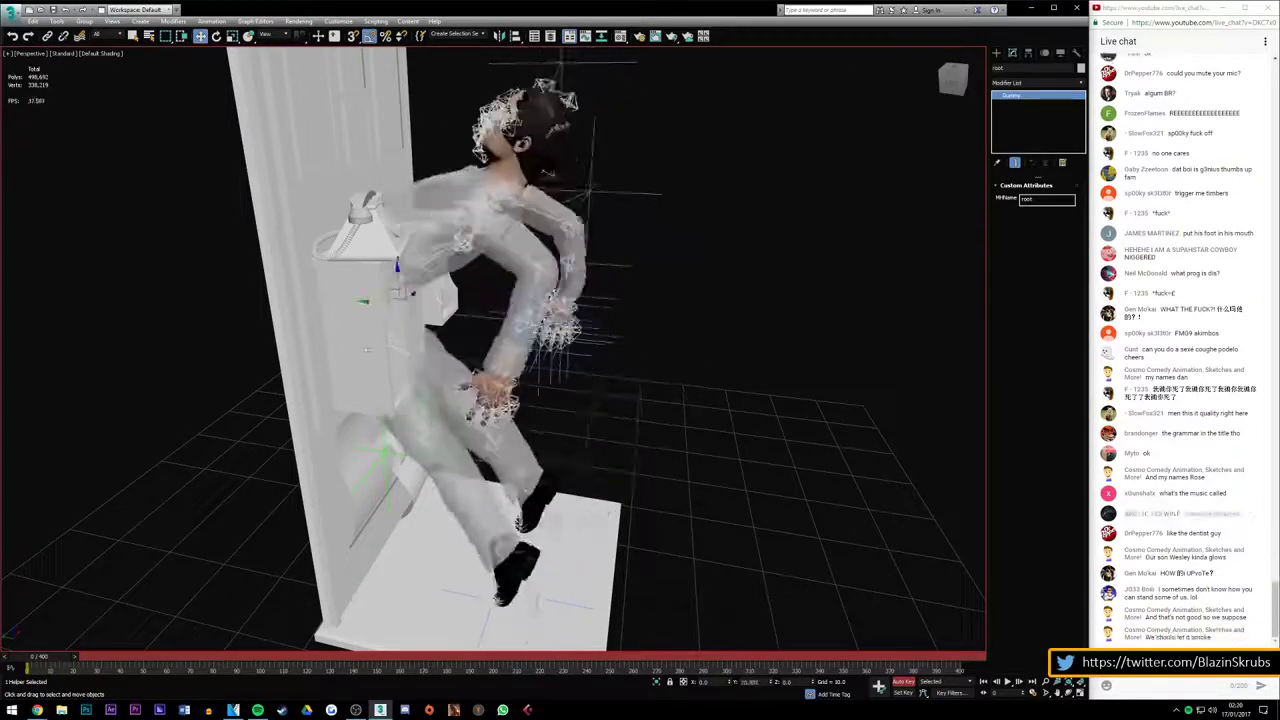
{"action": "left_click_drag", "start_coordinate": [366, 349], "coordinate": [900, 340]}
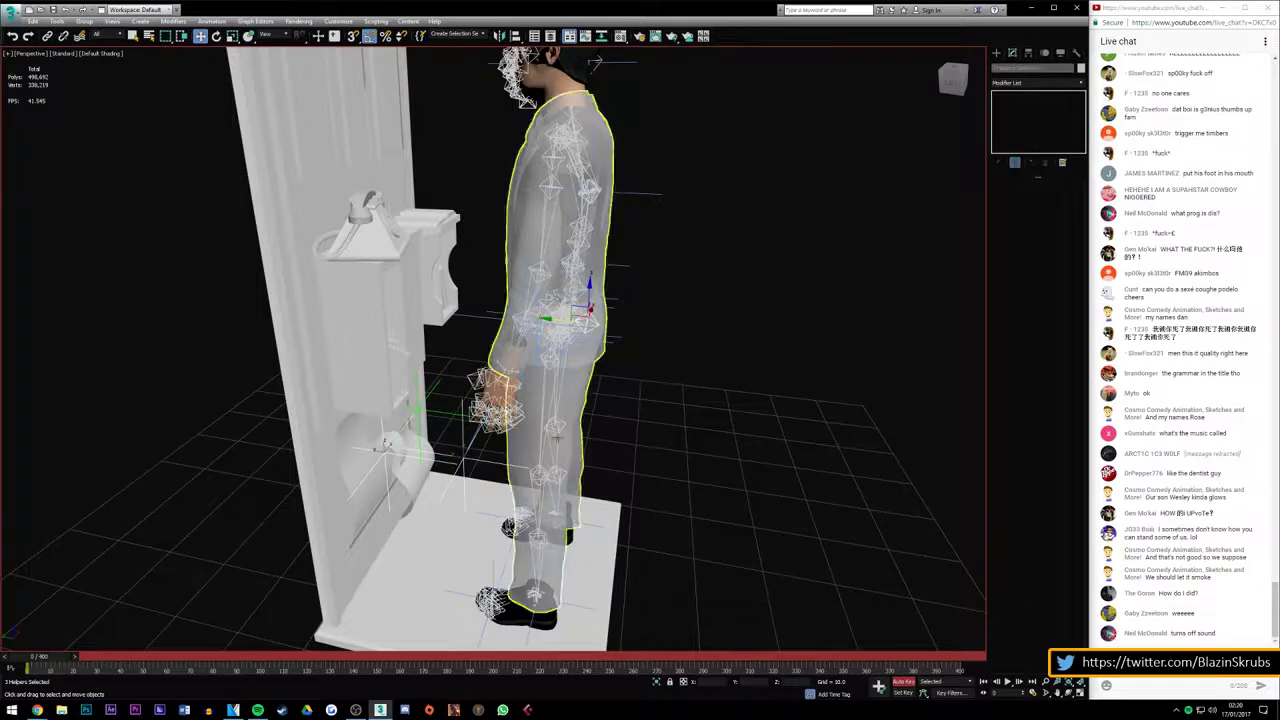
{"action": "left_click", "coordinate": [760, 260]}
{"action": "left_click", "coordinate": [953, 80]}
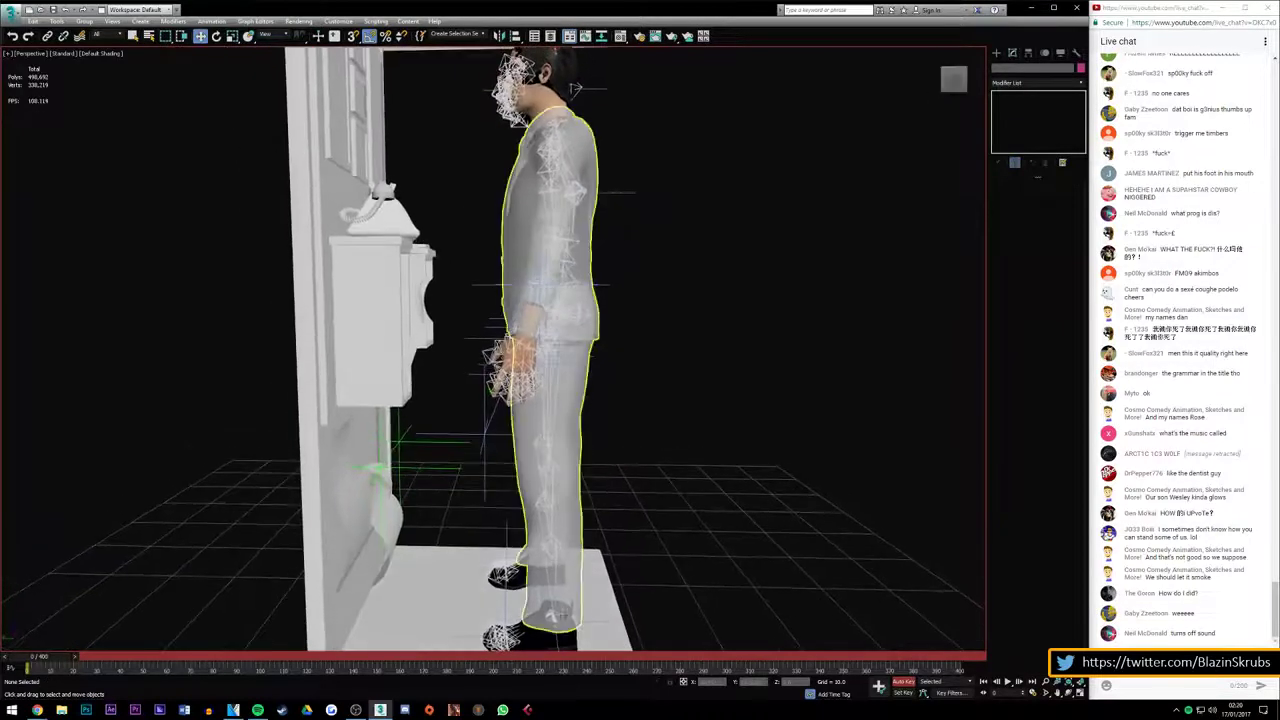
{"action": "left_click", "coordinate": [943, 91]}
{"action": "left_click", "coordinate": [540, 627]}
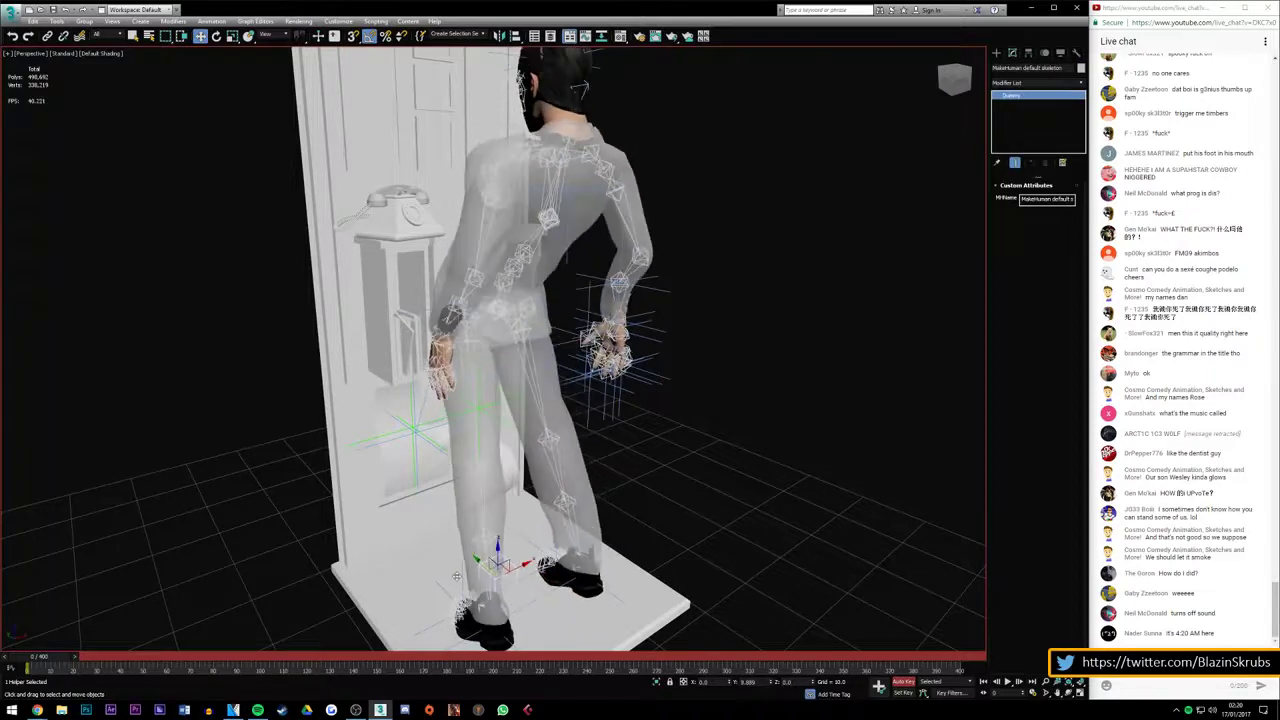
{"action": "key", "text": "ctrl+alt+z"}
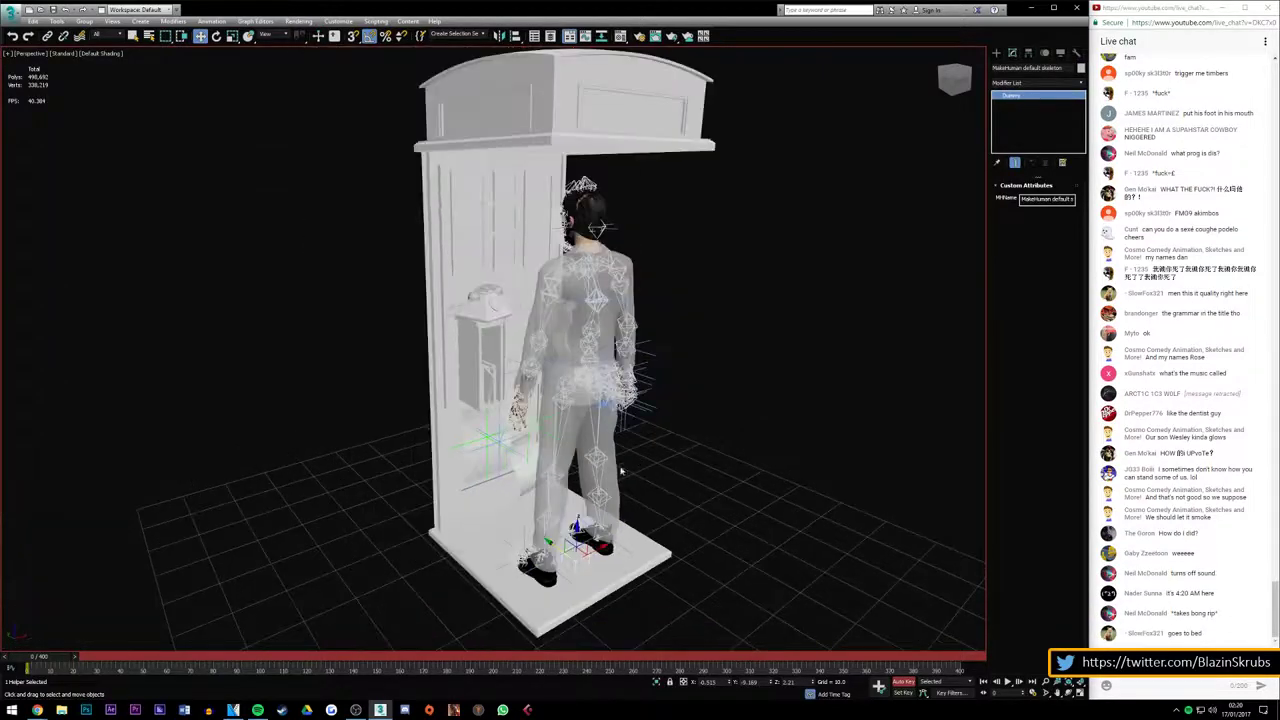
{"action": "left_click", "coordinate": [950, 82]}
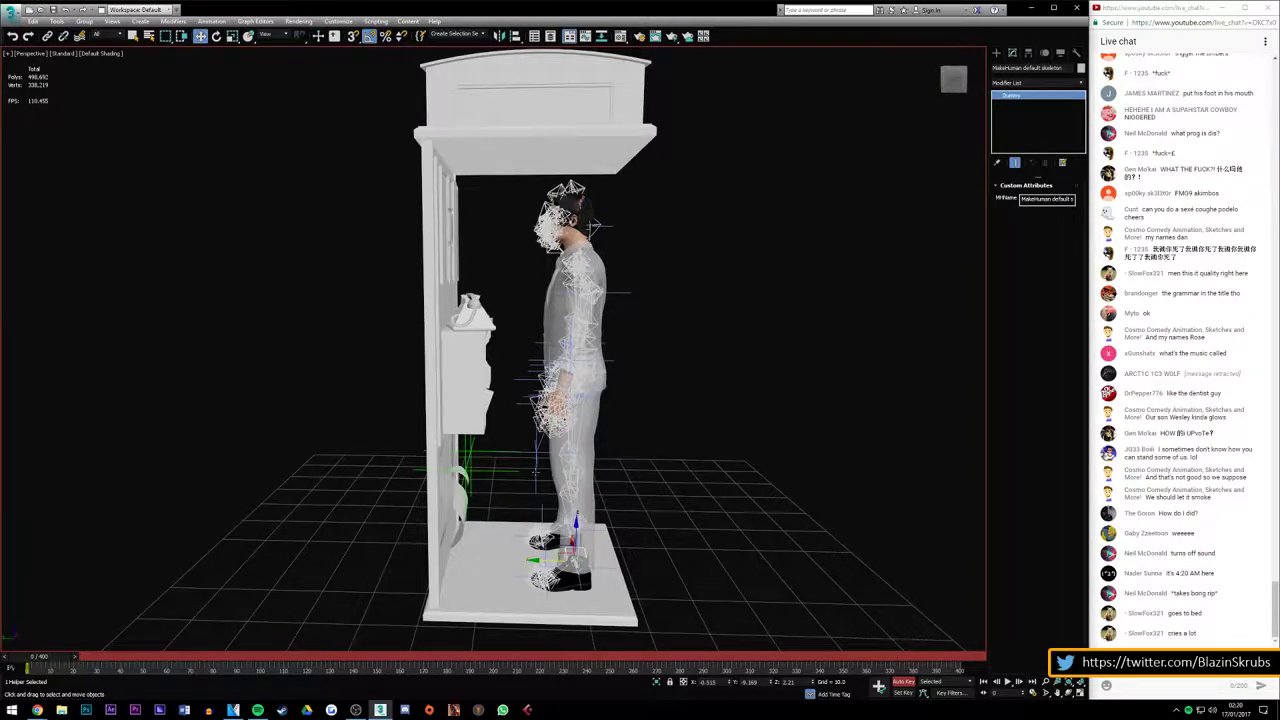
{"action": "left_click", "coordinate": [535, 470], "text": "ctrl"}
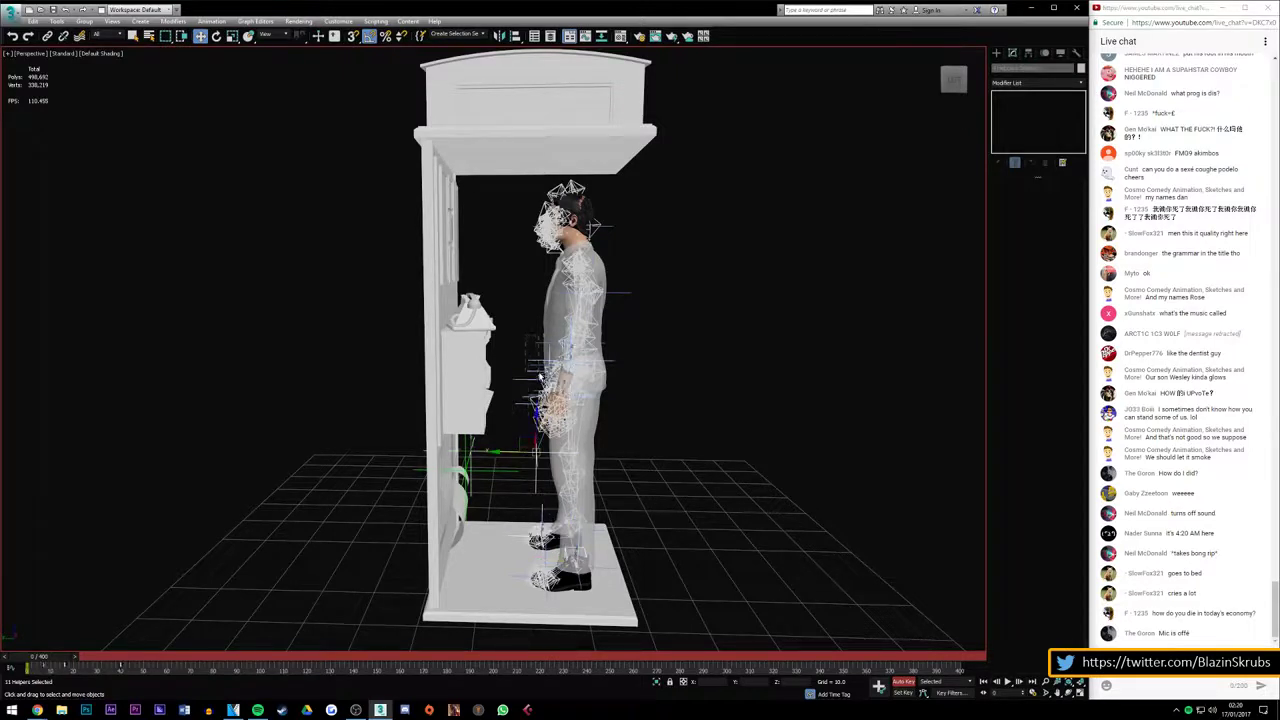
{"action": "left_click_drag", "start_coordinate": [657, 209], "coordinate": [630, 294]}
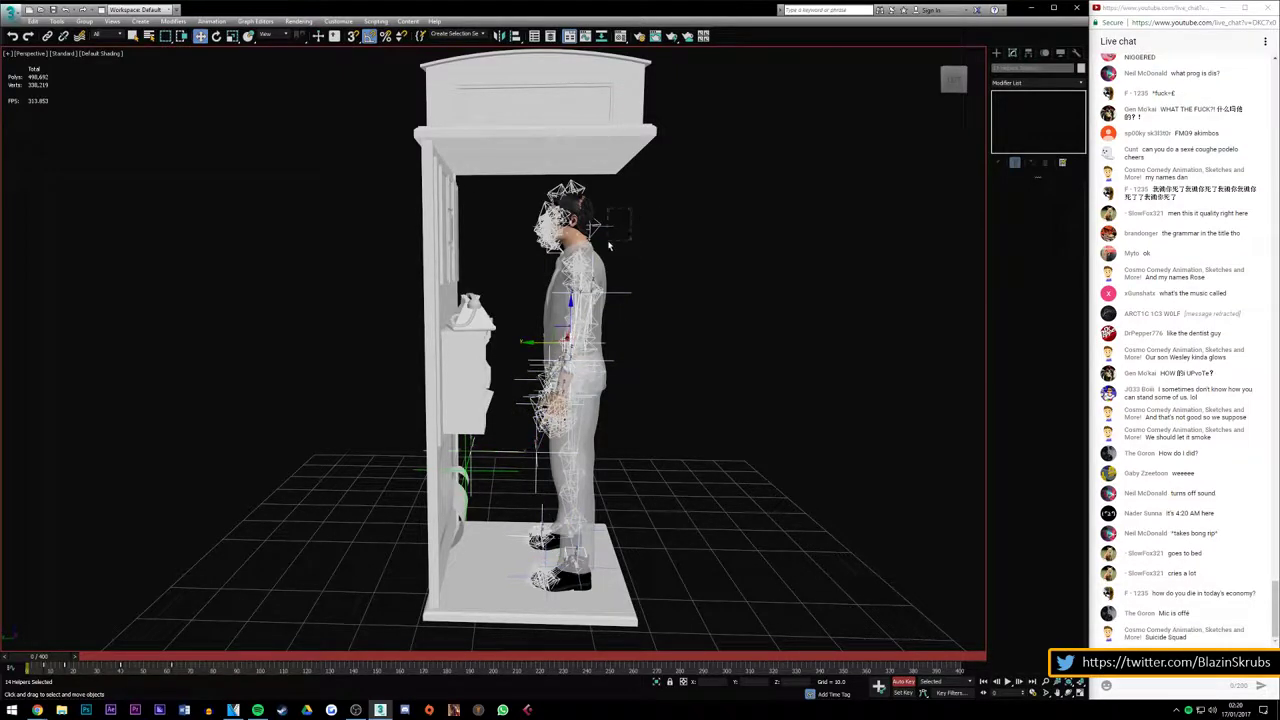
{"action": "left_click_drag", "start_coordinate": [538, 342], "coordinate": [538, 452]}
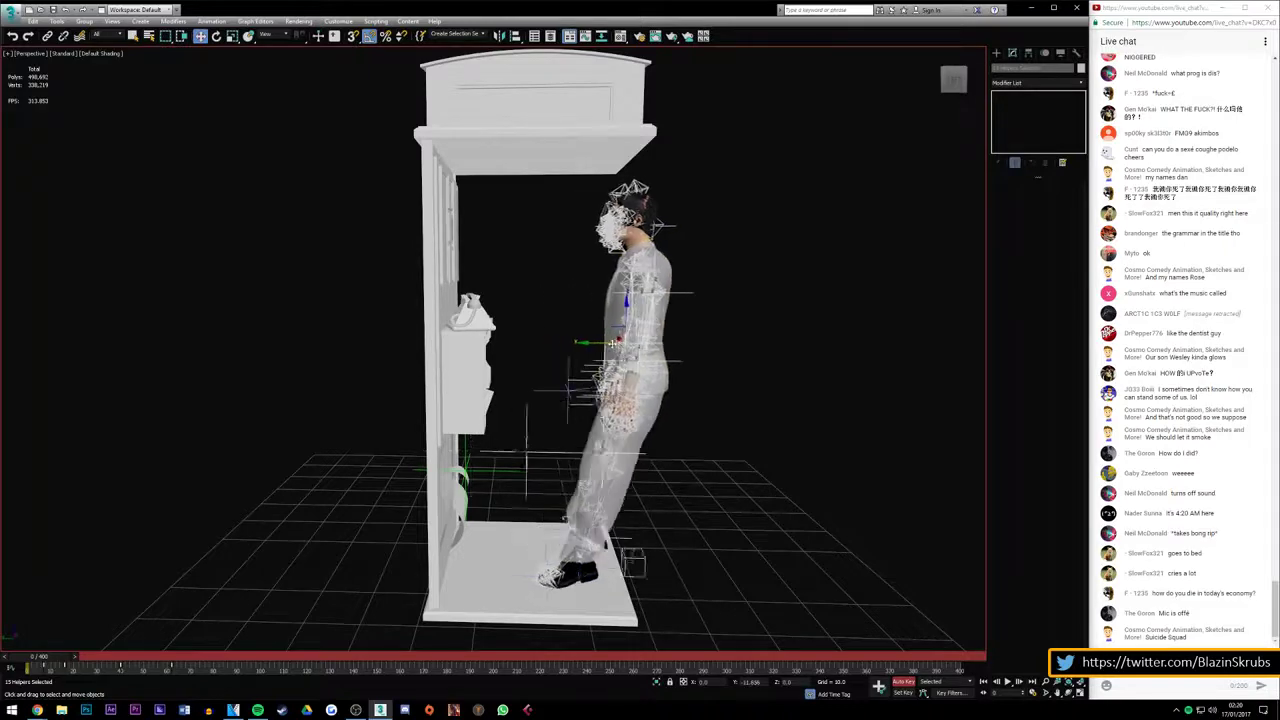
{"action": "scroll", "coordinate": [538, 452], "scroll_direction": "up", "scroll_amount": 3}
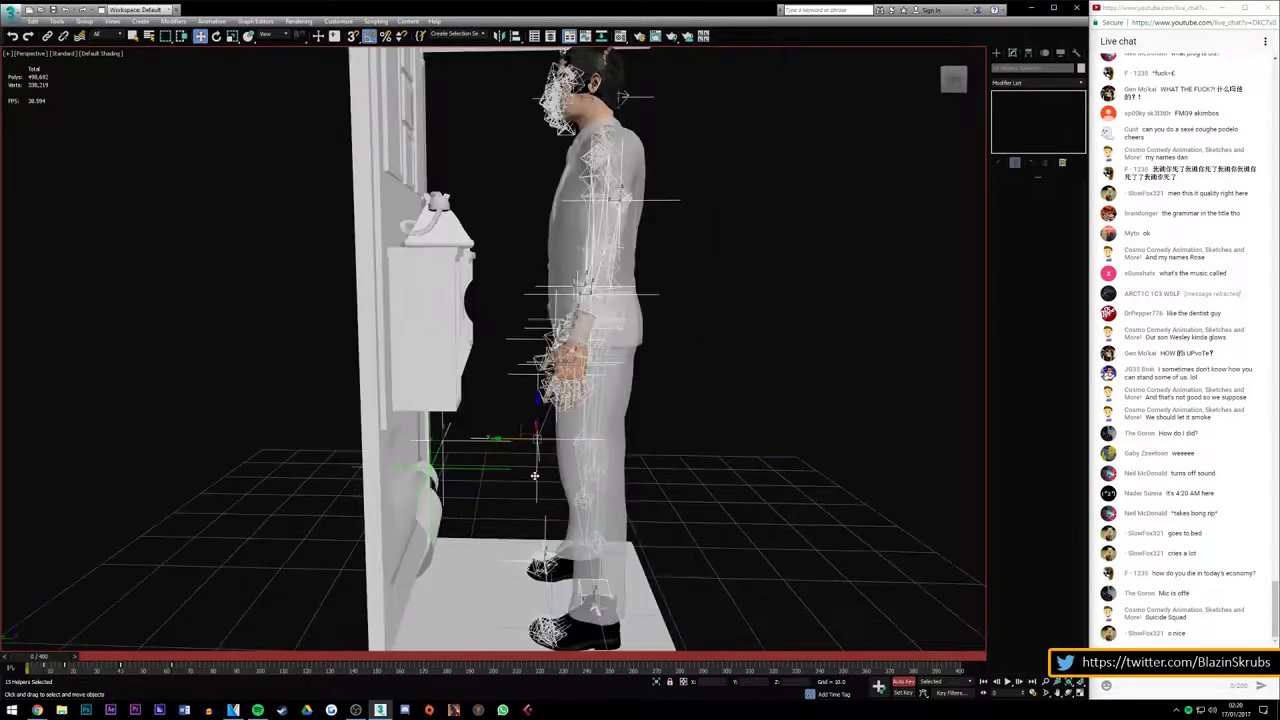
{"action": "scroll", "coordinate": [535, 473], "scroll_direction": "up", "scroll_amount": 2}
{"action": "left_click_drag", "start_coordinate": [957, 88], "coordinate": [930, 130]}
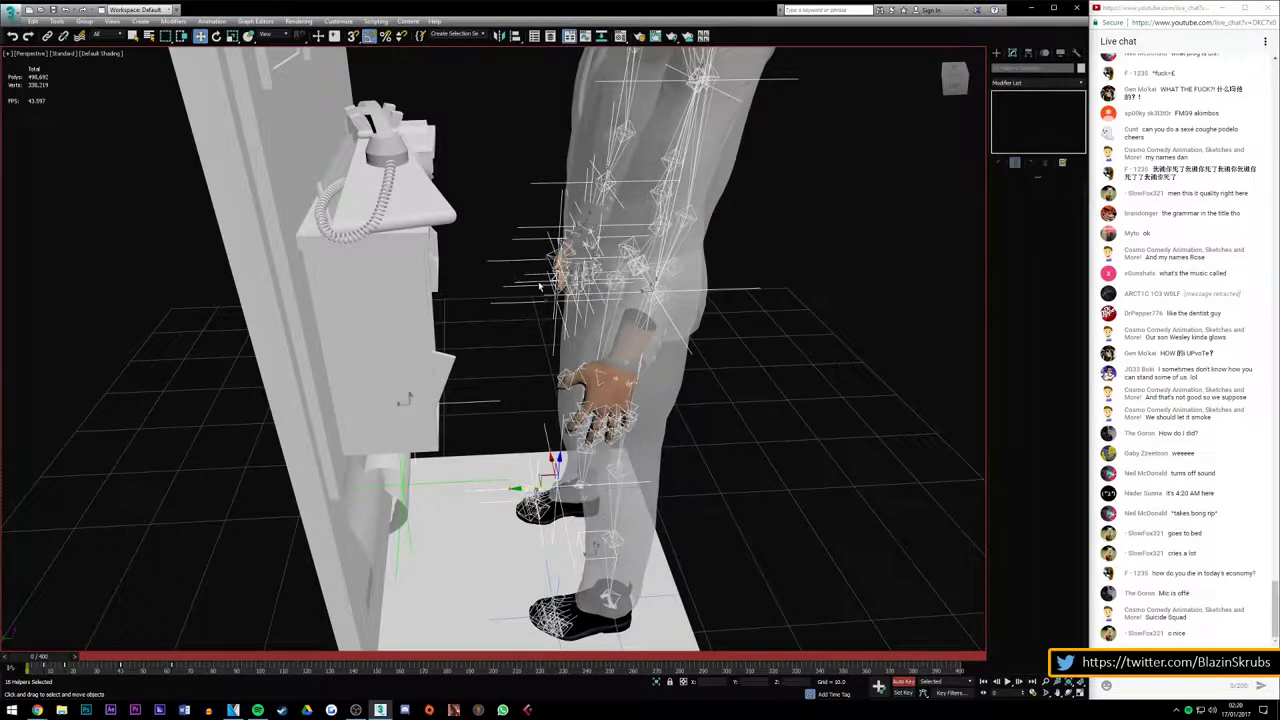
{"action": "mouse_move", "coordinate": [534, 490]}
{"action": "left_mouse_down"}
{"action": "mouse_move", "coordinate": [590, 481]}
{"action": "mouse_move", "coordinate": [553, 470]}
{"action": "left_mouse_up"}
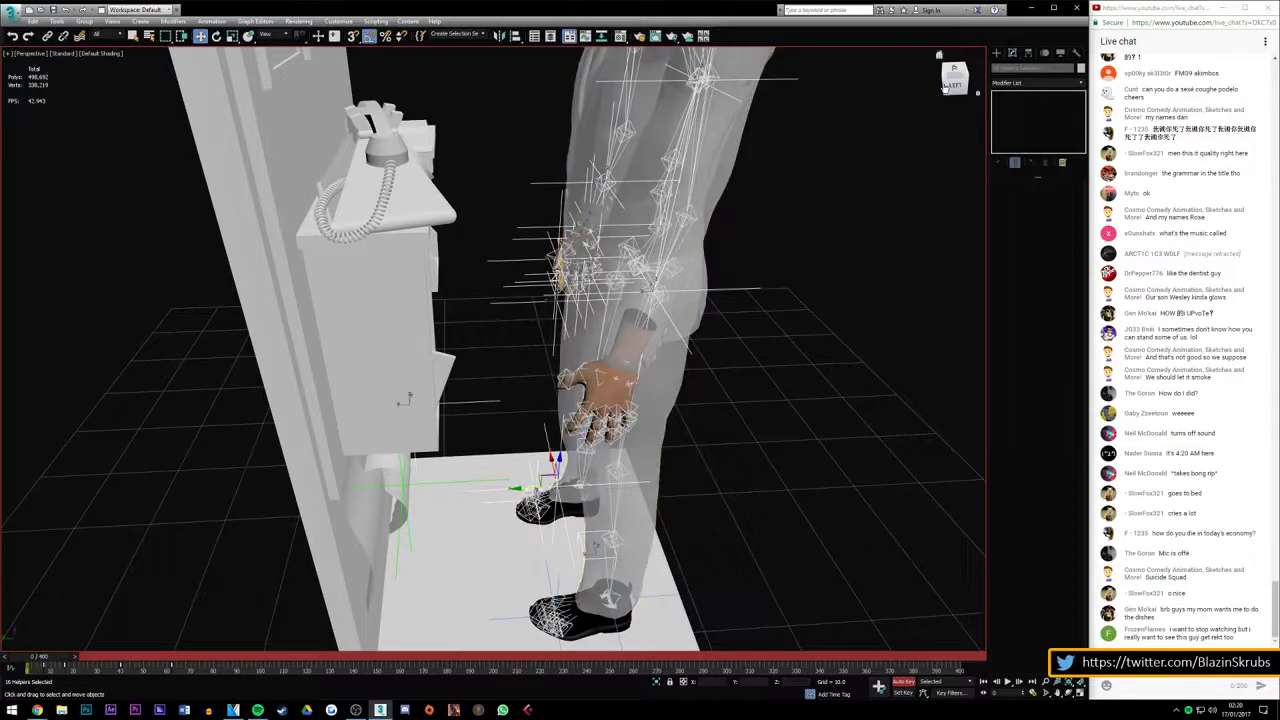
{"action": "left_click_drag", "start_coordinate": [955, 80], "coordinate": [920, 115]}
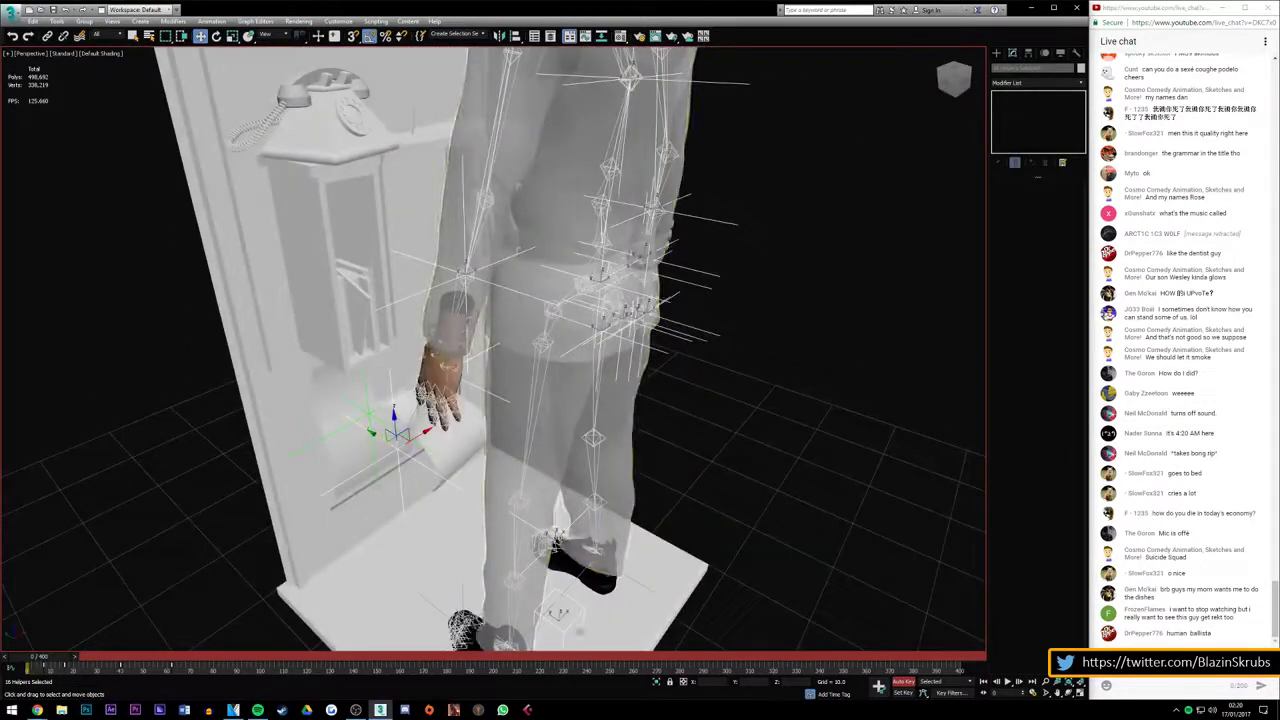
{"action": "left_click", "coordinate": [634, 578], "text": "ctrl"}
{"action": "left_click", "coordinate": [460, 628], "text": "ctrl"}
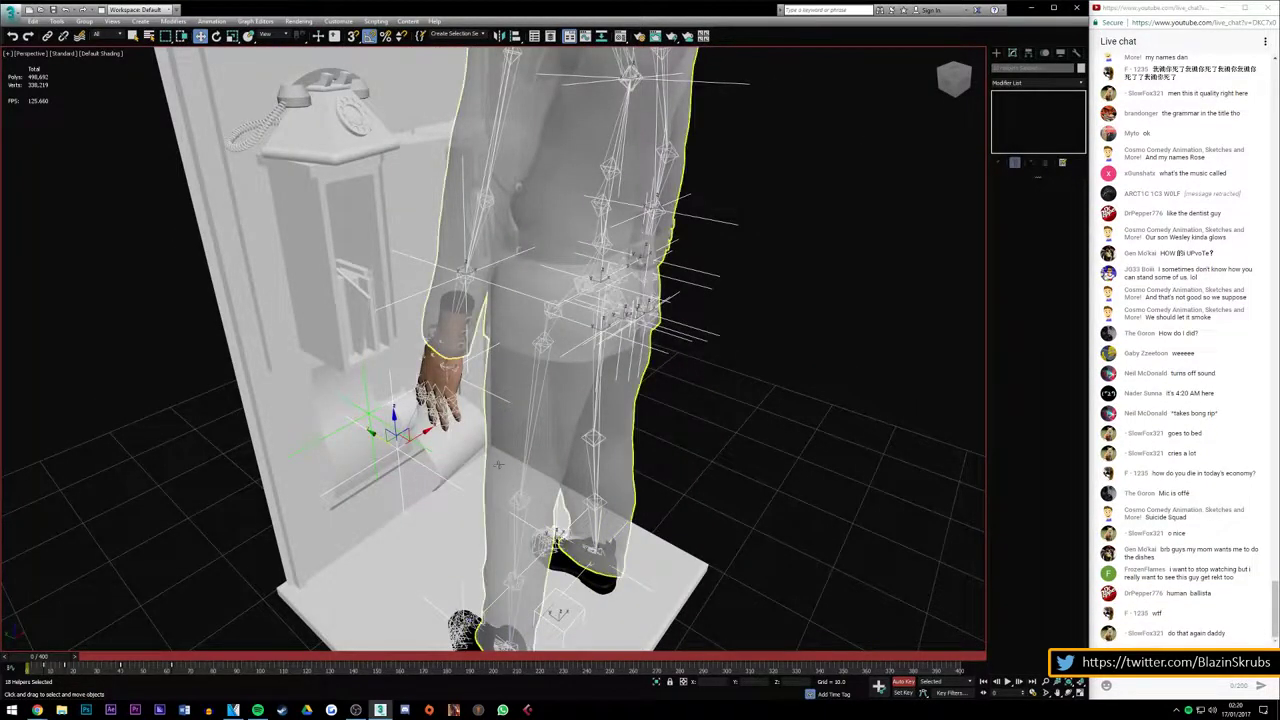
{"action": "key", "text": "z"}
{"action": "left_click", "coordinate": [427, 455], "text": "alt"}
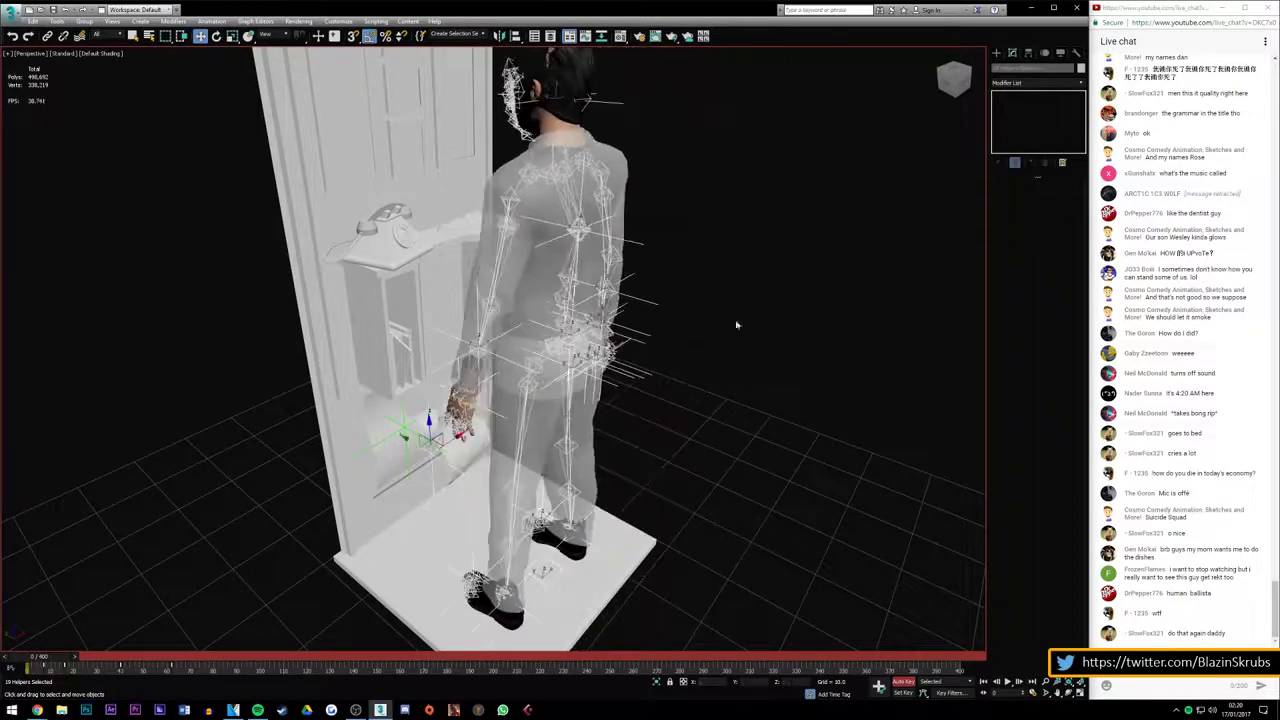
{"action": "middle_click_drag", "start_coordinate": [700, 290], "coordinate": [742, 292], "text": "alt"}
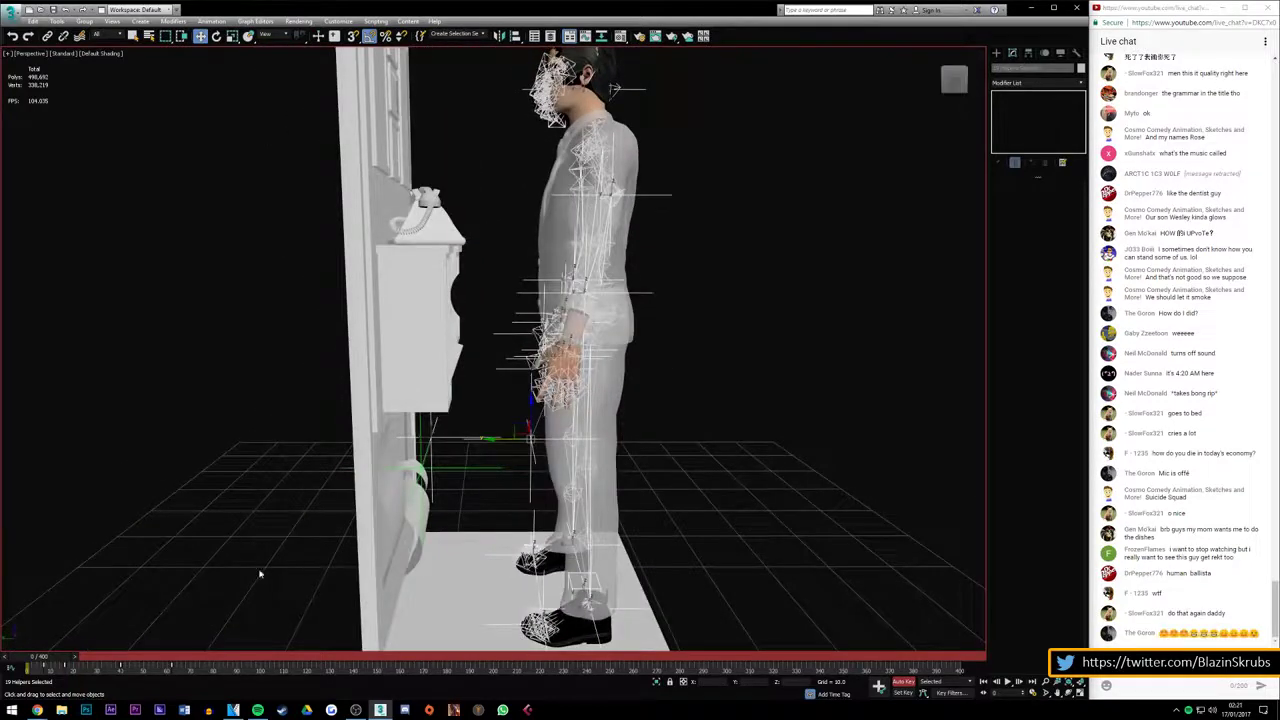
{"action": "scroll", "coordinate": [540, 400], "scroll_direction": "down", "scroll_amount": 5}
{"action": "scroll", "coordinate": [540, 400], "scroll_direction": "up", "scroll_amount": 3}
{"action": "scroll", "coordinate": [540, 400], "scroll_direction": "up", "scroll_amount": 1}
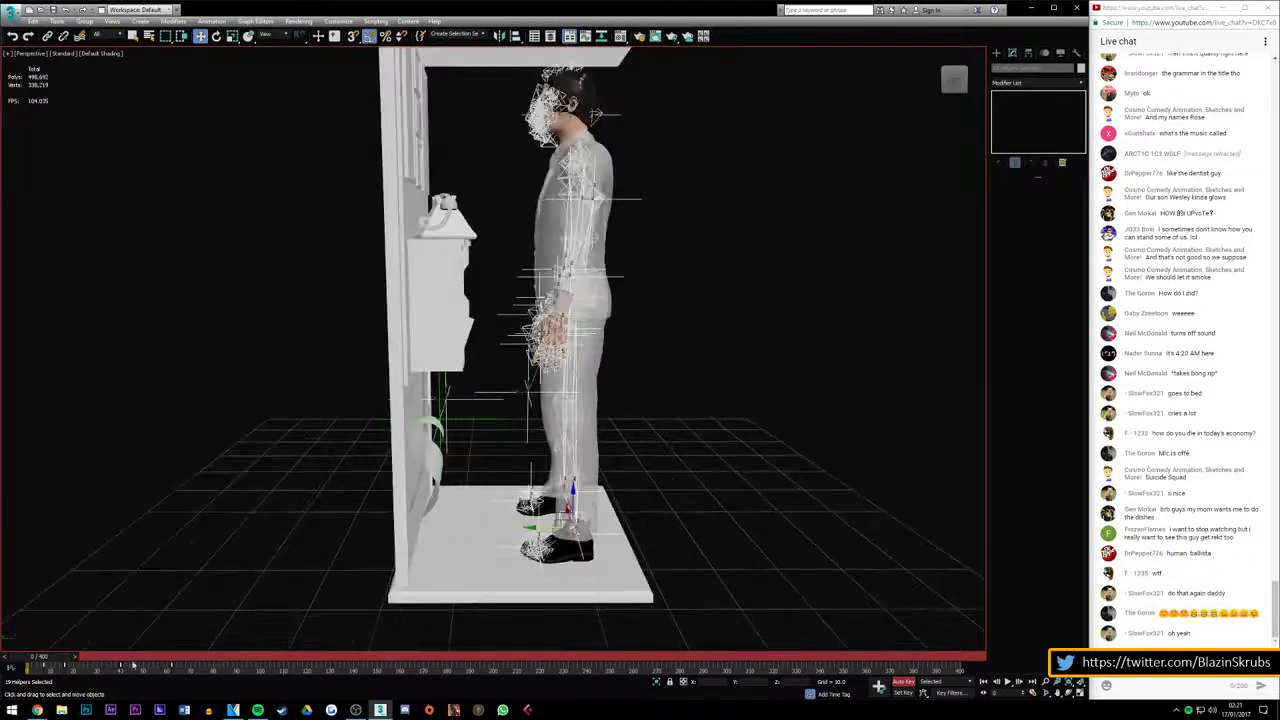
Scrub forward, nudge the character rig slightly left, then scrub back toward frame 19
{"action": "left_click_drag", "start_coordinate": [40, 657], "coordinate": [122, 658]}
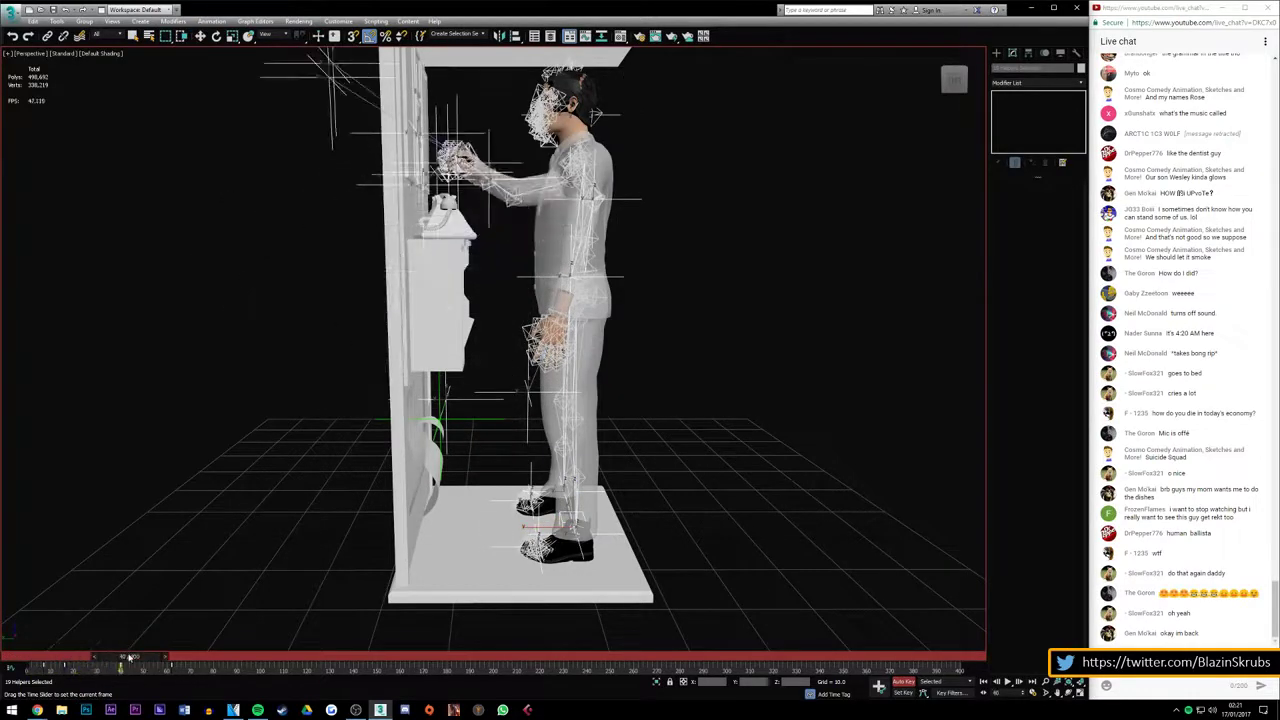
{"action": "key", "text": "w"}
{"action": "left_click", "coordinate": [580, 375]}
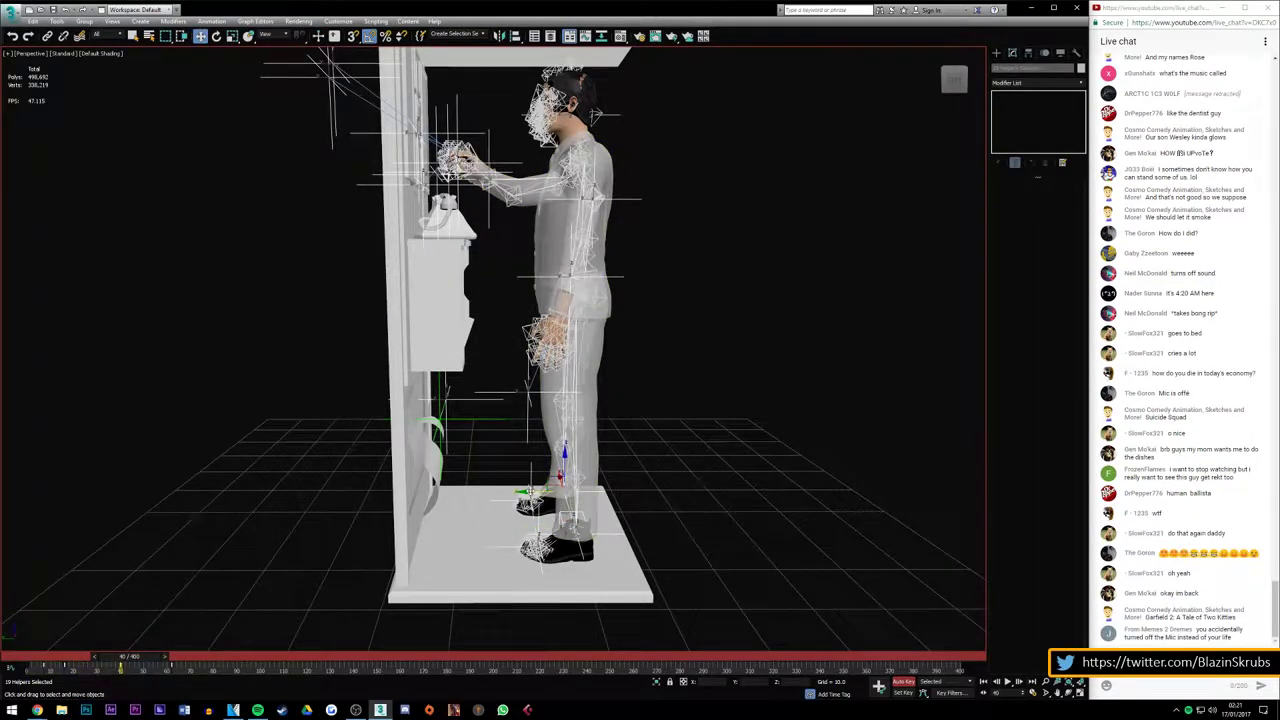
{"action": "left_click_drag", "start_coordinate": [530, 491], "coordinate": [515, 491]}
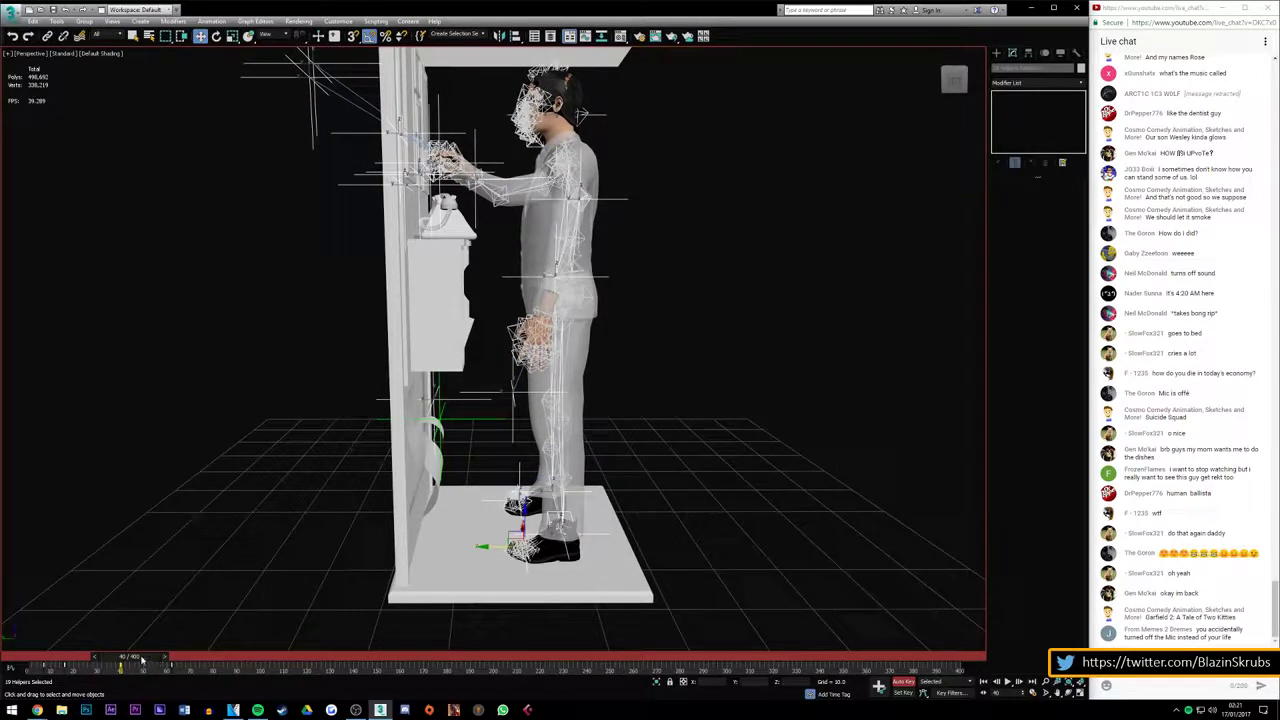
{"action": "mouse_move", "coordinate": [141, 660]}
{"action": "left_mouse_down"}
{"action": "mouse_move", "coordinate": [35, 663]}
{"action": "mouse_move", "coordinate": [180, 645]}
{"action": "mouse_move", "coordinate": [35, 660]}
{"action": "mouse_move", "coordinate": [140, 655]}
{"action": "left_mouse_up"}
At frame 45, select the right wrist IK control and drag the hand into a new position
{"action": "key", "text": "w"}
{"action": "scroll", "coordinate": [470, 178], "scroll_direction": "up", "scroll_amount": 5}
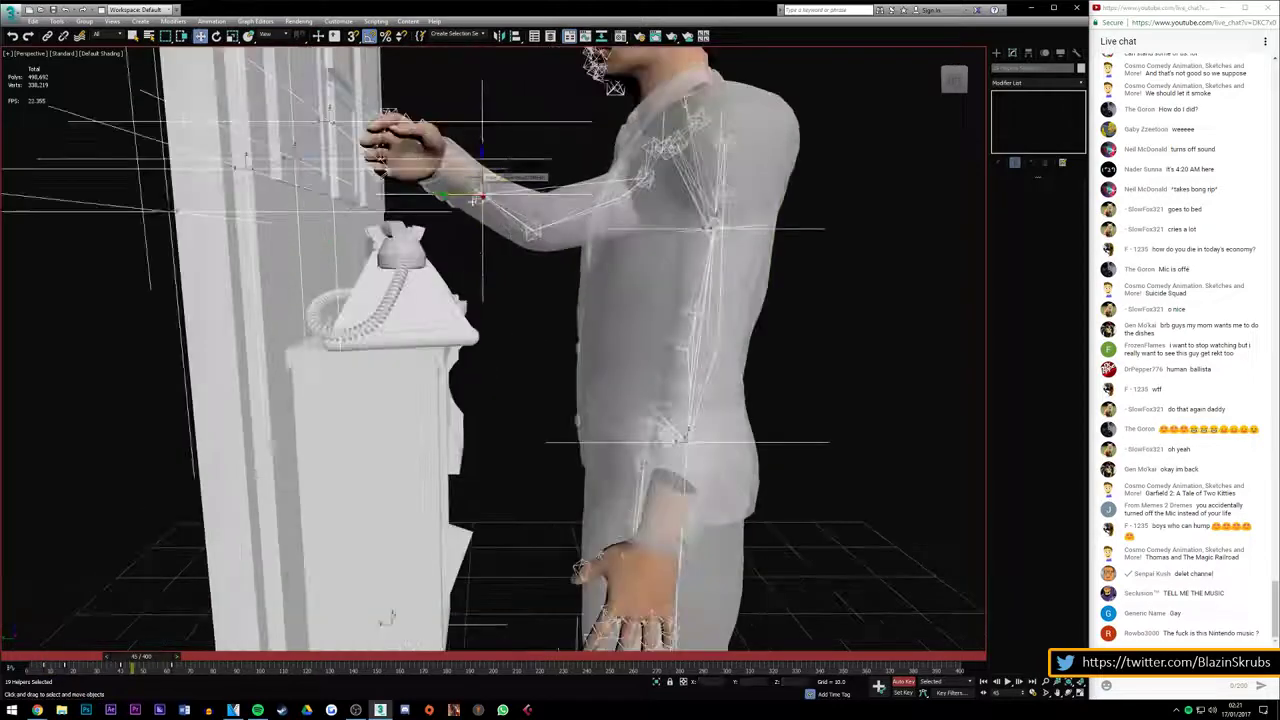
{"action": "middle_click_drag", "start_coordinate": [982, 112], "coordinate": [760, 140], "text": "alt"}
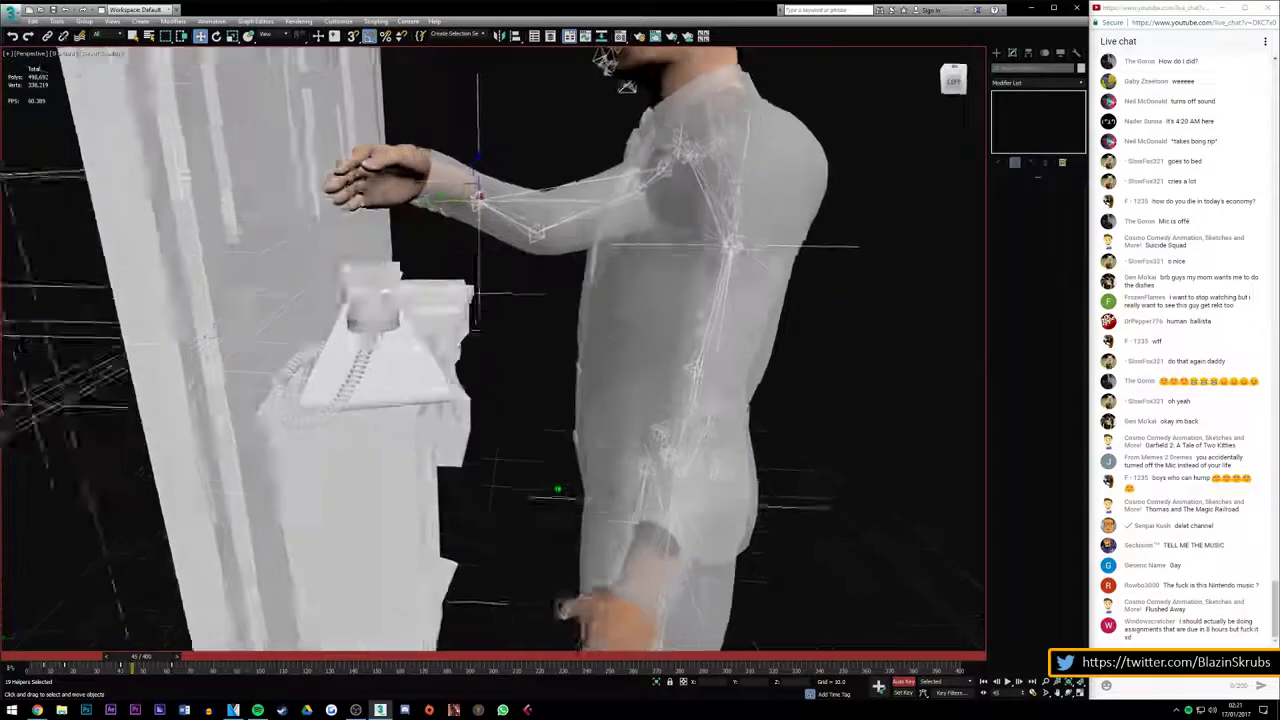
{"action": "left_click", "coordinate": [516, 287]}
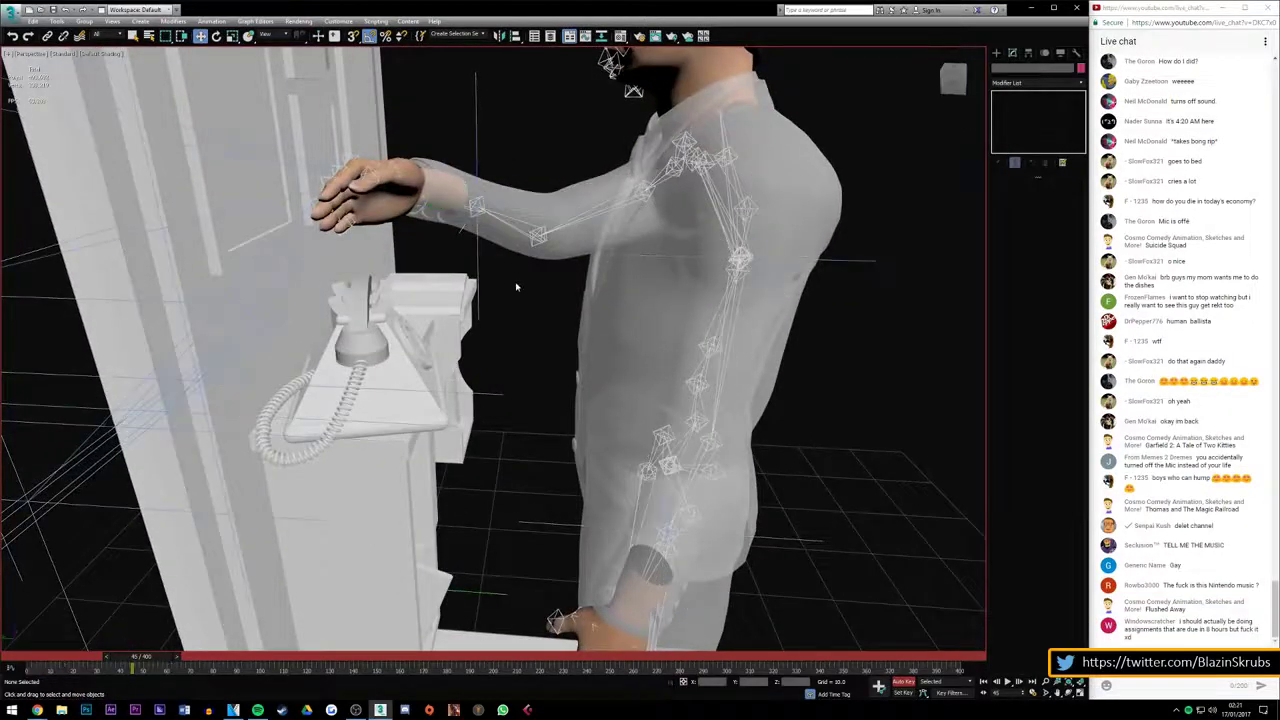
{"action": "left_click", "coordinate": [476, 147]}
{"action": "left_click_drag", "start_coordinate": [476, 147], "coordinate": [490, 275]}
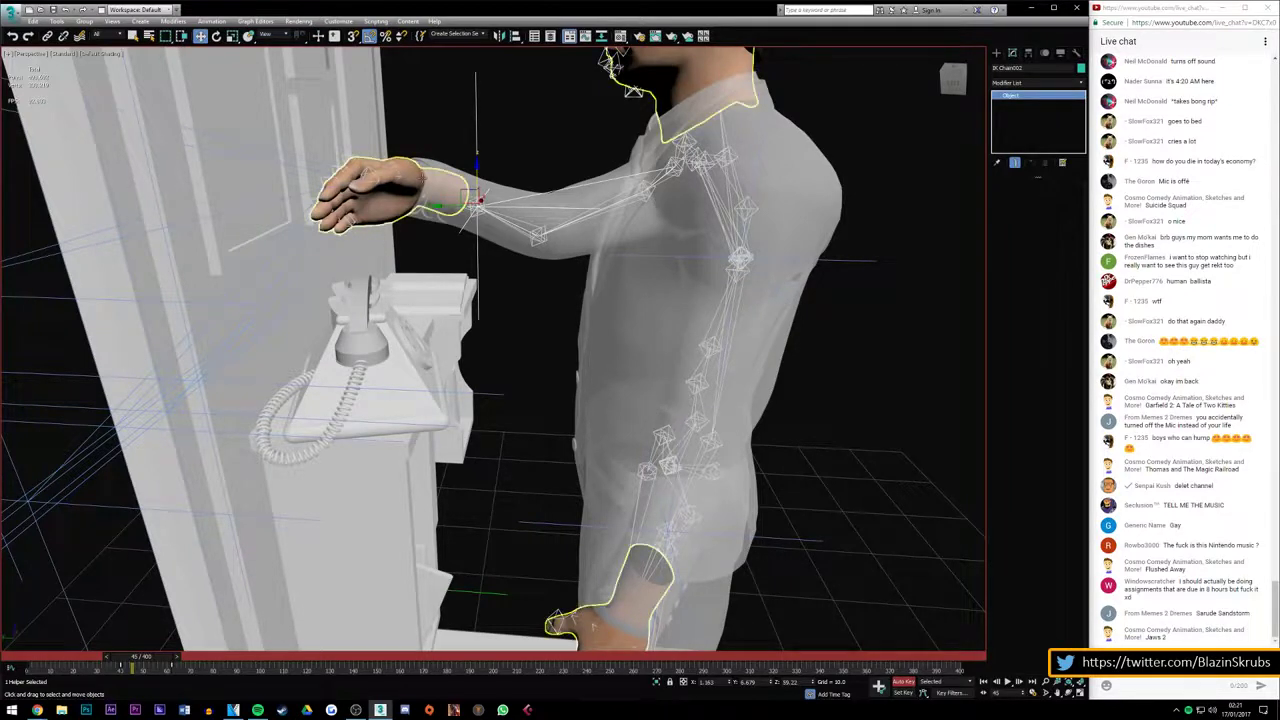
Refine the hand's position with the wrist control until it extends flat above the telephone
{"action": "scroll", "coordinate": [458, 190], "scroll_direction": "up", "scroll_amount": 3}
{"action": "scroll", "coordinate": [458, 190], "scroll_direction": "up", "scroll_amount": 2}
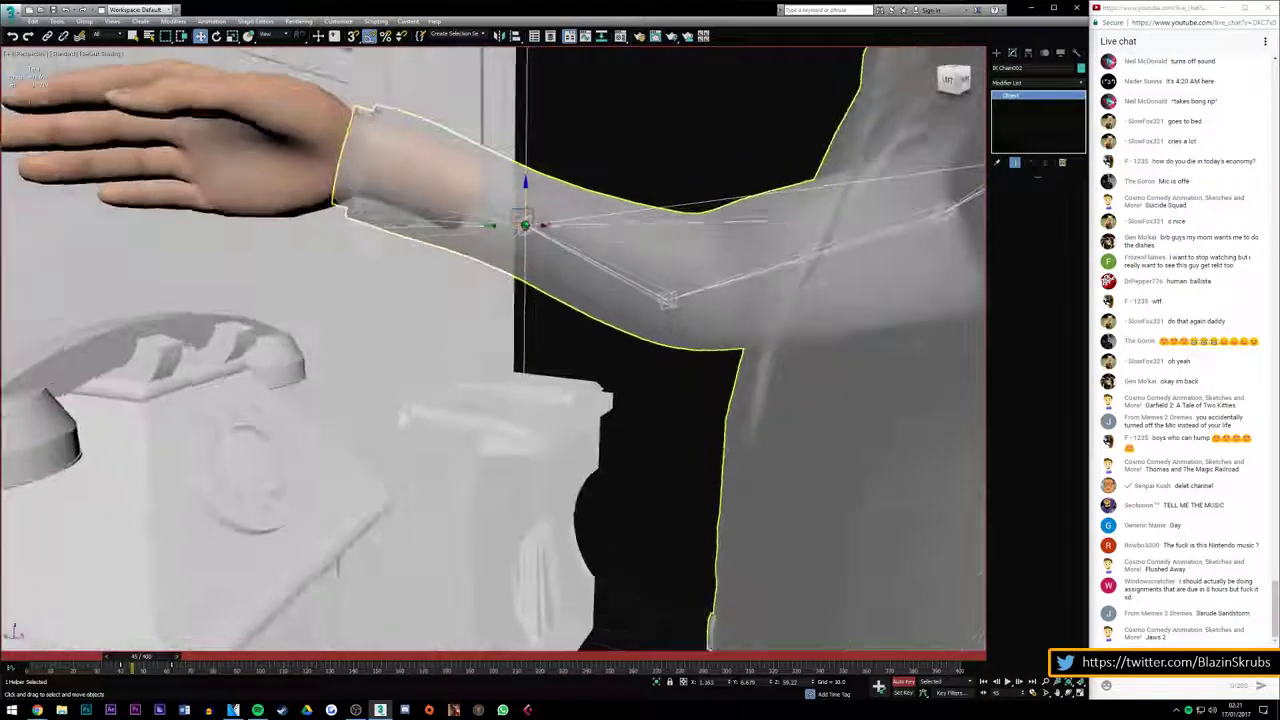
{"action": "left_click", "coordinate": [306, 204]}
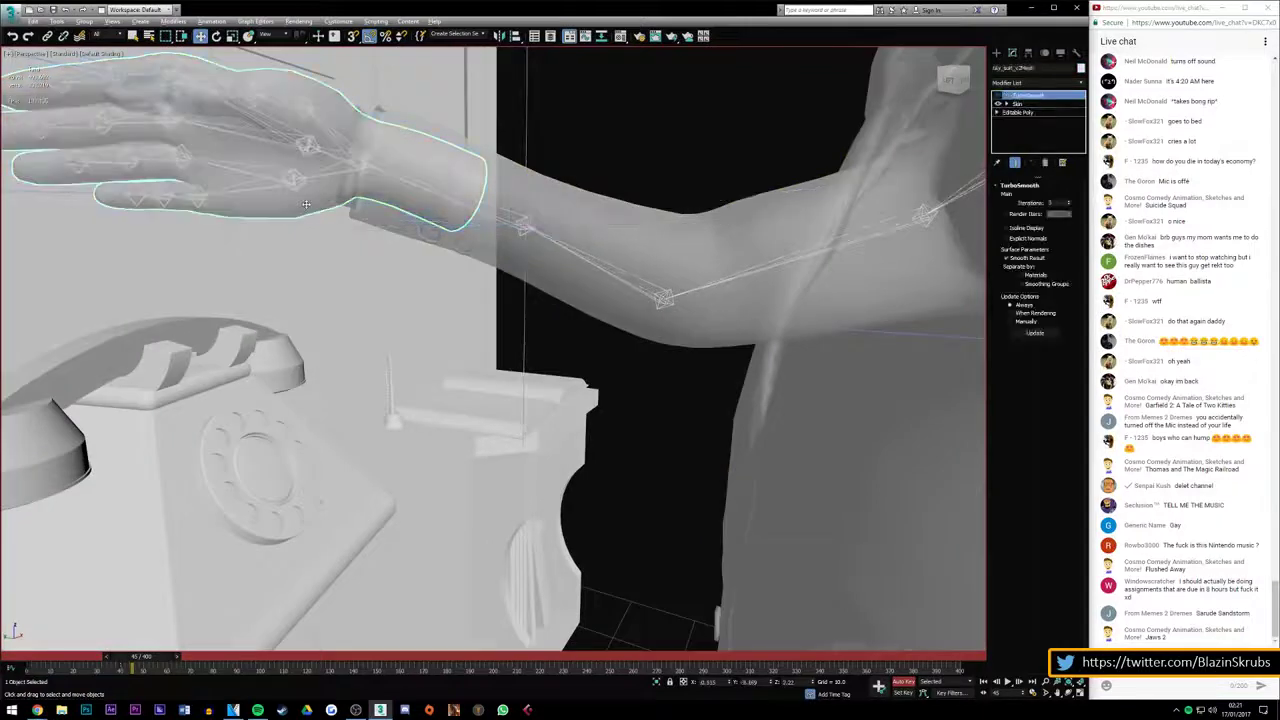
{"action": "left_click", "coordinate": [362, 158]}
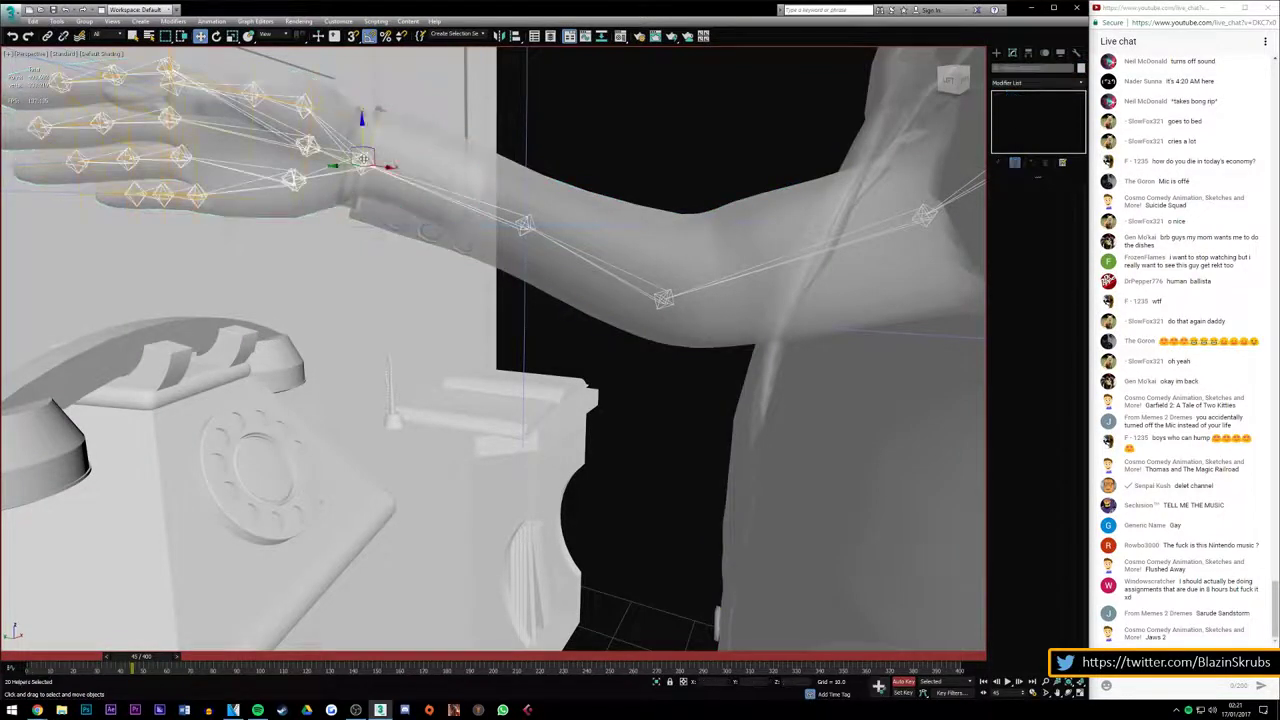
{"action": "middle_click_drag", "start_coordinate": [370, 160], "coordinate": [420, 300], "text": "alt"}
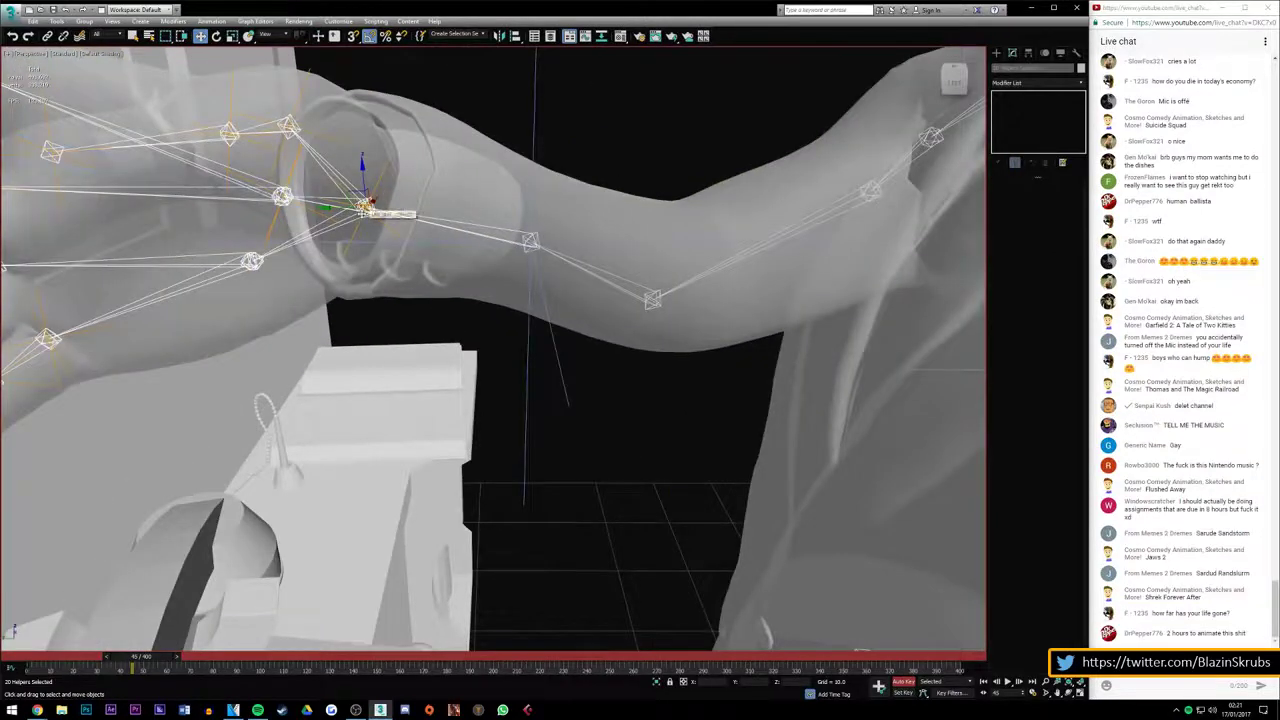
{"action": "left_click", "coordinate": [366, 205]}
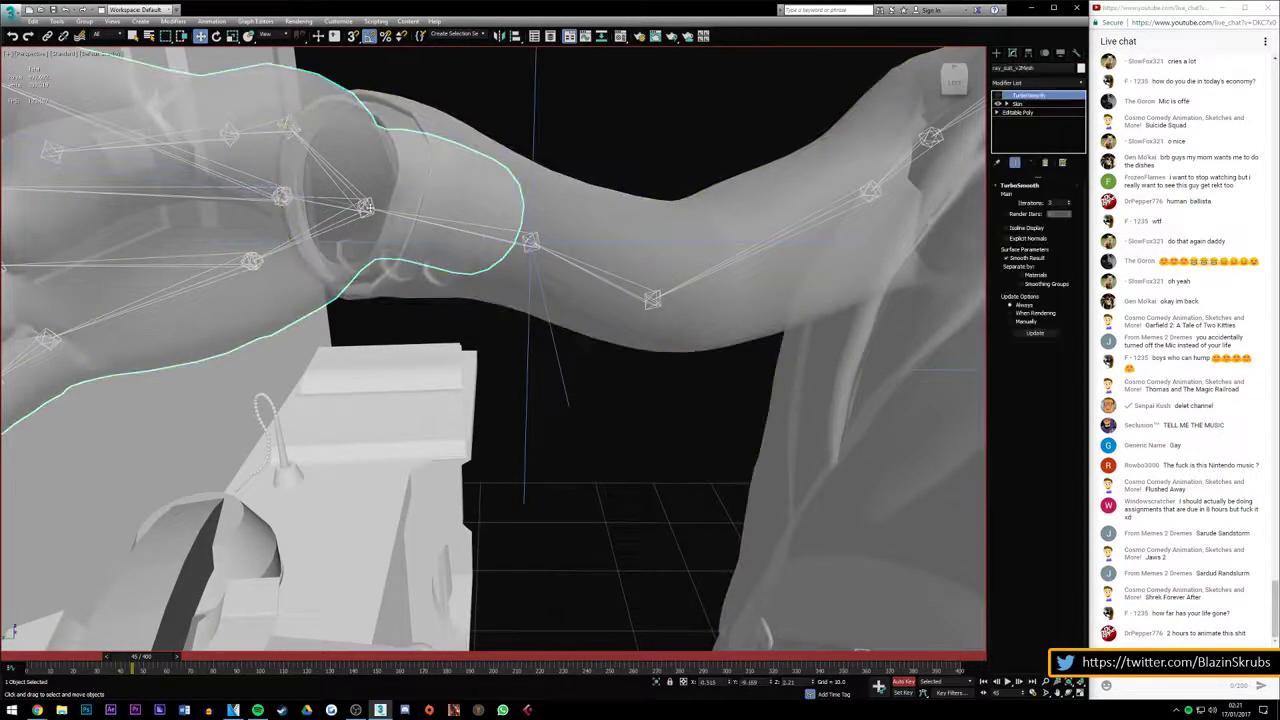
{"action": "left_click", "coordinate": [366, 205]}
{"action": "middle_click_drag", "start_coordinate": [366, 205], "coordinate": [370, 197], "text": "alt"}
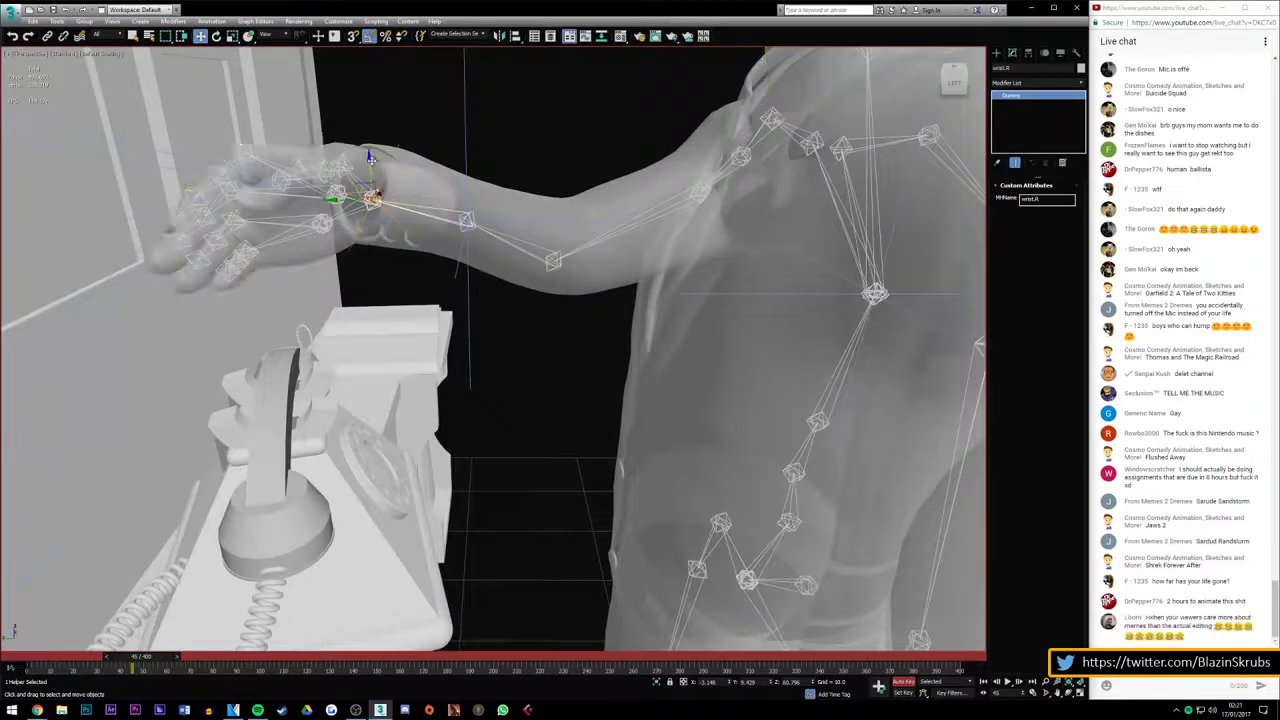
{"action": "mouse_move", "coordinate": [370, 197]}
{"action": "left_mouse_down"}
{"action": "mouse_move", "coordinate": [340, 202]}
{"action": "mouse_move", "coordinate": [343, 165]}
{"action": "left_mouse_up"}
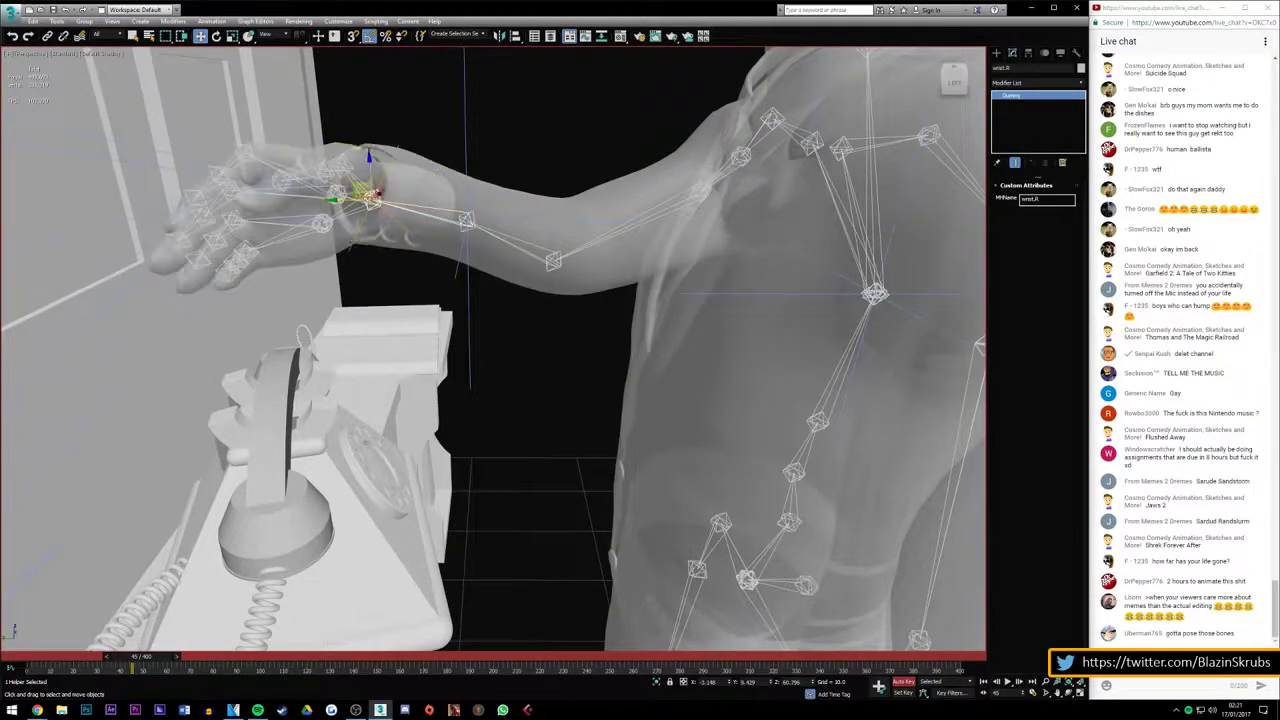
{"action": "left_click", "coordinate": [343, 165]}
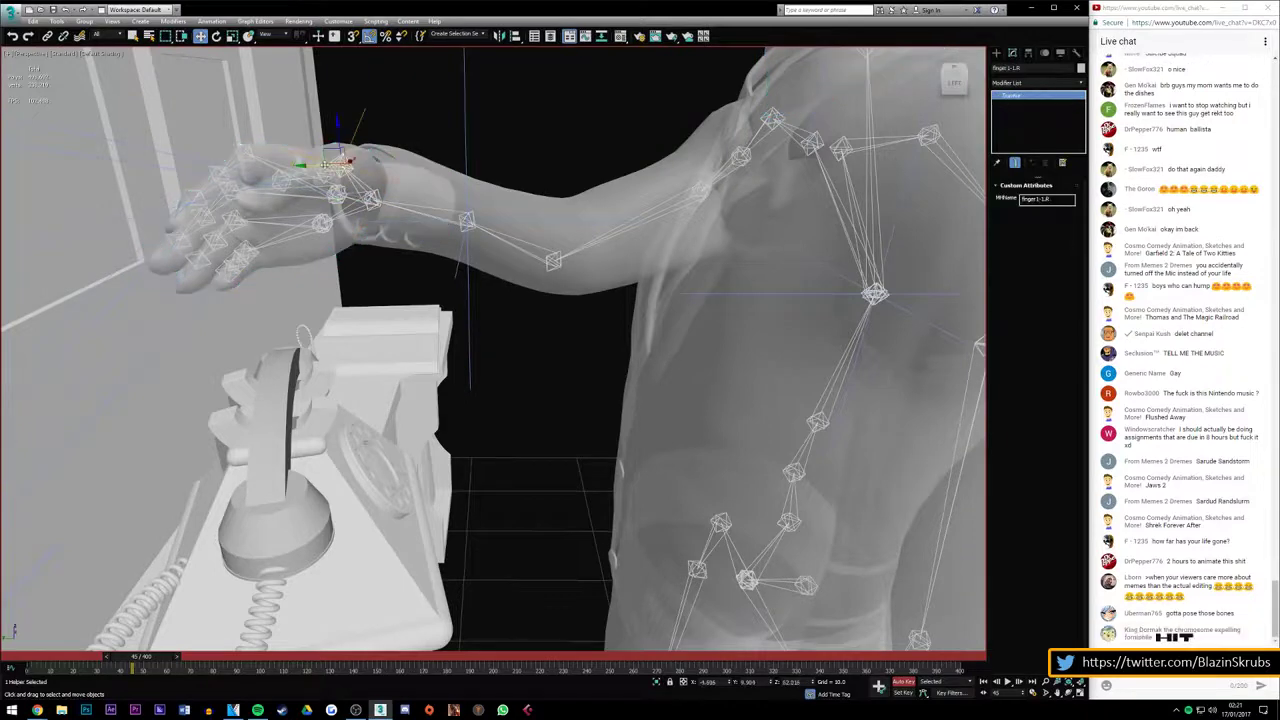
{"action": "mouse_move", "coordinate": [343, 165]}
{"action": "middle_mouse_down", "text": "alt"}
{"action": "mouse_move", "coordinate": [343, 200]}
{"action": "mouse_move", "coordinate": [343, 160]}
{"action": "middle_mouse_up", "text": "alt"}
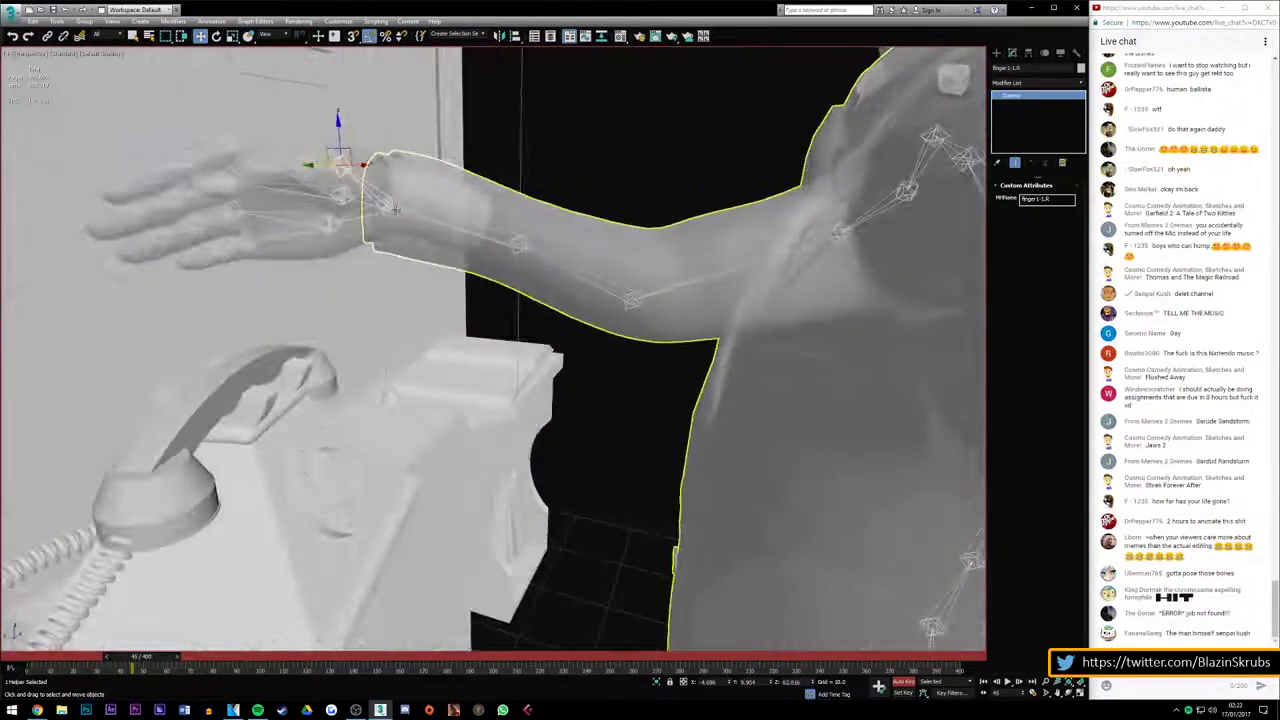
{"action": "left_click", "coordinate": [395, 208]}
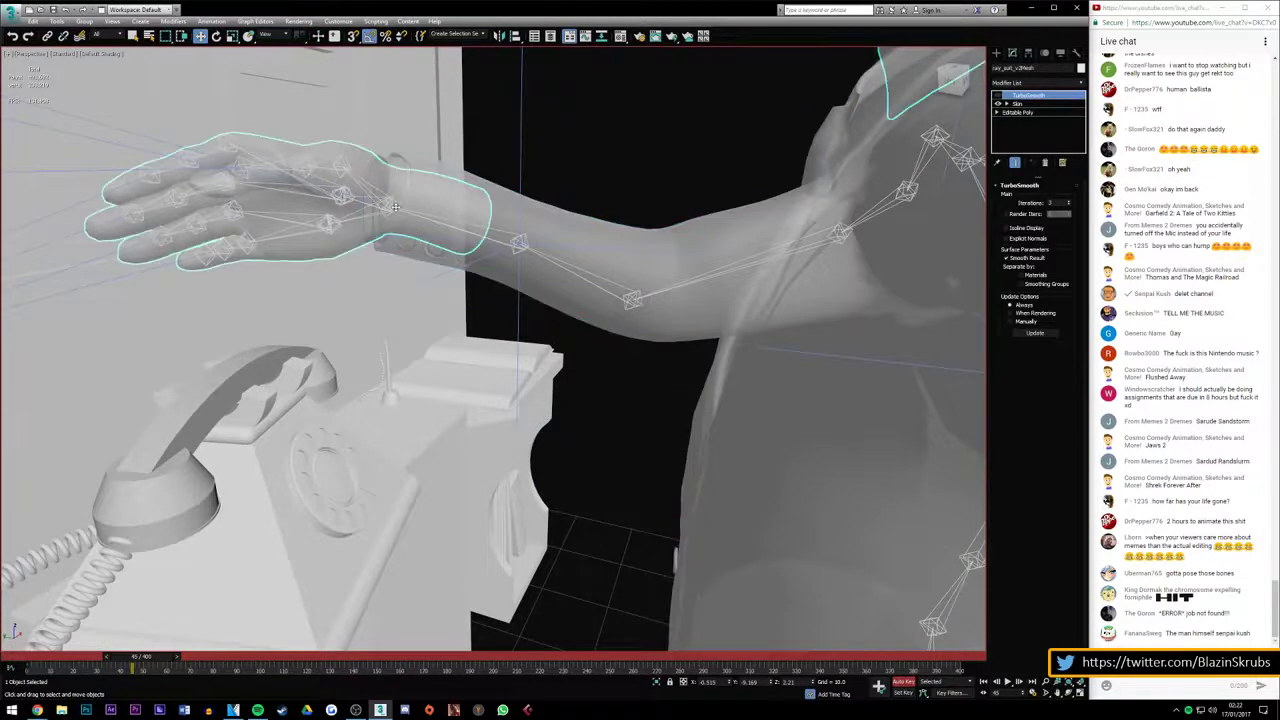
{"action": "left_click", "coordinate": [395, 207]}
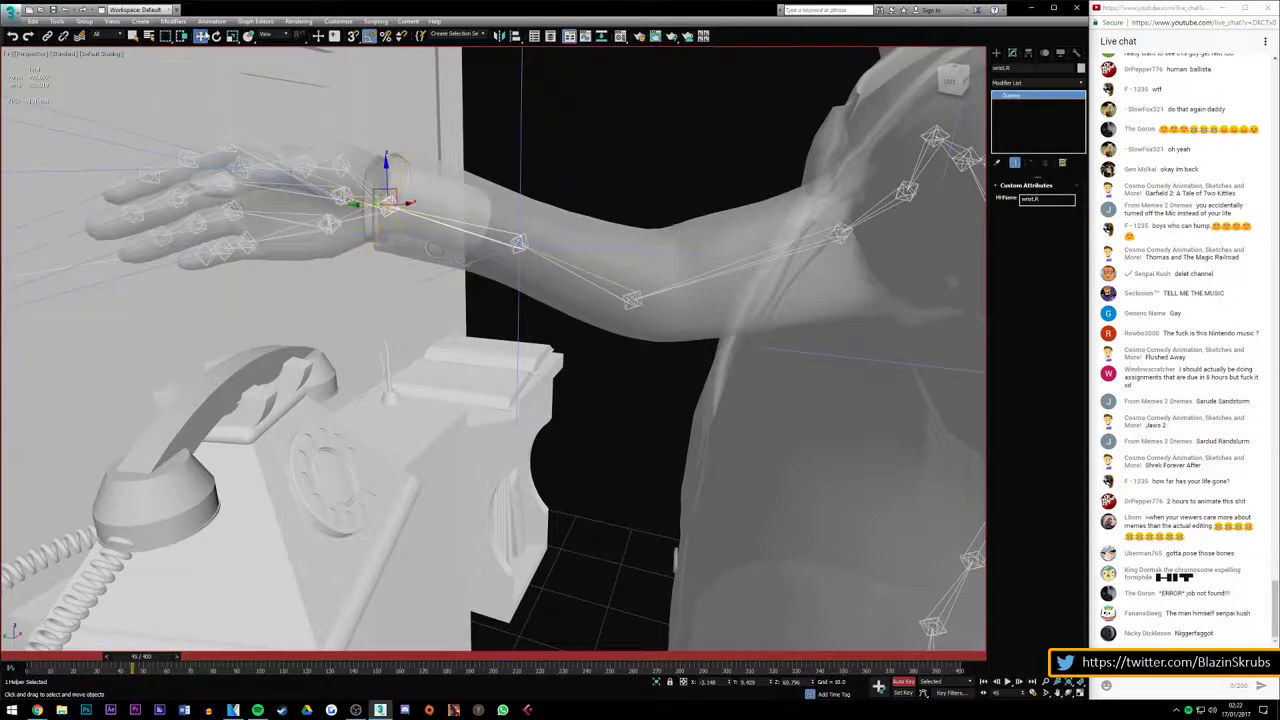
Rotate the wrist.R control and the first finger bone toward the phone
{"action": "left_click", "coordinate": [216, 36]}
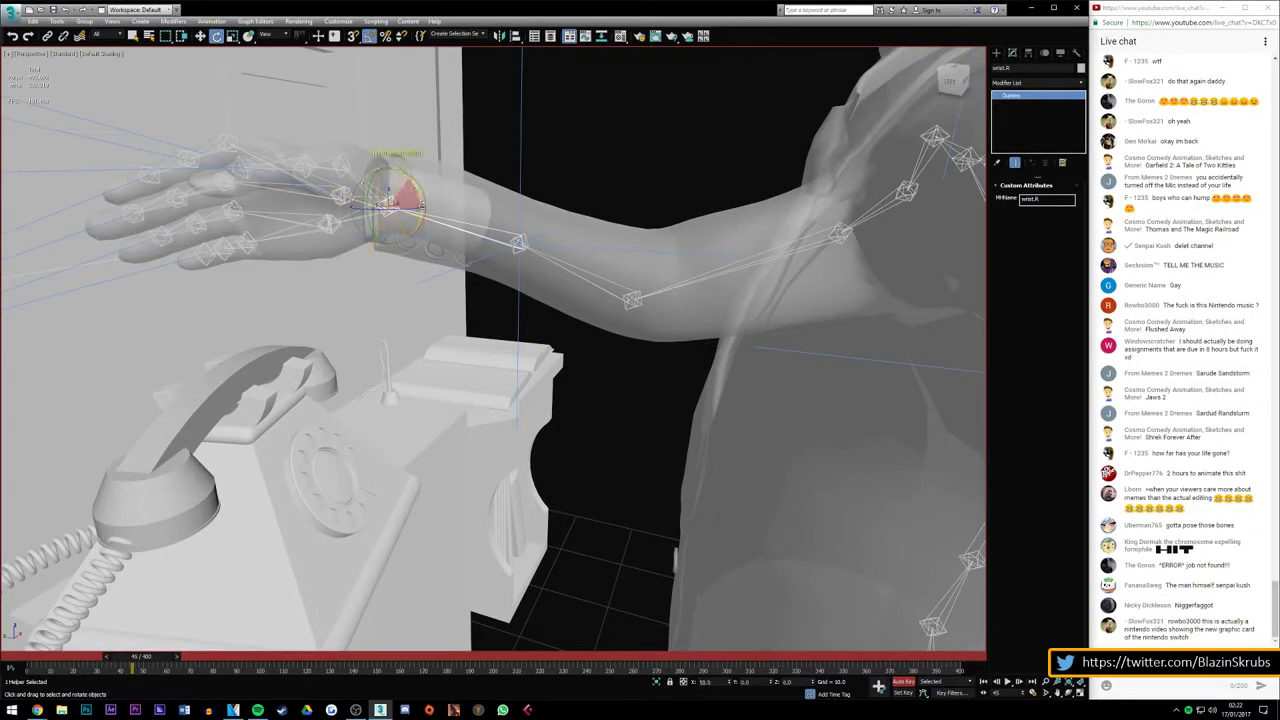
{"action": "left_click", "coordinate": [428, 231]}
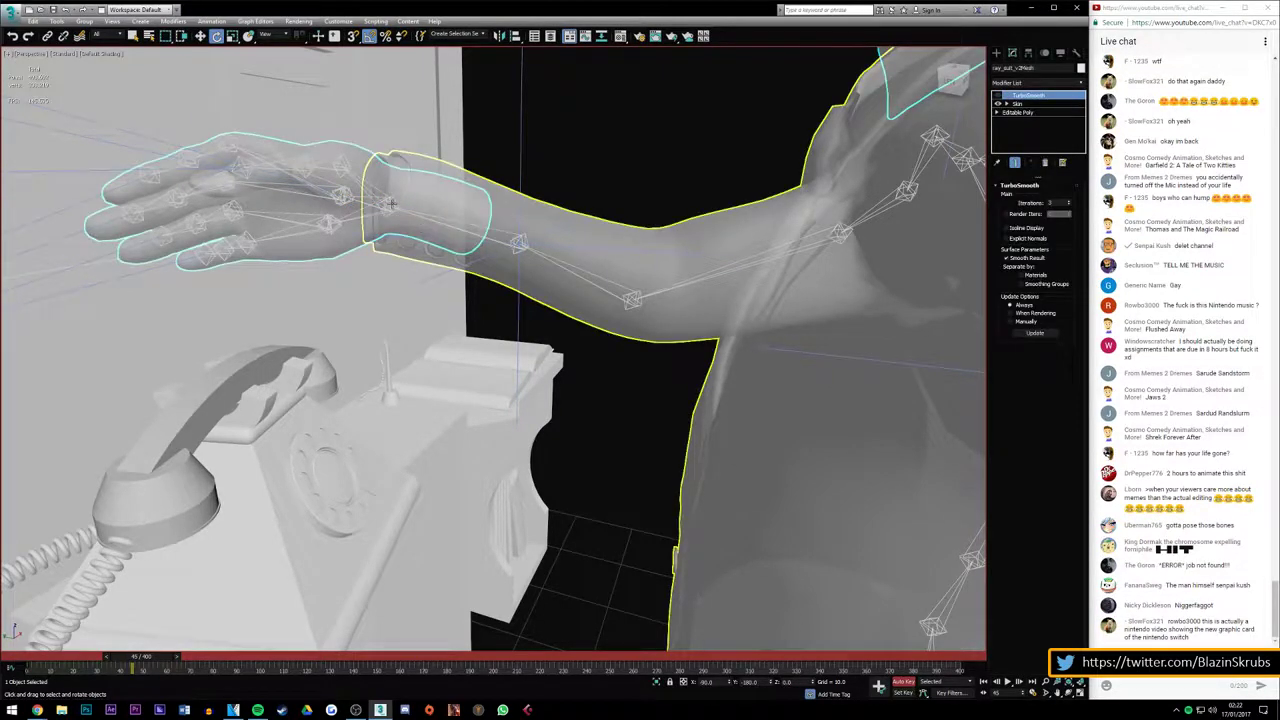
{"action": "scroll", "coordinate": [388, 205], "scroll_direction": "up", "scroll_amount": 5}
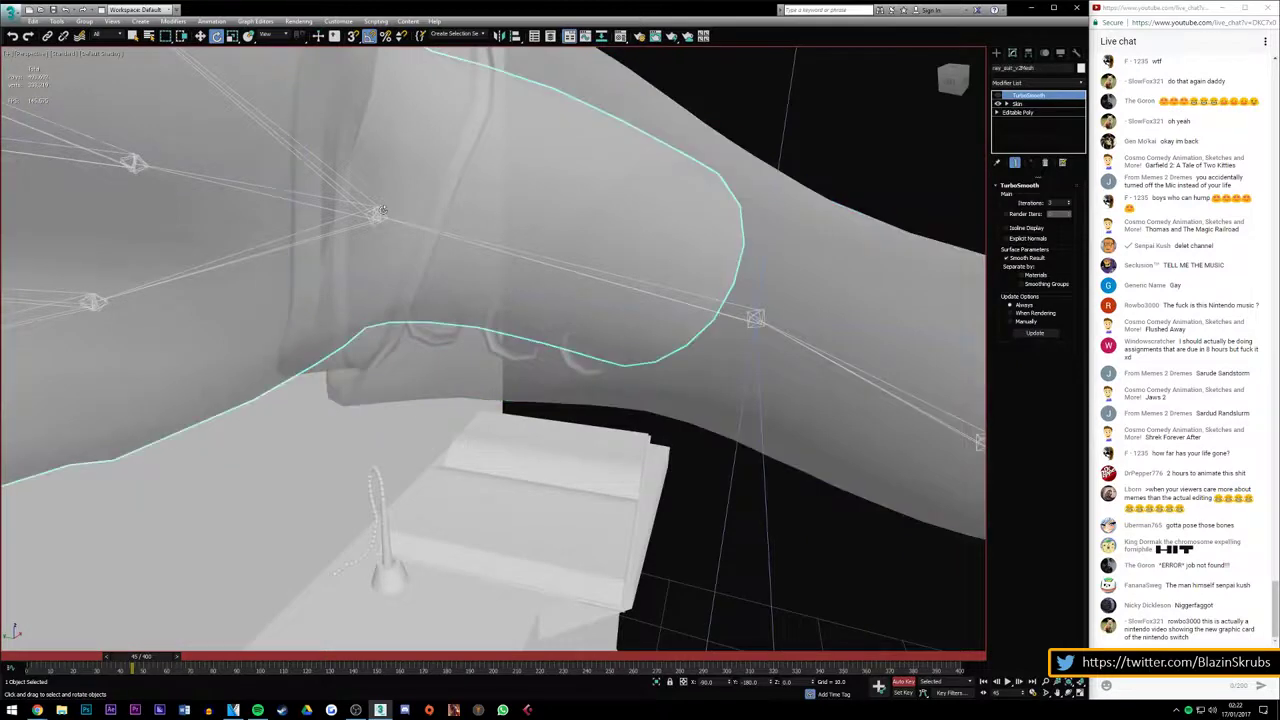
{"action": "left_click", "coordinate": [380, 210]}
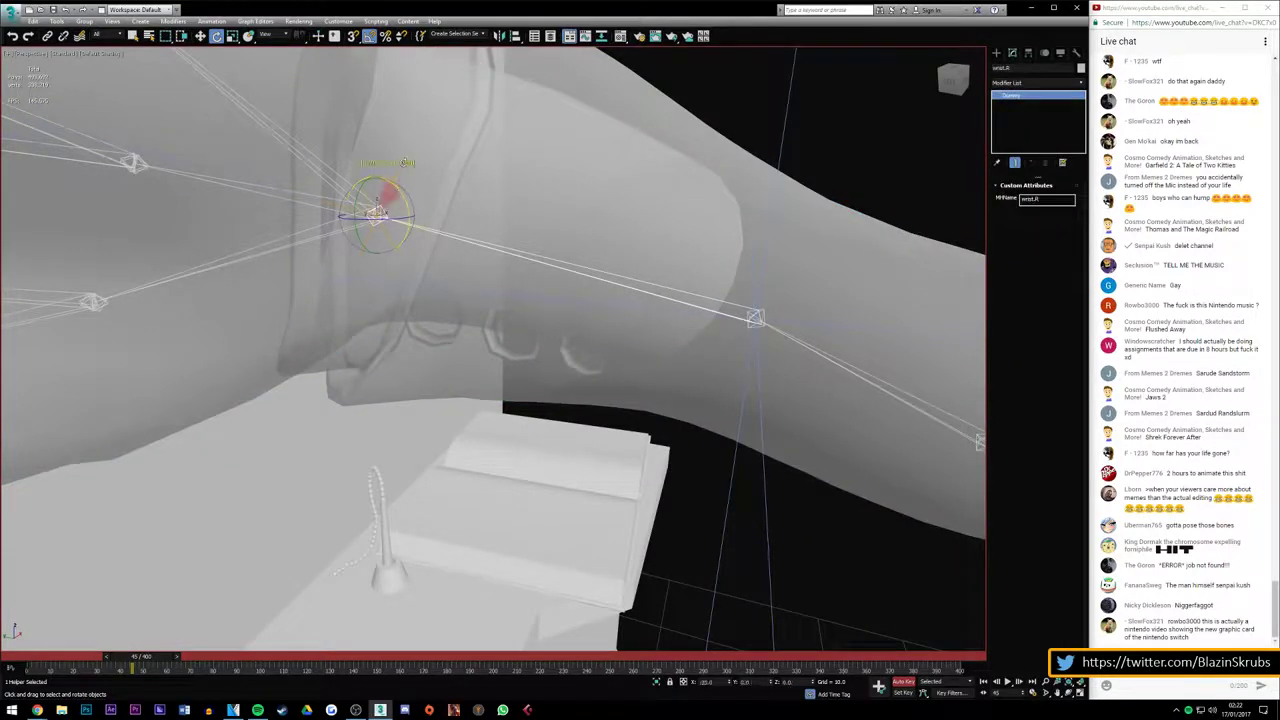
{"action": "left_click", "coordinate": [378, 212]}
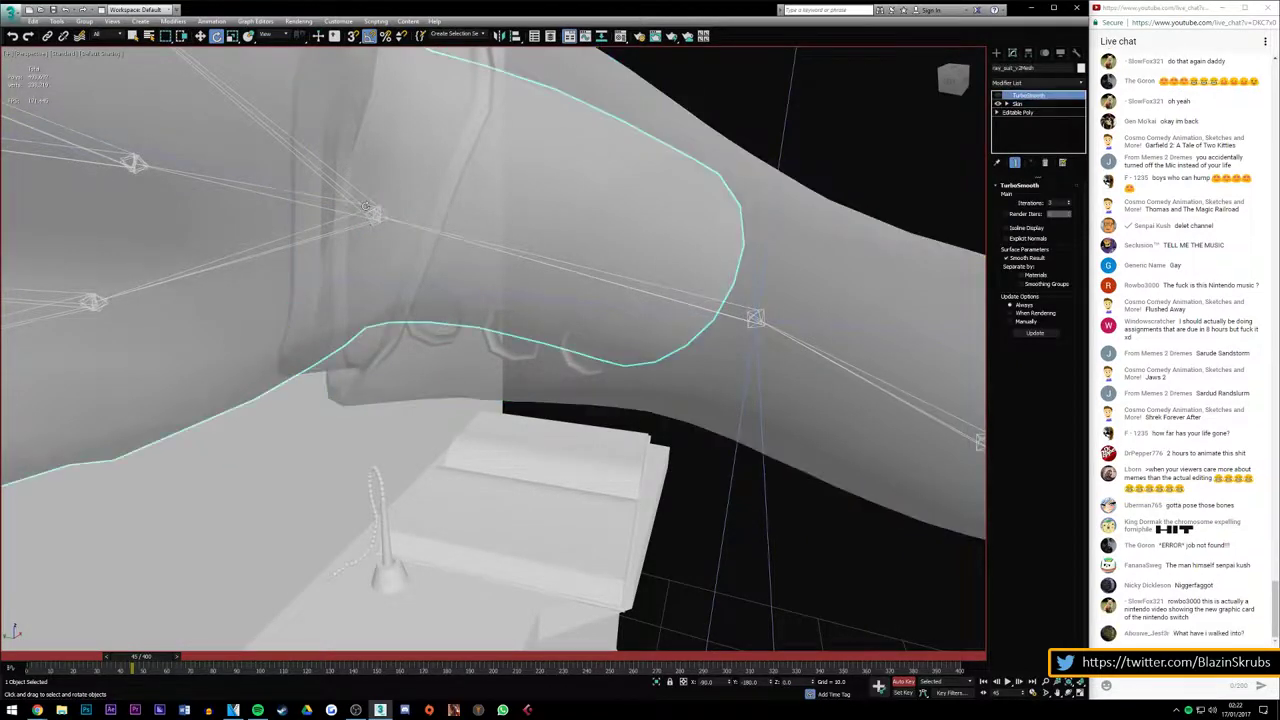
{"action": "left_click", "coordinate": [369, 208]}
{"action": "scroll", "coordinate": [371, 200], "scroll_direction": "down", "scroll_amount": 5}
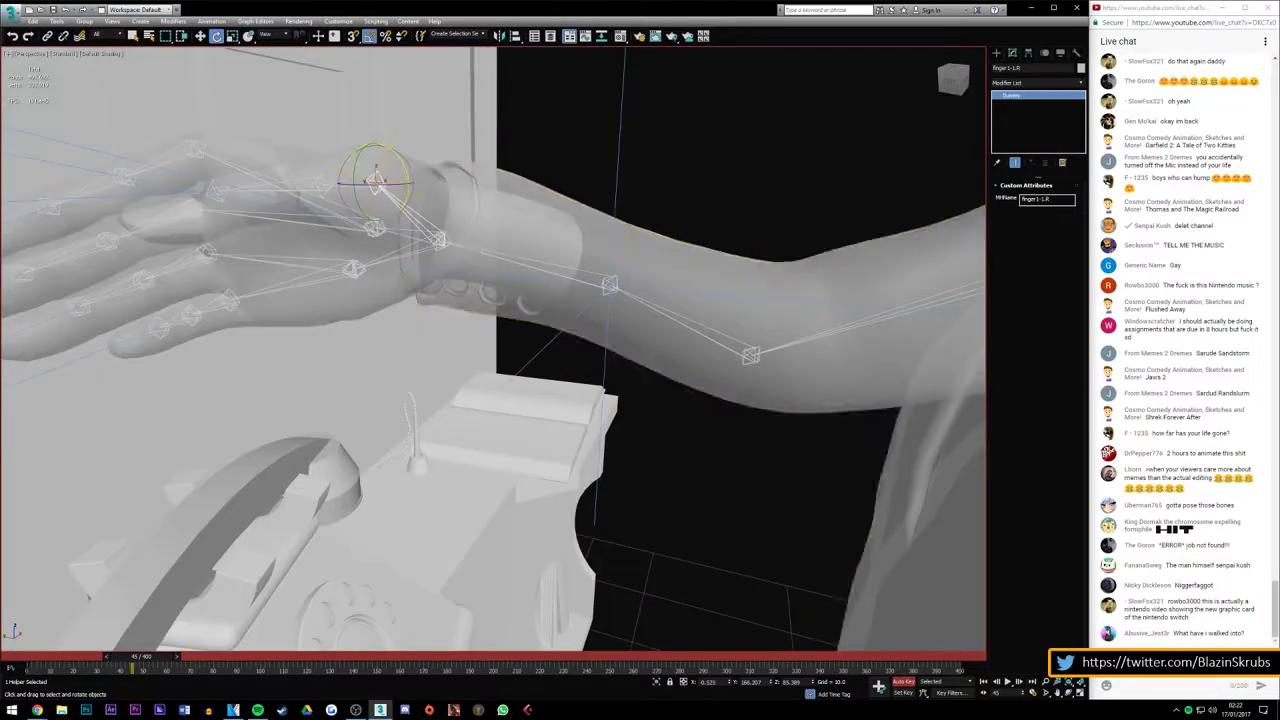
{"action": "scroll", "coordinate": [395, 148], "scroll_direction": "down", "scroll_amount": 2}
{"action": "left_click", "coordinate": [488, 240]}
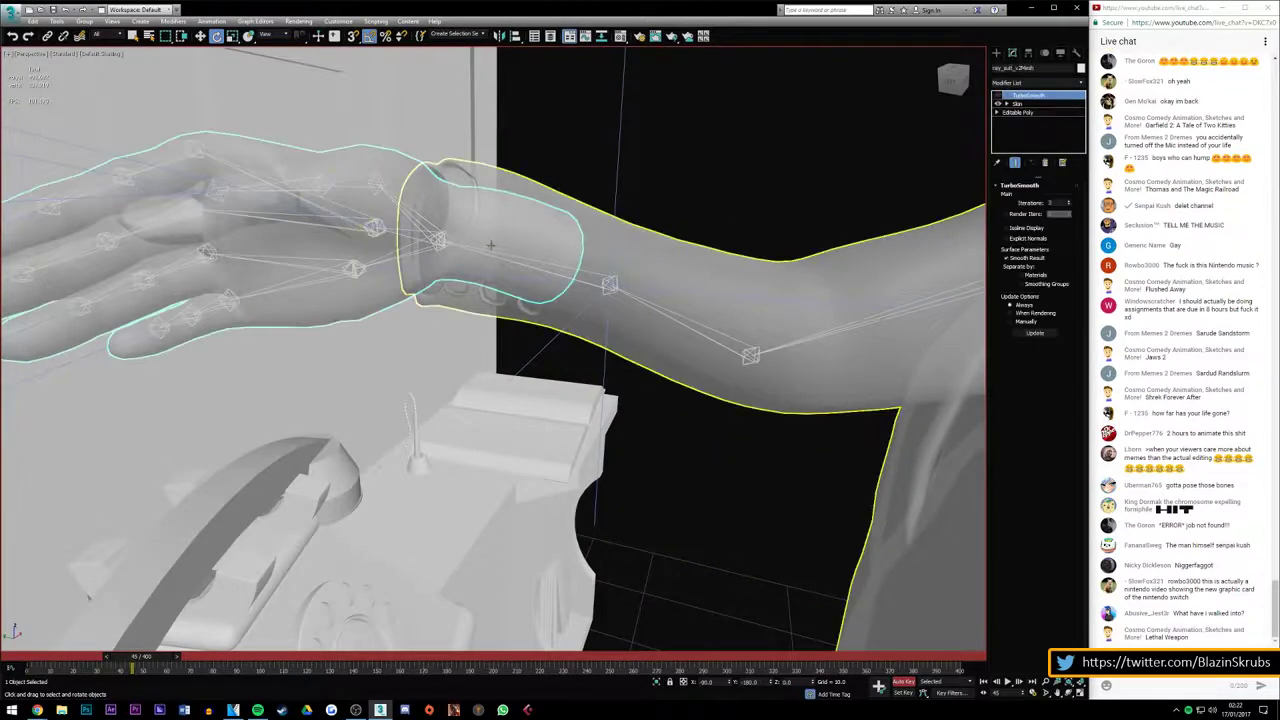
{"action": "scroll", "coordinate": [490, 245], "scroll_direction": "down", "scroll_amount": 3}
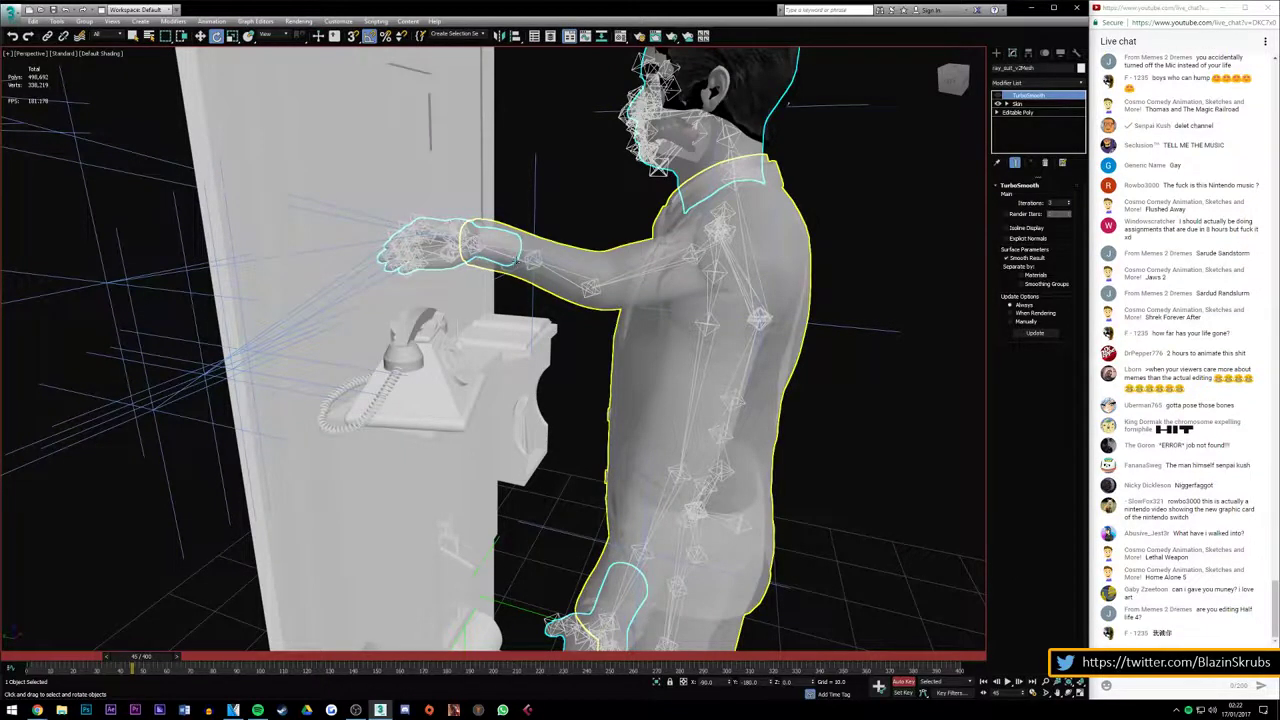
Orbit around the phone and reaching arm, then scrub back to frame 0
{"action": "left_click", "coordinate": [428, 326]}
{"action": "scroll", "coordinate": [428, 326], "scroll_direction": "up", "scroll_amount": 3}
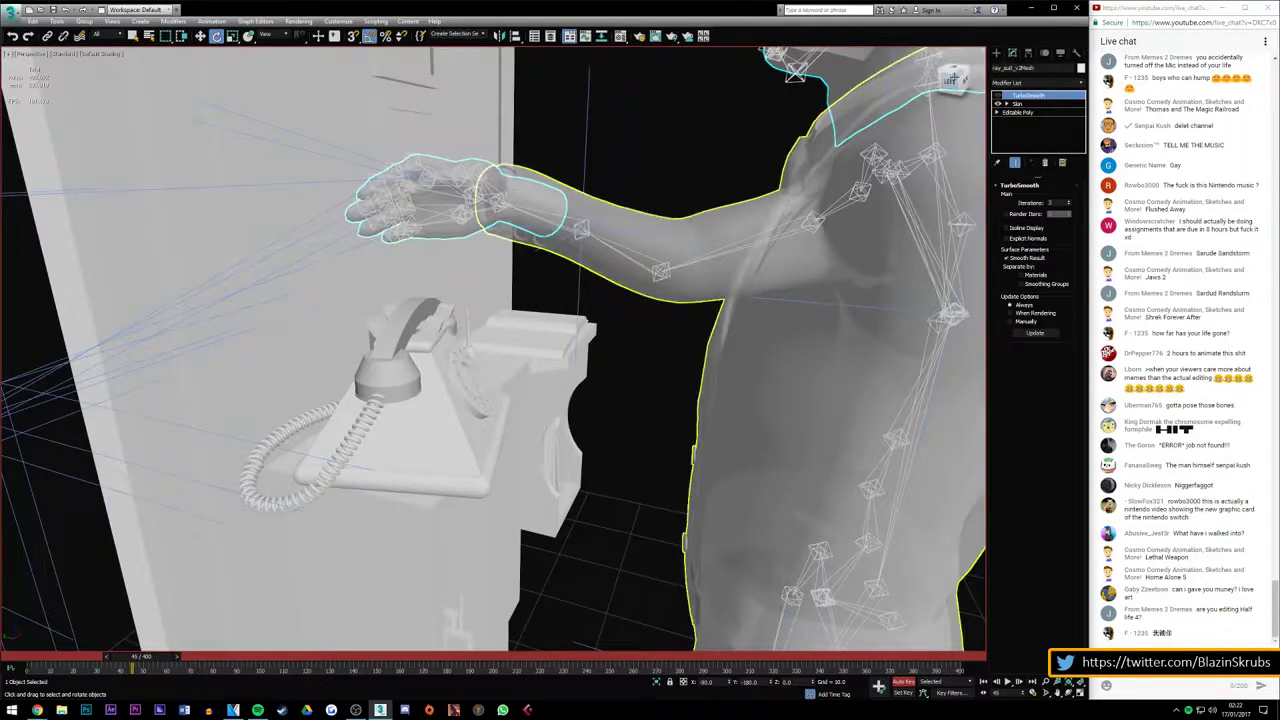
{"action": "middle_click_drag", "start_coordinate": [790, 157], "coordinate": [224, 635], "text": "alt"}
{"action": "left_click_drag", "start_coordinate": [145, 657], "coordinate": [10, 665]}
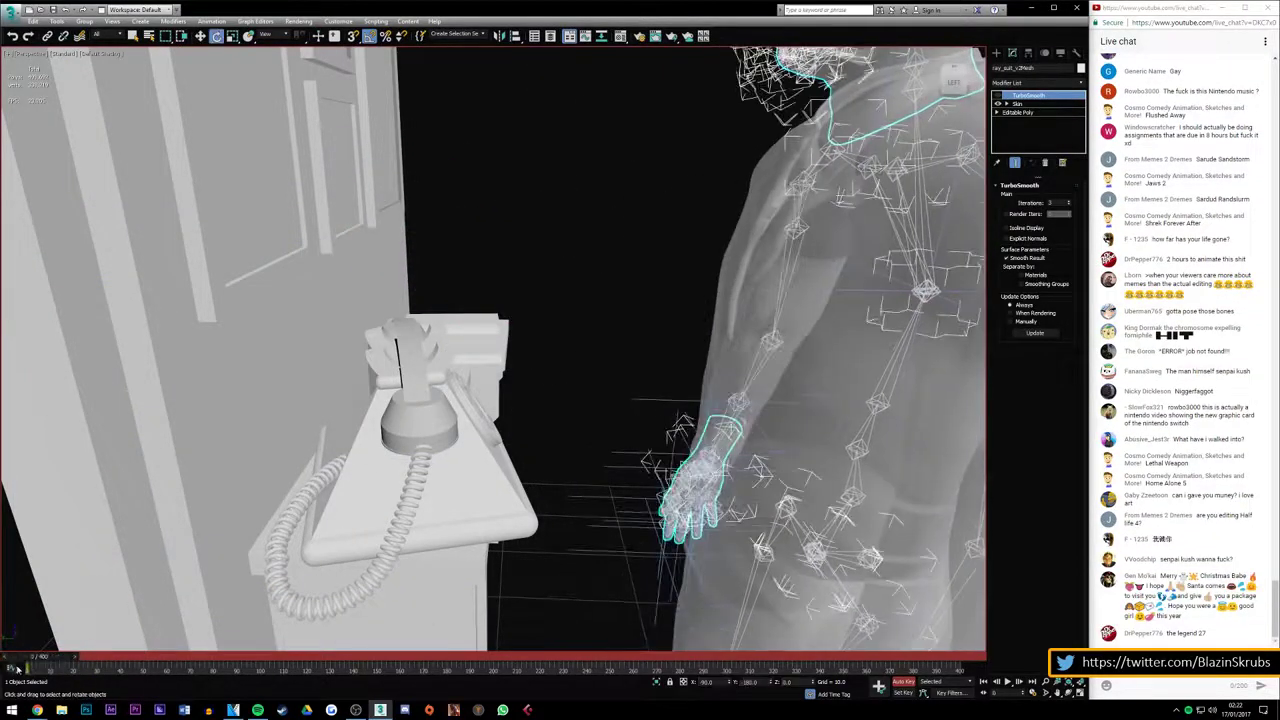
Select the foot helpers and move the right foot control to the right
{"action": "scroll", "coordinate": [590, 400], "scroll_direction": "down", "scroll_amount": 5}
{"action": "middle_click_drag", "start_coordinate": [590, 400], "coordinate": [597, 425], "text": "alt"}
{"action": "key", "text": "e"}
{"action": "scroll", "coordinate": [597, 425], "scroll_direction": "up", "scroll_amount": 4}
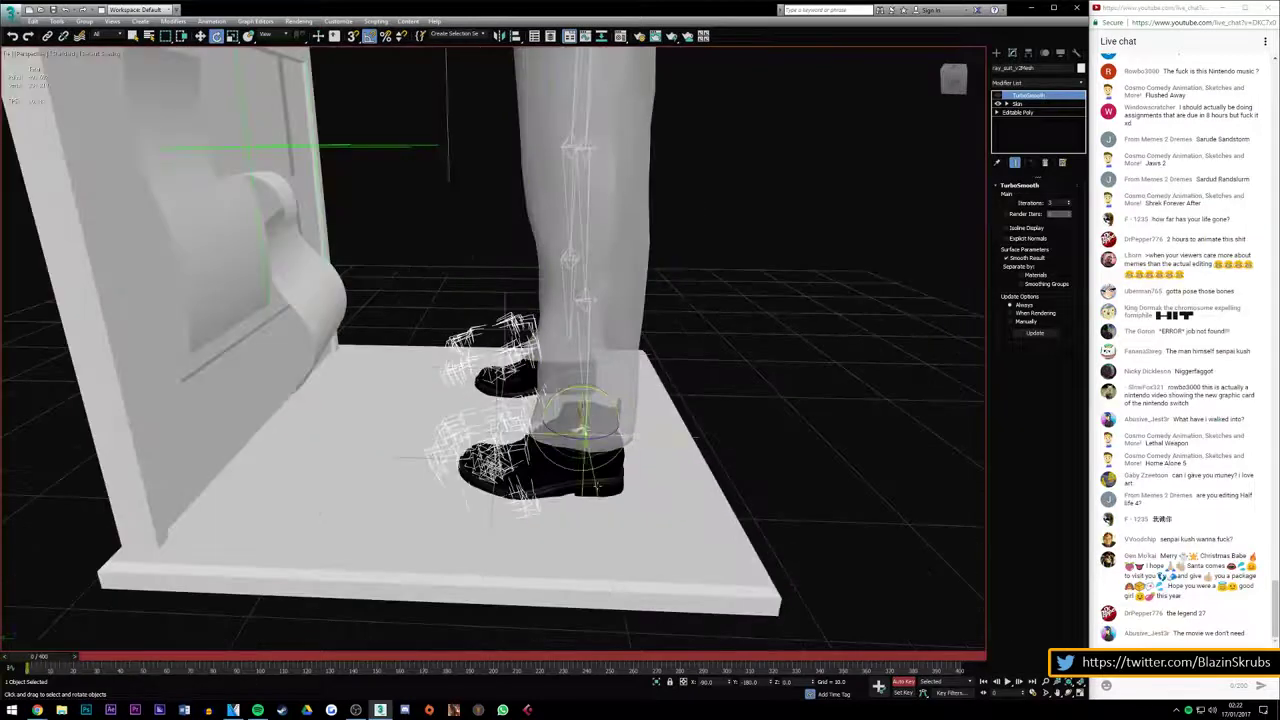
{"action": "left_click", "coordinate": [200, 36]}
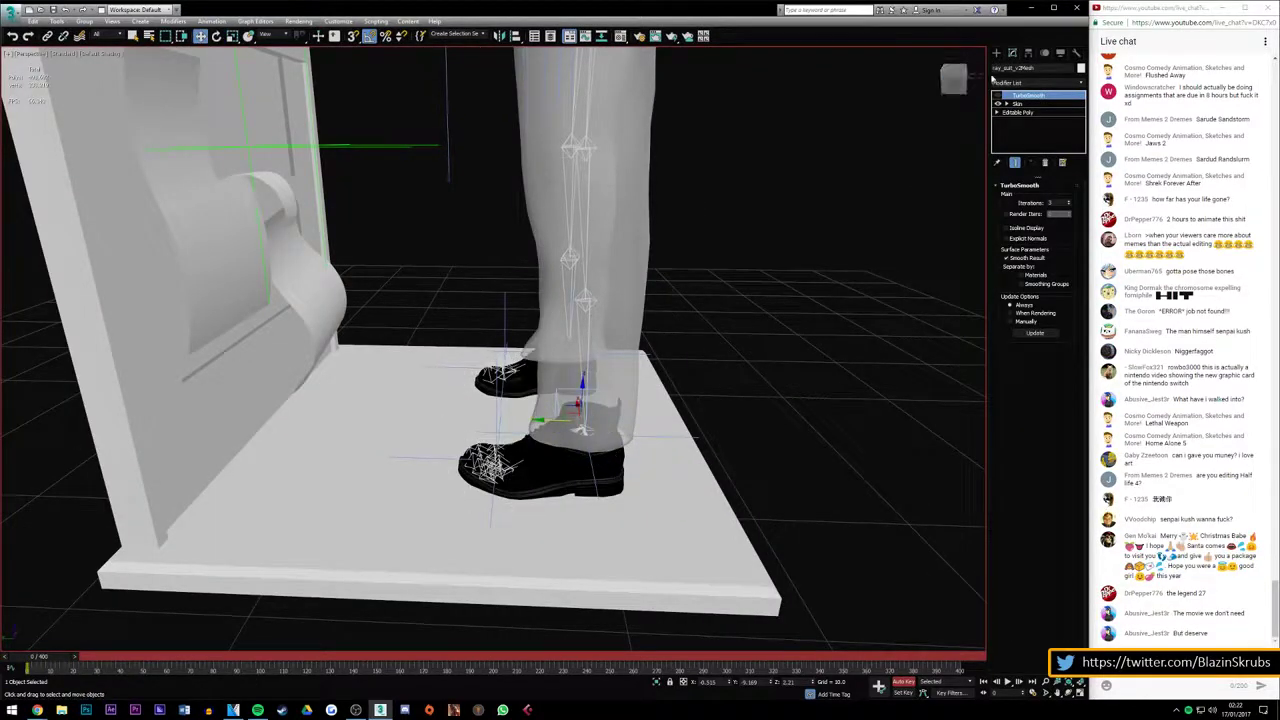
{"action": "left_click", "coordinate": [578, 405]}
{"action": "middle_click_drag", "start_coordinate": [578, 405], "coordinate": [633, 475], "text": "alt"}
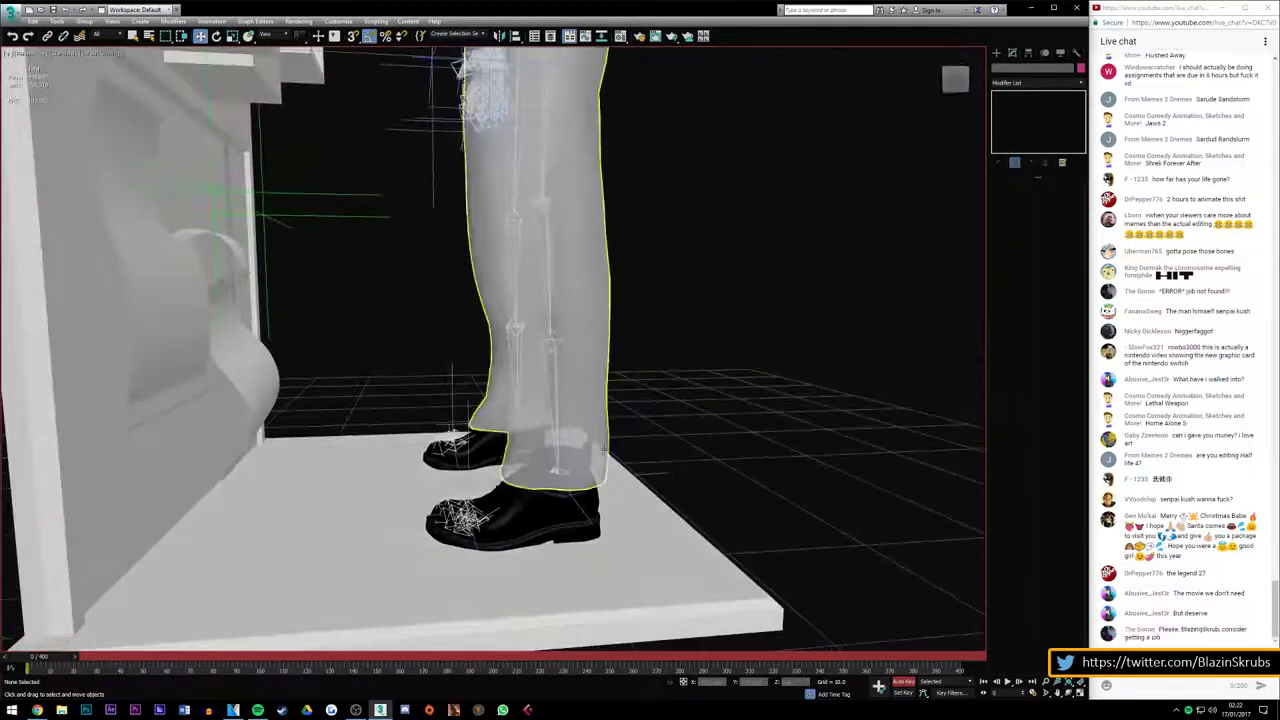
{"action": "left_click", "coordinate": [396, 515], "text": "ctrl"}
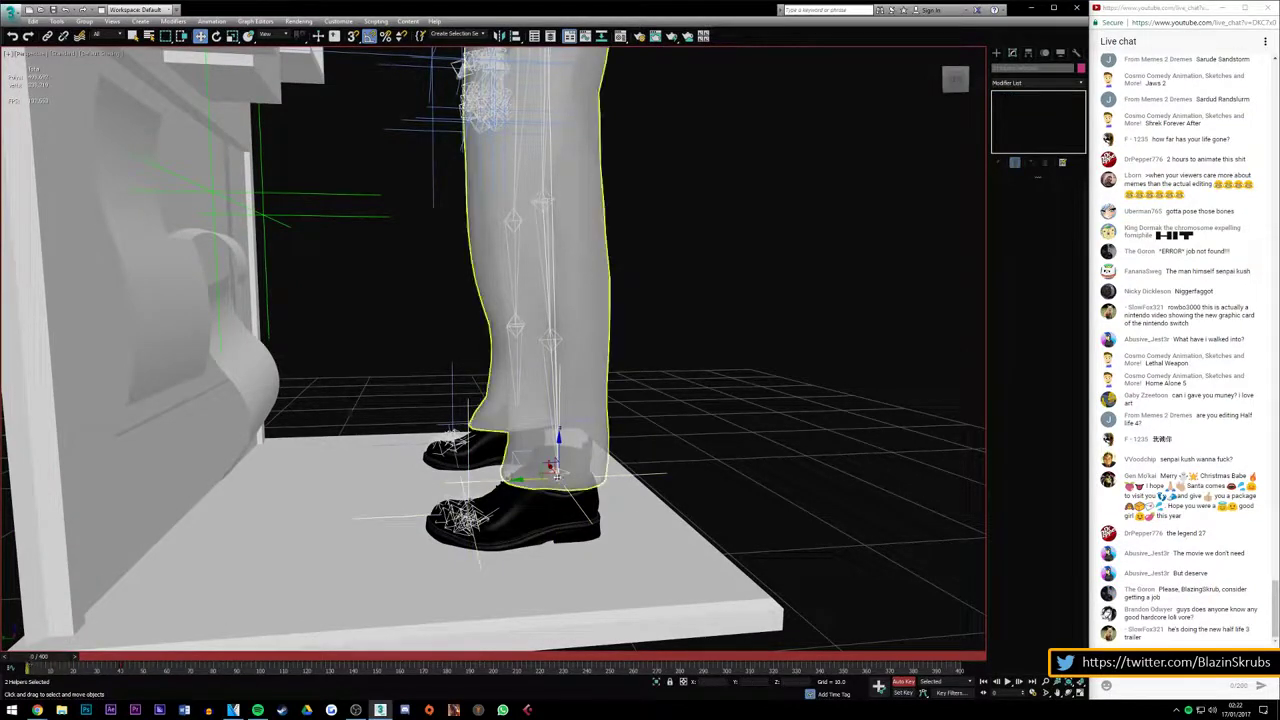
{"action": "left_click_drag", "start_coordinate": [587, 465], "coordinate": [662, 460]}
{"action": "left_click_drag", "start_coordinate": [47, 660], "coordinate": [135, 657]}
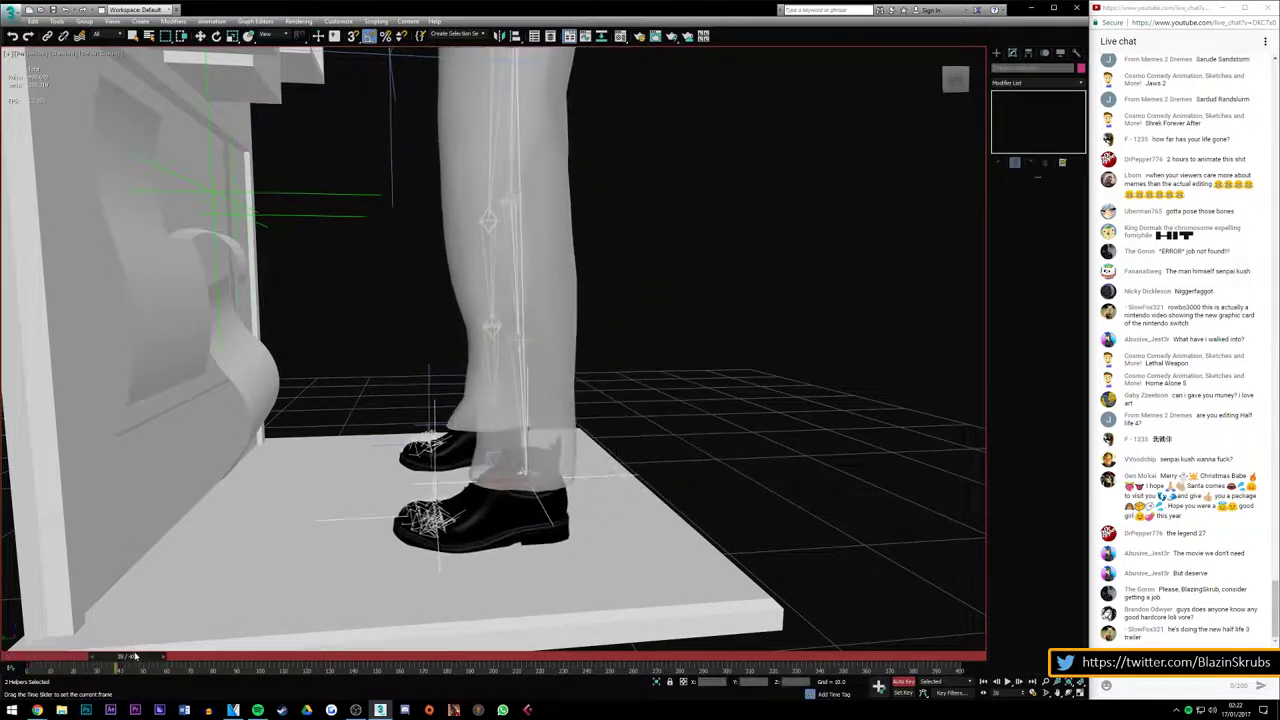
At an early frame, move the left foot control forward so the leg bends into a step
{"action": "key", "text": "w"}
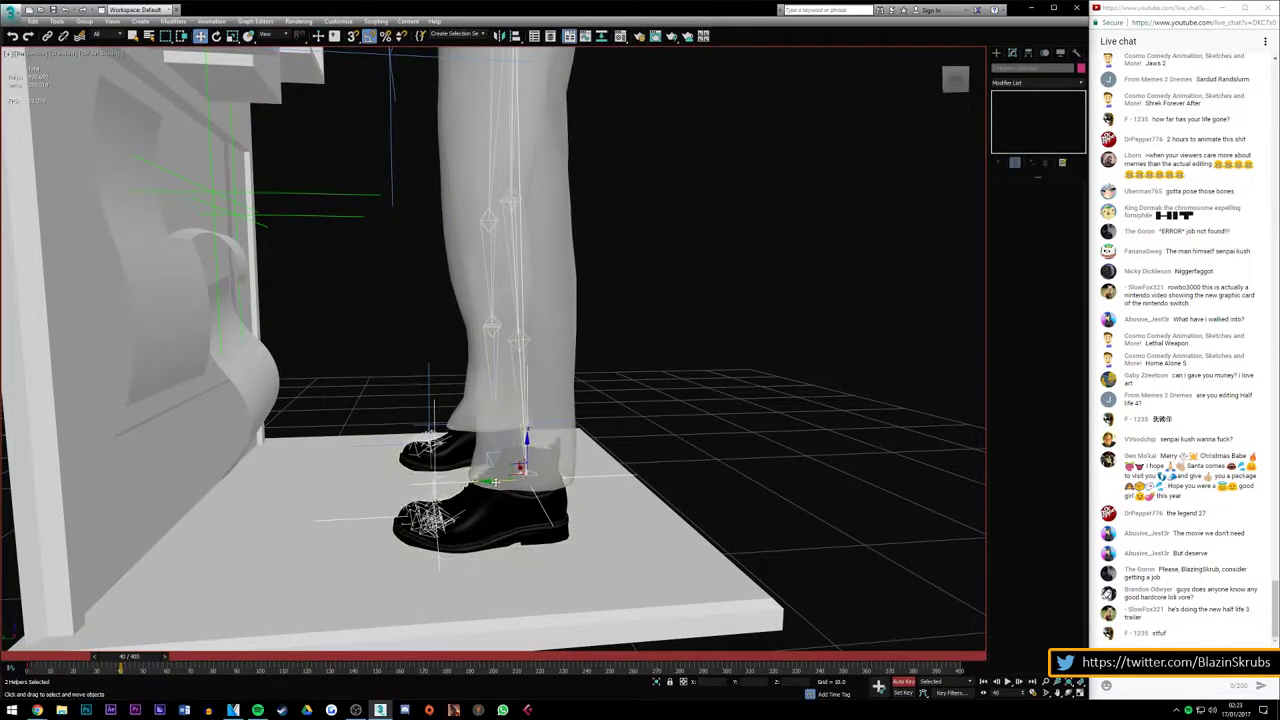
{"action": "left_click_drag", "start_coordinate": [125, 656], "coordinate": [38, 662]}
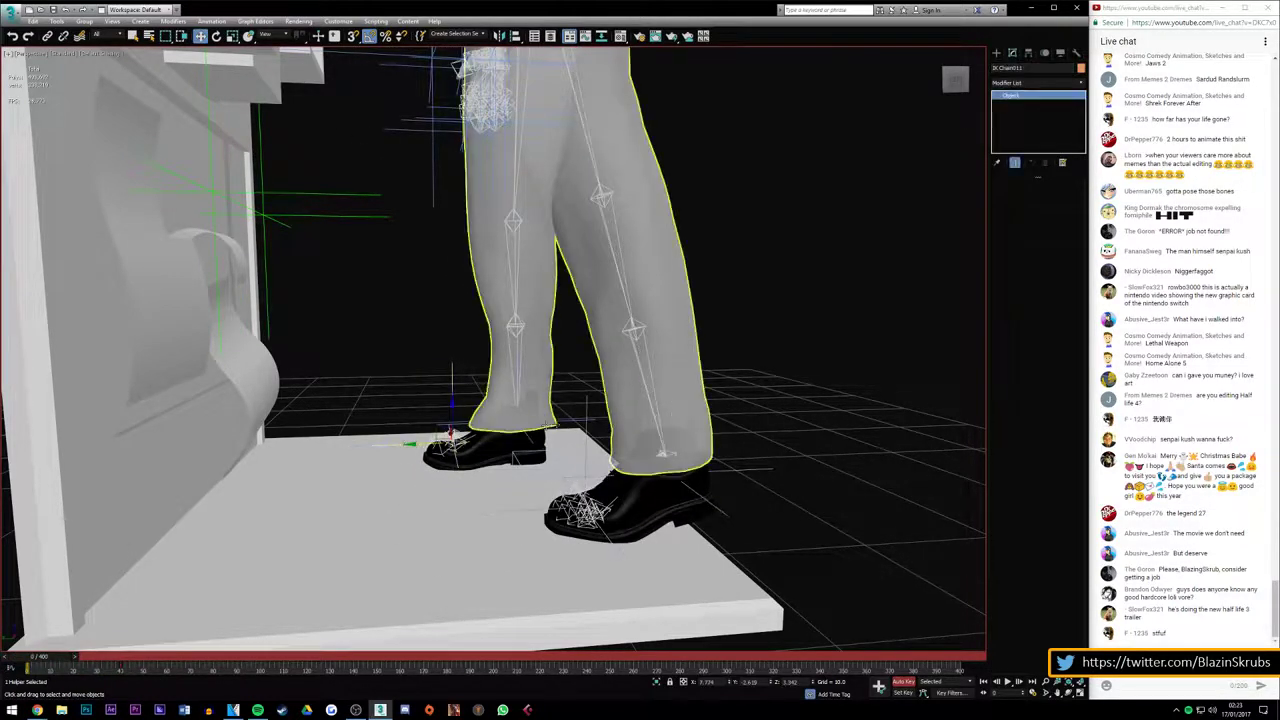
{"action": "left_click", "coordinate": [448, 441]}
{"action": "left_click_drag", "start_coordinate": [412, 444], "coordinate": [331, 449]}
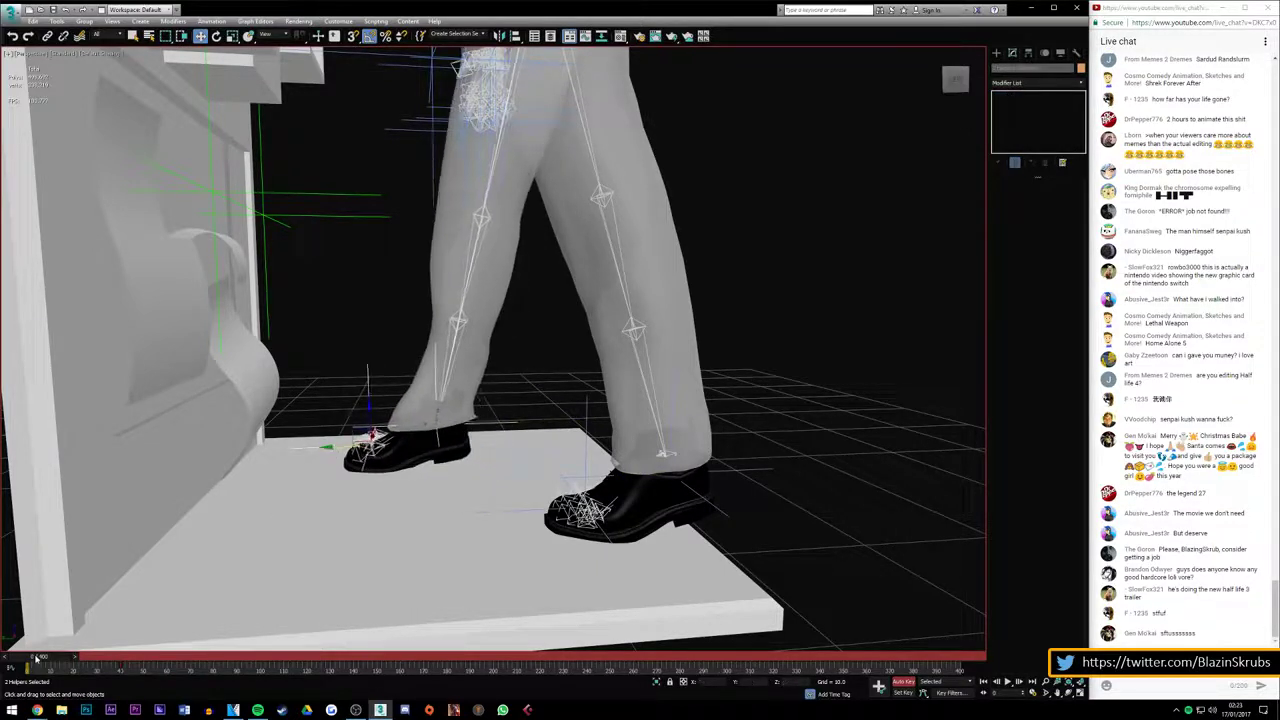
{"action": "left_click_drag", "start_coordinate": [35, 657], "coordinate": [128, 657]}
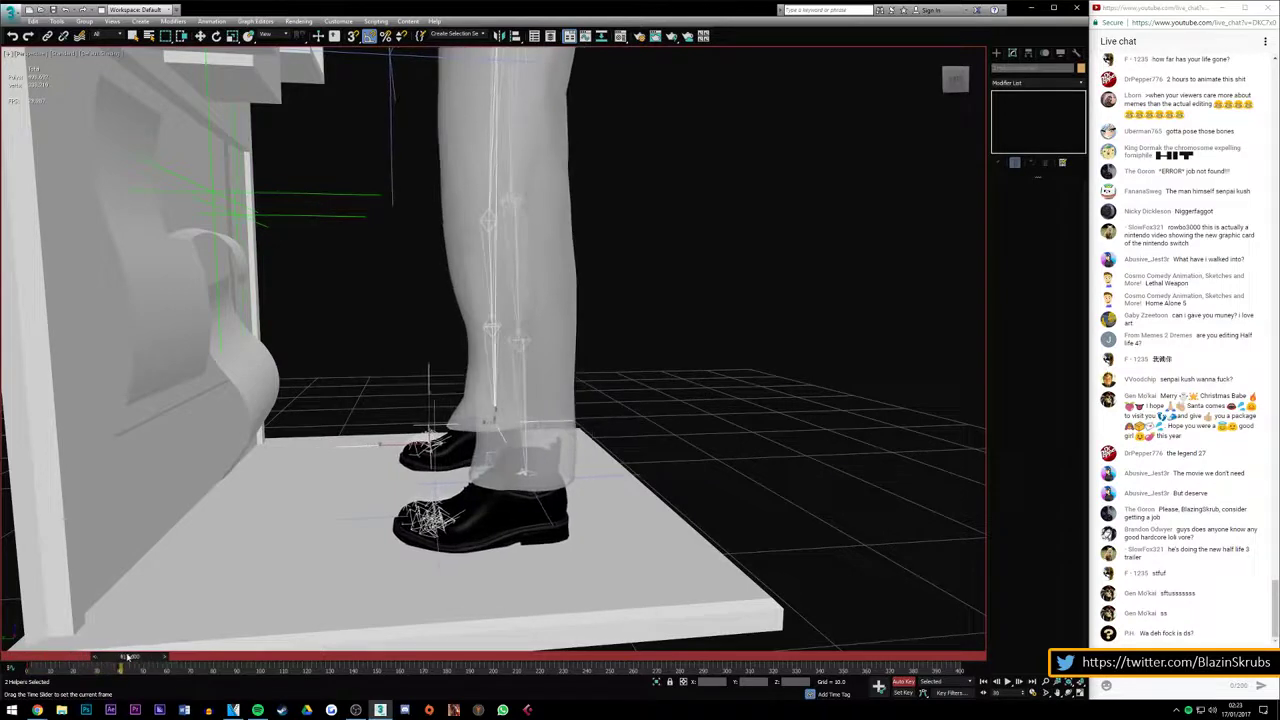
Nudge the foot controls at frame 0 and a few frames later to refine the walking step
{"action": "key", "text": "w"}
{"action": "left_click_drag", "start_coordinate": [385, 444], "coordinate": [390, 445]}
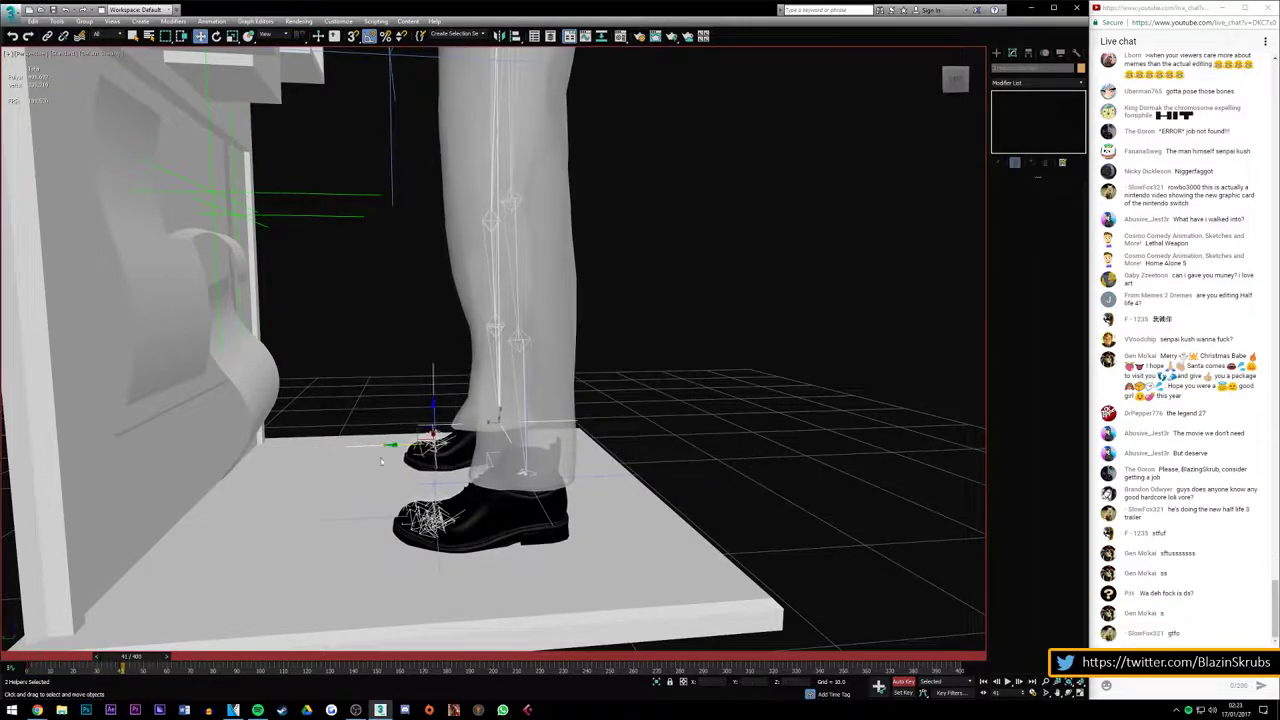
{"action": "left_click_drag", "start_coordinate": [130, 657], "coordinate": [24, 657]}
{"action": "key", "text": "w"}
{"action": "left_click_drag", "start_coordinate": [326, 447], "coordinate": [366, 454]}
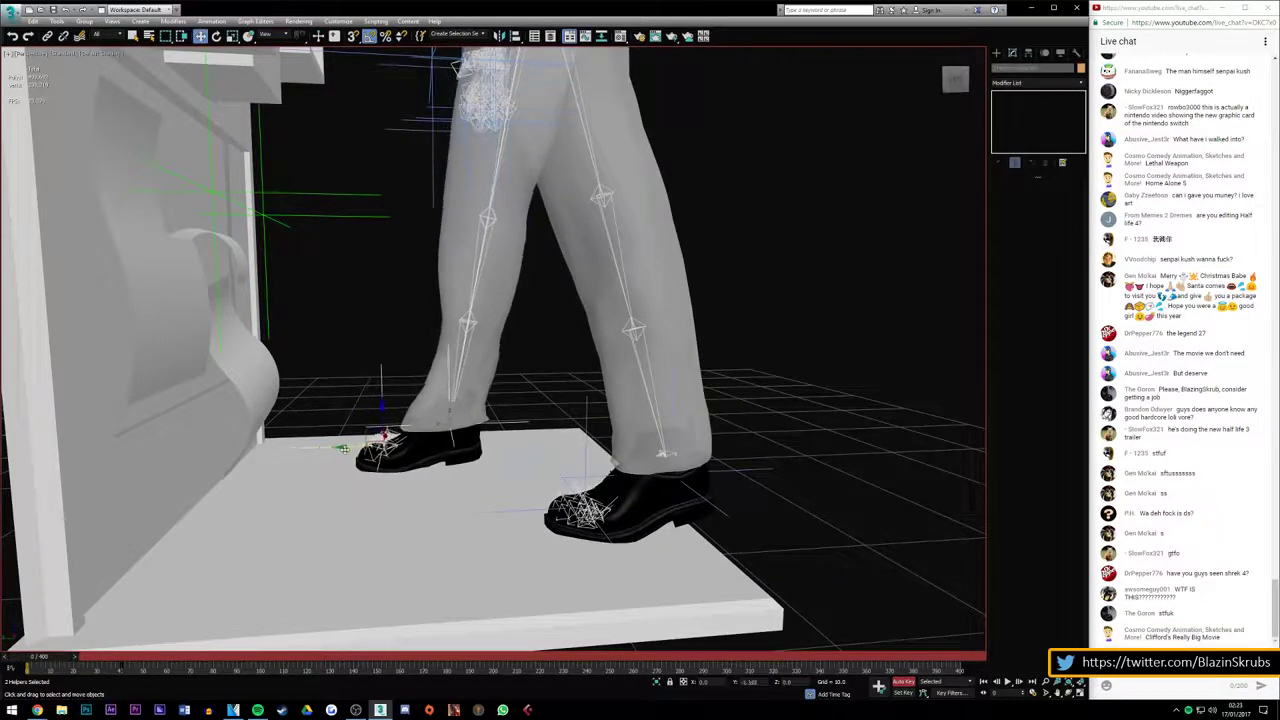
{"action": "left_click_drag", "start_coordinate": [72, 657], "coordinate": [145, 651]}
{"action": "key", "text": "w"}
{"action": "left_click_drag", "start_coordinate": [433, 437], "coordinate": [425, 441]}
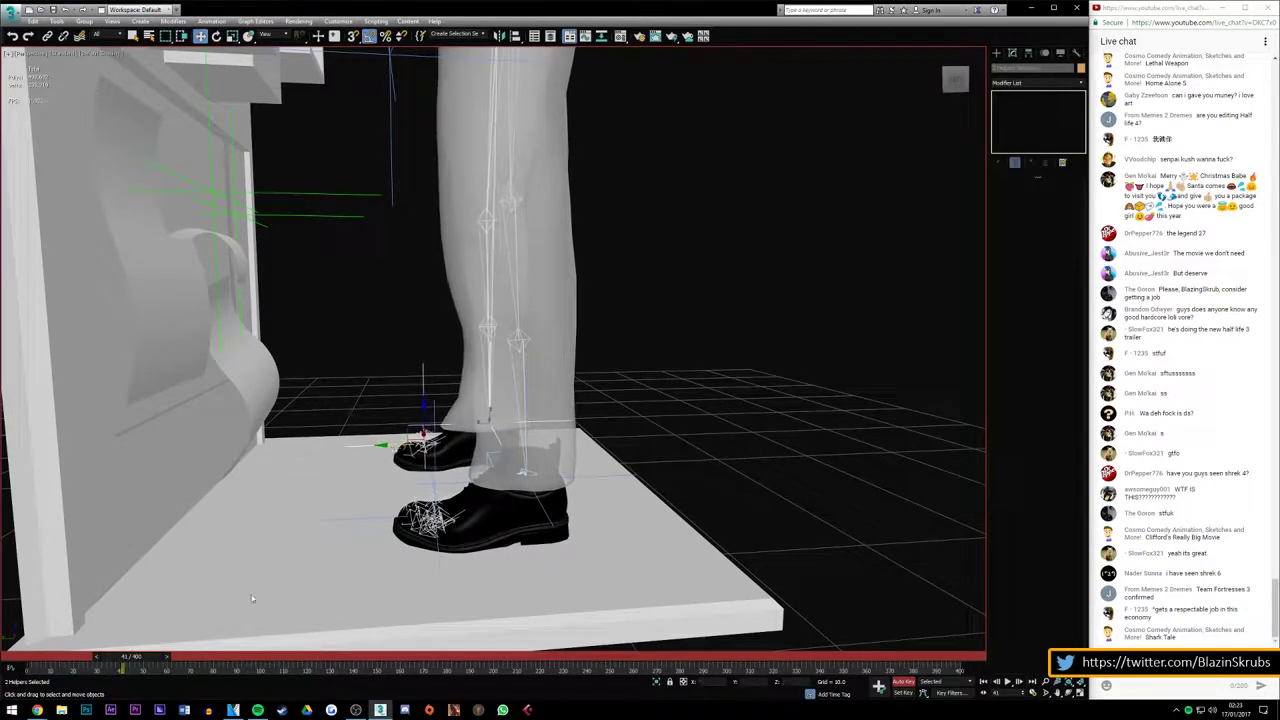
{"action": "left_click_drag", "start_coordinate": [133, 657], "coordinate": [140, 658]}
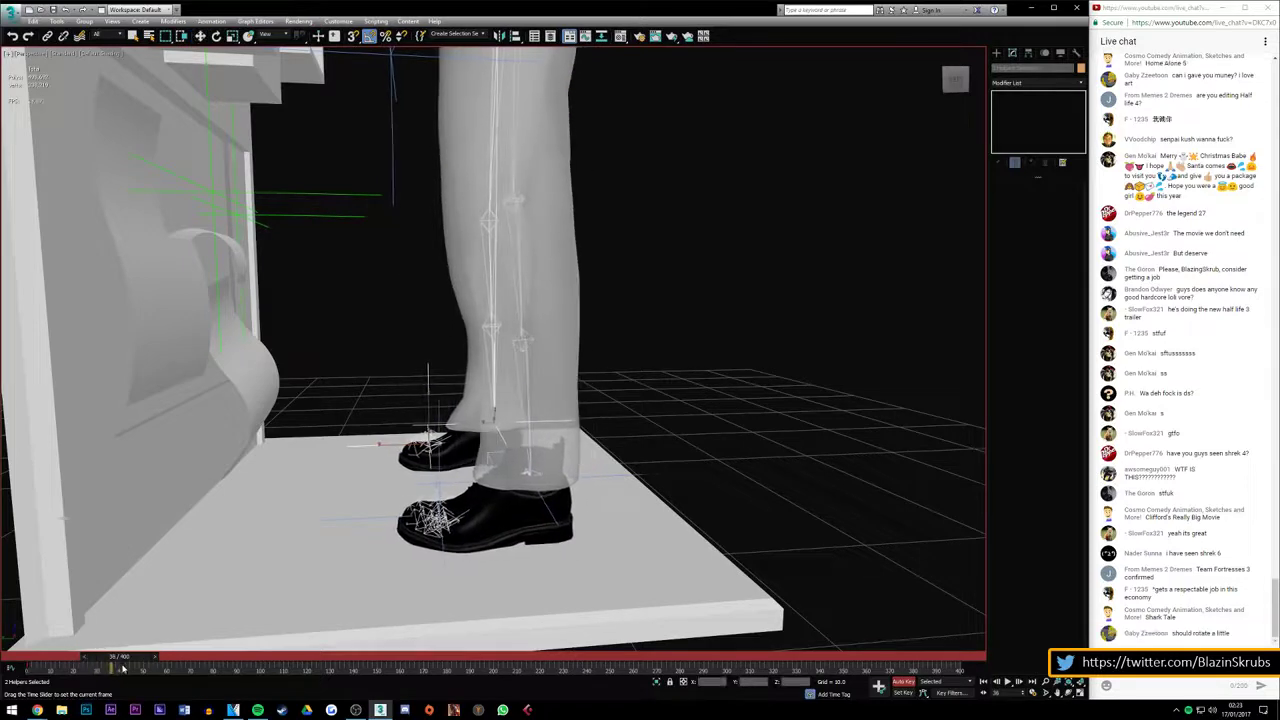
{"action": "left_click_drag", "start_coordinate": [155, 669], "coordinate": [40, 669]}
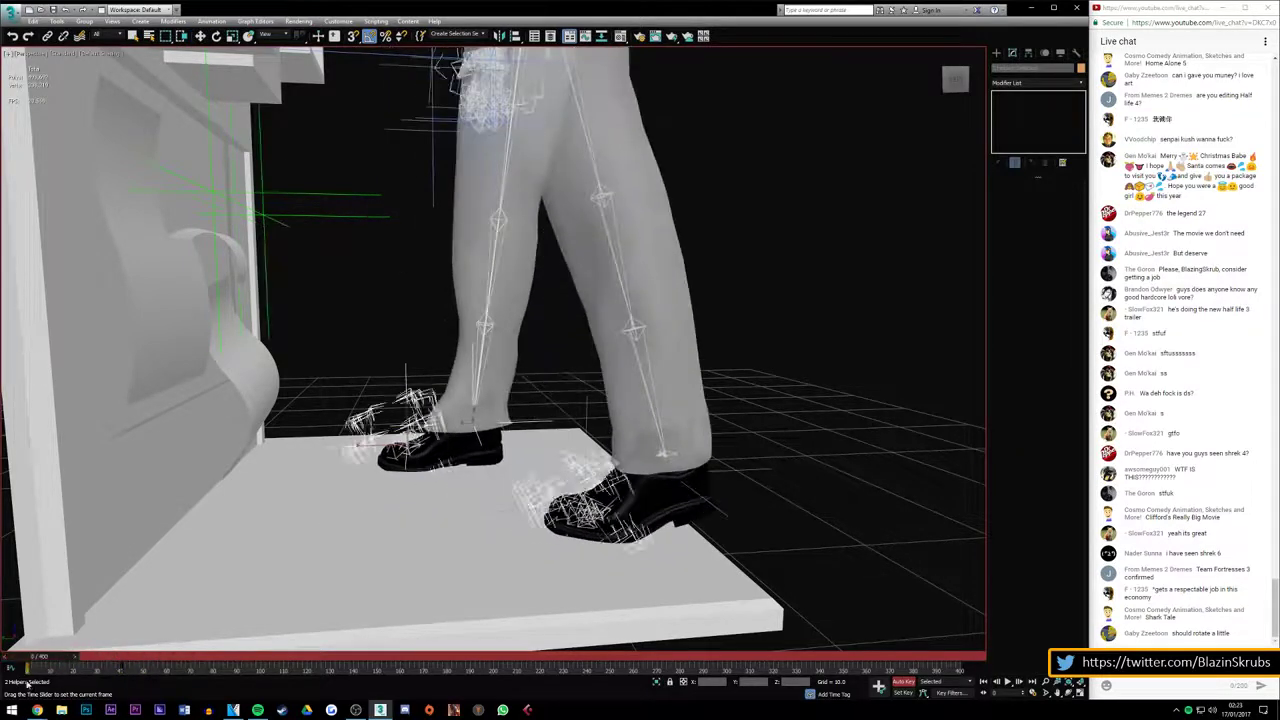
Play the animation from frame 0, then orbit and zoom in close on the upper body
{"action": "left_click", "coordinate": [1000, 681]}
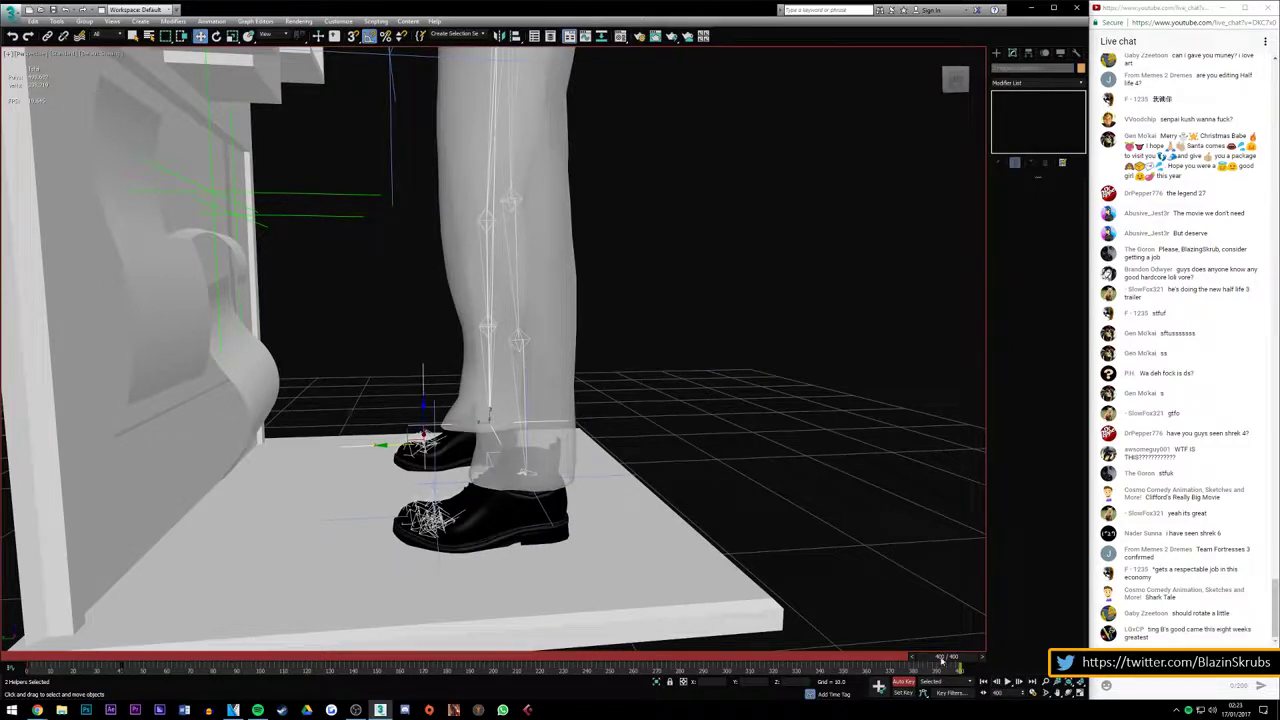
{"action": "key", "text": "Home"}
{"action": "left_click", "coordinate": [1007, 681]}
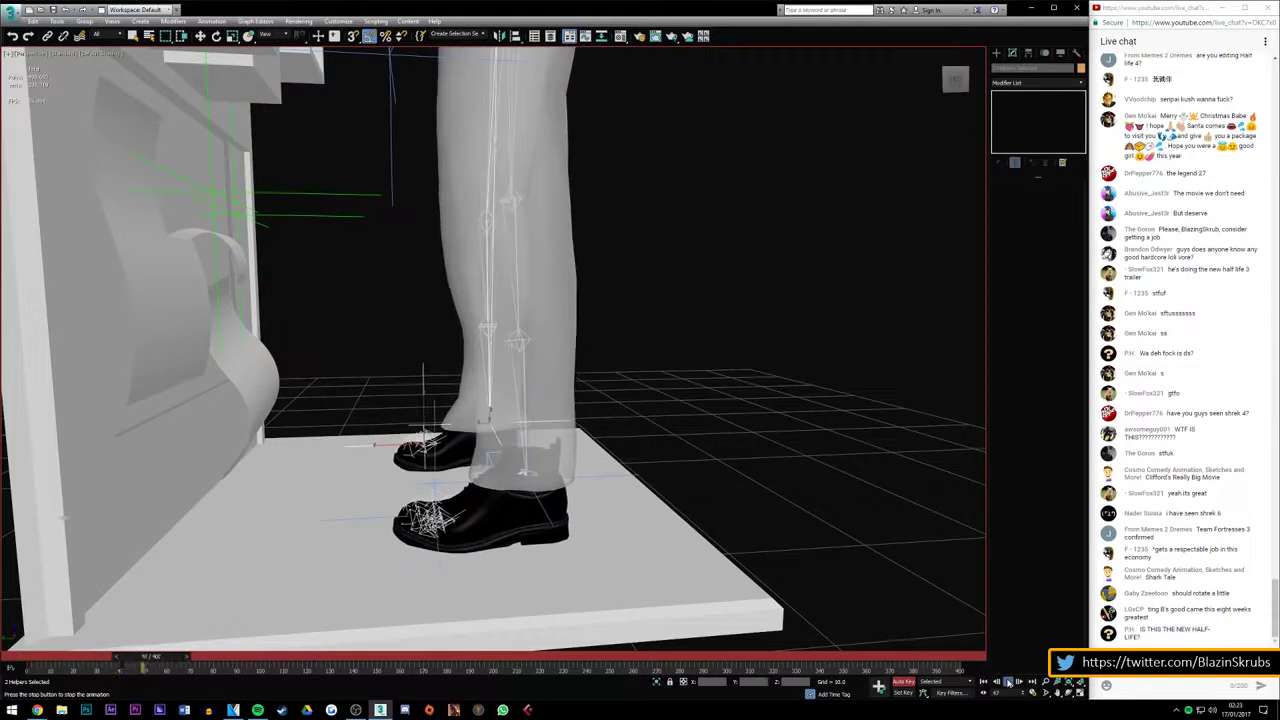
{"action": "left_click_drag", "start_coordinate": [142, 658], "coordinate": [30, 650]}
{"action": "key", "text": "w"}
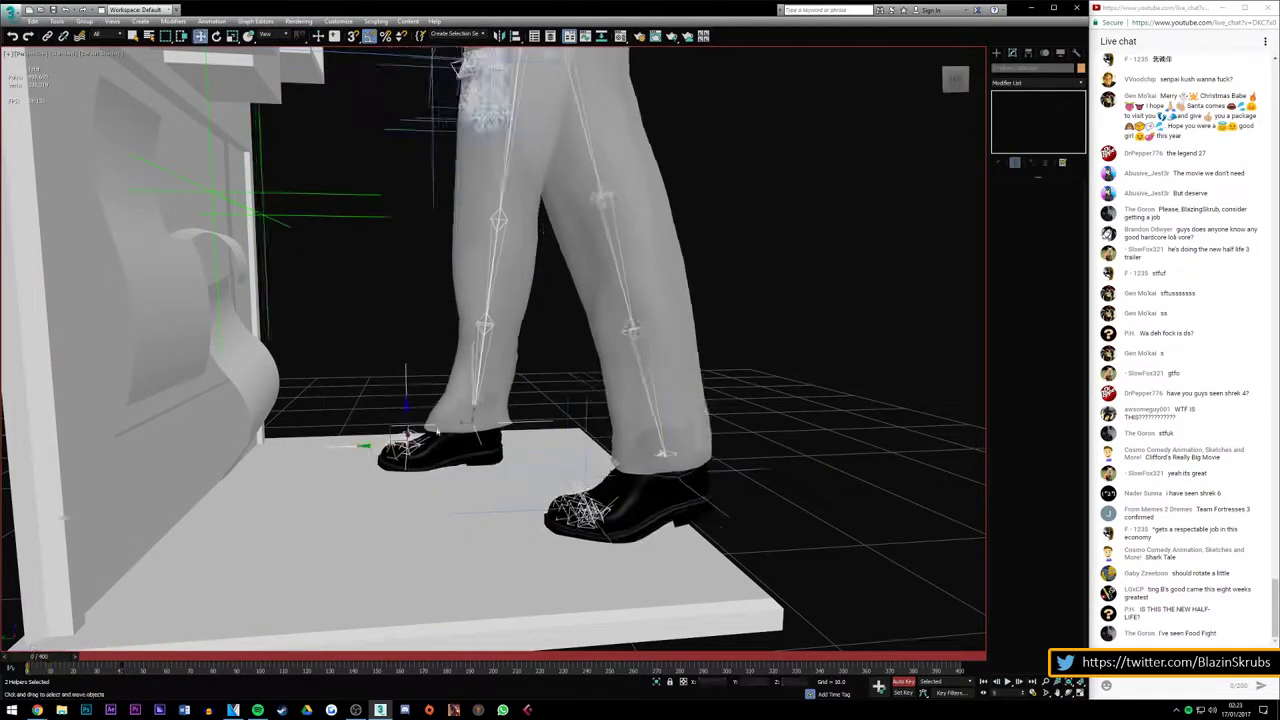
{"action": "middle_click_drag", "start_coordinate": [500, 350], "coordinate": [540, 390], "text": "alt"}
{"action": "scroll", "coordinate": [540, 390], "scroll_direction": "down", "scroll_amount": 5}
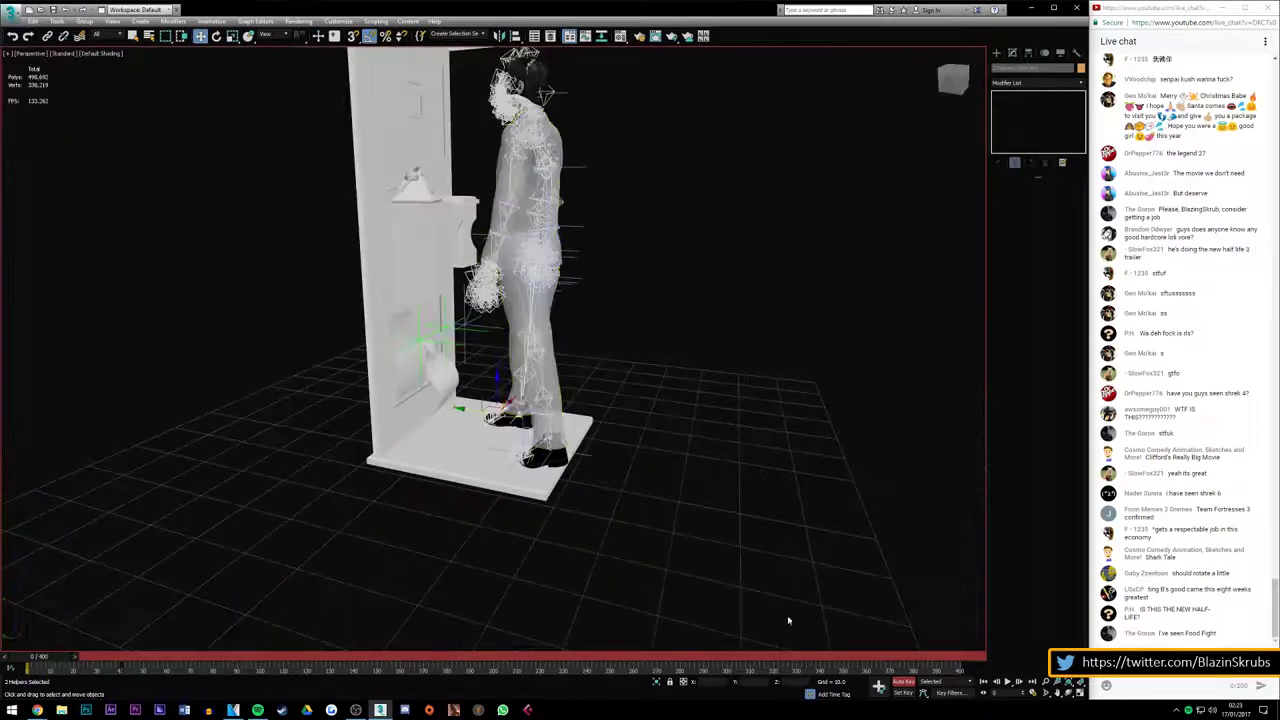
{"action": "left_click", "coordinate": [1008, 682]}
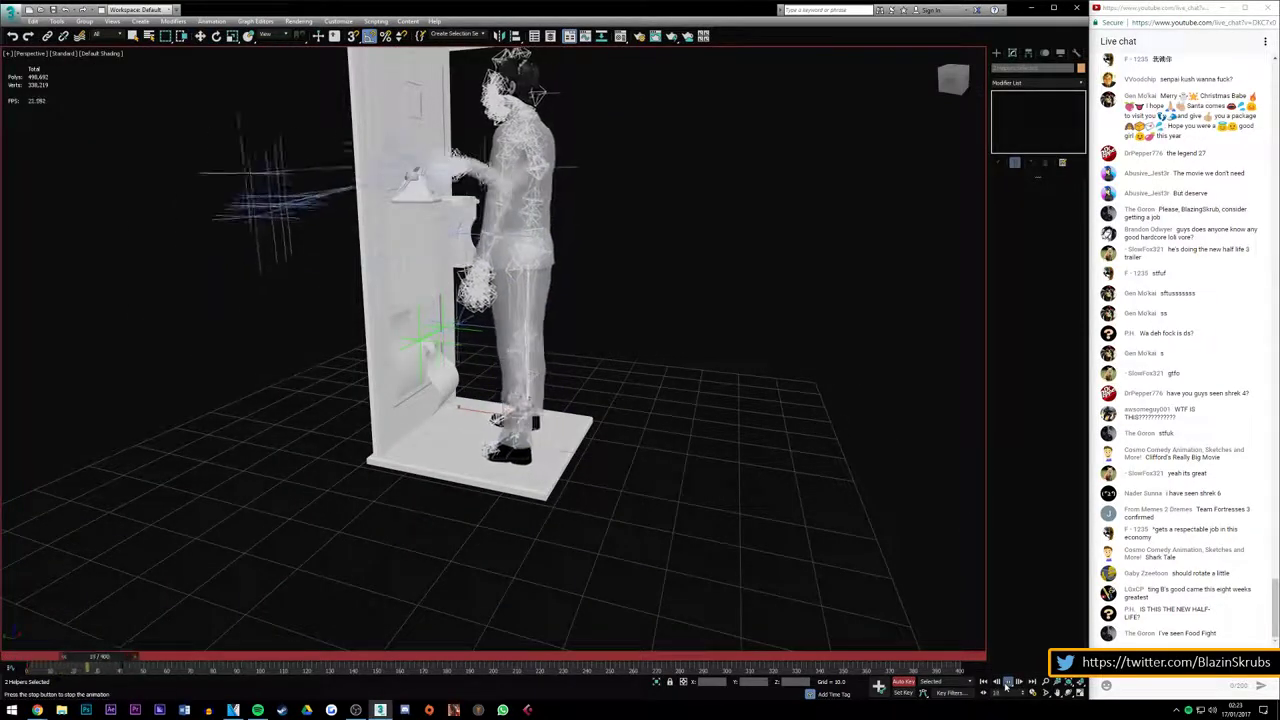
{"action": "left_click", "coordinate": [1008, 682]}
{"action": "middle_click_drag", "start_coordinate": [560, 300], "coordinate": [608, 69], "text": "alt"}
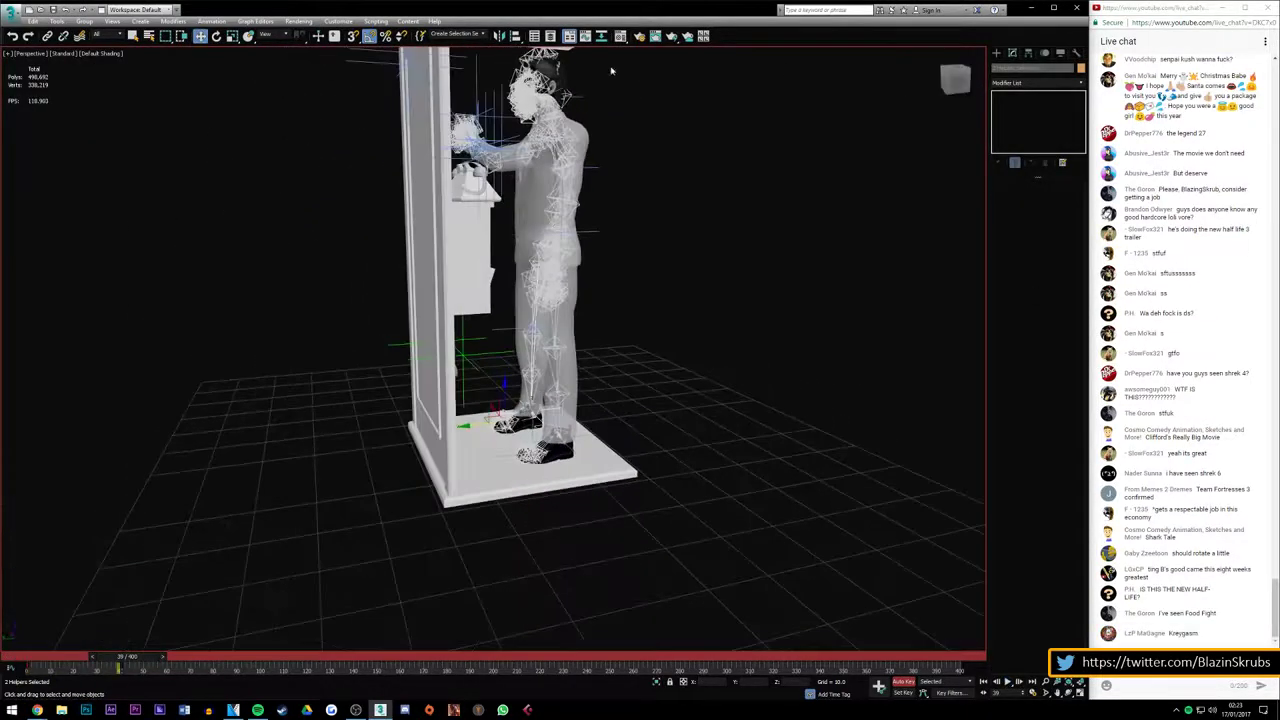
{"action": "scroll", "coordinate": [522, 93], "scroll_direction": "up", "scroll_amount": 3}
{"action": "scroll", "coordinate": [522, 93], "scroll_direction": "up", "scroll_amount": 4}
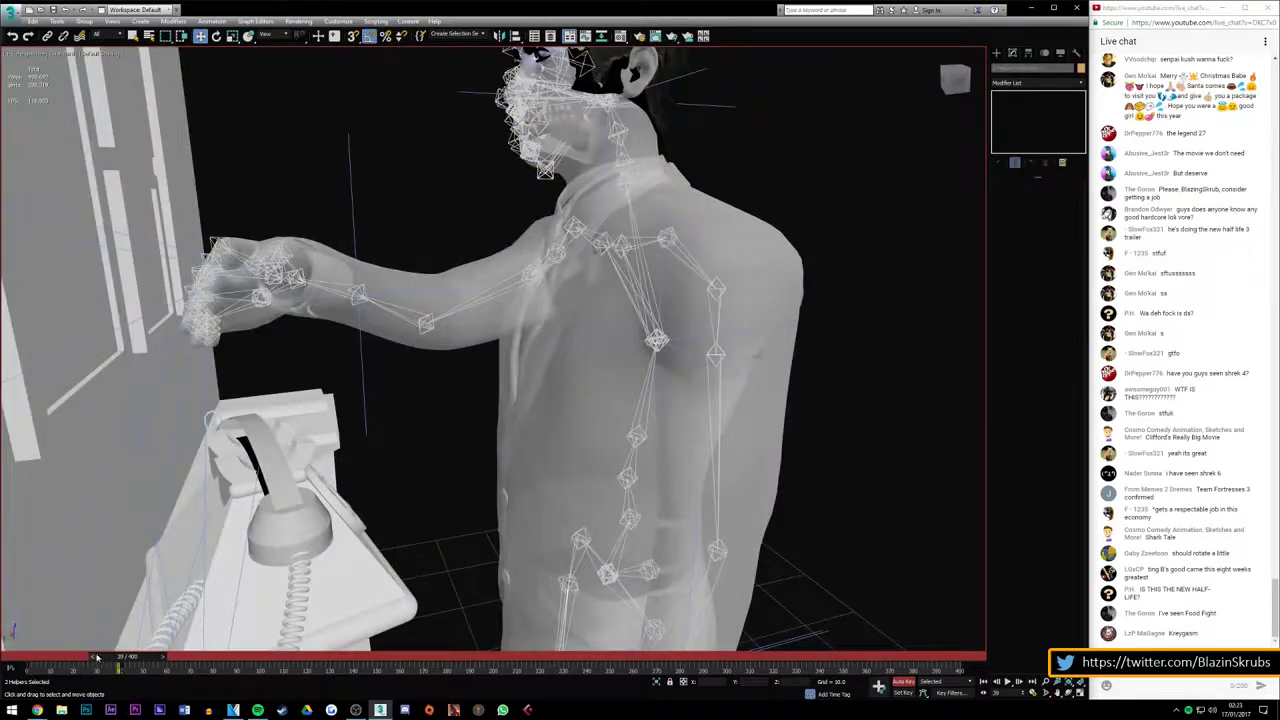
{"action": "left_click_drag", "start_coordinate": [97, 657], "coordinate": [14, 672]}
Select the head IK control and move the head to the left
{"action": "key", "text": "w"}
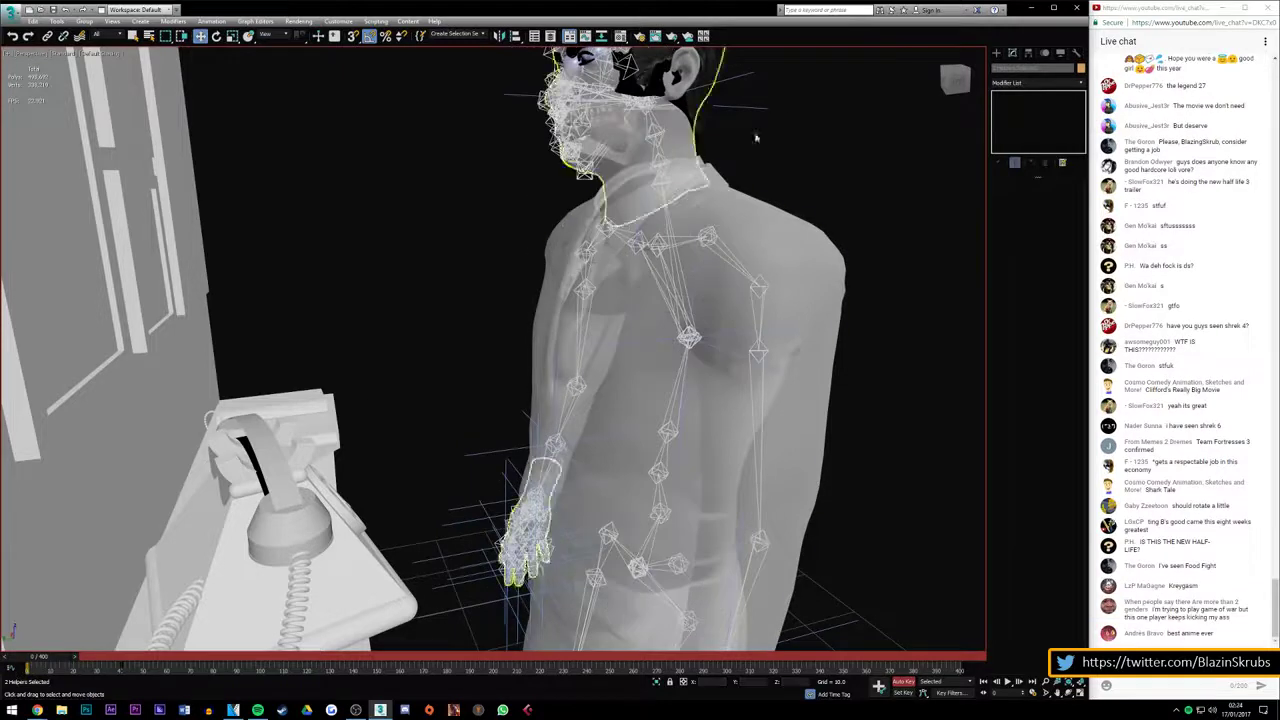
{"action": "left_click", "coordinate": [746, 74]}
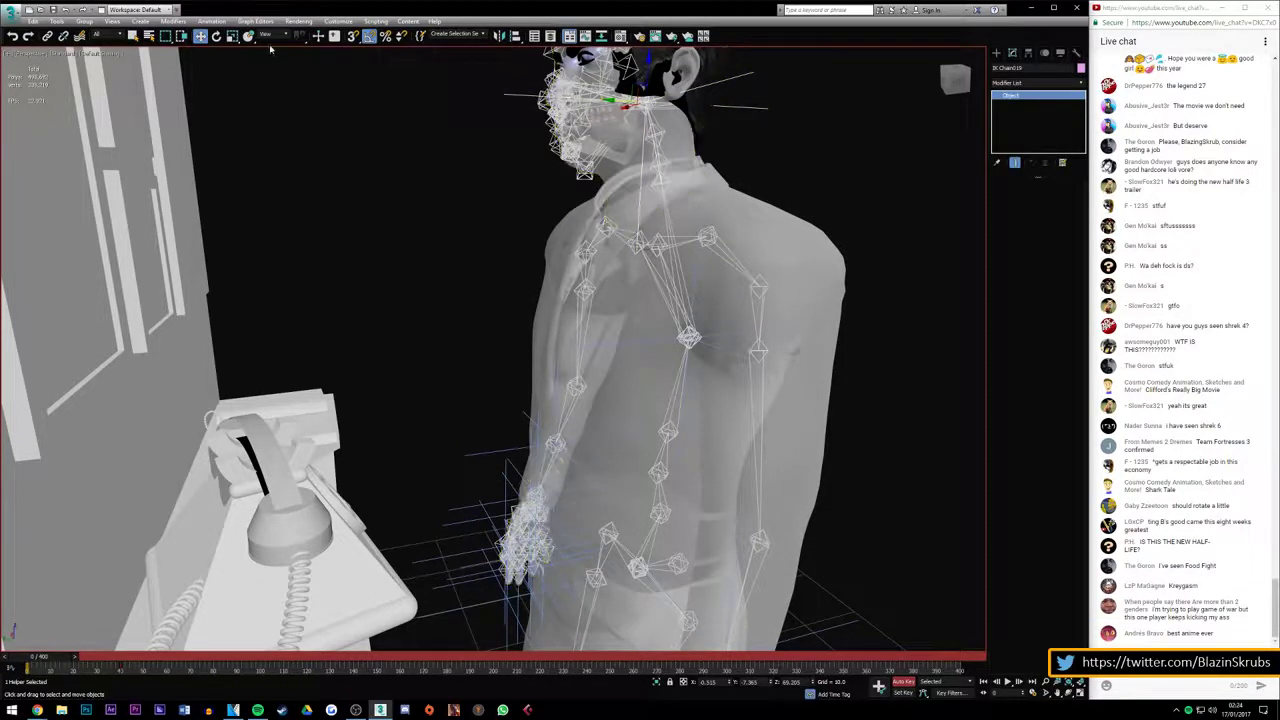
{"action": "mouse_move", "coordinate": [620, 104]}
{"action": "middle_mouse_down", "text": "alt"}
{"action": "mouse_move", "coordinate": [580, 103]}
{"action": "mouse_move", "coordinate": [620, 101]}
{"action": "middle_mouse_up", "text": "alt"}
{"action": "left_click_drag", "start_coordinate": [621, 102], "coordinate": [570, 167]}
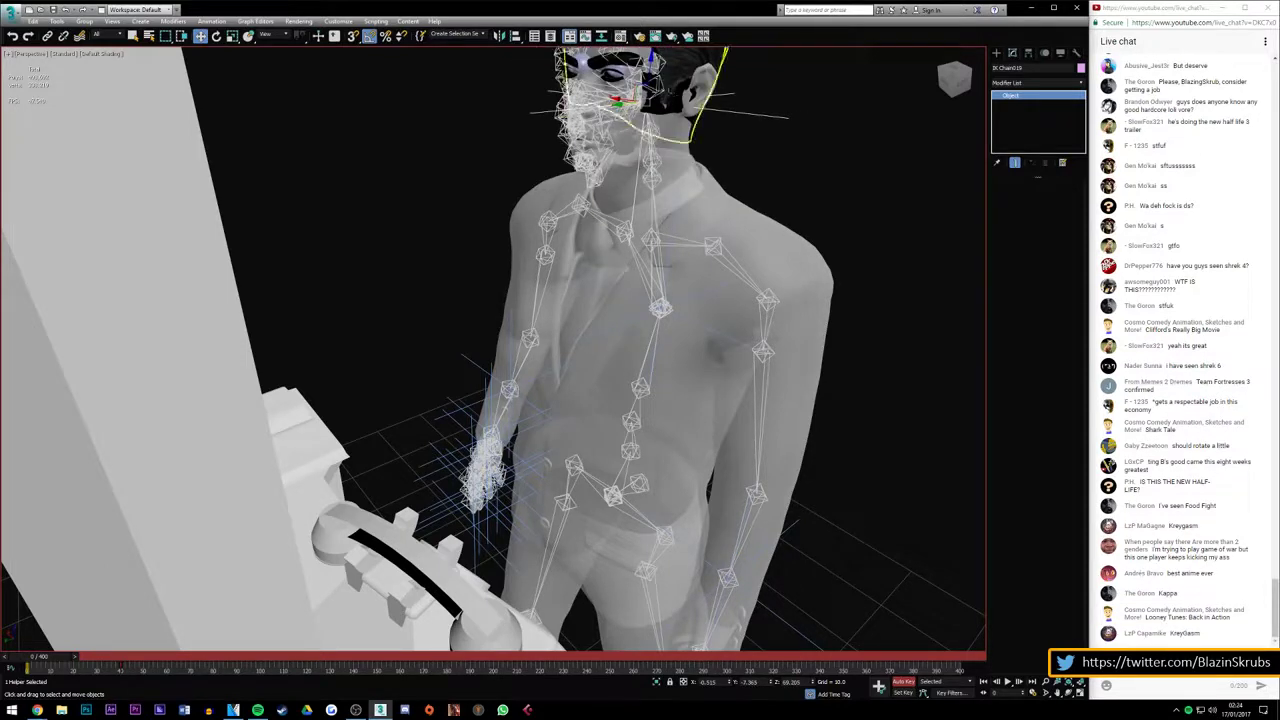
{"action": "left_click_drag", "start_coordinate": [621, 101], "coordinate": [622, 102]}
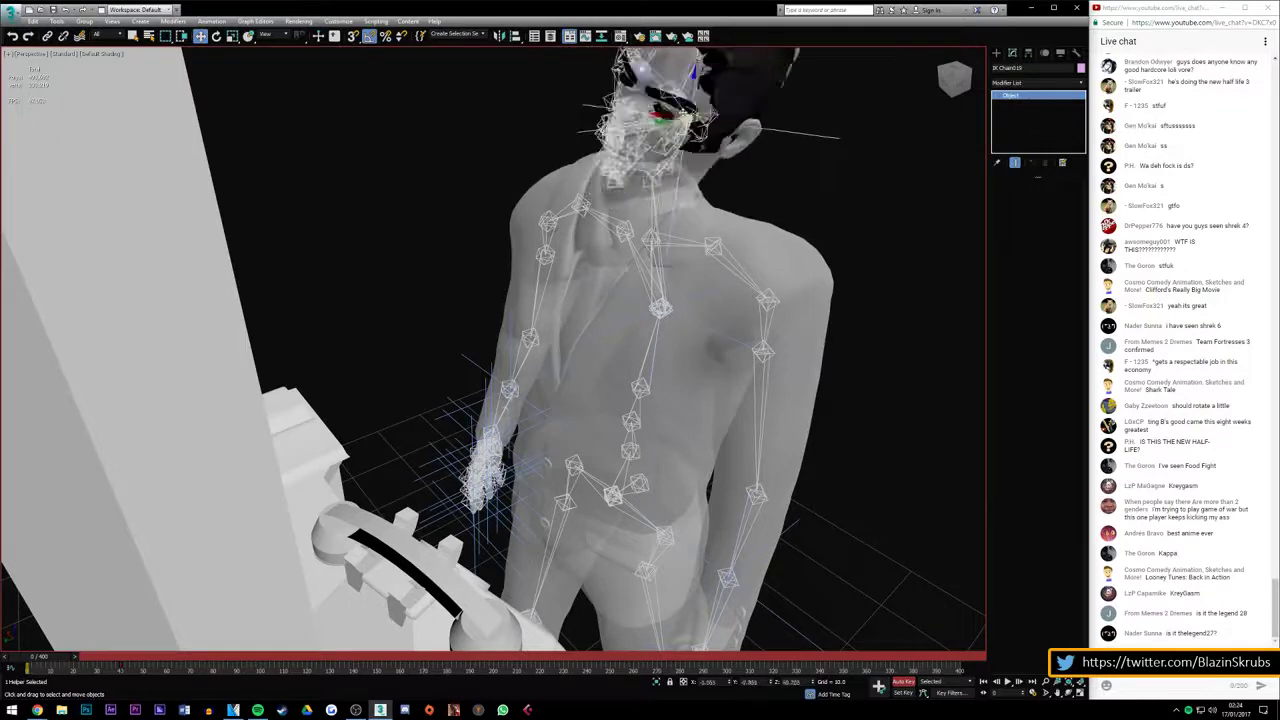
{"action": "left_click_drag", "start_coordinate": [928, 70], "coordinate": [946, 76]}
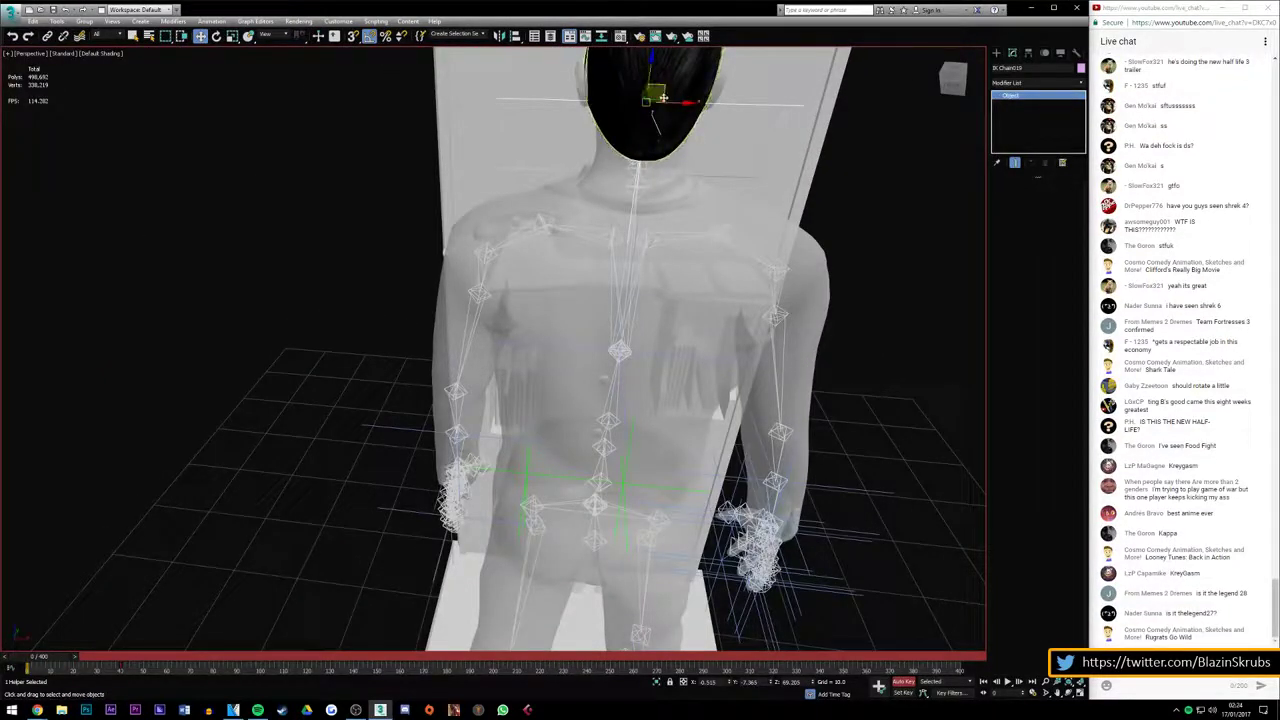
{"action": "left_click", "coordinate": [735, 115]}
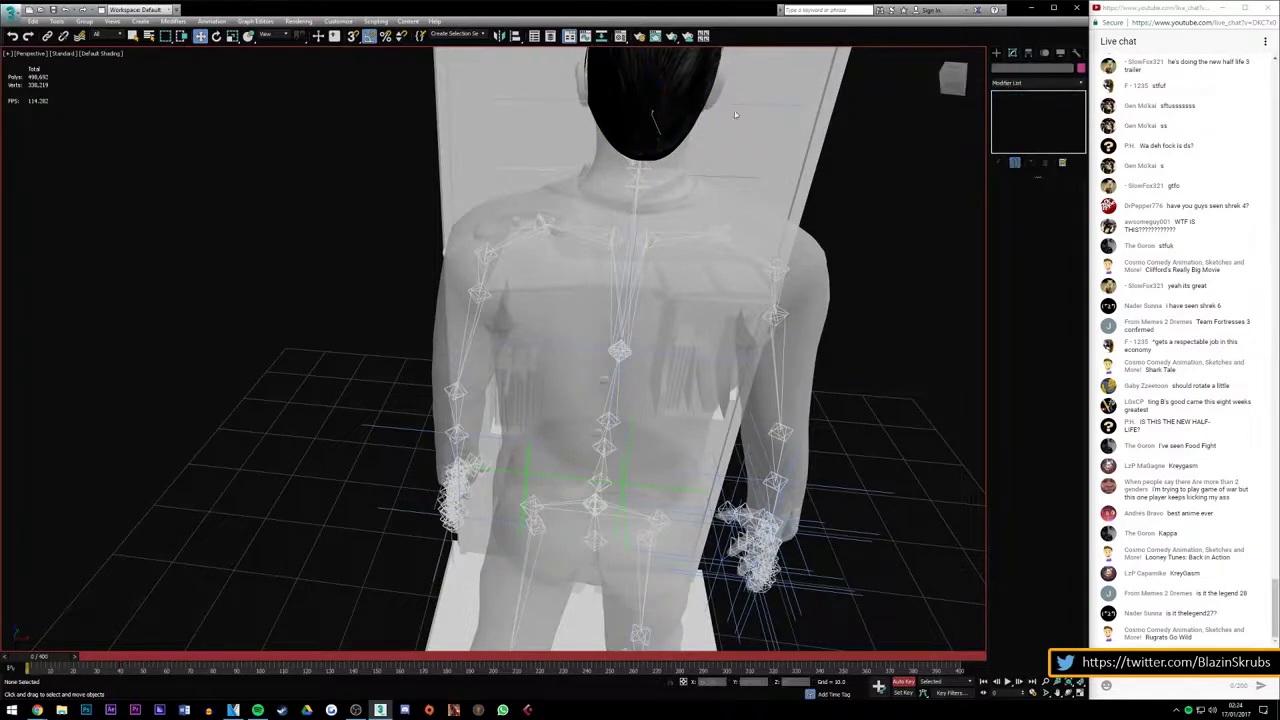
{"action": "left_click", "coordinate": [657, 125]}
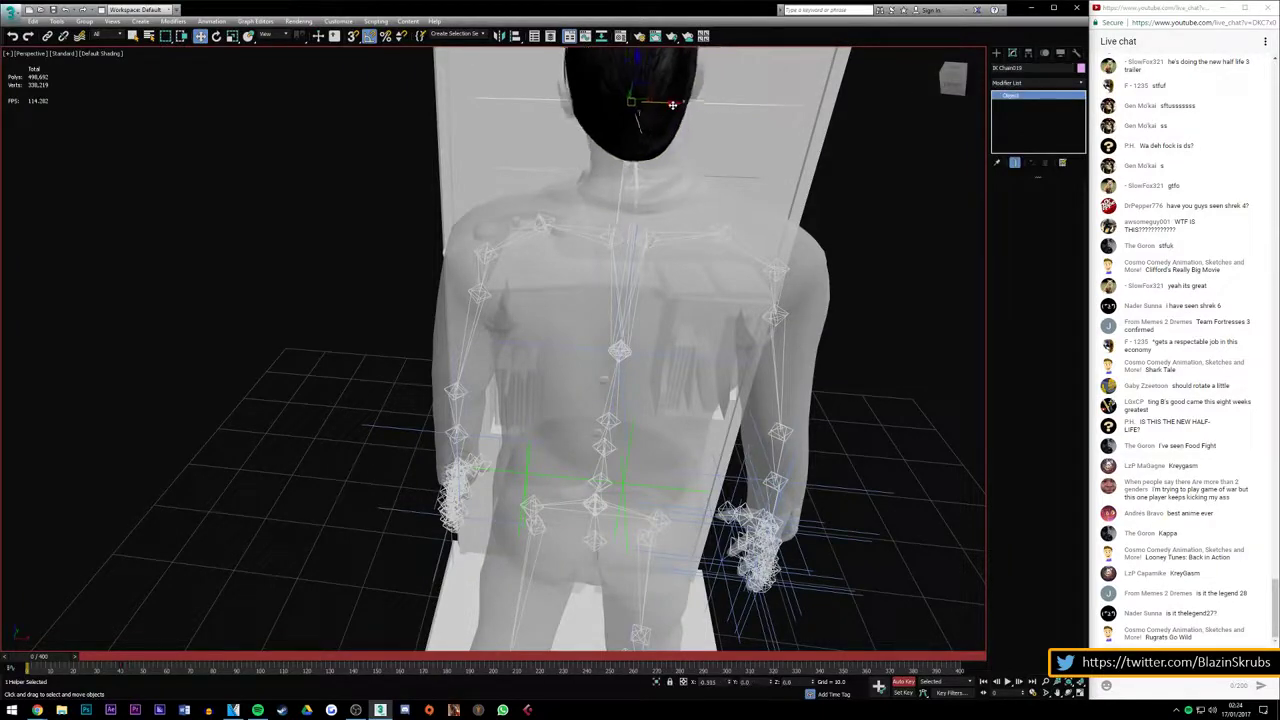
{"action": "left_click_drag", "start_coordinate": [950, 80], "coordinate": [975, 85]}
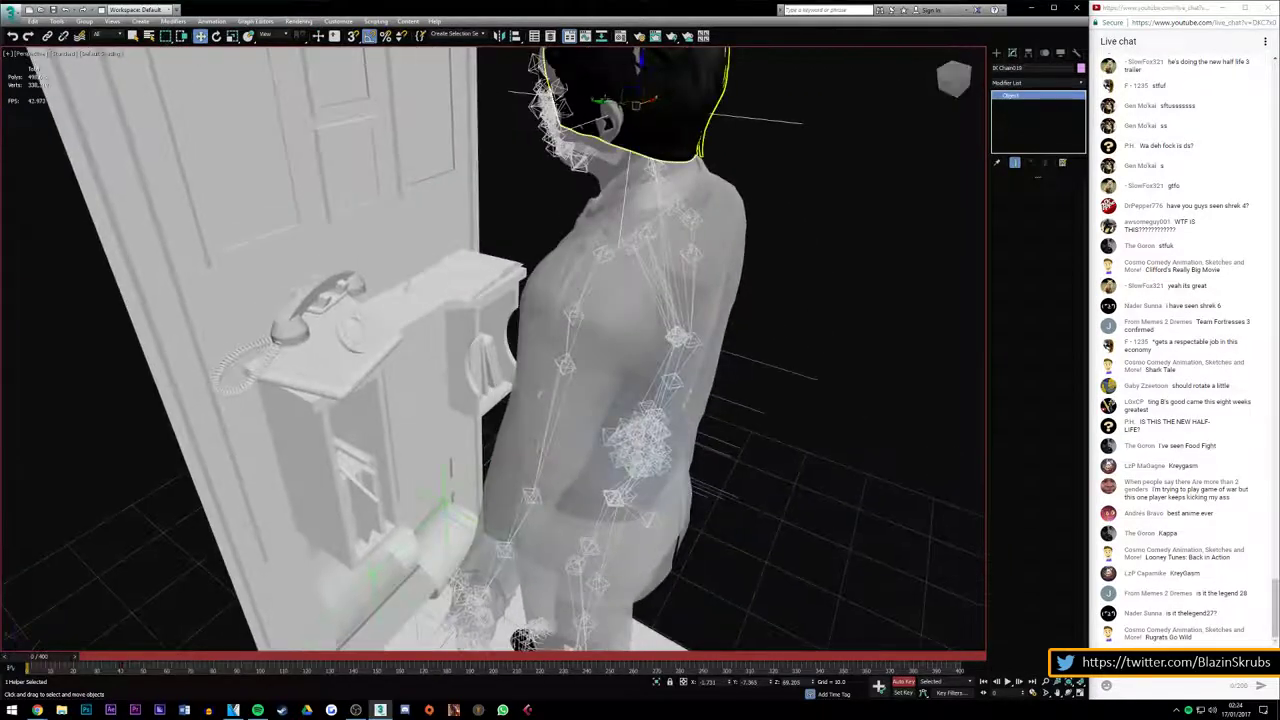
{"action": "left_click_drag", "start_coordinate": [603, 104], "coordinate": [560, 105]}
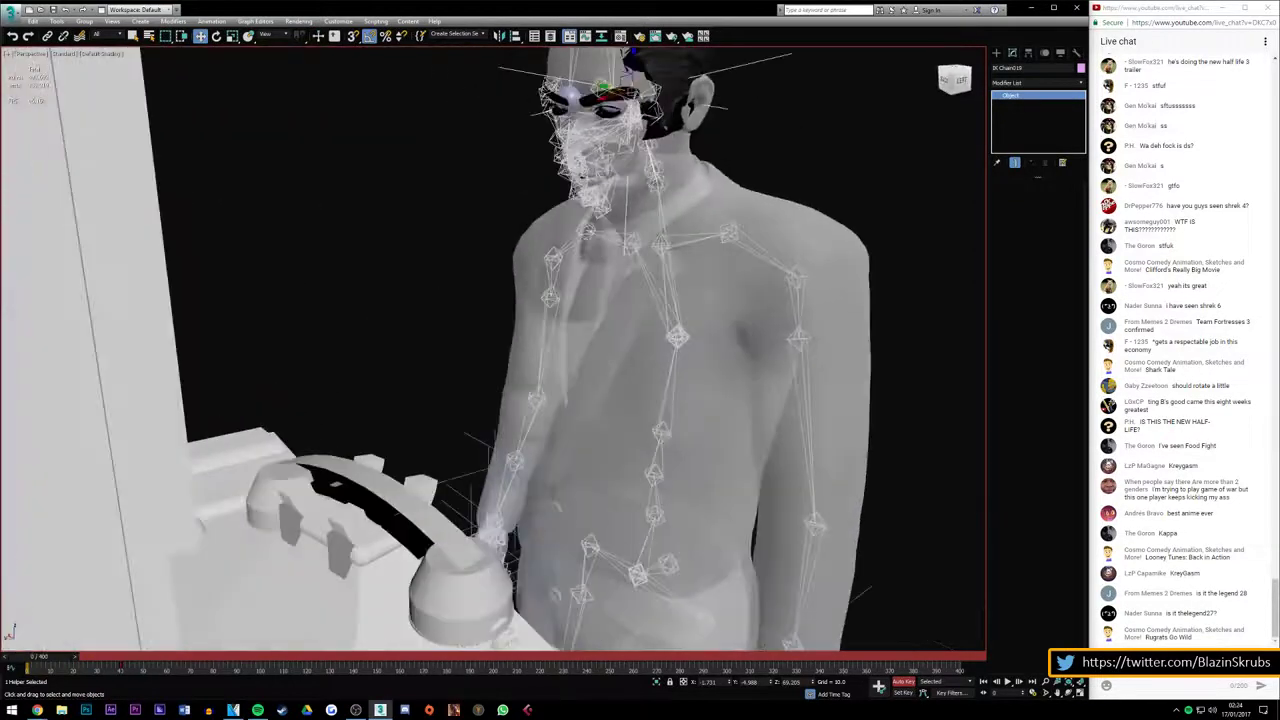
{"action": "middle_click_drag", "start_coordinate": [480, 420], "coordinate": [143, 637], "text": "alt"}
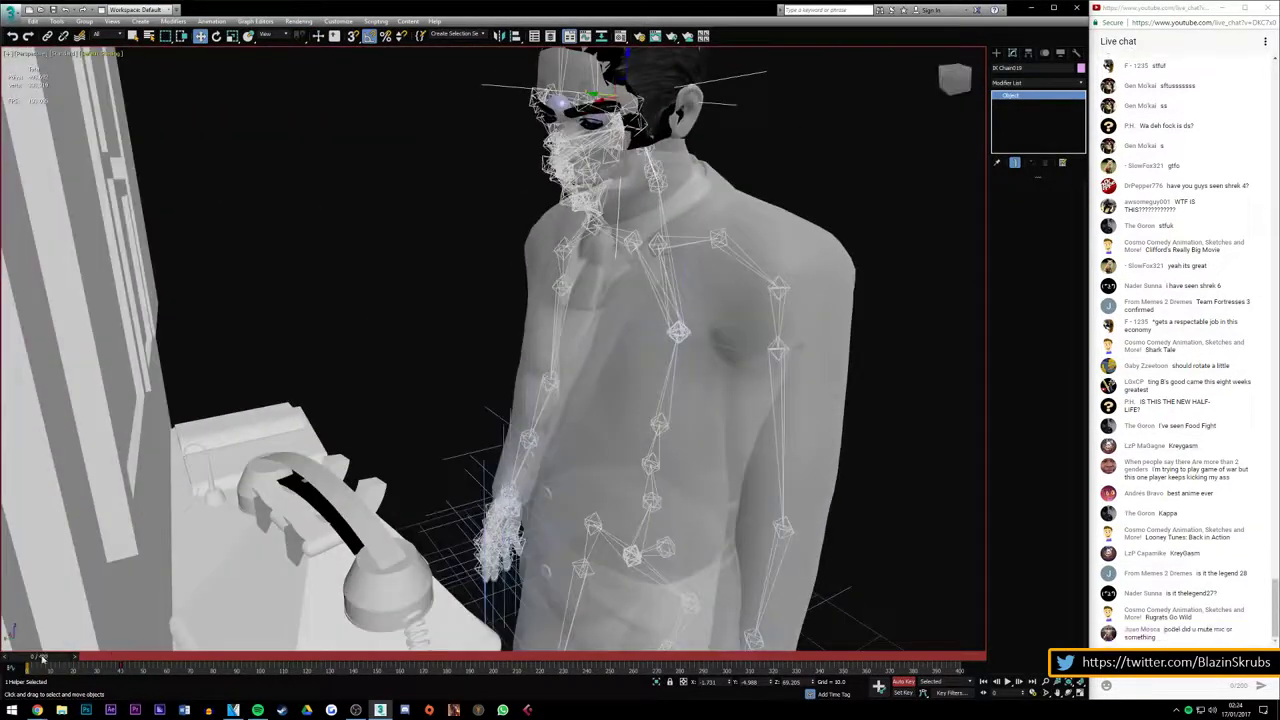
At frame 40, shift the head slightly right and down, checking it from behind
{"action": "left_click_drag", "start_coordinate": [41, 657], "coordinate": [135, 656]}
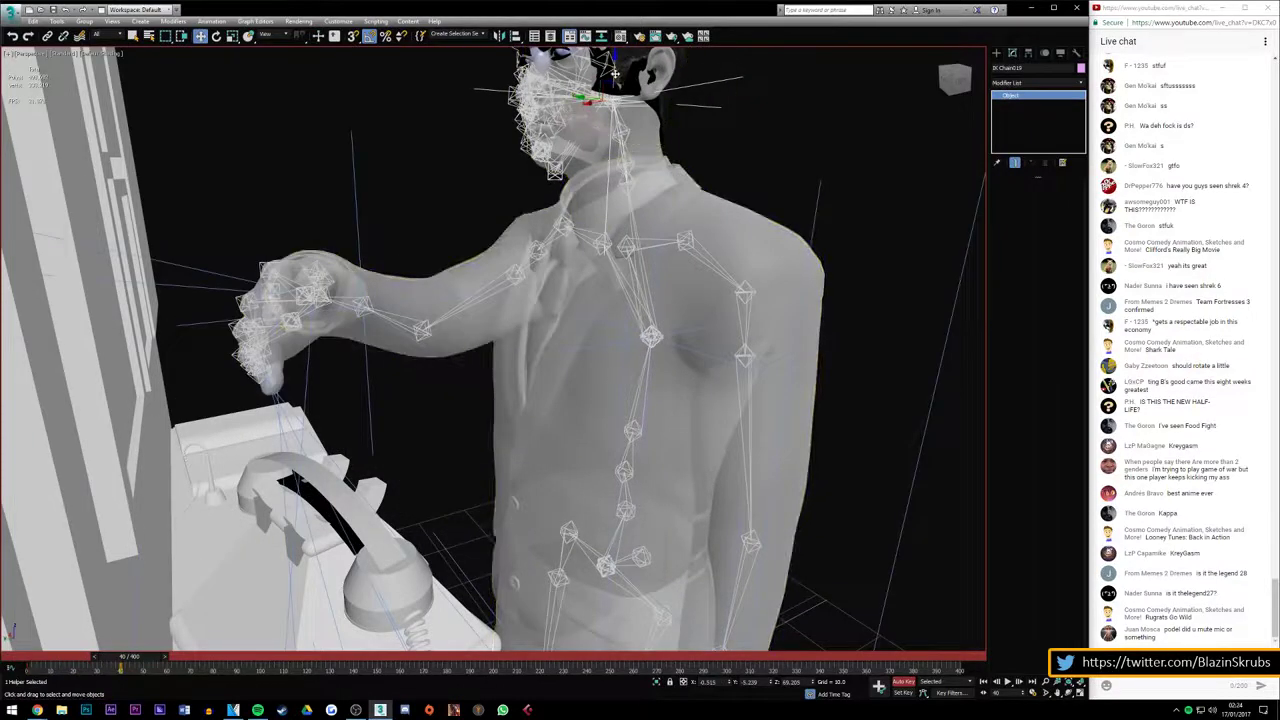
{"action": "left_click_drag", "start_coordinate": [588, 101], "coordinate": [827, 95]}
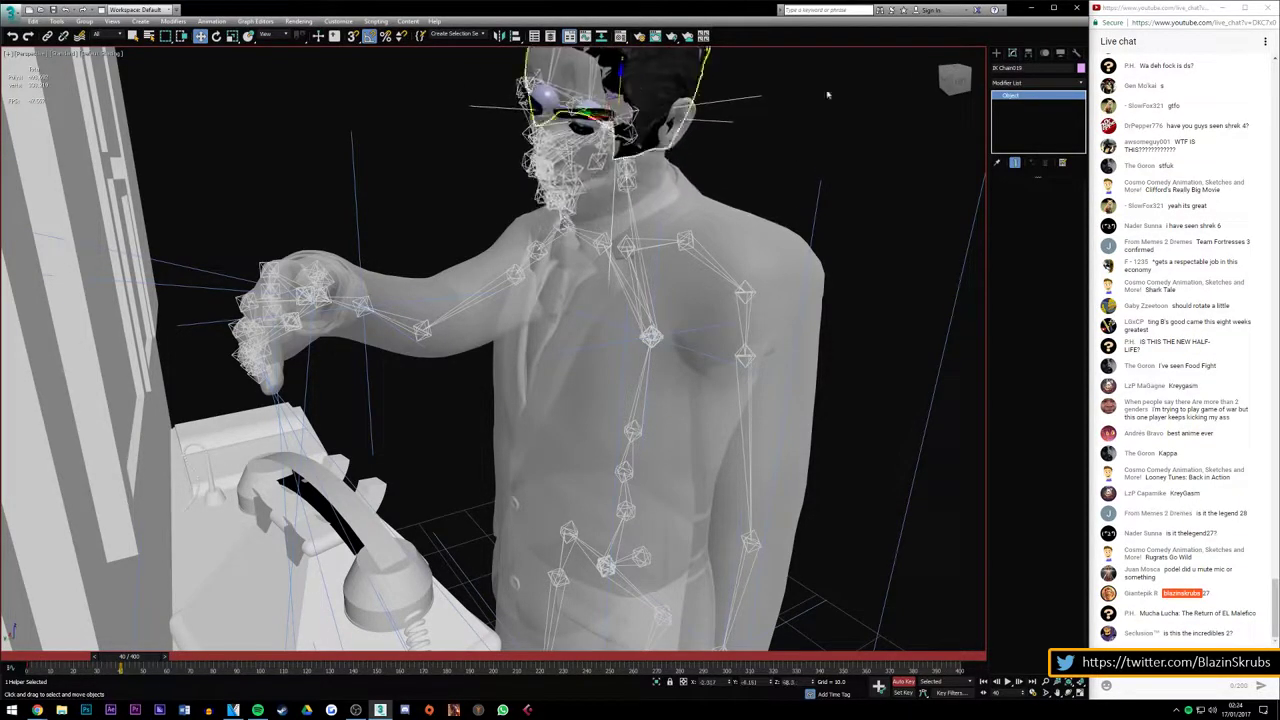
{"action": "middle_click_drag", "start_coordinate": [827, 95], "coordinate": [697, 231], "text": "alt"}
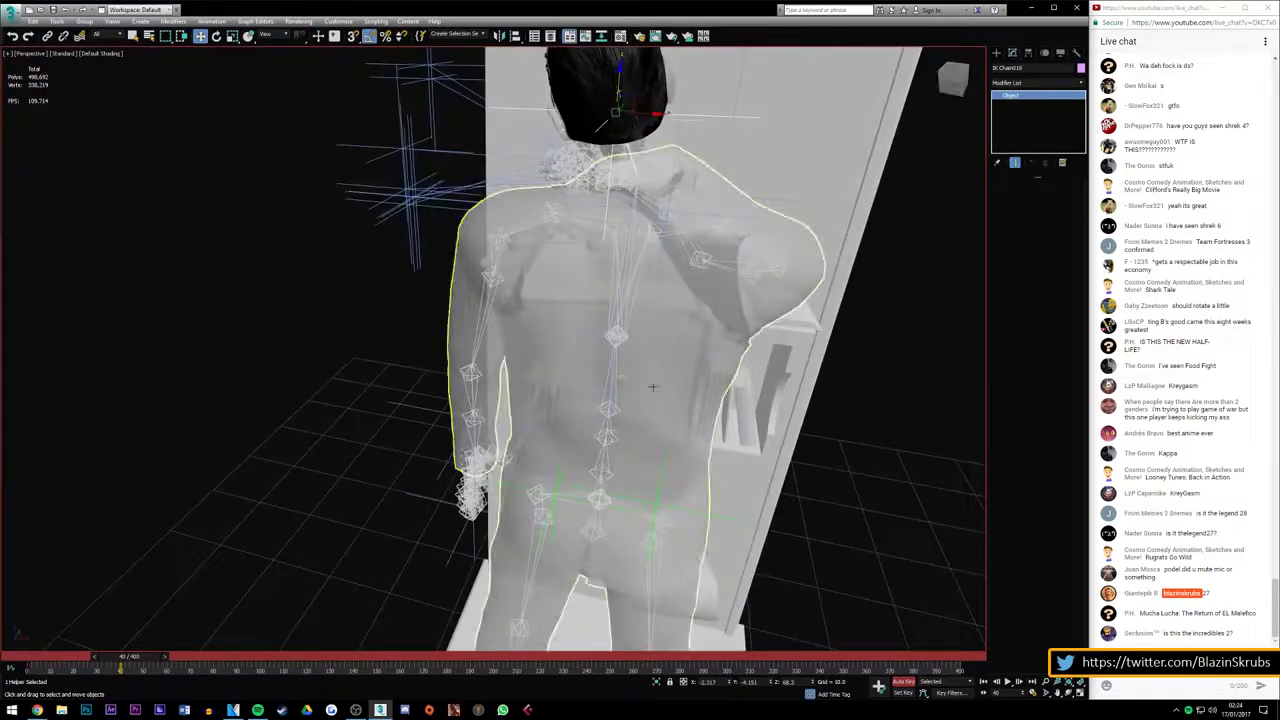
{"action": "scroll", "coordinate": [697, 231], "scroll_direction": "up", "scroll_amount": 5}
{"action": "scroll", "coordinate": [546, 196], "scroll_direction": "down", "scroll_amount": 3}
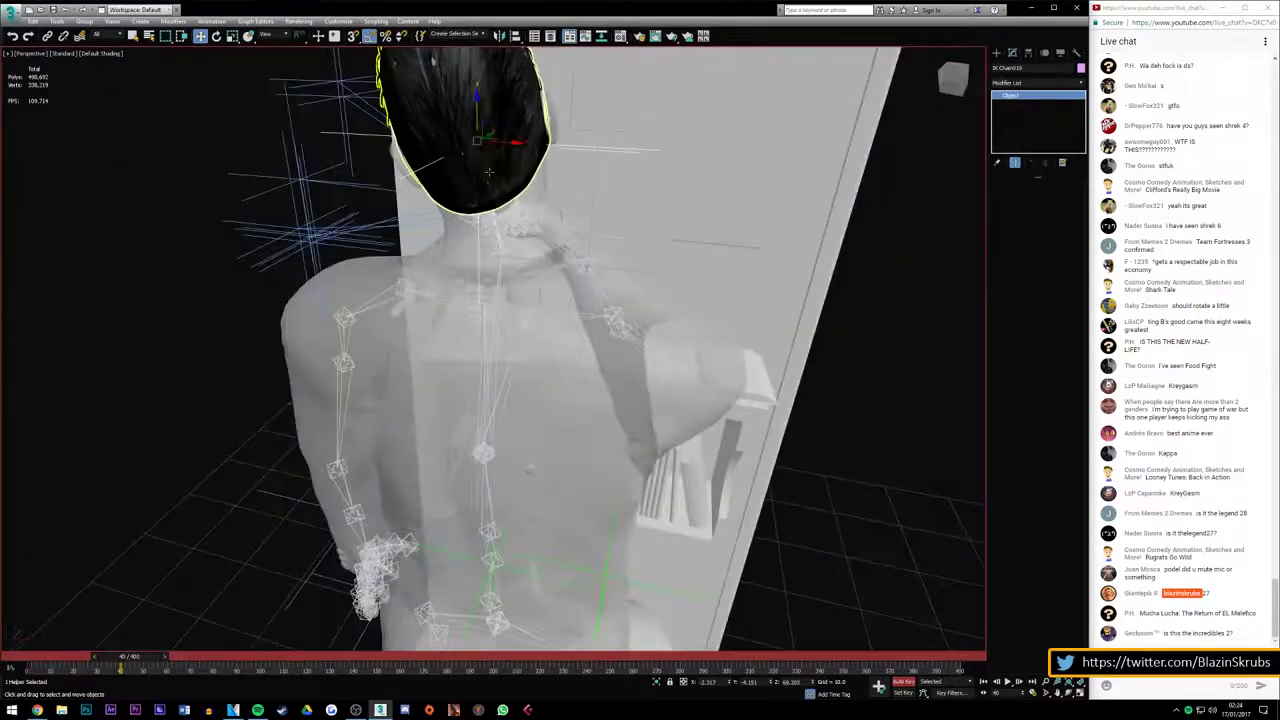
{"action": "left_click_drag", "start_coordinate": [495, 137], "coordinate": [531, 149]}
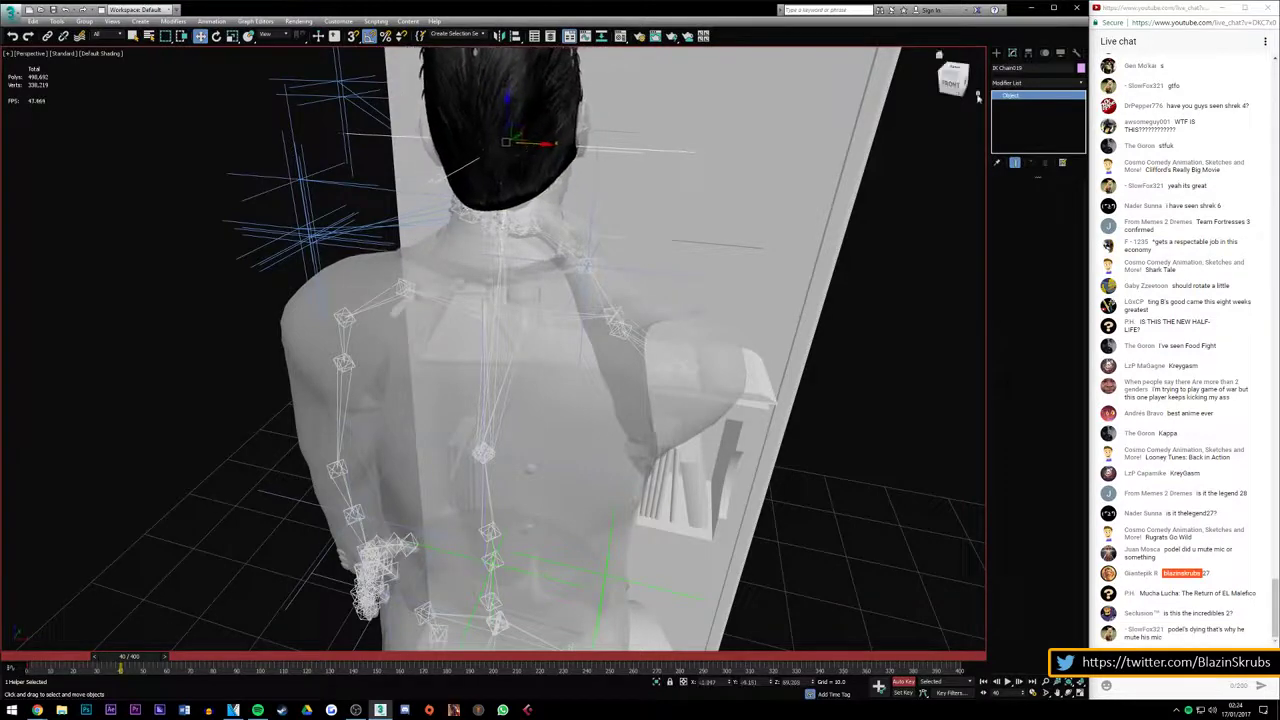
{"action": "mouse_move", "coordinate": [955, 80]}
{"action": "left_mouse_down"}
{"action": "mouse_move", "coordinate": [456, 100]}
{"action": "mouse_move", "coordinate": [476, 162]}
{"action": "mouse_move", "coordinate": [448, 179]}
{"action": "mouse_move", "coordinate": [411, 144]}
{"action": "mouse_move", "coordinate": [636, 364]}
{"action": "left_mouse_up"}
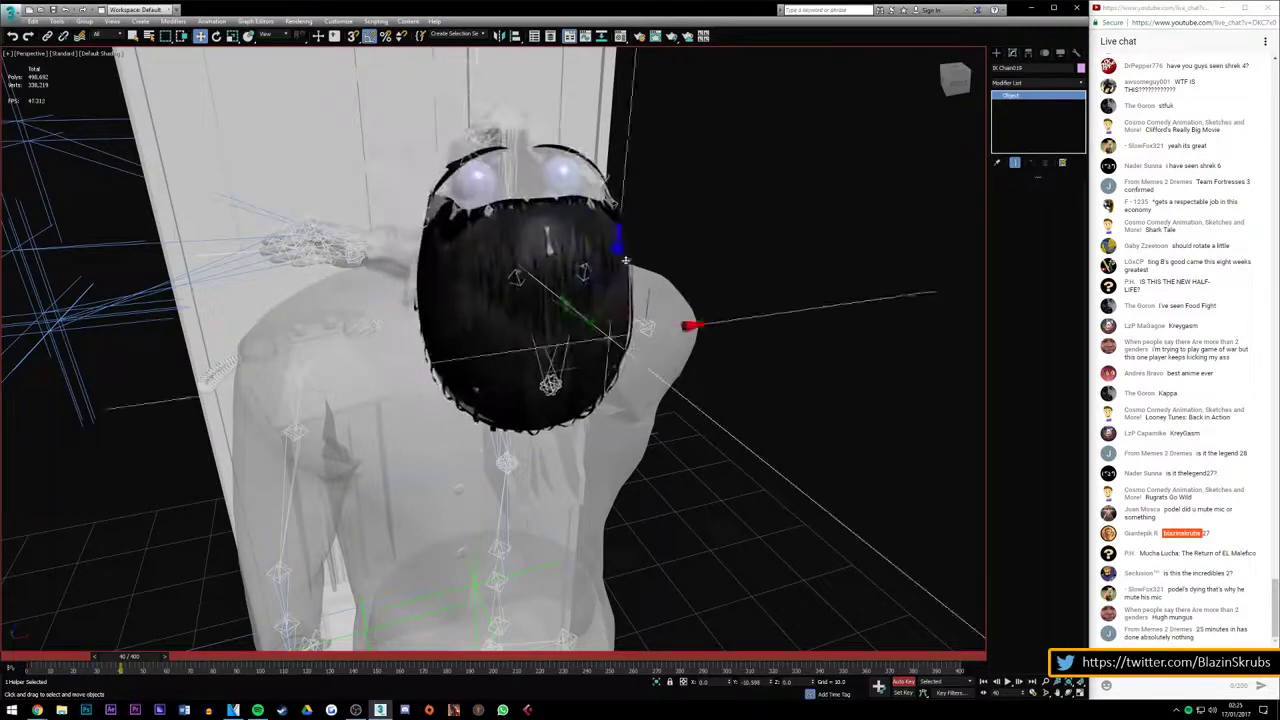
Step back through previous viewport views to a close front view of the character
{"action": "key", "text": "shift+z"}
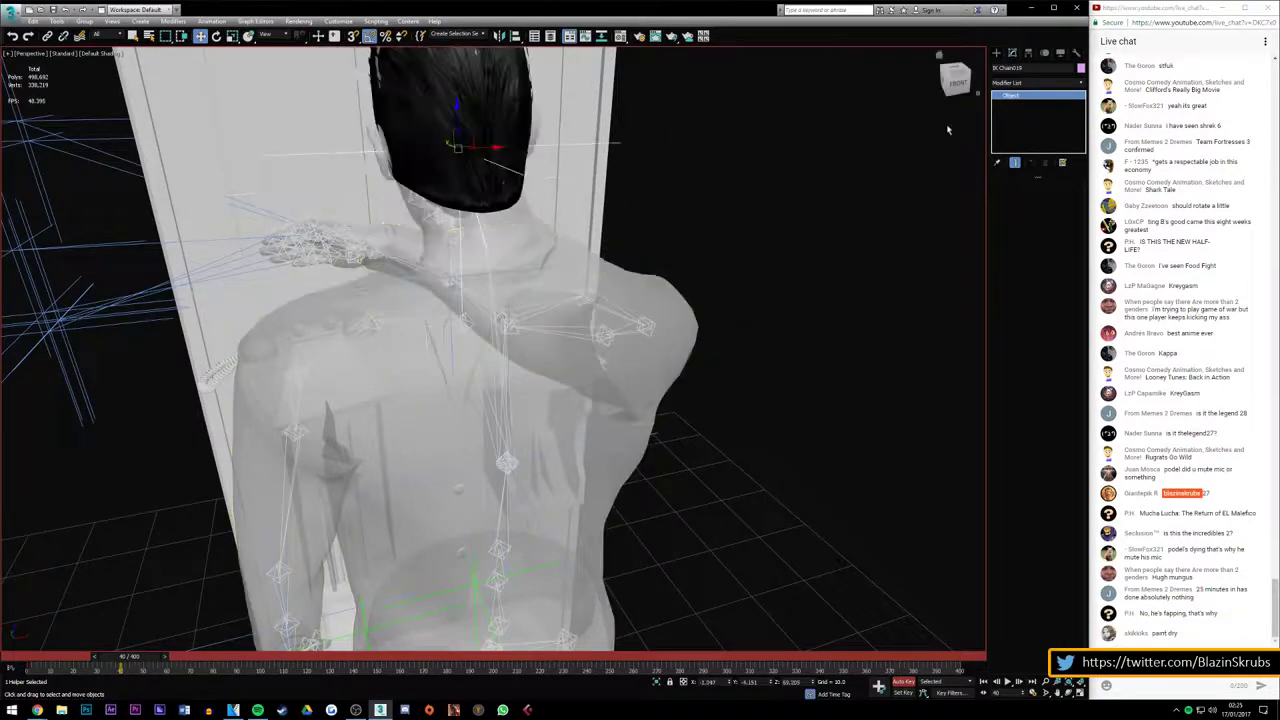
{"action": "key", "text": "shift+z"}
{"action": "key", "text": "shift+z"}
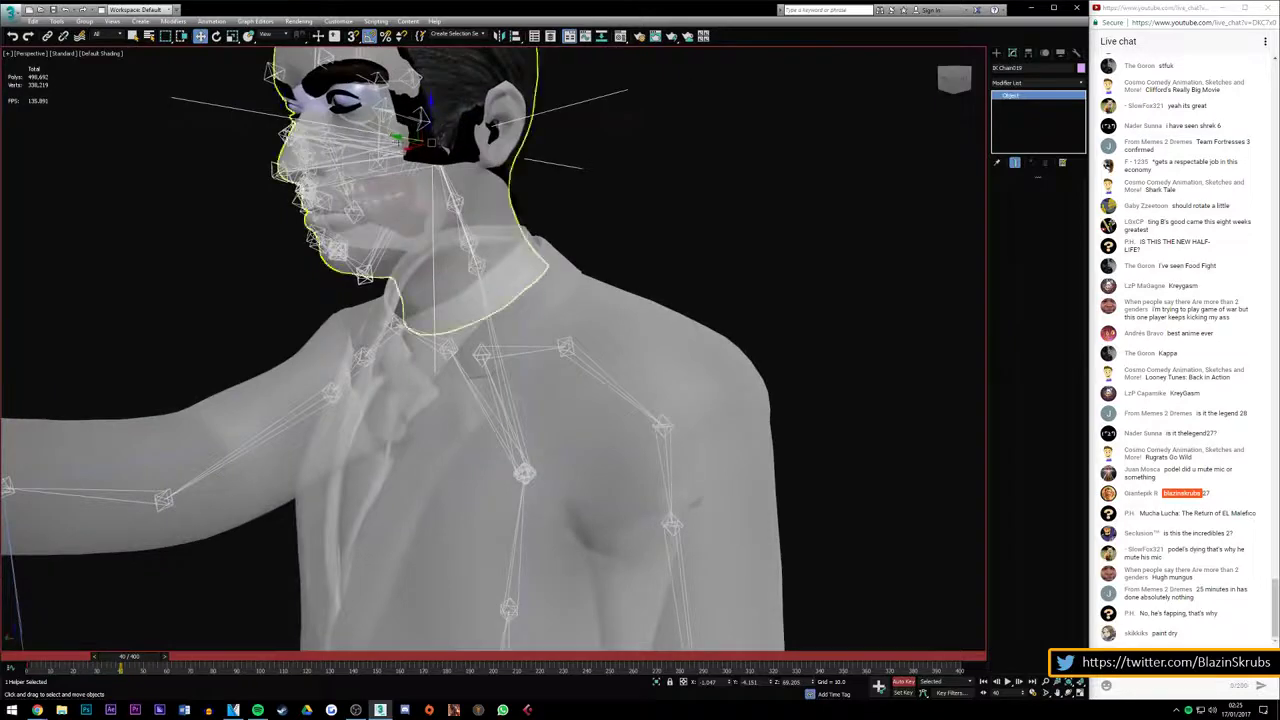
{"action": "key", "text": "shift+z"}
{"action": "key", "text": "shift+z"}
{"action": "key", "text": "shift+z"}
{"action": "key", "text": "shift+z"}
{"action": "key", "text": "shift+z"}
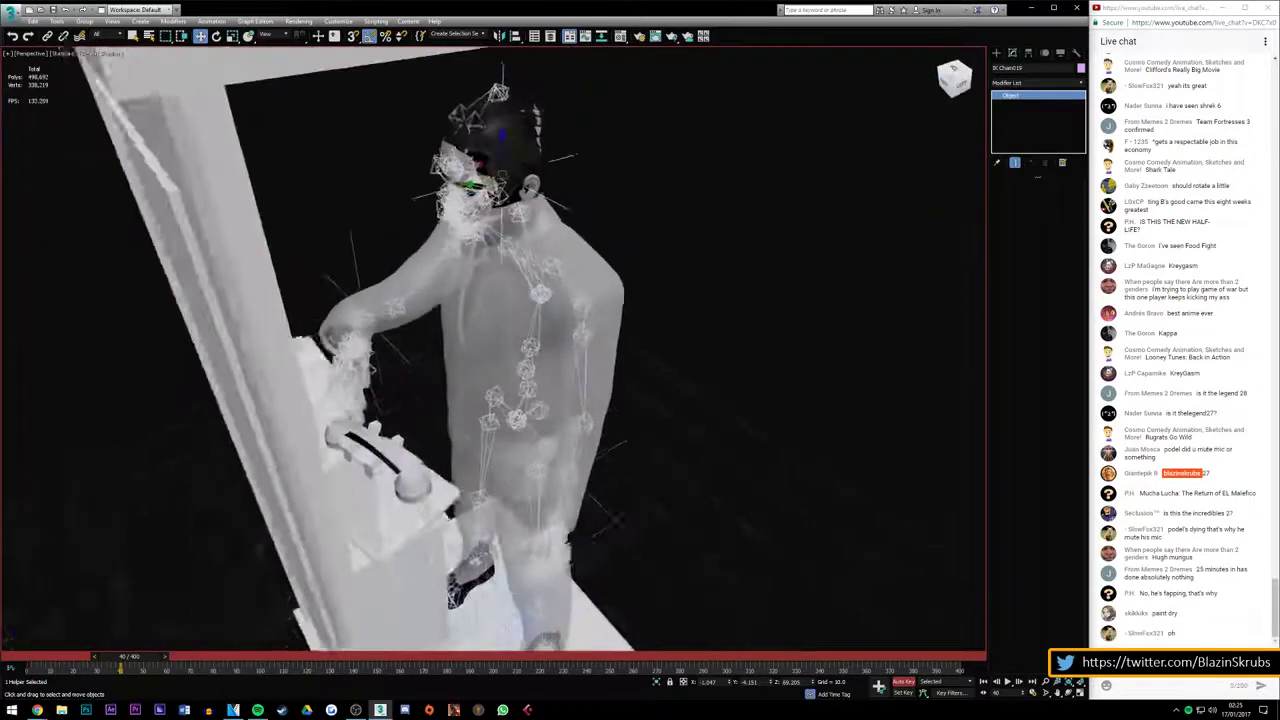
{"action": "key", "text": "shift+z"}
{"action": "key", "text": "shift+z"}
{"action": "key", "text": "shift+z"}
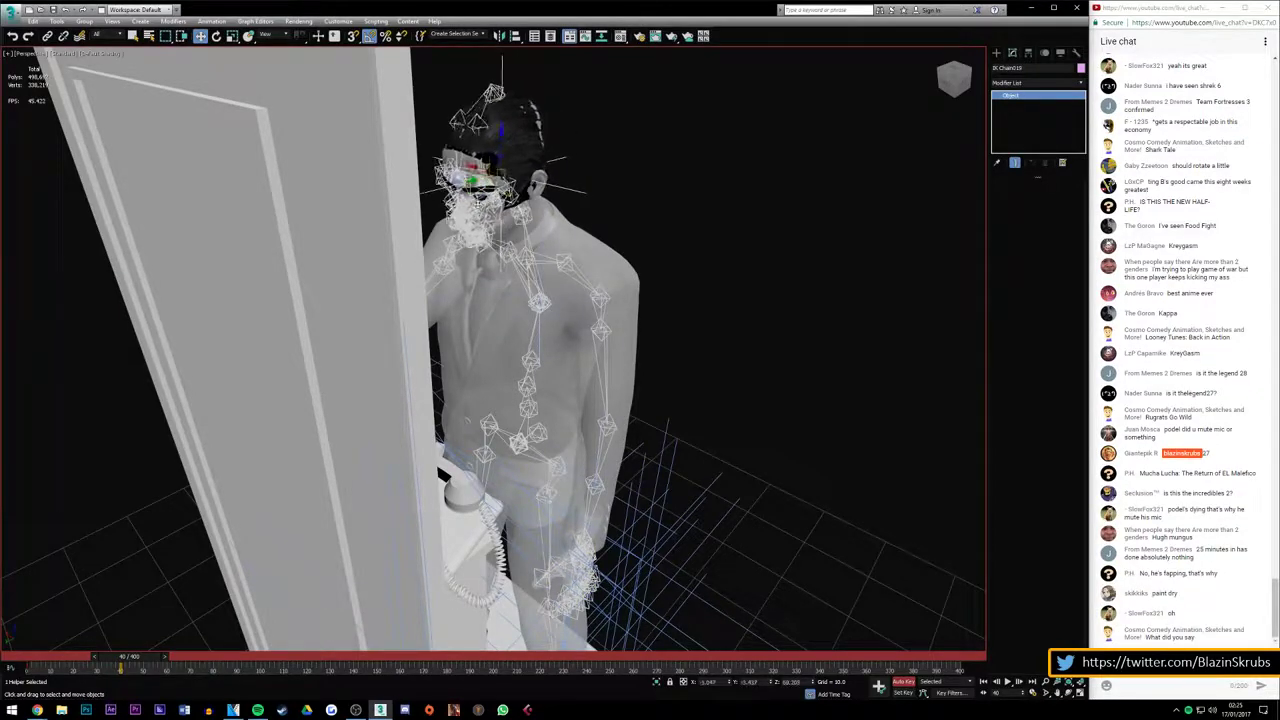
{"action": "key", "text": "shift+z"}
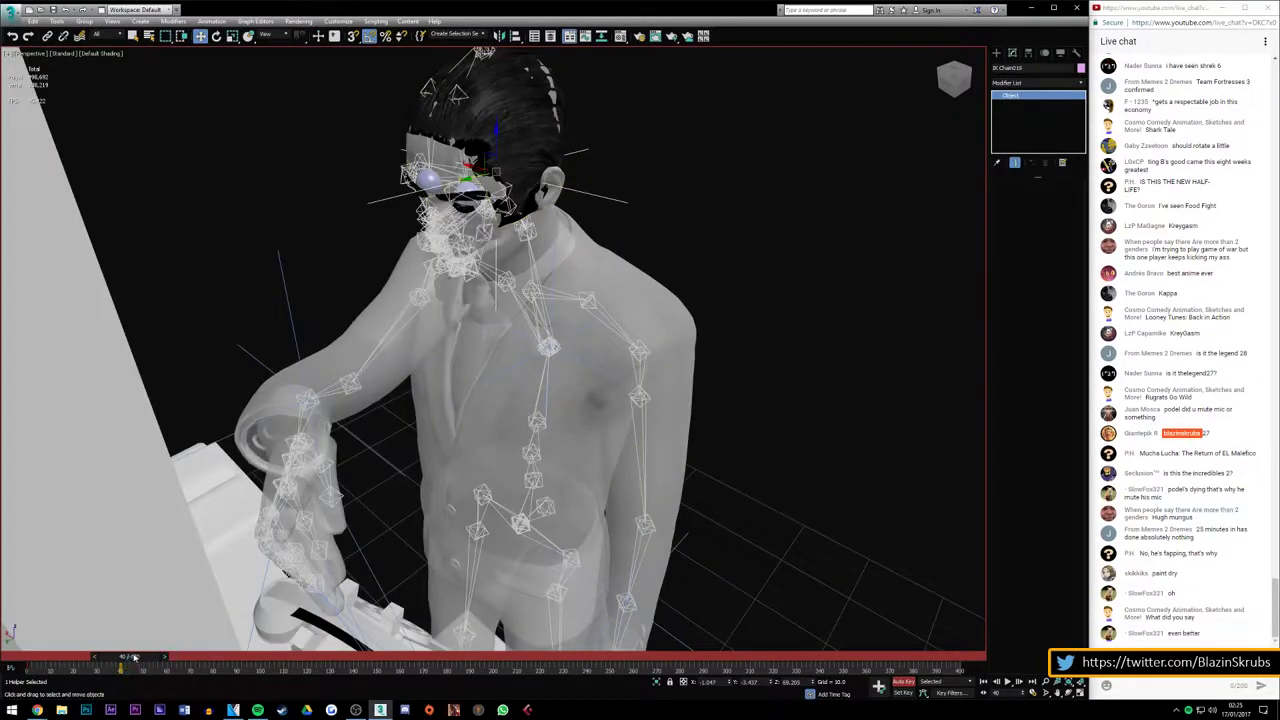
Raise and tilt the head bone near frame 0, preview the arm rising, and return to frame 0
{"action": "left_click_drag", "start_coordinate": [135, 657], "coordinate": [20, 668]}
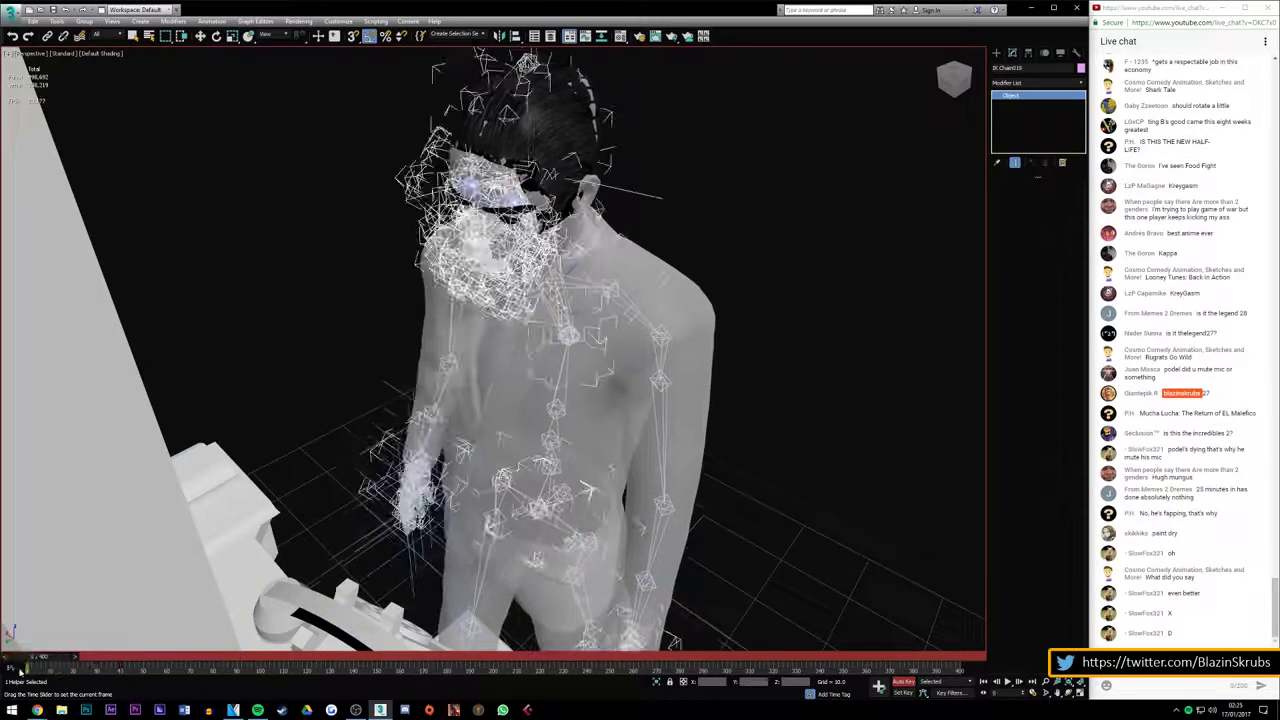
{"action": "key", "text": "w"}
{"action": "left_click_drag", "start_coordinate": [500, 177], "coordinate": [510, 152]}
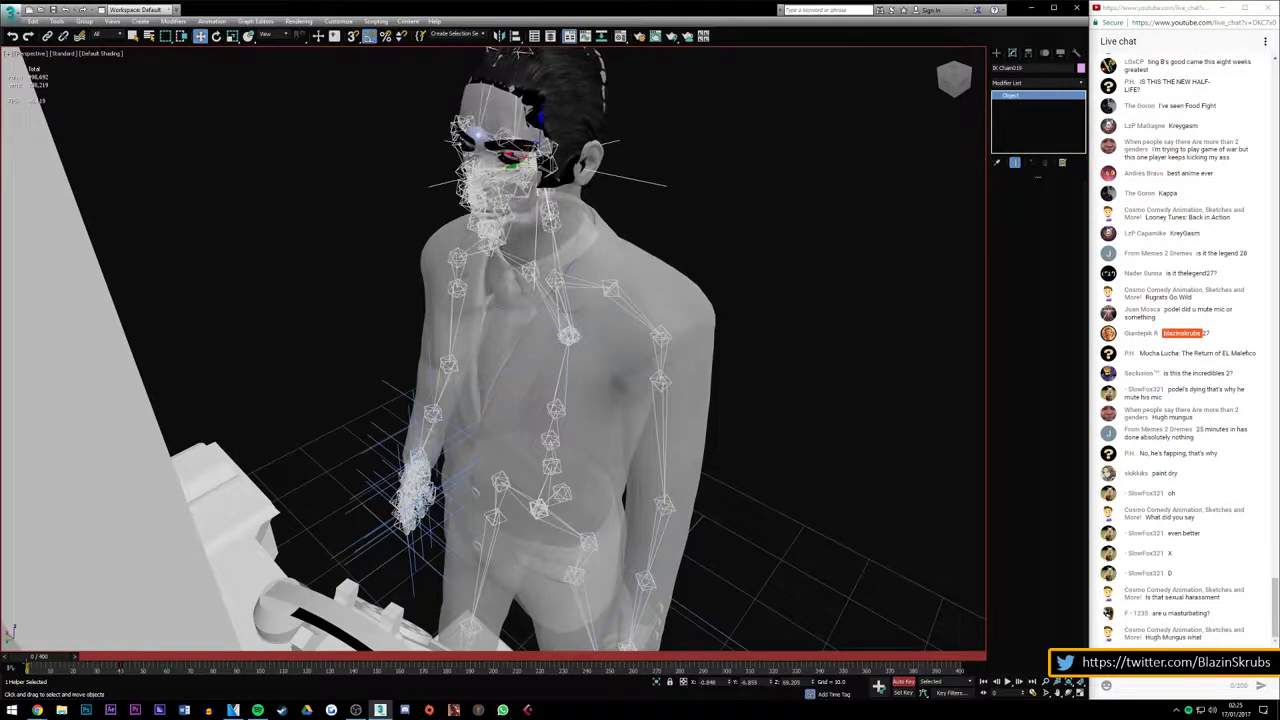
{"action": "left_click_drag", "start_coordinate": [38, 660], "coordinate": [68, 662]}
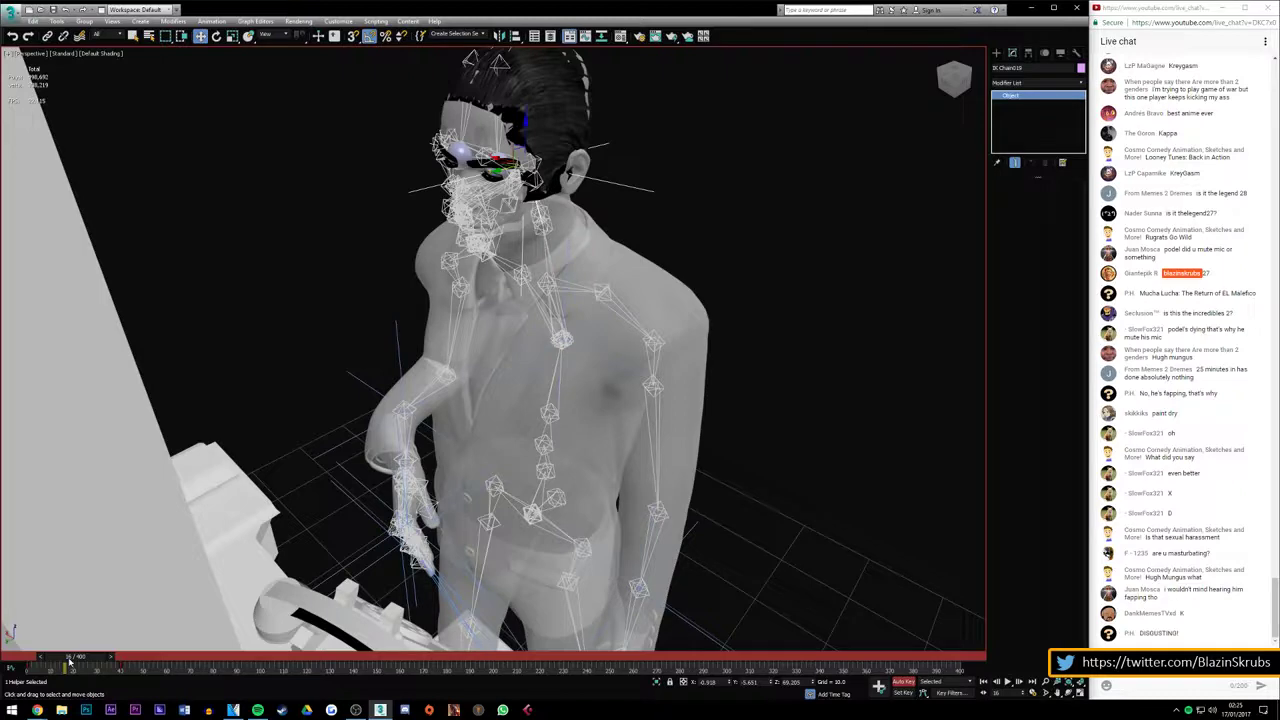
{"action": "left_click_drag", "start_coordinate": [86, 658], "coordinate": [35, 658]}
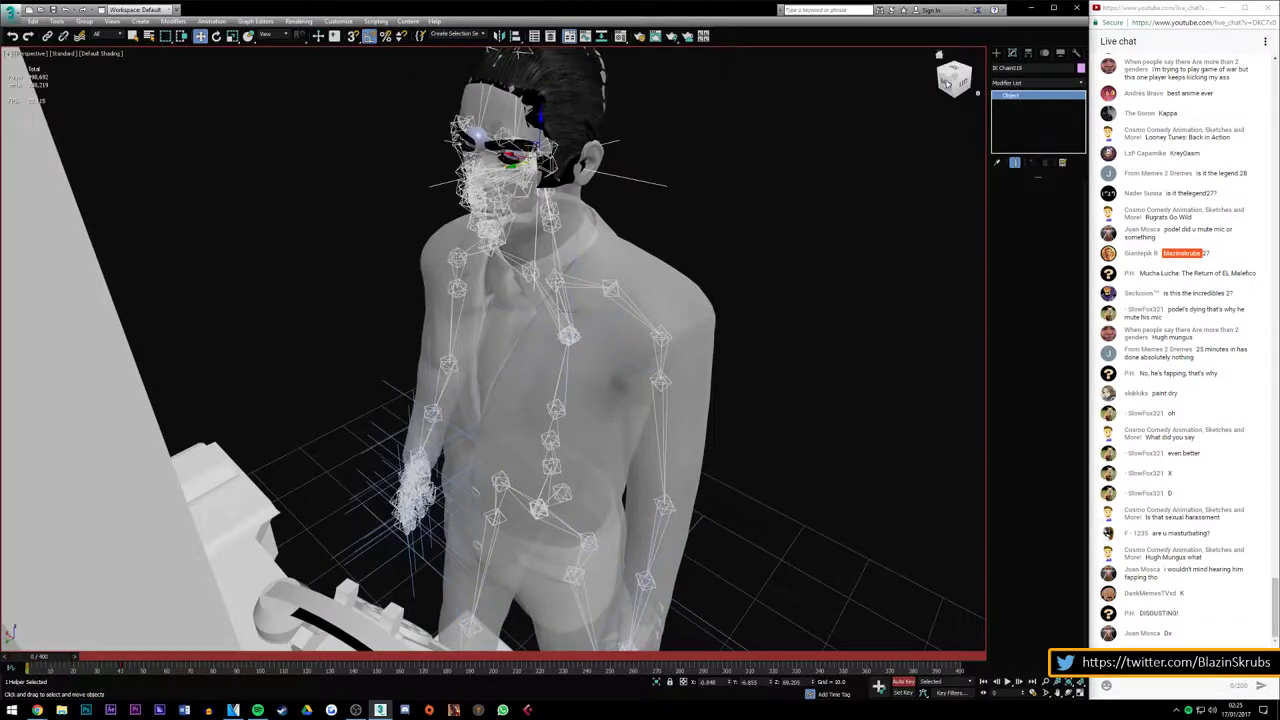
{"action": "left_click_drag", "start_coordinate": [947, 83], "coordinate": [944, 82]}
{"action": "scroll", "coordinate": [827, 269], "scroll_direction": "down", "scroll_amount": 4}
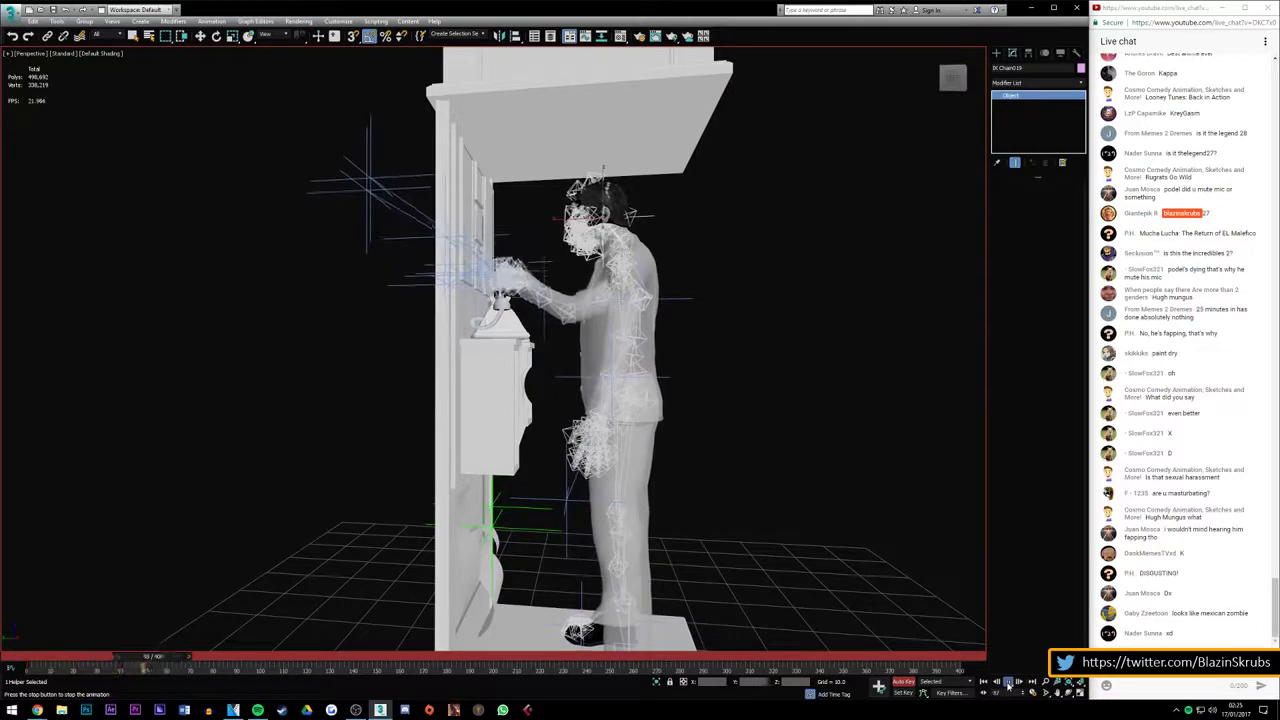
Play back the current reach animation and orbit above the booth to review it
{"action": "left_click_drag", "start_coordinate": [172, 663], "coordinate": [95, 663]}
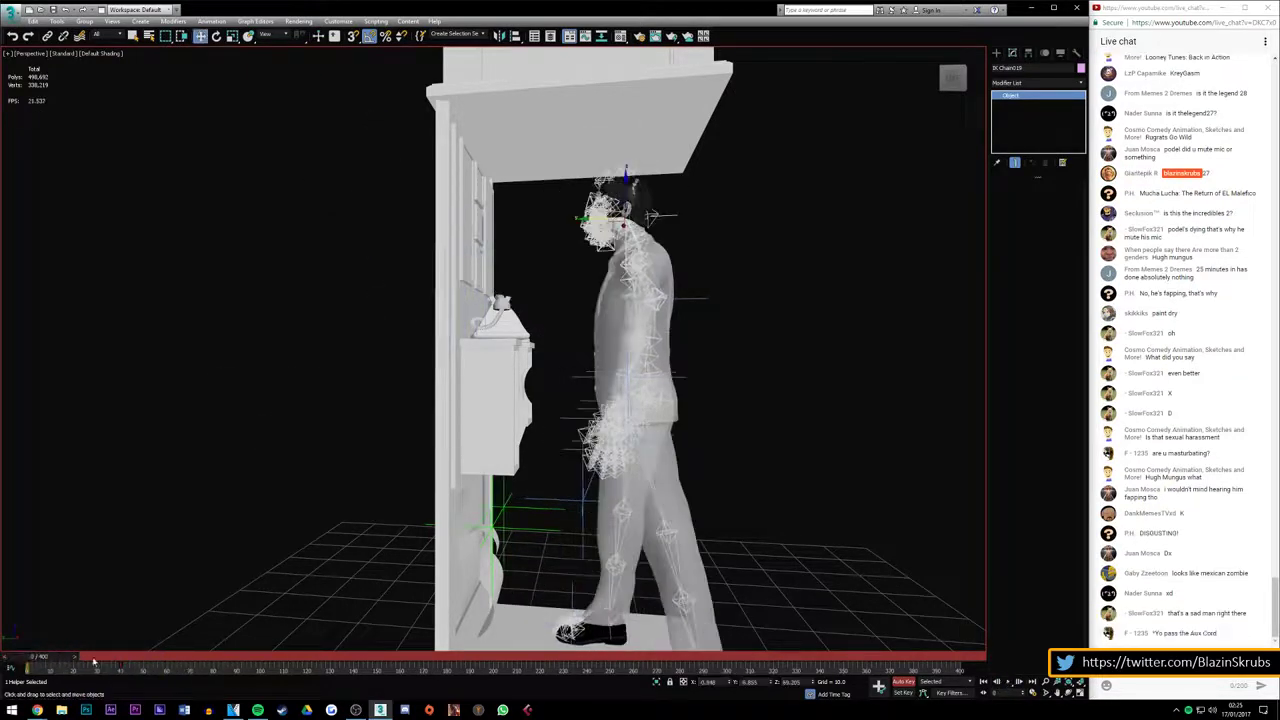
{"action": "left_click", "coordinate": [1010, 683]}
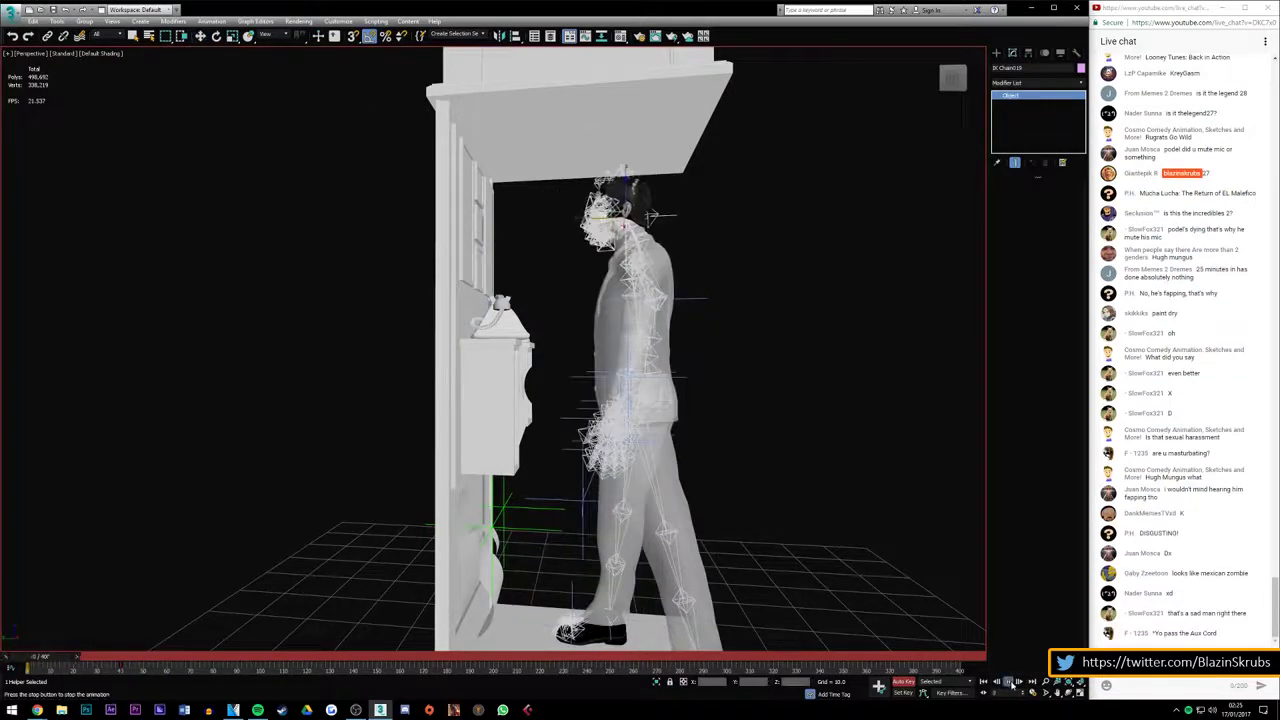
{"action": "left_click", "coordinate": [1010, 683]}
{"action": "left_click_drag", "start_coordinate": [953, 78], "coordinate": [940, 96]}
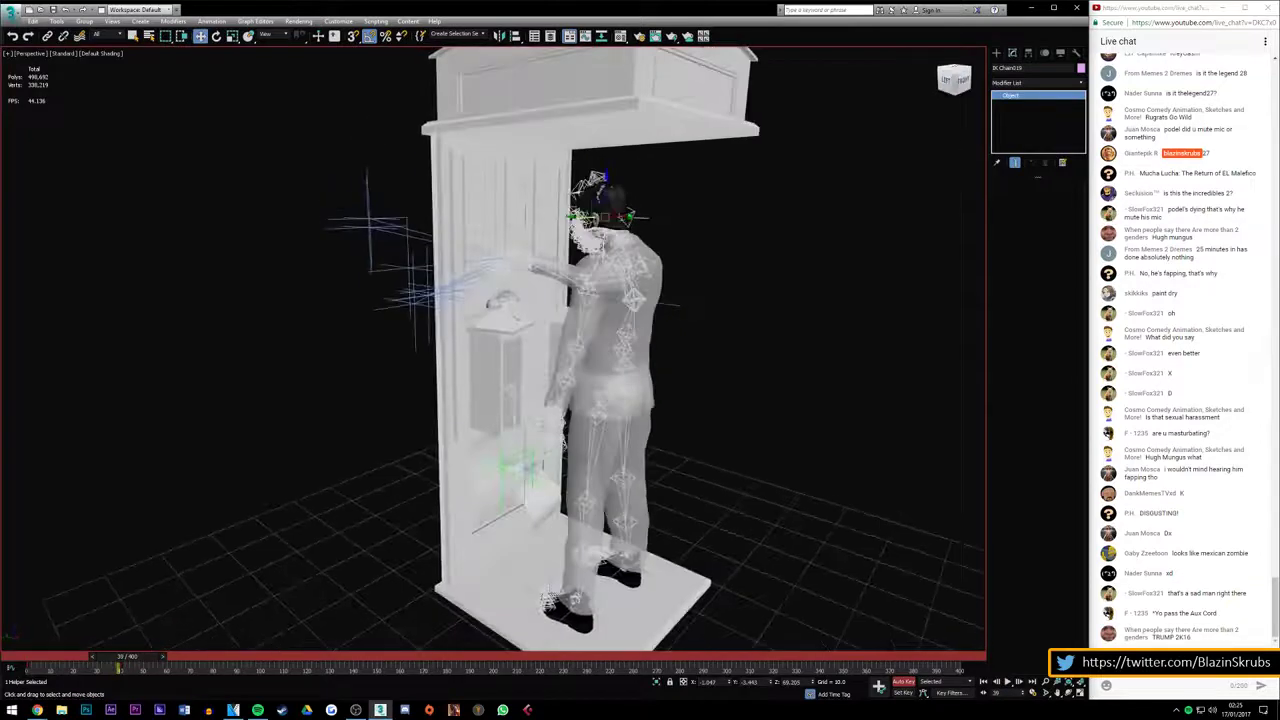
{"action": "scroll", "coordinate": [553, 376], "scroll_direction": "up", "scroll_amount": 3}
{"action": "scroll", "coordinate": [553, 376], "scroll_direction": "up", "scroll_amount": 2}
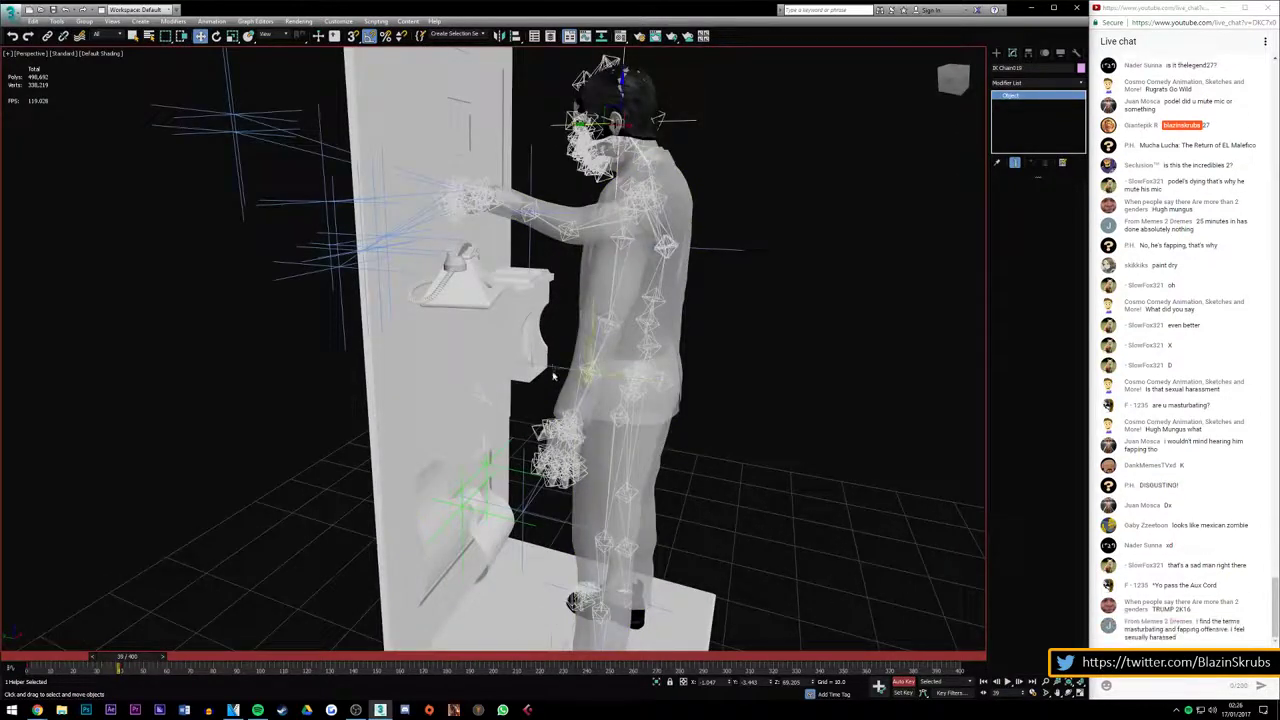
{"action": "left_click_drag", "start_coordinate": [953, 80], "coordinate": [950, 84]}
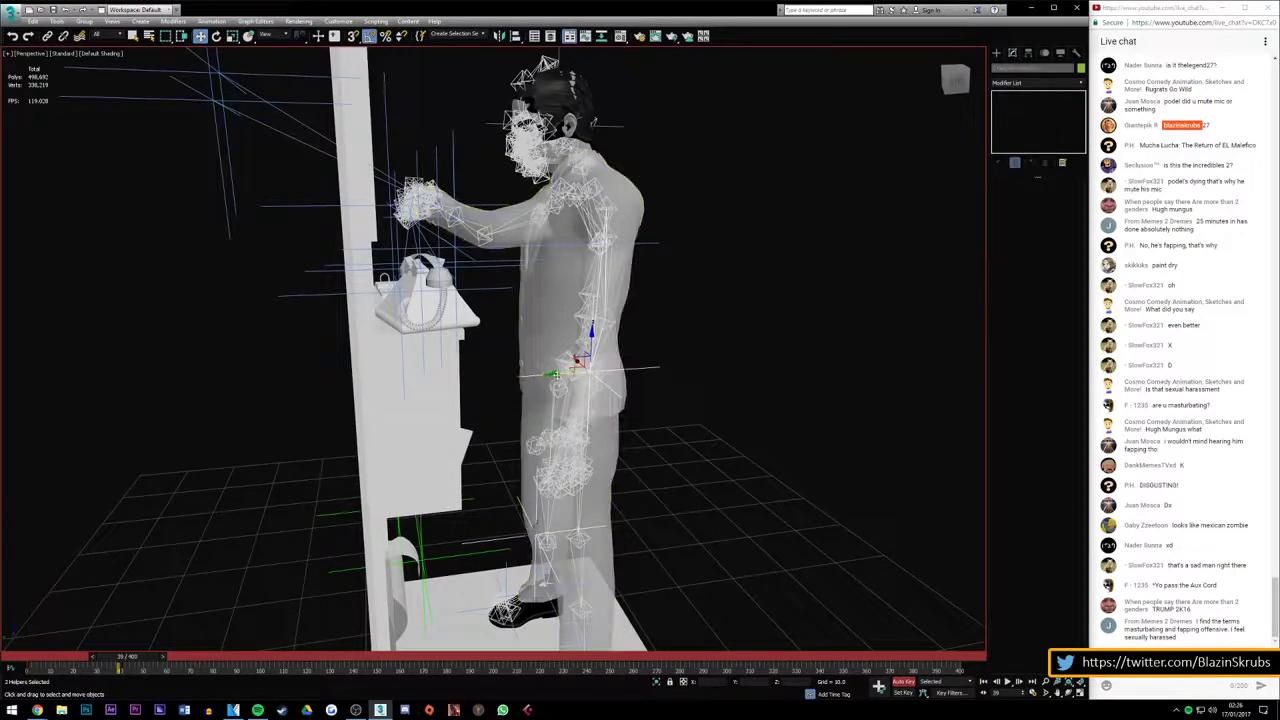
At frame 0, lower the arm helpers so the arm hangs at his side
{"action": "left_click_drag", "start_coordinate": [540, 374], "coordinate": [596, 372]}
{"action": "left_click_drag", "start_coordinate": [120, 657], "coordinate": [16, 663]}
{"action": "key", "text": "w"}
{"action": "left_click", "coordinate": [545, 474]}
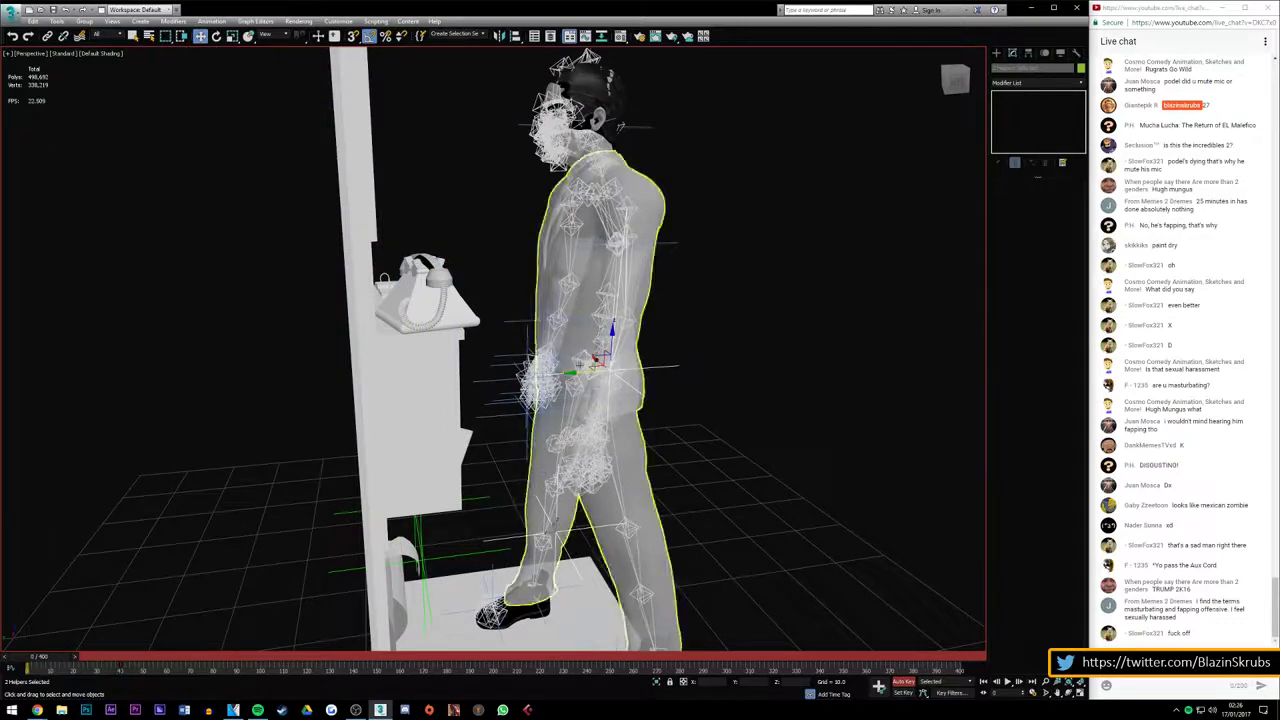
{"action": "mouse_move", "coordinate": [596, 366]}
{"action": "left_mouse_down"}
{"action": "mouse_move", "coordinate": [619, 371]}
{"action": "mouse_move", "coordinate": [605, 371]}
{"action": "left_mouse_up"}
At about frame 42, shift the arm helper right along X toward the telephone
{"action": "left_click_drag", "start_coordinate": [43, 658], "coordinate": [138, 656]}
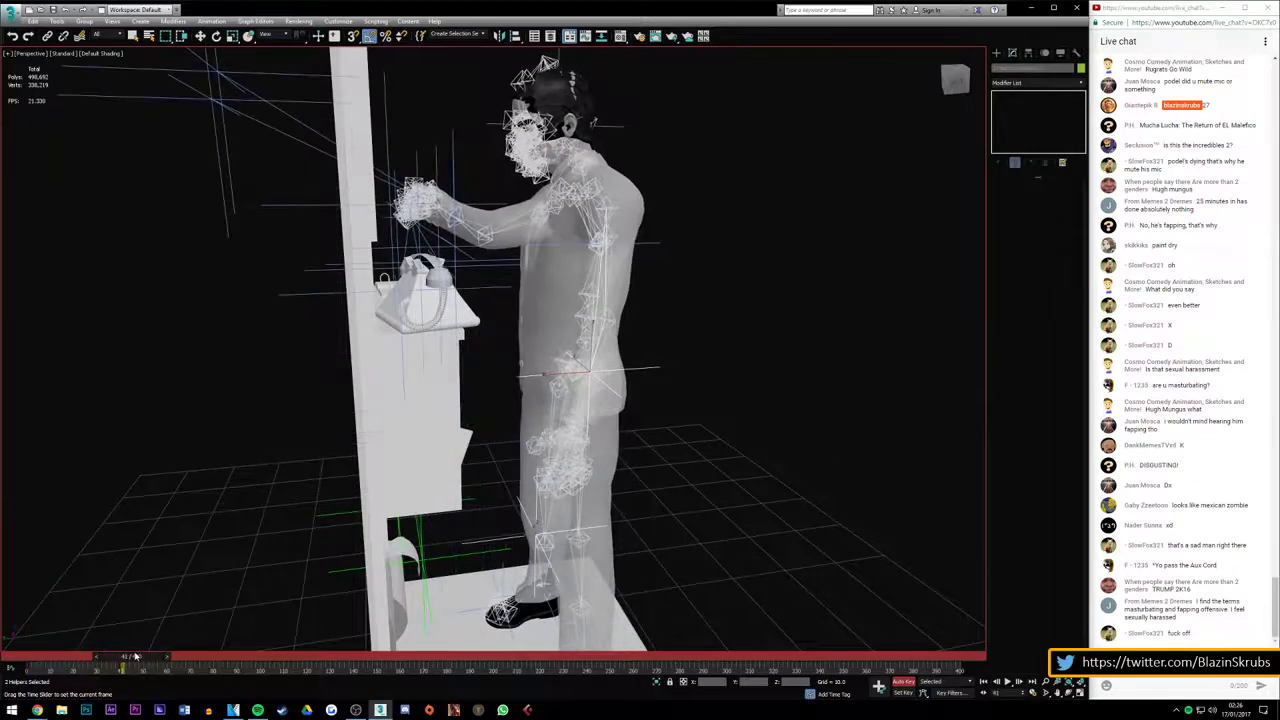
{"action": "key", "text": "w"}
{"action": "left_click", "coordinate": [570, 385]}
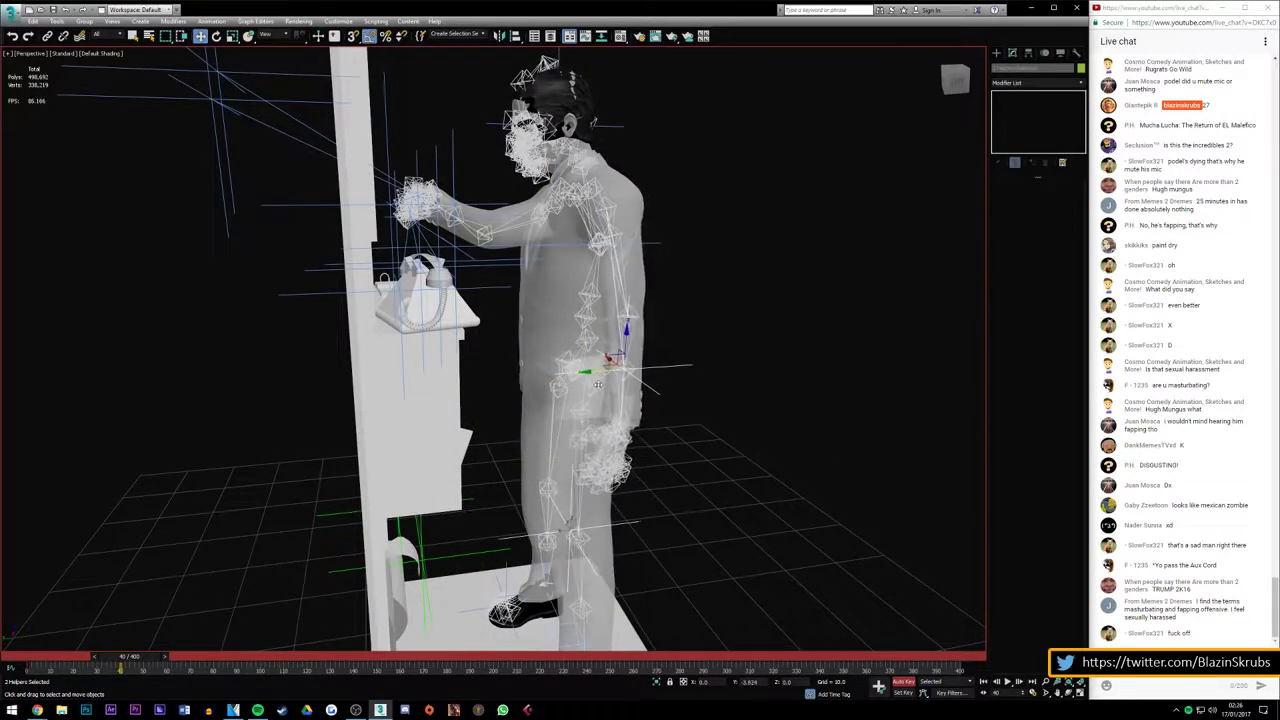
{"action": "middle_click_drag", "start_coordinate": [612, 360], "coordinate": [700, 360], "text": "alt"}
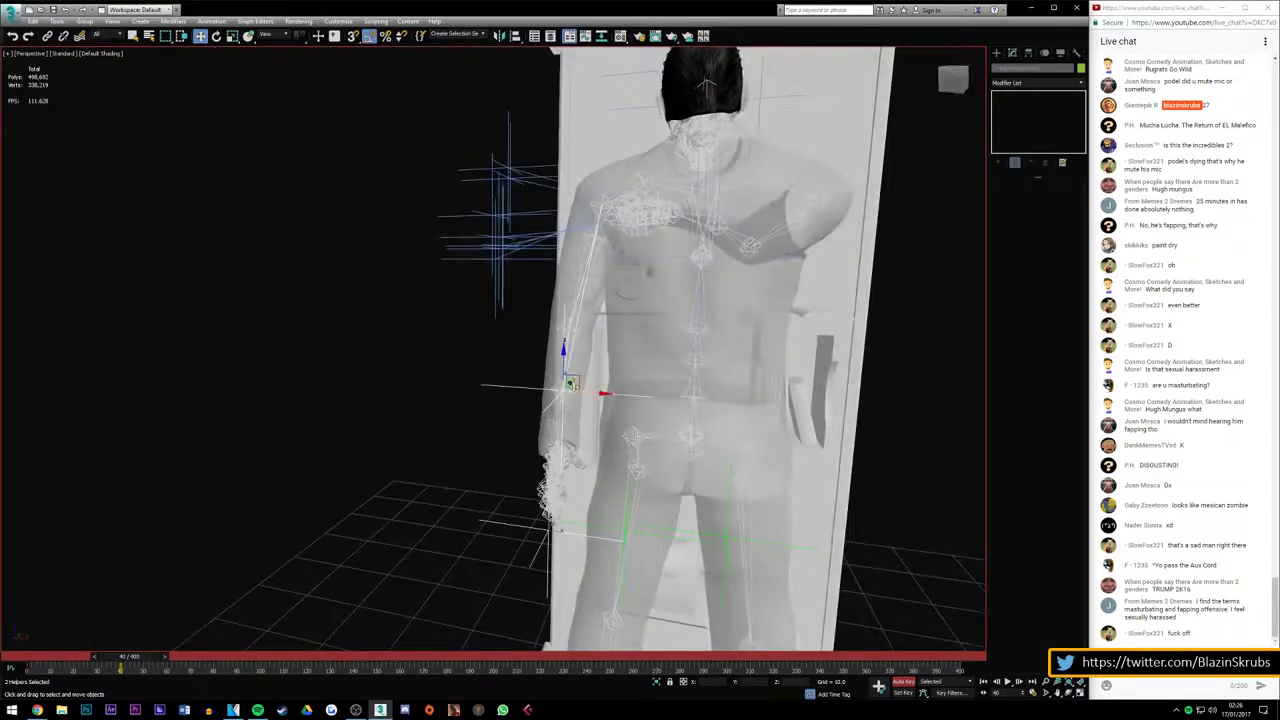
{"action": "left_click_drag", "start_coordinate": [585, 395], "coordinate": [597, 395]}
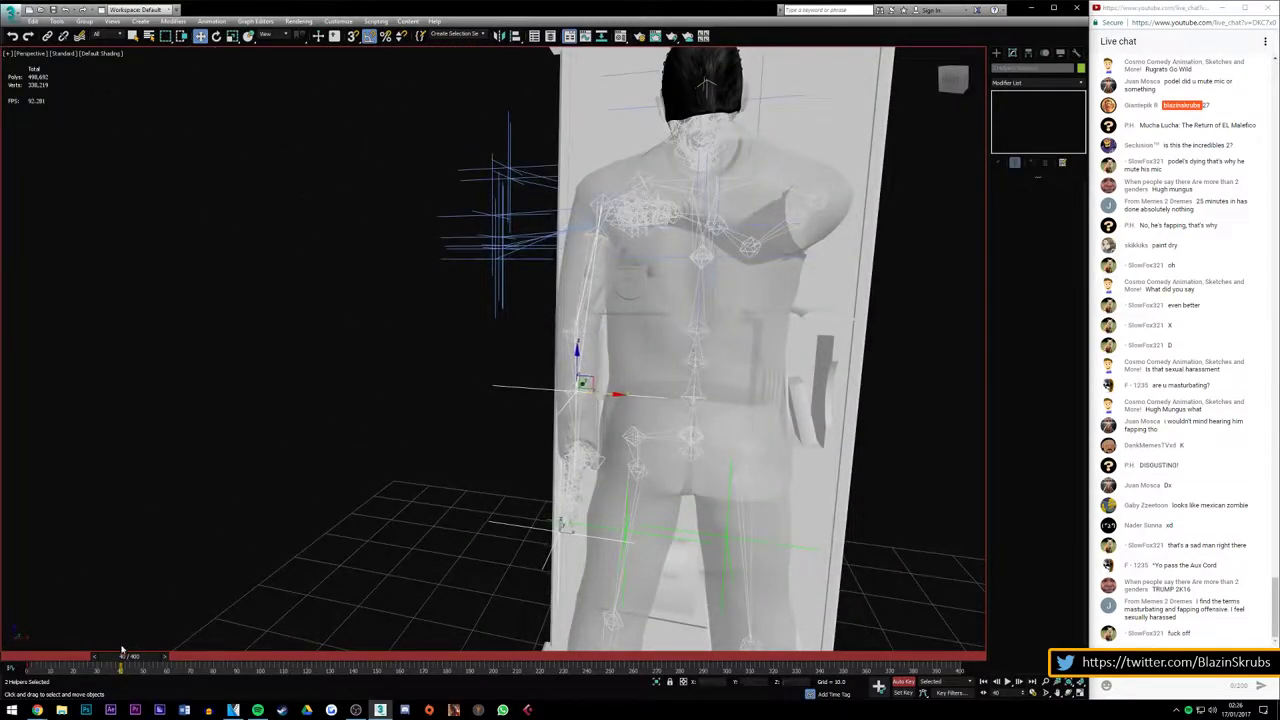
Replay the reach from frame 0, viewing from the side, then rewind to frame 0
{"action": "left_click_drag", "start_coordinate": [127, 662], "coordinate": [38, 662]}
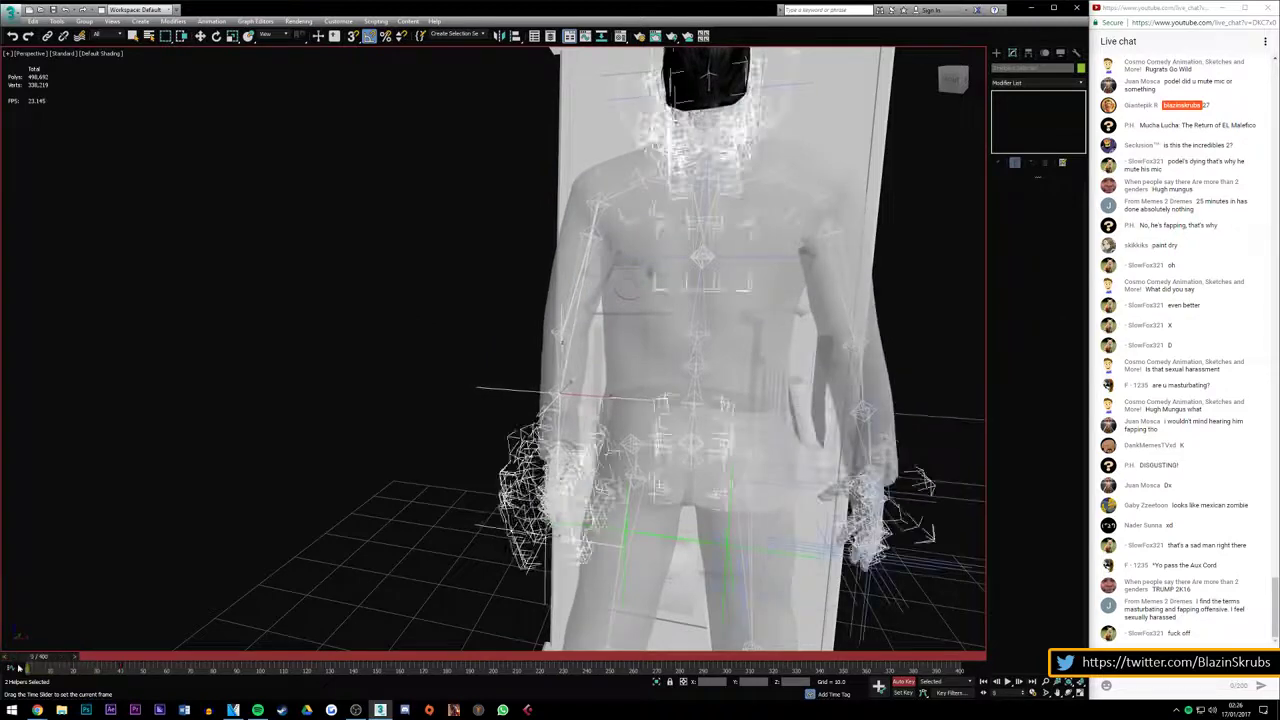
{"action": "left_click", "coordinate": [1012, 683]}
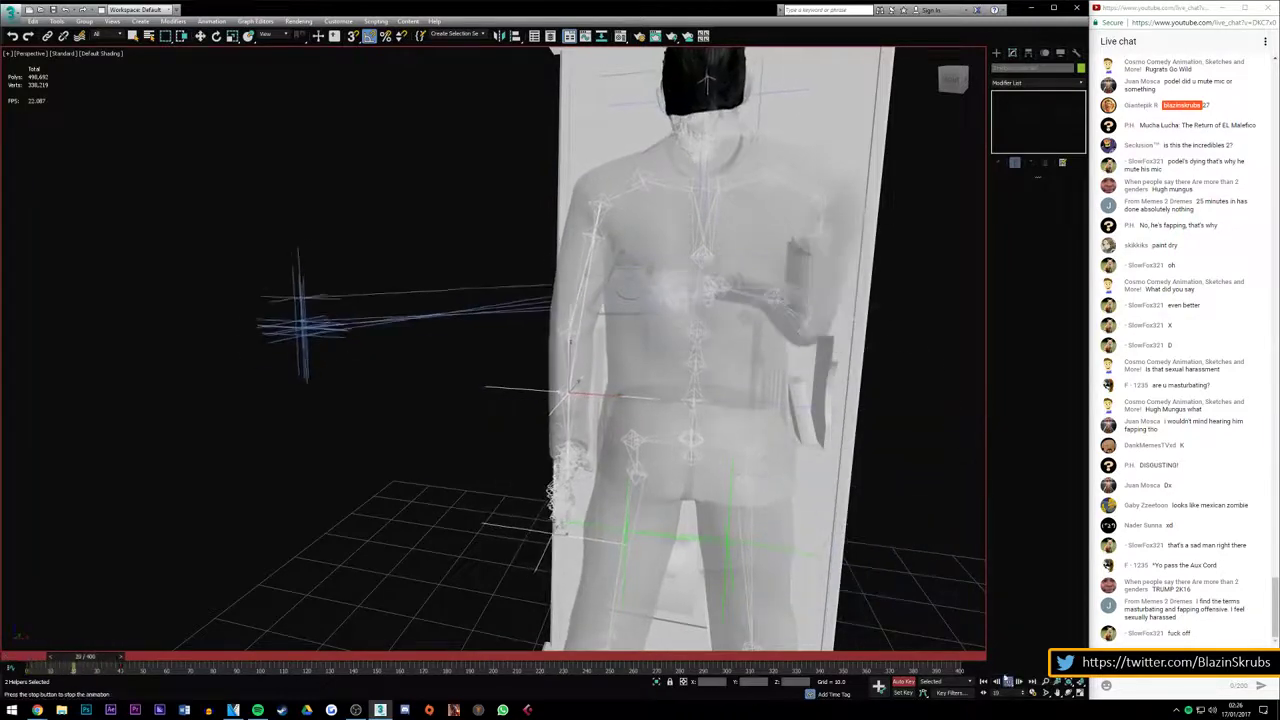
{"action": "left_click_drag", "start_coordinate": [951, 84], "coordinate": [265, 495]}
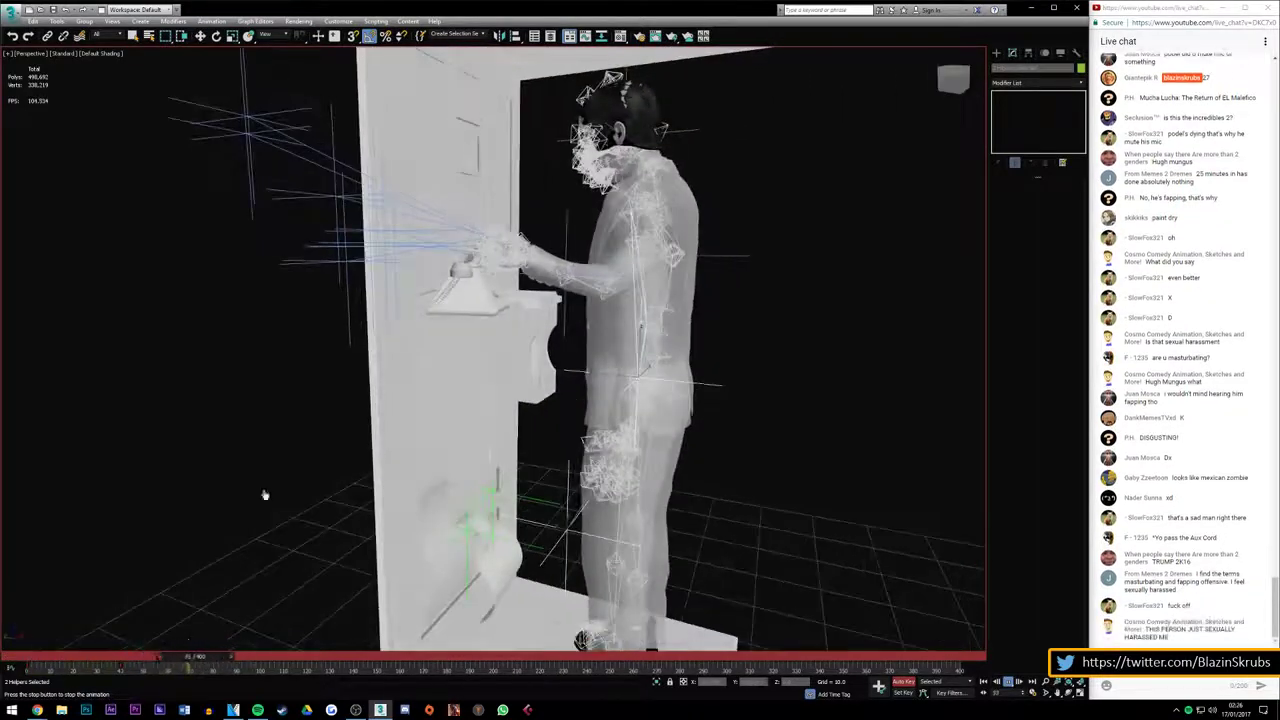
{"action": "left_click_drag", "start_coordinate": [185, 662], "coordinate": [38, 662]}
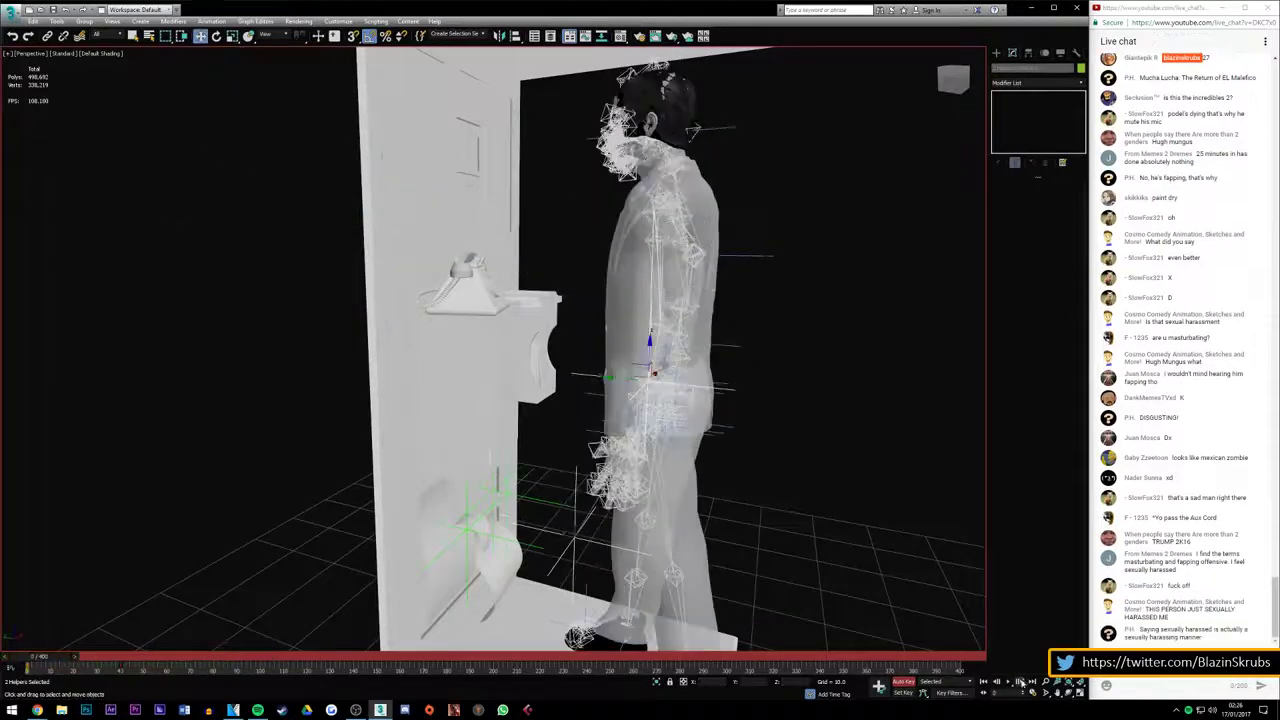
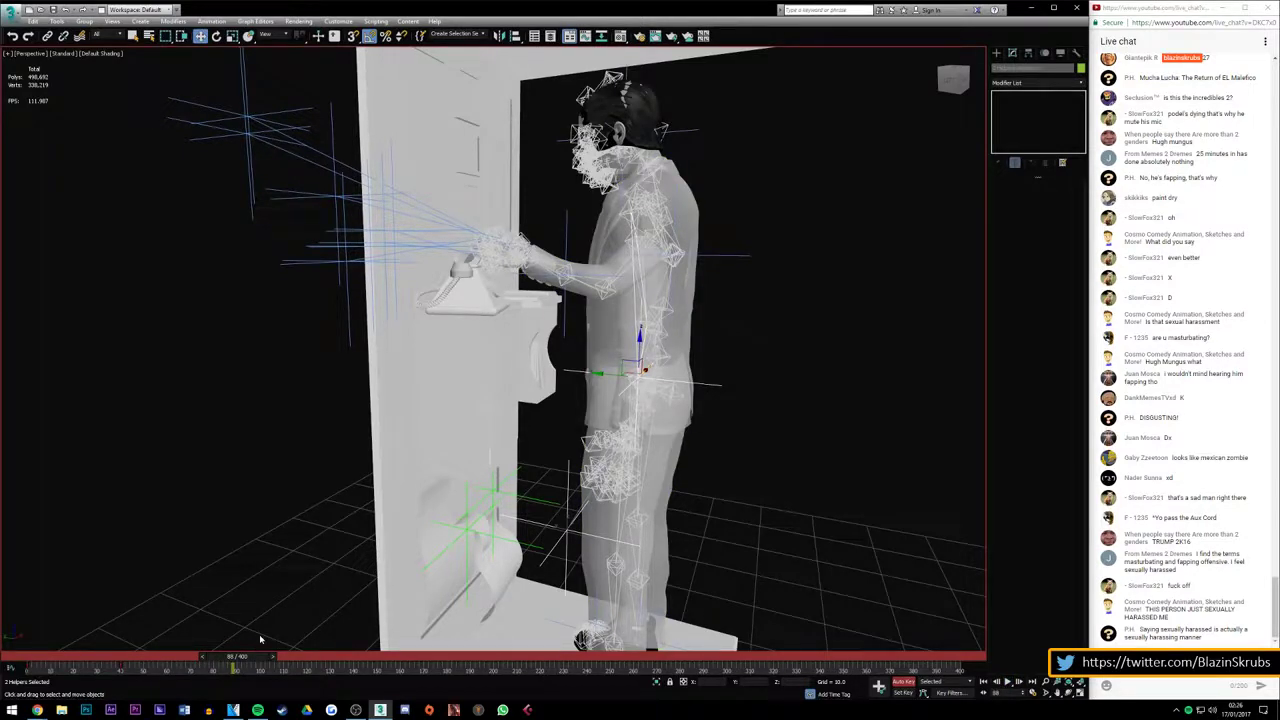
Save the scene, rewind to frame 0 and play back the animation
{"action": "key", "text": "ctrl+s"}
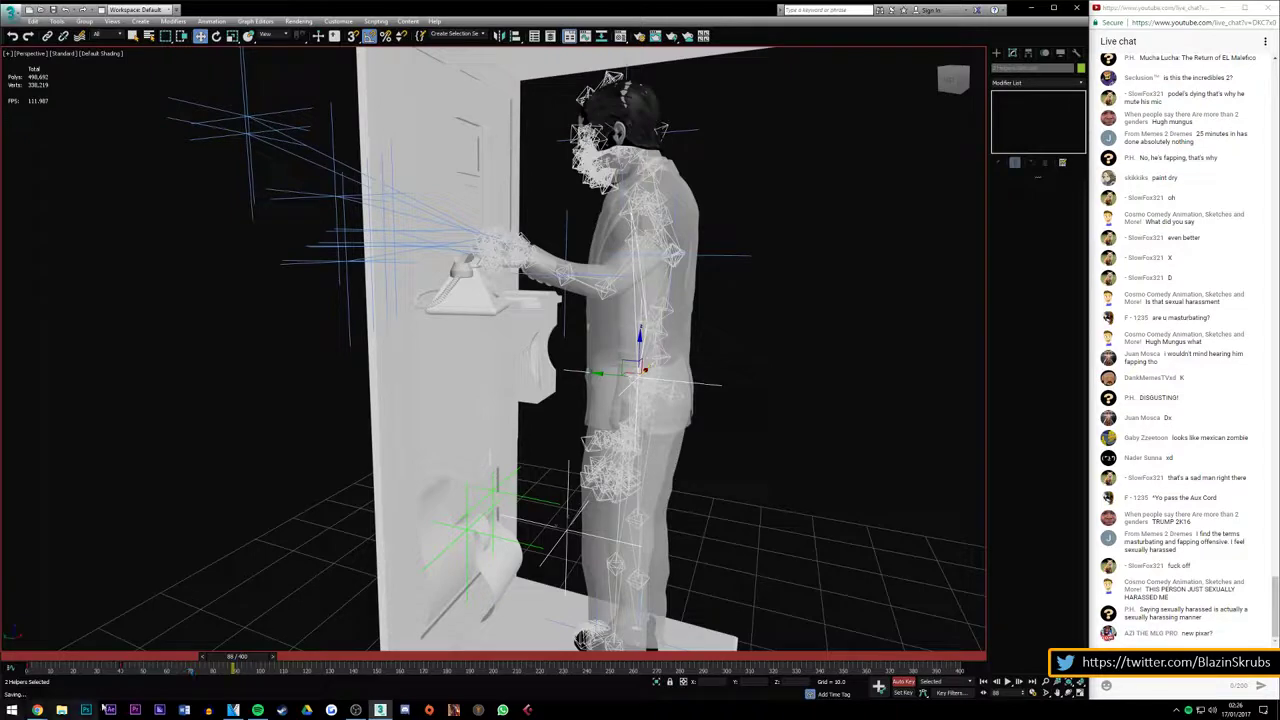
{"action": "left_click_drag", "start_coordinate": [192, 660], "coordinate": [40, 660]}
{"action": "key", "text": "w"}
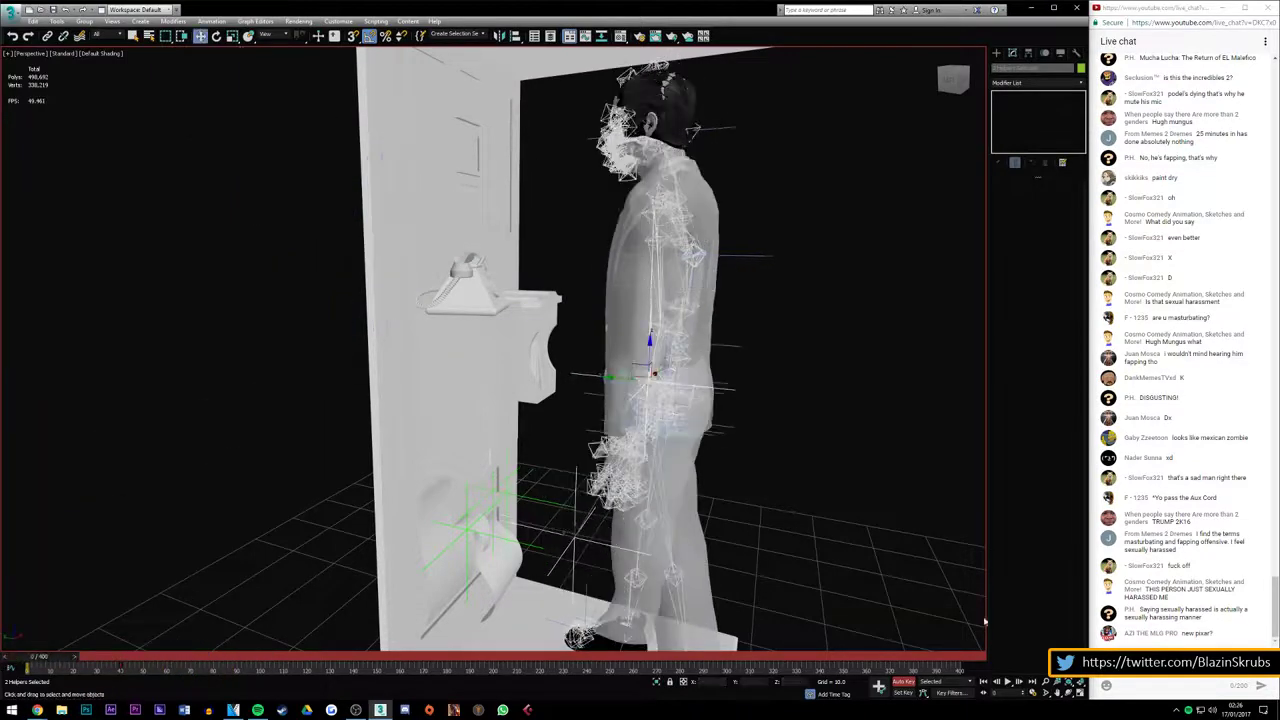
{"action": "left_click", "coordinate": [1009, 681]}
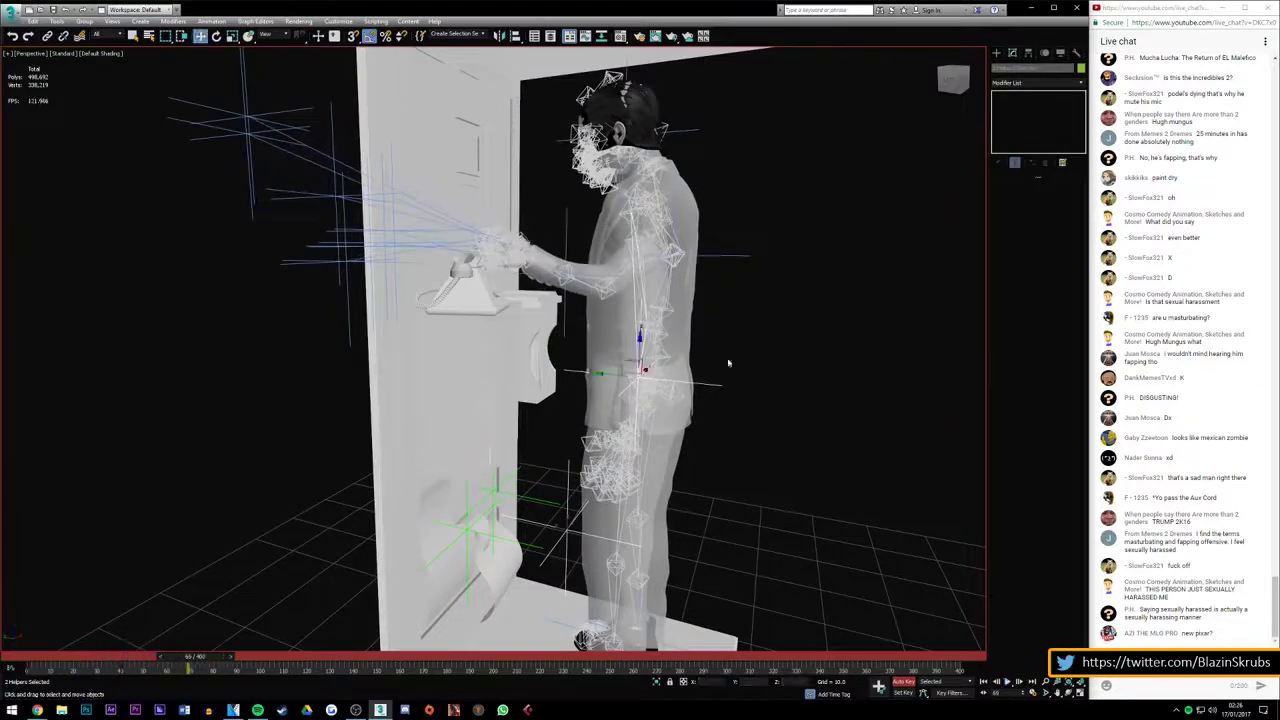
{"action": "scroll", "coordinate": [545, 311], "scroll_direction": "up", "scroll_amount": 5}
{"action": "scroll", "coordinate": [545, 311], "scroll_direction": "up", "scroll_amount": 3}
Try moving the hand IK goal above the phone, then undo it
{"action": "left_click", "coordinate": [544, 312]}
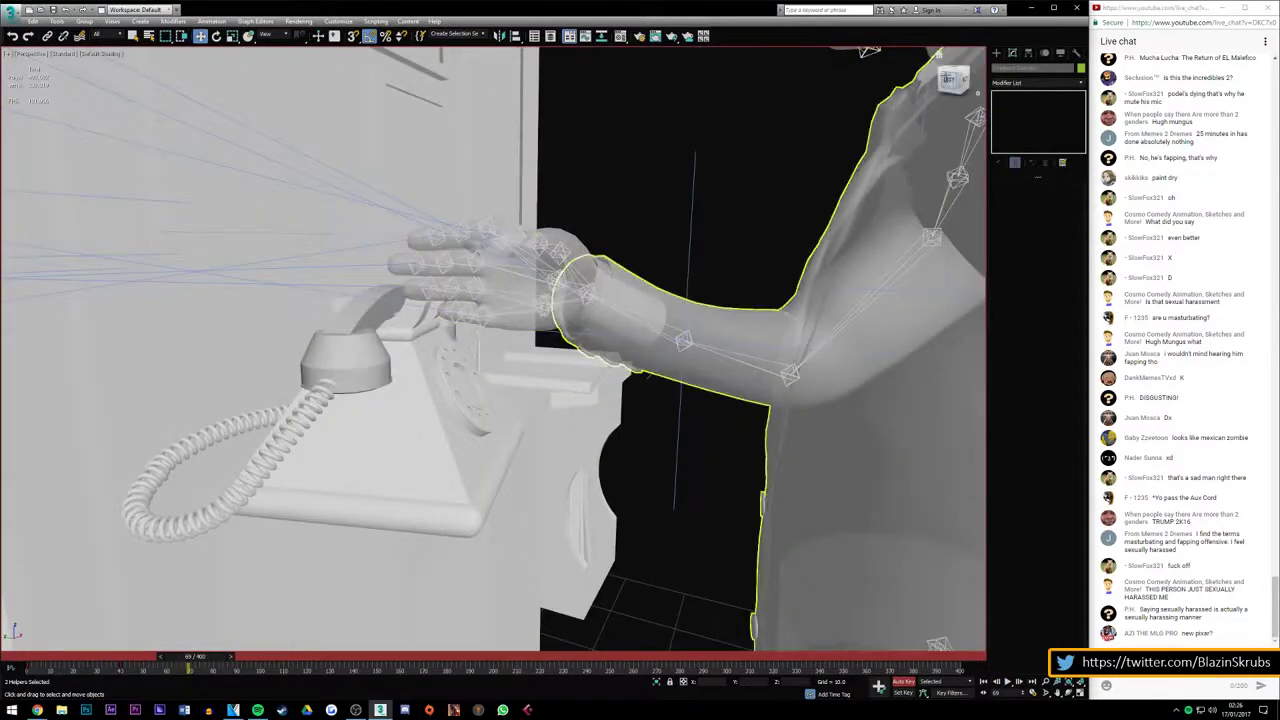
{"action": "scroll", "coordinate": [544, 312], "scroll_direction": "up", "scroll_amount": 3}
{"action": "middle_click_drag", "start_coordinate": [544, 312], "coordinate": [544, 312], "text": "alt"}
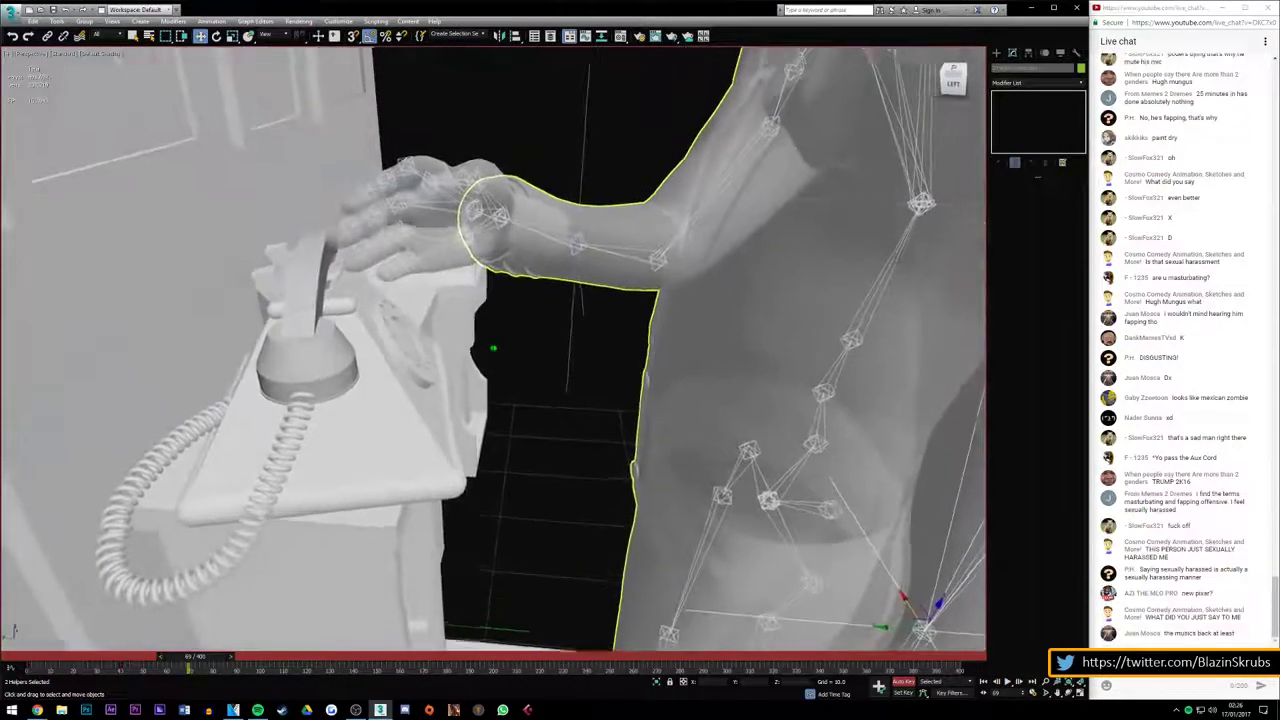
{"action": "middle_click_drag", "start_coordinate": [493, 348], "coordinate": [500, 295], "text": "alt"}
{"action": "left_click", "coordinate": [500, 295]}
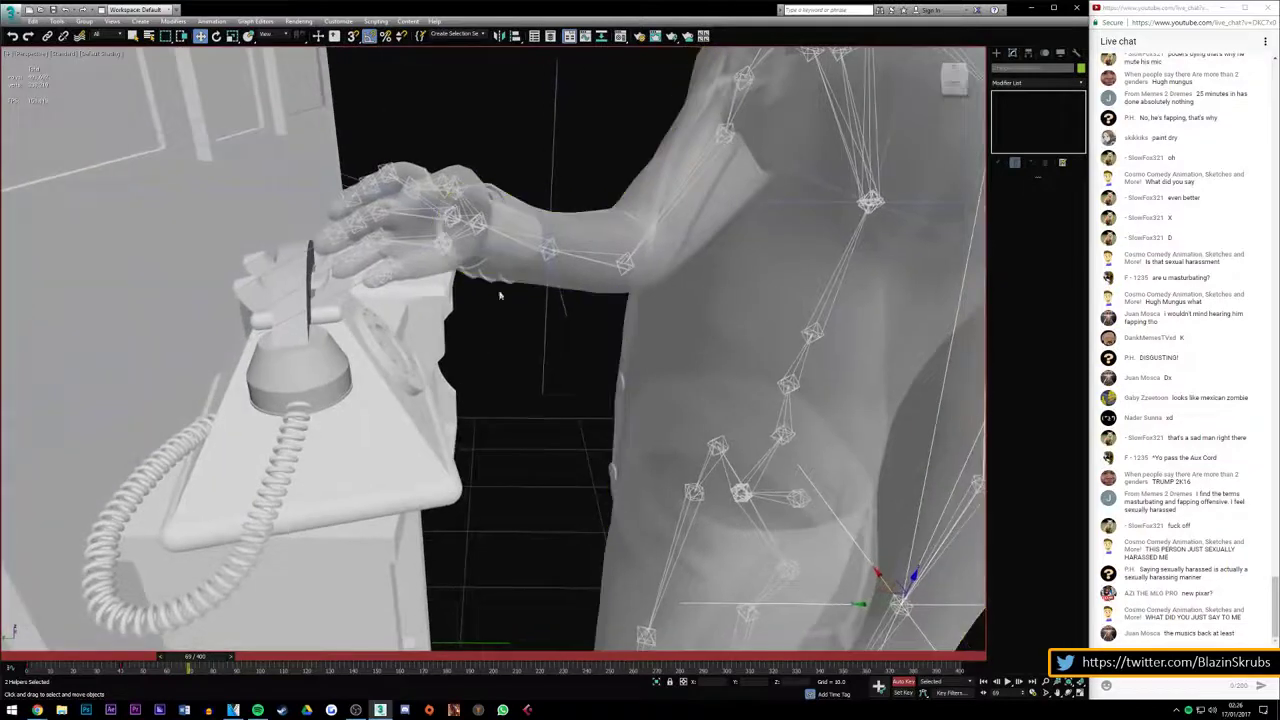
{"action": "left_click", "coordinate": [558, 283]}
{"action": "mouse_move", "coordinate": [520, 248]}
{"action": "left_mouse_down"}
{"action": "mouse_move", "coordinate": [620, 222]}
{"action": "mouse_move", "coordinate": [346, 207]}
{"action": "mouse_move", "coordinate": [291, 224]}
{"action": "left_mouse_up"}
{"action": "key", "text": "ctrl+z"}
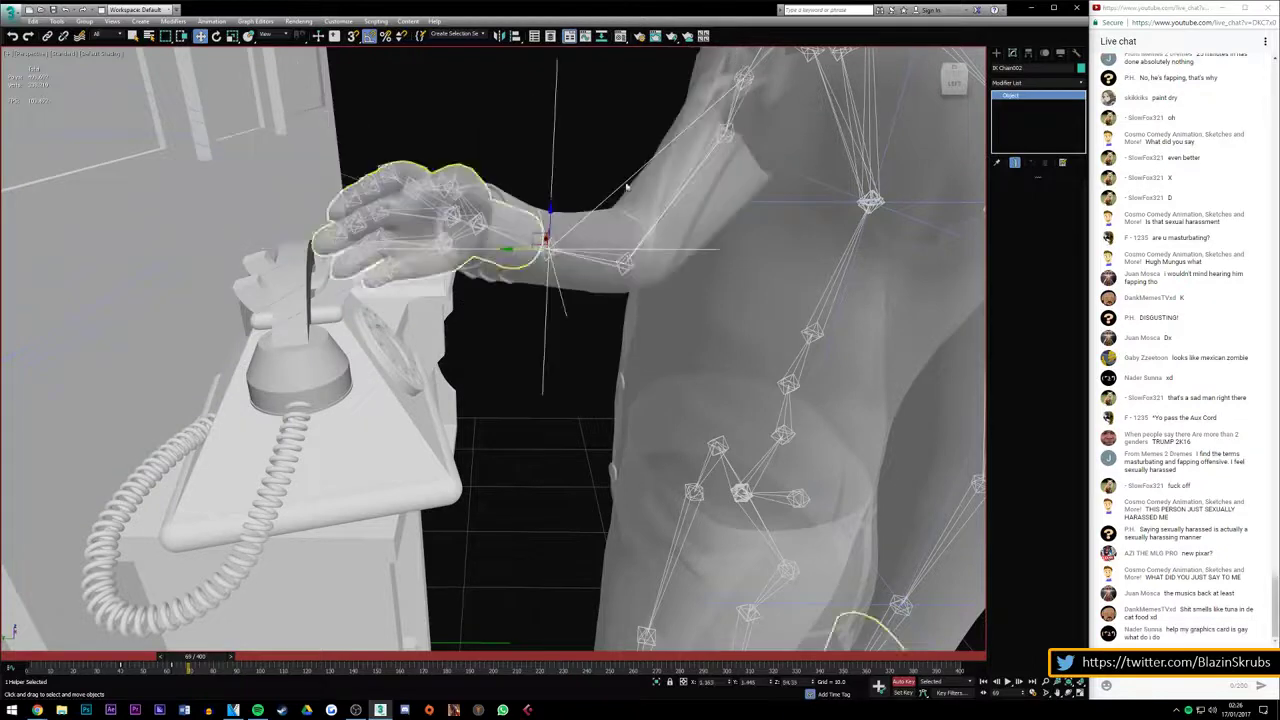
Try two more hand IK goal positions from above, cancelling both
{"action": "middle_click_drag", "start_coordinate": [541, 238], "coordinate": [530, 236], "text": "alt"}
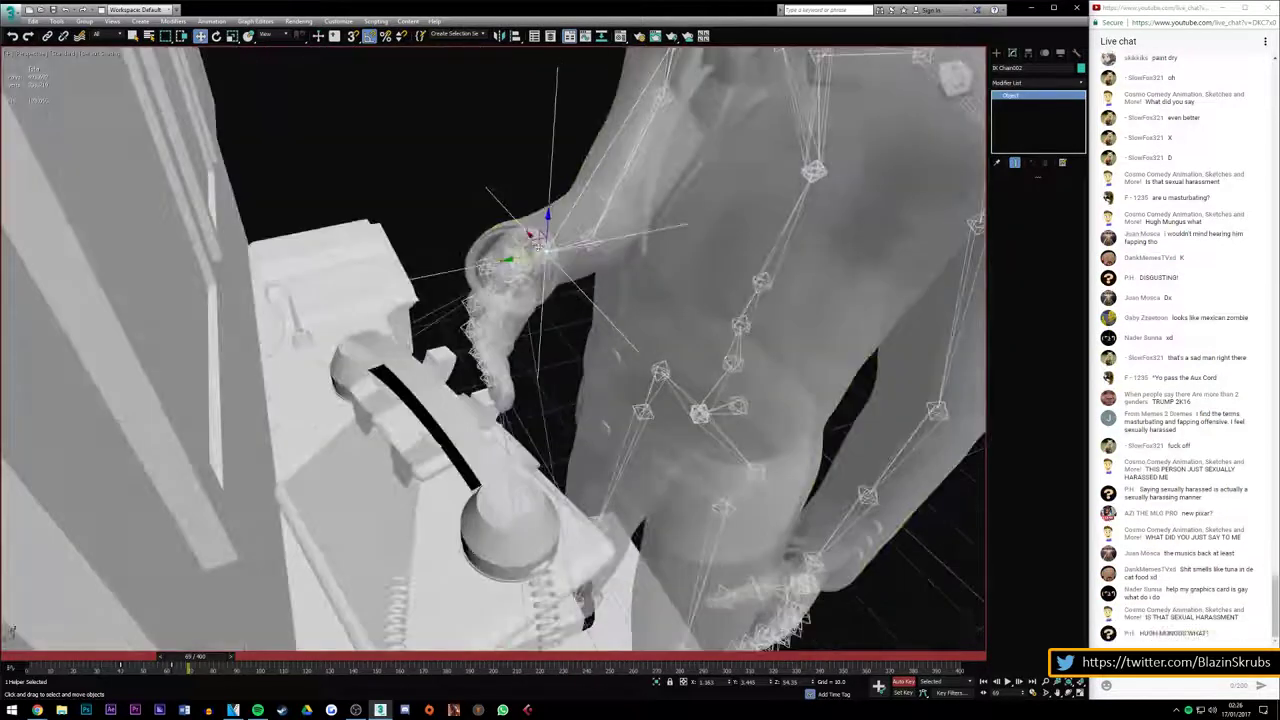
{"action": "left_click_drag", "start_coordinate": [530, 237], "coordinate": [595, 295]}
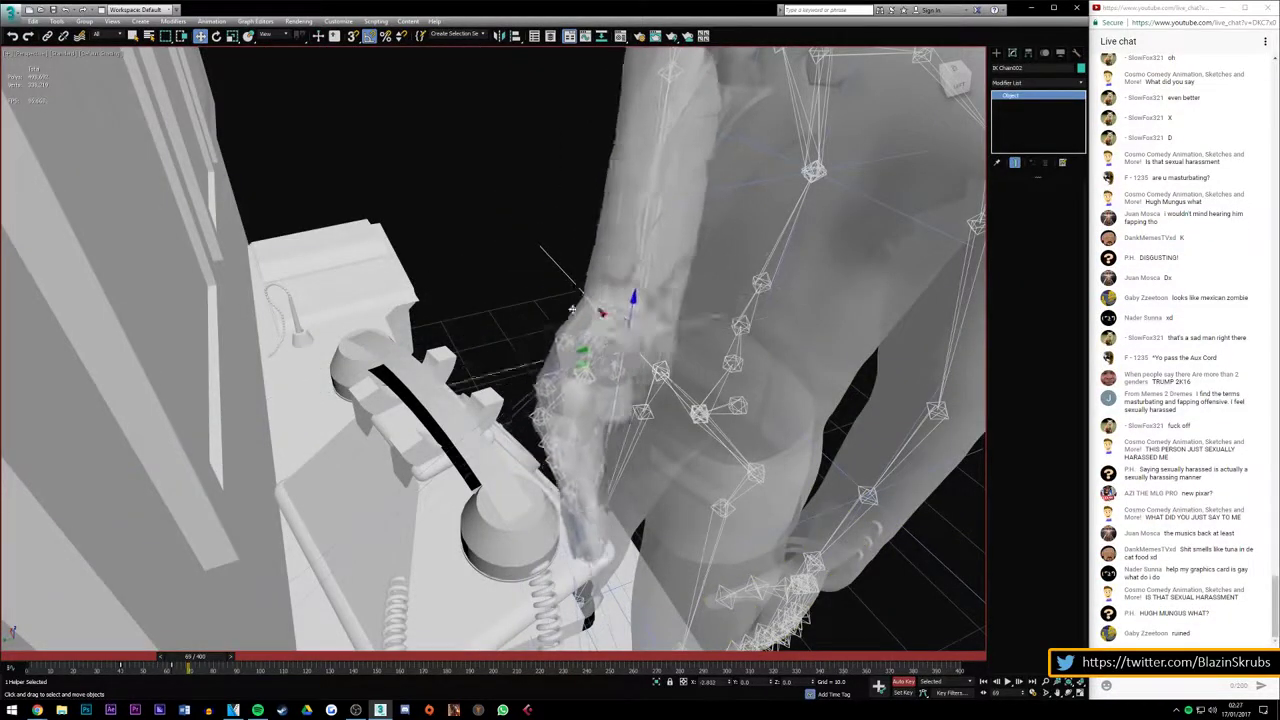
{"action": "right_click", "coordinate": [546, 289]}
{"action": "left_click_drag", "start_coordinate": [540, 238], "coordinate": [629, 250]}
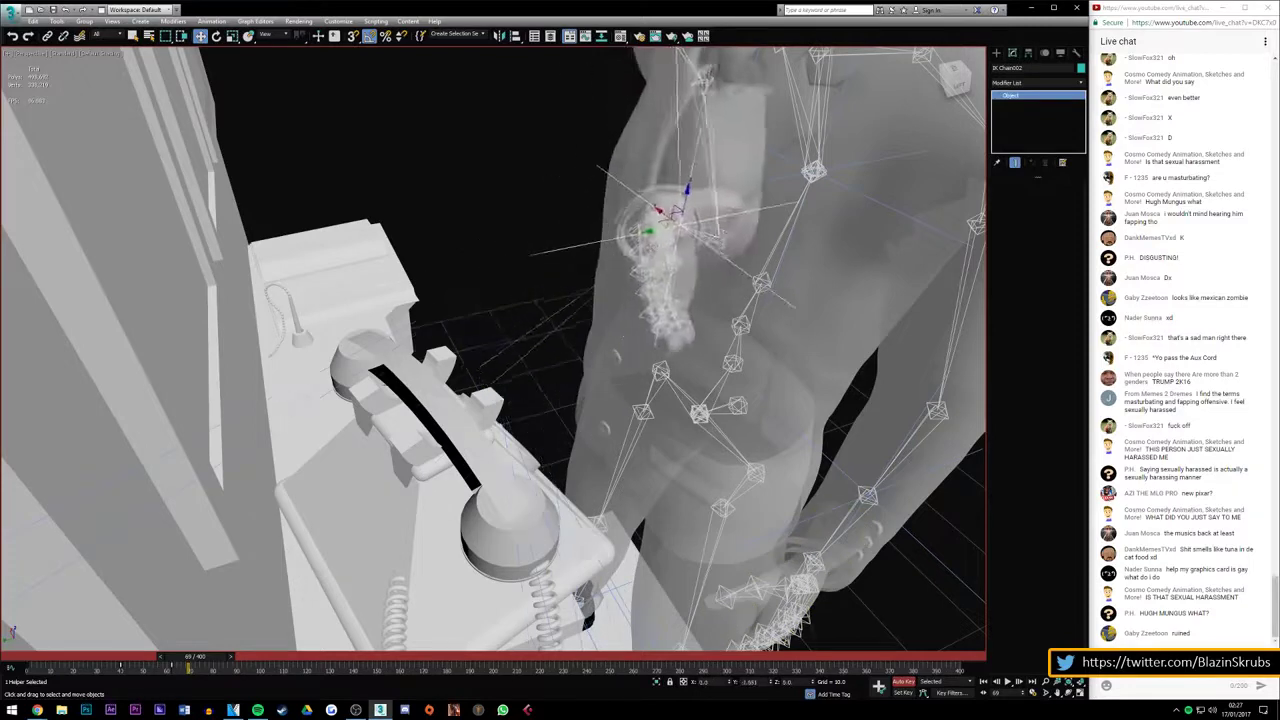
{"action": "right_click", "coordinate": [629, 250]}
Orbit around the character and key the arm's IK goal lower against the desk at frame 69
{"action": "middle_click_drag", "start_coordinate": [602, 247], "coordinate": [598, 262], "text": "alt"}
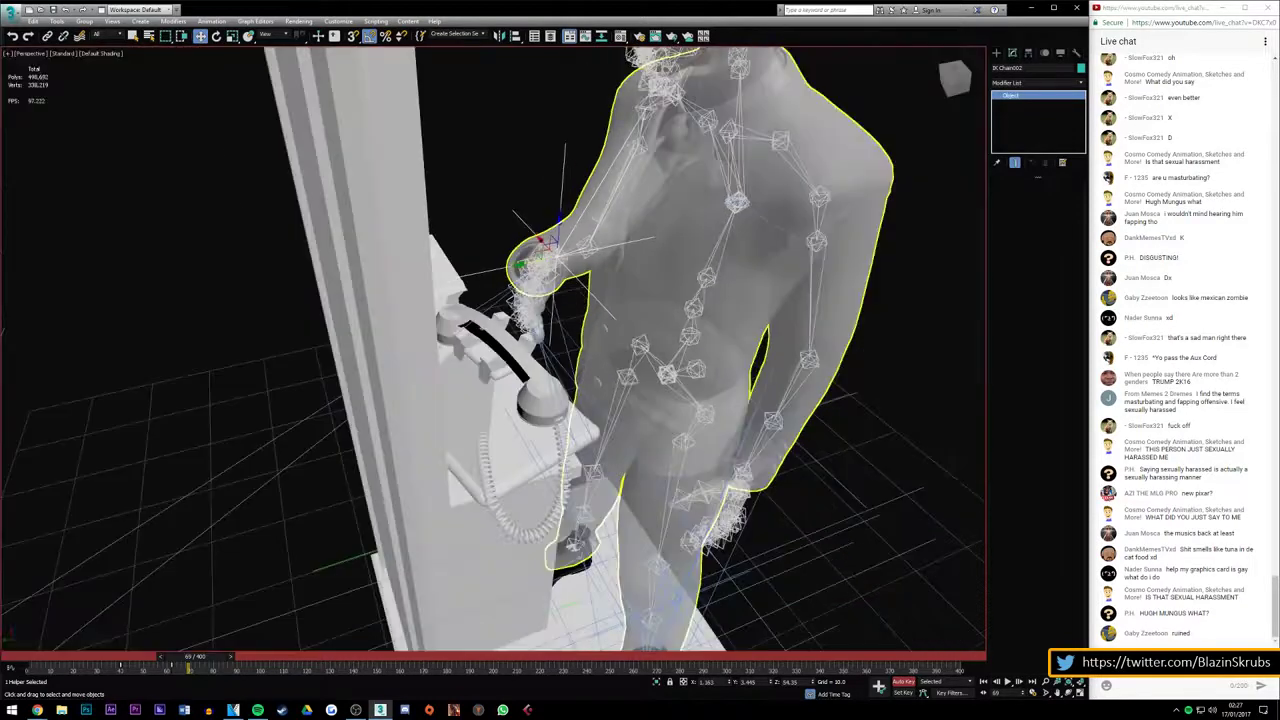
{"action": "middle_click_drag", "start_coordinate": [799, 77], "coordinate": [560, 90], "text": "alt"}
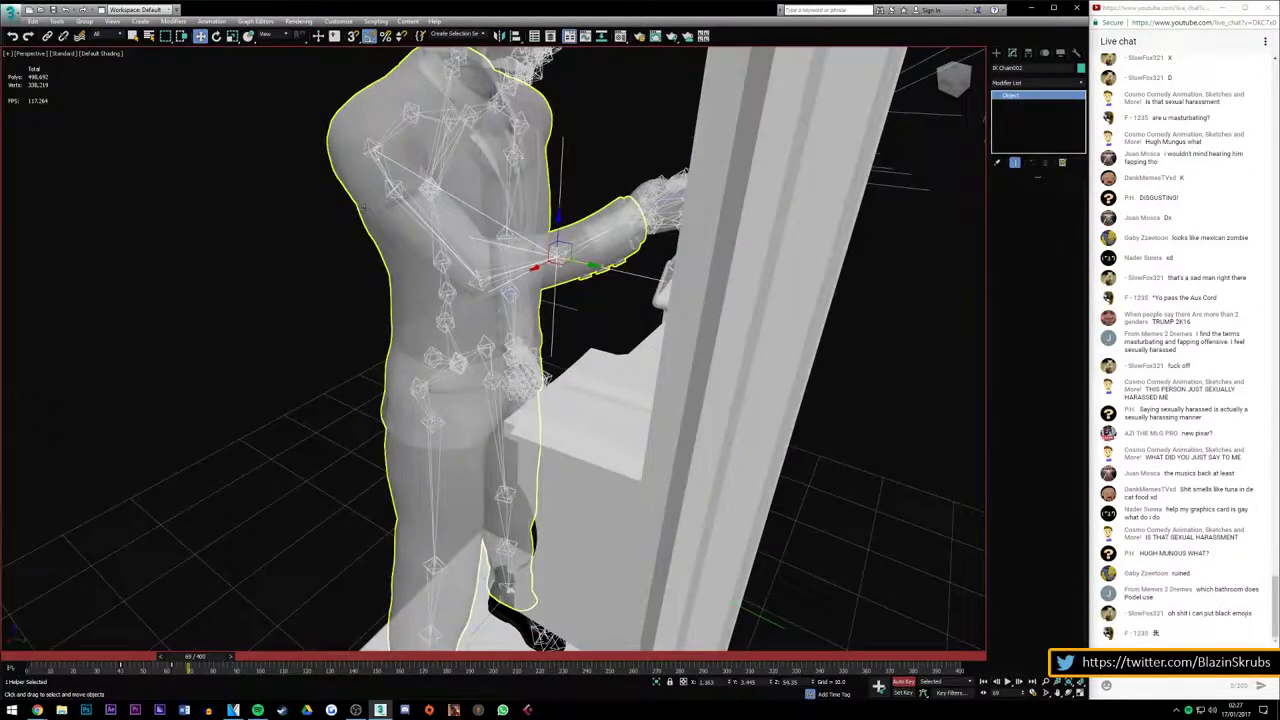
{"action": "mouse_move", "coordinate": [440, 188]}
{"action": "left_mouse_down"}
{"action": "mouse_move", "coordinate": [237, 314]}
{"action": "mouse_move", "coordinate": [343, 206]}
{"action": "left_mouse_up"}
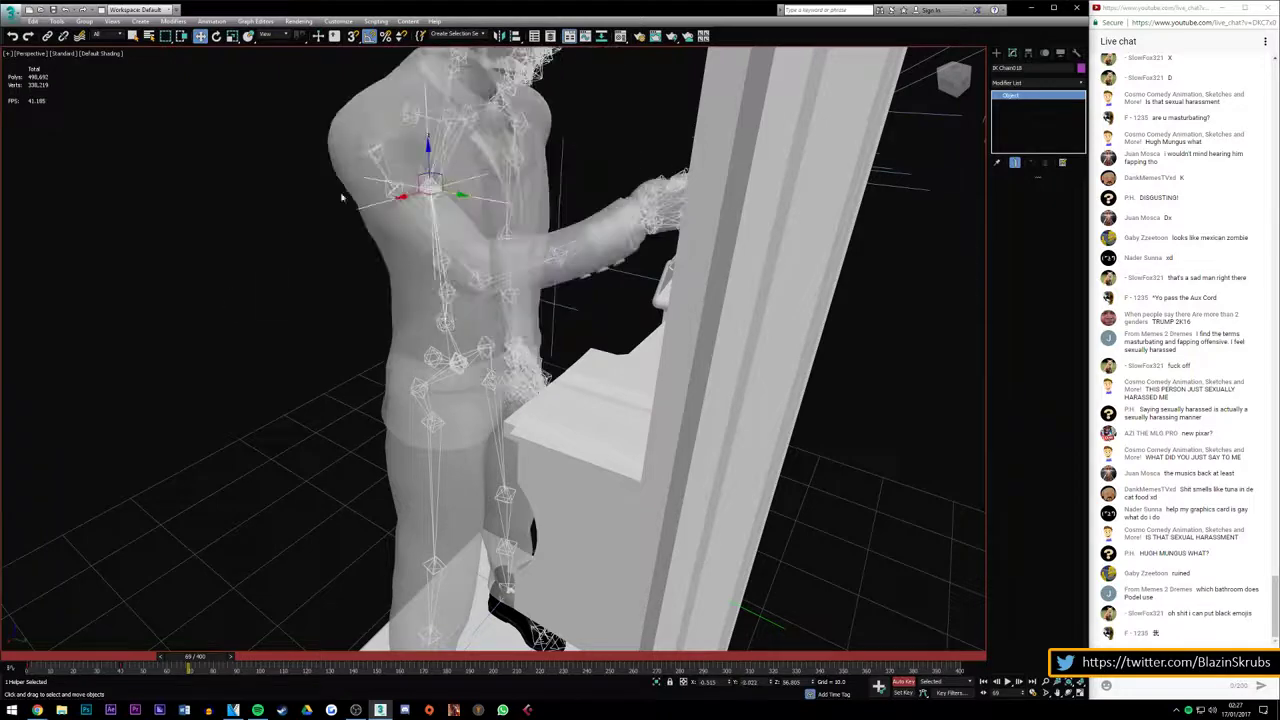
{"action": "scroll", "coordinate": [350, 200], "scroll_direction": "up", "scroll_amount": 4}
{"action": "left_click_drag", "start_coordinate": [953, 77], "coordinate": [921, 124]}
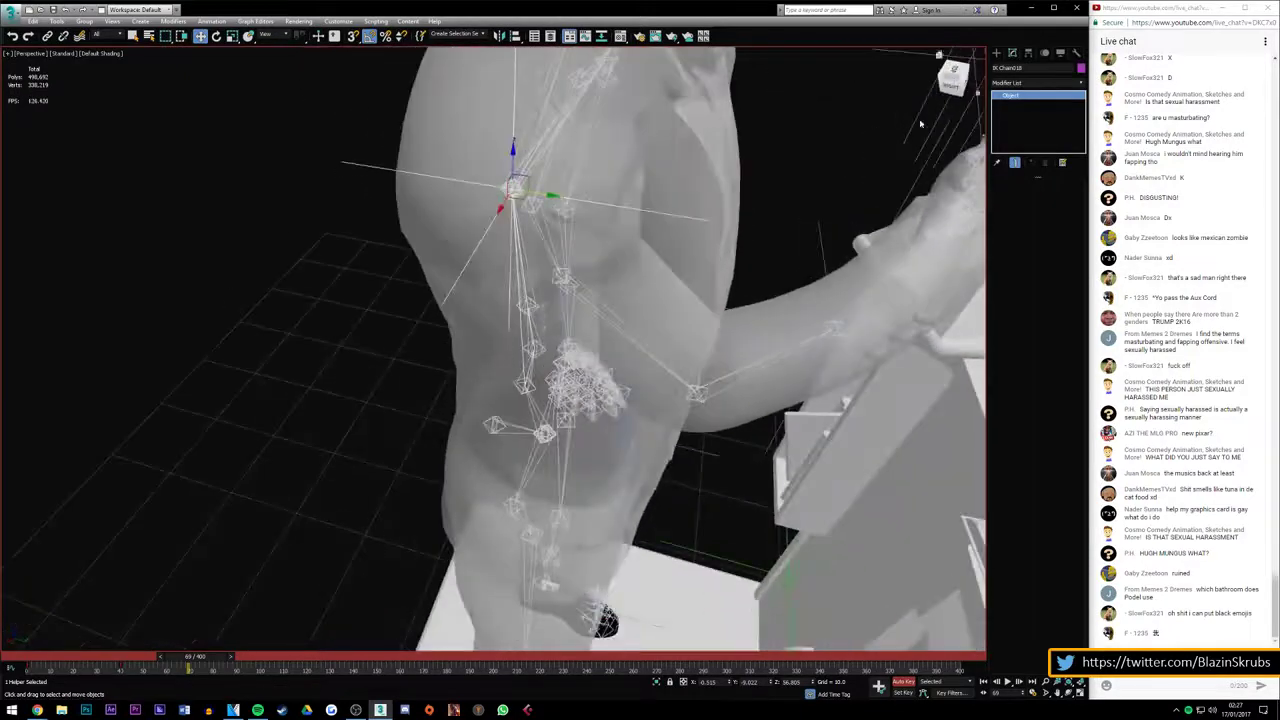
{"action": "scroll", "coordinate": [733, 291], "scroll_direction": "down", "scroll_amount": 3}
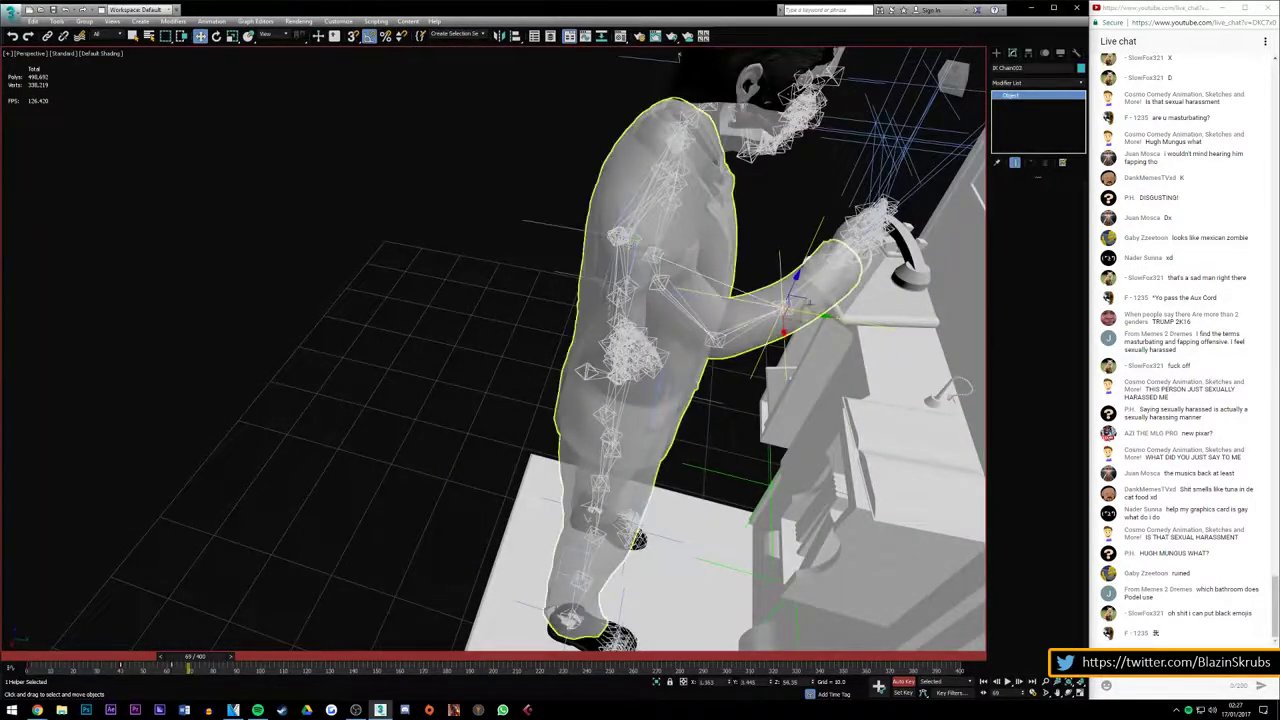
{"action": "left_click_drag", "start_coordinate": [806, 309], "coordinate": [760, 452]}
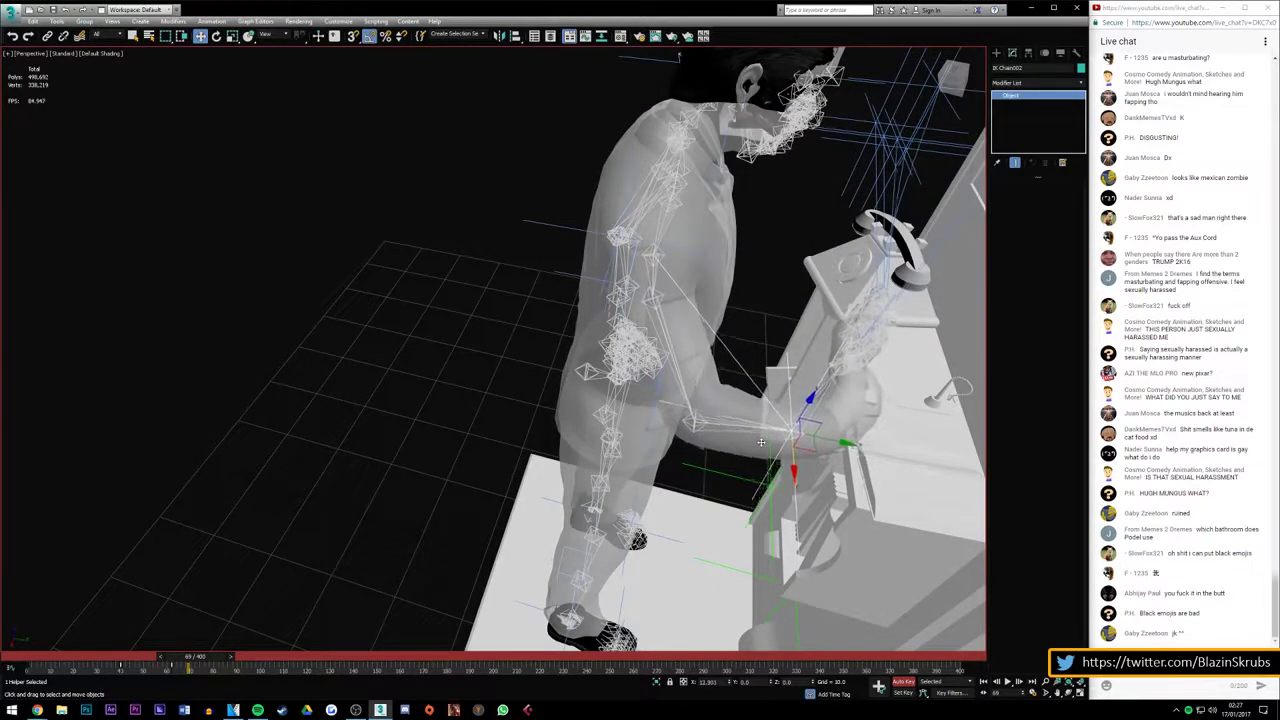
From a low side view, scrub between frames 60 and 40 to check the reach
{"action": "middle_click_drag", "start_coordinate": [634, 436], "coordinate": [818, 333], "text": "alt"}
{"action": "scroll", "coordinate": [818, 333], "scroll_direction": "up", "scroll_amount": 2}
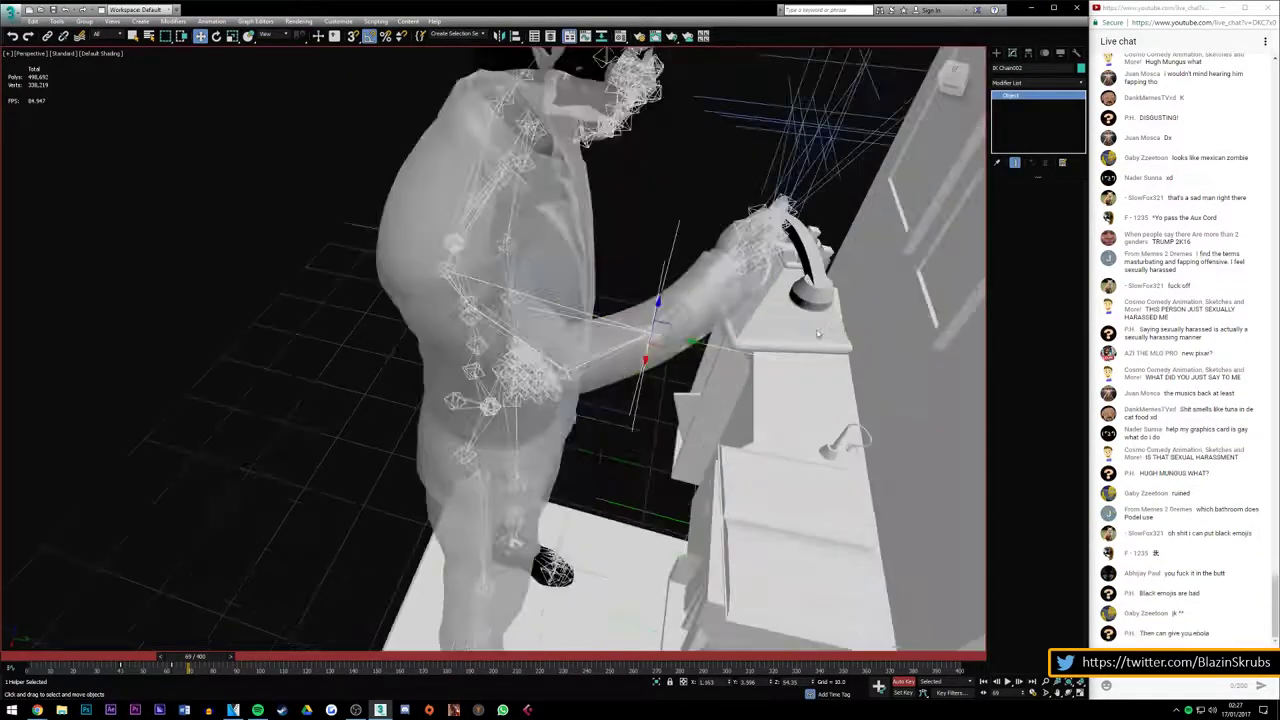
{"action": "middle_click_drag", "start_coordinate": [568, 363], "coordinate": [203, 560], "text": "alt"}
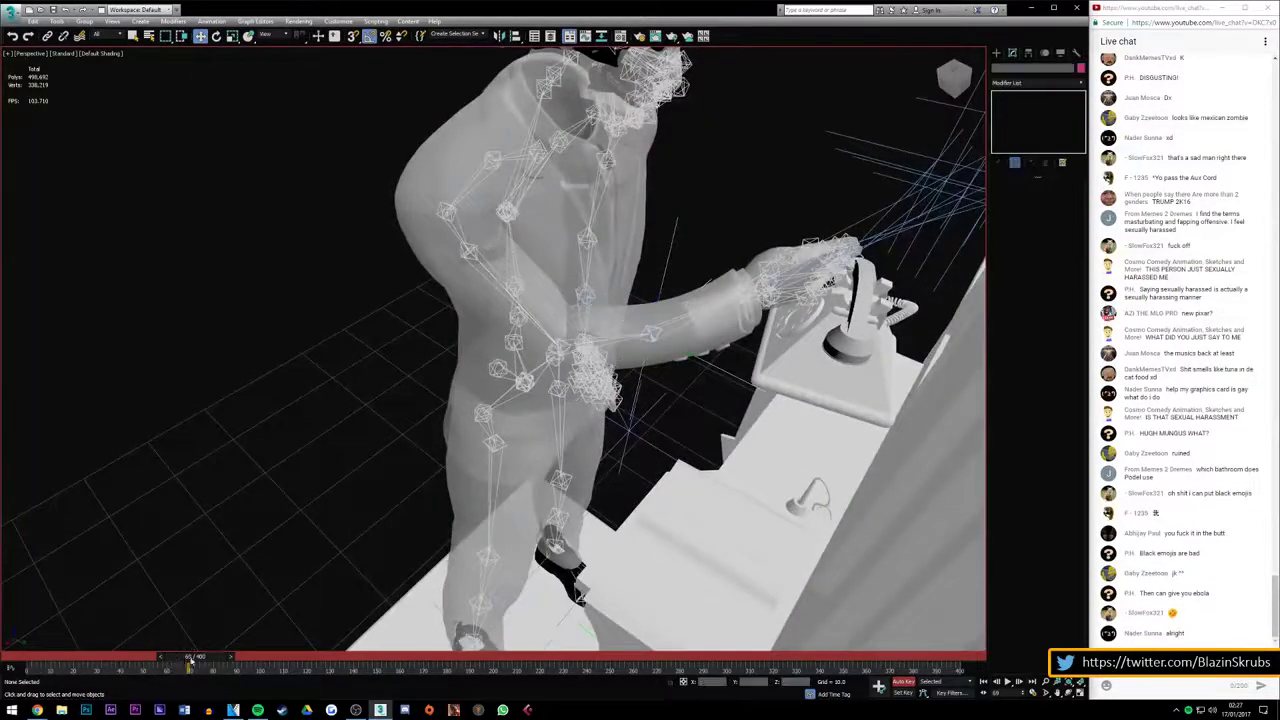
{"action": "mouse_move", "coordinate": [190, 663]}
{"action": "left_mouse_down"}
{"action": "mouse_move", "coordinate": [131, 661]}
{"action": "mouse_move", "coordinate": [148, 661]}
{"action": "left_mouse_up"}
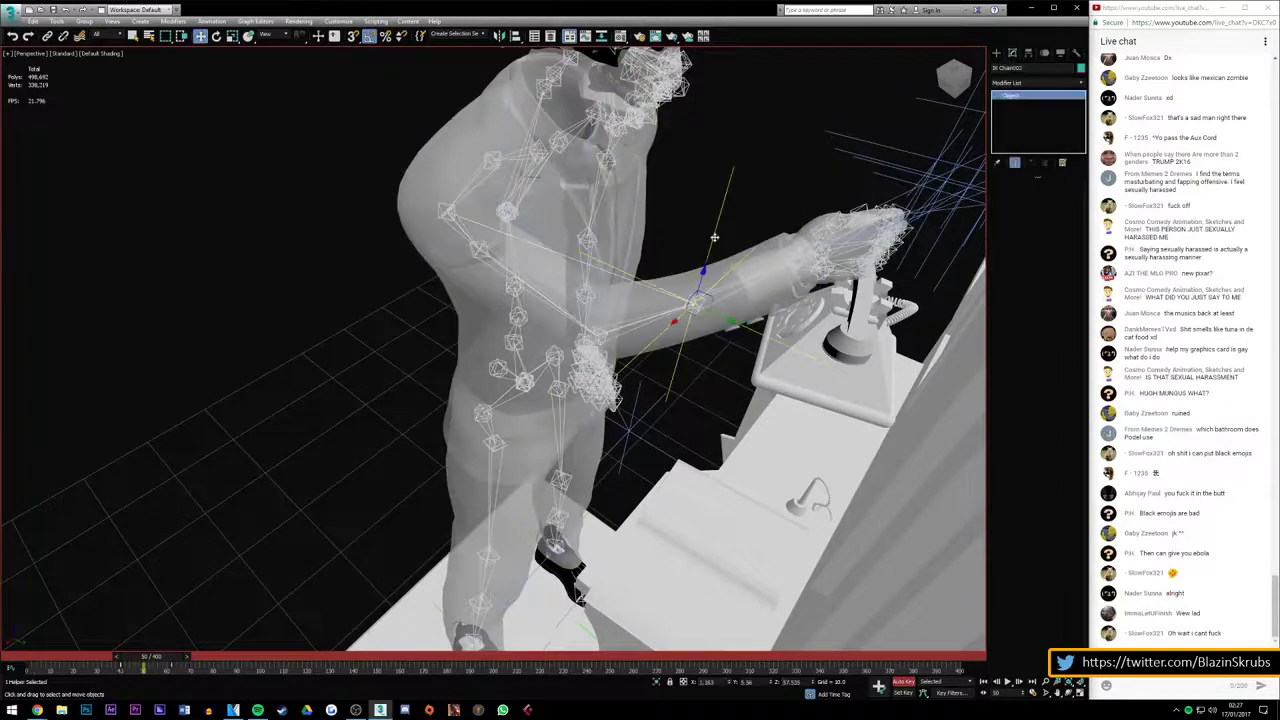
{"action": "left_click_drag", "start_coordinate": [153, 660], "coordinate": [190, 657]}
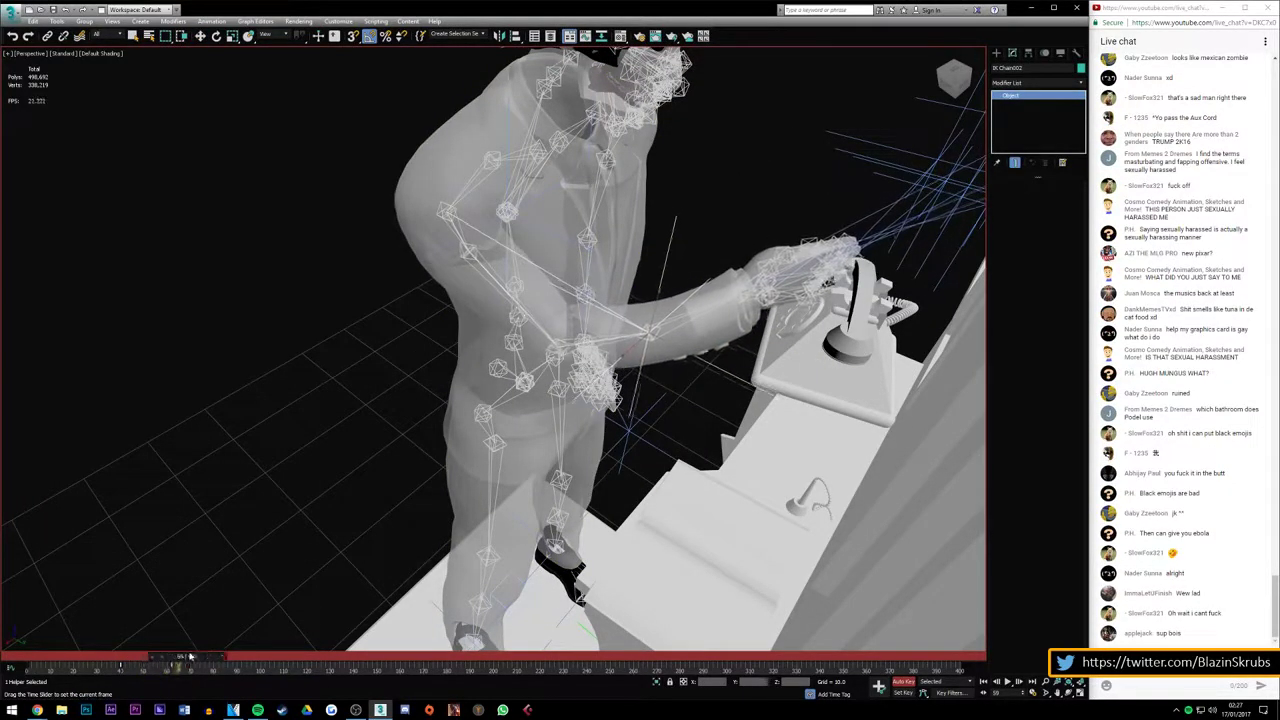
{"action": "key", "text": "w"}
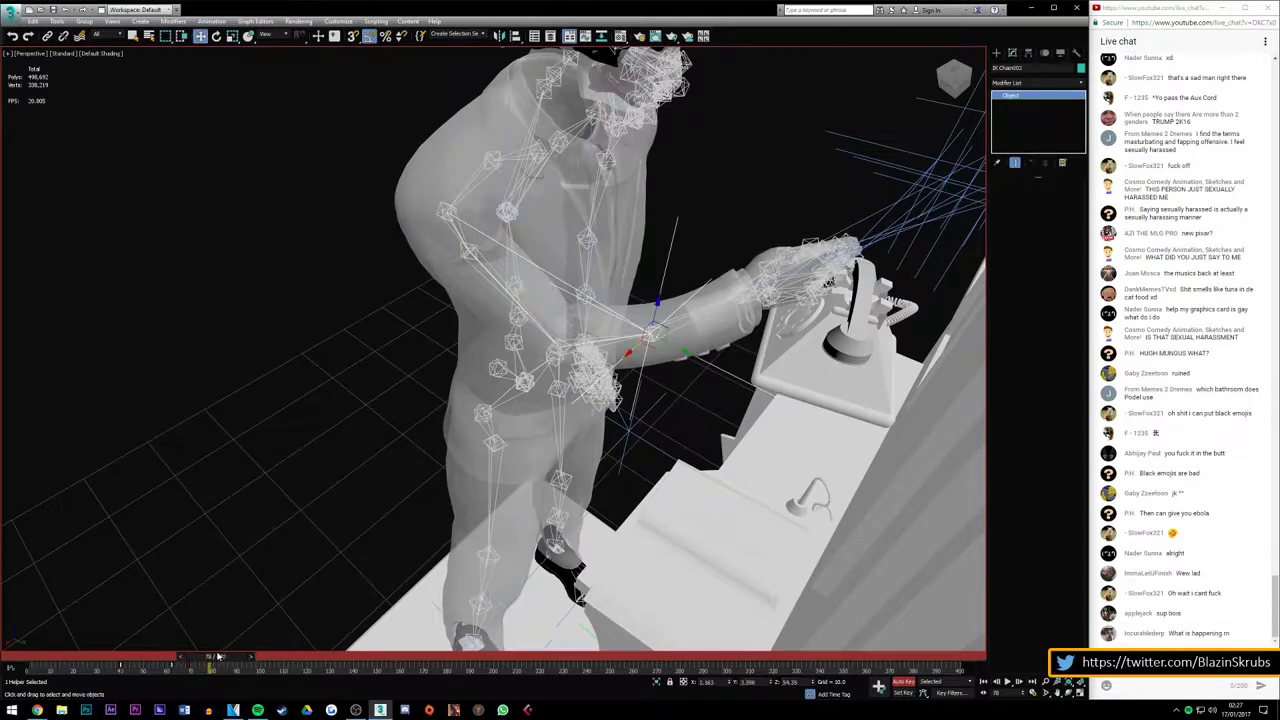
{"action": "key", "text": "ctrl+z"}
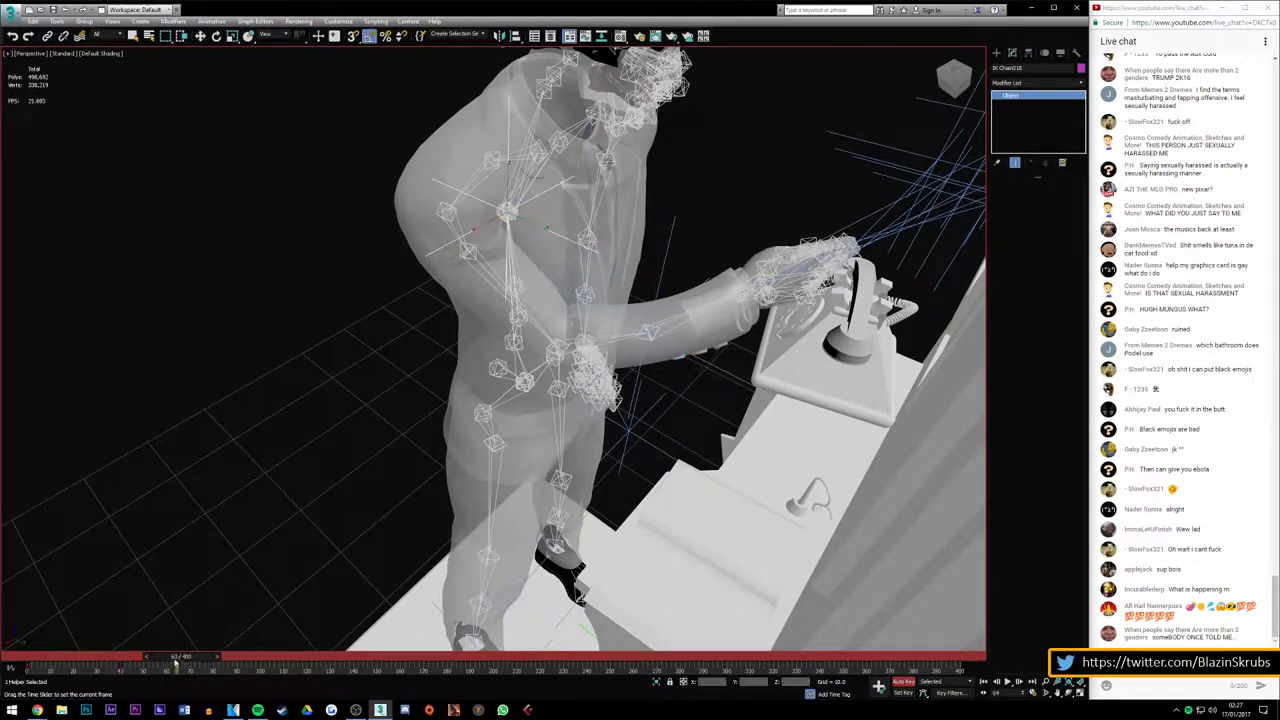
{"action": "mouse_move", "coordinate": [176, 660]}
{"action": "left_mouse_down"}
{"action": "mouse_move", "coordinate": [28, 668]}
{"action": "mouse_move", "coordinate": [87, 663]}
{"action": "left_mouse_up"}
Move the arm's IK goal down and left, then scrub back to about frame 35
{"action": "left_click", "coordinate": [530, 525]}
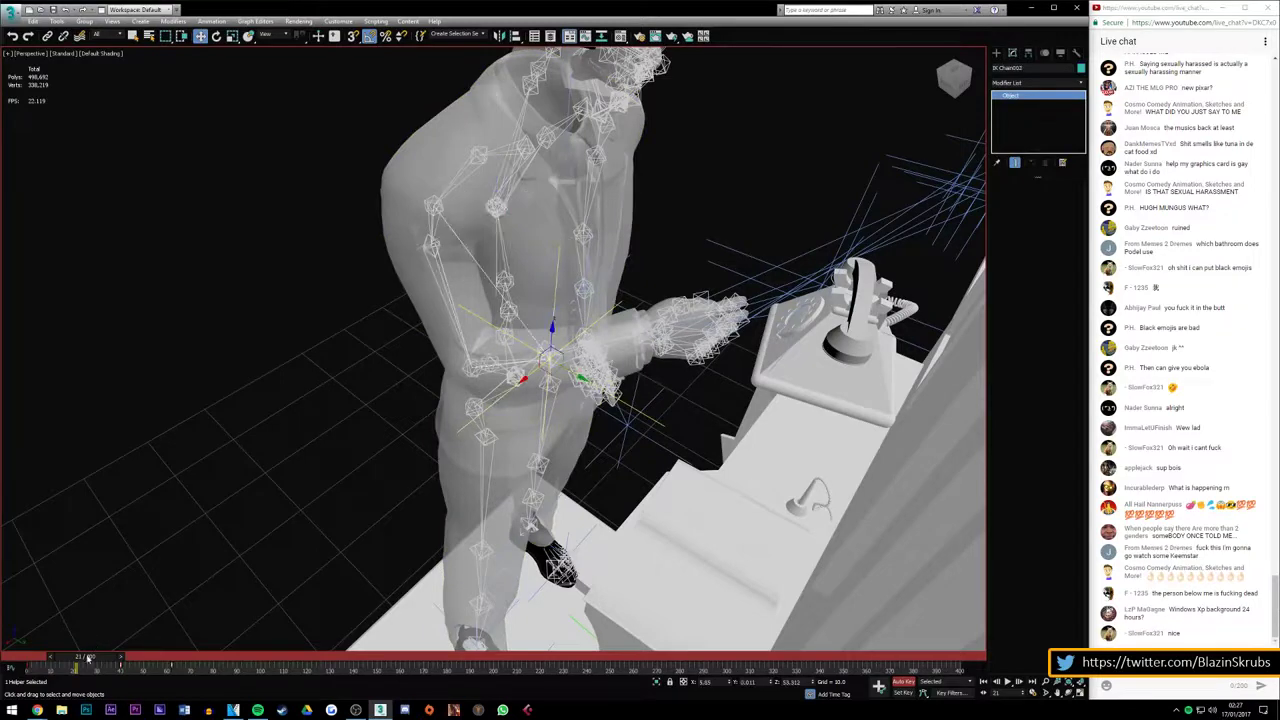
{"action": "left_click_drag", "start_coordinate": [88, 657], "coordinate": [90, 658]}
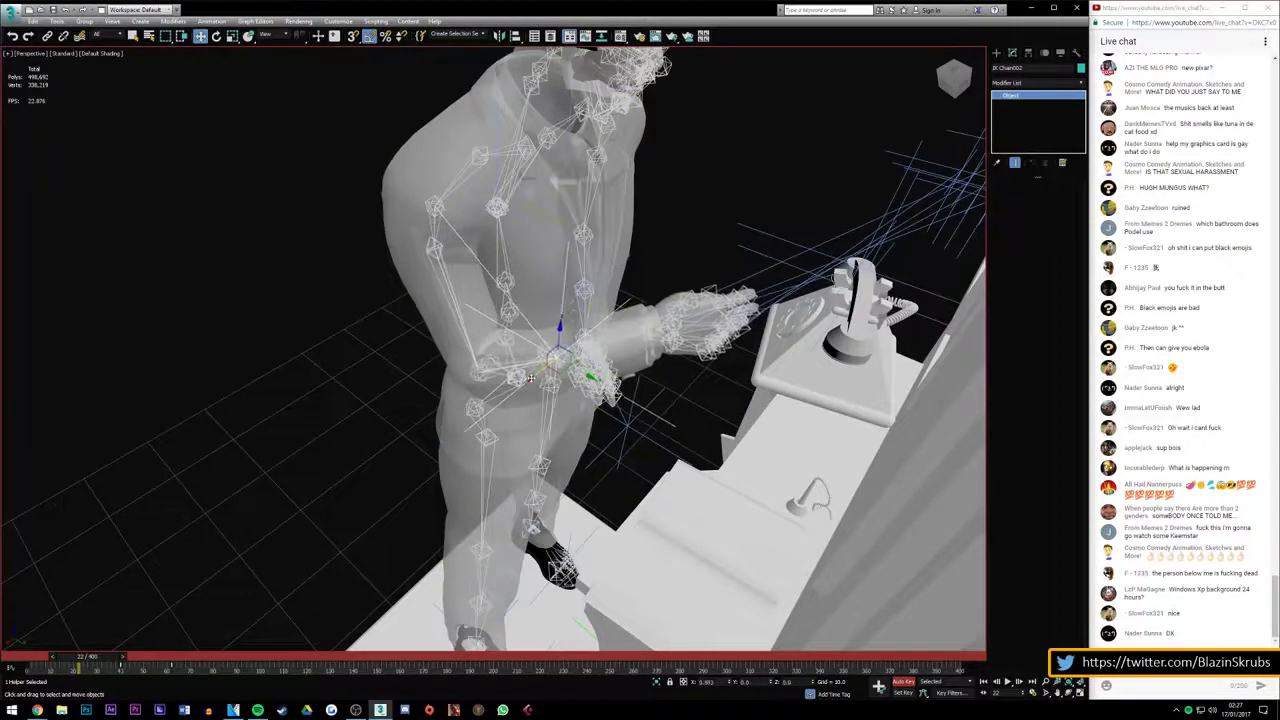
{"action": "left_click_drag", "start_coordinate": [530, 378], "coordinate": [471, 406]}
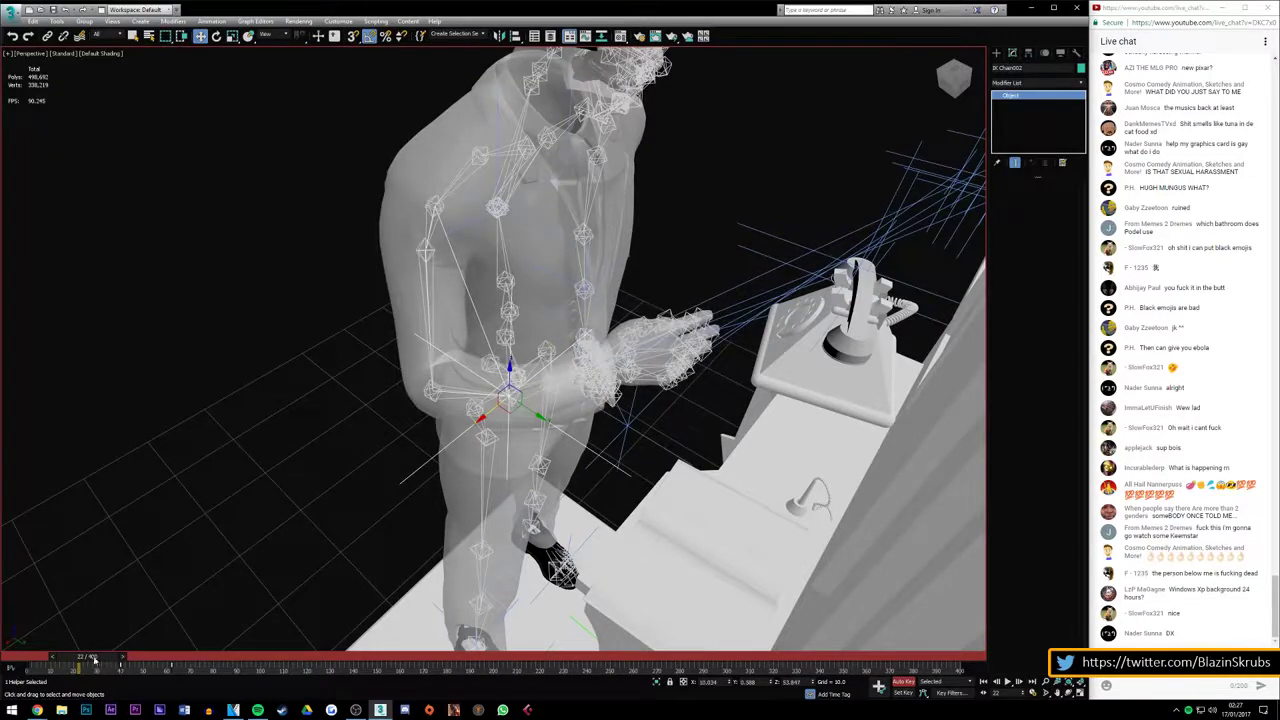
{"action": "mouse_move", "coordinate": [95, 660]}
{"action": "left_mouse_down"}
{"action": "mouse_move", "coordinate": [22, 660]}
{"action": "mouse_move", "coordinate": [152, 653]}
{"action": "left_mouse_up"}
{"action": "key", "text": "w"}
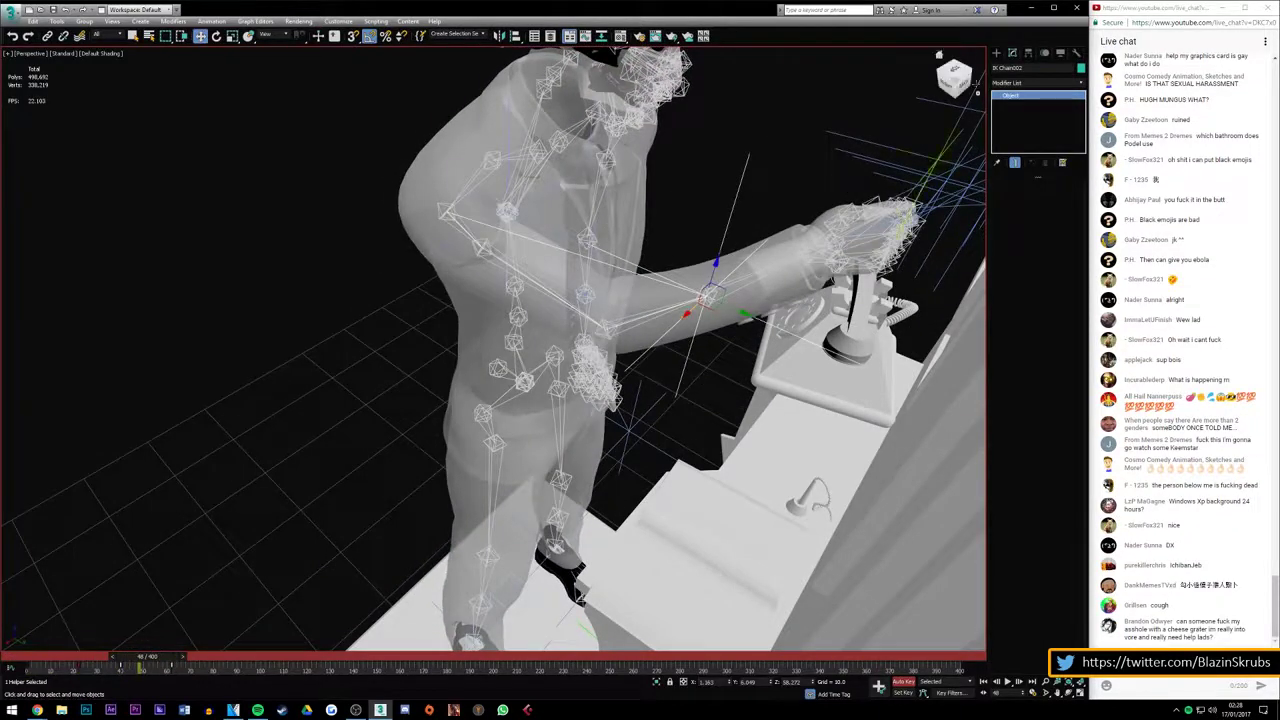
{"action": "middle_click_drag", "start_coordinate": [330, 540], "coordinate": [318, 627], "text": "alt"}
{"action": "mouse_move", "coordinate": [153, 660]}
{"action": "left_mouse_down"}
{"action": "mouse_move", "coordinate": [119, 661]}
{"action": "mouse_move", "coordinate": [148, 662]}
{"action": "left_mouse_up"}
Raise the arm's IK goal toward the receiver and scrub back to check the reach
{"action": "key", "text": "w"}
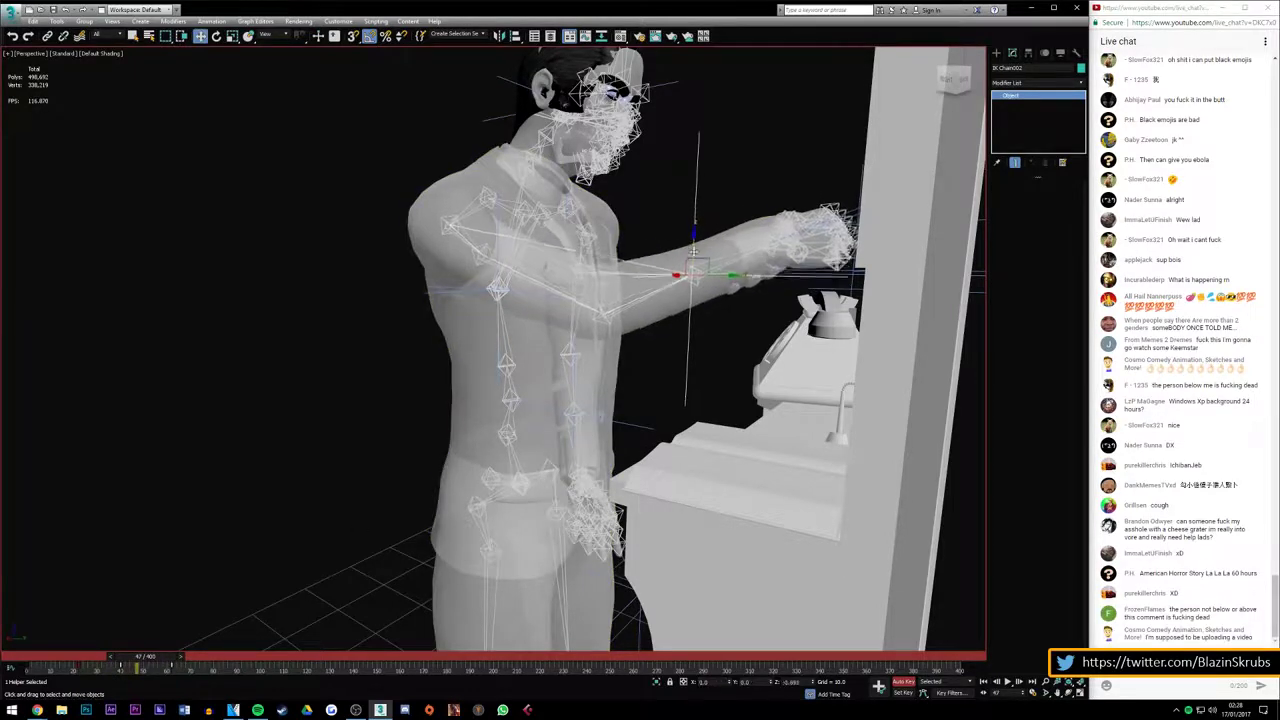
{"action": "left_click_drag", "start_coordinate": [693, 250], "coordinate": [700, 262]}
{"action": "mouse_move", "coordinate": [700, 262]}
{"action": "middle_mouse_down", "text": "alt"}
{"action": "mouse_move", "coordinate": [690, 300]}
{"action": "mouse_move", "coordinate": [690, 230]}
{"action": "middle_mouse_up", "text": "alt"}
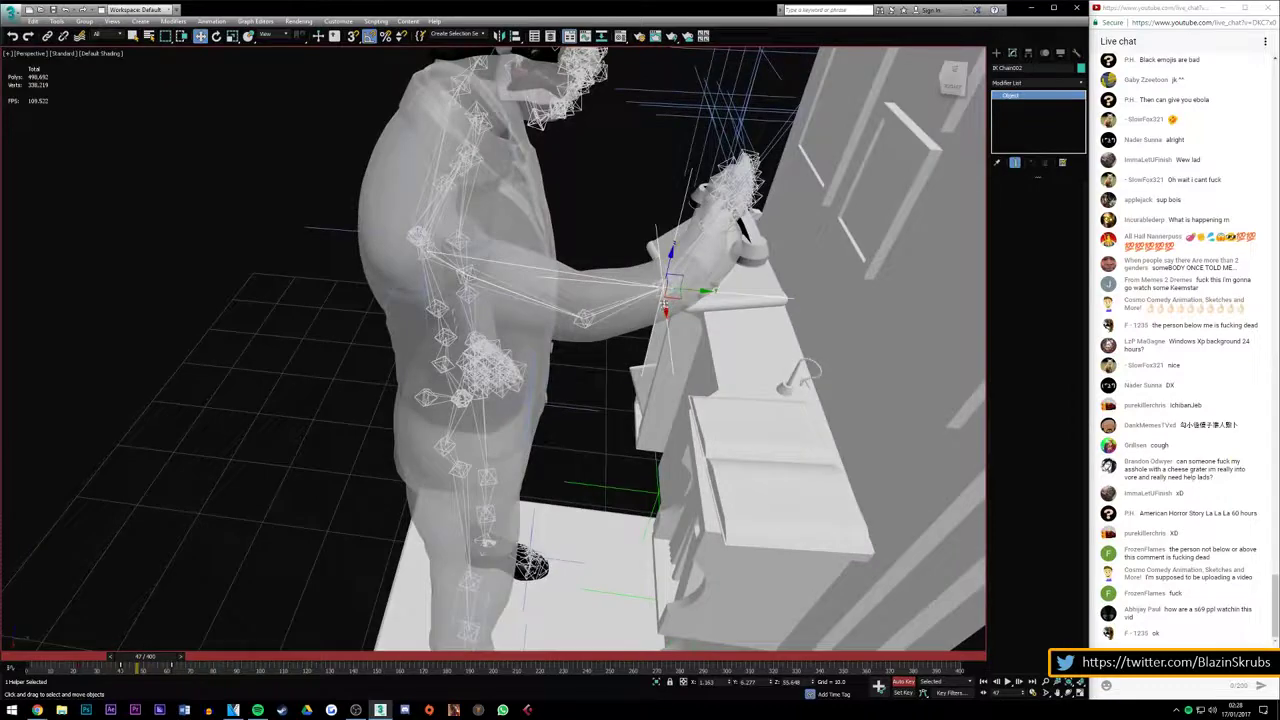
{"action": "mouse_move", "coordinate": [664, 302]}
{"action": "left_mouse_down"}
{"action": "mouse_move", "coordinate": [660, 273]}
{"action": "mouse_move", "coordinate": [674, 314]}
{"action": "left_mouse_up"}
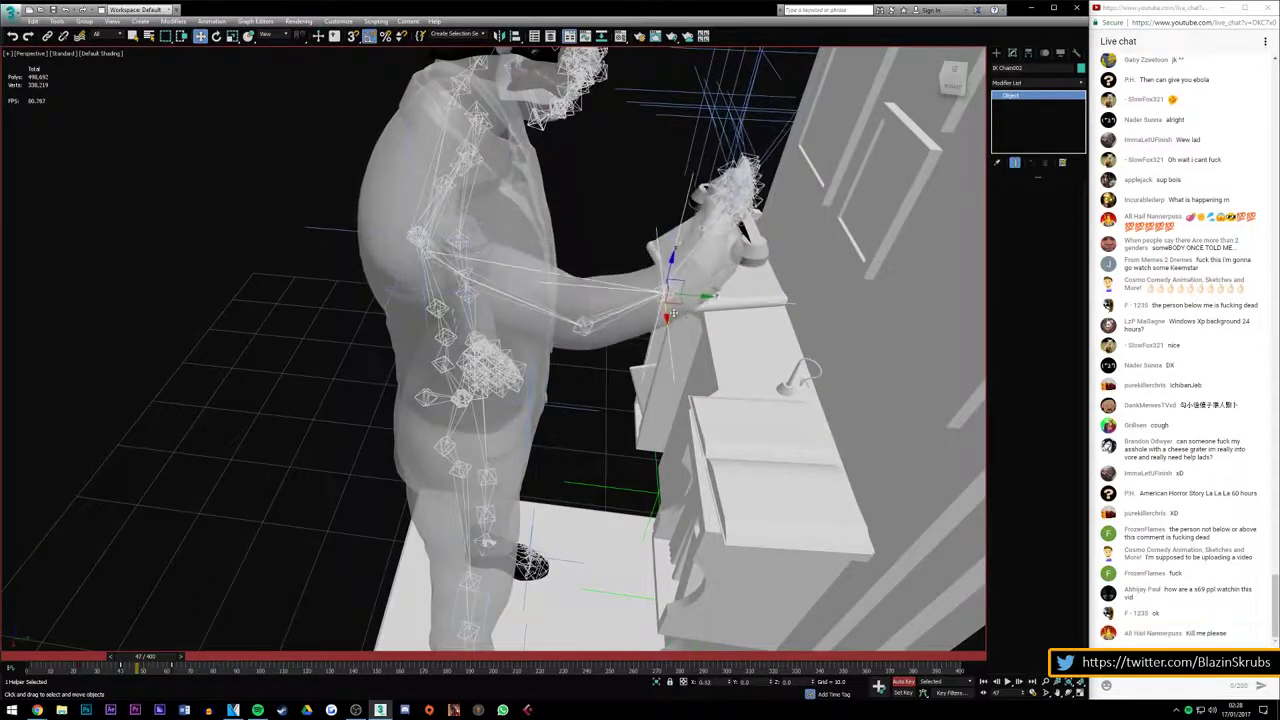
{"action": "mouse_move", "coordinate": [145, 657]}
{"action": "left_mouse_down"}
{"action": "mouse_move", "coordinate": [122, 658]}
{"action": "mouse_move", "coordinate": [152, 654]}
{"action": "left_mouse_up"}
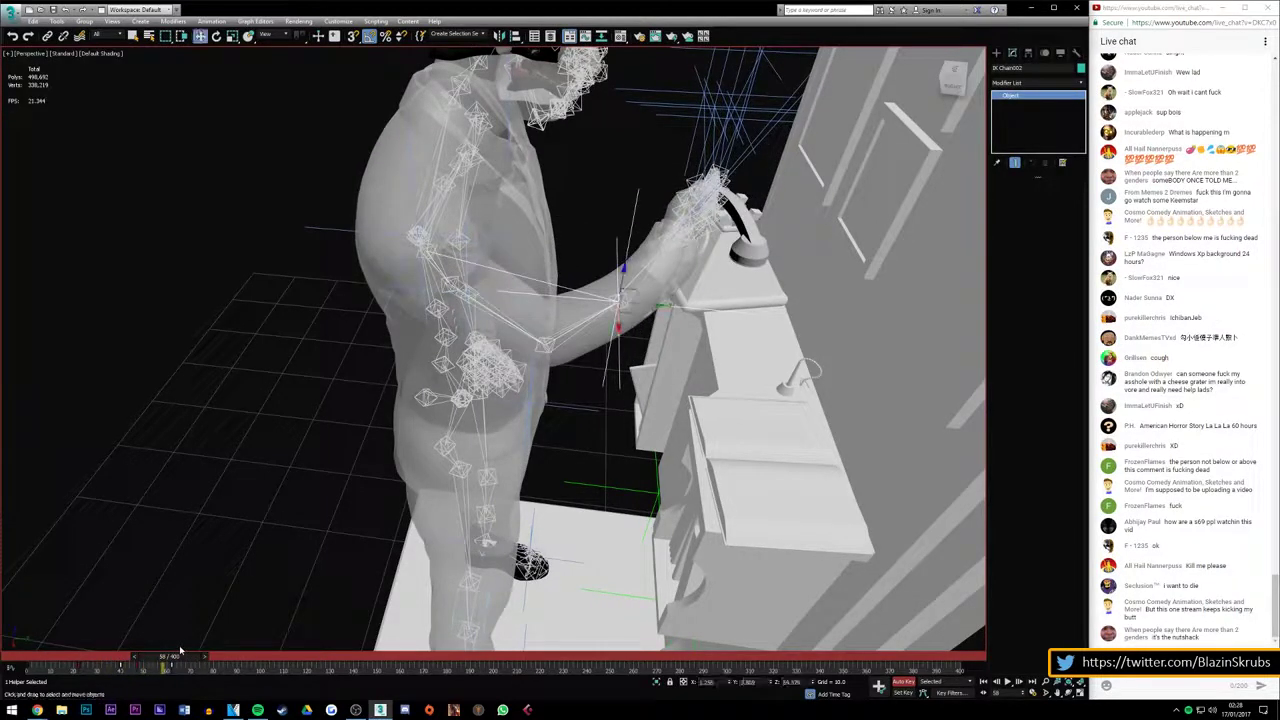
{"action": "left_click_drag", "start_coordinate": [172, 657], "coordinate": [160, 652]}
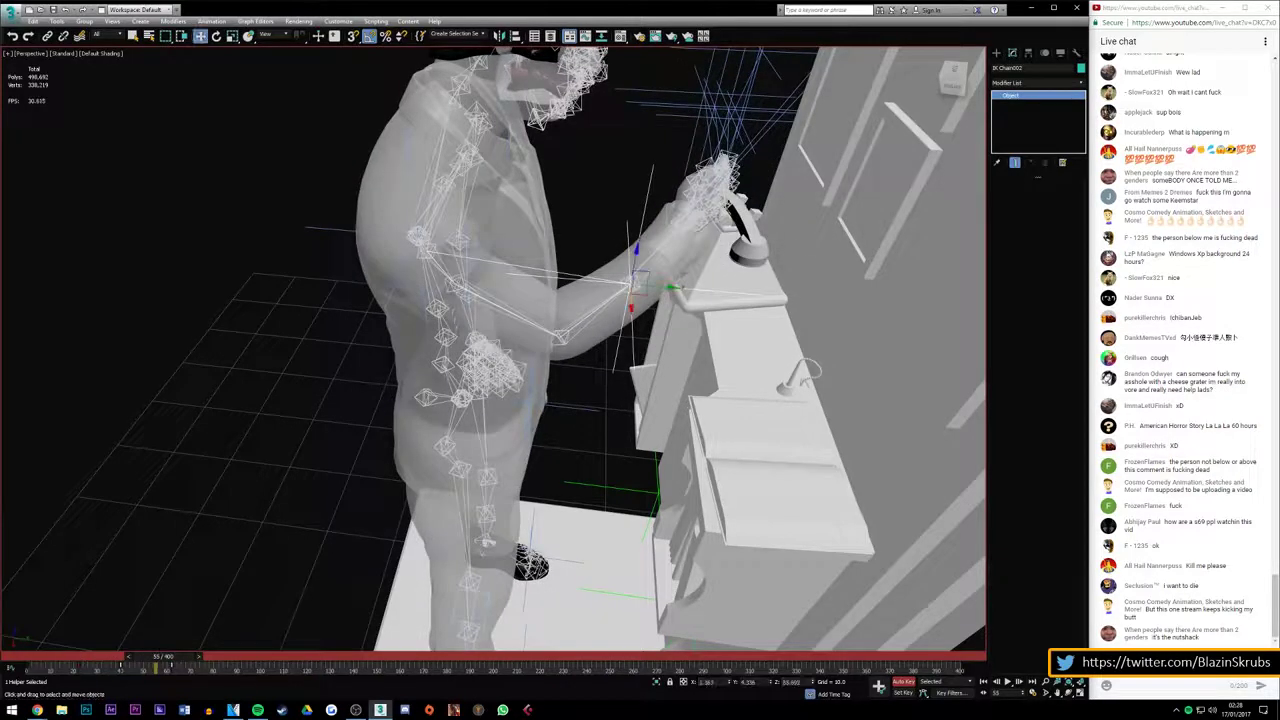
From a side view, move the hand onto the phone receiver around frame 62
{"action": "left_click_drag", "start_coordinate": [958, 88], "coordinate": [206, 616]}
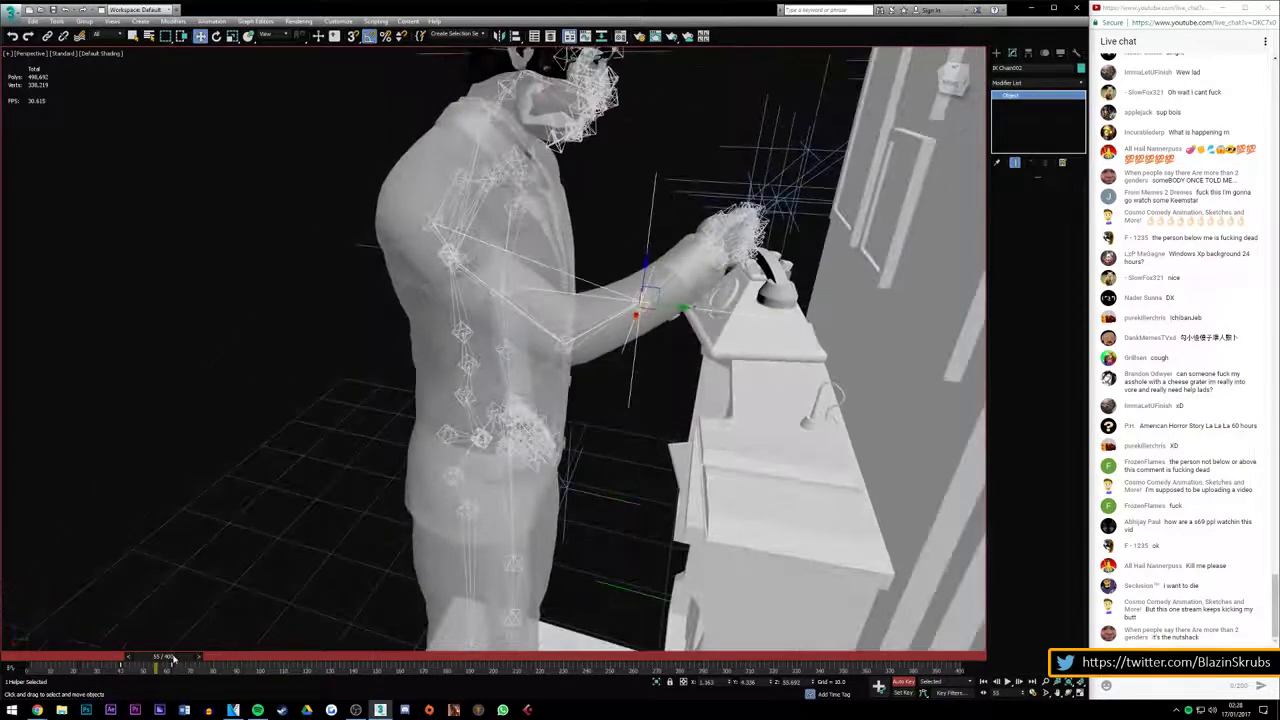
{"action": "left_click_drag", "start_coordinate": [172, 659], "coordinate": [190, 658]}
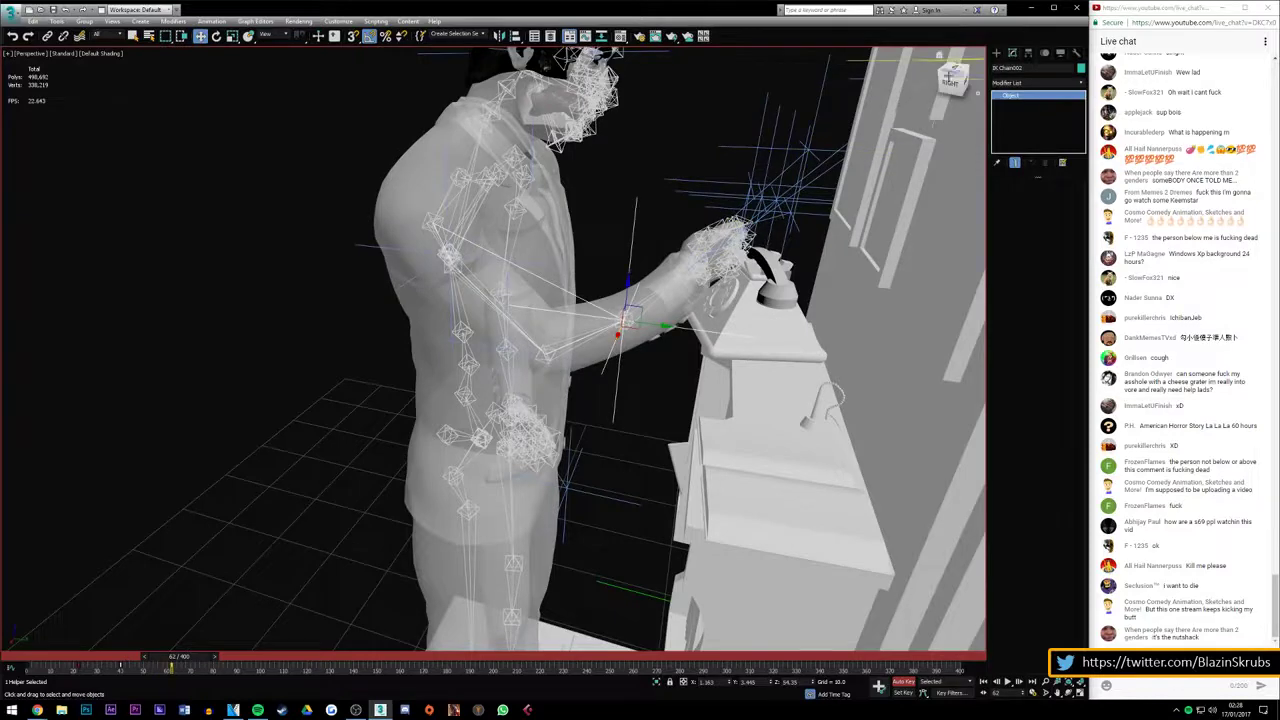
{"action": "left_click_drag", "start_coordinate": [948, 77], "coordinate": [500, 350]}
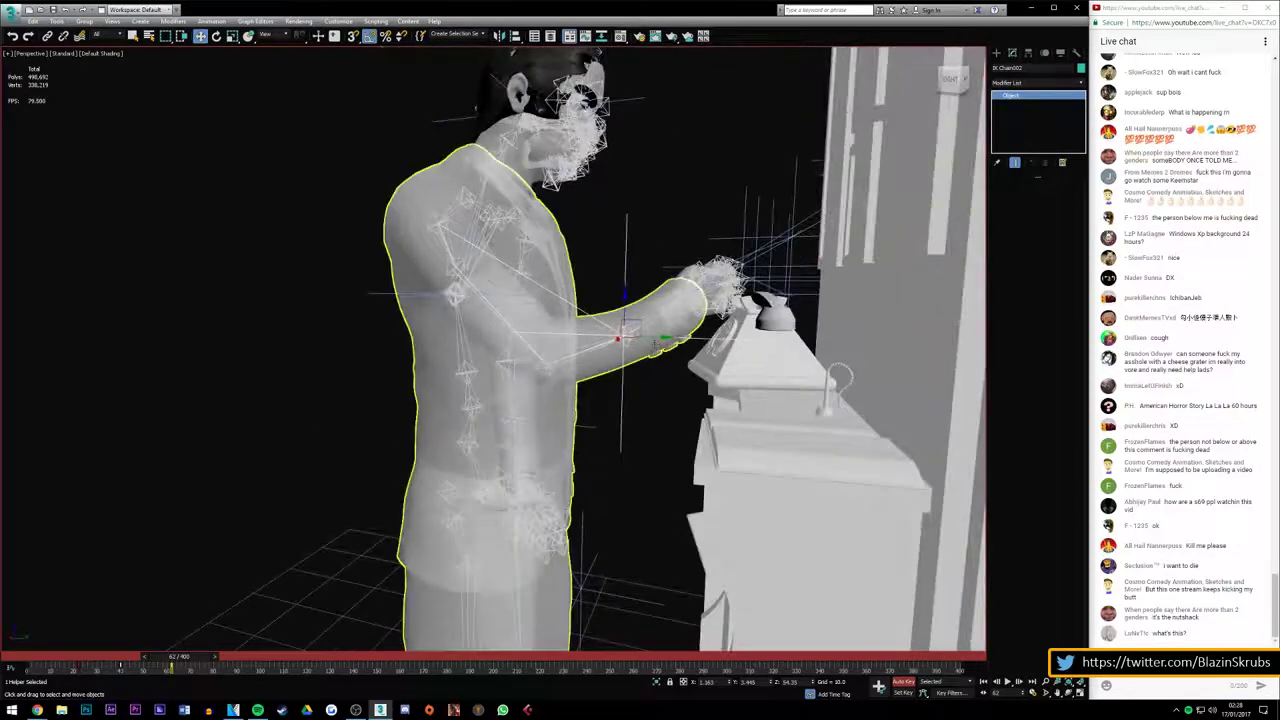
{"action": "left_click_drag", "start_coordinate": [660, 338], "coordinate": [706, 341]}
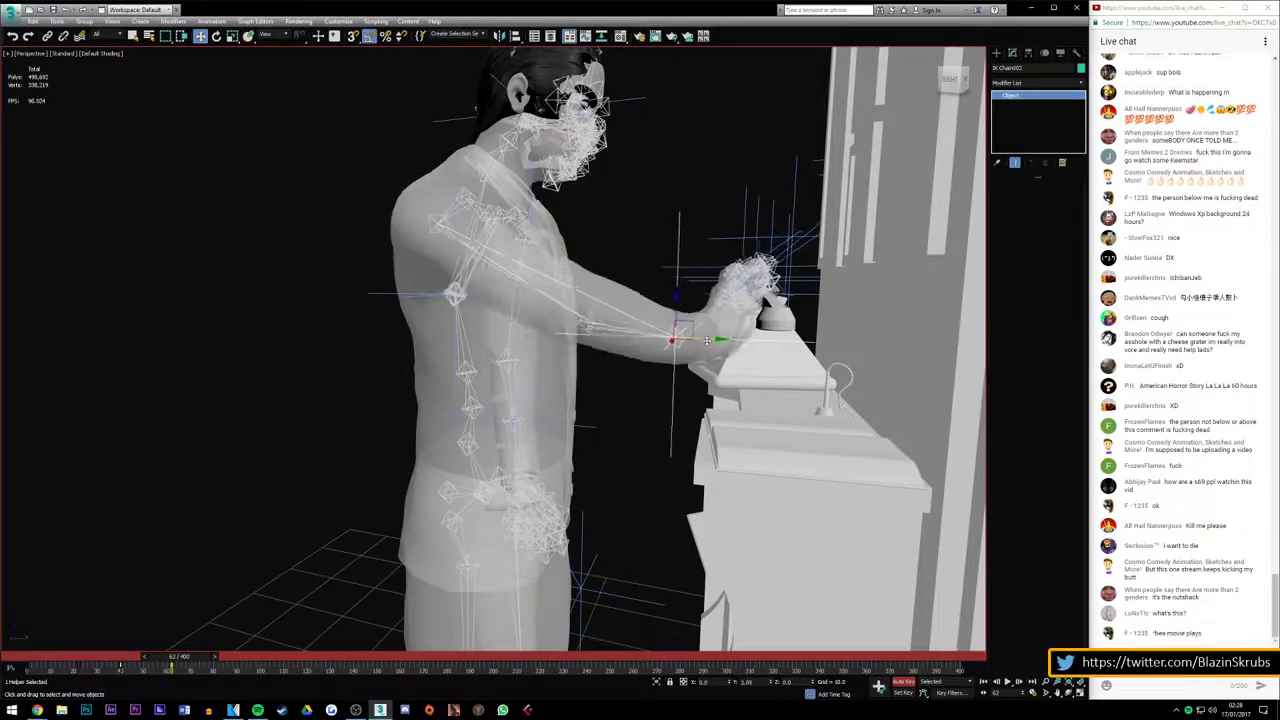
{"action": "left_click_drag", "start_coordinate": [966, 82], "coordinate": [900, 85]}
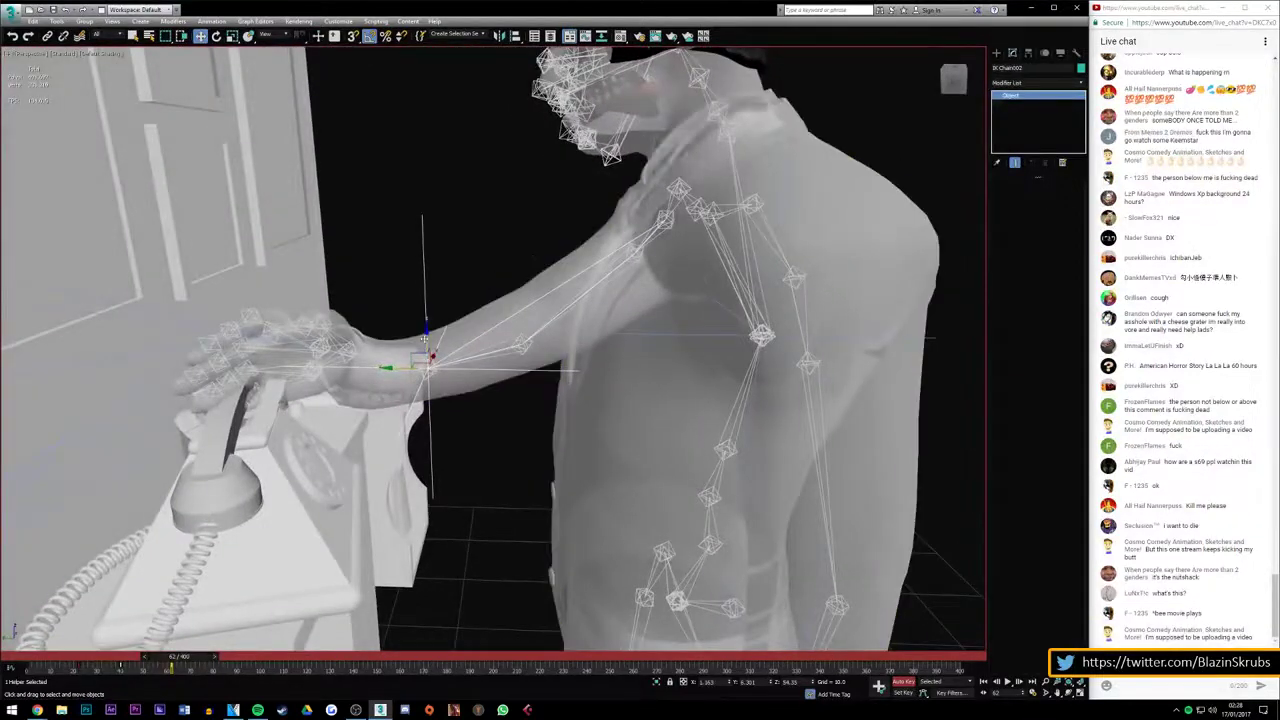
{"action": "mouse_move", "coordinate": [426, 345]}
{"action": "left_mouse_down"}
{"action": "mouse_move", "coordinate": [428, 334]}
{"action": "mouse_move", "coordinate": [426, 362]}
{"action": "mouse_move", "coordinate": [429, 351]}
{"action": "left_mouse_up"}
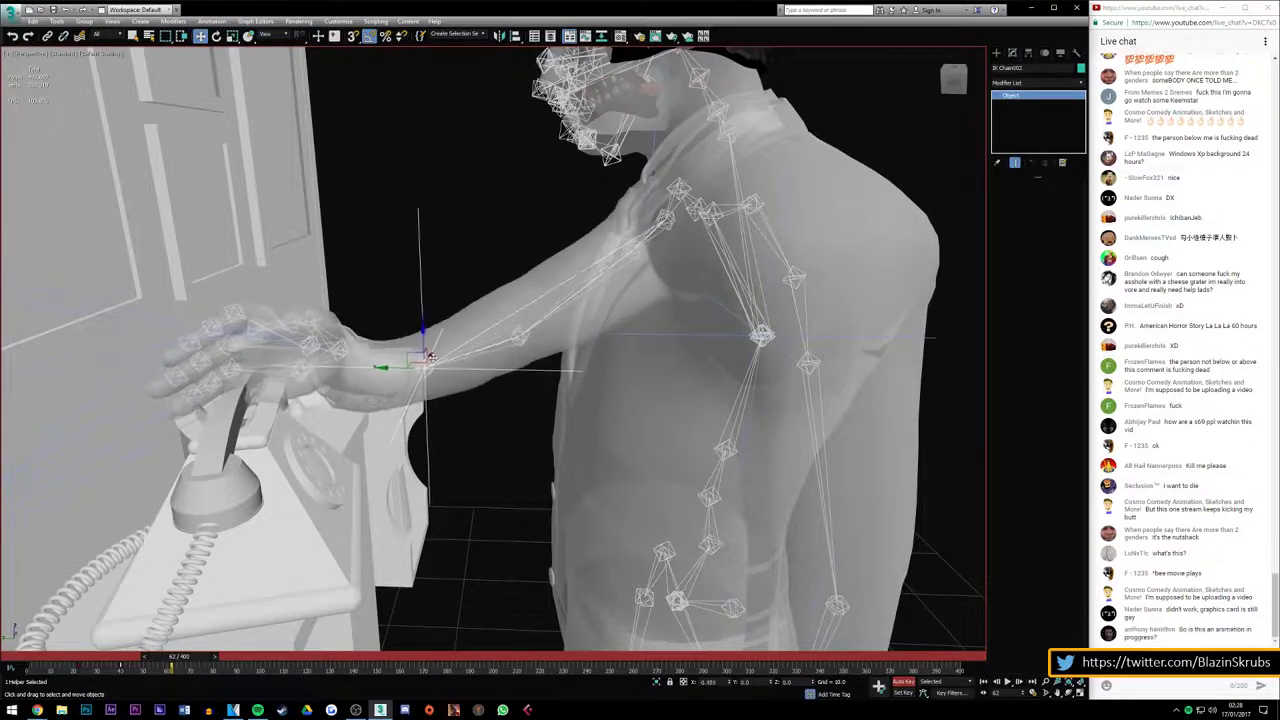
{"action": "left_click_drag", "start_coordinate": [953, 80], "coordinate": [924, 90]}
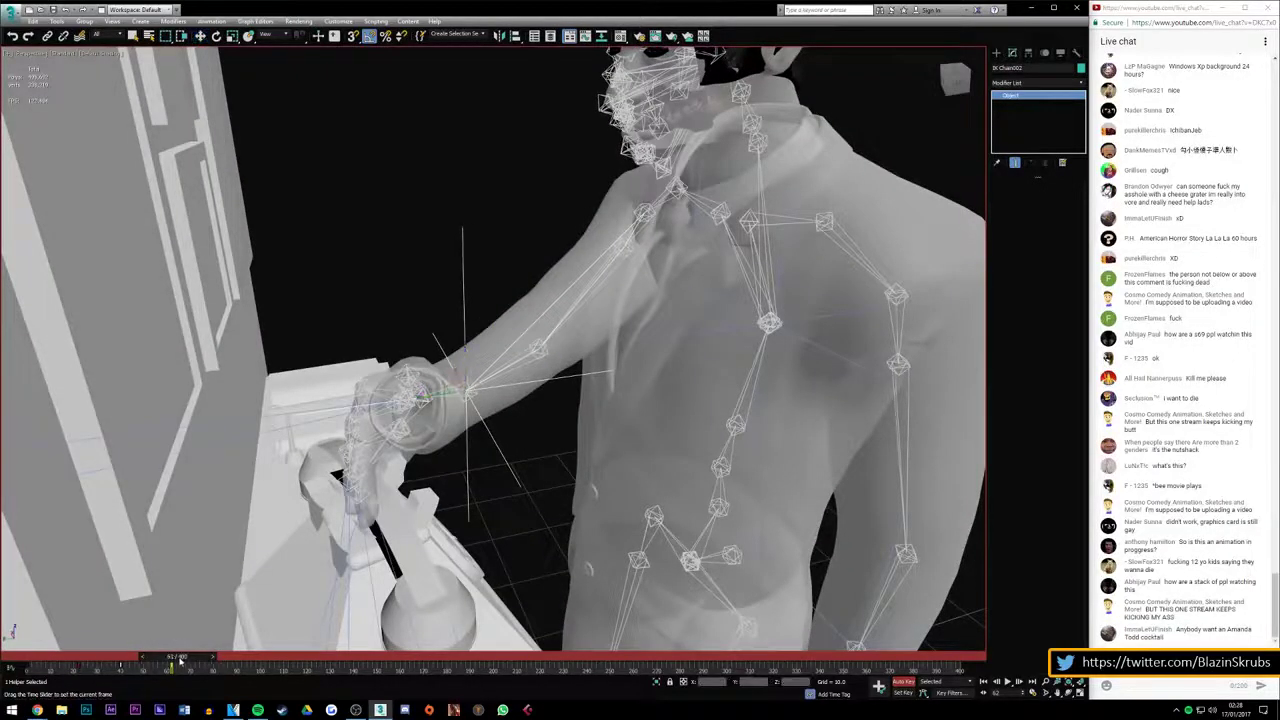
{"action": "mouse_move", "coordinate": [178, 658]}
{"action": "left_mouse_down"}
{"action": "mouse_move", "coordinate": [4, 690]}
{"action": "mouse_move", "coordinate": [69, 680]}
{"action": "left_mouse_up"}
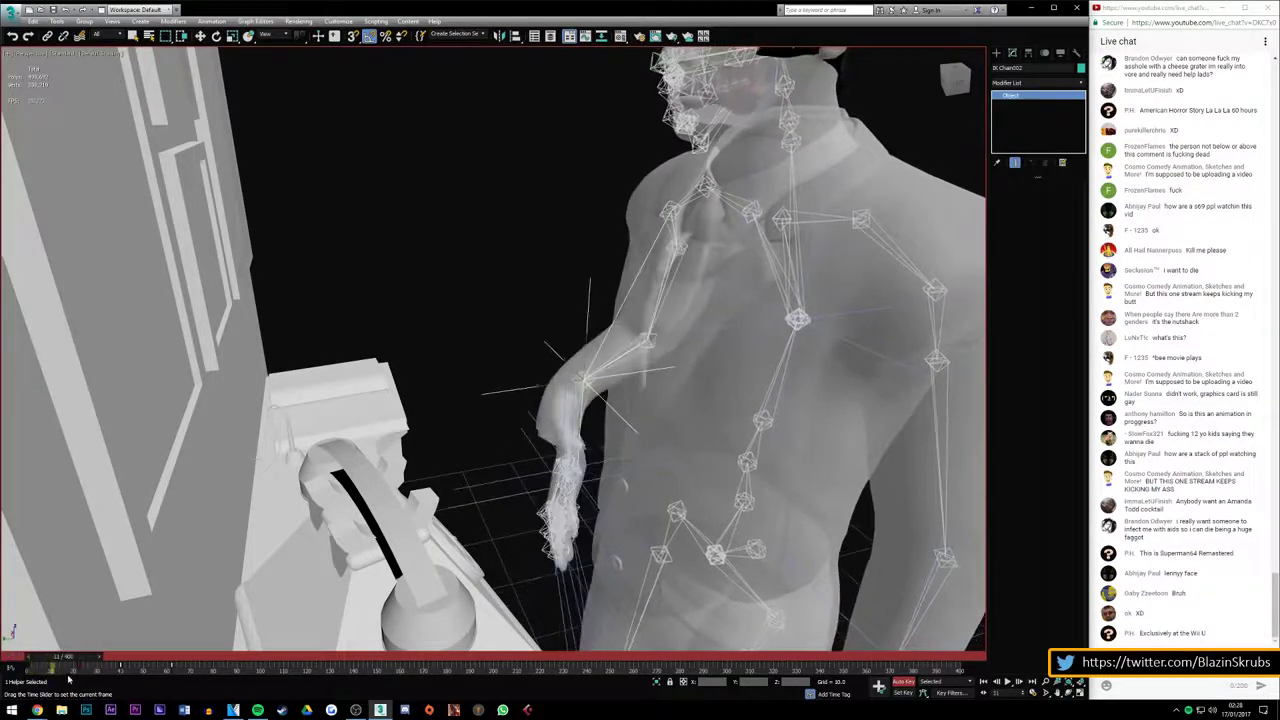
{"action": "left_click_drag", "start_coordinate": [538, 463], "coordinate": [545, 455]}
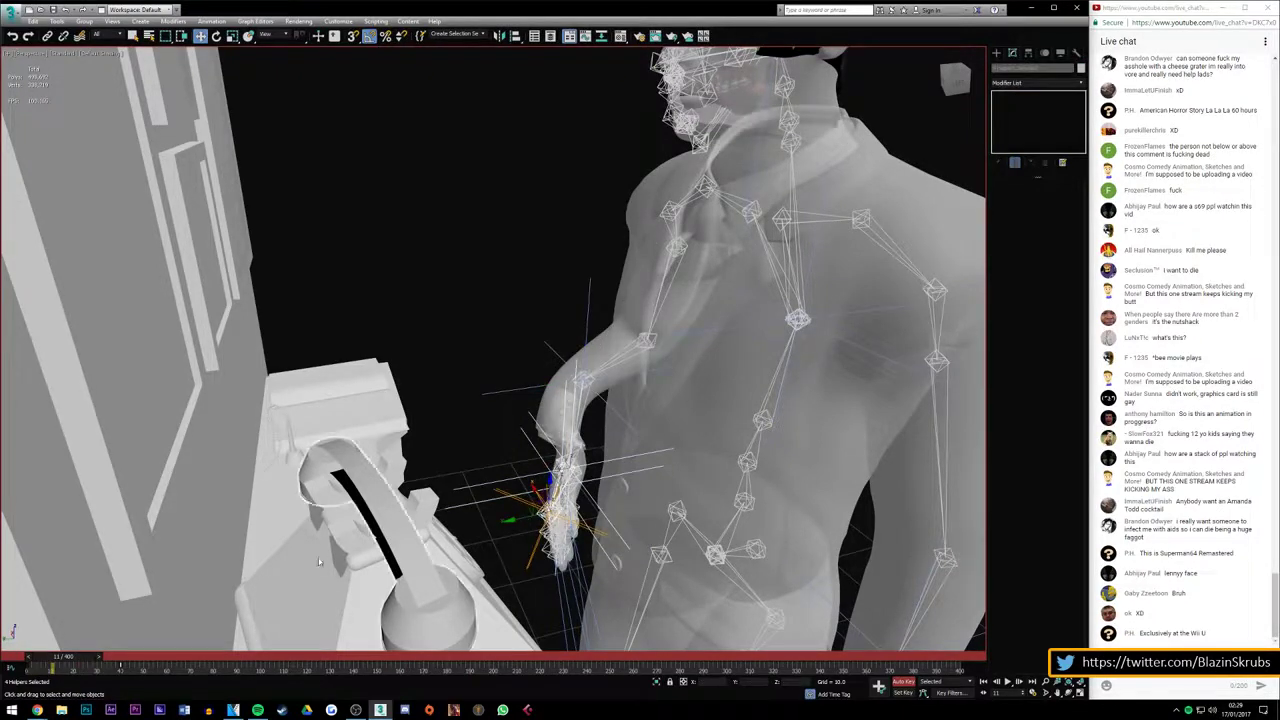
{"action": "mouse_move", "coordinate": [62, 663]}
{"action": "left_mouse_down"}
{"action": "mouse_move", "coordinate": [36, 662]}
{"action": "mouse_move", "coordinate": [67, 660]}
{"action": "left_mouse_up"}
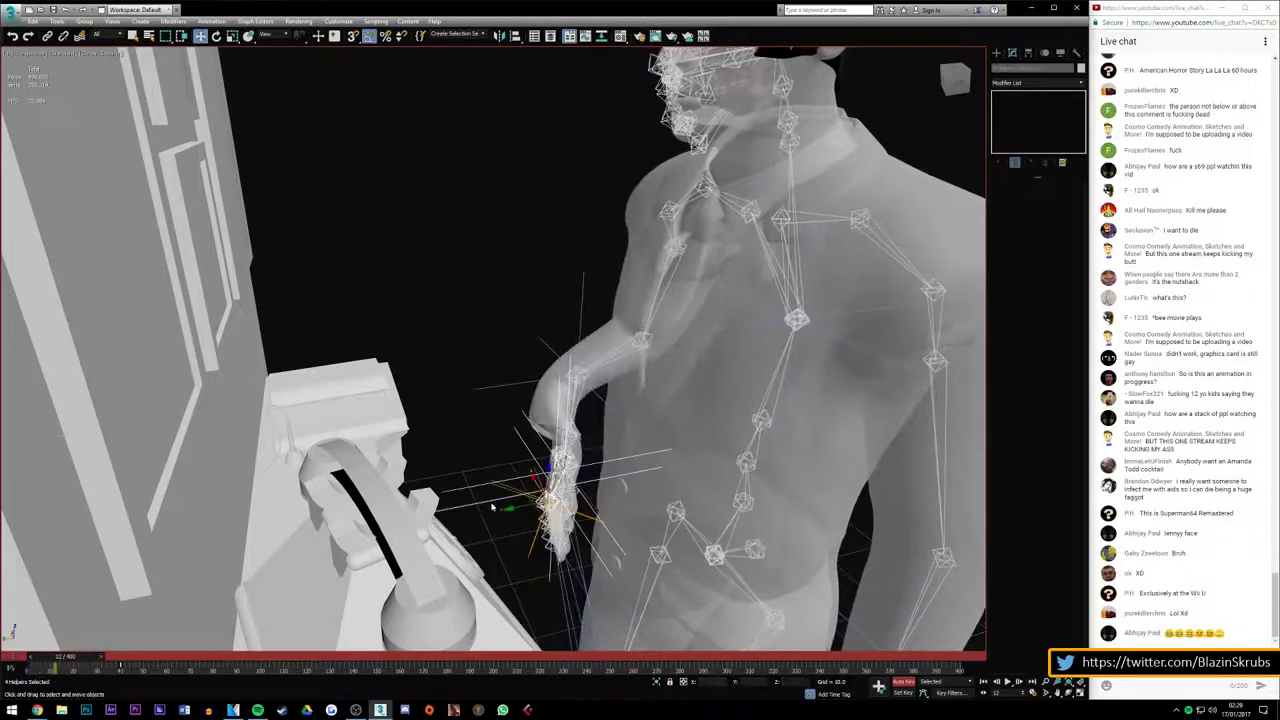
{"action": "mouse_move", "coordinate": [530, 505]}
{"action": "left_mouse_down"}
{"action": "mouse_move", "coordinate": [514, 471]}
{"action": "mouse_move", "coordinate": [300, 523]}
{"action": "mouse_move", "coordinate": [277, 443]}
{"action": "mouse_move", "coordinate": [530, 490]}
{"action": "left_mouse_up"}
{"action": "scroll", "coordinate": [530, 490], "scroll_direction": "down", "scroll_amount": 5}
{"action": "scroll", "coordinate": [530, 490], "scroll_direction": "down", "scroll_amount": 3}
{"action": "scroll", "coordinate": [530, 490], "scroll_direction": "down", "scroll_amount": 3}
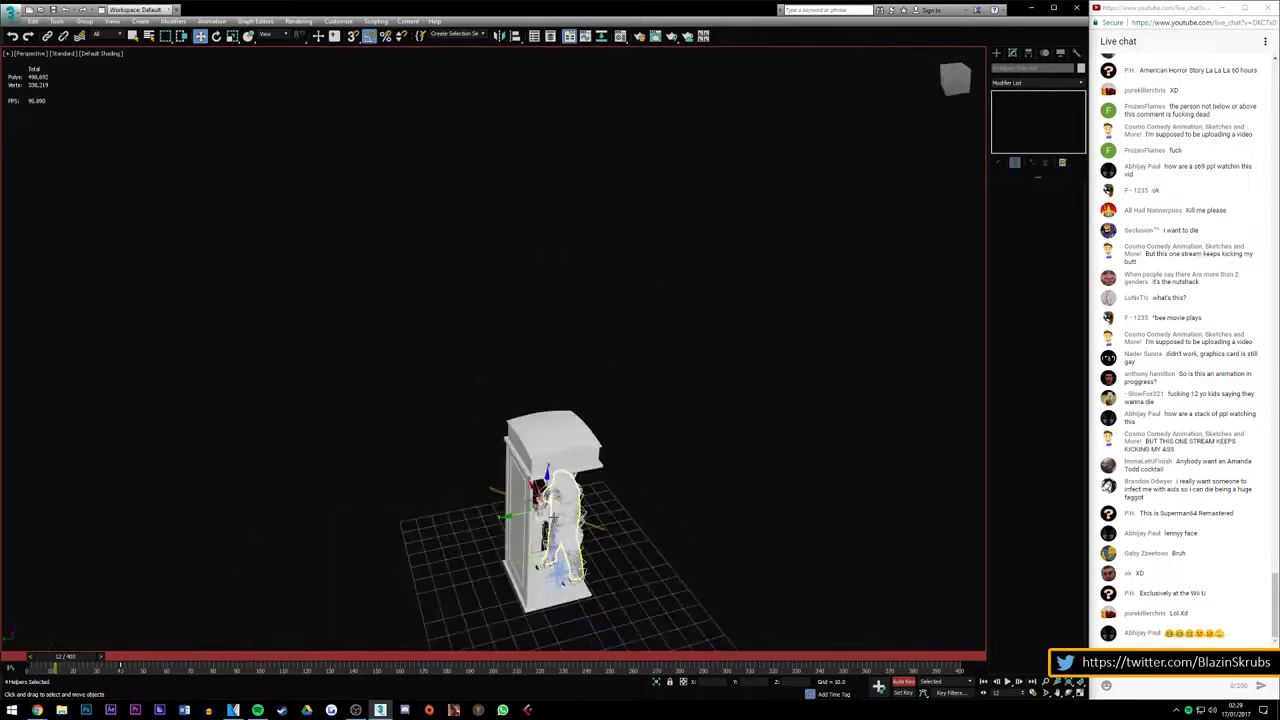
{"action": "scroll", "coordinate": [530, 490], "scroll_direction": "up", "scroll_amount": 4}
{"action": "scroll", "coordinate": [530, 490], "scroll_direction": "up", "scroll_amount": 5}
{"action": "mouse_move", "coordinate": [530, 490]}
{"action": "middle_mouse_down", "text": "alt"}
{"action": "mouse_move", "coordinate": [400, 350]}
{"action": "mouse_move", "coordinate": [257, 245]}
{"action": "middle_mouse_up", "text": "alt"}
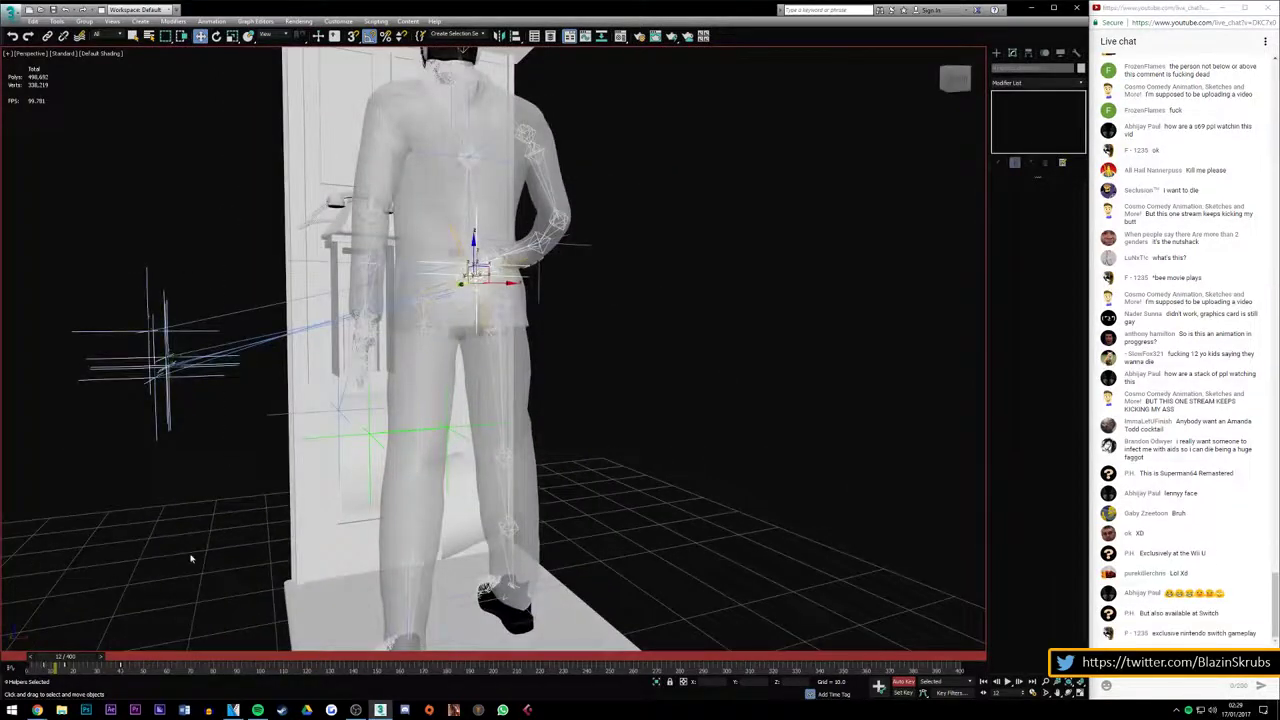
{"action": "left_click_drag", "start_coordinate": [62, 662], "coordinate": [40, 662]}
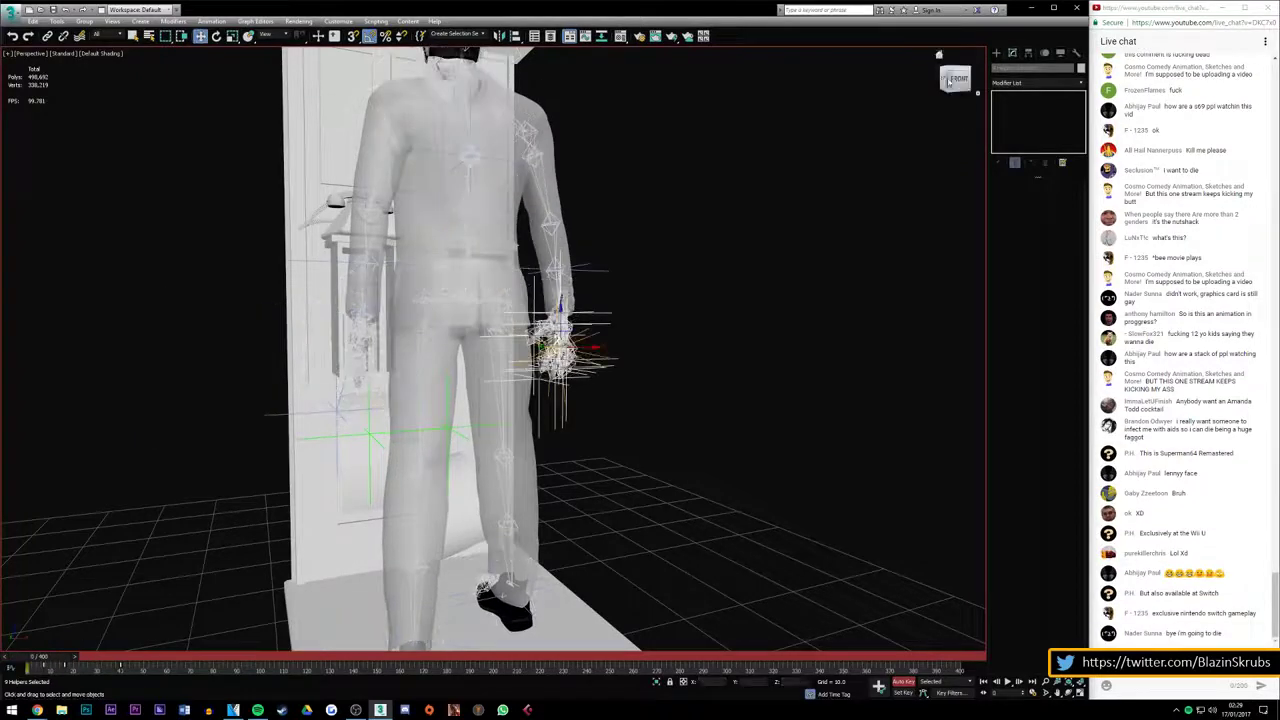
{"action": "key", "text": "z"}
{"action": "scroll", "coordinate": [490, 425], "scroll_direction": "up", "scroll_amount": 2}
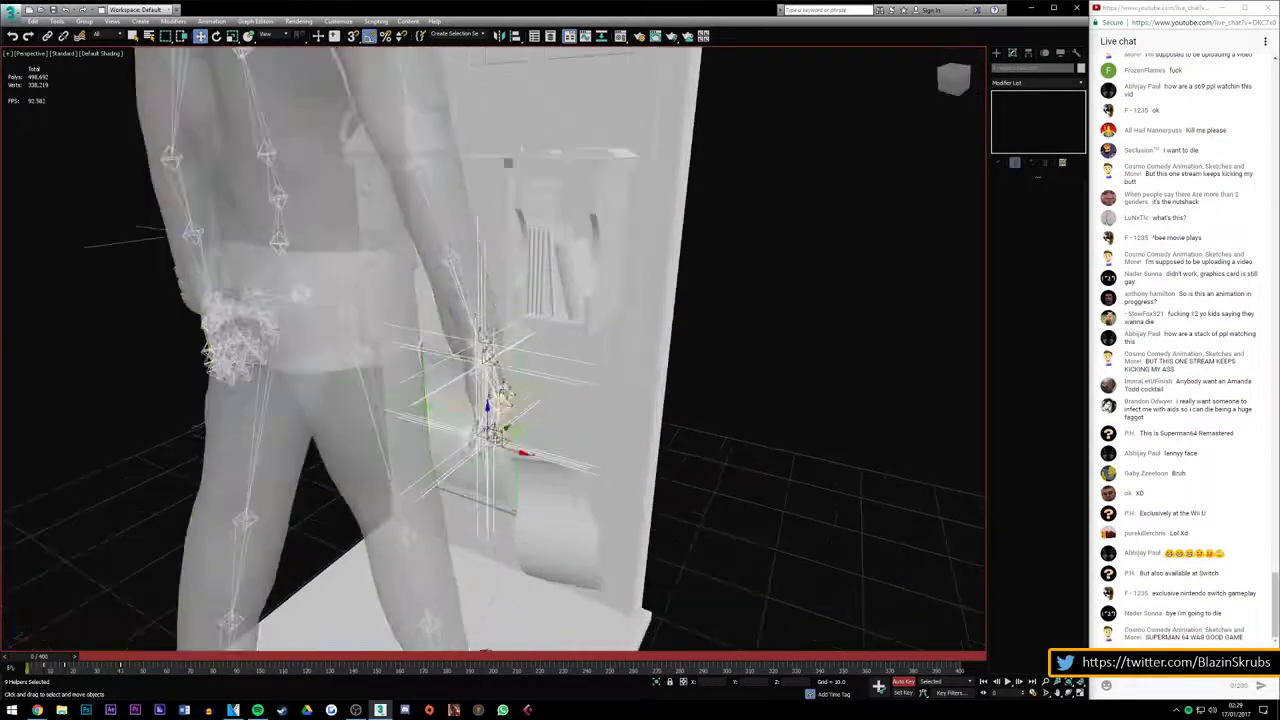
{"action": "scroll", "coordinate": [488, 422], "scroll_direction": "up", "scroll_amount": 2}
{"action": "left_click_drag", "start_coordinate": [40, 663], "coordinate": [62, 662]}
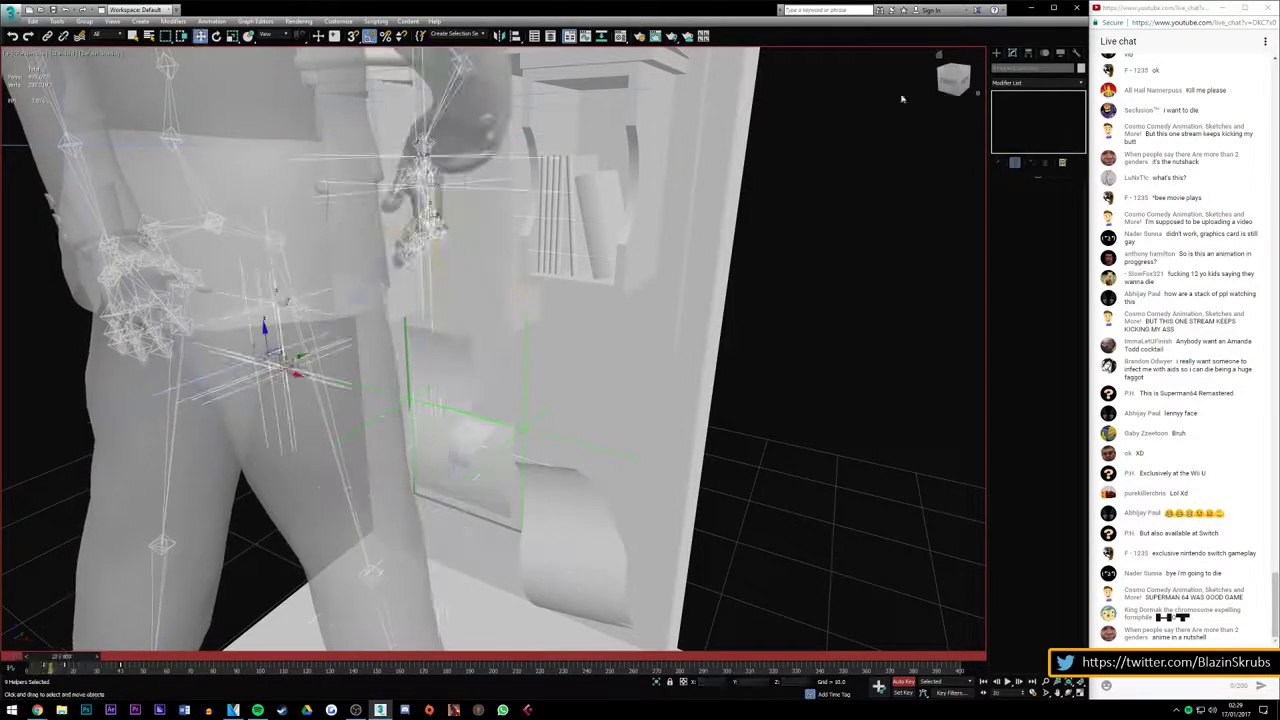
{"action": "middle_click_drag", "start_coordinate": [901, 98], "coordinate": [663, 368], "text": "alt"}
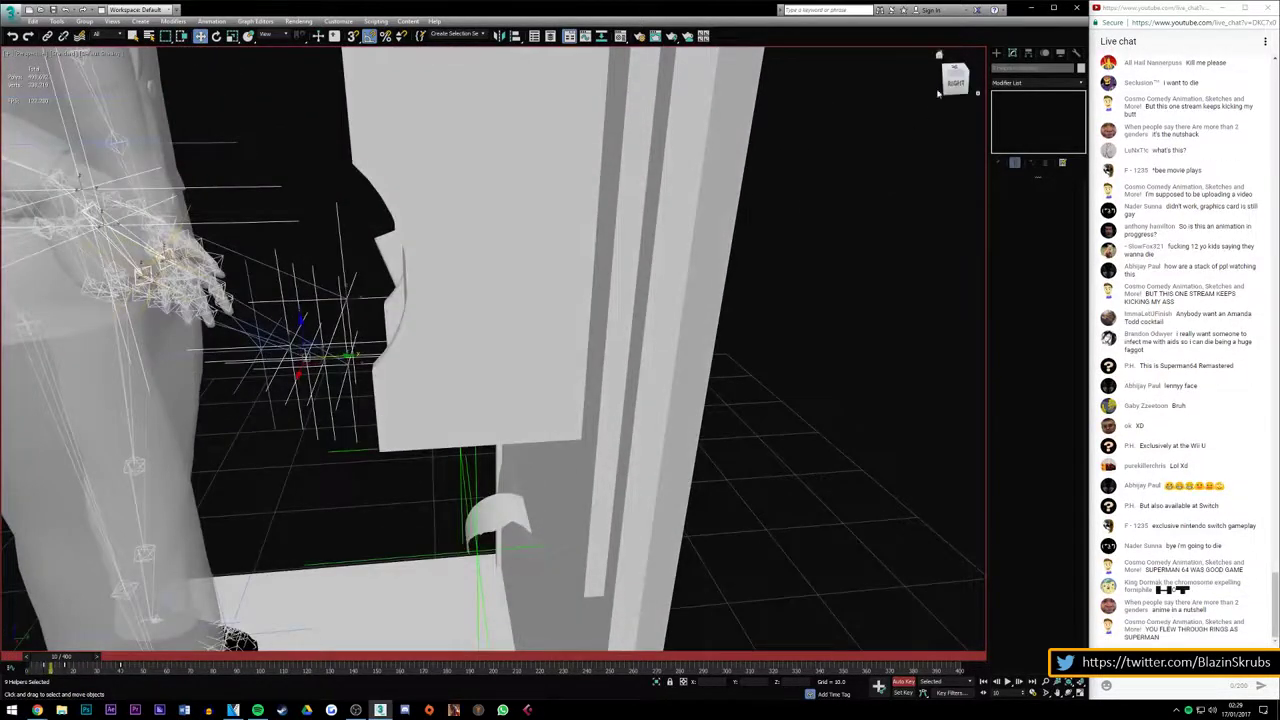
{"action": "left_click_drag", "start_coordinate": [938, 93], "coordinate": [948, 78]}
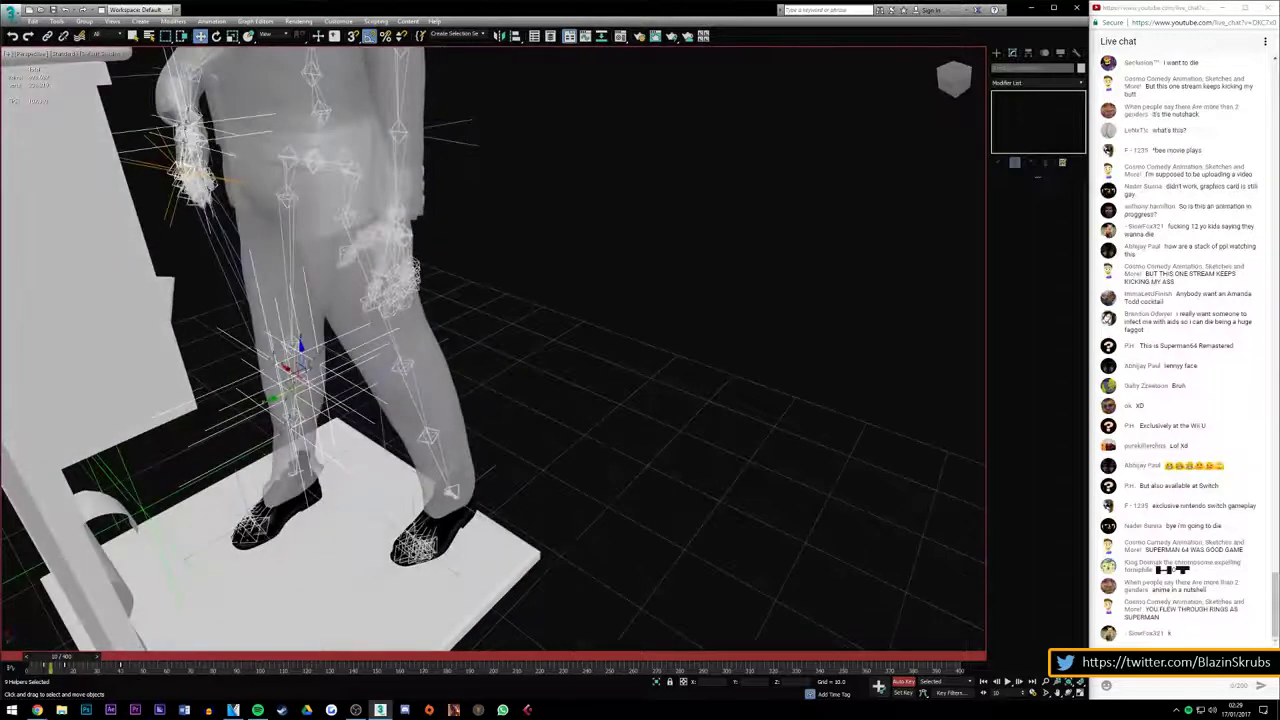
{"action": "left_click_drag", "start_coordinate": [297, 368], "coordinate": [122, 266]}
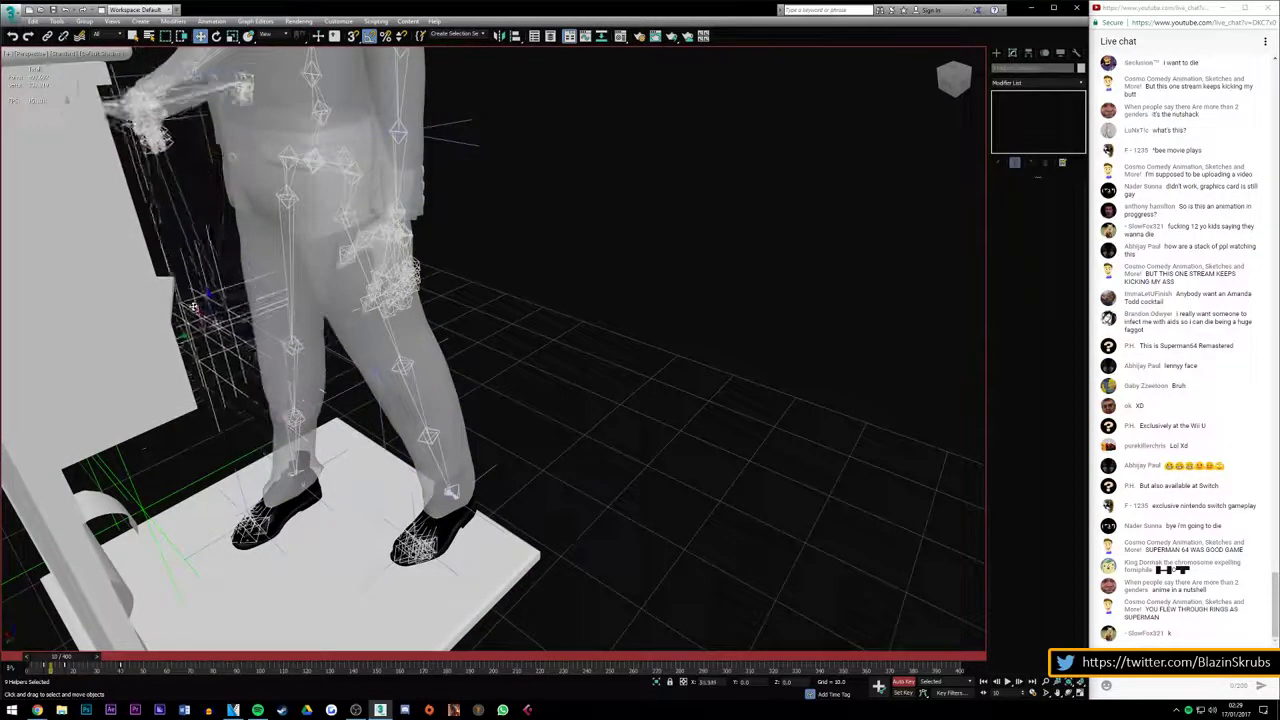
{"action": "key", "text": "z"}
{"action": "scroll", "coordinate": [293, 396], "scroll_direction": "up", "scroll_amount": 5}
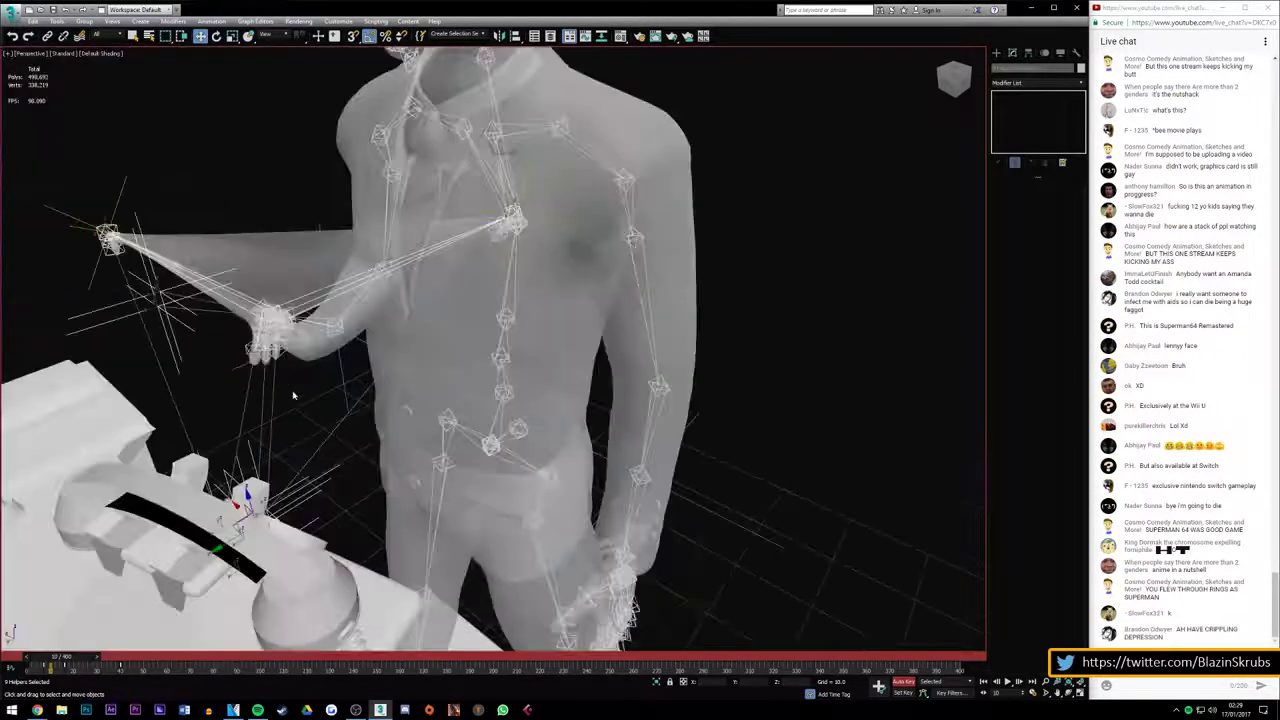
{"action": "key", "text": "ctrl+z"}
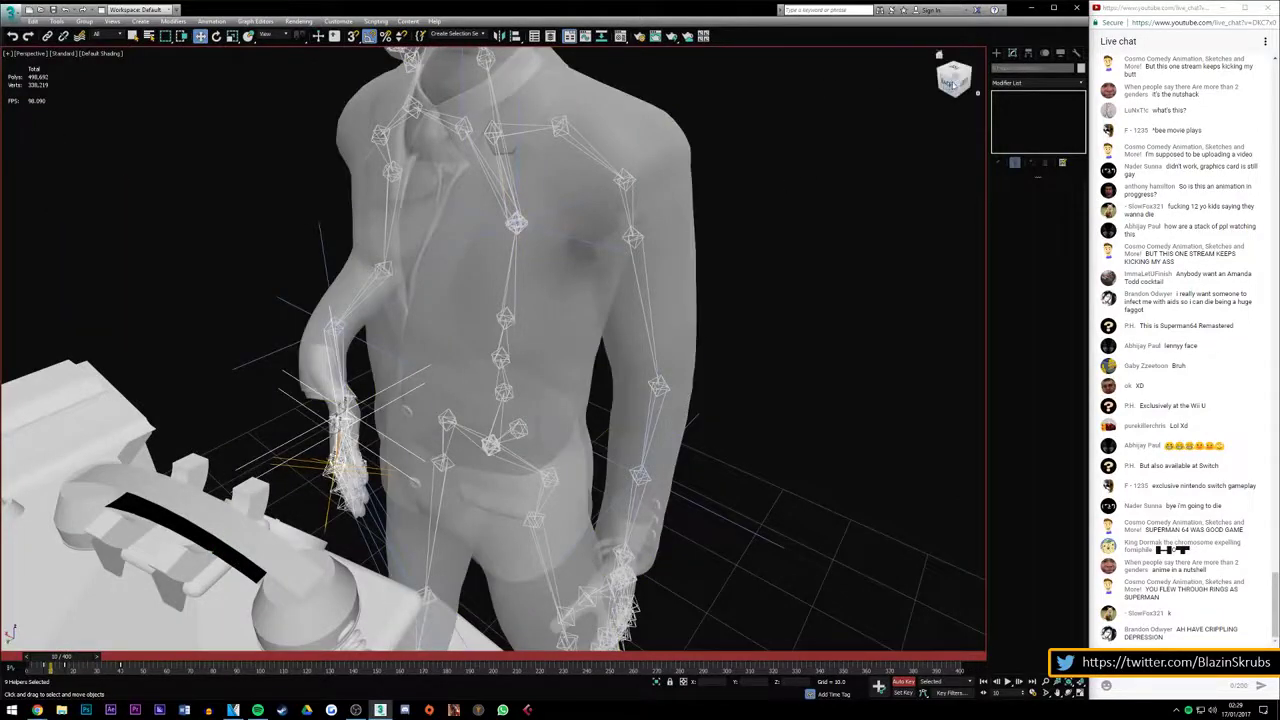
{"action": "left_click_drag", "start_coordinate": [953, 86], "coordinate": [905, 92]}
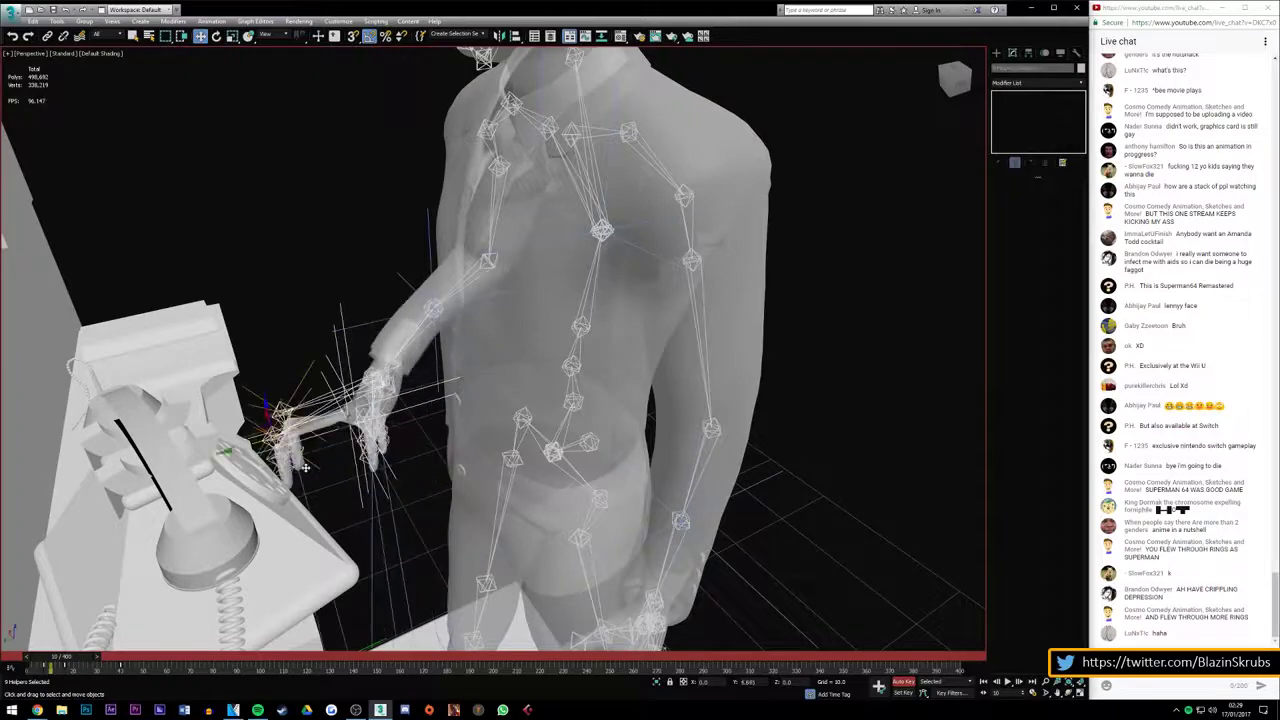
{"action": "middle_click_drag", "start_coordinate": [347, 457], "coordinate": [428, 487], "text": "alt"}
{"action": "scroll", "coordinate": [428, 487], "scroll_direction": "up", "scroll_amount": 5}
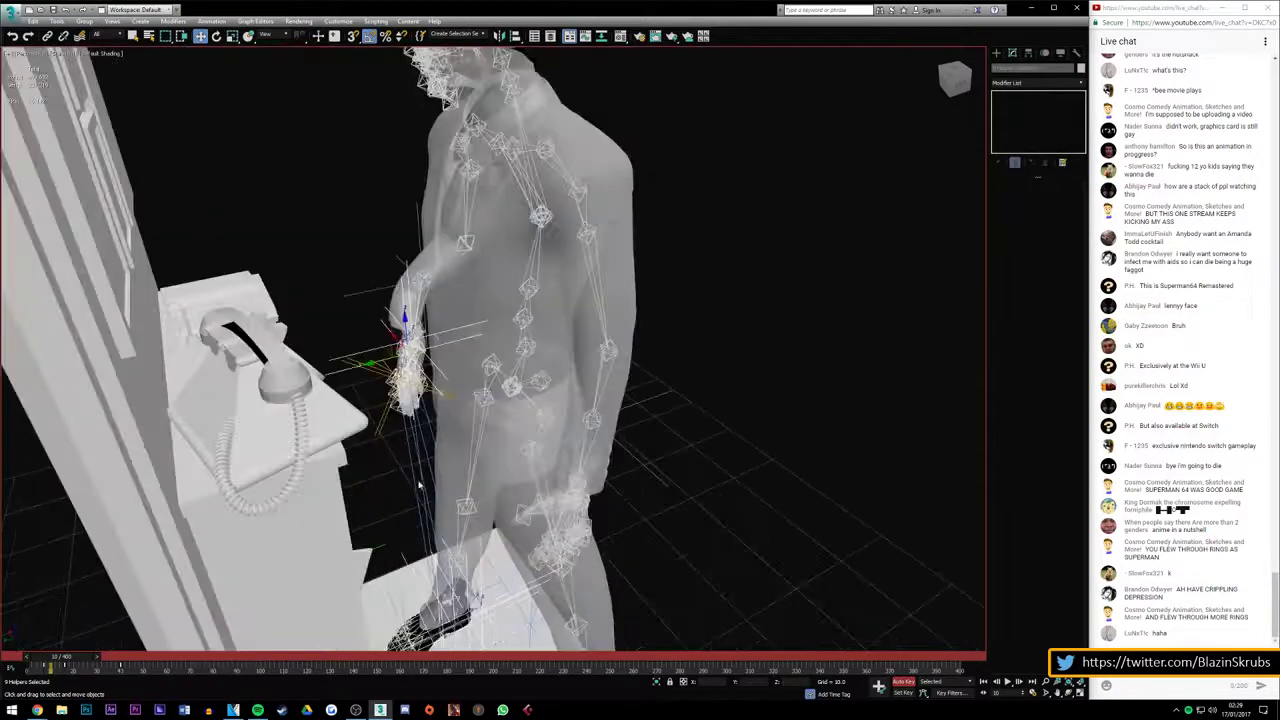
{"action": "scroll", "coordinate": [410, 480], "scroll_direction": "down", "scroll_amount": 5}
{"action": "scroll", "coordinate": [380, 475], "scroll_direction": "up", "scroll_amount": 5}
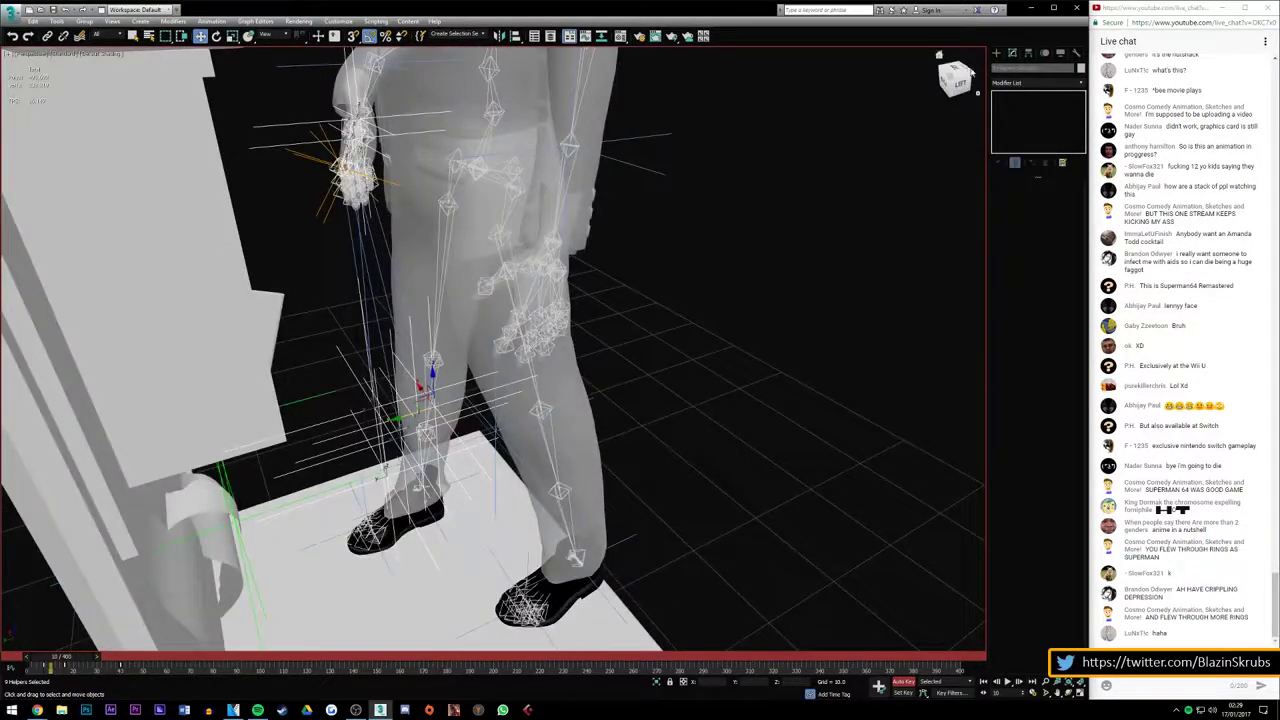
{"action": "left_click_drag", "start_coordinate": [970, 88], "coordinate": [910, 90]}
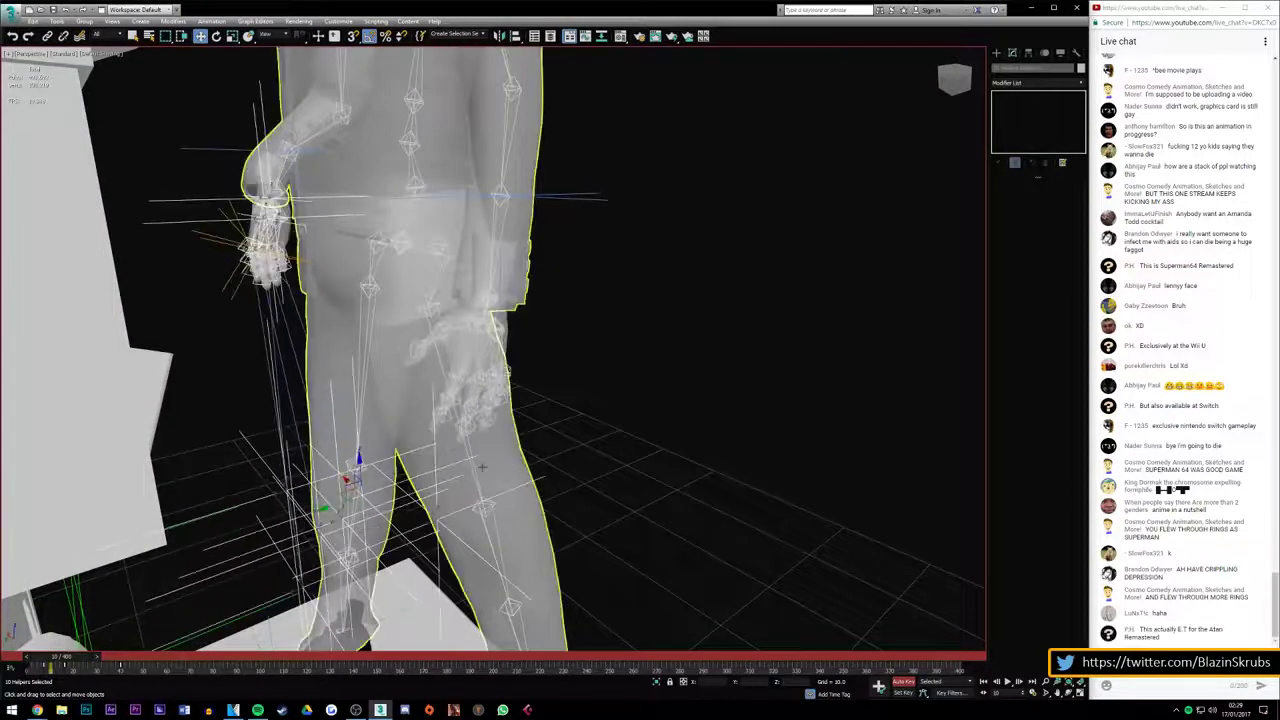
{"action": "left_click", "coordinate": [678, 373]}
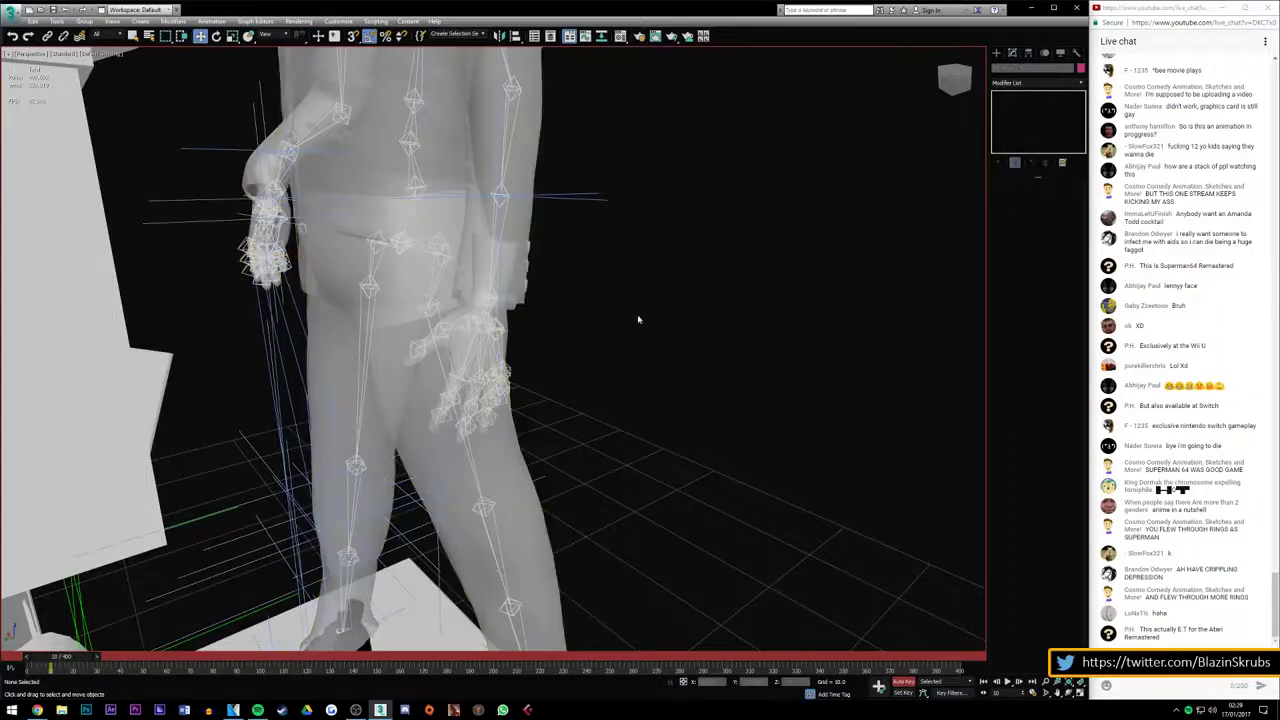
{"action": "left_click", "coordinate": [947, 88]}
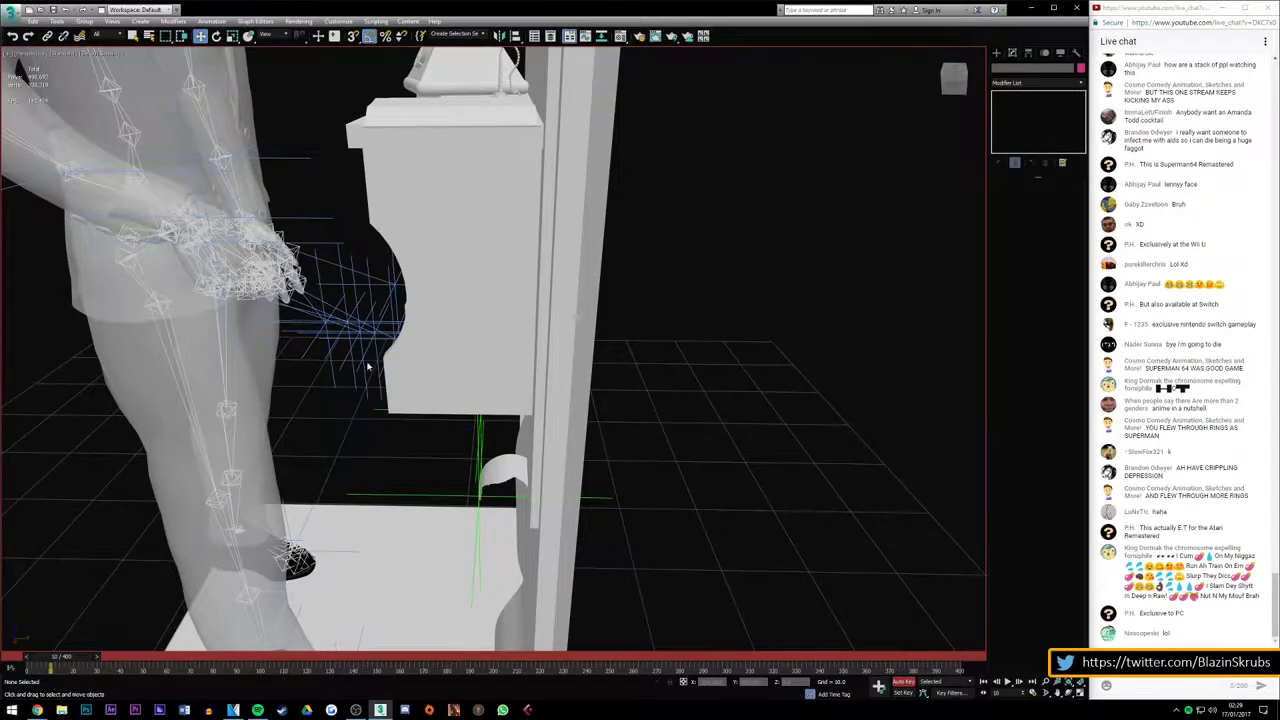
{"action": "middle_click_drag", "start_coordinate": [367, 367], "coordinate": [160, 615], "text": "alt"}
{"action": "mouse_move", "coordinate": [75, 657]}
{"action": "left_mouse_down"}
{"action": "mouse_move", "coordinate": [53, 670]}
{"action": "mouse_move", "coordinate": [110, 659]}
{"action": "left_mouse_up"}
{"action": "key", "text": "z"}
{"action": "scroll", "coordinate": [488, 185], "scroll_direction": "up", "scroll_amount": 3}
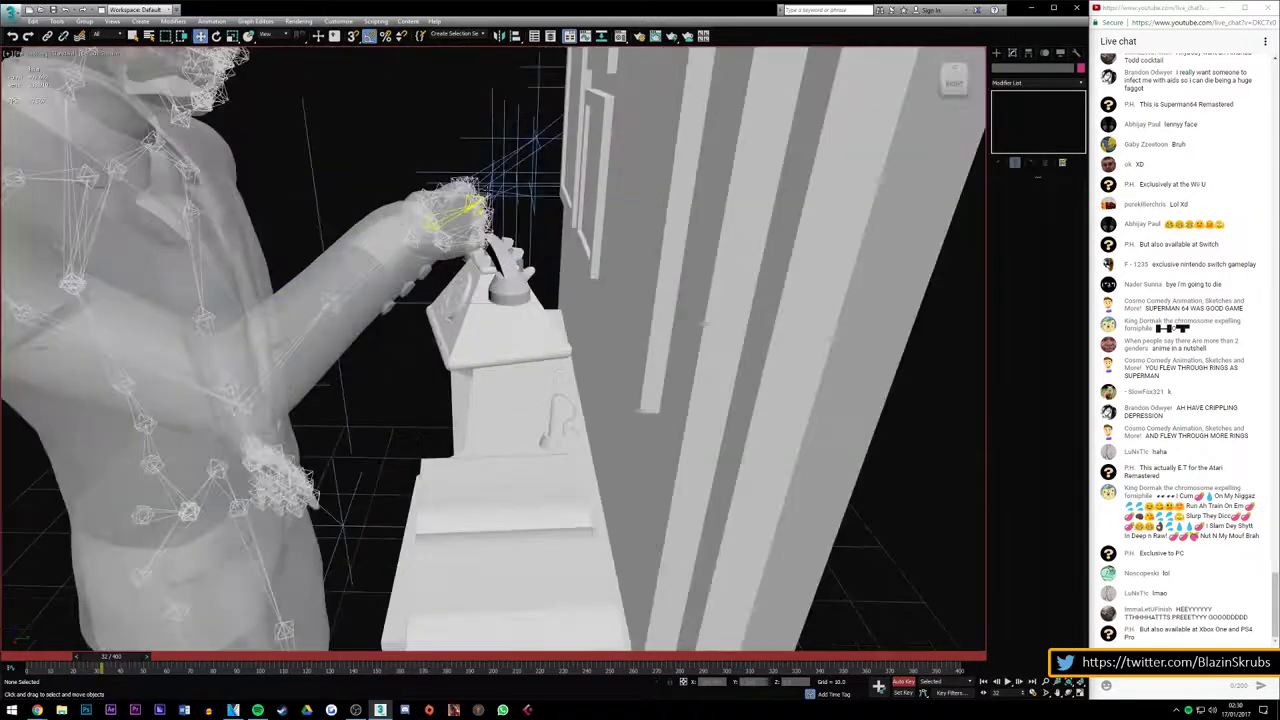
{"action": "scroll", "coordinate": [488, 185], "scroll_direction": "up", "scroll_amount": 3}
{"action": "scroll", "coordinate": [488, 185], "scroll_direction": "up", "scroll_amount": 2}
{"action": "left_click_drag", "start_coordinate": [963, 88], "coordinate": [709, 261]}
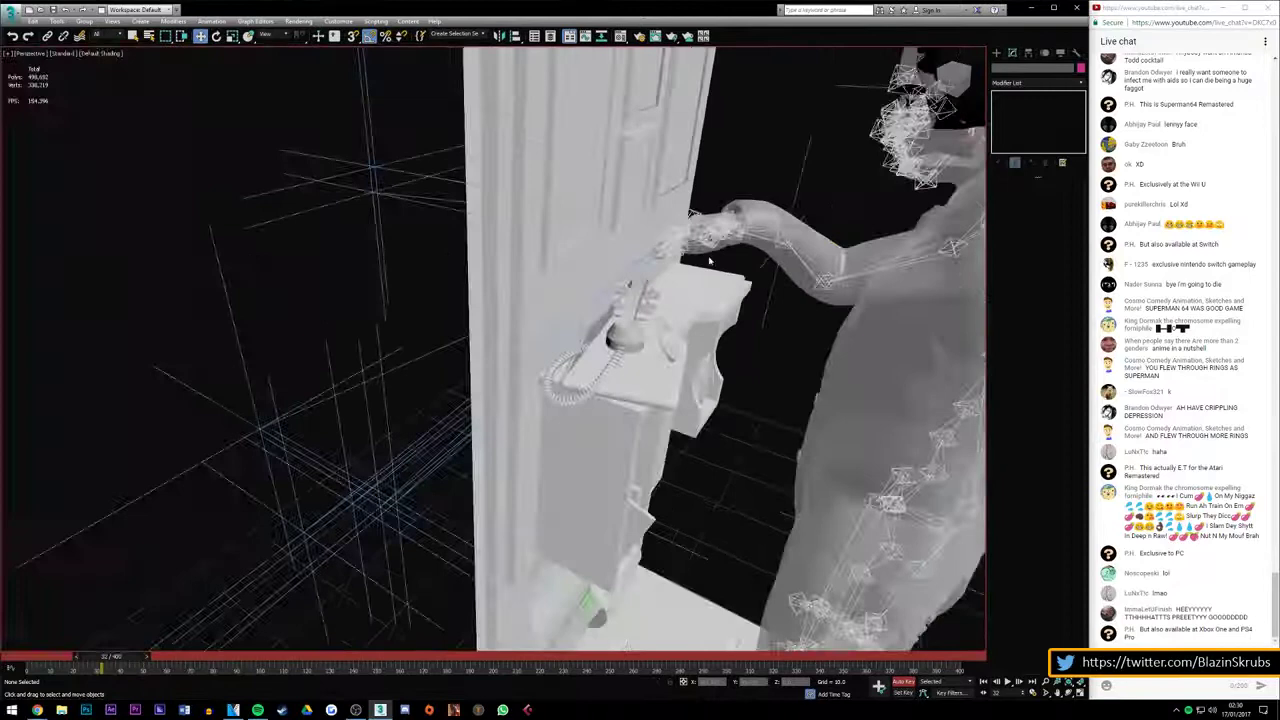
{"action": "left_click", "coordinate": [709, 261]}
{"action": "middle_click_drag", "start_coordinate": [709, 261], "coordinate": [776, 228], "text": "alt"}
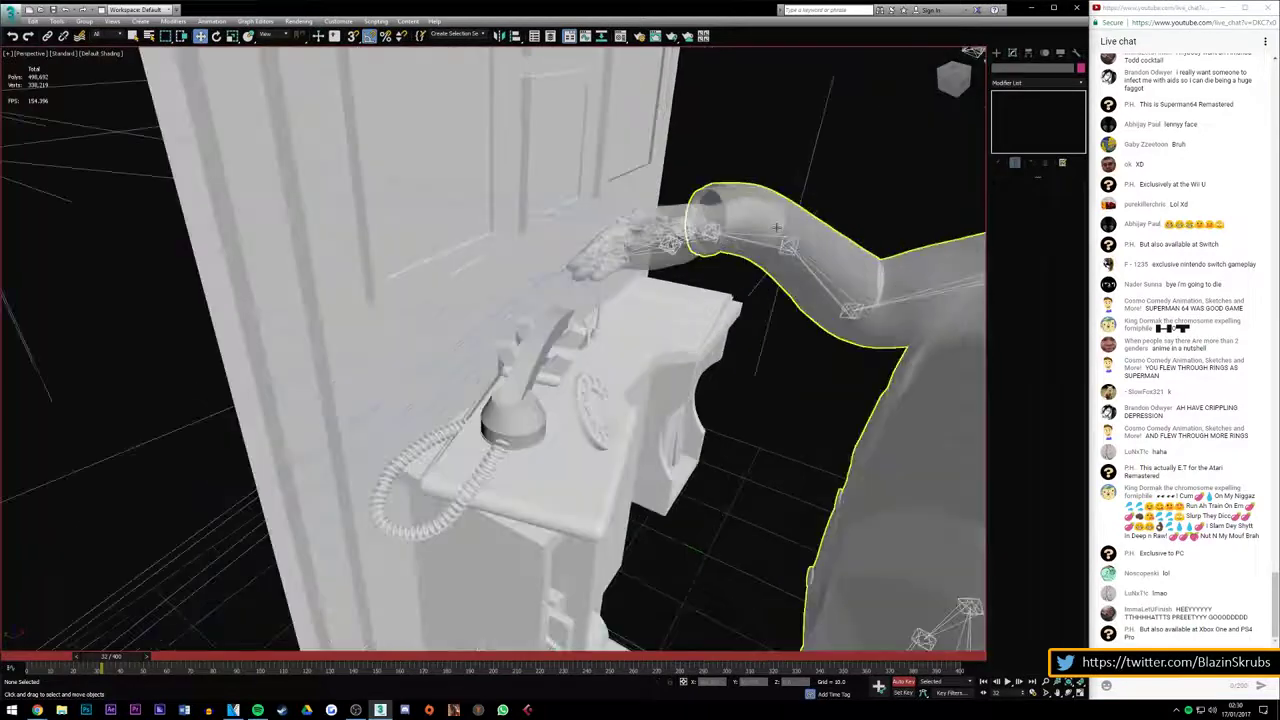
{"action": "mouse_move", "coordinate": [110, 657]}
{"action": "left_mouse_down"}
{"action": "mouse_move", "coordinate": [65, 660]}
{"action": "mouse_move", "coordinate": [82, 660]}
{"action": "left_mouse_up"}
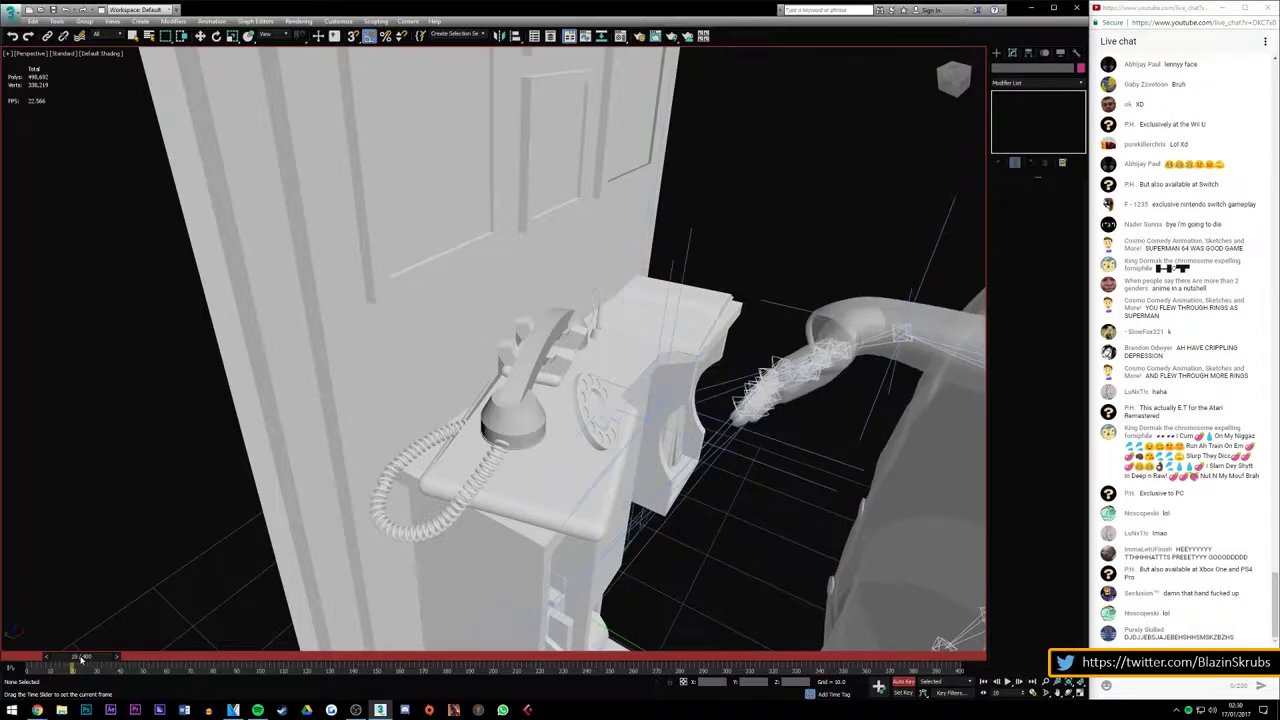
{"action": "left_click", "coordinate": [775, 382]}
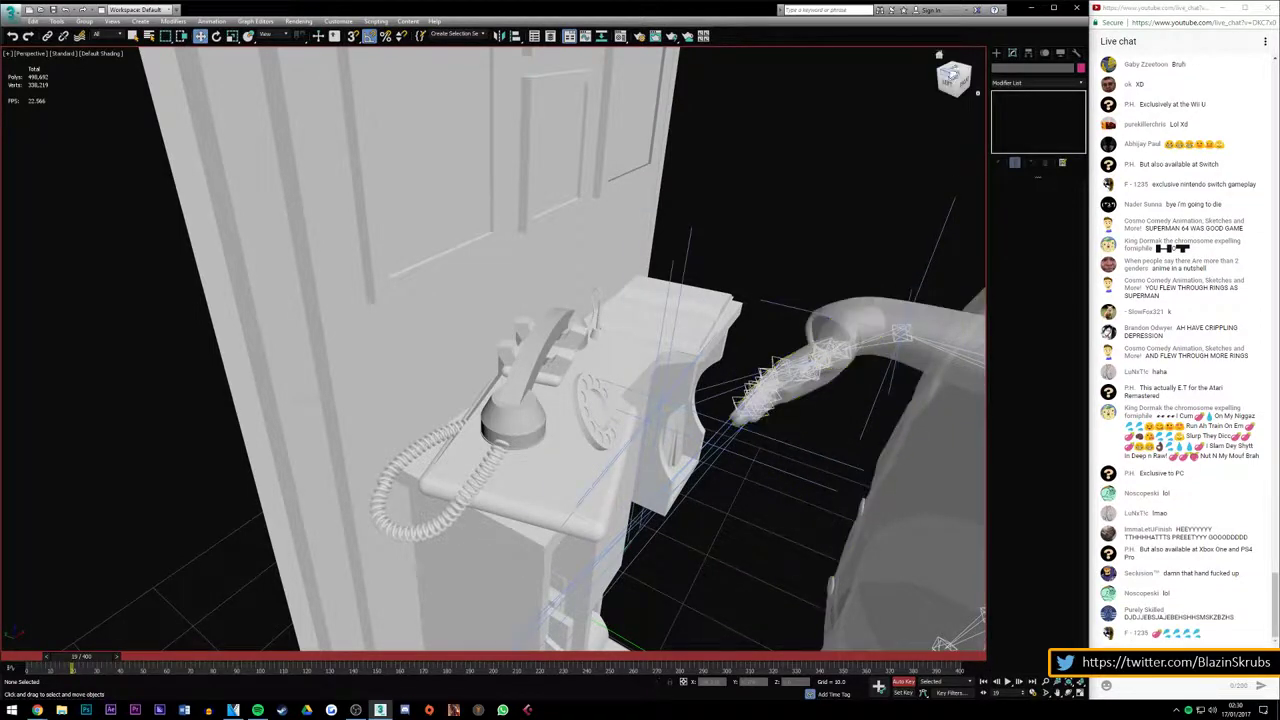
{"action": "mouse_move", "coordinate": [600, 400]}
{"action": "middle_mouse_down", "text": "alt"}
{"action": "mouse_move", "coordinate": [560, 330]}
{"action": "mouse_move", "coordinate": [679, 399]}
{"action": "middle_mouse_up", "text": "alt"}
Lift the arm's IK Chain helper above the phone, then scrub from frame 0 to 20
{"action": "left_click", "coordinate": [656, 376]}
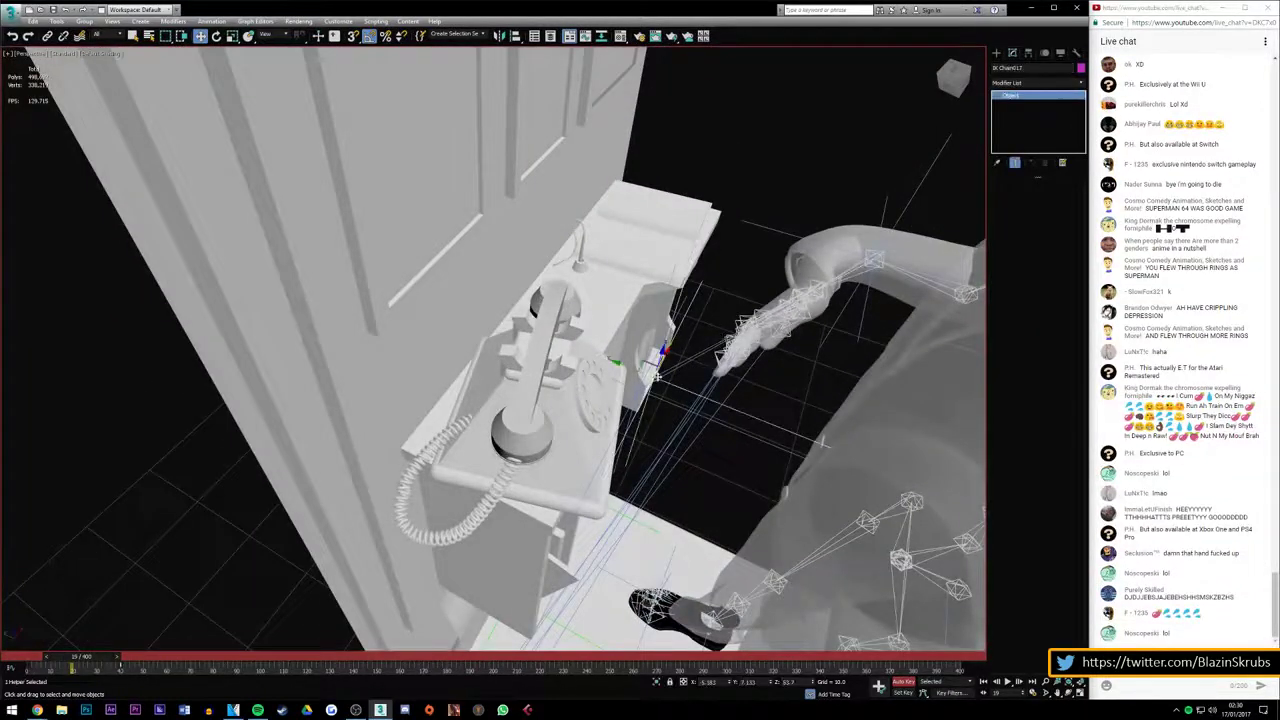
{"action": "left_click_drag", "start_coordinate": [668, 354], "coordinate": [836, 201]}
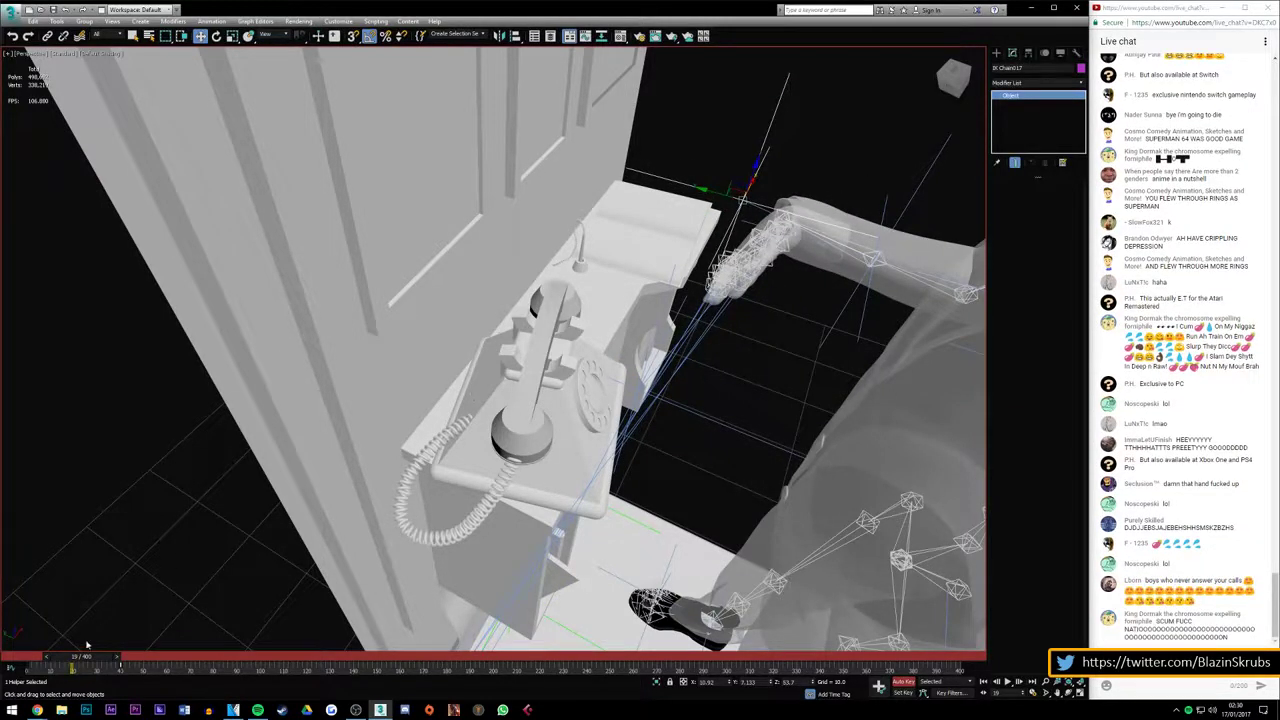
{"action": "left_click_drag", "start_coordinate": [84, 658], "coordinate": [62, 662]}
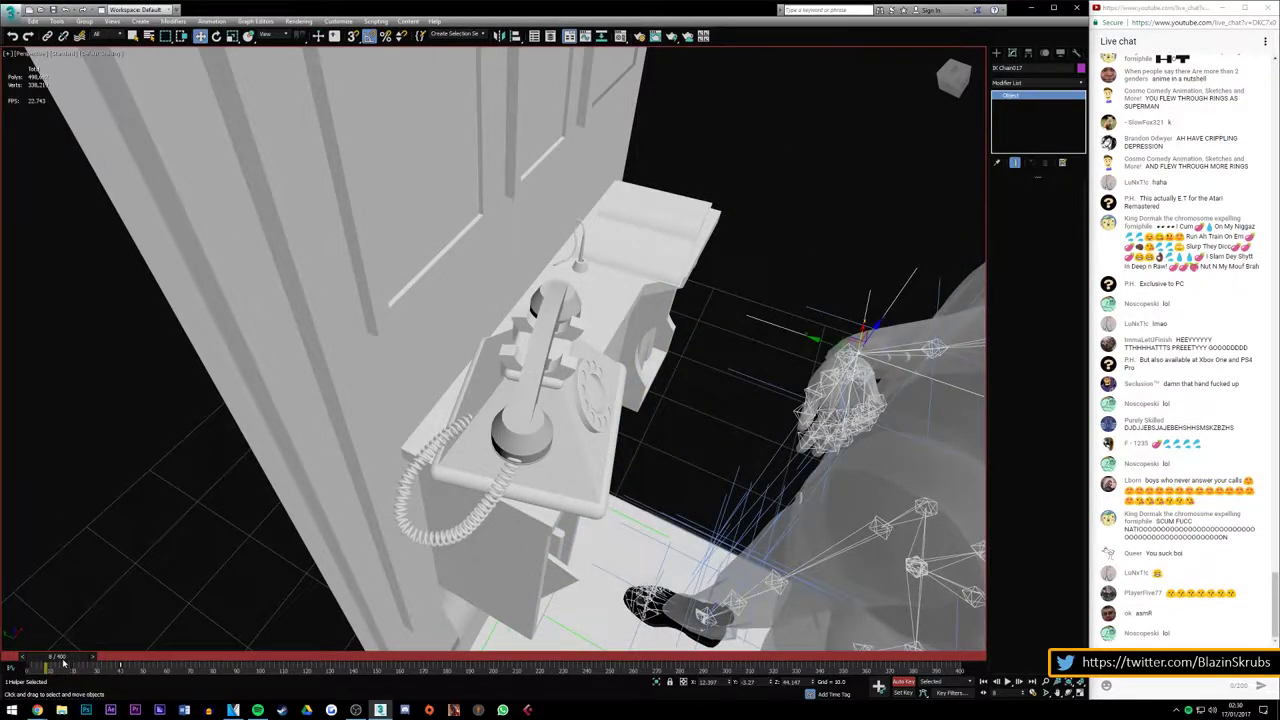
{"action": "left_click_drag", "start_coordinate": [68, 660], "coordinate": [30, 667]}
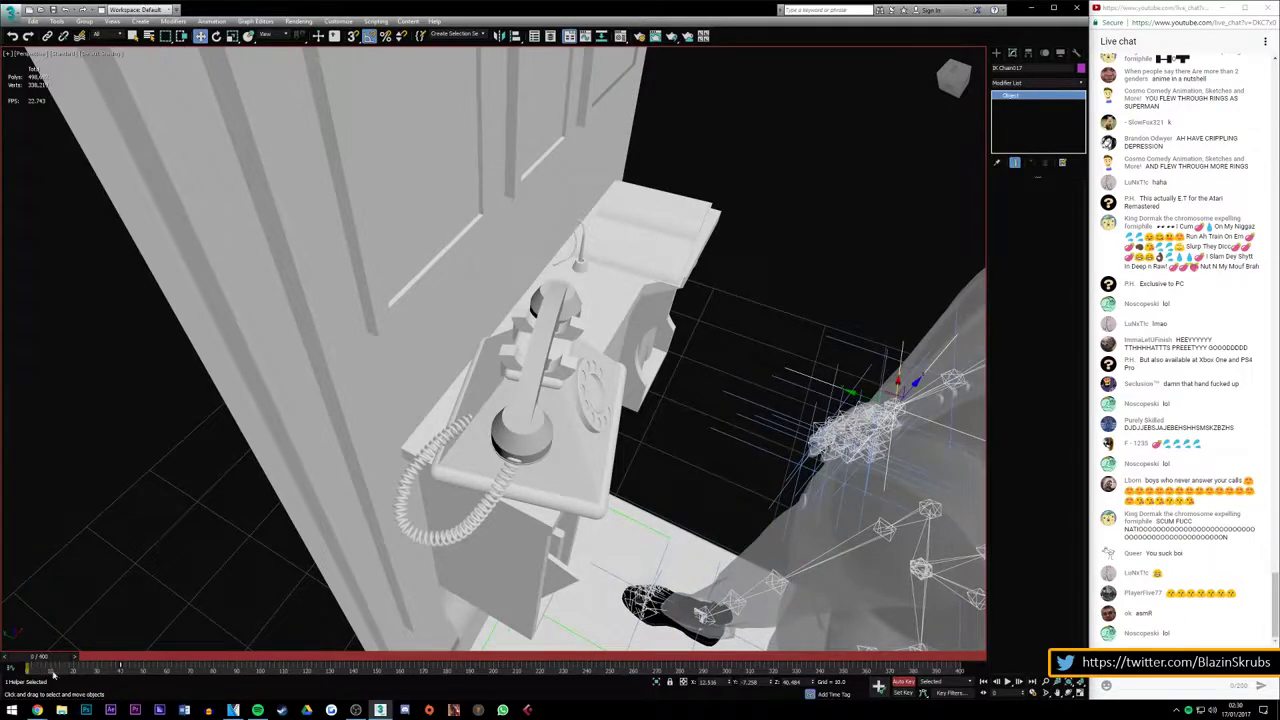
{"action": "left_click_drag", "start_coordinate": [33, 662], "coordinate": [83, 662]}
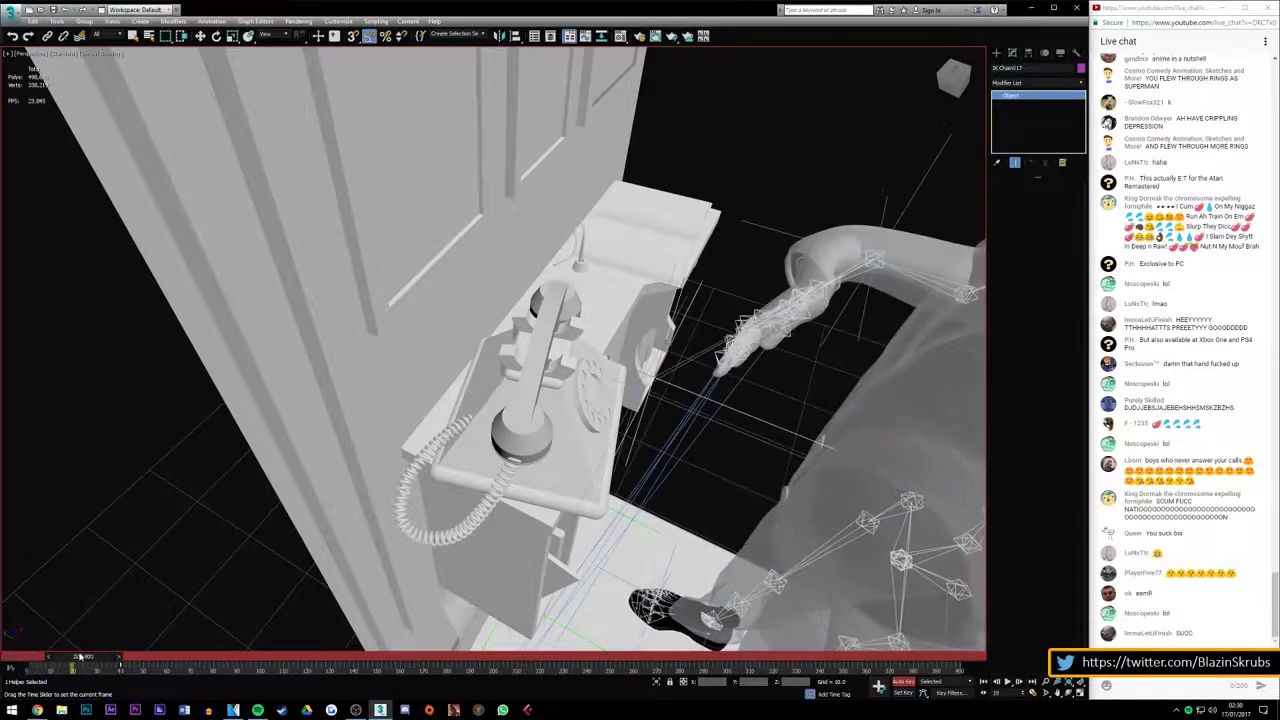
At frame 20, move the IK helper up toward the receiver, undoing one bad move
{"action": "key", "text": "w"}
{"action": "left_click_drag", "start_coordinate": [635, 348], "coordinate": [897, 207]}
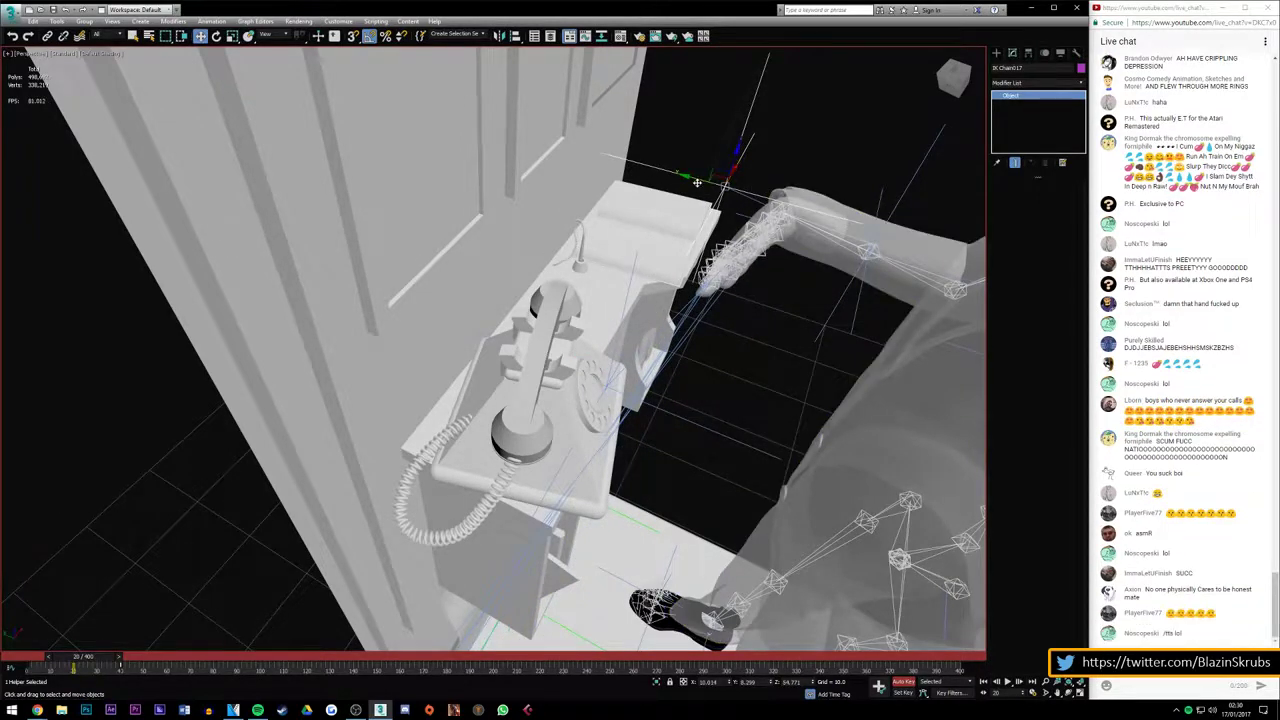
{"action": "left_click_drag", "start_coordinate": [698, 187], "coordinate": [657, 167]}
{"action": "key", "text": "ctrl+z"}
{"action": "mouse_move", "coordinate": [86, 657]}
{"action": "left_mouse_down"}
{"action": "mouse_move", "coordinate": [54, 661]}
{"action": "mouse_move", "coordinate": [86, 653]}
{"action": "left_mouse_up"}
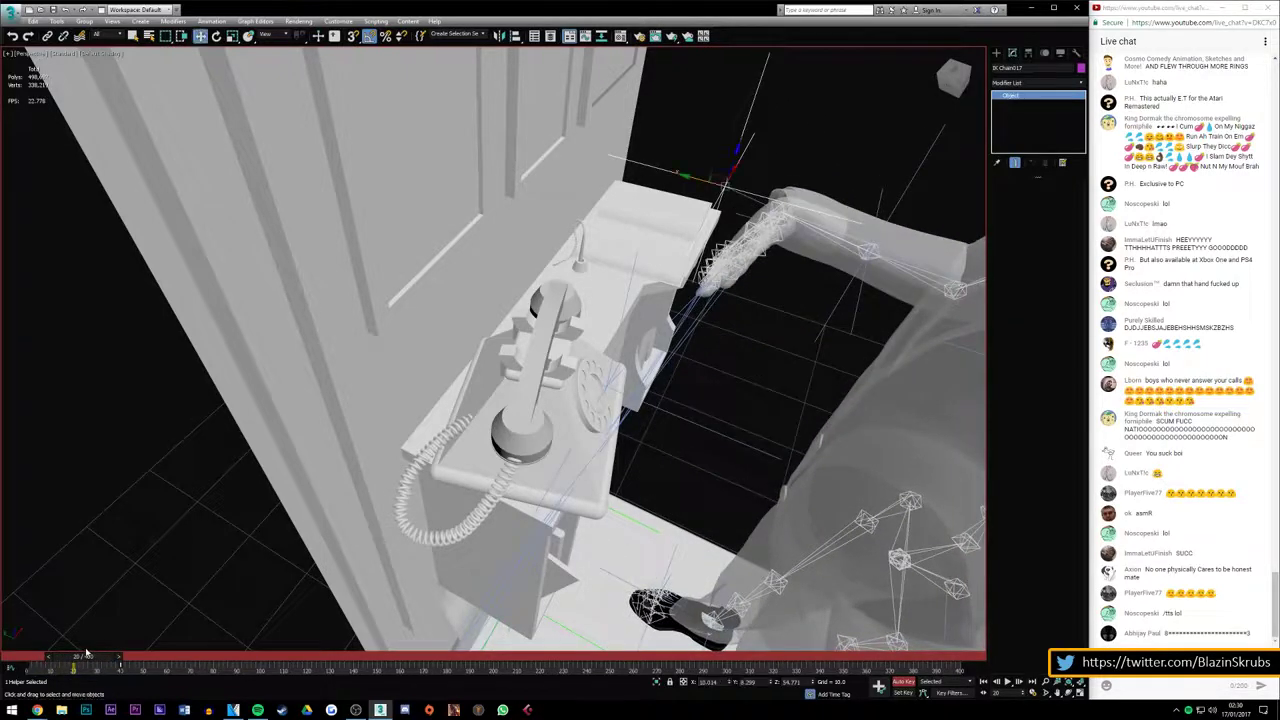
Frame the whole booth and scrub from frame 20 back to 0 to review the reach
{"action": "left_click", "coordinate": [962, 68]}
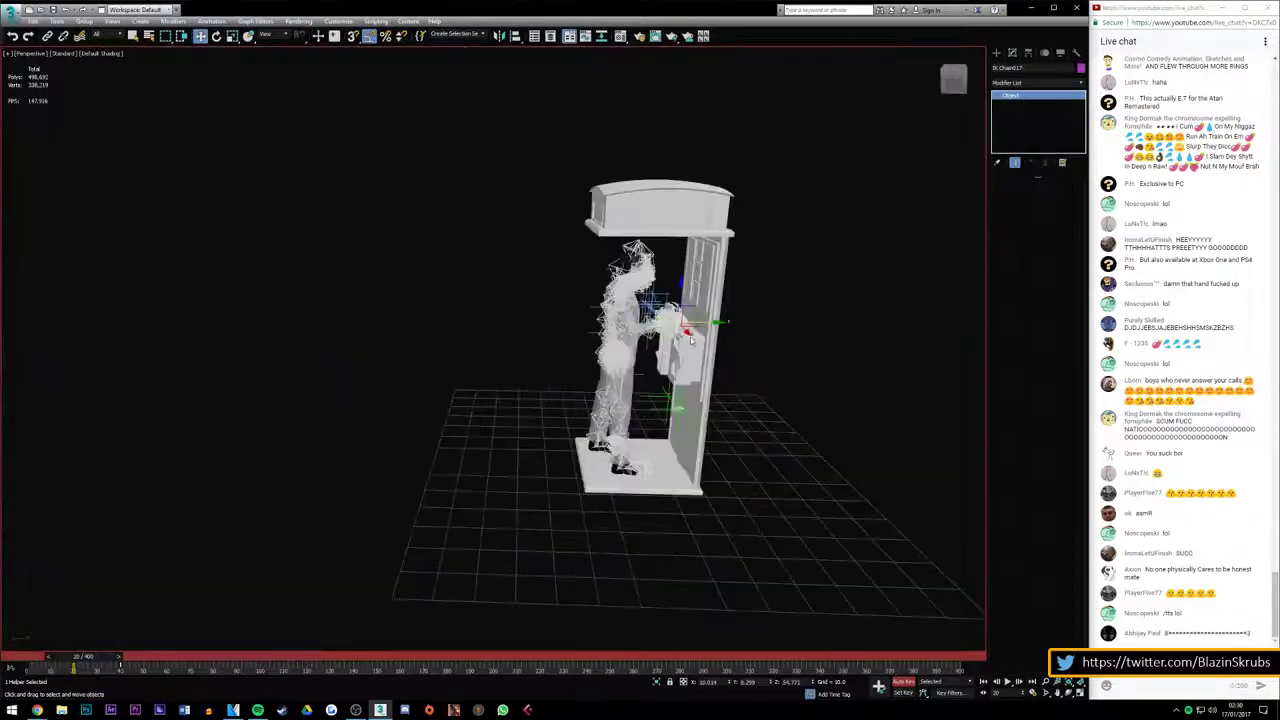
{"action": "scroll", "coordinate": [695, 318], "scroll_direction": "up", "scroll_amount": 5}
{"action": "scroll", "coordinate": [694, 312], "scroll_direction": "up", "scroll_amount": 5}
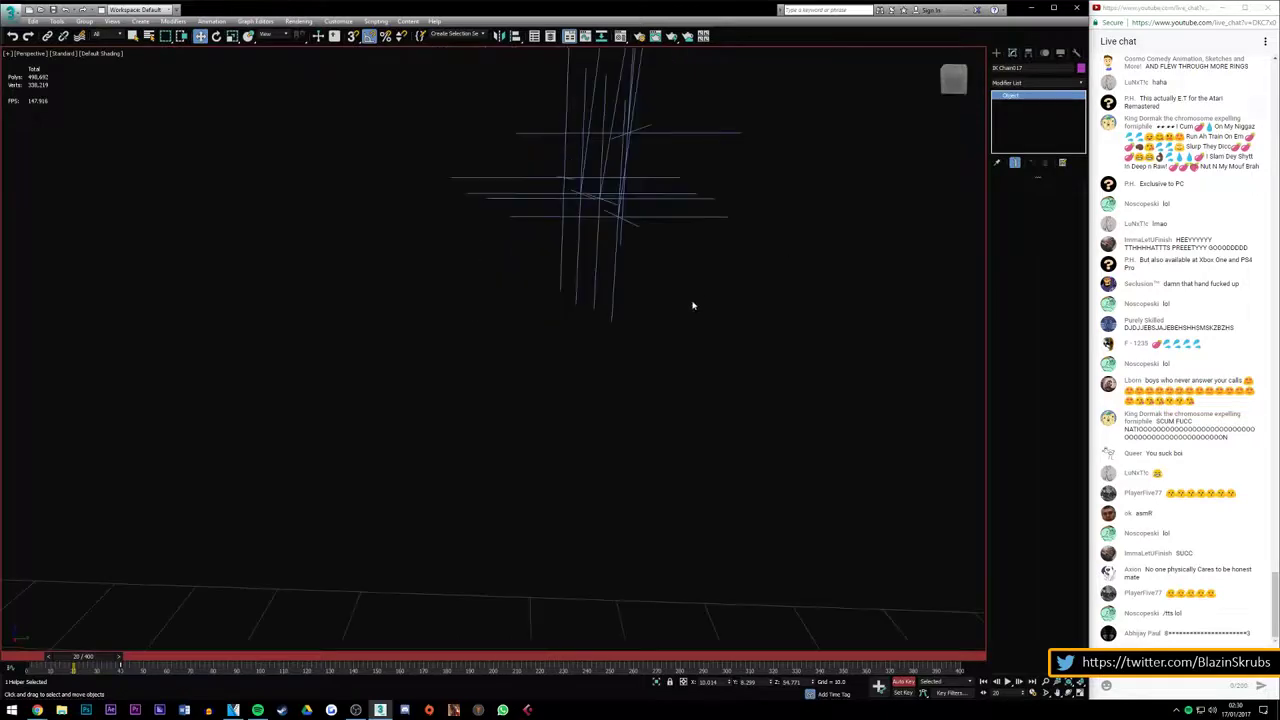
{"action": "scroll", "coordinate": [691, 303], "scroll_direction": "up", "scroll_amount": 3}
{"action": "scroll", "coordinate": [693, 304], "scroll_direction": "down", "scroll_amount": 2}
{"action": "scroll", "coordinate": [693, 304], "scroll_direction": "down", "scroll_amount": 5}
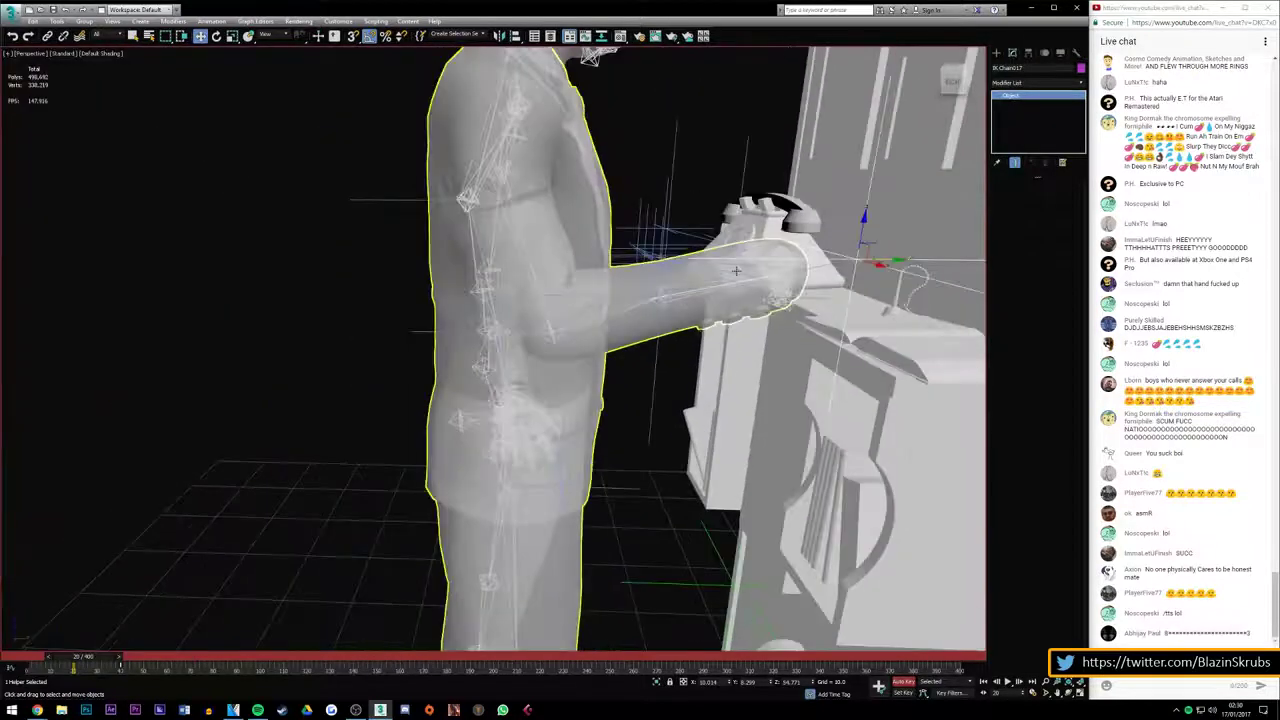
{"action": "left_click_drag", "start_coordinate": [957, 88], "coordinate": [141, 704]}
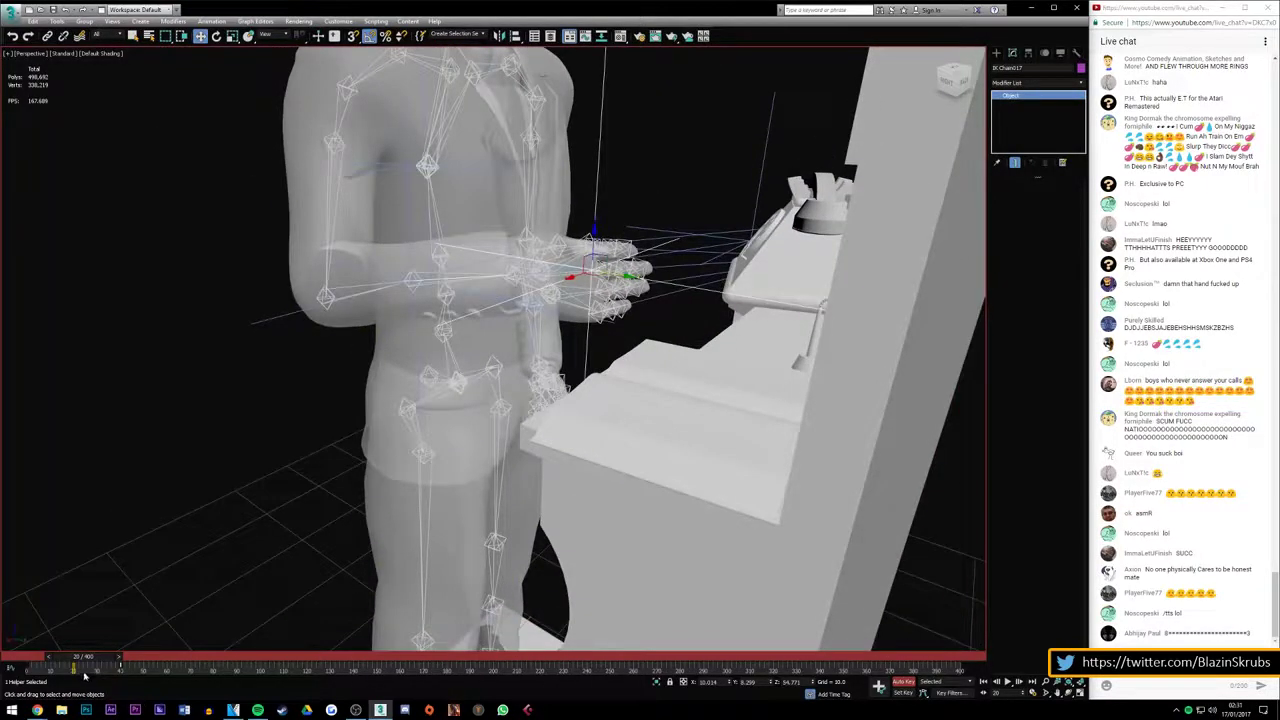
{"action": "mouse_move", "coordinate": [84, 662]}
{"action": "left_mouse_down"}
{"action": "mouse_move", "coordinate": [30, 664]}
{"action": "mouse_move", "coordinate": [61, 671]}
{"action": "left_mouse_up"}
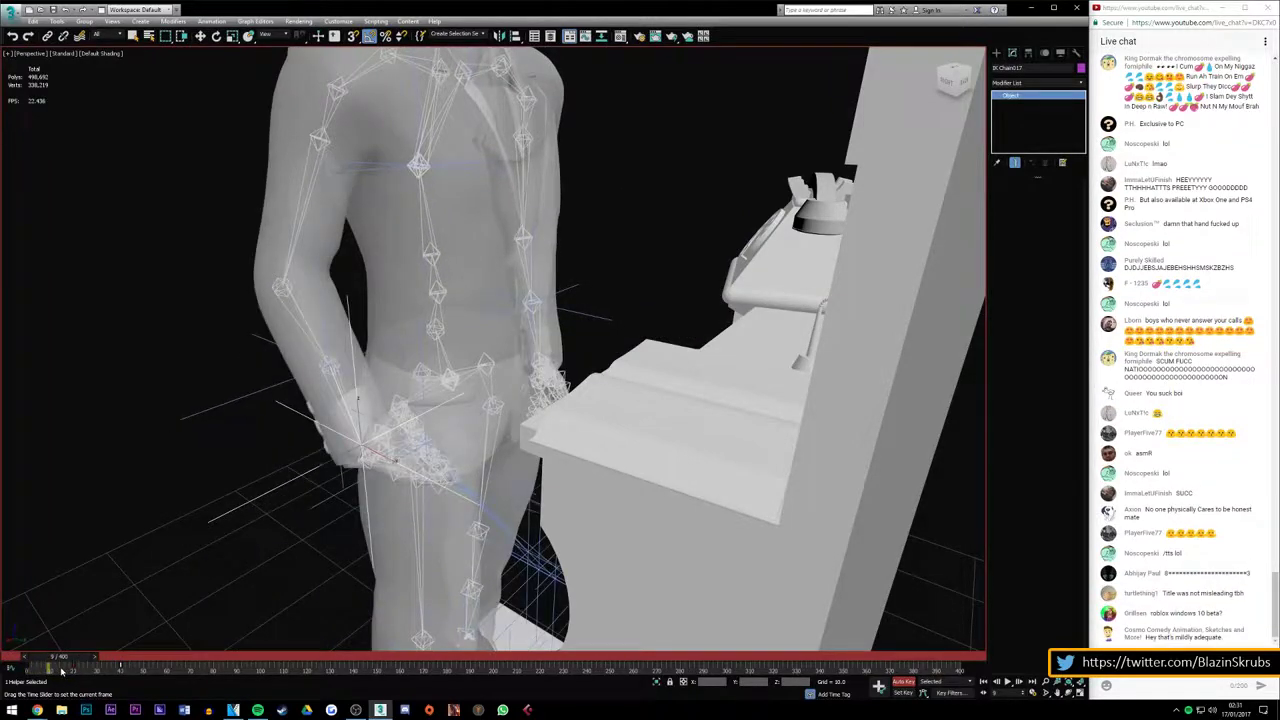
{"action": "left_click_drag", "start_coordinate": [61, 671], "coordinate": [60, 664]}
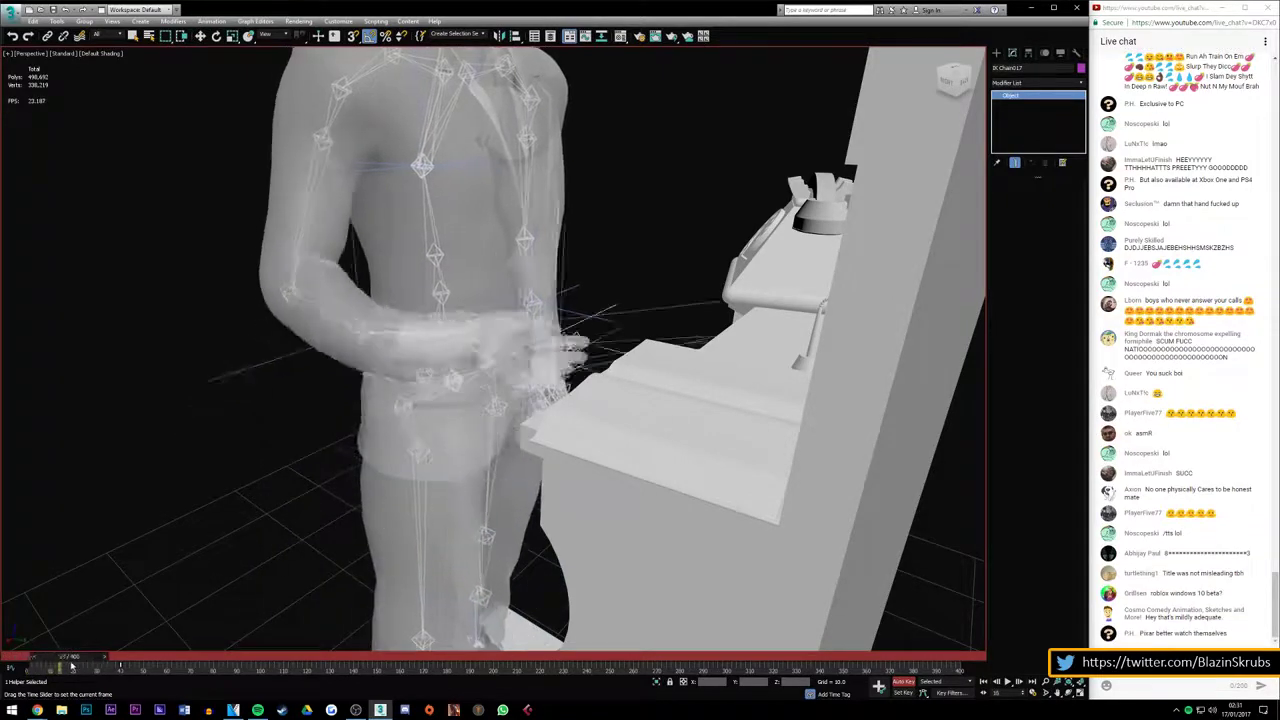
{"action": "middle_click_drag", "start_coordinate": [400, 400], "coordinate": [450, 380], "text": "alt"}
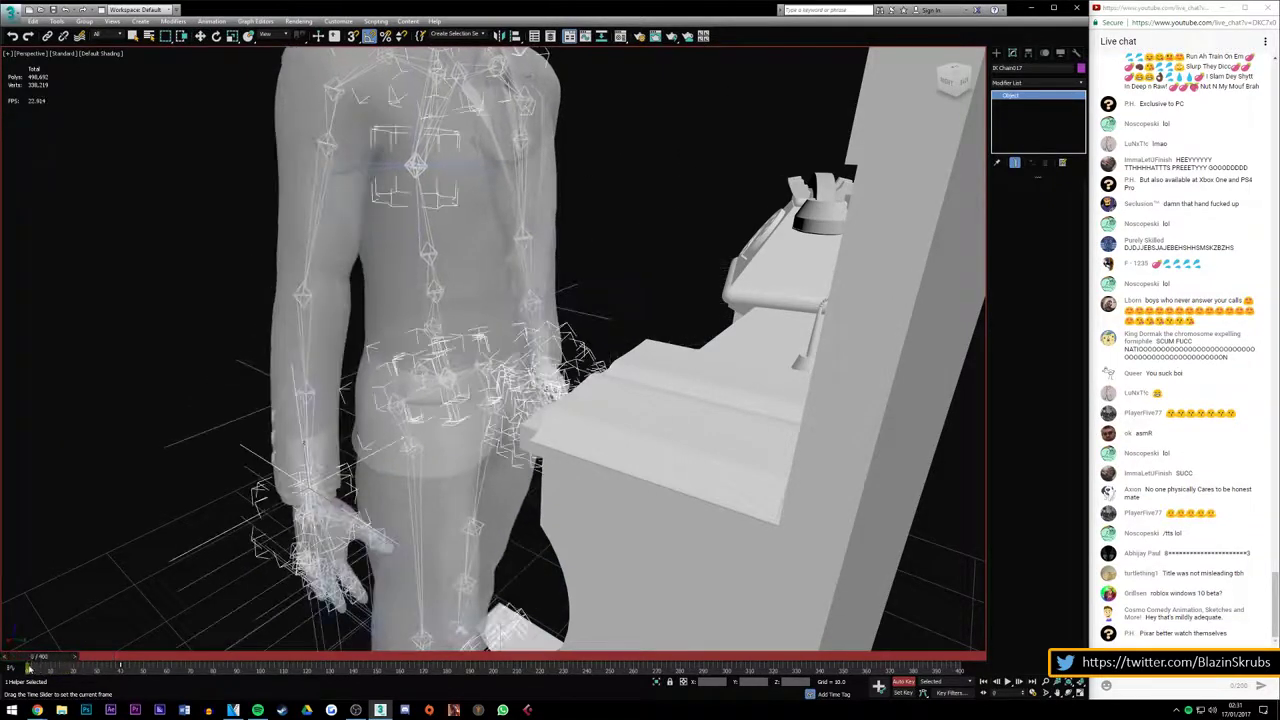
Select the free hand's IK Chain009 helper and move it down beside the leg at frame 0
{"action": "left_click", "coordinate": [320, 520]}
{"action": "scroll", "coordinate": [403, 541], "scroll_direction": "up", "scroll_amount": 2}
{"action": "scroll", "coordinate": [403, 541], "scroll_direction": "up", "scroll_amount": 2}
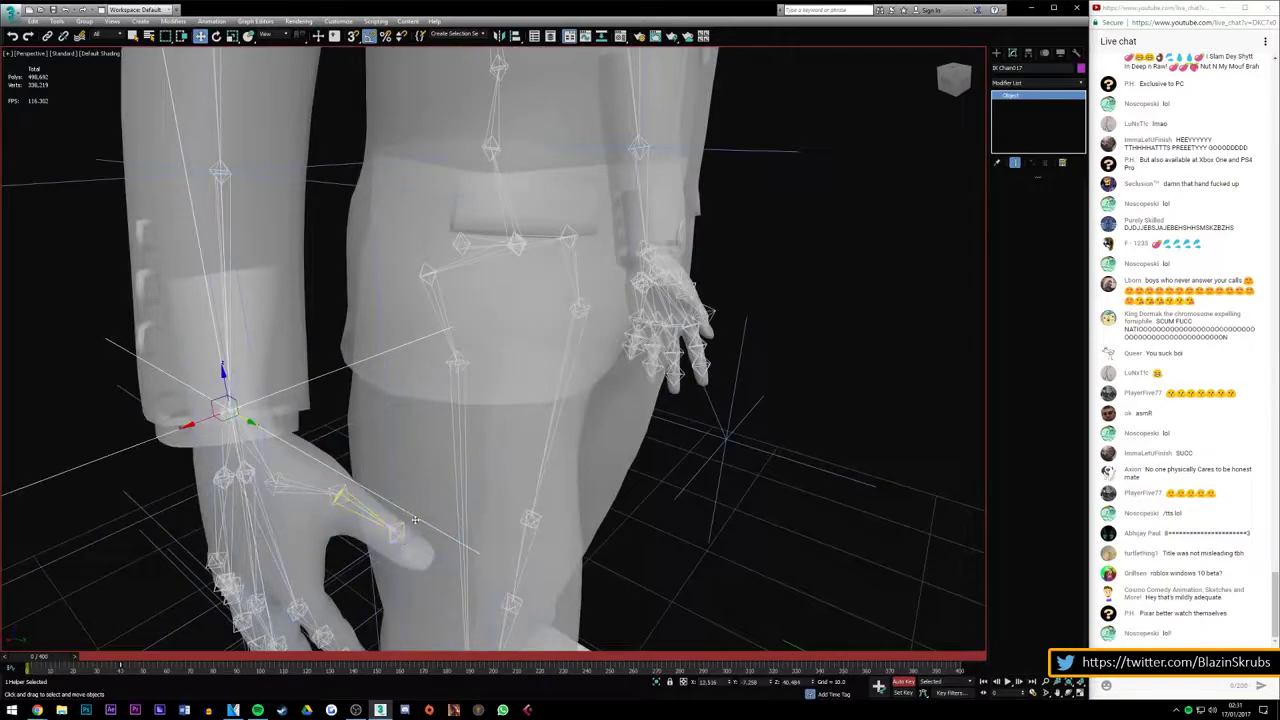
{"action": "left_click", "coordinate": [414, 540]}
{"action": "left_click", "coordinate": [405, 541]}
{"action": "scroll", "coordinate": [405, 543], "scroll_direction": "down", "scroll_amount": 4}
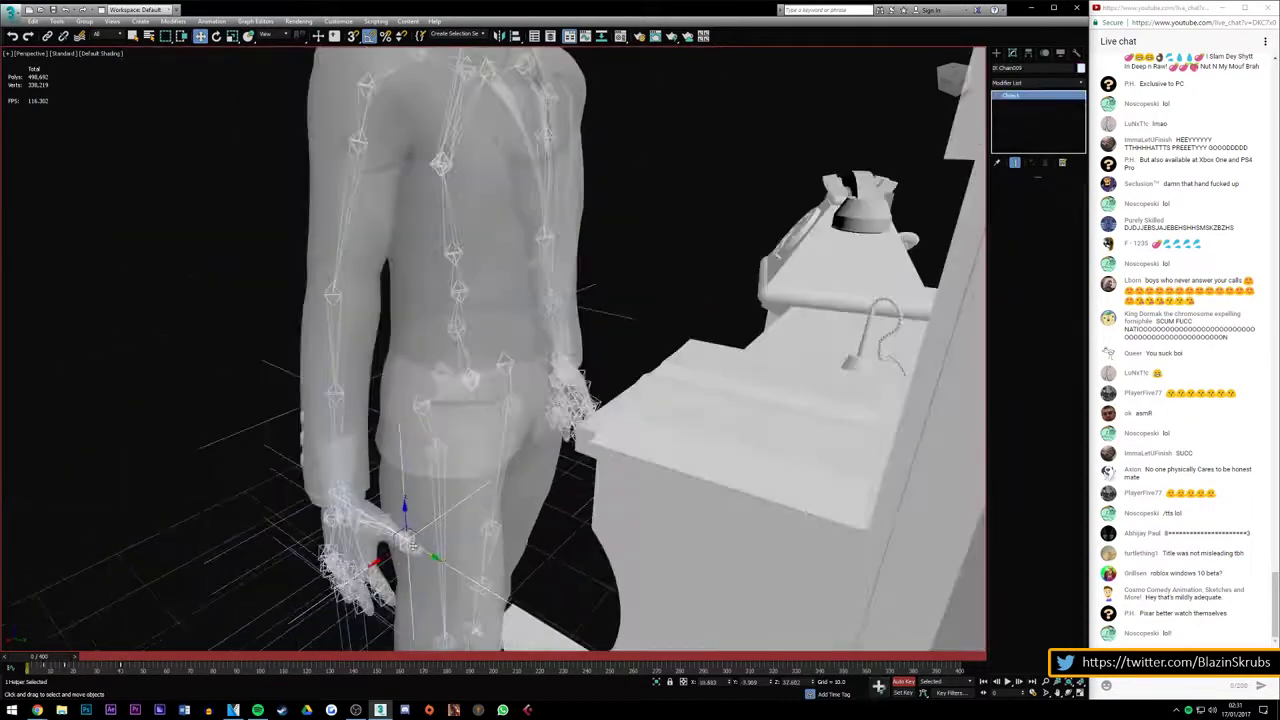
{"action": "left_click_drag", "start_coordinate": [398, 545], "coordinate": [390, 548]}
{"action": "mouse_move", "coordinate": [40, 660]}
{"action": "left_mouse_down"}
{"action": "mouse_move", "coordinate": [62, 661]}
{"action": "mouse_move", "coordinate": [52, 658]}
{"action": "left_mouse_up"}
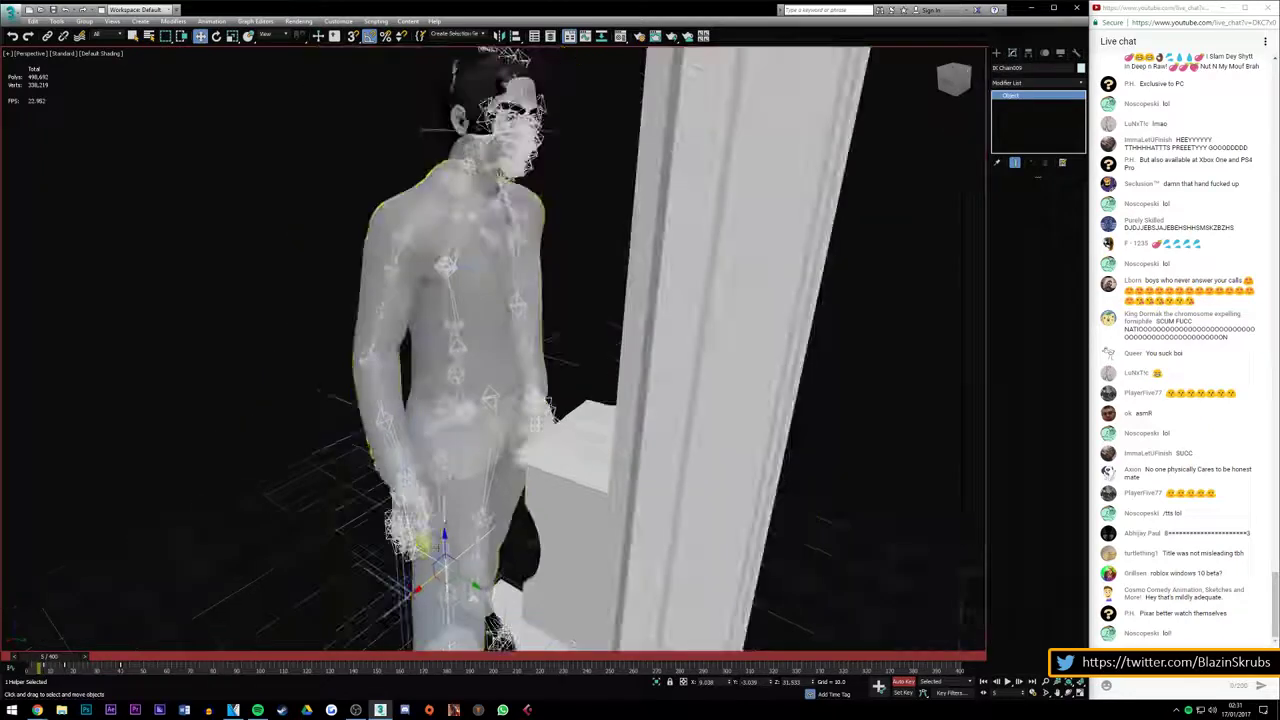
Raise the free hand's IK helper around frame 10 so it rests on the hip
{"action": "middle_click_drag", "start_coordinate": [264, 559], "coordinate": [330, 545], "text": "alt"}
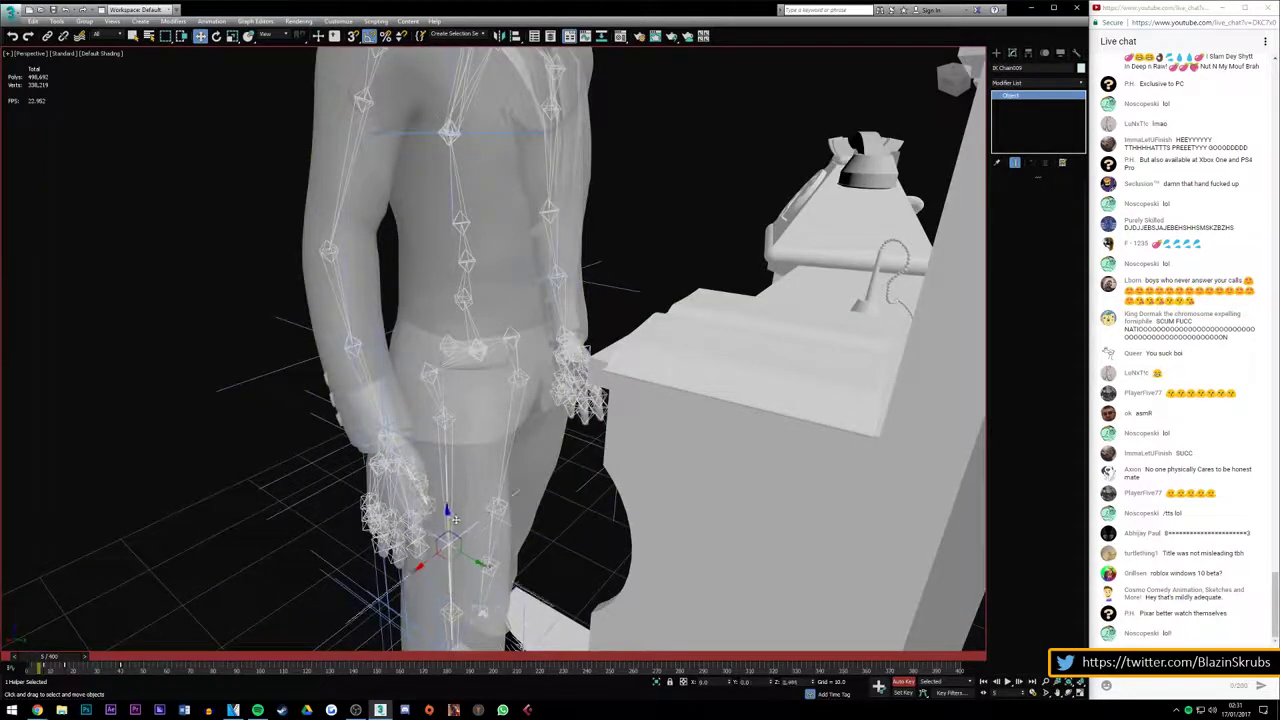
{"action": "left_click_drag", "start_coordinate": [453, 518], "coordinate": [470, 477]}
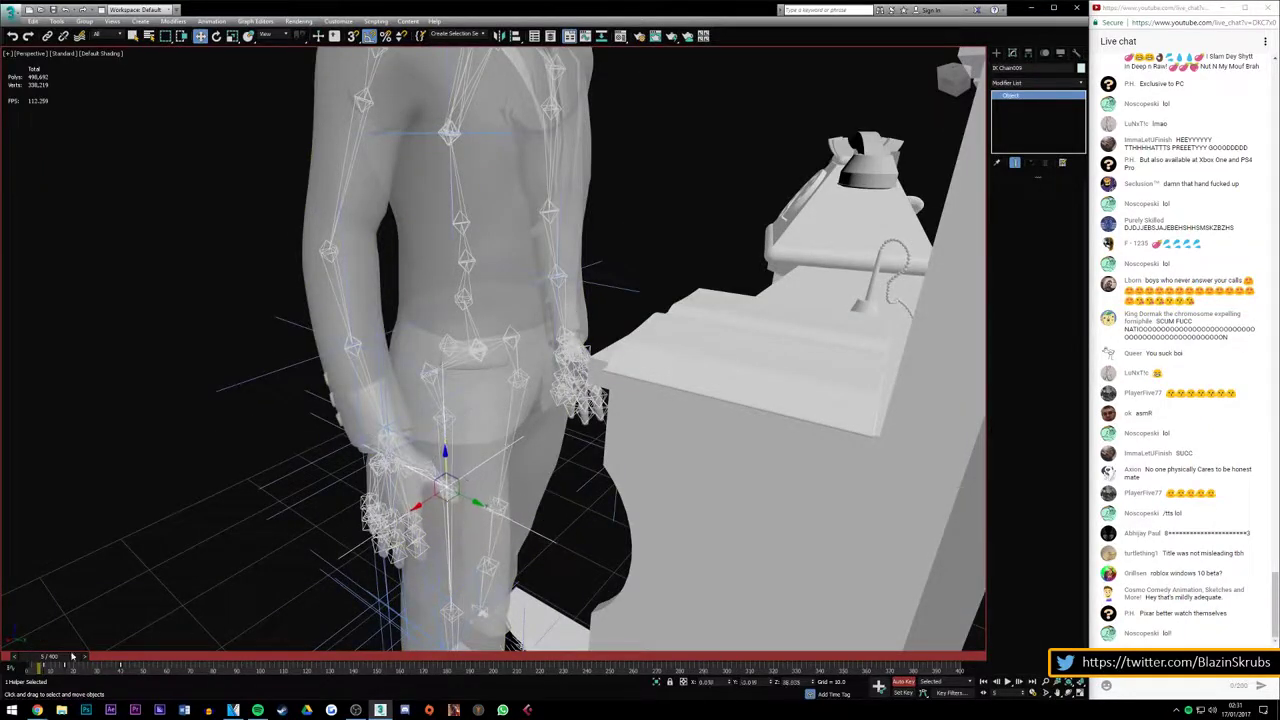
{"action": "left_click_drag", "start_coordinate": [45, 662], "coordinate": [55, 661]}
{"action": "key", "text": "w"}
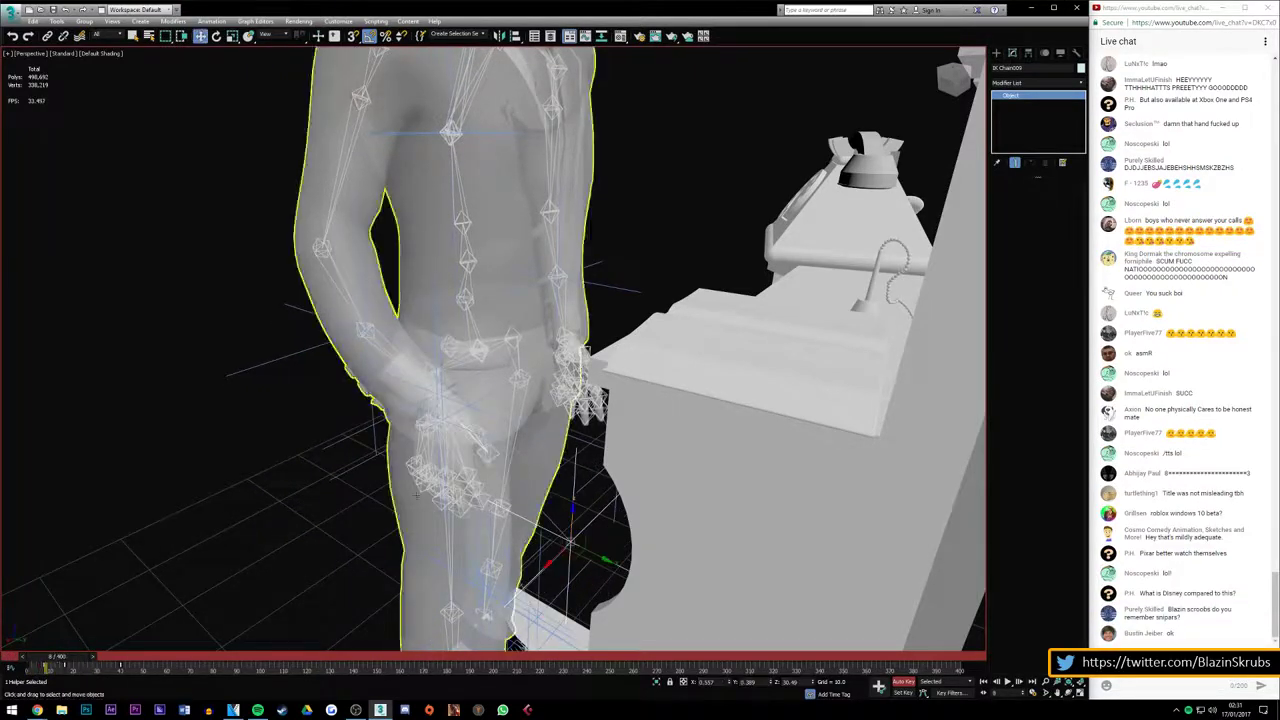
{"action": "scroll", "coordinate": [450, 400], "scroll_direction": "up", "scroll_amount": 5}
{"action": "middle_click_drag", "start_coordinate": [450, 400], "coordinate": [500, 485], "text": "alt"}
{"action": "middle_click_drag", "start_coordinate": [500, 400], "coordinate": [560, 380], "text": "alt"}
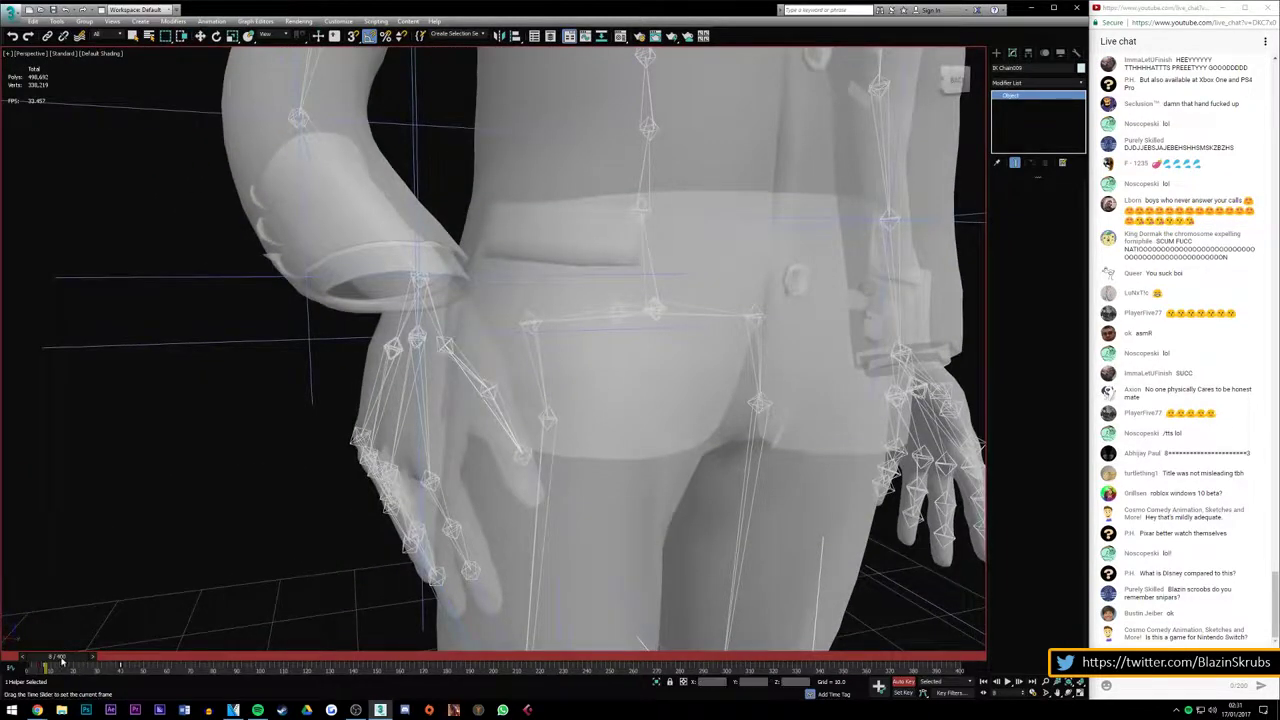
{"action": "left_click_drag", "start_coordinate": [62, 660], "coordinate": [62, 665]}
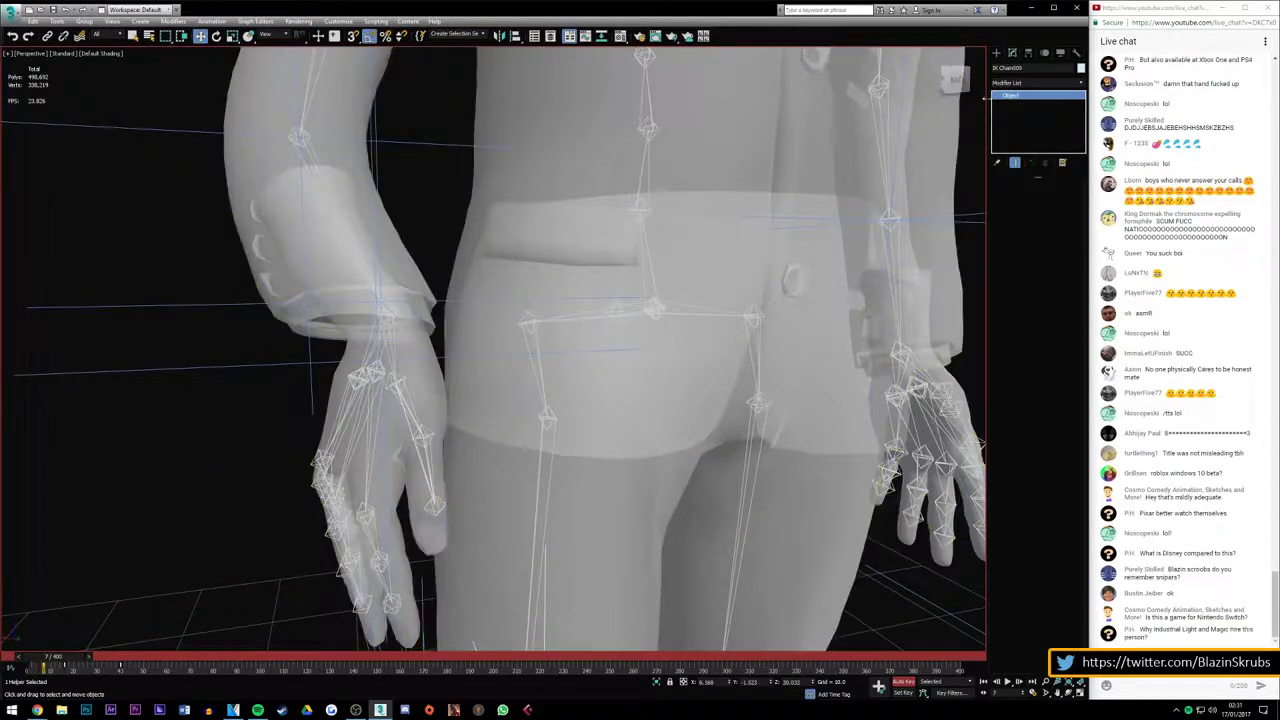
Lift the helper slightly, scrub to review, then deselect all and zoom out
{"action": "middle_click_drag", "start_coordinate": [600, 400], "coordinate": [515, 585], "text": "alt"}
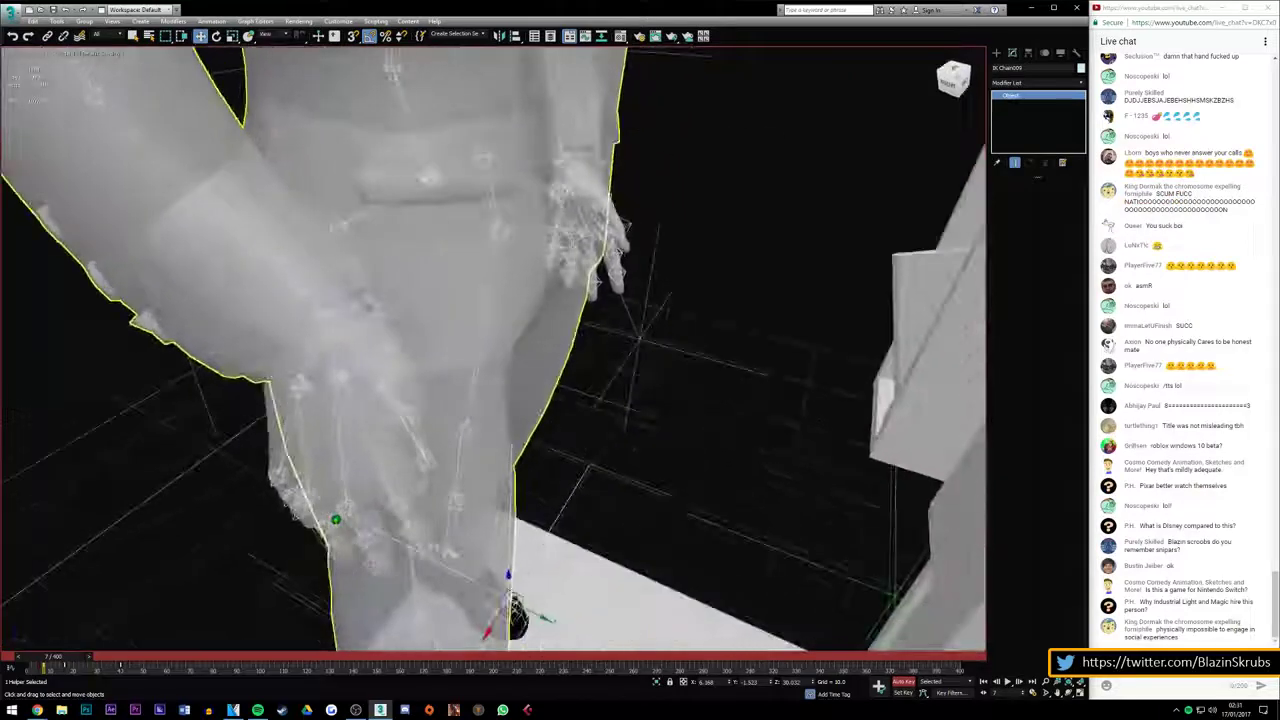
{"action": "left_click_drag", "start_coordinate": [508, 580], "coordinate": [553, 388]}
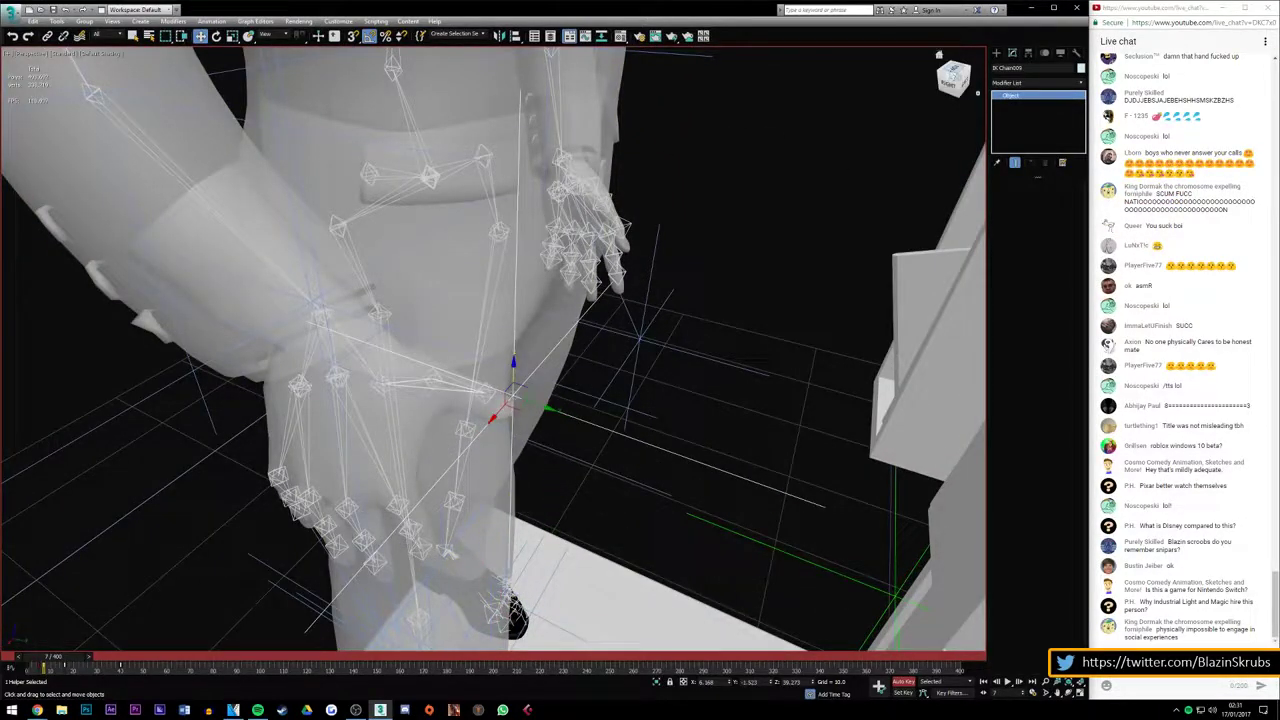
{"action": "left_click_drag", "start_coordinate": [952, 78], "coordinate": [940, 76]}
{"action": "left_click_drag", "start_coordinate": [57, 658], "coordinate": [70, 660]}
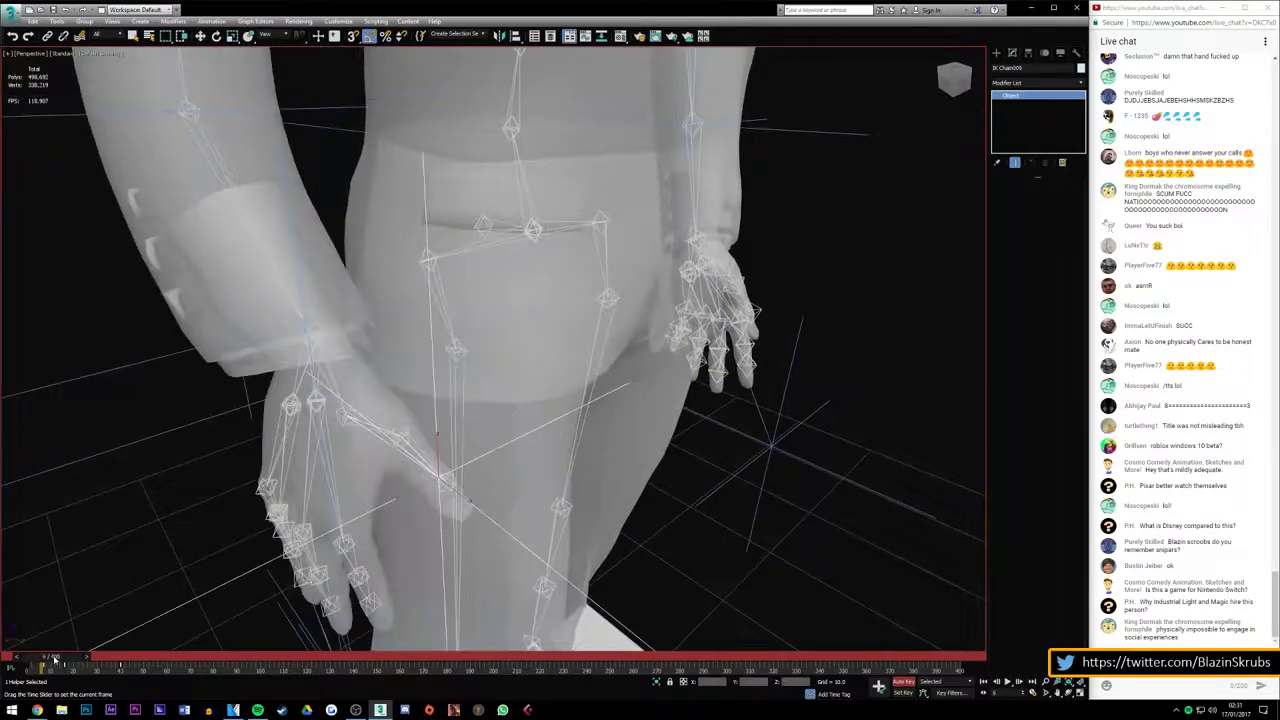
{"action": "key", "text": "w"}
{"action": "left_click", "coordinate": [478, 438]}
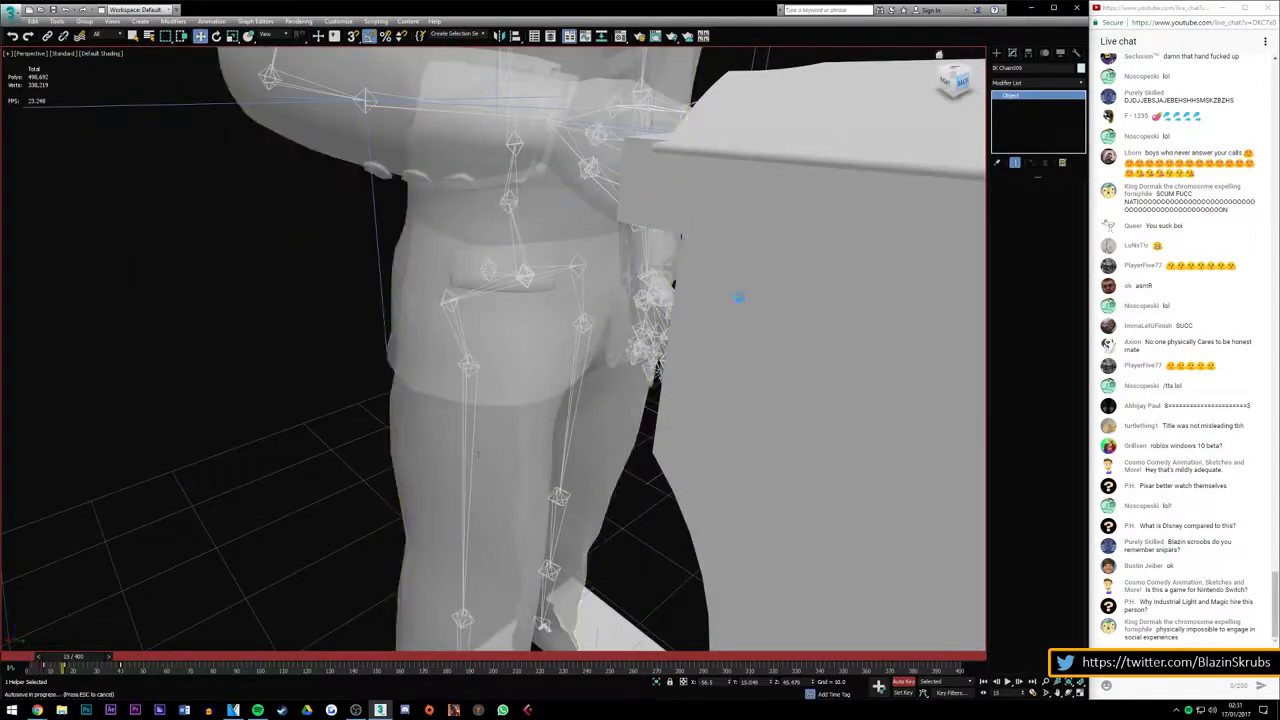
{"action": "middle_click_drag", "start_coordinate": [739, 297], "coordinate": [387, 473], "text": "alt"}
{"action": "left_click", "coordinate": [830, 225]}
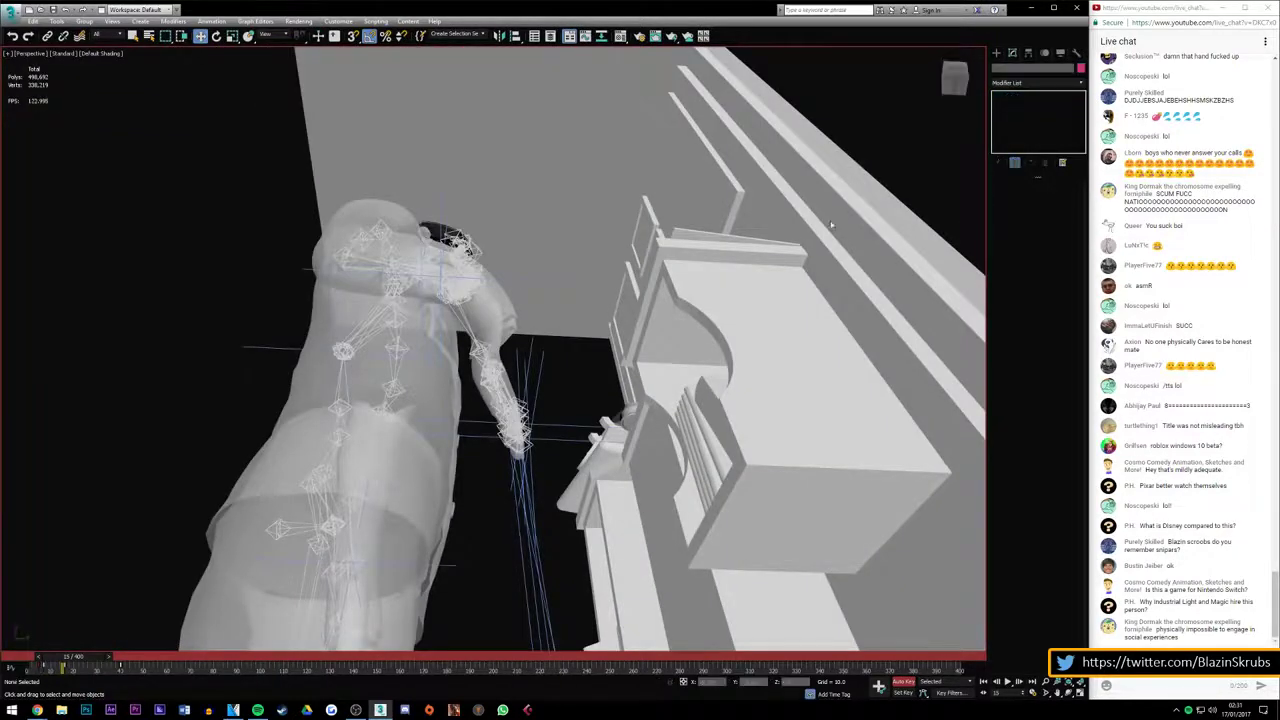
{"action": "left_click", "coordinate": [955, 72]}
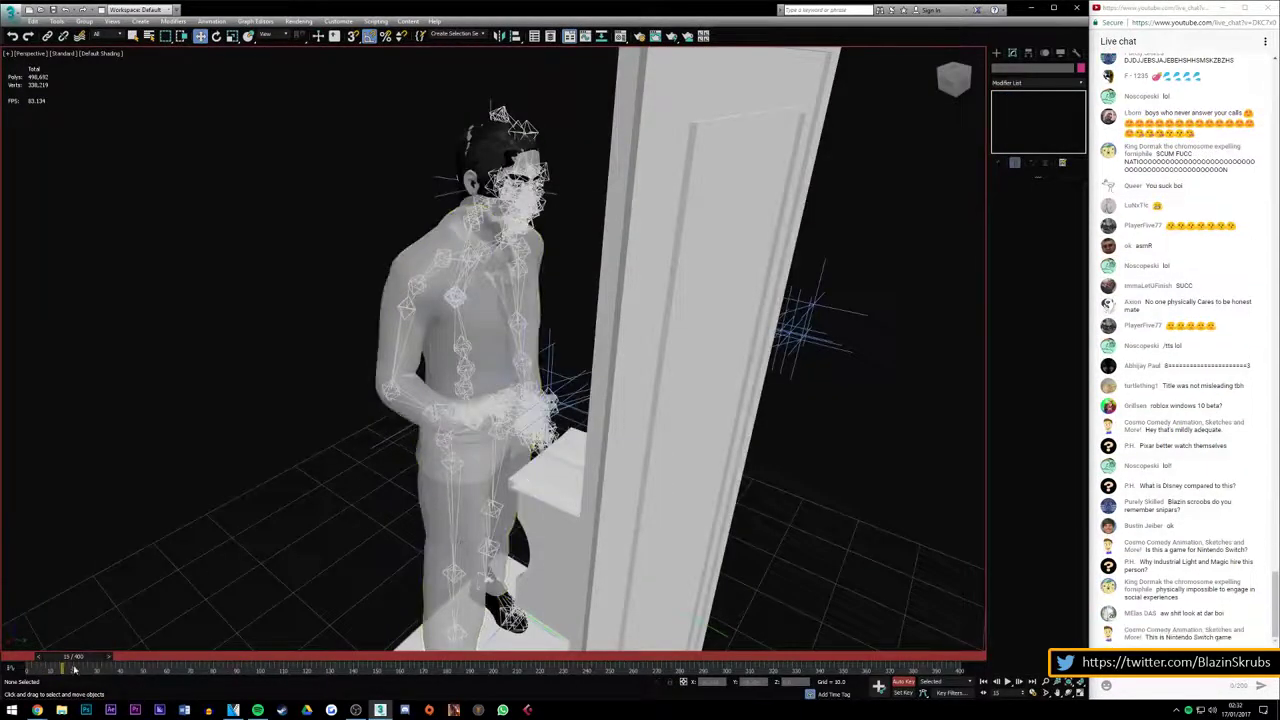
Rewind to frame 0, clear the mesh selection and play the animation
{"action": "left_click_drag", "start_coordinate": [72, 657], "coordinate": [28, 664]}
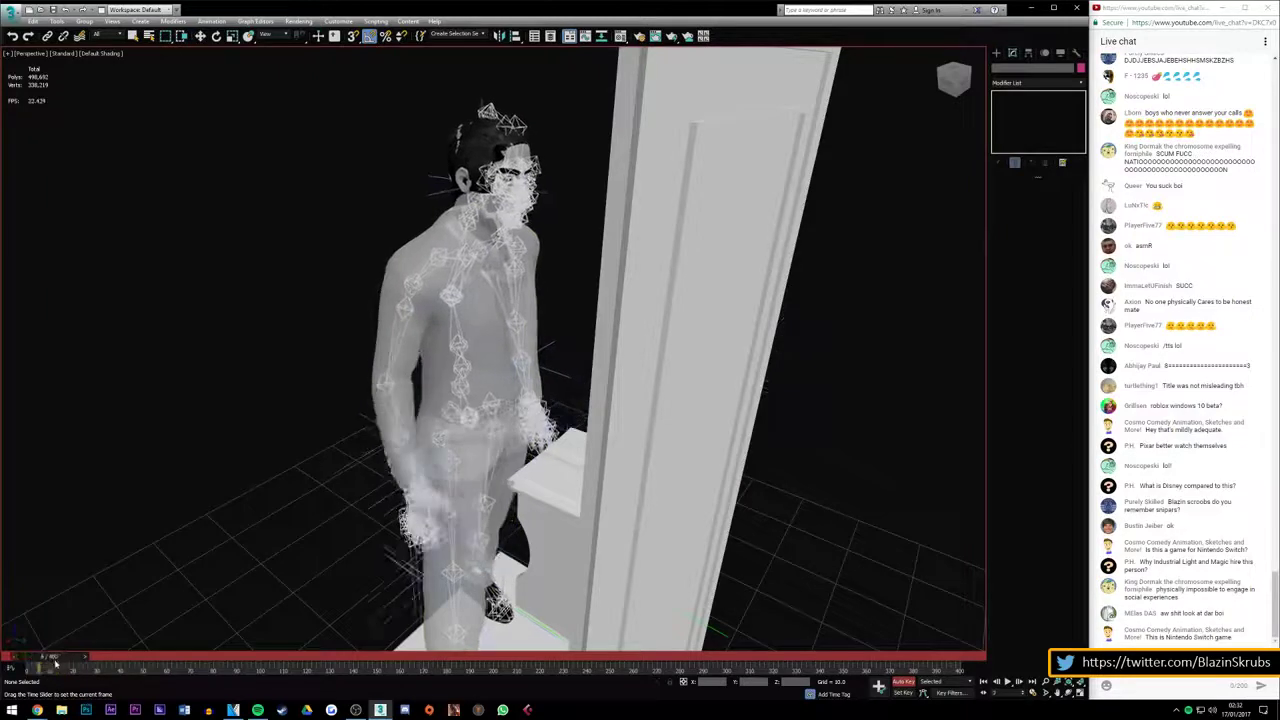
{"action": "key", "text": "w"}
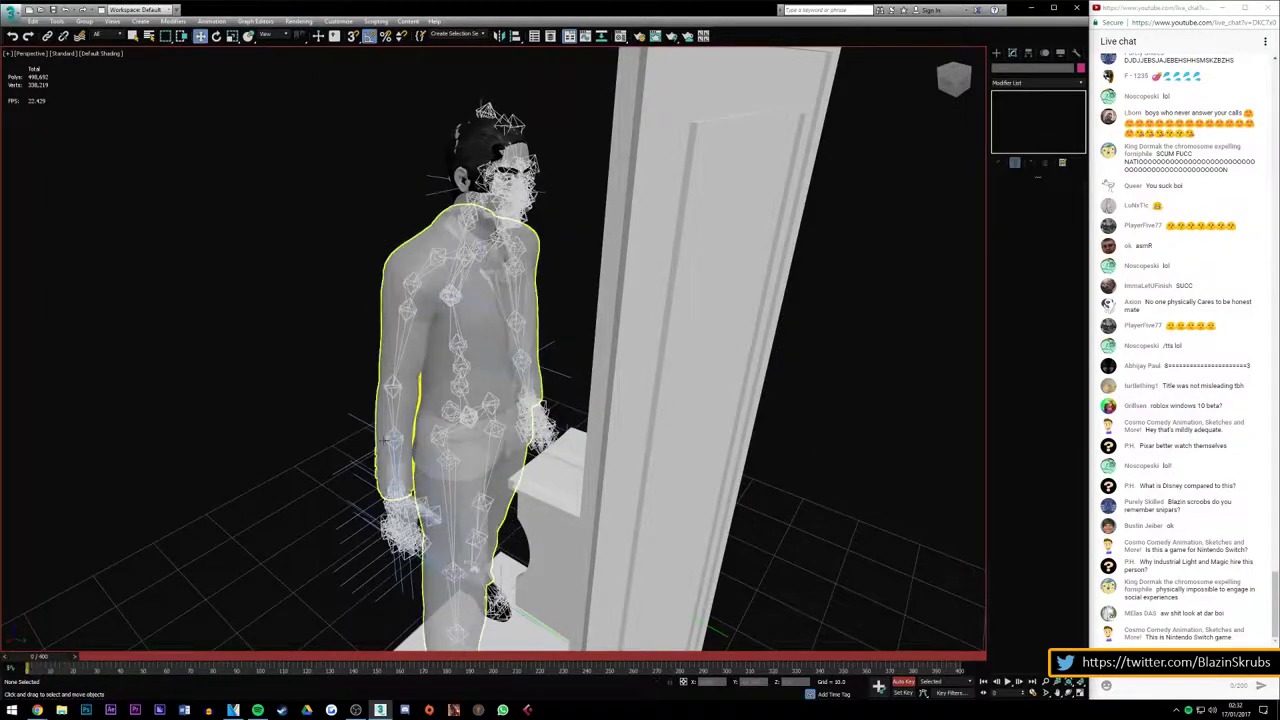
{"action": "left_click", "coordinate": [383, 440]}
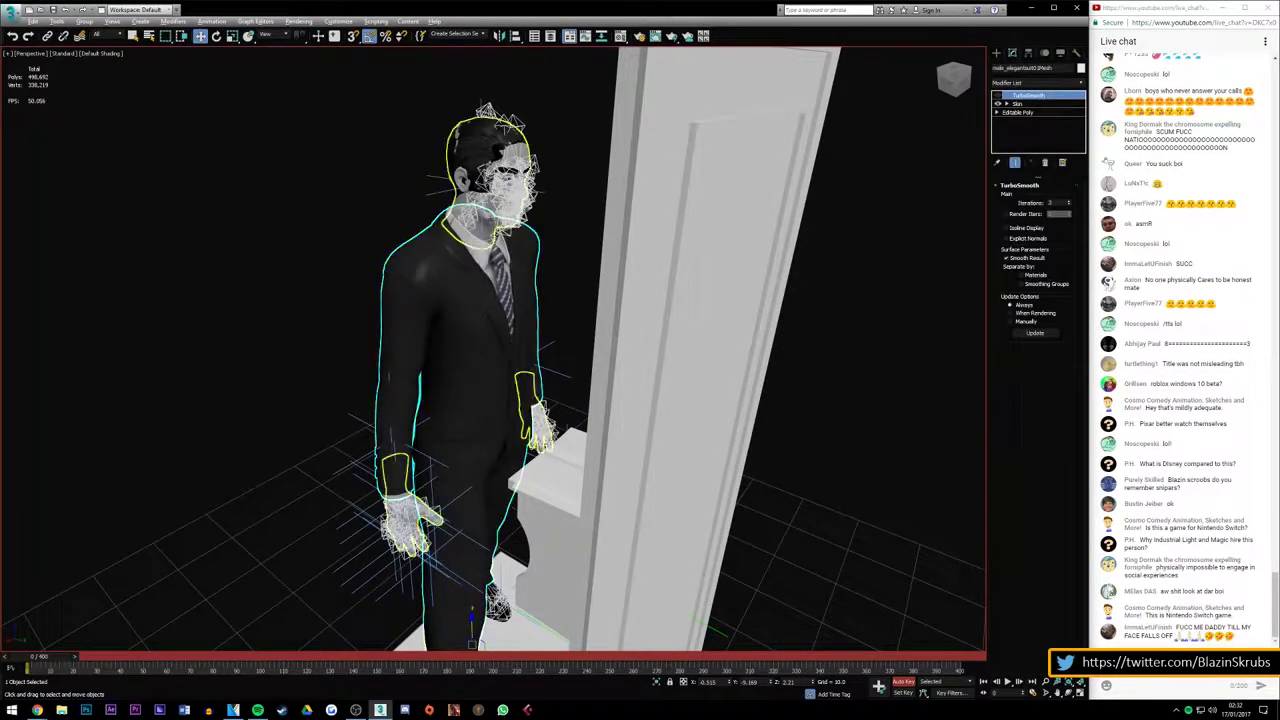
{"action": "left_click", "coordinate": [405, 510]}
{"action": "left_click", "coordinate": [311, 295]}
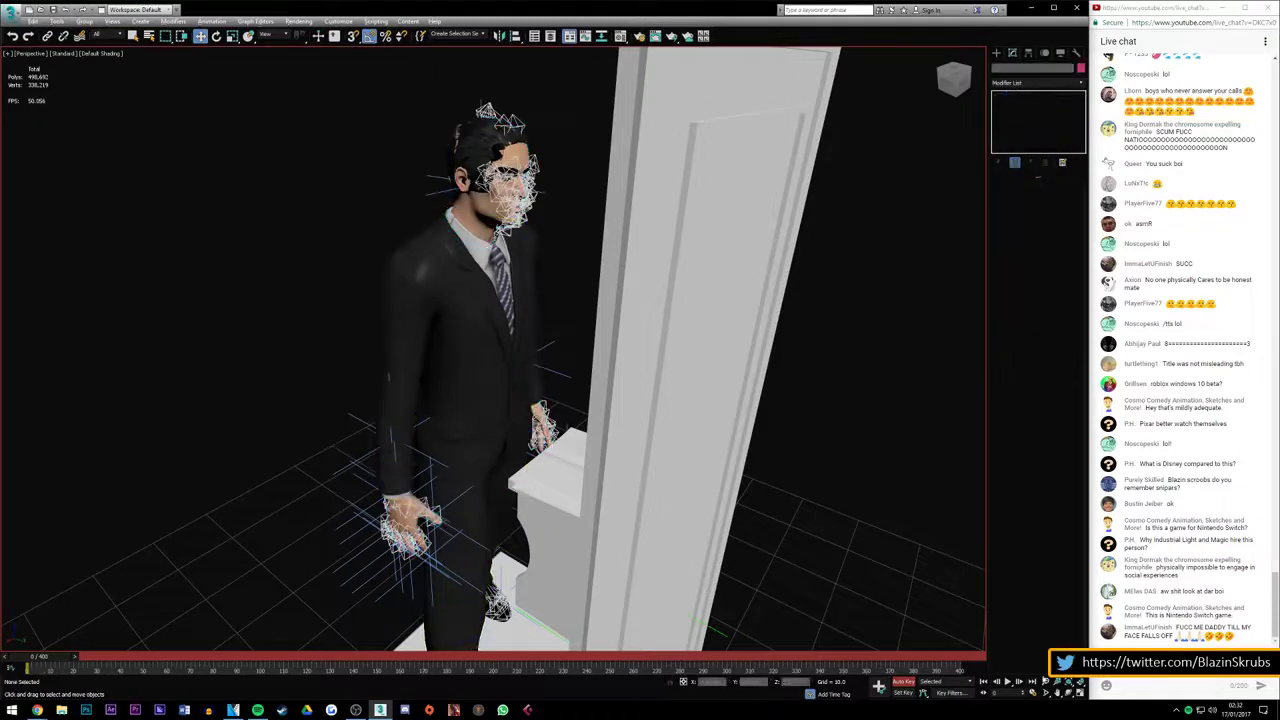
{"action": "left_click", "coordinate": [1008, 682]}
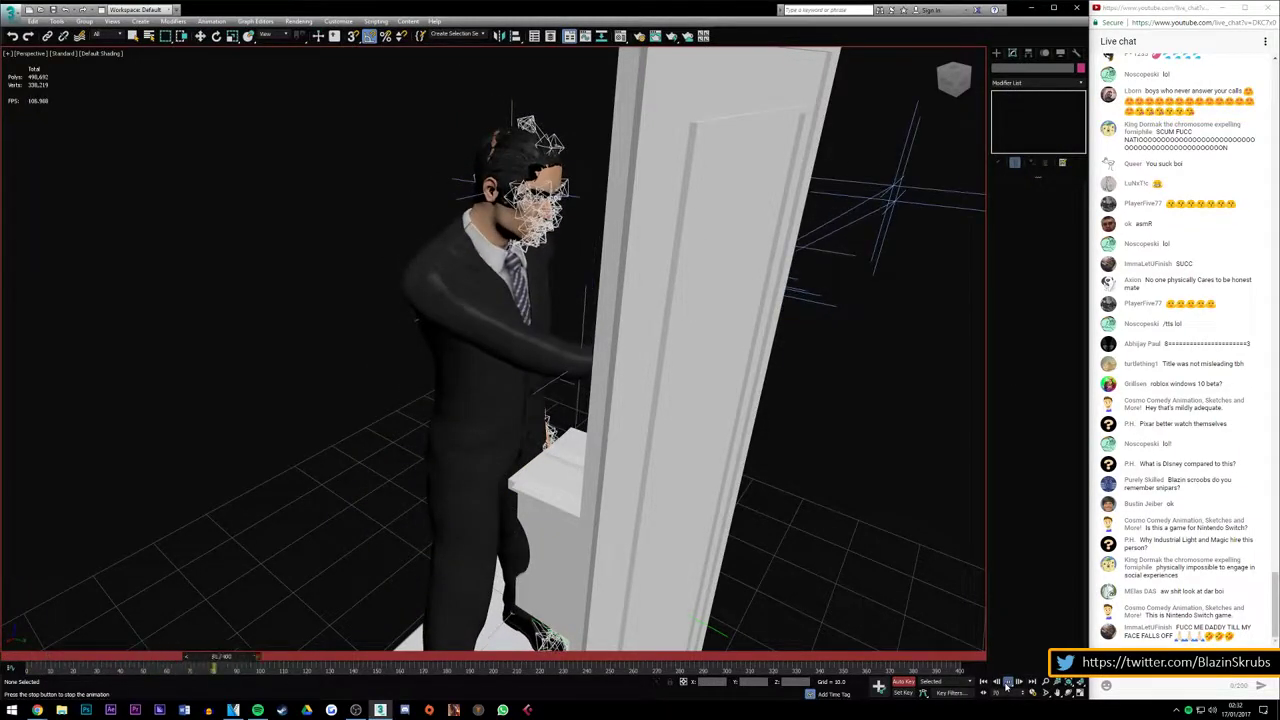
Pull back to a lower side view of the booth and replay from frame 0
{"action": "scroll", "coordinate": [677, 568], "scroll_direction": "down", "scroll_amount": 5}
{"action": "middle_click_drag", "start_coordinate": [640, 400], "coordinate": [677, 568], "text": "alt"}
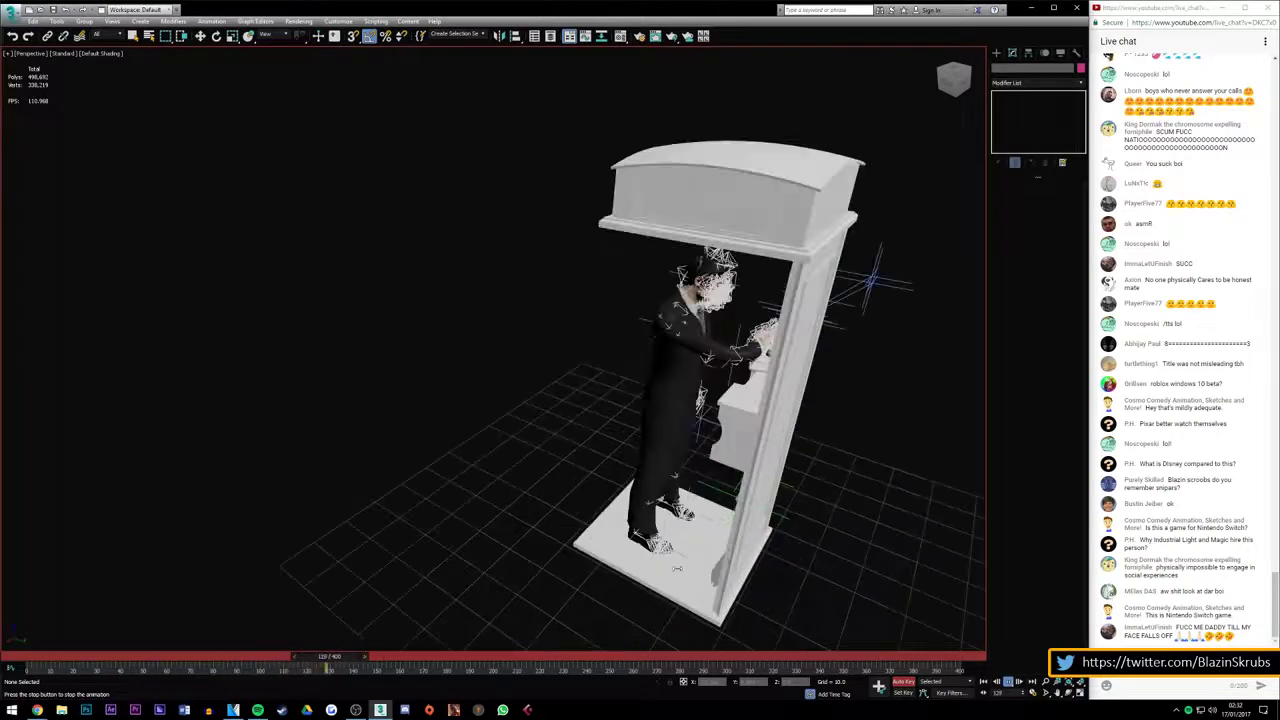
{"action": "left_click_drag", "start_coordinate": [950, 78], "coordinate": [838, 172]}
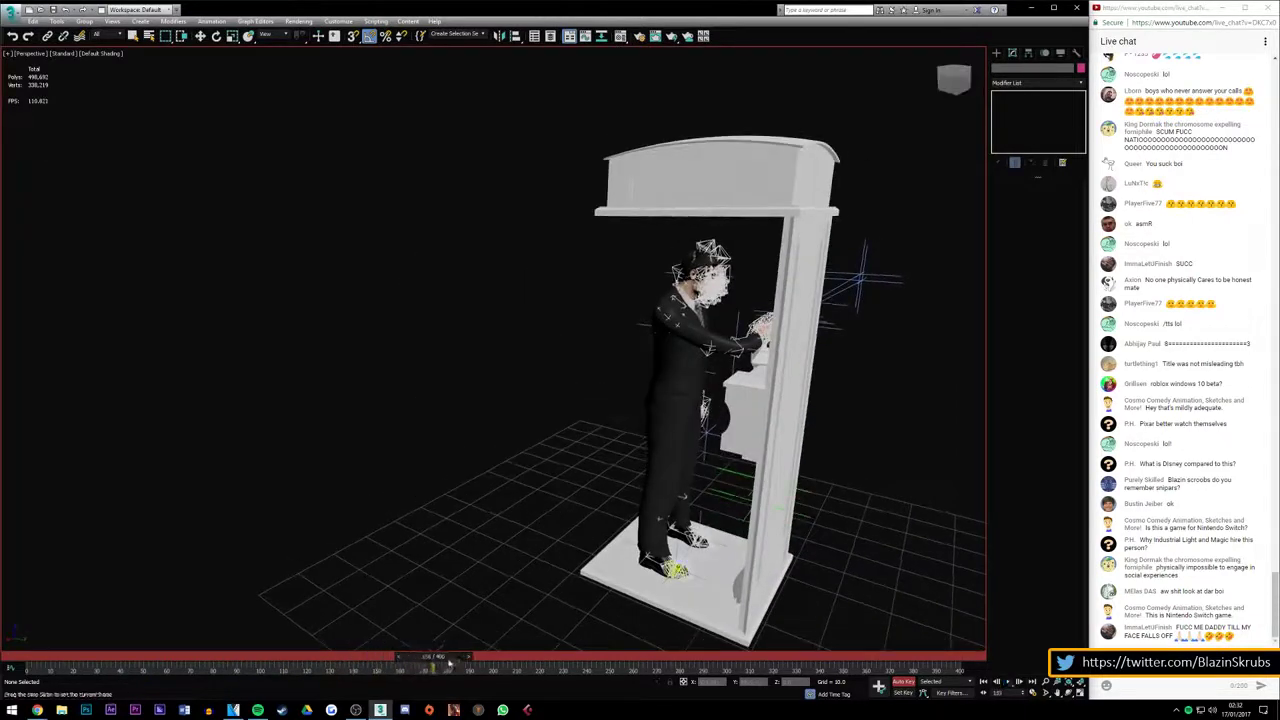
{"action": "left_click_drag", "start_coordinate": [433, 662], "coordinate": [36, 662]}
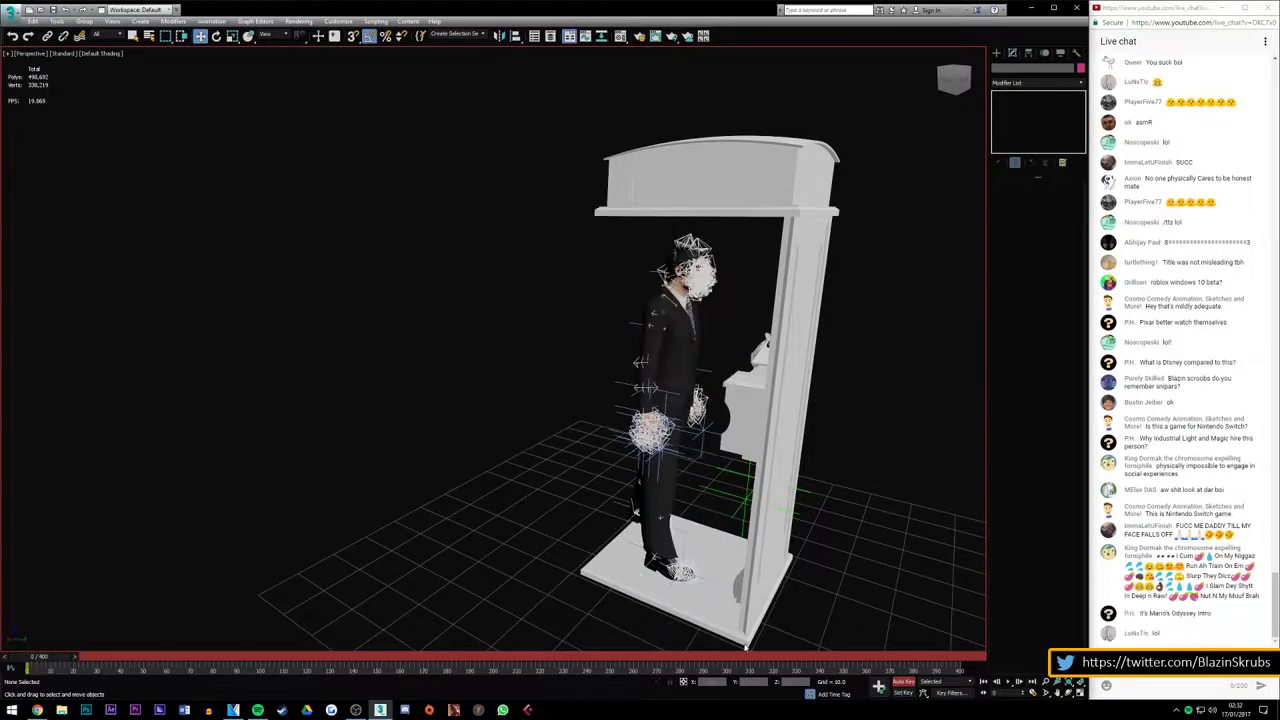
{"action": "left_click", "coordinate": [1015, 683]}
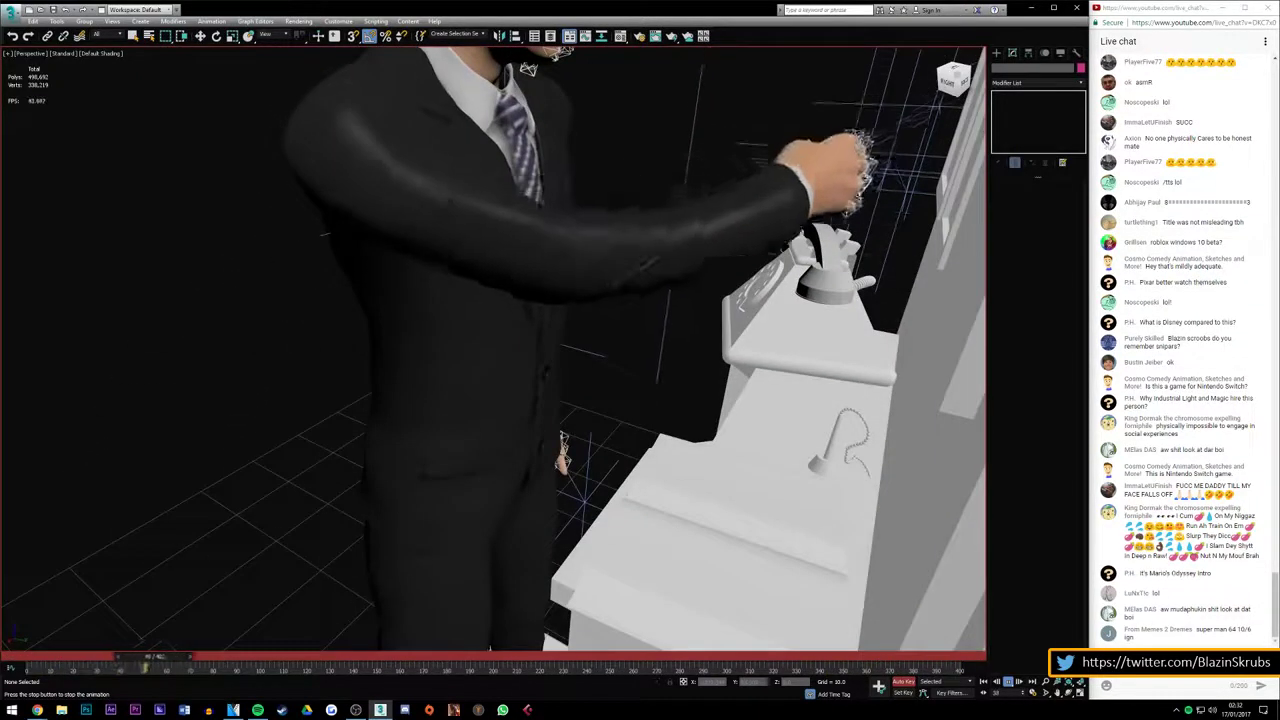
{"action": "key", "text": "Home"}
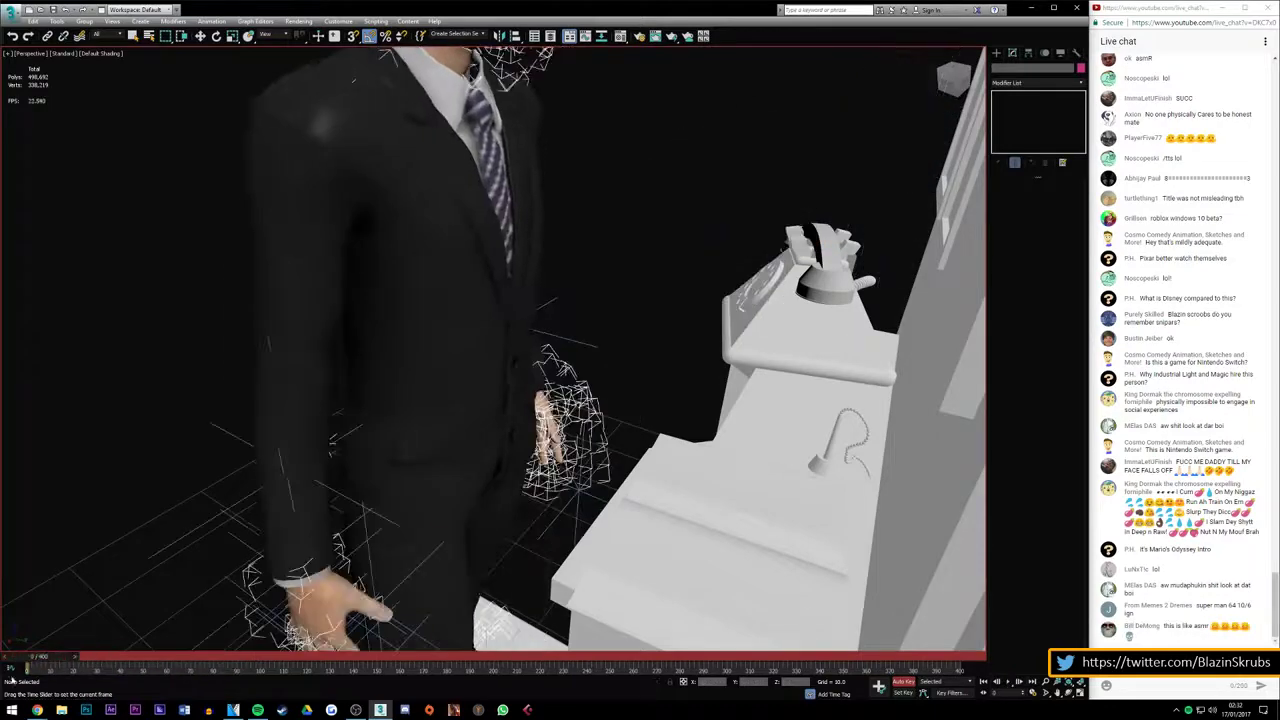
{"action": "mouse_move", "coordinate": [966, 74]}
{"action": "middle_mouse_down", "text": "alt"}
{"action": "mouse_move", "coordinate": [449, 512]}
{"action": "mouse_move", "coordinate": [369, 538]}
{"action": "middle_mouse_up", "text": "alt"}
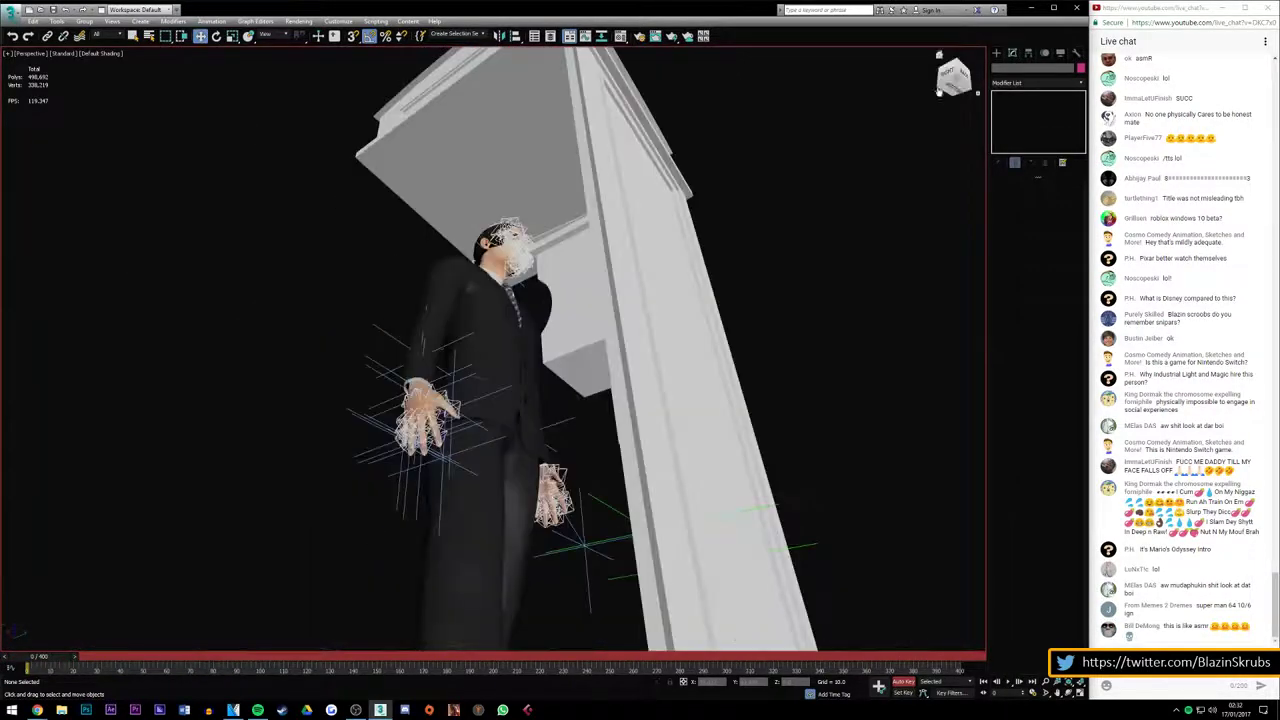
{"action": "left_click_drag", "start_coordinate": [953, 76], "coordinate": [945, 82]}
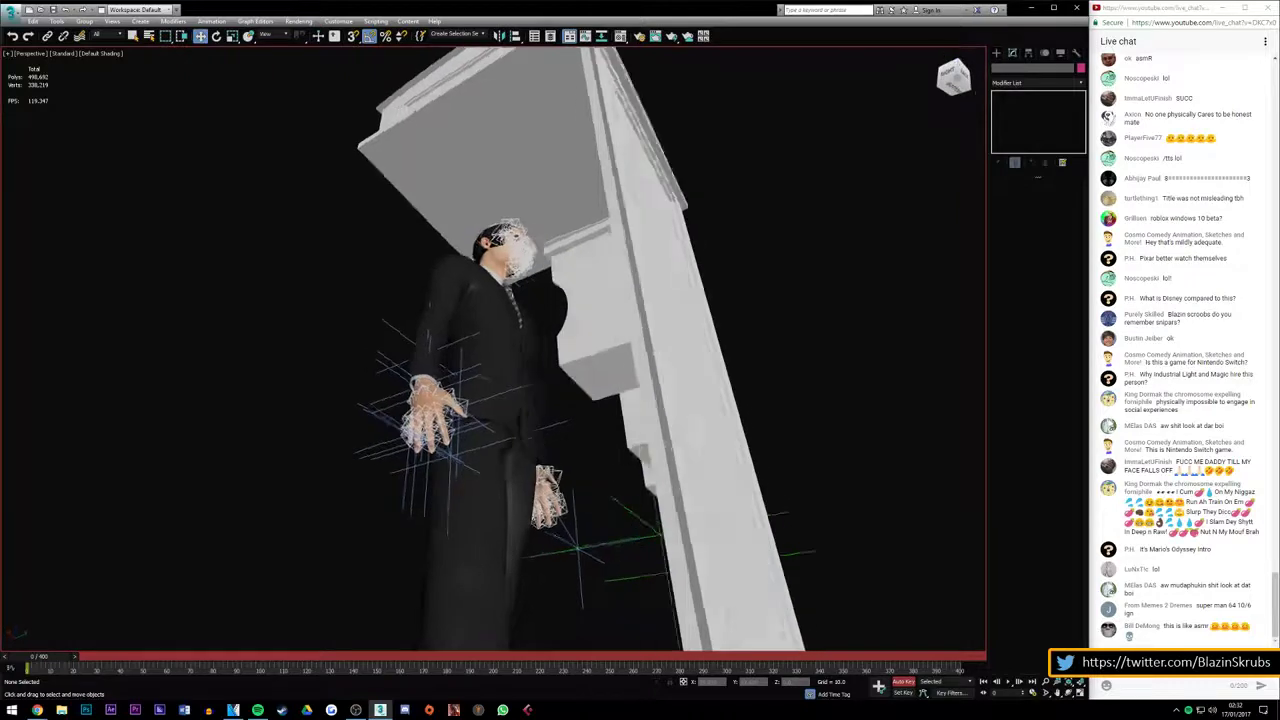
{"action": "left_click", "coordinate": [1017, 681]}
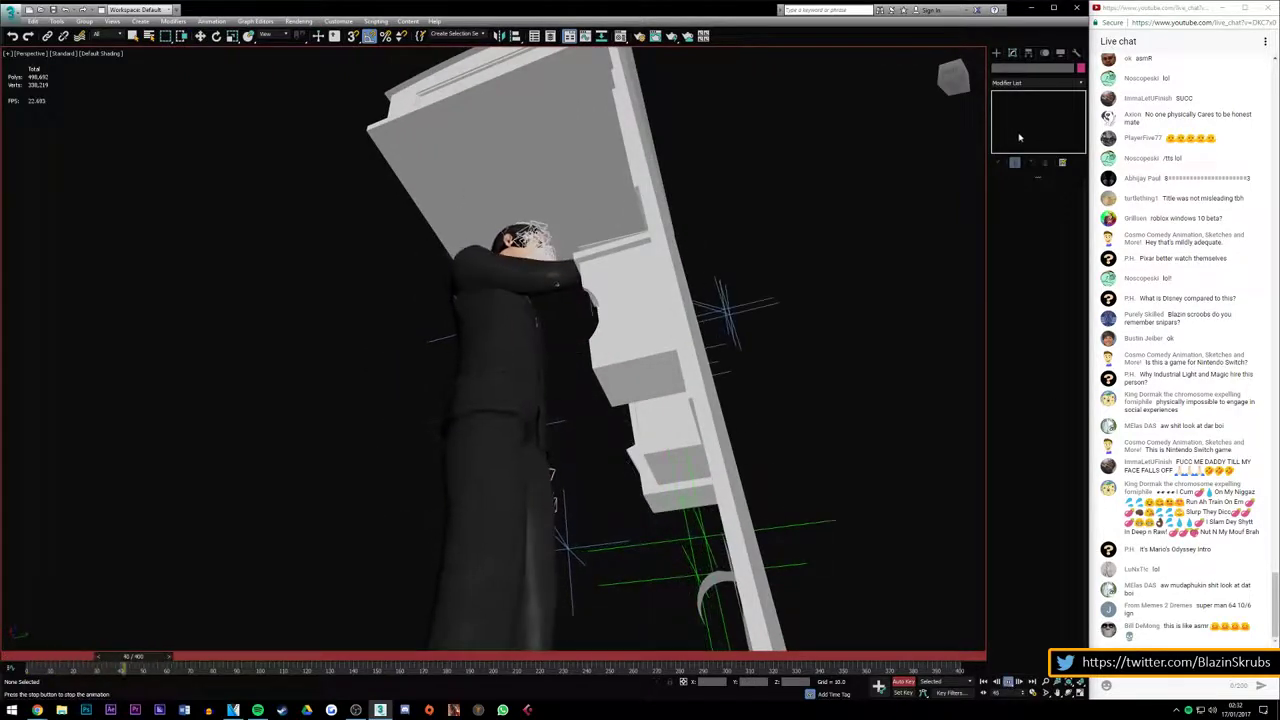
{"action": "left_click_drag", "start_coordinate": [953, 78], "coordinate": [930, 100]}
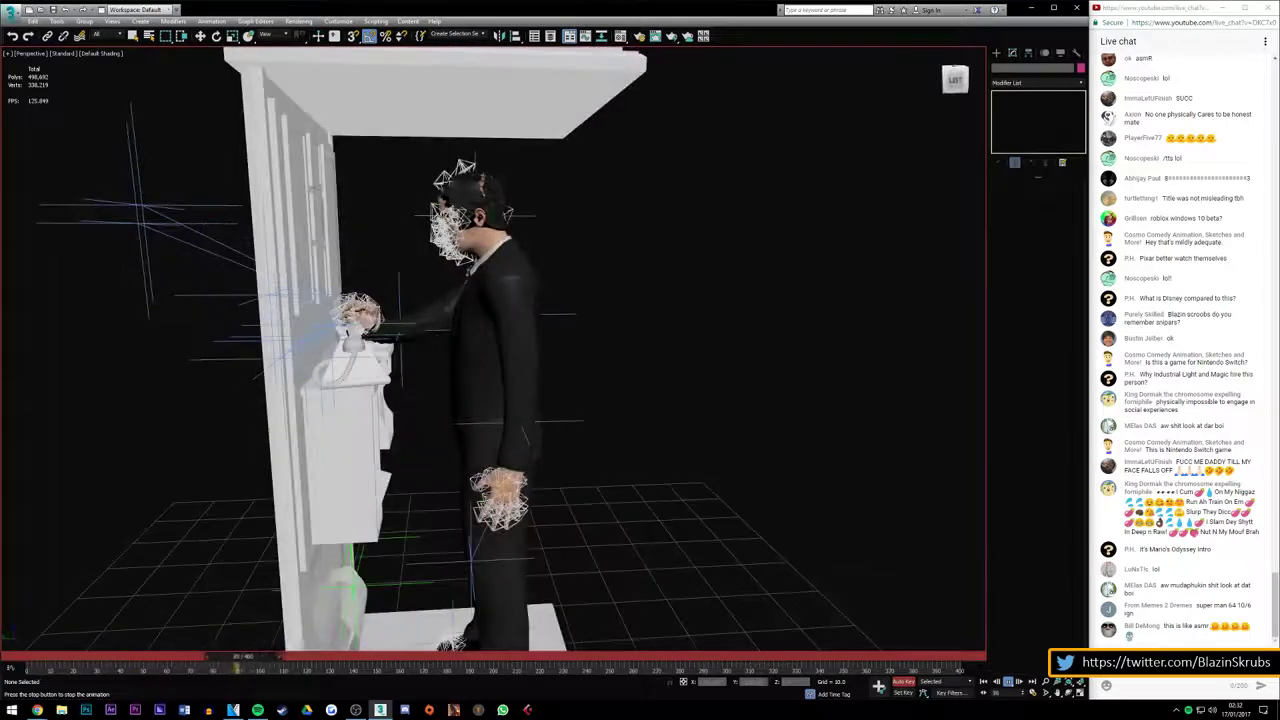
{"action": "left_click", "coordinate": [982, 682]}
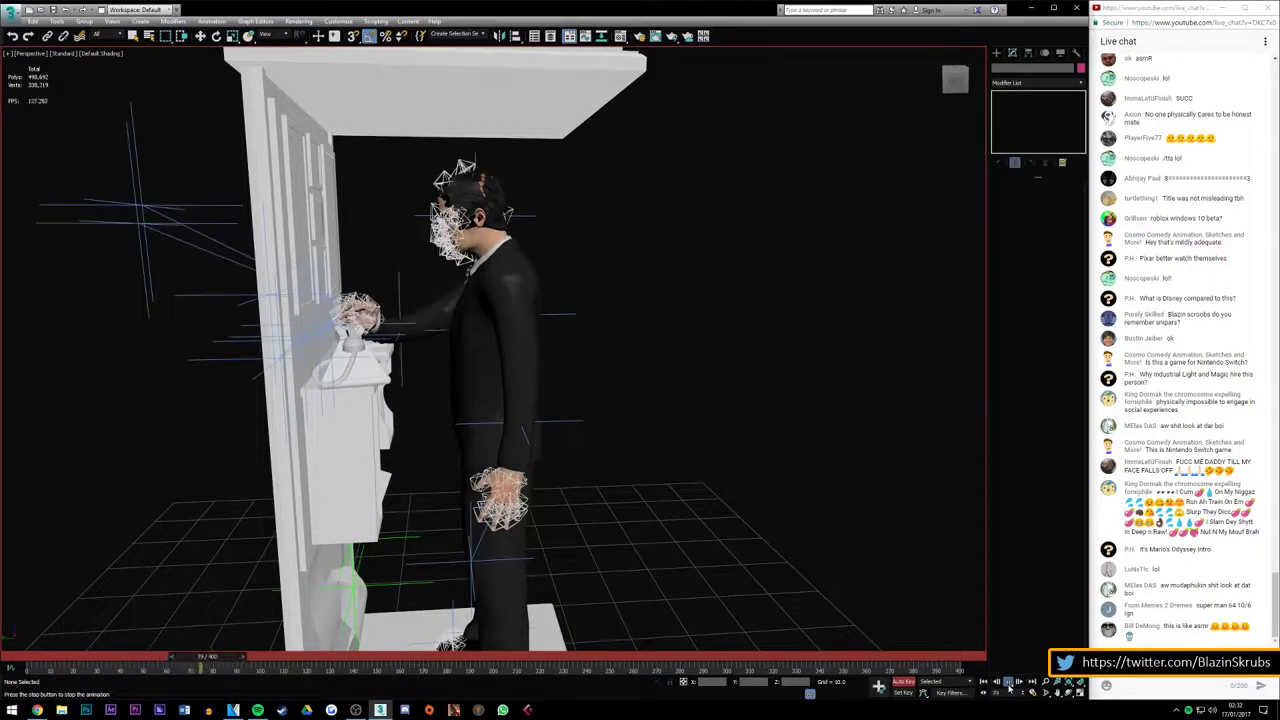
{"action": "left_click", "coordinate": [1008, 683]}
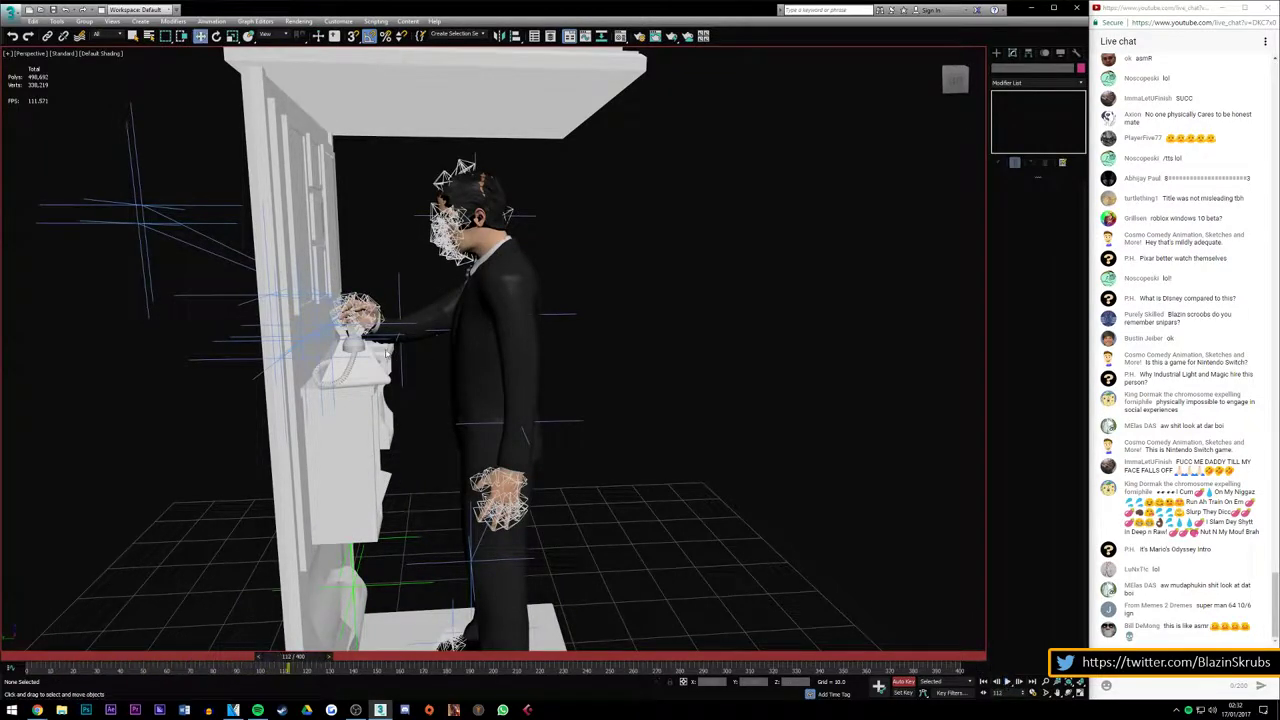
{"action": "scroll", "coordinate": [410, 340], "scroll_direction": "up", "scroll_amount": 5}
{"action": "mouse_move", "coordinate": [290, 662]}
{"action": "left_mouse_down"}
{"action": "mouse_move", "coordinate": [12, 662]}
{"action": "mouse_move", "coordinate": [82, 657]}
{"action": "left_mouse_up"}
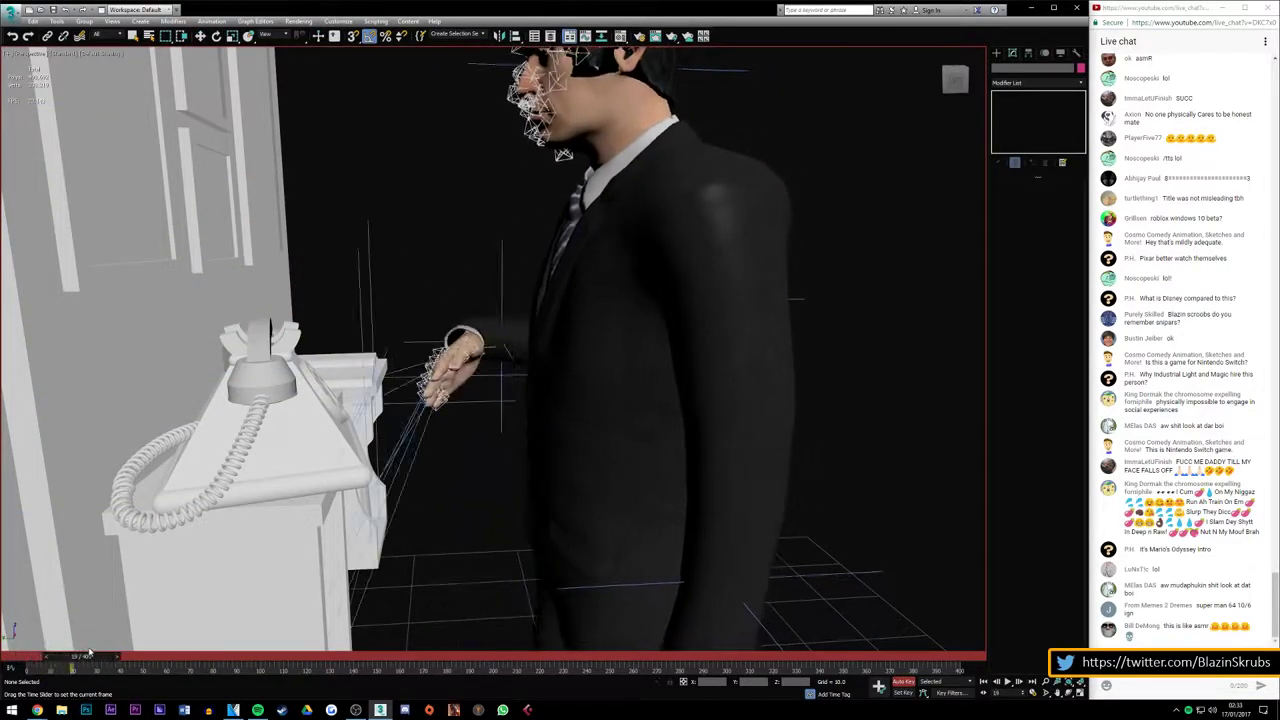
Try raising the hand IK target onto the counter, undo it, and rewind to frame 0
{"action": "mouse_move", "coordinate": [560, 260]}
{"action": "middle_mouse_down", "text": "alt"}
{"action": "mouse_move", "coordinate": [567, 176]}
{"action": "mouse_move", "coordinate": [578, 186]}
{"action": "middle_mouse_up", "text": "alt"}
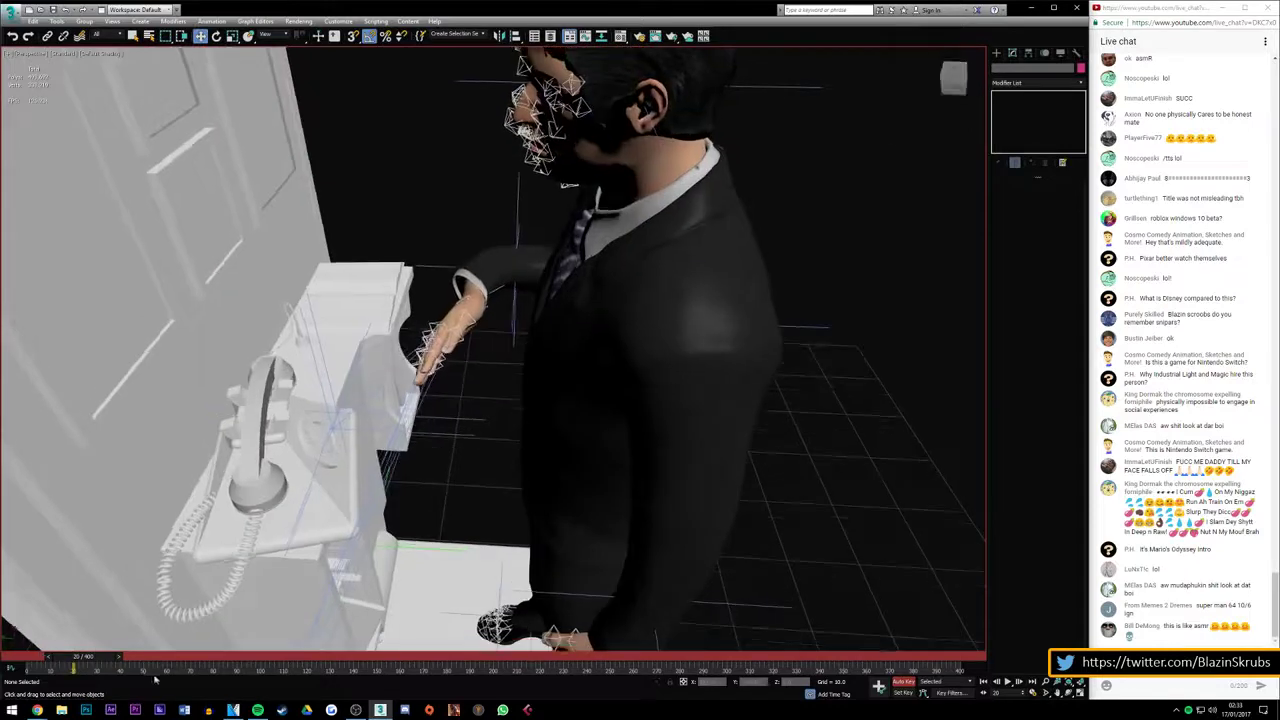
{"action": "left_click", "coordinate": [445, 418]}
{"action": "left_click_drag", "start_coordinate": [345, 398], "coordinate": [388, 272]}
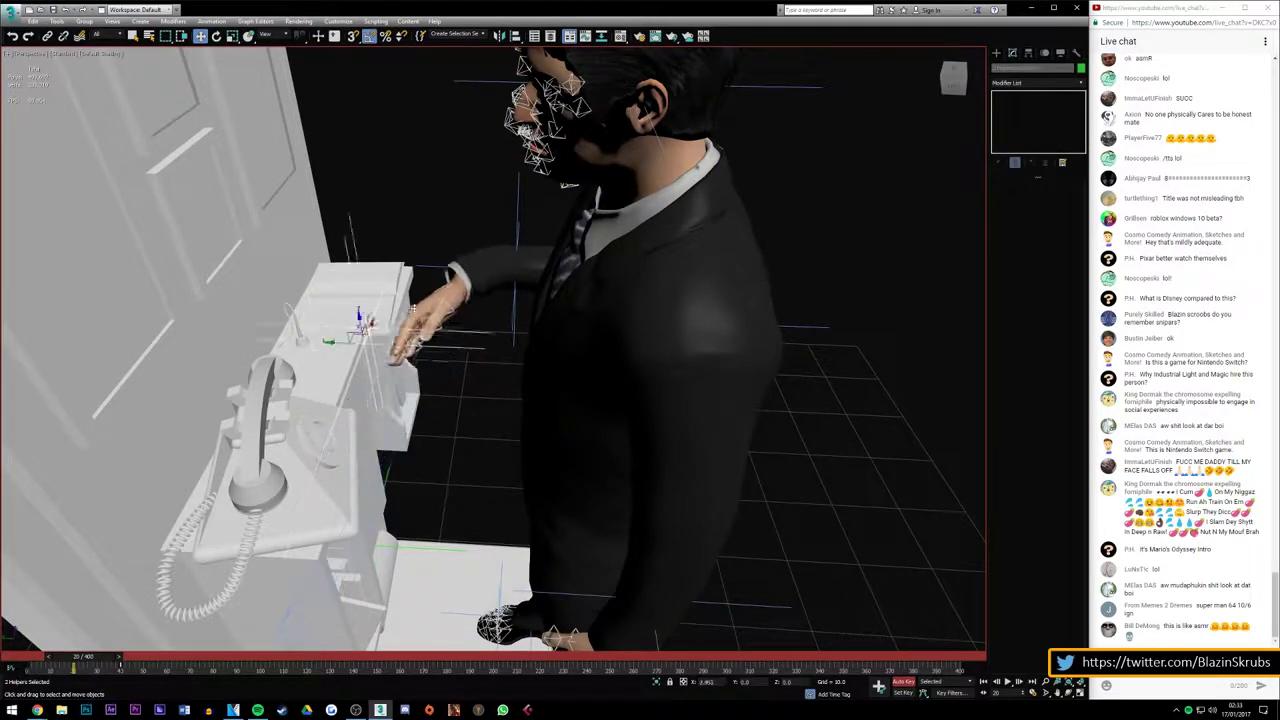
{"action": "key", "text": "ctrl+z"}
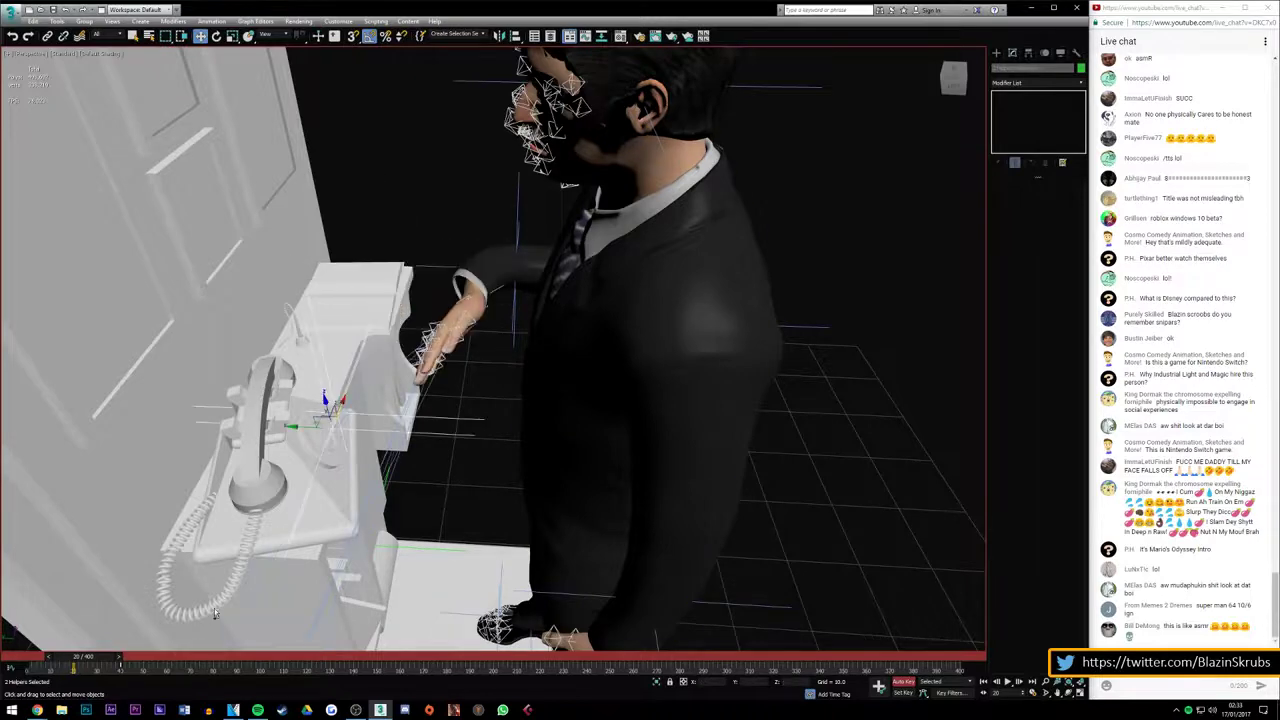
{"action": "left_click_drag", "start_coordinate": [82, 661], "coordinate": [36, 661]}
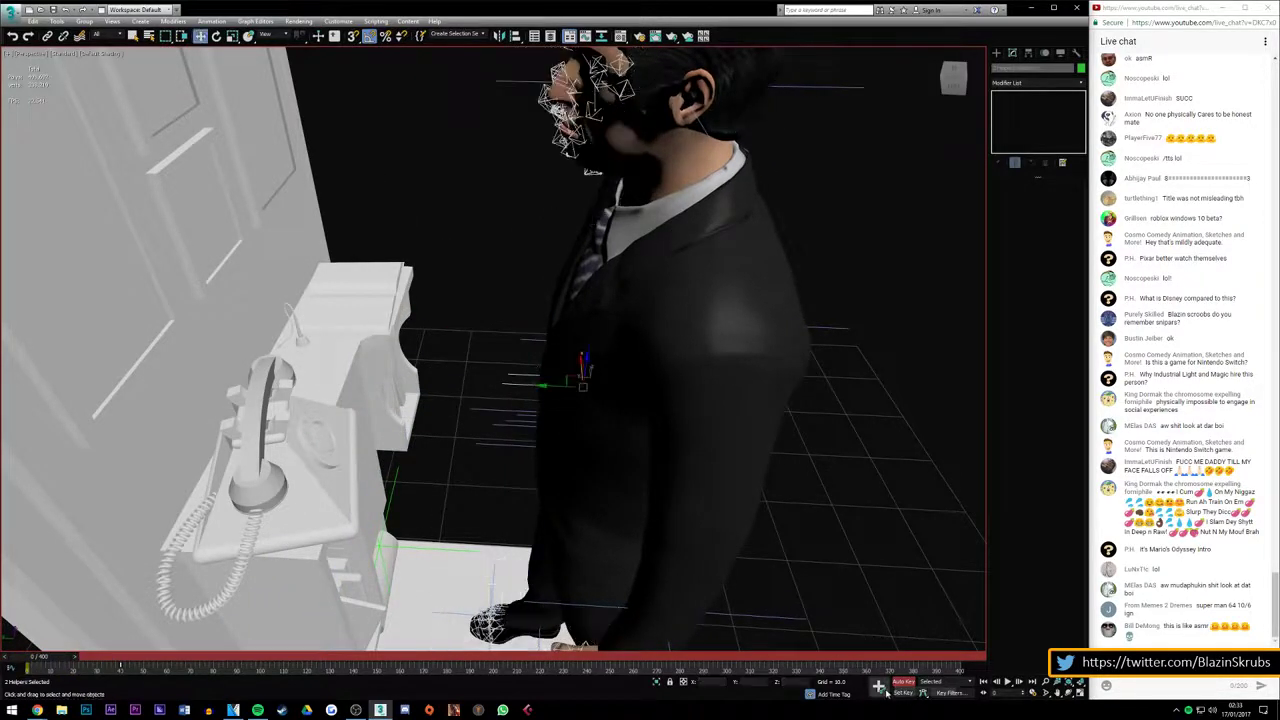
At frame 20, move the hand IK target onto the counter top
{"action": "left_click_drag", "start_coordinate": [46, 660], "coordinate": [82, 658]}
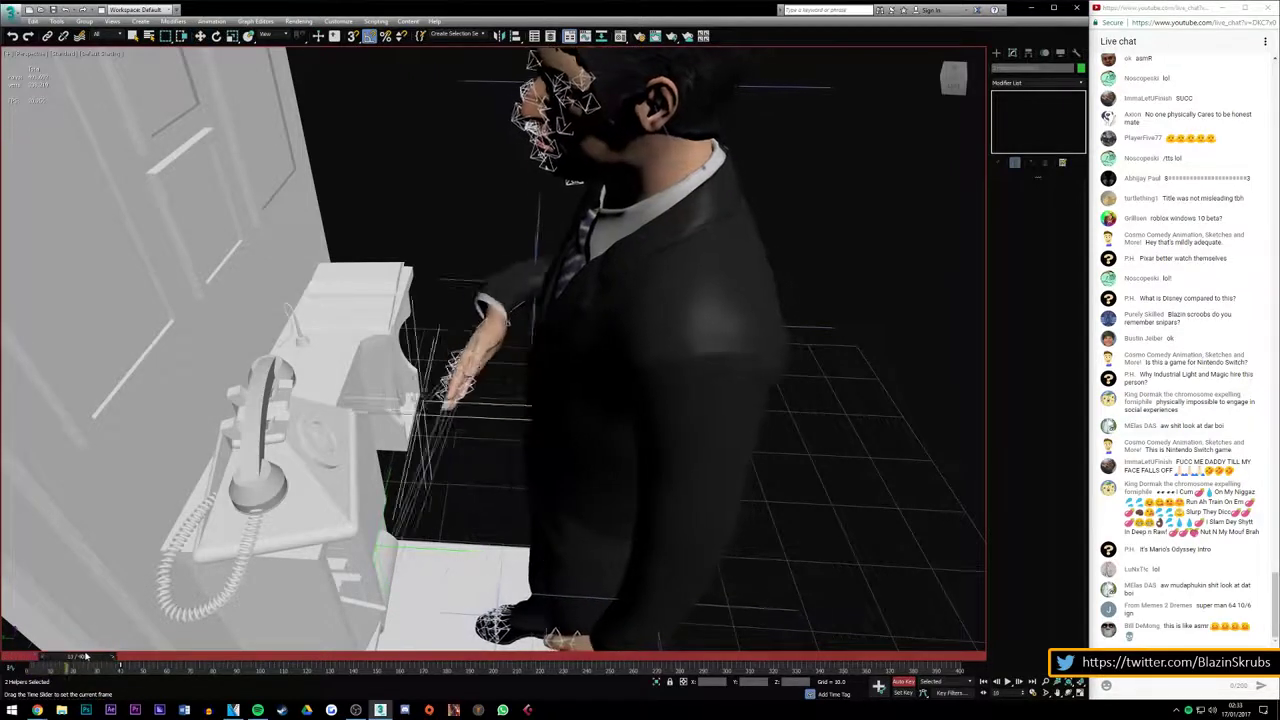
{"action": "key", "text": "w"}
{"action": "left_click", "coordinate": [333, 410]}
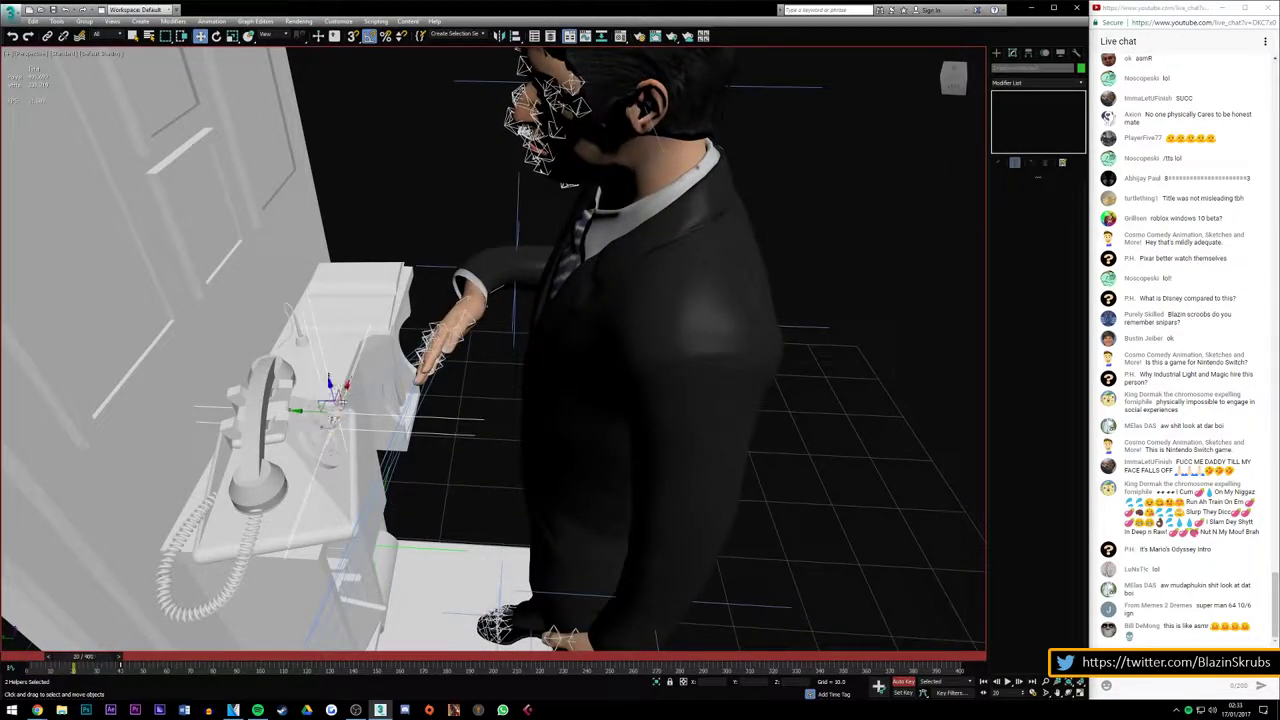
{"action": "left_click_drag", "start_coordinate": [333, 410], "coordinate": [441, 247]}
{"action": "mouse_move", "coordinate": [88, 662]}
{"action": "left_mouse_down"}
{"action": "mouse_move", "coordinate": [24, 667]}
{"action": "mouse_move", "coordinate": [215, 628]}
{"action": "mouse_move", "coordinate": [105, 629]}
{"action": "left_mouse_up"}
Try lifting the wrist IK target to shoulder height, undo it, and review the reach closer up
{"action": "key", "text": "w"}
{"action": "left_click", "coordinate": [461, 243]}
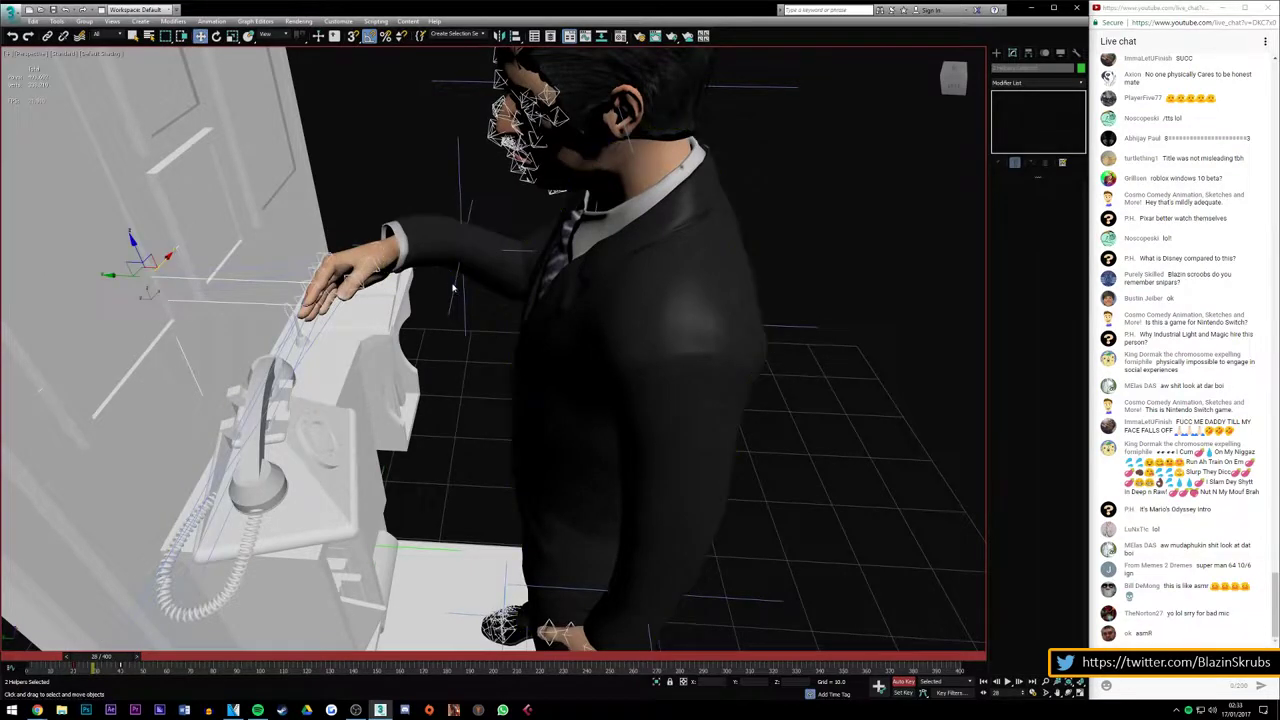
{"action": "mouse_move", "coordinate": [493, 234]}
{"action": "left_mouse_down"}
{"action": "mouse_move", "coordinate": [492, 151]}
{"action": "mouse_move", "coordinate": [430, 245]}
{"action": "mouse_move", "coordinate": [425, 318]}
{"action": "mouse_move", "coordinate": [401, 349]}
{"action": "left_mouse_up"}
{"action": "key", "text": "ctrl+z"}
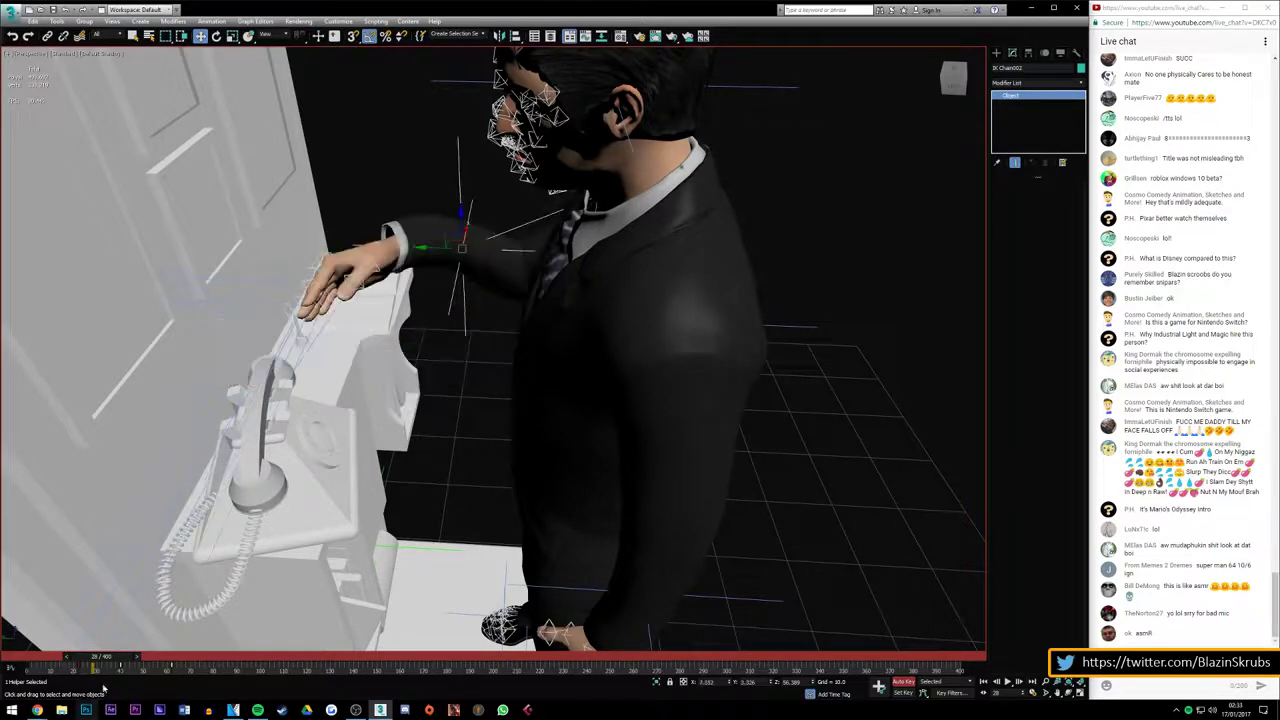
{"action": "mouse_move", "coordinate": [100, 660]}
{"action": "left_mouse_down"}
{"action": "mouse_move", "coordinate": [78, 662]}
{"action": "mouse_move", "coordinate": [119, 670]}
{"action": "left_mouse_up"}
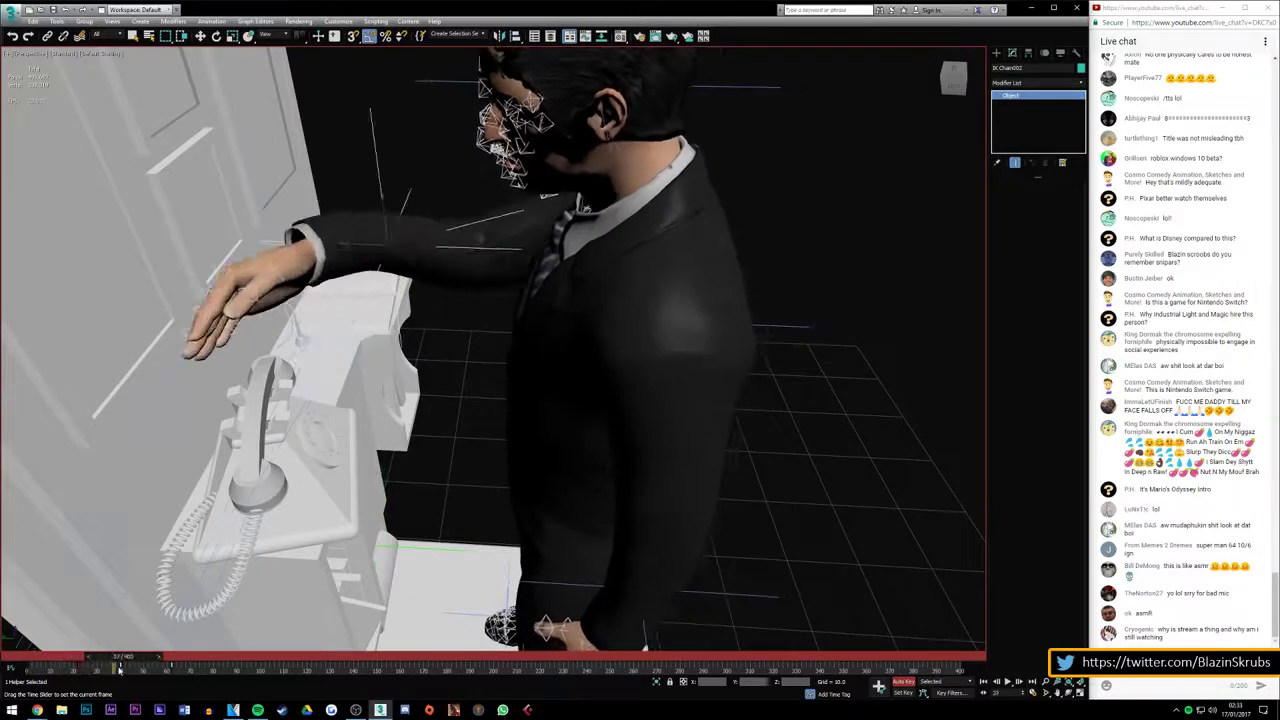
{"action": "key", "text": "w"}
{"action": "middle_click_drag", "start_coordinate": [500, 350], "coordinate": [430, 215], "text": "alt"}
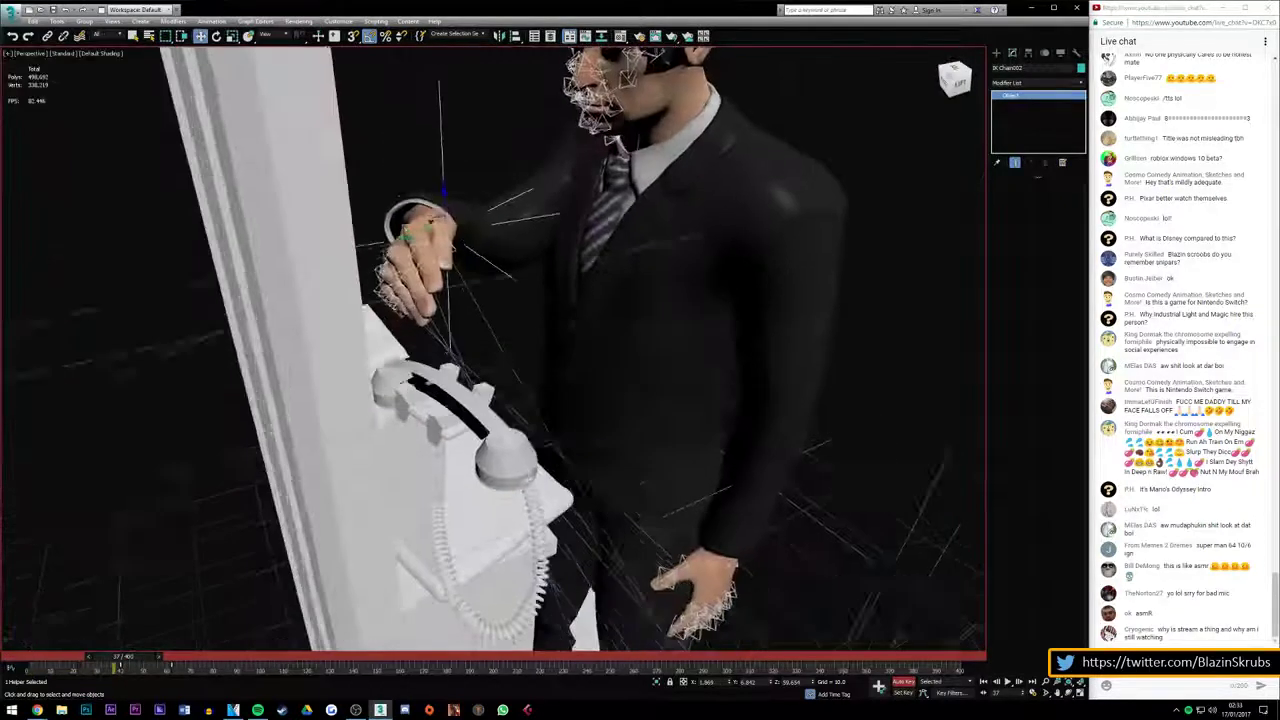
{"action": "mouse_move", "coordinate": [119, 660]}
{"action": "left_mouse_down"}
{"action": "mouse_move", "coordinate": [87, 659]}
{"action": "mouse_move", "coordinate": [188, 657]}
{"action": "left_mouse_up"}
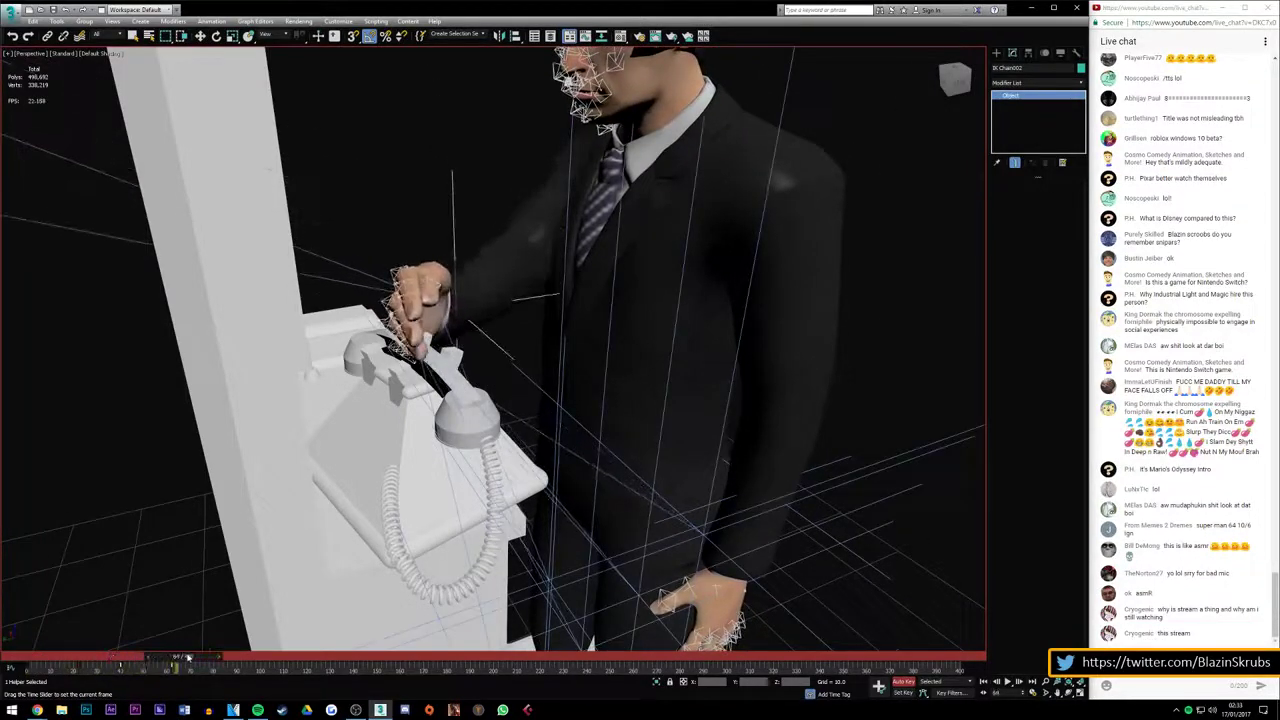
{"action": "key", "text": "w"}
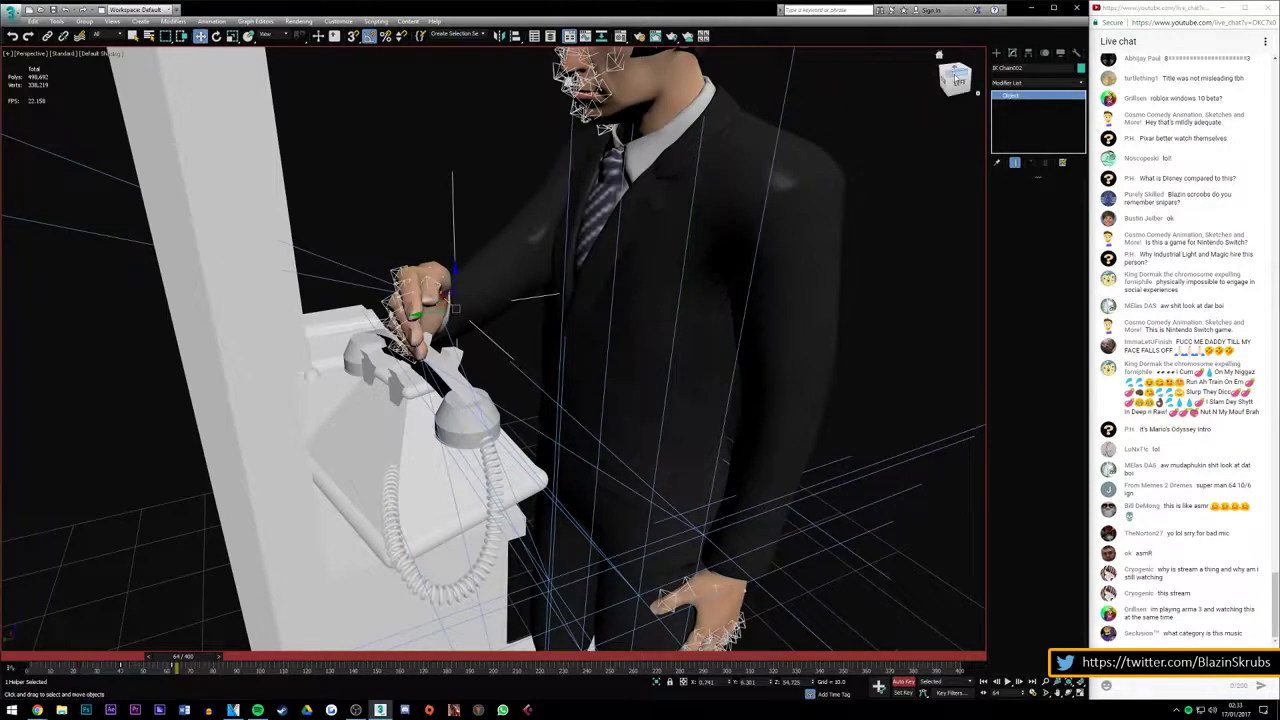
{"action": "left_click_drag", "start_coordinate": [955, 78], "coordinate": [956, 78]}
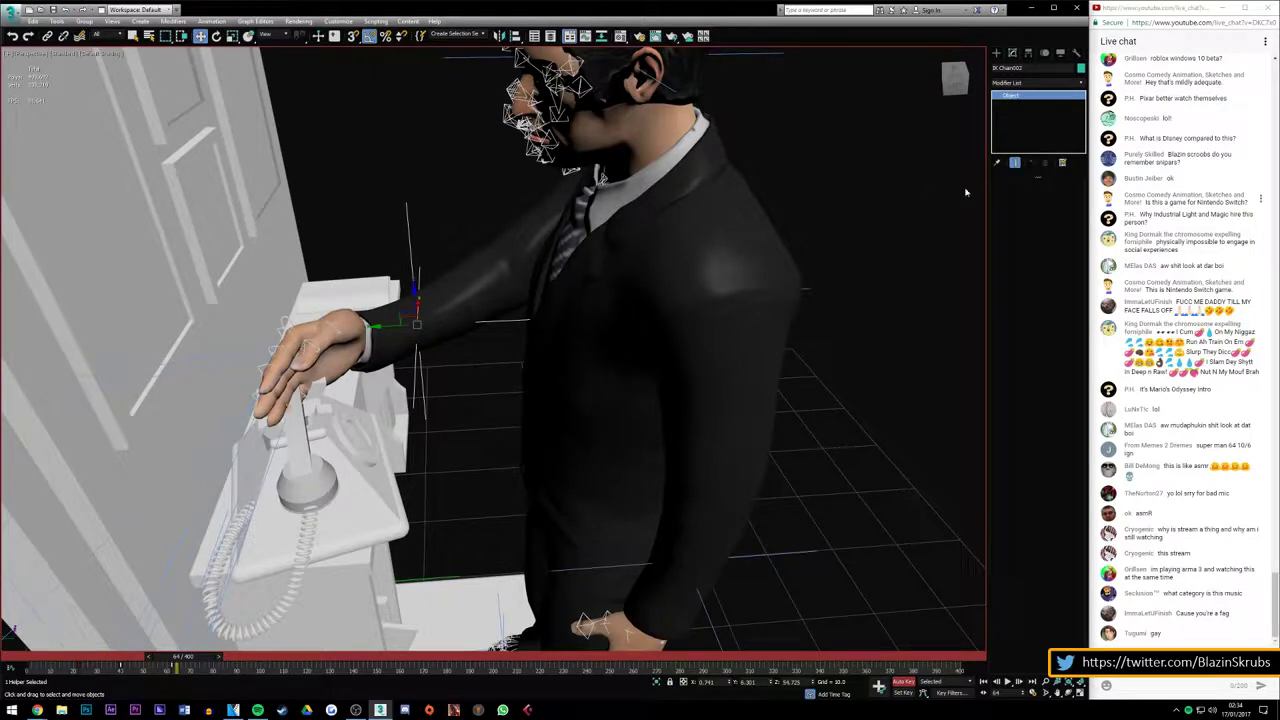
Show the IK chain's Rotation key info in the Motion panel
{"action": "left_click", "coordinate": [1045, 52]}
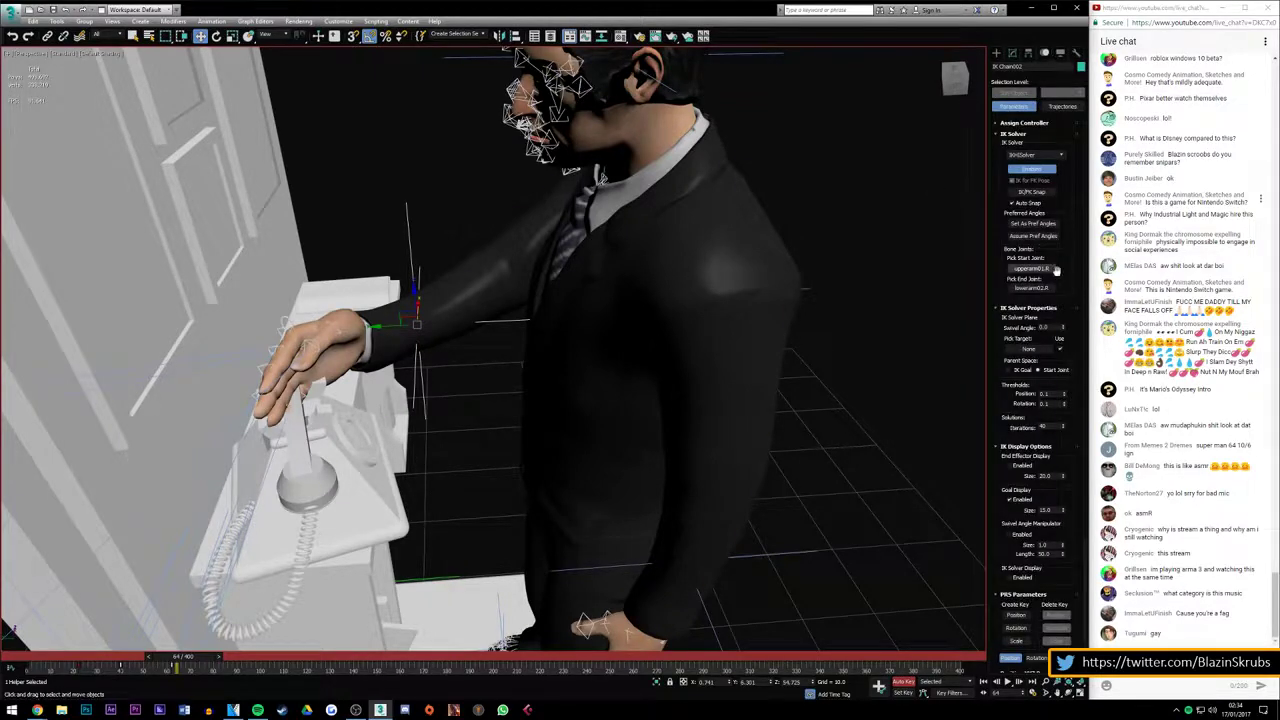
{"action": "scroll", "coordinate": [1076, 240], "scroll_direction": "down", "scroll_amount": 1}
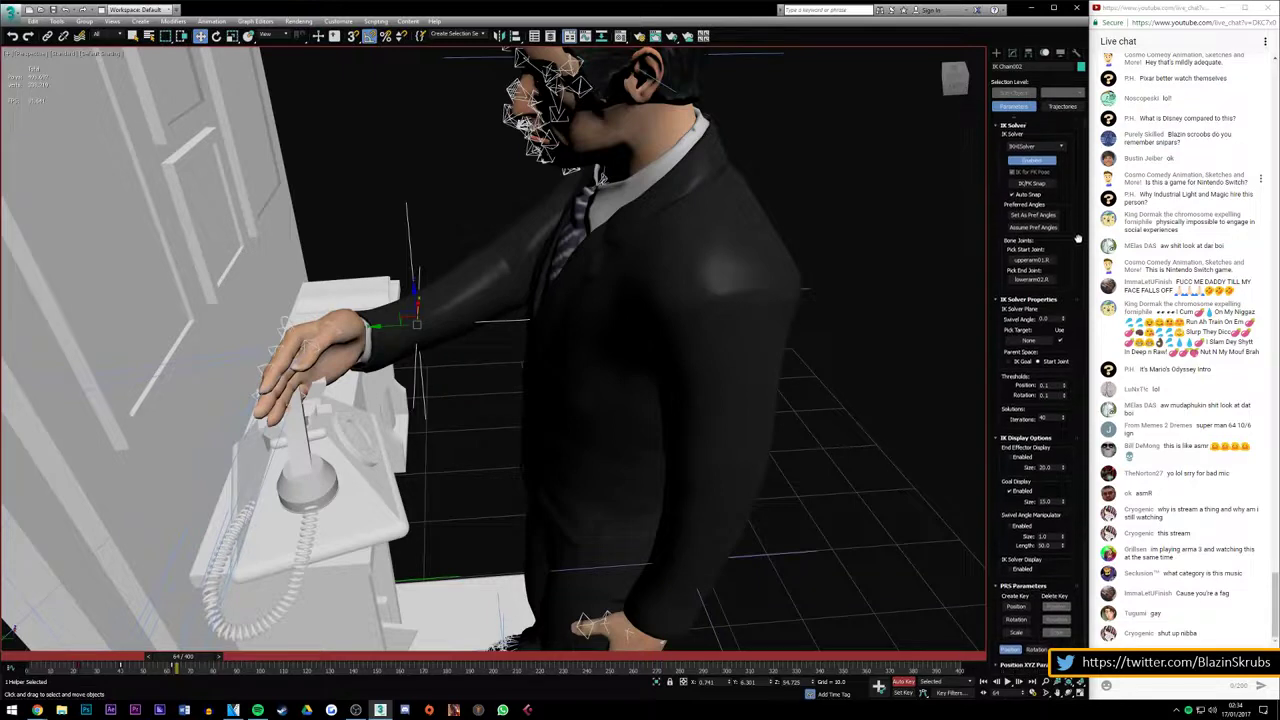
{"action": "left_click_drag", "start_coordinate": [1078, 238], "coordinate": [1090, 108]}
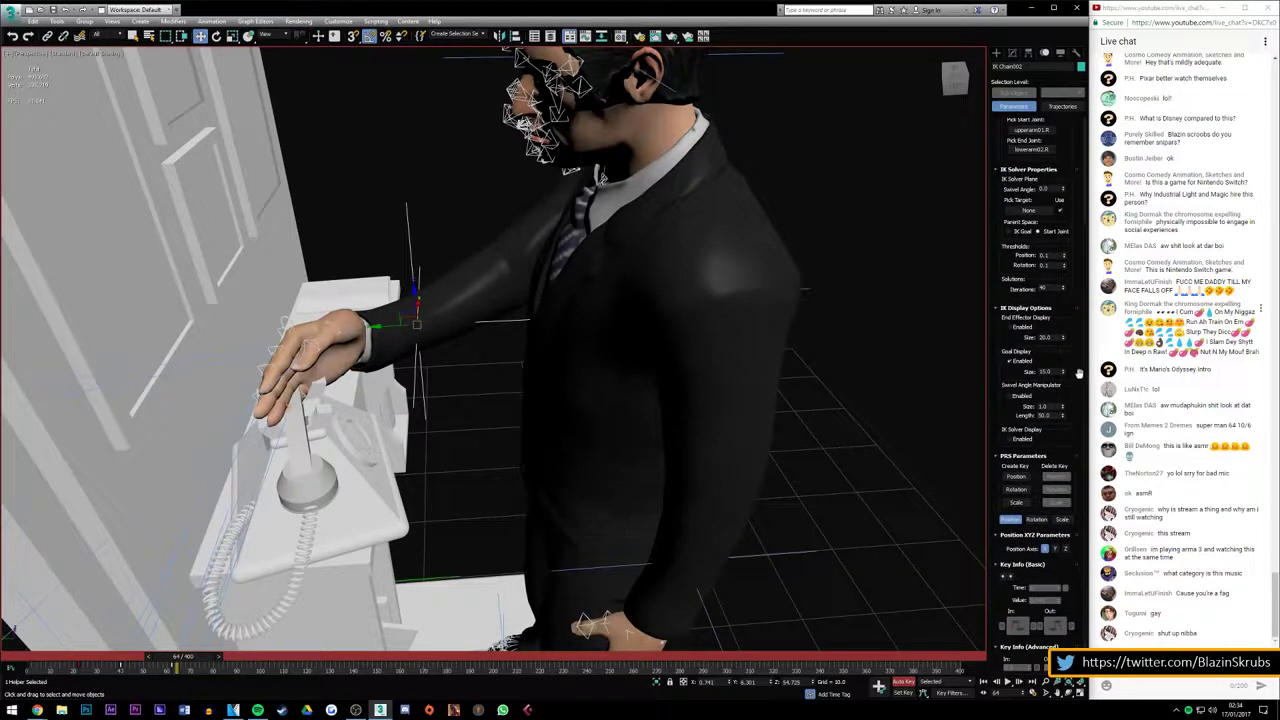
{"action": "left_click_drag", "start_coordinate": [1078, 373], "coordinate": [1083, 322]}
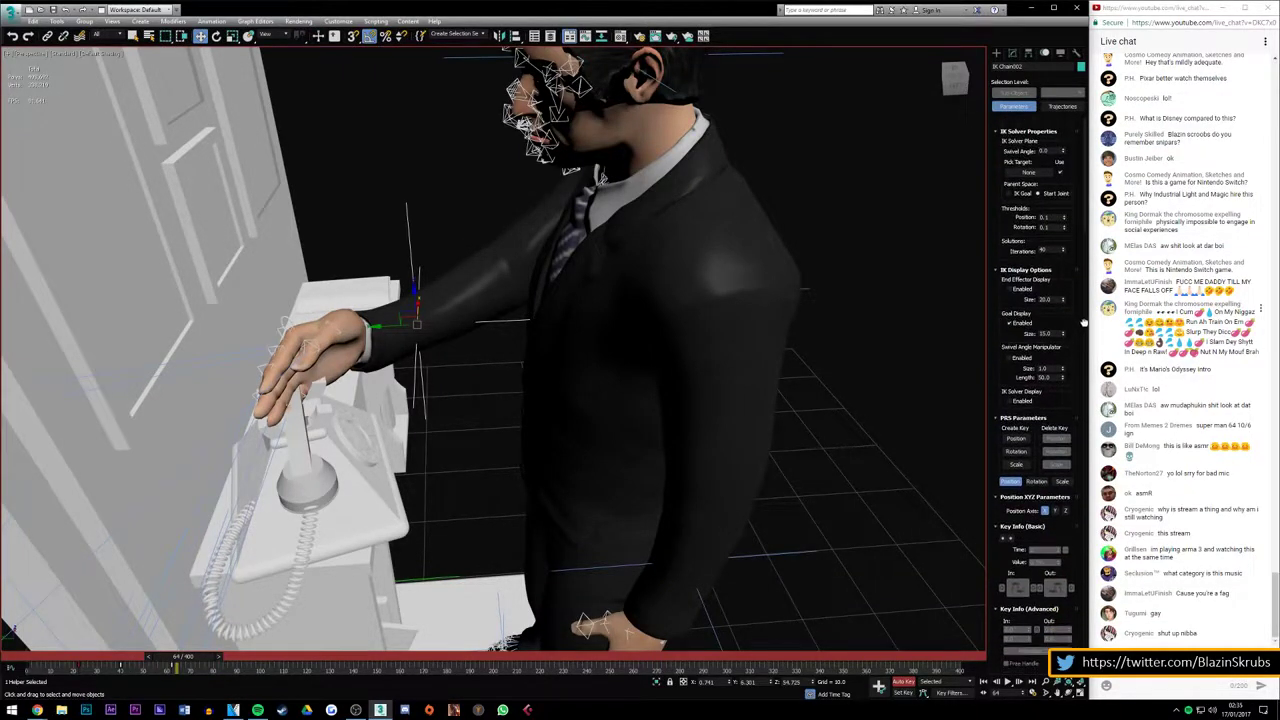
{"action": "left_click", "coordinate": [1037, 482]}
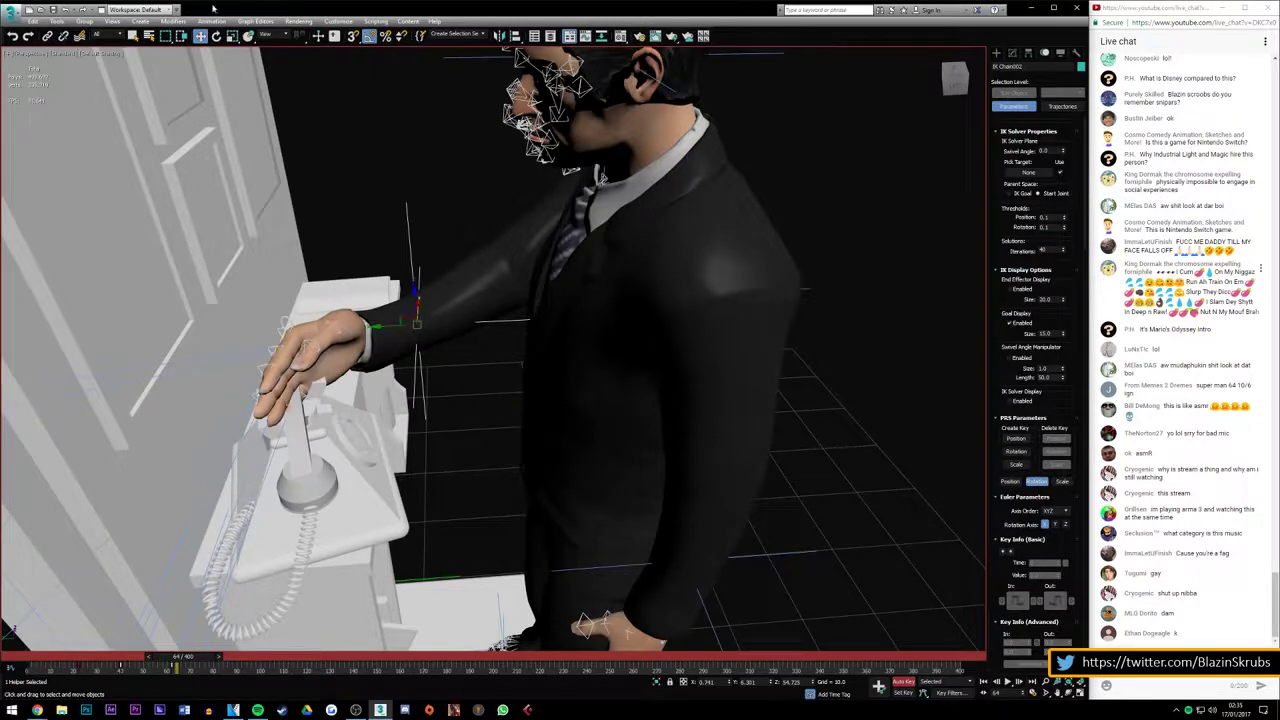
Rotate the hand's IK goal to key rotation 50.0 at frame 64, then show position keys
{"action": "left_click", "coordinate": [216, 35]}
{"action": "left_click_drag", "start_coordinate": [425, 292], "coordinate": [410, 283]}
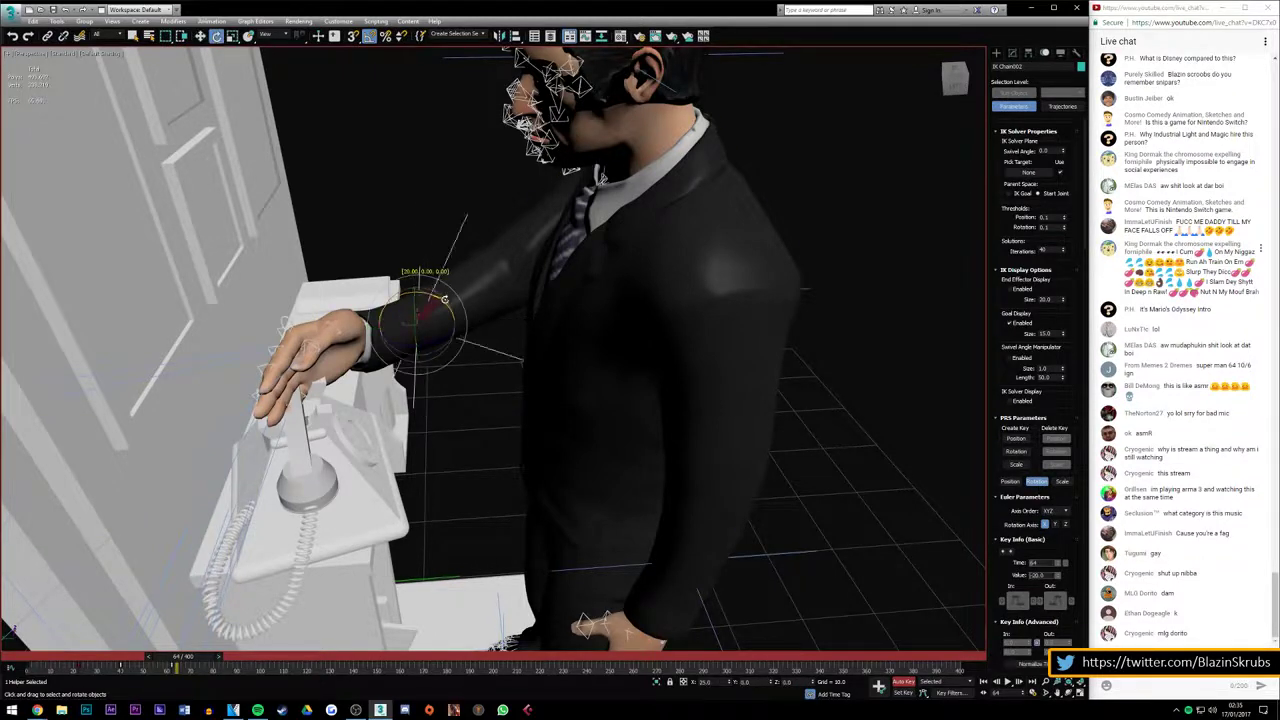
{"action": "left_click", "coordinate": [410, 283], "text": "ctrl"}
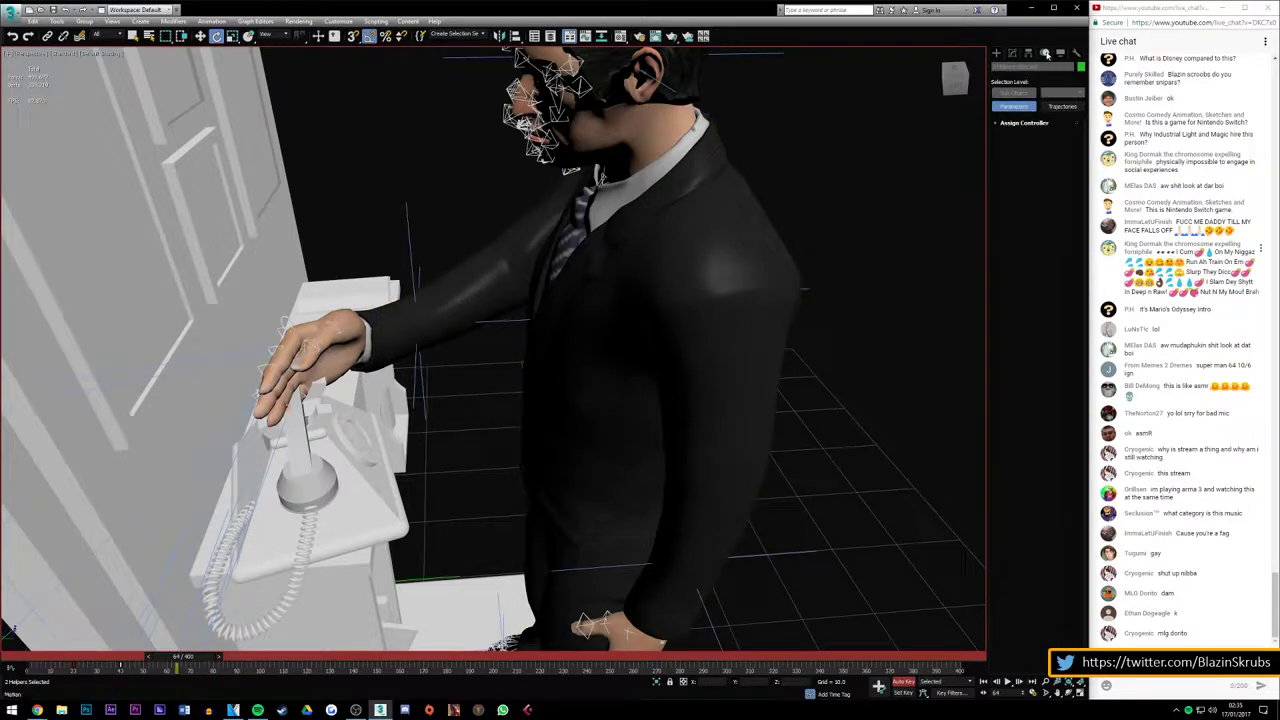
{"action": "left_click", "coordinate": [199, 36]}
{"action": "left_click", "coordinate": [416, 322]}
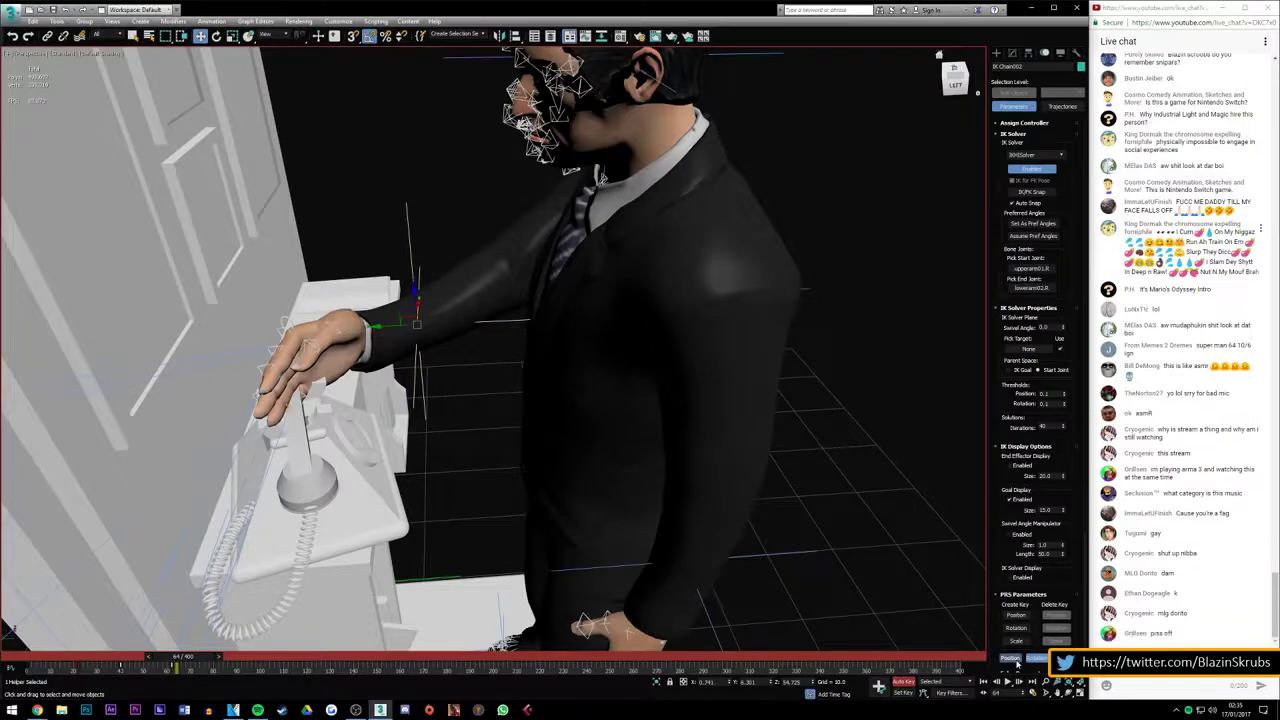
{"action": "left_click", "coordinate": [1011, 658]}
Near the start of the animation, rotate the hand's IK goal about 45 degrees
{"action": "left_click_drag", "start_coordinate": [182, 657], "coordinate": [74, 665]}
{"action": "key", "text": "w"}
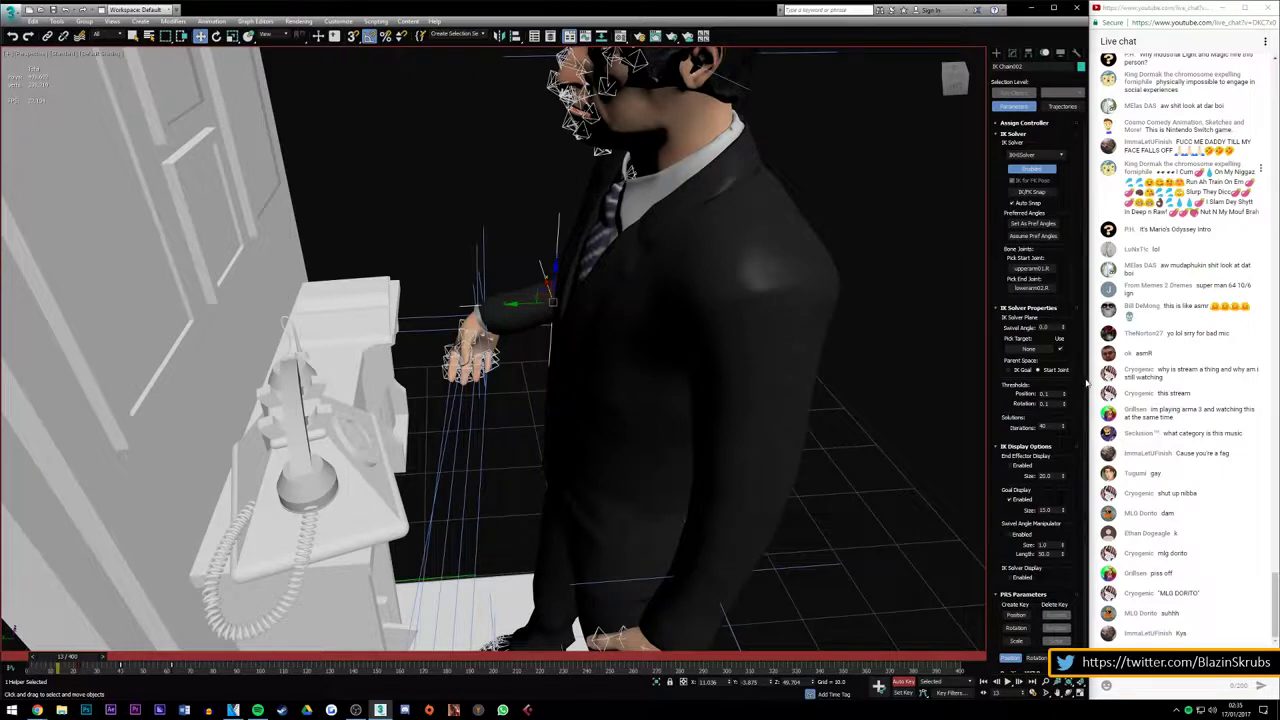
{"action": "scroll", "coordinate": [1083, 405], "scroll_direction": "down", "scroll_amount": 1}
{"action": "scroll", "coordinate": [1083, 405], "scroll_direction": "down", "scroll_amount": 5}
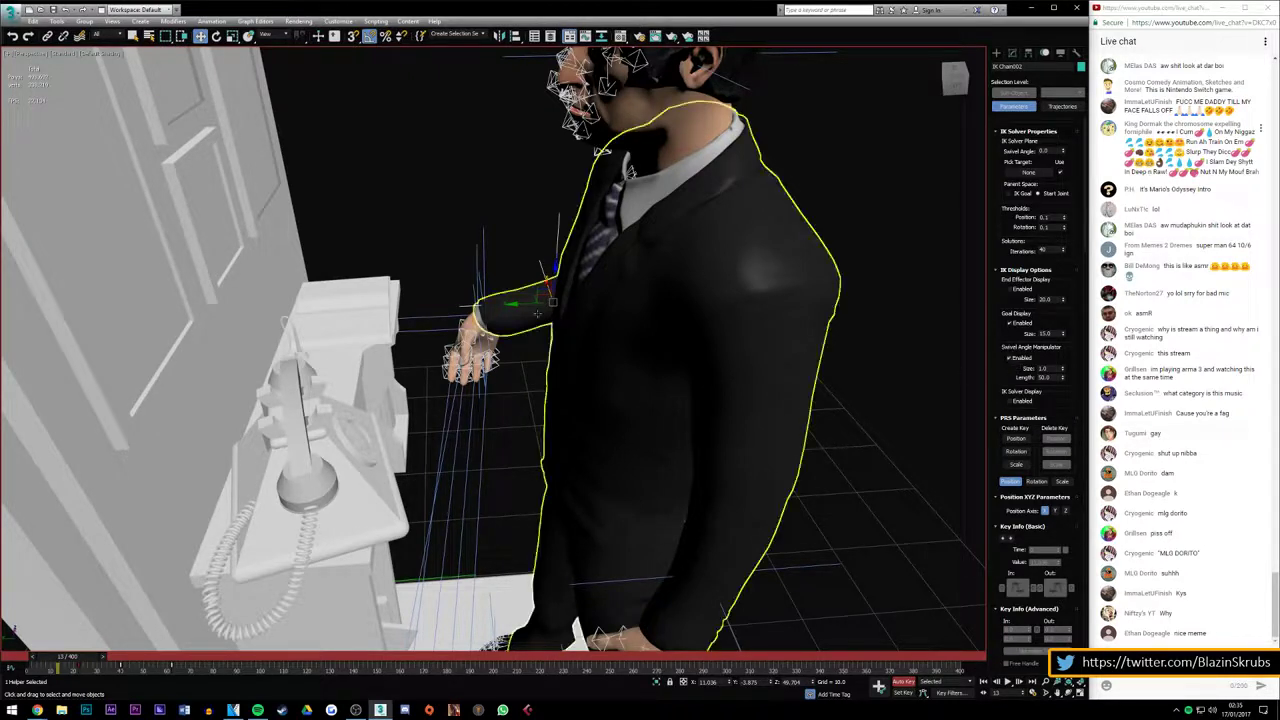
{"action": "key", "text": "e"}
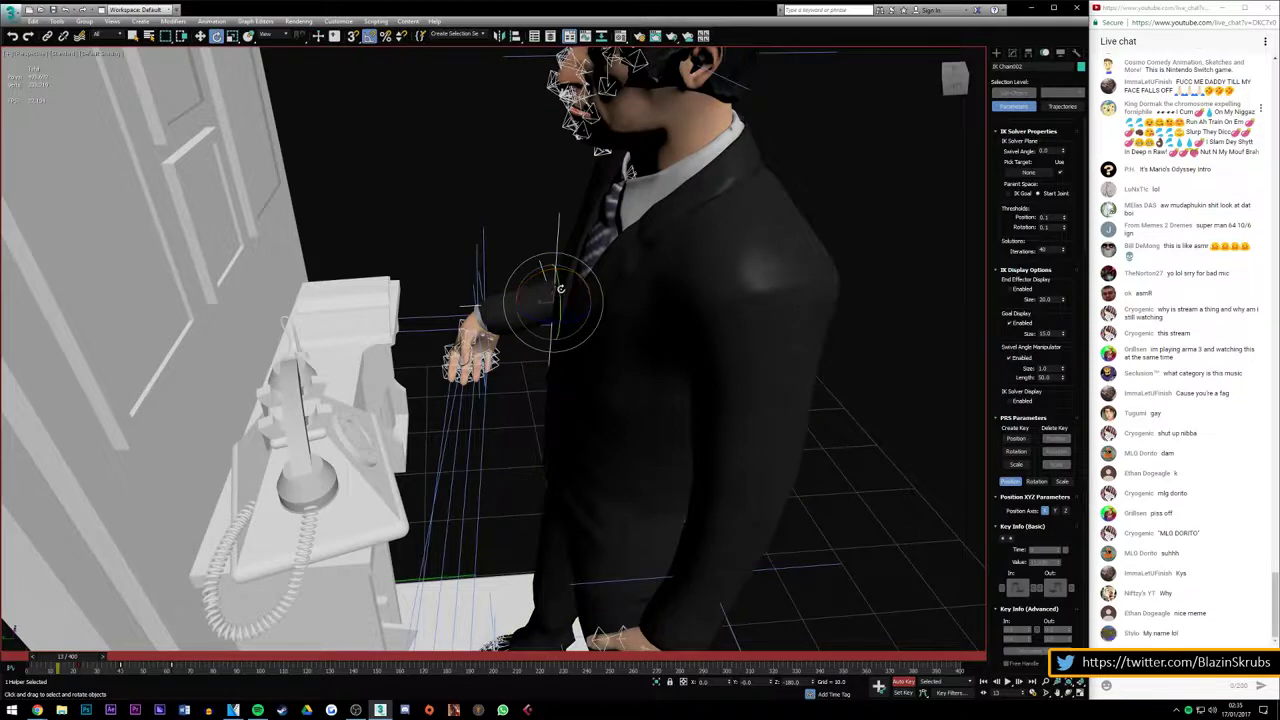
{"action": "left_click_drag", "start_coordinate": [565, 287], "coordinate": [557, 268]}
{"action": "left_click_drag", "start_coordinate": [953, 78], "coordinate": [948, 80]}
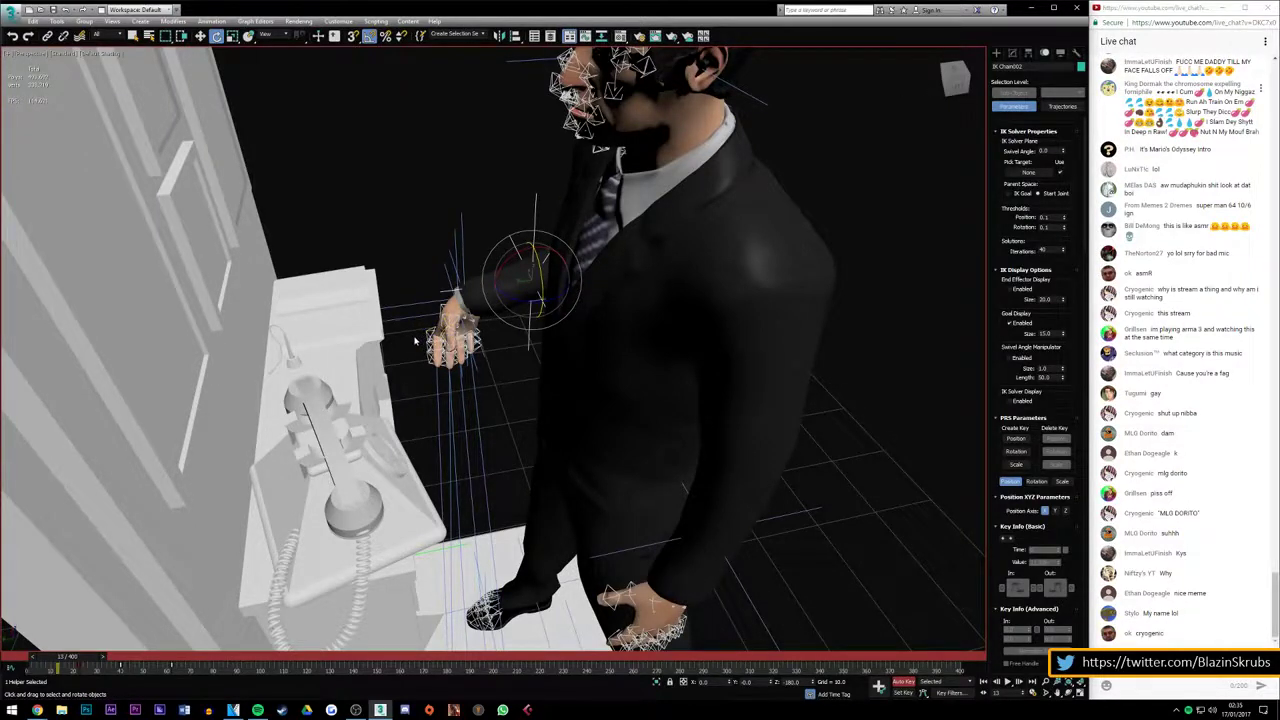
Raise the IK goal slightly and move the two hand helpers onto the phone receiver
{"action": "left_click", "coordinate": [200, 35]}
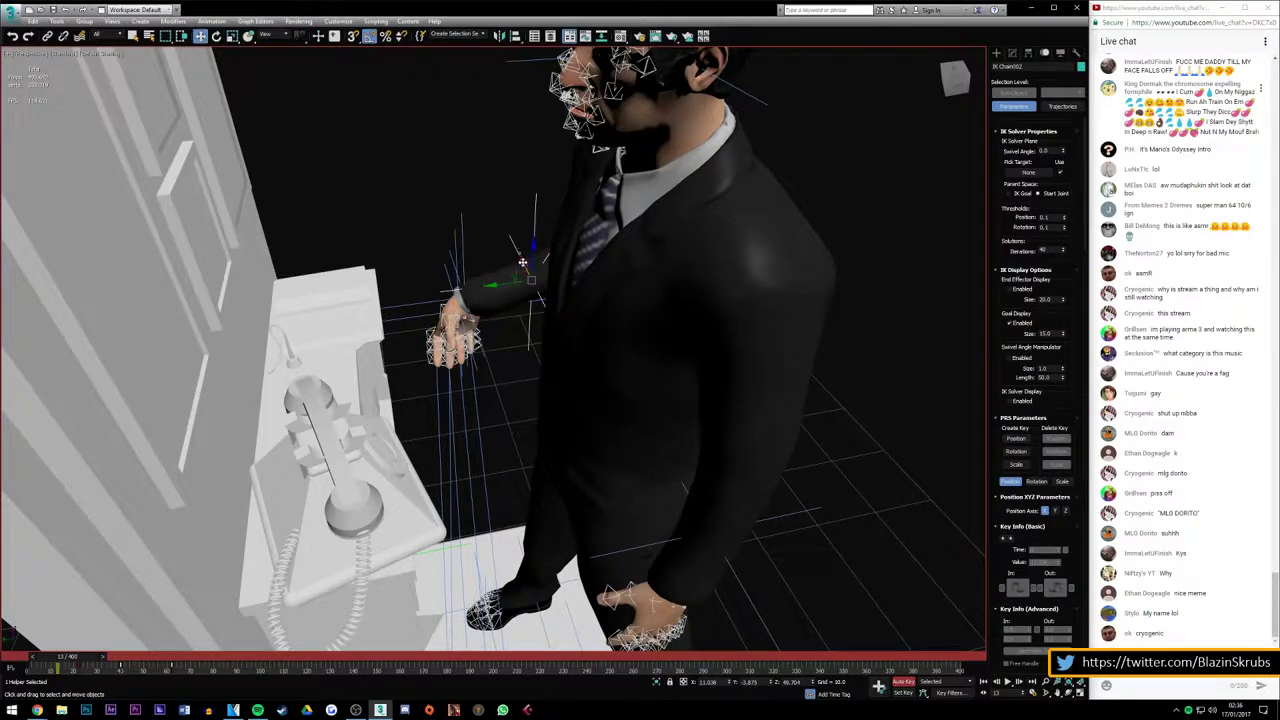
{"action": "left_click_drag", "start_coordinate": [520, 262], "coordinate": [531, 280]}
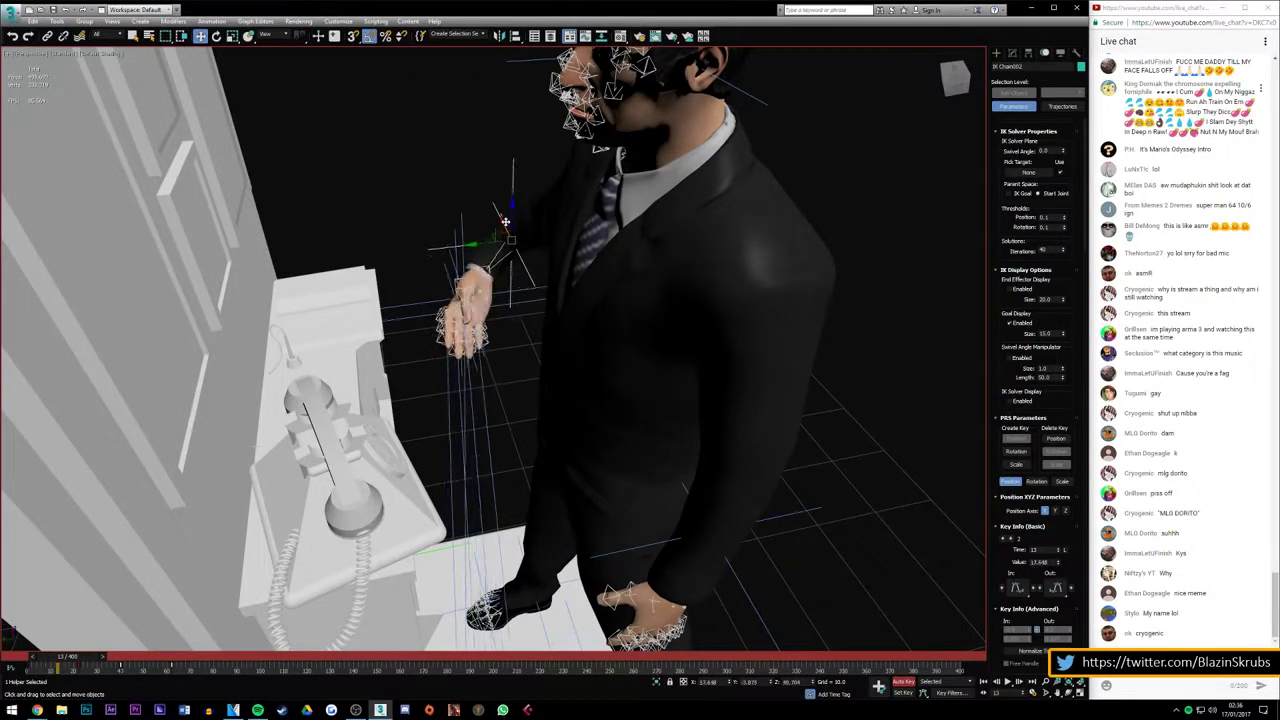
{"action": "left_click_drag", "start_coordinate": [938, 55], "coordinate": [905, 70]}
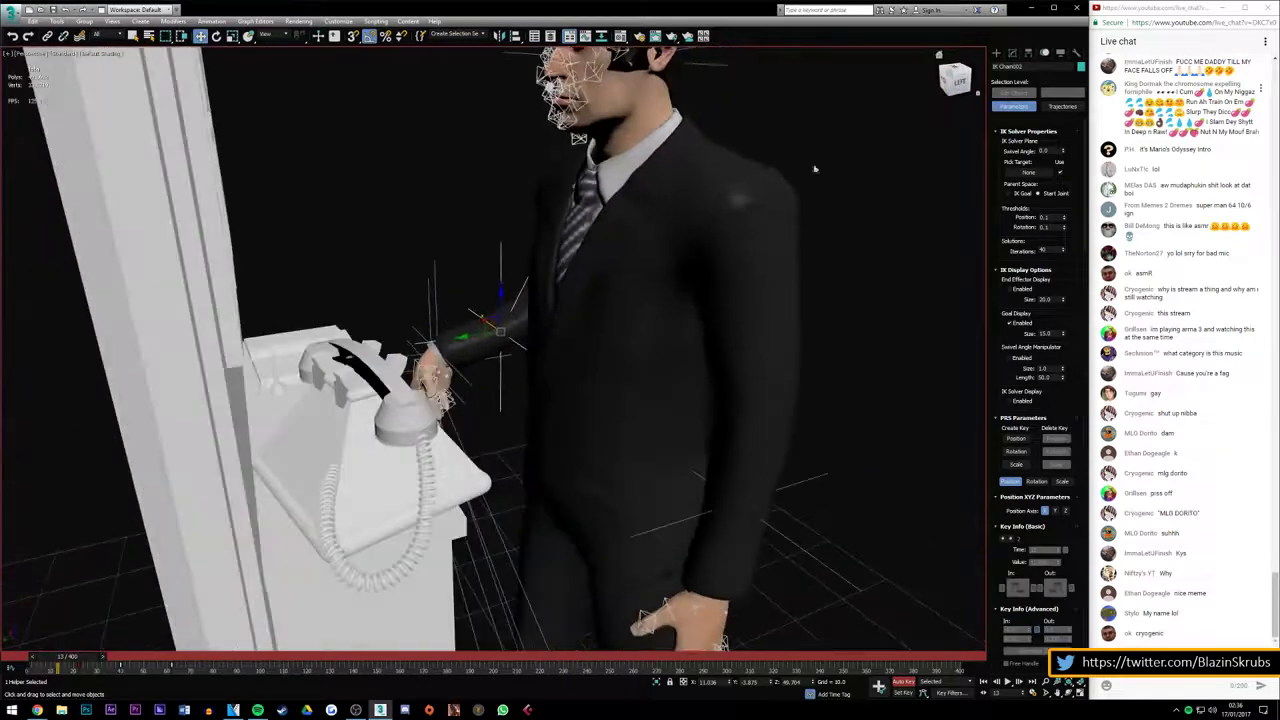
{"action": "mouse_move", "coordinate": [78, 663]}
{"action": "left_mouse_down"}
{"action": "mouse_move", "coordinate": [50, 663]}
{"action": "mouse_move", "coordinate": [80, 656]}
{"action": "mouse_move", "coordinate": [64, 655]}
{"action": "left_mouse_up"}
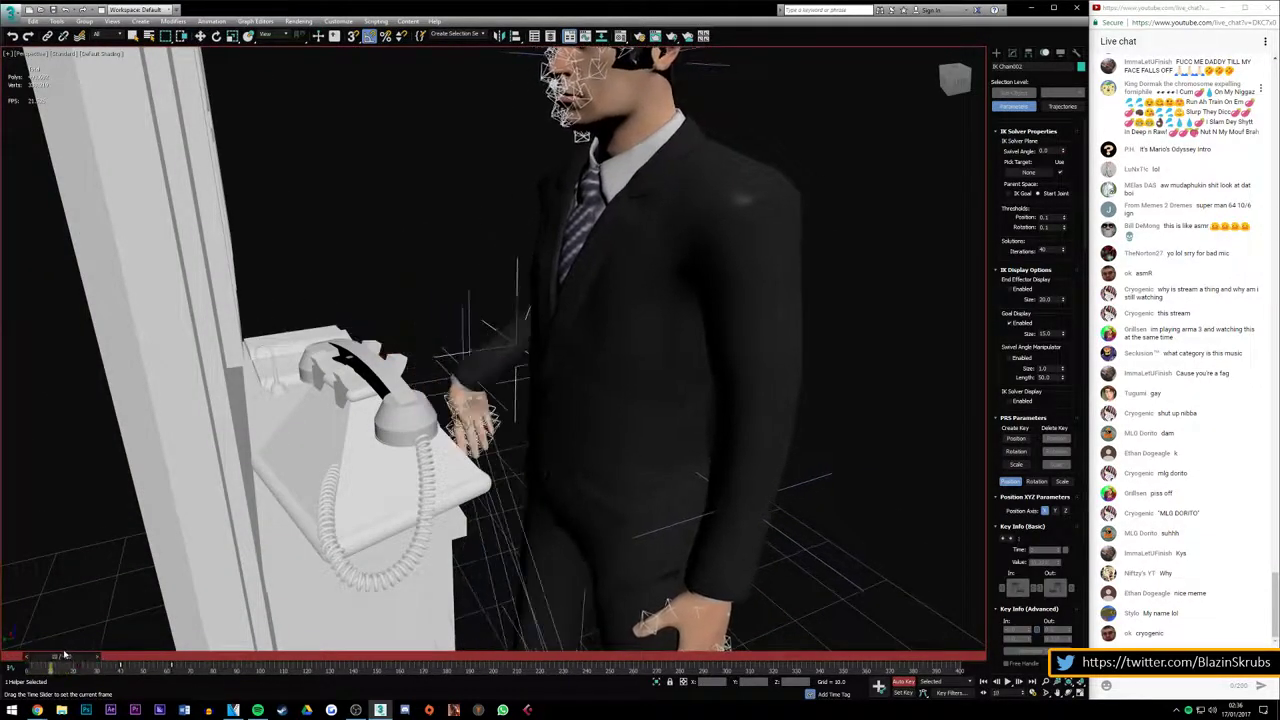
{"action": "key", "text": "w"}
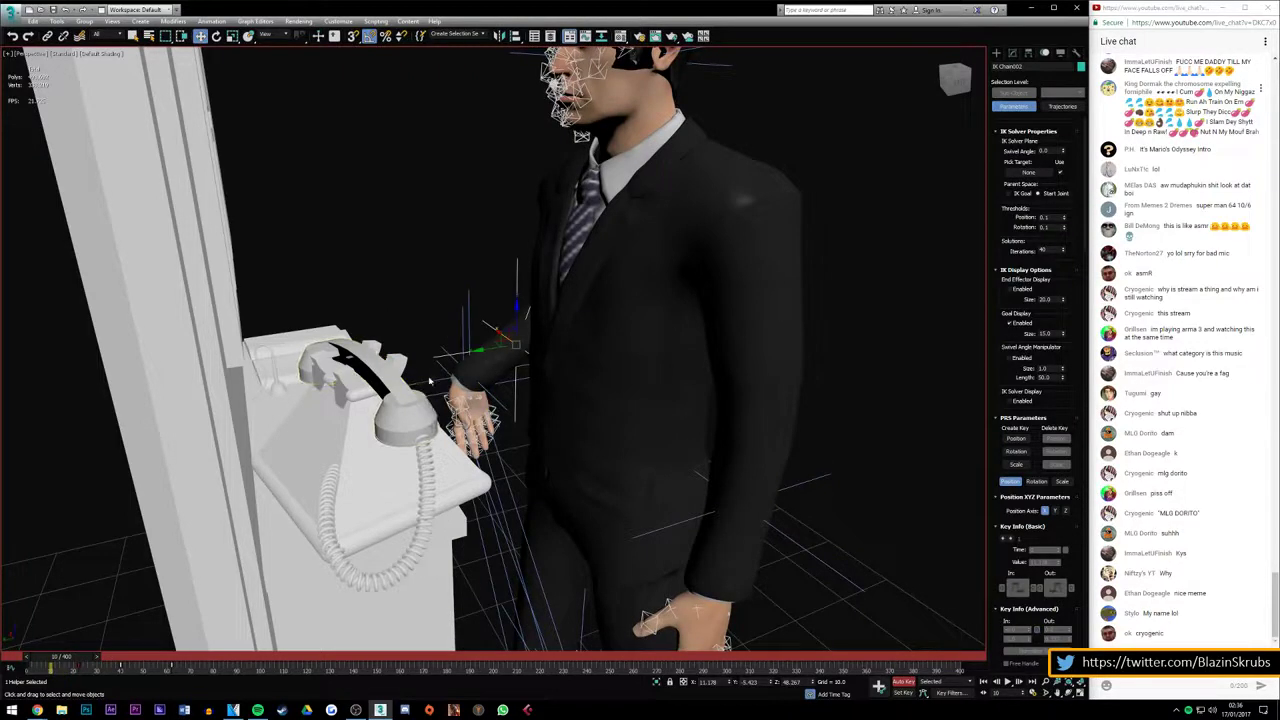
{"action": "left_click", "coordinate": [457, 376], "text": "ctrl"}
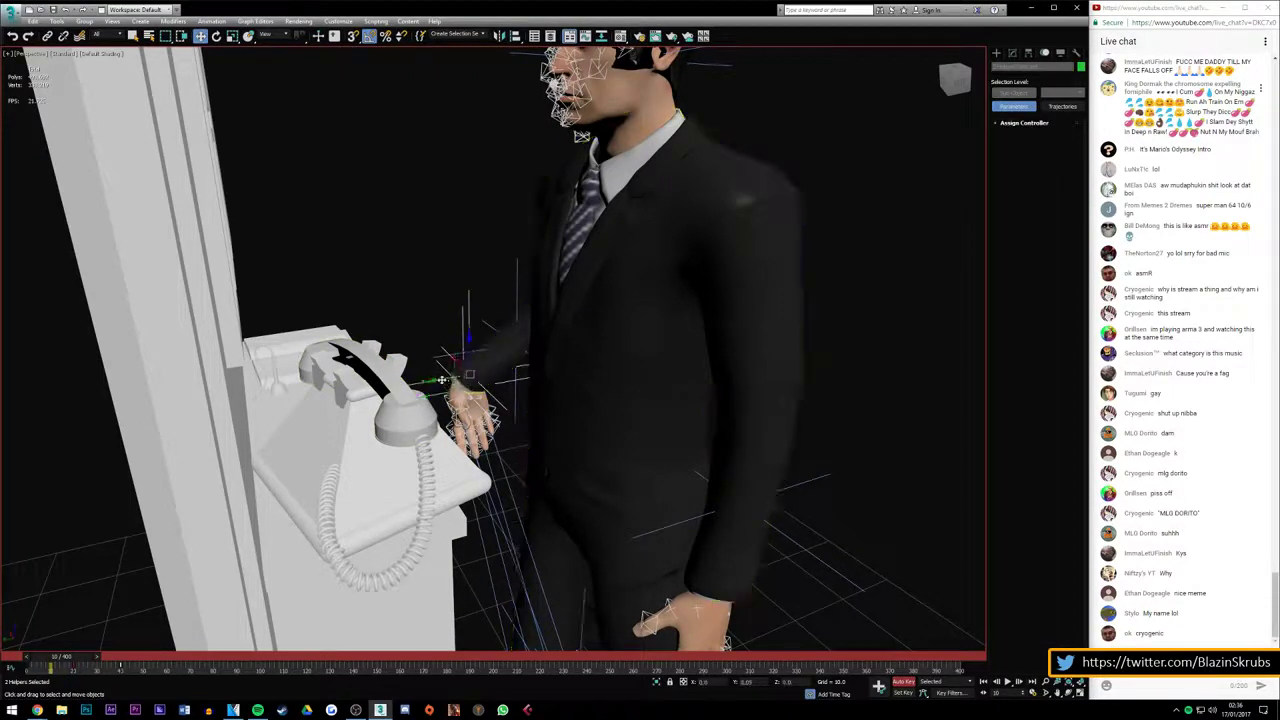
{"action": "left_click_drag", "start_coordinate": [452, 380], "coordinate": [410, 388]}
{"action": "middle_click_drag", "start_coordinate": [600, 300], "coordinate": [670, 254], "text": "alt"}
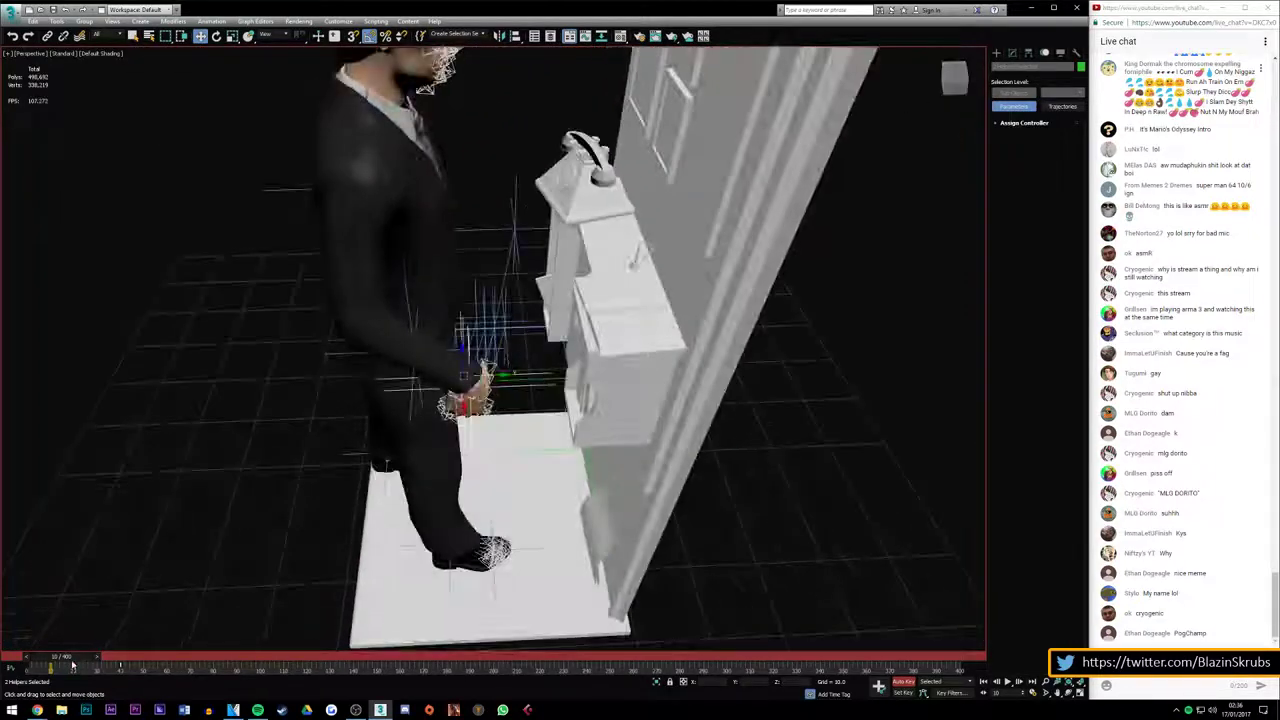
At frame 0, shift the hand controls right and up, then preview the arm motion
{"action": "mouse_move", "coordinate": [60, 662]}
{"action": "left_mouse_down"}
{"action": "mouse_move", "coordinate": [35, 662]}
{"action": "mouse_move", "coordinate": [68, 656]}
{"action": "left_mouse_up"}
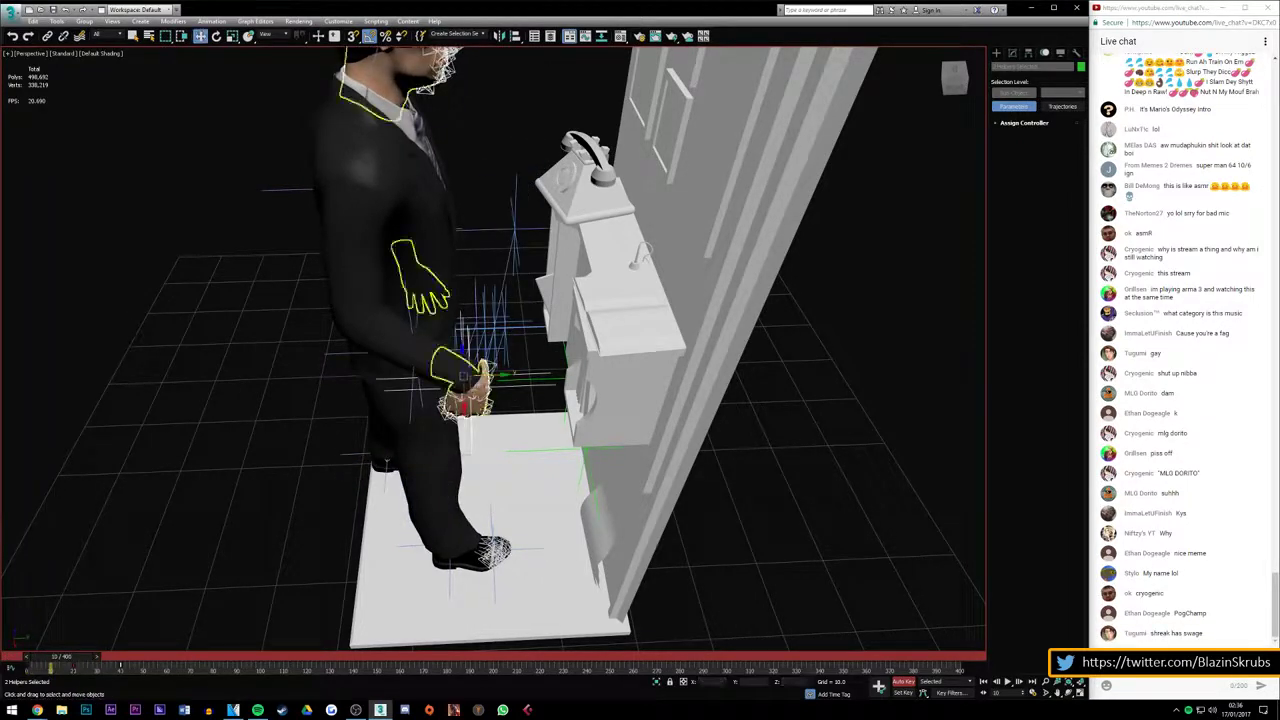
{"action": "key", "text": "w"}
{"action": "left_click_drag", "start_coordinate": [485, 385], "coordinate": [558, 375]}
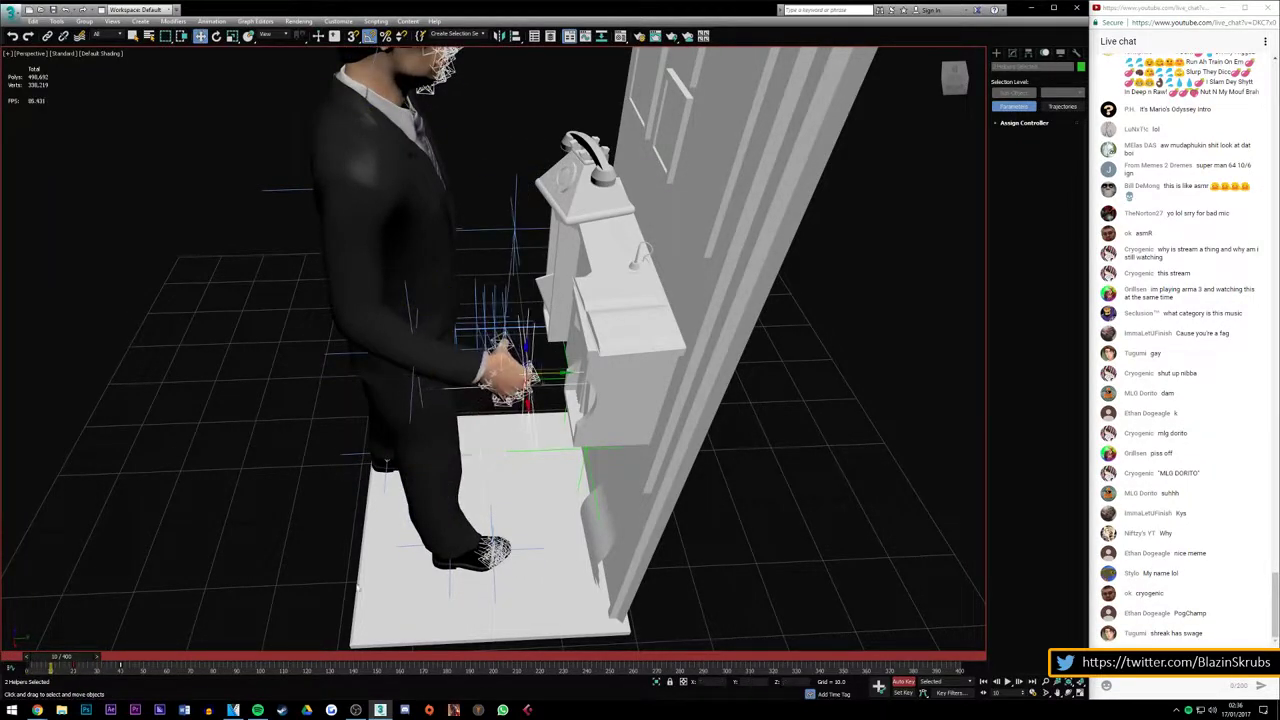
{"action": "mouse_move", "coordinate": [82, 663]}
{"action": "left_mouse_down"}
{"action": "mouse_move", "coordinate": [69, 656]}
{"action": "mouse_move", "coordinate": [148, 637]}
{"action": "left_mouse_up"}
{"action": "middle_click_drag", "start_coordinate": [443, 241], "coordinate": [443, 241], "text": "alt"}
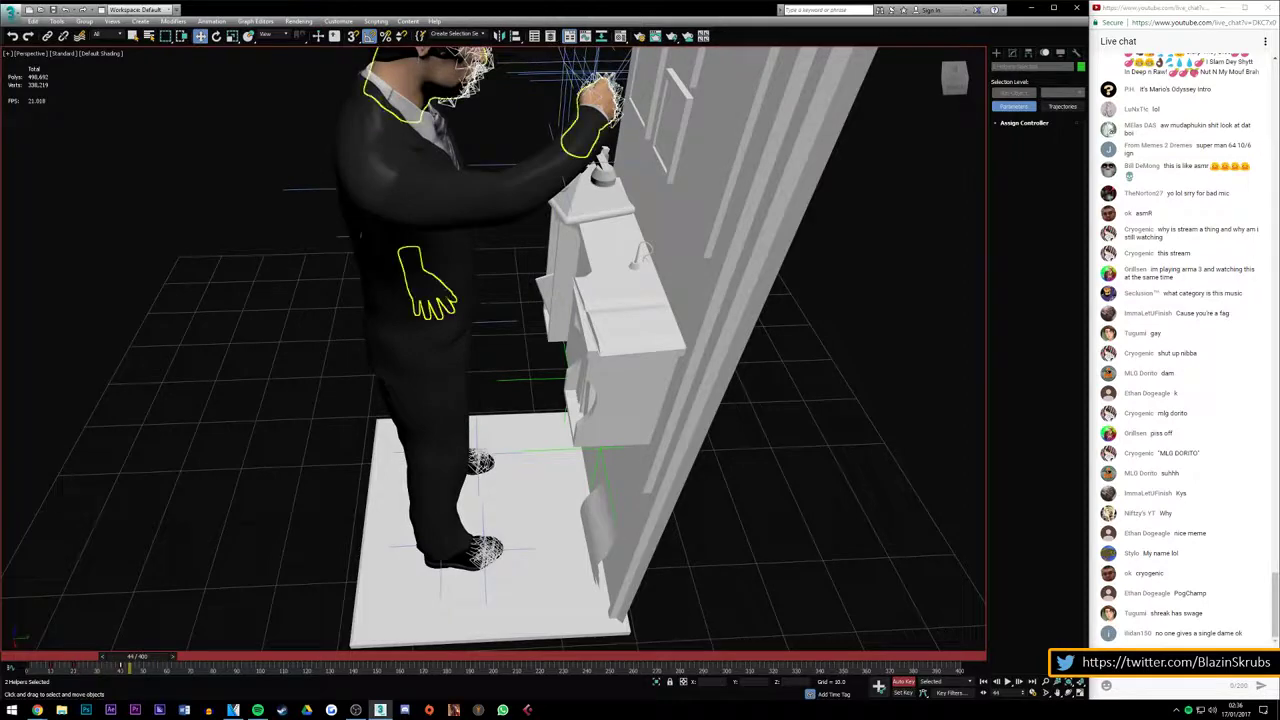
{"action": "scroll", "coordinate": [443, 241], "scroll_direction": "up", "scroll_amount": 5}
{"action": "scroll", "coordinate": [443, 241], "scroll_direction": "down", "scroll_amount": 4}
{"action": "scroll", "coordinate": [443, 241], "scroll_direction": "up", "scroll_amount": 5}
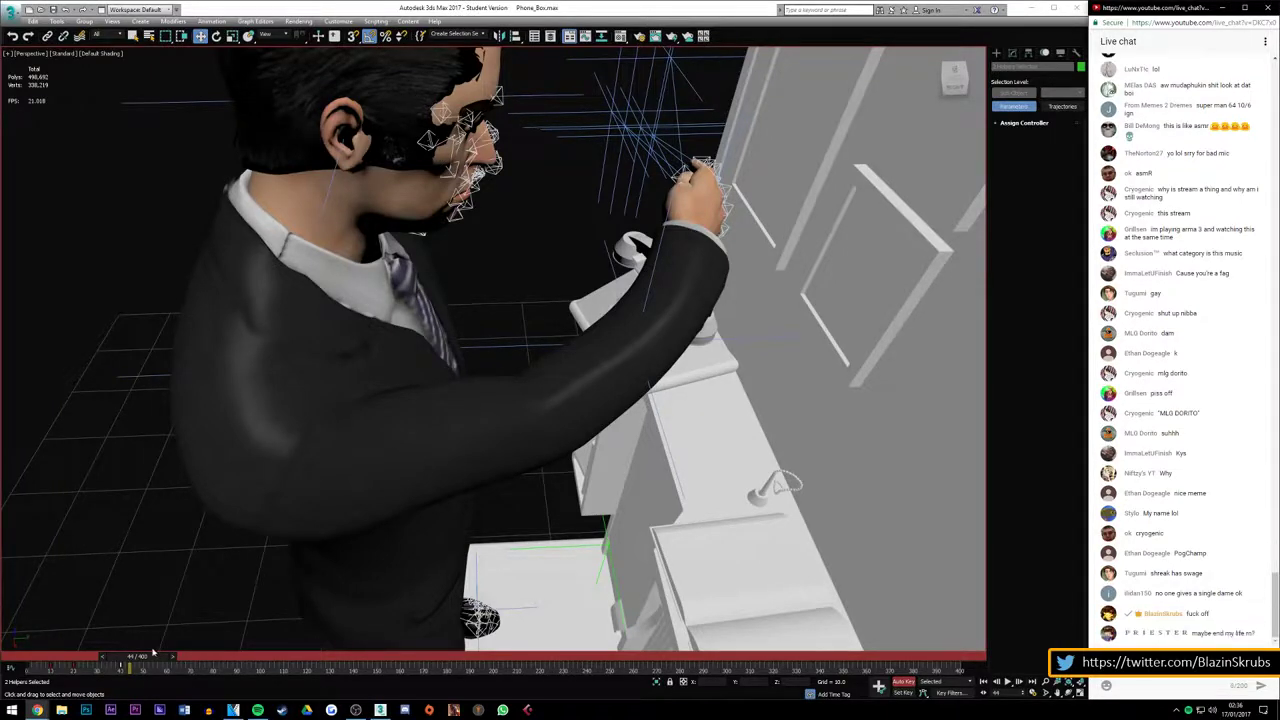
{"action": "mouse_move", "coordinate": [148, 662]}
{"action": "left_mouse_down"}
{"action": "mouse_move", "coordinate": [8, 665]}
{"action": "mouse_move", "coordinate": [147, 647]}
{"action": "mouse_move", "coordinate": [16, 653]}
{"action": "mouse_move", "coordinate": [114, 657]}
{"action": "left_mouse_up"}
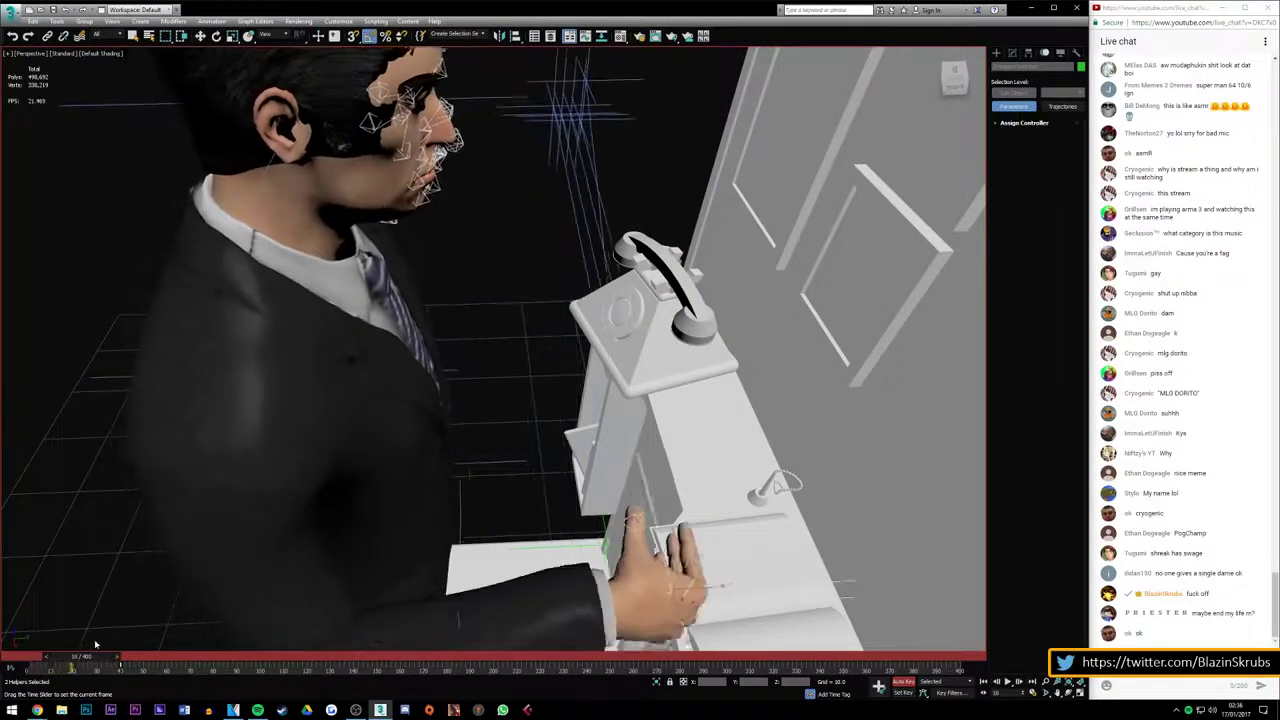
{"action": "middle_click_drag", "start_coordinate": [400, 350], "coordinate": [513, 207], "text": "alt"}
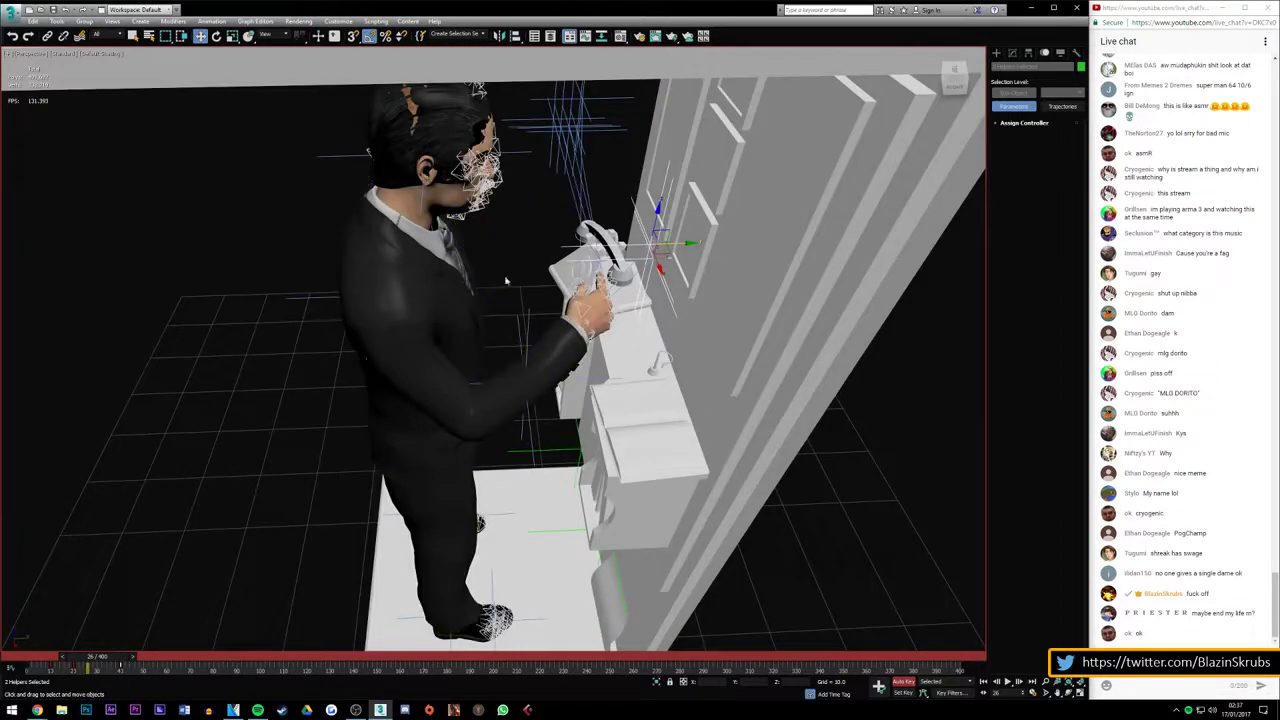
{"action": "left_click_drag", "start_coordinate": [955, 88], "coordinate": [935, 92]}
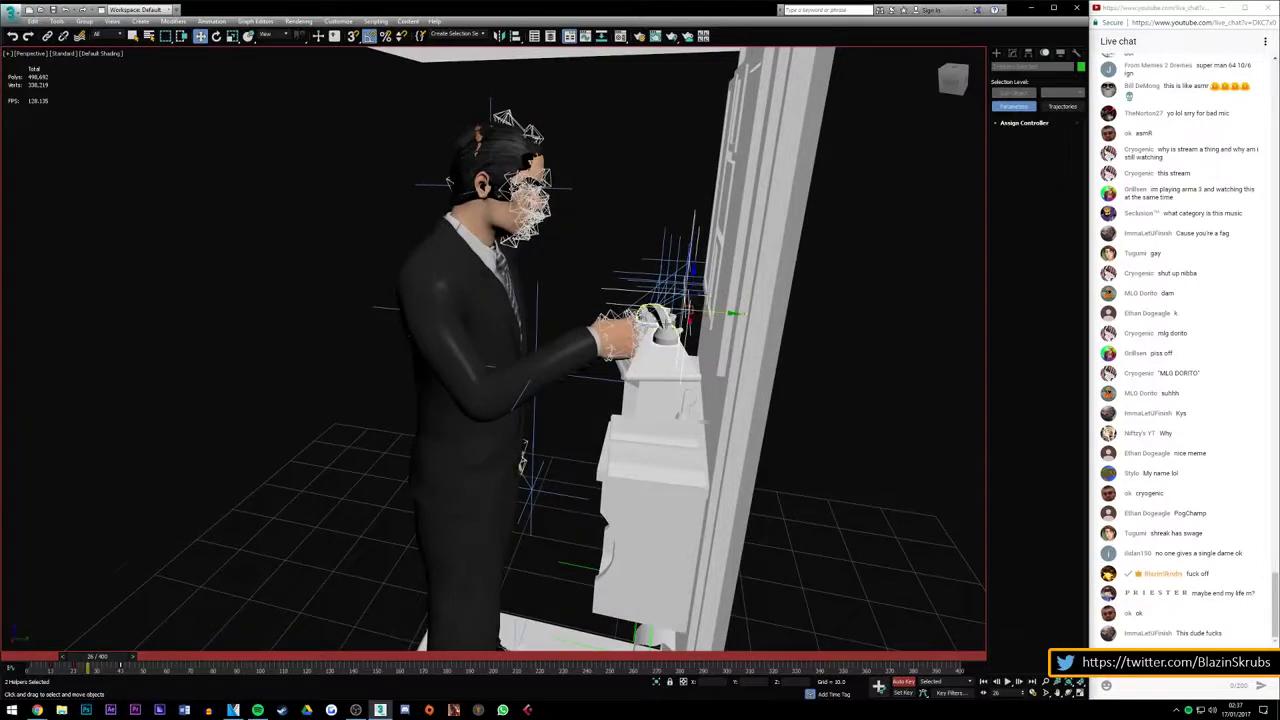
{"action": "scroll", "coordinate": [650, 330], "scroll_direction": "up", "scroll_amount": 3}
{"action": "mouse_move", "coordinate": [98, 660]}
{"action": "left_mouse_down"}
{"action": "mouse_move", "coordinate": [68, 657]}
{"action": "mouse_move", "coordinate": [99, 636]}
{"action": "mouse_move", "coordinate": [179, 627]}
{"action": "left_mouse_up"}
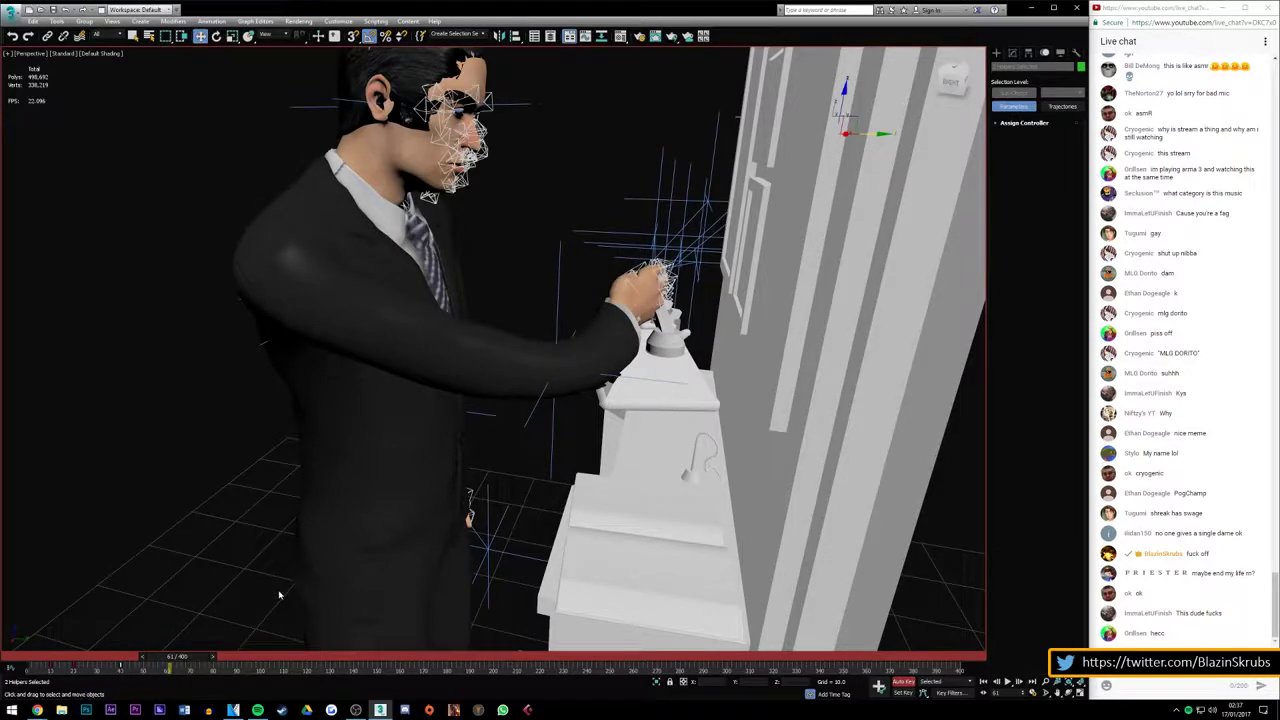
Move the arm's IK goal left to reposition the arm, then undo that move
{"action": "left_click_drag", "start_coordinate": [967, 84], "coordinate": [631, 377]}
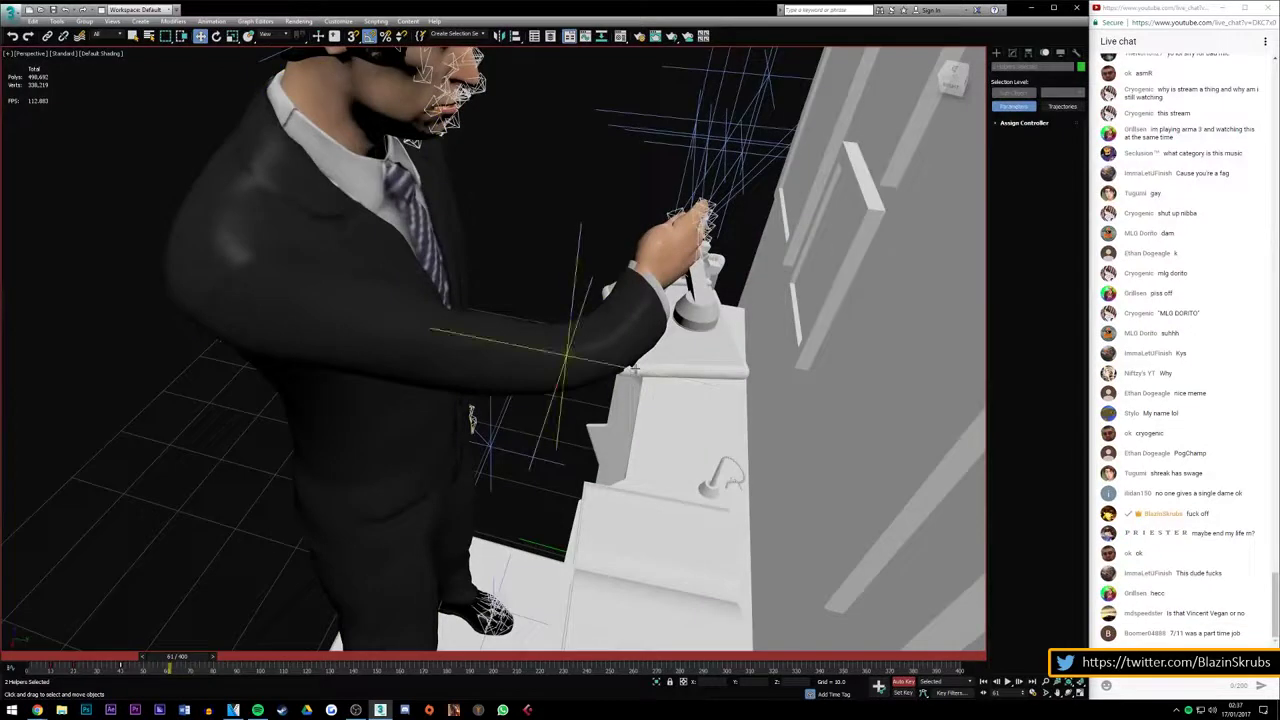
{"action": "left_click", "coordinate": [598, 364]}
{"action": "mouse_move", "coordinate": [598, 364]}
{"action": "left_mouse_down"}
{"action": "mouse_move", "coordinate": [528, 357]}
{"action": "mouse_move", "coordinate": [476, 390]}
{"action": "mouse_move", "coordinate": [457, 425]}
{"action": "left_mouse_up"}
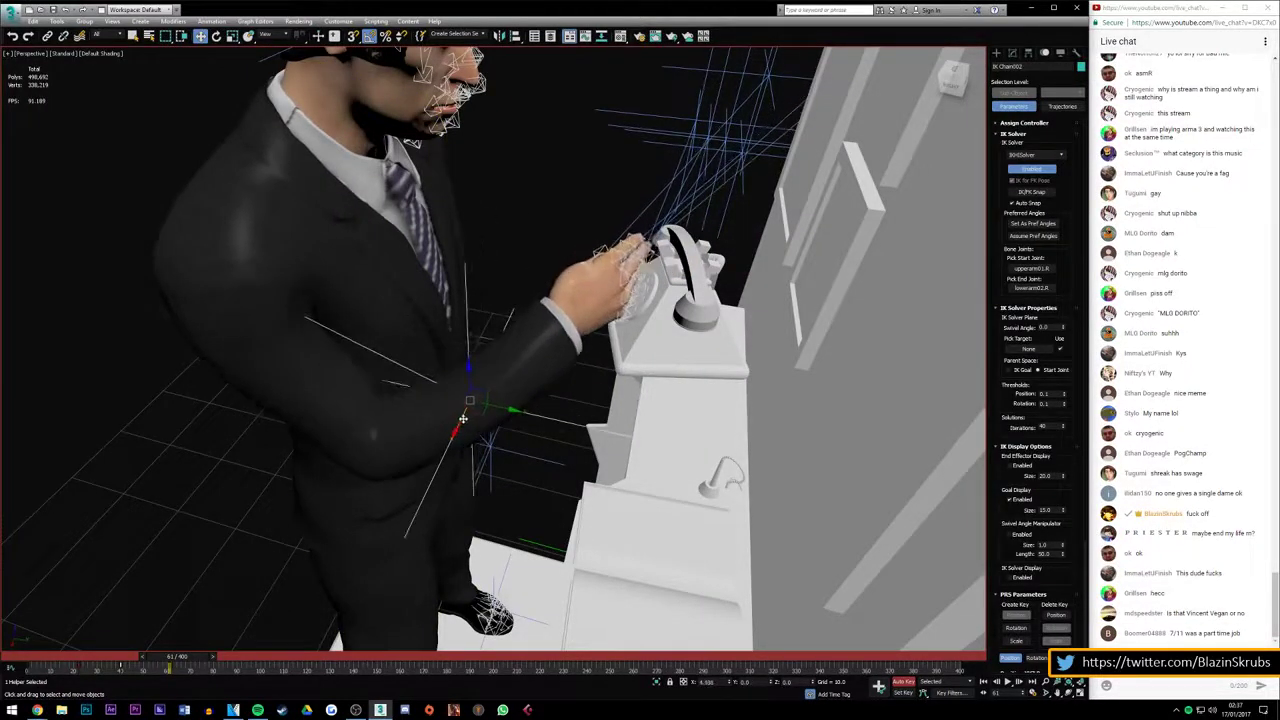
{"action": "middle_click_drag", "start_coordinate": [500, 400], "coordinate": [540, 385], "text": "alt"}
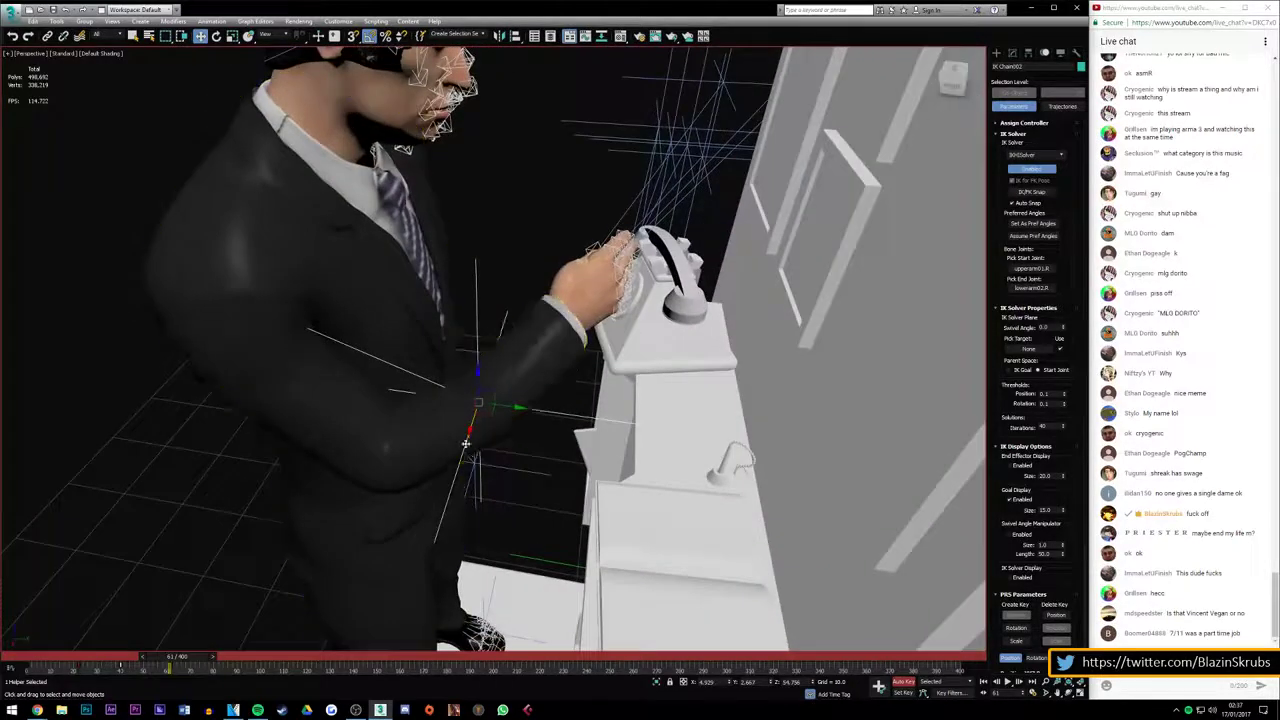
{"action": "key", "text": "ctrl+z"}
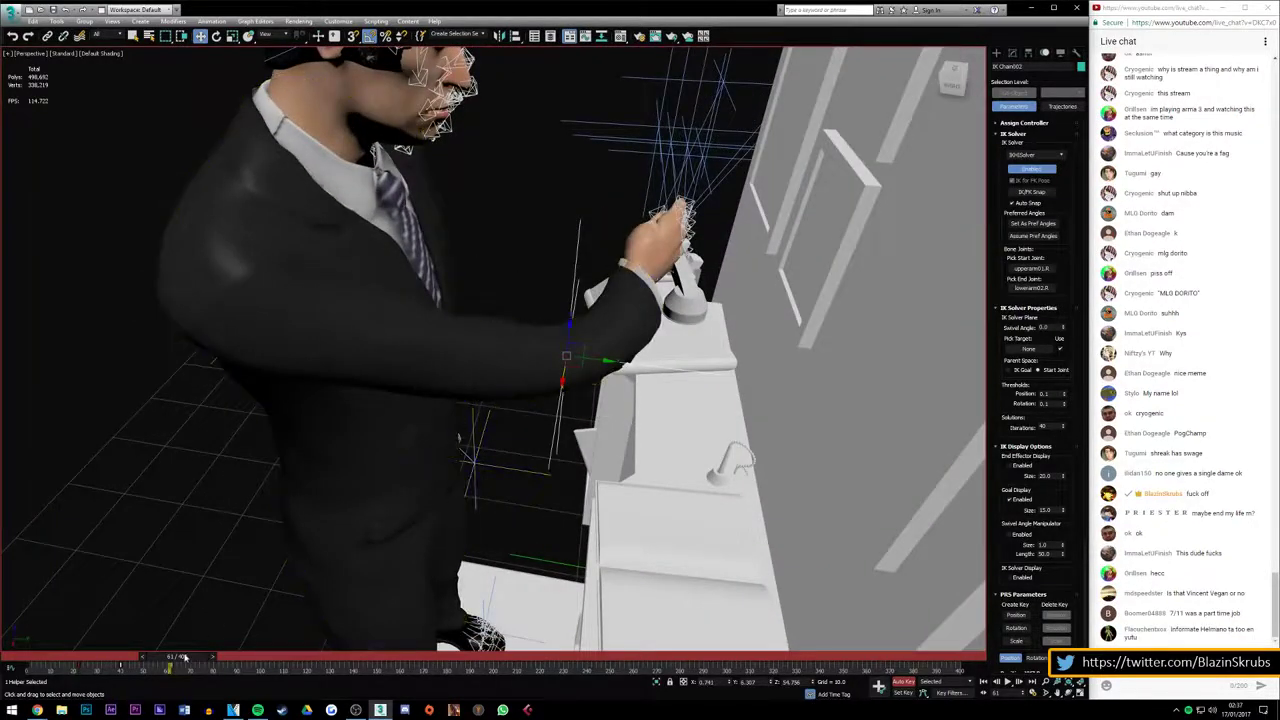
At an earlier frame, pull the IK goal left toward the phone and scrub back to check
{"action": "mouse_move", "coordinate": [183, 657]}
{"action": "left_mouse_down"}
{"action": "mouse_move", "coordinate": [89, 656]}
{"action": "mouse_move", "coordinate": [197, 647]}
{"action": "left_mouse_up"}
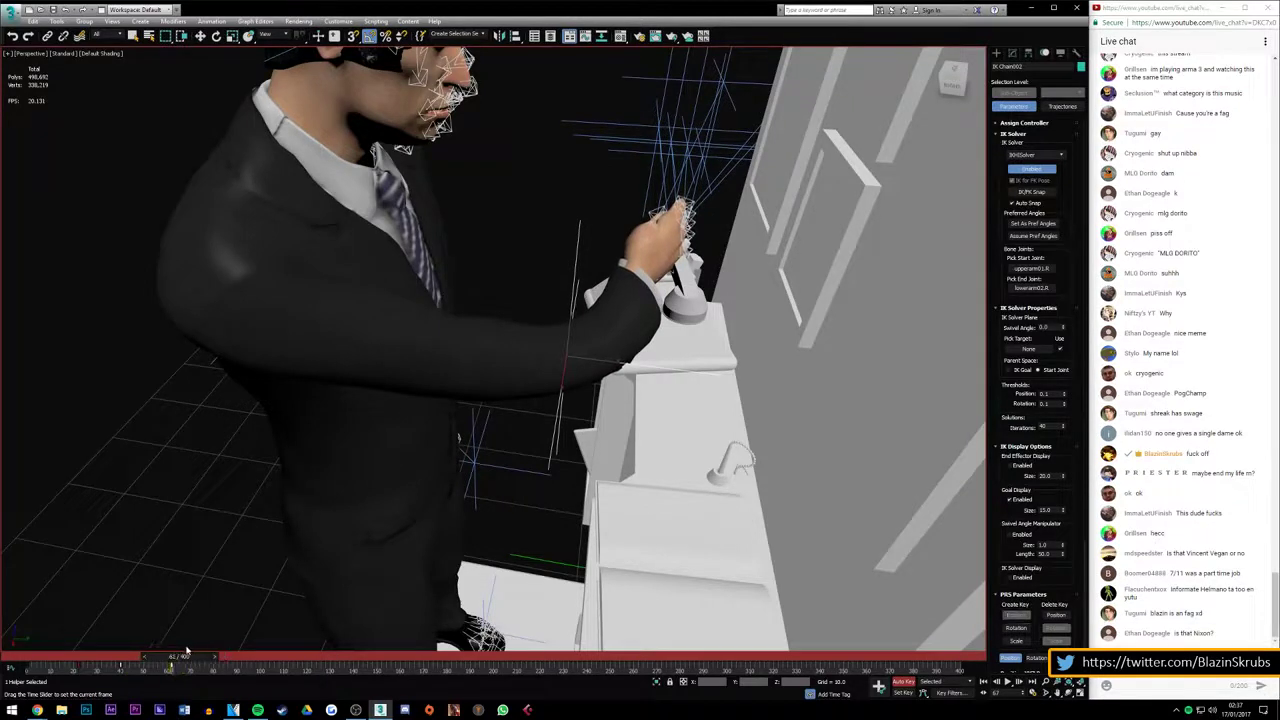
{"action": "left_click_drag", "start_coordinate": [588, 359], "coordinate": [546, 354]}
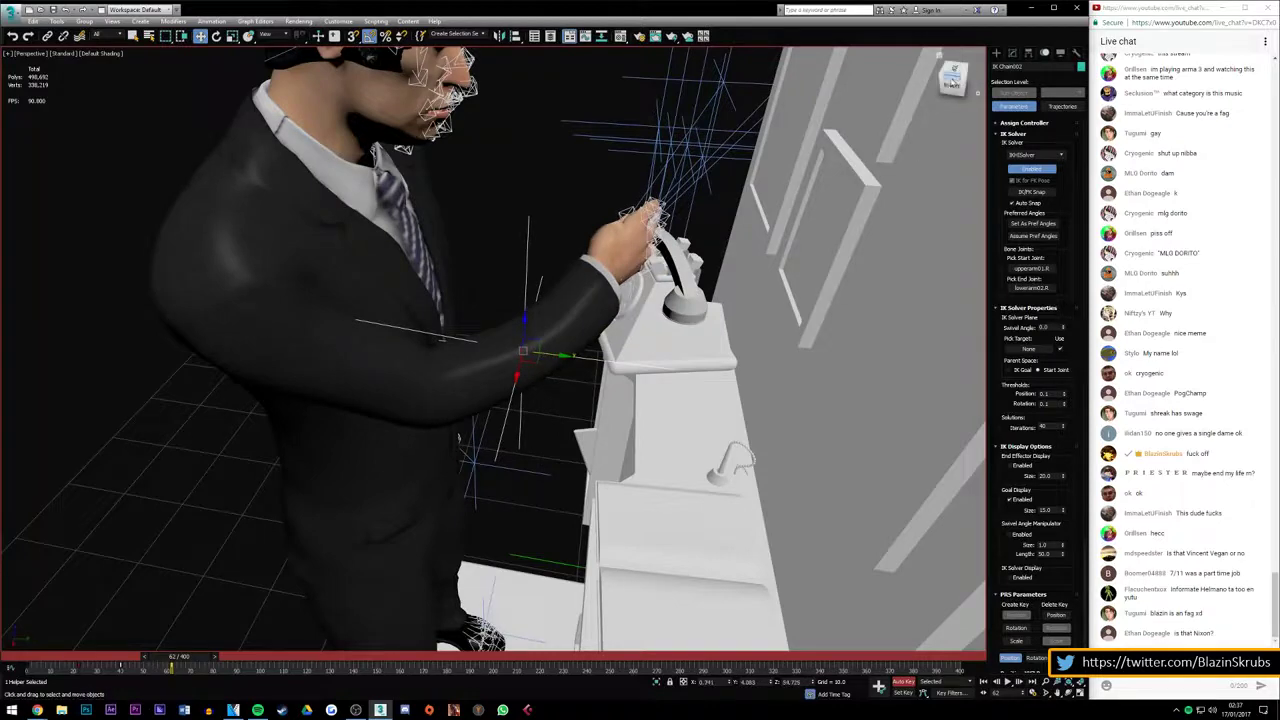
{"action": "middle_click_drag", "start_coordinate": [546, 354], "coordinate": [383, 166], "text": "alt"}
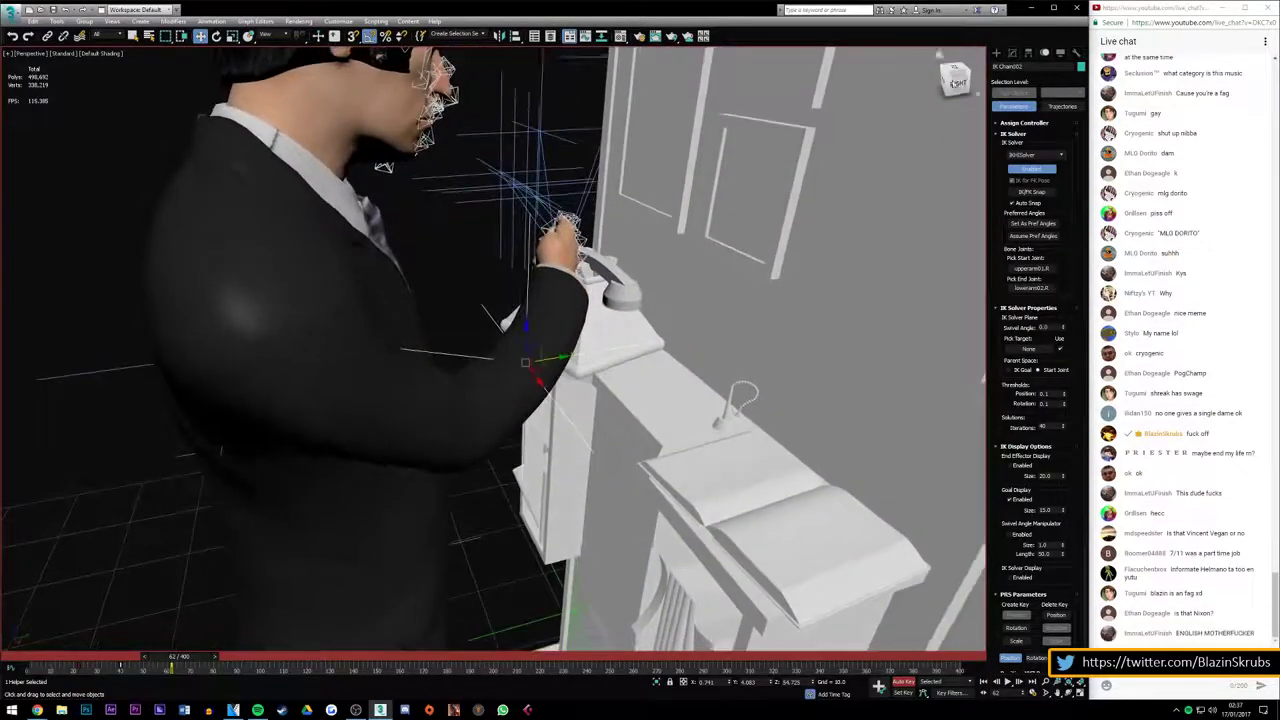
{"action": "mouse_move", "coordinate": [181, 662]}
{"action": "left_mouse_down"}
{"action": "mouse_move", "coordinate": [67, 661]}
{"action": "mouse_move", "coordinate": [172, 656]}
{"action": "left_mouse_up"}
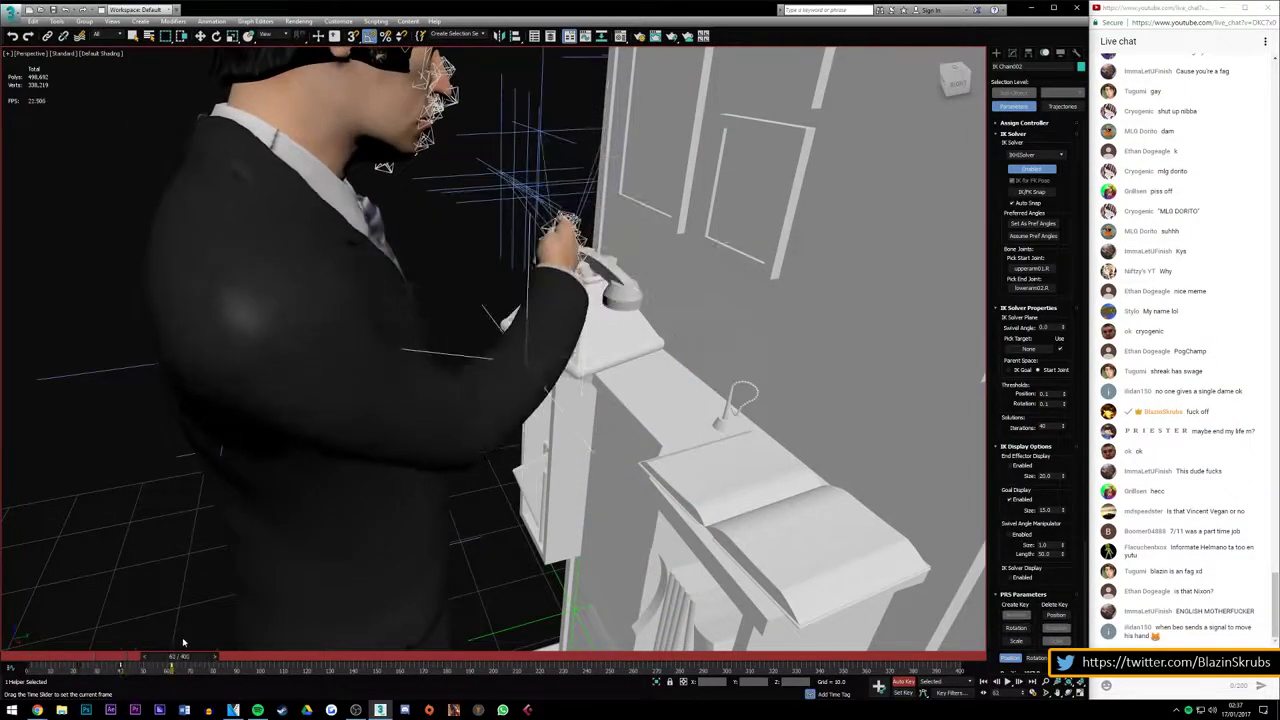
{"action": "key", "text": "w"}
{"action": "left_click_drag", "start_coordinate": [958, 78], "coordinate": [930, 82]}
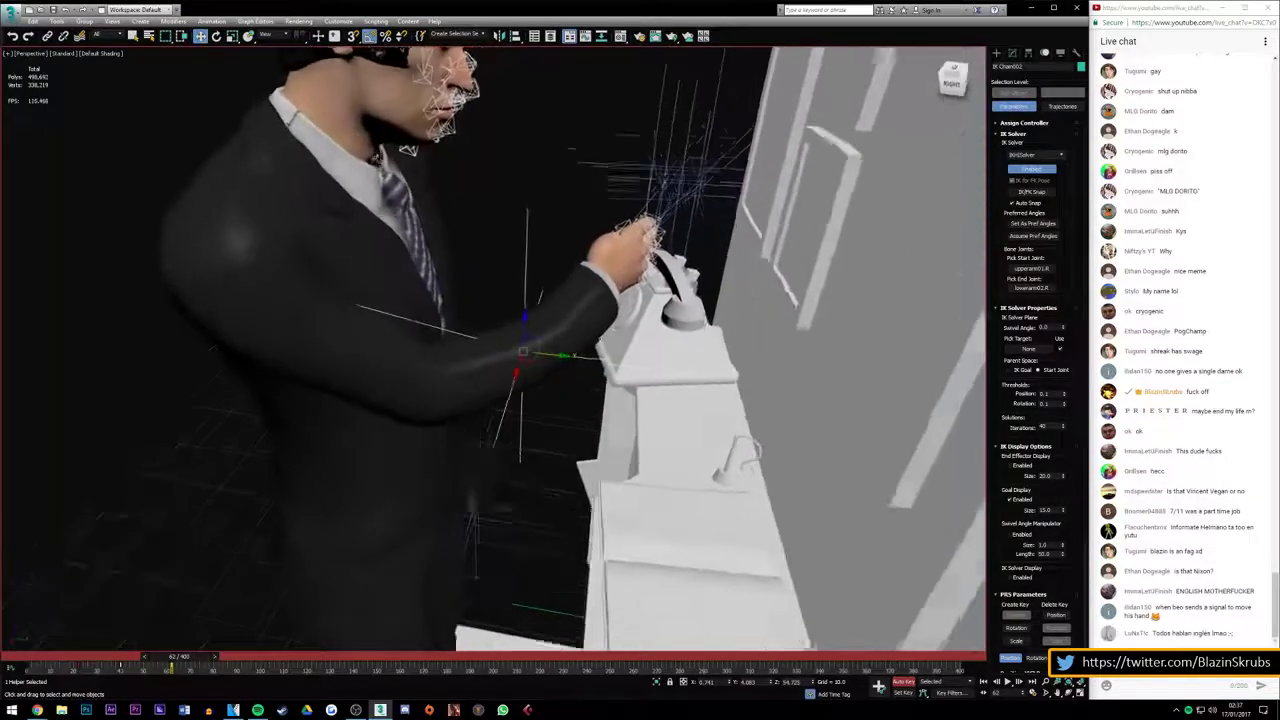
Lower the selected hand helpers onto the receiver at frame 62, undoing a misplaced move
{"action": "left_click_drag", "start_coordinate": [825, 212], "coordinate": [832, 213]}
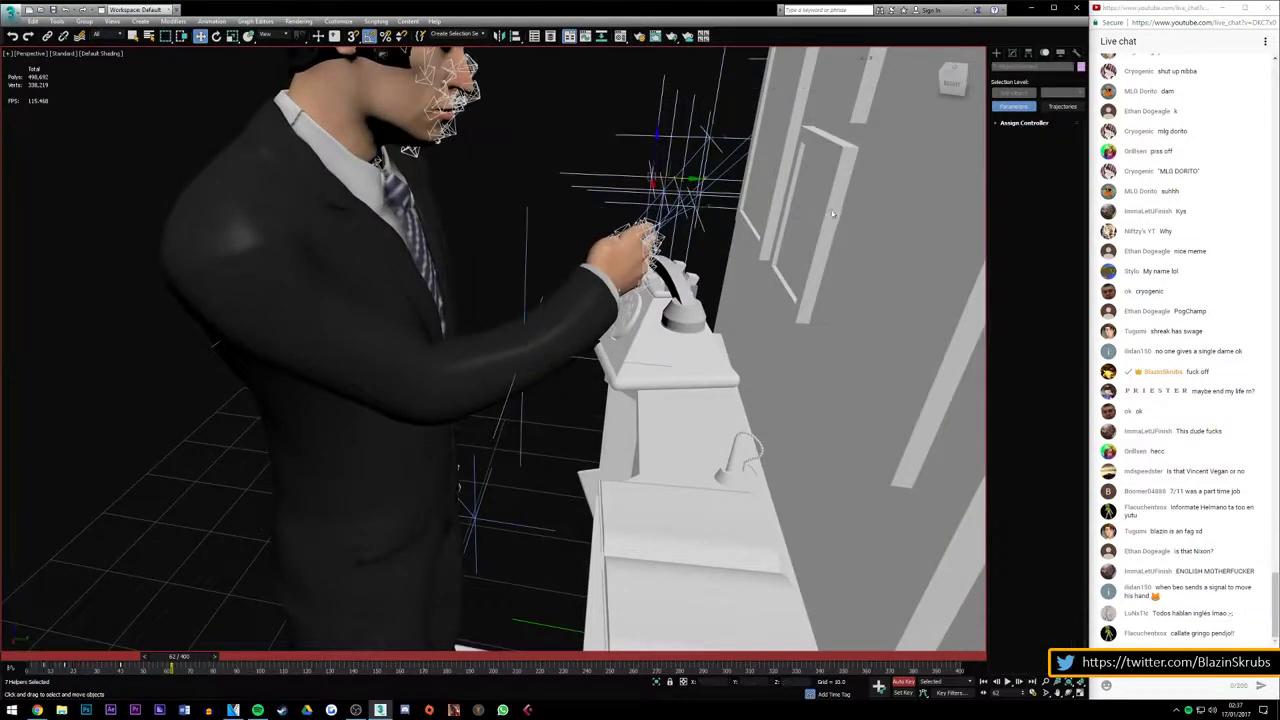
{"action": "mouse_move", "coordinate": [690, 190]}
{"action": "left_mouse_down"}
{"action": "mouse_move", "coordinate": [830, 240]}
{"action": "mouse_move", "coordinate": [766, 230]}
{"action": "left_mouse_up"}
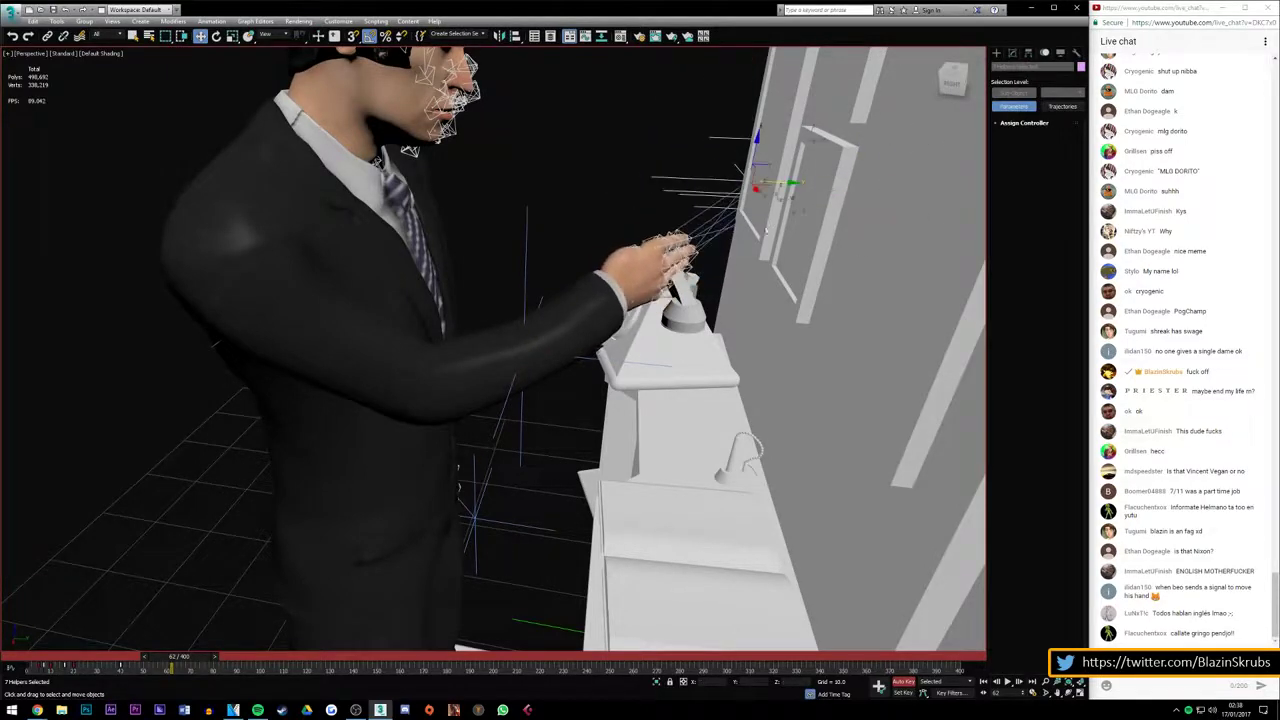
{"action": "scroll", "coordinate": [607, 352], "scroll_direction": "down", "scroll_amount": 5}
{"action": "scroll", "coordinate": [607, 352], "scroll_direction": "up", "scroll_amount": 2}
{"action": "scroll", "coordinate": [607, 352], "scroll_direction": "up", "scroll_amount": 2}
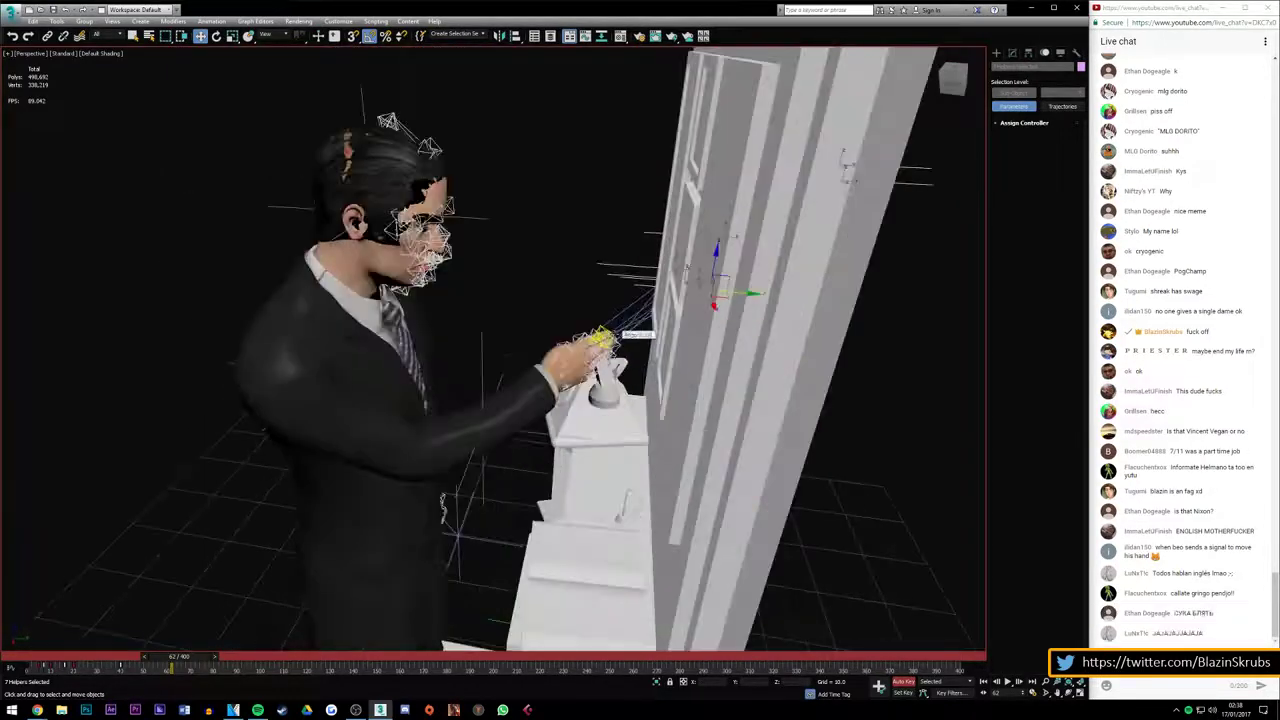
{"action": "scroll", "coordinate": [607, 352], "scroll_direction": "up", "scroll_amount": 2}
{"action": "key", "text": "ctrl+z"}
{"action": "middle_click_drag", "start_coordinate": [953, 83], "coordinate": [705, 243], "text": "alt"}
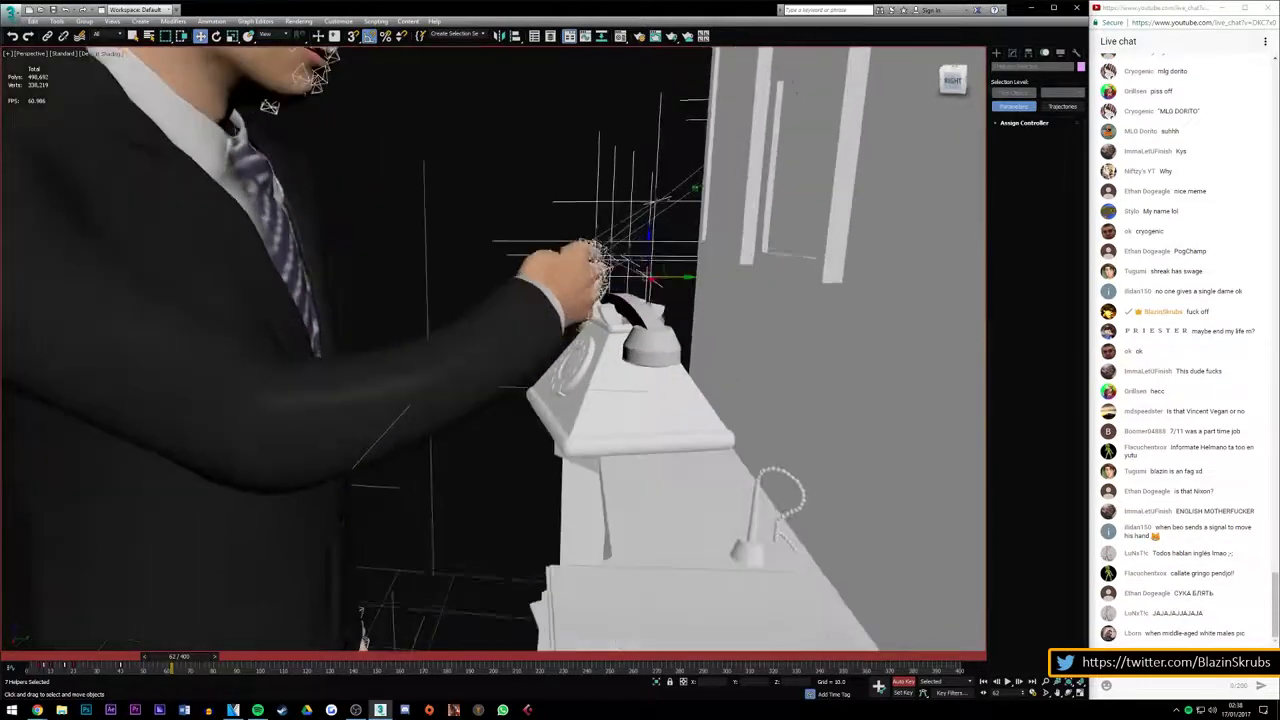
{"action": "mouse_move", "coordinate": [648, 285]}
{"action": "left_mouse_down"}
{"action": "mouse_move", "coordinate": [703, 410]}
{"action": "mouse_move", "coordinate": [484, 378]}
{"action": "left_mouse_up"}
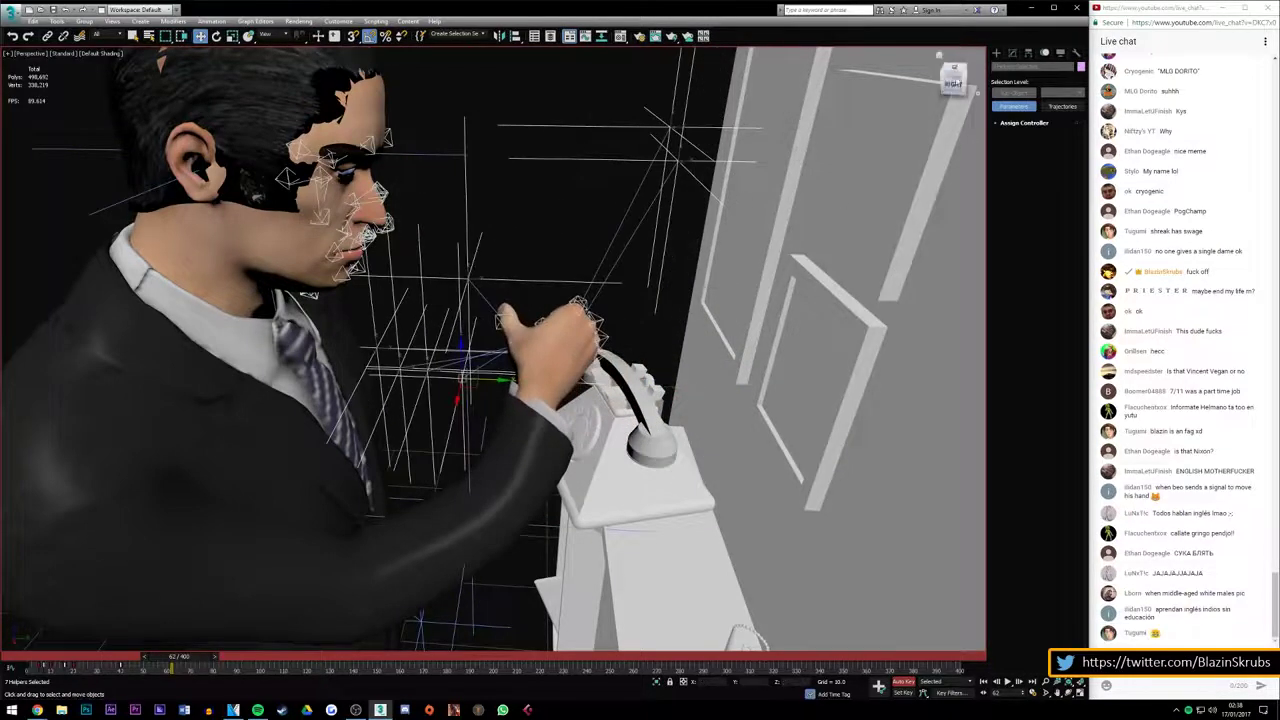
{"action": "mouse_move", "coordinate": [953, 83]}
{"action": "middle_mouse_down", "text": "alt"}
{"action": "mouse_move", "coordinate": [877, 381]}
{"action": "mouse_move", "coordinate": [549, 389]}
{"action": "middle_mouse_up", "text": "alt"}
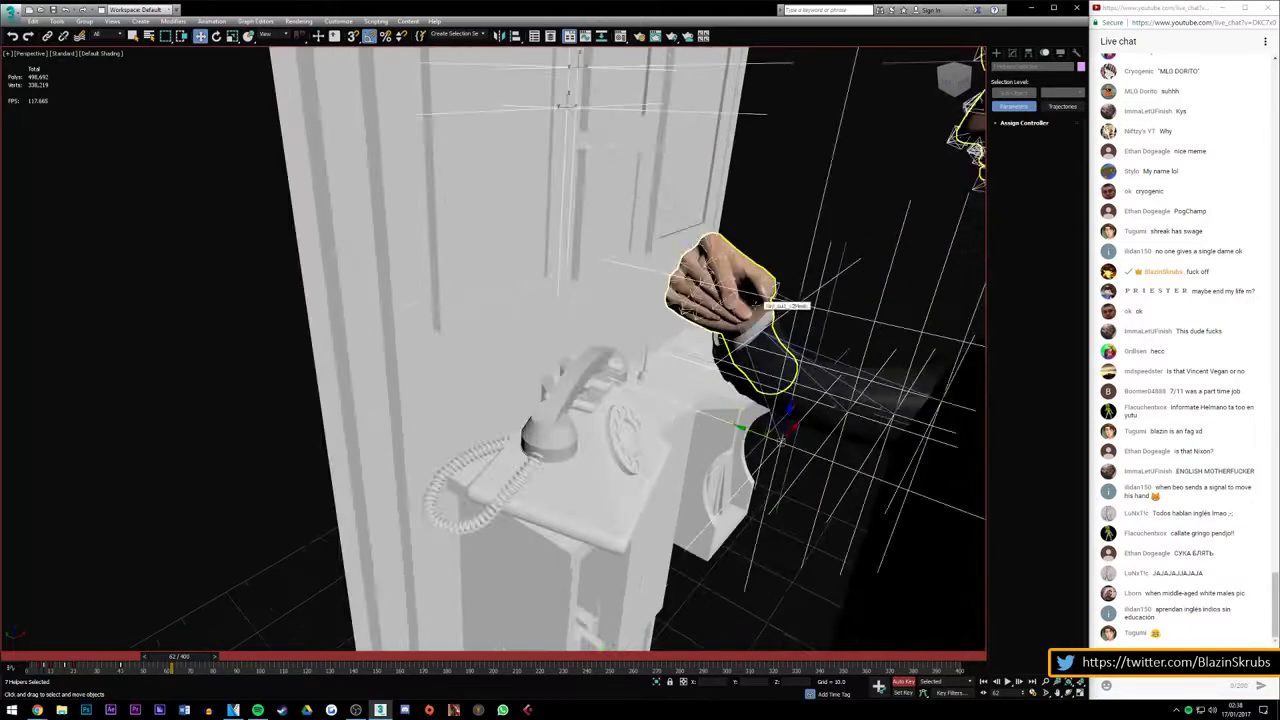
Try placing the hand helpers on the receiver, undo it, and scrub back to preview
{"action": "left_click_drag", "start_coordinate": [766, 302], "coordinate": [728, 330]}
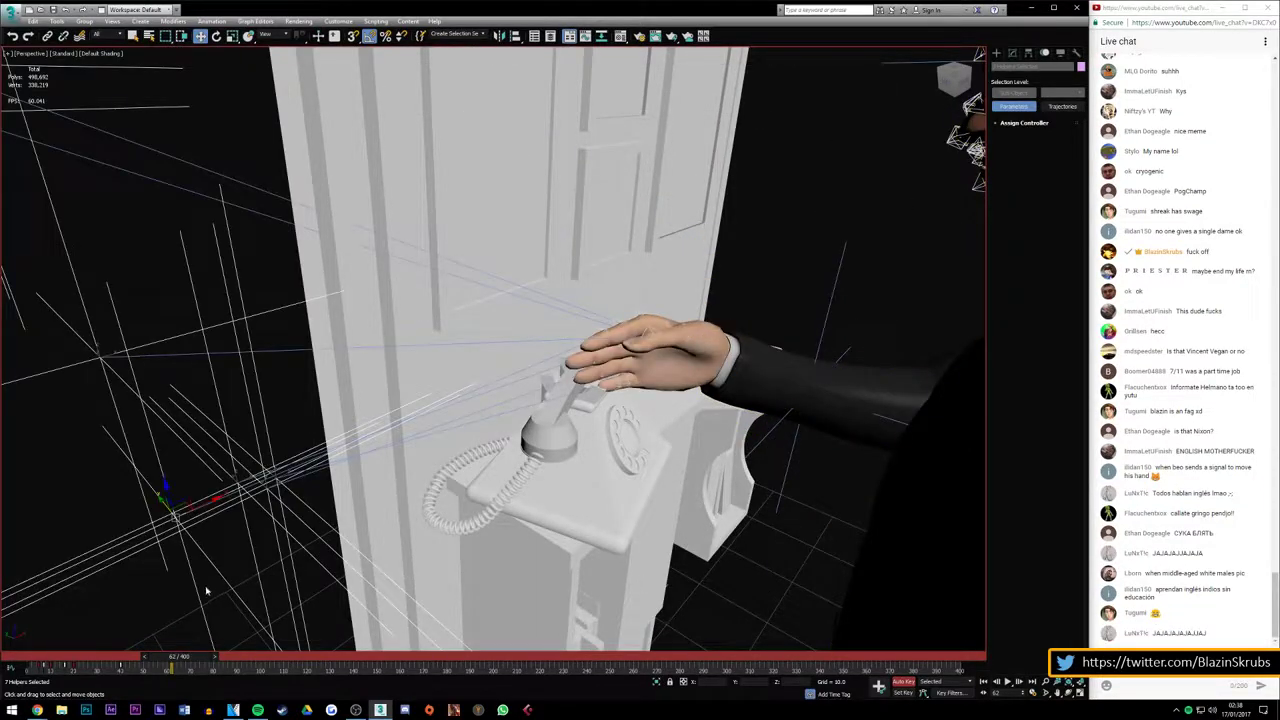
{"action": "mouse_move", "coordinate": [162, 659]}
{"action": "left_mouse_down"}
{"action": "mouse_move", "coordinate": [119, 654]}
{"action": "mouse_move", "coordinate": [160, 654]}
{"action": "left_mouse_up"}
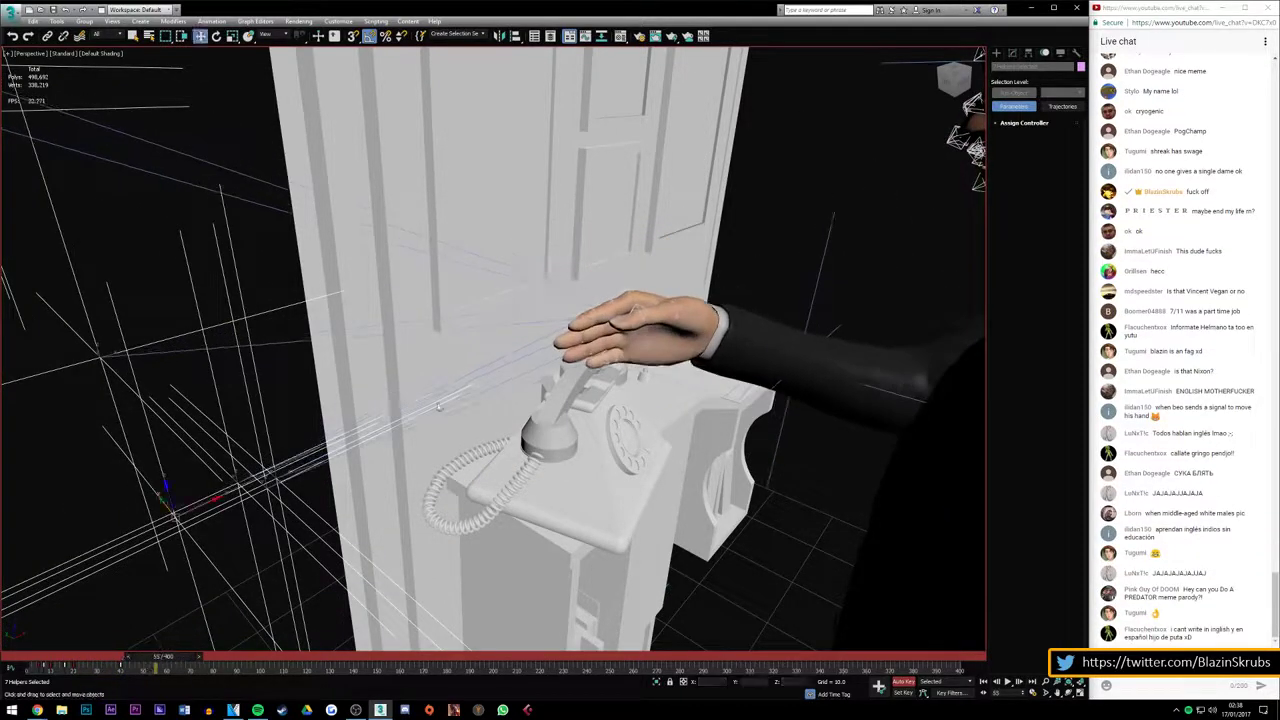
{"action": "mouse_move", "coordinate": [210, 511]}
{"action": "left_mouse_down"}
{"action": "mouse_move", "coordinate": [530, 404]}
{"action": "mouse_move", "coordinate": [491, 378]}
{"action": "mouse_move", "coordinate": [624, 397]}
{"action": "mouse_move", "coordinate": [642, 268]}
{"action": "mouse_move", "coordinate": [697, 330]}
{"action": "mouse_move", "coordinate": [666, 580]}
{"action": "left_mouse_up"}
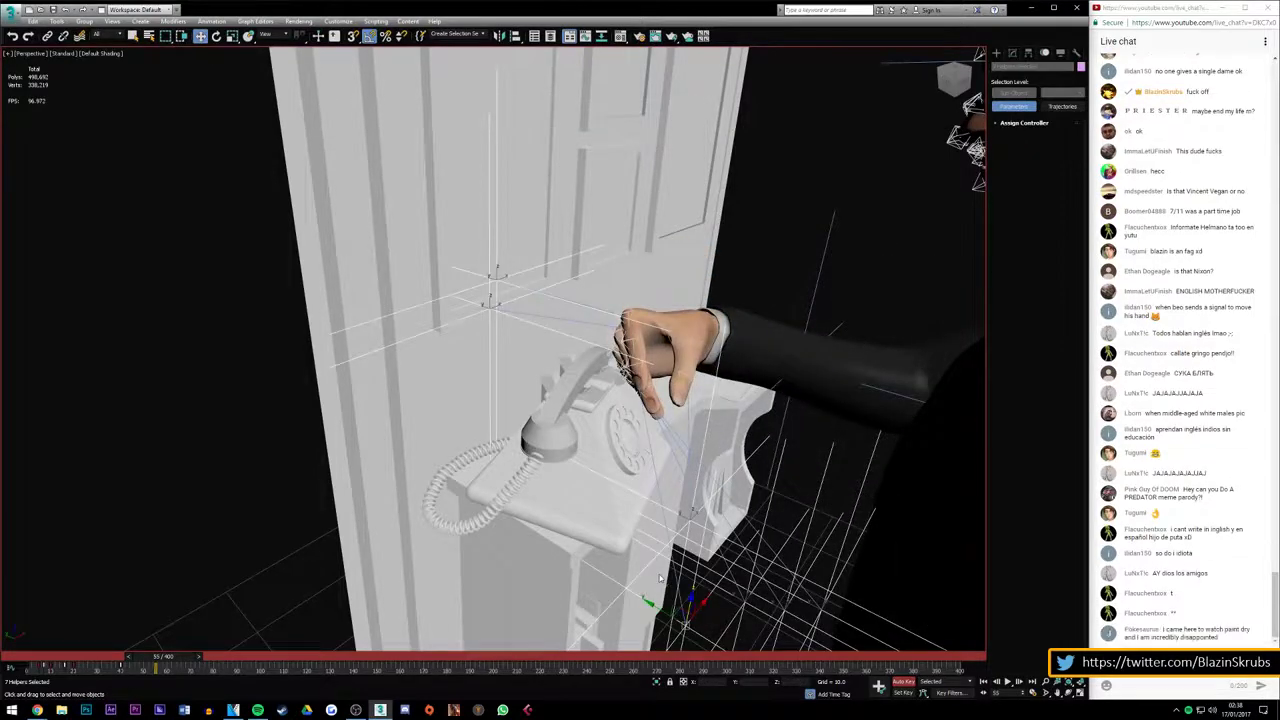
{"action": "key", "text": "ctrl+z"}
{"action": "key", "text": "ctrl+z"}
{"action": "key", "text": "ctrl+z"}
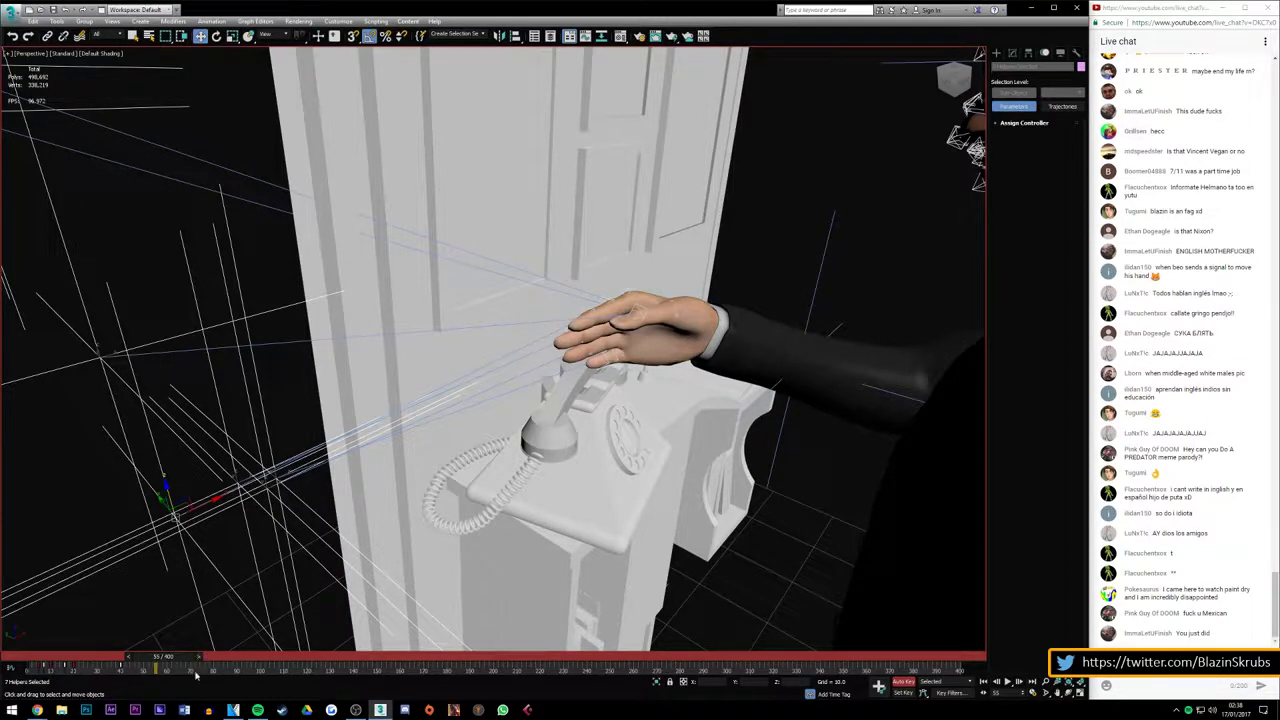
{"action": "mouse_move", "coordinate": [167, 659]}
{"action": "left_mouse_down"}
{"action": "mouse_move", "coordinate": [84, 658]}
{"action": "mouse_move", "coordinate": [180, 658]}
{"action": "left_mouse_up"}
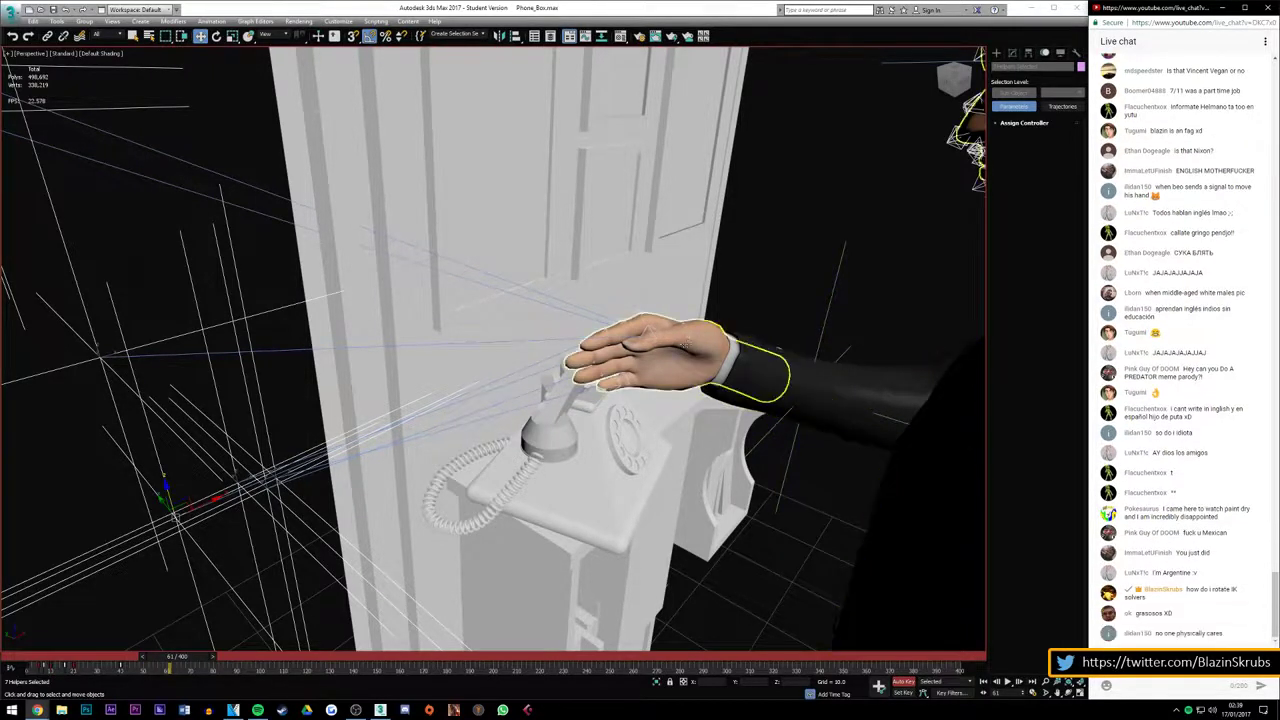
Nudge the hand helper and rotate the wrist helper to turn the hand at frame 61
{"action": "left_click", "coordinate": [648, 332]}
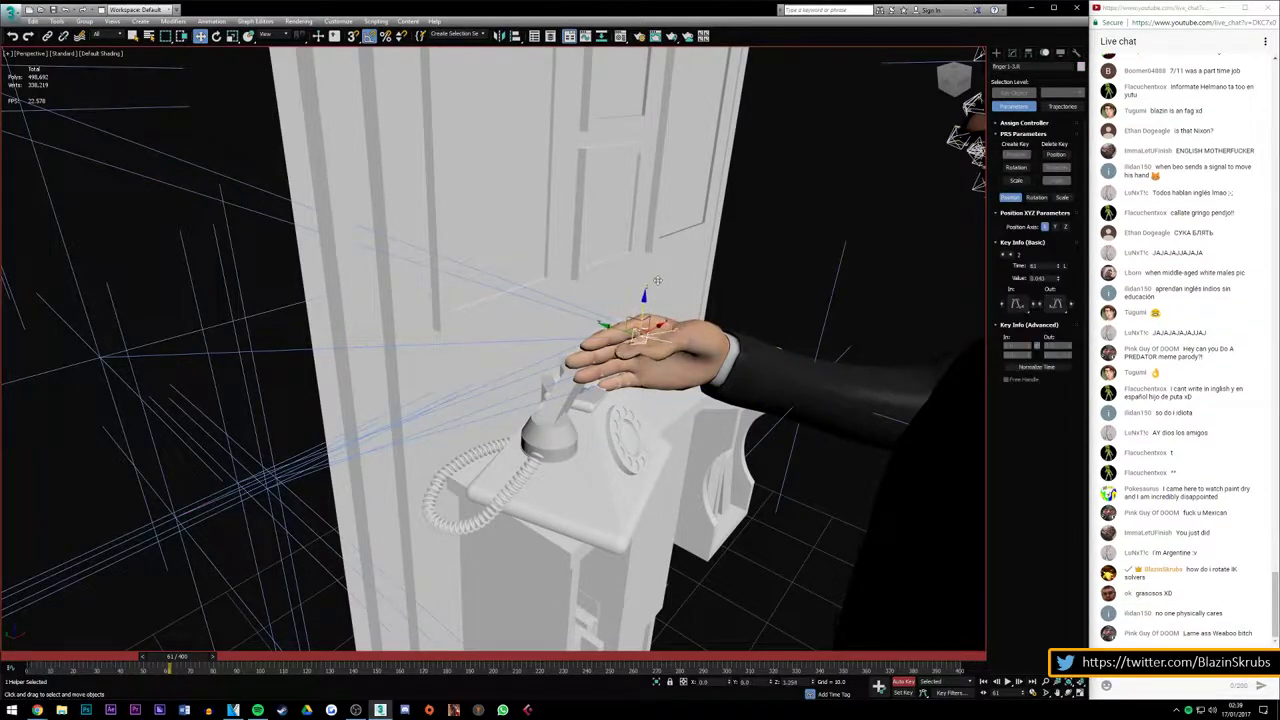
{"action": "left_click_drag", "start_coordinate": [652, 320], "coordinate": [645, 325]}
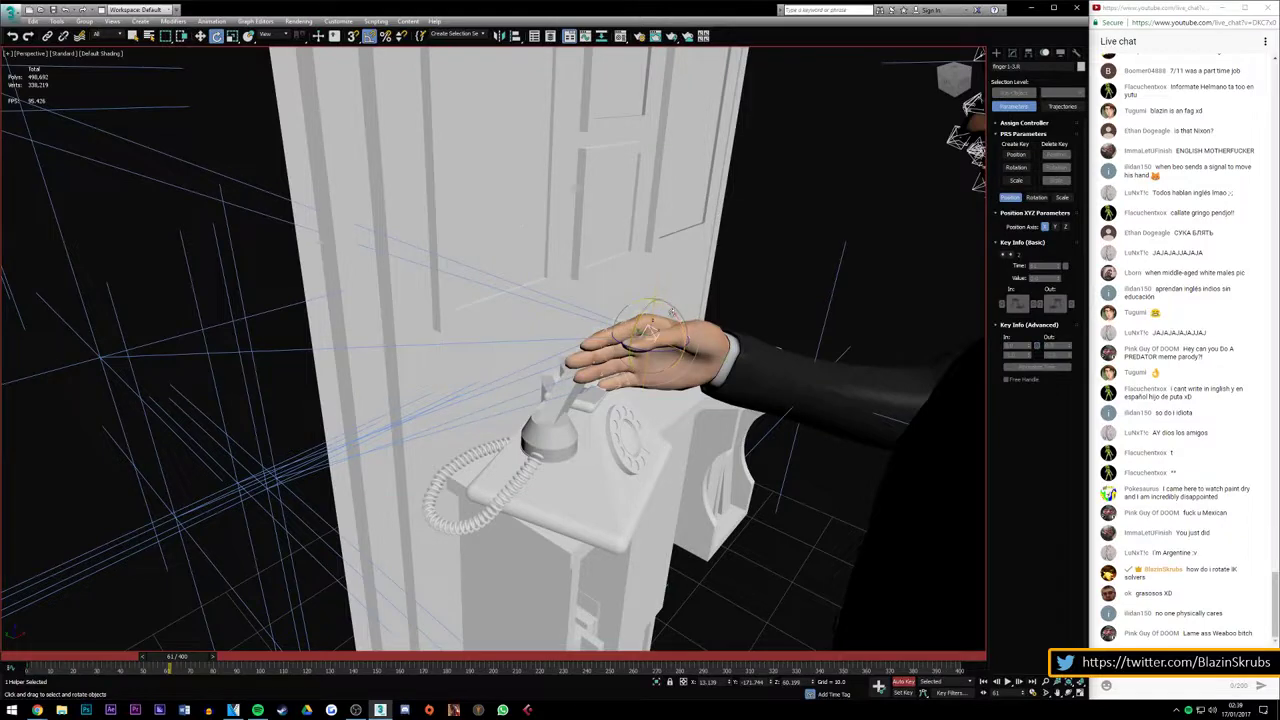
{"action": "left_click", "coordinate": [757, 350]}
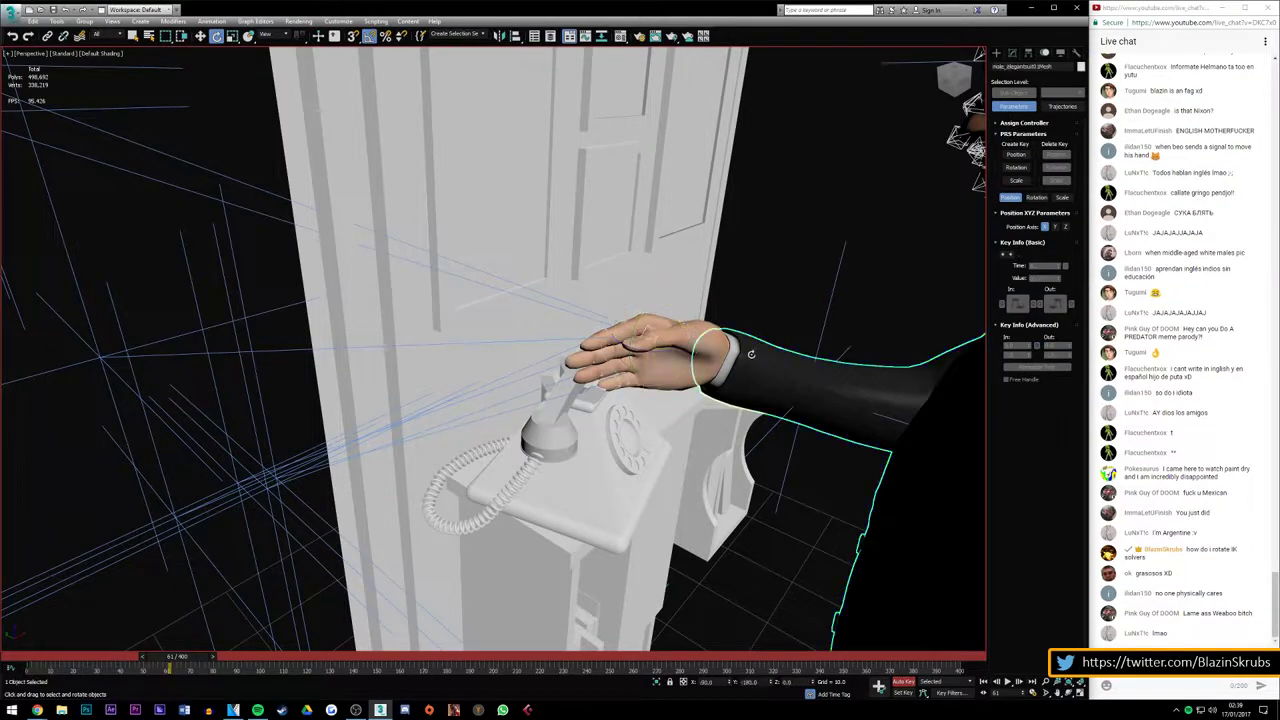
{"action": "scroll", "coordinate": [757, 350], "scroll_direction": "up", "scroll_amount": 4}
{"action": "left_click", "coordinate": [681, 368]}
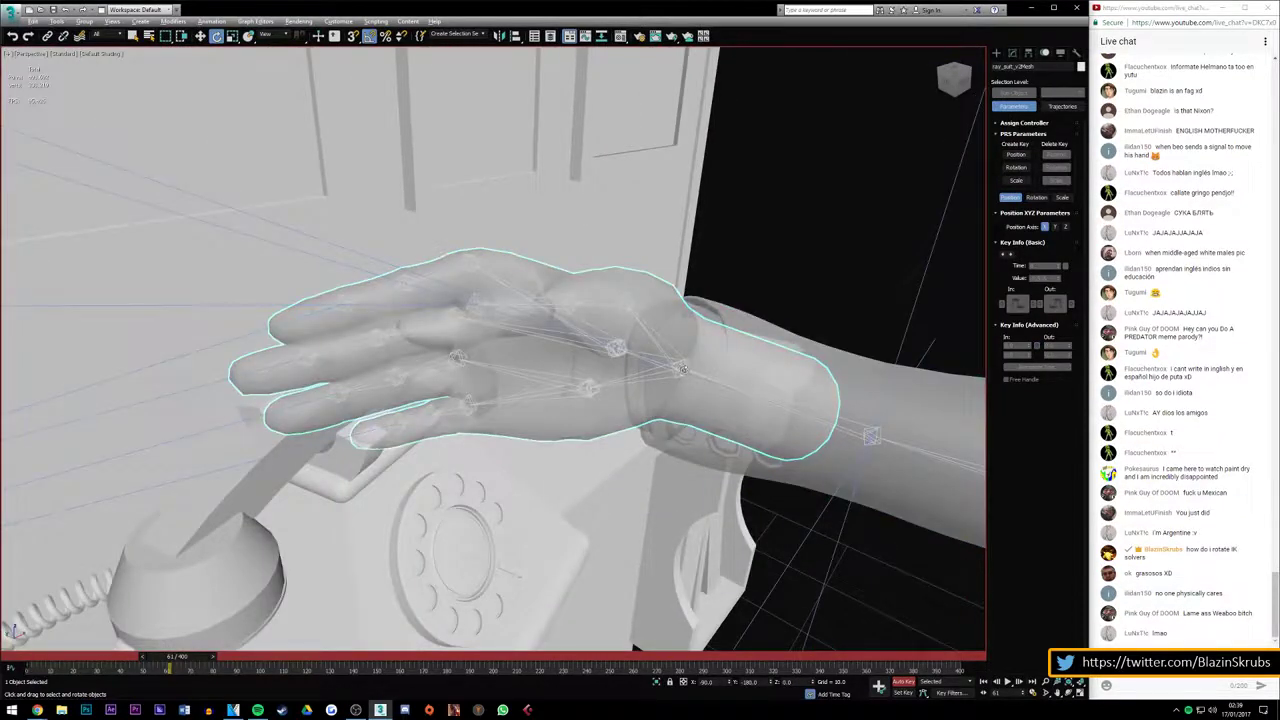
{"action": "left_click", "coordinate": [681, 368]}
{"action": "left_click_drag", "start_coordinate": [698, 347], "coordinate": [712, 372]}
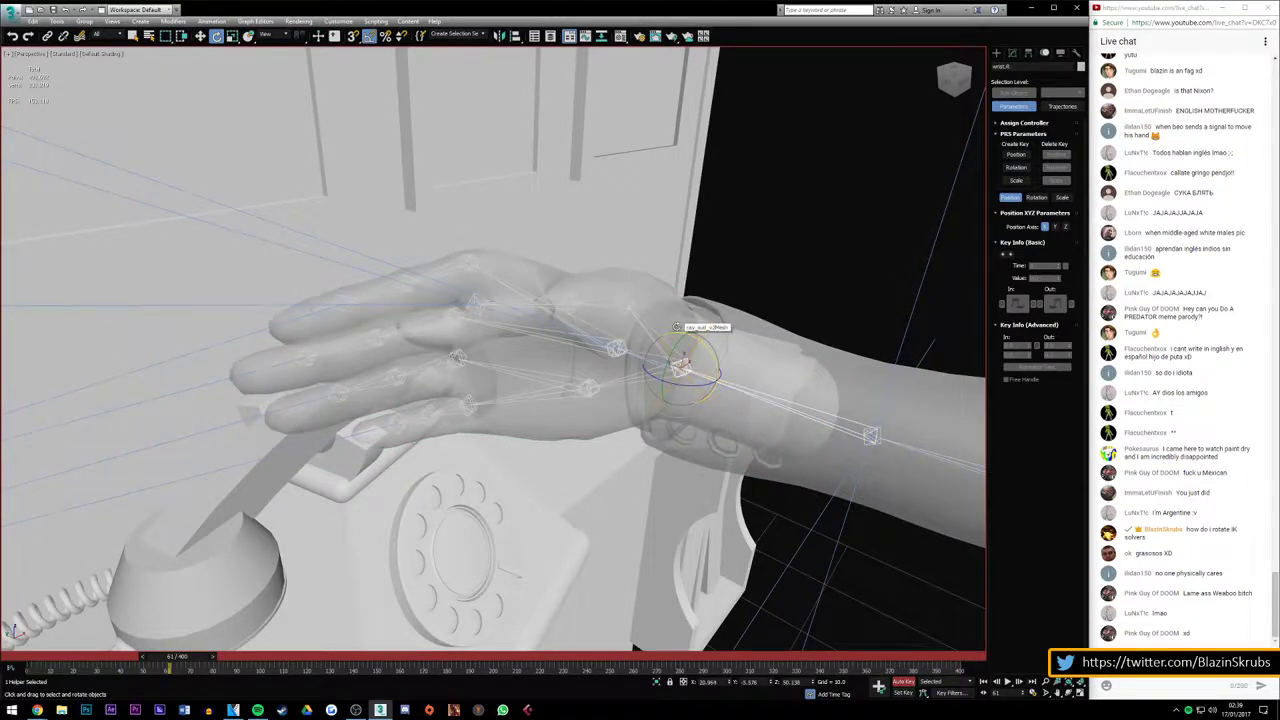
Try rotating the hand through its inner and wrist helpers, cancel, then deselect the forearm
{"action": "left_click", "coordinate": [767, 368]}
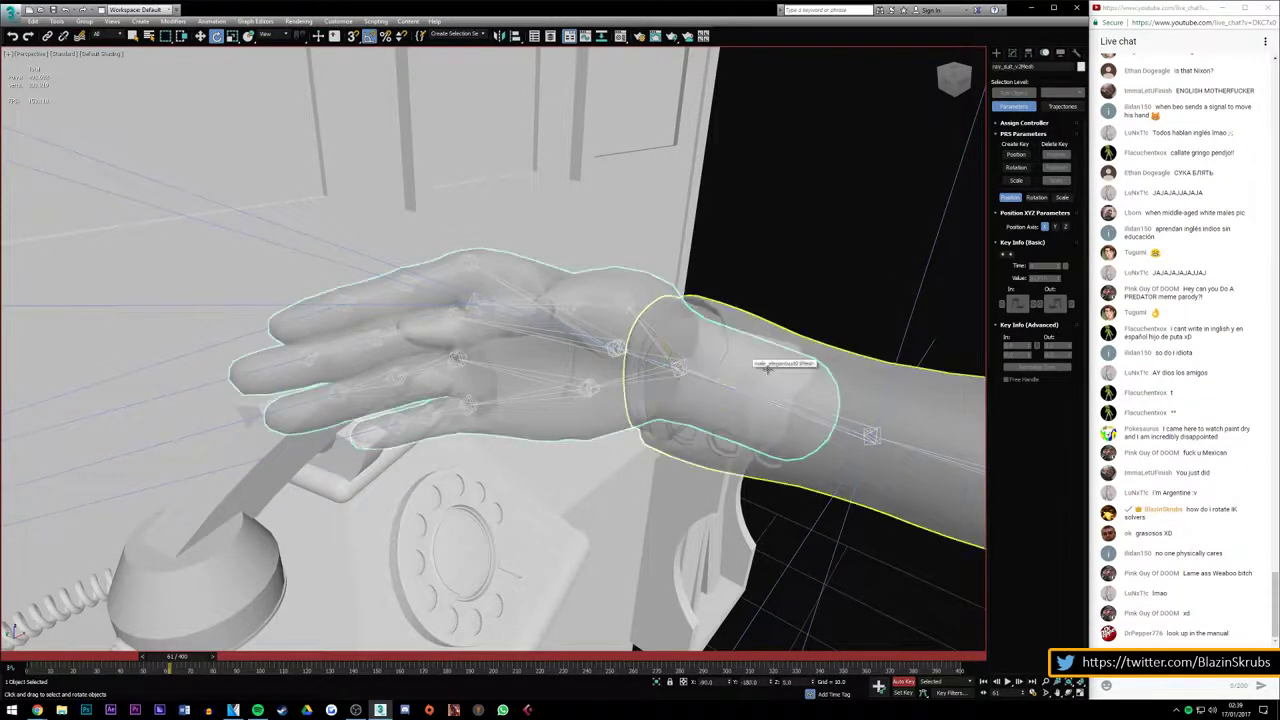
{"action": "left_click", "coordinate": [621, 346]}
{"action": "left_click_drag", "start_coordinate": [617, 346], "coordinate": [597, 304]}
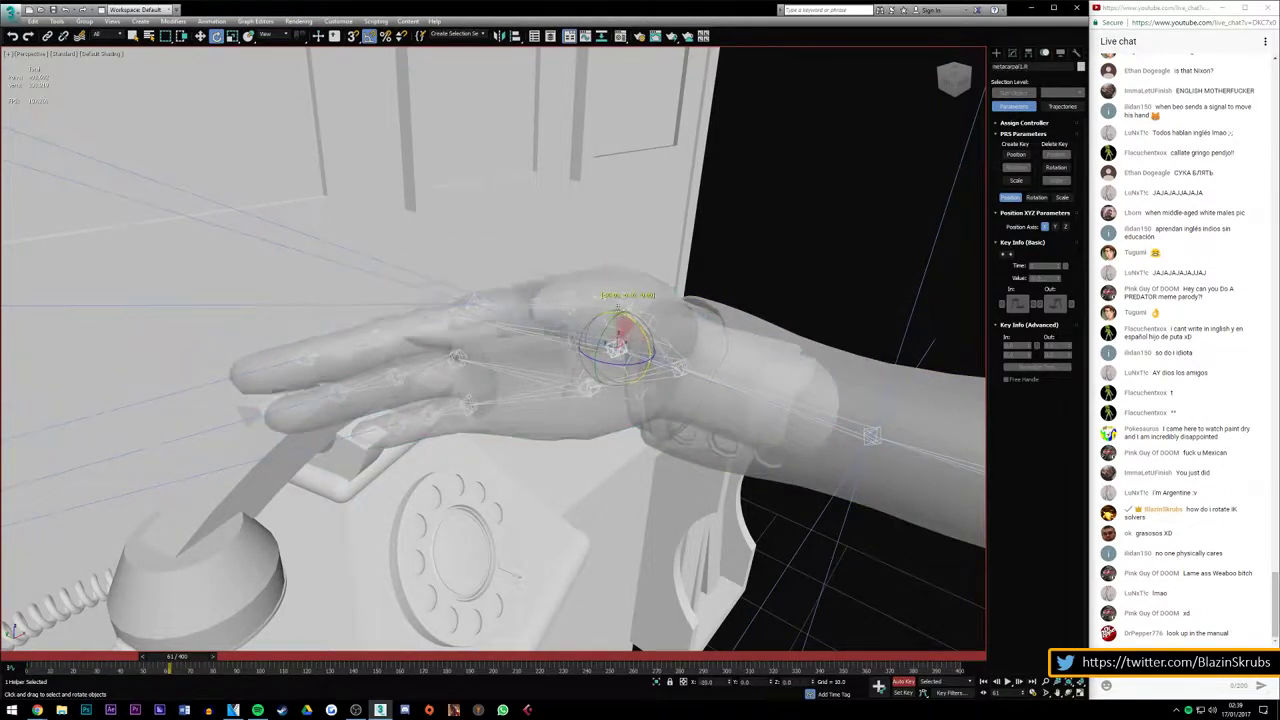
{"action": "right_click", "coordinate": [597, 304]}
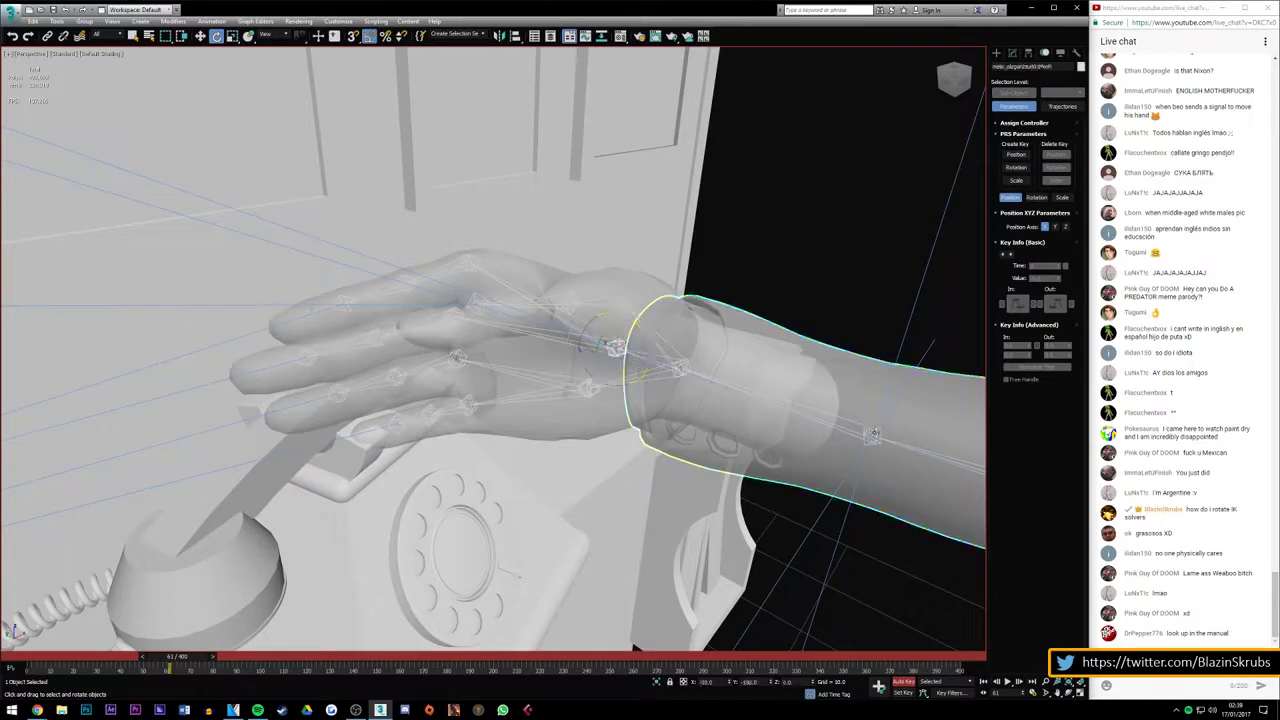
{"action": "left_click", "coordinate": [872, 433]}
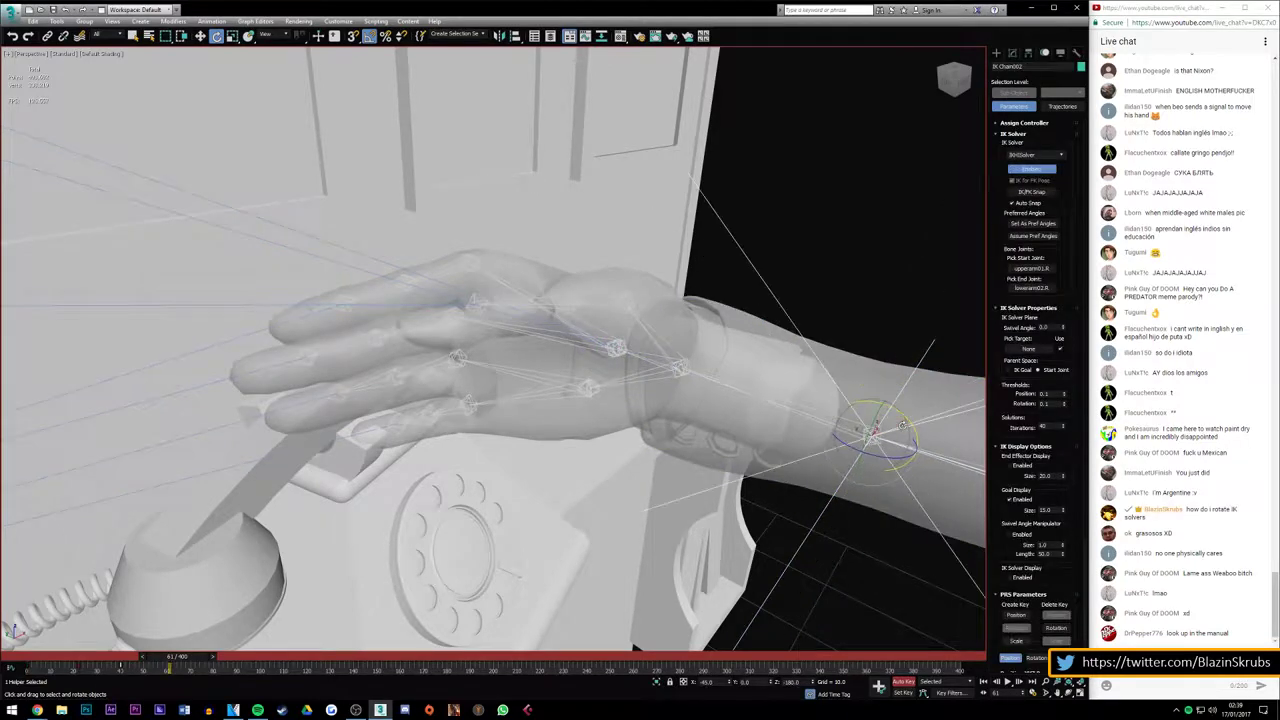
{"action": "scroll", "coordinate": [681, 366], "scroll_direction": "down", "scroll_amount": 5}
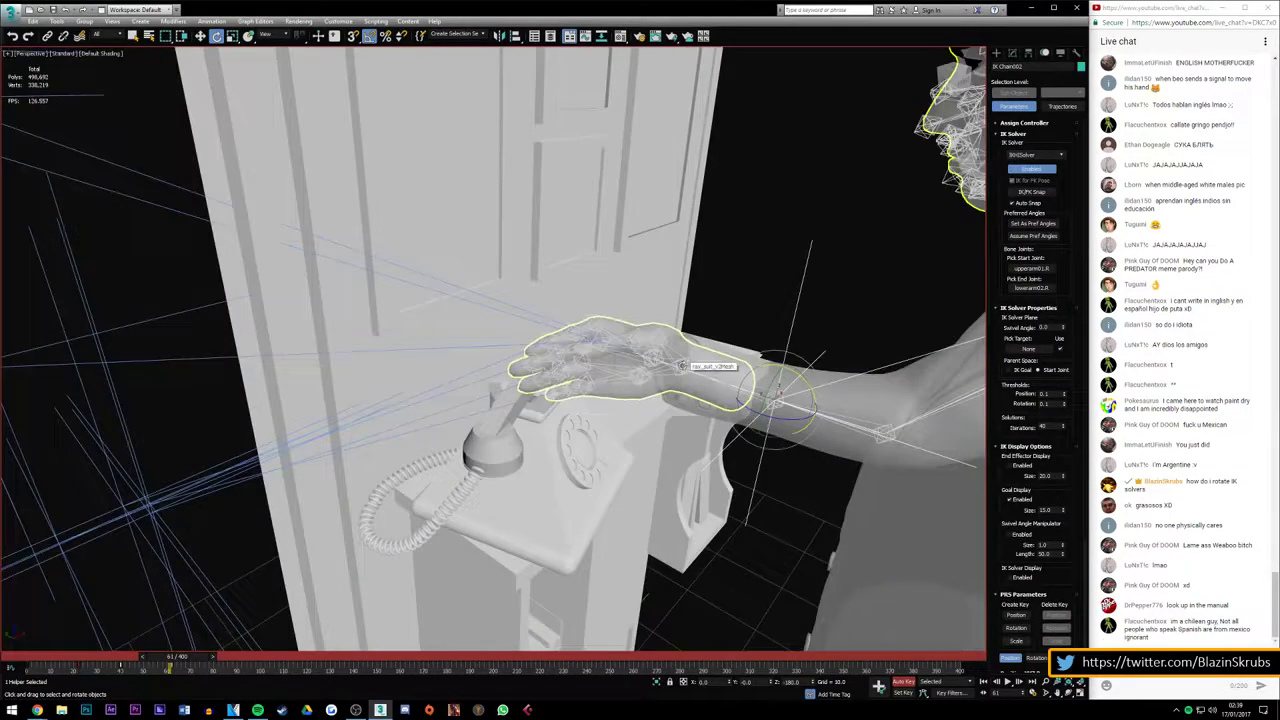
{"action": "left_click", "coordinate": [681, 366]}
{"action": "left_click_drag", "start_coordinate": [700, 335], "coordinate": [700, 335]}
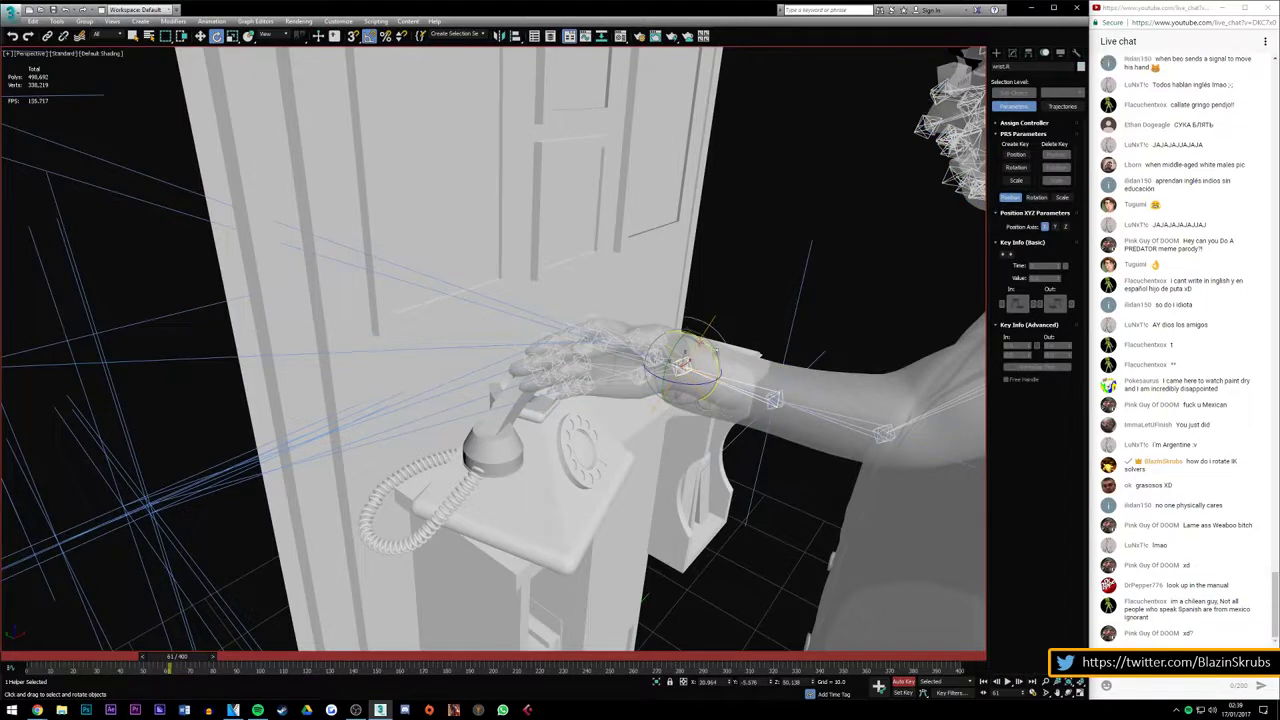
{"action": "left_click", "coordinate": [714, 352]}
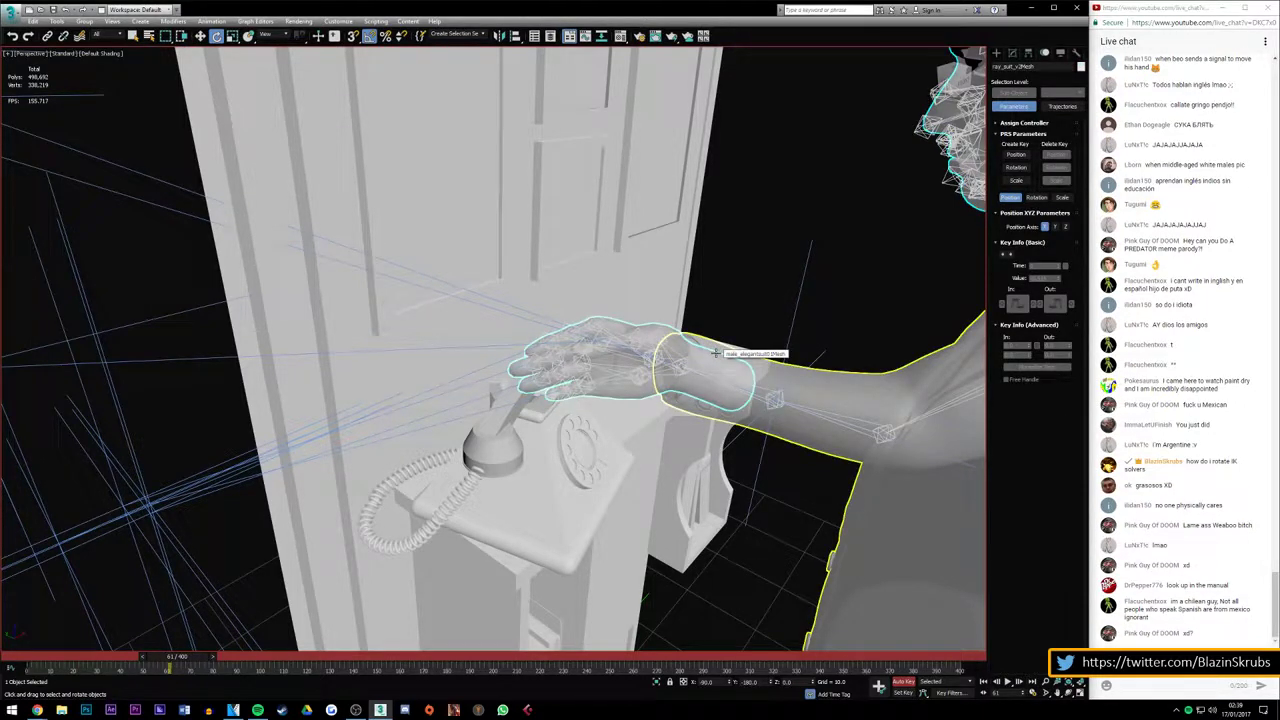
{"action": "left_click", "coordinate": [738, 394]}
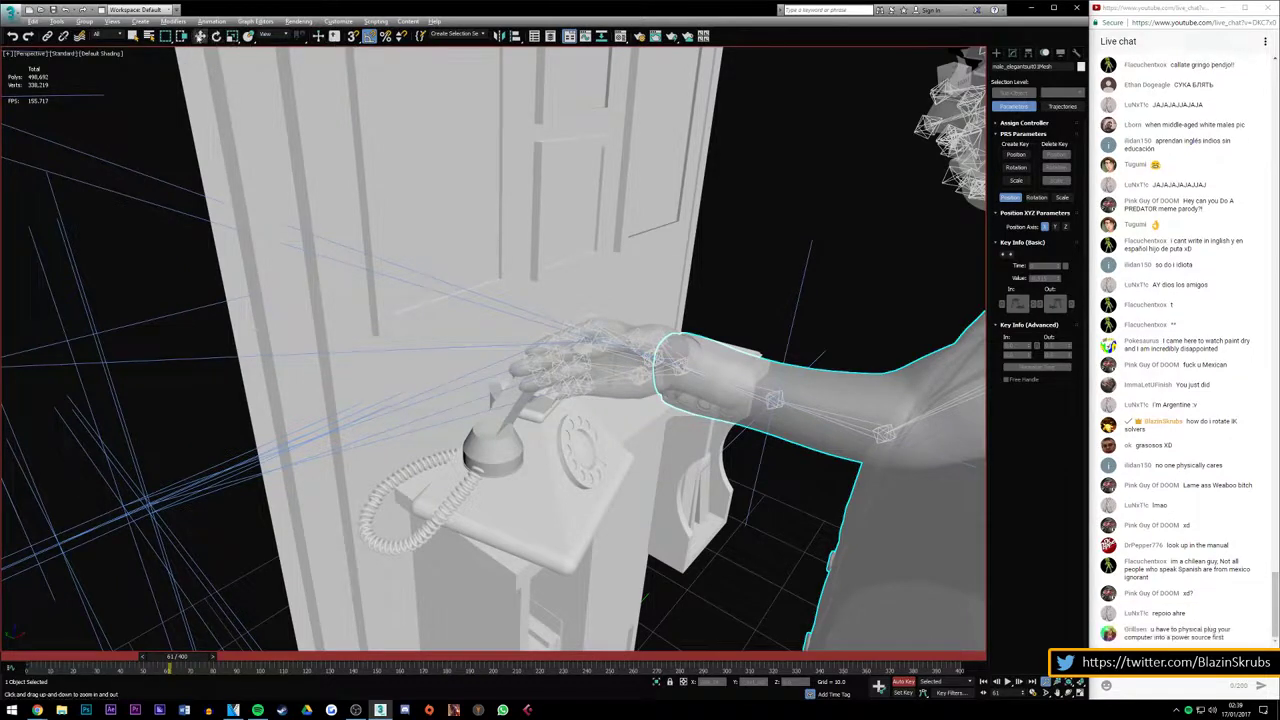
{"action": "left_click", "coordinate": [815, 285]}
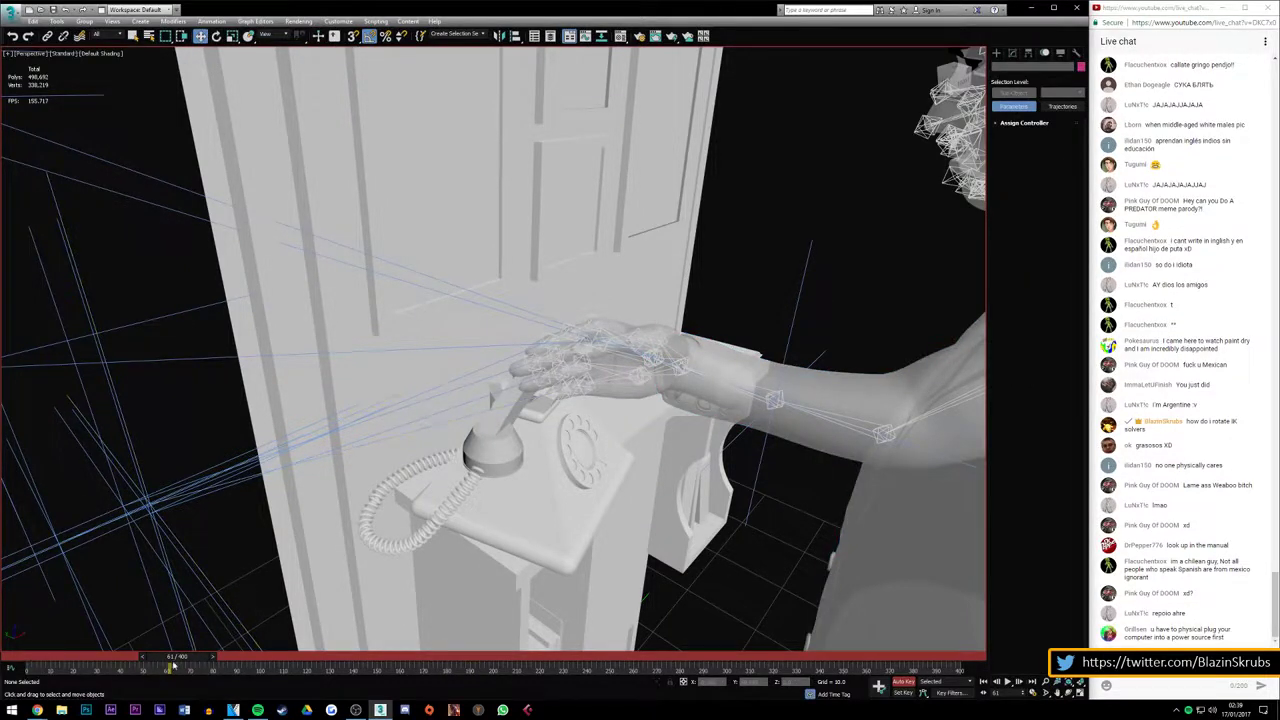
{"action": "left_click_drag", "start_coordinate": [172, 665], "coordinate": [30, 665]}
{"action": "mouse_move", "coordinate": [500, 350]}
{"action": "middle_mouse_down", "text": "alt"}
{"action": "mouse_move", "coordinate": [569, 271]}
{"action": "mouse_move", "coordinate": [600, 405]}
{"action": "middle_mouse_up", "text": "alt"}
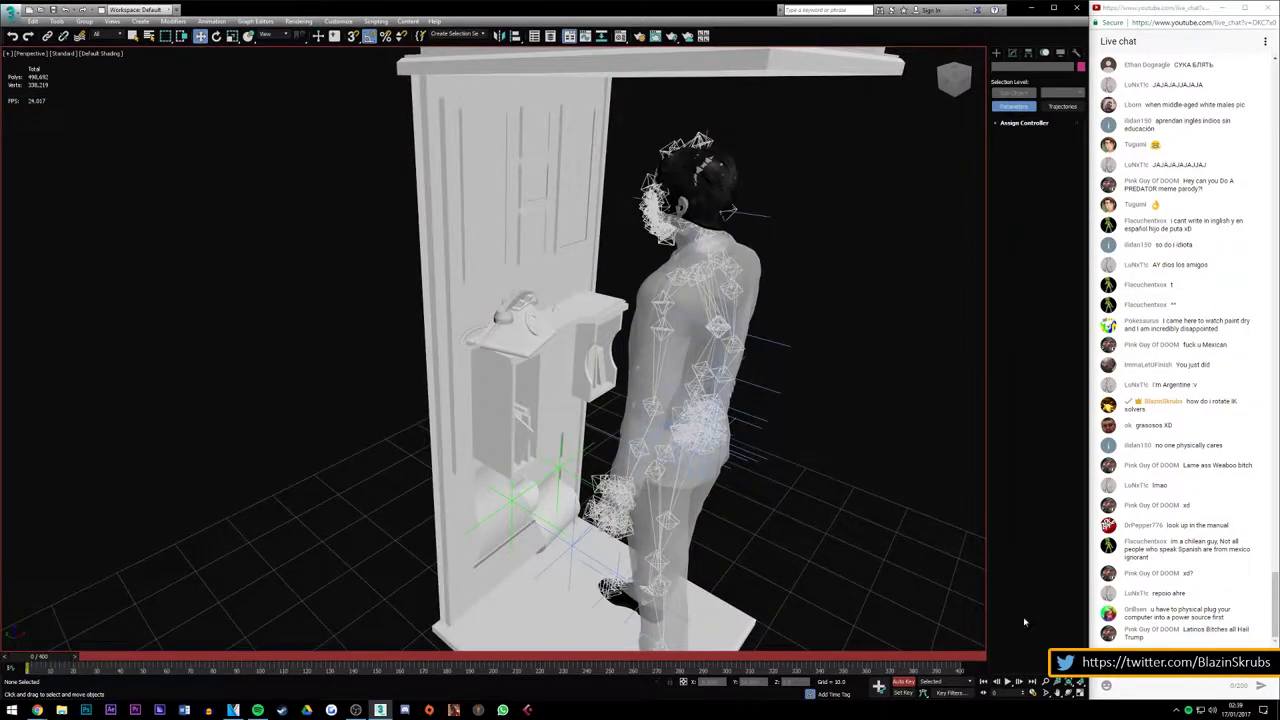
{"action": "left_click", "coordinate": [1010, 682]}
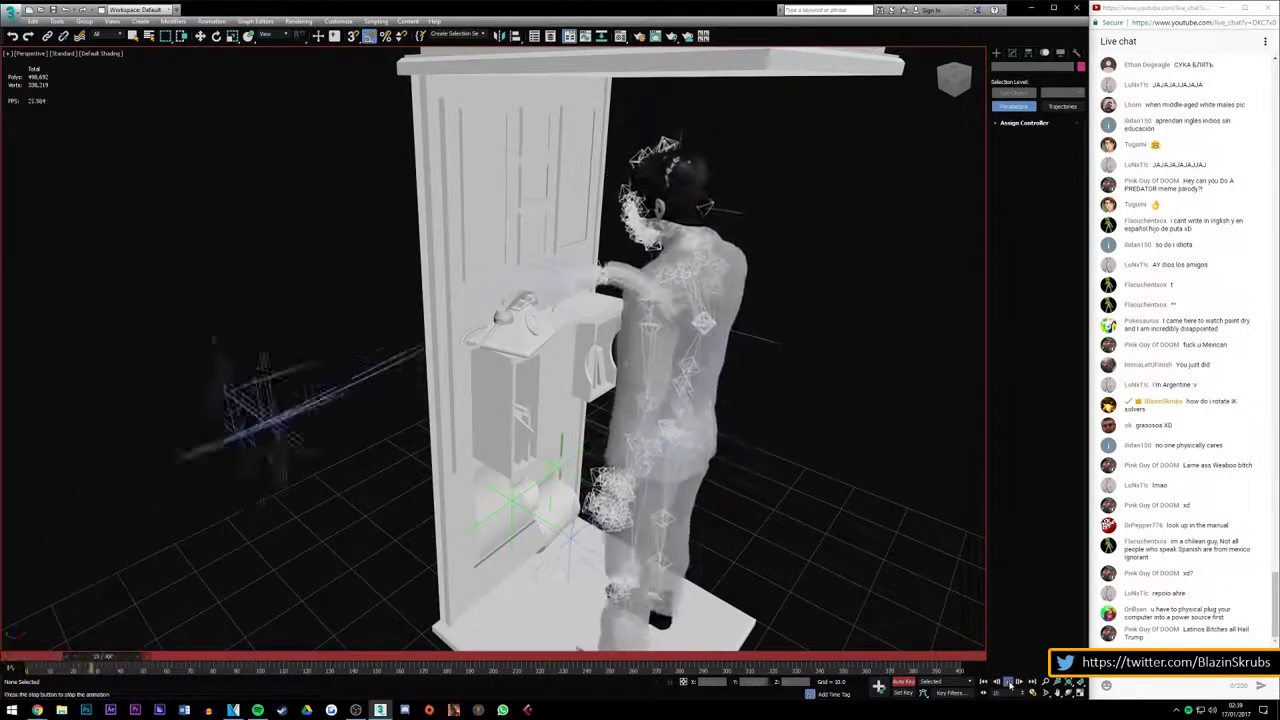
{"action": "left_click", "coordinate": [1010, 682]}
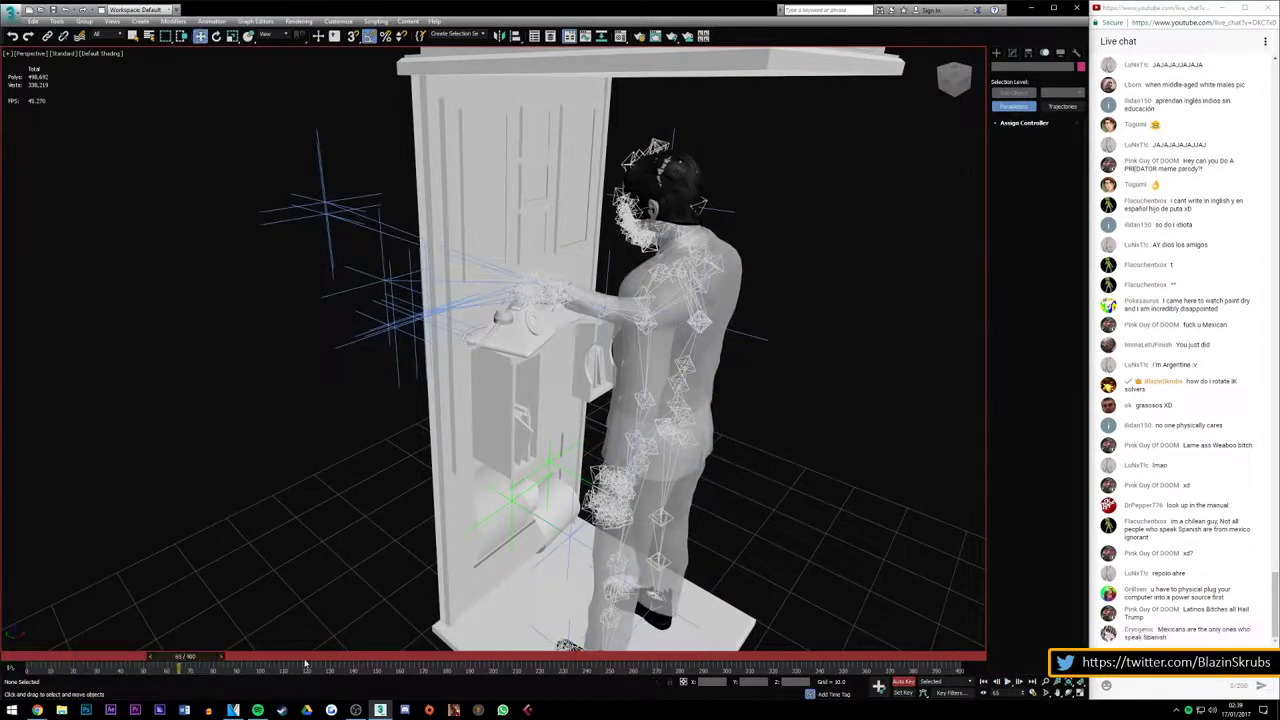
{"action": "mouse_move", "coordinate": [181, 665]}
{"action": "left_mouse_down"}
{"action": "mouse_move", "coordinate": [83, 657]}
{"action": "mouse_move", "coordinate": [145, 657]}
{"action": "left_mouse_up"}
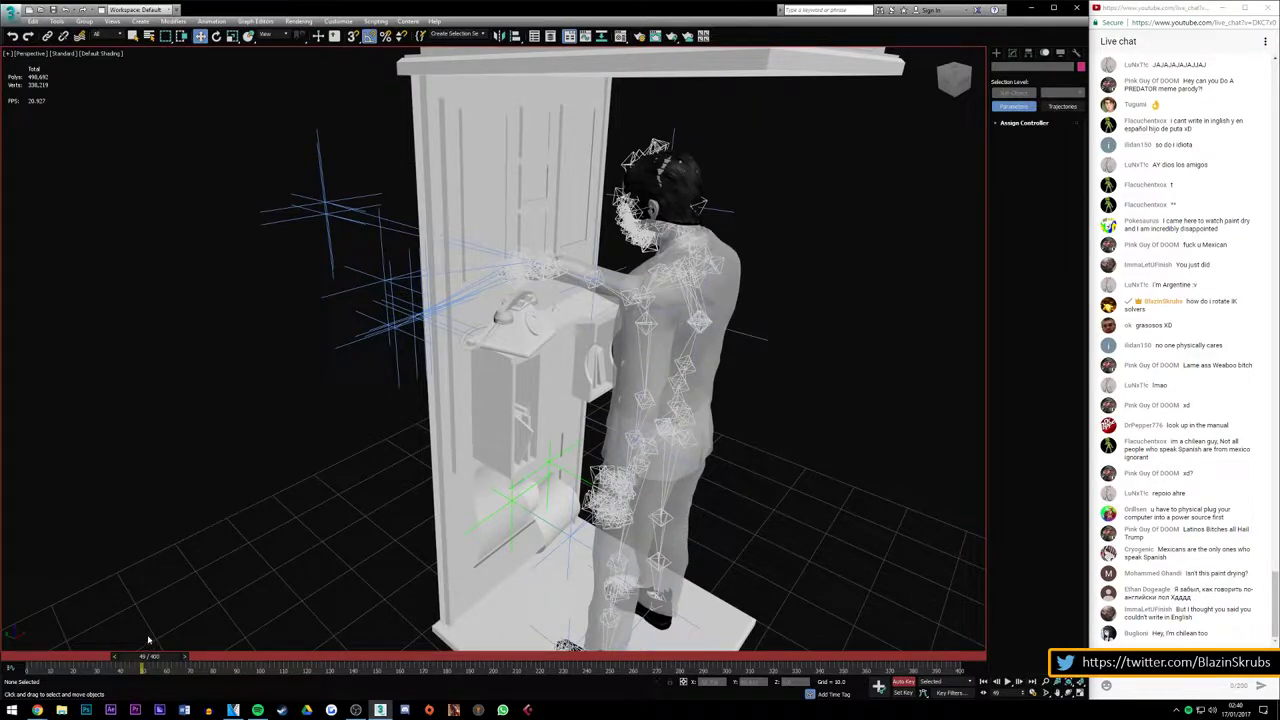
{"action": "left_click_drag", "start_coordinate": [150, 664], "coordinate": [30, 664]}
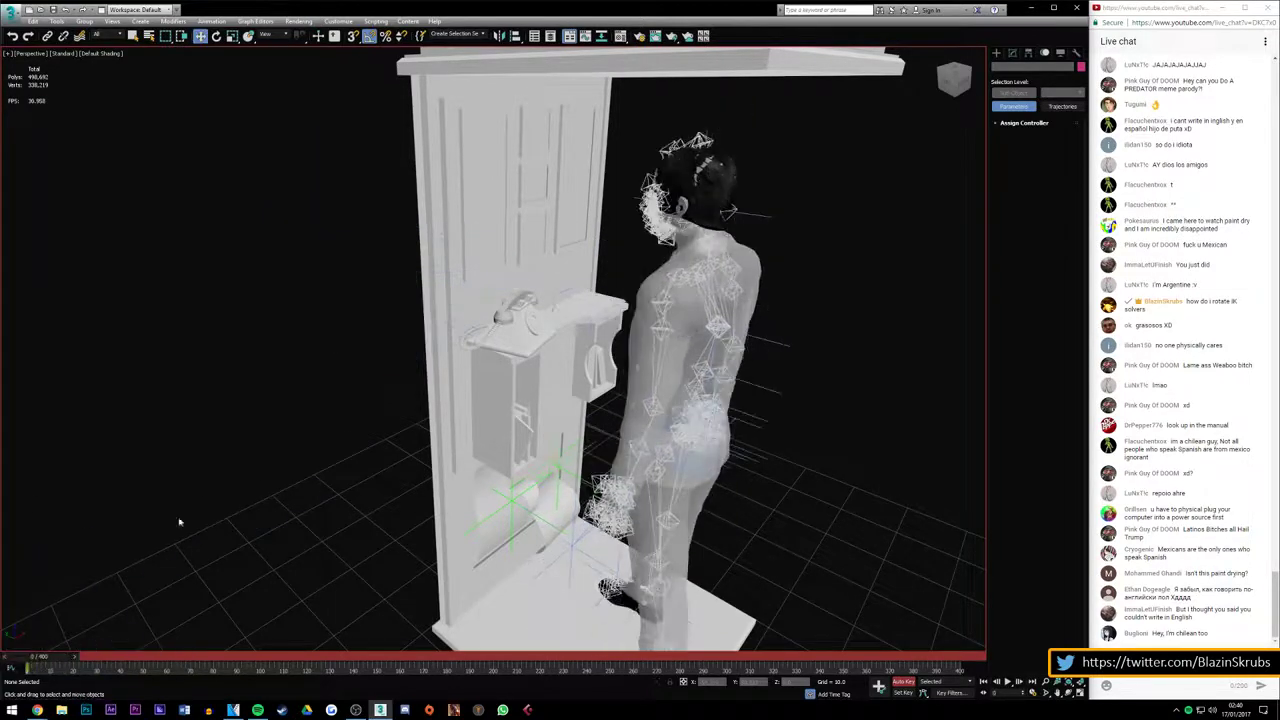
{"action": "middle_click_drag", "start_coordinate": [930, 80], "coordinate": [655, 225], "text": "alt"}
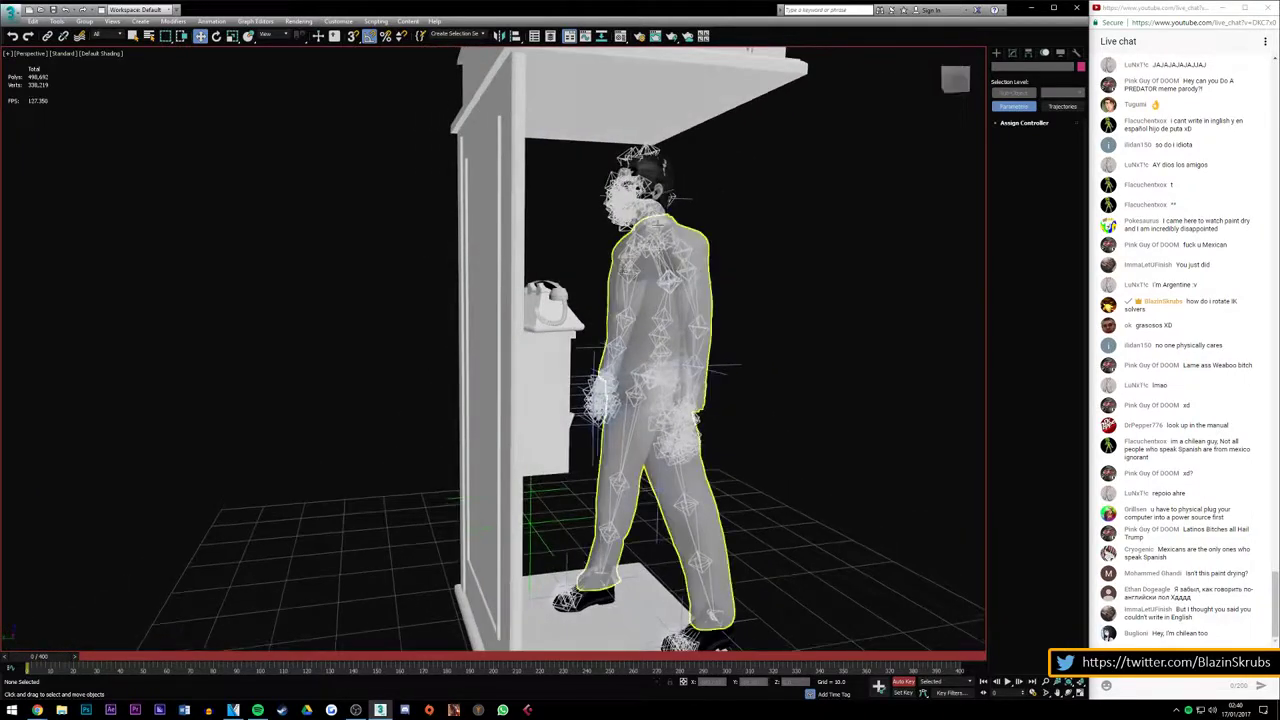
{"action": "scroll", "coordinate": [623, 268], "scroll_direction": "up", "scroll_amount": 3}
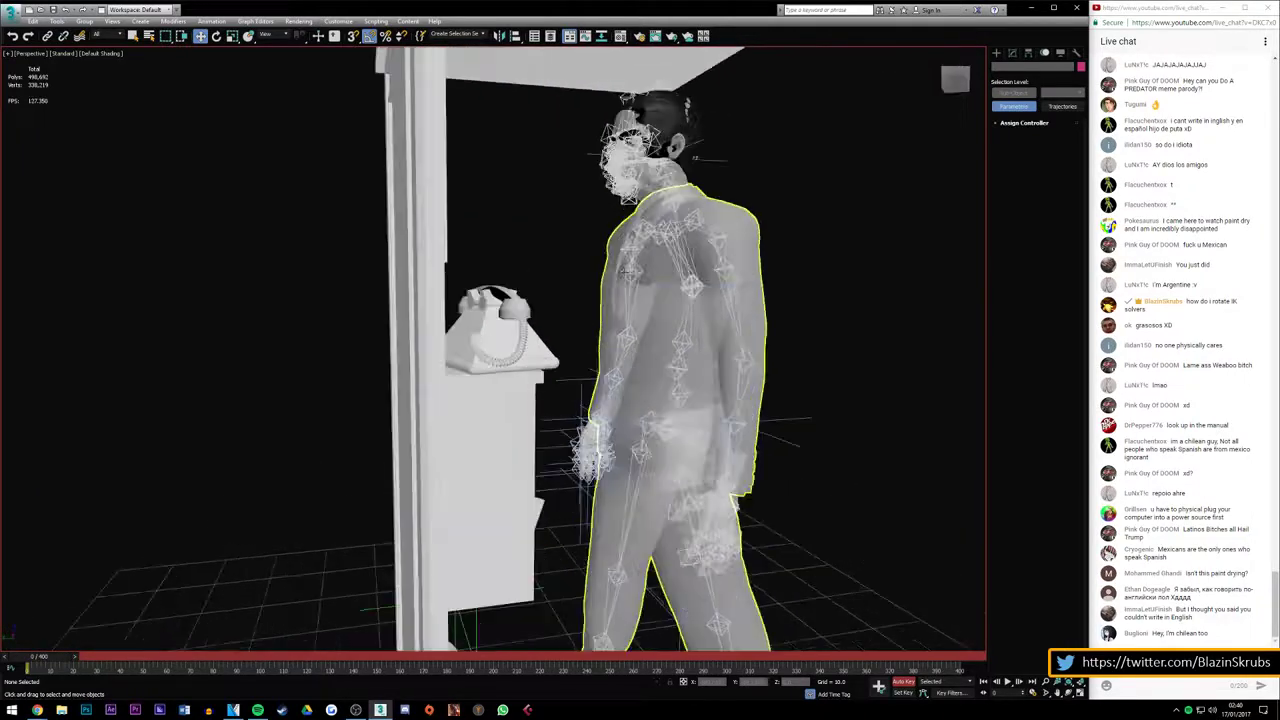
{"action": "left_click", "coordinate": [1011, 684]}
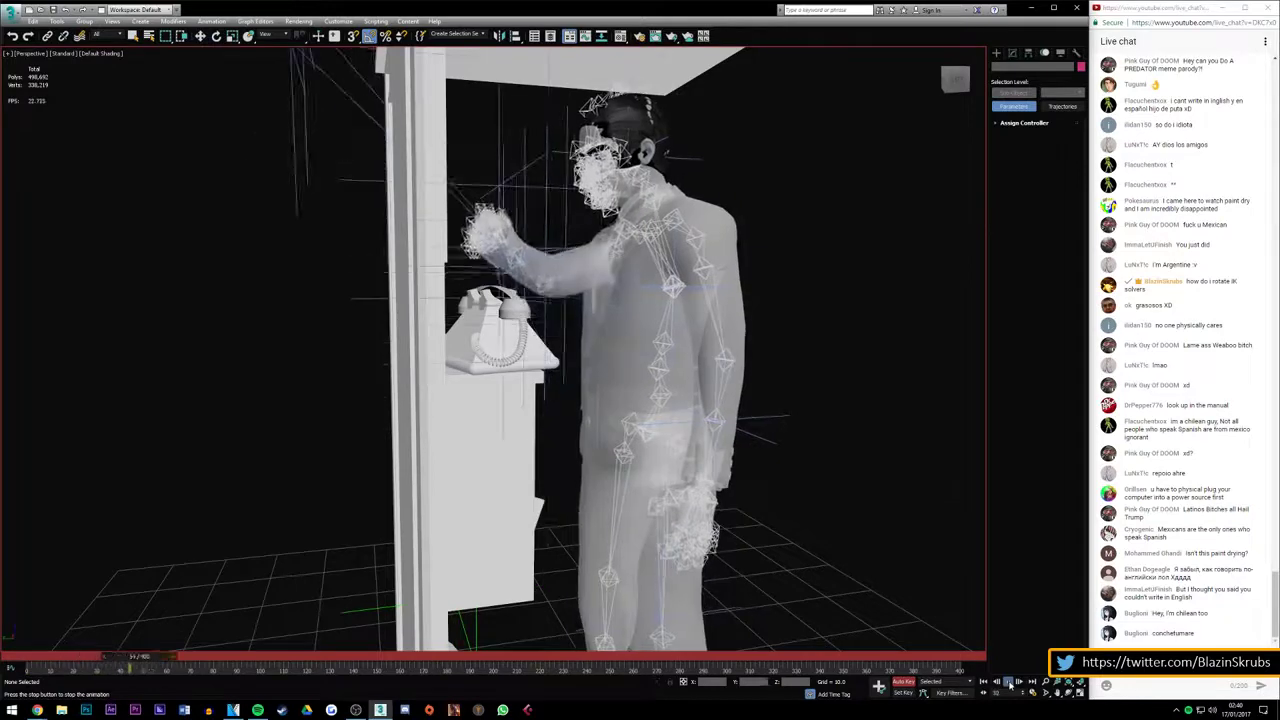
{"action": "left_click", "coordinate": [1011, 684]}
{"action": "middle_click_drag", "start_coordinate": [940, 80], "coordinate": [692, 145], "text": "alt"}
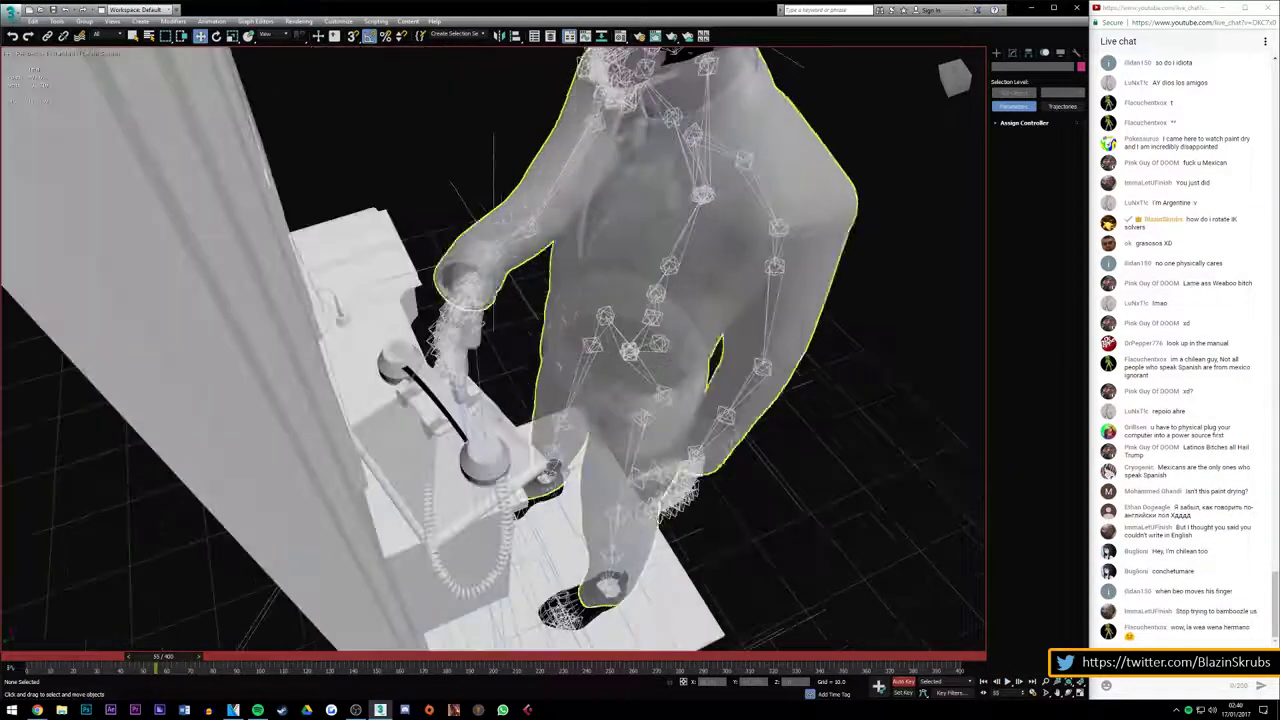
{"action": "scroll", "coordinate": [600, 220], "scroll_direction": "up", "scroll_amount": 5}
{"action": "left_click_drag", "start_coordinate": [180, 658], "coordinate": [24, 667]}
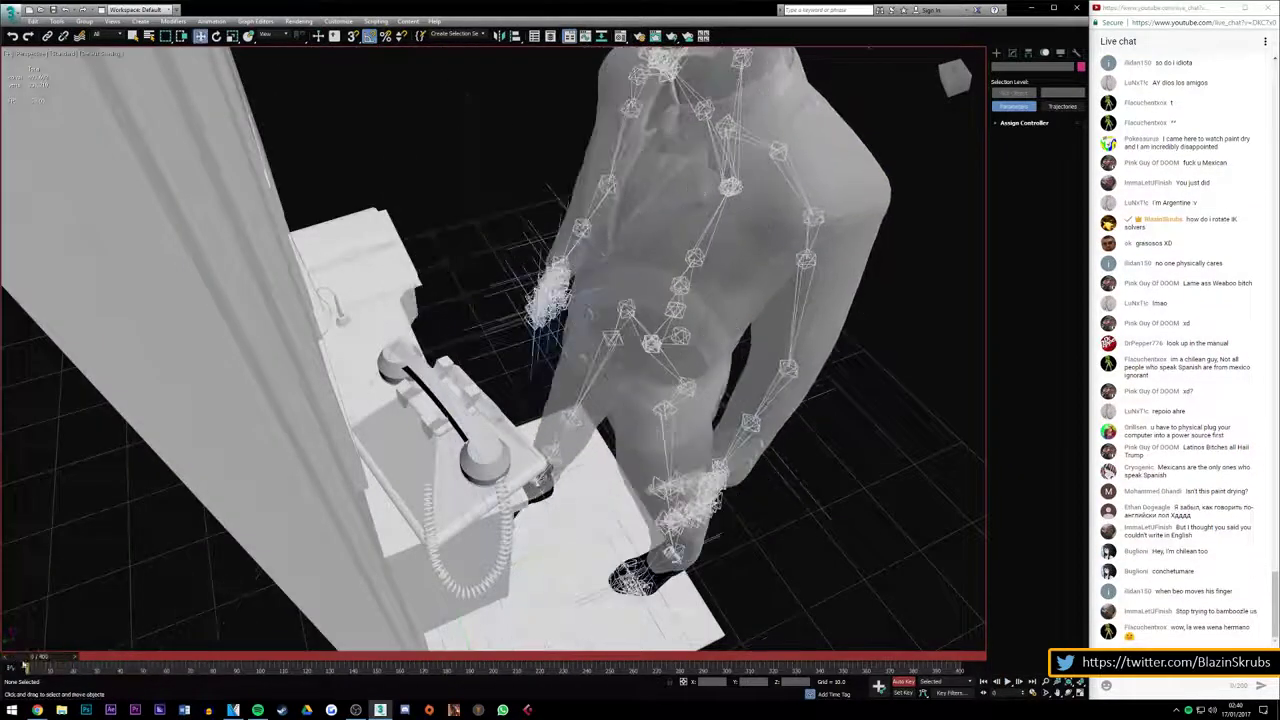
{"action": "left_click", "coordinate": [1012, 682]}
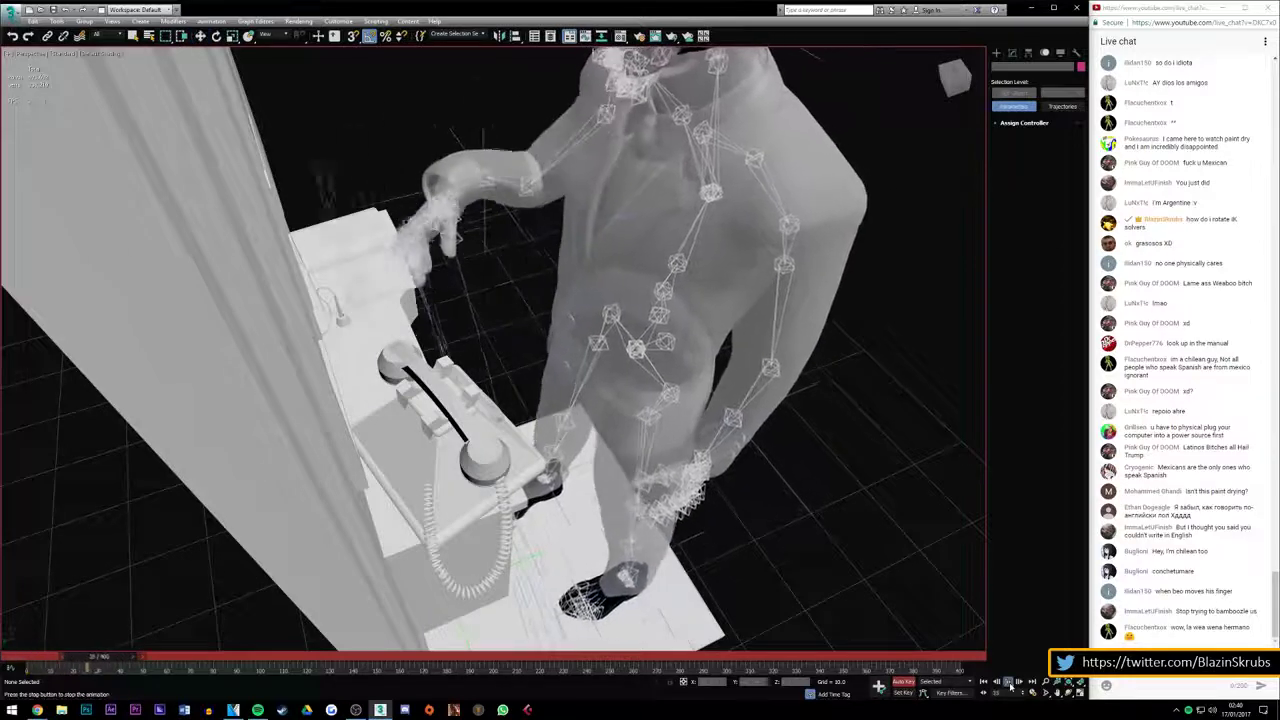
{"action": "left_click", "coordinate": [1011, 684]}
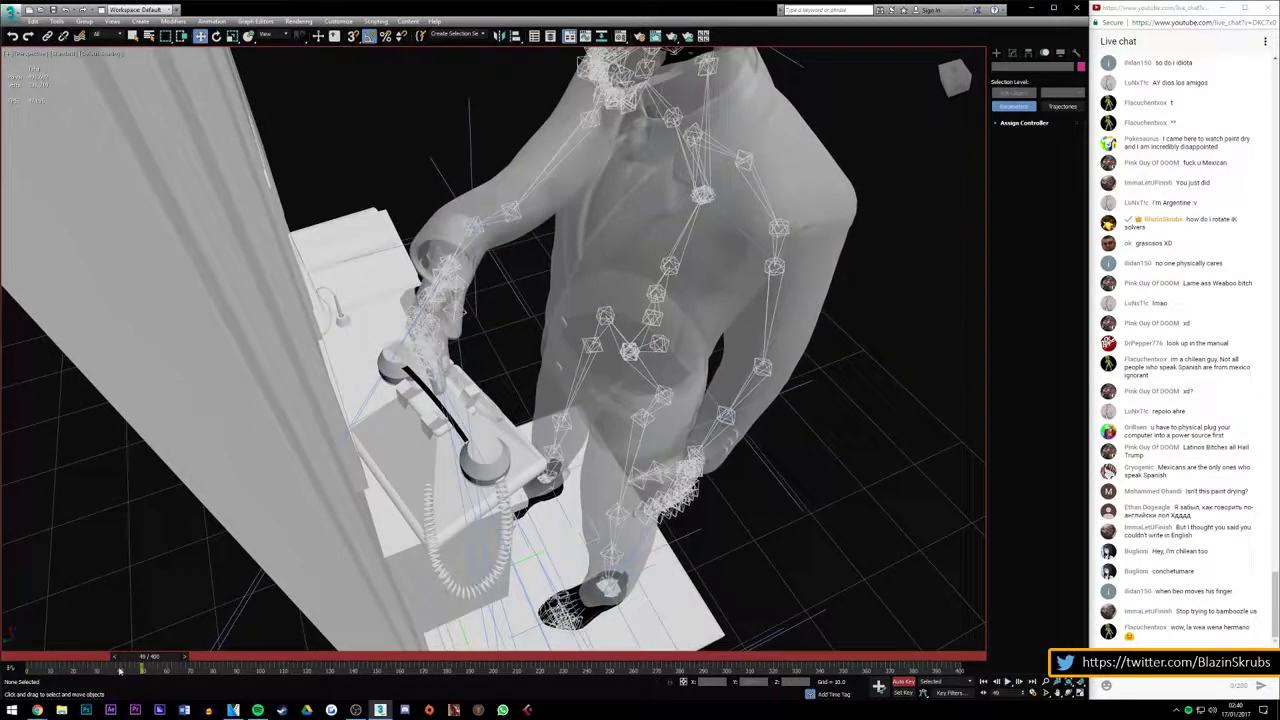
{"action": "left_click_drag", "start_coordinate": [120, 670], "coordinate": [101, 664]}
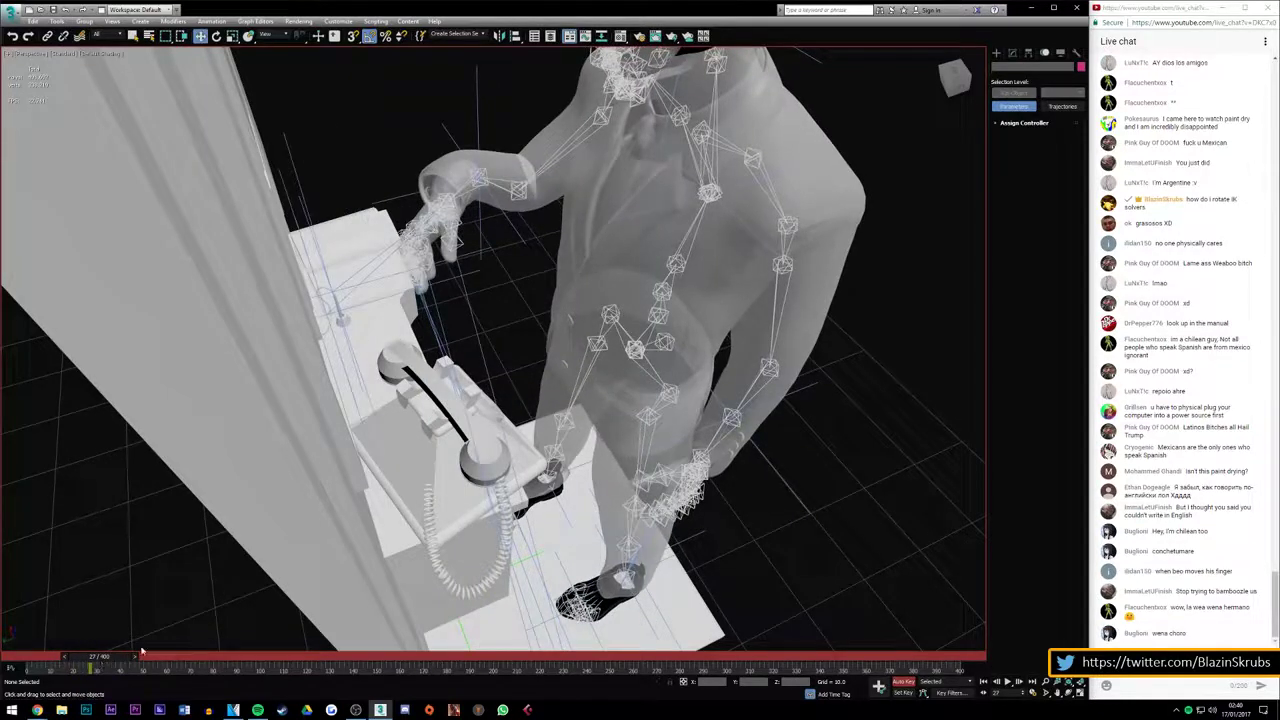
{"action": "left_click_drag", "start_coordinate": [940, 79], "coordinate": [954, 80]}
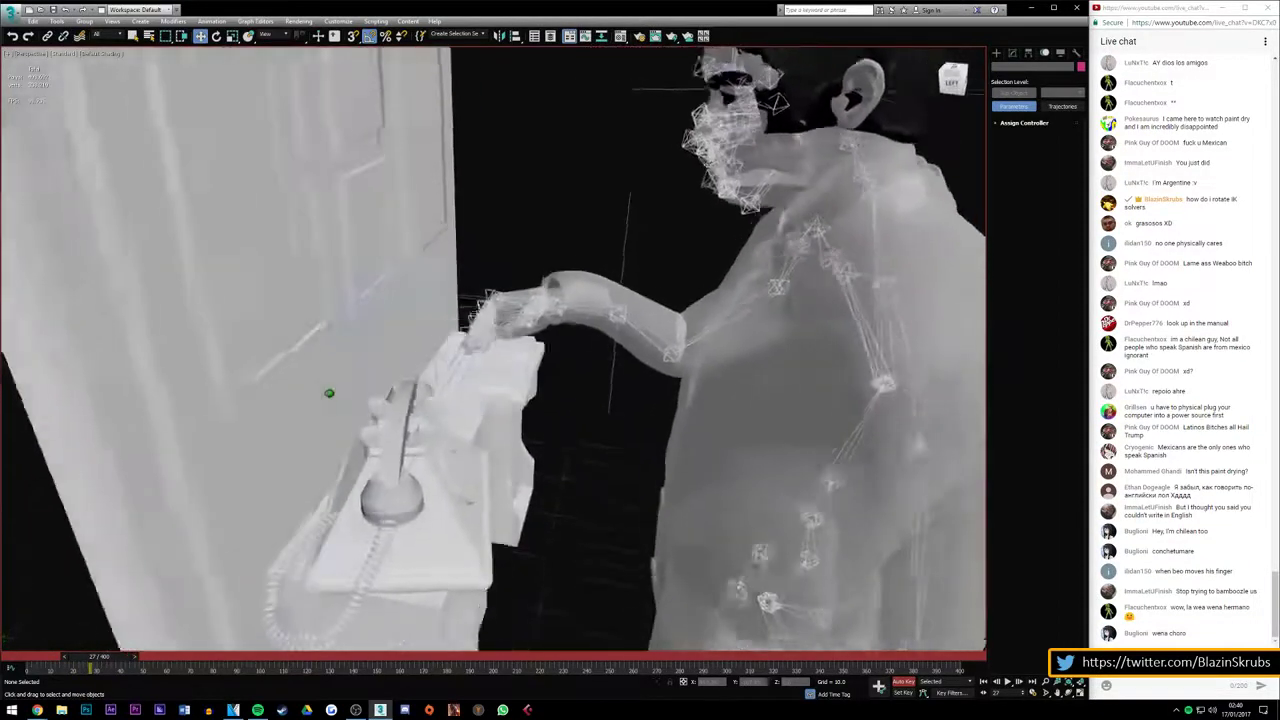
Move the hand's IK target up and right, then view the booth from above
{"action": "left_click", "coordinate": [412, 336]}
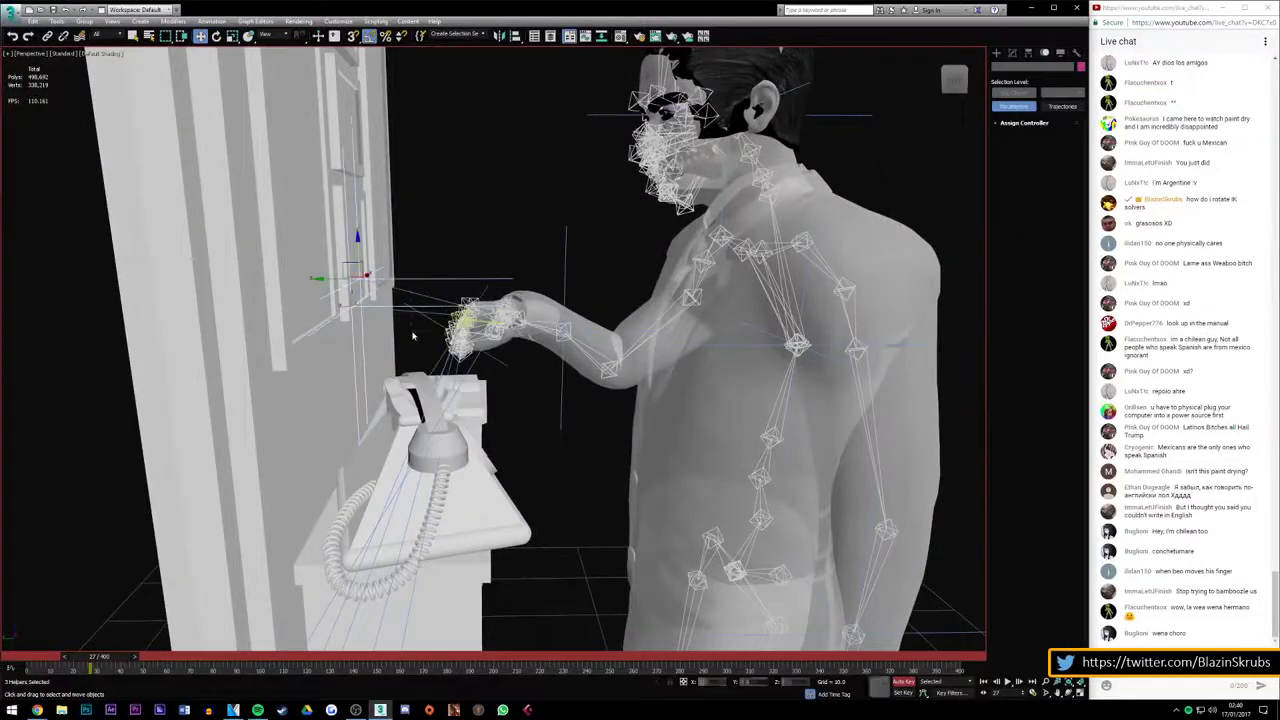
{"action": "left_click_drag", "start_coordinate": [368, 273], "coordinate": [410, 250]}
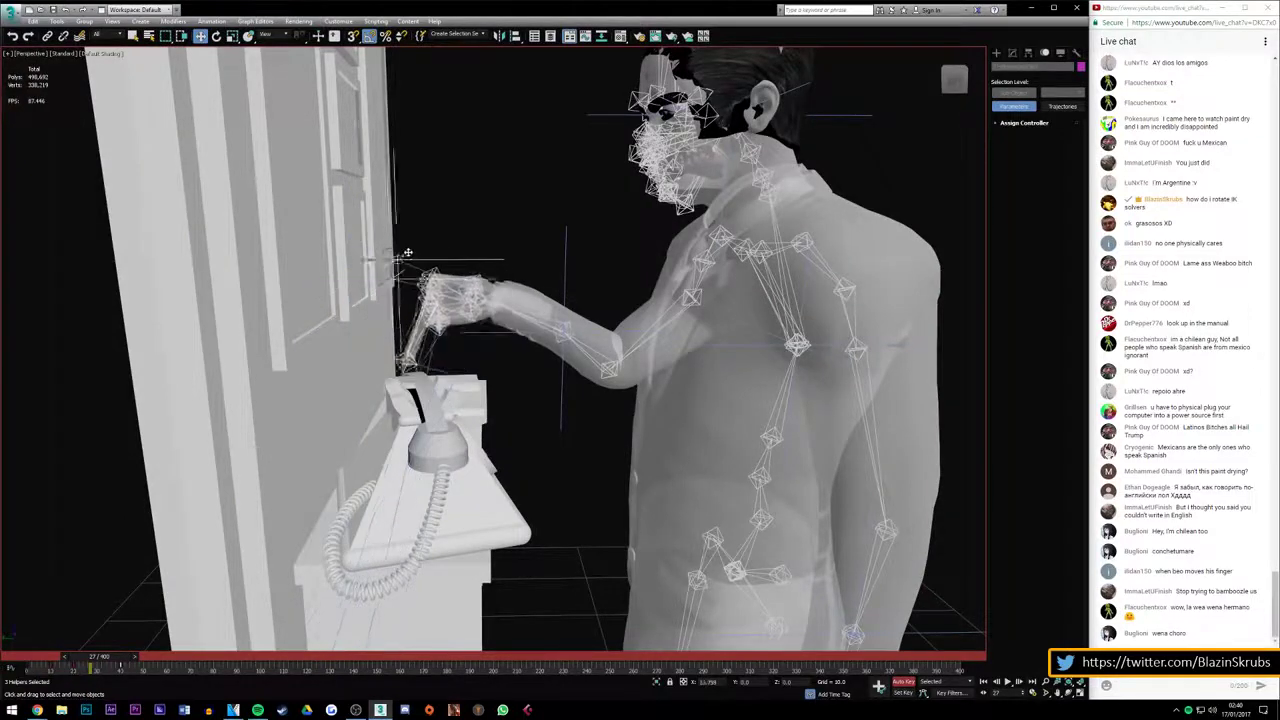
{"action": "left_click_drag", "start_coordinate": [964, 90], "coordinate": [956, 79]}
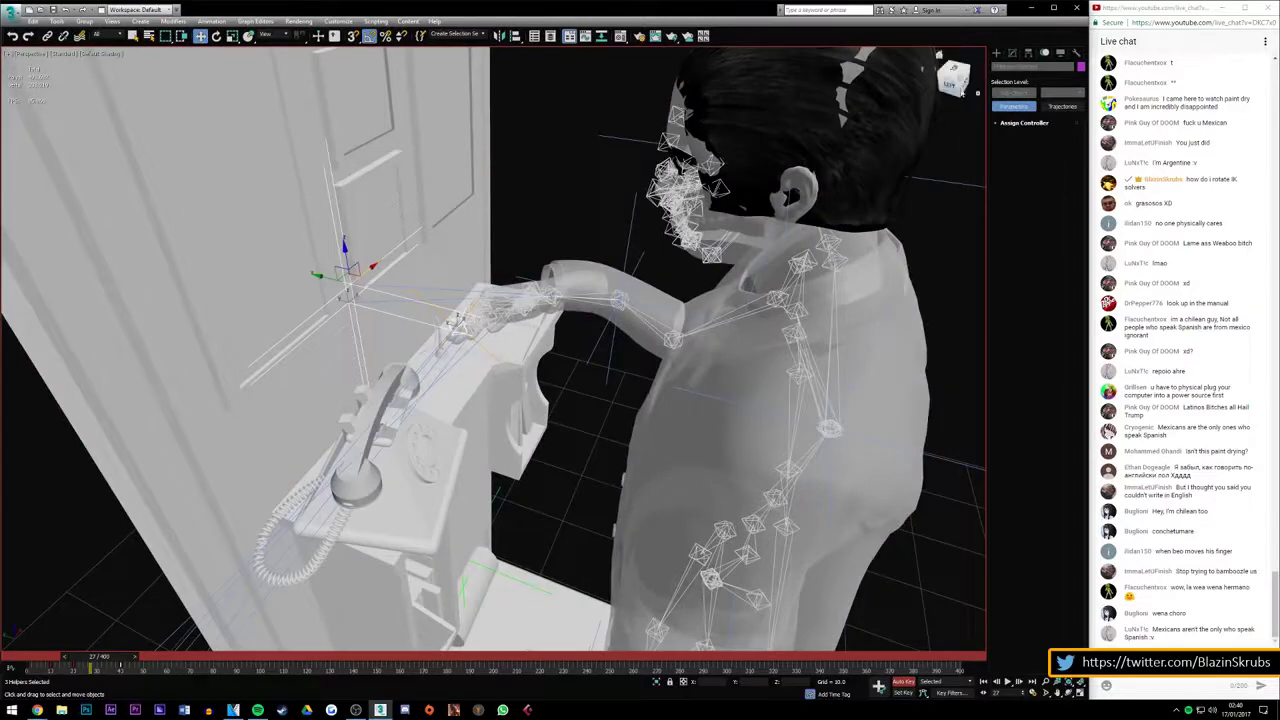
{"action": "left_click_drag", "start_coordinate": [976, 90], "coordinate": [263, 254]}
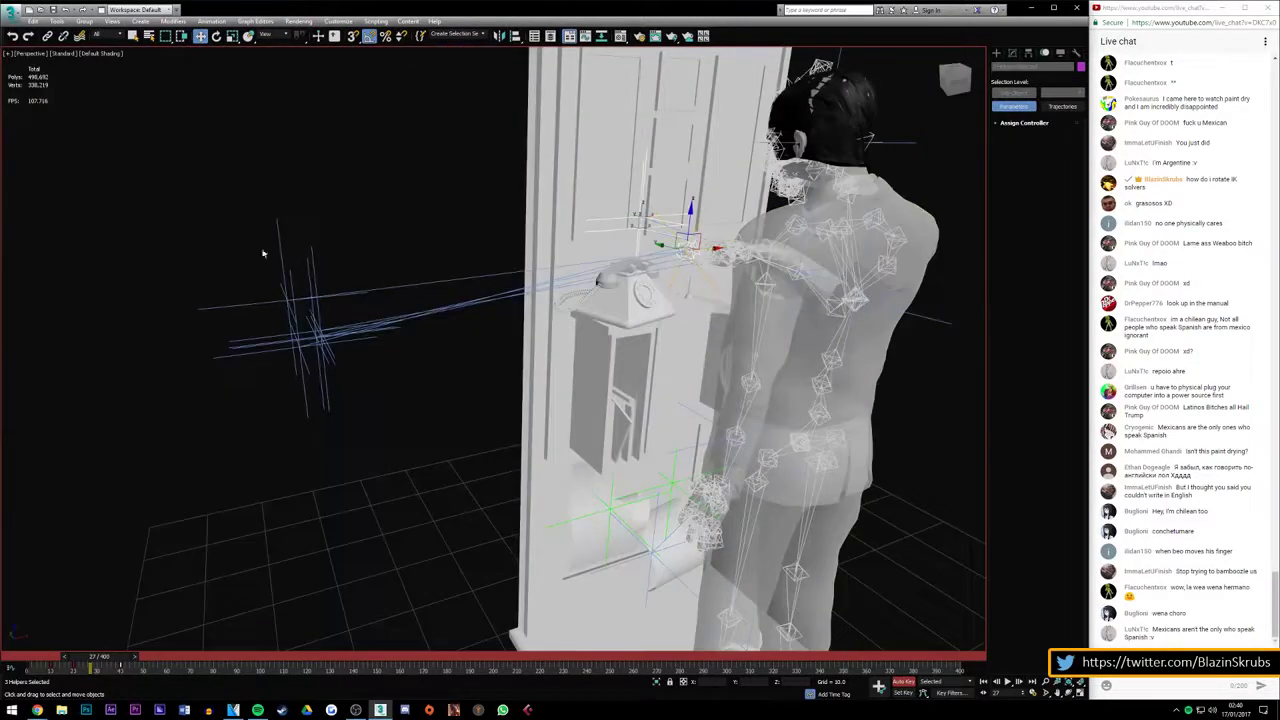
{"action": "middle_click_drag", "start_coordinate": [436, 415], "coordinate": [477, 431], "text": "alt"}
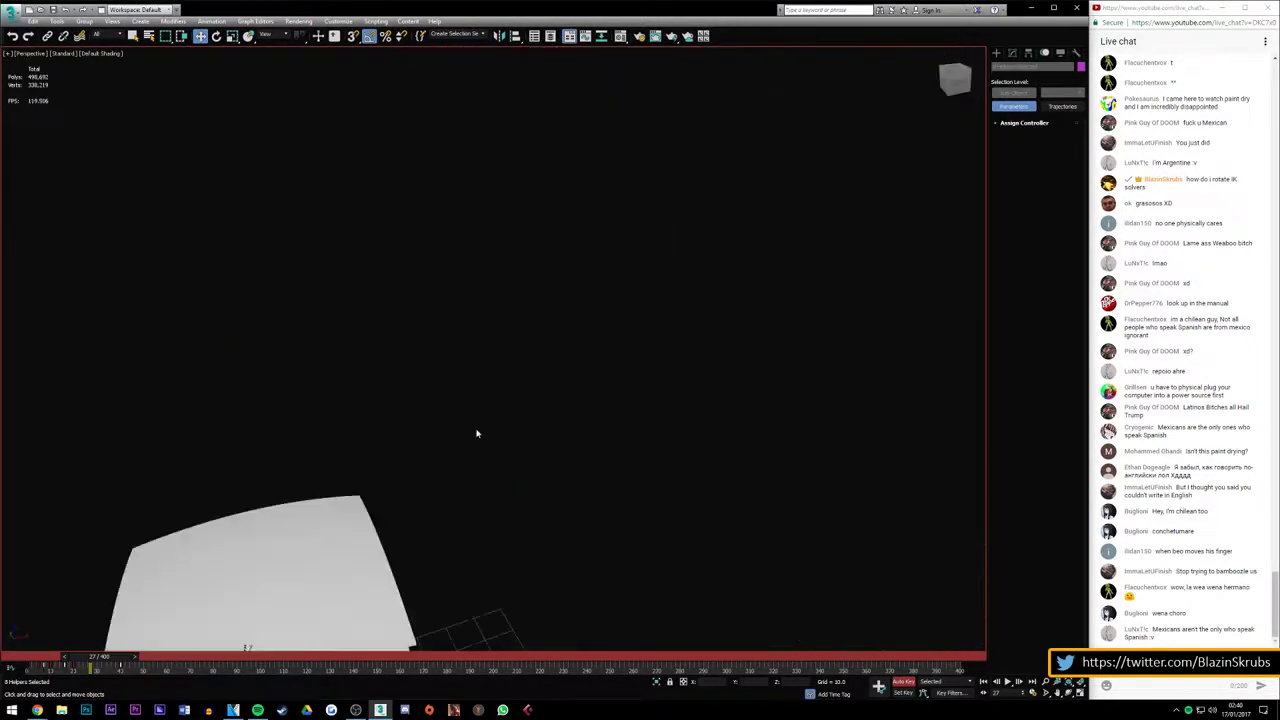
{"action": "scroll", "coordinate": [512, 374], "scroll_direction": "down", "scroll_amount": 3}
{"action": "scroll", "coordinate": [512, 374], "scroll_direction": "down", "scroll_amount": 2}
{"action": "scroll", "coordinate": [450, 420], "scroll_direction": "up", "scroll_amount": 5}
{"action": "scroll", "coordinate": [390, 453], "scroll_direction": "up", "scroll_amount": 5}
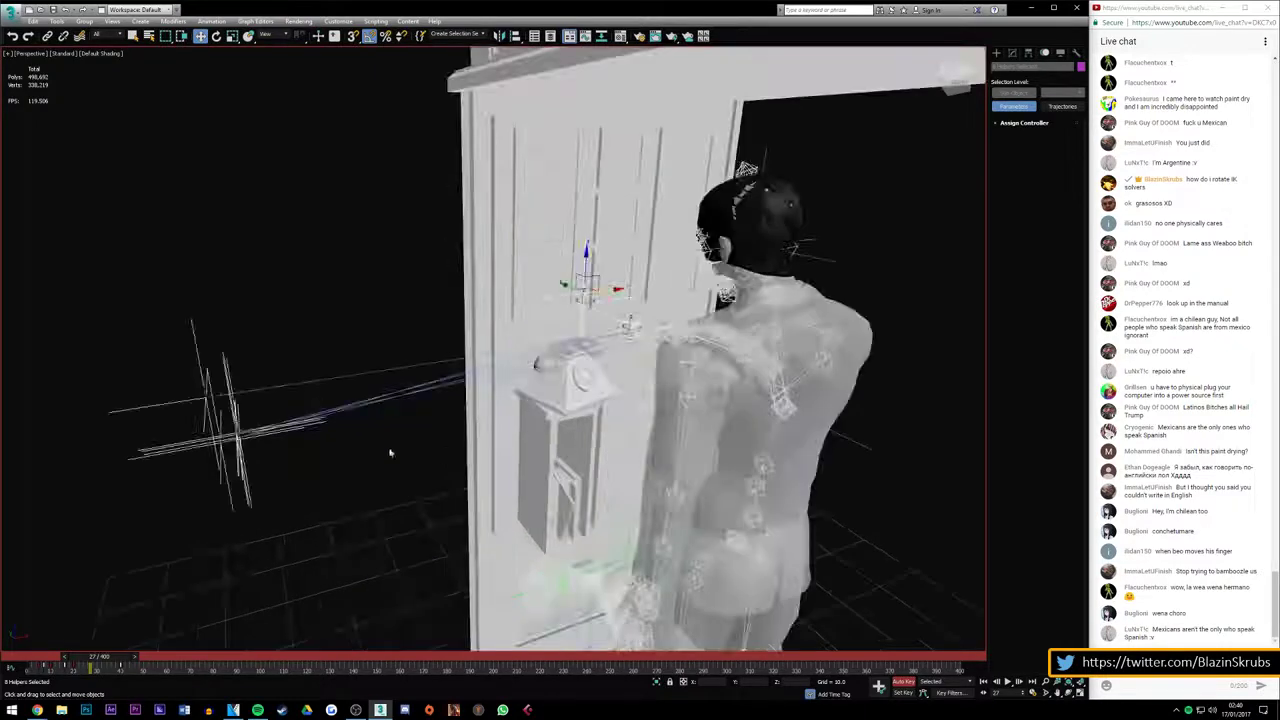
Move the IK target onto the phone and check the reach from frame 14 to 33
{"action": "left_click_drag", "start_coordinate": [272, 430], "coordinate": [614, 344]}
{"action": "middle_click_drag", "start_coordinate": [614, 344], "coordinate": [480, 330], "text": "alt"}
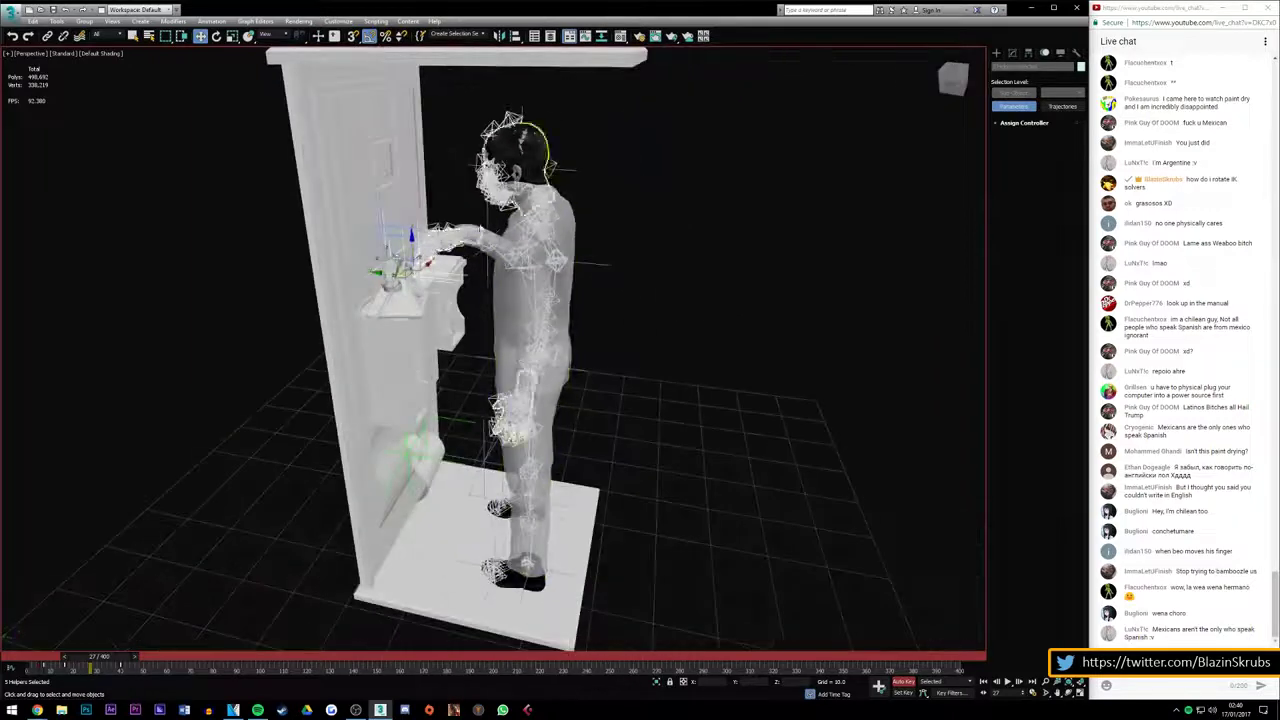
{"action": "scroll", "coordinate": [390, 290], "scroll_direction": "up", "scroll_amount": 4}
{"action": "scroll", "coordinate": [407, 327], "scroll_direction": "up", "scroll_amount": 2}
{"action": "scroll", "coordinate": [407, 327], "scroll_direction": "down", "scroll_amount": 6}
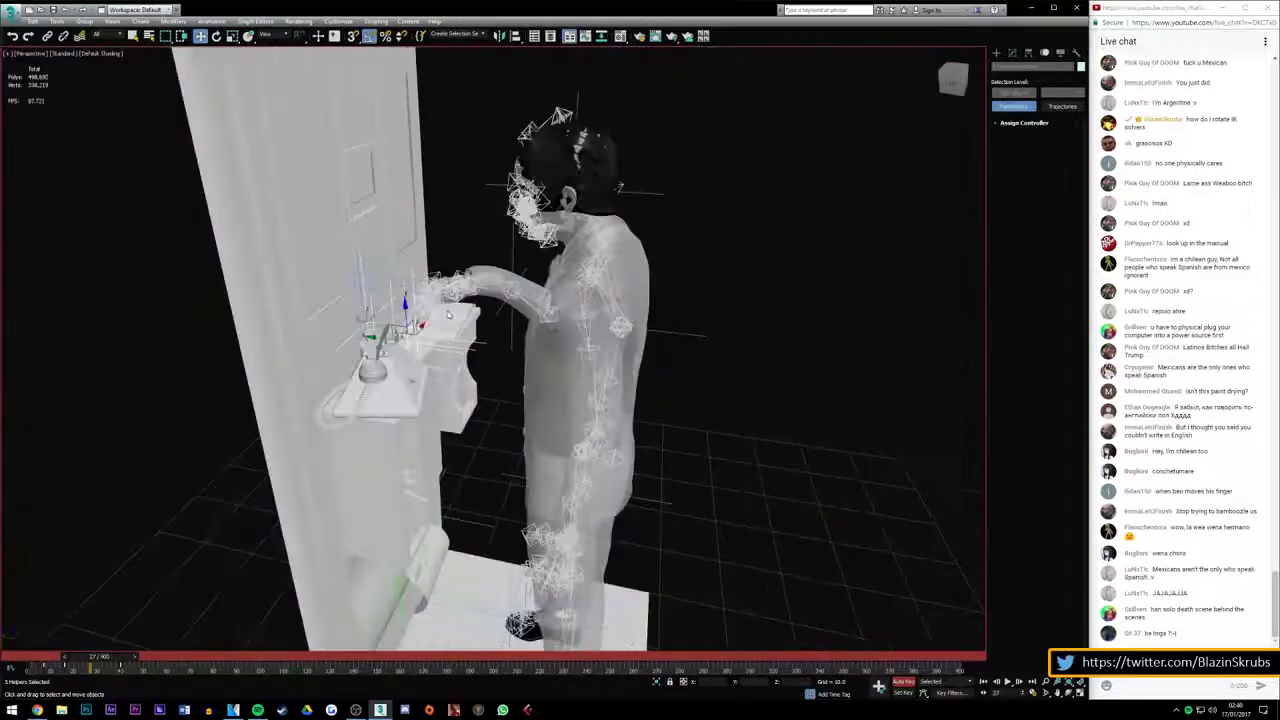
{"action": "scroll", "coordinate": [407, 327], "scroll_direction": "up", "scroll_amount": 6}
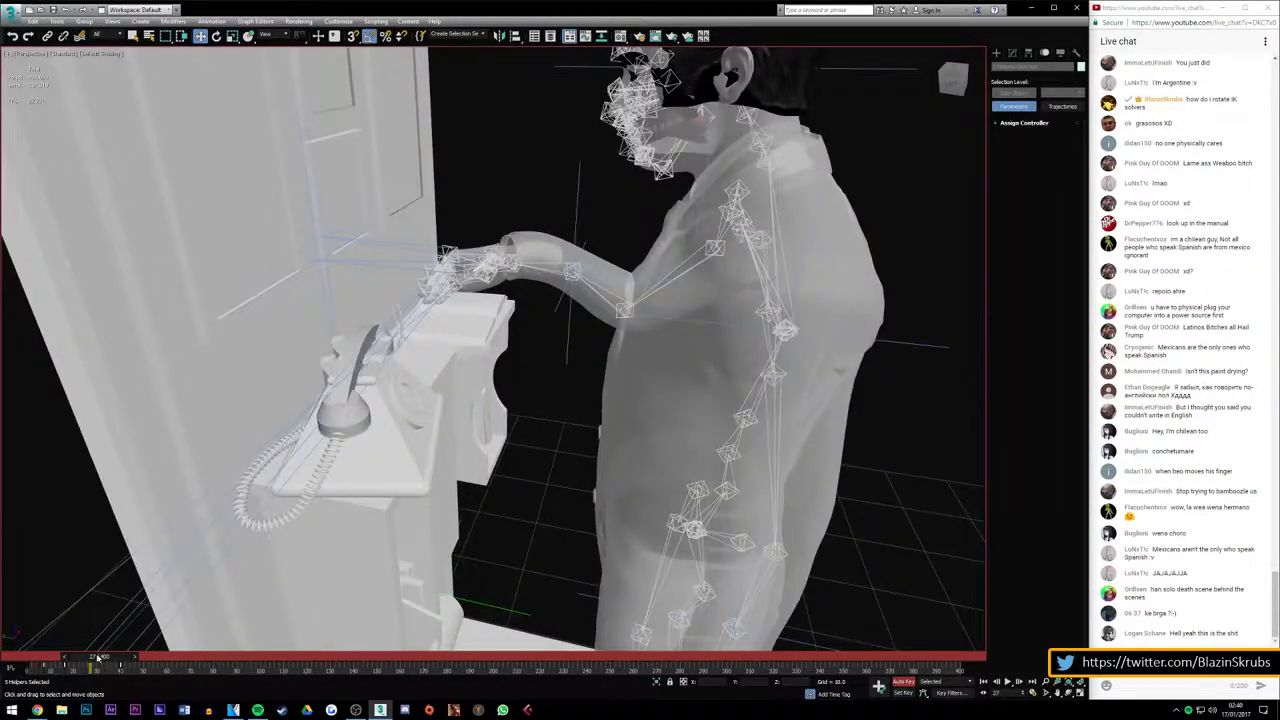
{"action": "left_click_drag", "start_coordinate": [97, 657], "coordinate": [67, 664]}
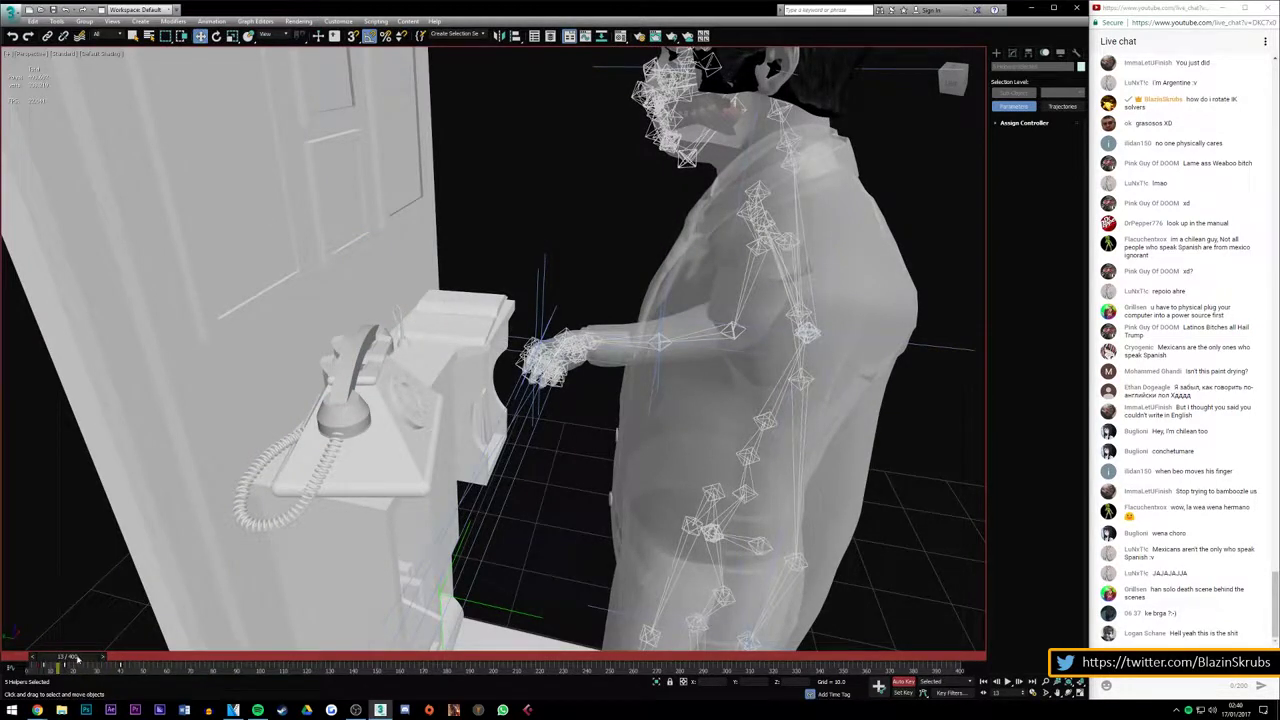
{"action": "left_click_drag", "start_coordinate": [77, 657], "coordinate": [122, 654]}
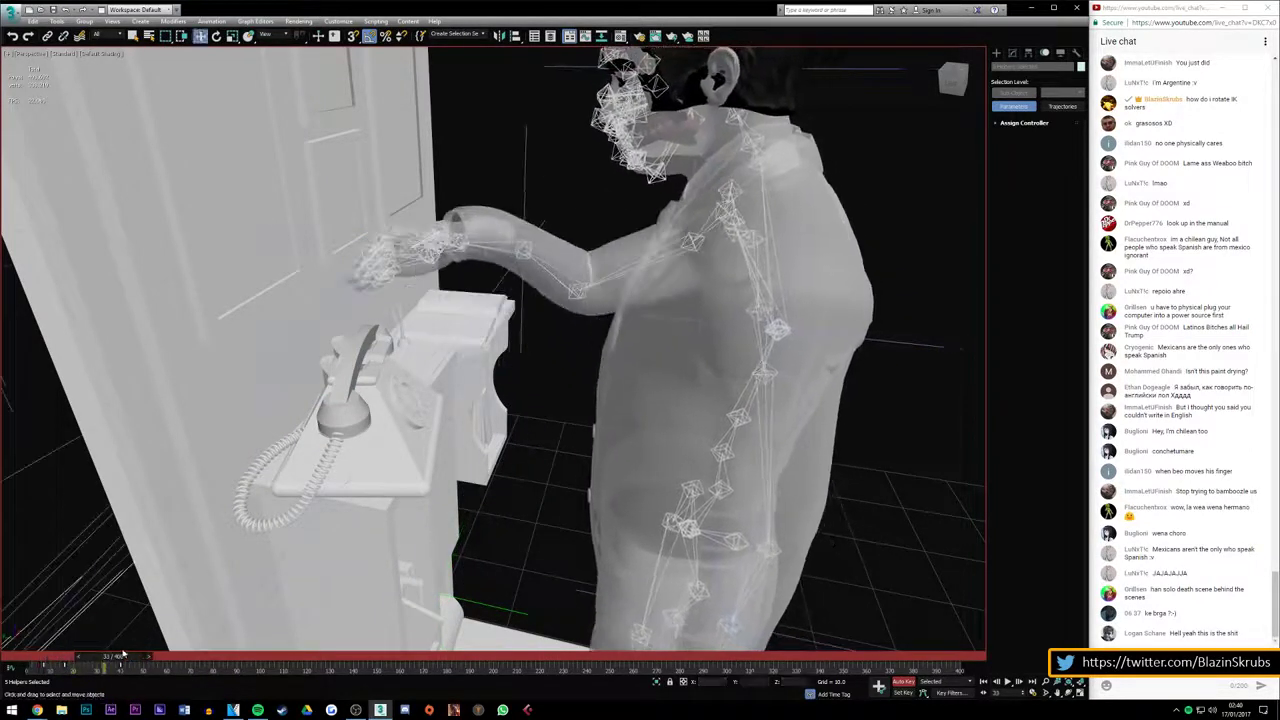
{"action": "scroll", "coordinate": [436, 340], "scroll_direction": "down", "scroll_amount": 4}
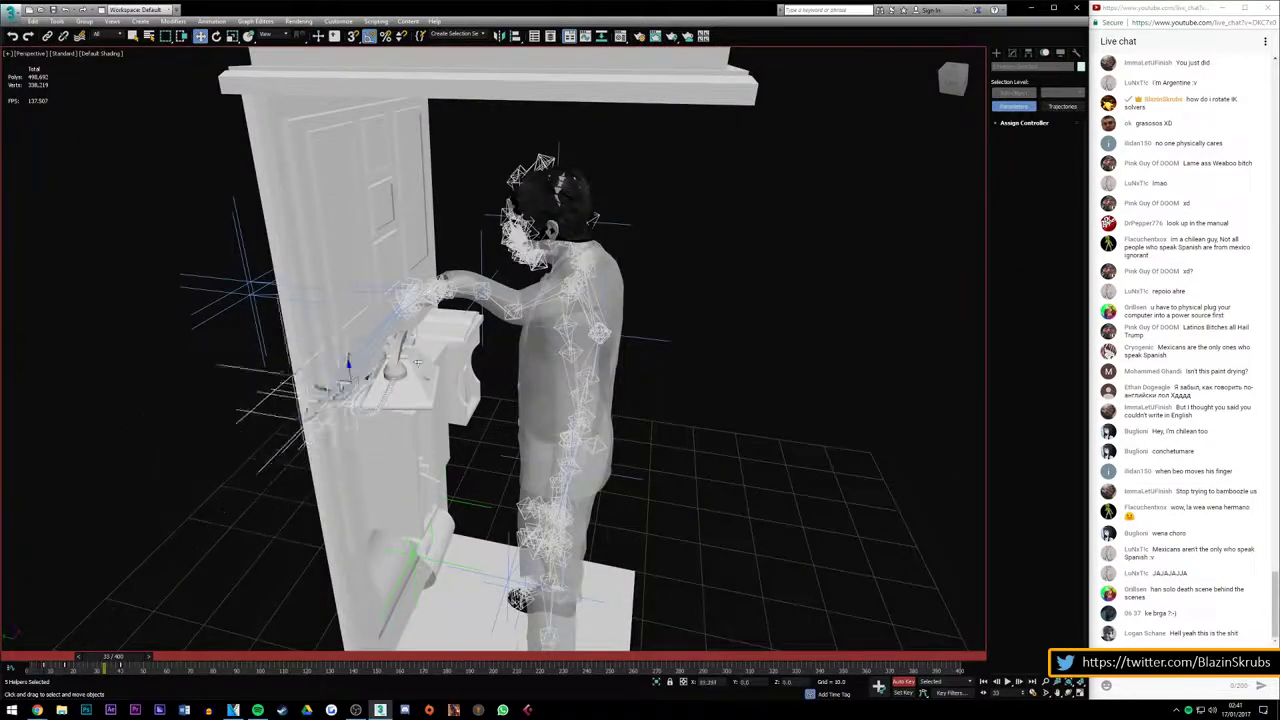
{"action": "scroll", "coordinate": [402, 328], "scroll_direction": "up", "scroll_amount": 3}
{"action": "scroll", "coordinate": [412, 312], "scroll_direction": "up", "scroll_amount": 3}
{"action": "scroll", "coordinate": [416, 308], "scroll_direction": "down", "scroll_amount": 5}
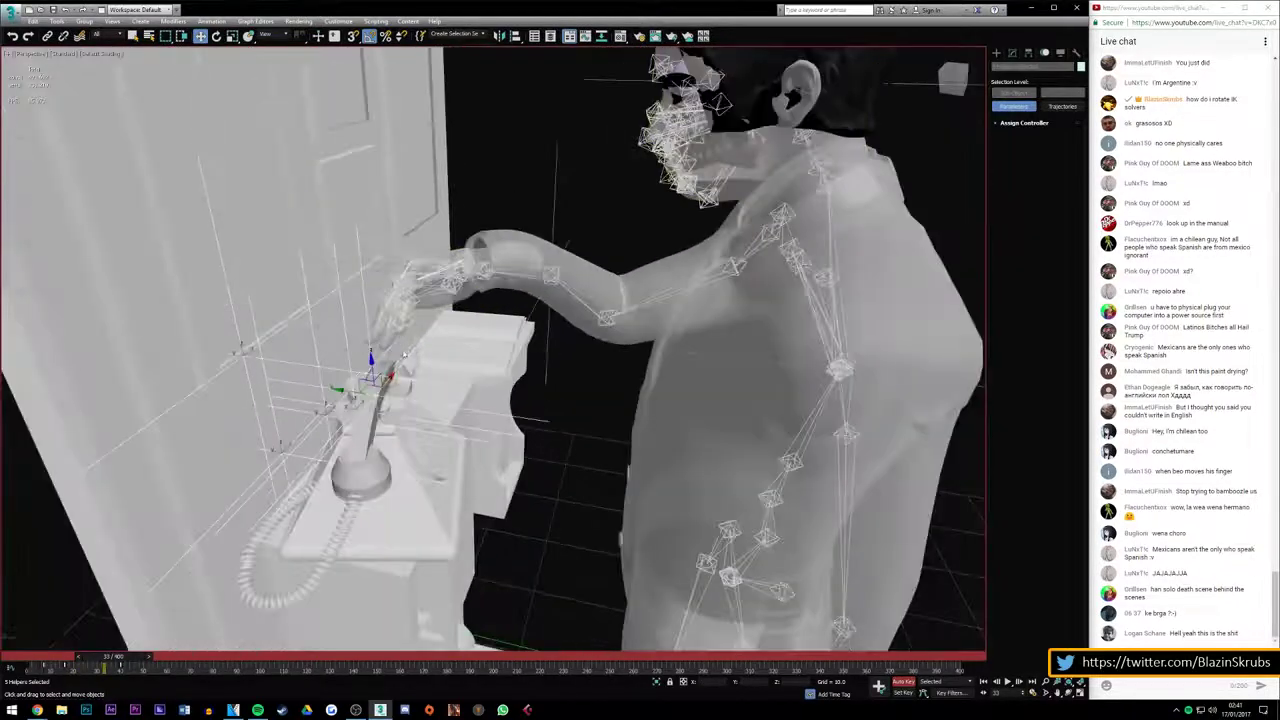
At frame 33, move the hand's IK target up and right and inspect the hand
{"action": "left_click_drag", "start_coordinate": [387, 382], "coordinate": [405, 350]}
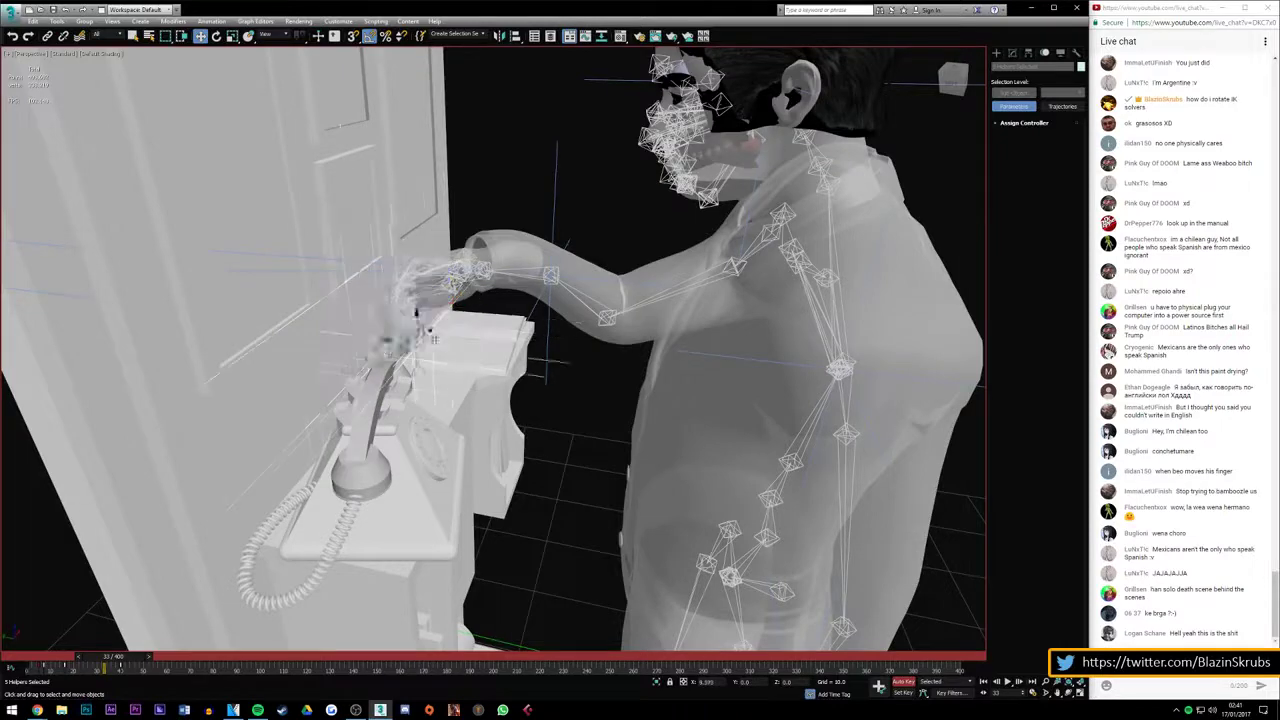
{"action": "middle_click_drag", "start_coordinate": [405, 350], "coordinate": [386, 191], "text": "alt"}
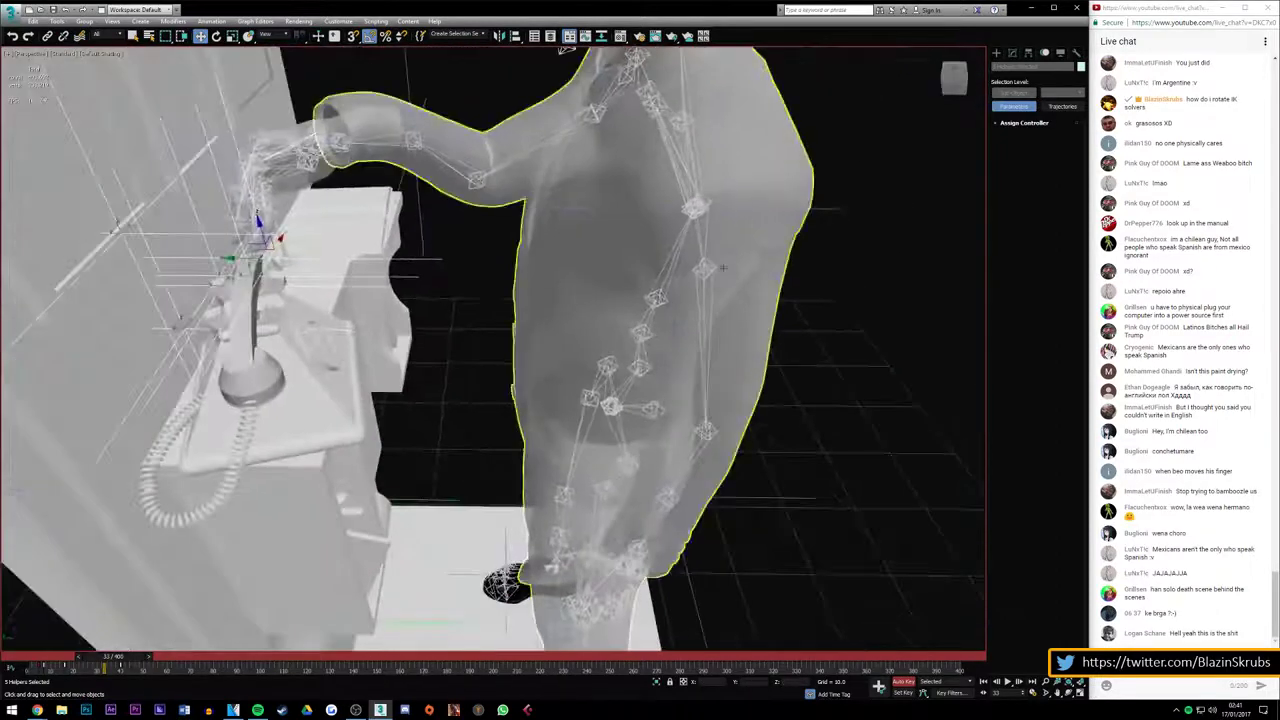
{"action": "scroll", "coordinate": [386, 191], "scroll_direction": "up", "scroll_amount": 5}
{"action": "scroll", "coordinate": [386, 191], "scroll_direction": "down", "scroll_amount": 5}
{"action": "scroll", "coordinate": [429, 329], "scroll_direction": "down", "scroll_amount": 3}
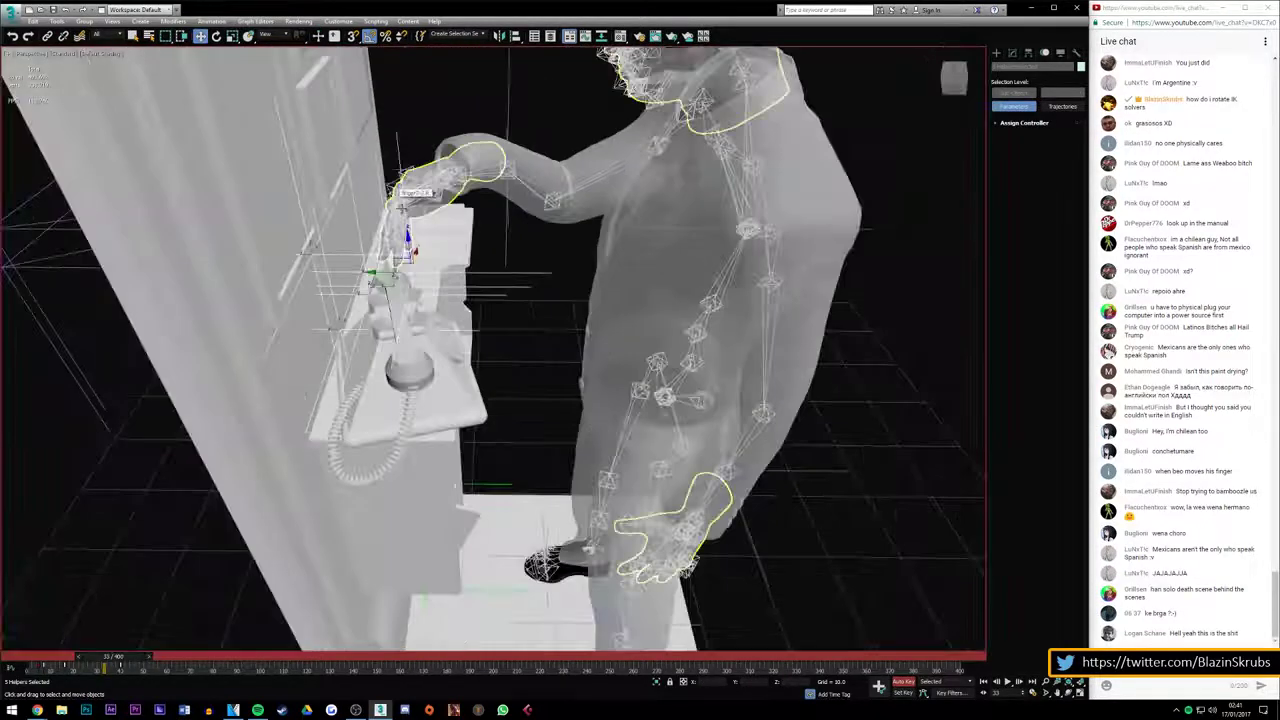
{"action": "scroll", "coordinate": [413, 285], "scroll_direction": "up", "scroll_amount": 4}
{"action": "scroll", "coordinate": [413, 285], "scroll_direction": "down", "scroll_amount": 3}
{"action": "scroll", "coordinate": [405, 280], "scroll_direction": "down", "scroll_amount": 3}
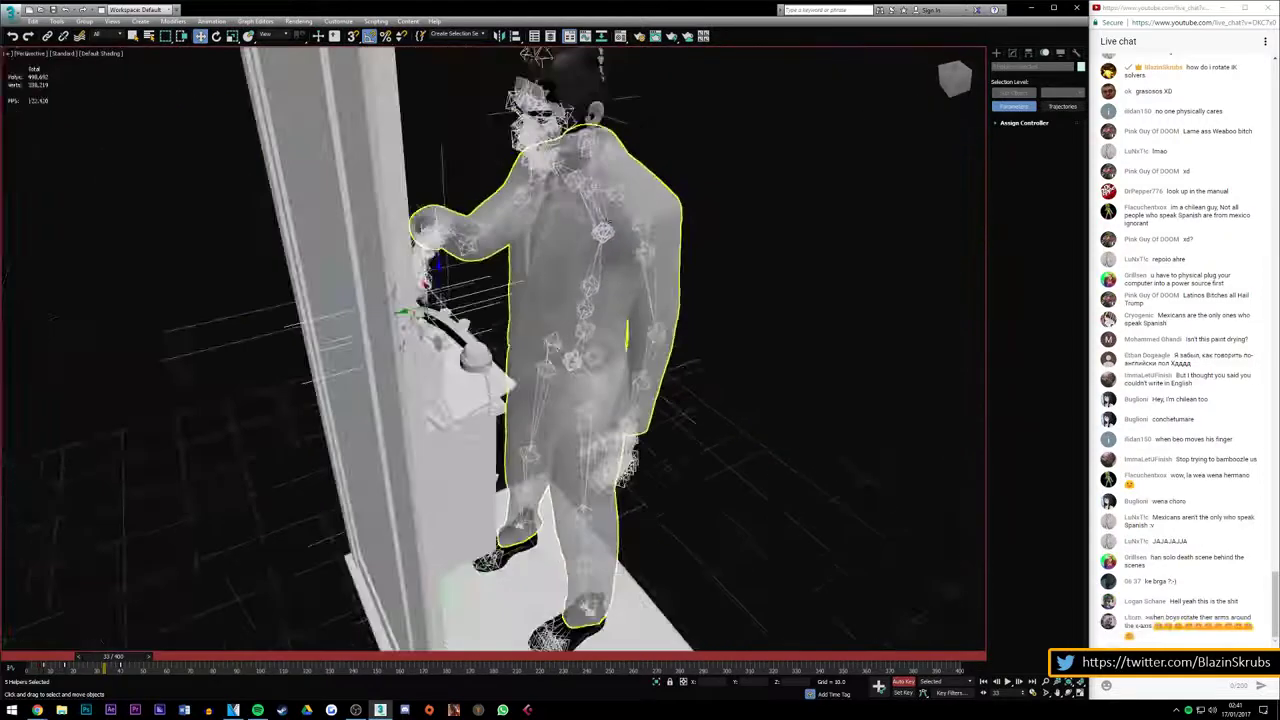
{"action": "scroll", "coordinate": [398, 276], "scroll_direction": "up", "scroll_amount": 5}
{"action": "scroll", "coordinate": [476, 255], "scroll_direction": "down", "scroll_amount": 1}
{"action": "scroll", "coordinate": [480, 251], "scroll_direction": "up", "scroll_amount": 3}
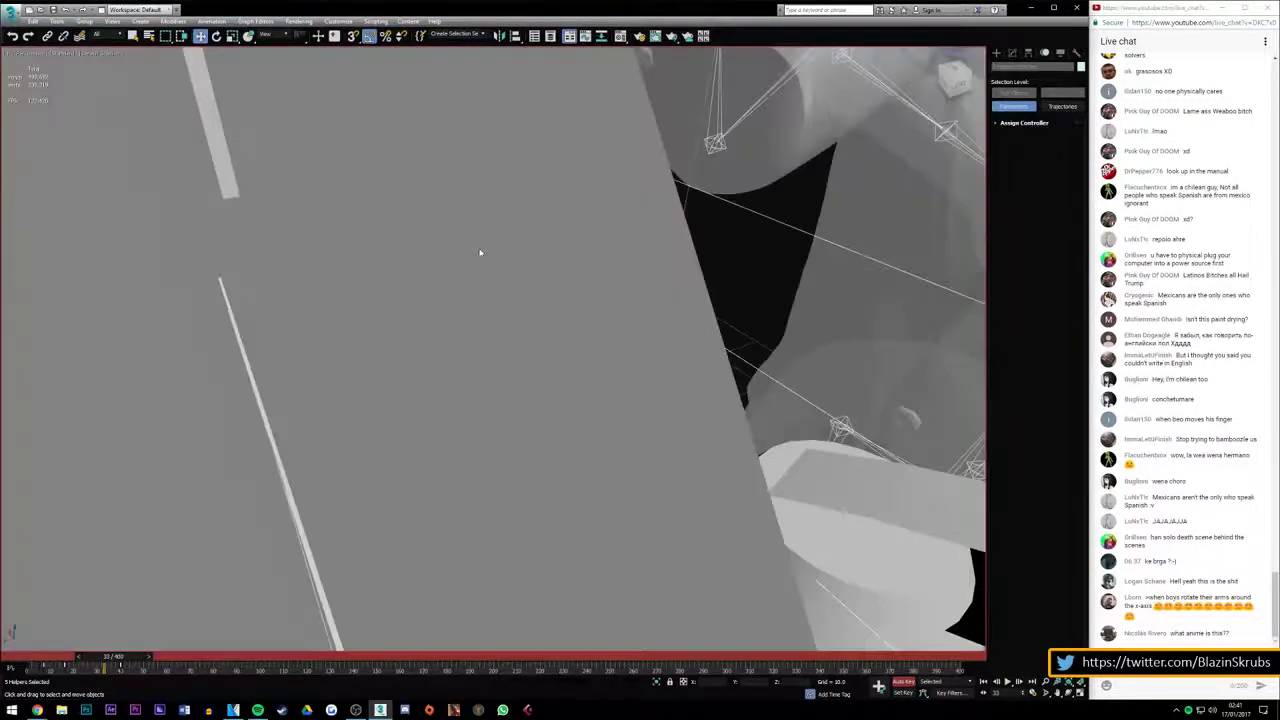
{"action": "scroll", "coordinate": [480, 251], "scroll_direction": "down", "scroll_amount": 5}
{"action": "middle_click_drag", "start_coordinate": [540, 262], "coordinate": [575, 258], "text": "alt"}
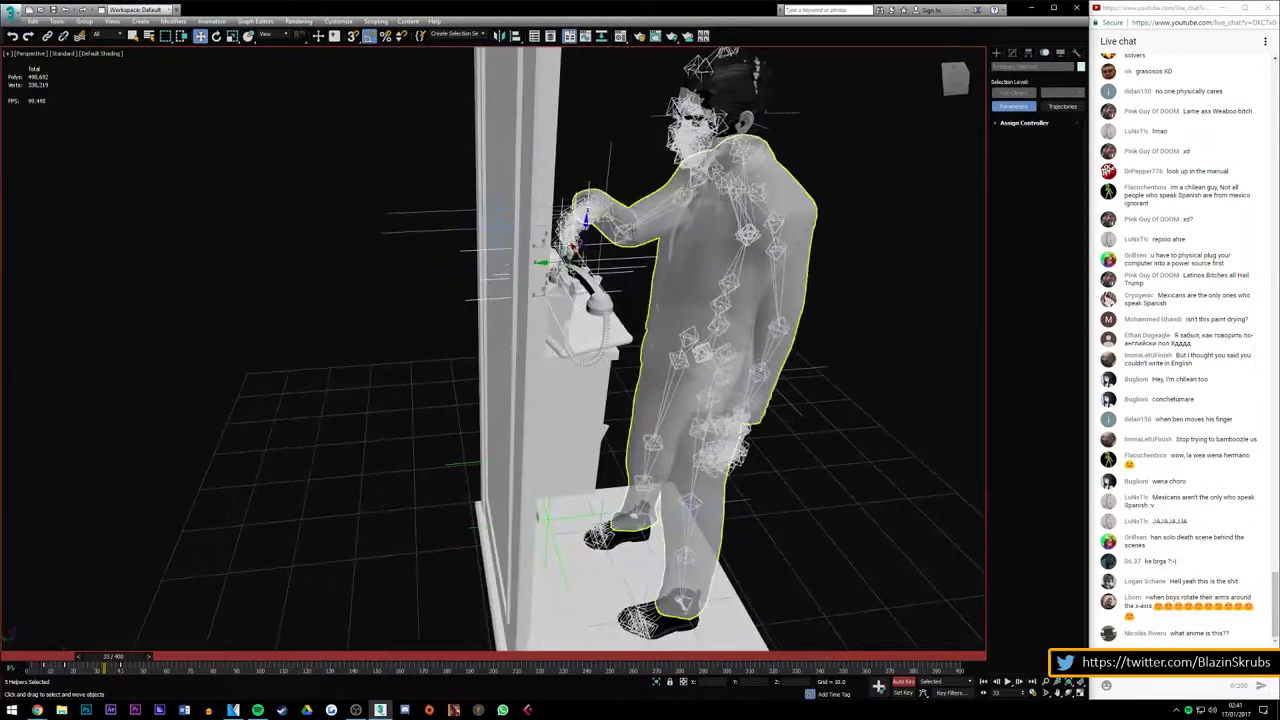
{"action": "scroll", "coordinate": [575, 258], "scroll_direction": "up", "scroll_amount": 4}
Shift the hand's five finger control helpers to repose the fingers
{"action": "left_click", "coordinate": [578, 256]}
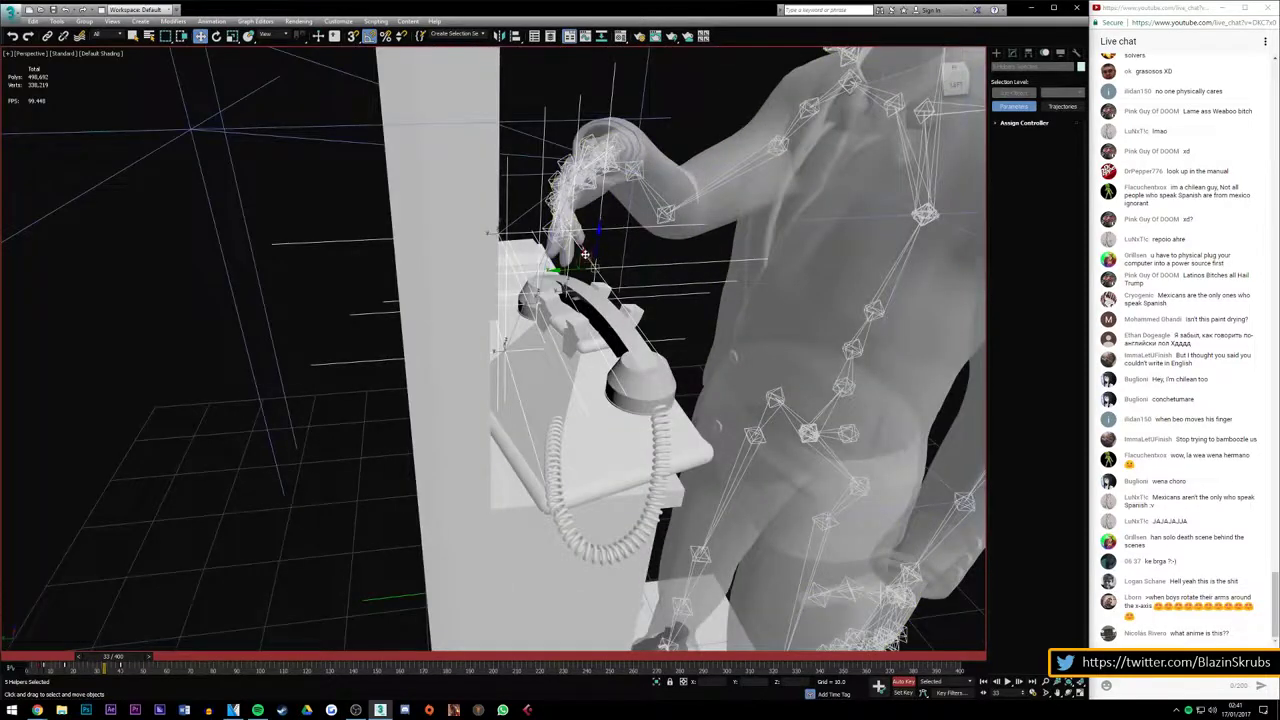
{"action": "left_click", "coordinate": [808, 597]}
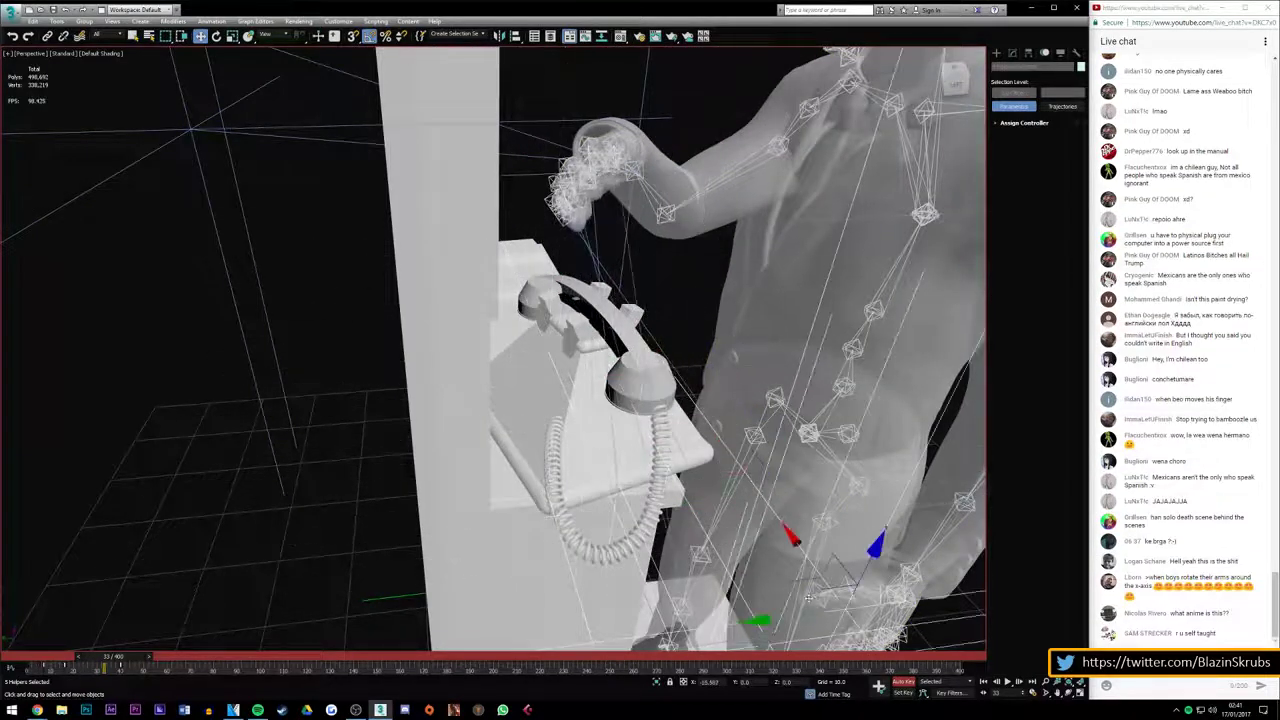
{"action": "left_click_drag", "start_coordinate": [838, 588], "coordinate": [1016, 598]}
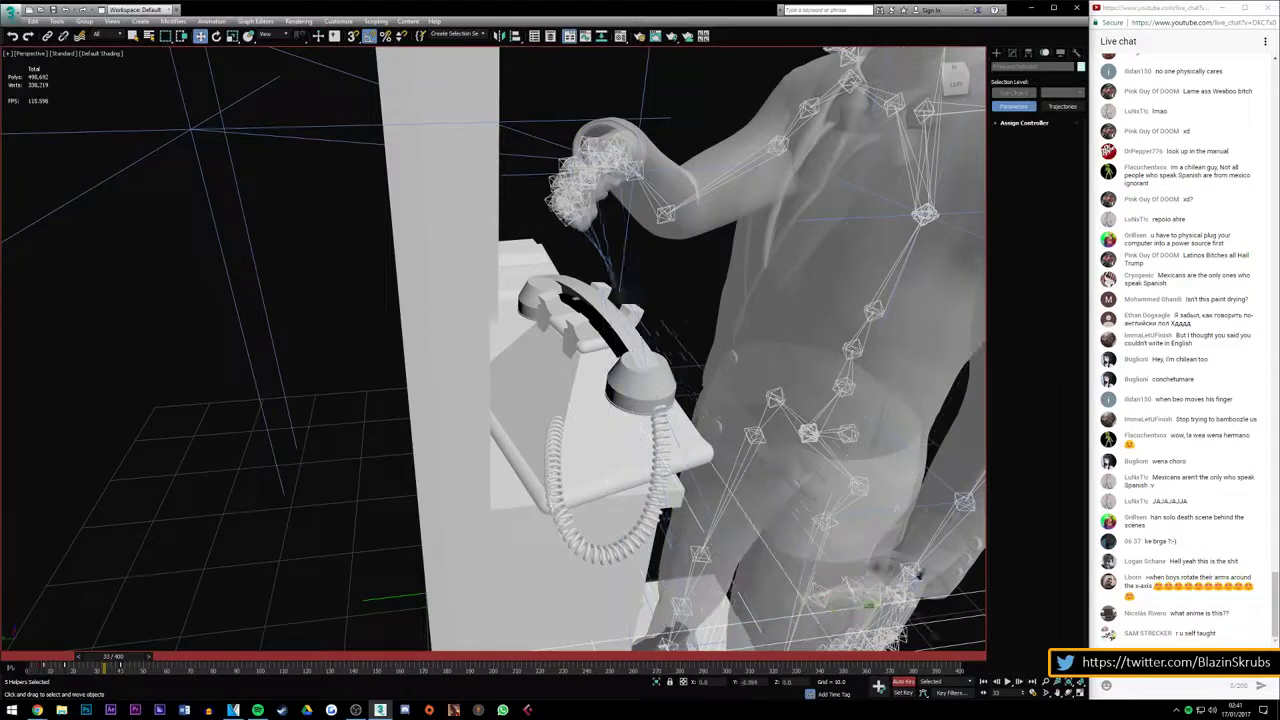
{"action": "mouse_move", "coordinate": [760, 500]}
{"action": "middle_mouse_down", "text": "alt"}
{"action": "mouse_move", "coordinate": [560, 470]}
{"action": "mouse_move", "coordinate": [457, 300]}
{"action": "mouse_move", "coordinate": [484, 243]}
{"action": "mouse_move", "coordinate": [449, 349]}
{"action": "middle_mouse_up", "text": "alt"}
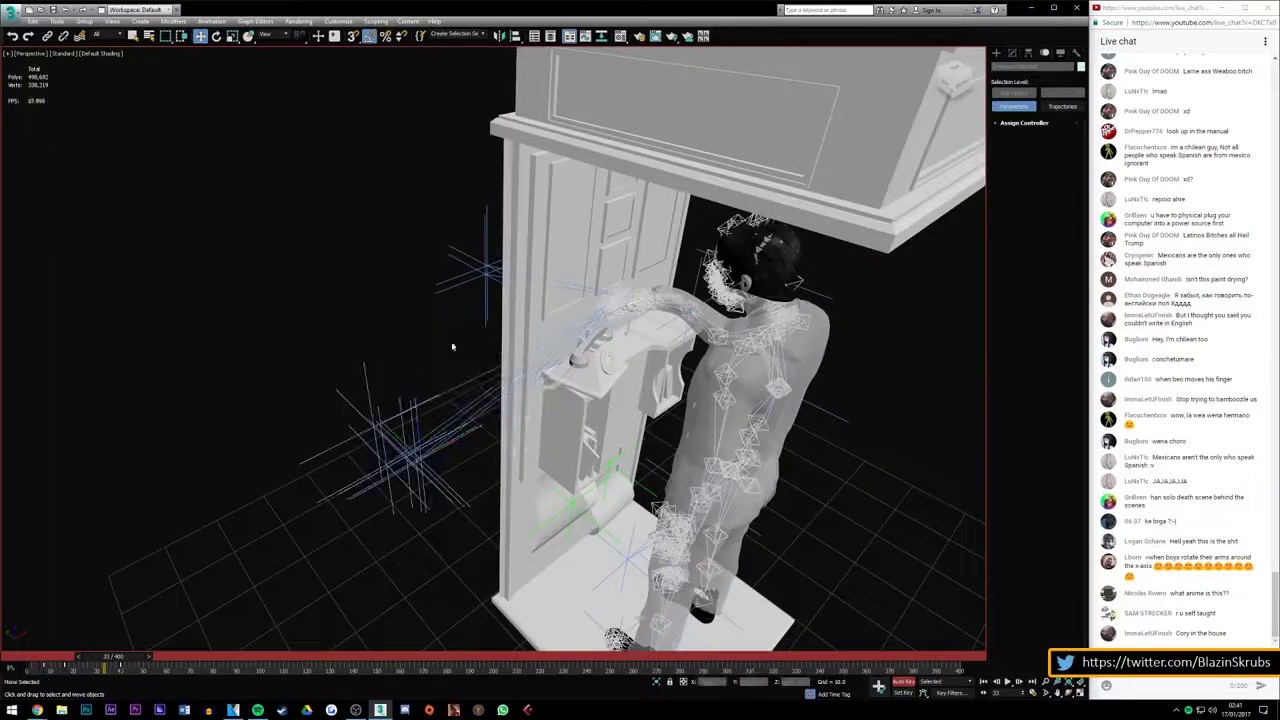
Move the arm's two IK goal helpers onto the phone handset, undoing a wrong move
{"action": "scroll", "coordinate": [449, 349], "scroll_direction": "up", "scroll_amount": 4}
{"action": "left_click", "coordinate": [243, 262]}
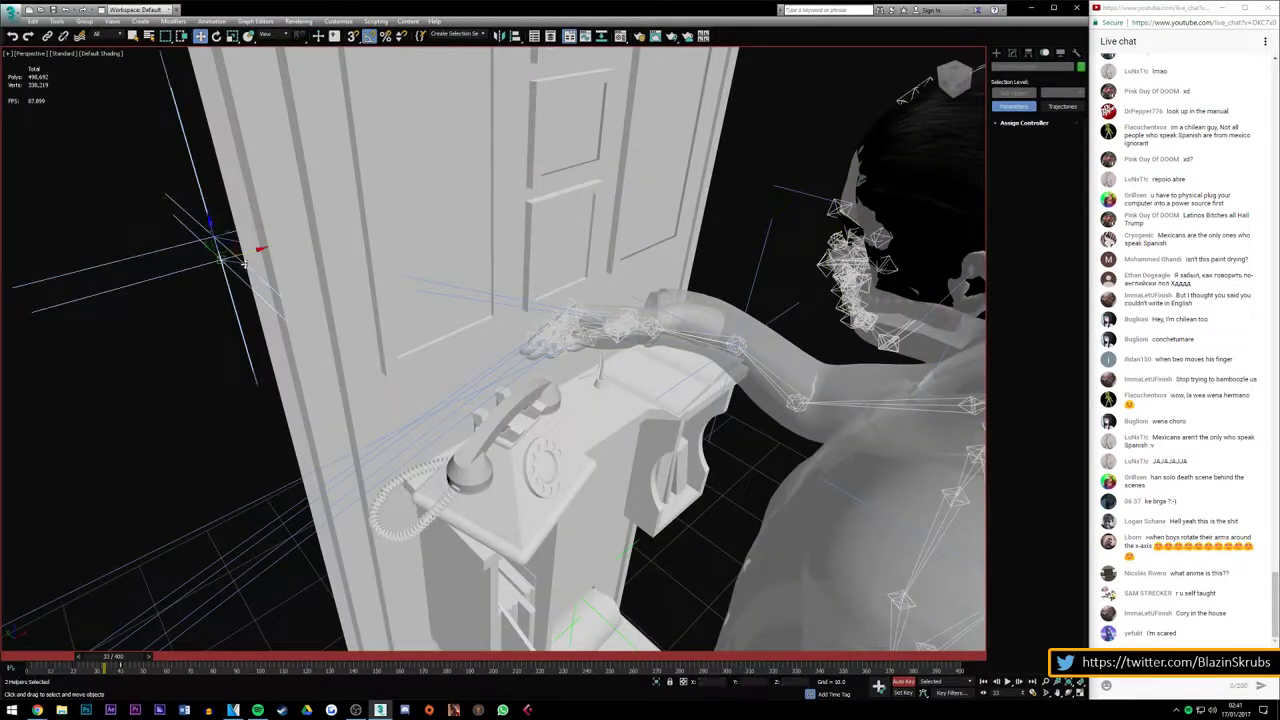
{"action": "mouse_move", "coordinate": [243, 255]}
{"action": "left_mouse_down"}
{"action": "mouse_move", "coordinate": [239, 535]}
{"action": "mouse_move", "coordinate": [116, 285]}
{"action": "mouse_move", "coordinate": [268, 380]}
{"action": "left_mouse_up"}
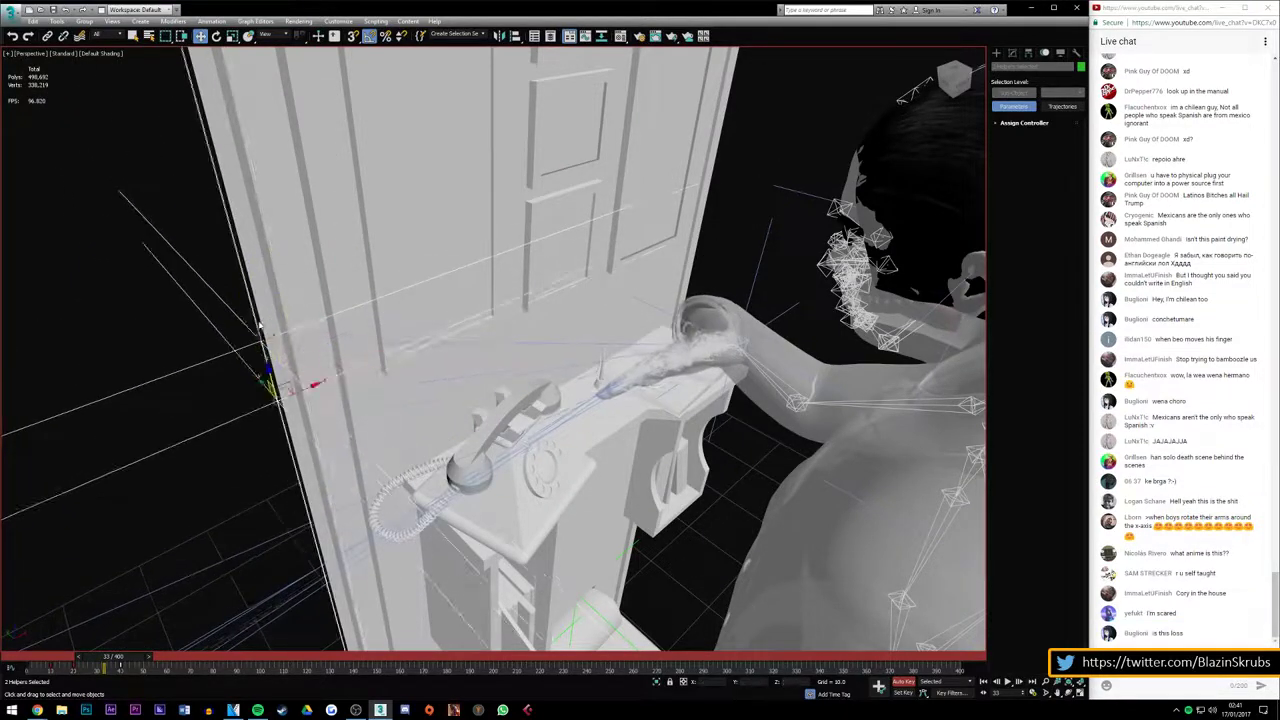
{"action": "key", "text": "ctrl+z"}
{"action": "key", "text": "ctrl+z"}
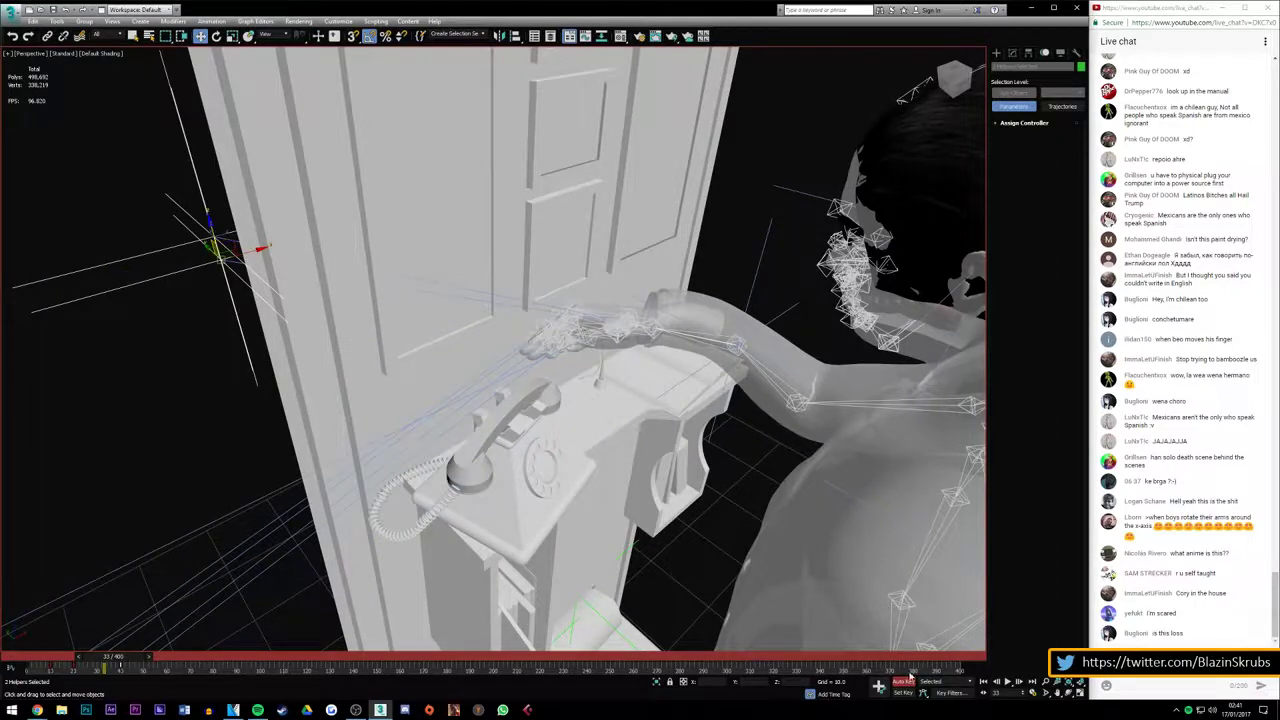
{"action": "mouse_move", "coordinate": [208, 249]}
{"action": "left_mouse_down"}
{"action": "mouse_move", "coordinate": [385, 385]}
{"action": "mouse_move", "coordinate": [717, 302]}
{"action": "left_mouse_up"}
Lower the hand helpers onto the phone, deselect them, and return to frame 0
{"action": "left_click", "coordinate": [423, 400]}
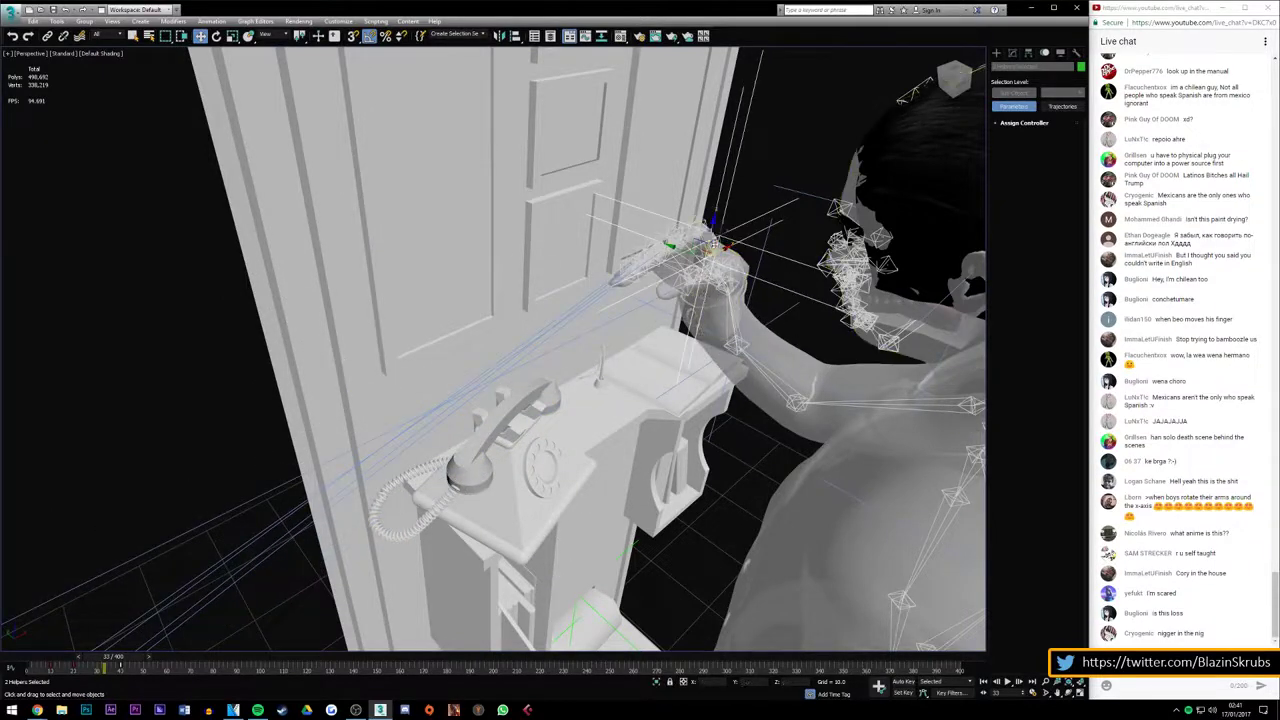
{"action": "left_click_drag", "start_coordinate": [712, 243], "coordinate": [705, 395]}
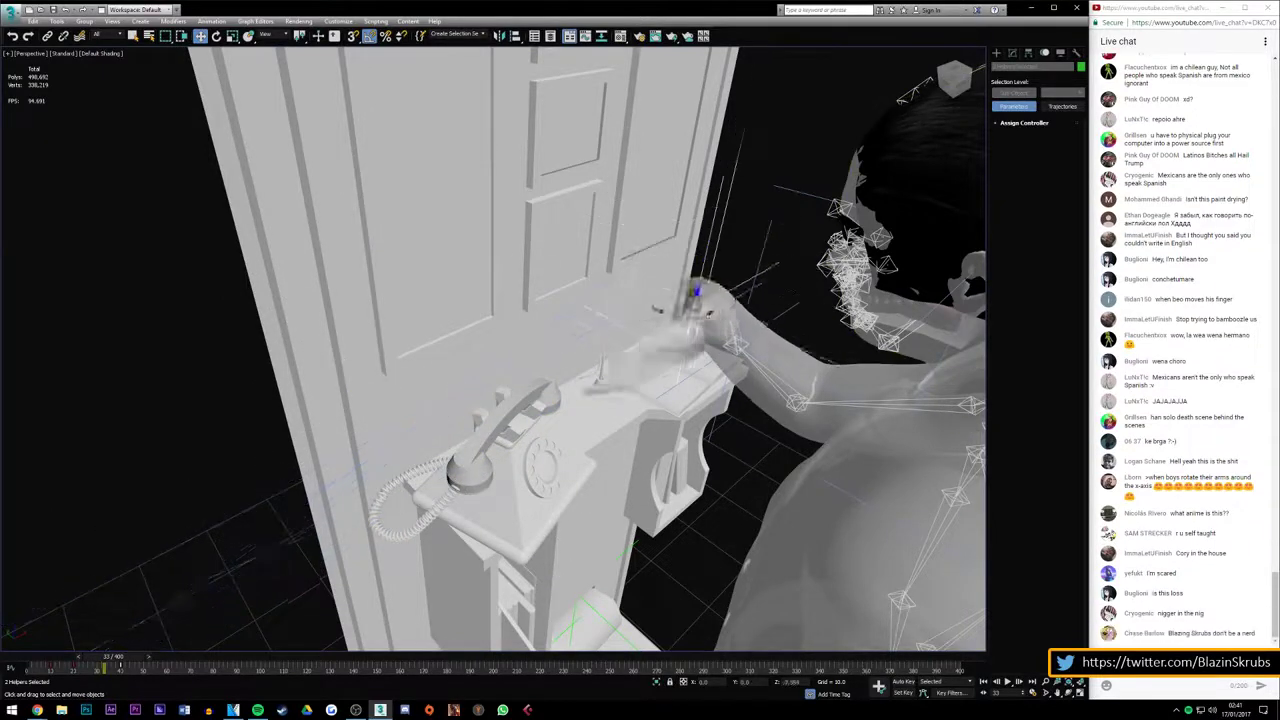
{"action": "left_click", "coordinate": [705, 395]}
{"action": "middle_click_drag", "start_coordinate": [705, 395], "coordinate": [349, 231], "text": "alt"}
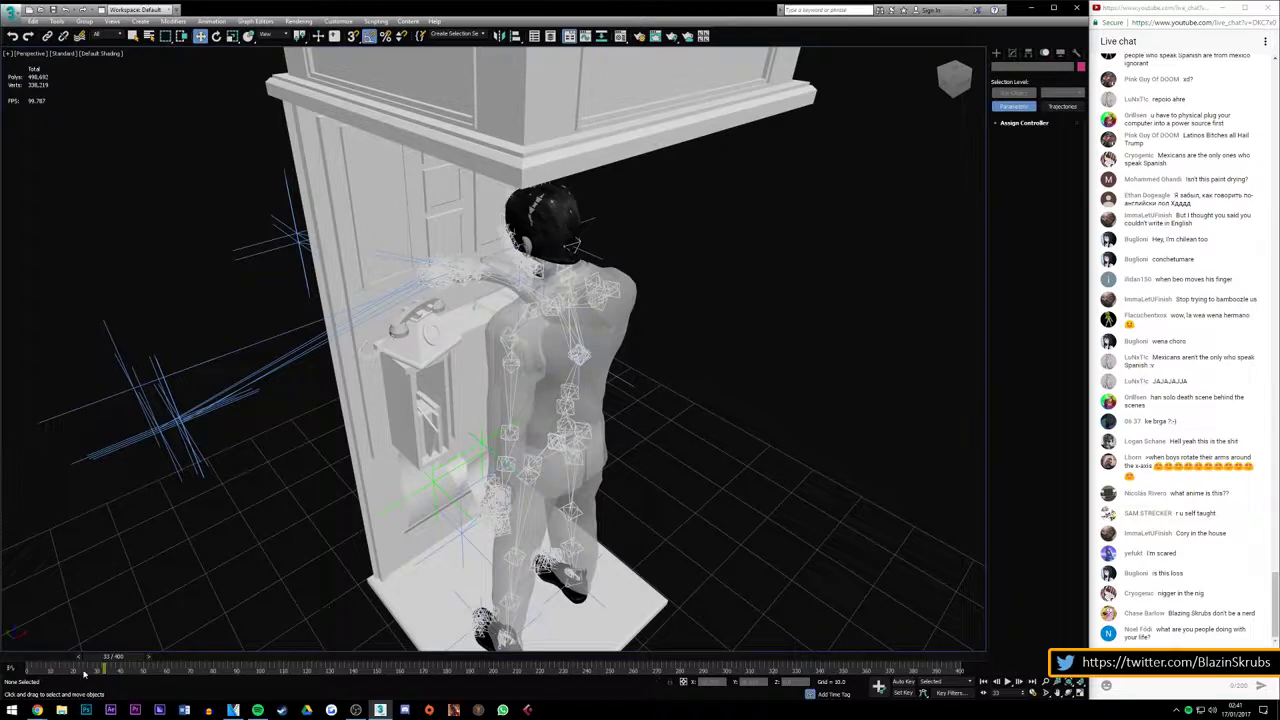
{"action": "left_click_drag", "start_coordinate": [90, 663], "coordinate": [30, 660]}
Play the reach animation twice, orbiting the booth during playback
{"action": "key", "text": "w"}
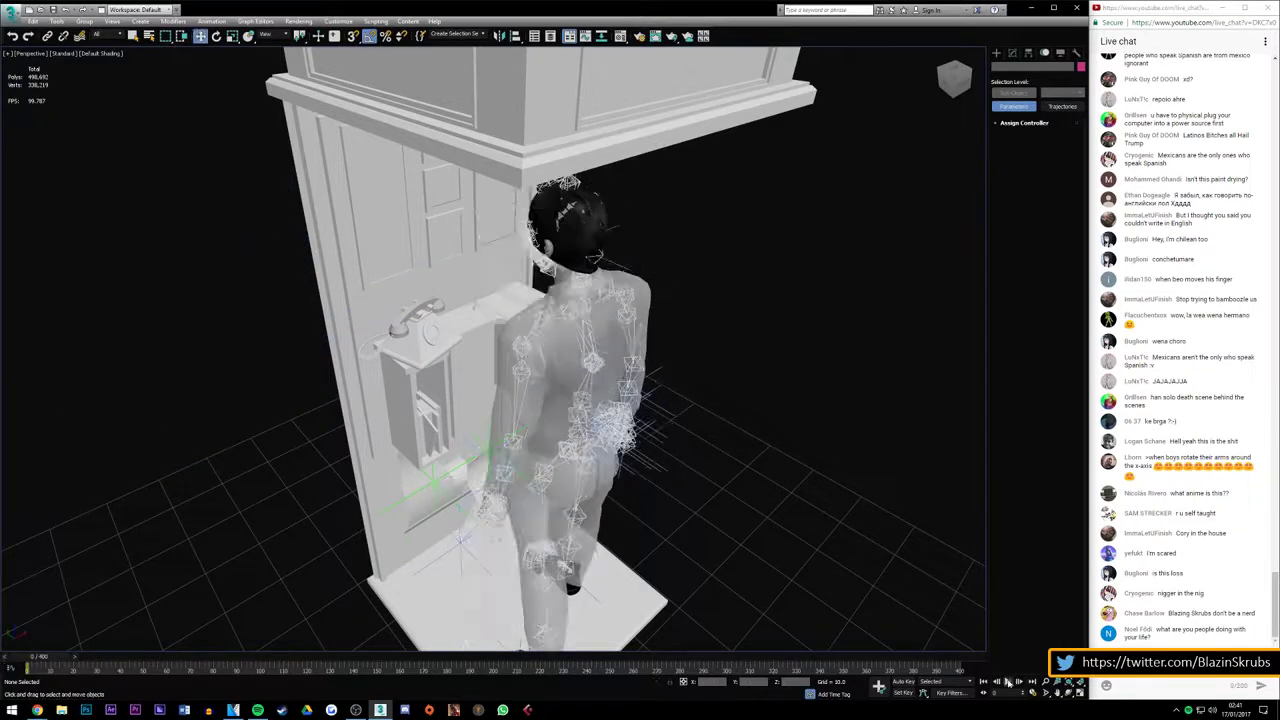
{"action": "left_click", "coordinate": [1008, 680]}
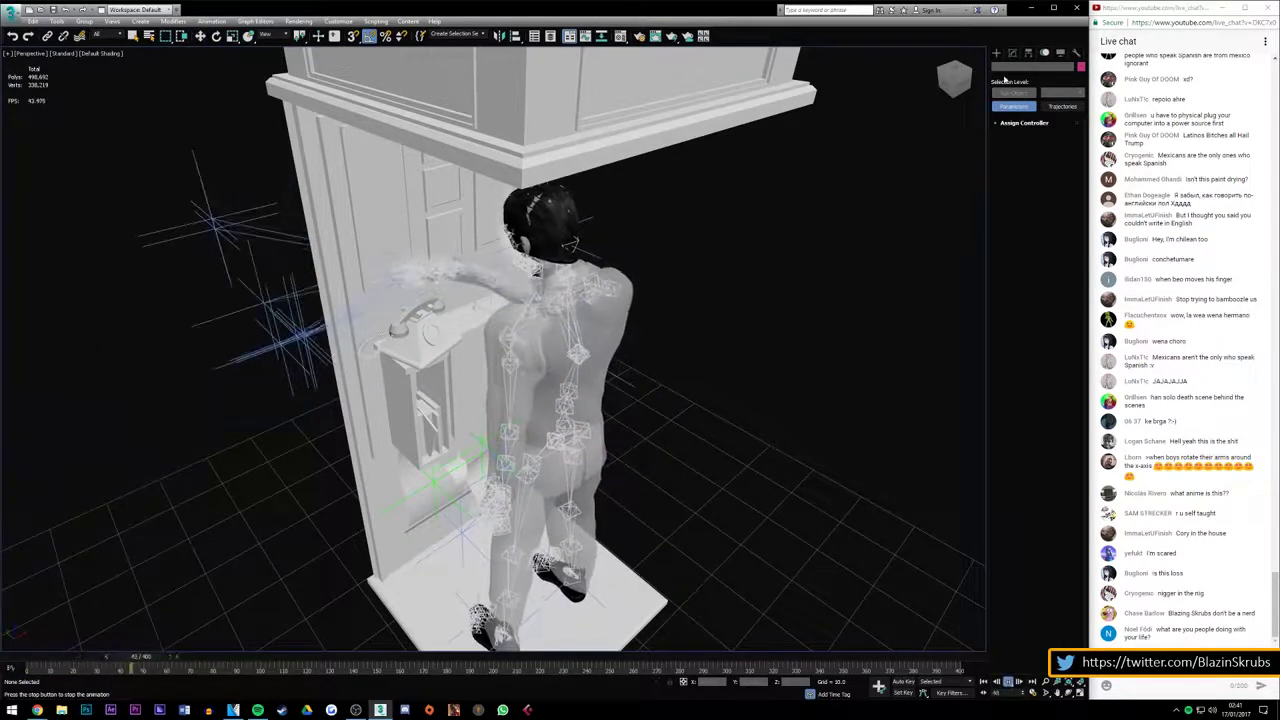
{"action": "middle_click_drag", "start_coordinate": [500, 350], "coordinate": [420, 340], "text": "alt"}
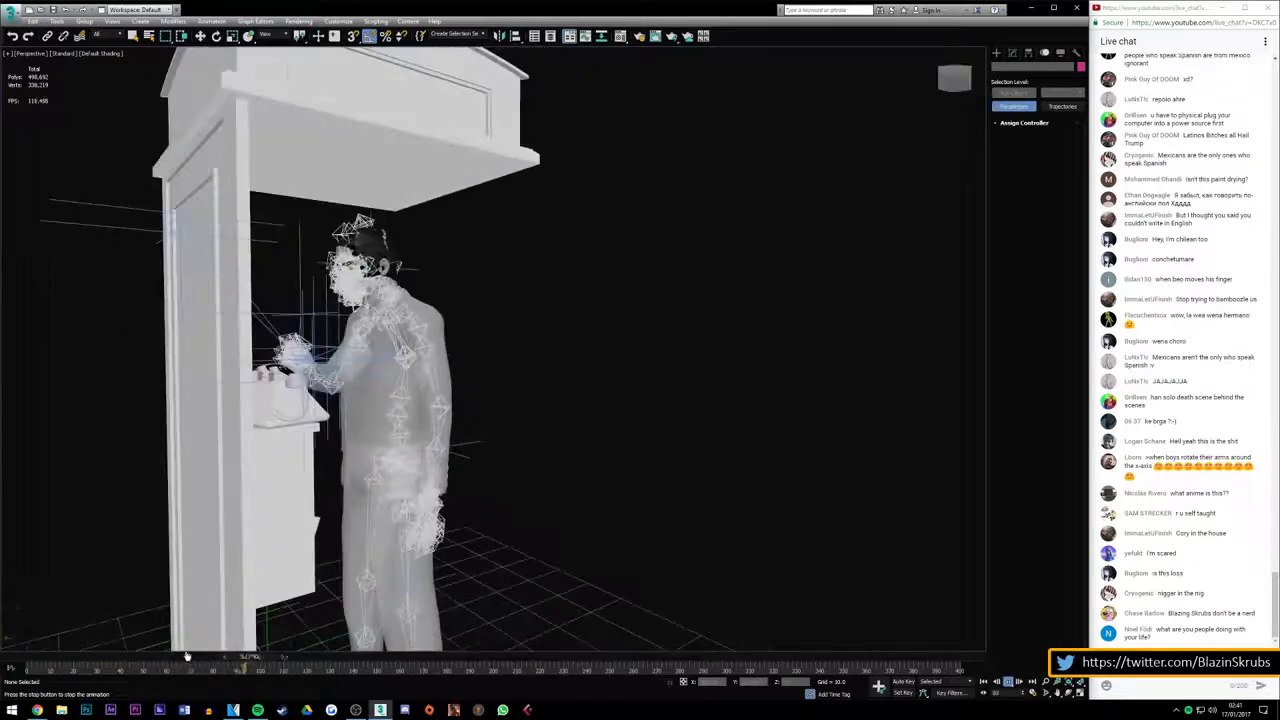
{"action": "left_click_drag", "start_coordinate": [267, 660], "coordinate": [30, 660]}
{"action": "key", "text": "w"}
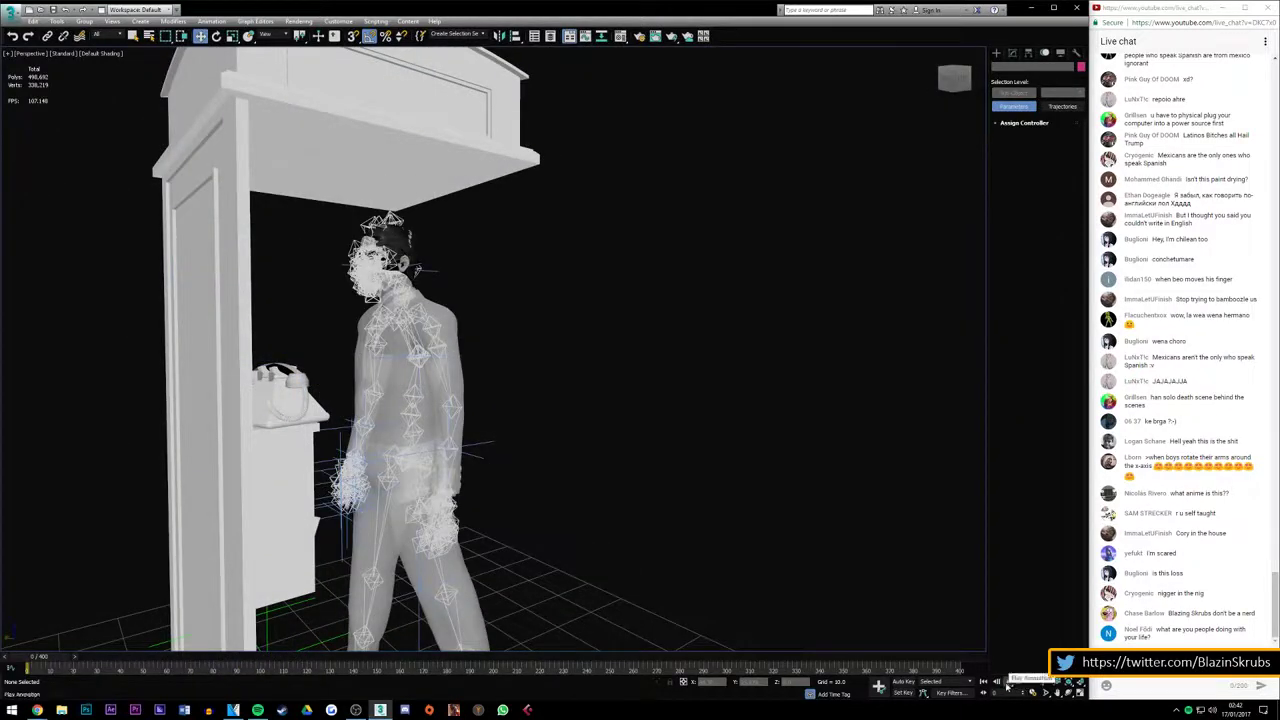
{"action": "left_click", "coordinate": [1008, 684]}
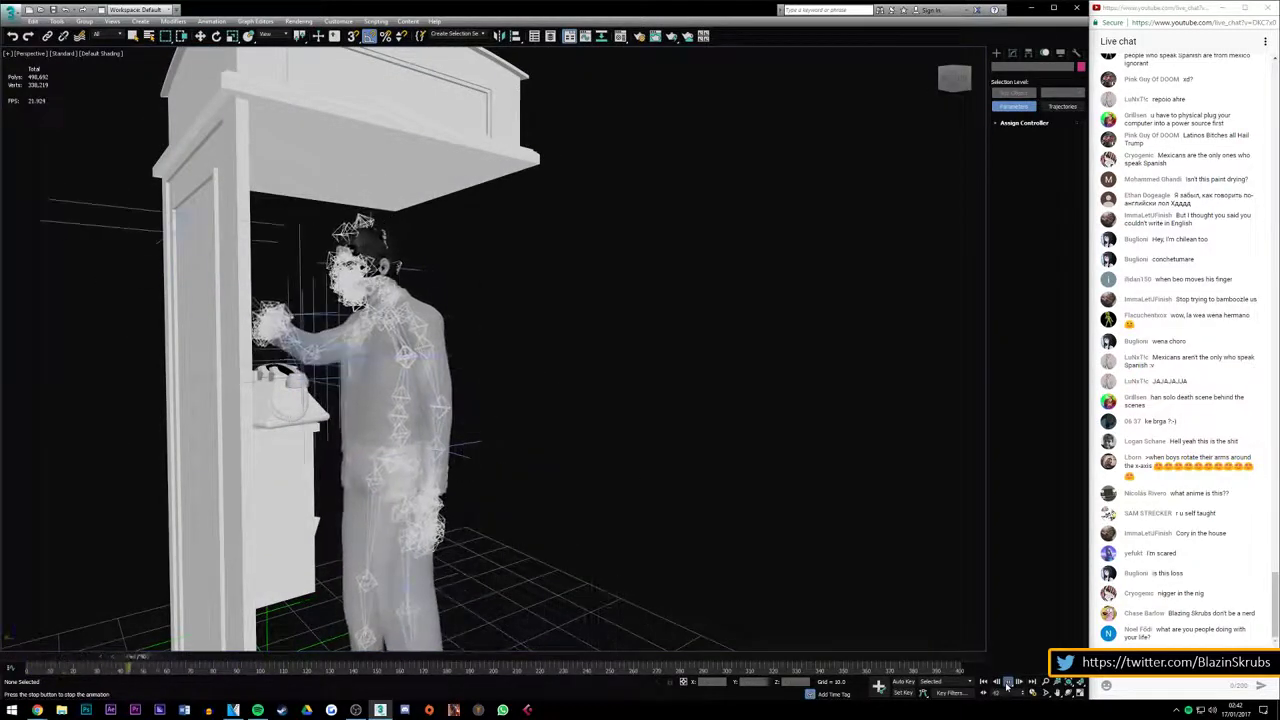
{"action": "left_click_drag", "start_coordinate": [947, 100], "coordinate": [900, 140]}
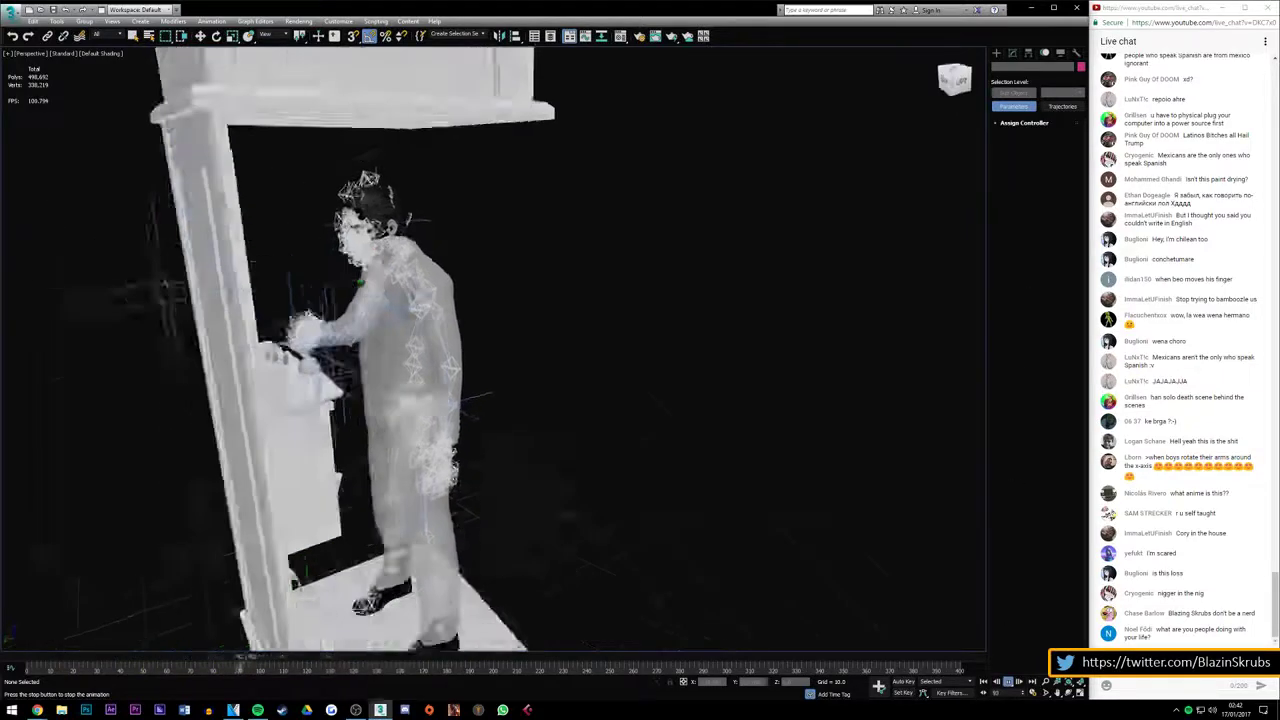
{"action": "left_click_drag", "start_coordinate": [953, 80], "coordinate": [287, 480]}
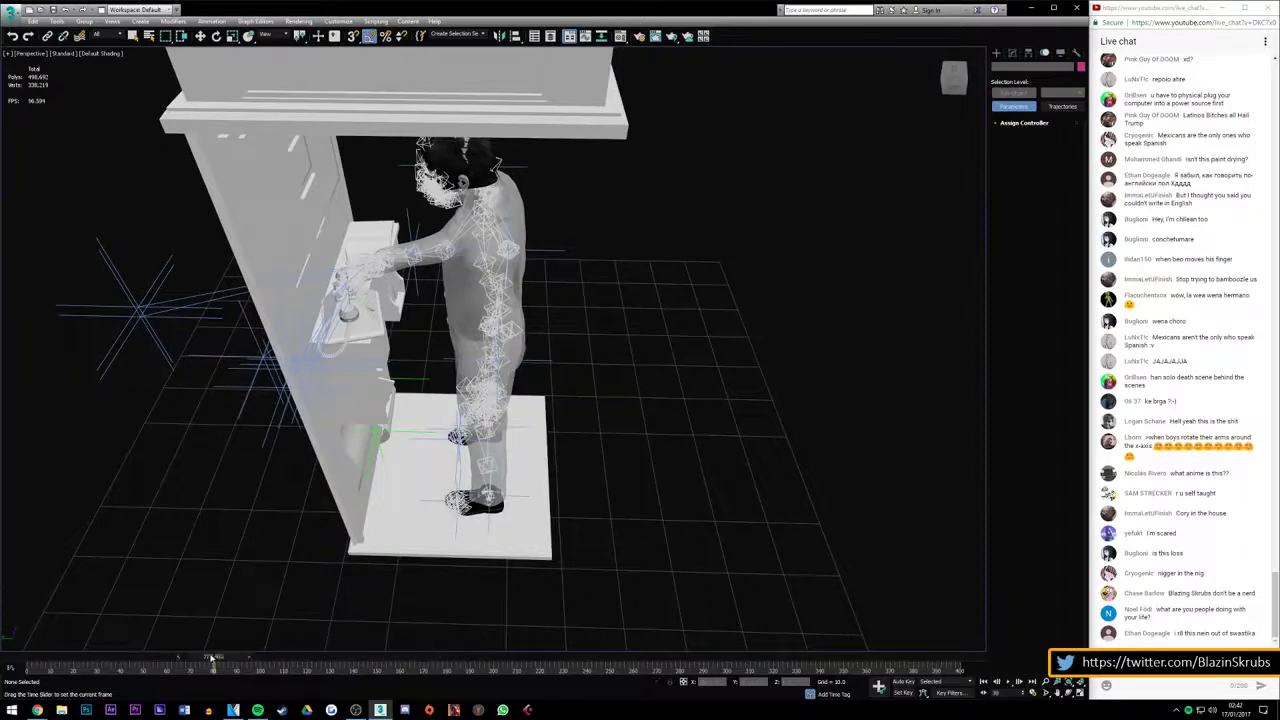
Rewind to frame 0, then scrub to the raised-arm pose around frame 68
{"action": "left_click_drag", "start_coordinate": [213, 660], "coordinate": [28, 660]}
{"action": "scroll", "coordinate": [357, 278], "scroll_direction": "up", "scroll_amount": 6}
{"action": "scroll", "coordinate": [357, 278], "scroll_direction": "down", "scroll_amount": 2}
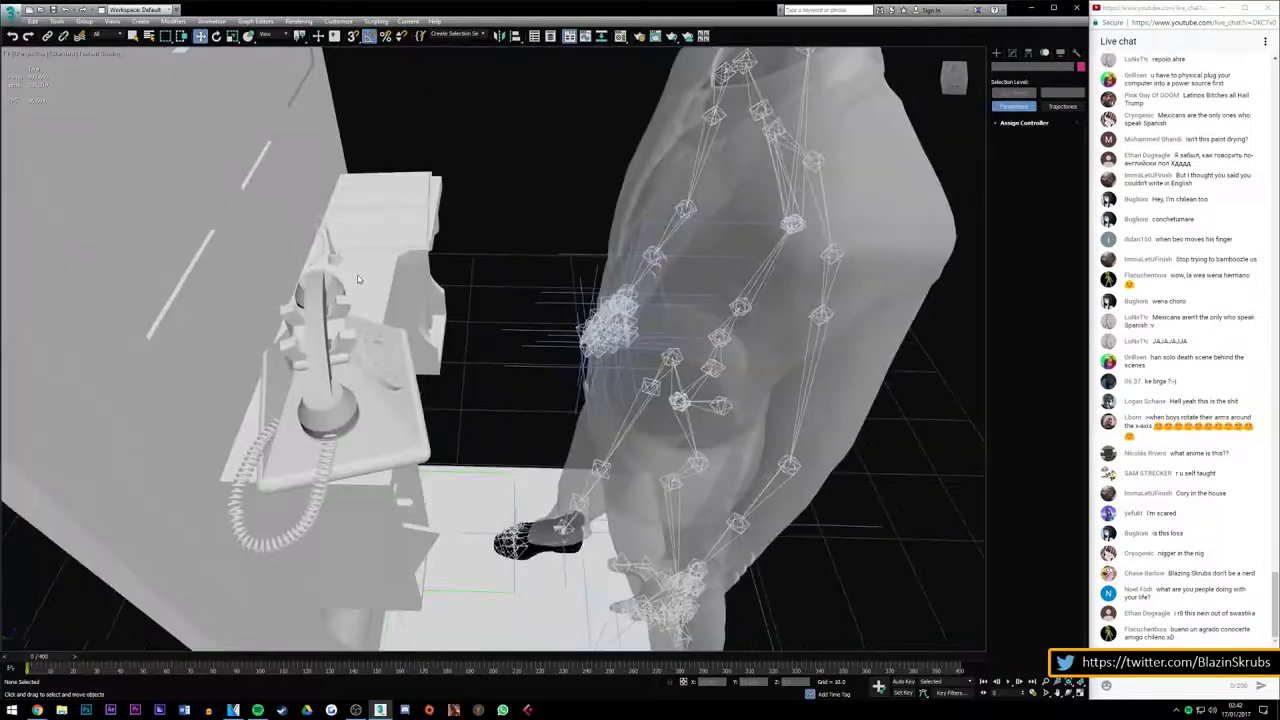
{"action": "middle_click_drag", "start_coordinate": [357, 278], "coordinate": [366, 348], "text": "alt"}
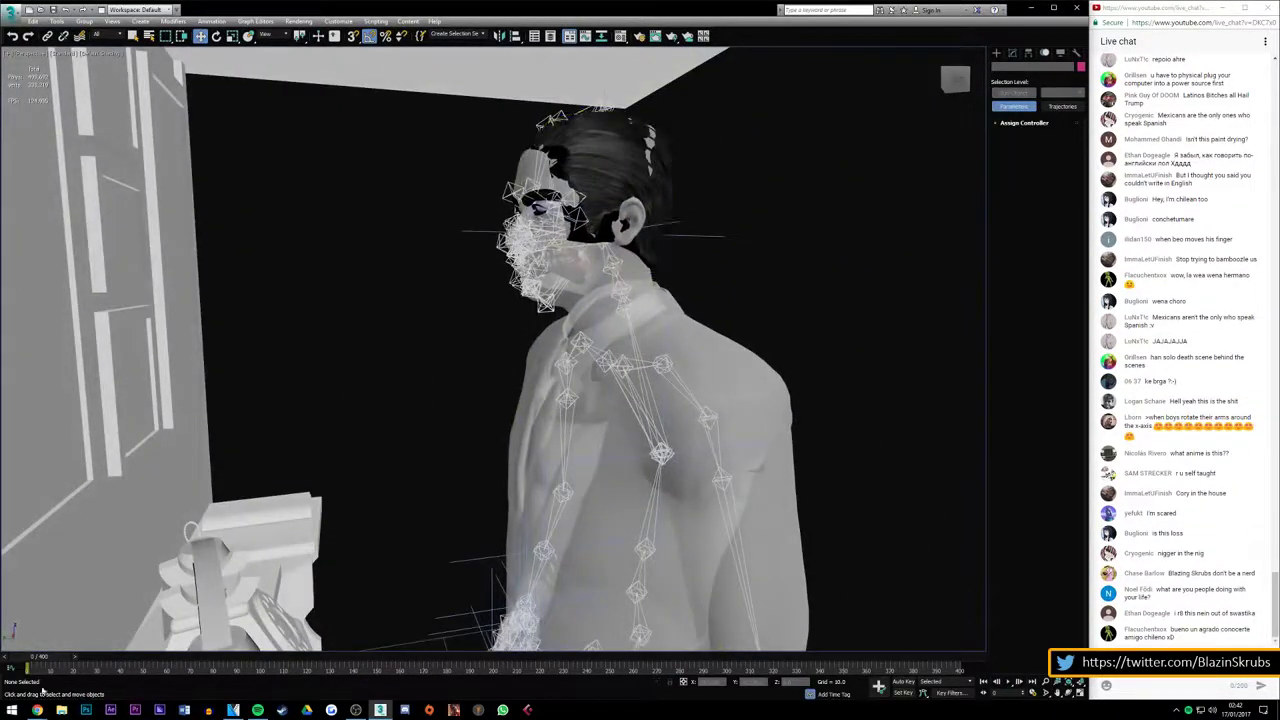
{"action": "left_click_drag", "start_coordinate": [30, 660], "coordinate": [176, 650]}
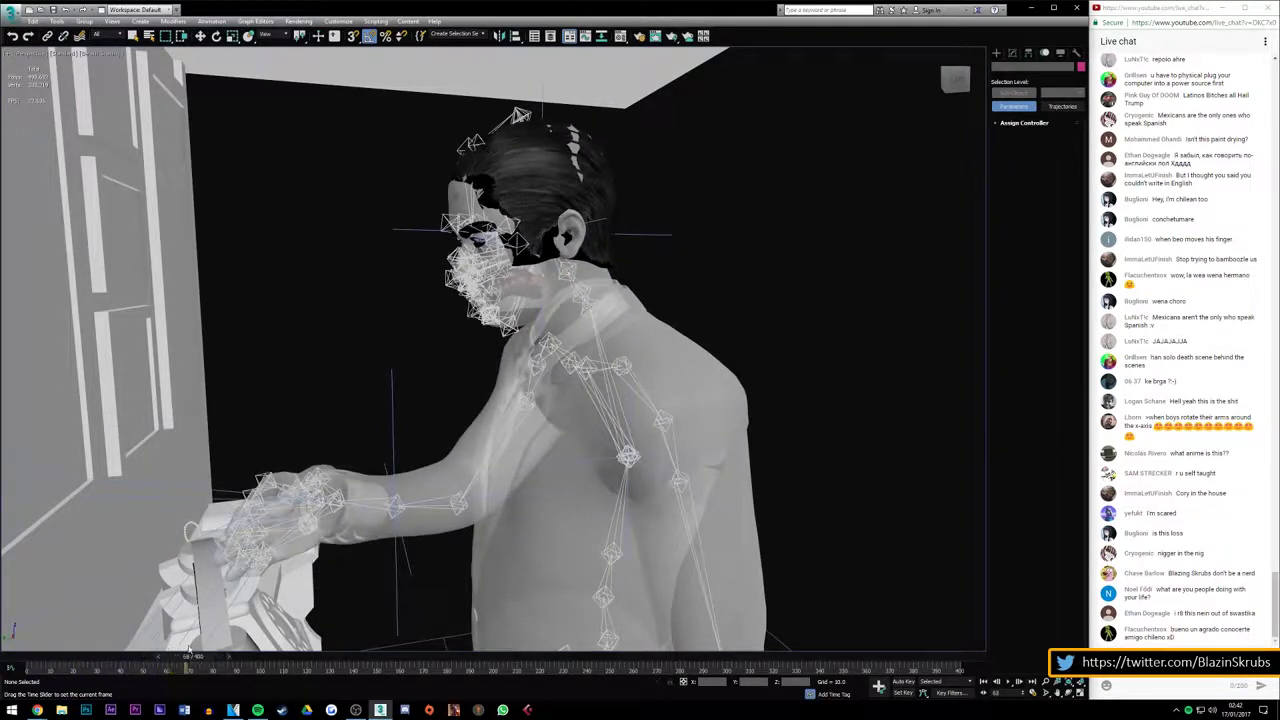
At frame 68, select the arm's IK goal and raise it toward the phone receiver
{"action": "key", "text": "w"}
{"action": "left_click", "coordinate": [393, 467]}
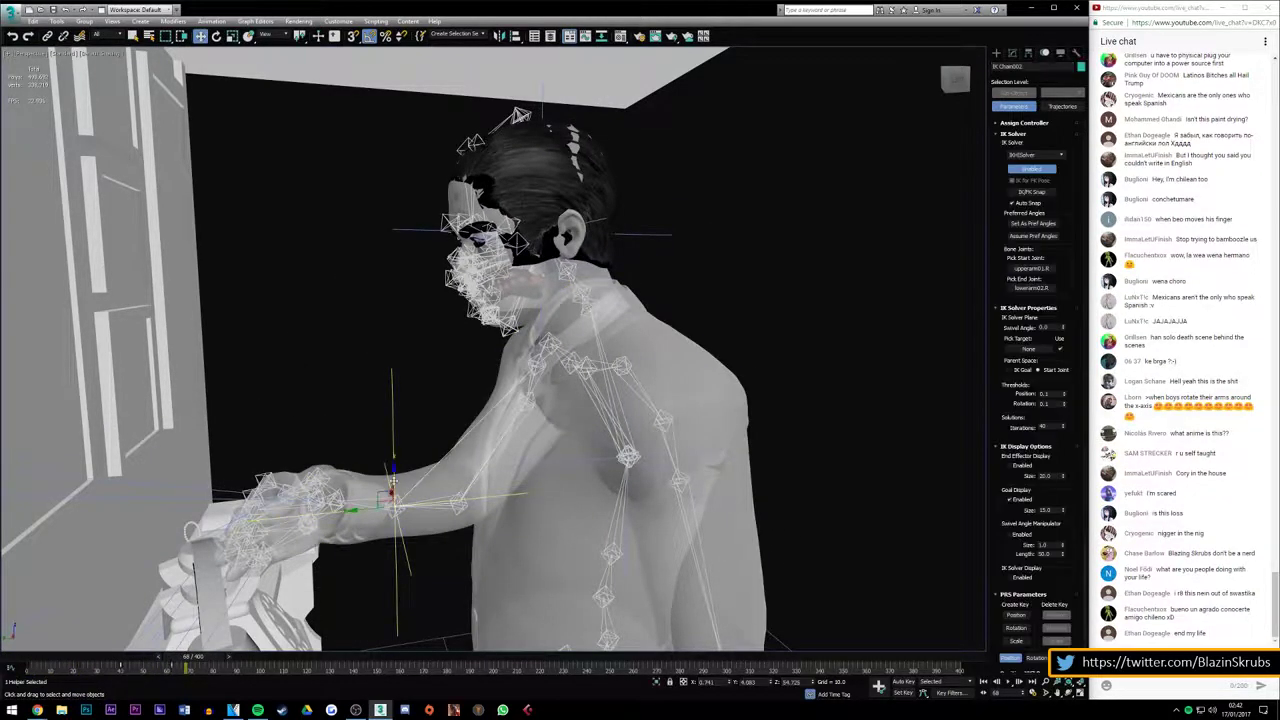
{"action": "middle_click_drag", "start_coordinate": [393, 490], "coordinate": [420, 380], "text": "alt"}
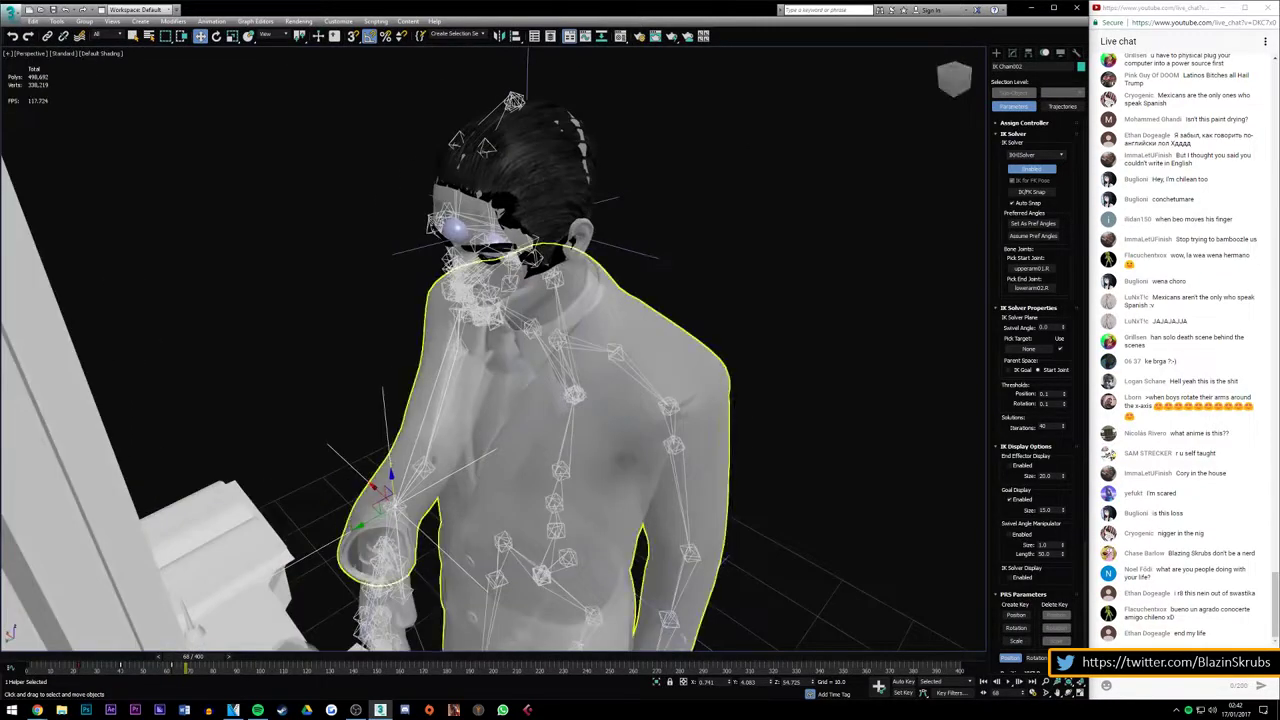
{"action": "scroll", "coordinate": [417, 371], "scroll_direction": "down", "scroll_amount": 5}
{"action": "scroll", "coordinate": [415, 371], "scroll_direction": "up", "scroll_amount": 5}
{"action": "scroll", "coordinate": [380, 350], "scroll_direction": "down", "scroll_amount": 3}
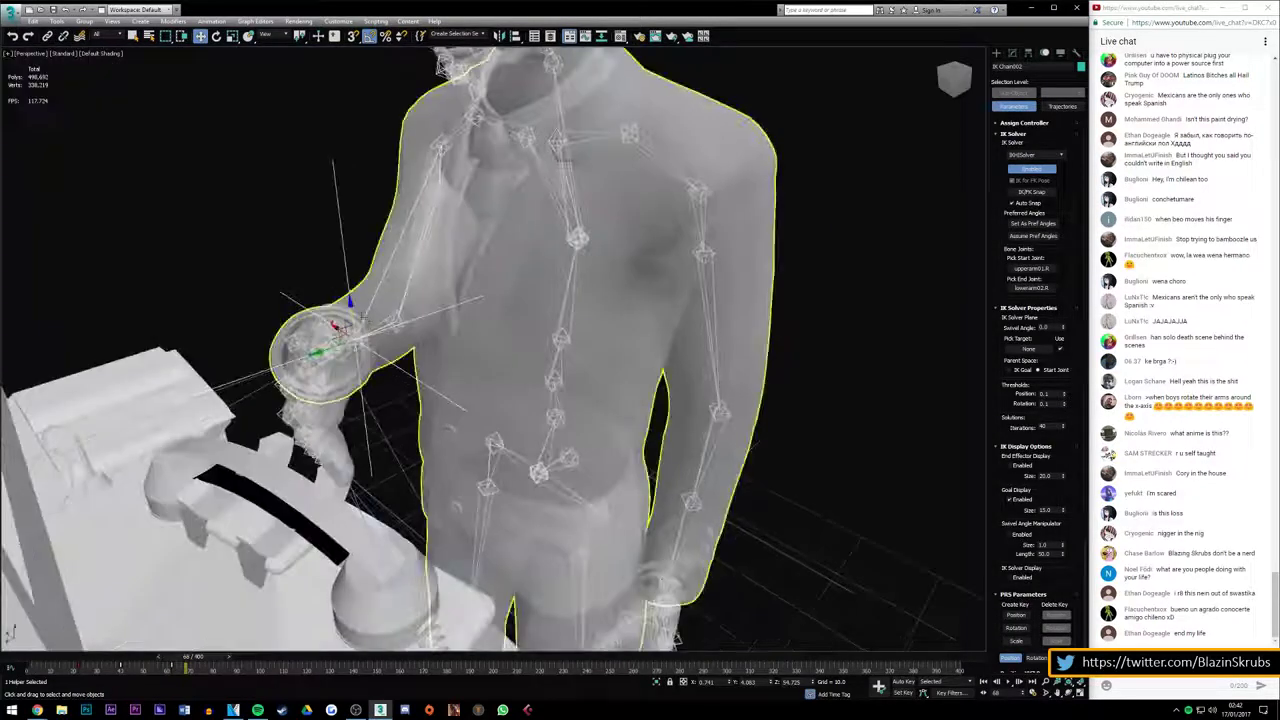
{"action": "left_click_drag", "start_coordinate": [345, 332], "coordinate": [119, 194]}
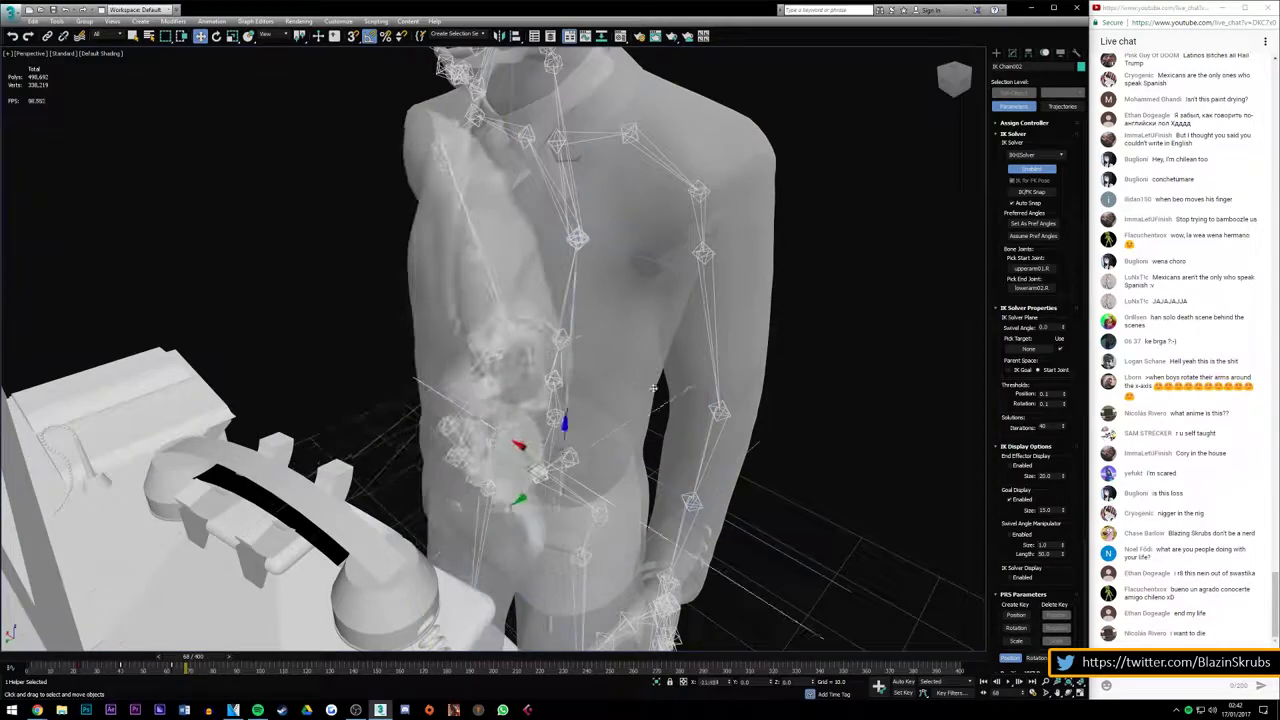
Fine-tune the IK goal so the hand meets the receiver, then return to frame 0
{"action": "key", "text": "z"}
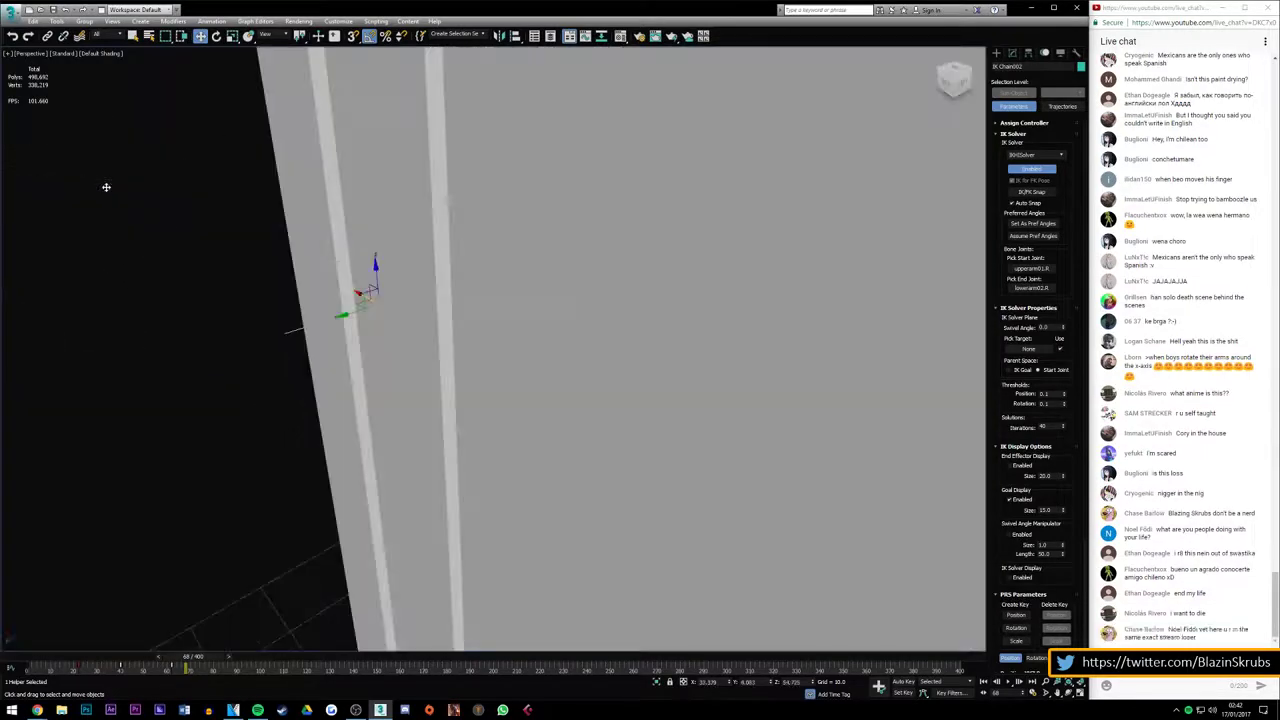
{"action": "scroll", "coordinate": [200, 280], "scroll_direction": "down", "scroll_amount": 5}
{"action": "scroll", "coordinate": [288, 291], "scroll_direction": "up", "scroll_amount": 1}
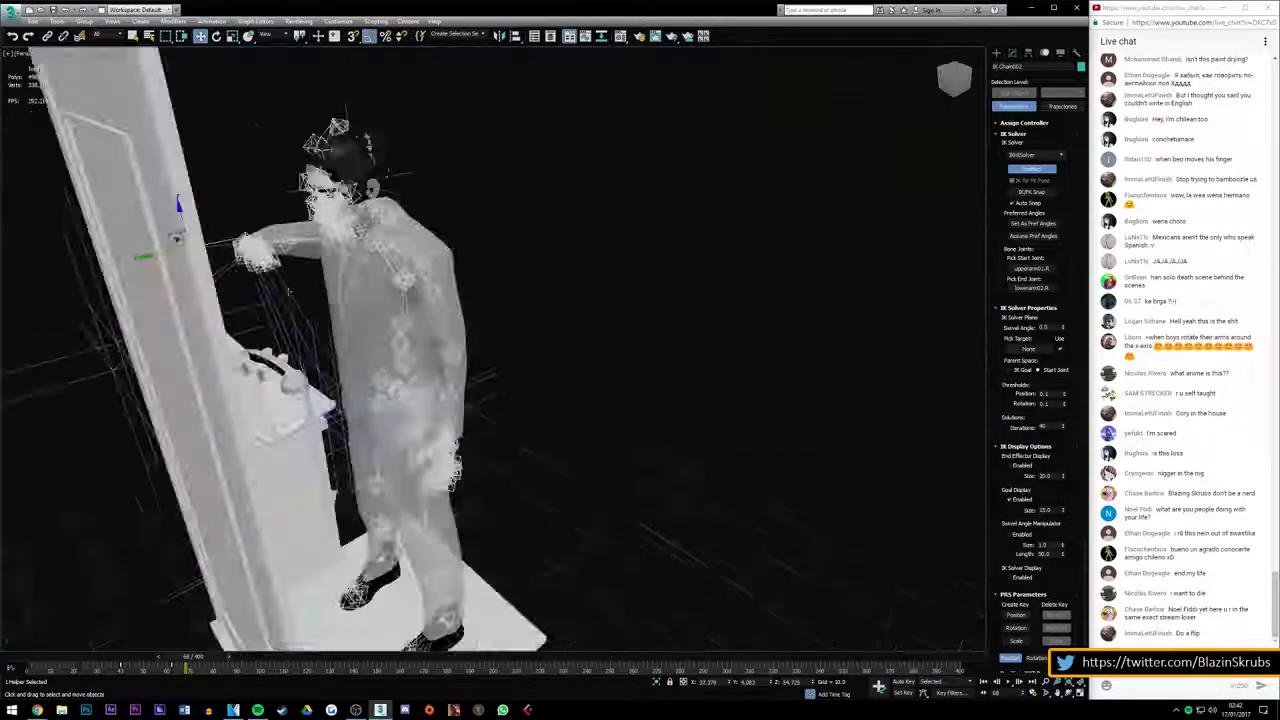
{"action": "scroll", "coordinate": [288, 291], "scroll_direction": "down", "scroll_amount": 1}
{"action": "scroll", "coordinate": [288, 291], "scroll_direction": "up", "scroll_amount": 1}
{"action": "scroll", "coordinate": [288, 291], "scroll_direction": "up", "scroll_amount": 2}
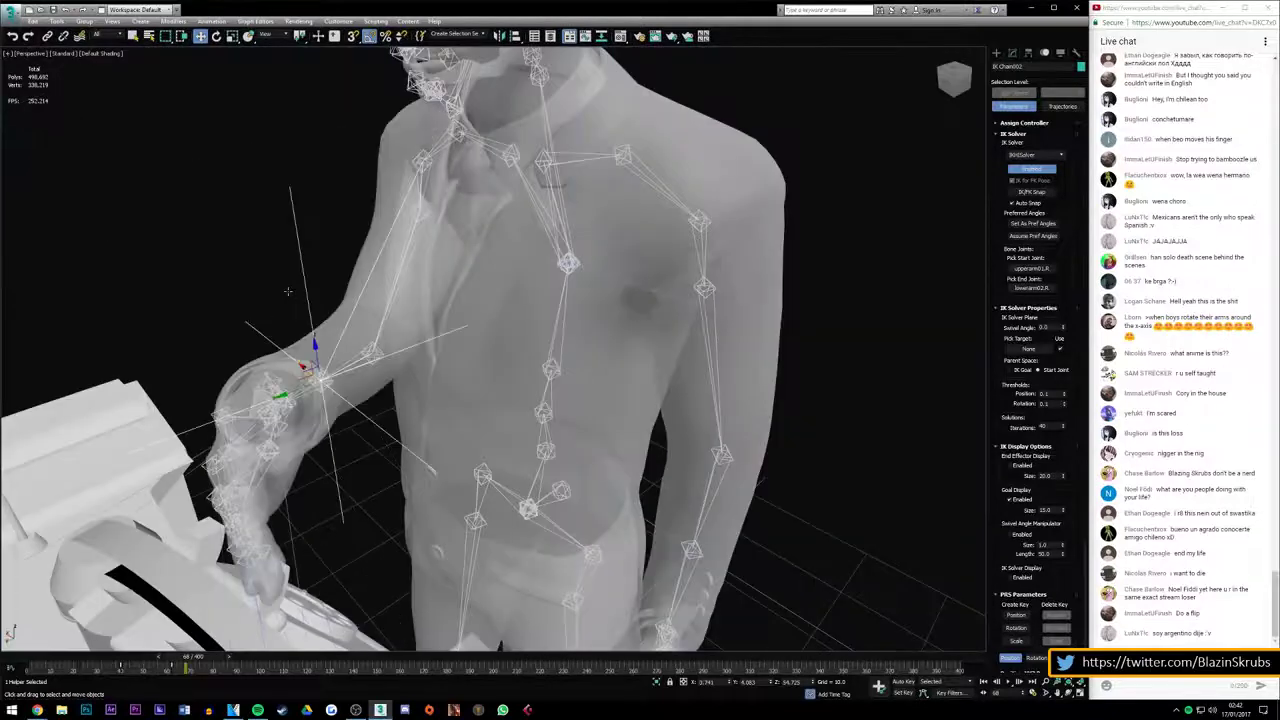
{"action": "mouse_move", "coordinate": [300, 384]}
{"action": "left_mouse_down"}
{"action": "mouse_move", "coordinate": [340, 369]}
{"action": "mouse_move", "coordinate": [214, 385]}
{"action": "mouse_move", "coordinate": [290, 392]}
{"action": "left_mouse_up"}
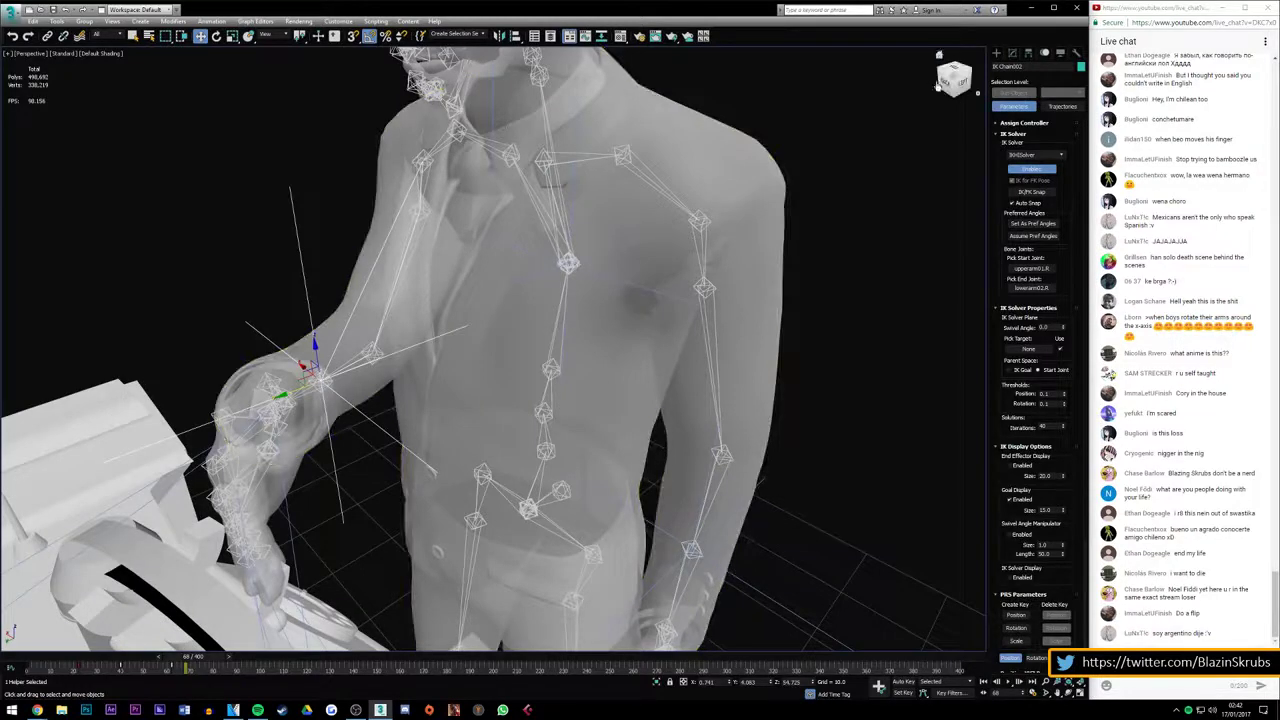
{"action": "middle_click_drag", "start_coordinate": [411, 131], "coordinate": [317, 252], "text": "alt"}
{"action": "scroll", "coordinate": [320, 378], "scroll_direction": "down", "scroll_amount": 5}
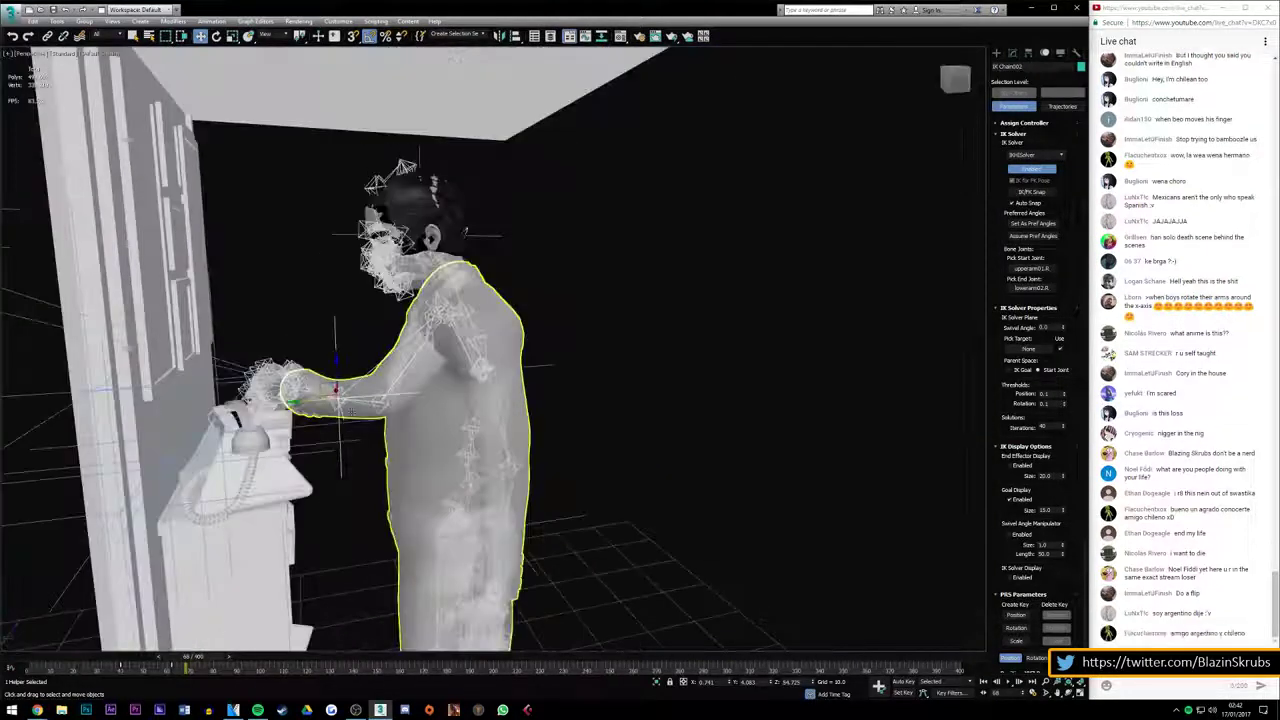
{"action": "left_click_drag", "start_coordinate": [185, 665], "coordinate": [20, 665]}
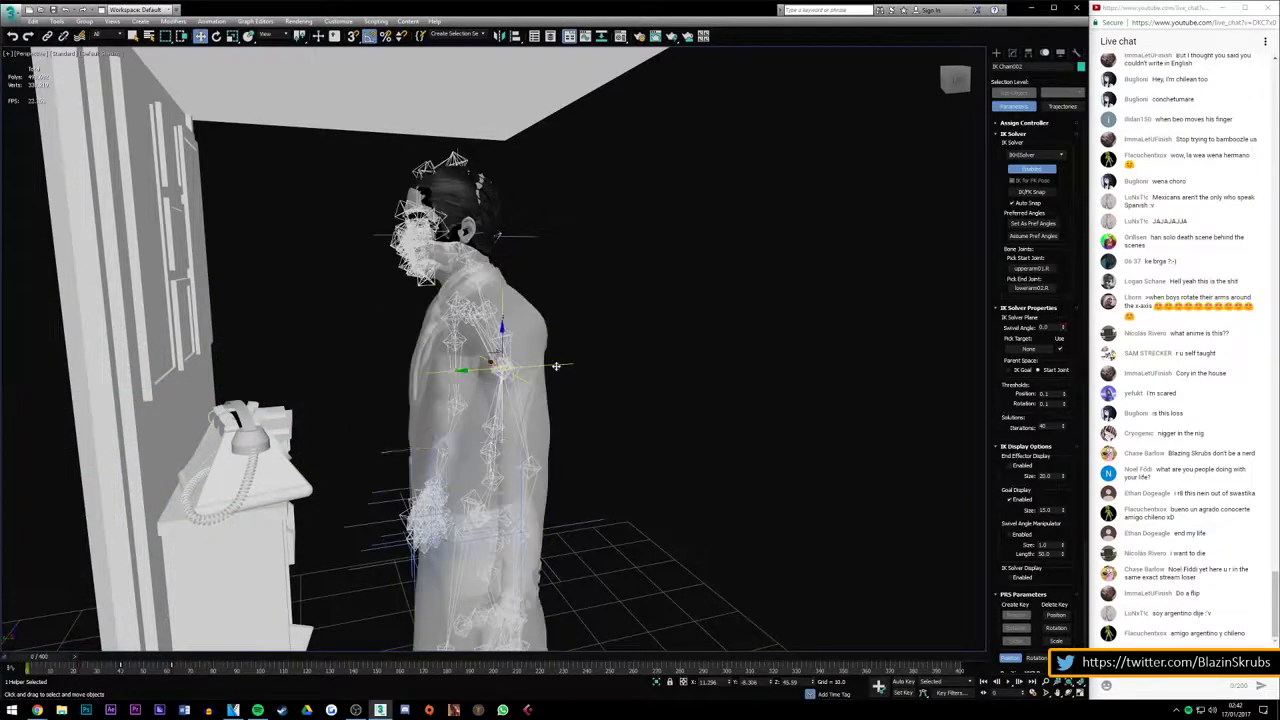
Select both spine IK goals and try out a forward bend of the upper body
{"action": "left_click", "coordinate": [545, 365]}
{"action": "left_click_drag", "start_coordinate": [463, 371], "coordinate": [541, 247]}
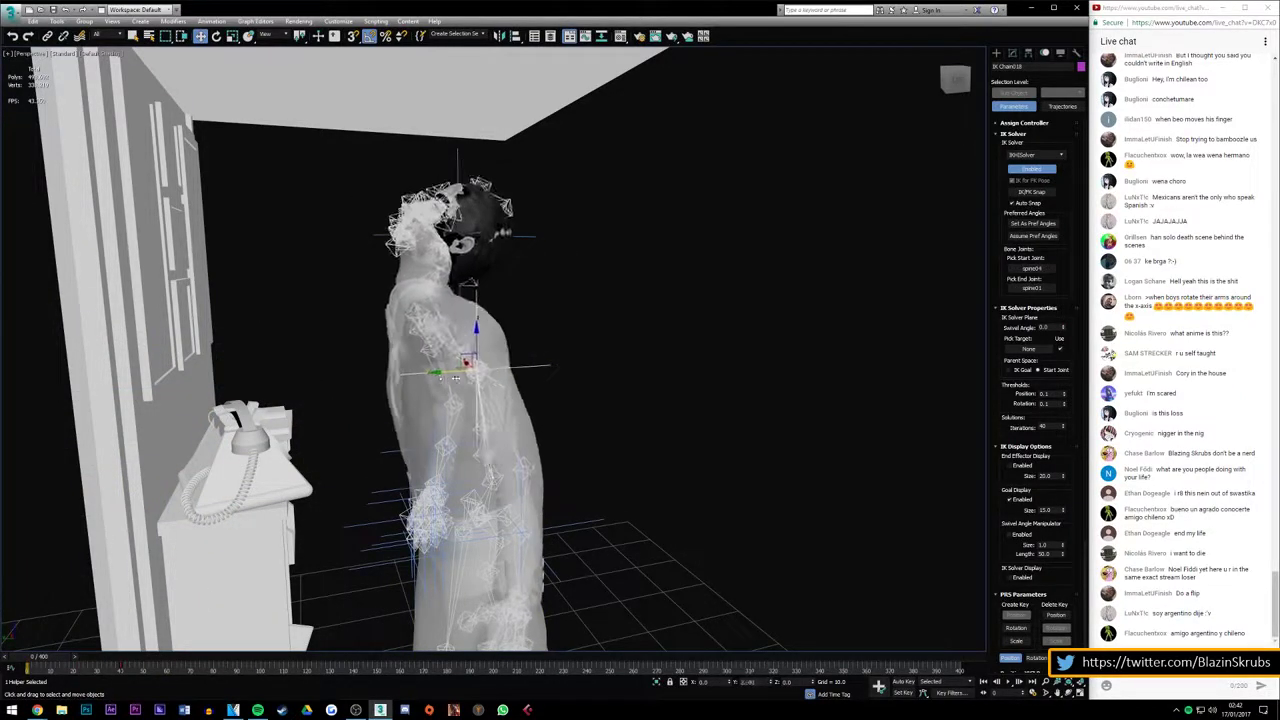
{"action": "left_click", "coordinate": [517, 252], "text": "ctrl"}
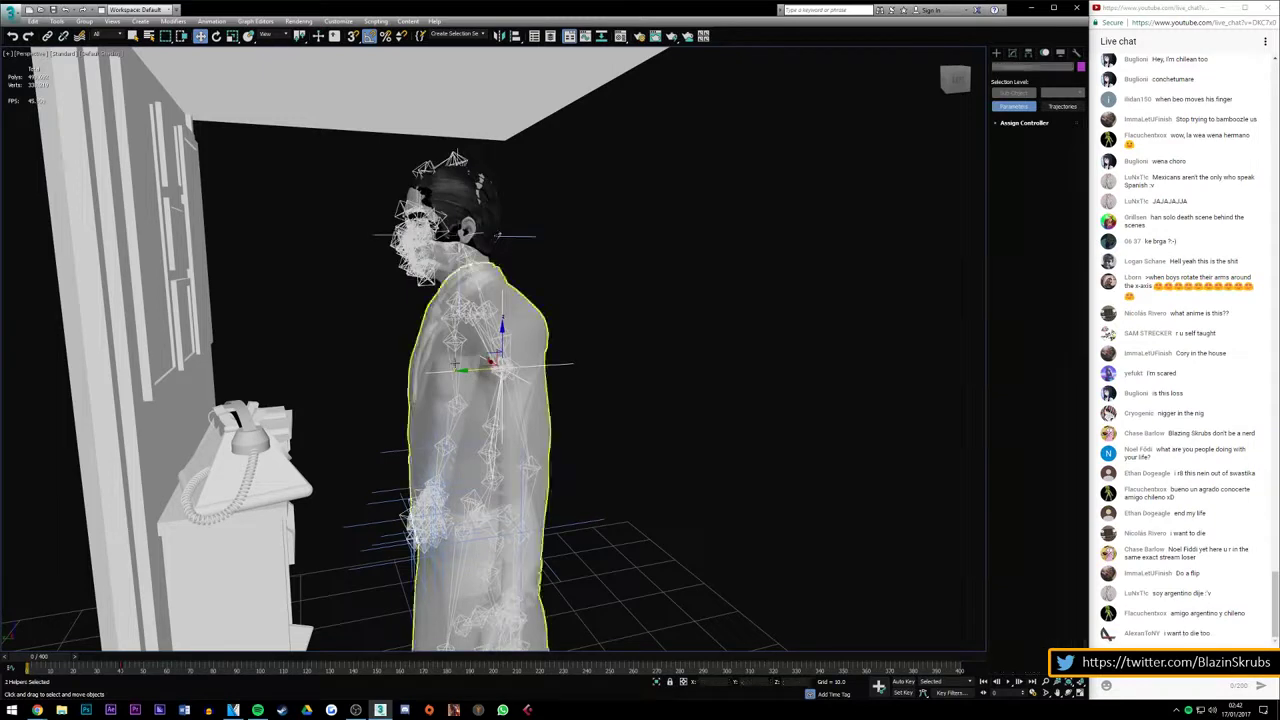
{"action": "mouse_move", "coordinate": [493, 362]}
{"action": "left_mouse_down"}
{"action": "mouse_move", "coordinate": [428, 383]}
{"action": "mouse_move", "coordinate": [461, 381]}
{"action": "left_mouse_up"}
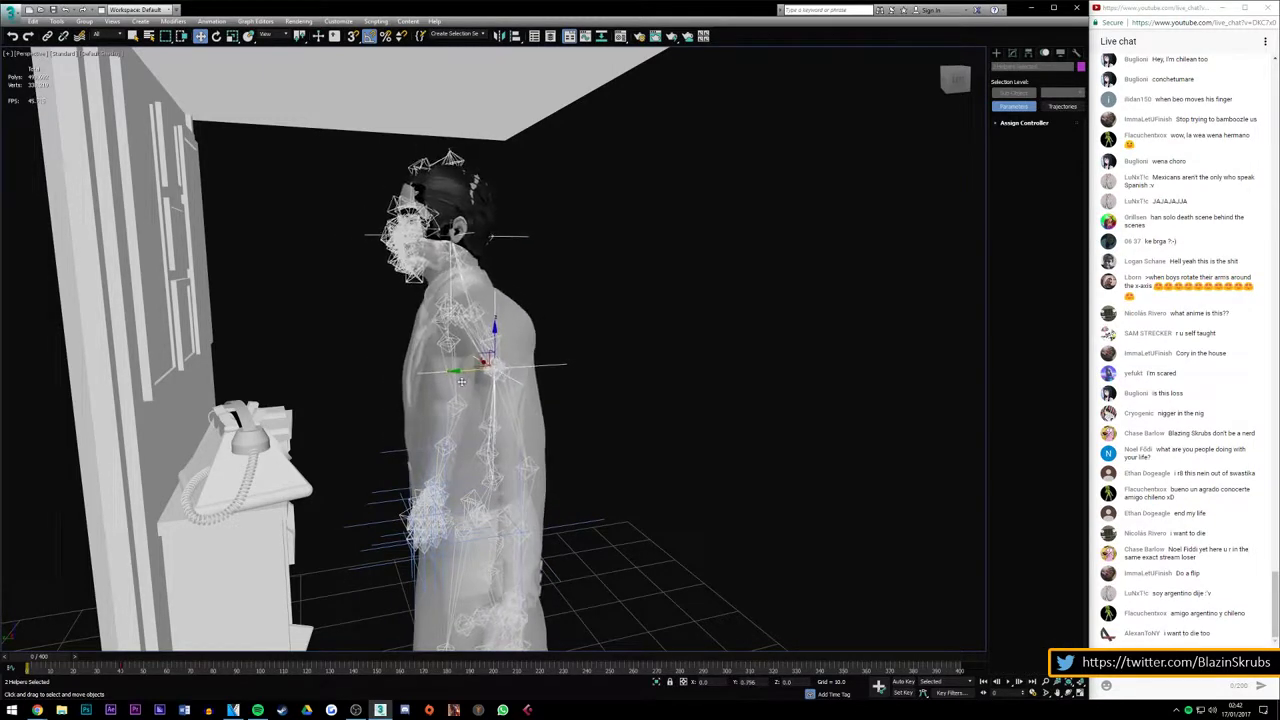
With Auto Key on, key a slight forward spine lean at frame 36, keeping frame 0 upright
{"action": "left_click", "coordinate": [902, 682]}
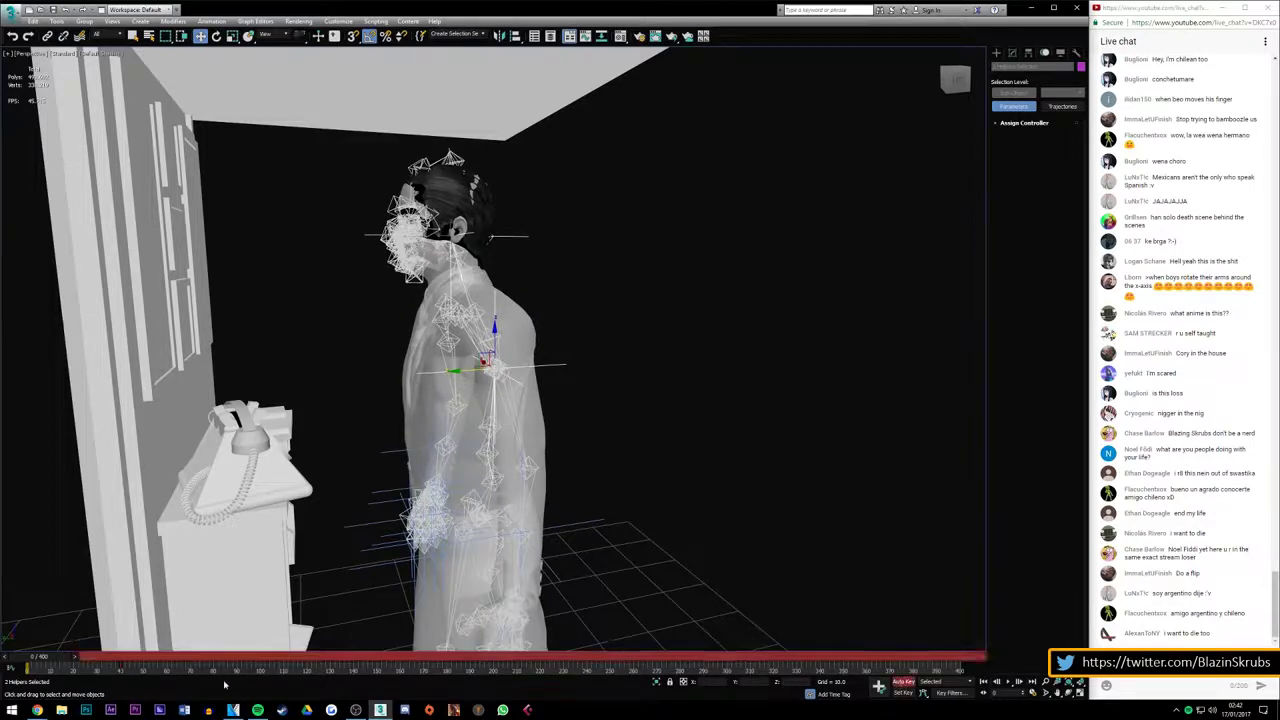
{"action": "left_click_drag", "start_coordinate": [37, 658], "coordinate": [118, 658]}
{"action": "key", "text": "w"}
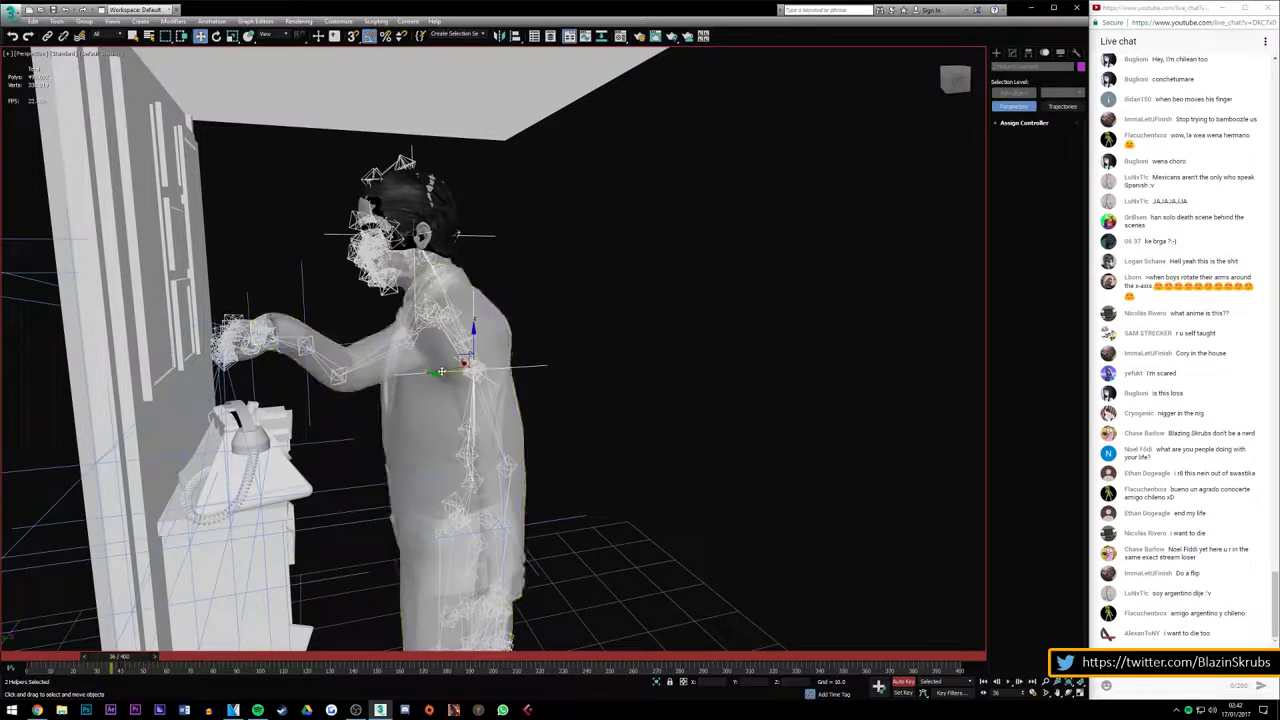
{"action": "left_click_drag", "start_coordinate": [441, 371], "coordinate": [438, 372]}
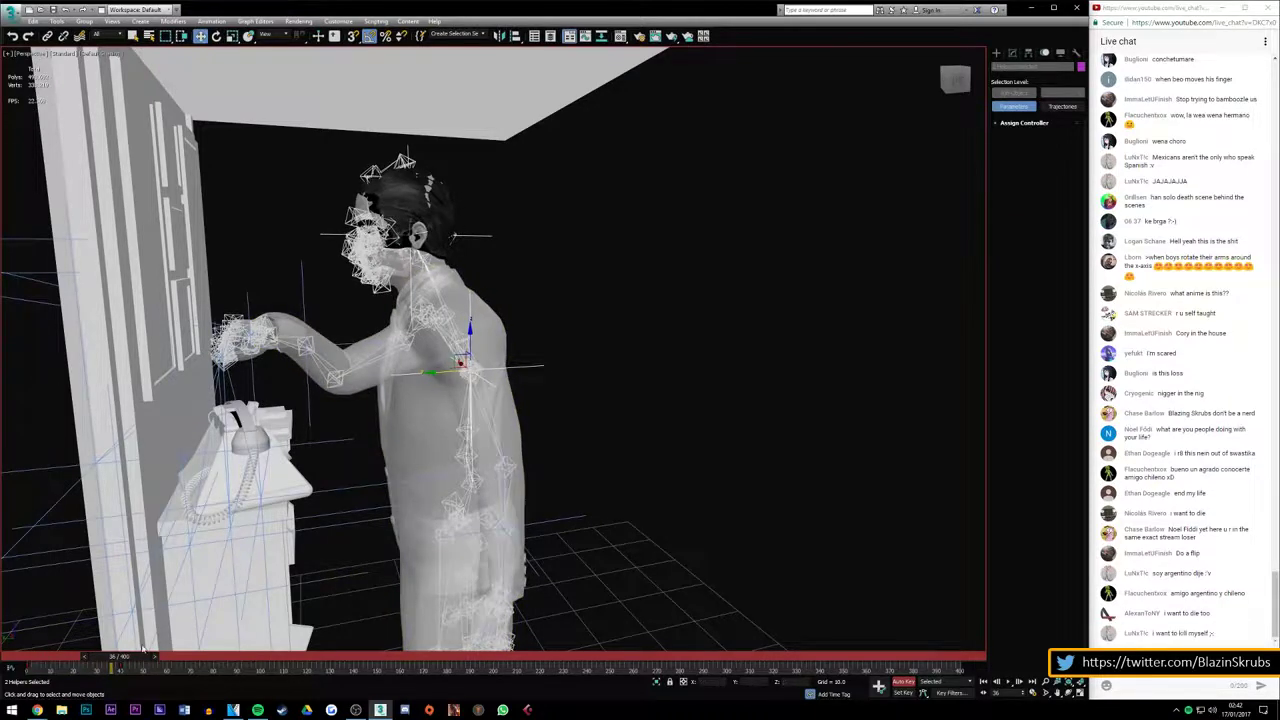
{"action": "mouse_move", "coordinate": [142, 648]}
{"action": "left_mouse_down"}
{"action": "mouse_move", "coordinate": [40, 661]}
{"action": "mouse_move", "coordinate": [88, 657]}
{"action": "left_mouse_up"}
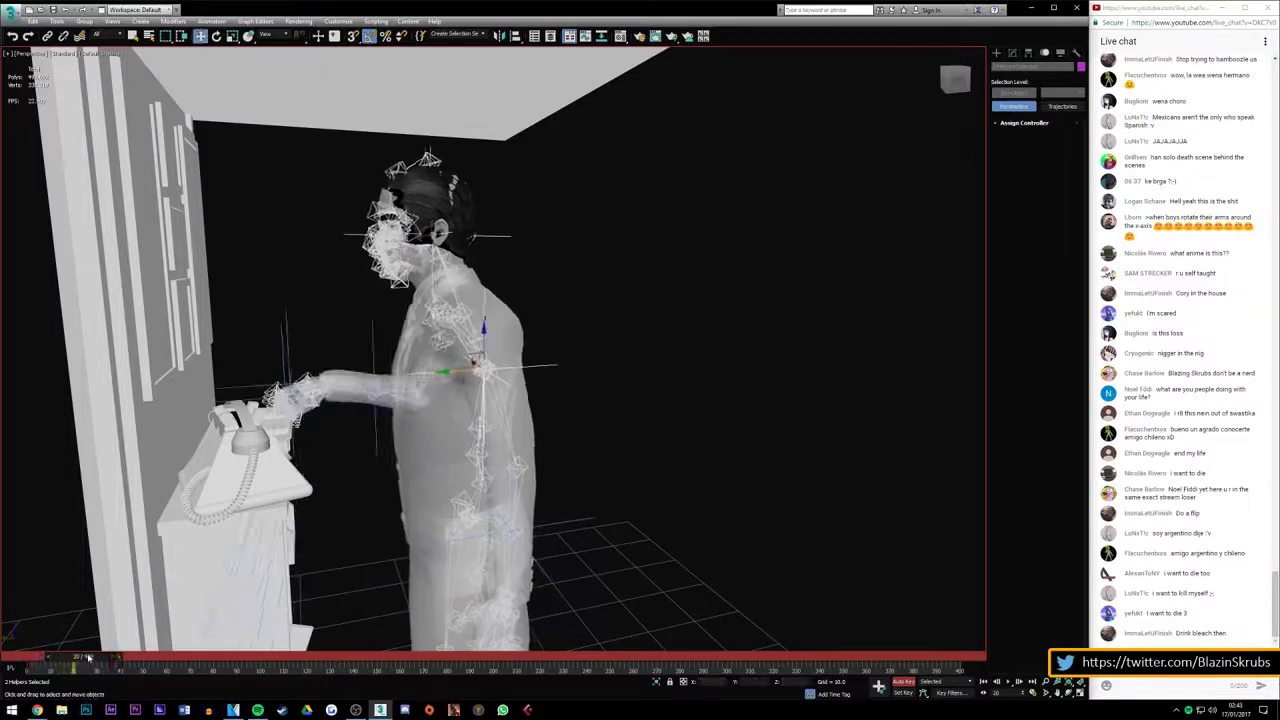
{"action": "left_click_drag", "start_coordinate": [88, 657], "coordinate": [42, 662]}
Turn Auto Key off, test a backward spine bend, and undo it
{"action": "key", "text": "w"}
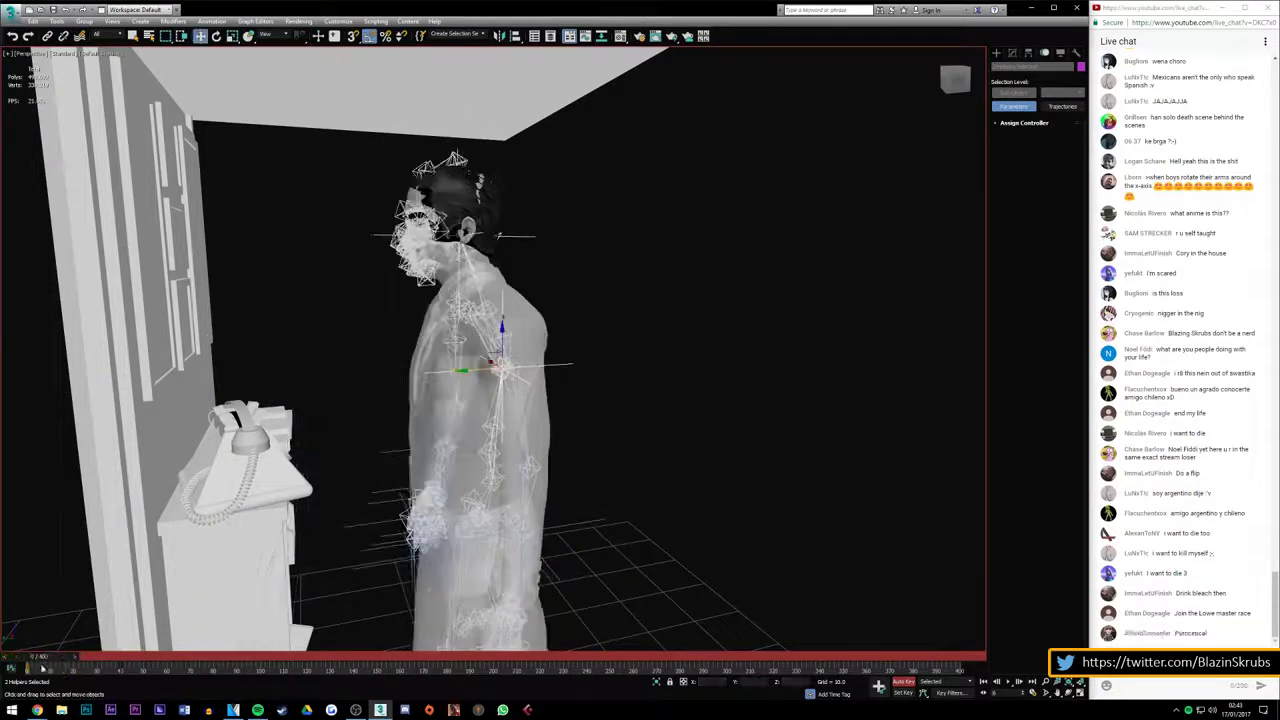
{"action": "left_click", "coordinate": [905, 682]}
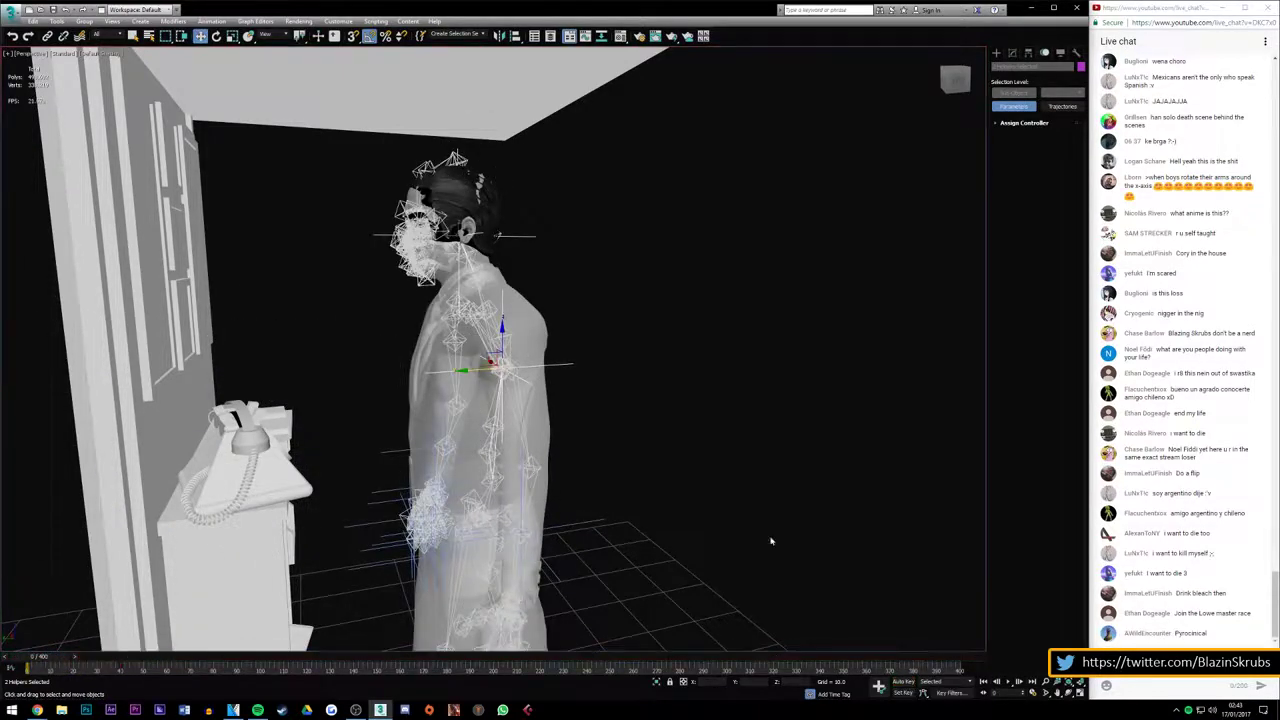
{"action": "left_click", "coordinate": [541, 368]}
{"action": "left_click_drag", "start_coordinate": [468, 371], "coordinate": [443, 386]}
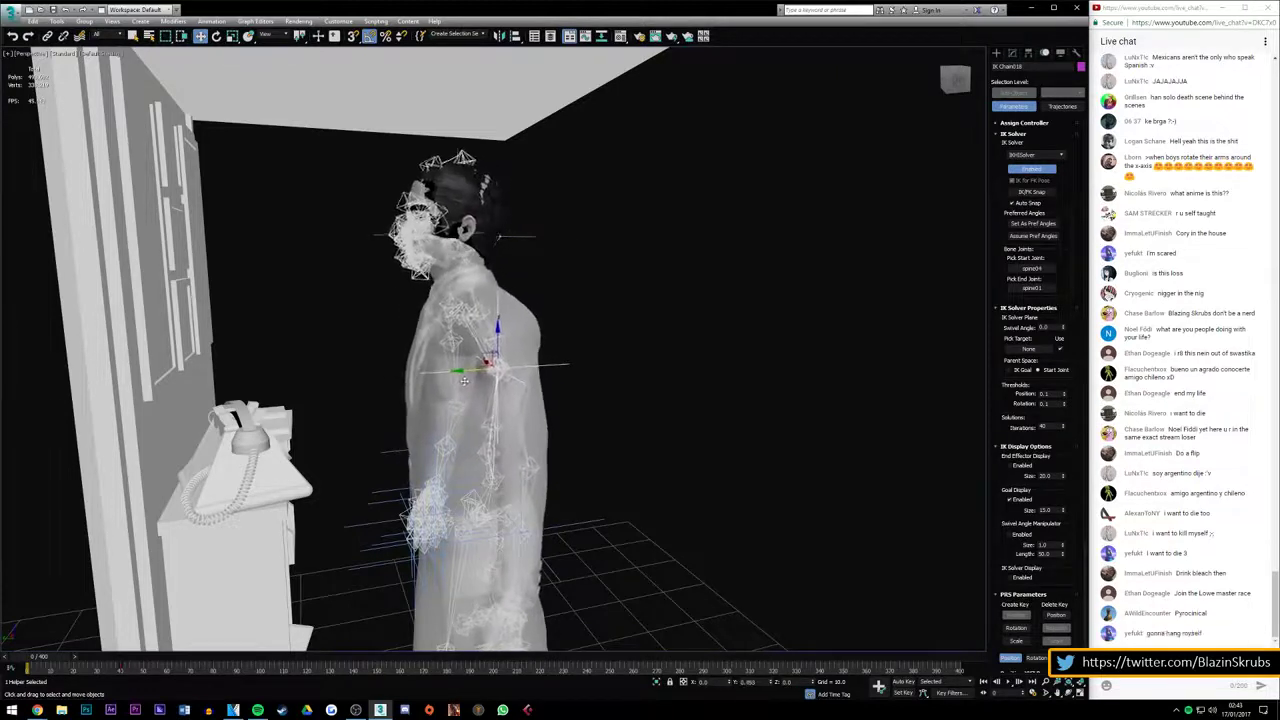
{"action": "key", "text": "ctrl+z"}
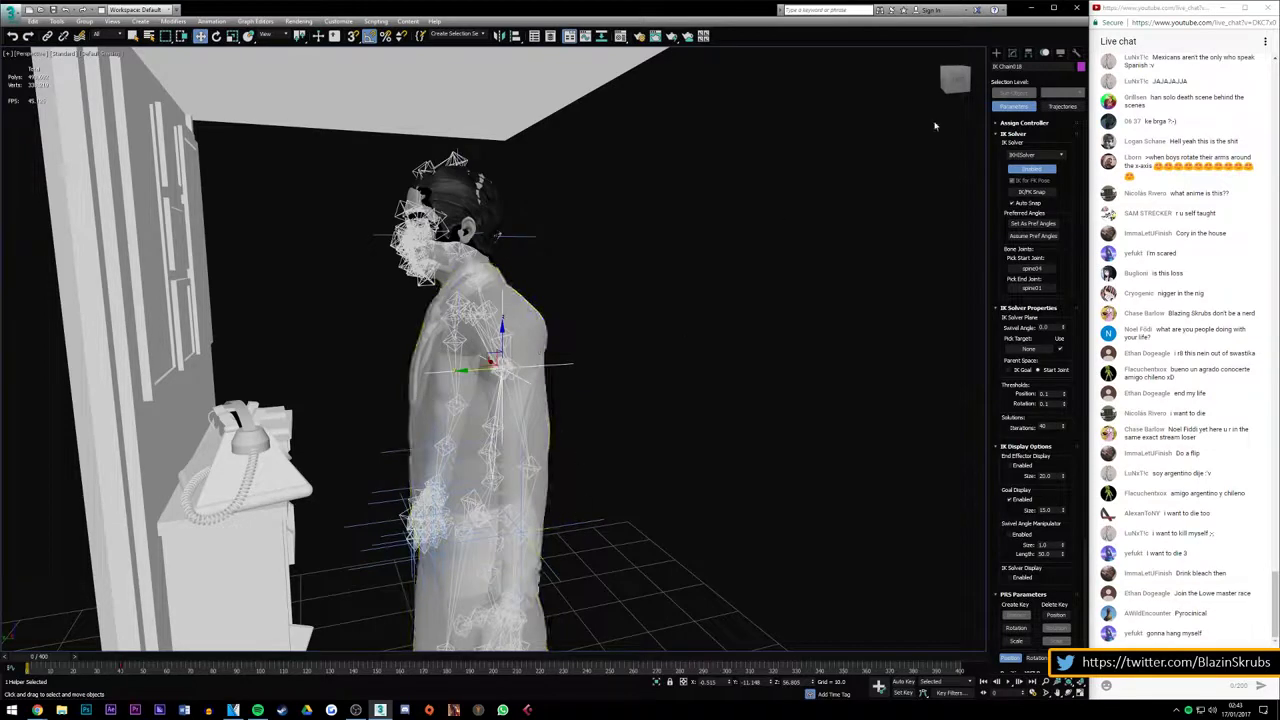
Select the head IK chain and move its goal to hold the head upright
{"action": "left_click", "coordinate": [955, 78]}
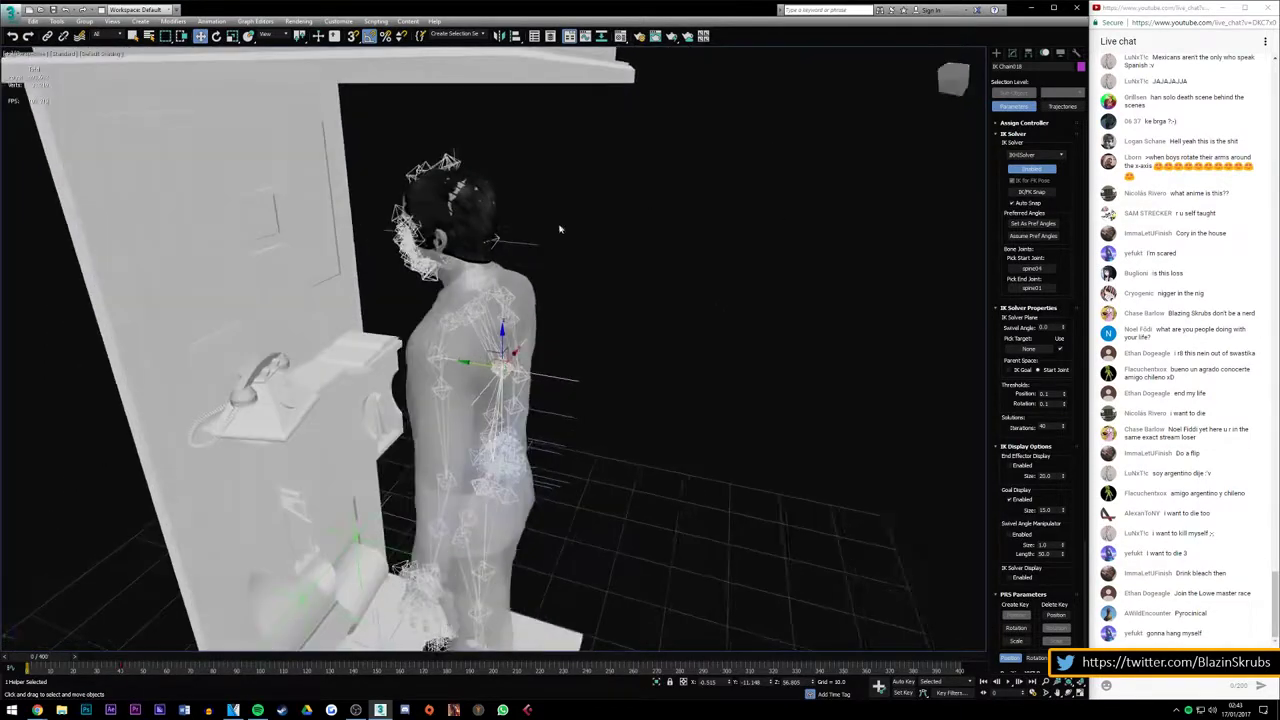
{"action": "left_click", "coordinate": [499, 270]}
{"action": "left_click", "coordinate": [512, 252]}
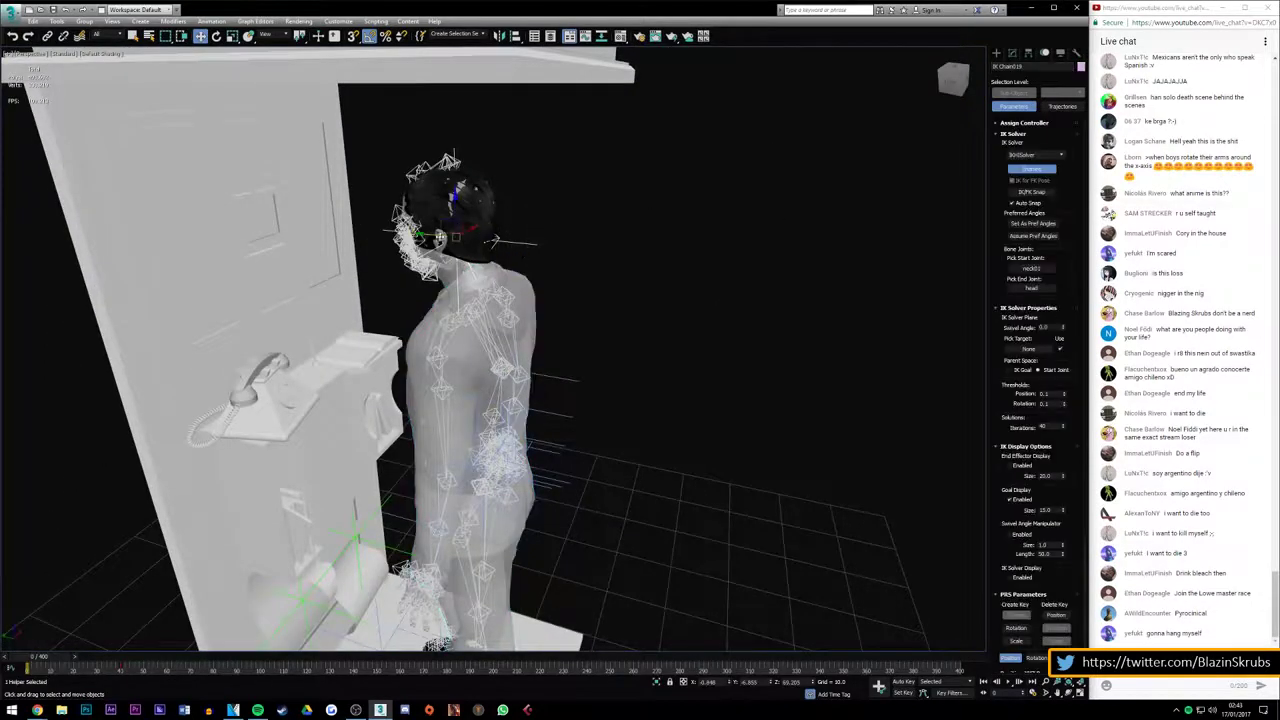
{"action": "left_click_drag", "start_coordinate": [447, 238], "coordinate": [480, 240]}
Scrub through the reach, rewind to frame 0, and play the animation back
{"action": "left_click_drag", "start_coordinate": [27, 662], "coordinate": [157, 648]}
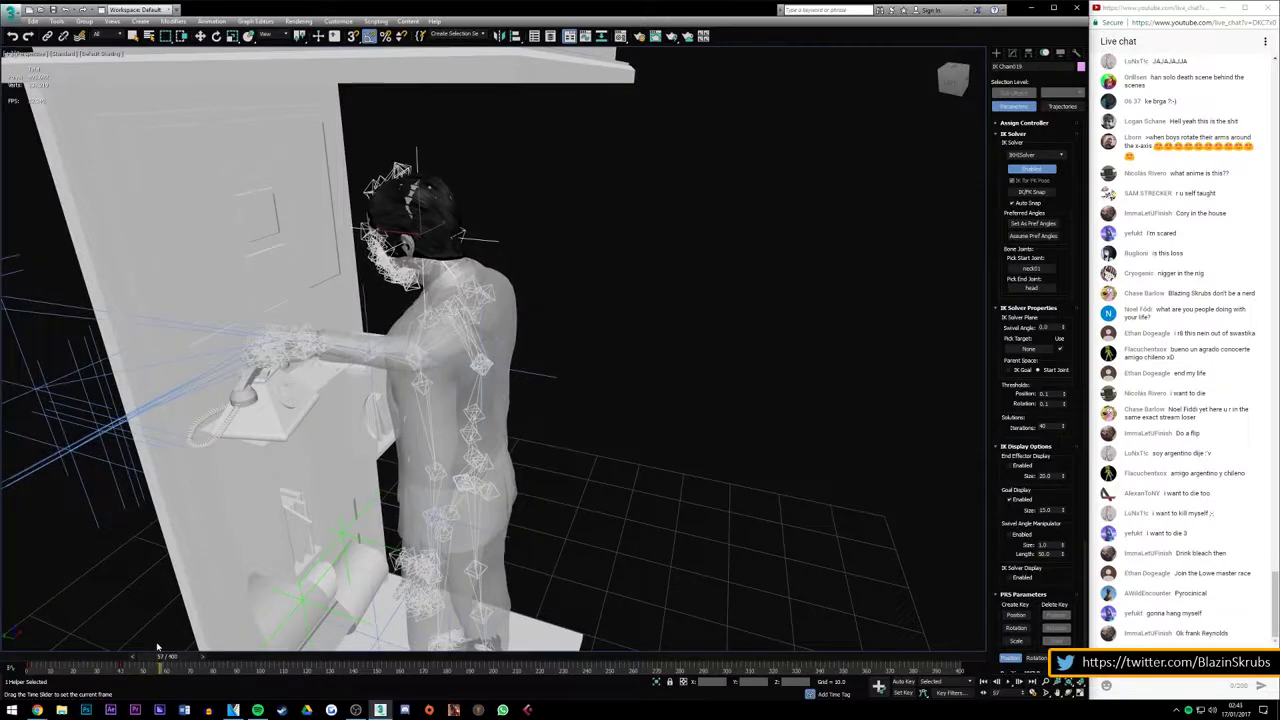
{"action": "key", "text": "Home"}
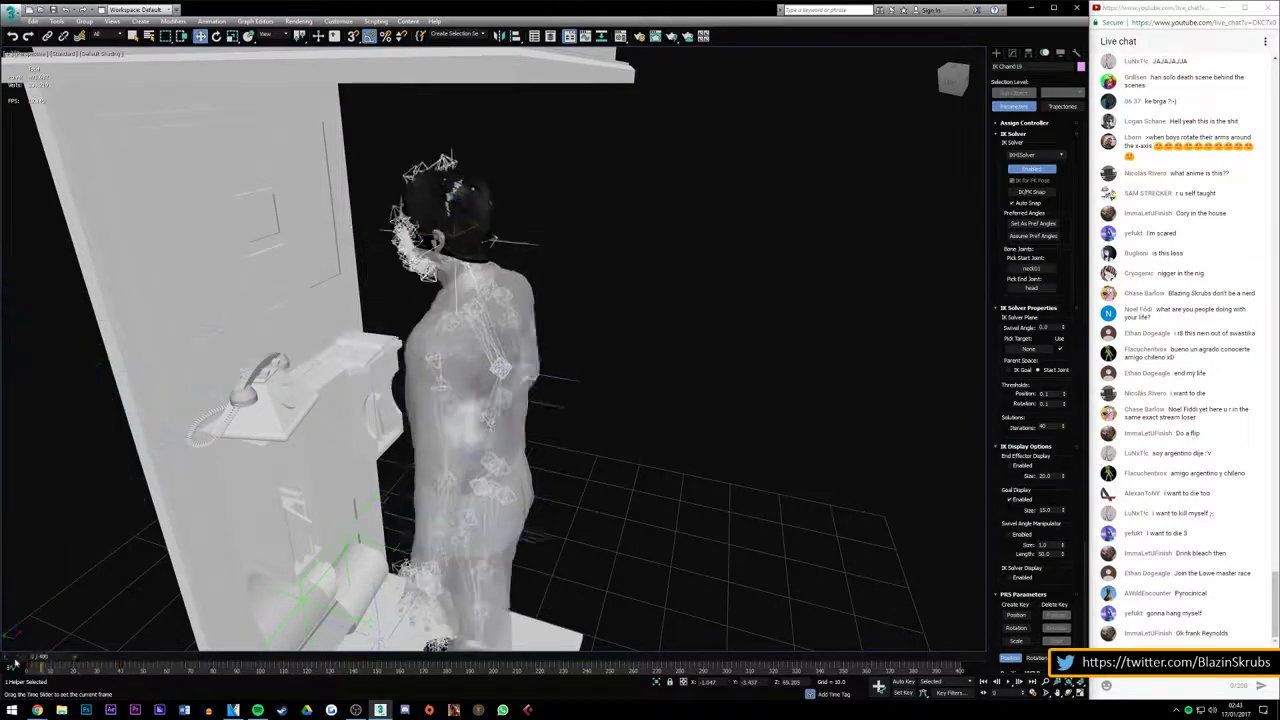
{"action": "left_click", "coordinate": [1012, 681]}
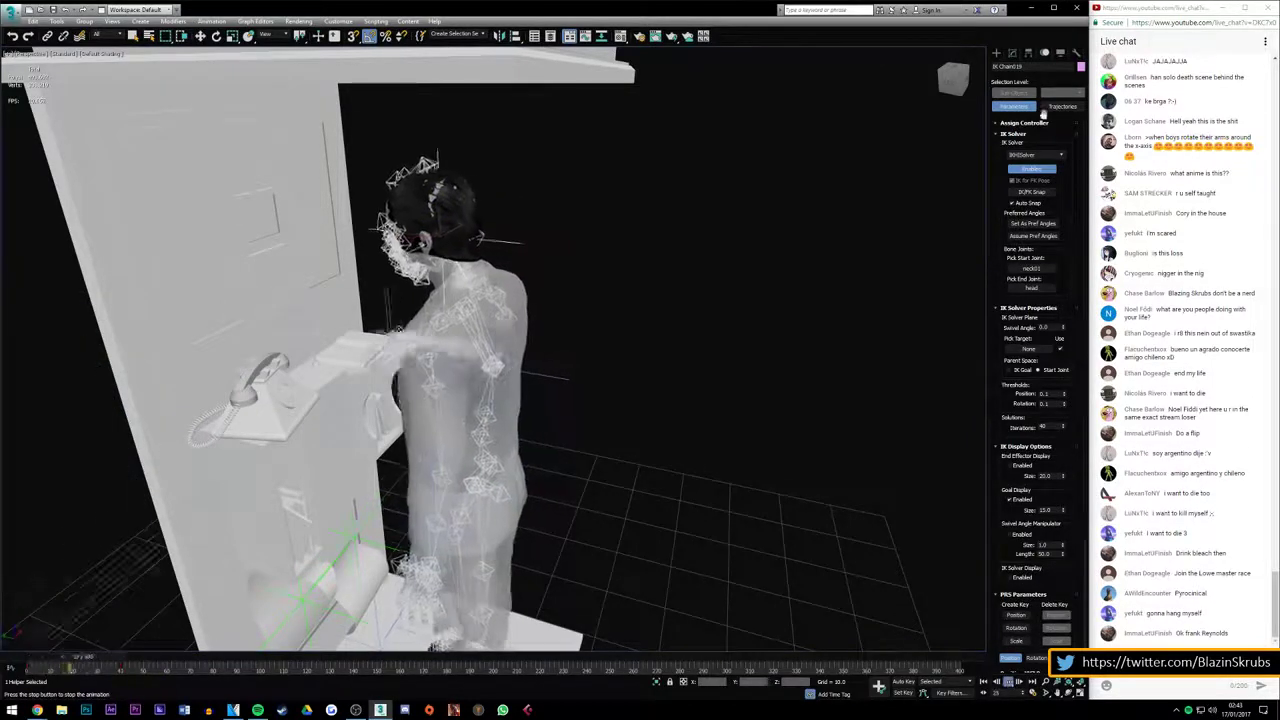
{"action": "left_click", "coordinate": [952, 77]}
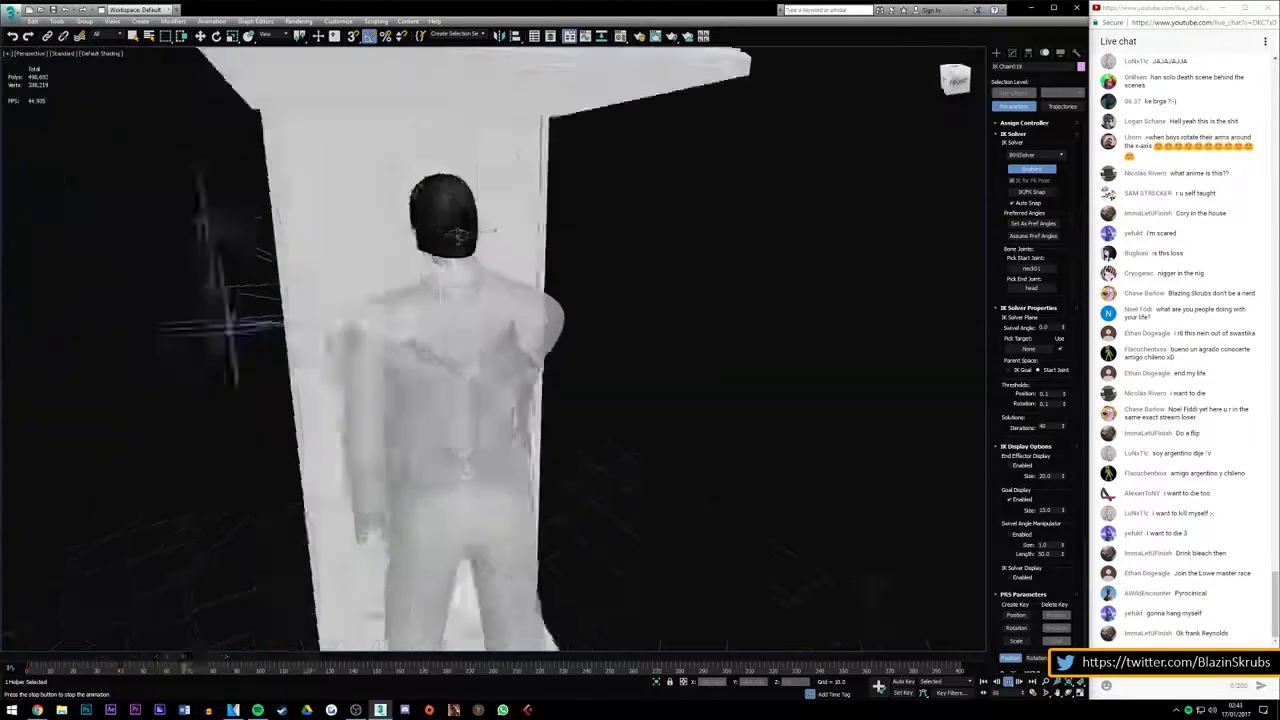
{"action": "left_click_drag", "start_coordinate": [287, 651], "coordinate": [38, 656]}
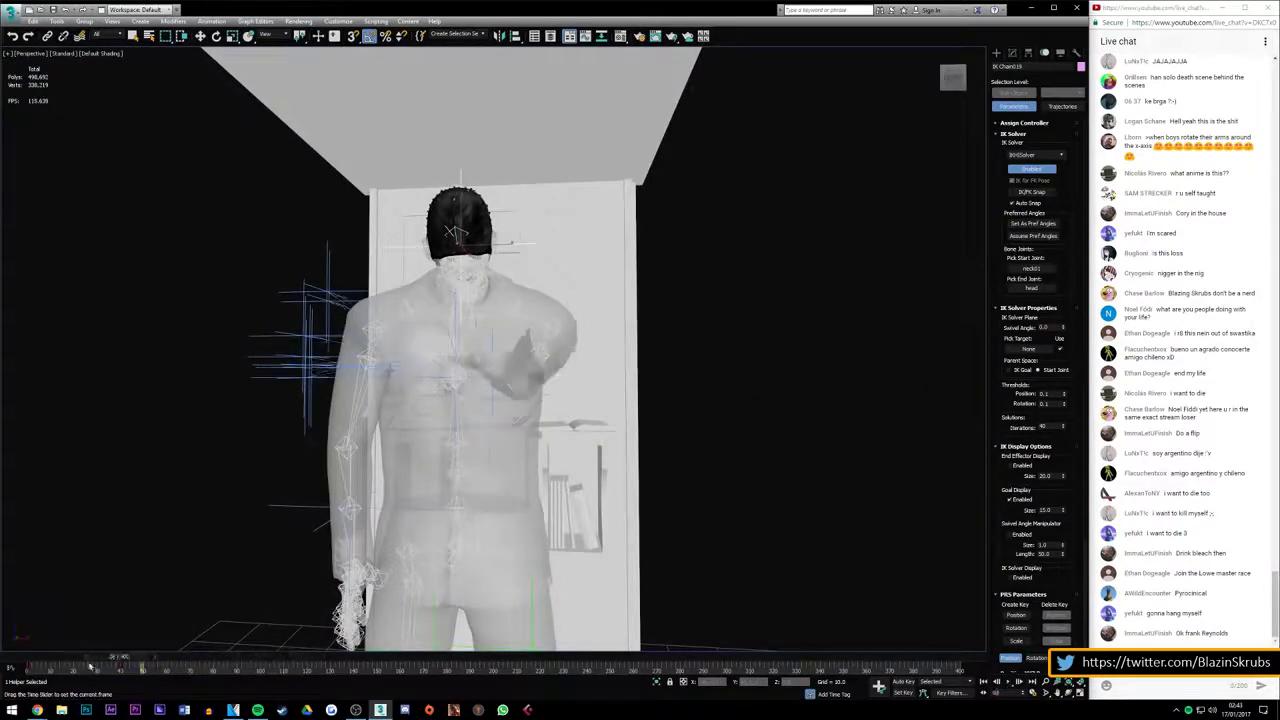
{"action": "left_click", "coordinate": [1010, 683]}
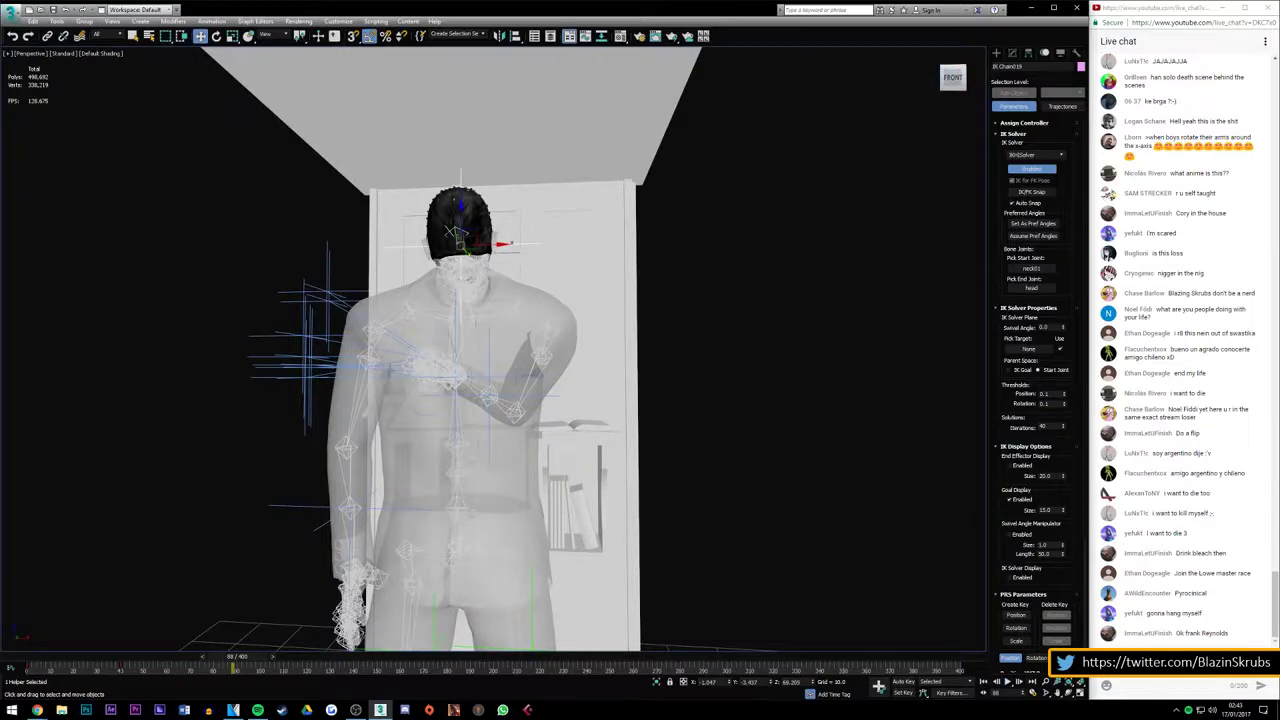
Review playback from the character's left side and from behind, replaying from frame 0
{"action": "middle_click_drag", "start_coordinate": [490, 350], "coordinate": [660, 355], "text": "alt"}
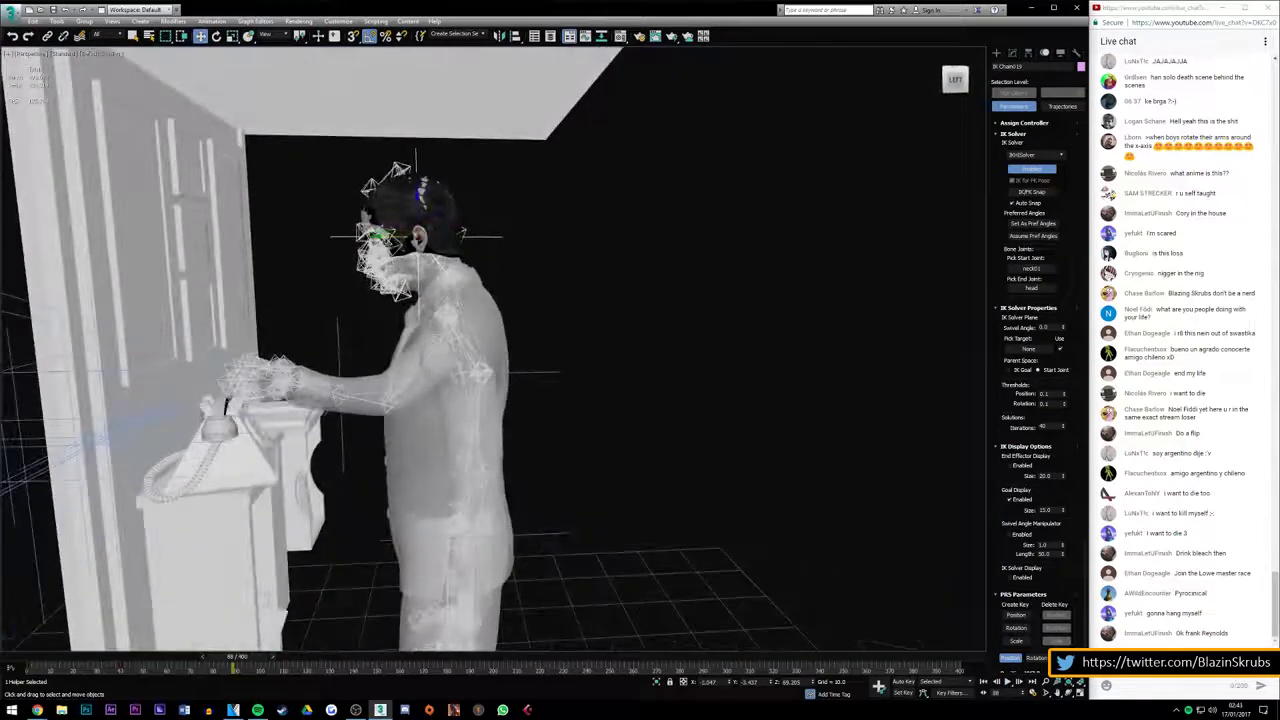
{"action": "scroll", "coordinate": [336, 350], "scroll_direction": "up", "scroll_amount": 3}
{"action": "scroll", "coordinate": [336, 350], "scroll_direction": "up", "scroll_amount": 3}
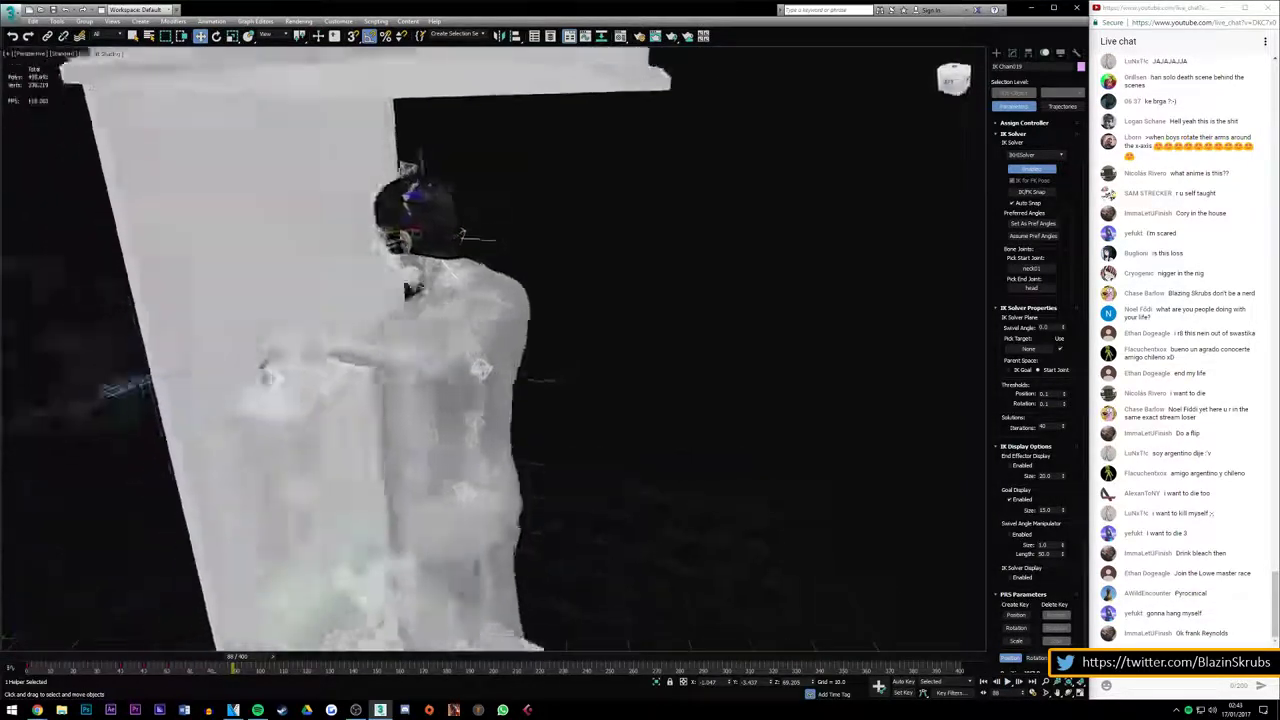
{"action": "middle_click_drag", "start_coordinate": [462, 234], "coordinate": [398, 243], "text": "alt"}
{"action": "left_click_drag", "start_coordinate": [243, 657], "coordinate": [40, 657]}
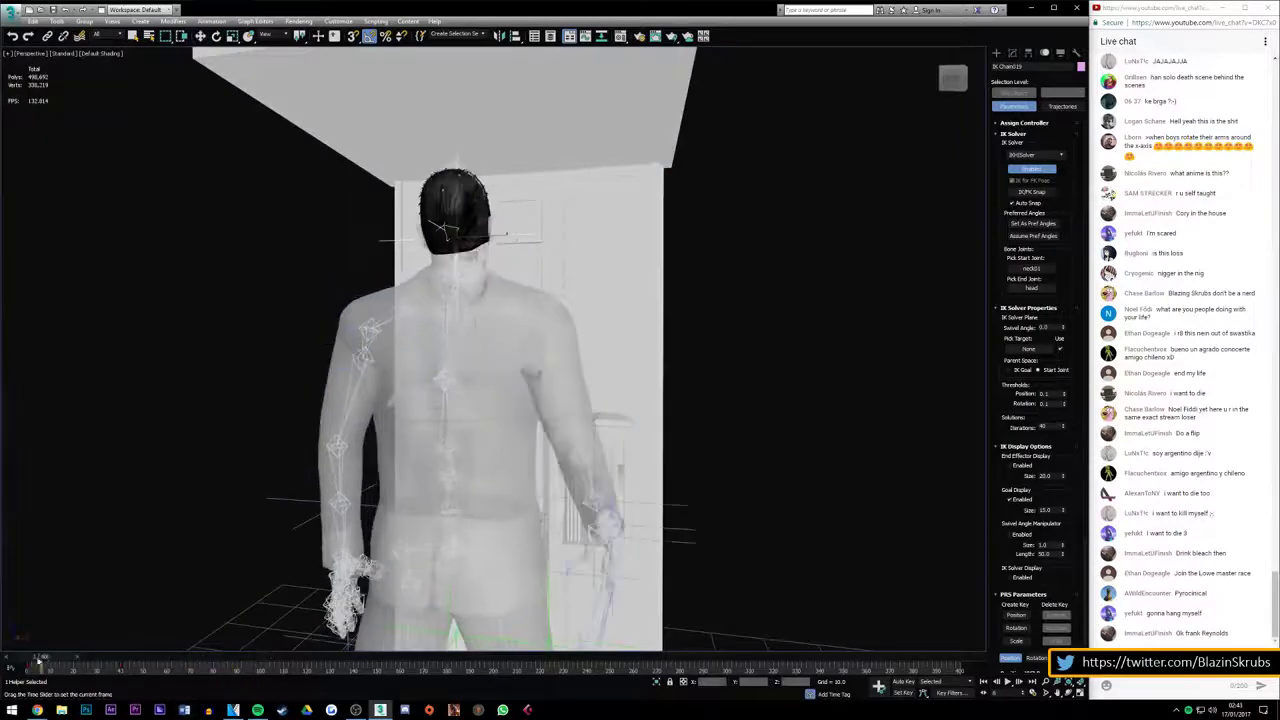
{"action": "left_click", "coordinate": [1010, 681]}
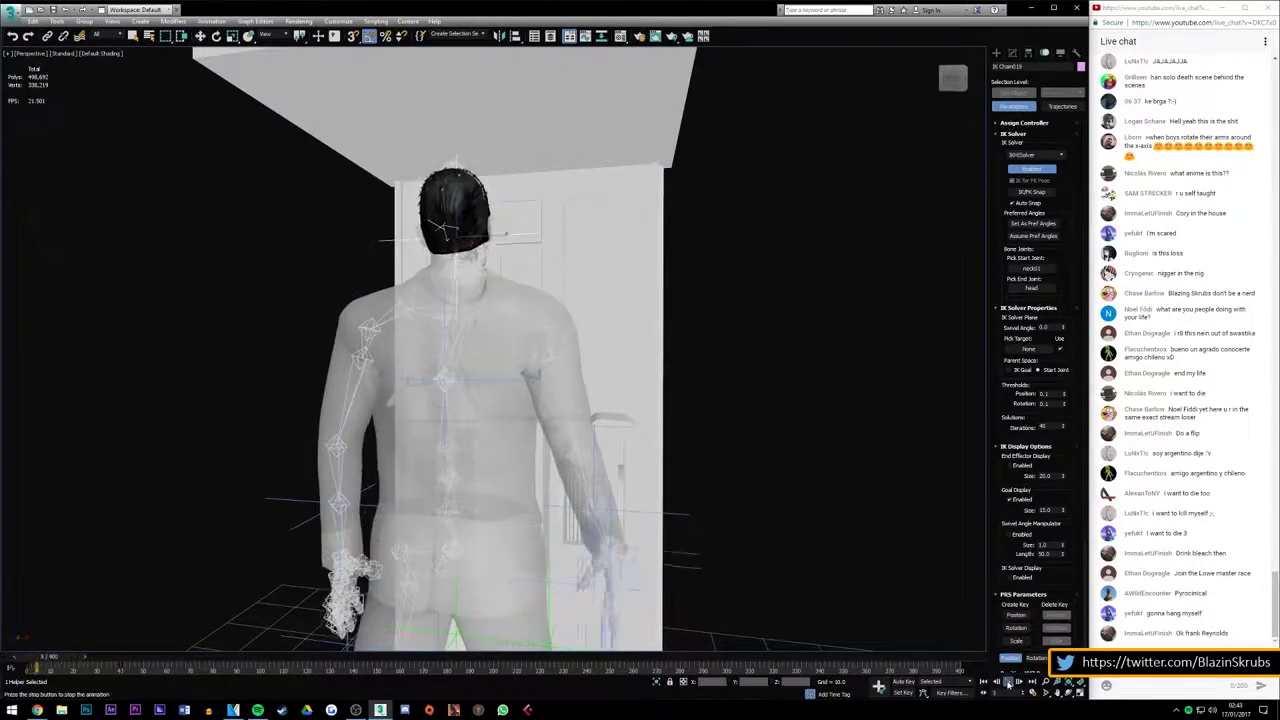
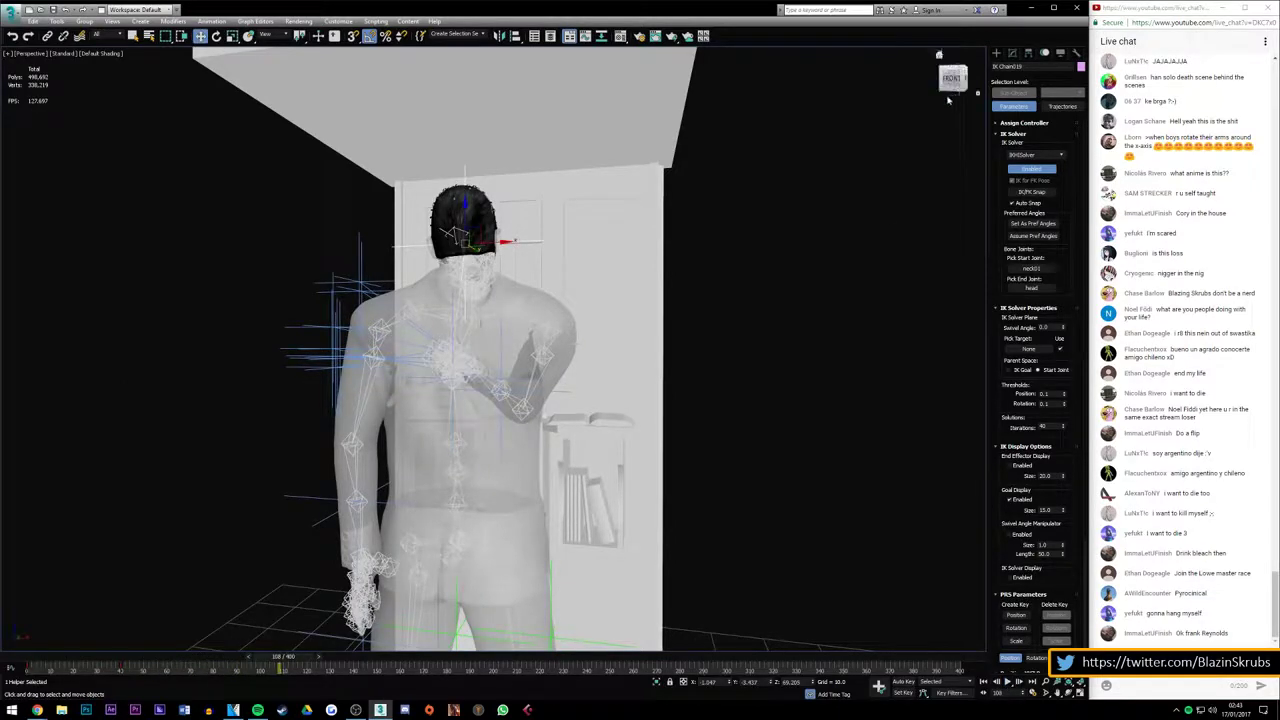
Move IK Chain002's goal from the man's hand onto the wall phone
{"action": "left_click_drag", "start_coordinate": [952, 84], "coordinate": [930, 95]}
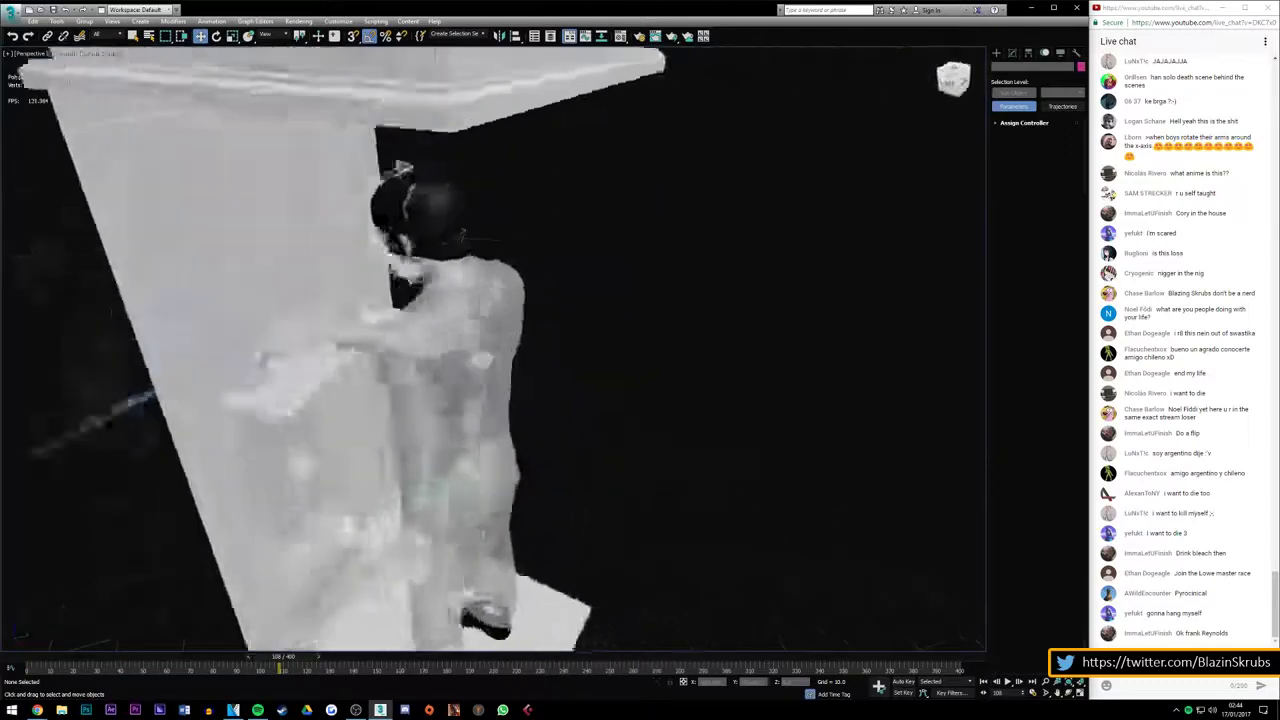
{"action": "middle_click_drag", "start_coordinate": [560, 380], "coordinate": [460, 400], "text": "alt"}
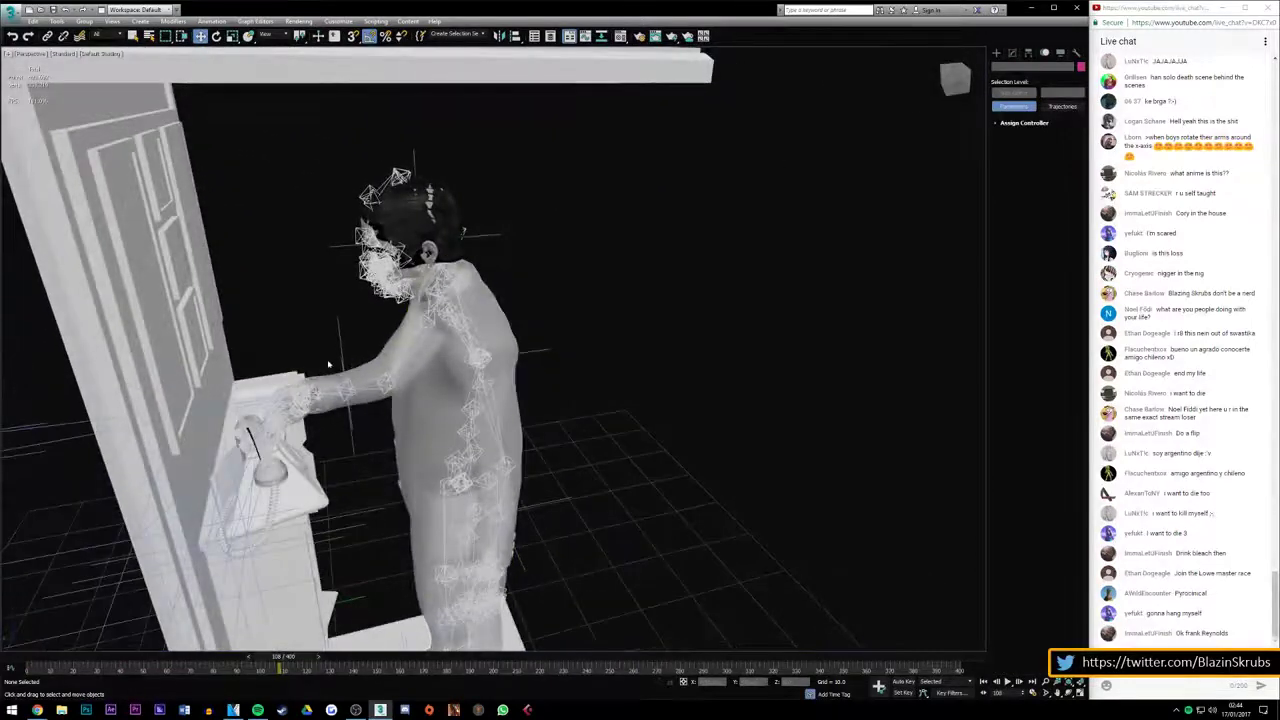
{"action": "left_click", "coordinate": [330, 368]}
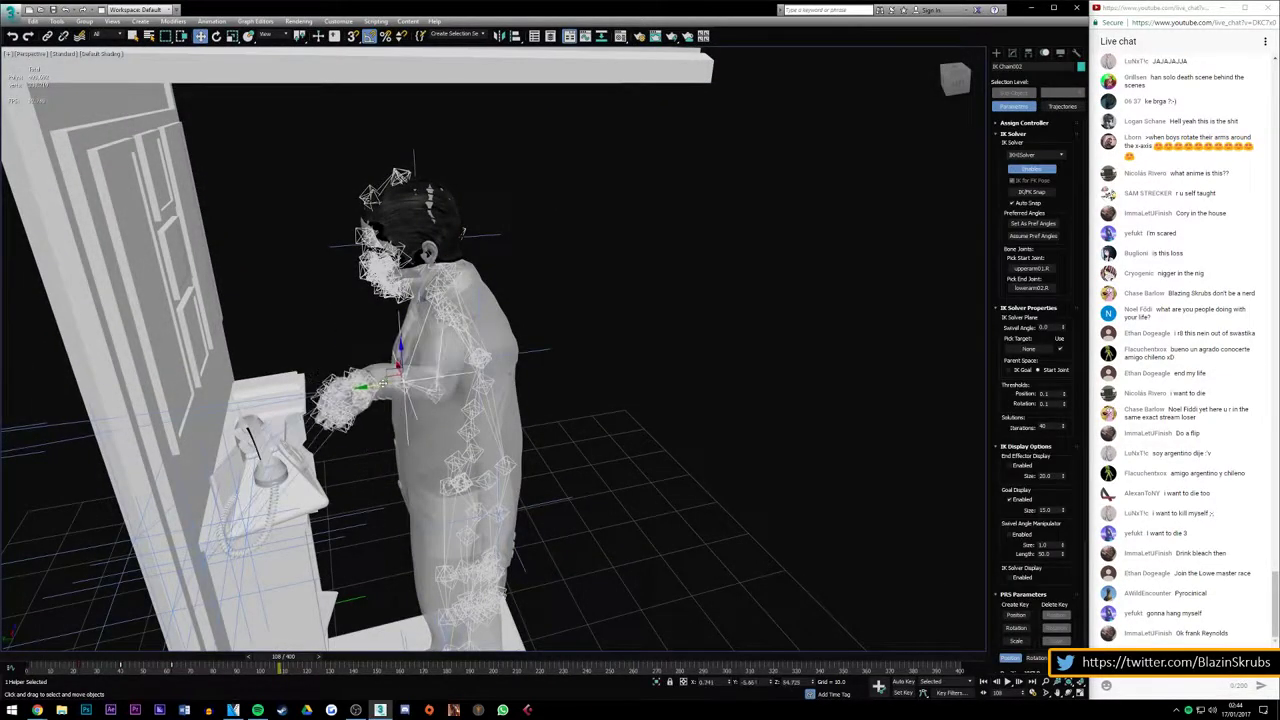
{"action": "left_click_drag", "start_coordinate": [383, 383], "coordinate": [325, 393]}
{"action": "mouse_move", "coordinate": [167, 664]}
{"action": "left_mouse_down"}
{"action": "mouse_move", "coordinate": [141, 656]}
{"action": "mouse_move", "coordinate": [160, 648]}
{"action": "mouse_move", "coordinate": [113, 648]}
{"action": "left_mouse_up"}
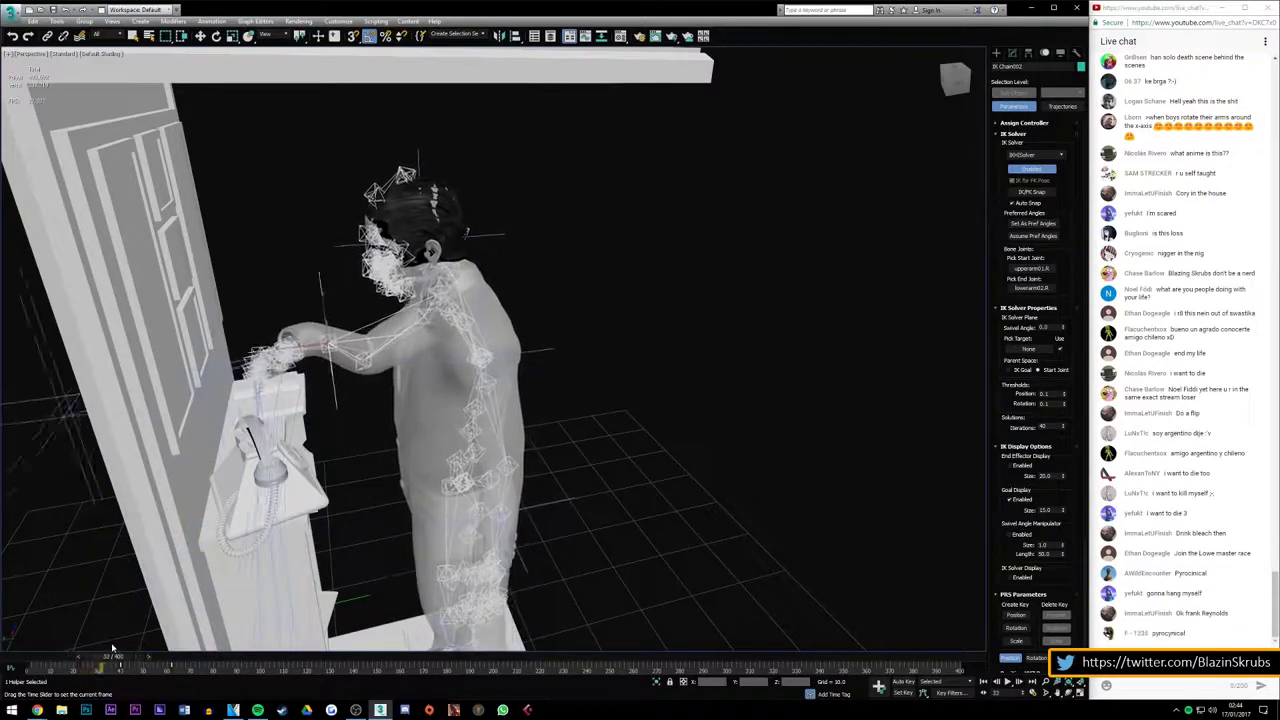
Scrub and play the timeline to check the arm reaching the phone
{"action": "key", "text": "w"}
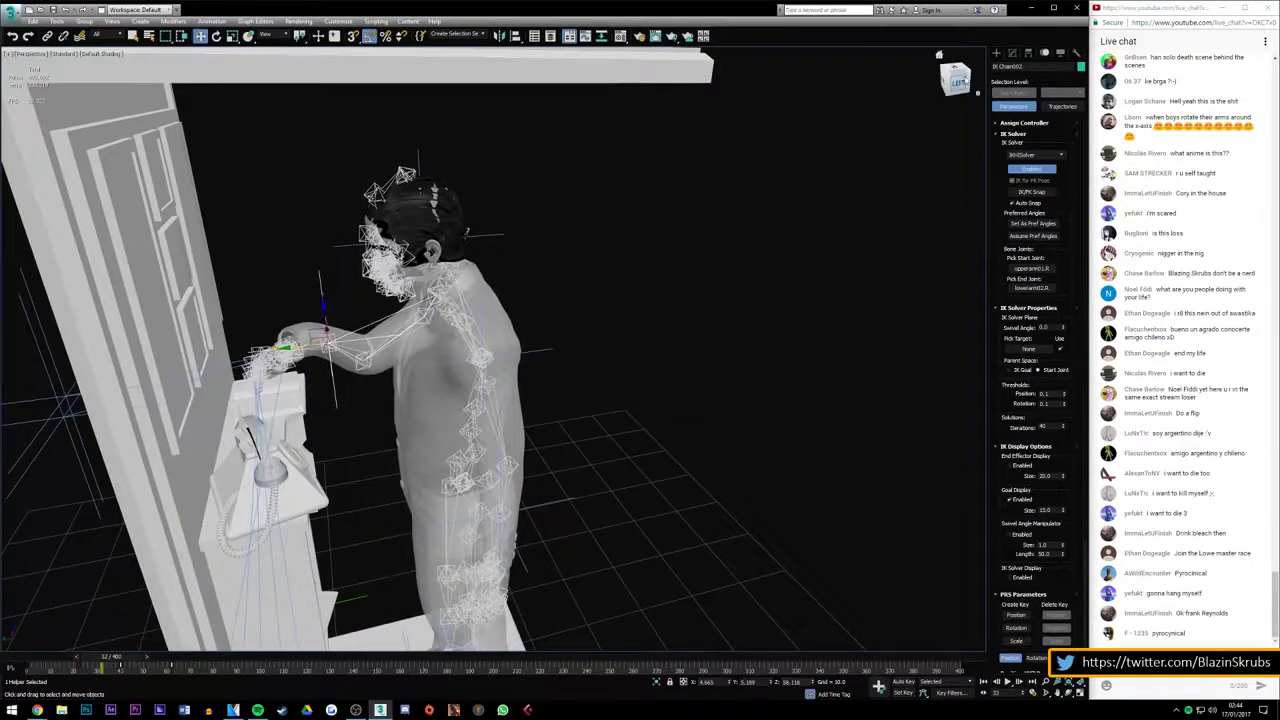
{"action": "left_click_drag", "start_coordinate": [966, 83], "coordinate": [400, 235]}
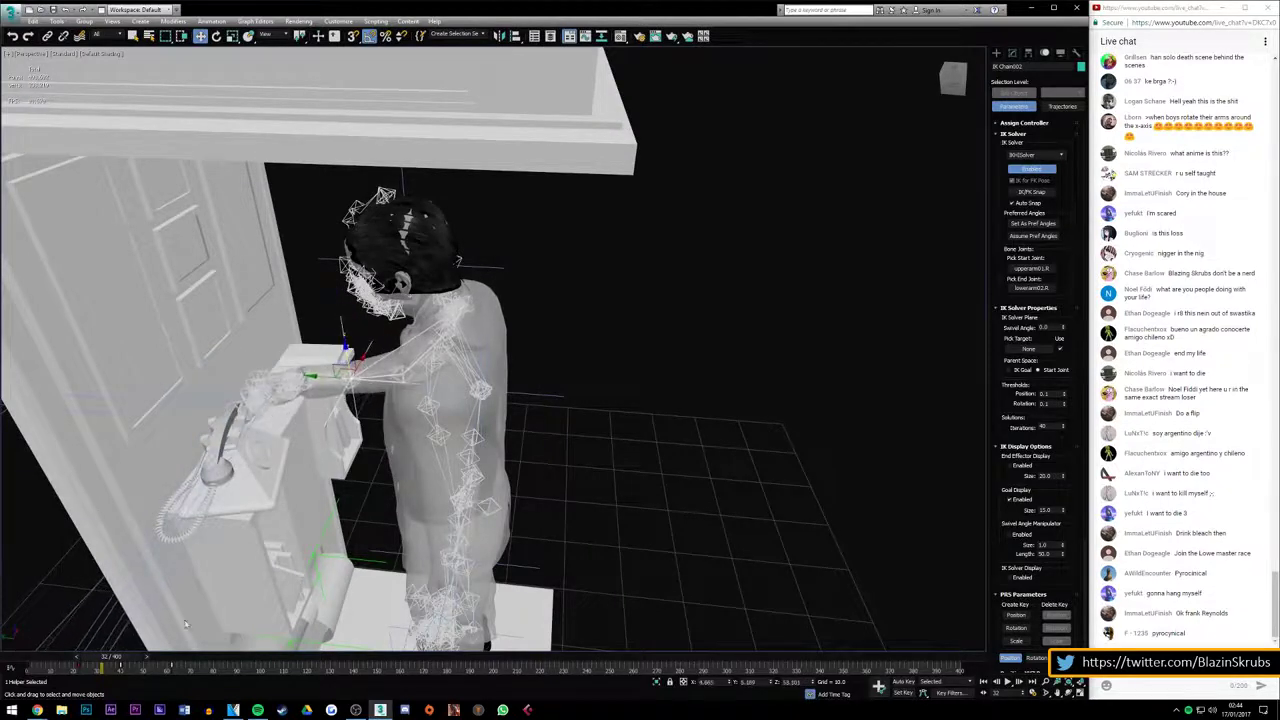
{"action": "mouse_move", "coordinate": [101, 655]}
{"action": "left_mouse_down"}
{"action": "mouse_move", "coordinate": [68, 648]}
{"action": "mouse_move", "coordinate": [117, 638]}
{"action": "mouse_move", "coordinate": [28, 648]}
{"action": "left_mouse_up"}
{"action": "key", "text": "w"}
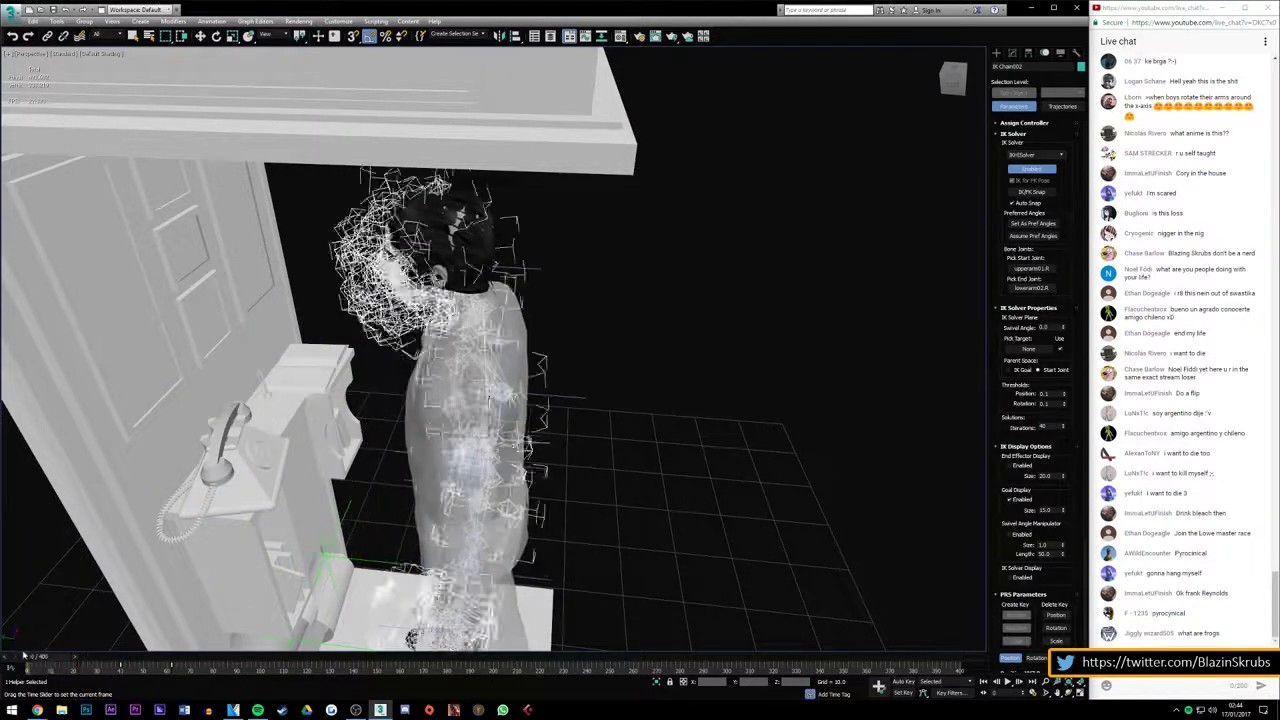
{"action": "left_click_drag", "start_coordinate": [952, 78], "coordinate": [990, 82]}
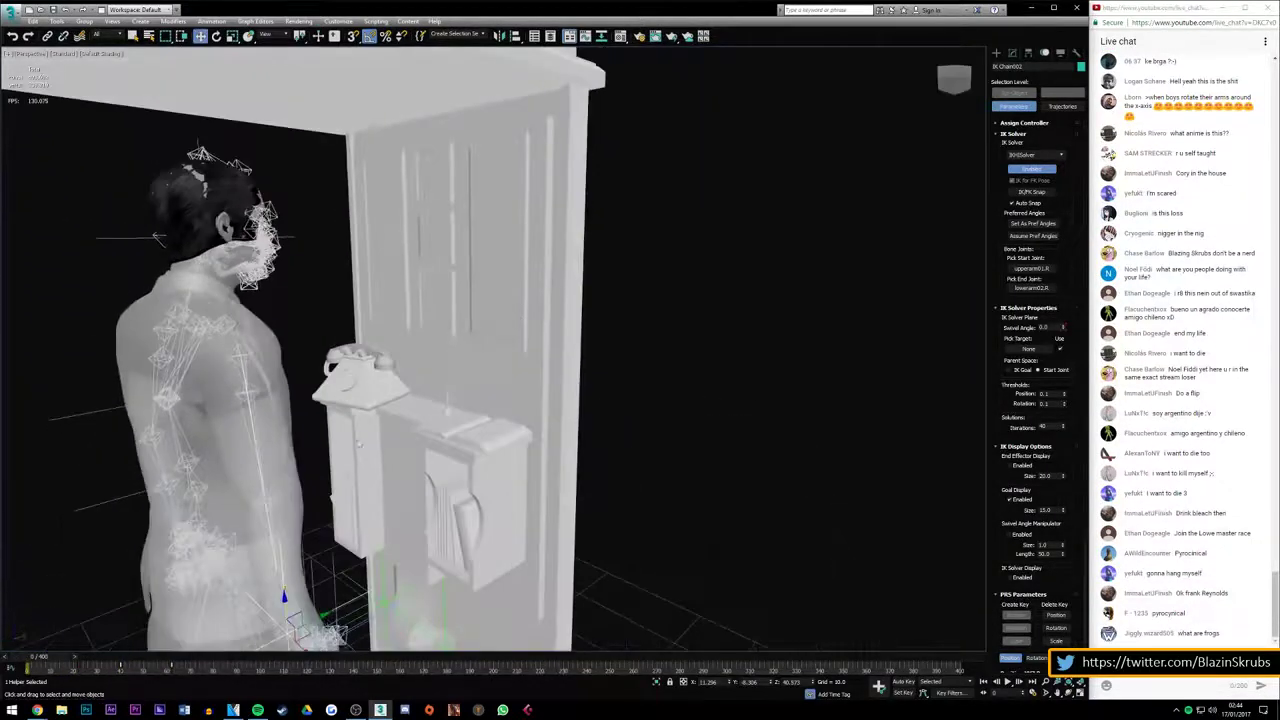
{"action": "left_click_drag", "start_coordinate": [60, 662], "coordinate": [135, 657]}
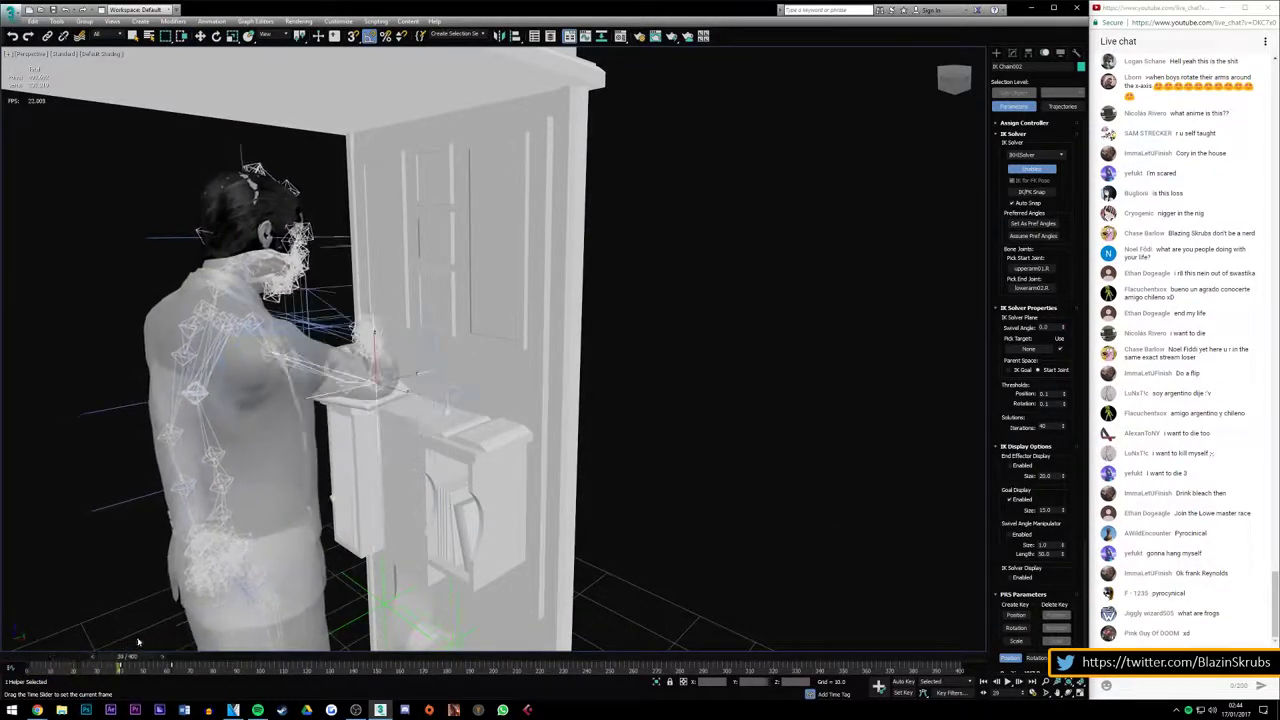
{"action": "left_click", "coordinate": [210, 555]}
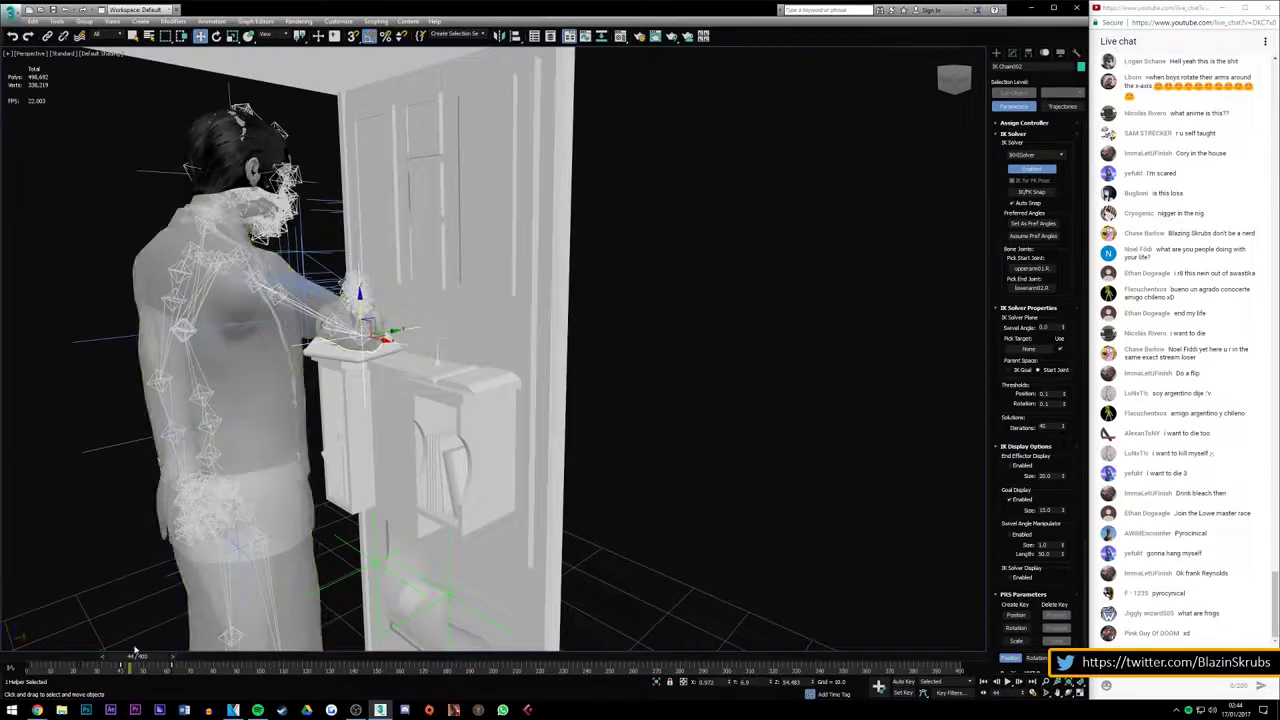
{"action": "left_click_drag", "start_coordinate": [135, 657], "coordinate": [30, 657]}
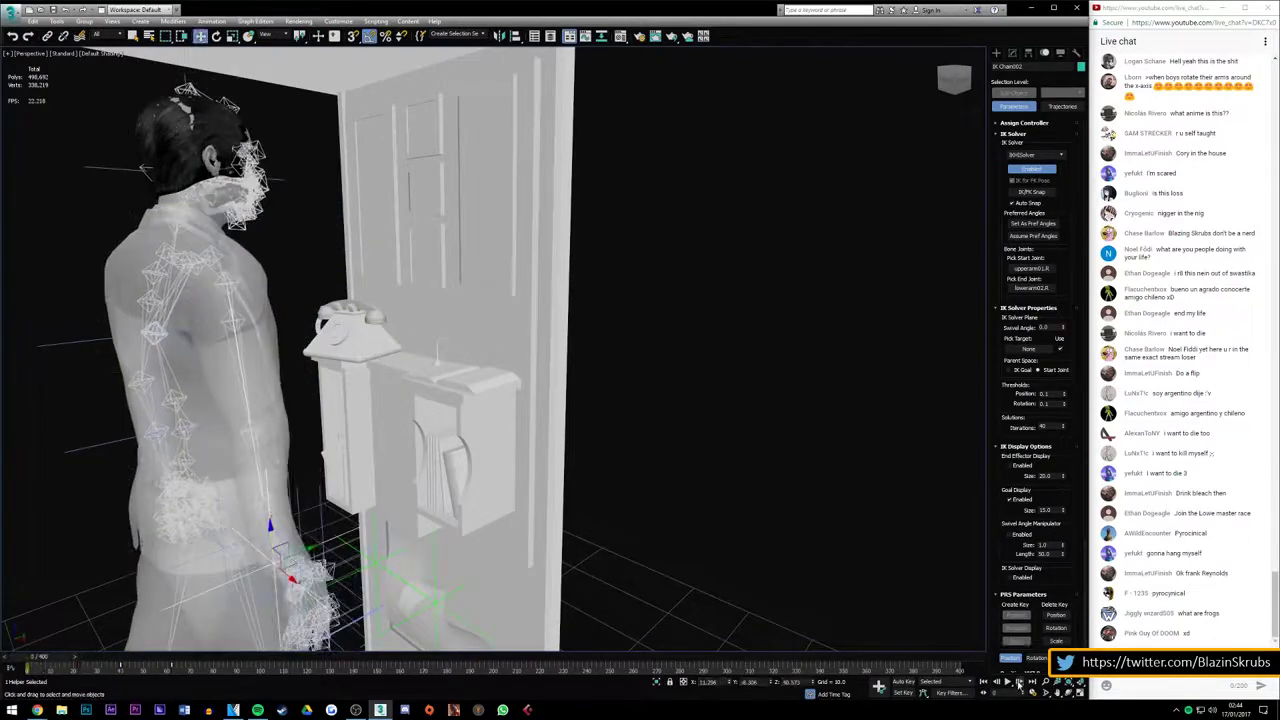
{"action": "left_click", "coordinate": [1018, 682]}
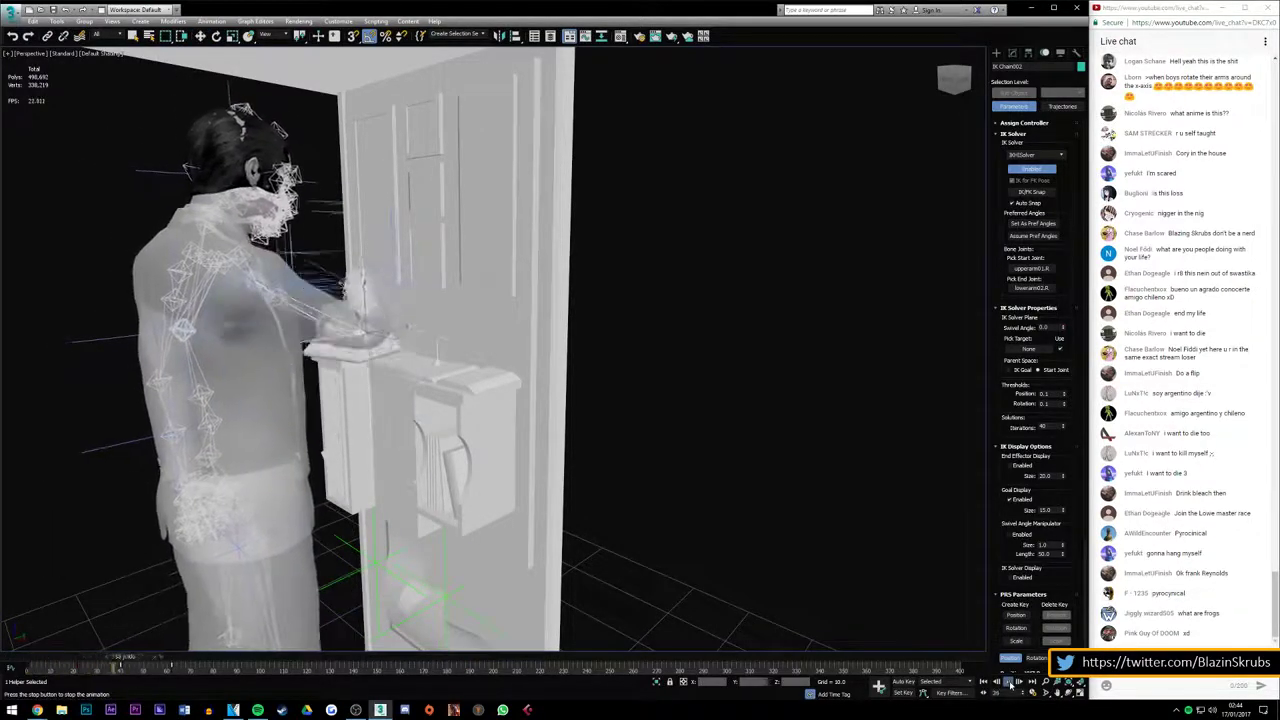
{"action": "left_click", "coordinate": [1011, 685]}
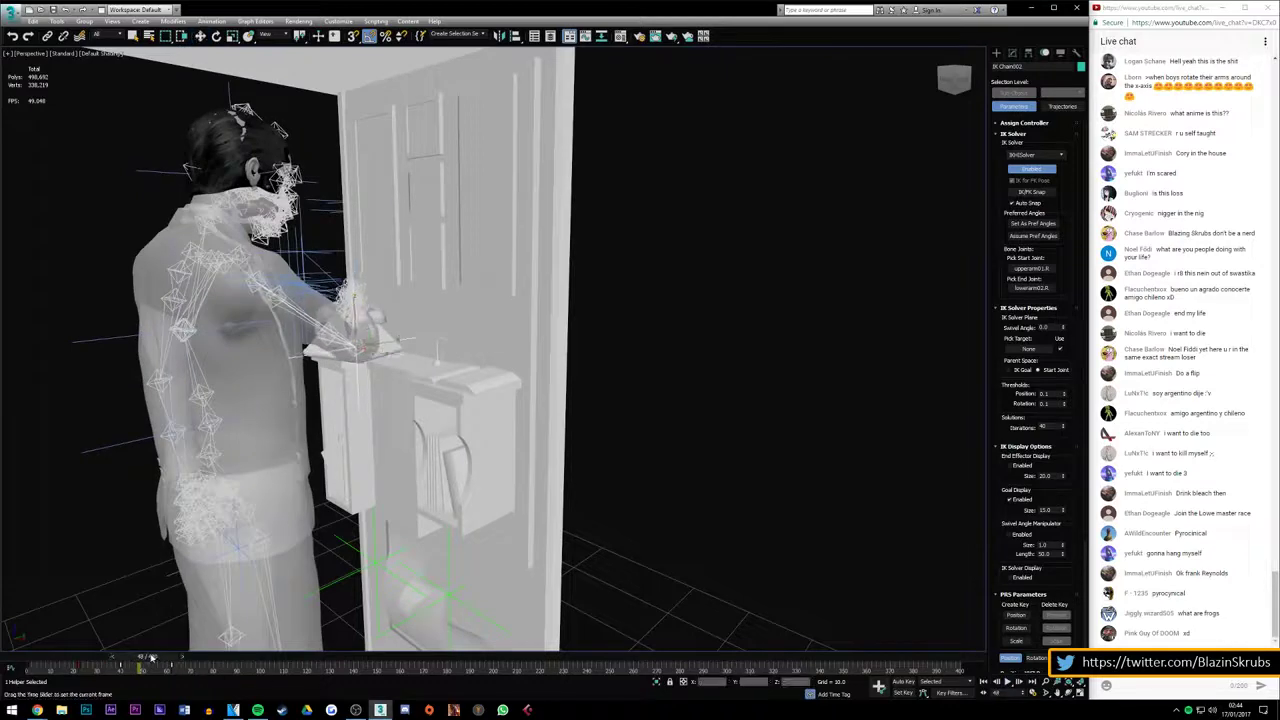
{"action": "left_click_drag", "start_coordinate": [150, 657], "coordinate": [72, 659]}
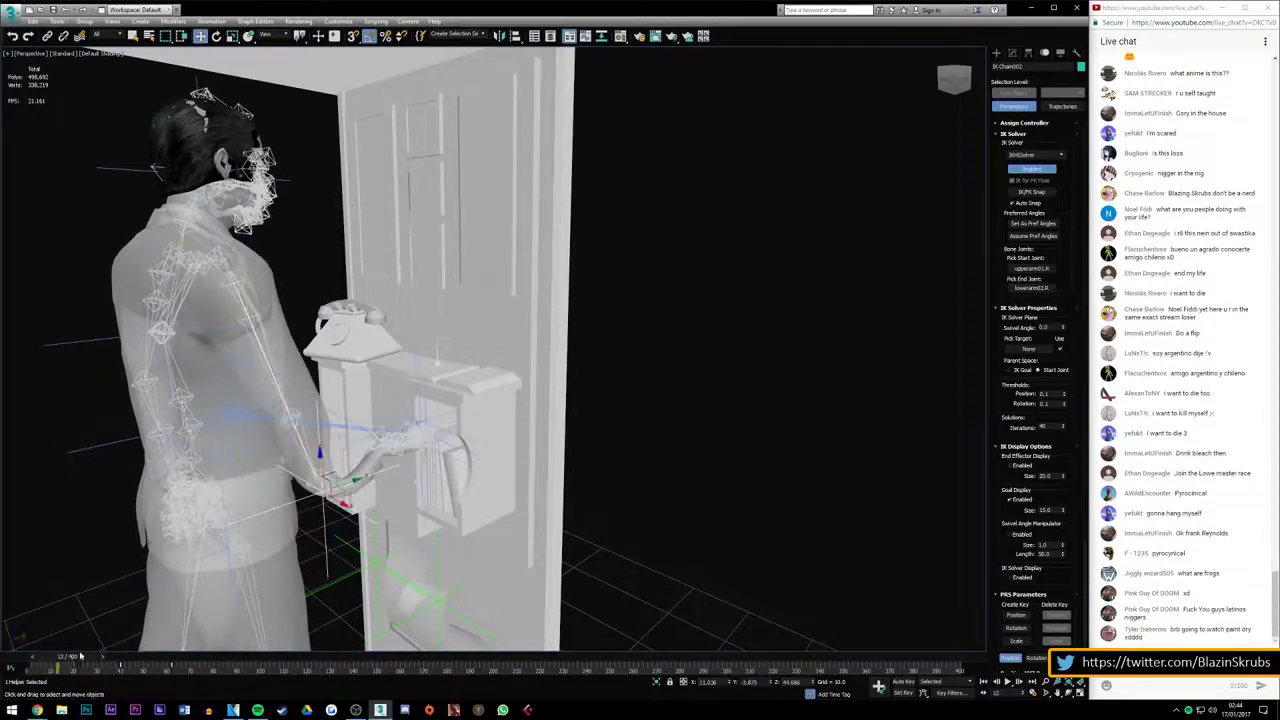
Trial-move the hand's IK helpers, undo it, and turn on Auto Key at frame 0
{"action": "left_click", "coordinate": [458, 404]}
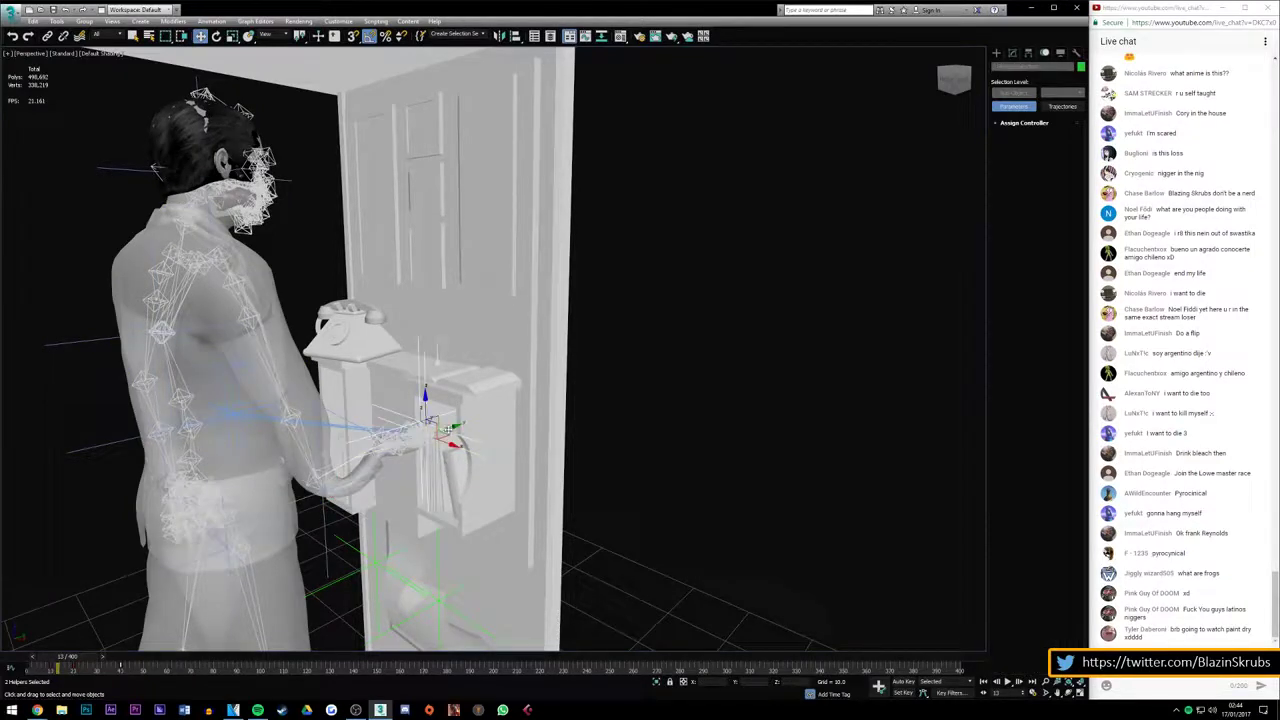
{"action": "left_click_drag", "start_coordinate": [446, 428], "coordinate": [428, 453]}
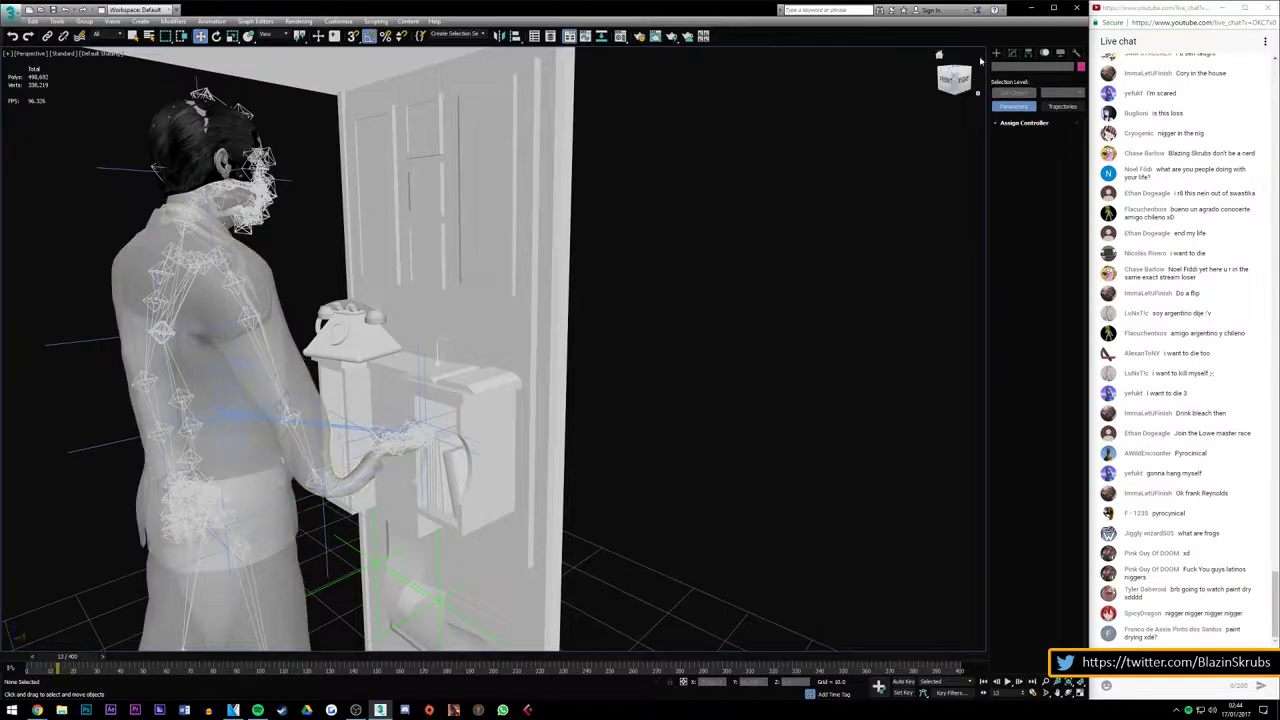
{"action": "middle_click_drag", "start_coordinate": [981, 62], "coordinate": [697, 325], "text": "alt"}
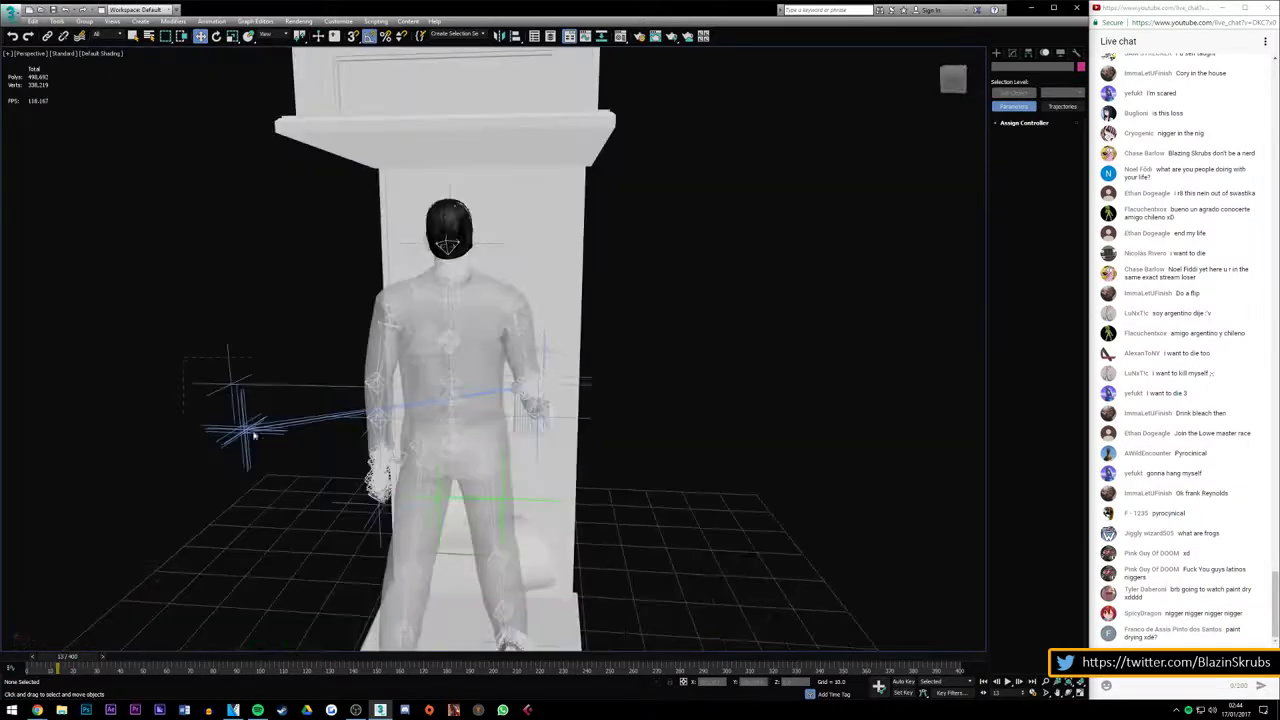
{"action": "middle_click_drag", "start_coordinate": [756, 220], "coordinate": [513, 384], "text": "alt"}
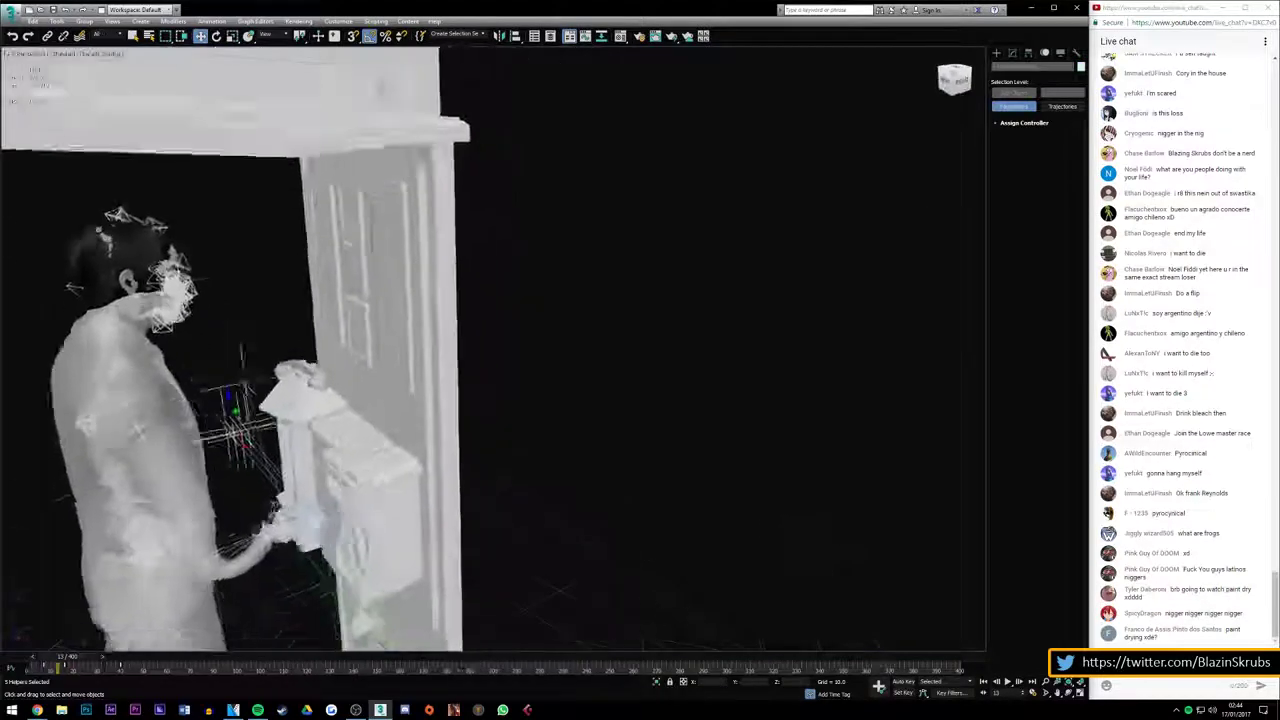
{"action": "key", "text": "ctrl+z"}
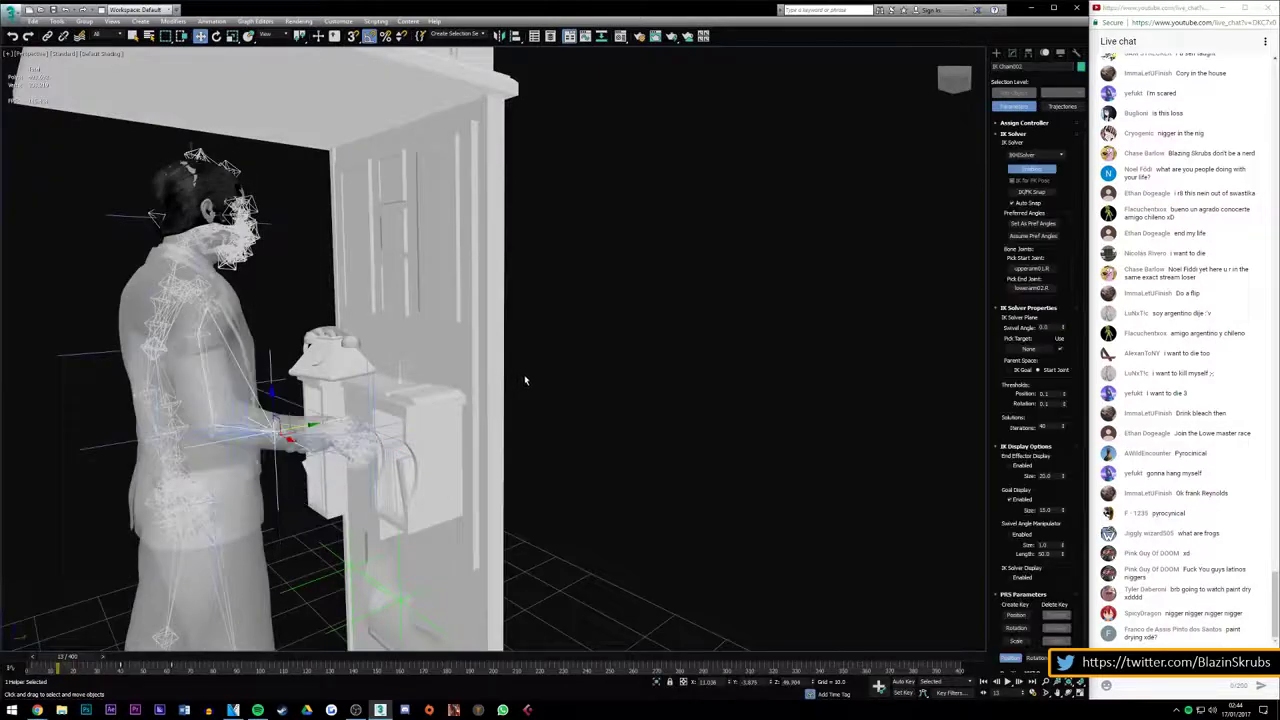
{"action": "mouse_move", "coordinate": [72, 658]}
{"action": "left_mouse_down"}
{"action": "mouse_move", "coordinate": [114, 651]}
{"action": "mouse_move", "coordinate": [25, 657]}
{"action": "left_mouse_up"}
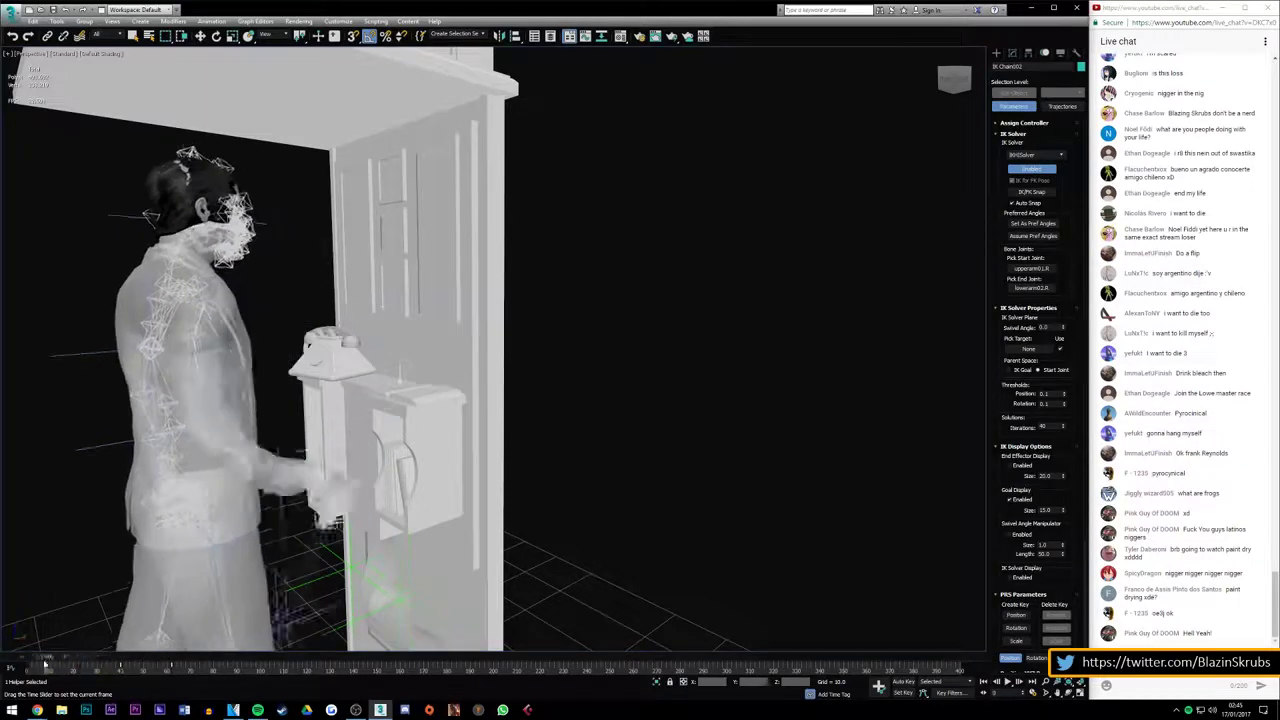
{"action": "left_click", "coordinate": [903, 683]}
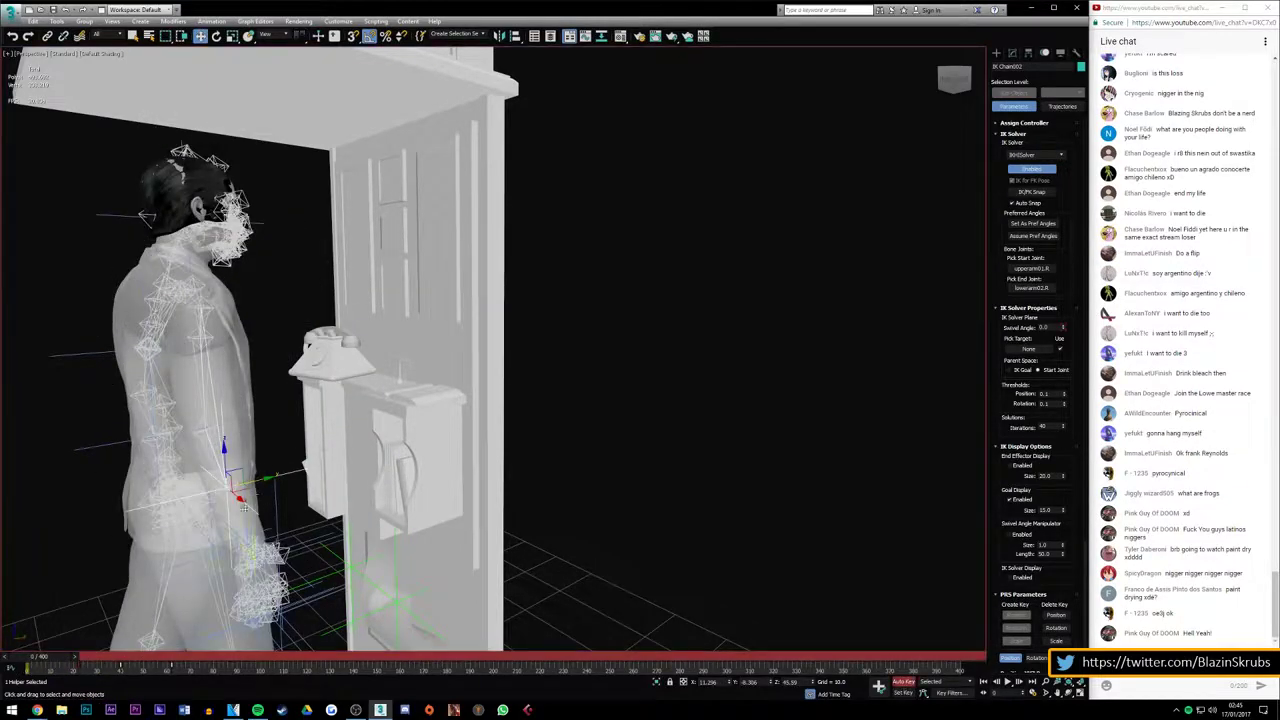
Pull the hand back toward the body and replay the animation from frame 0
{"action": "mouse_move", "coordinate": [33, 656]}
{"action": "left_mouse_down"}
{"action": "mouse_move", "coordinate": [121, 650]}
{"action": "mouse_move", "coordinate": [62, 646]}
{"action": "left_mouse_up"}
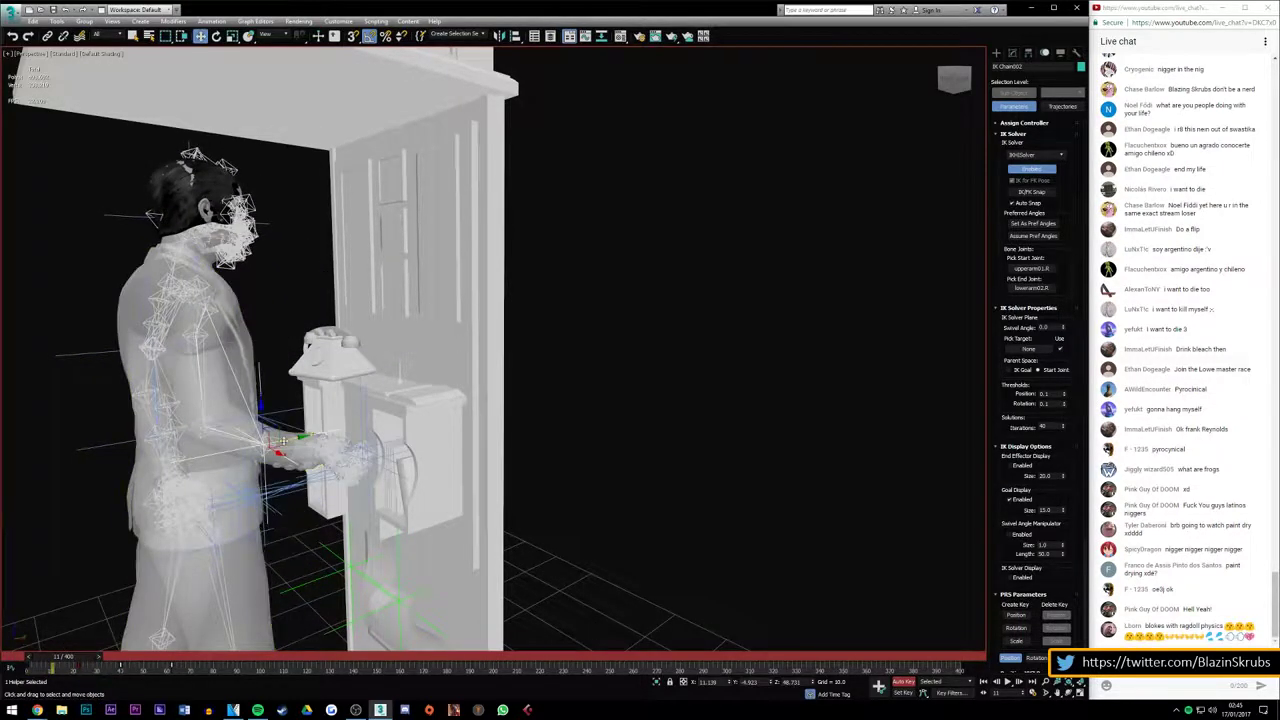
{"action": "mouse_move", "coordinate": [283, 440]}
{"action": "left_mouse_down"}
{"action": "mouse_move", "coordinate": [228, 452]}
{"action": "mouse_move", "coordinate": [292, 442]}
{"action": "left_mouse_up"}
{"action": "scroll", "coordinate": [208, 488], "scroll_direction": "up", "scroll_amount": 2}
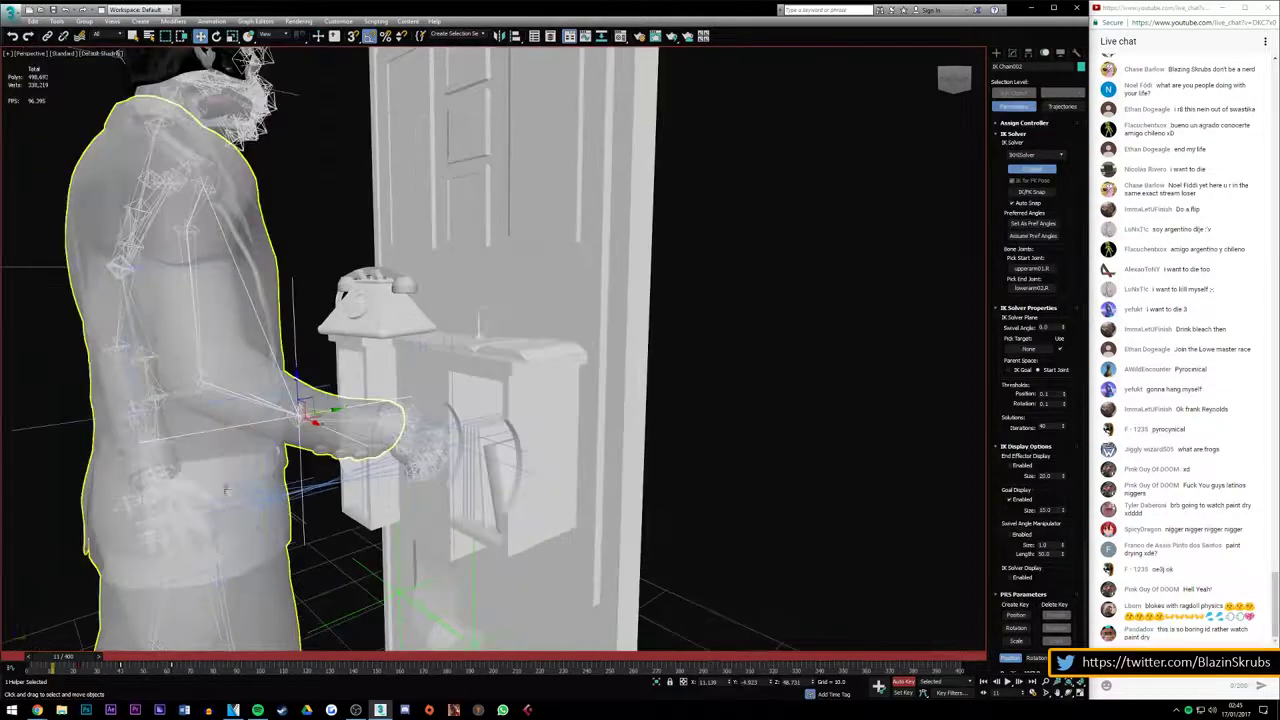
{"action": "left_click_drag", "start_coordinate": [955, 80], "coordinate": [925, 88]}
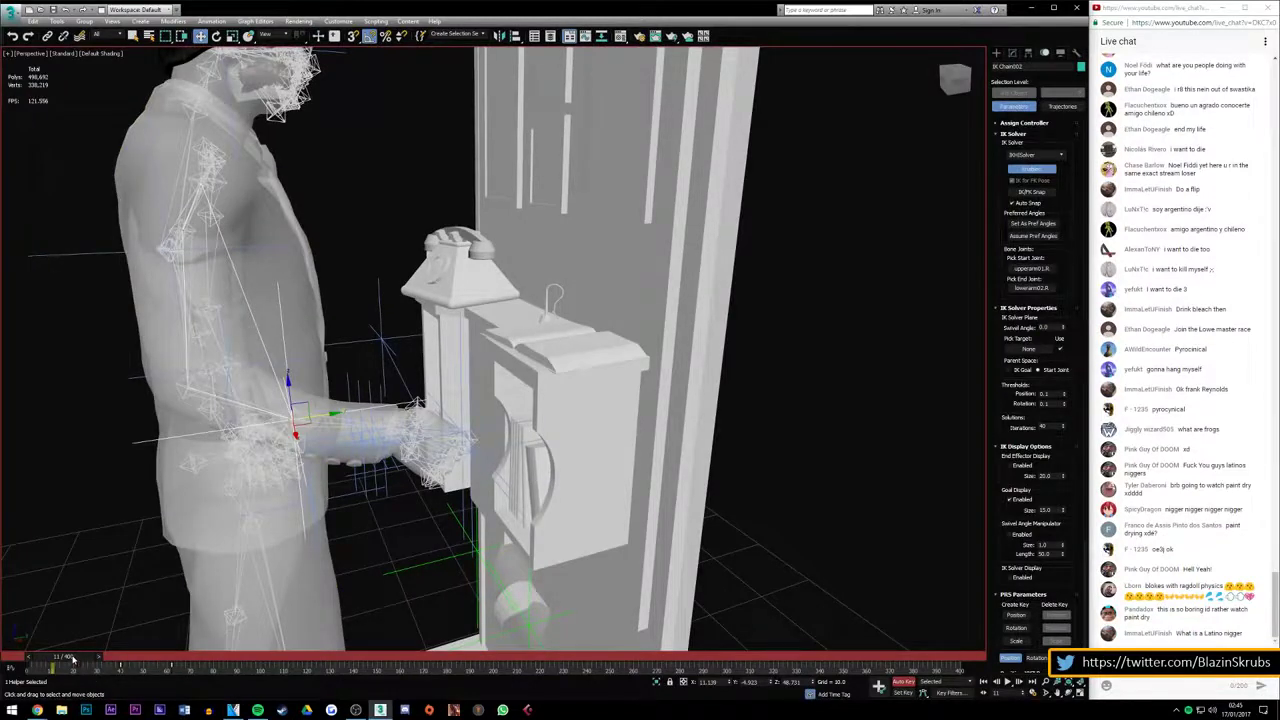
{"action": "mouse_move", "coordinate": [72, 660]}
{"action": "left_mouse_down"}
{"action": "mouse_move", "coordinate": [30, 660]}
{"action": "mouse_move", "coordinate": [100, 652]}
{"action": "left_mouse_up"}
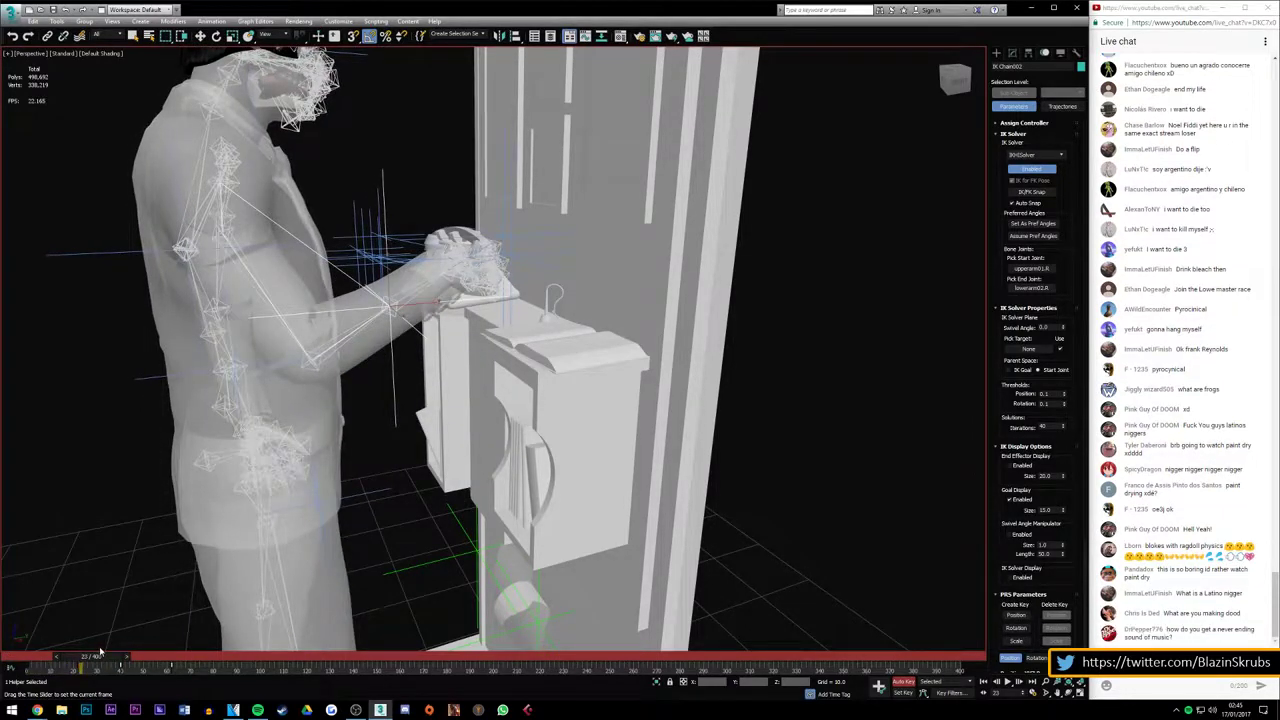
{"action": "mouse_move", "coordinate": [100, 652]}
{"action": "left_mouse_down"}
{"action": "mouse_move", "coordinate": [66, 655]}
{"action": "mouse_move", "coordinate": [112, 648]}
{"action": "mouse_move", "coordinate": [40, 655]}
{"action": "left_mouse_up"}
{"action": "key", "text": "w"}
{"action": "left_click", "coordinate": [1008, 688]}
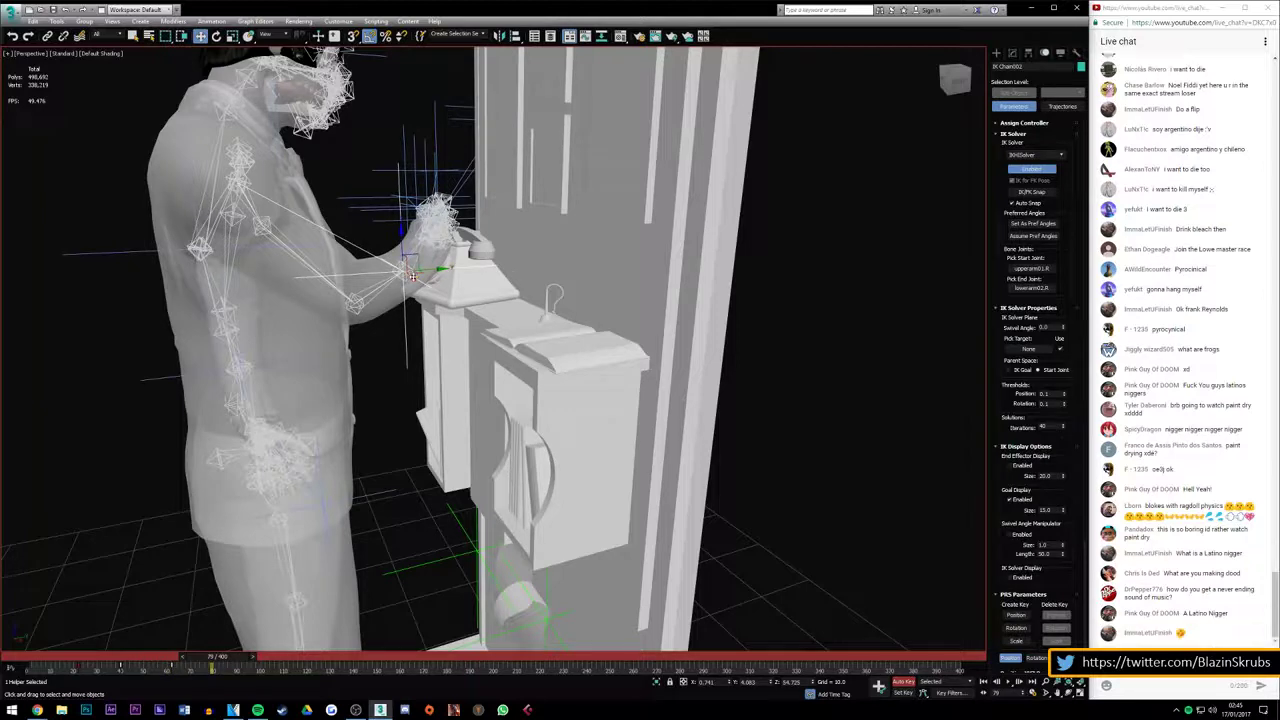
Raise the arm's goal from the phone handset up toward the head and check the reach
{"action": "mouse_move", "coordinate": [411, 273]}
{"action": "left_mouse_down"}
{"action": "mouse_move", "coordinate": [472, 300]}
{"action": "mouse_move", "coordinate": [388, 303]}
{"action": "left_mouse_up"}
{"action": "middle_click_drag", "start_coordinate": [939, 55], "coordinate": [250, 621], "text": "alt"}
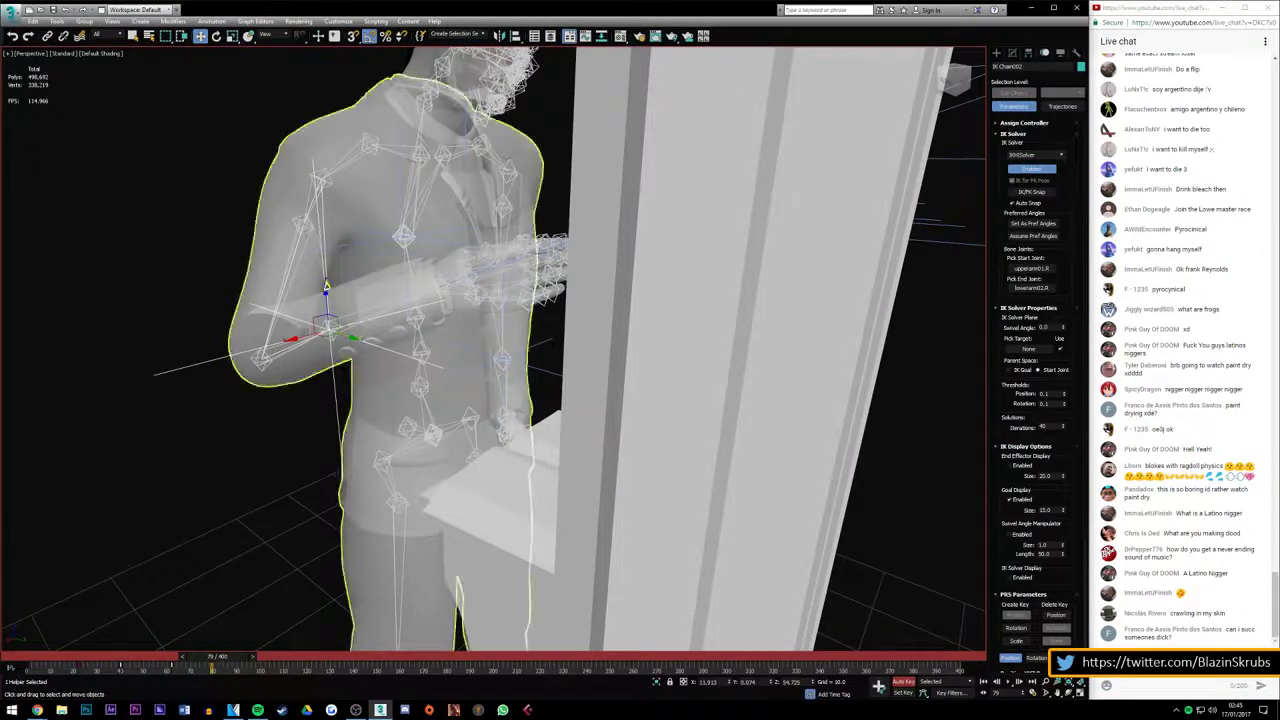
{"action": "left_click_drag", "start_coordinate": [325, 300], "coordinate": [307, 131]}
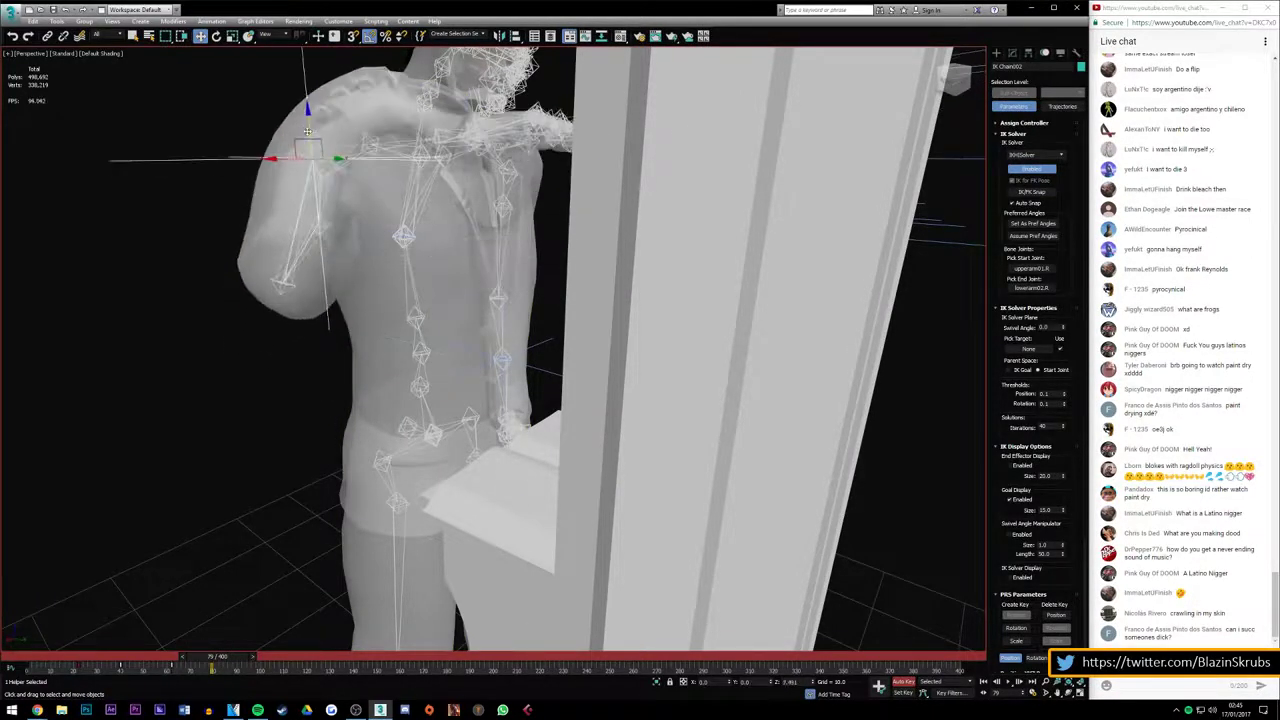
{"action": "middle_click_drag", "start_coordinate": [935, 85], "coordinate": [344, 203], "text": "alt"}
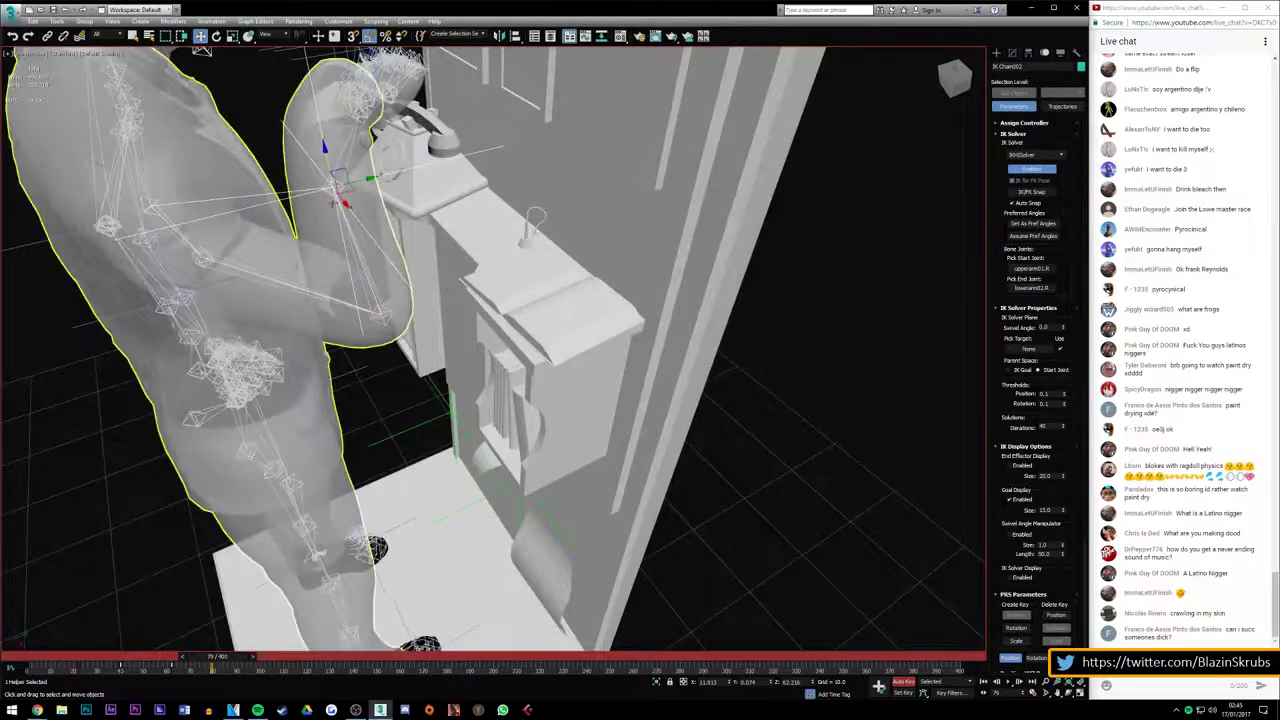
{"action": "left_click_drag", "start_coordinate": [344, 203], "coordinate": [322, 185]}
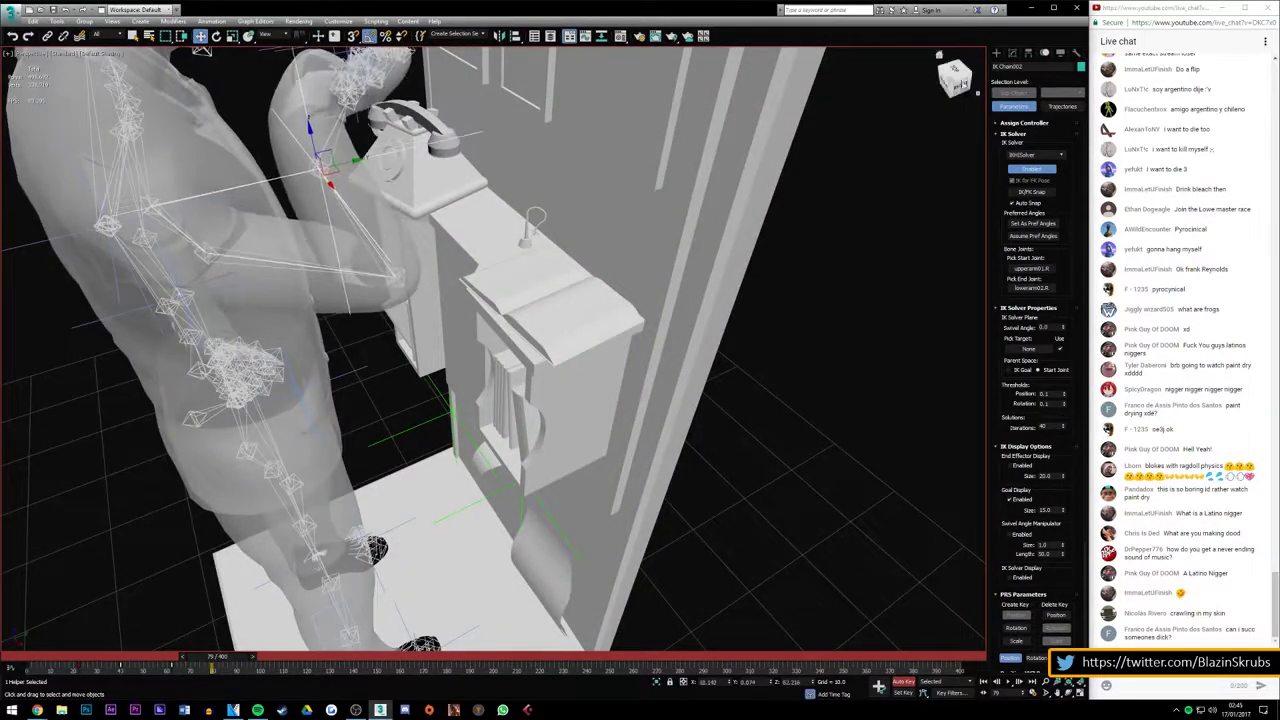
{"action": "middle_click_drag", "start_coordinate": [203, 48], "coordinate": [962, 78], "text": "alt"}
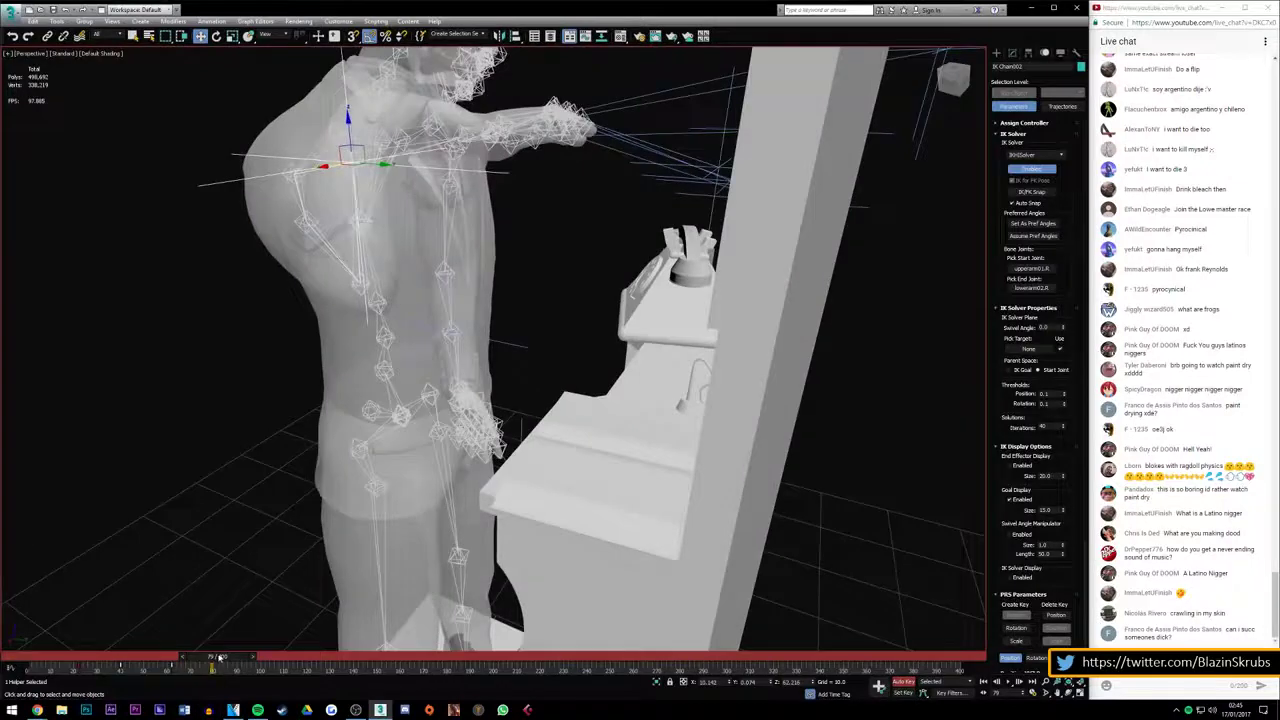
{"action": "mouse_move", "coordinate": [220, 657]}
{"action": "left_mouse_down"}
{"action": "mouse_move", "coordinate": [199, 657]}
{"action": "mouse_move", "coordinate": [224, 648]}
{"action": "left_mouse_up"}
{"action": "middle_click_drag", "start_coordinate": [228, 645], "coordinate": [450, 380], "text": "alt"}
Move the hand's IK goal helpers back toward the chest, undoing a first attempt
{"action": "middle_click_drag", "start_coordinate": [757, 213], "coordinate": [722, 147], "text": "alt"}
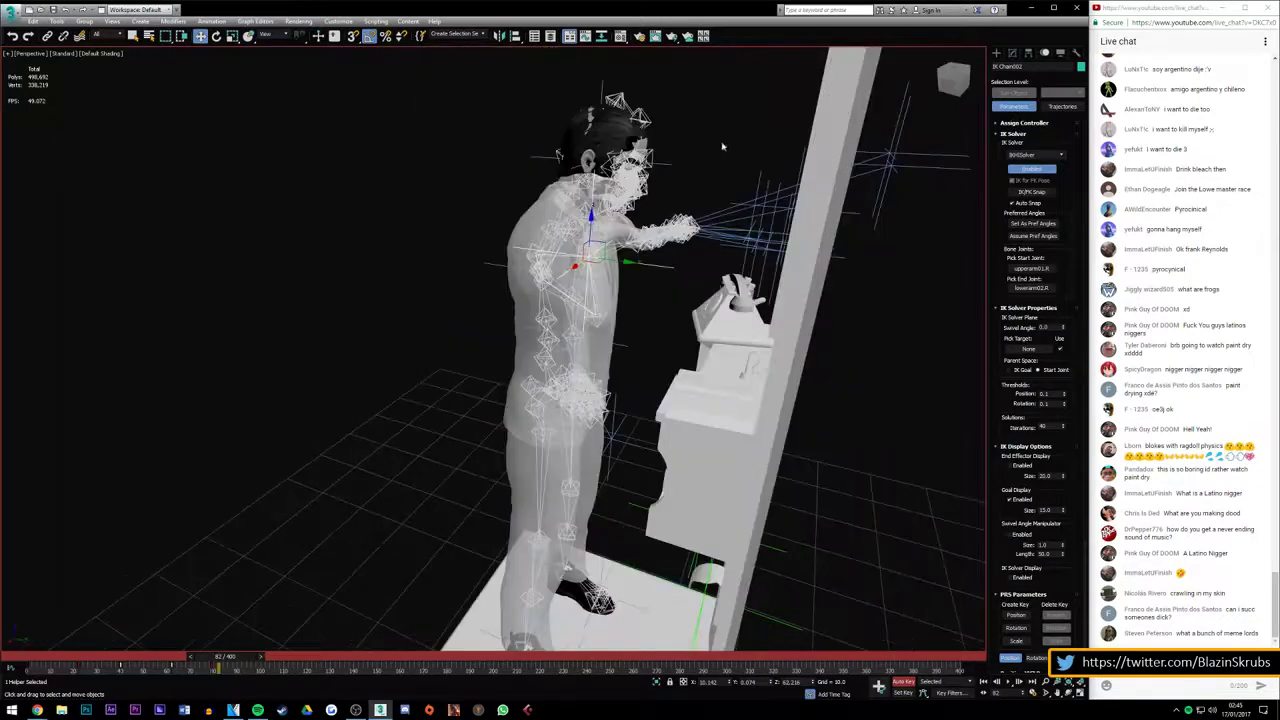
{"action": "left_click_drag", "start_coordinate": [980, 284], "coordinate": [885, 222]}
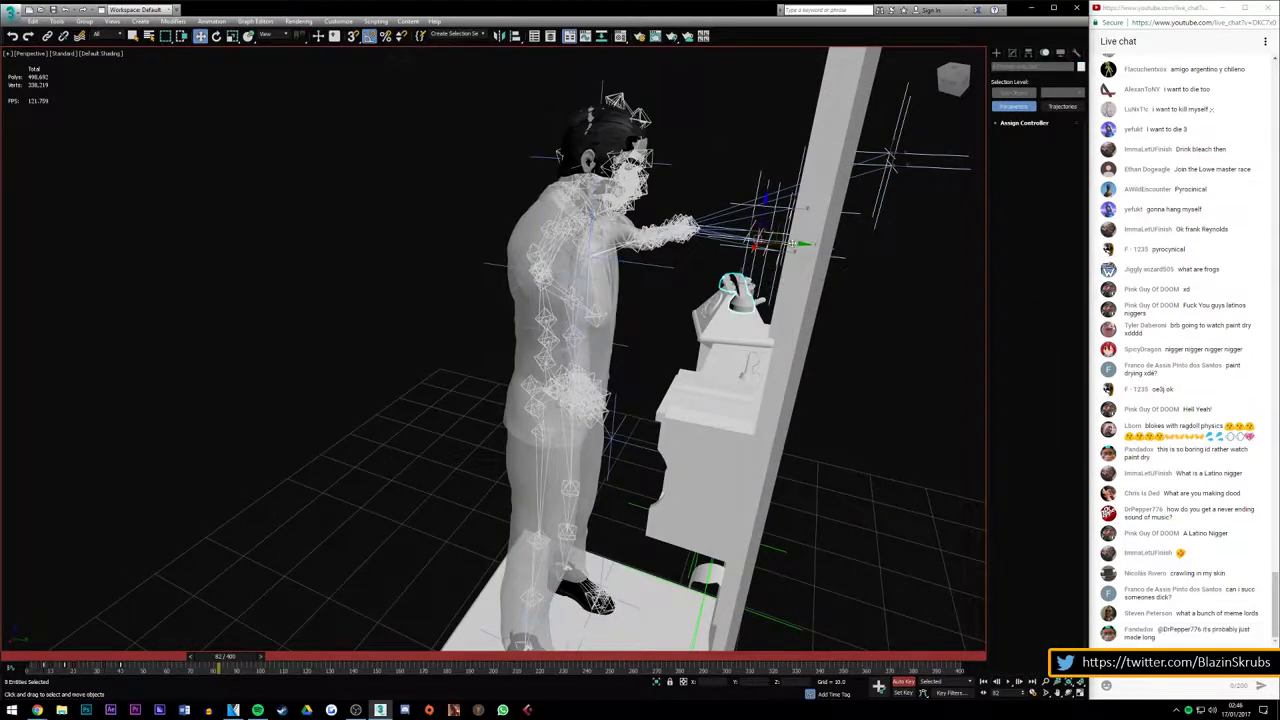
{"action": "left_click_drag", "start_coordinate": [765, 262], "coordinate": [498, 207]}
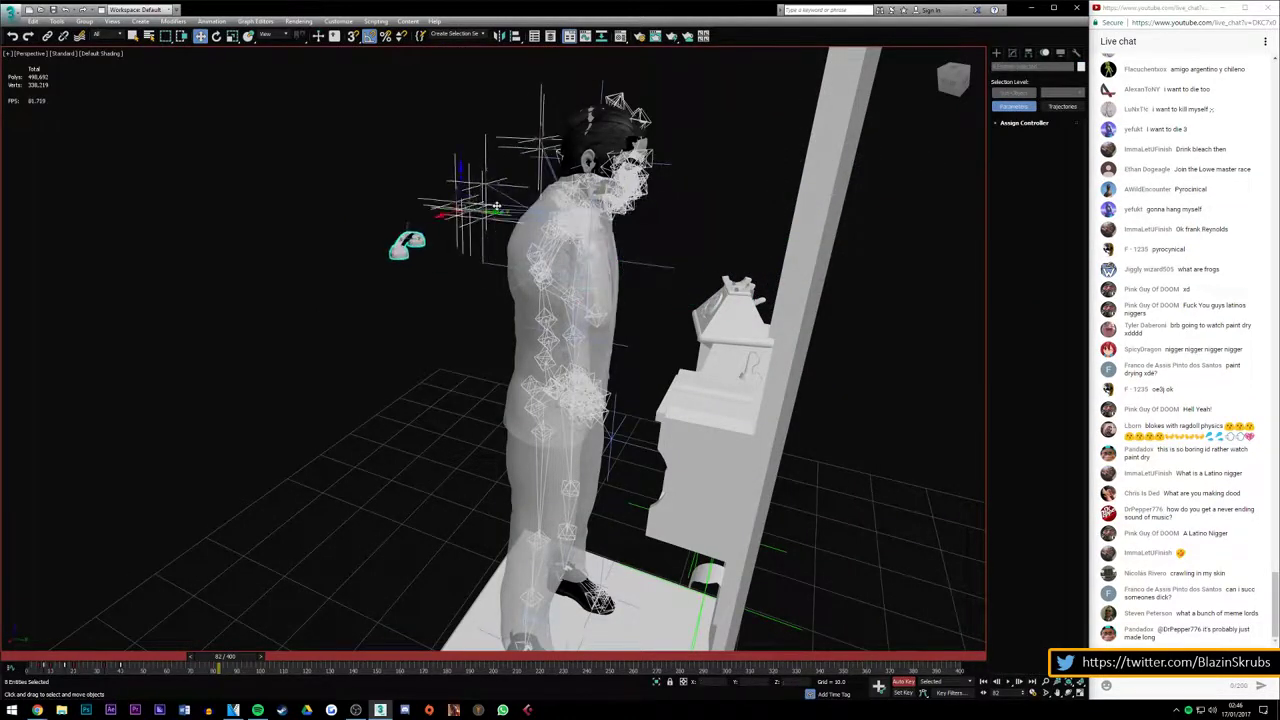
{"action": "key", "text": "ctrl+z"}
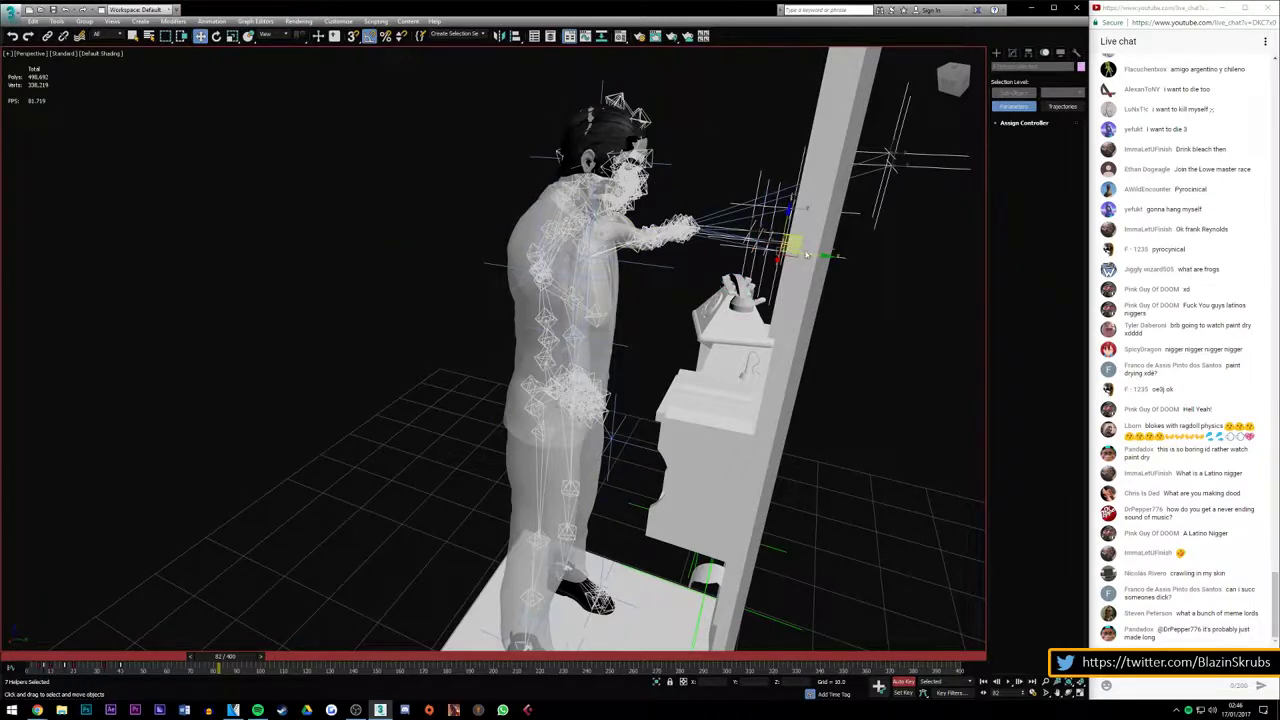
{"action": "left_click_drag", "start_coordinate": [806, 254], "coordinate": [545, 215]}
Reframe the figure and scrub frames 46 to 57 to review the arm motion
{"action": "scroll", "coordinate": [582, 234], "scroll_direction": "up", "scroll_amount": 3}
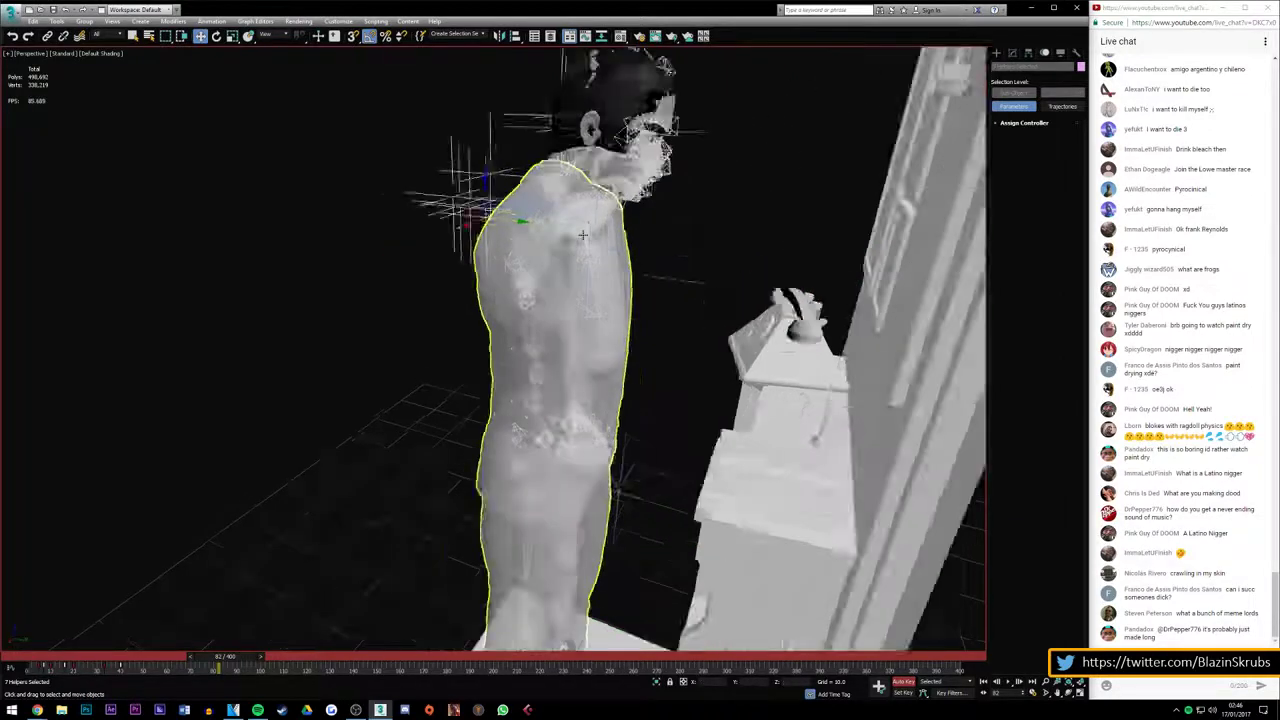
{"action": "scroll", "coordinate": [582, 234], "scroll_direction": "up", "scroll_amount": 2}
{"action": "mouse_move", "coordinate": [582, 234]}
{"action": "middle_mouse_down", "text": "alt"}
{"action": "mouse_move", "coordinate": [493, 348]}
{"action": "mouse_move", "coordinate": [560, 280]}
{"action": "middle_mouse_up", "text": "alt"}
{"action": "scroll", "coordinate": [493, 348], "scroll_direction": "down", "scroll_amount": 3}
{"action": "left_click", "coordinate": [491, 349]}
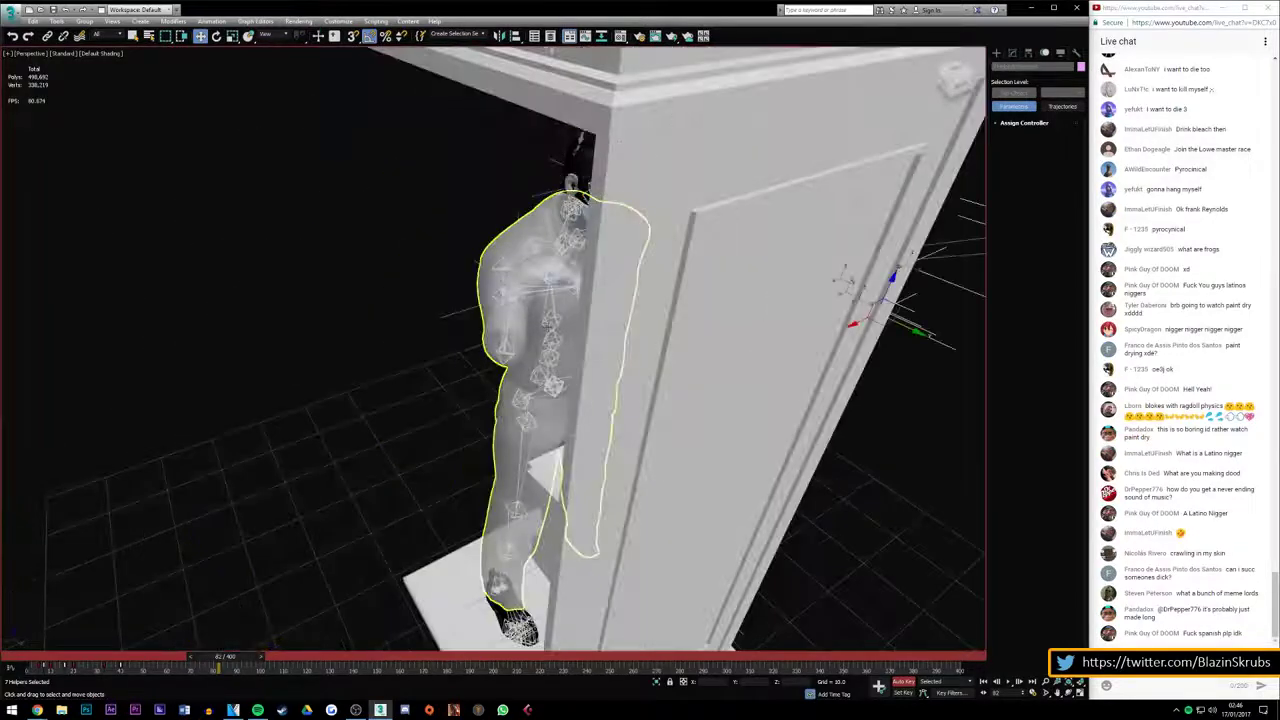
{"action": "left_click_drag", "start_coordinate": [940, 80], "coordinate": [953, 87]}
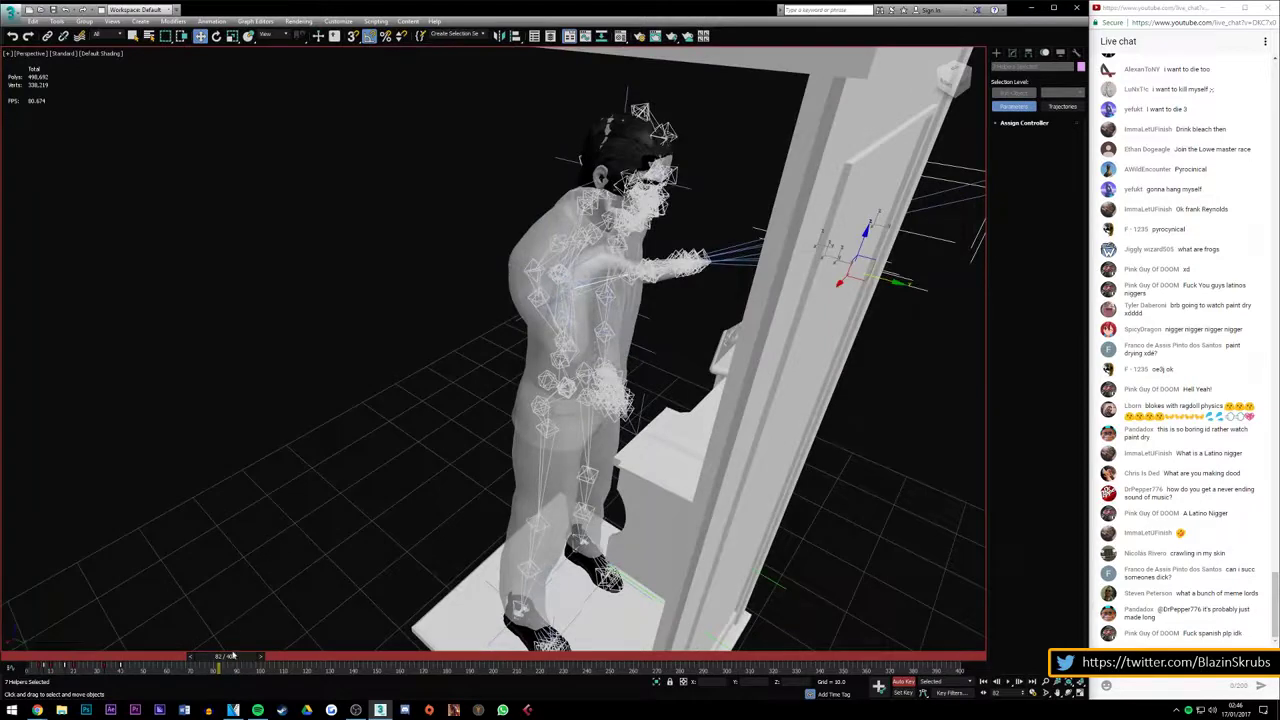
{"action": "left_click_drag", "start_coordinate": [230, 656], "coordinate": [213, 659]}
{"action": "left_click_drag", "start_coordinate": [156, 662], "coordinate": [140, 668]}
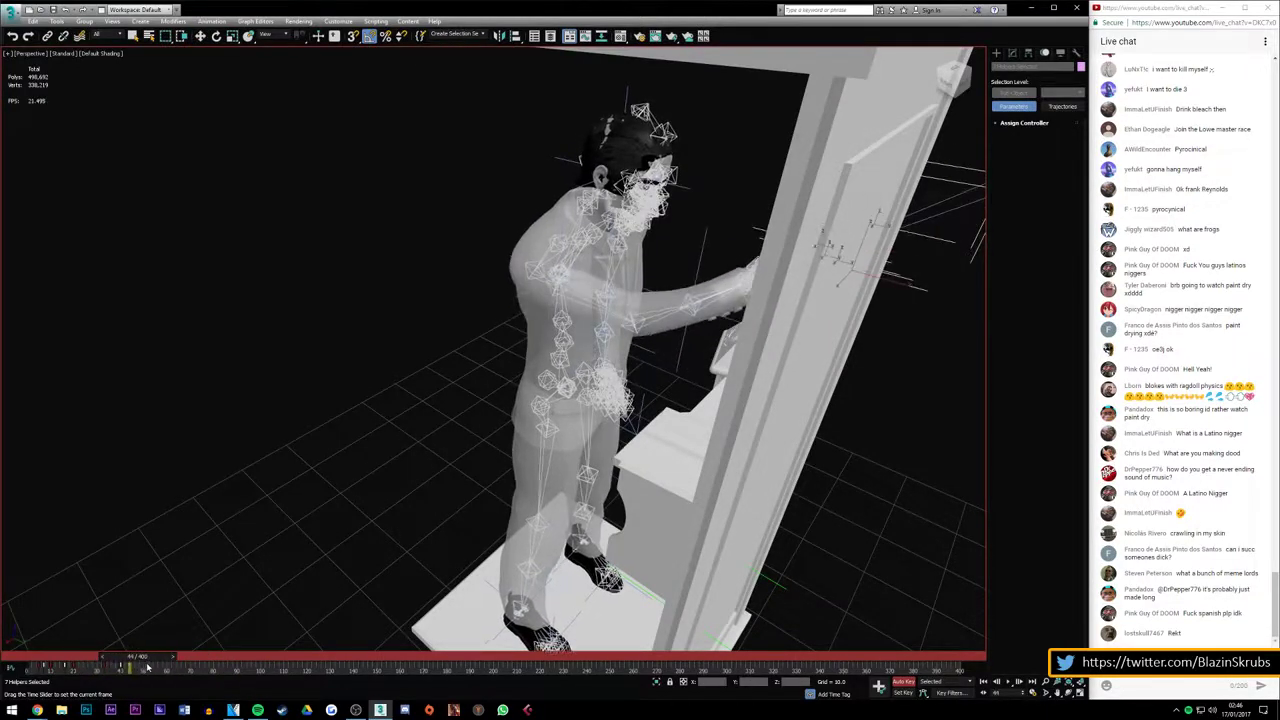
{"action": "left_click_drag", "start_coordinate": [160, 667], "coordinate": [207, 660]}
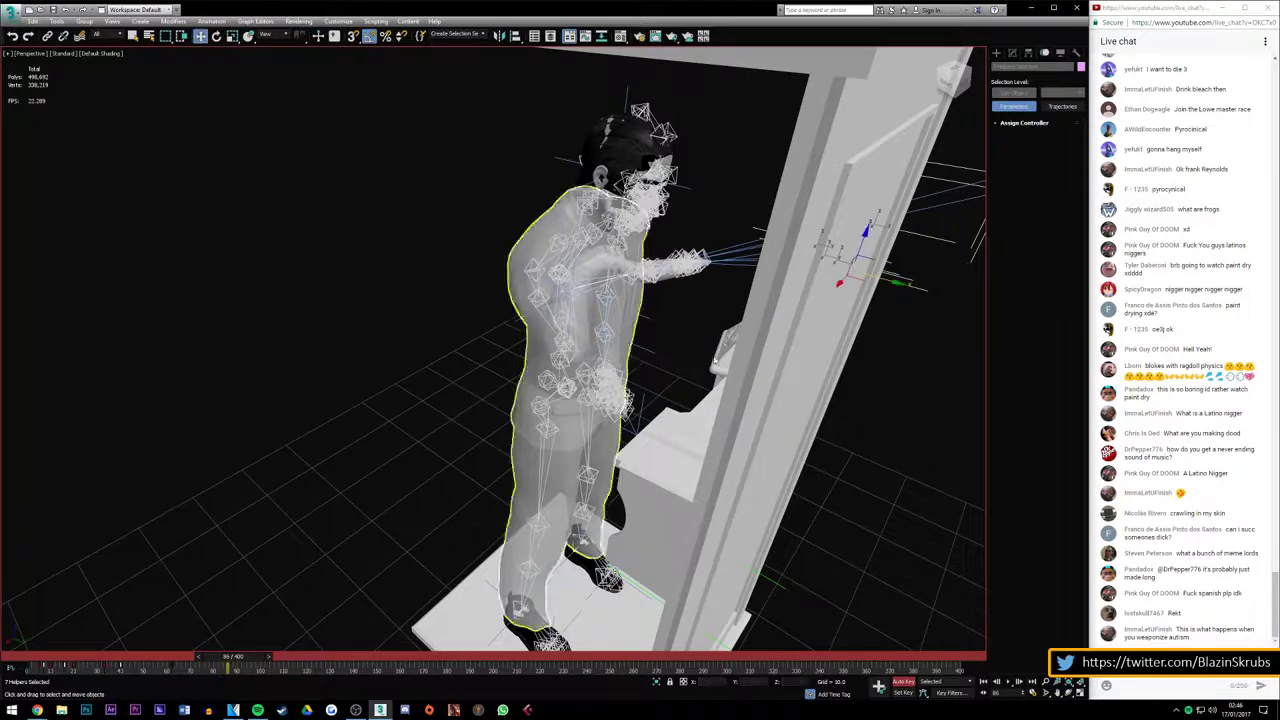
Lift the hand's IK goal from near the door up beside the man's head
{"action": "mouse_move", "coordinate": [829, 291]}
{"action": "left_mouse_down"}
{"action": "mouse_move", "coordinate": [740, 400]}
{"action": "mouse_move", "coordinate": [481, 295]}
{"action": "left_mouse_up"}
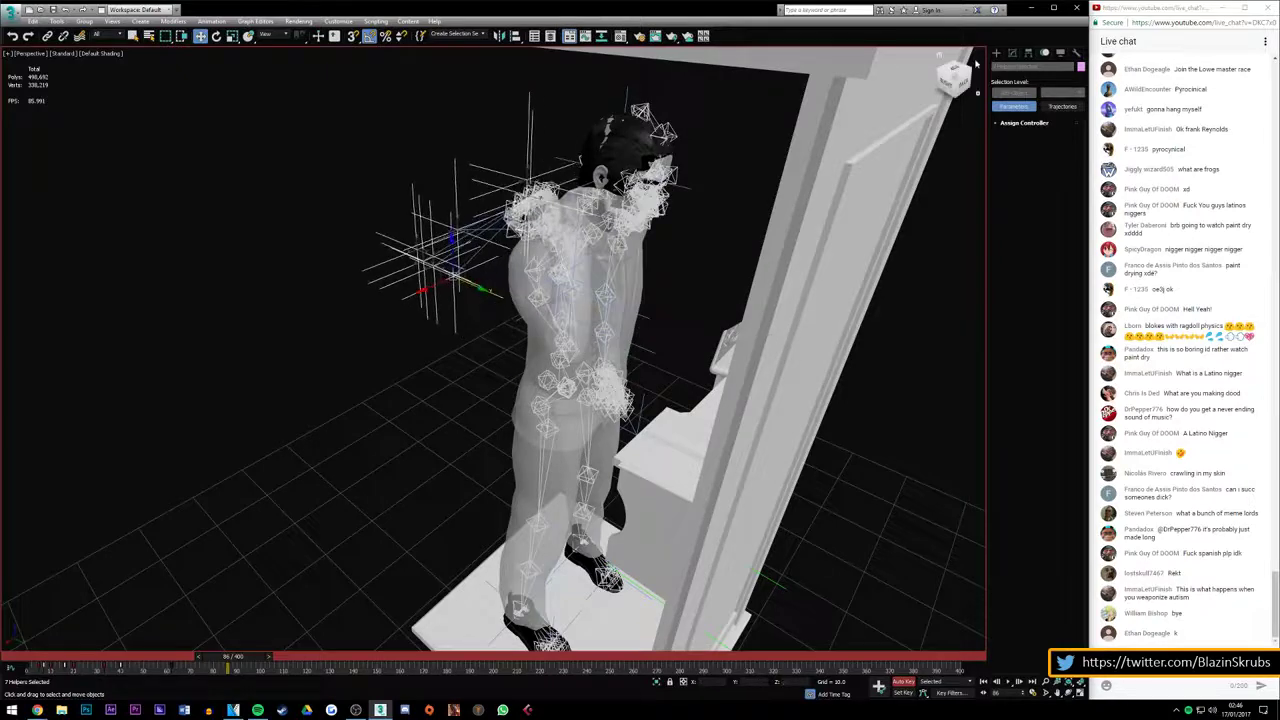
{"action": "left_click_drag", "start_coordinate": [975, 63], "coordinate": [671, 243]}
{"action": "scroll", "coordinate": [671, 243], "scroll_direction": "up", "scroll_amount": 3}
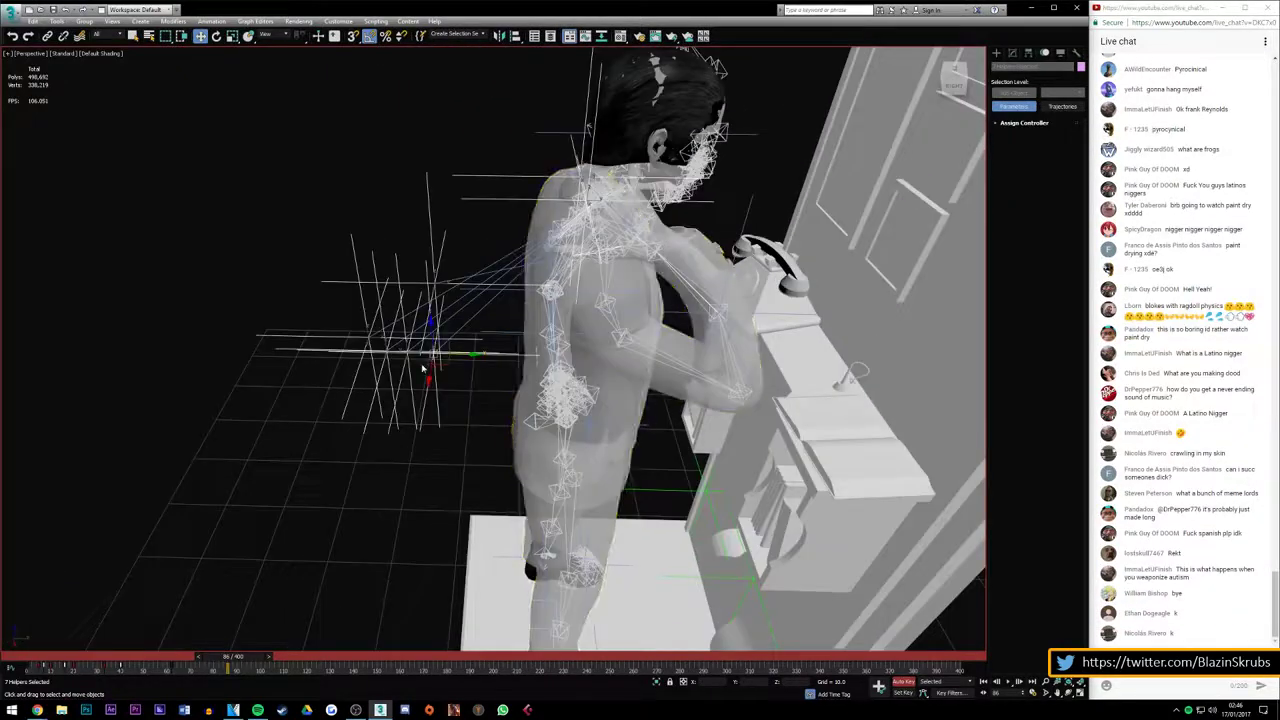
{"action": "left_click_drag", "start_coordinate": [445, 354], "coordinate": [516, 355]}
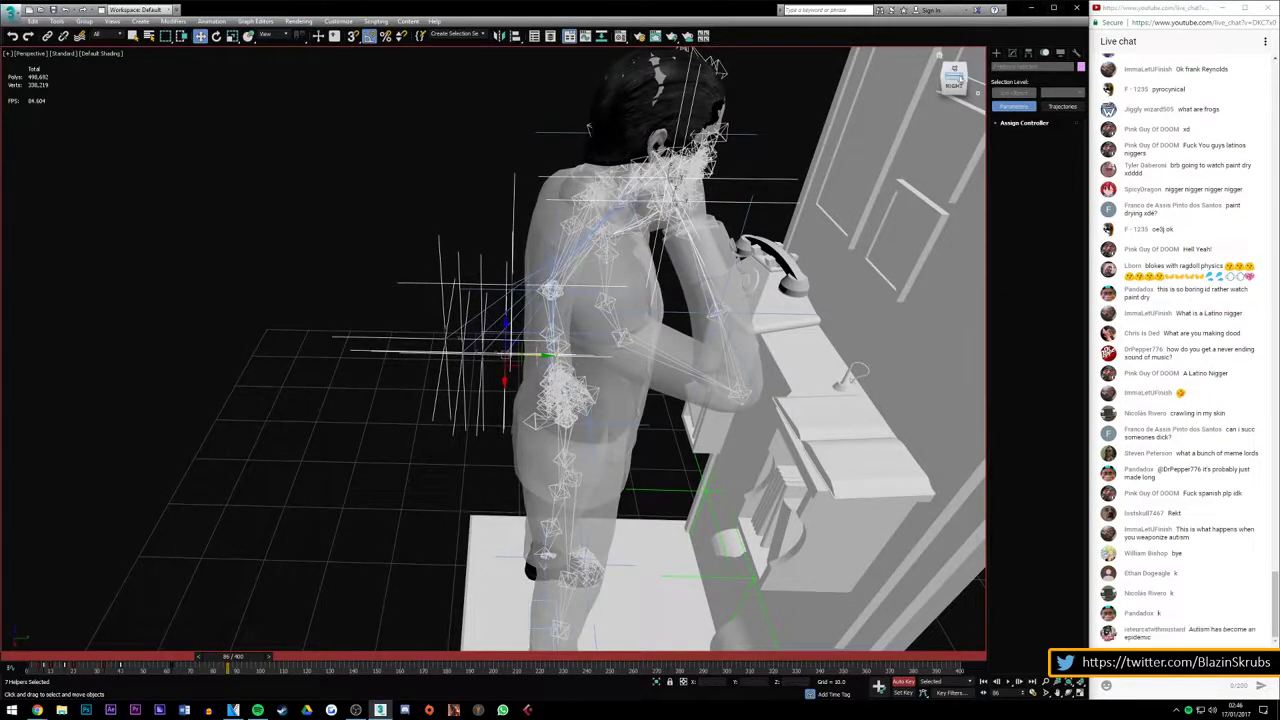
{"action": "left_click_drag", "start_coordinate": [955, 80], "coordinate": [600, 120]}
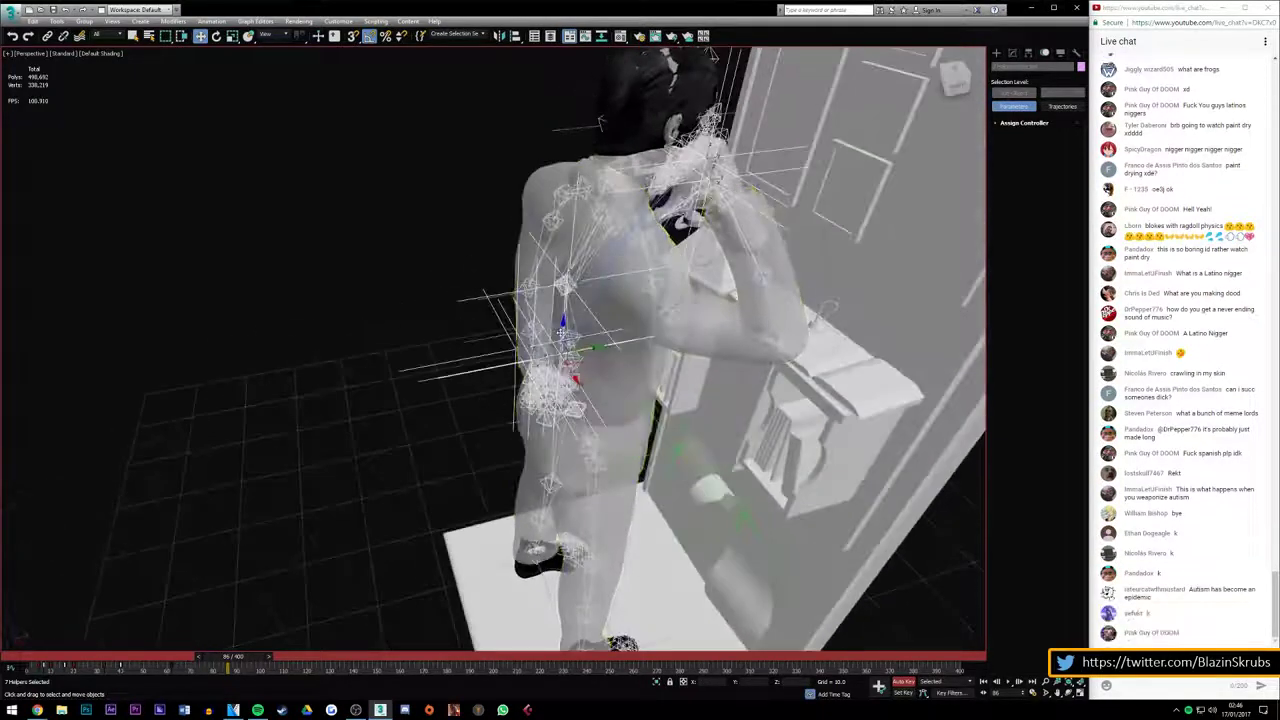
{"action": "left_click_drag", "start_coordinate": [565, 340], "coordinate": [628, 104]}
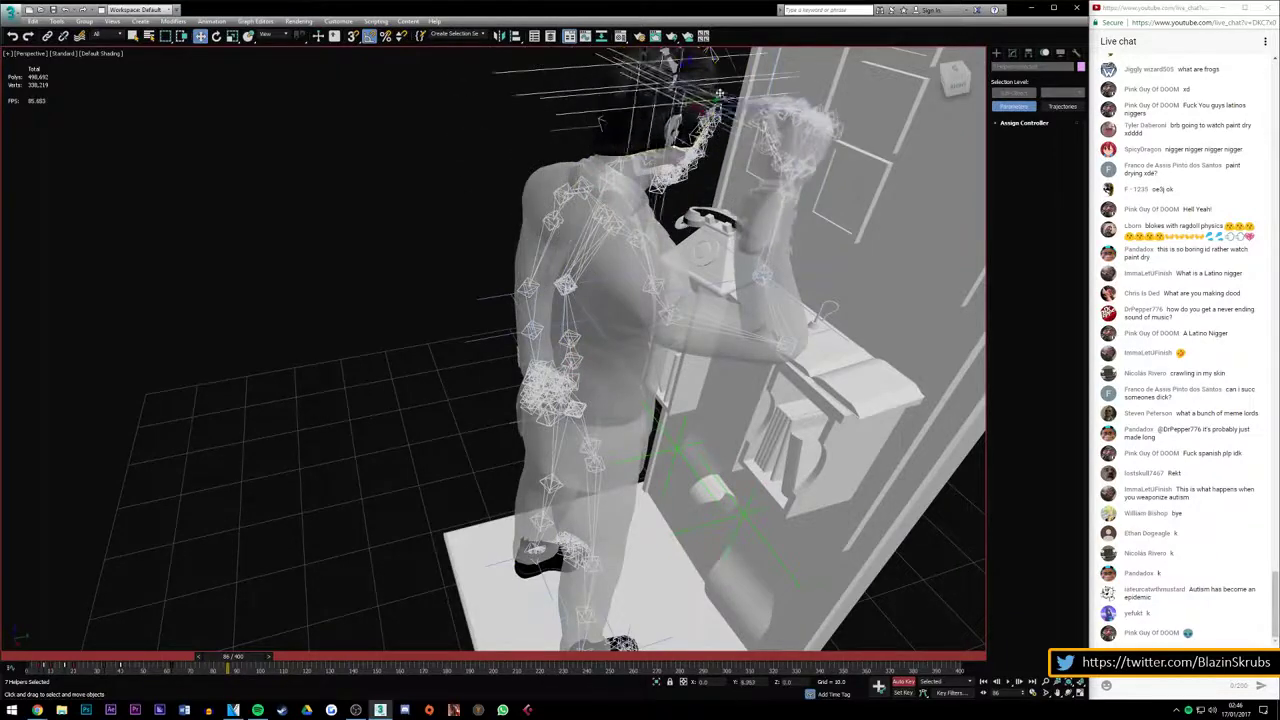
{"action": "left_click_drag", "start_coordinate": [604, 143], "coordinate": [562, 162]}
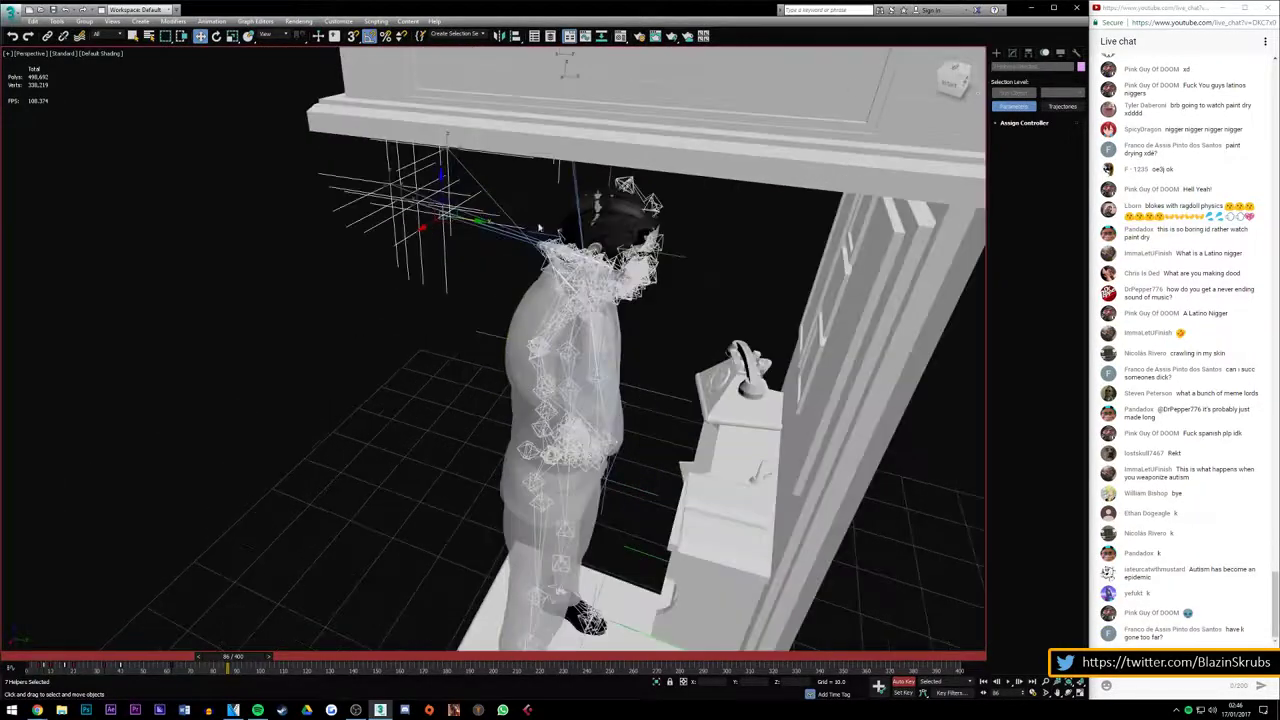
Reframe the booth from the side and scrub back to the arm reaching for the phone
{"action": "left_click", "coordinate": [955, 70]}
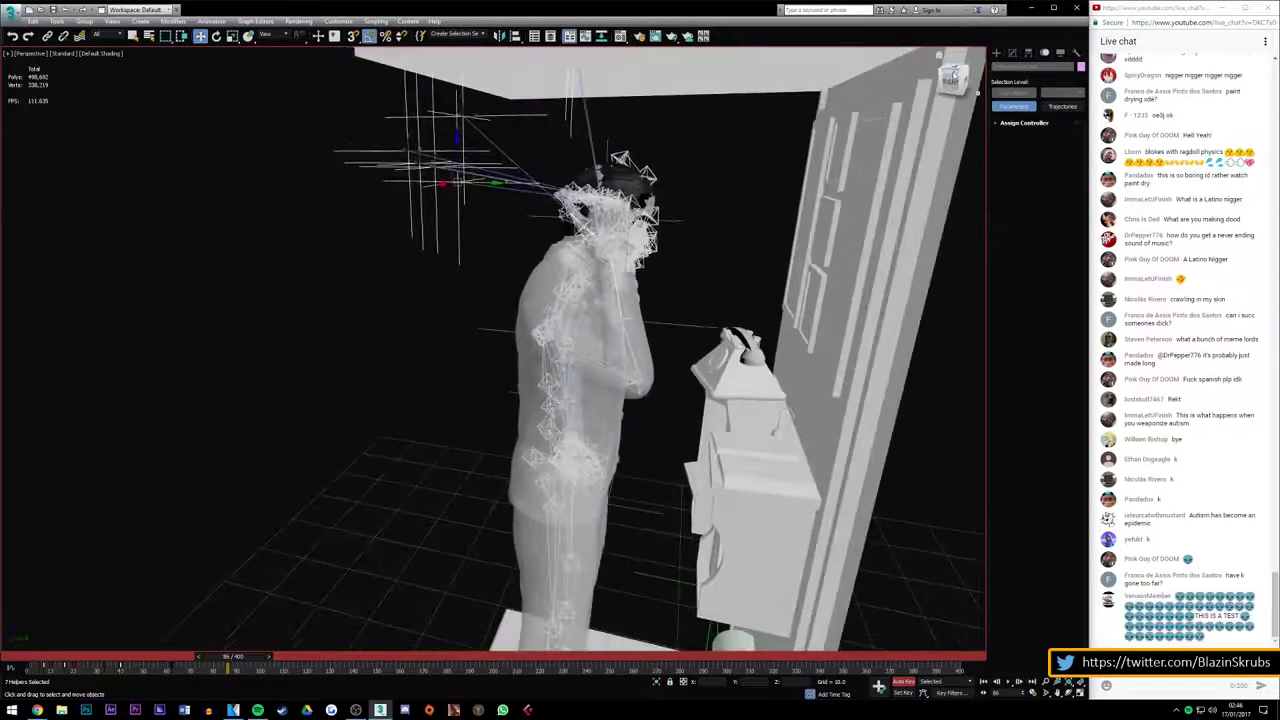
{"action": "left_click", "coordinate": [940, 55]}
{"action": "scroll", "coordinate": [572, 310], "scroll_direction": "up", "scroll_amount": 3}
{"action": "scroll", "coordinate": [572, 310], "scroll_direction": "up", "scroll_amount": 3}
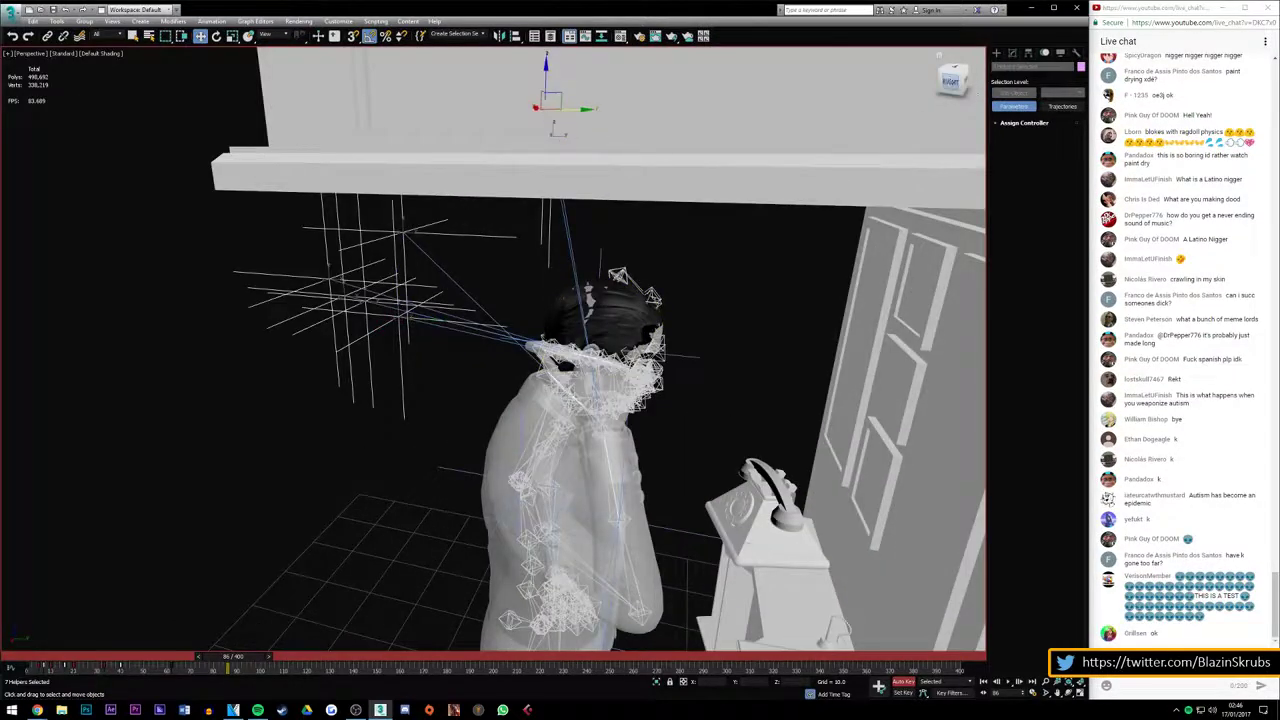
{"action": "left_click_drag", "start_coordinate": [950, 80], "coordinate": [905, 90]}
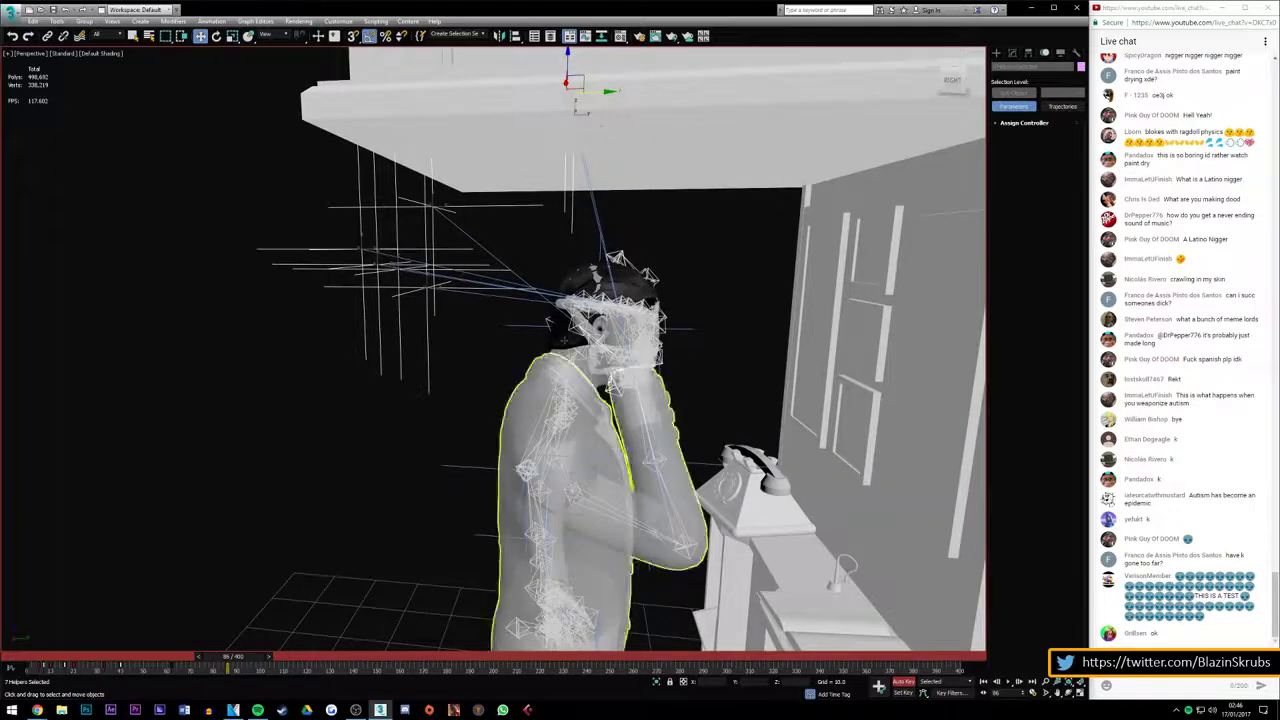
{"action": "left_click_drag", "start_coordinate": [592, 92], "coordinate": [595, 120]}
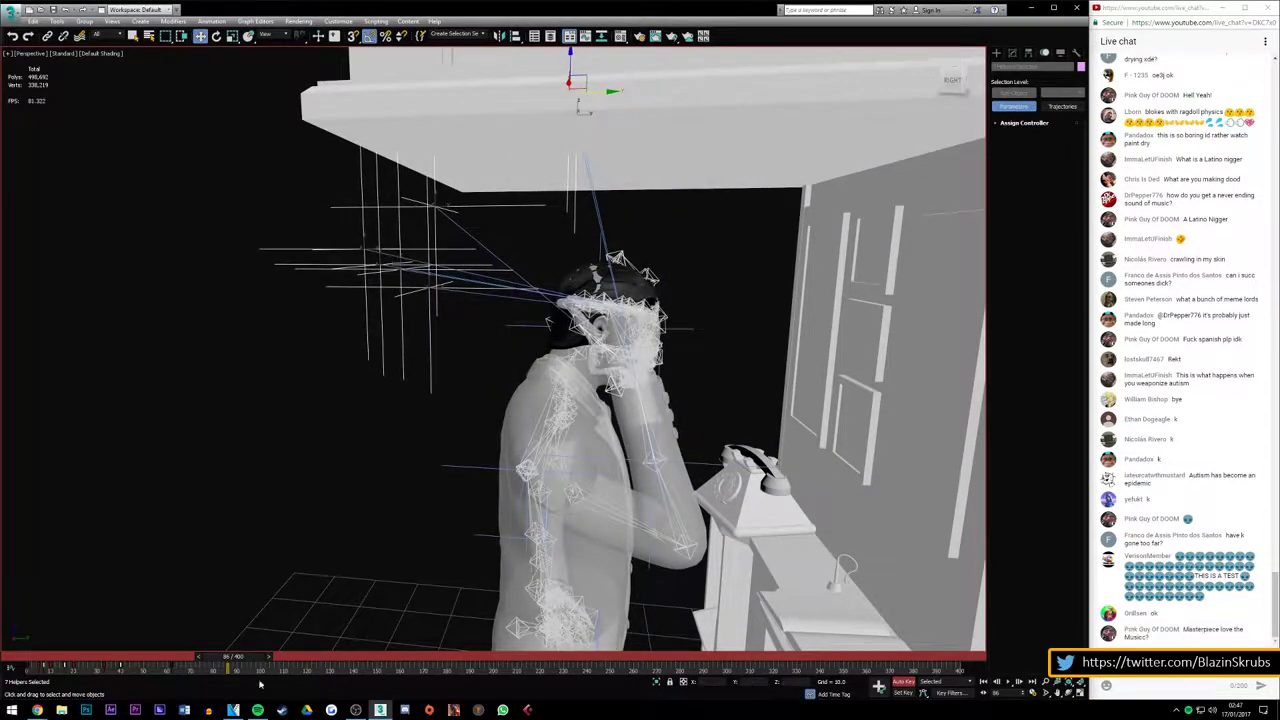
{"action": "mouse_move", "coordinate": [235, 657]}
{"action": "left_mouse_down"}
{"action": "mouse_move", "coordinate": [131, 659]}
{"action": "mouse_move", "coordinate": [207, 643]}
{"action": "left_mouse_up"}
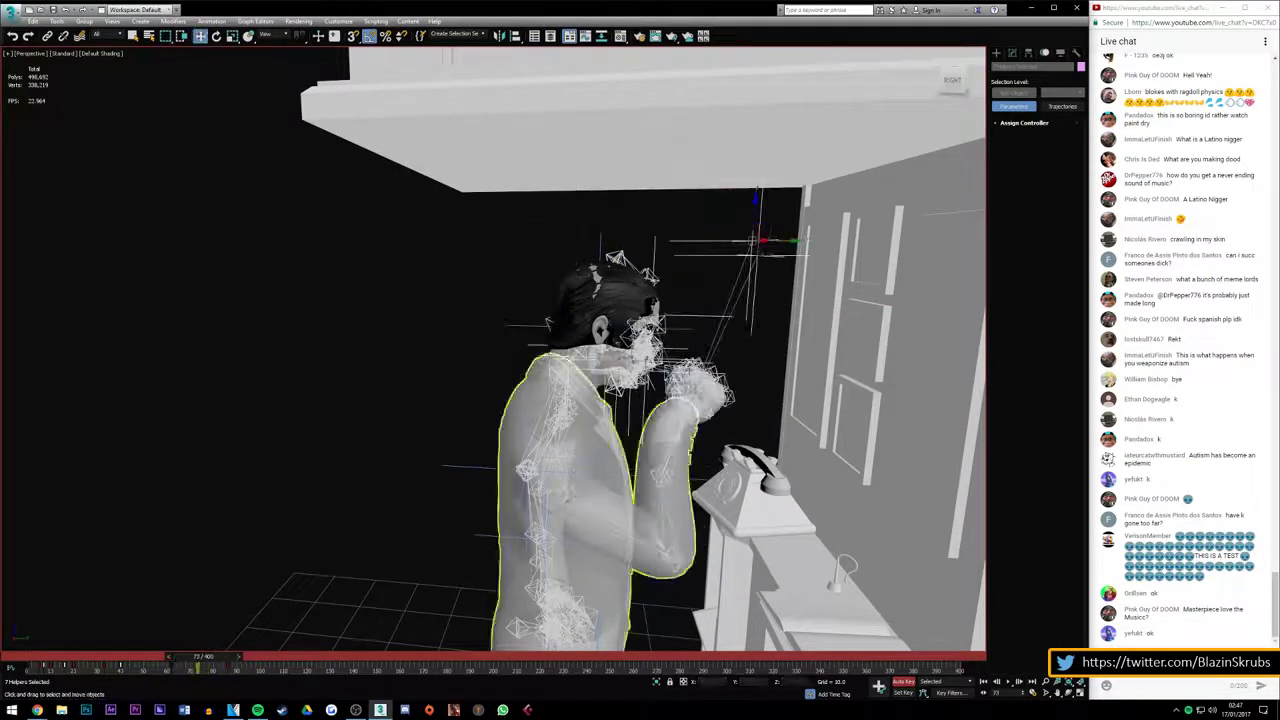
Bring the hand up to the man's ear and lower the ceiling helper to mid-body
{"action": "left_click_drag", "start_coordinate": [785, 243], "coordinate": [641, 243]}
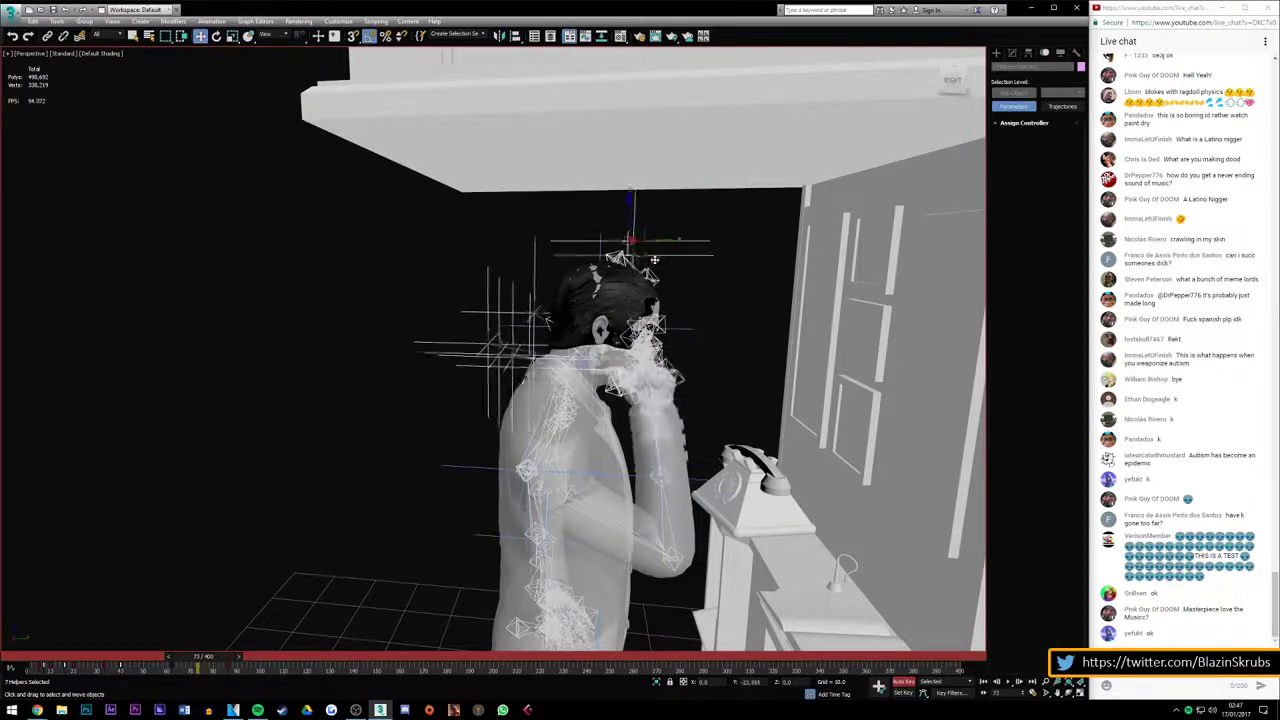
{"action": "middle_click_drag", "start_coordinate": [600, 490], "coordinate": [511, 492], "text": "alt"}
{"action": "mouse_move", "coordinate": [633, 278]}
{"action": "left_mouse_down"}
{"action": "mouse_move", "coordinate": [507, 278]}
{"action": "mouse_move", "coordinate": [453, 343]}
{"action": "left_mouse_up"}
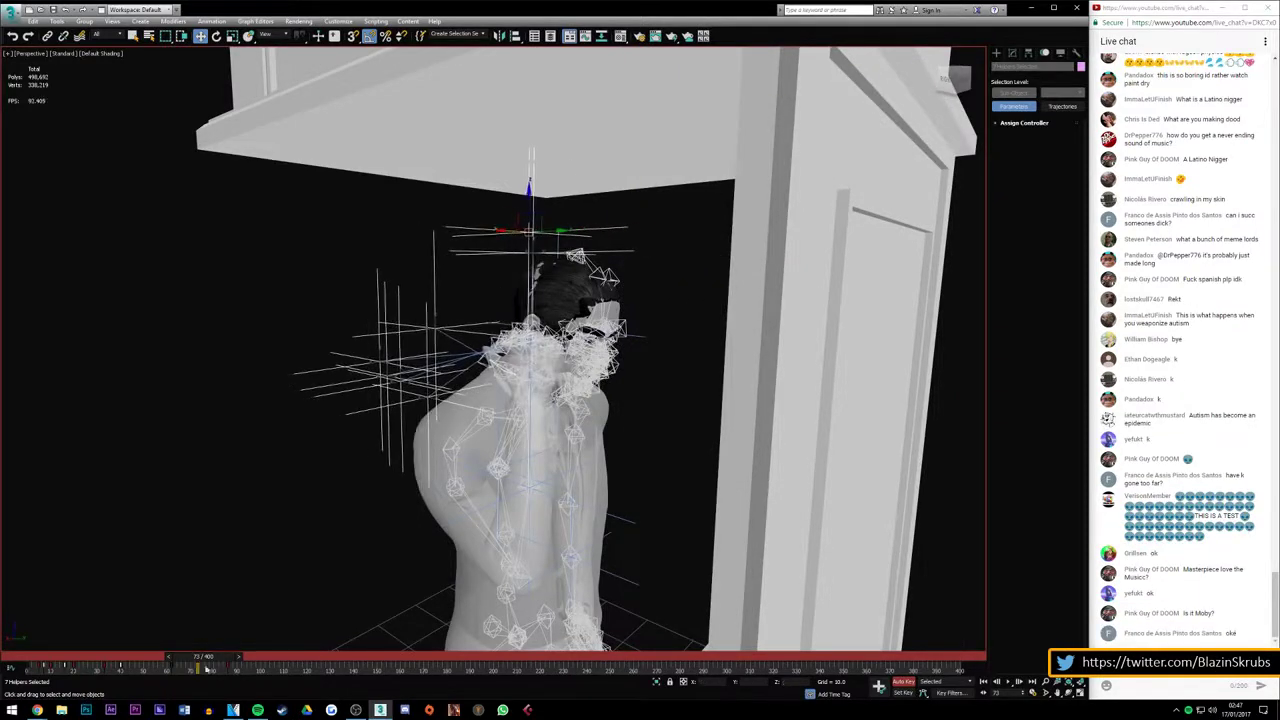
{"action": "mouse_move", "coordinate": [201, 657]}
{"action": "left_mouse_down"}
{"action": "mouse_move", "coordinate": [190, 665]}
{"action": "mouse_move", "coordinate": [231, 657]}
{"action": "left_mouse_up"}
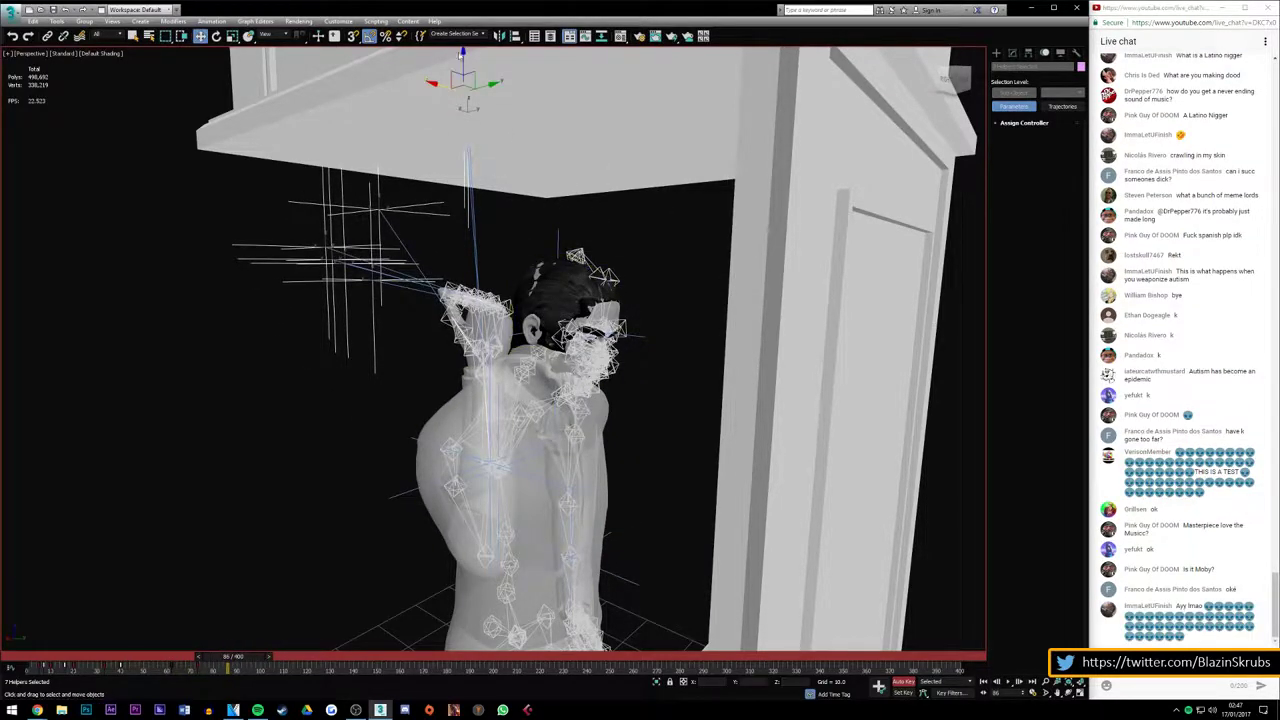
{"action": "mouse_move", "coordinate": [462, 53]}
{"action": "left_mouse_down"}
{"action": "mouse_move", "coordinate": [503, 217]}
{"action": "mouse_move", "coordinate": [483, 215]}
{"action": "mouse_move", "coordinate": [558, 236]}
{"action": "mouse_move", "coordinate": [516, 239]}
{"action": "left_mouse_up"}
Move the shoulder helper down beside the body, undoing the last helper move
{"action": "left_click_drag", "start_coordinate": [968, 85], "coordinate": [720, 274]}
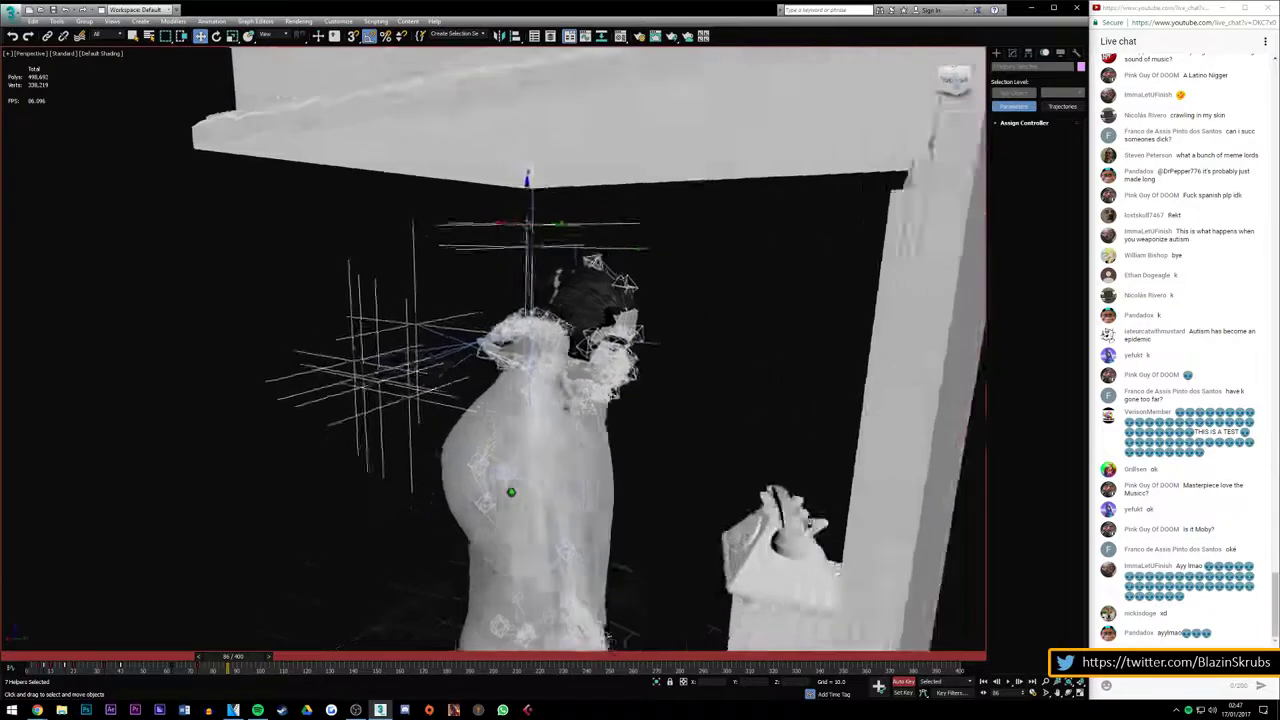
{"action": "scroll", "coordinate": [598, 390], "scroll_direction": "up", "scroll_amount": 3}
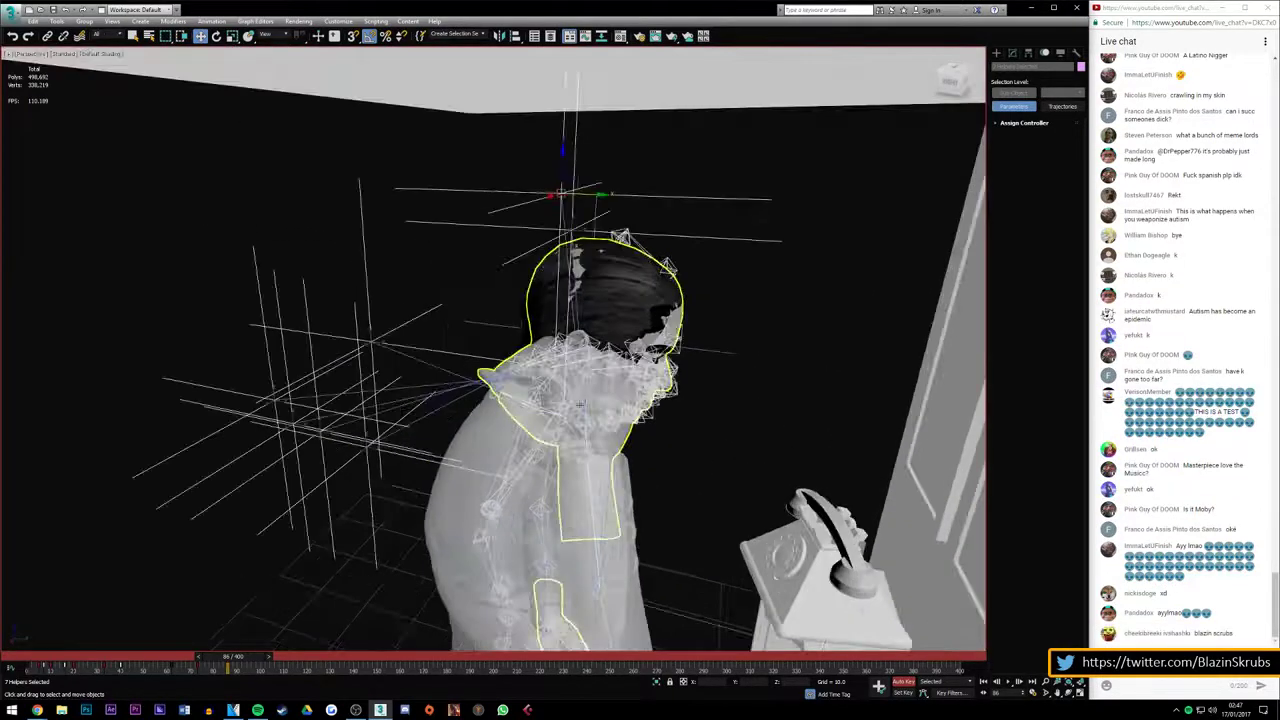
{"action": "mouse_move", "coordinate": [578, 196]}
{"action": "left_mouse_down"}
{"action": "mouse_move", "coordinate": [398, 215]}
{"action": "mouse_move", "coordinate": [460, 205]}
{"action": "mouse_move", "coordinate": [576, 220]}
{"action": "left_mouse_up"}
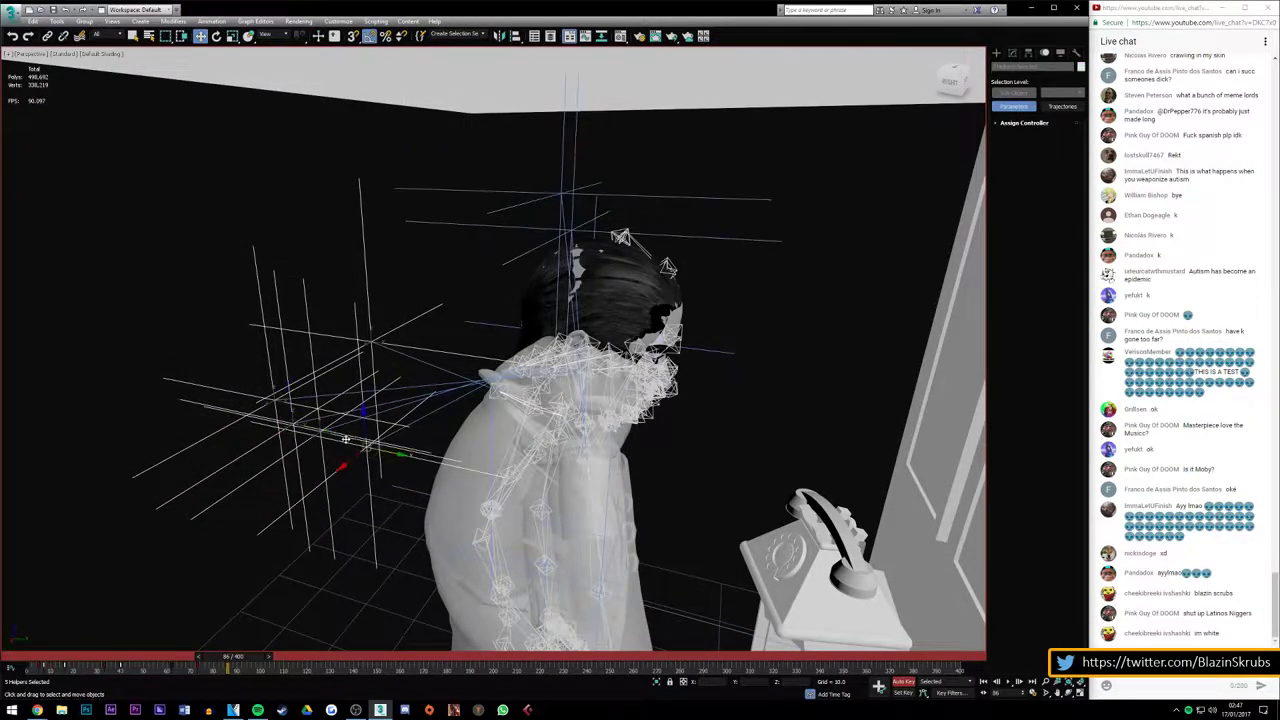
{"action": "mouse_move", "coordinate": [319, 432]}
{"action": "left_mouse_down"}
{"action": "mouse_move", "coordinate": [529, 457]}
{"action": "mouse_move", "coordinate": [659, 516]}
{"action": "left_mouse_up"}
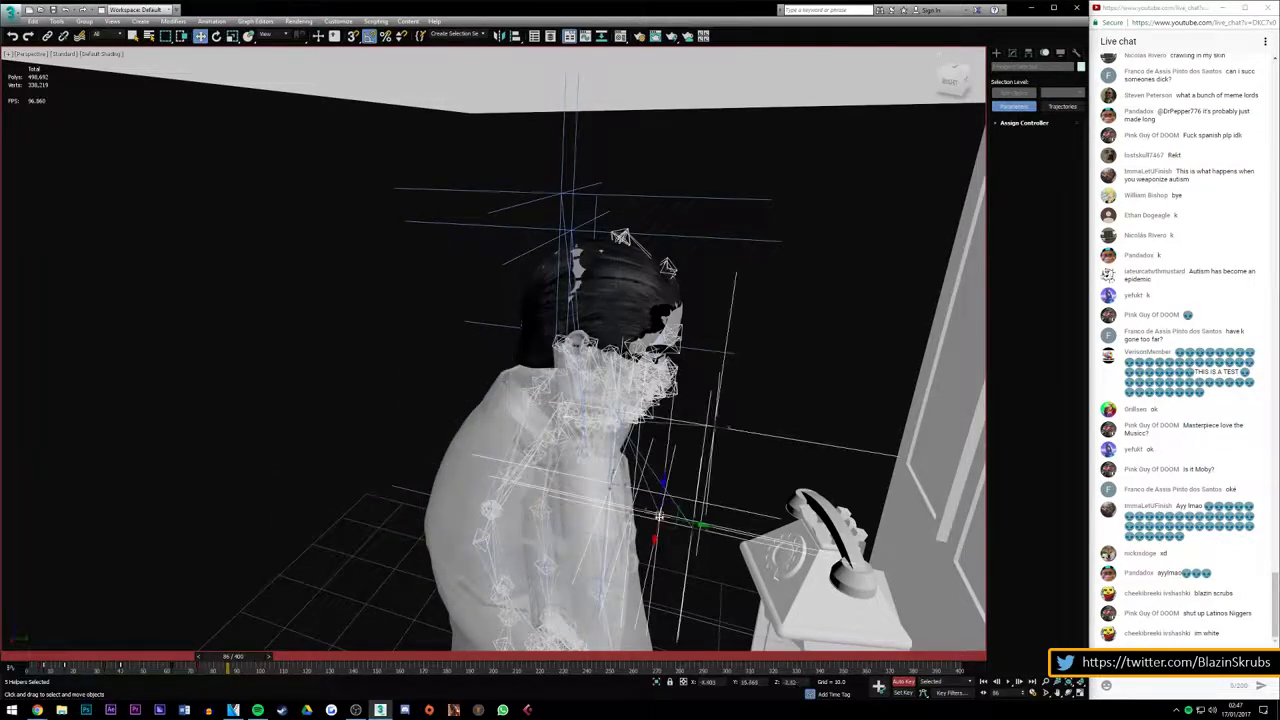
{"action": "left_click_drag", "start_coordinate": [955, 78], "coordinate": [949, 81]}
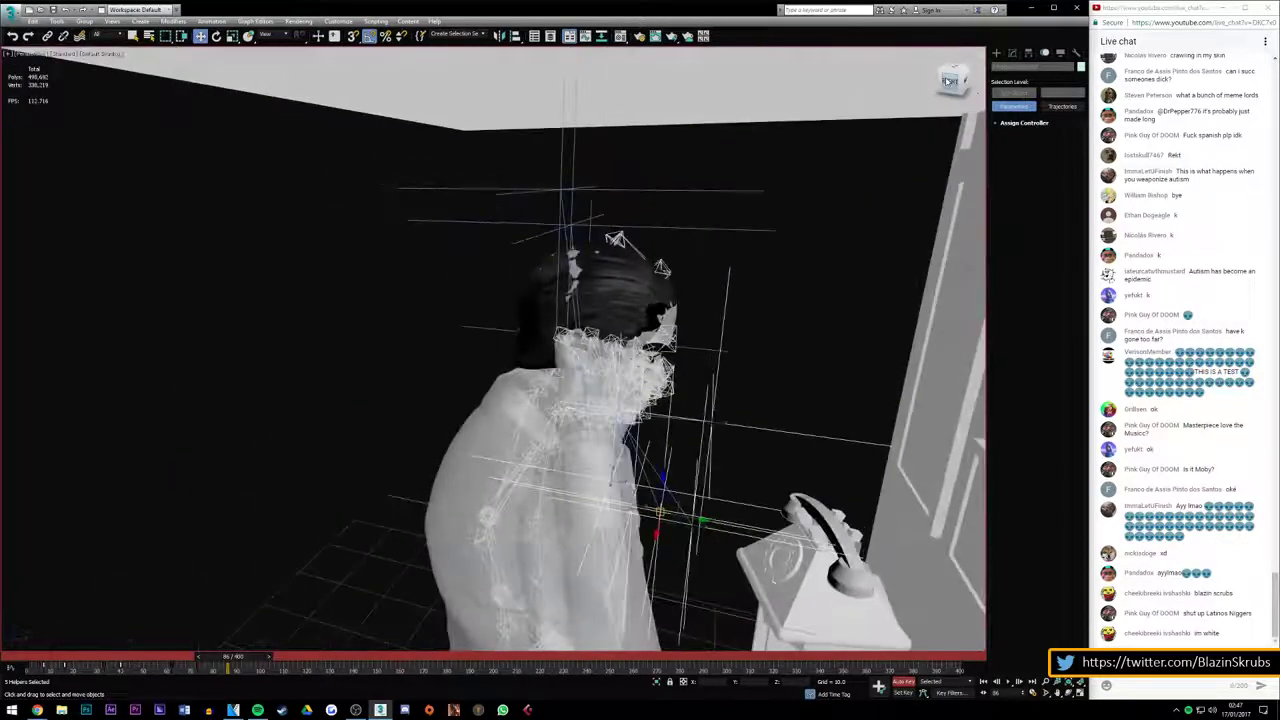
{"action": "key", "text": "ctrl+z"}
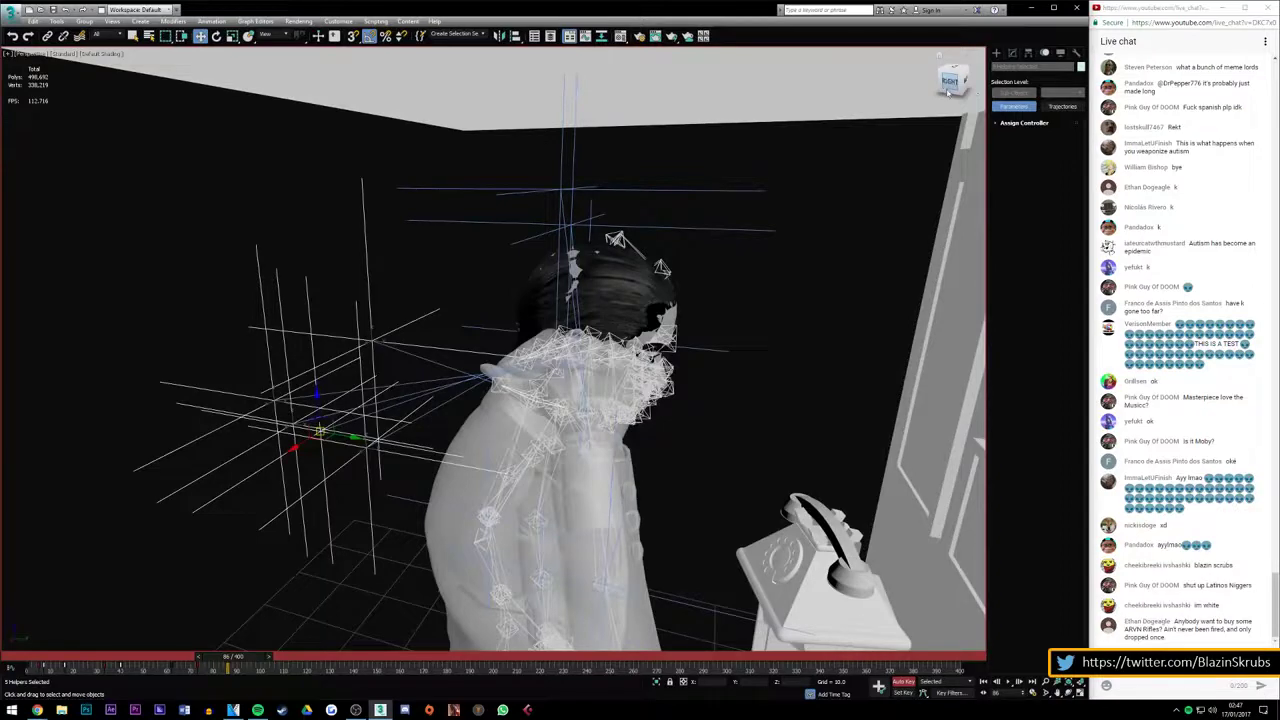
Switch to Perspective and zoom to the selected hand controls at the reaching pose
{"action": "left_click", "coordinate": [602, 533]}
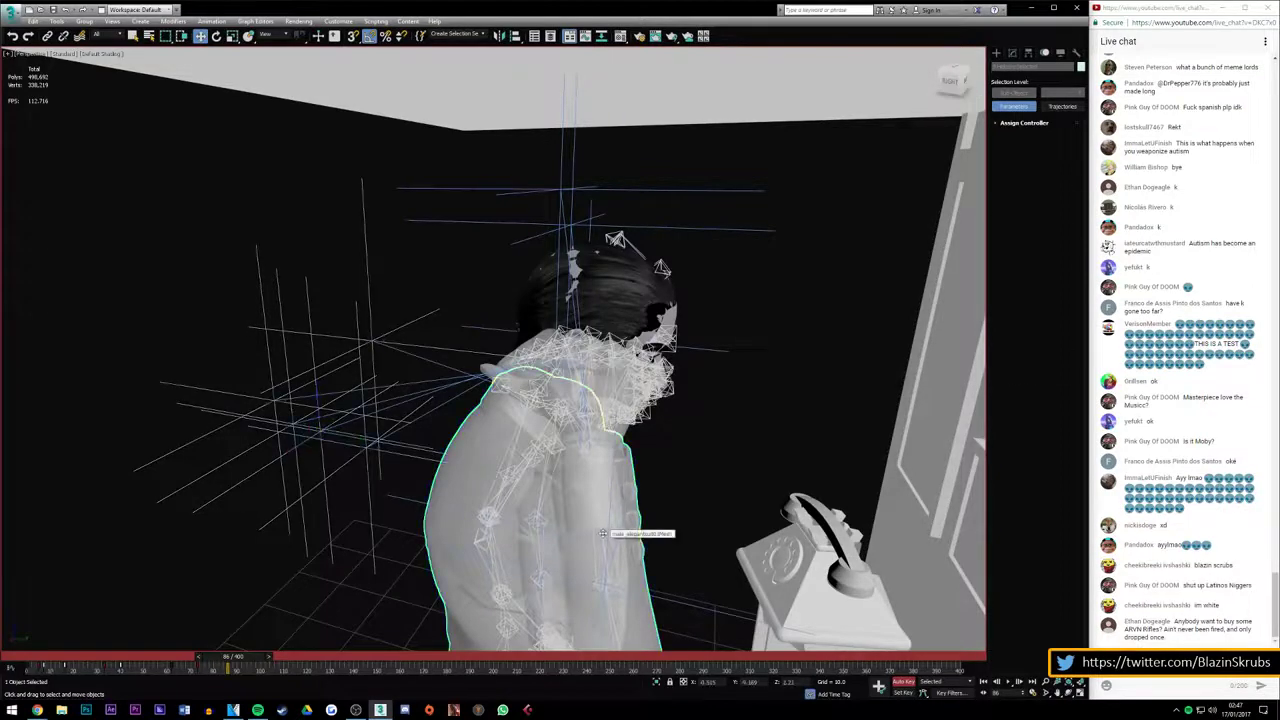
{"action": "left_click", "coordinate": [585, 377]}
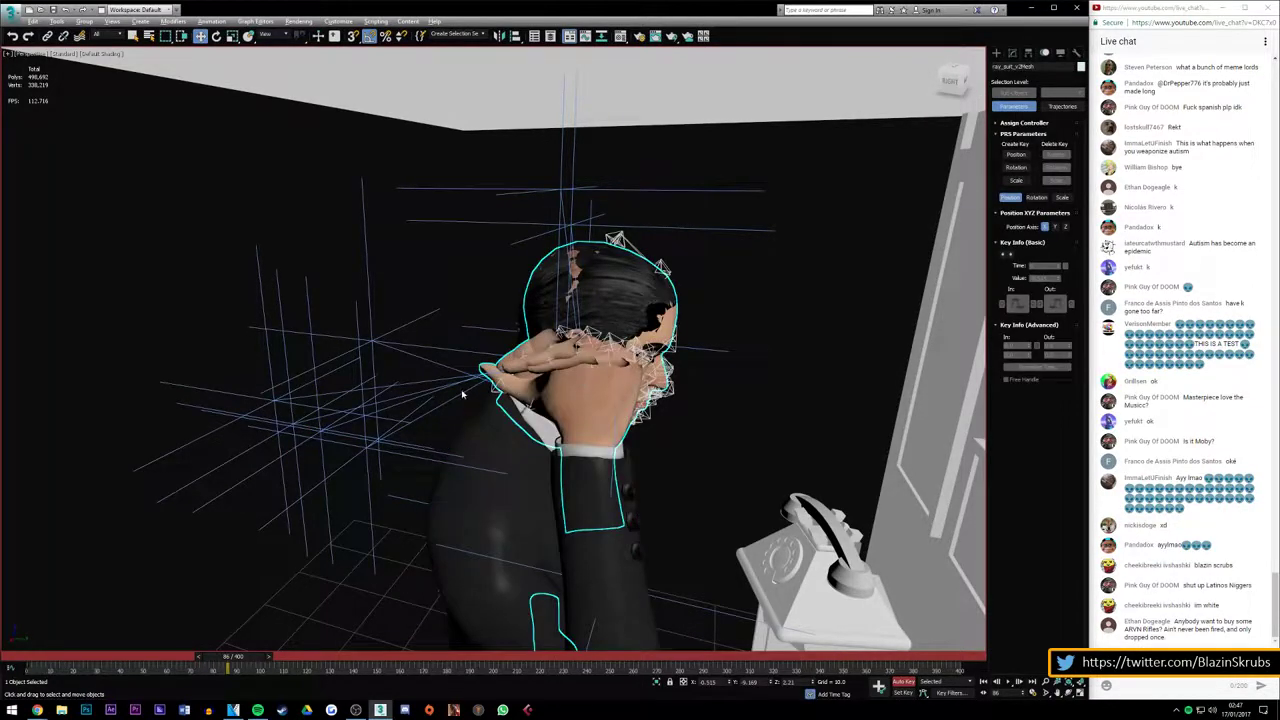
{"action": "key", "text": "p"}
{"action": "key", "text": "z"}
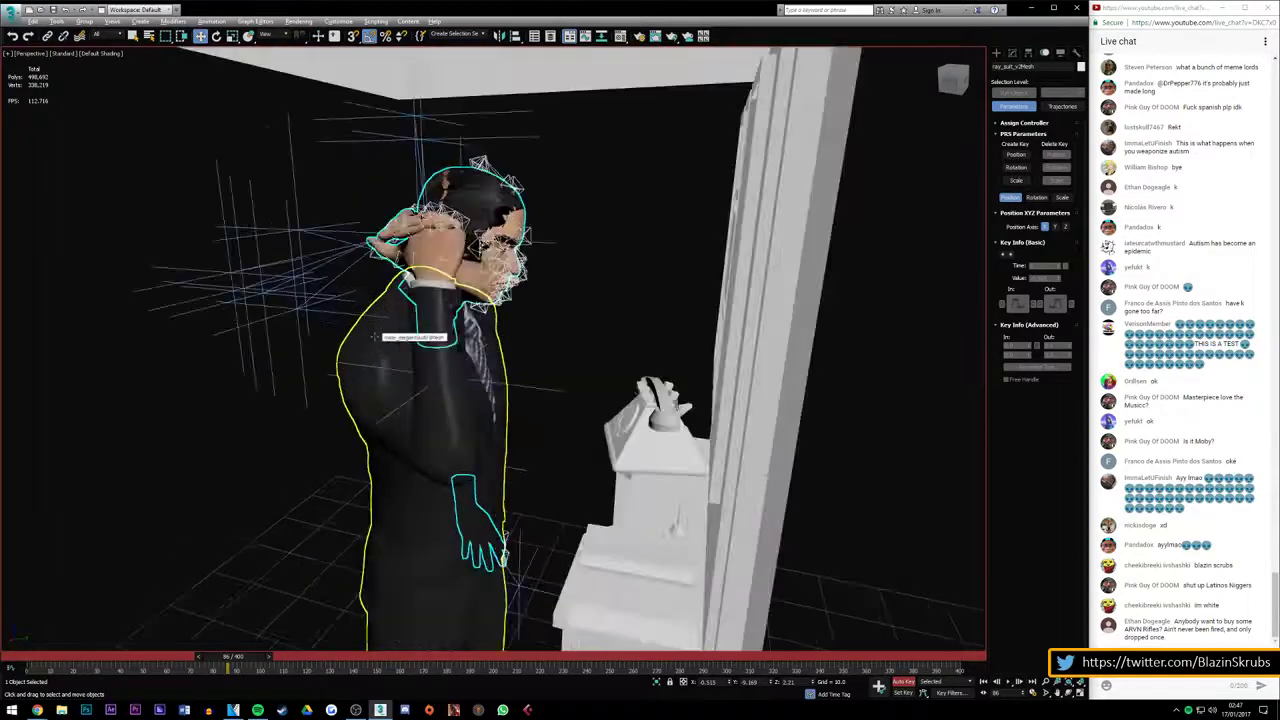
{"action": "mouse_move", "coordinate": [232, 659]}
{"action": "left_mouse_down"}
{"action": "mouse_move", "coordinate": [130, 671]}
{"action": "mouse_move", "coordinate": [236, 664]}
{"action": "left_mouse_up"}
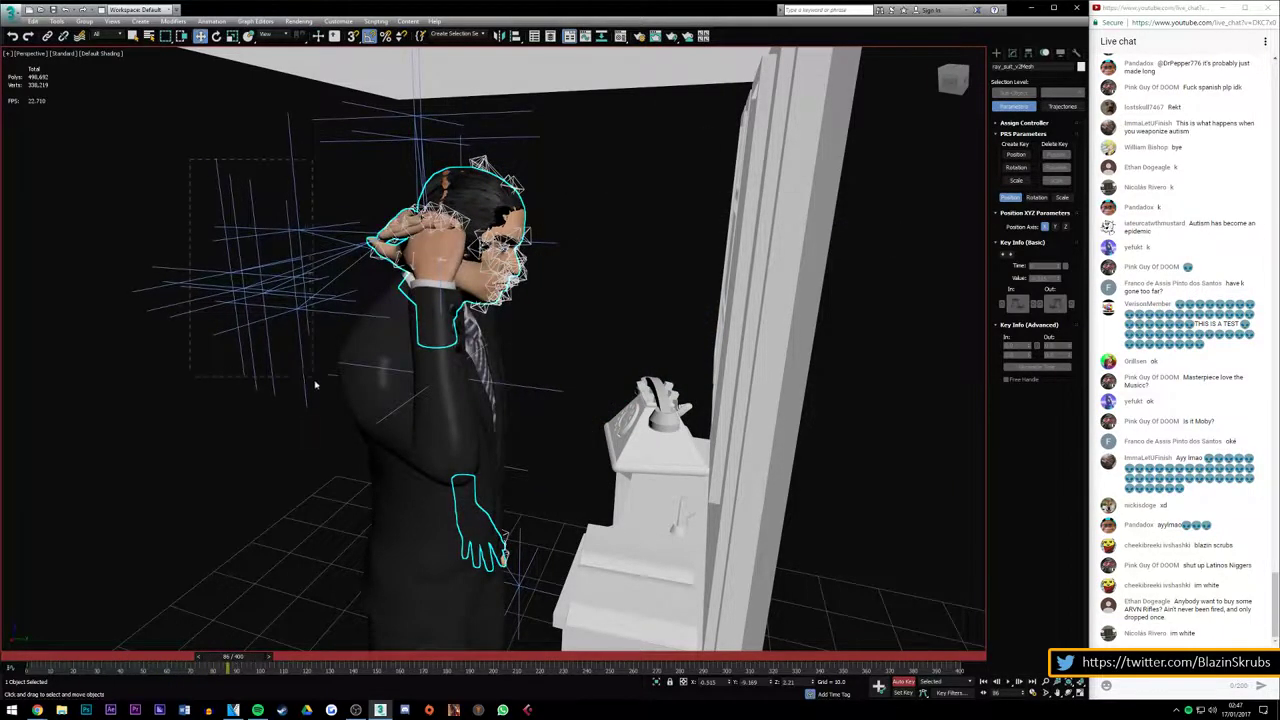
Select the five grid helpers and trial-move them, undoing both attempts
{"action": "left_click", "coordinate": [271, 295]}
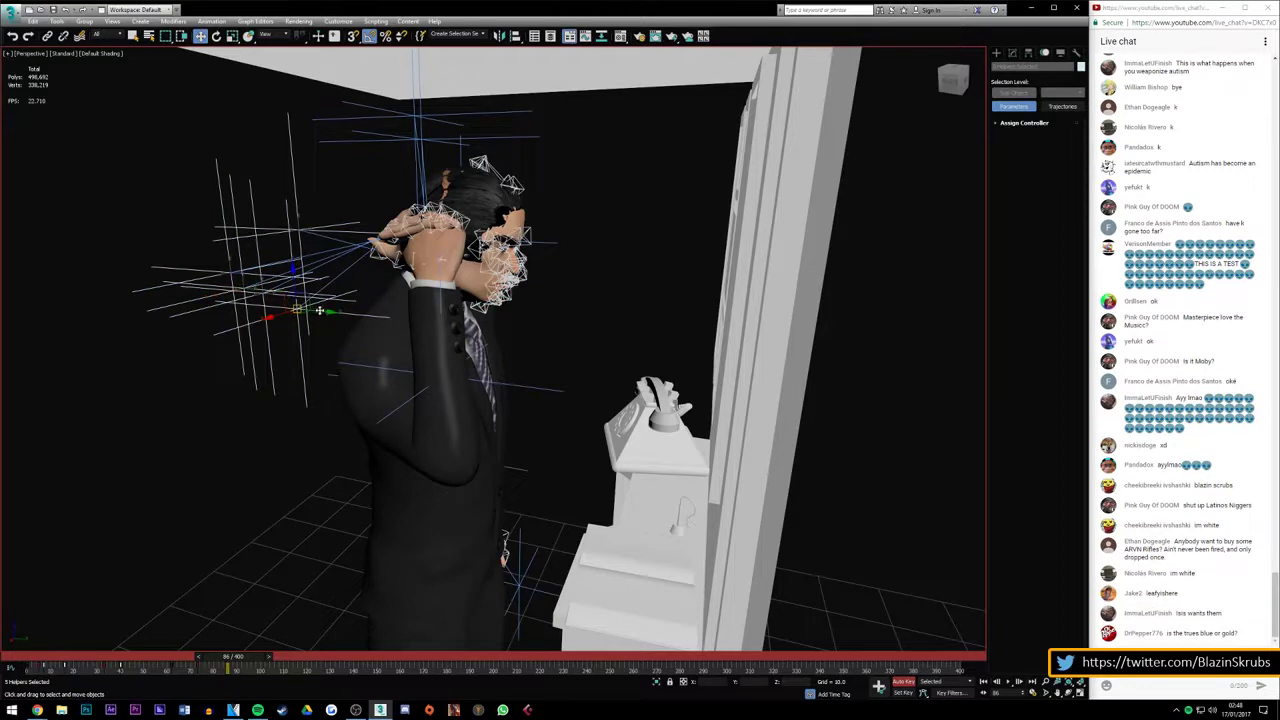
{"action": "left_click_drag", "start_coordinate": [319, 312], "coordinate": [597, 301]}
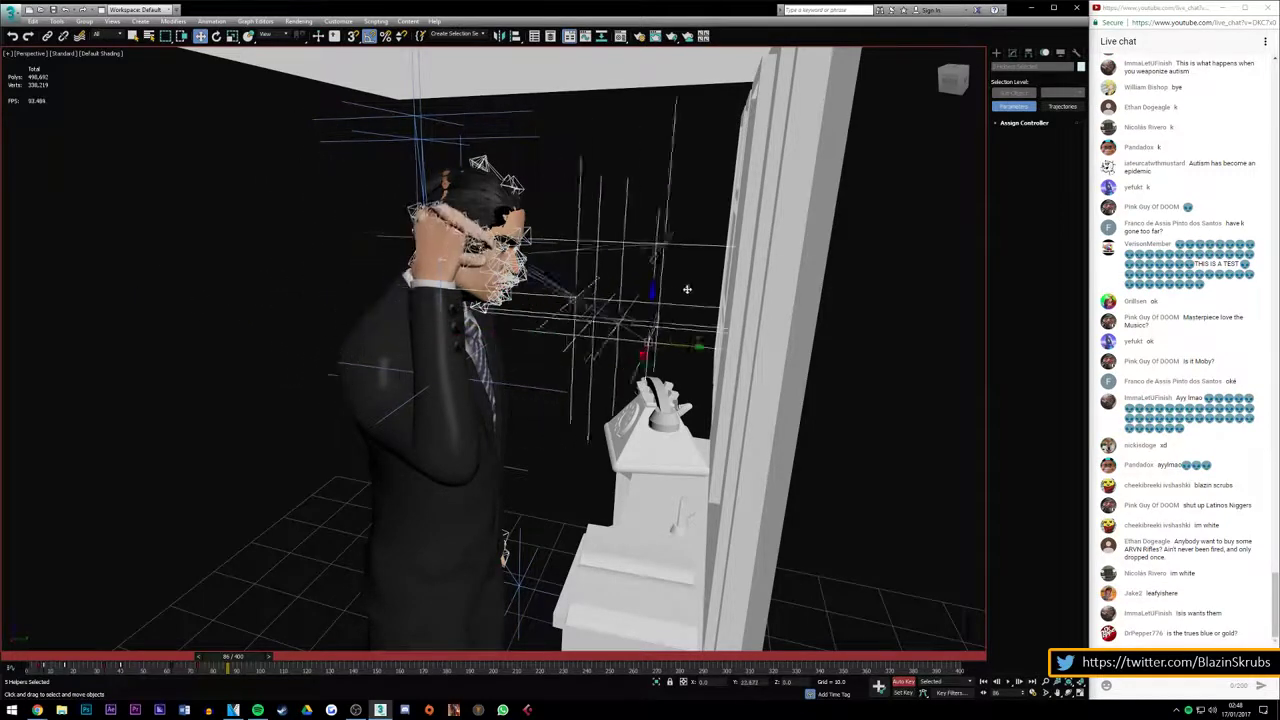
{"action": "key", "text": "ctrl+z"}
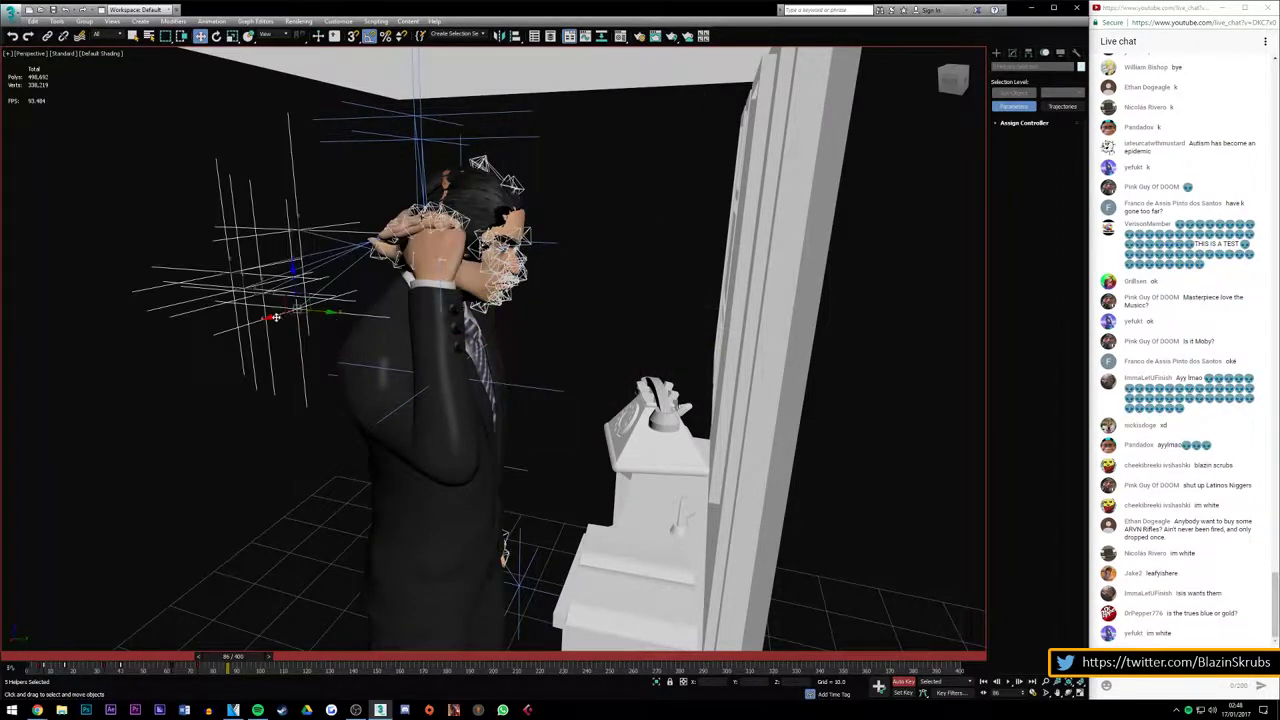
{"action": "left_click_drag", "start_coordinate": [275, 317], "coordinate": [436, 258]}
{"action": "key", "text": "ctrl+z"}
Move the five helpers beside the man's head at the hand-at-head pose
{"action": "mouse_move", "coordinate": [228, 664]}
{"action": "left_mouse_down"}
{"action": "mouse_move", "coordinate": [175, 669]}
{"action": "mouse_move", "coordinate": [213, 667]}
{"action": "left_mouse_up"}
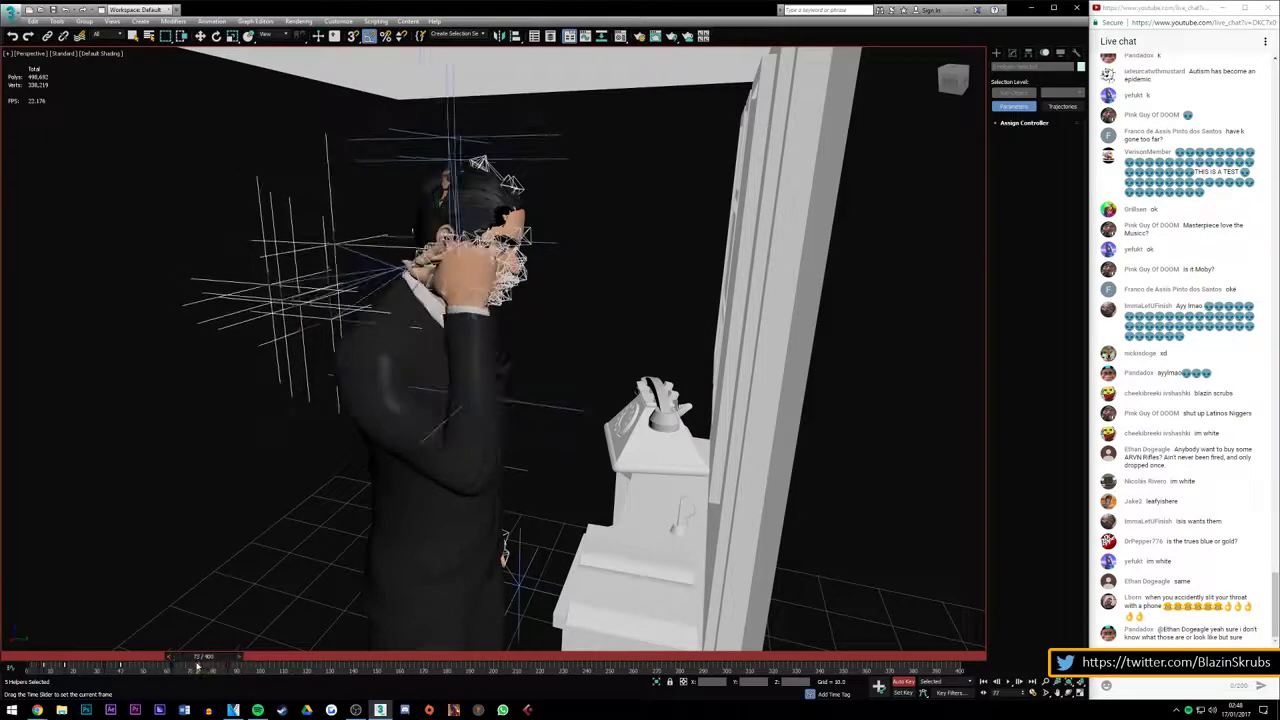
{"action": "left_click_drag", "start_coordinate": [213, 667], "coordinate": [232, 667]}
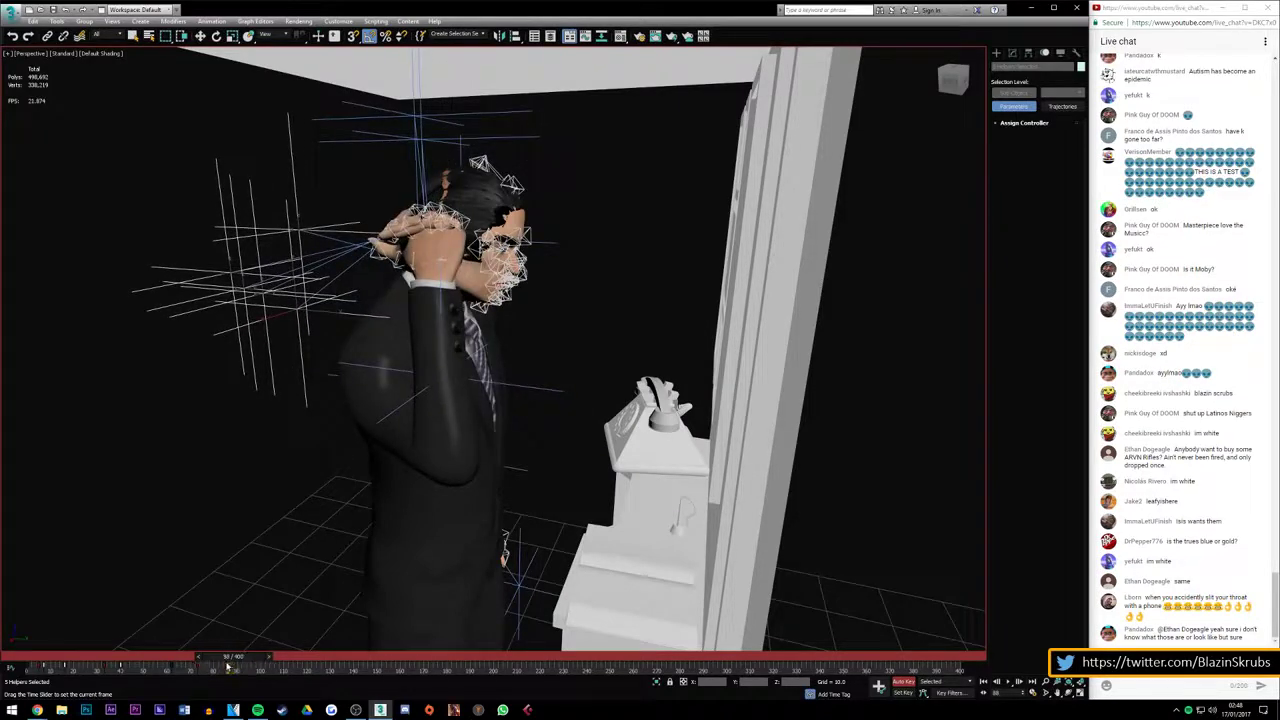
{"action": "mouse_move", "coordinate": [284, 321]}
{"action": "left_mouse_down"}
{"action": "mouse_move", "coordinate": [294, 297]}
{"action": "mouse_move", "coordinate": [572, 205]}
{"action": "left_mouse_up"}
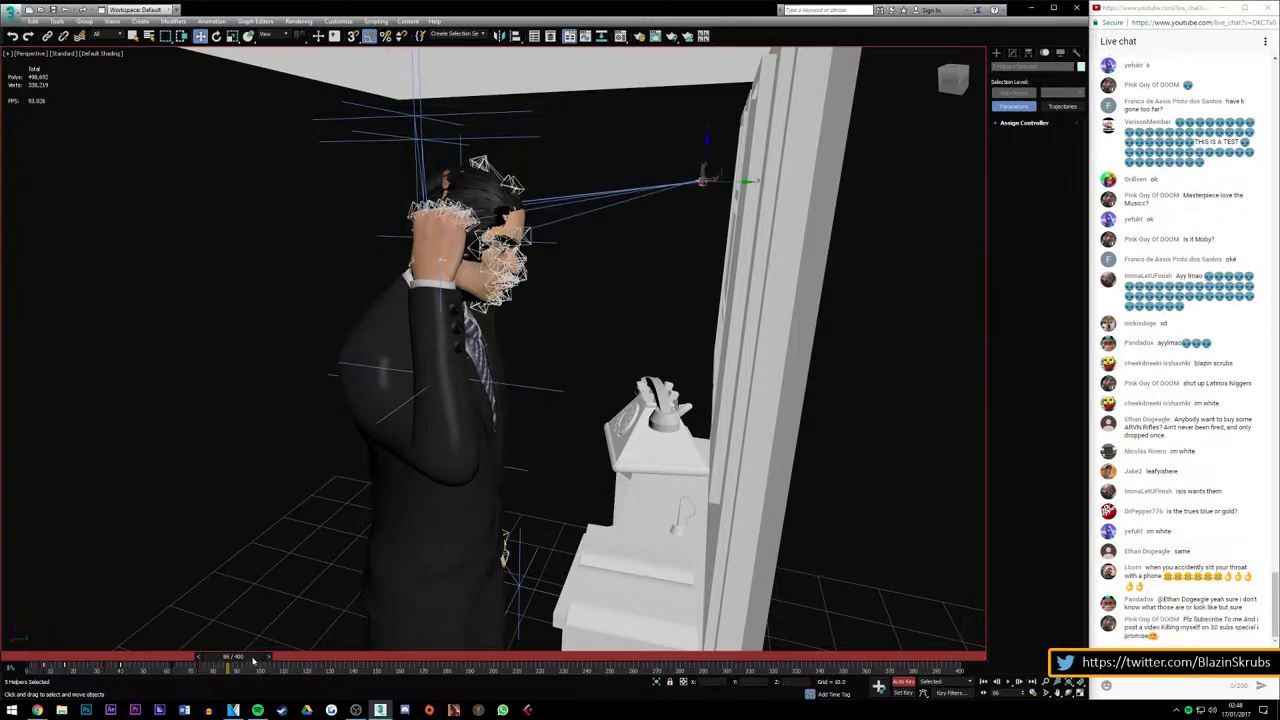
{"action": "left_click_drag", "start_coordinate": [245, 661], "coordinate": [222, 667]}
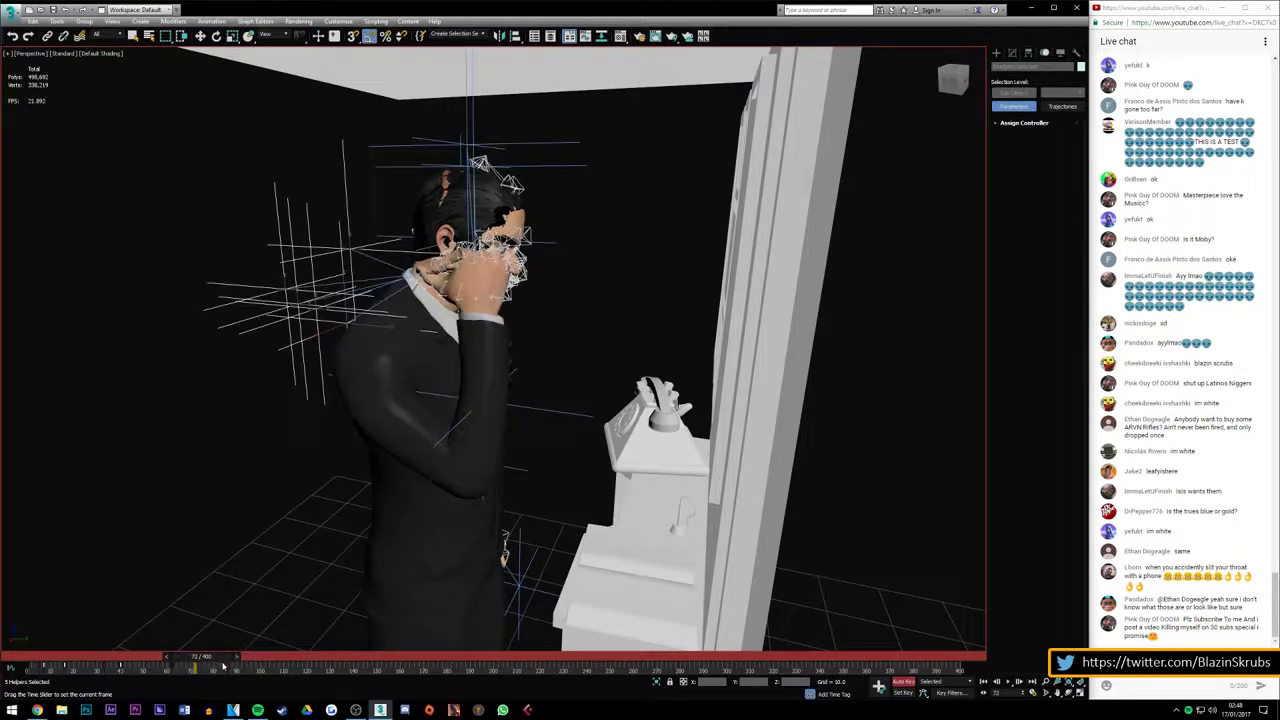
{"action": "key", "text": "w"}
{"action": "key", "text": "ctrl+z"}
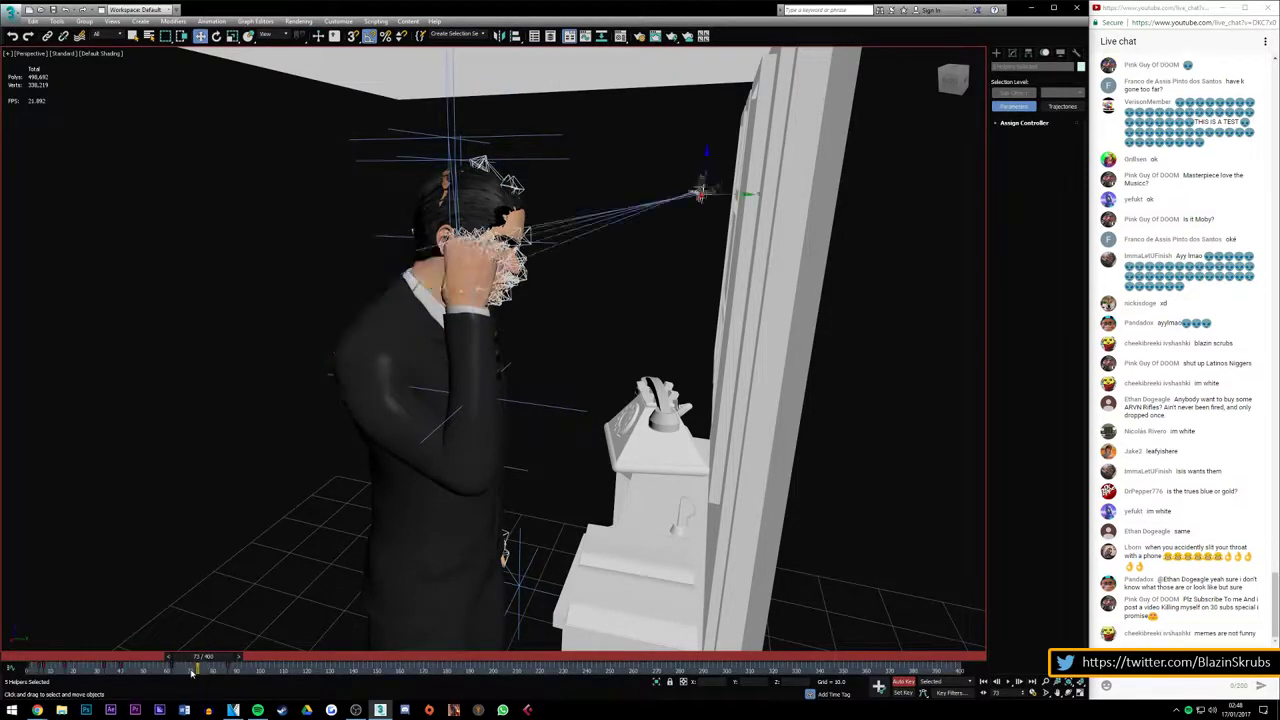
Review the hand pose around frame 70 from behind the man
{"action": "left_click_drag", "start_coordinate": [219, 657], "coordinate": [242, 658]}
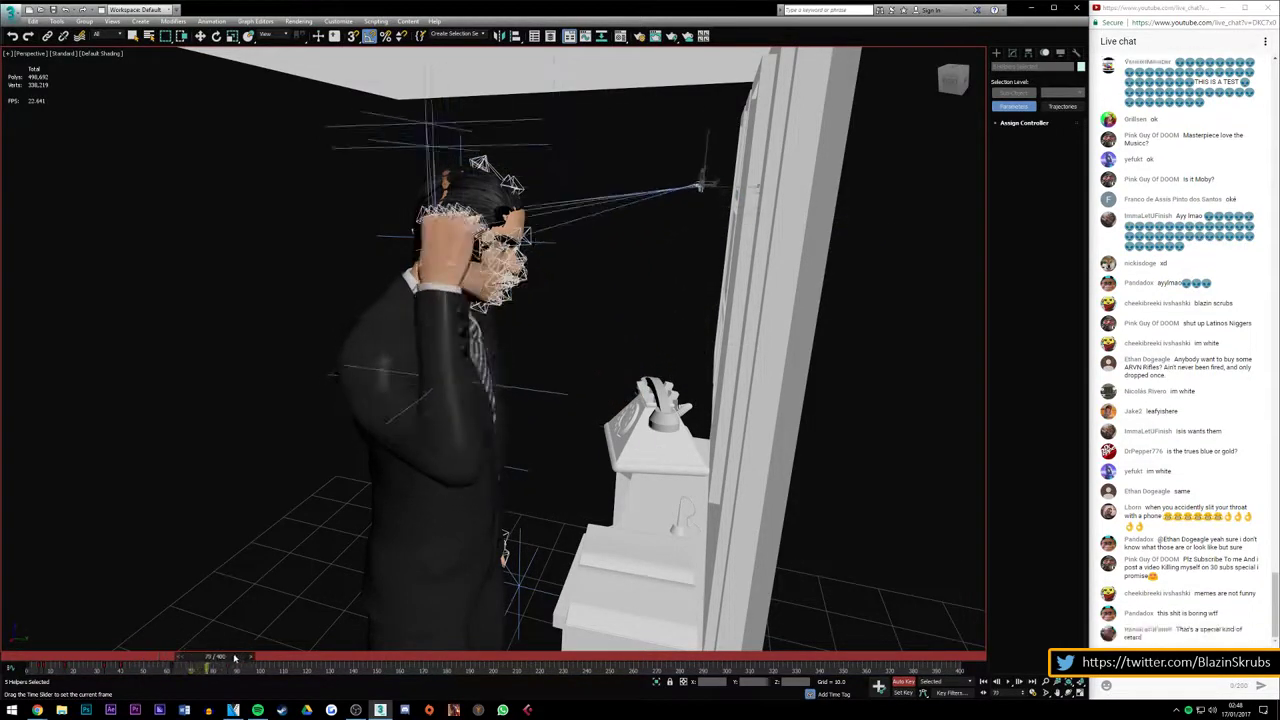
{"action": "left_click_drag", "start_coordinate": [945, 97], "coordinate": [562, 218]}
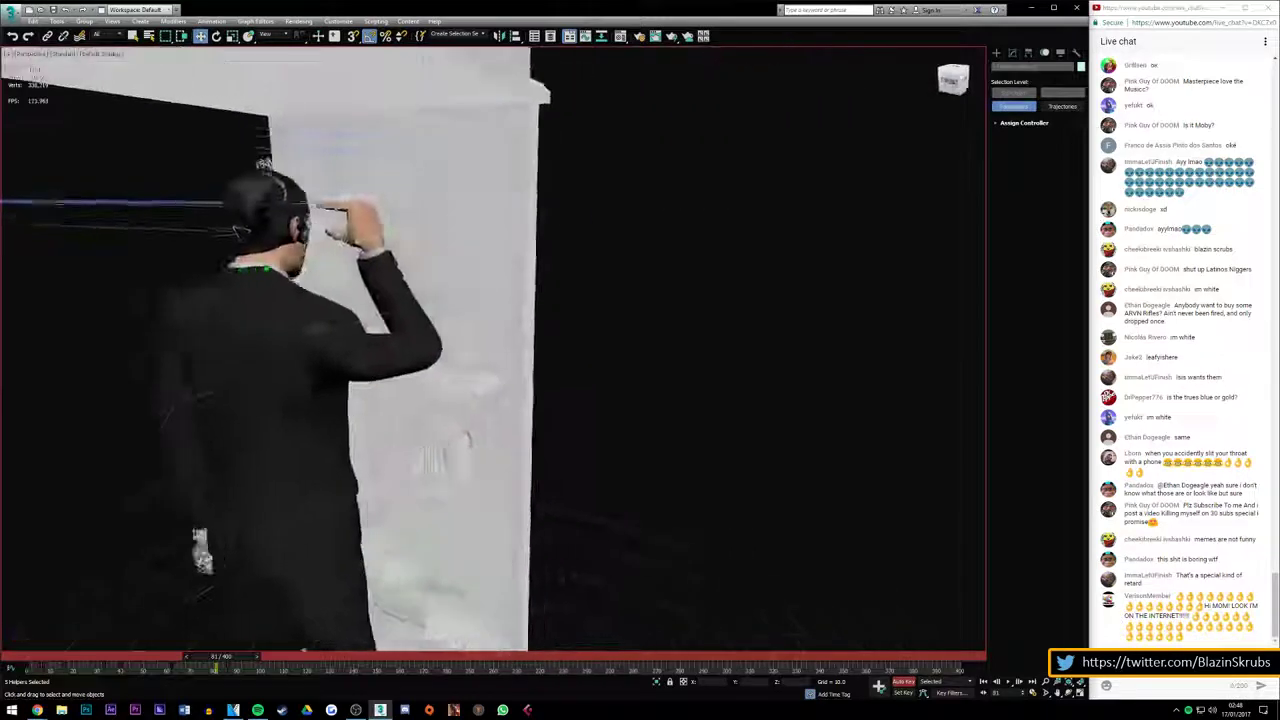
{"action": "scroll", "coordinate": [323, 360], "scroll_direction": "down", "scroll_amount": 3}
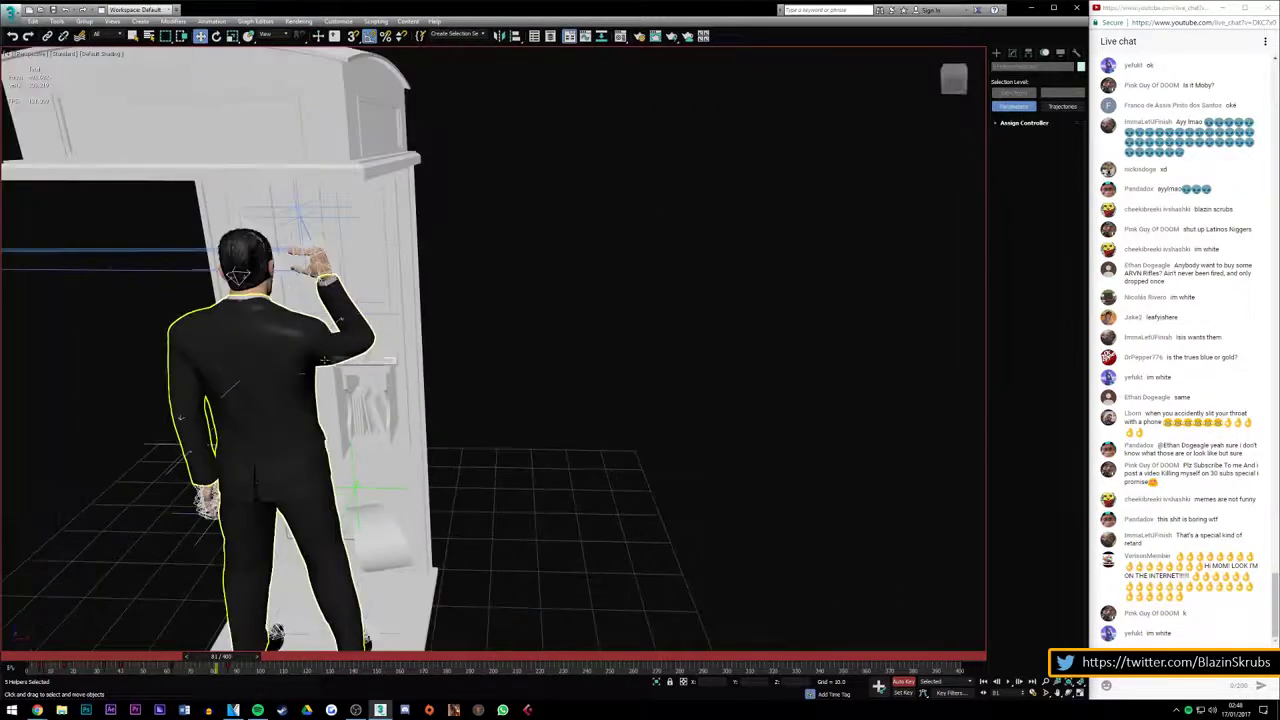
{"action": "scroll", "coordinate": [252, 262], "scroll_direction": "up", "scroll_amount": 3}
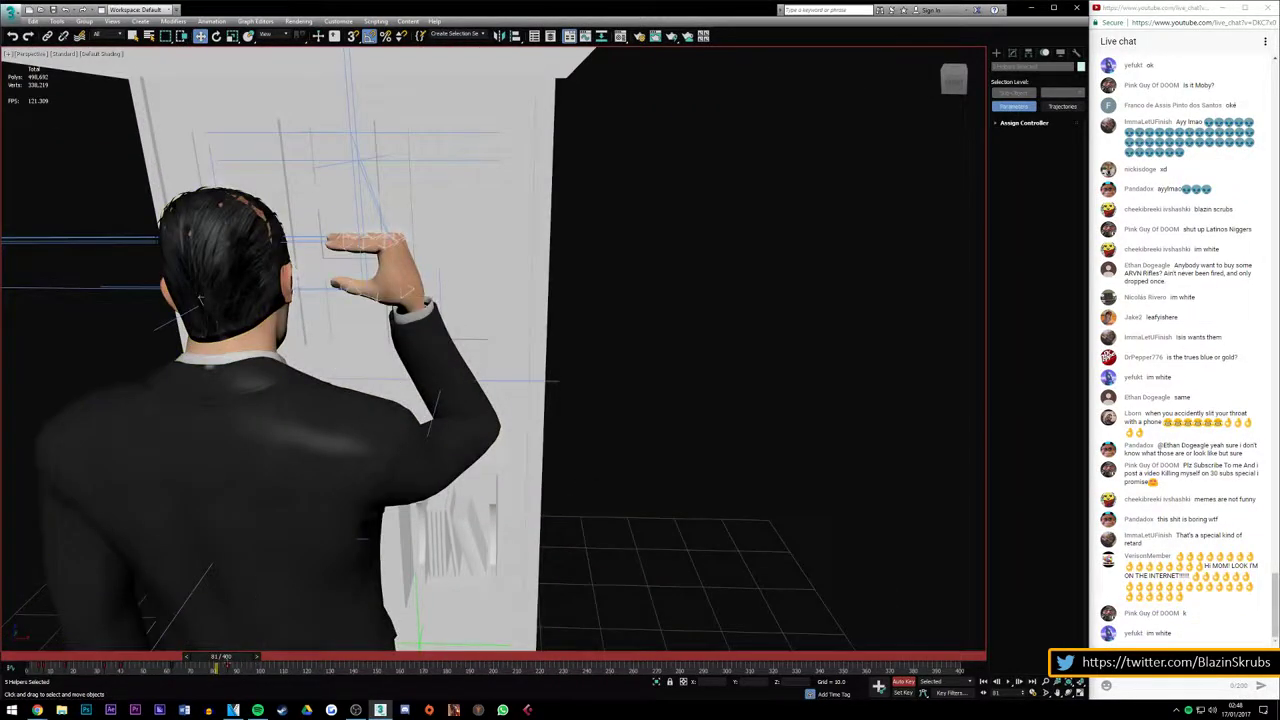
{"action": "left_click_drag", "start_coordinate": [228, 657], "coordinate": [215, 665]}
Move the arm's IK goal left toward the head and slightly lower at frame 79
{"action": "left_click", "coordinate": [420, 405]}
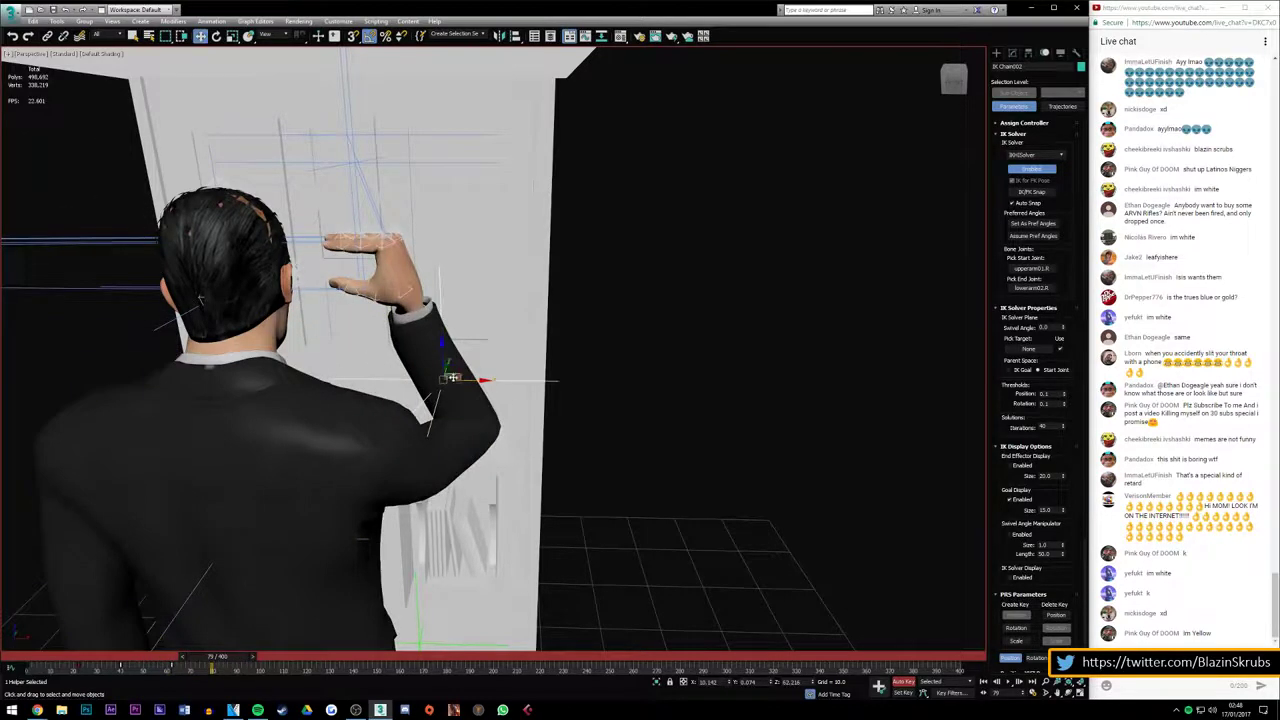
{"action": "mouse_move", "coordinate": [453, 377]}
{"action": "left_mouse_down"}
{"action": "mouse_move", "coordinate": [402, 386]}
{"action": "mouse_move", "coordinate": [421, 387]}
{"action": "left_mouse_up"}
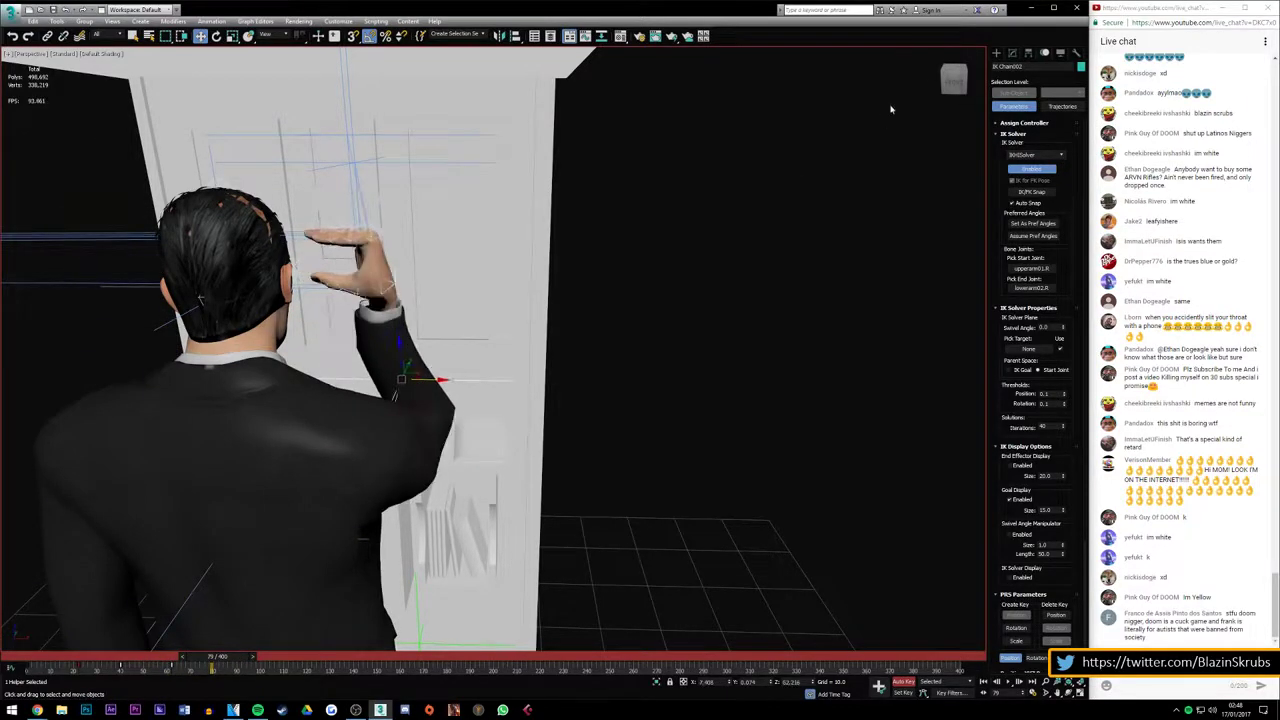
{"action": "left_click_drag", "start_coordinate": [957, 84], "coordinate": [530, 327]}
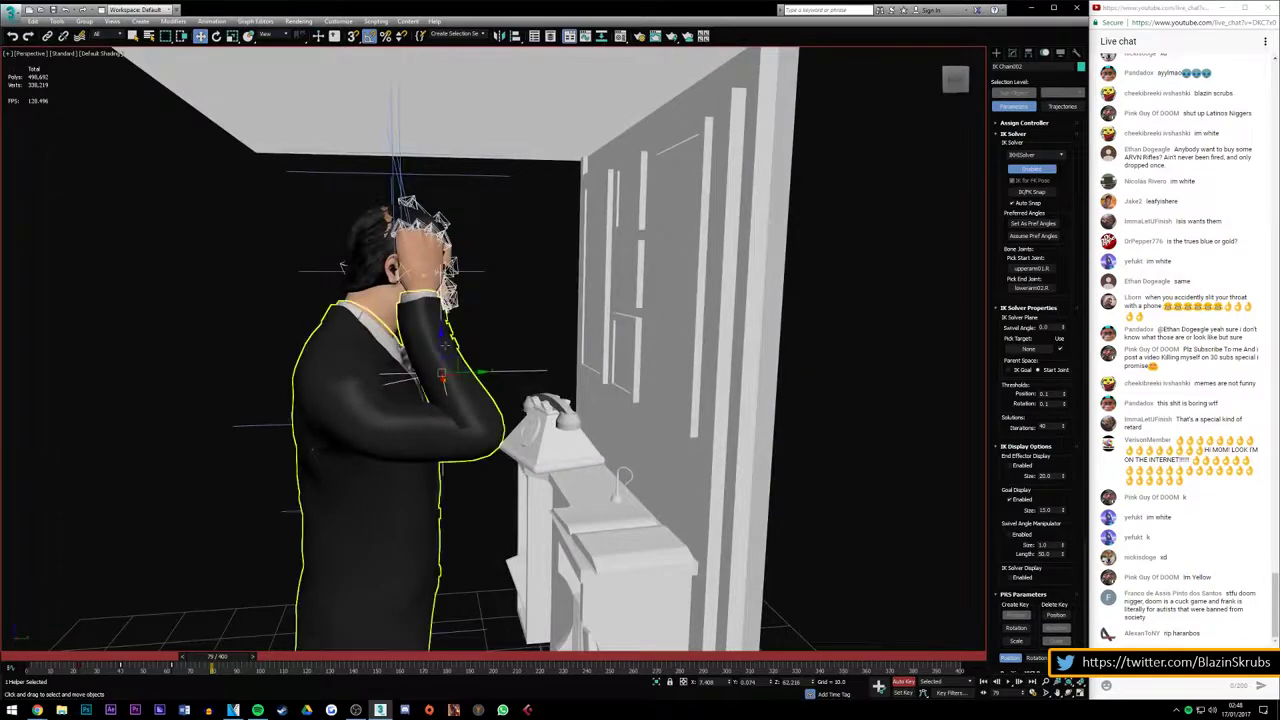
{"action": "left_click_drag", "start_coordinate": [440, 345], "coordinate": [423, 381]}
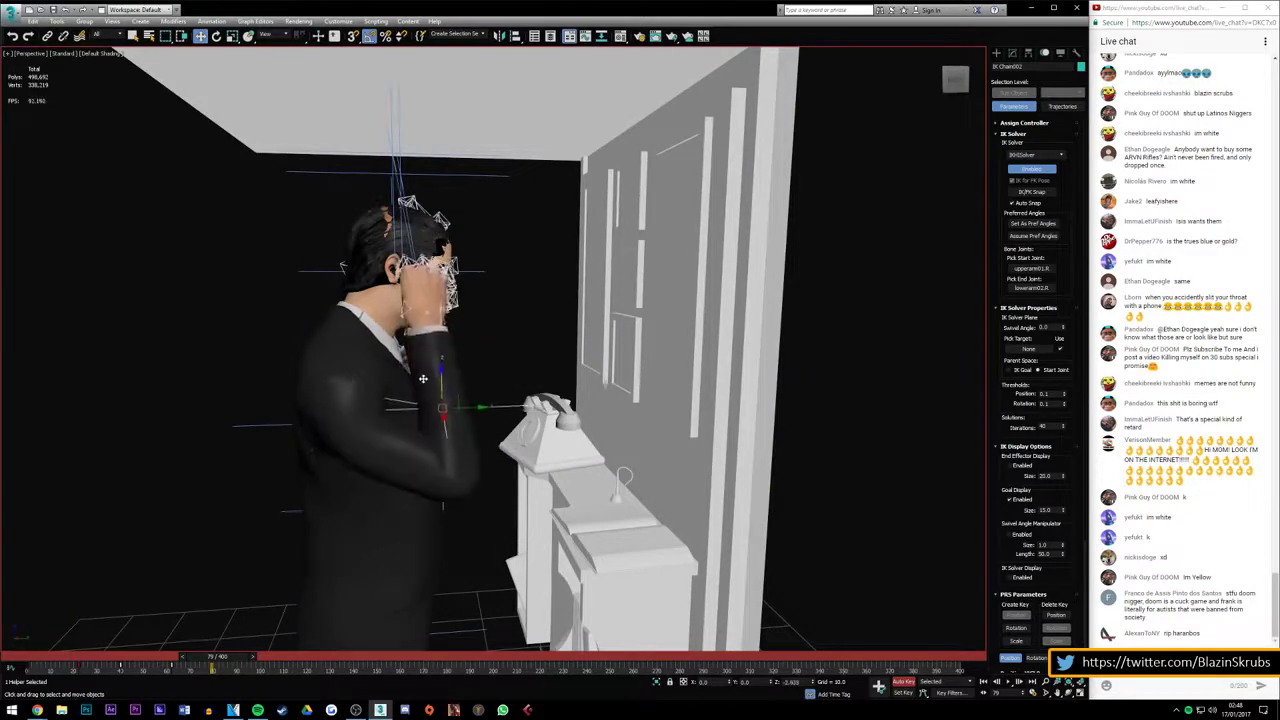
{"action": "mouse_move", "coordinate": [955, 80]}
{"action": "left_mouse_down"}
{"action": "mouse_move", "coordinate": [442, 379]}
{"action": "mouse_move", "coordinate": [441, 419]}
{"action": "left_mouse_up"}
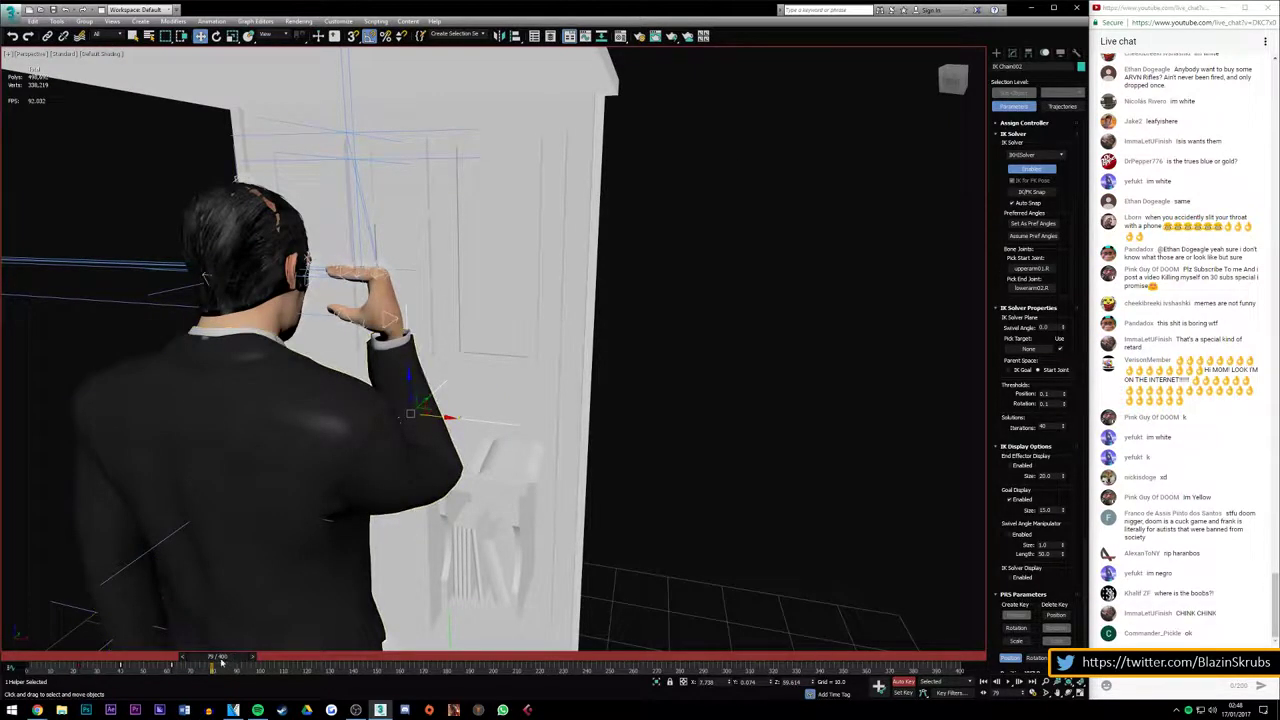
{"action": "mouse_move", "coordinate": [222, 663]}
{"action": "left_mouse_down"}
{"action": "mouse_move", "coordinate": [210, 654]}
{"action": "mouse_move", "coordinate": [235, 645]}
{"action": "mouse_move", "coordinate": [224, 653]}
{"action": "left_mouse_up"}
{"action": "key", "text": "w"}
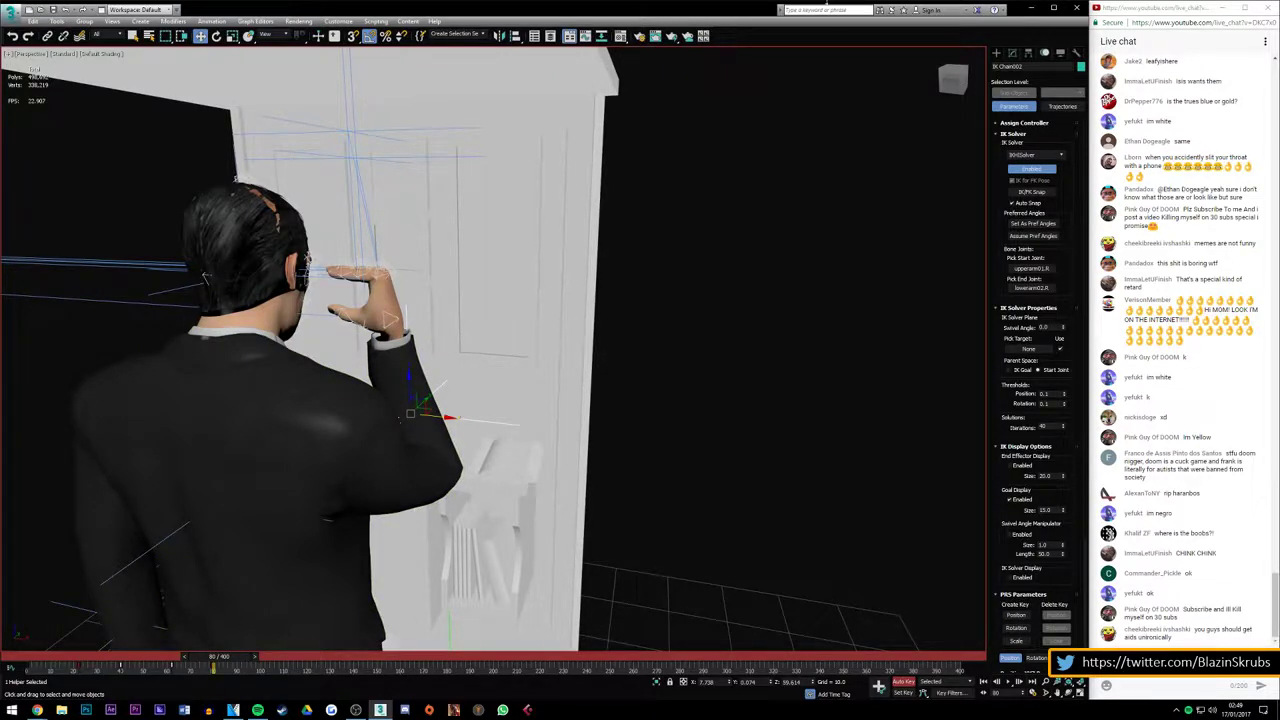
Move the two helpers above the hand down onto it and review frames 58–82
{"action": "middle_click_drag", "start_coordinate": [938, 55], "coordinate": [492, 154], "text": "alt"}
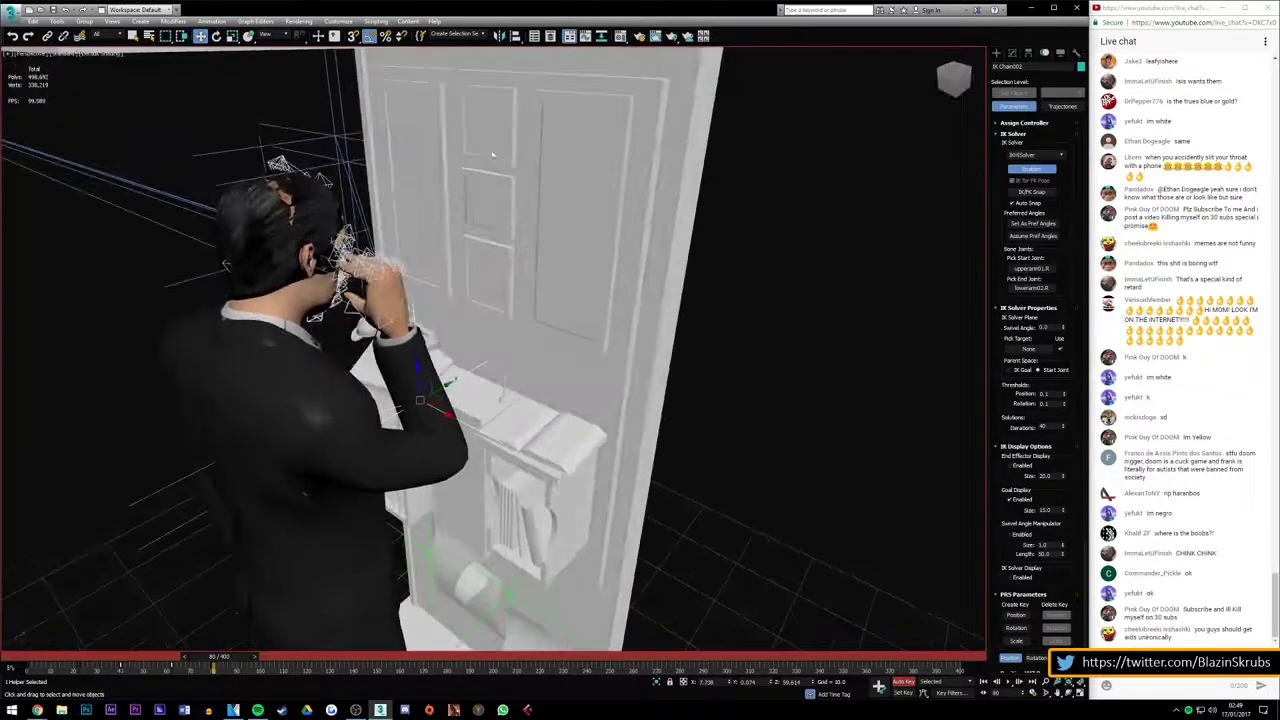
{"action": "left_click_drag", "start_coordinate": [357, 175], "coordinate": [395, 257]}
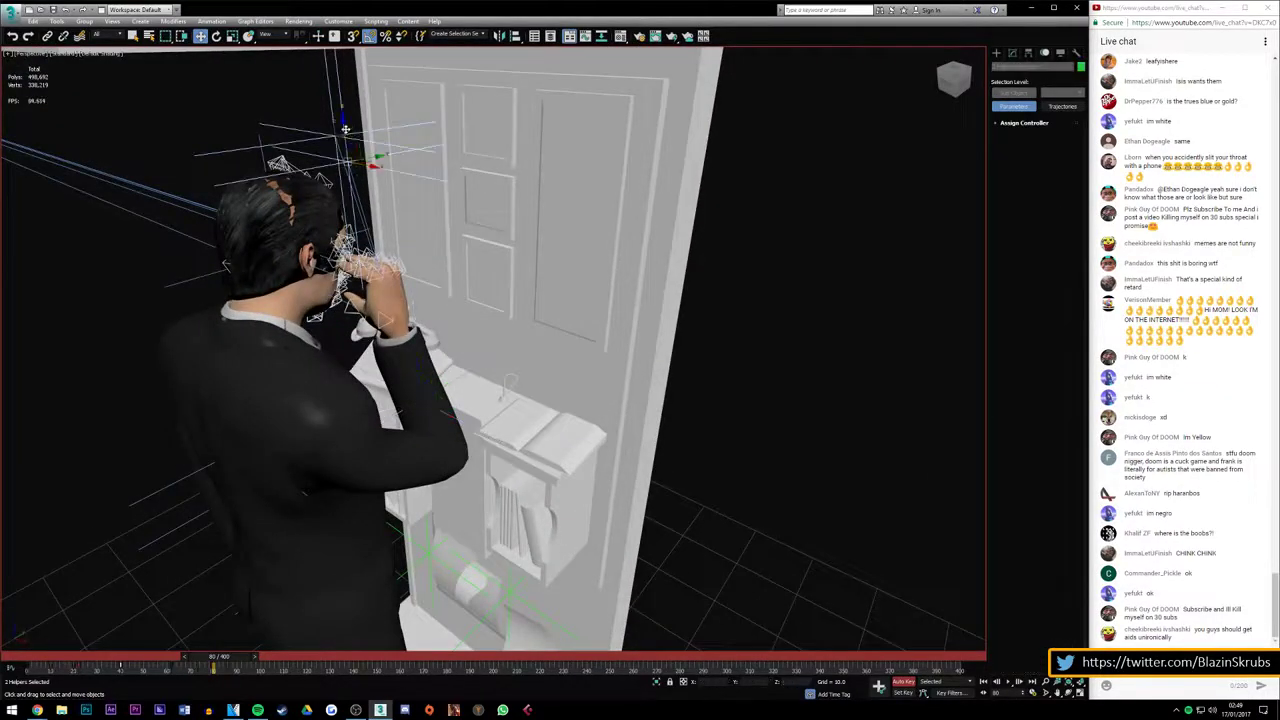
{"action": "left_click_drag", "start_coordinate": [345, 129], "coordinate": [367, 268]}
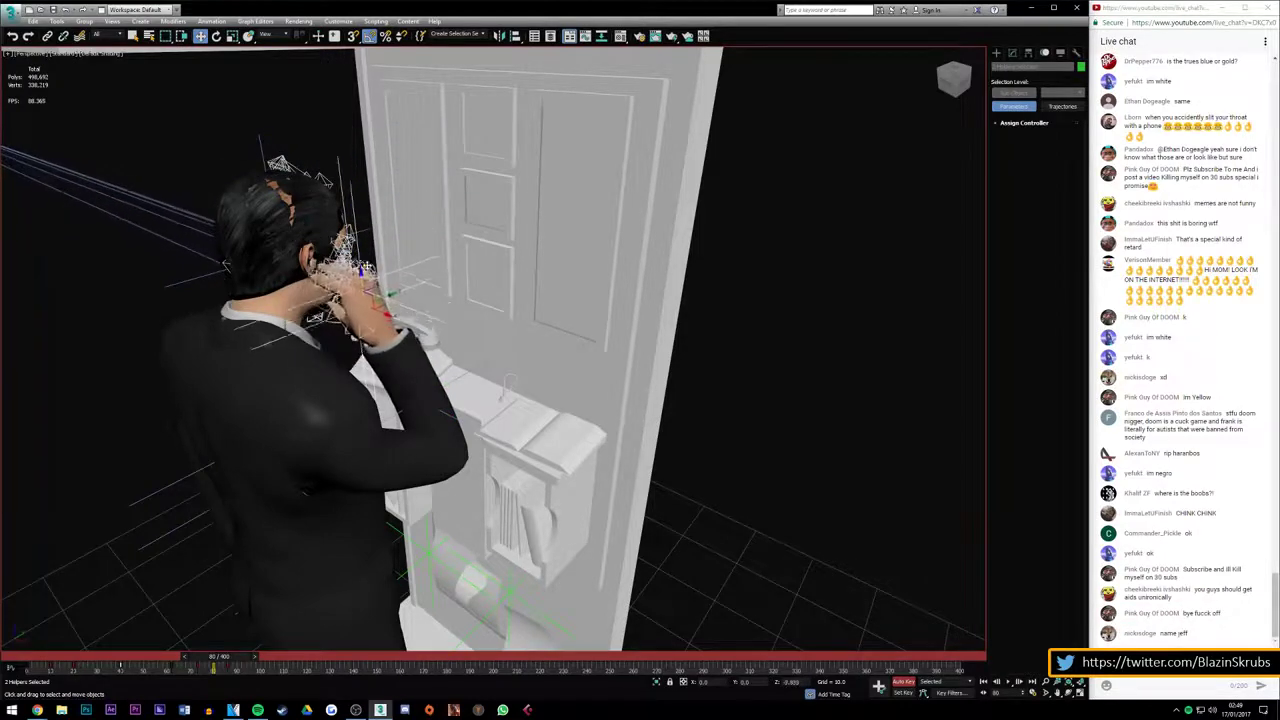
{"action": "middle_click_drag", "start_coordinate": [480, 350], "coordinate": [560, 340], "text": "alt"}
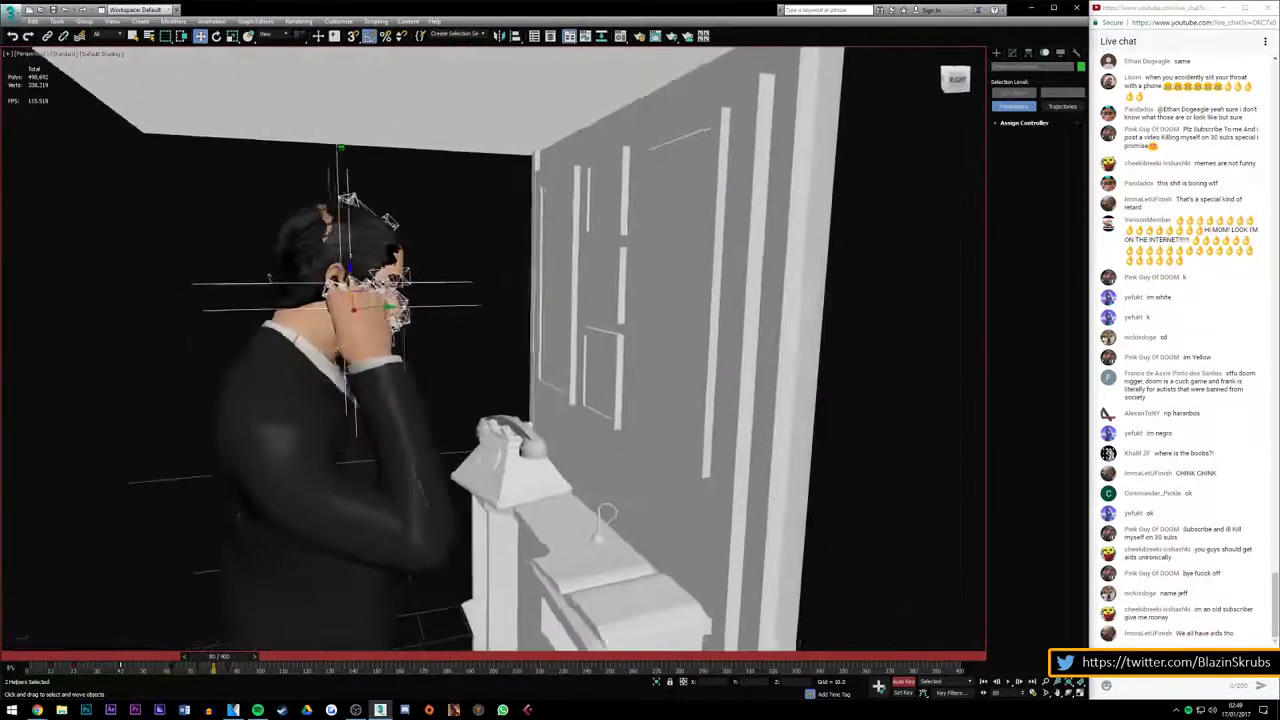
{"action": "middle_click_drag", "start_coordinate": [600, 250], "coordinate": [718, 194], "text": "alt"}
{"action": "mouse_move", "coordinate": [224, 657]}
{"action": "left_mouse_down"}
{"action": "mouse_move", "coordinate": [174, 657]}
{"action": "mouse_move", "coordinate": [222, 643]}
{"action": "left_mouse_up"}
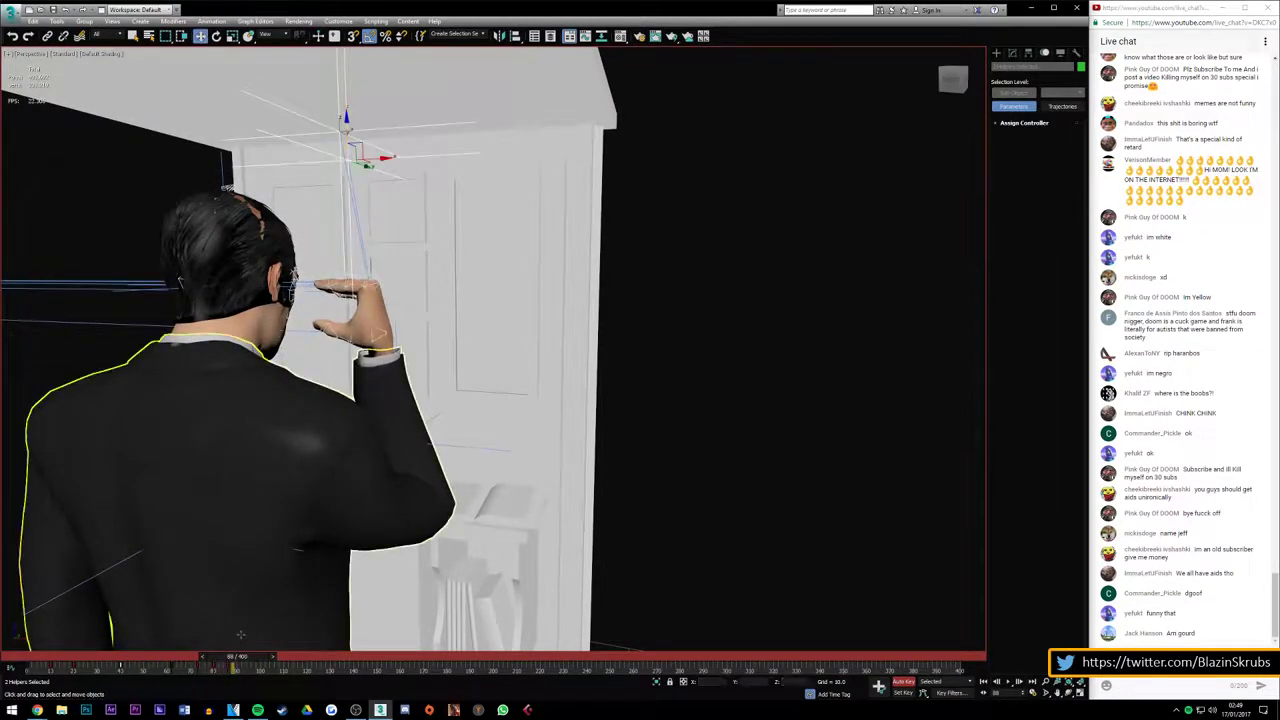
{"action": "left_click_drag", "start_coordinate": [233, 662], "coordinate": [228, 651]}
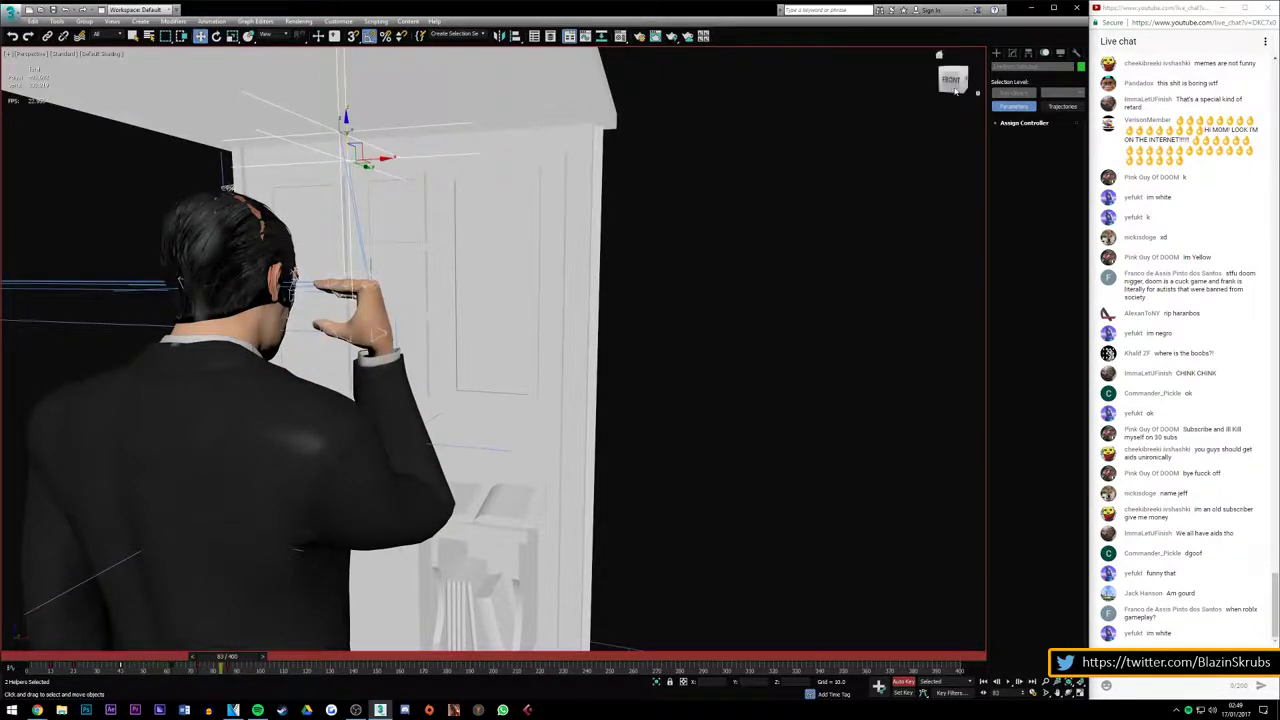
{"action": "mouse_move", "coordinate": [955, 90]}
{"action": "left_mouse_down"}
{"action": "mouse_move", "coordinate": [915, 92]}
{"action": "mouse_move", "coordinate": [930, 86]}
{"action": "left_mouse_up"}
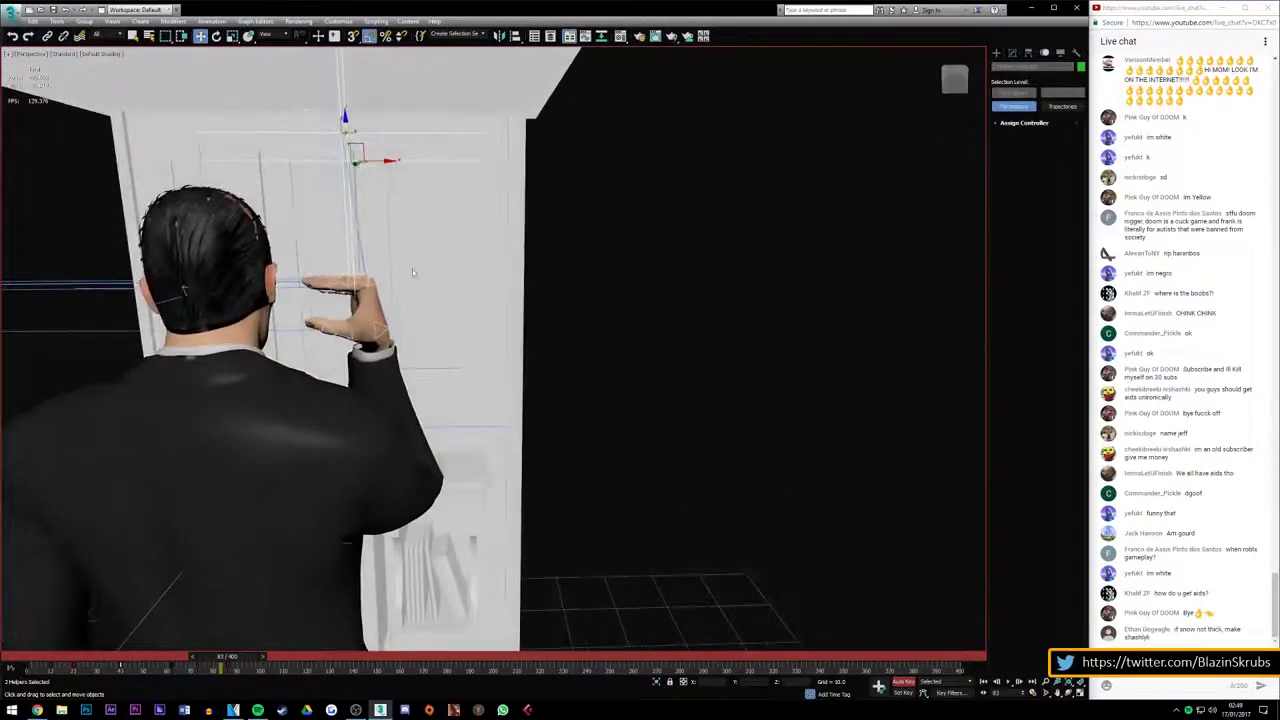
Try moving the arm's IK goal, undo it, and check the reach at frame 31
{"action": "mouse_move", "coordinate": [438, 435]}
{"action": "left_mouse_down"}
{"action": "mouse_move", "coordinate": [330, 422]}
{"action": "mouse_move", "coordinate": [465, 429]}
{"action": "left_mouse_up"}
{"action": "key", "text": "ctrl+z"}
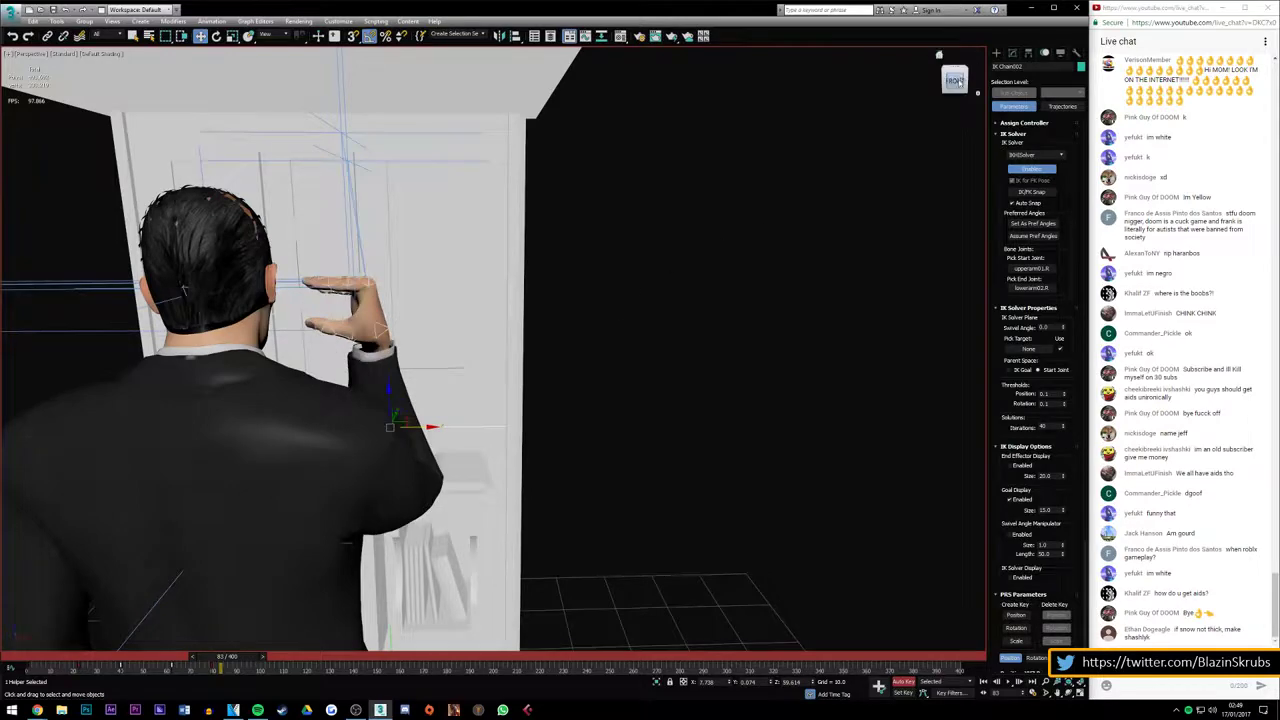
{"action": "middle_click_drag", "start_coordinate": [460, 390], "coordinate": [381, 386], "text": "alt"}
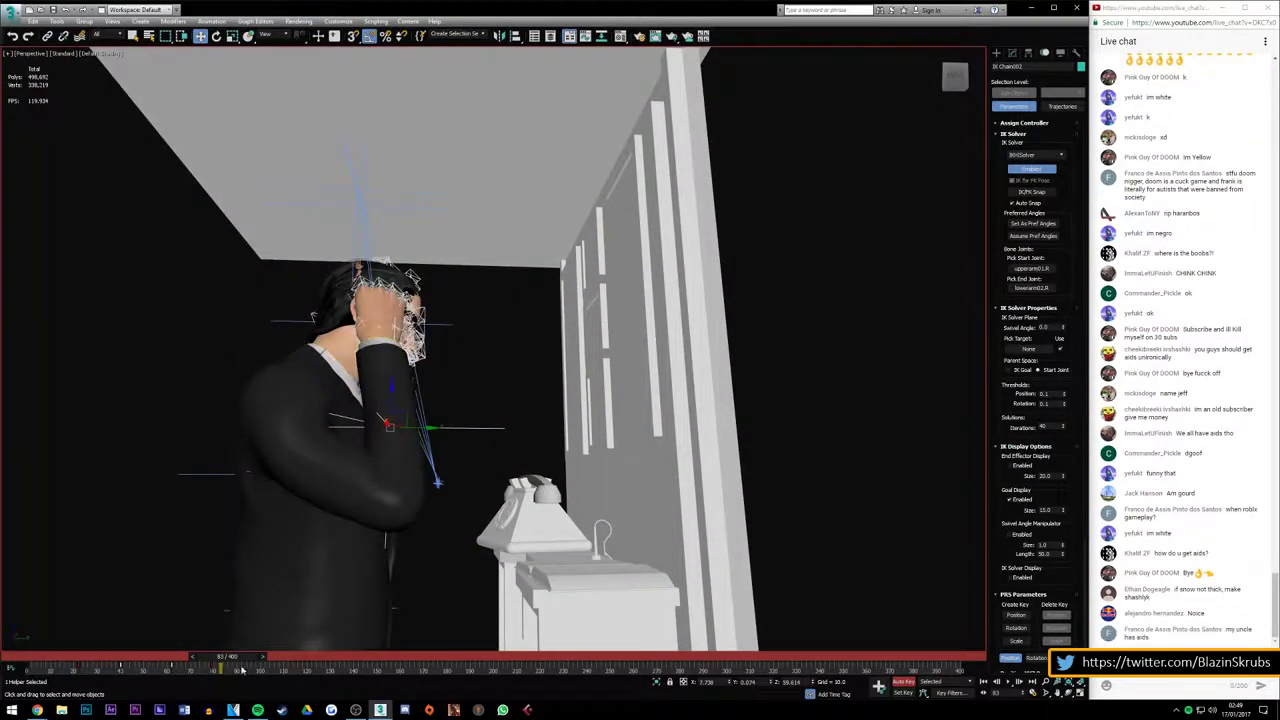
{"action": "mouse_move", "coordinate": [242, 668]}
{"action": "left_mouse_down"}
{"action": "mouse_move", "coordinate": [104, 684]}
{"action": "mouse_move", "coordinate": [218, 678]}
{"action": "left_mouse_up"}
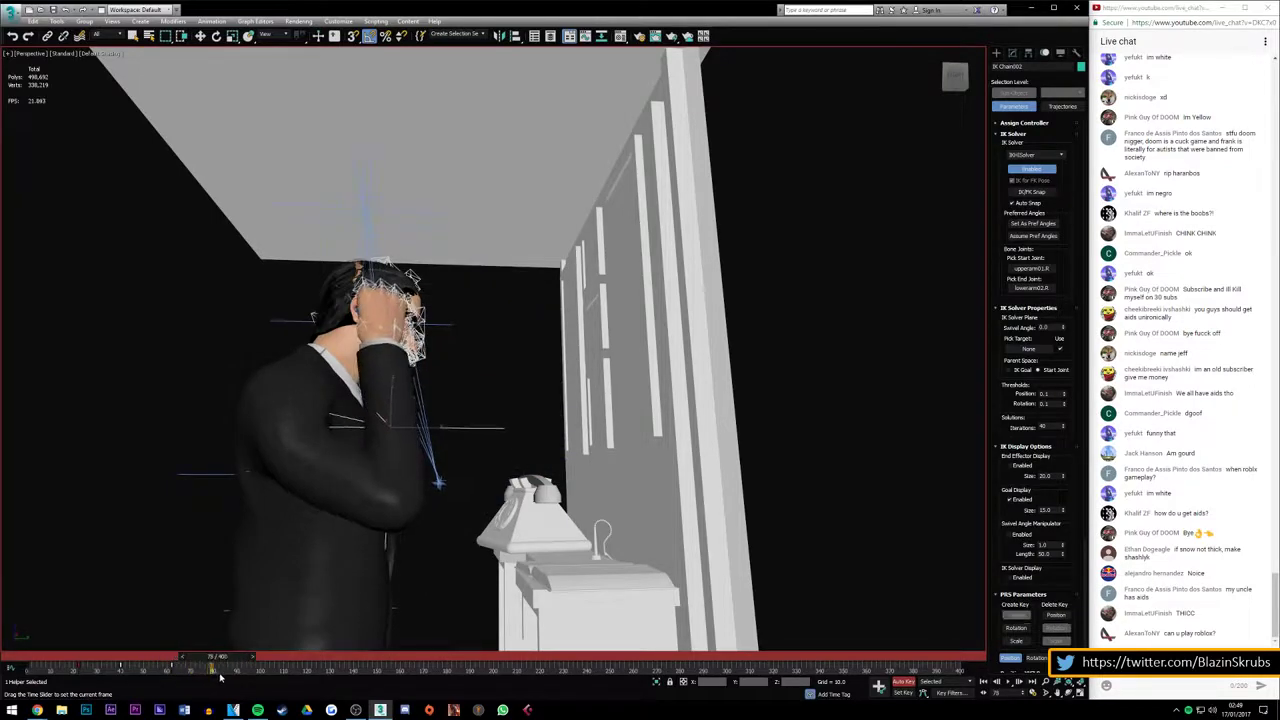
{"action": "middle_click_drag", "start_coordinate": [939, 55], "coordinate": [401, 356], "text": "alt"}
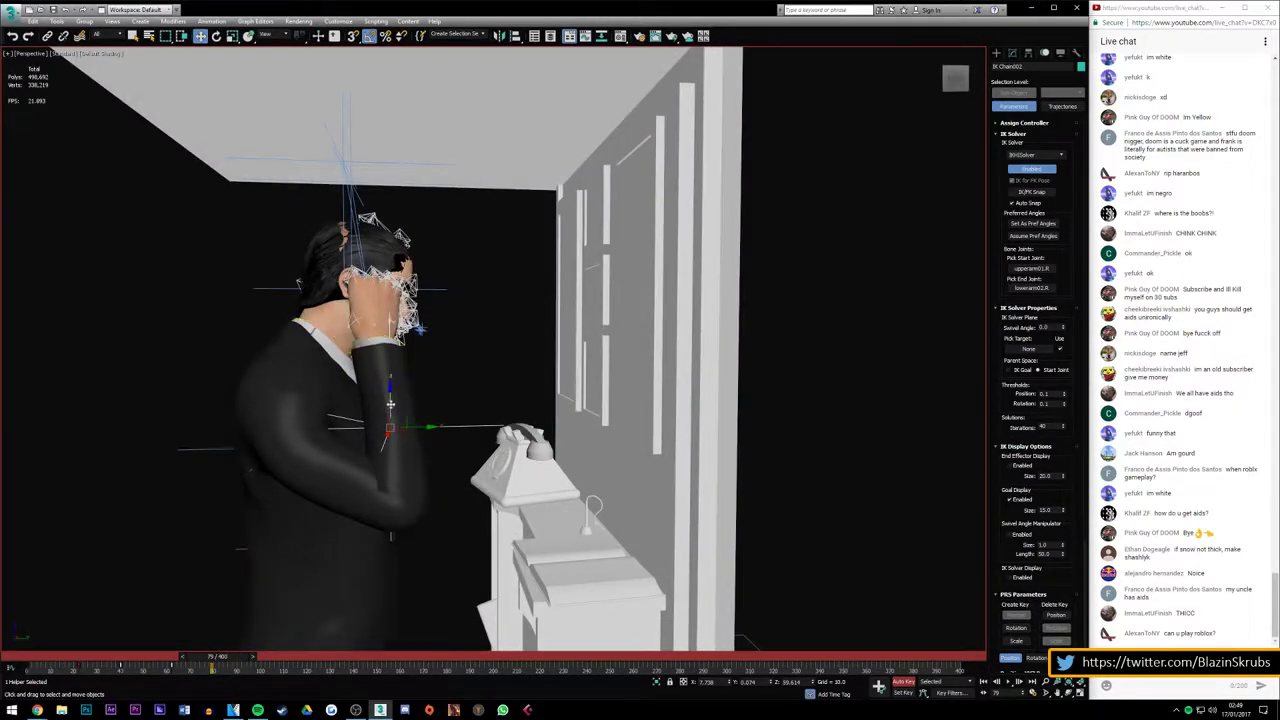
Lower the arm's goal, bring the hand closer to the head, and nudge the forearm outward
{"action": "left_click_drag", "start_coordinate": [390, 403], "coordinate": [373, 416]}
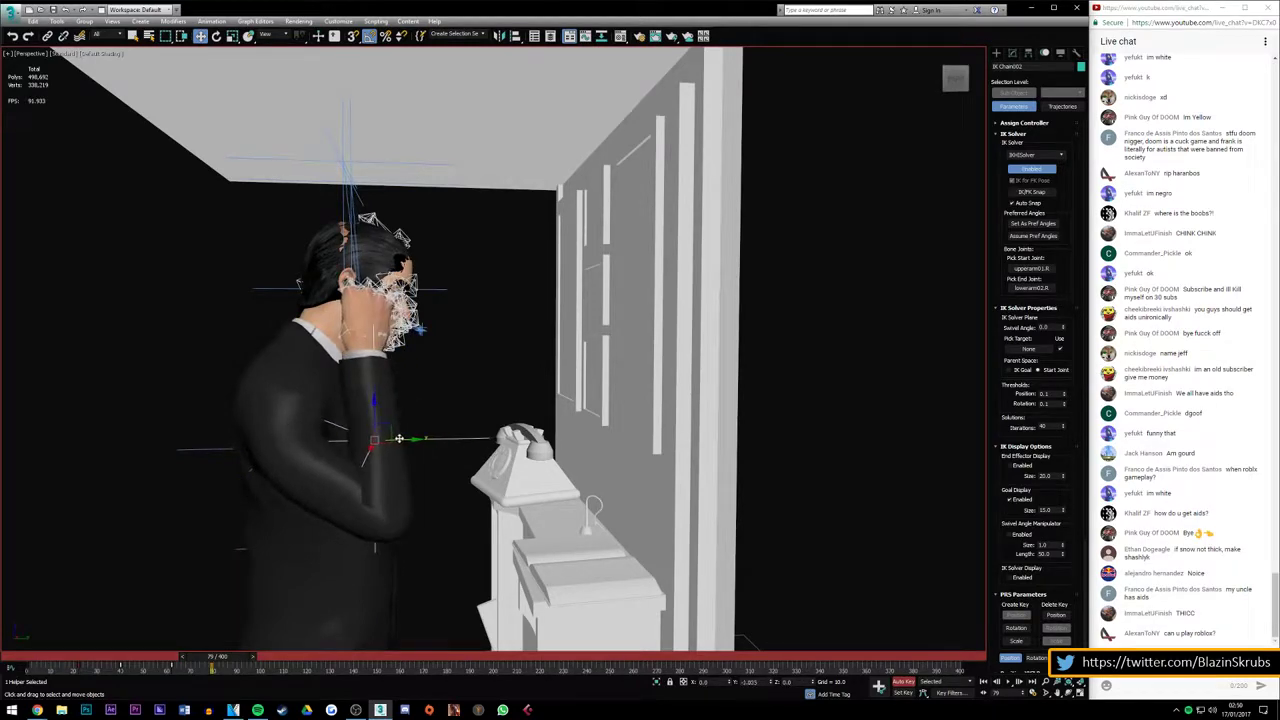
{"action": "left_click_drag", "start_coordinate": [957, 80], "coordinate": [958, 84]}
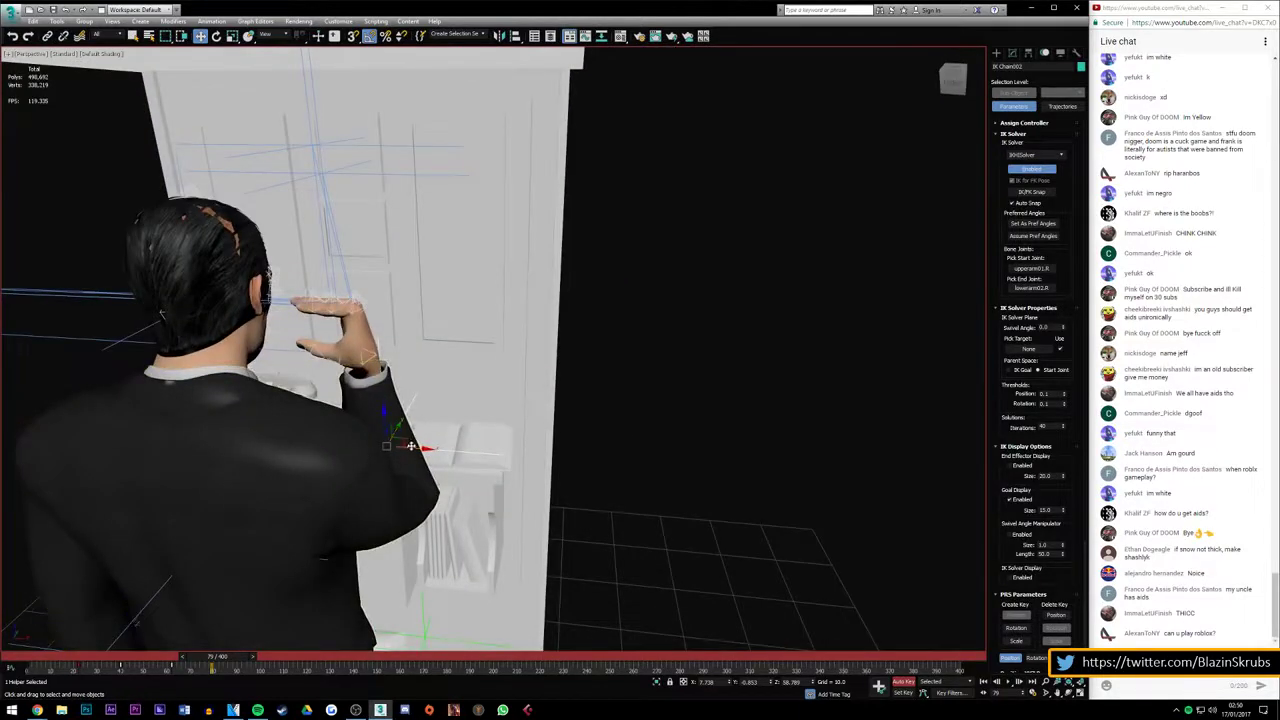
{"action": "left_click_drag", "start_coordinate": [411, 446], "coordinate": [379, 449]}
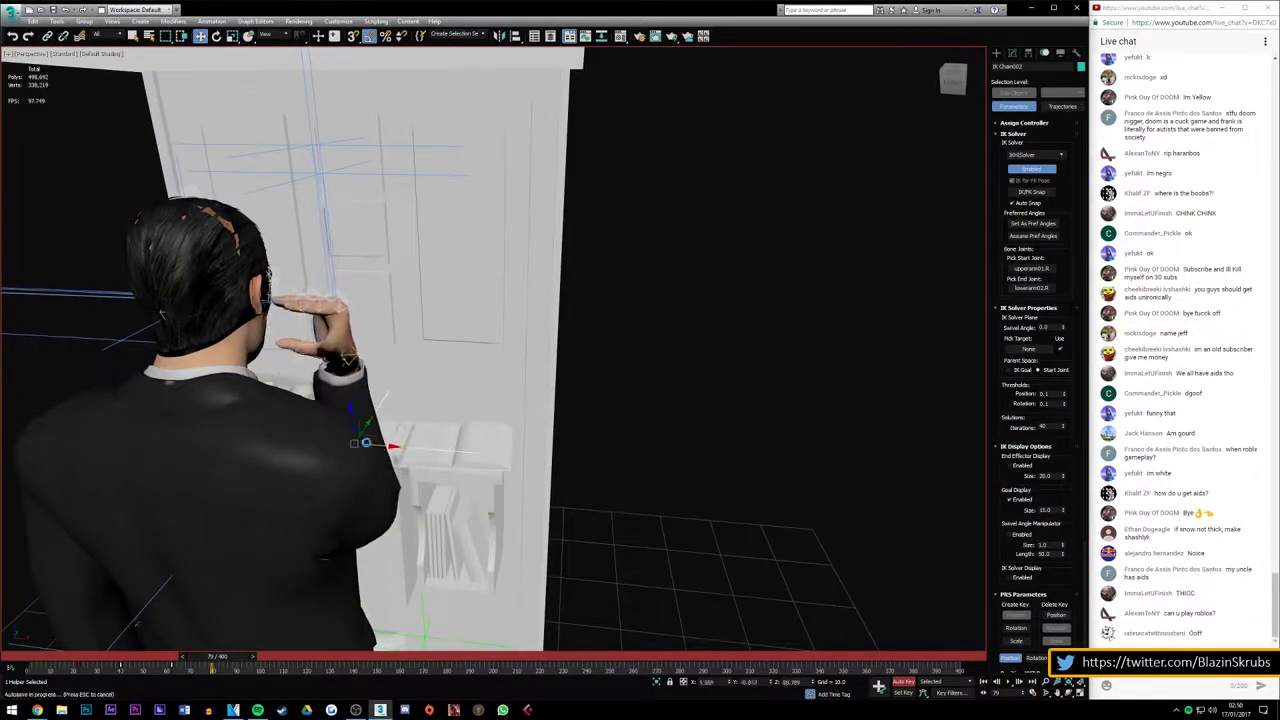
{"action": "left_click_drag", "start_coordinate": [953, 80], "coordinate": [950, 77]}
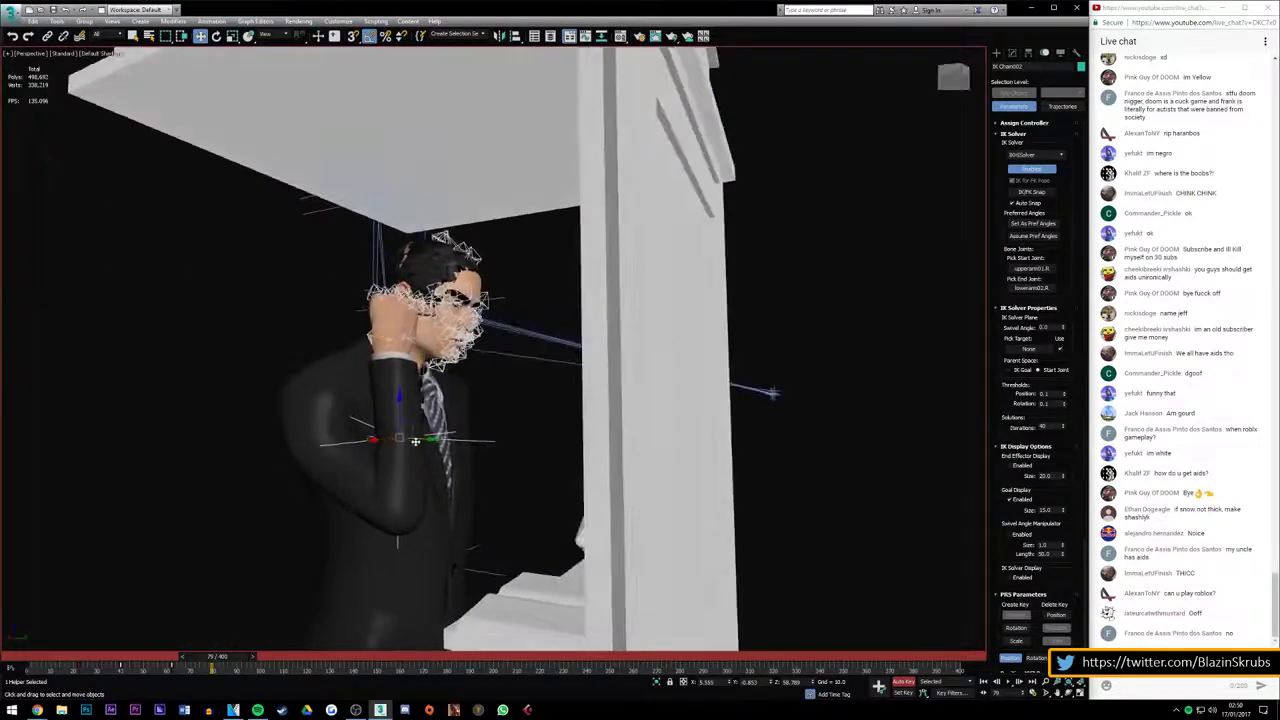
{"action": "mouse_move", "coordinate": [409, 439]}
{"action": "left_mouse_down"}
{"action": "mouse_move", "coordinate": [421, 439]}
{"action": "mouse_move", "coordinate": [401, 398]}
{"action": "mouse_move", "coordinate": [356, 442]}
{"action": "left_mouse_up"}
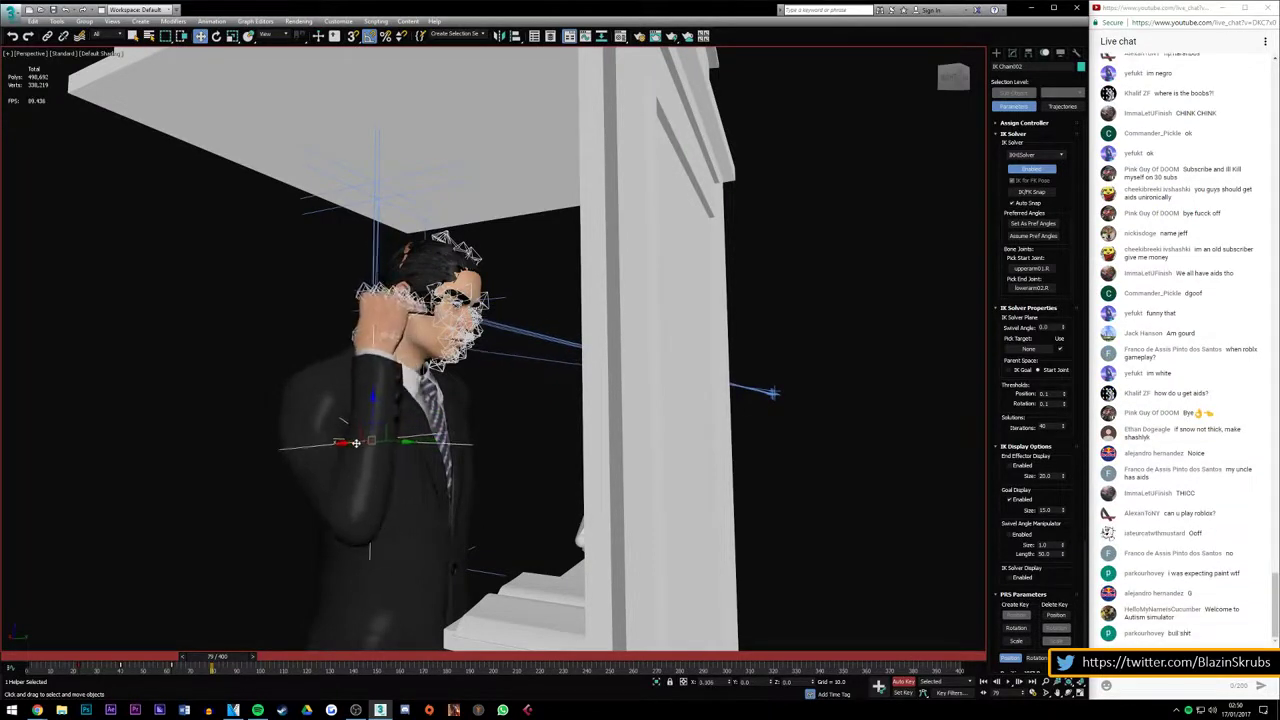
{"action": "left_click_drag", "start_coordinate": [950, 78], "coordinate": [633, 69]}
{"action": "left_click_drag", "start_coordinate": [276, 96], "coordinate": [375, 258]}
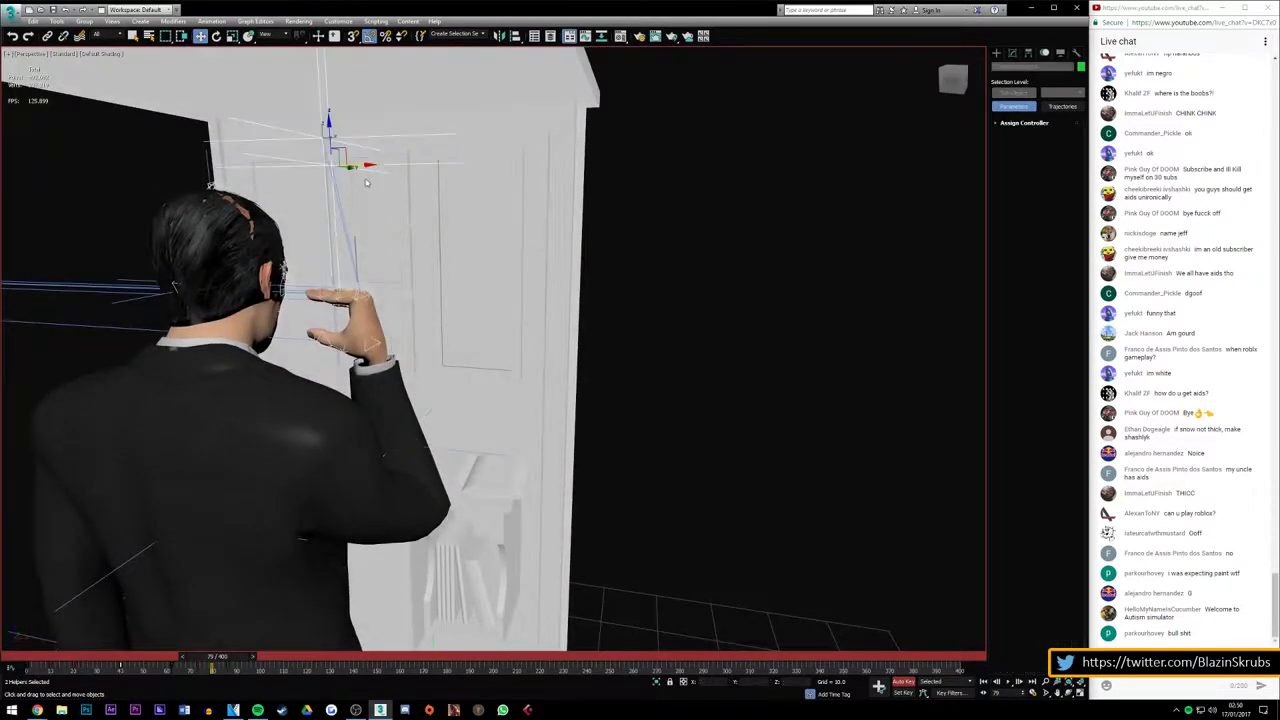
Slide the hand helpers left to reshape the raised hand, checking frames 86 back to 75
{"action": "left_click_drag", "start_coordinate": [362, 166], "coordinate": [320, 171]}
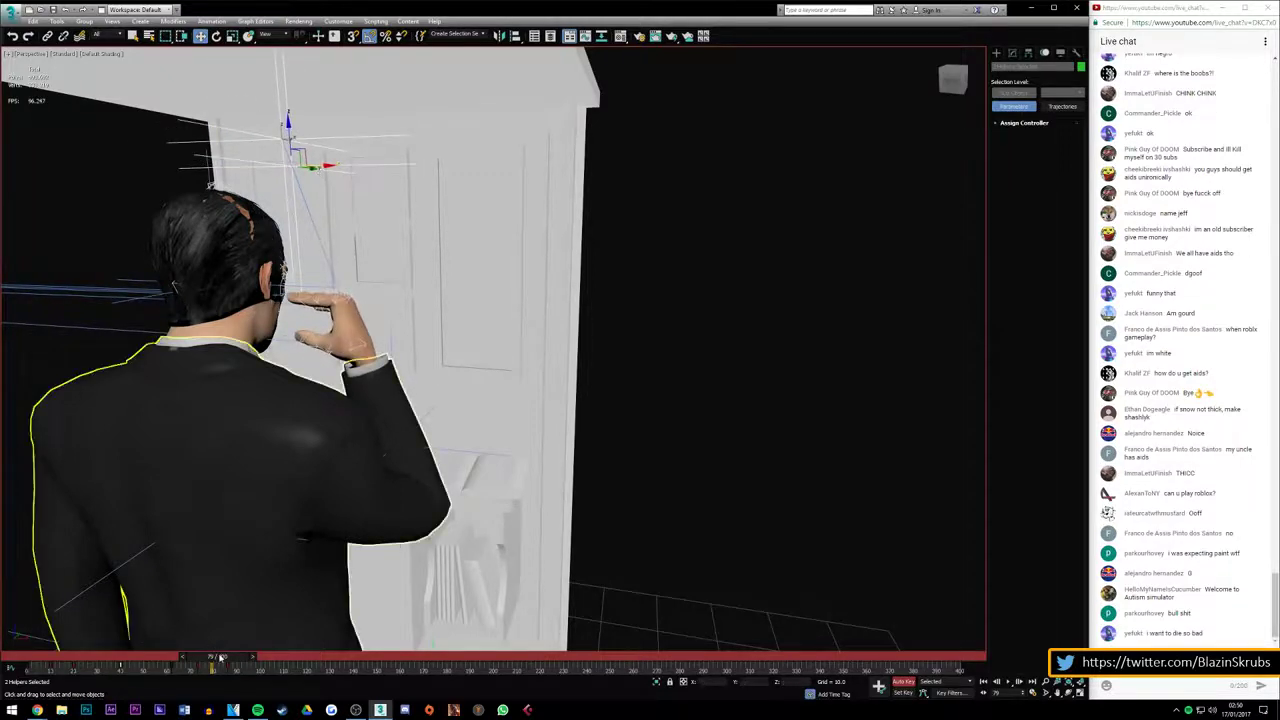
{"action": "left_click_drag", "start_coordinate": [220, 657], "coordinate": [230, 652]}
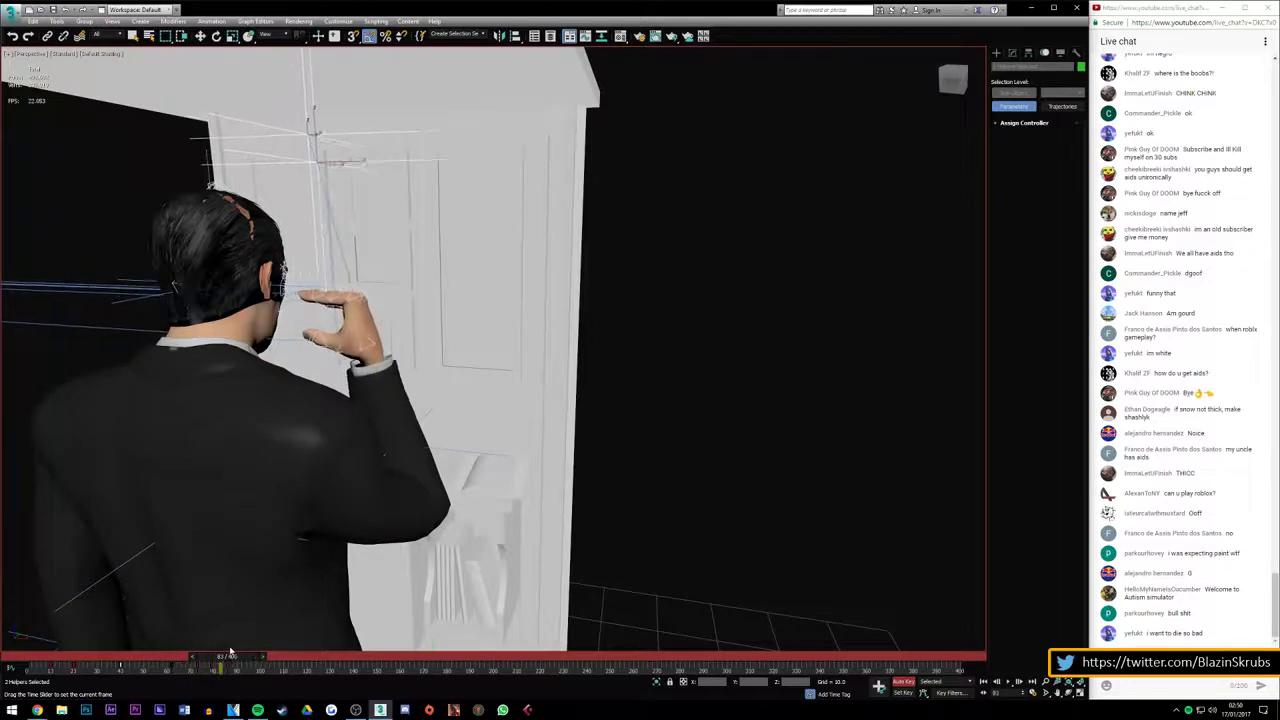
{"action": "key", "text": "w"}
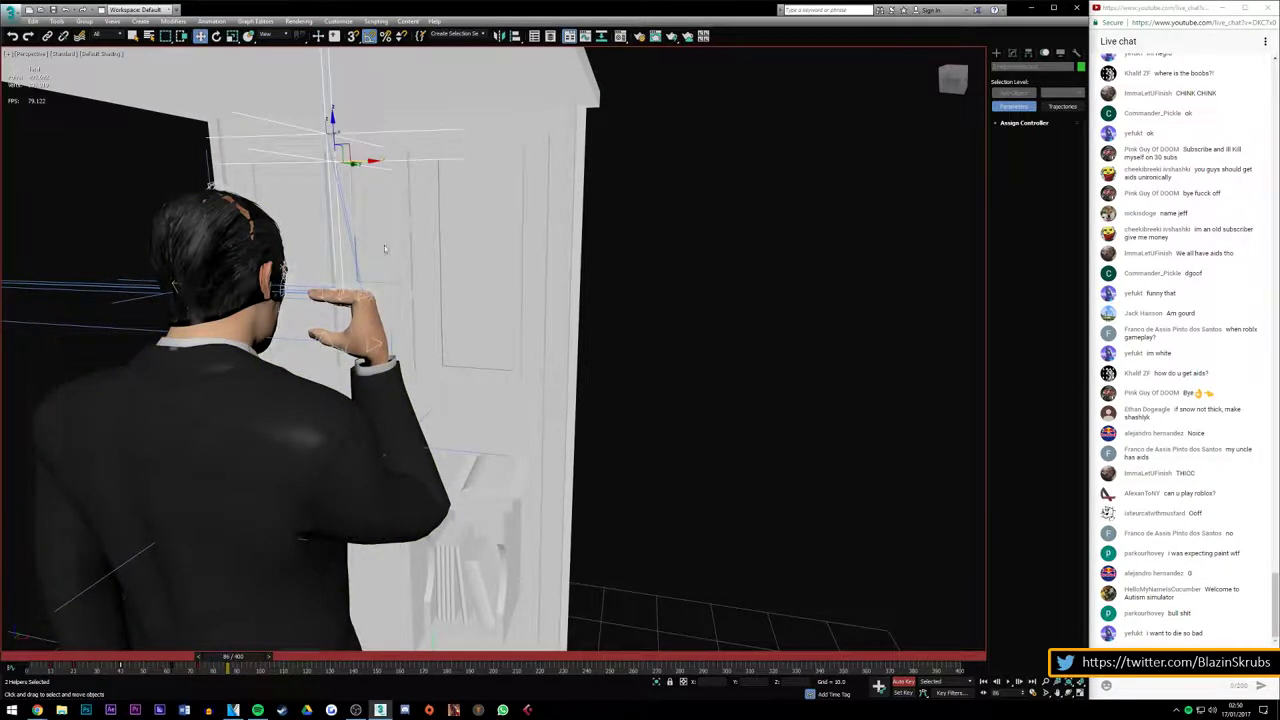
{"action": "left_click_drag", "start_coordinate": [363, 162], "coordinate": [310, 172]}
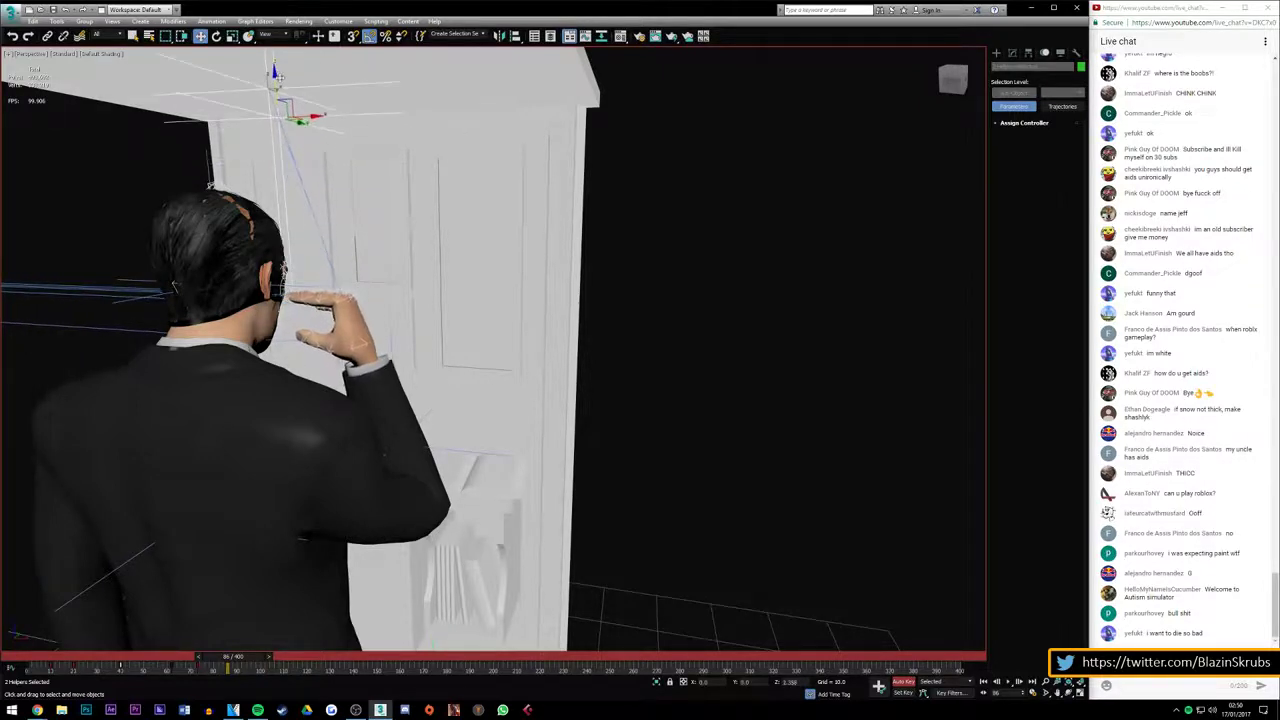
{"action": "mouse_move", "coordinate": [244, 660]}
{"action": "left_mouse_down"}
{"action": "mouse_move", "coordinate": [225, 648]}
{"action": "mouse_move", "coordinate": [239, 645]}
{"action": "mouse_move", "coordinate": [108, 648]}
{"action": "mouse_move", "coordinate": [139, 638]}
{"action": "left_mouse_up"}
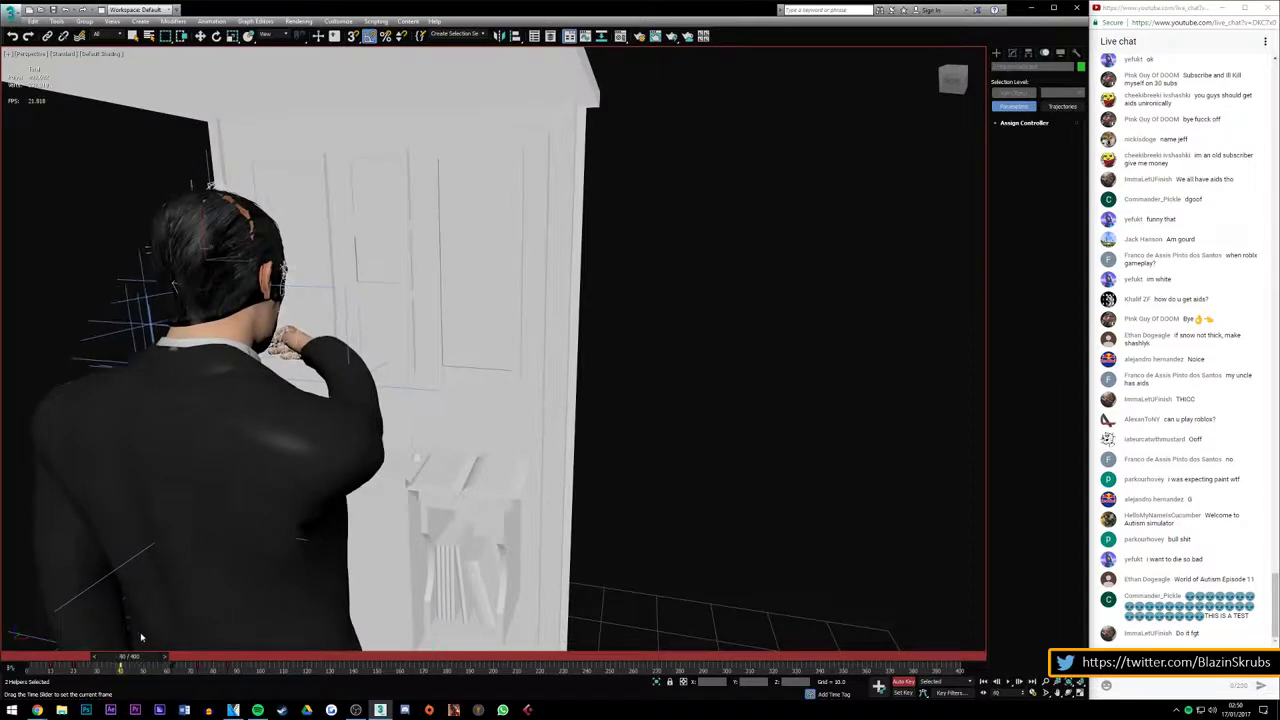
{"action": "left_click_drag", "start_coordinate": [952, 80], "coordinate": [478, 304]}
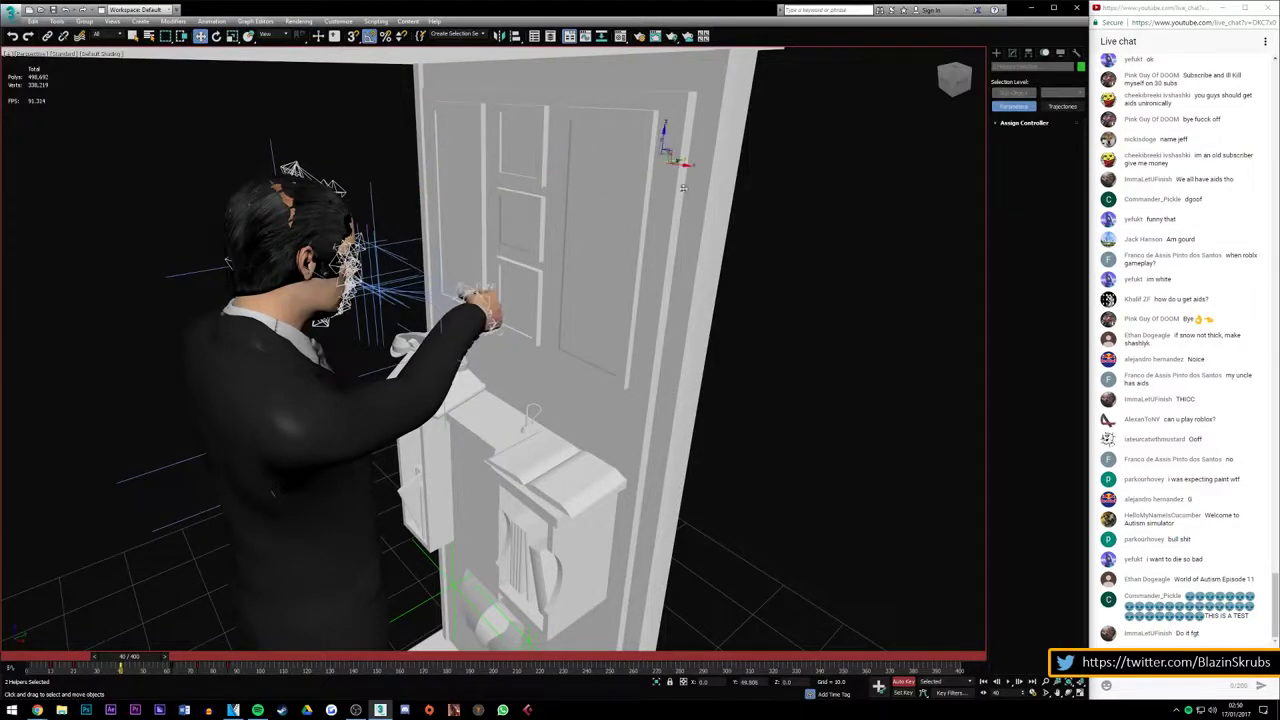
At frame 28, move IK Chain02's goal up-left onto the receiver, then return to frame 0
{"action": "left_click", "coordinate": [463, 372]}
{"action": "left_click_drag", "start_coordinate": [132, 661], "coordinate": [107, 667]}
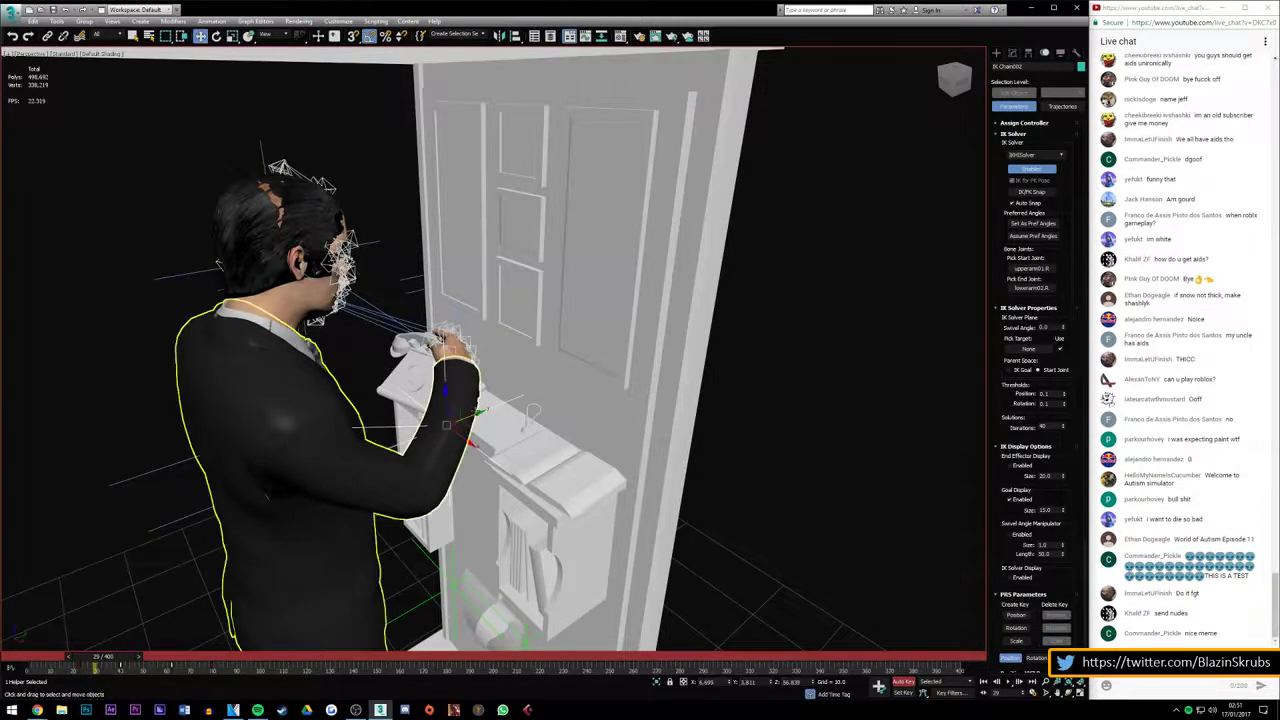
{"action": "key", "text": "w"}
{"action": "mouse_move", "coordinate": [467, 440]}
{"action": "left_mouse_down"}
{"action": "mouse_move", "coordinate": [422, 416]}
{"action": "mouse_move", "coordinate": [415, 429]}
{"action": "left_mouse_up"}
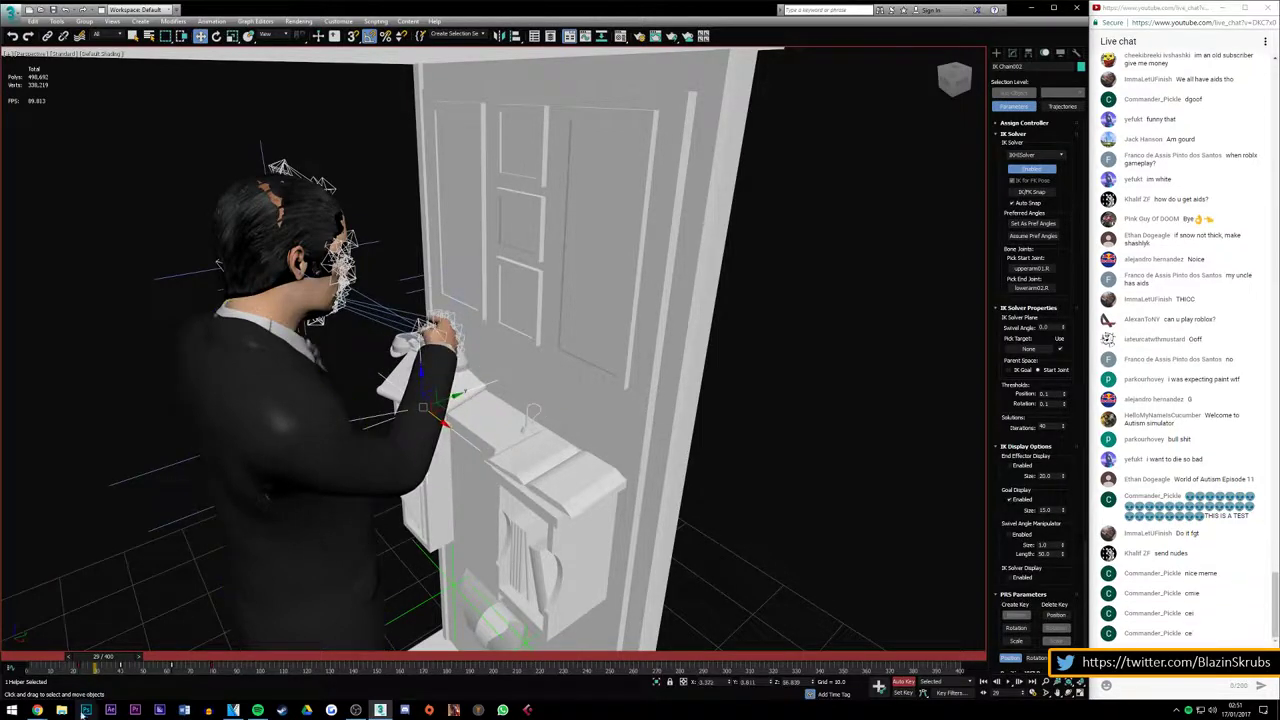
{"action": "mouse_move", "coordinate": [110, 652]}
{"action": "left_mouse_down"}
{"action": "mouse_move", "coordinate": [84, 655]}
{"action": "mouse_move", "coordinate": [162, 641]}
{"action": "left_mouse_up"}
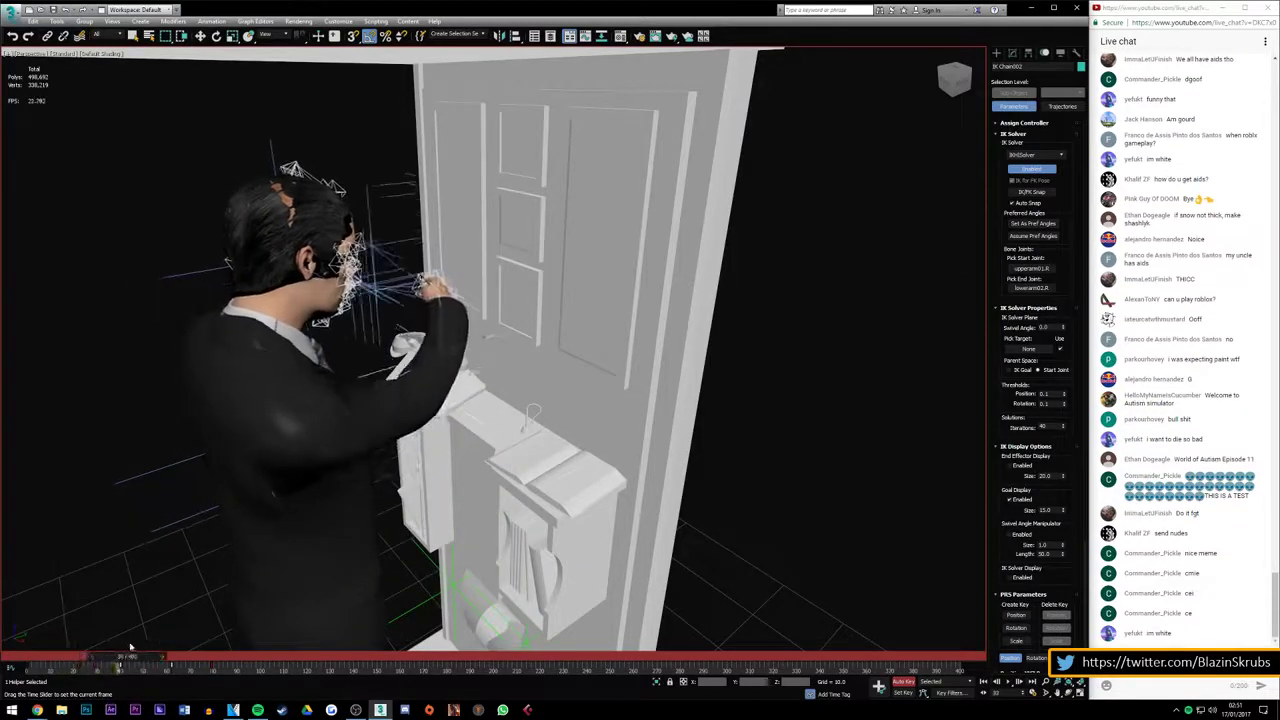
{"action": "left_click_drag", "start_coordinate": [162, 641], "coordinate": [40, 656]}
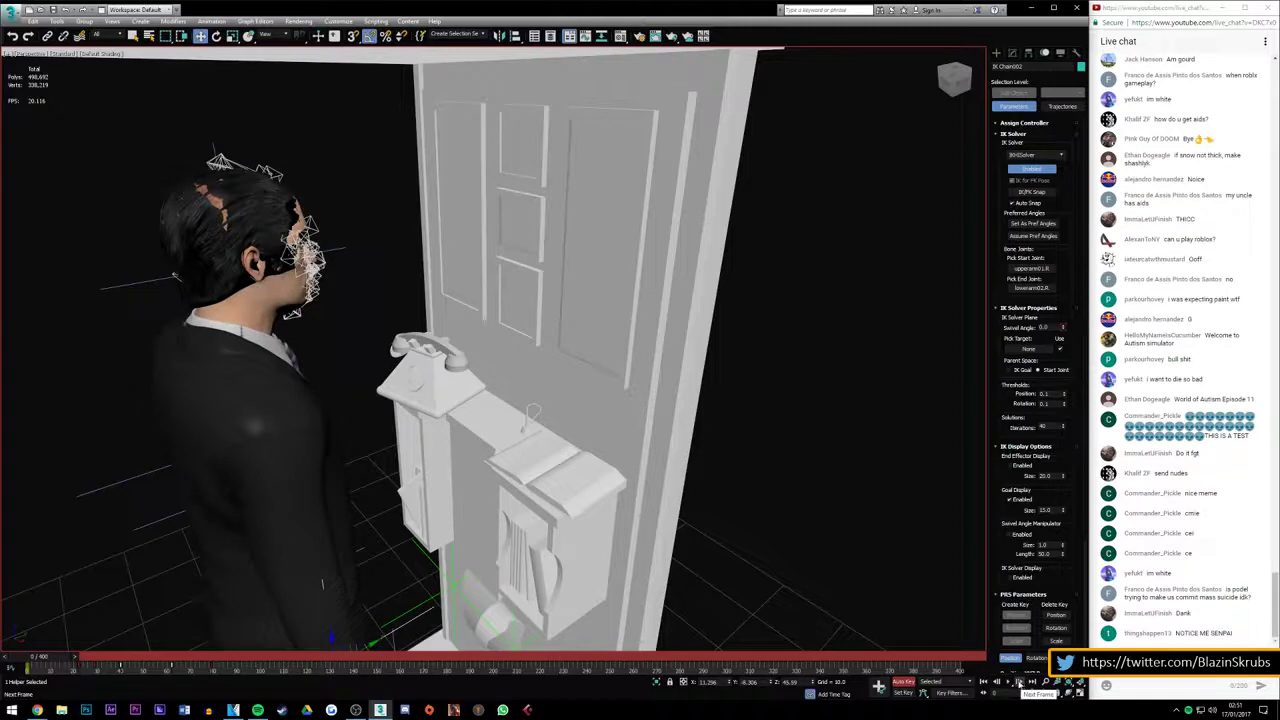
Play the animation and scrub back to around frame 27, where he reaches for the phone
{"action": "left_click", "coordinate": [1011, 680]}
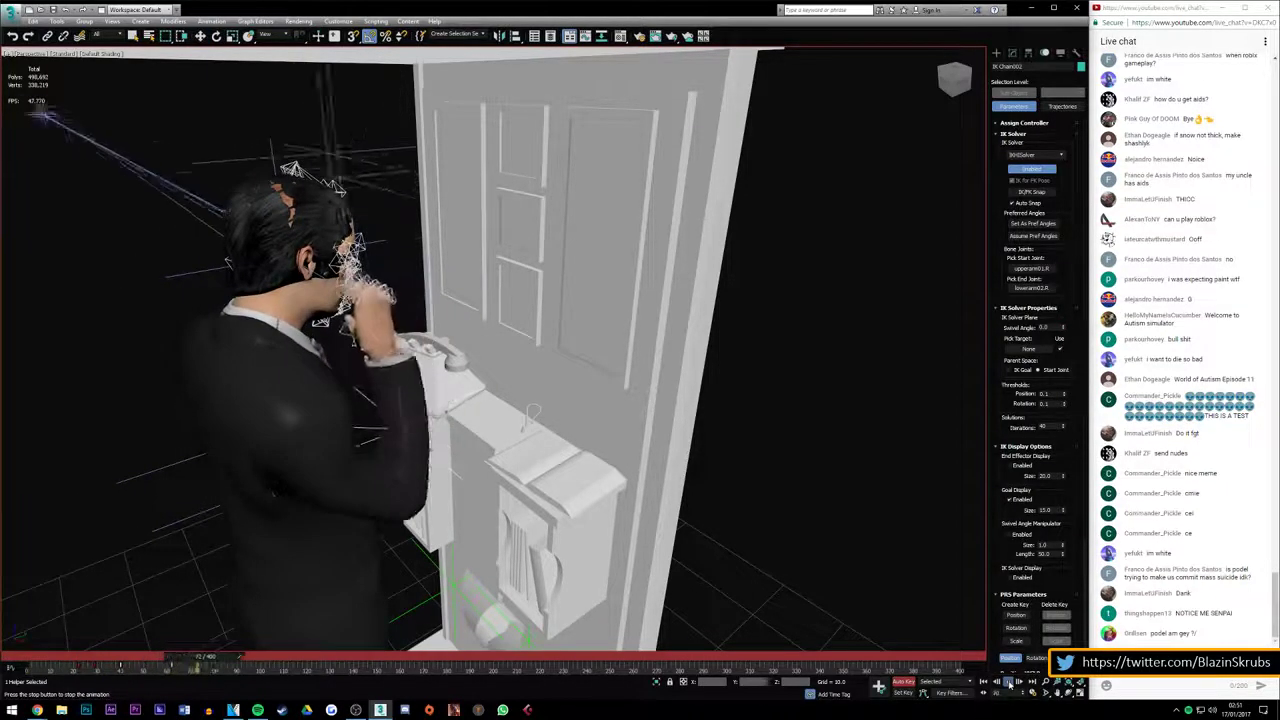
{"action": "left_click", "coordinate": [951, 86]}
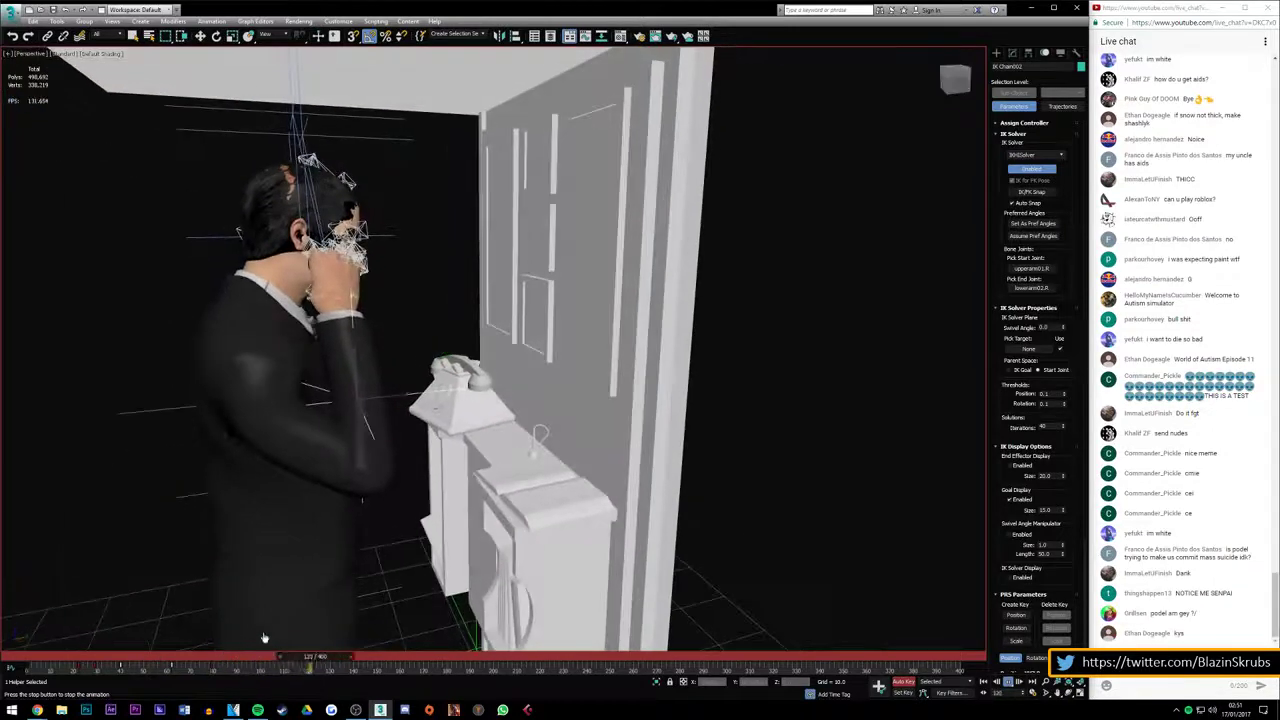
{"action": "mouse_move", "coordinate": [343, 657]}
{"action": "left_mouse_down"}
{"action": "mouse_move", "coordinate": [88, 665]}
{"action": "mouse_move", "coordinate": [101, 657]}
{"action": "left_mouse_up"}
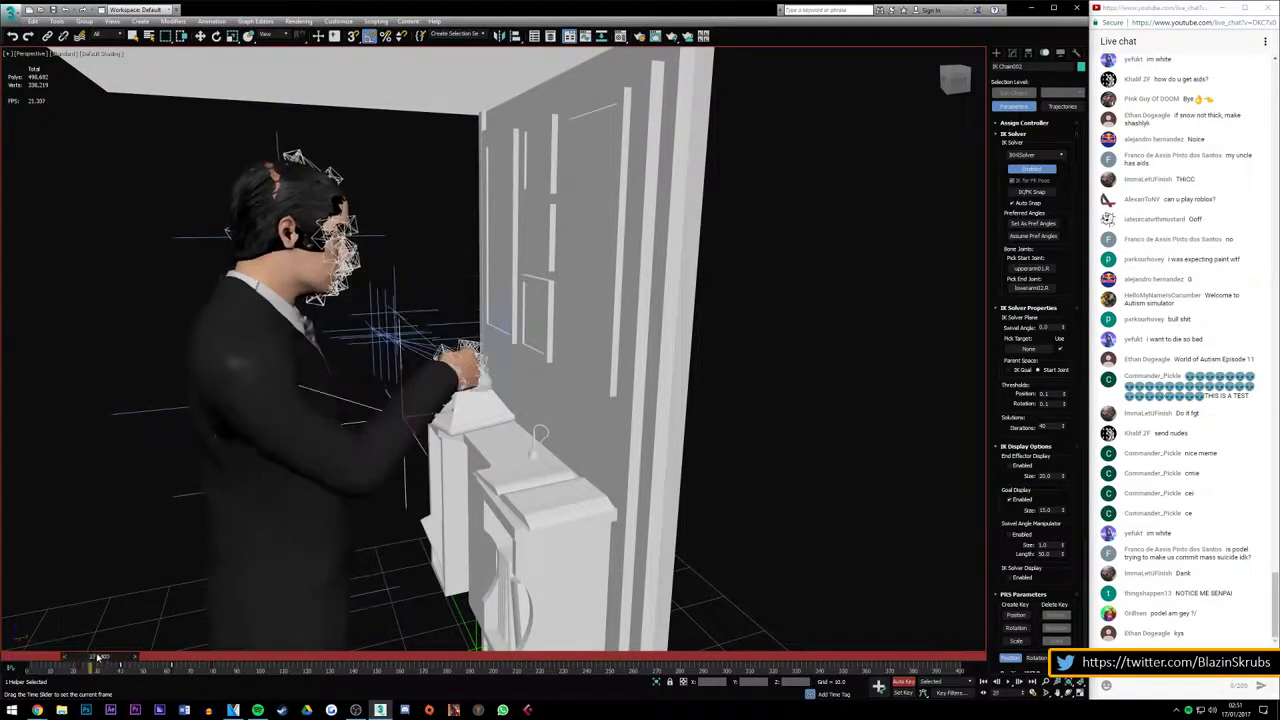
Move the hand's IK helpers left and up onto the receiver, then scrub to check the reach
{"action": "left_click", "coordinate": [530, 345]}
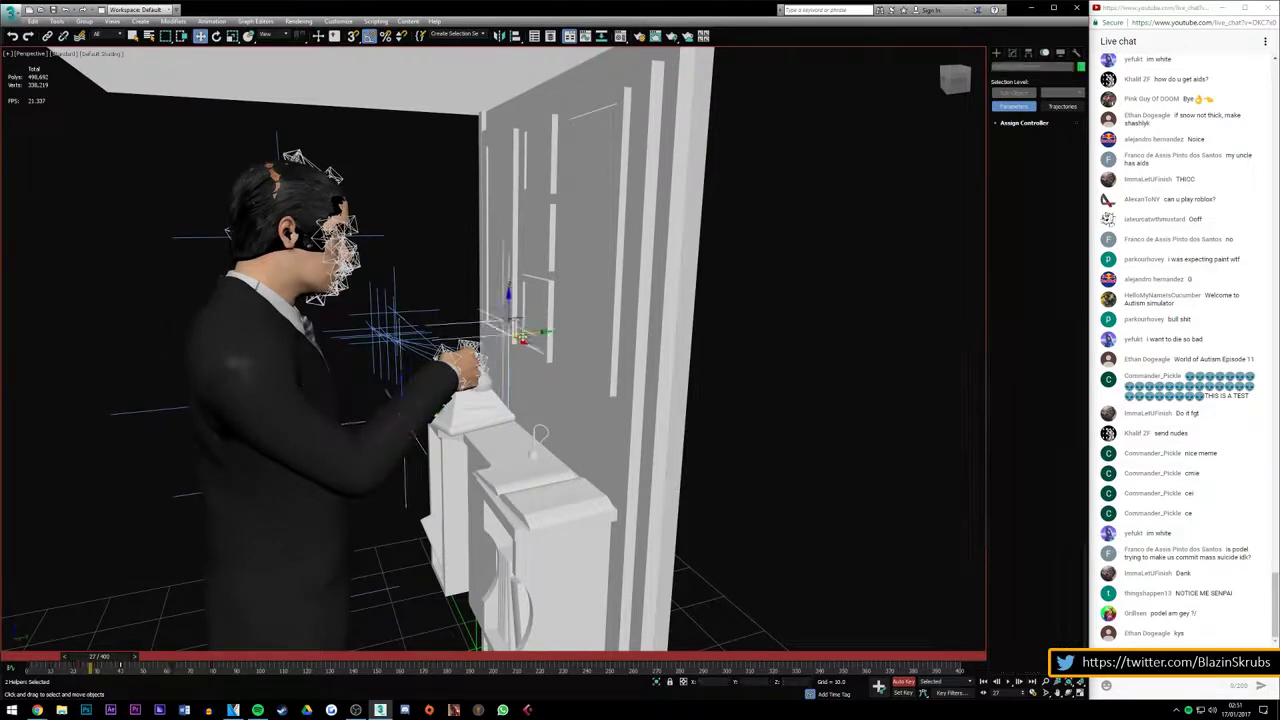
{"action": "mouse_move", "coordinate": [528, 343]}
{"action": "left_mouse_down"}
{"action": "mouse_move", "coordinate": [480, 322]}
{"action": "mouse_move", "coordinate": [530, 360]}
{"action": "mouse_move", "coordinate": [578, 367]}
{"action": "left_mouse_up"}
{"action": "left_click_drag", "start_coordinate": [952, 80], "coordinate": [975, 82]}
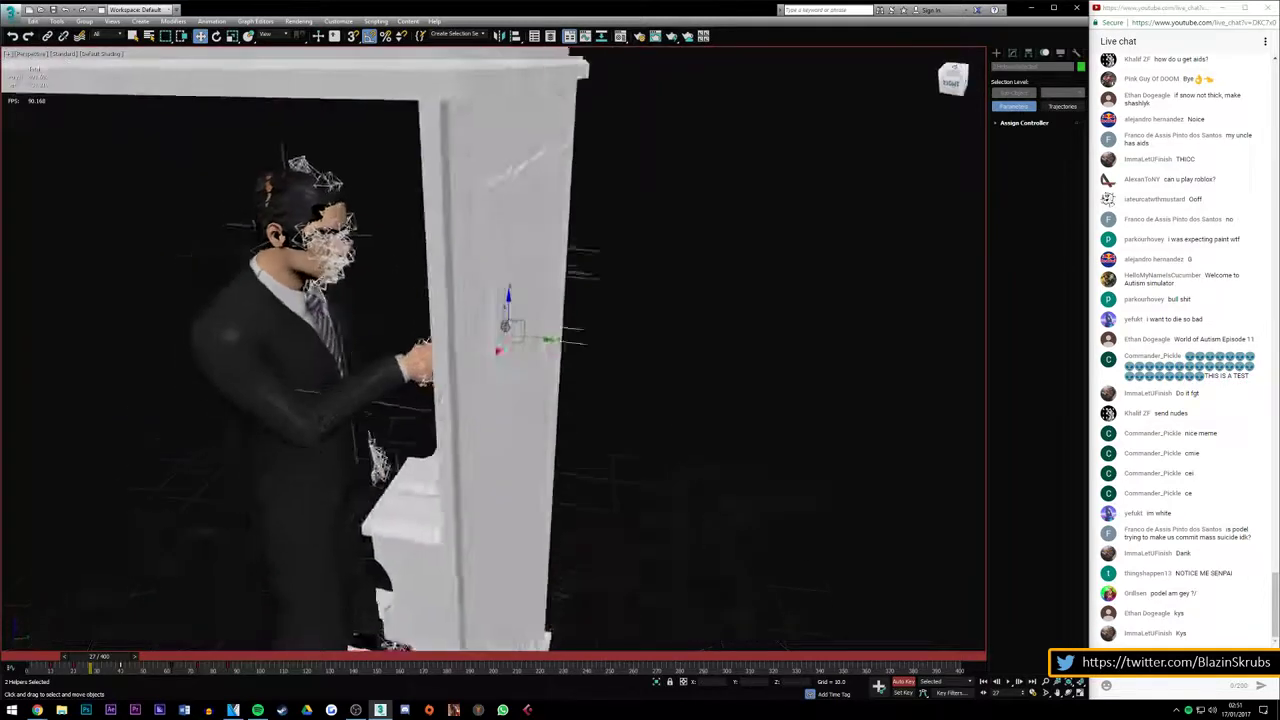
{"action": "left_click_drag", "start_coordinate": [505, 312], "coordinate": [453, 238]}
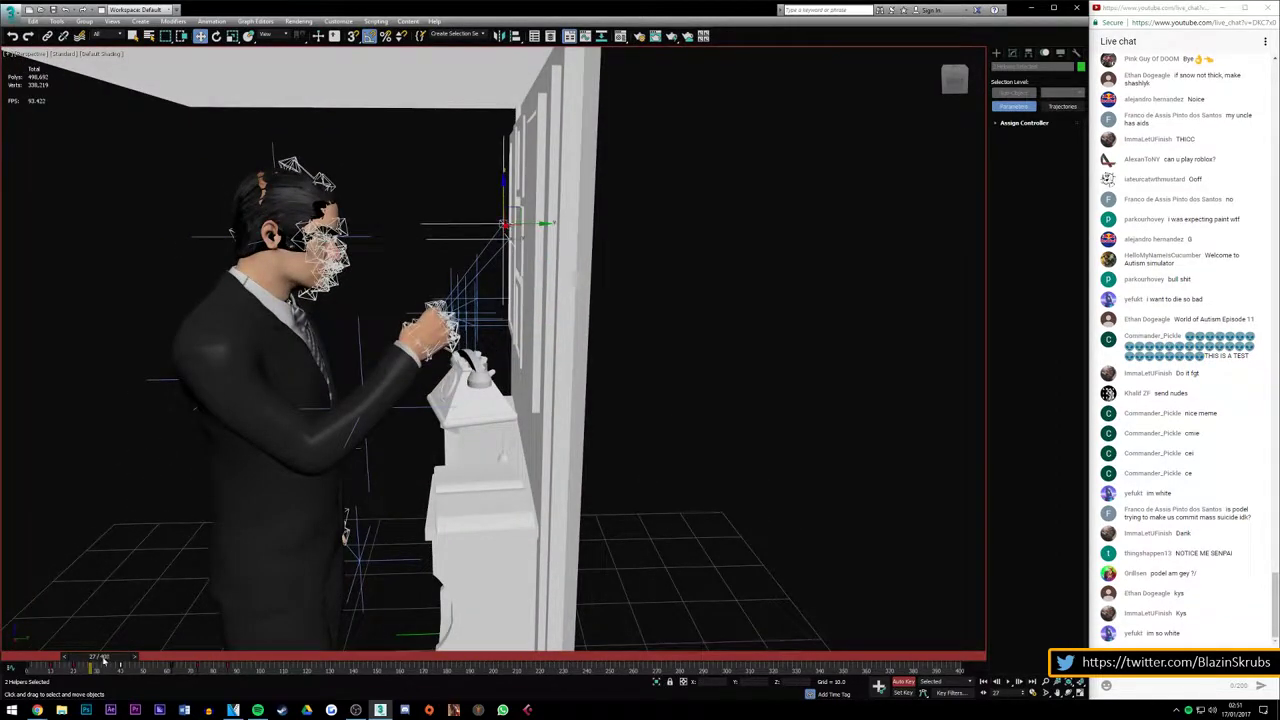
{"action": "left_click_drag", "start_coordinate": [104, 661], "coordinate": [106, 662]}
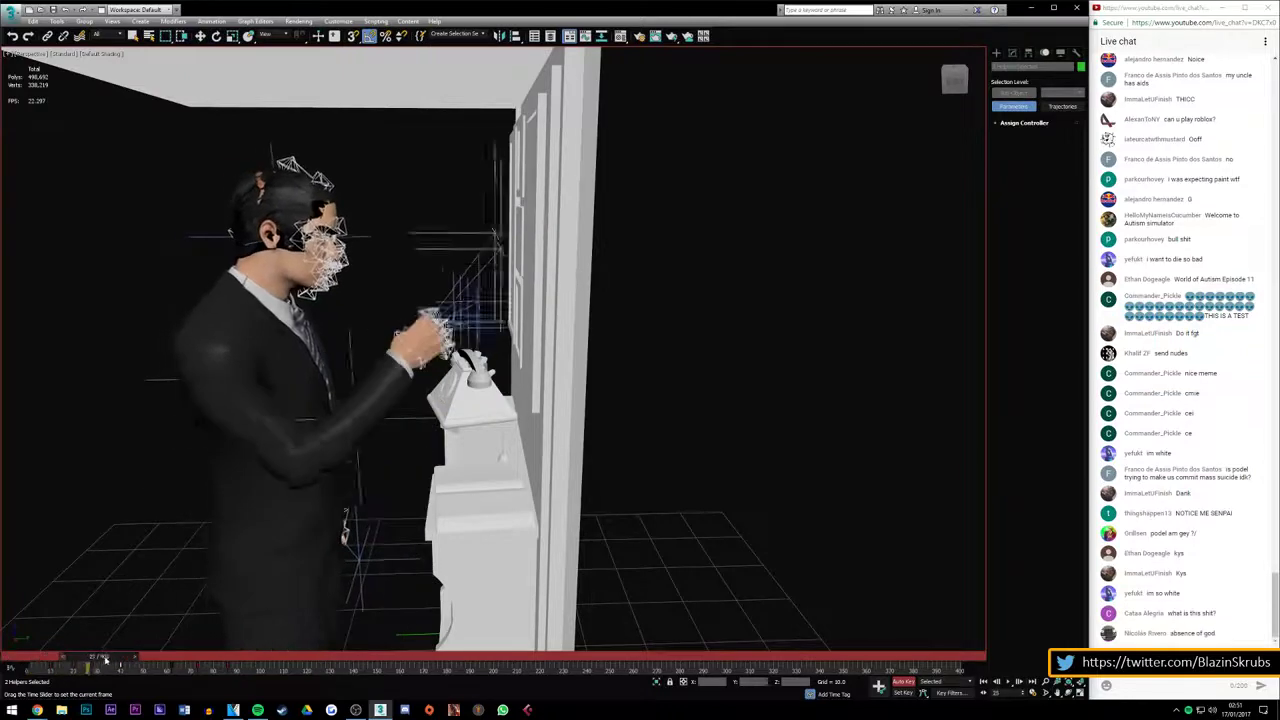
{"action": "mouse_move", "coordinate": [105, 661]}
{"action": "left_mouse_down"}
{"action": "mouse_move", "coordinate": [240, 628]}
{"action": "mouse_move", "coordinate": [30, 661]}
{"action": "left_mouse_up"}
Play the animation from the start, rewind and replay it, orbiting to a high side view
{"action": "left_click", "coordinate": [1008, 682]}
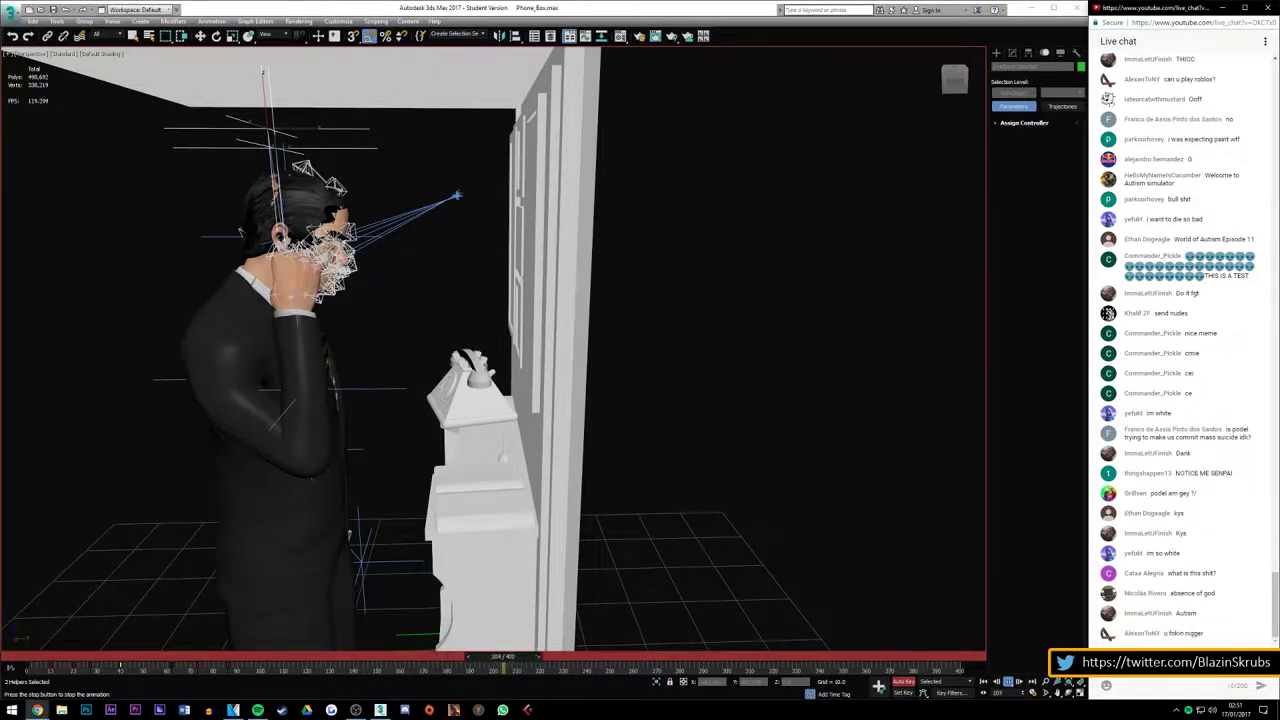
{"action": "left_click_drag", "start_coordinate": [613, 651], "coordinate": [59, 663]}
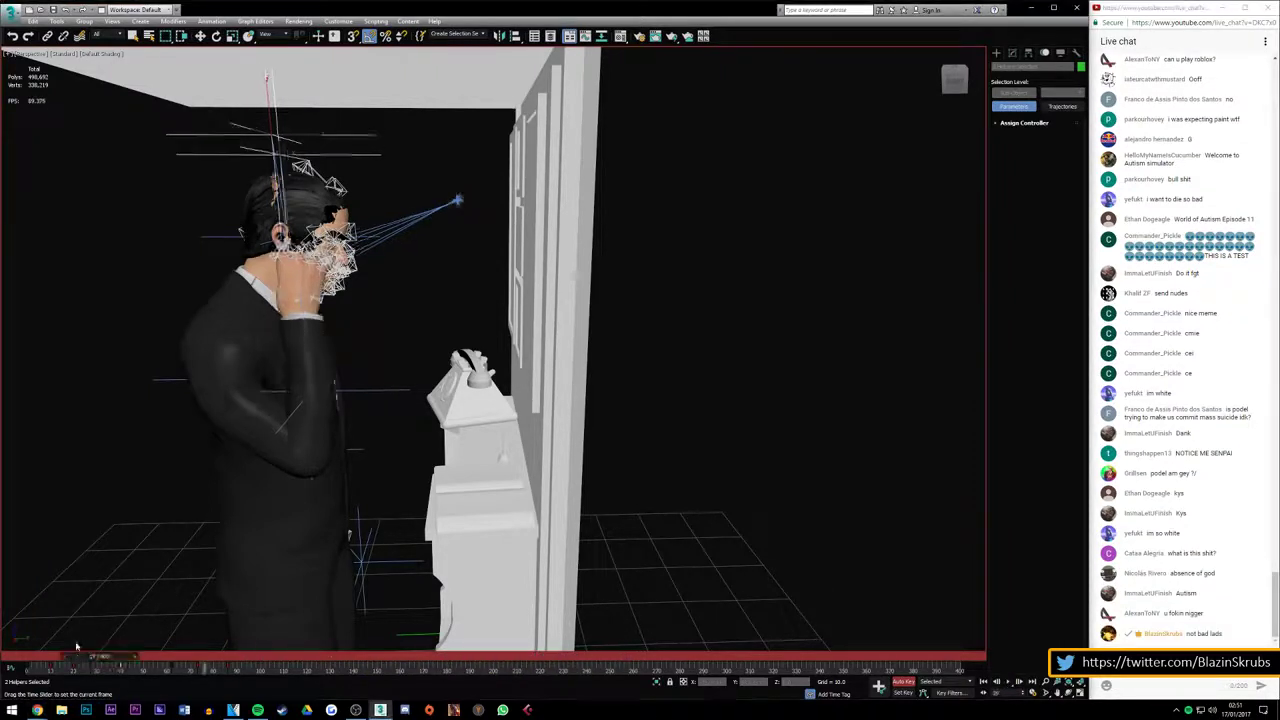
{"action": "left_click", "coordinate": [1010, 684]}
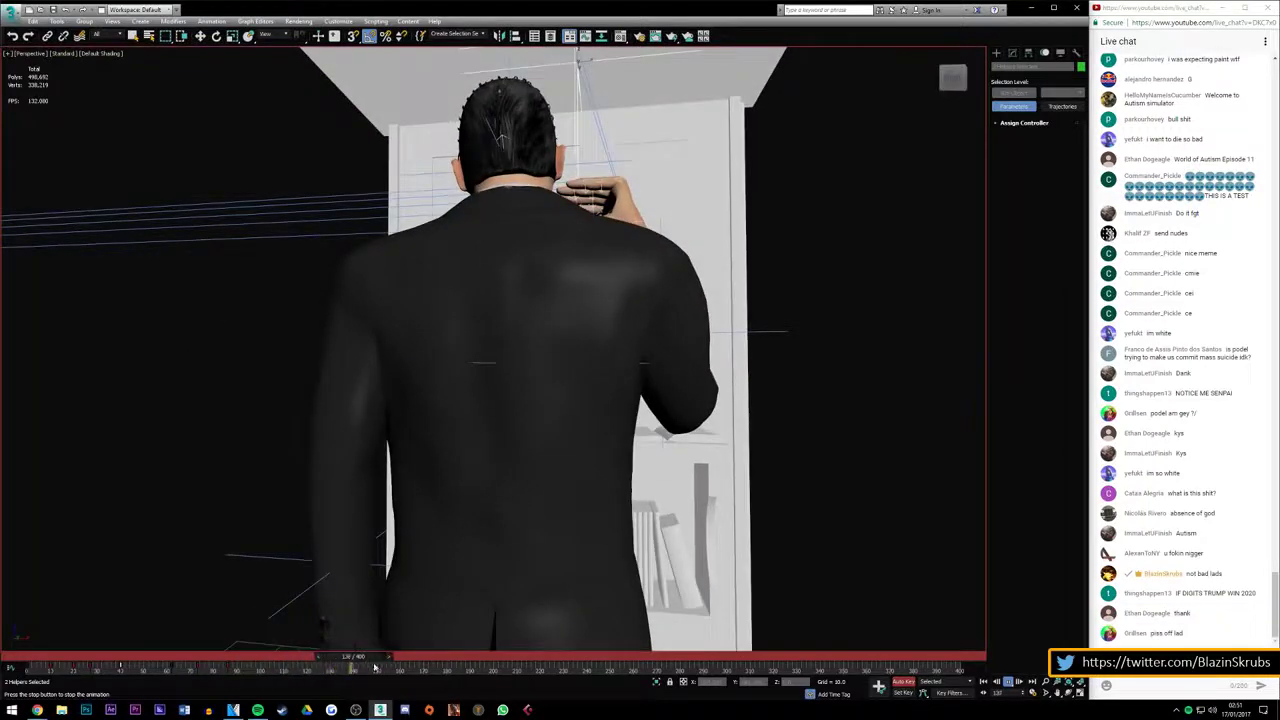
{"action": "left_click_drag", "start_coordinate": [373, 660], "coordinate": [30, 660]}
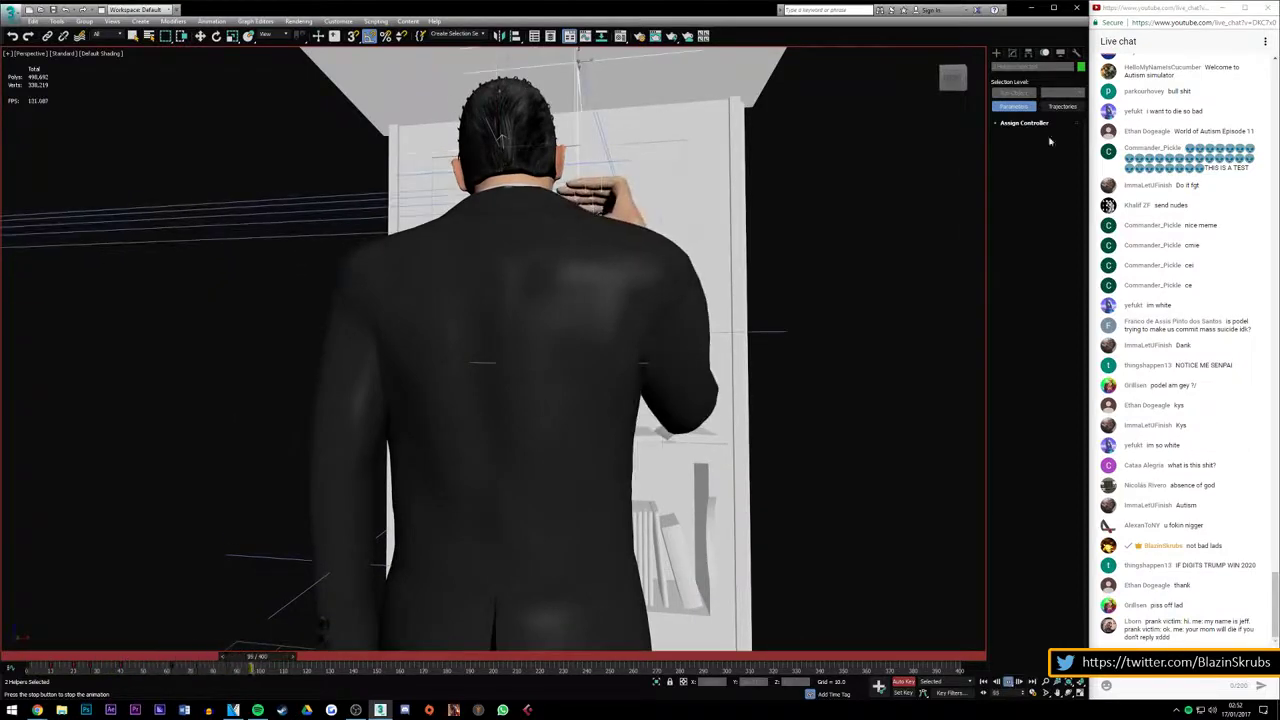
{"action": "left_click_drag", "start_coordinate": [955, 78], "coordinate": [370, 541]}
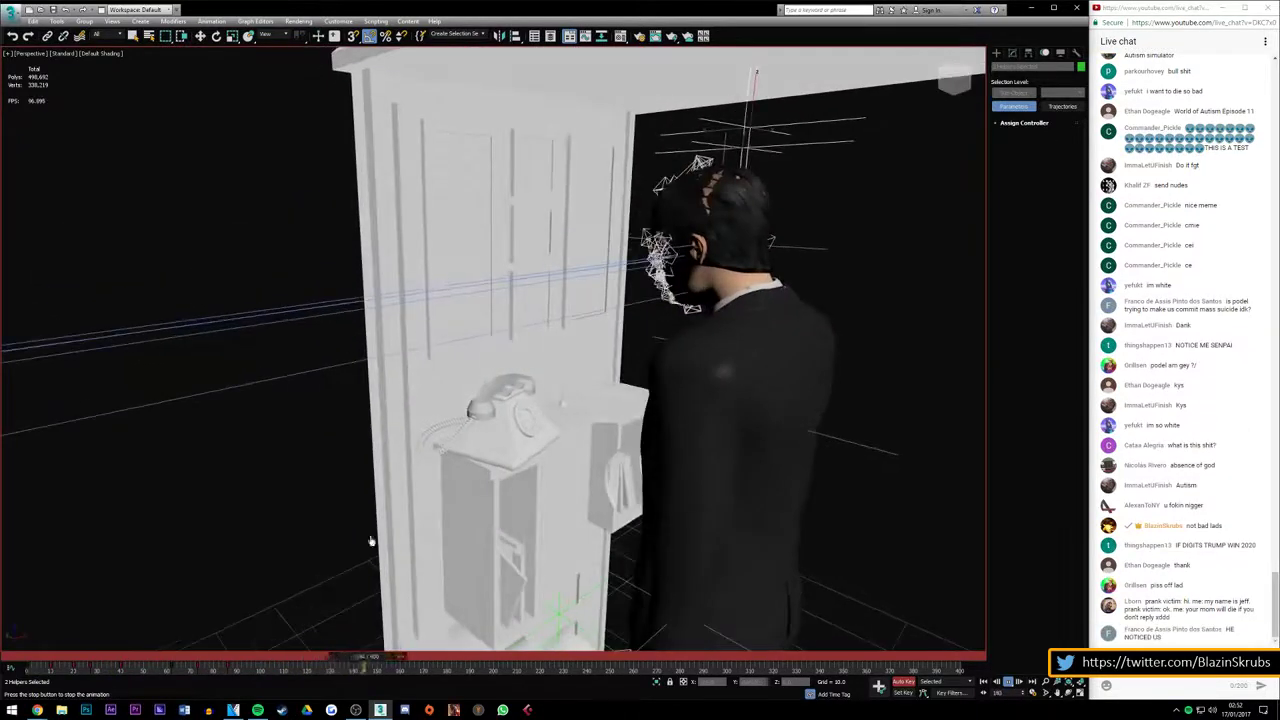
Scrub back slightly and select the IK chain at the man's head
{"action": "left_click_drag", "start_coordinate": [357, 666], "coordinate": [345, 666]}
{"action": "key", "text": "w"}
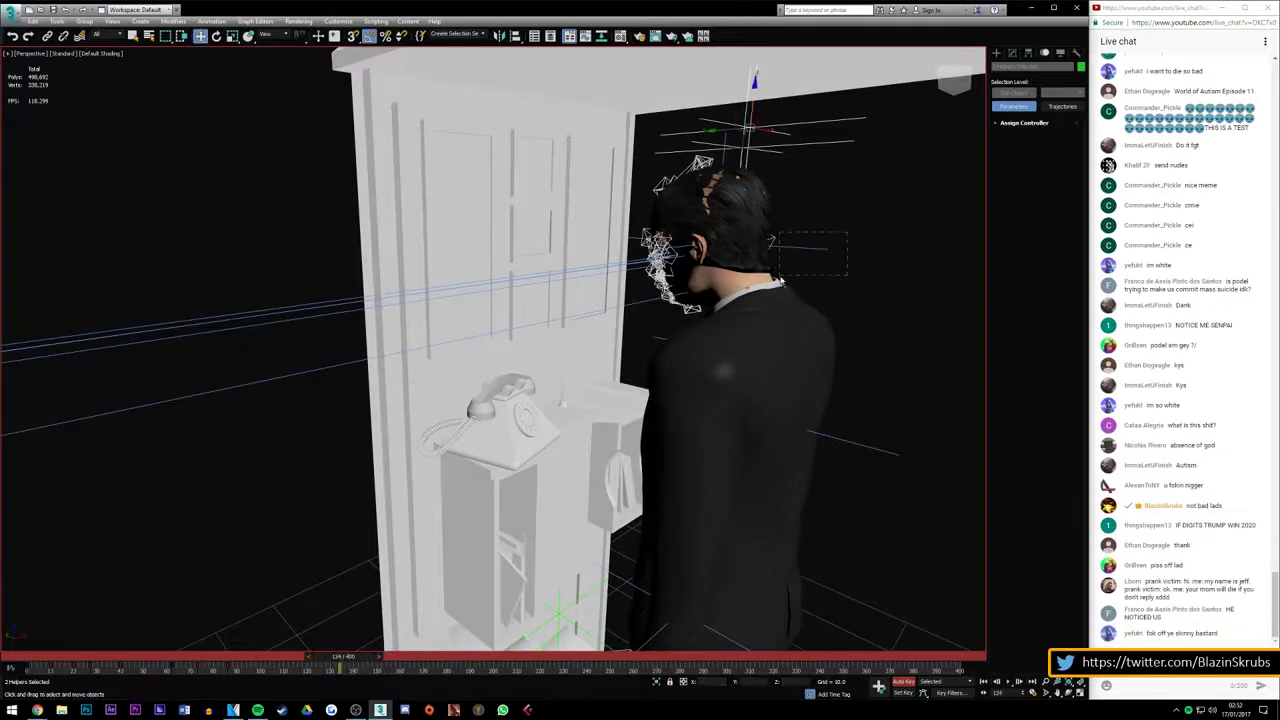
{"action": "left_click_drag", "start_coordinate": [780, 275], "coordinate": [787, 287]}
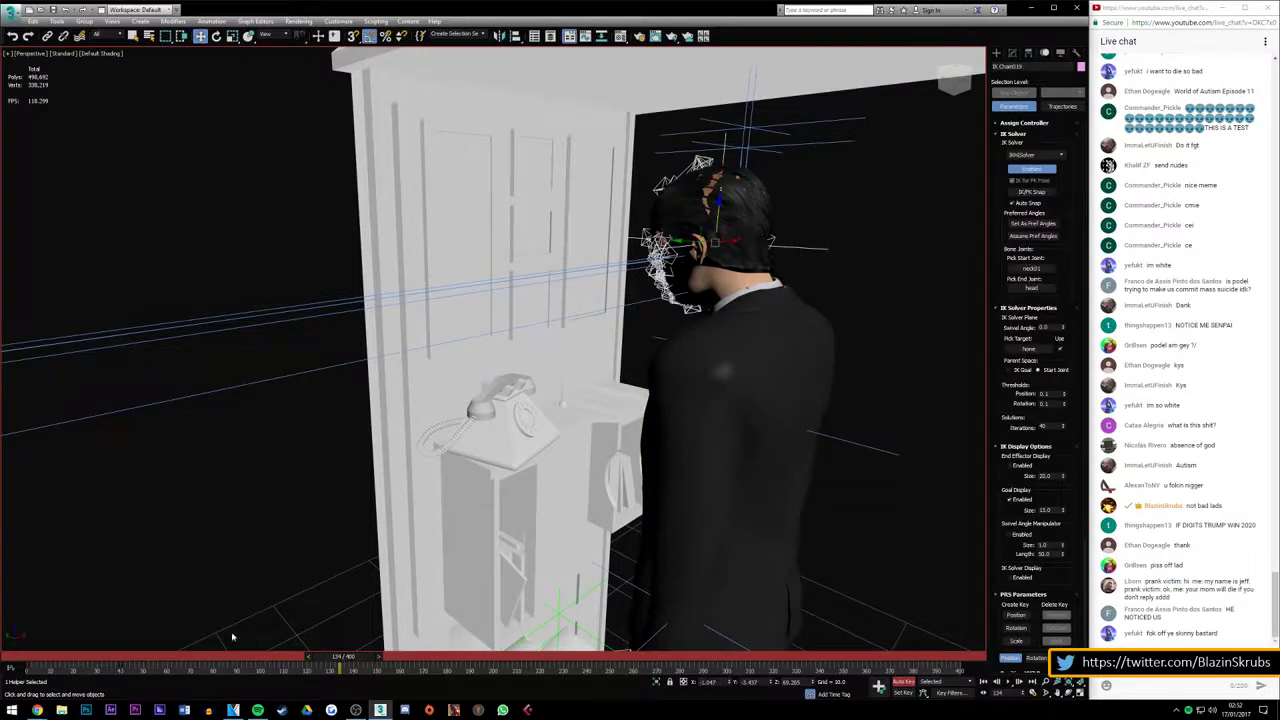
Turn the man's head by moving its IK goal at two nearby frames
{"action": "mouse_move", "coordinate": [347, 668]}
{"action": "left_mouse_down"}
{"action": "mouse_move", "coordinate": [181, 655]}
{"action": "mouse_move", "coordinate": [235, 660]}
{"action": "left_mouse_up"}
{"action": "key", "text": "w"}
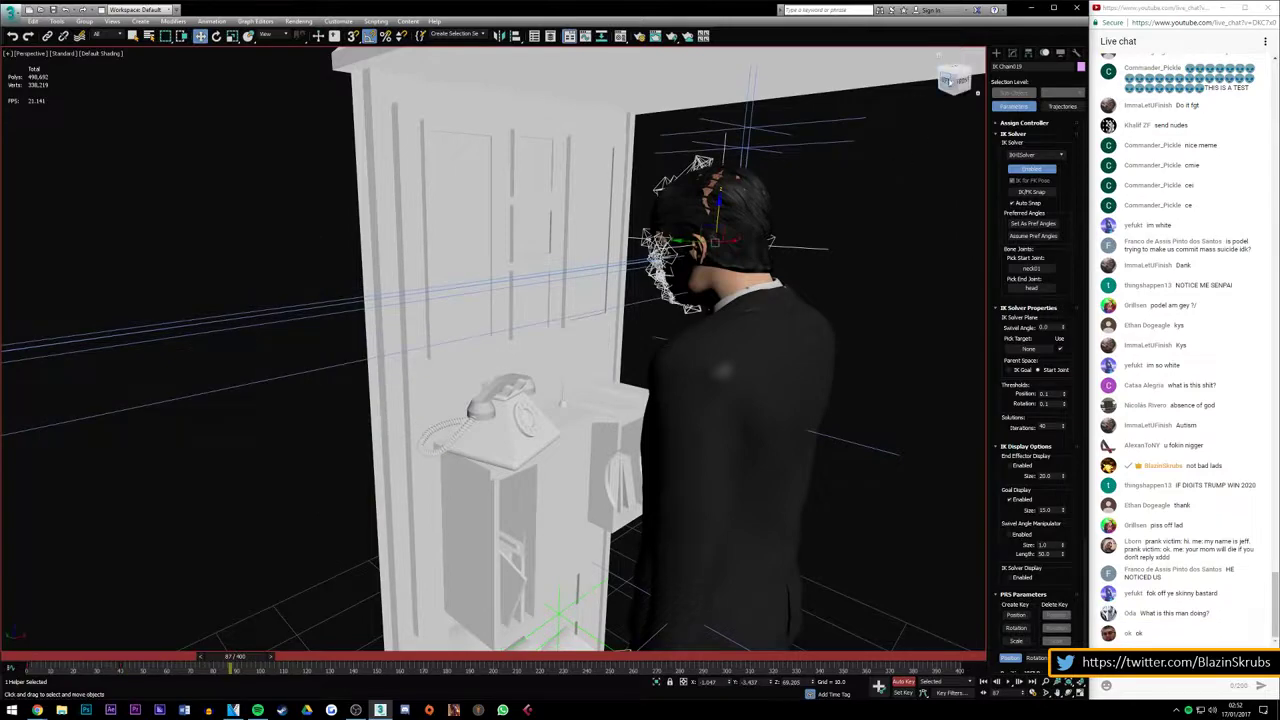
{"action": "middle_click_drag", "start_coordinate": [500, 350], "coordinate": [650, 350], "text": "alt"}
{"action": "left_click_drag", "start_coordinate": [722, 244], "coordinate": [743, 244]}
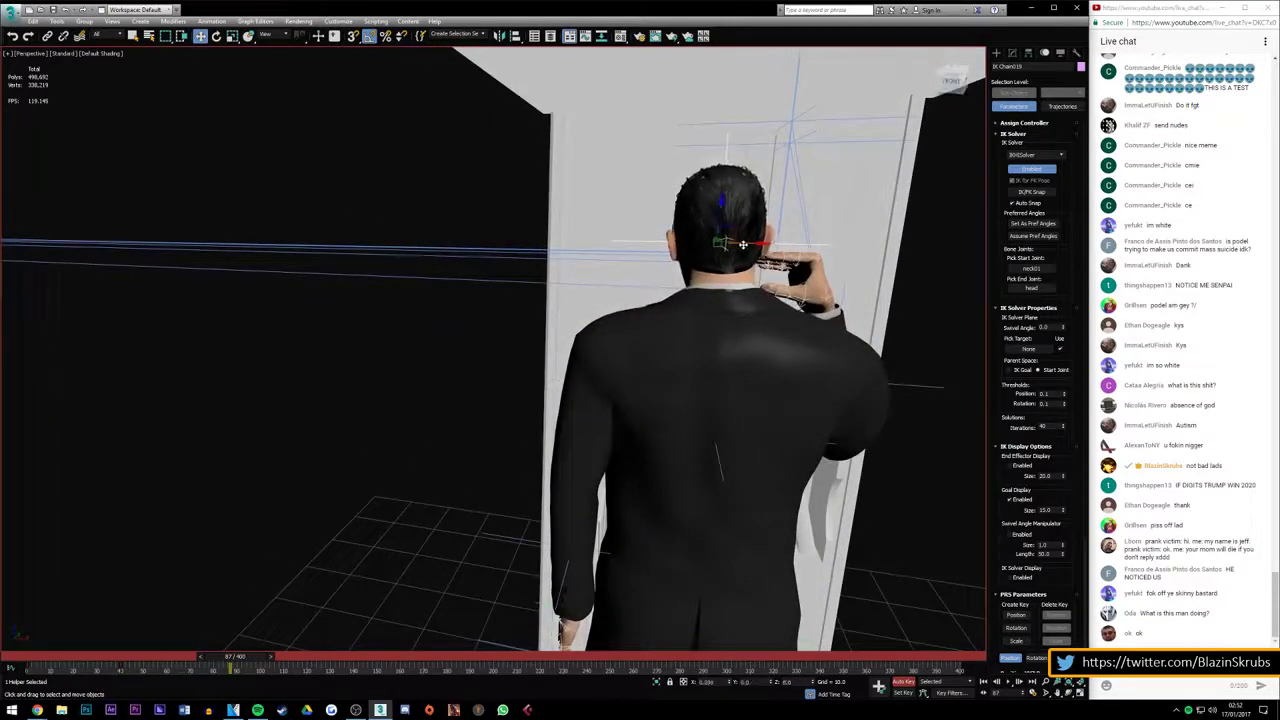
{"action": "left_click_drag", "start_coordinate": [228, 660], "coordinate": [186, 656]}
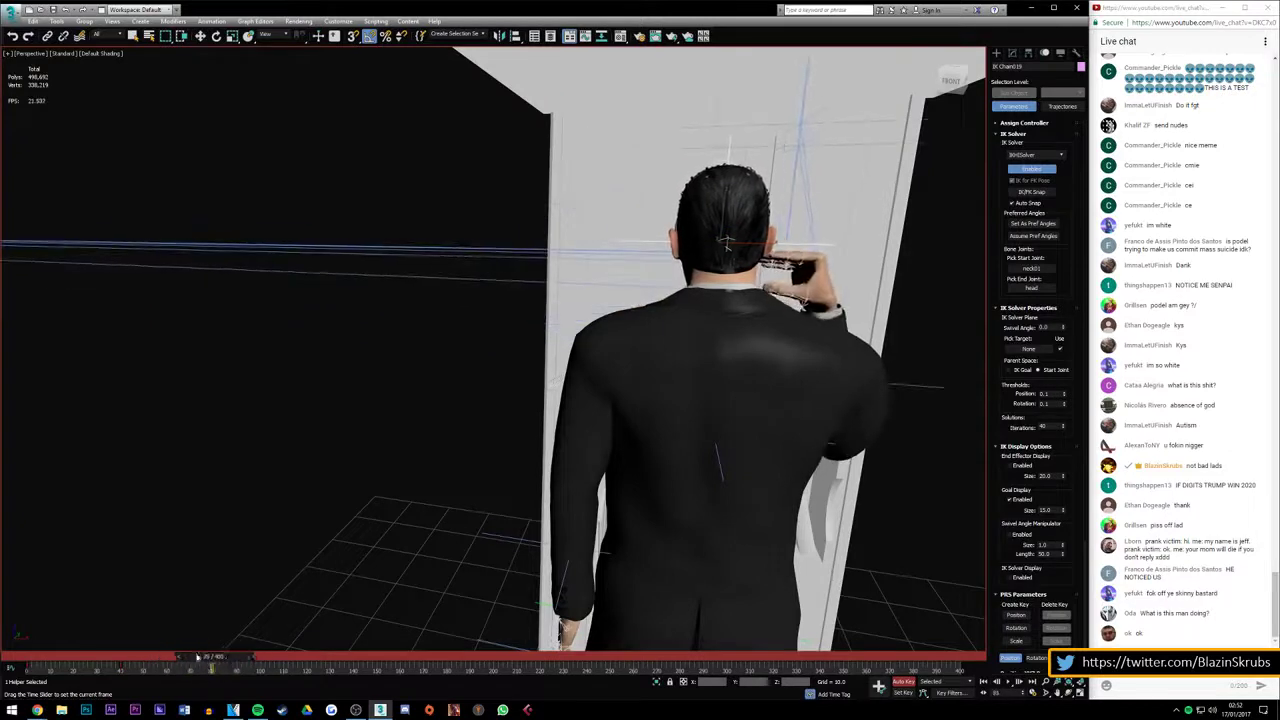
{"action": "key", "text": "w"}
{"action": "left_click_drag", "start_coordinate": [745, 243], "coordinate": [716, 265]}
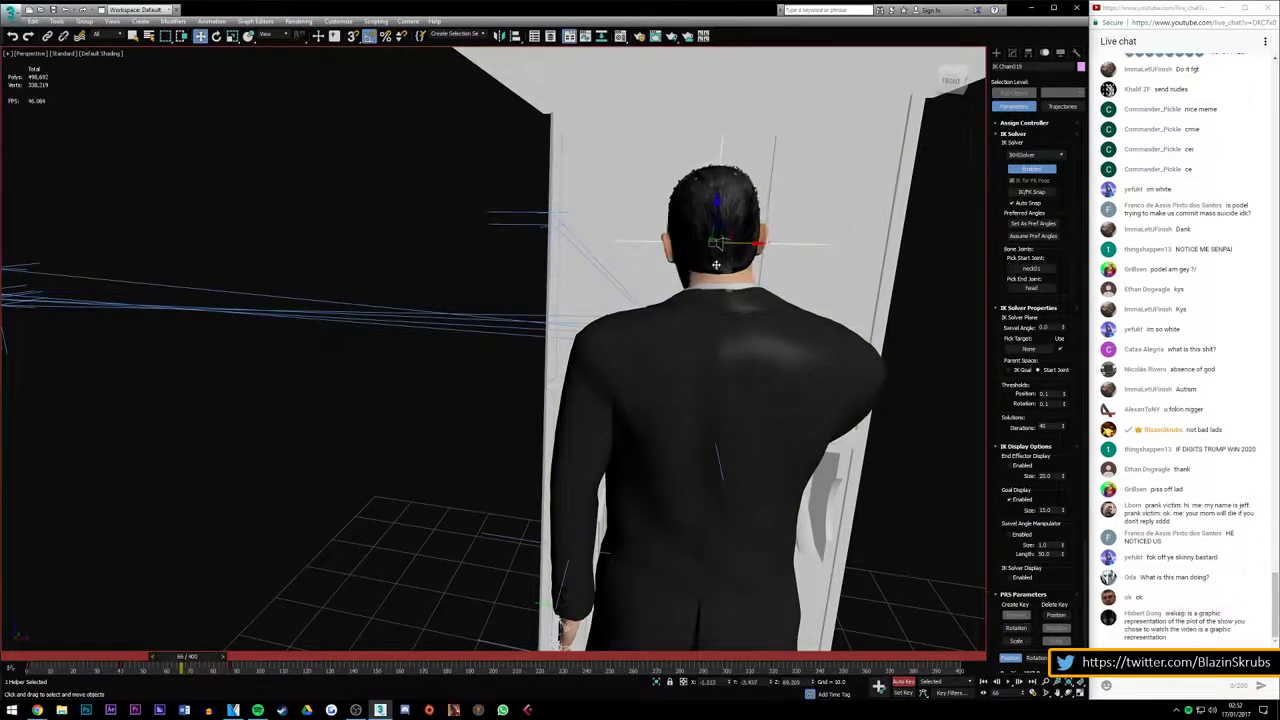
Check the head pose around frames 78–87 from the side, then rewind to frame 0
{"action": "left_click_drag", "start_coordinate": [176, 657], "coordinate": [216, 652]}
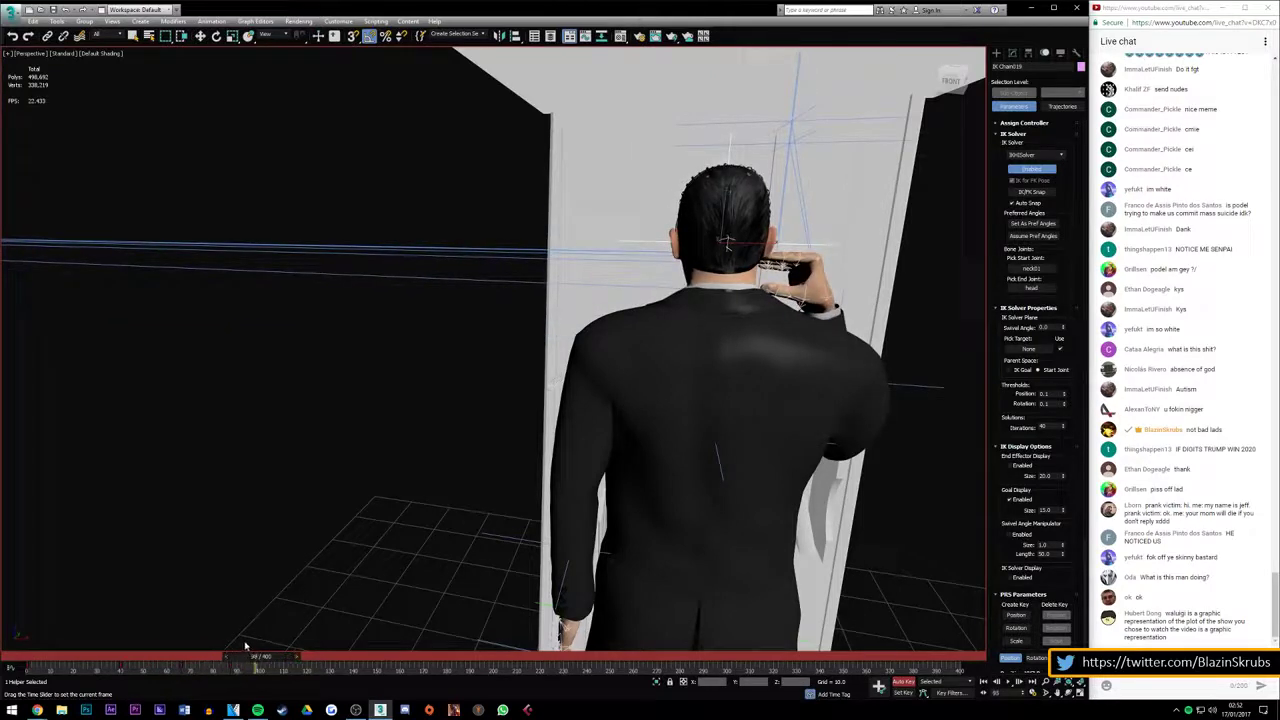
{"action": "key", "text": "w"}
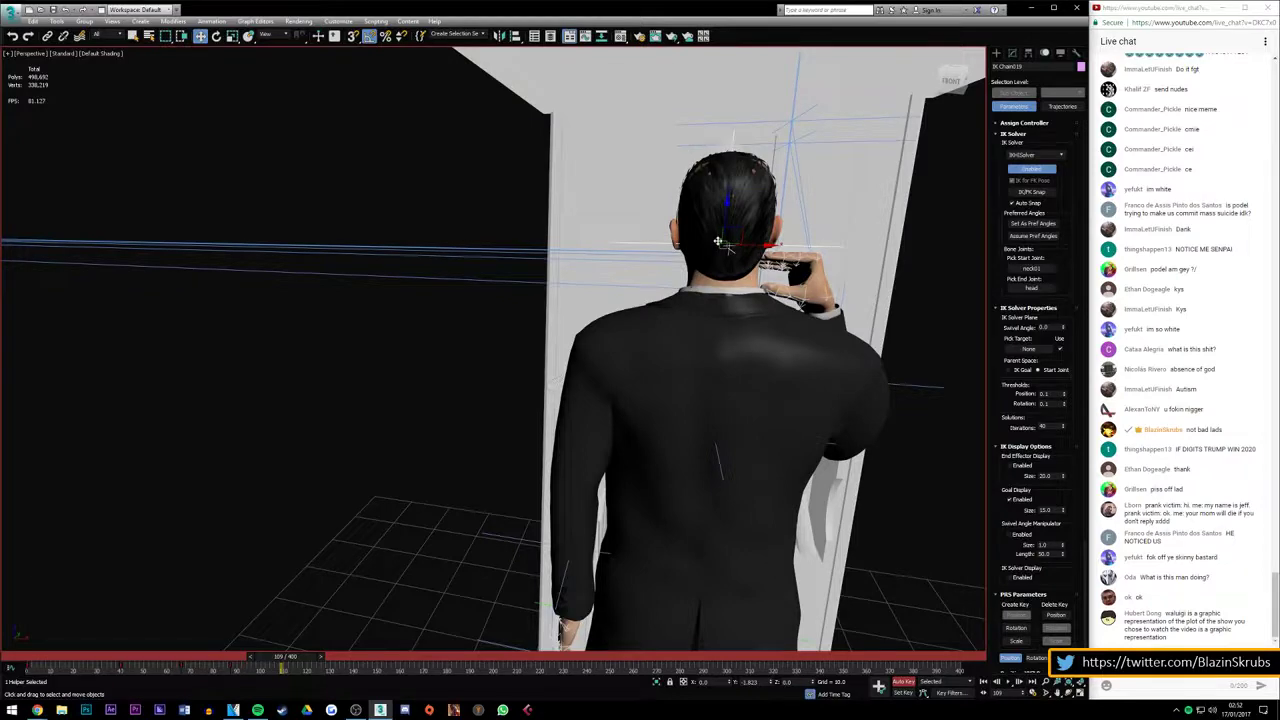
{"action": "left_click_drag", "start_coordinate": [957, 75], "coordinate": [940, 80]}
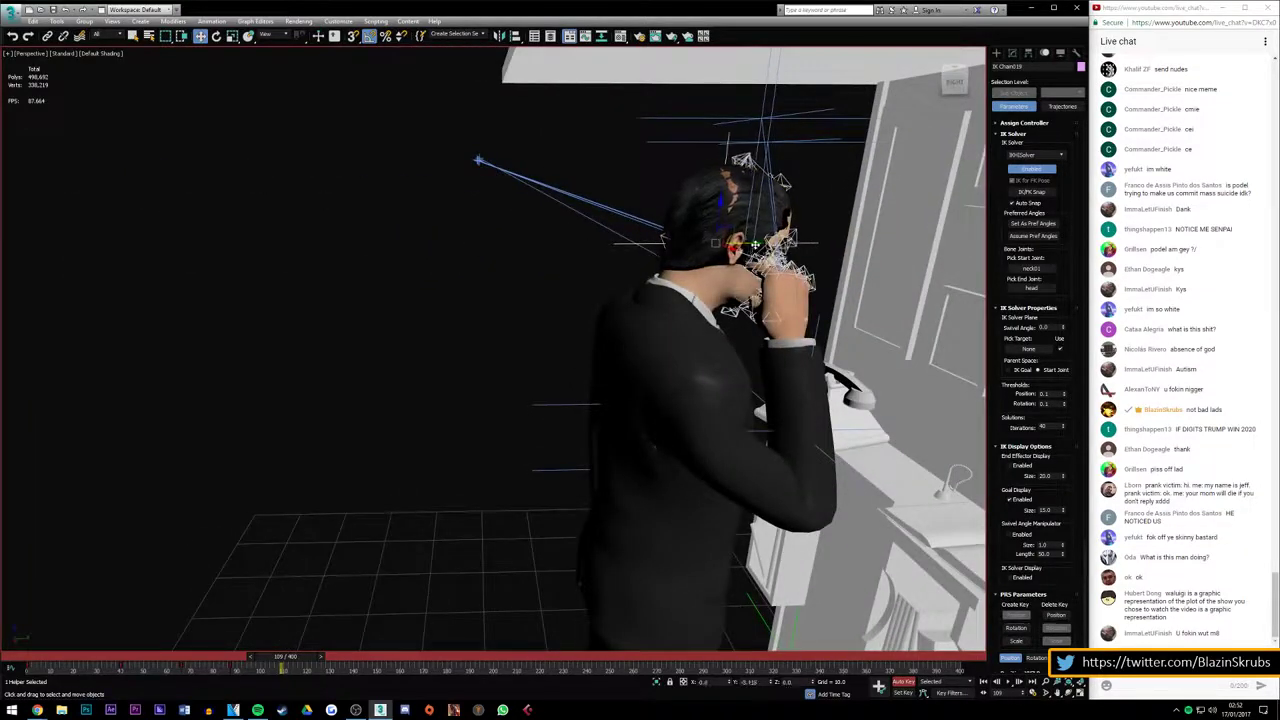
{"action": "left_click_drag", "start_coordinate": [187, 669], "coordinate": [229, 669]}
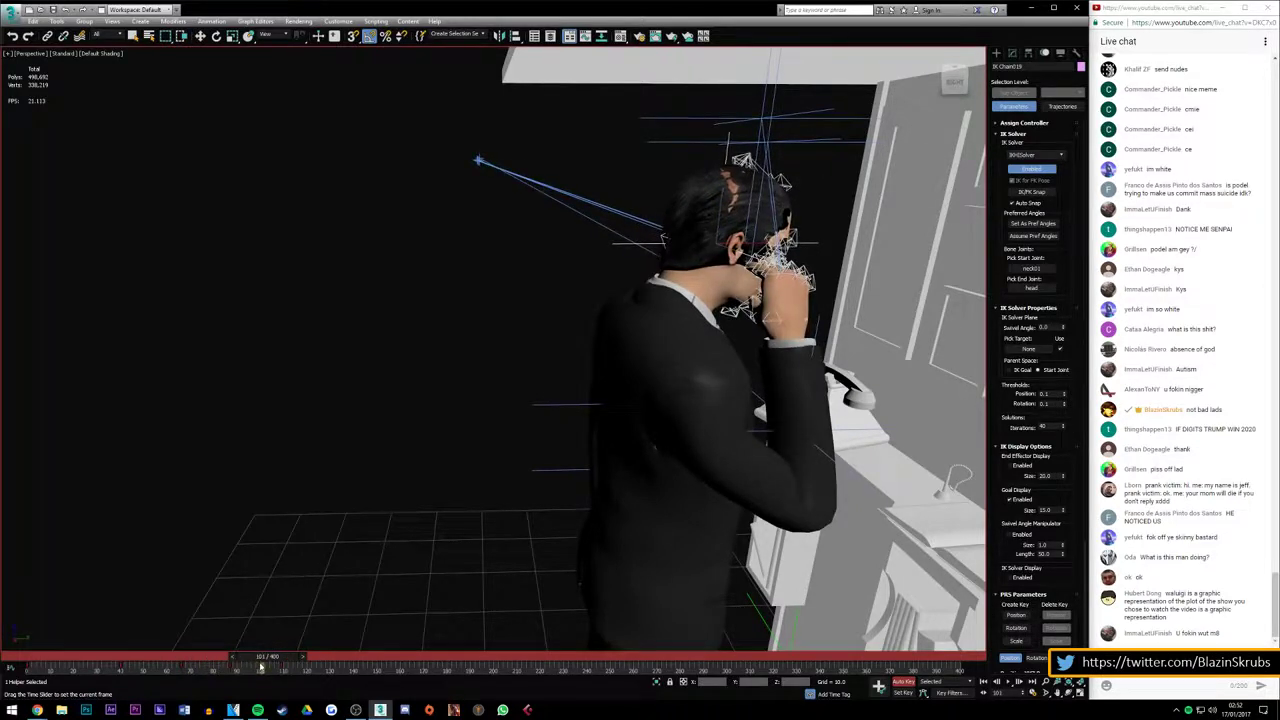
{"action": "mouse_move", "coordinate": [266, 668]}
{"action": "left_mouse_down"}
{"action": "mouse_move", "coordinate": [216, 663]}
{"action": "mouse_move", "coordinate": [229, 660]}
{"action": "left_mouse_up"}
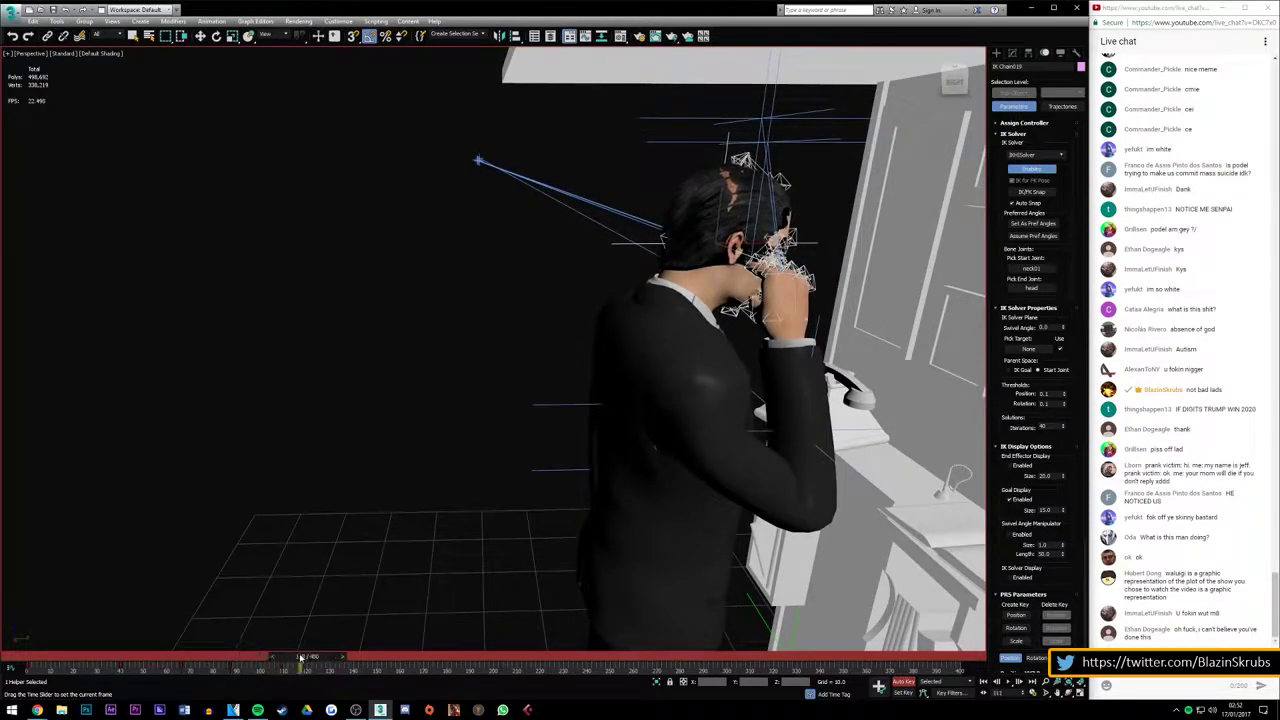
{"action": "left_click_drag", "start_coordinate": [318, 660], "coordinate": [30, 662]}
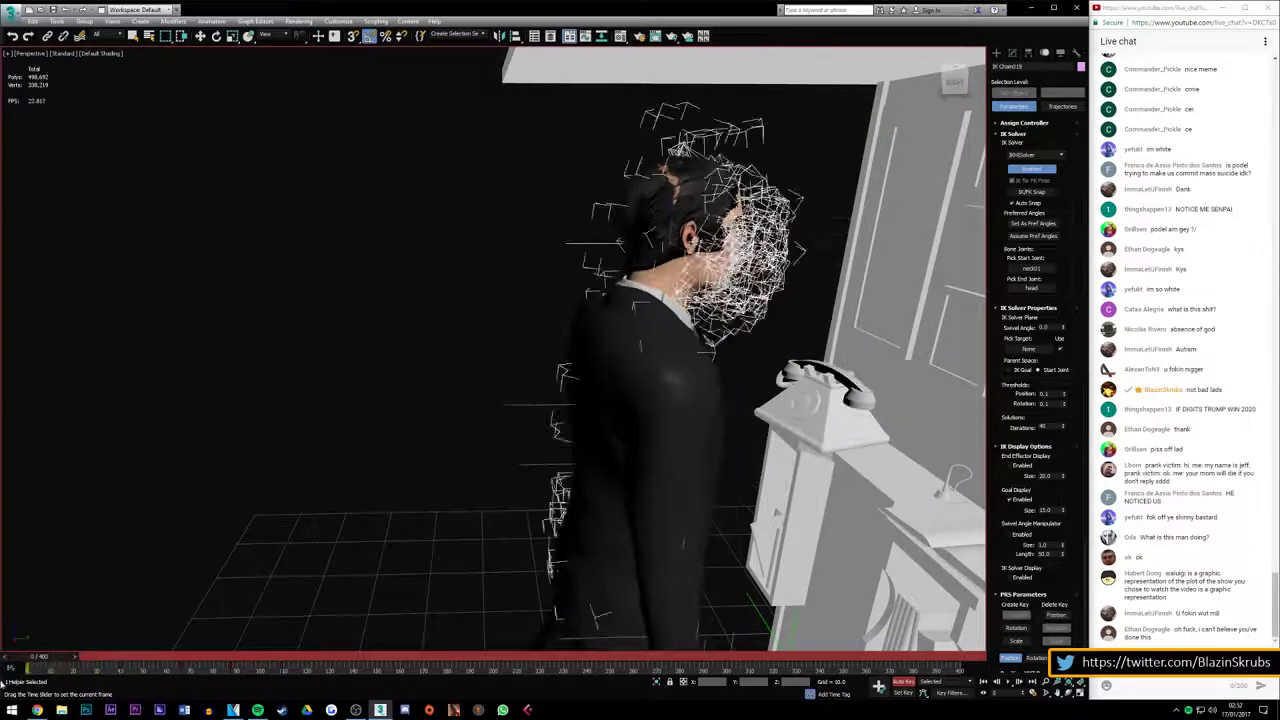
{"action": "left_click", "coordinate": [1017, 683]}
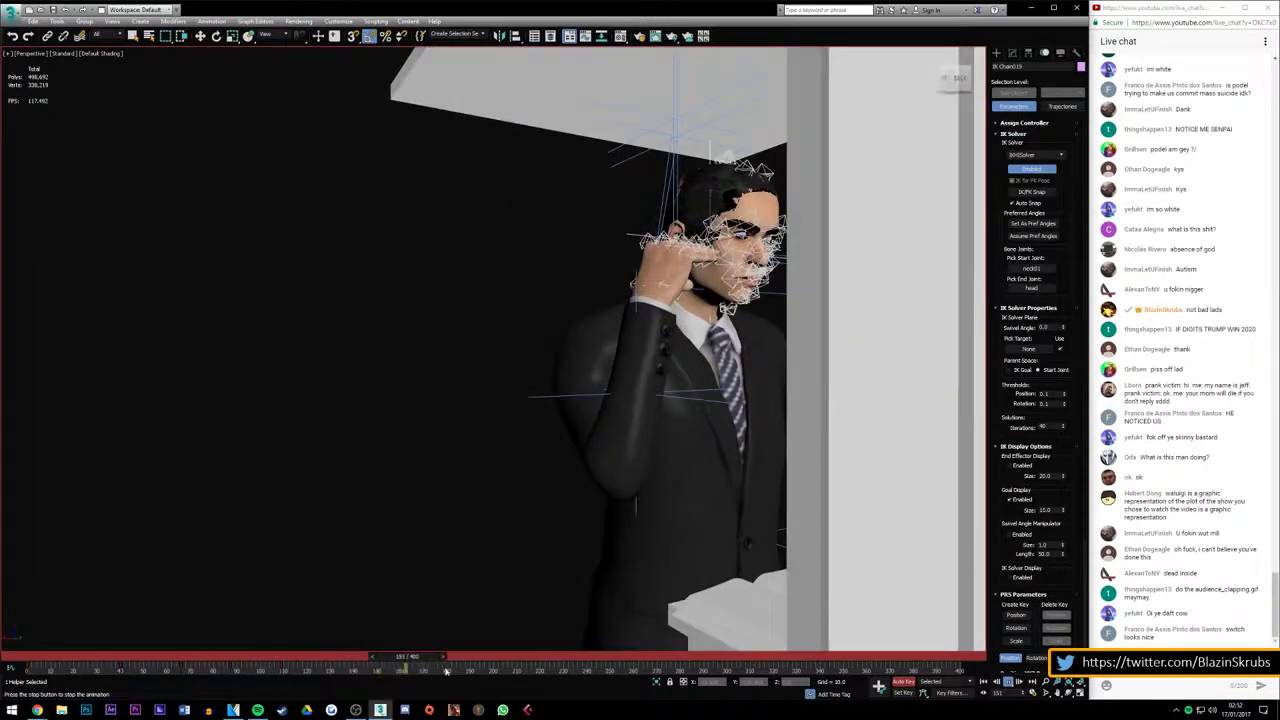
{"action": "left_click_drag", "start_coordinate": [492, 657], "coordinate": [48, 655]}
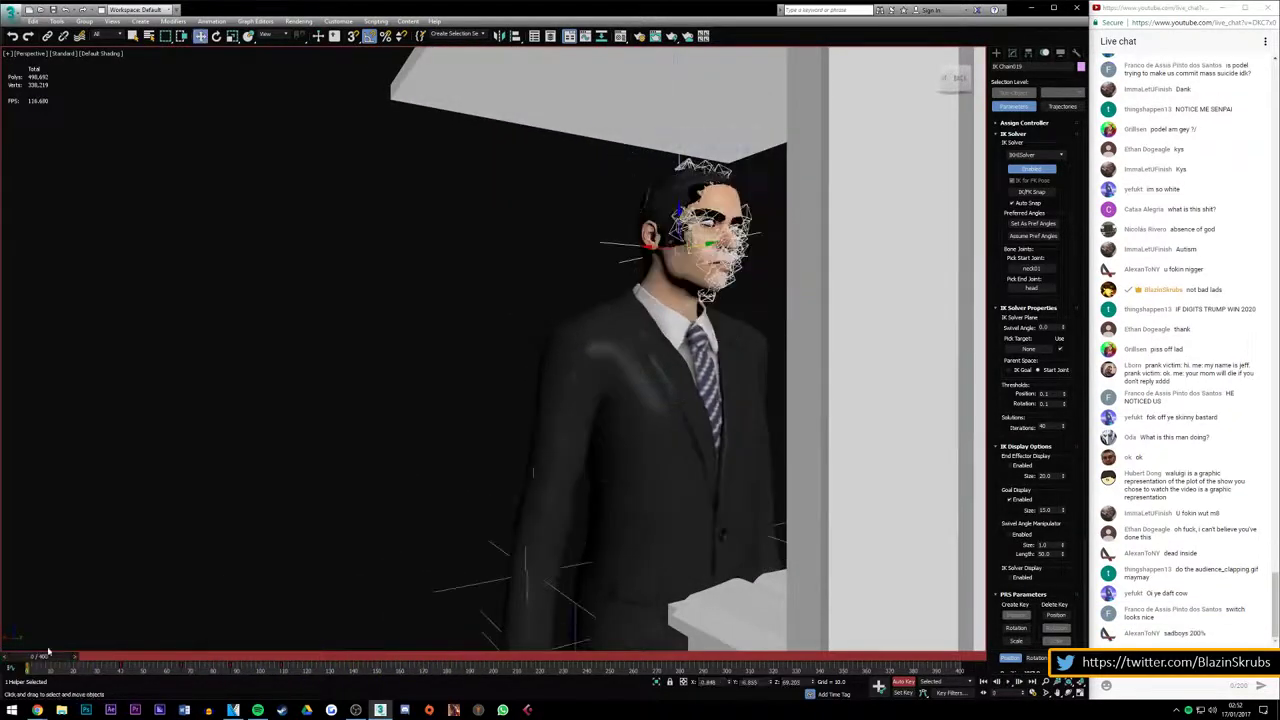
{"action": "left_click", "coordinate": [1010, 681]}
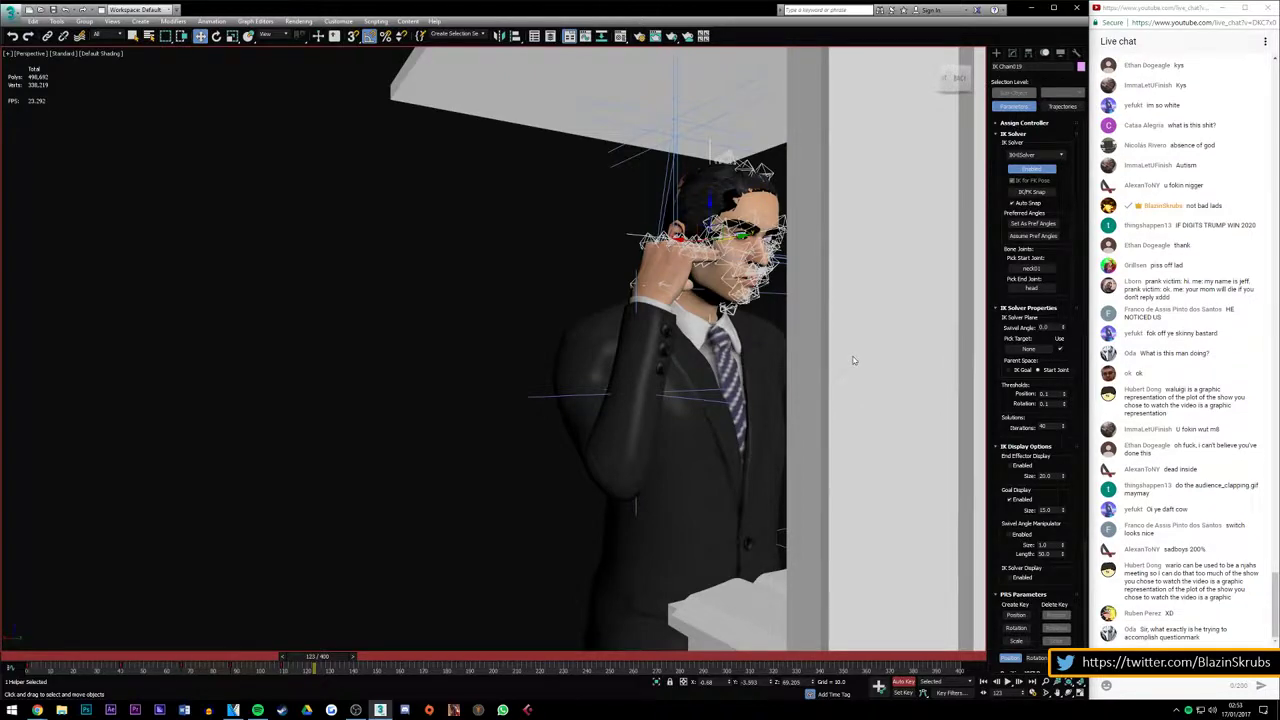
{"action": "scroll", "coordinate": [771, 250], "scroll_direction": "up", "scroll_amount": 5}
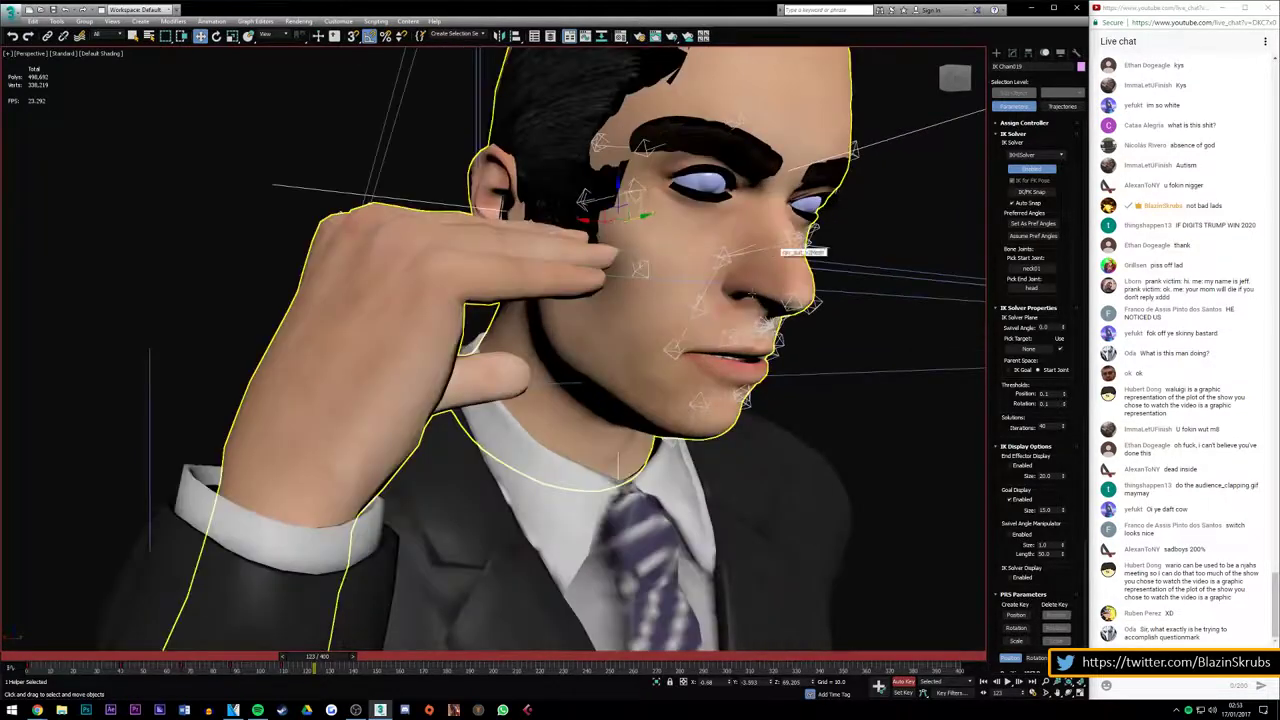
{"action": "left_click", "coordinate": [728, 342]}
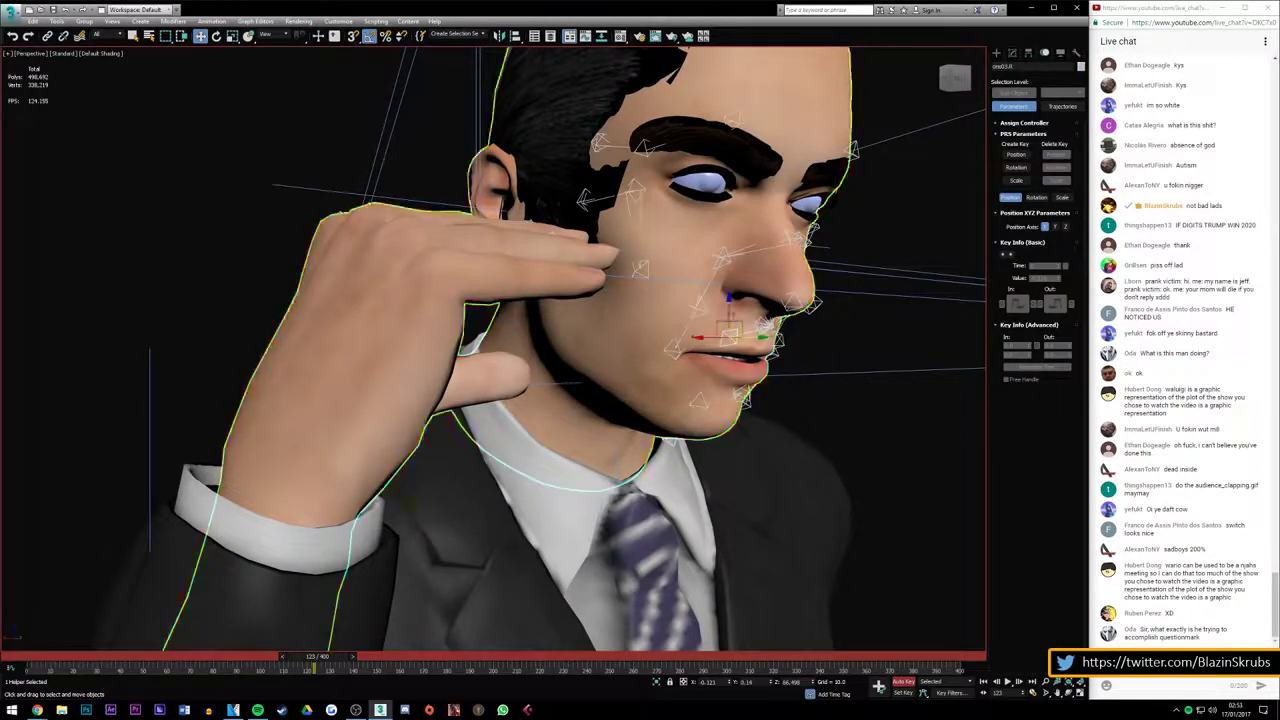
Pull the lip helper up and outward to open the man's mouth
{"action": "mouse_move", "coordinate": [729, 337]}
{"action": "left_mouse_down"}
{"action": "mouse_move", "coordinate": [747, 226]}
{"action": "mouse_move", "coordinate": [748, 340]}
{"action": "left_mouse_up"}
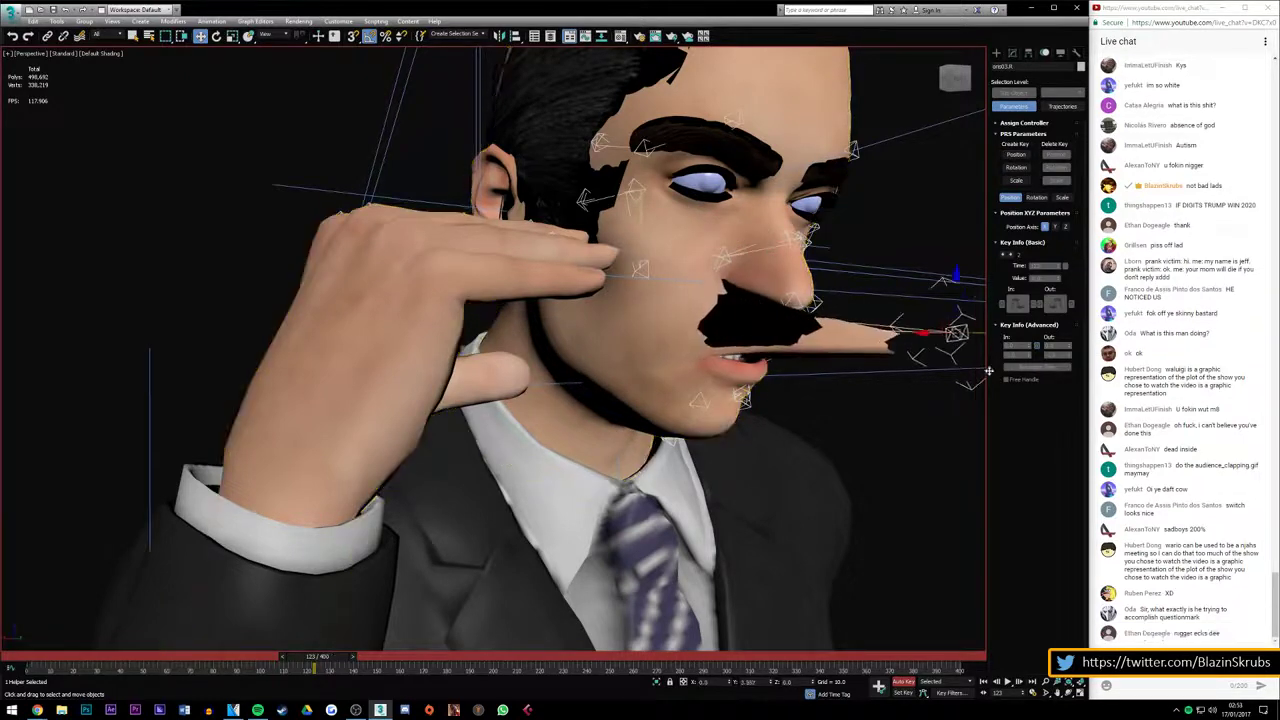
{"action": "middle_click_drag", "start_coordinate": [755, 338], "coordinate": [796, 399], "text": "alt"}
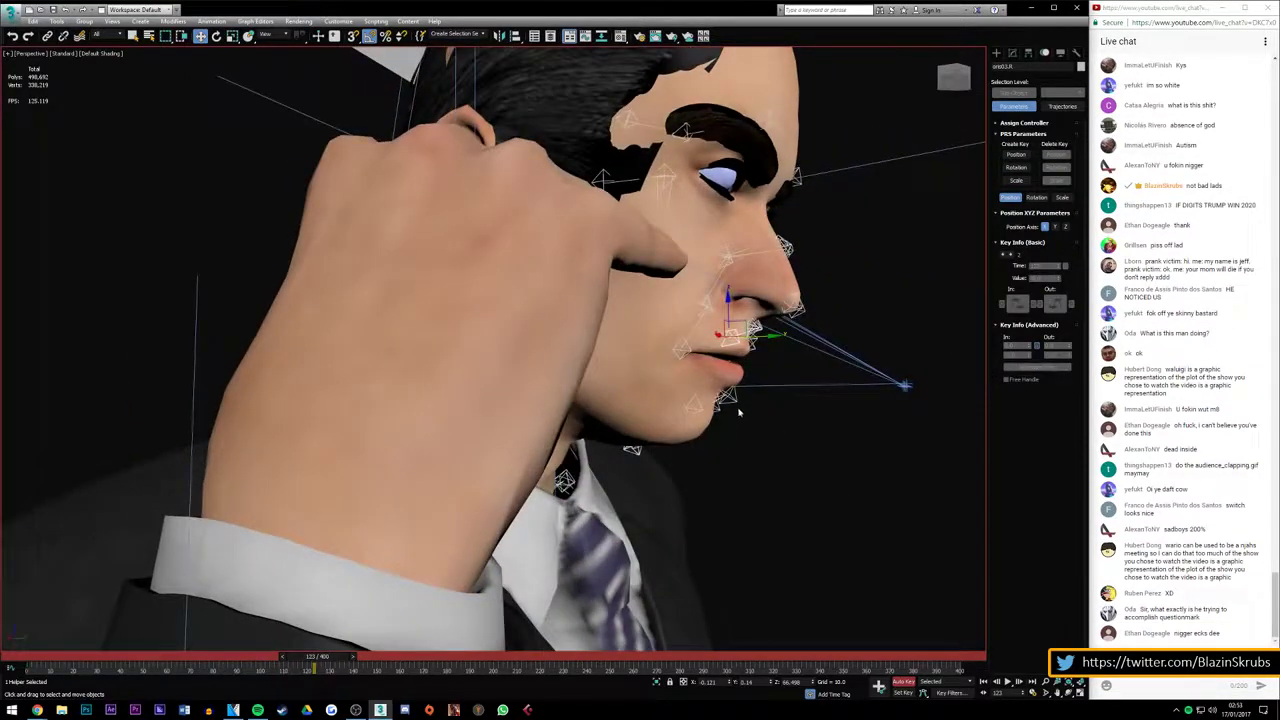
{"action": "left_click_drag", "start_coordinate": [750, 395], "coordinate": [890, 390]}
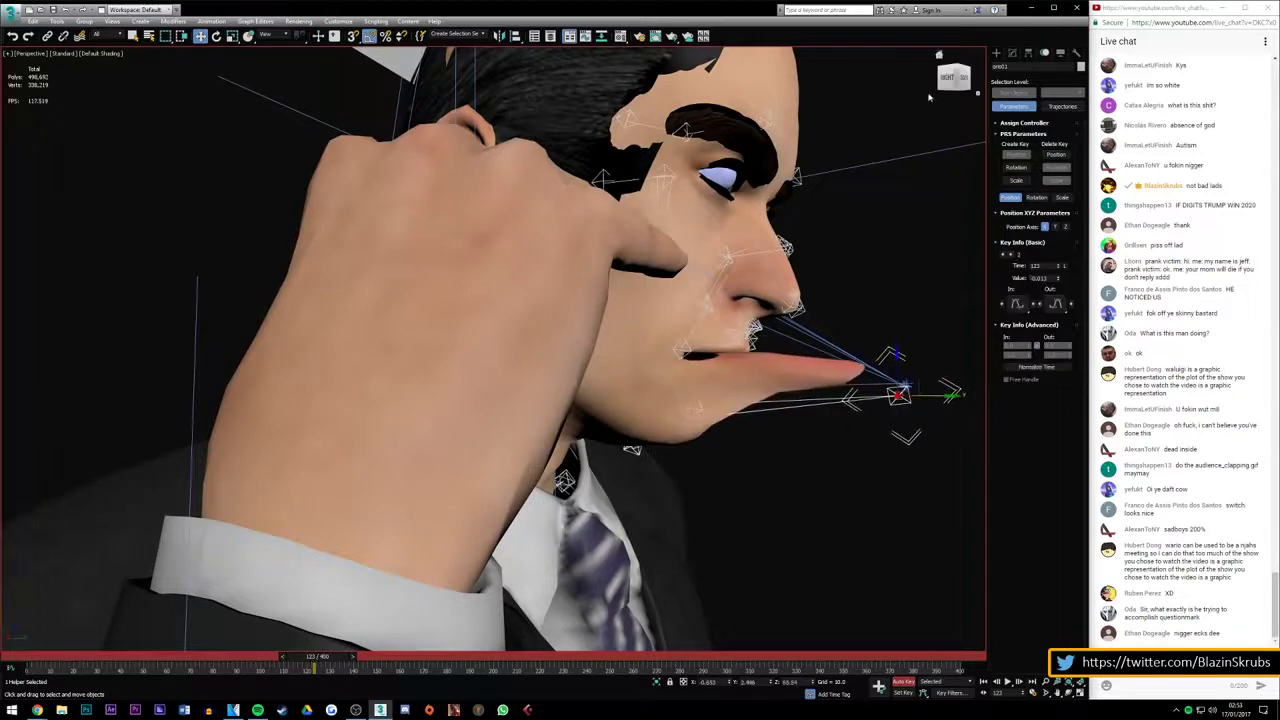
{"action": "left_click_drag", "start_coordinate": [952, 78], "coordinate": [895, 84]}
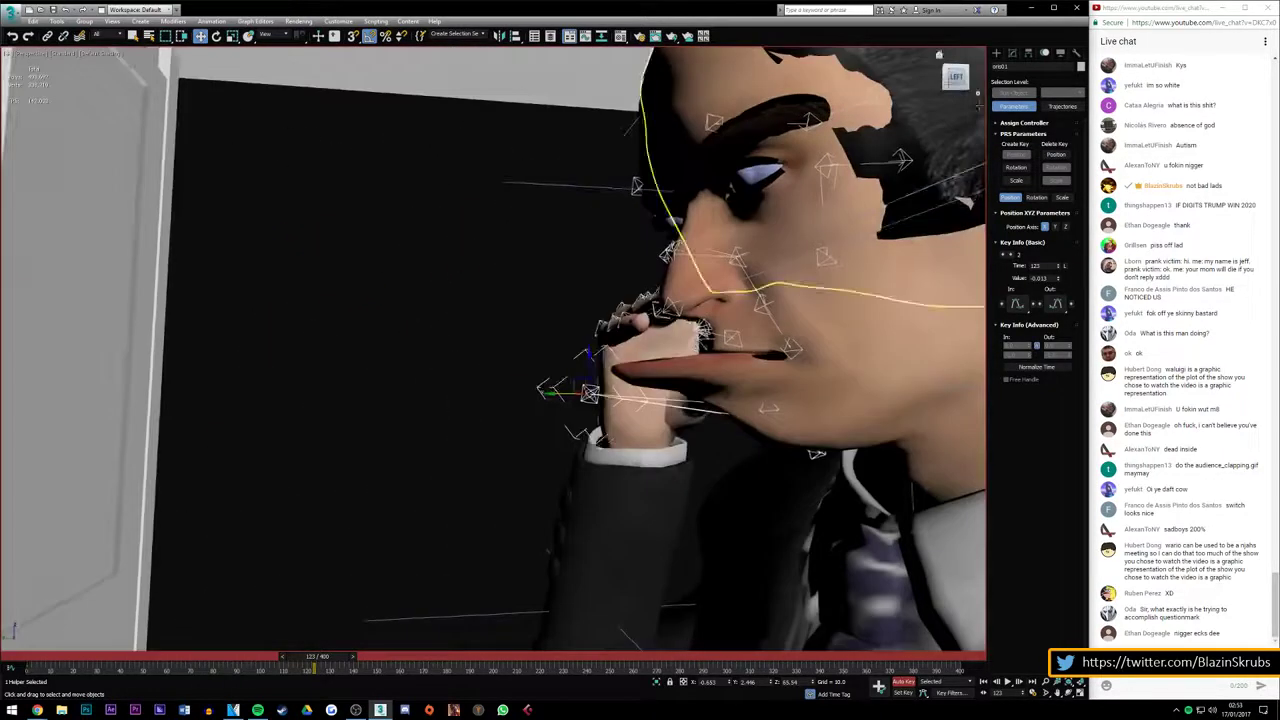
Lower the lip helper at frame 97 so the teeth show, then advance to frame 107
{"action": "mouse_move", "coordinate": [310, 666]}
{"action": "left_mouse_down"}
{"action": "mouse_move", "coordinate": [208, 660]}
{"action": "mouse_move", "coordinate": [238, 660]}
{"action": "left_mouse_up"}
{"action": "key", "text": "w"}
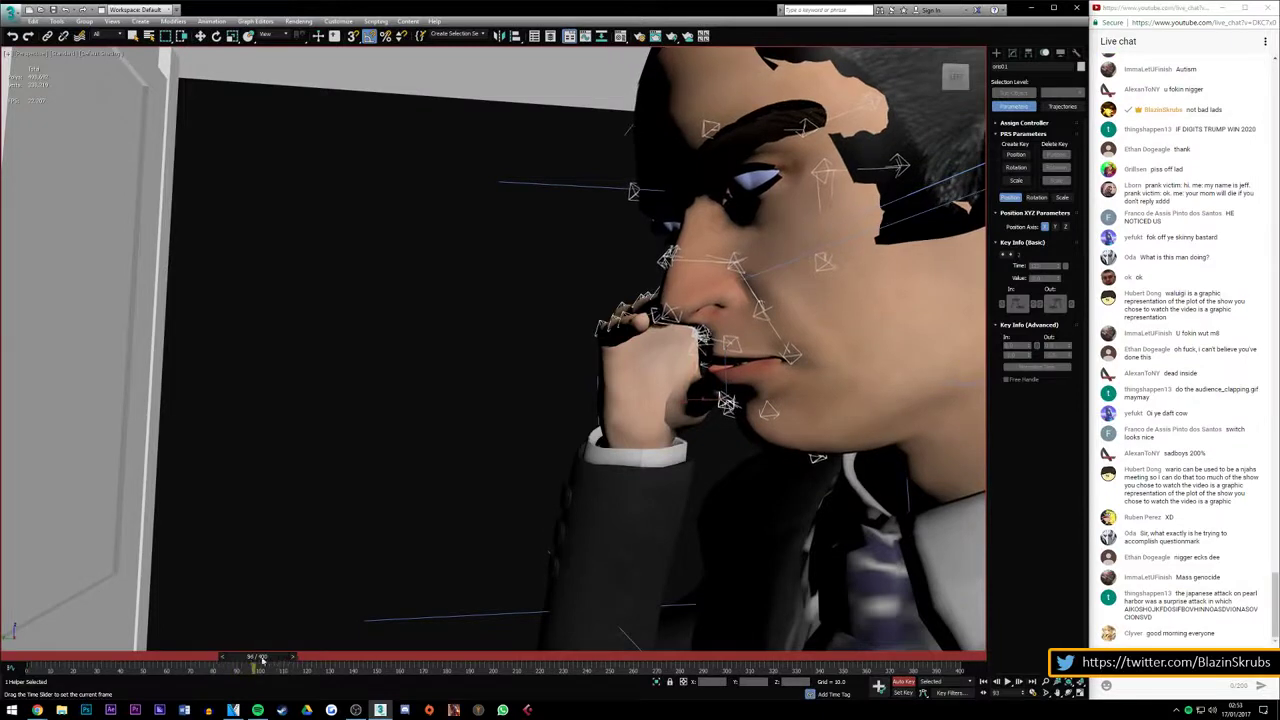
{"action": "key", "text": "slash"}
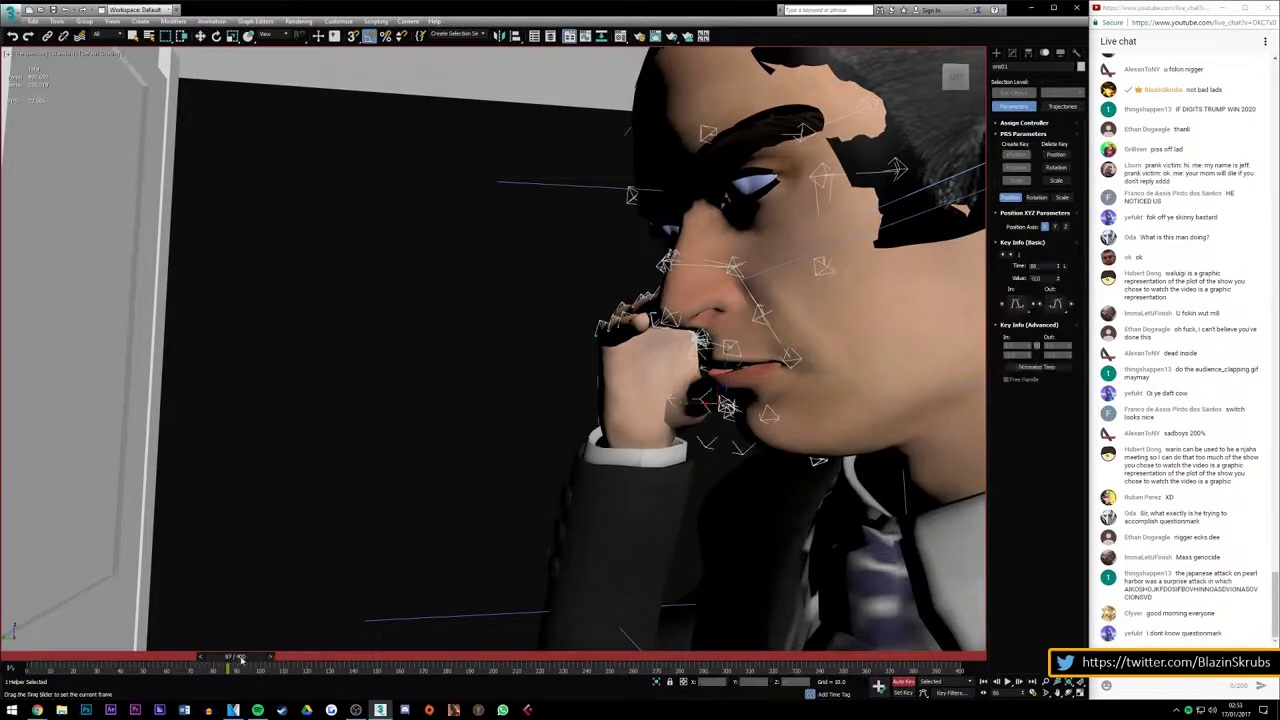
{"action": "left_click_drag", "start_coordinate": [727, 400], "coordinate": [727, 415]}
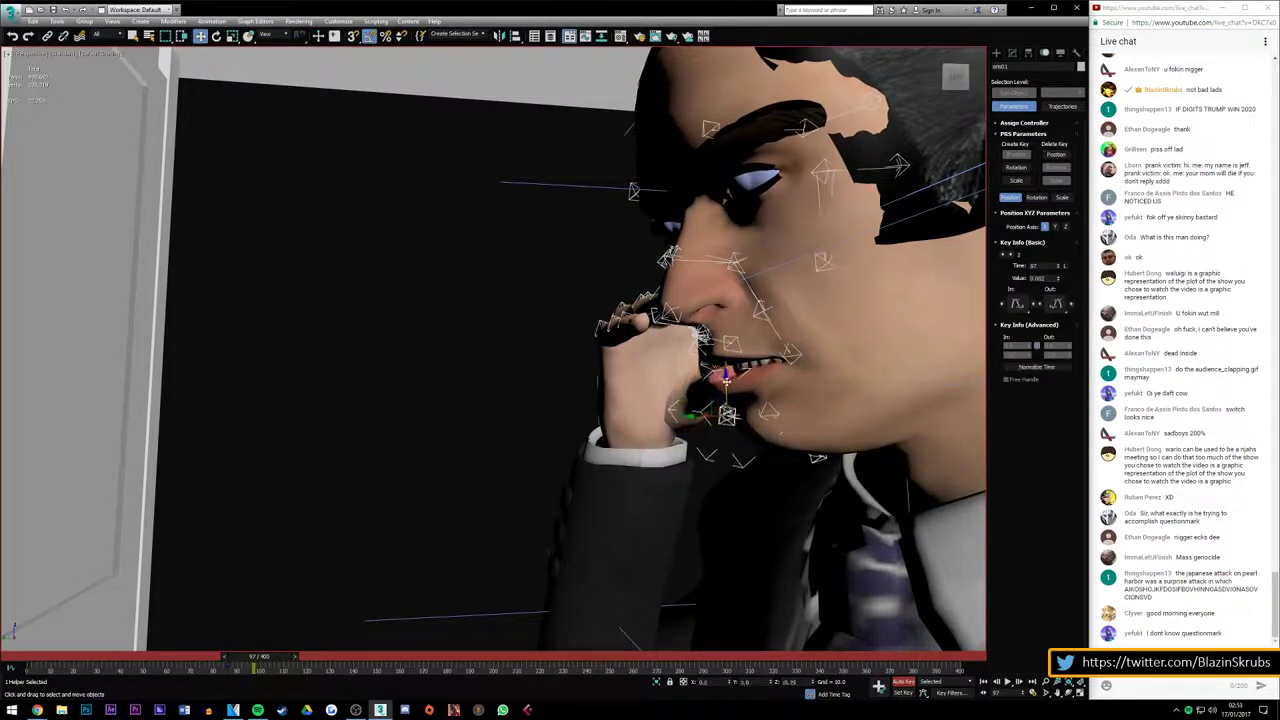
{"action": "left_click_drag", "start_coordinate": [258, 660], "coordinate": [280, 660]}
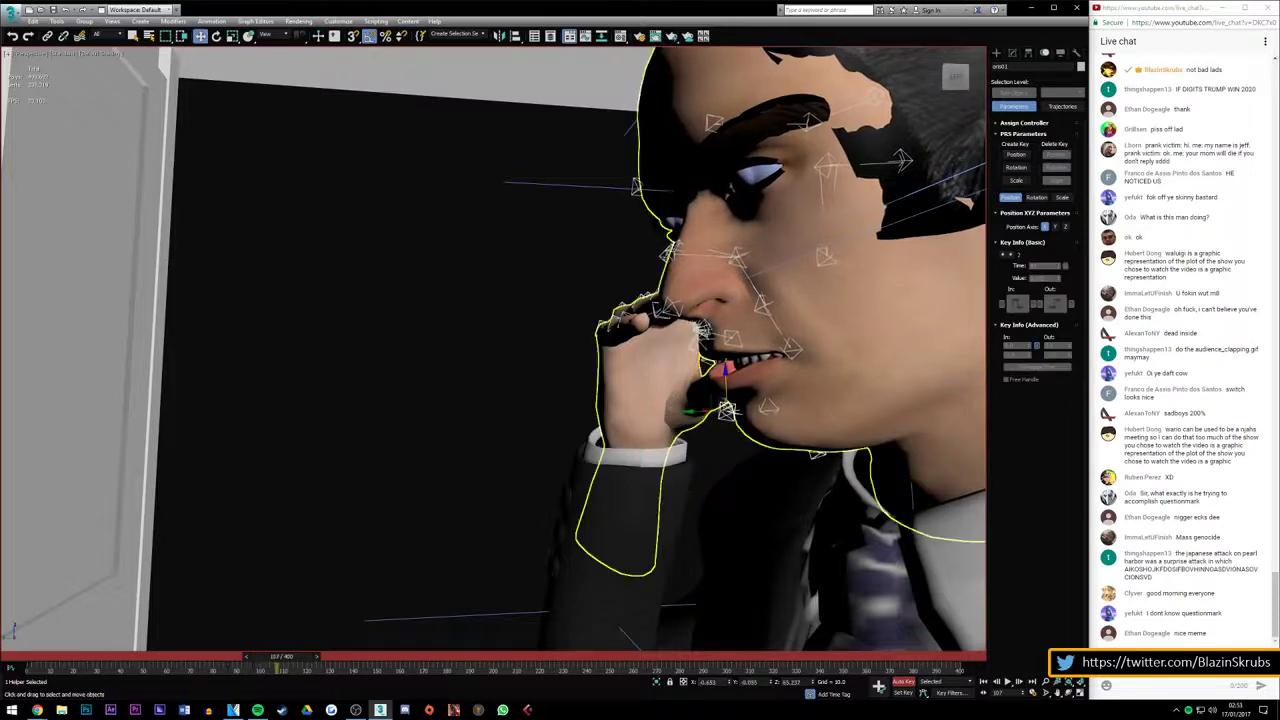
{"action": "key", "text": "w"}
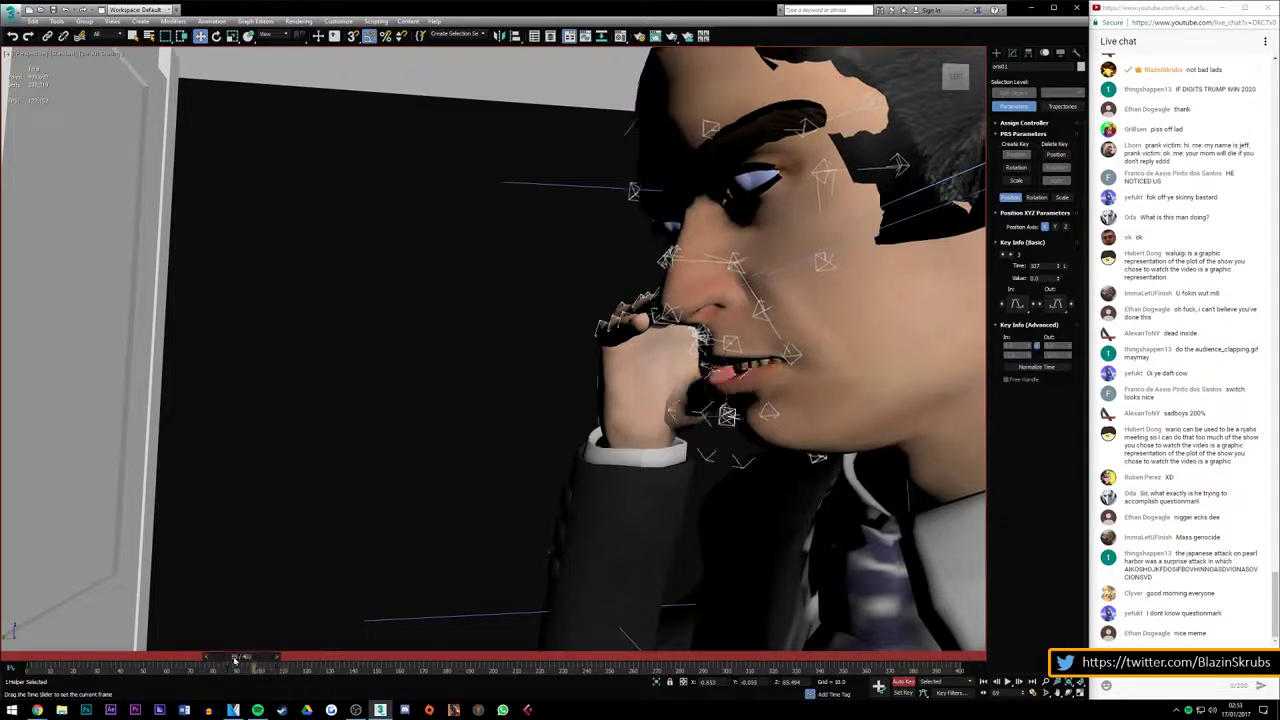
Play back from about frame 61, then scrub to where the hand reaches the face
{"action": "left_click_drag", "start_coordinate": [265, 667], "coordinate": [211, 668]}
{"action": "left_click", "coordinate": [1017, 681]}
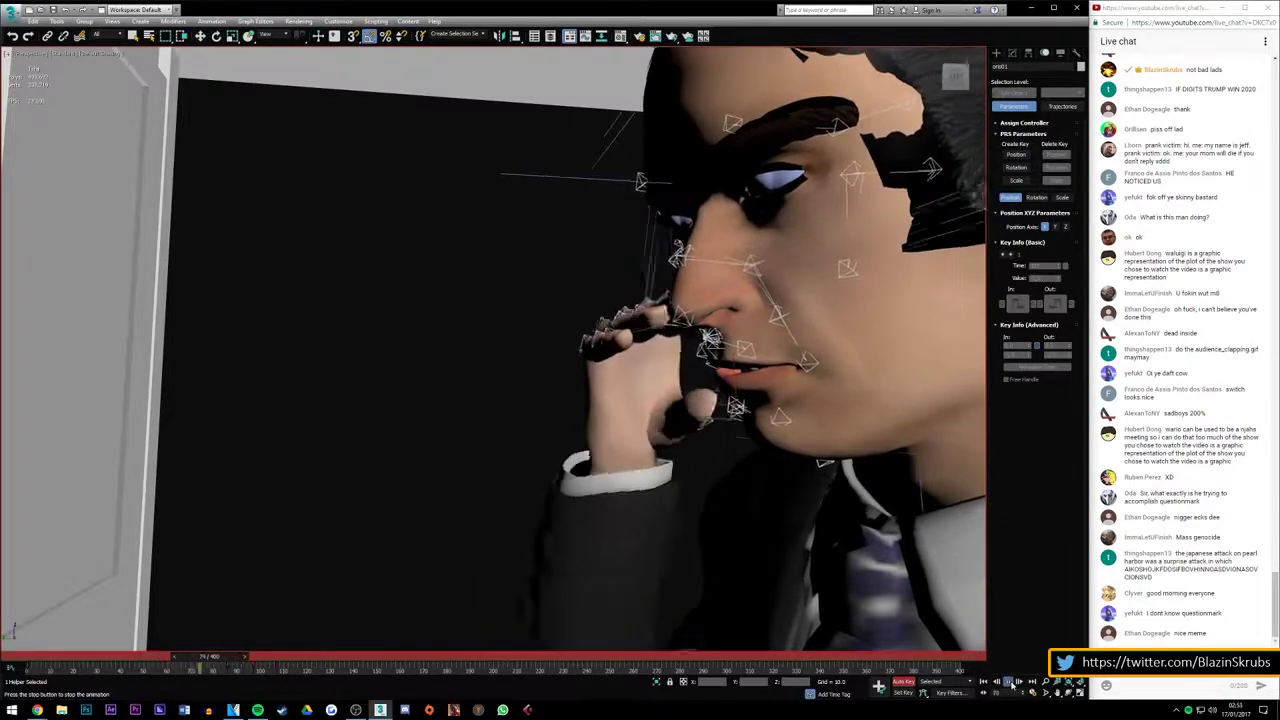
{"action": "left_click", "coordinate": [1012, 683]}
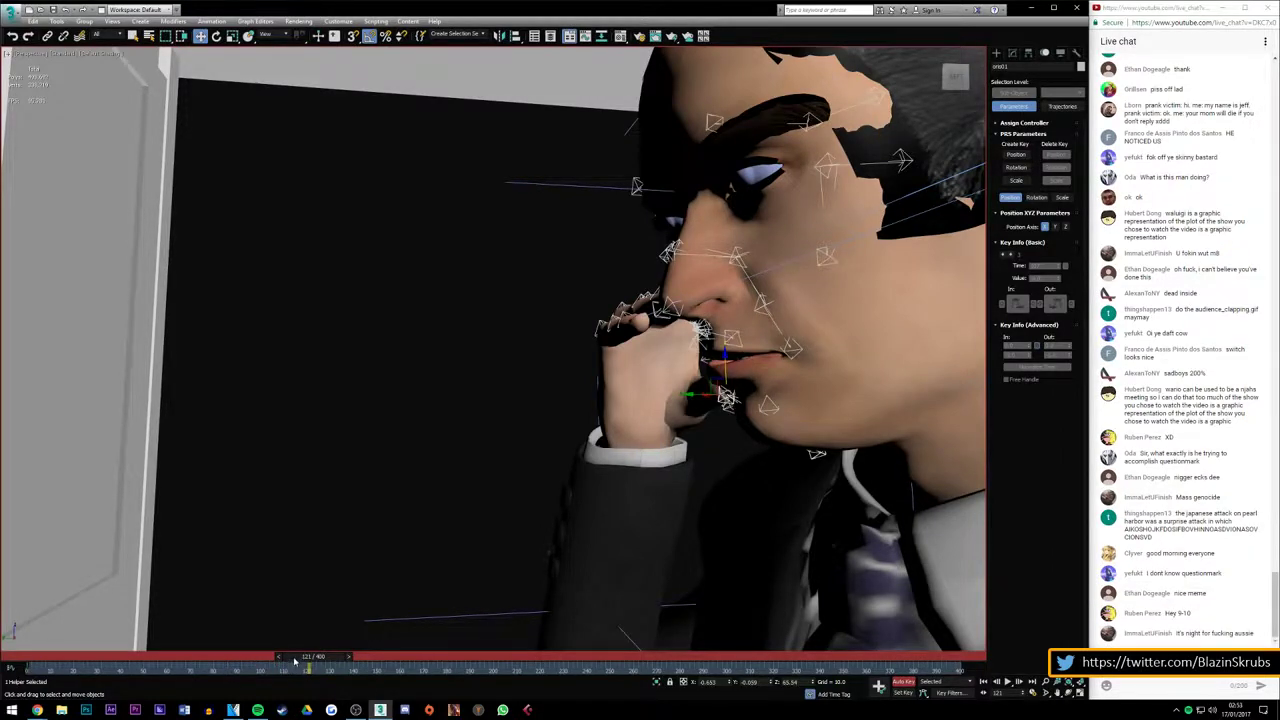
{"action": "left_click_drag", "start_coordinate": [295, 661], "coordinate": [165, 649]}
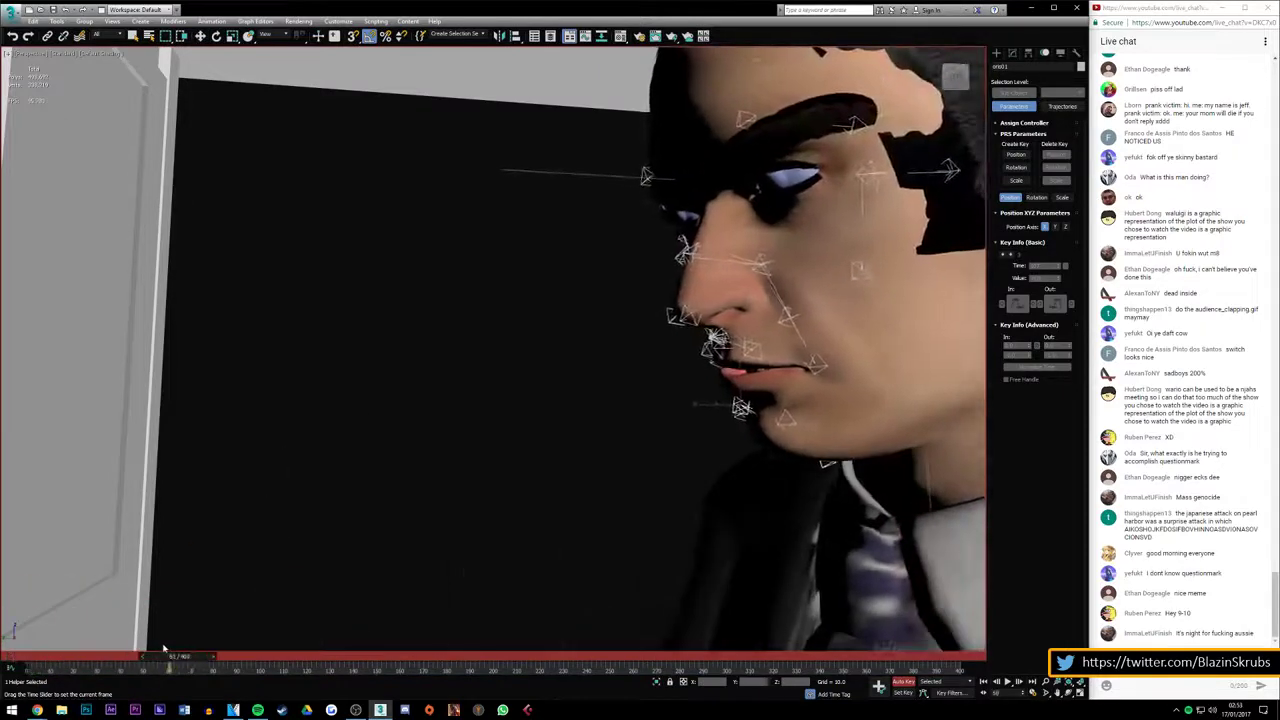
{"action": "left_click_drag", "start_coordinate": [165, 649], "coordinate": [229, 657]}
{"action": "key", "text": "w"}
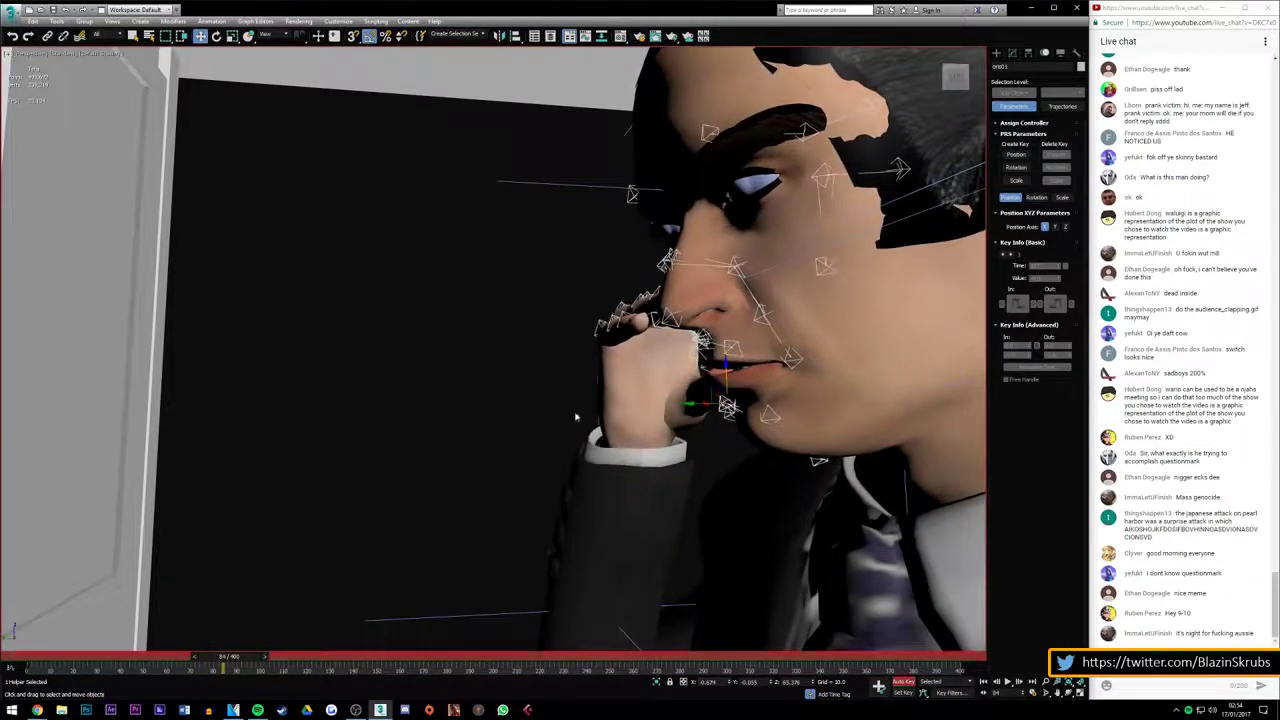
{"action": "scroll", "coordinate": [576, 418], "scroll_direction": "down", "scroll_amount": 3}
{"action": "scroll", "coordinate": [578, 420], "scroll_direction": "down", "scroll_amount": 2}
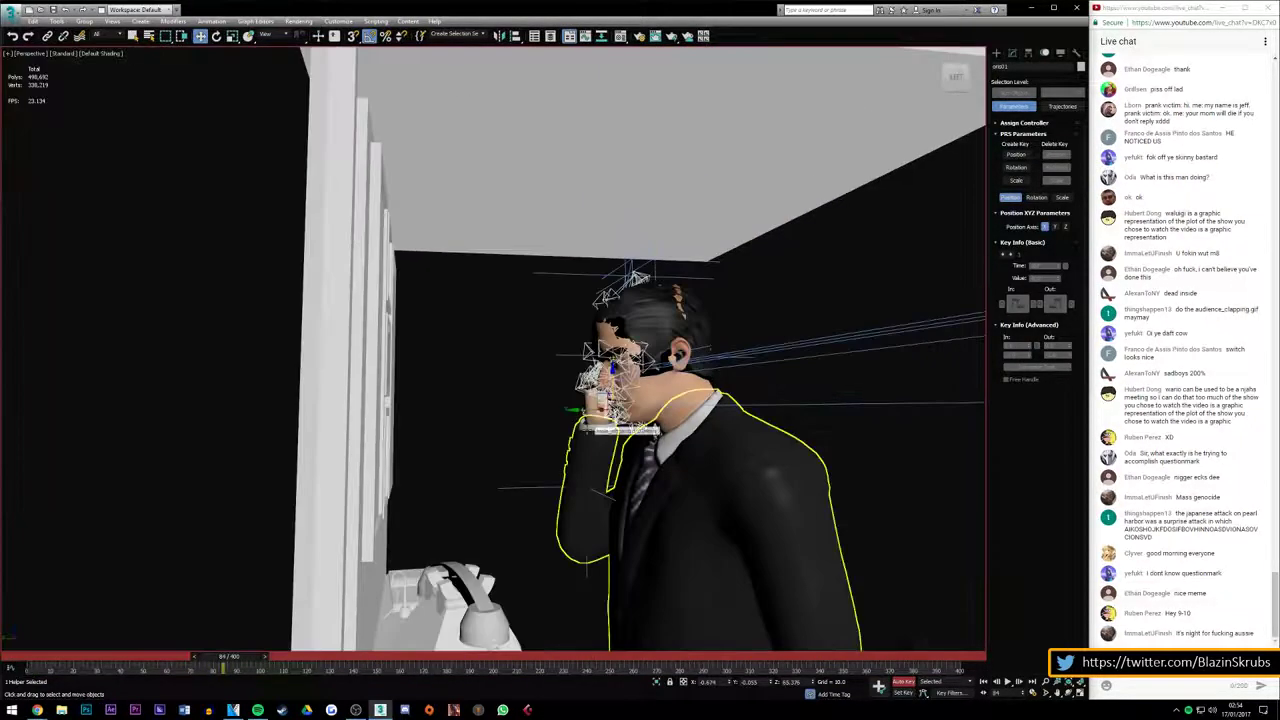
Scrub back and set a key for the handset at frame 56
{"action": "scroll", "coordinate": [580, 430], "scroll_direction": "down", "scroll_amount": 3}
{"action": "scroll", "coordinate": [515, 528], "scroll_direction": "up", "scroll_amount": 3}
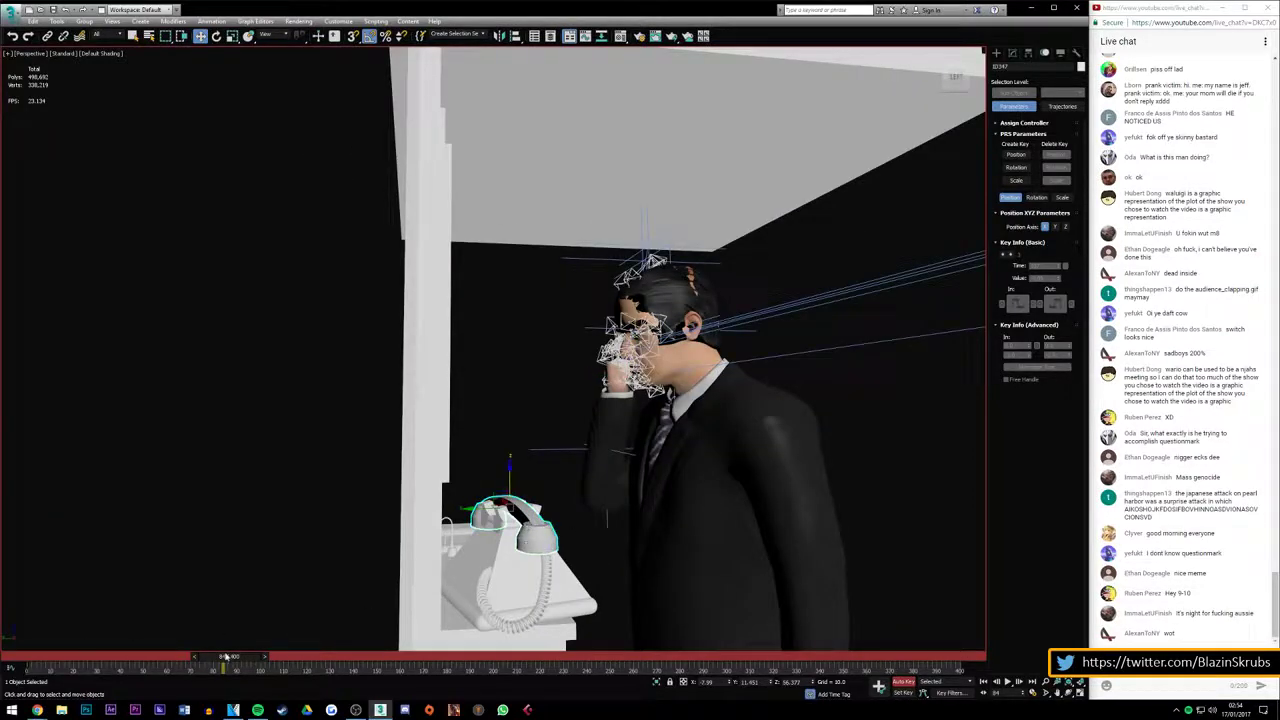
{"action": "mouse_move", "coordinate": [227, 657]}
{"action": "left_mouse_down"}
{"action": "mouse_move", "coordinate": [147, 665]}
{"action": "mouse_move", "coordinate": [165, 668]}
{"action": "left_mouse_up"}
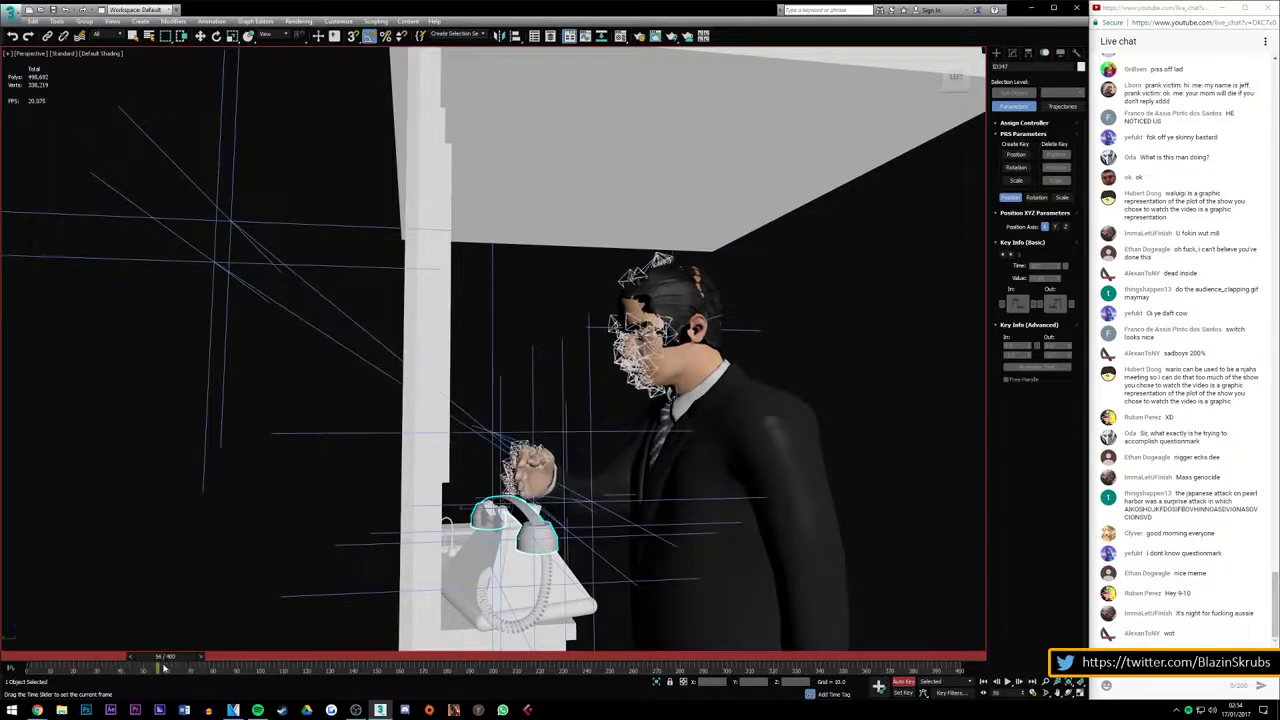
{"action": "left_click", "coordinate": [879, 688]}
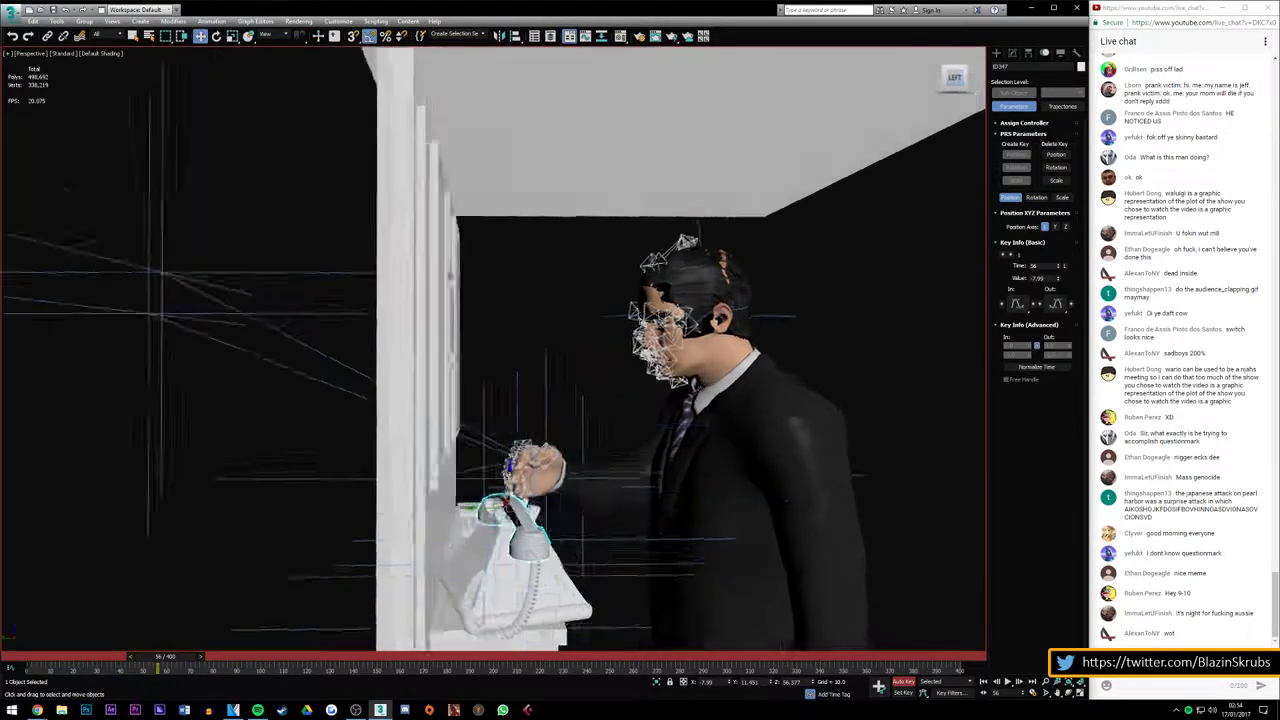
At frame 65, move the handset down onto the cradle under the man's open hand
{"action": "left_click_drag", "start_coordinate": [950, 78], "coordinate": [905, 86]}
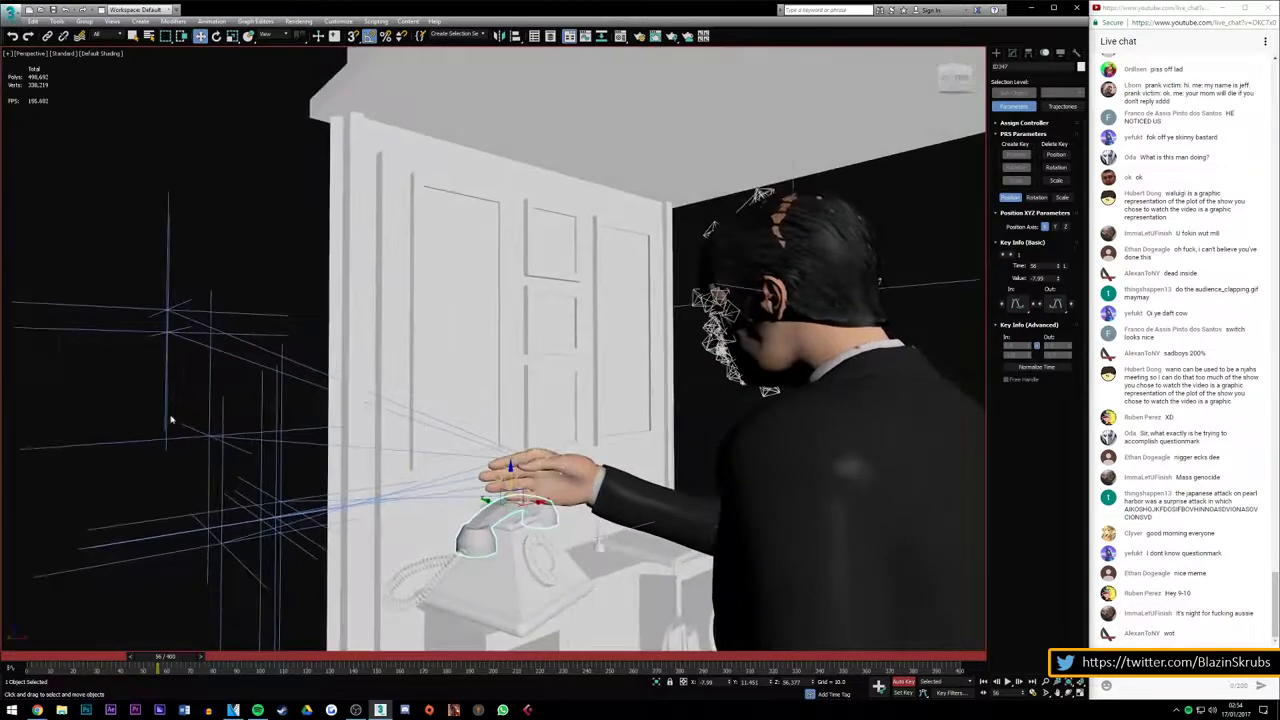
{"action": "left_click_drag", "start_coordinate": [166, 658], "coordinate": [186, 657]}
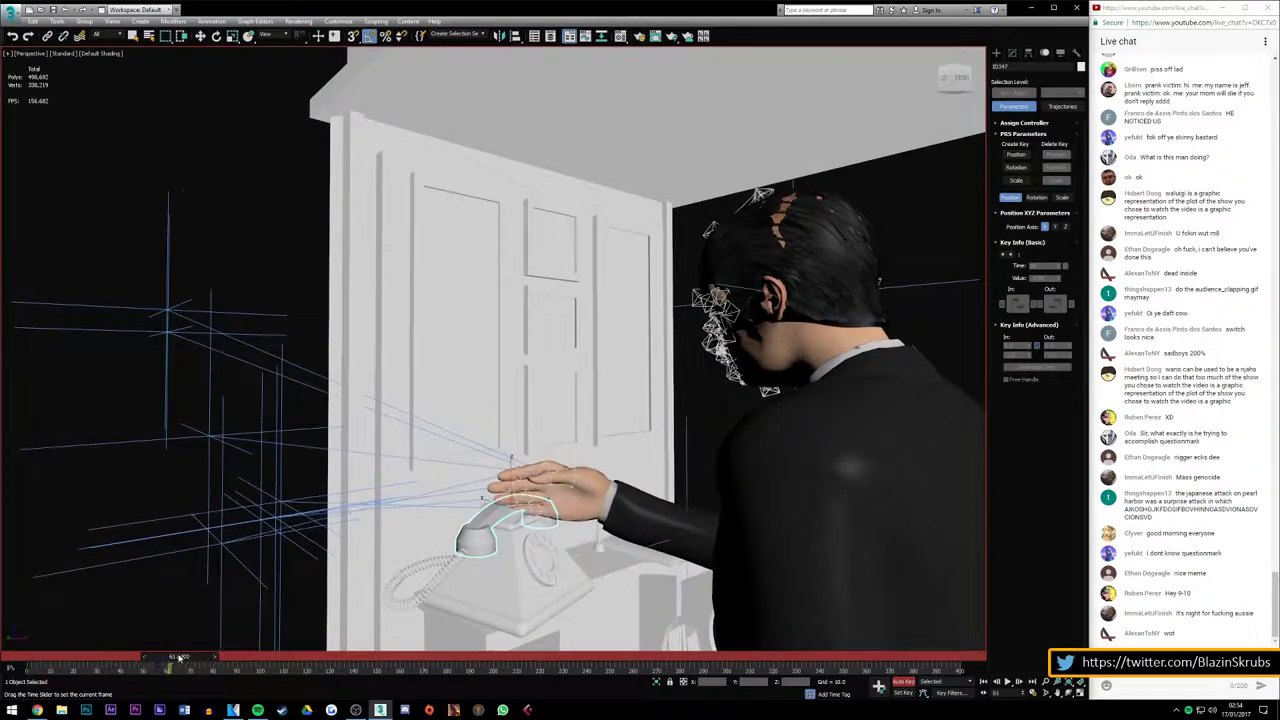
{"action": "key", "text": "w"}
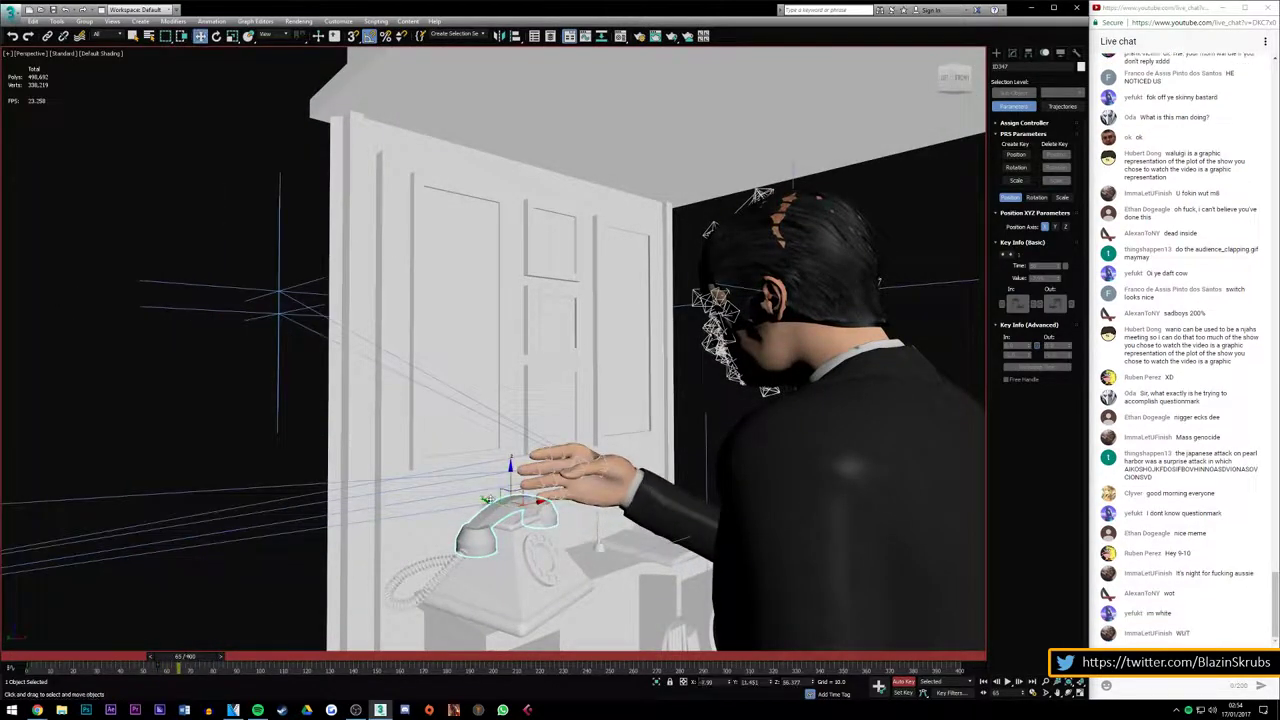
{"action": "mouse_move", "coordinate": [512, 497]}
{"action": "left_mouse_down"}
{"action": "mouse_move", "coordinate": [558, 513]}
{"action": "mouse_move", "coordinate": [566, 453]}
{"action": "left_mouse_up"}
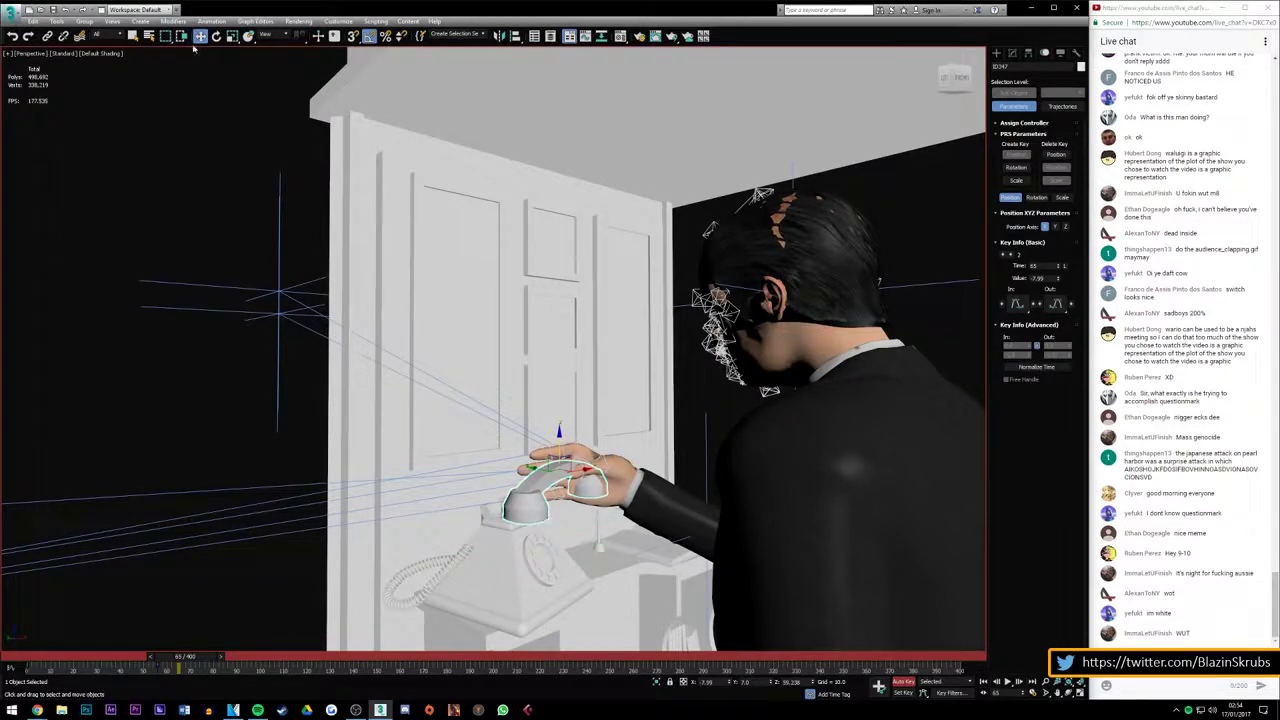
Tilt the handset and move it up across the man's palm at frame 65
{"action": "left_click_drag", "start_coordinate": [560, 500], "coordinate": [530, 455]}
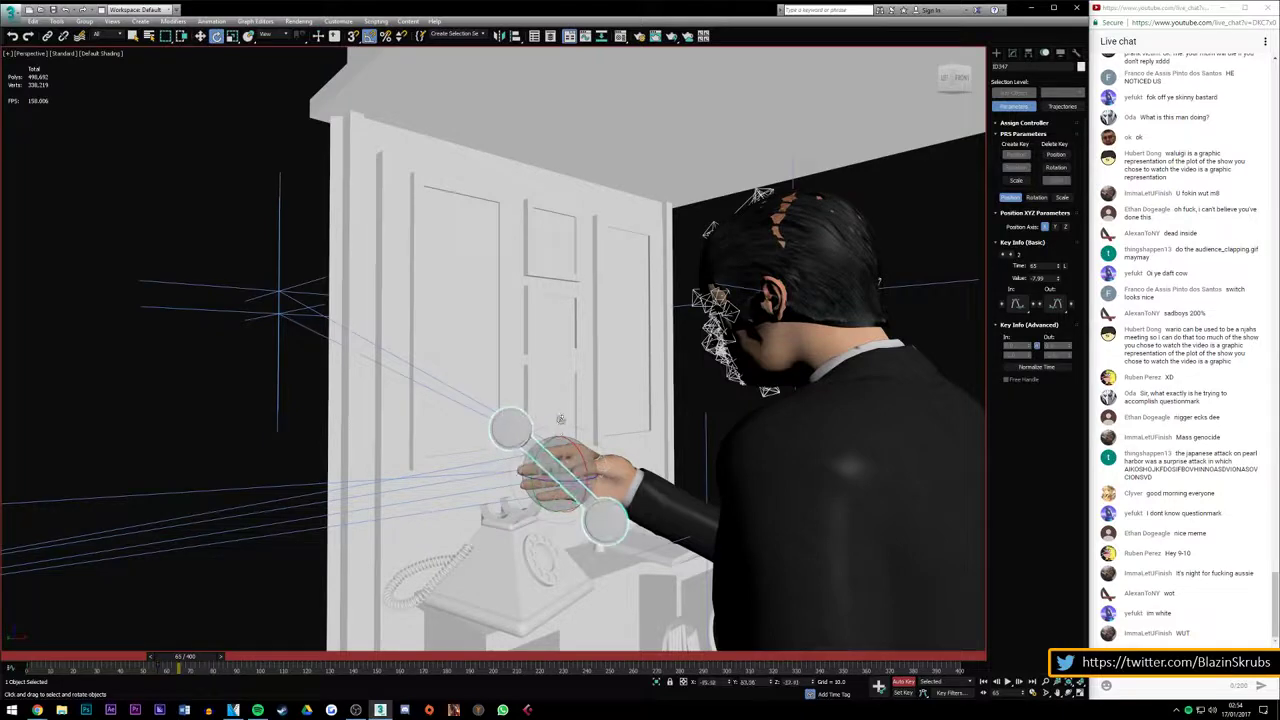
{"action": "mouse_move", "coordinate": [560, 480]}
{"action": "middle_mouse_down", "text": "alt"}
{"action": "mouse_move", "coordinate": [630, 520]}
{"action": "mouse_move", "coordinate": [700, 480]}
{"action": "middle_mouse_up", "text": "alt"}
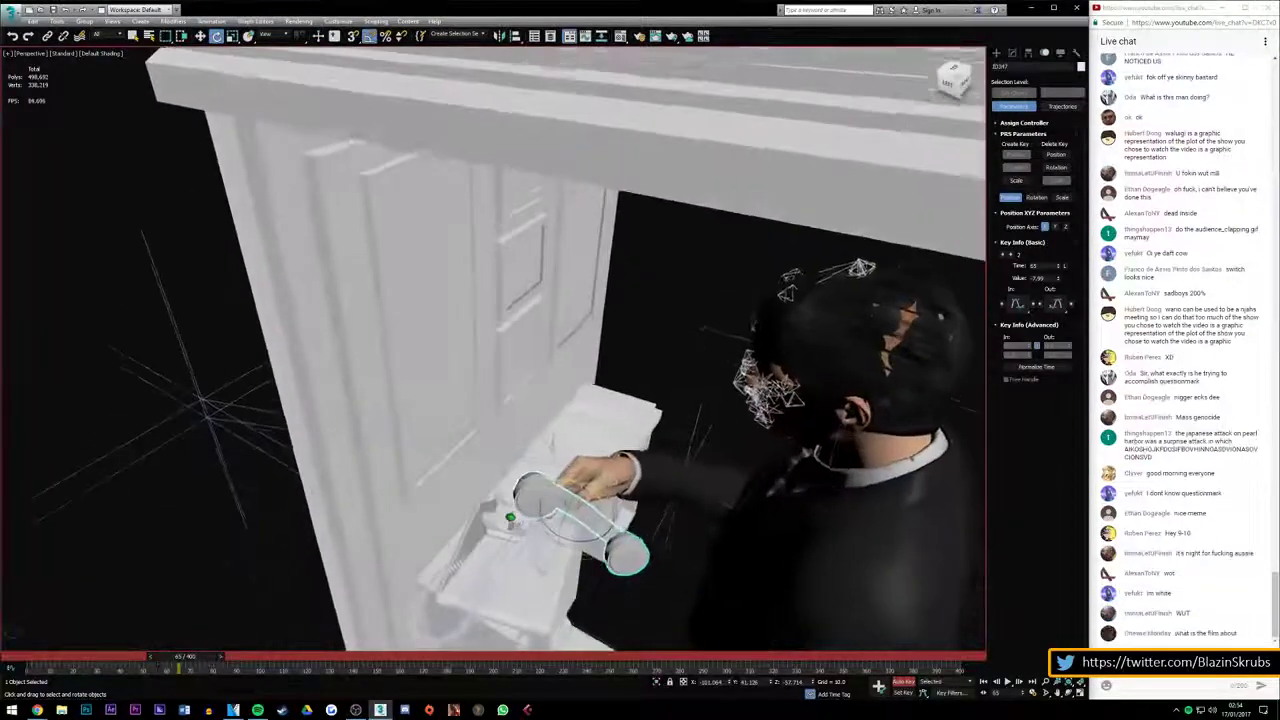
{"action": "left_click_drag", "start_coordinate": [950, 80], "coordinate": [953, 80]}
{"action": "middle_click_drag", "start_coordinate": [551, 557], "coordinate": [306, 40], "text": "alt"}
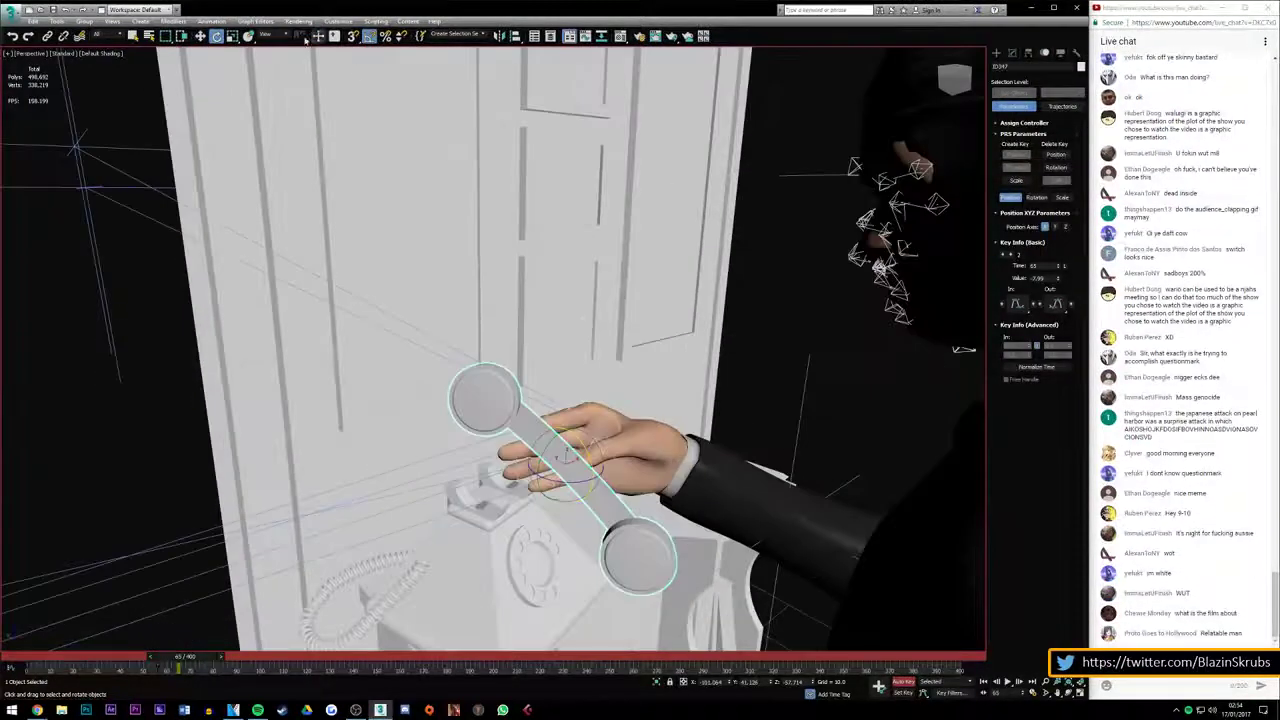
{"action": "mouse_move", "coordinate": [565, 440]}
{"action": "left_mouse_down"}
{"action": "mouse_move", "coordinate": [615, 420]}
{"action": "mouse_move", "coordinate": [598, 425]}
{"action": "mouse_move", "coordinate": [608, 448]}
{"action": "left_mouse_up"}
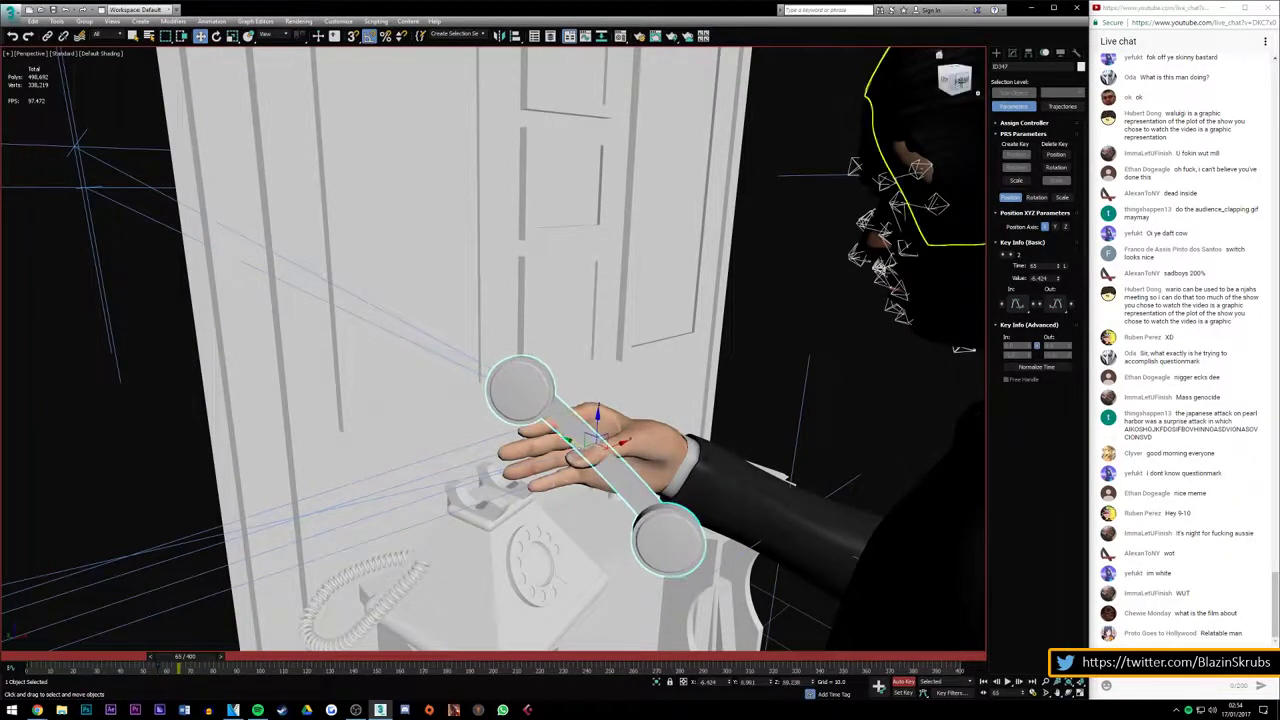
{"action": "middle_click_drag", "start_coordinate": [600, 440], "coordinate": [817, 184], "text": "alt"}
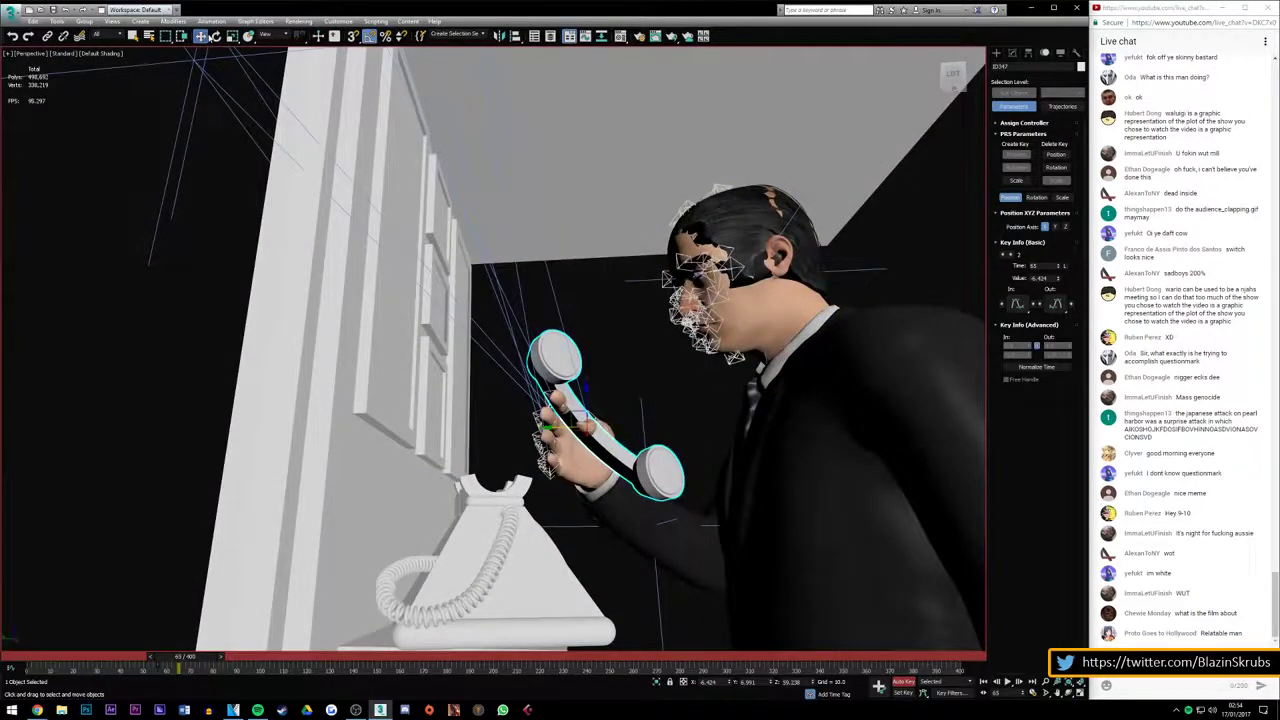
Rotate the handset 90° upright in the hand, nudge it into the palm, and scrub to review
{"action": "left_click", "coordinate": [216, 36]}
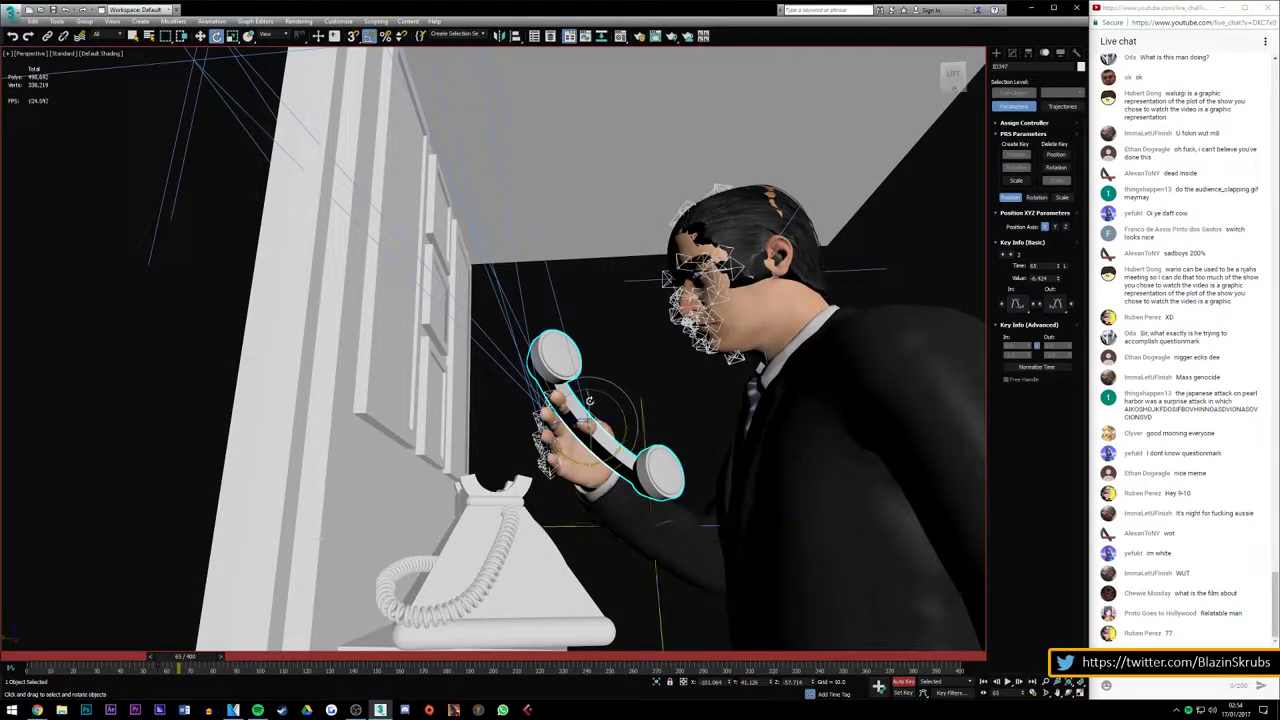
{"action": "left_click_drag", "start_coordinate": [600, 413], "coordinate": [620, 430]}
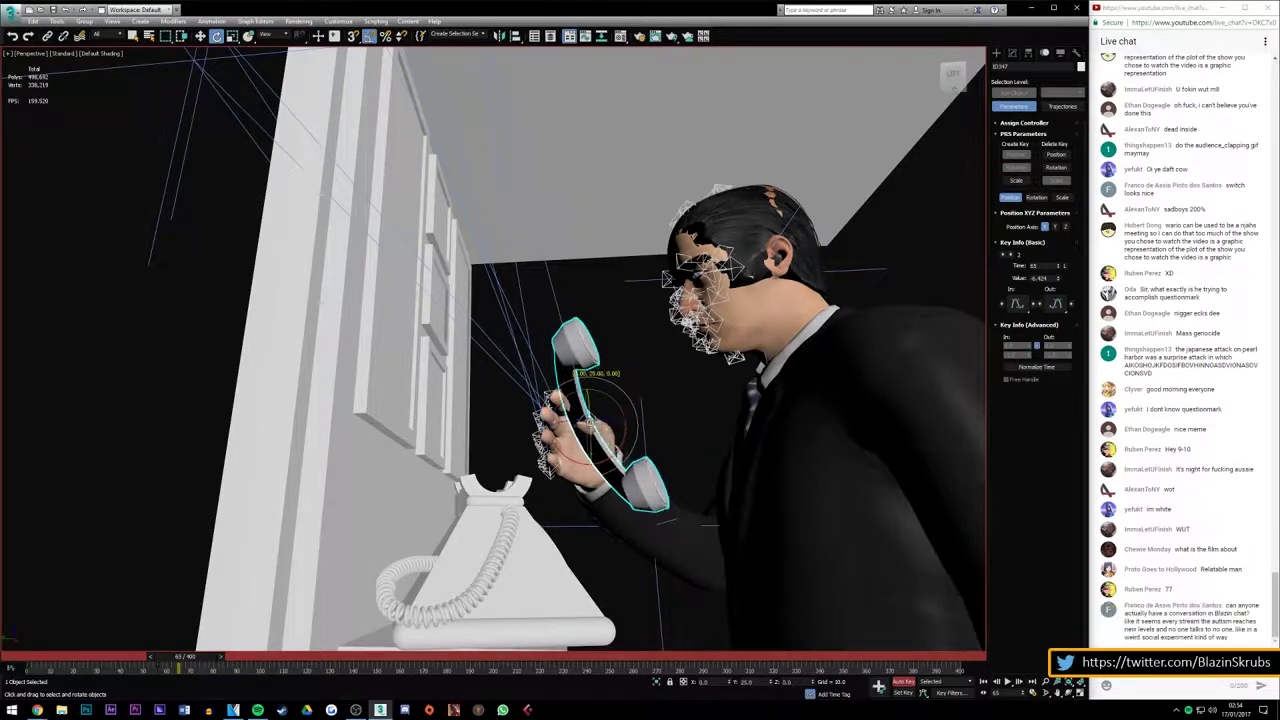
{"action": "middle_click_drag", "start_coordinate": [928, 112], "coordinate": [608, 388], "text": "alt"}
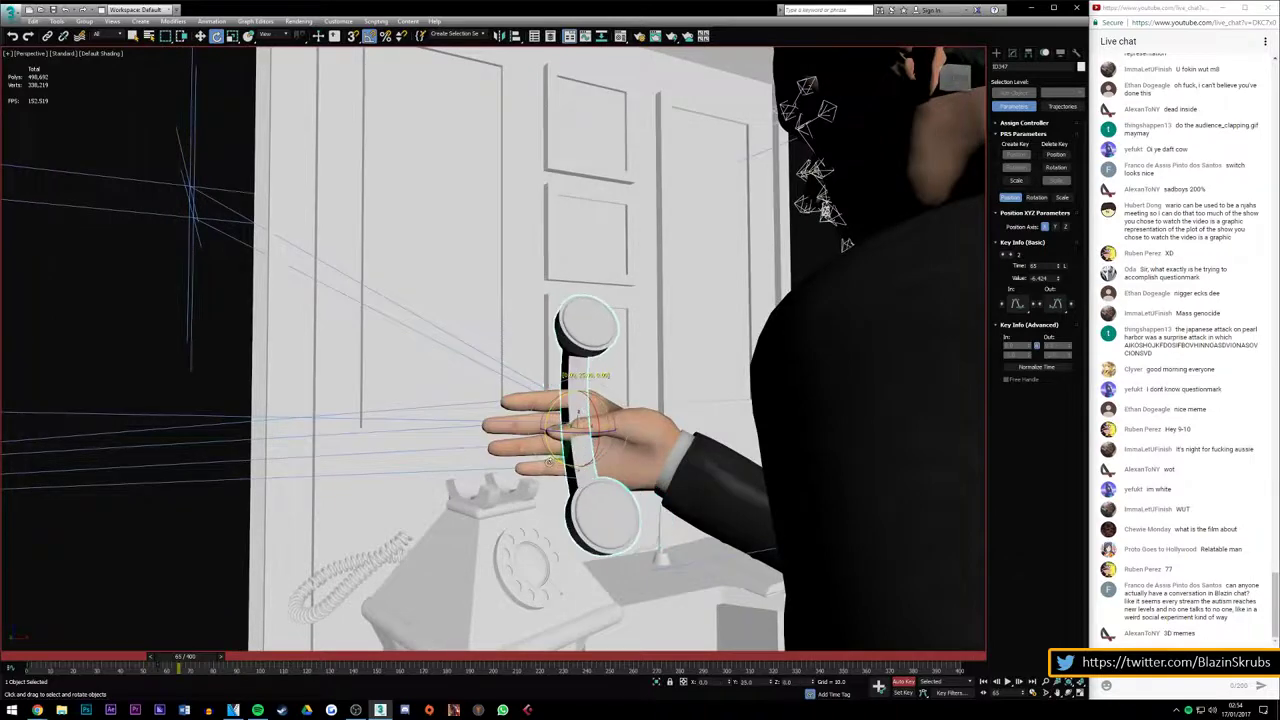
{"action": "left_click_drag", "start_coordinate": [566, 466], "coordinate": [580, 480]}
{"action": "mouse_move", "coordinate": [580, 480]}
{"action": "middle_mouse_down", "text": "alt"}
{"action": "mouse_move", "coordinate": [490, 499]}
{"action": "mouse_move", "coordinate": [624, 361]}
{"action": "middle_mouse_up", "text": "alt"}
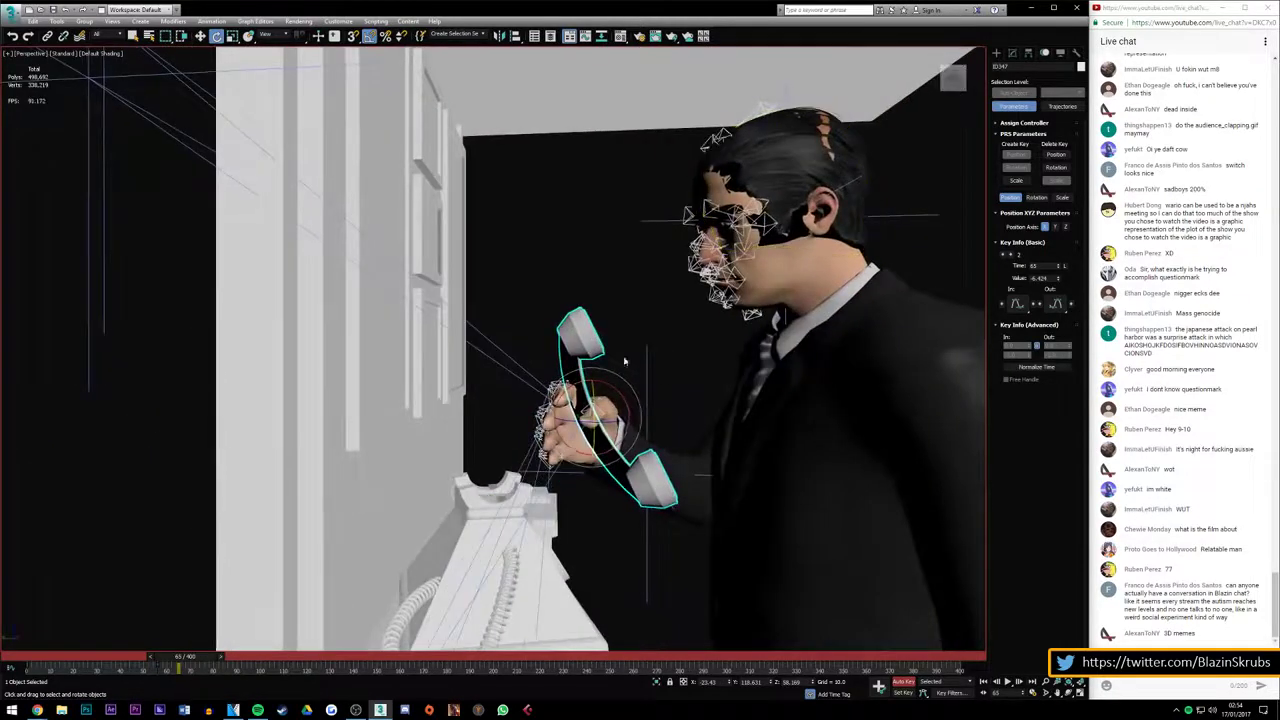
{"action": "mouse_move", "coordinate": [604, 385]}
{"action": "left_mouse_down"}
{"action": "mouse_move", "coordinate": [622, 390]}
{"action": "mouse_move", "coordinate": [602, 412]}
{"action": "left_mouse_up"}
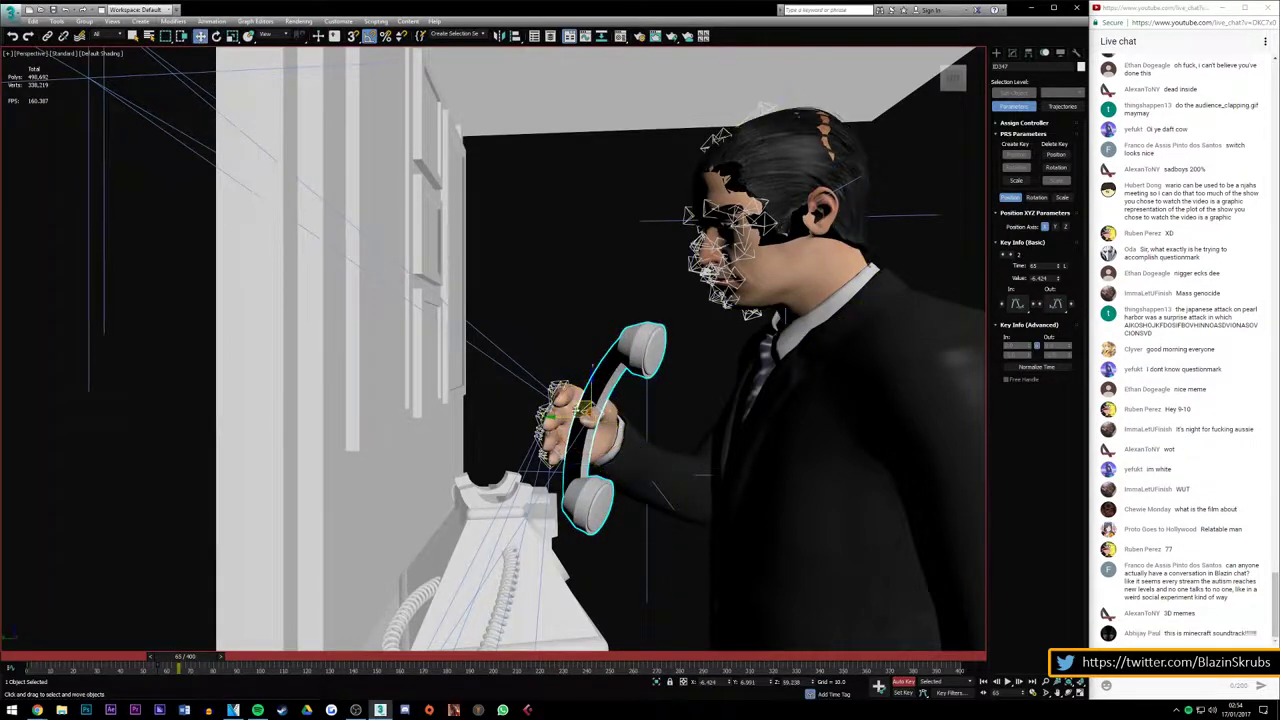
{"action": "left_click_drag", "start_coordinate": [592, 408], "coordinate": [585, 413]}
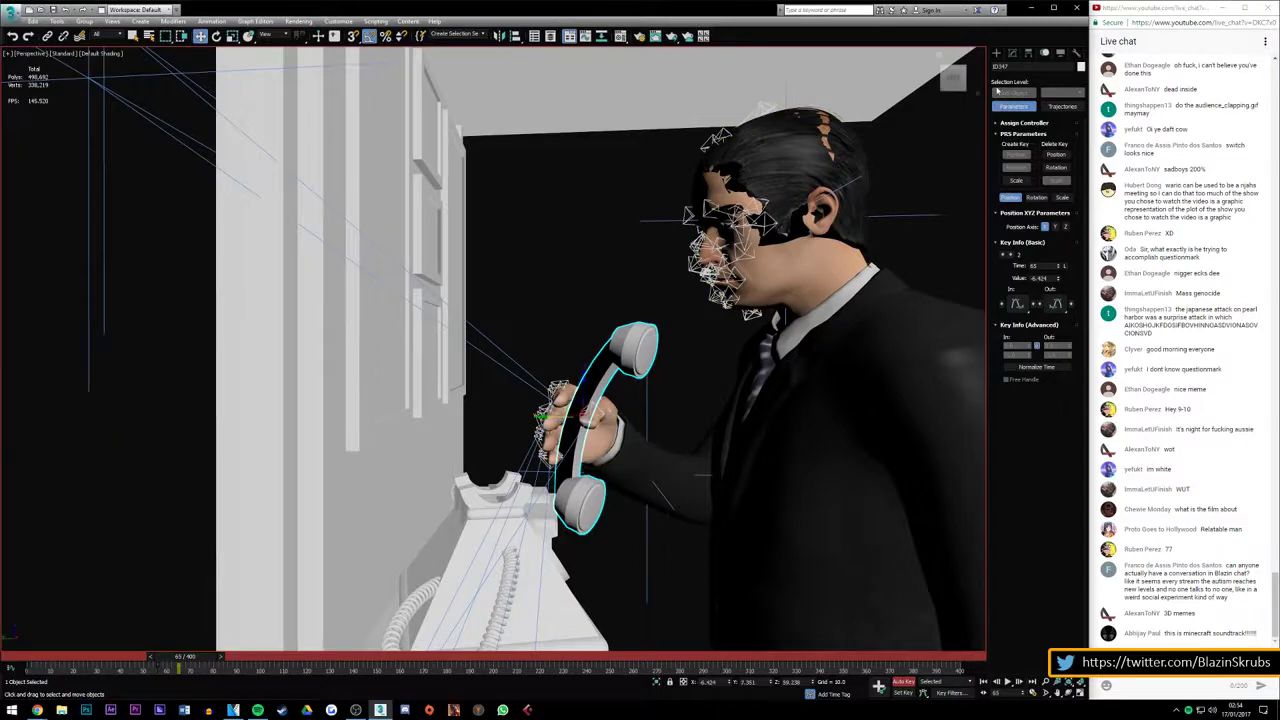
{"action": "mouse_move", "coordinate": [585, 413]}
{"action": "middle_mouse_down", "text": "alt"}
{"action": "mouse_move", "coordinate": [540, 470]}
{"action": "mouse_move", "coordinate": [530, 520]}
{"action": "mouse_move", "coordinate": [227, 571]}
{"action": "middle_mouse_up", "text": "alt"}
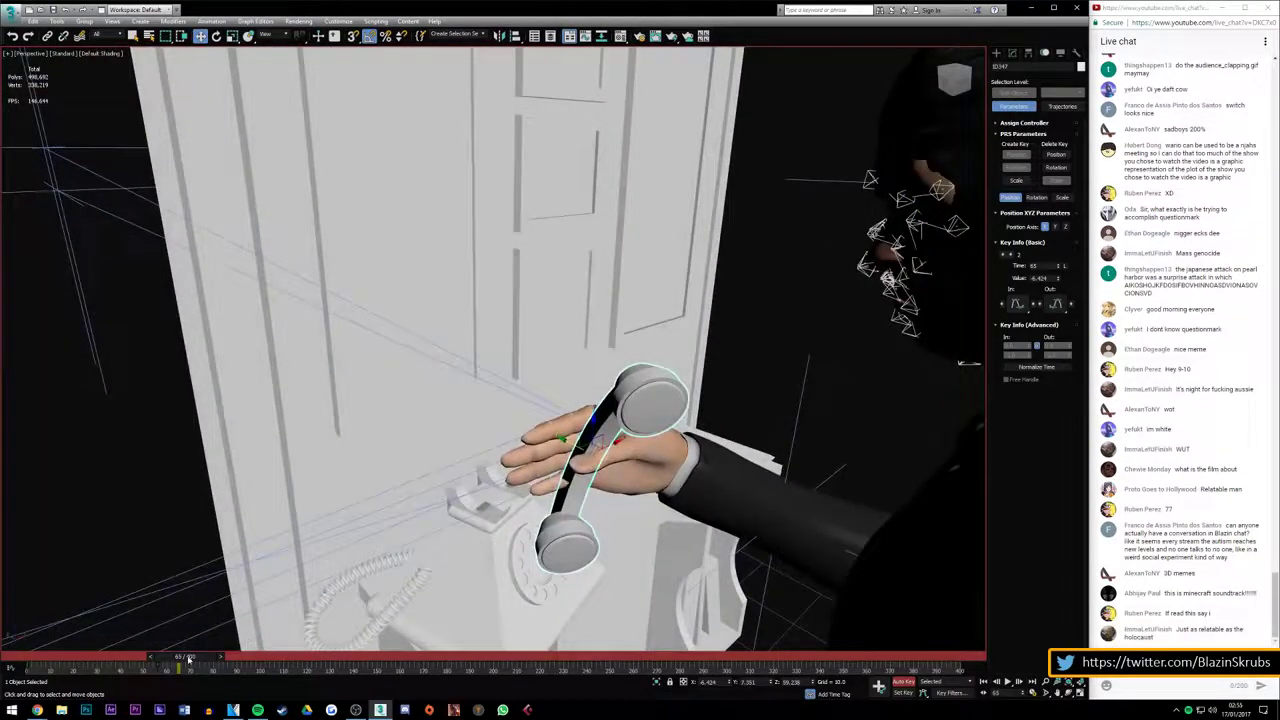
{"action": "mouse_move", "coordinate": [188, 660]}
{"action": "left_mouse_down"}
{"action": "mouse_move", "coordinate": [172, 667]}
{"action": "mouse_move", "coordinate": [199, 665]}
{"action": "left_mouse_up"}
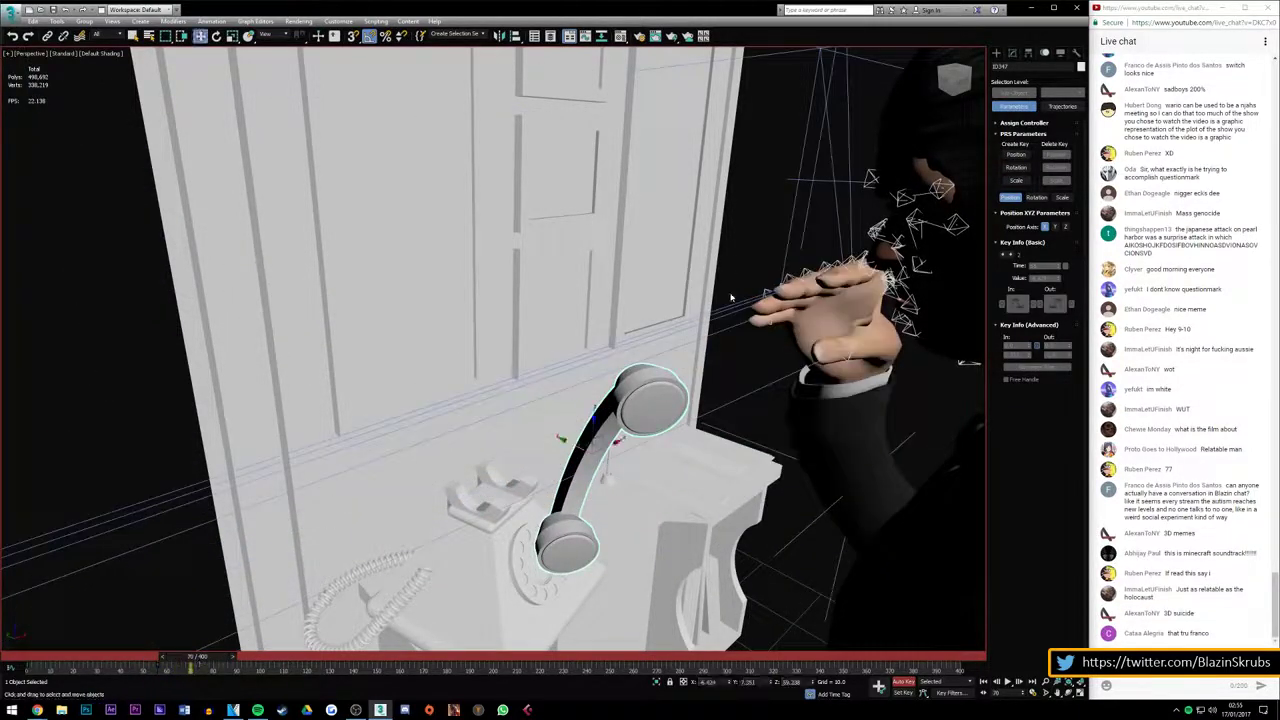
Raise the handset up into the man's hand, checking it from several angles
{"action": "middle_click_drag", "start_coordinate": [730, 297], "coordinate": [612, 392], "text": "alt"}
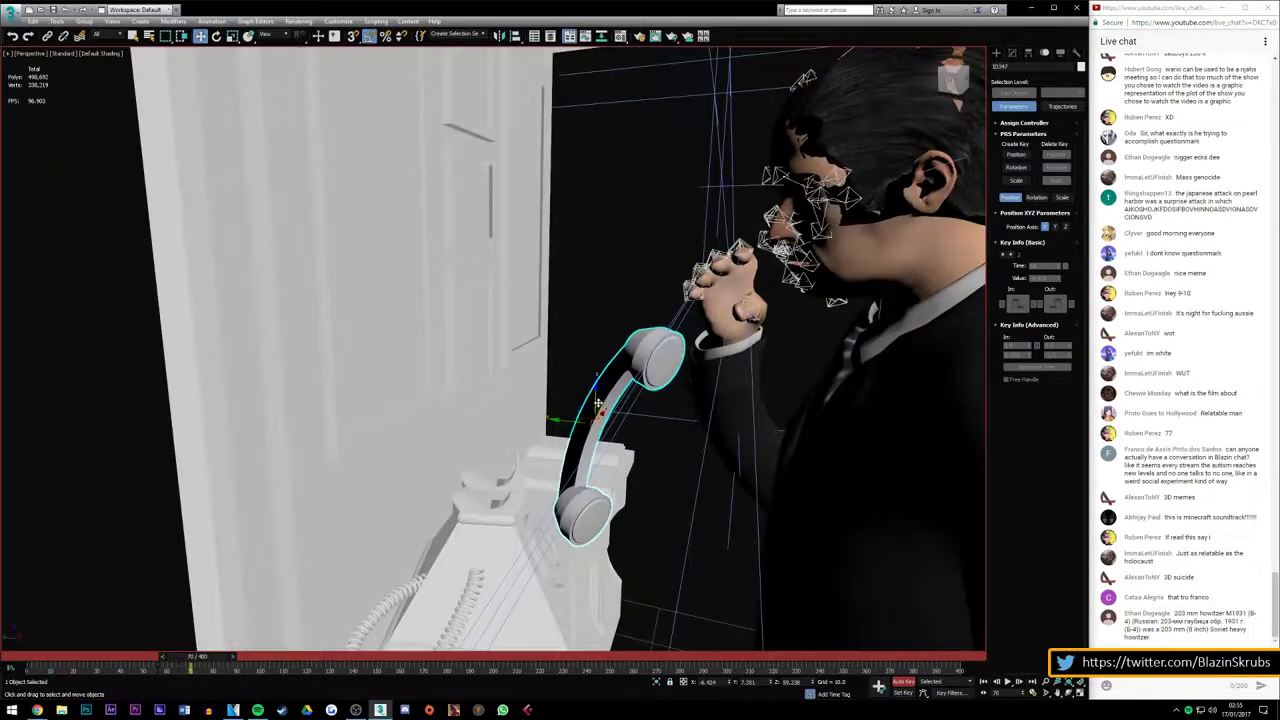
{"action": "mouse_move", "coordinate": [597, 404]}
{"action": "left_mouse_down"}
{"action": "mouse_move", "coordinate": [611, 330]}
{"action": "mouse_move", "coordinate": [632, 342]}
{"action": "left_mouse_up"}
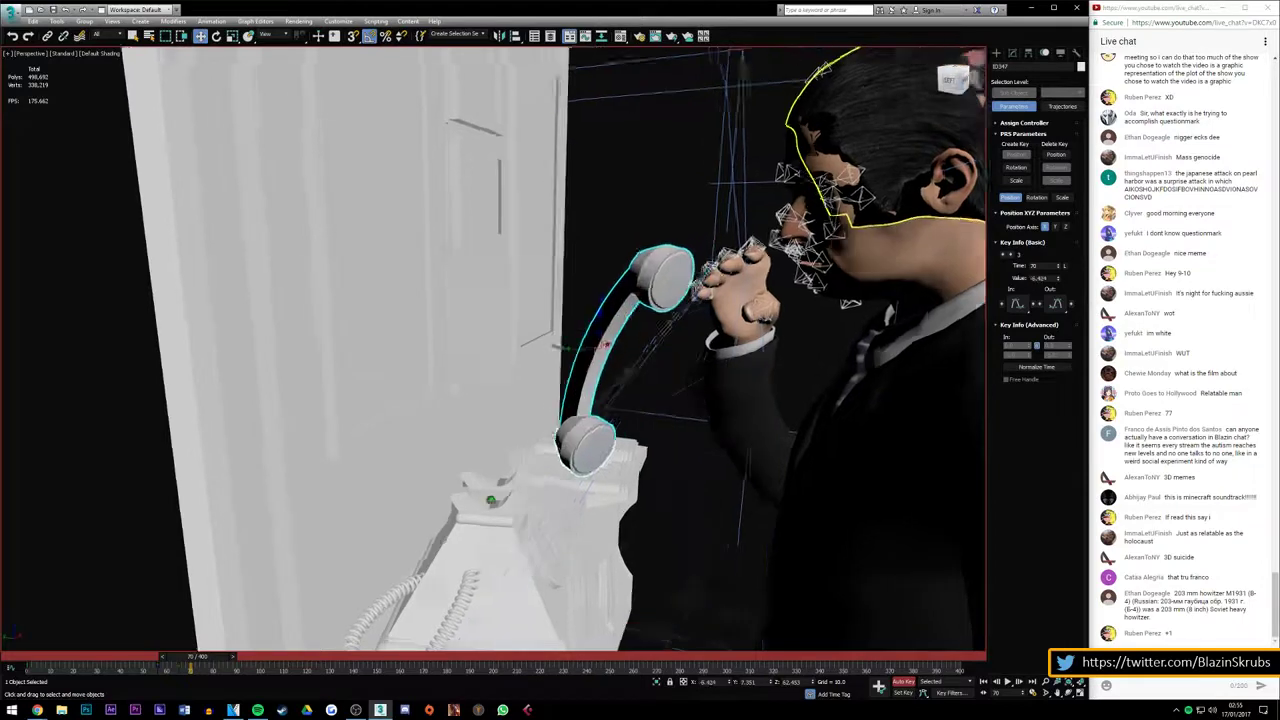
{"action": "middle_click_drag", "start_coordinate": [632, 342], "coordinate": [600, 340], "text": "alt"}
{"action": "mouse_move", "coordinate": [605, 352]}
{"action": "left_mouse_down"}
{"action": "mouse_move", "coordinate": [690, 330]}
{"action": "mouse_move", "coordinate": [800, 352]}
{"action": "mouse_move", "coordinate": [811, 293]}
{"action": "left_mouse_up"}
{"action": "mouse_move", "coordinate": [811, 293]}
{"action": "middle_mouse_down", "text": "alt"}
{"action": "mouse_move", "coordinate": [490, 500]}
{"action": "mouse_move", "coordinate": [342, 383]}
{"action": "middle_mouse_up", "text": "alt"}
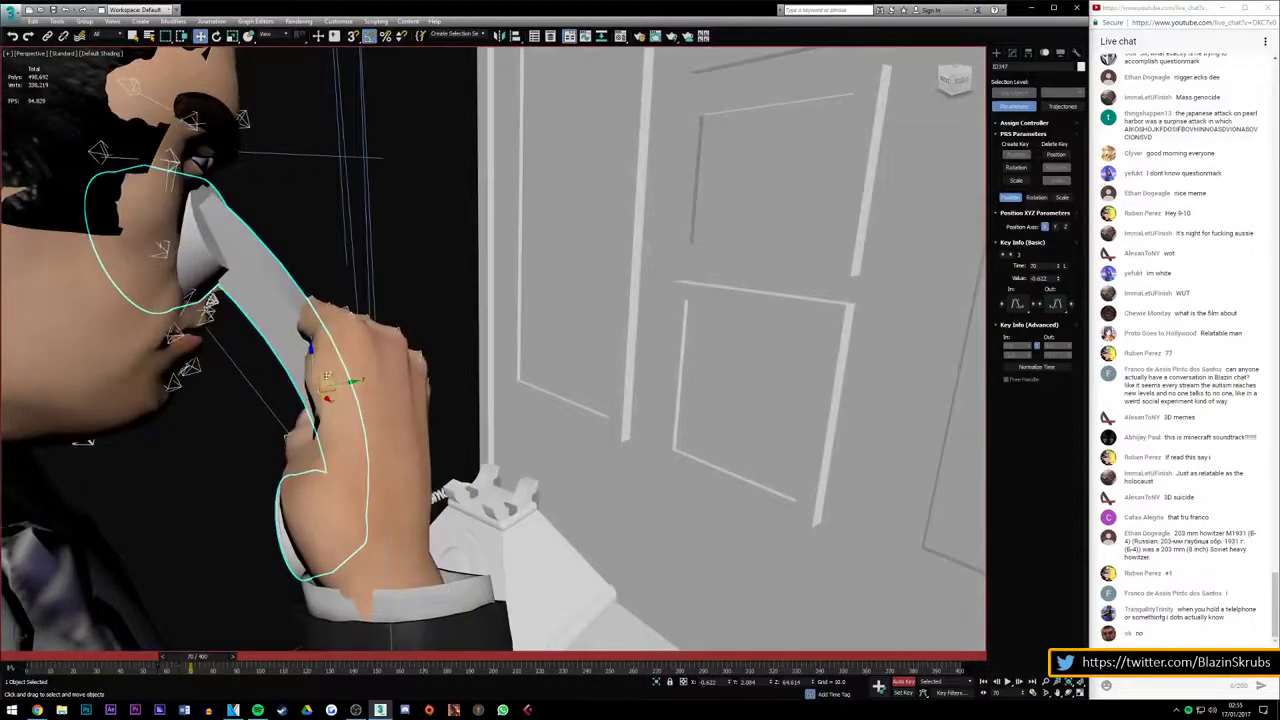
{"action": "middle_click_drag", "start_coordinate": [460, 324], "coordinate": [342, 373], "text": "alt"}
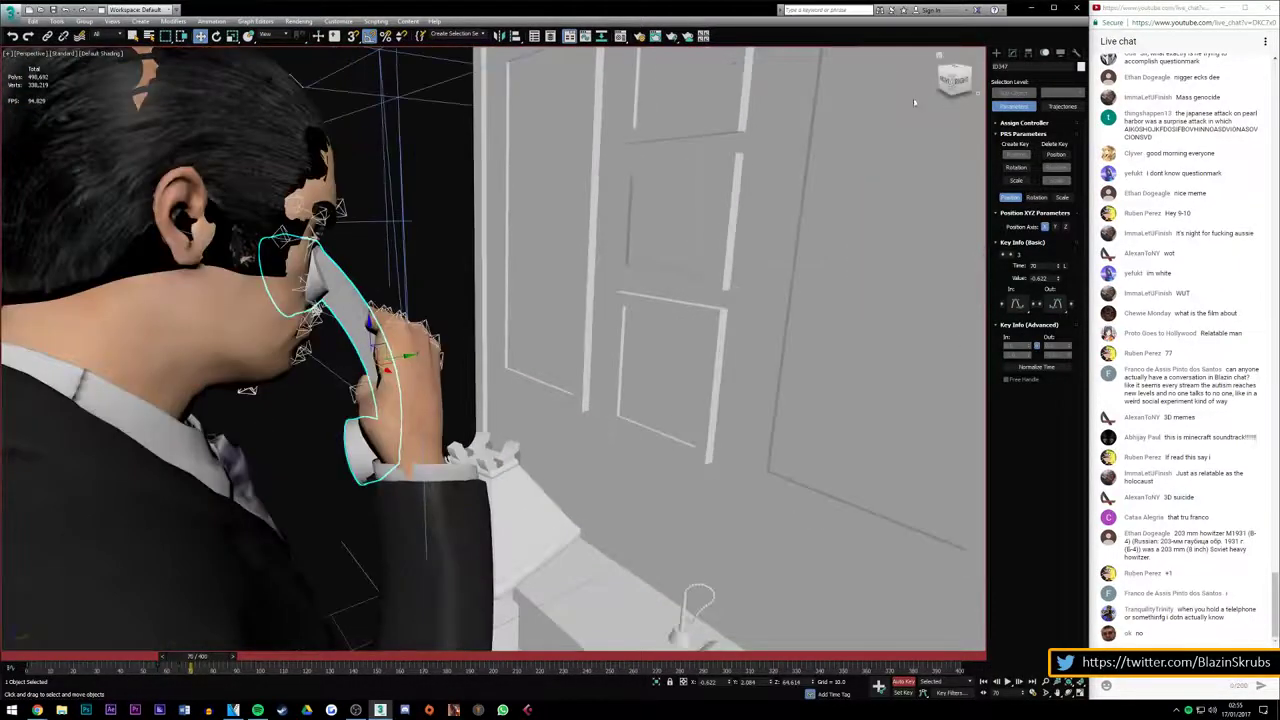
{"action": "middle_click_drag", "start_coordinate": [913, 101], "coordinate": [600, 300], "text": "alt"}
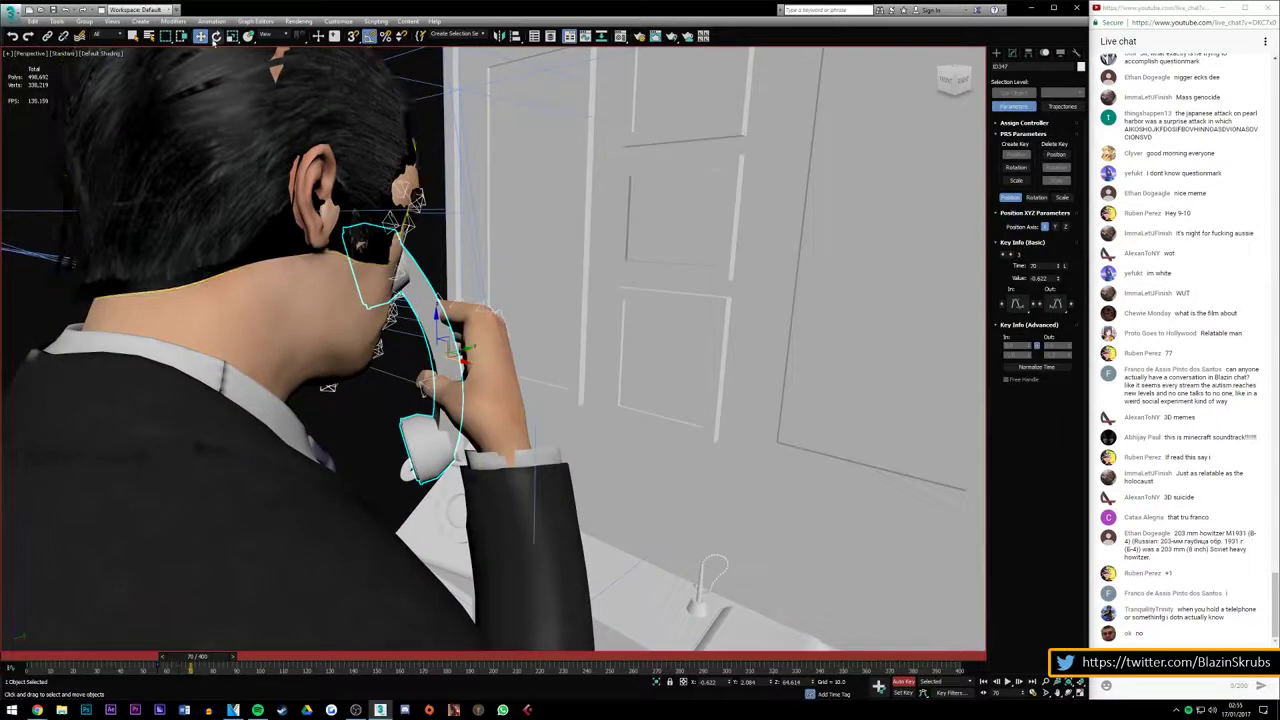
Rotate and shift the handset upright so it sits by the man's ear and mouth
{"action": "left_click", "coordinate": [215, 37]}
{"action": "mouse_move", "coordinate": [416, 330]}
{"action": "left_mouse_down"}
{"action": "mouse_move", "coordinate": [405, 336]}
{"action": "mouse_move", "coordinate": [425, 330]}
{"action": "left_mouse_up"}
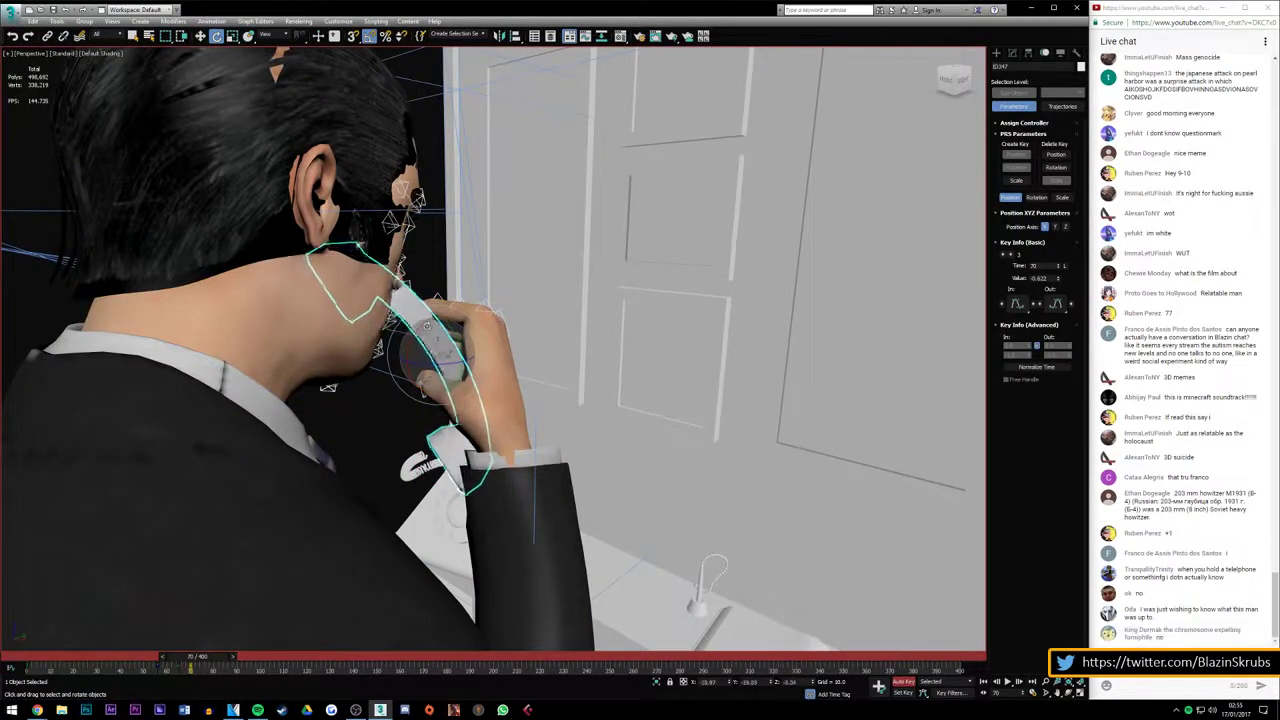
{"action": "left_click", "coordinate": [200, 36]}
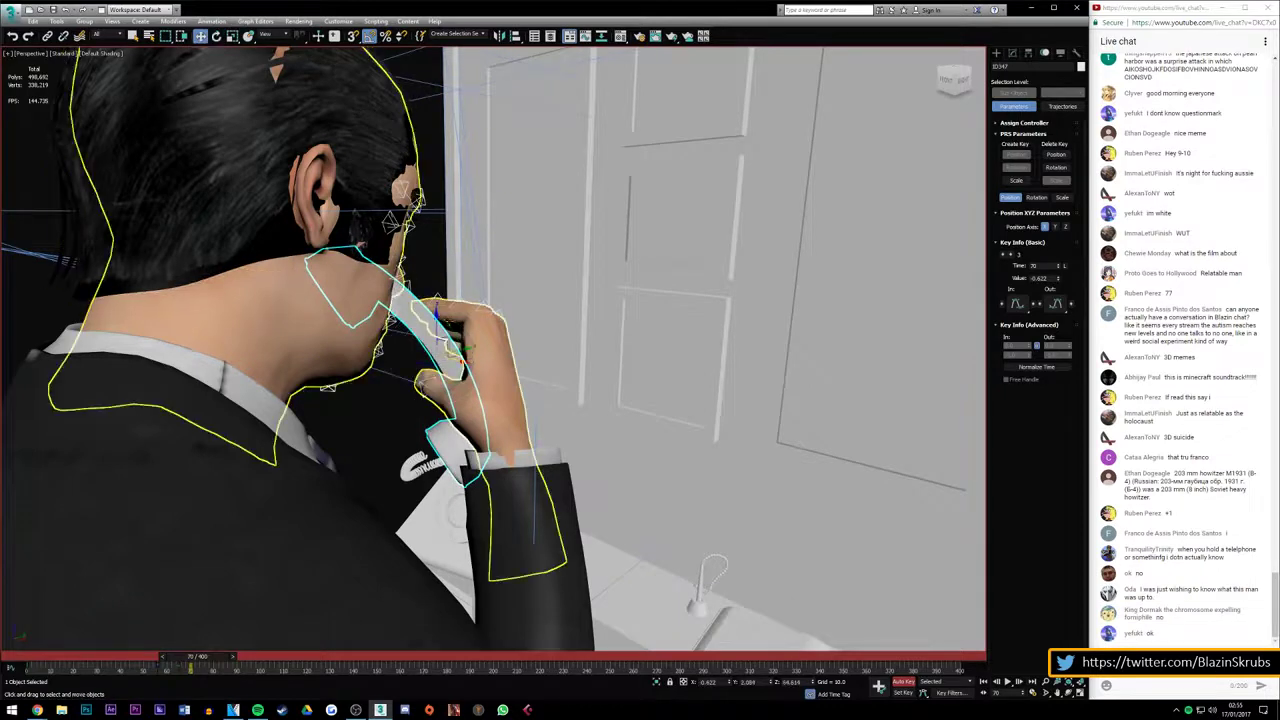
{"action": "left_click_drag", "start_coordinate": [442, 340], "coordinate": [480, 352]}
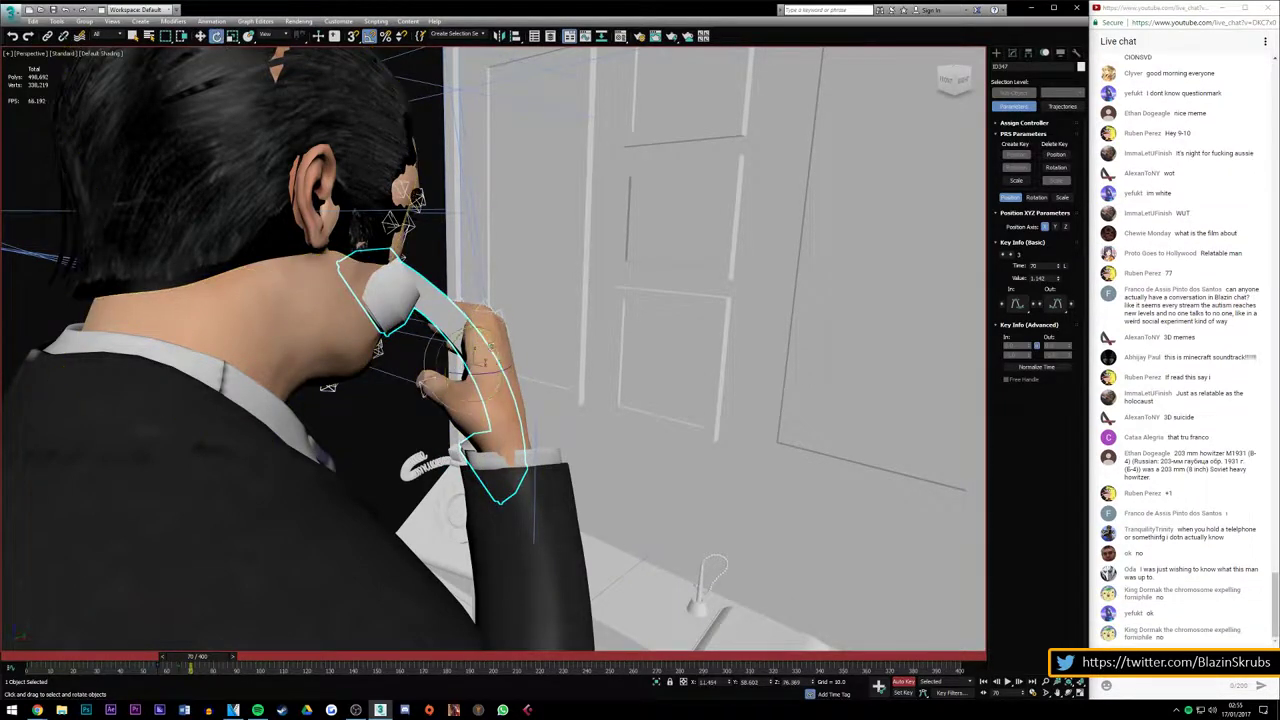
{"action": "left_click_drag", "start_coordinate": [480, 345], "coordinate": [505, 357]}
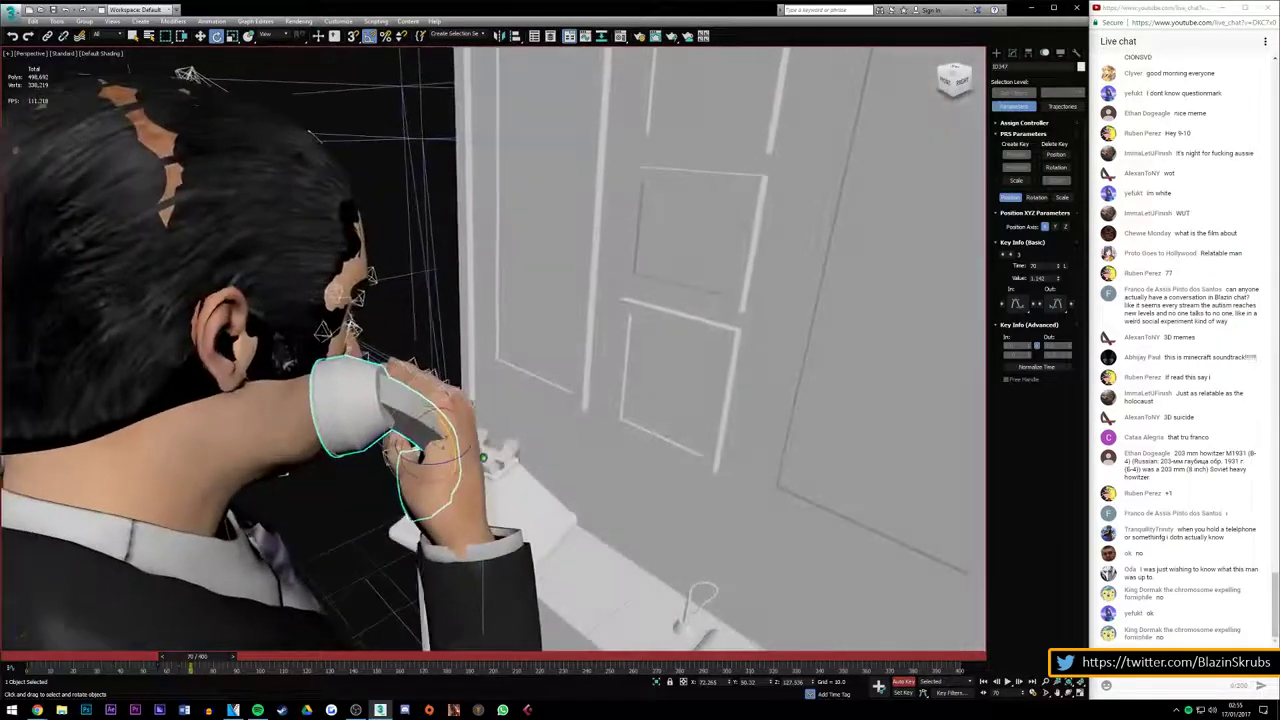
{"action": "middle_click_drag", "start_coordinate": [922, 105], "coordinate": [253, 18], "text": "alt"}
{"action": "left_click", "coordinate": [201, 36]}
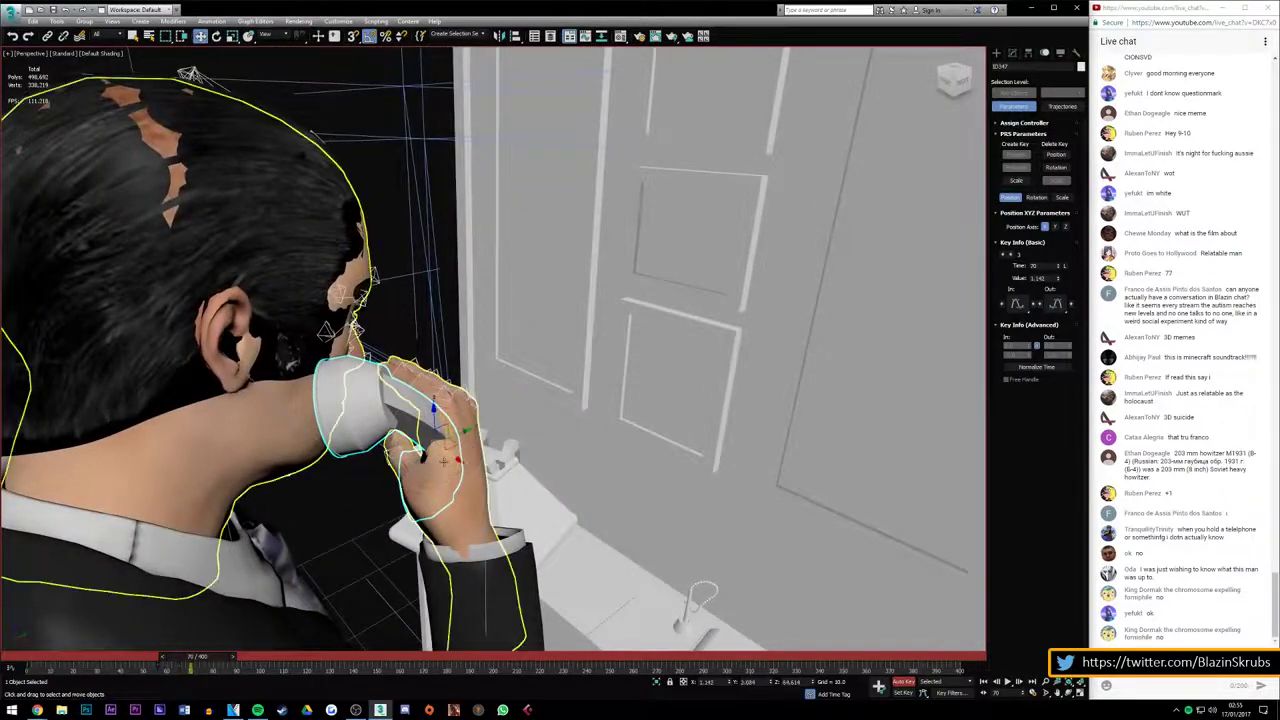
{"action": "left_click_drag", "start_coordinate": [455, 462], "coordinate": [440, 447]}
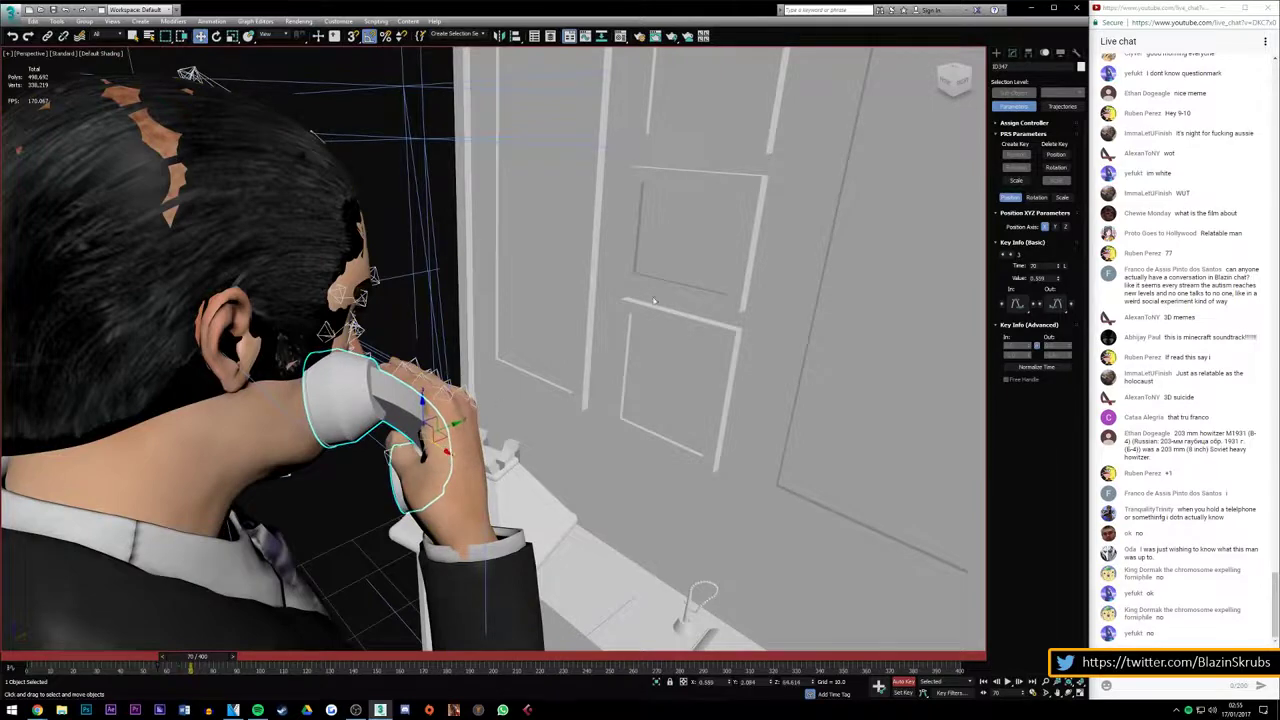
Rotate the handset against the ear and shift it left, closer to the ear
{"action": "middle_click_drag", "start_coordinate": [286, 474], "coordinate": [393, 402], "text": "alt"}
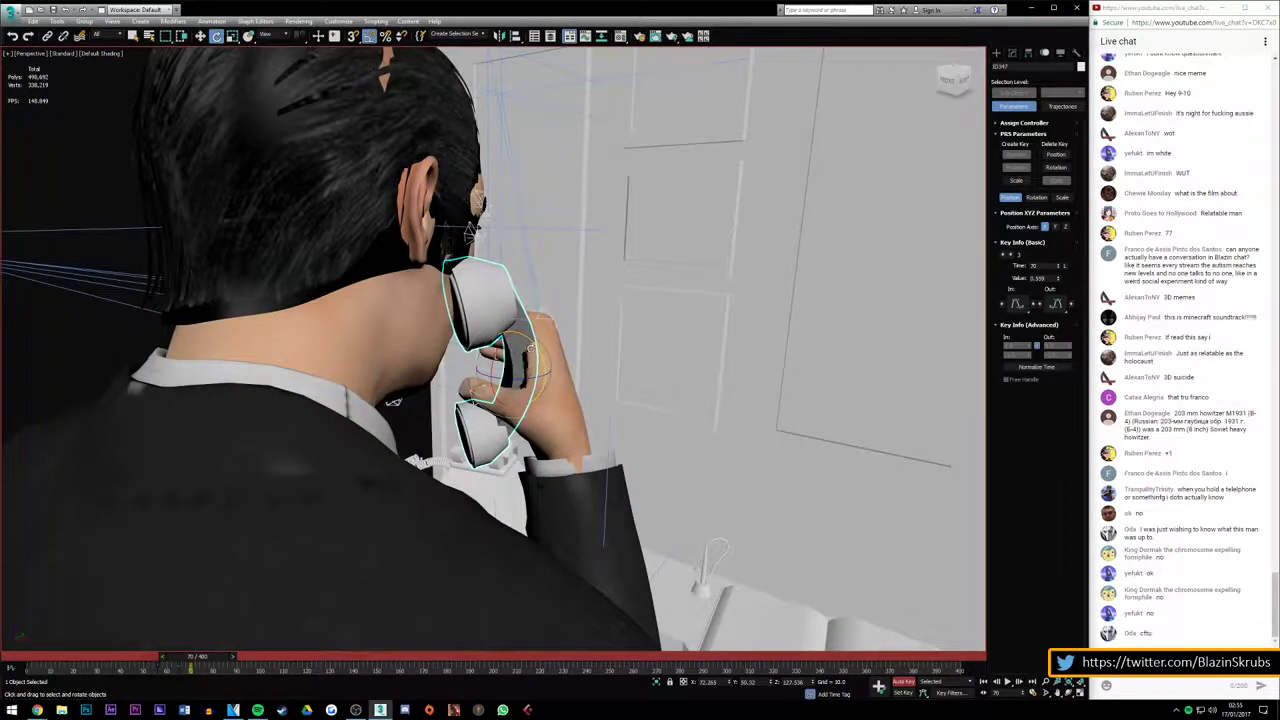
{"action": "left_click_drag", "start_coordinate": [530, 345], "coordinate": [505, 330]}
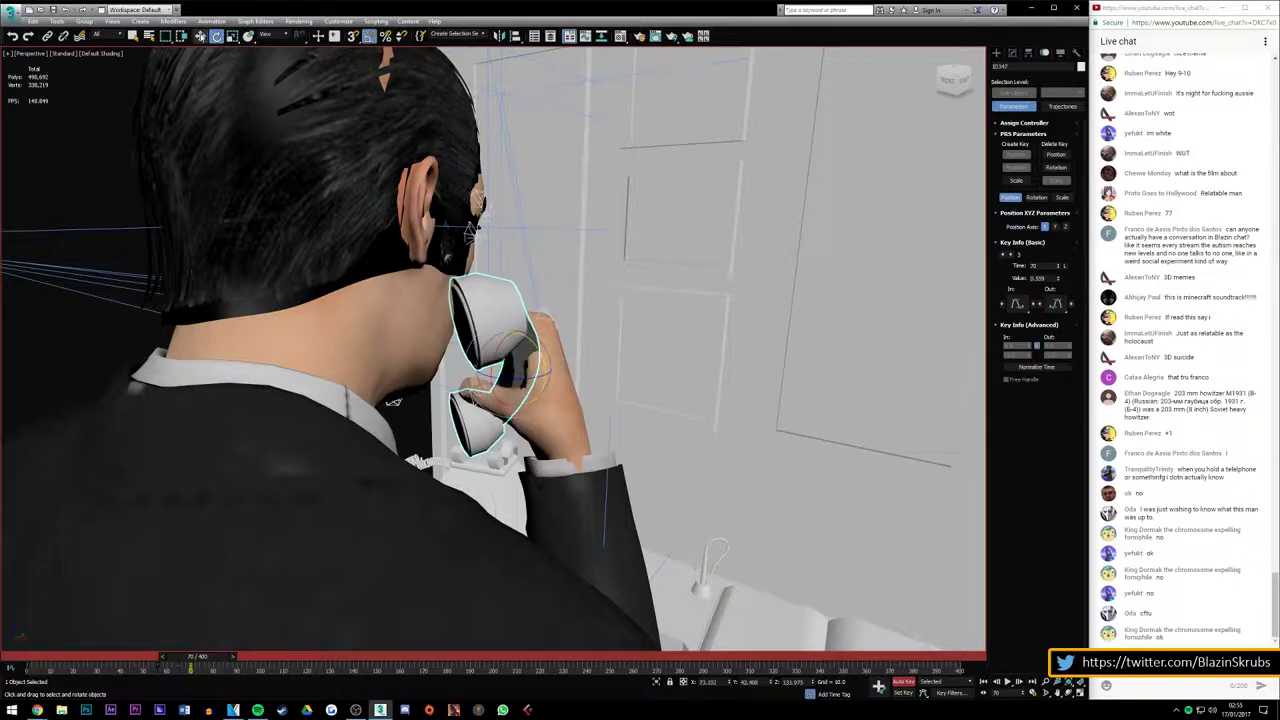
{"action": "key", "text": "w"}
{"action": "left_click_drag", "start_coordinate": [537, 376], "coordinate": [517, 376]}
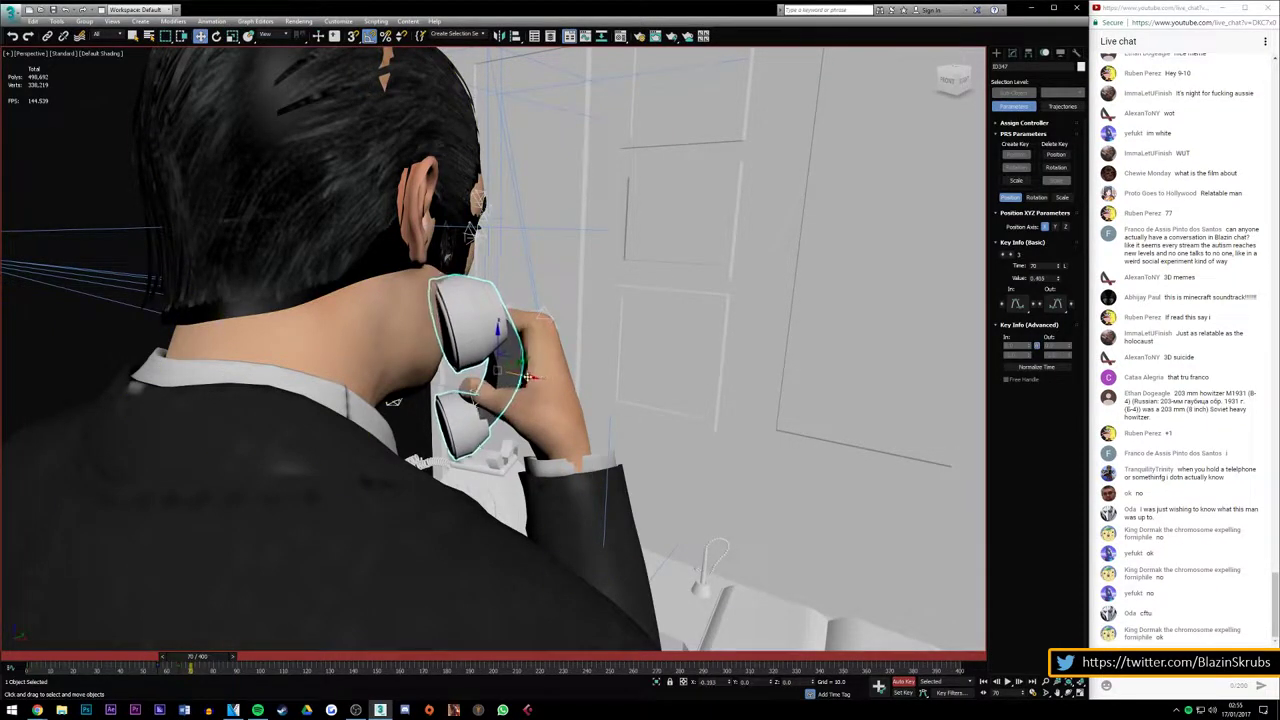
View from behind, step to frame 66 to check the handset, then return to a side view
{"action": "left_click", "coordinate": [969, 58]}
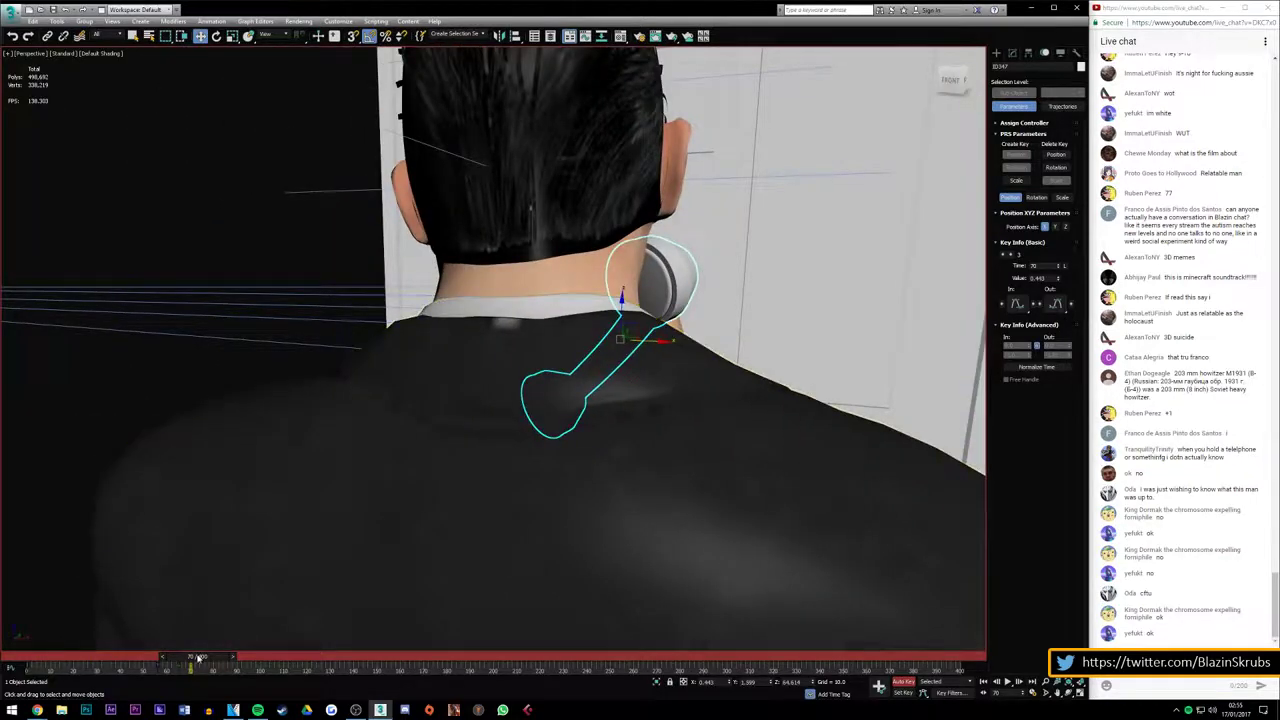
{"action": "left_click_drag", "start_coordinate": [199, 657], "coordinate": [188, 657]}
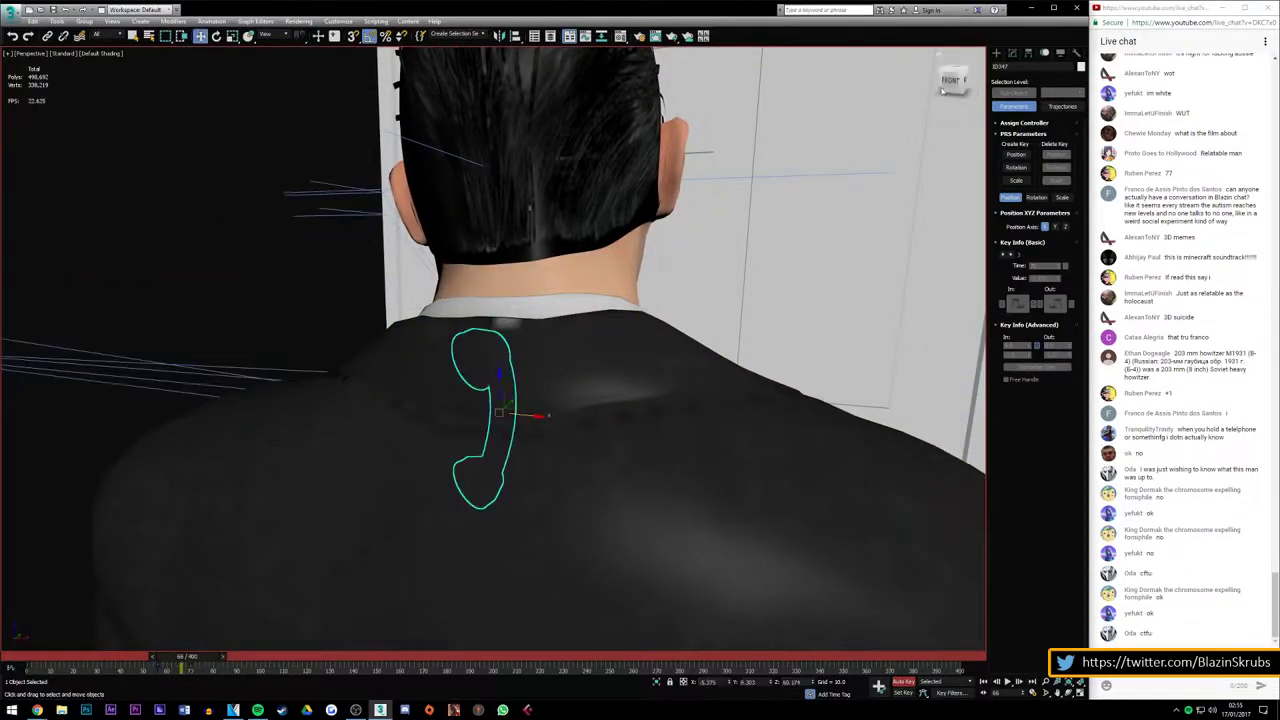
{"action": "left_click", "coordinate": [941, 91]}
{"action": "left_click_drag", "start_coordinate": [172, 657], "coordinate": [190, 660]}
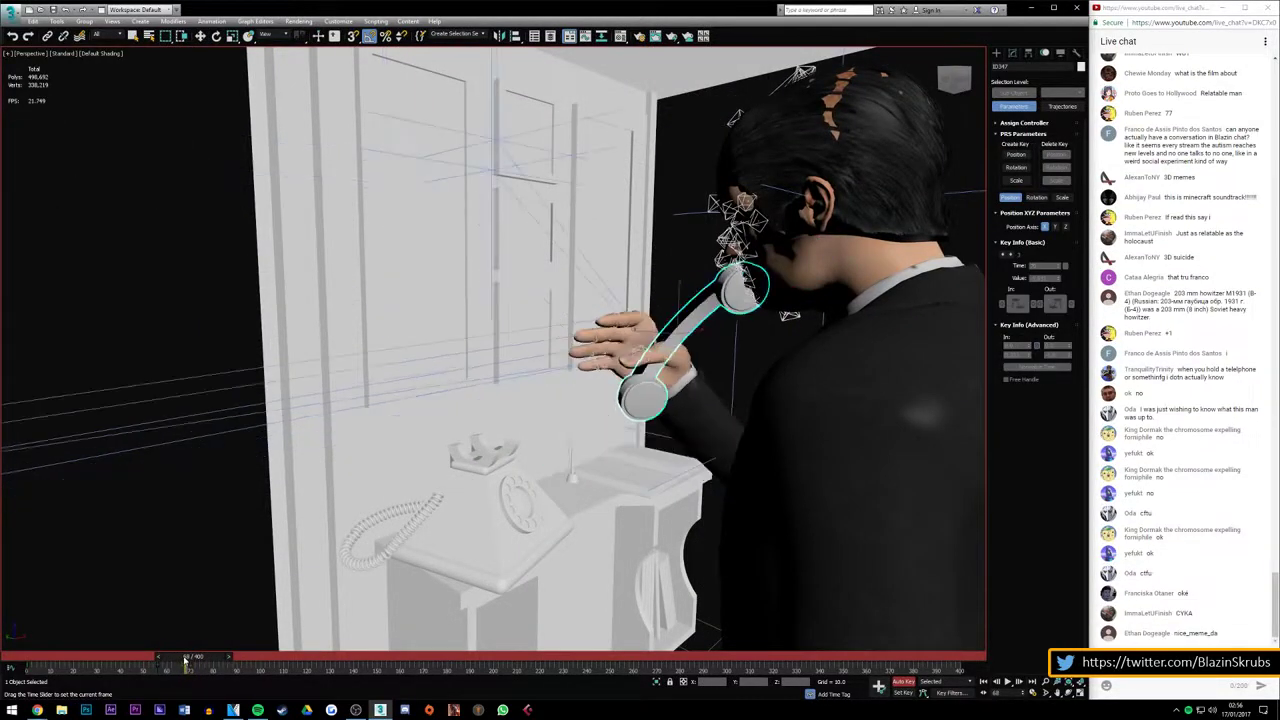
Nudge the handset slightly left and down at frame 68, then step to frame 70
{"action": "key", "text": "w"}
{"action": "left_click_drag", "start_coordinate": [690, 331], "coordinate": [620, 330]}
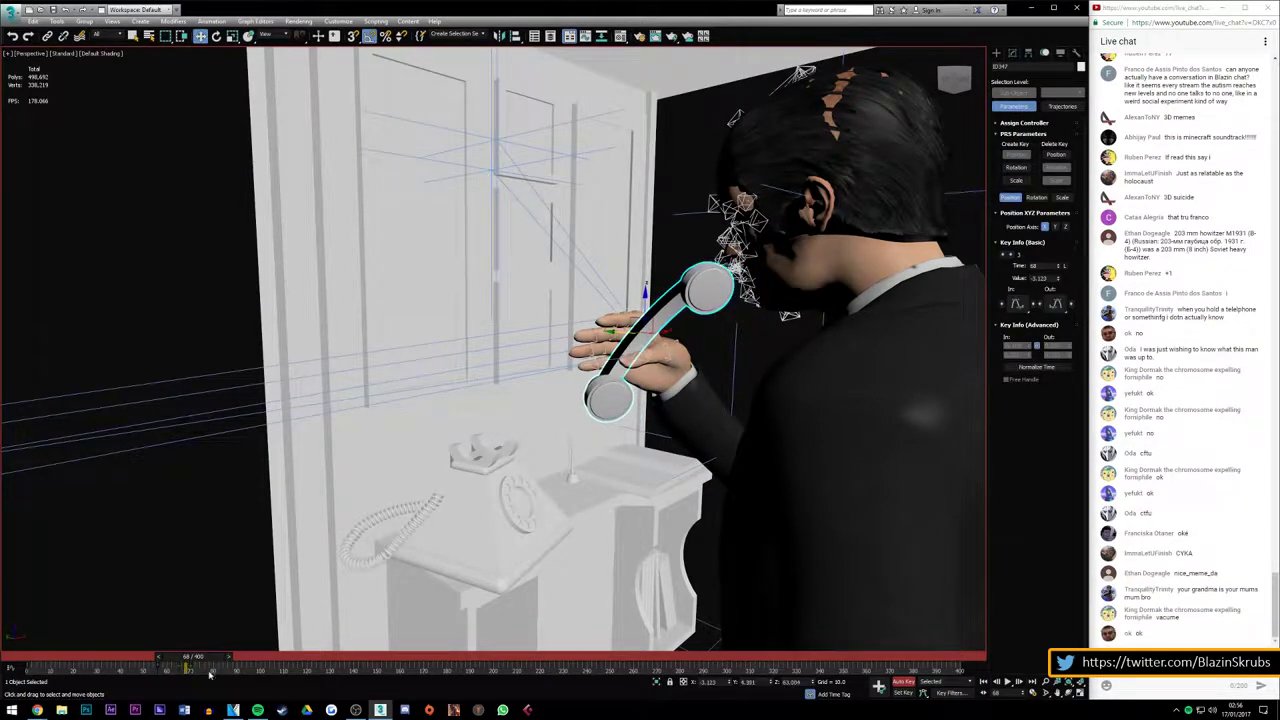
{"action": "left_click_drag", "start_coordinate": [190, 657], "coordinate": [197, 657]}
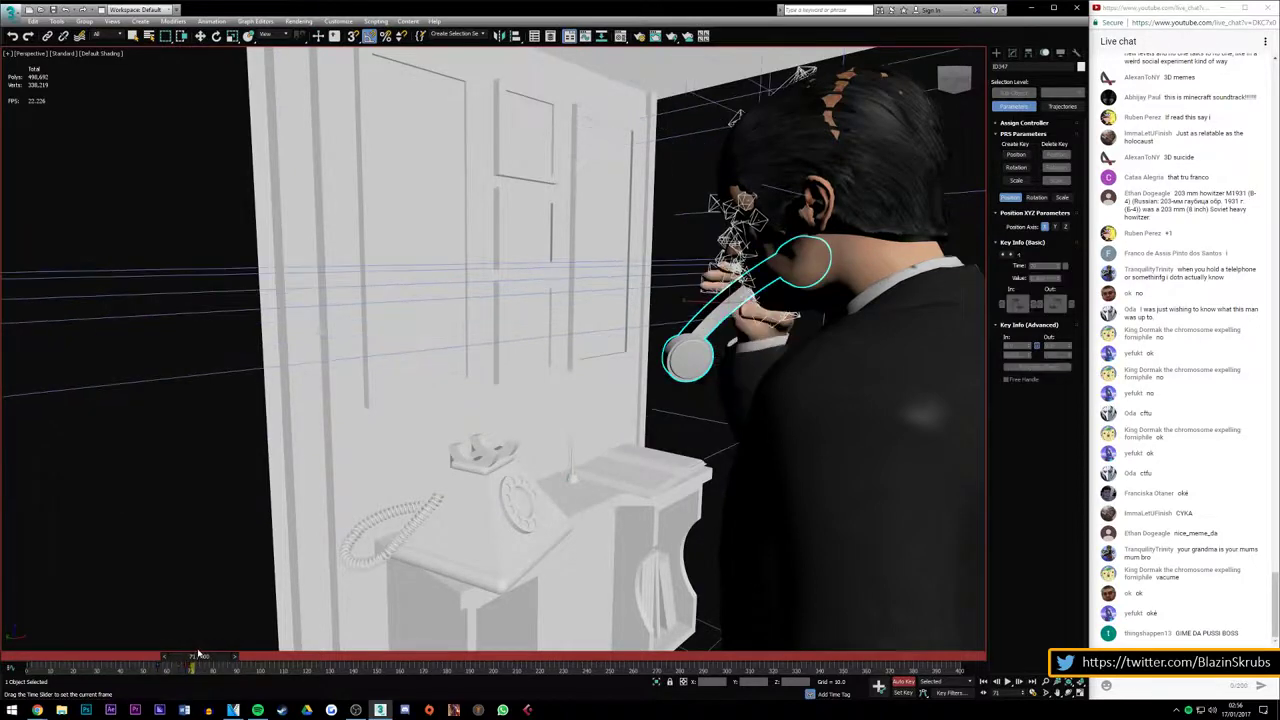
{"action": "mouse_move", "coordinate": [500, 350]}
{"action": "middle_mouse_down", "text": "alt"}
{"action": "mouse_move", "coordinate": [560, 350]}
{"action": "mouse_move", "coordinate": [265, 384]}
{"action": "middle_mouse_up", "text": "alt"}
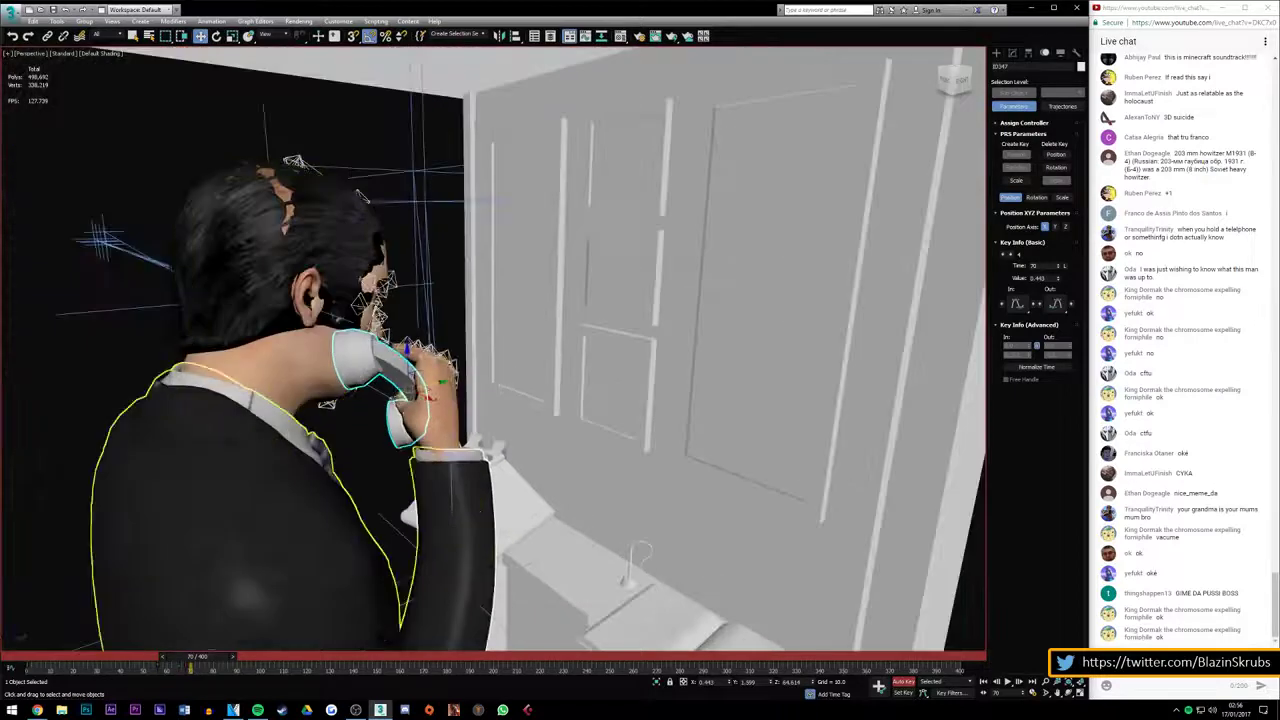
At frame 88, move the handset down alongside the man's cheek
{"action": "mouse_move", "coordinate": [196, 660]}
{"action": "left_mouse_down"}
{"action": "mouse_move", "coordinate": [207, 661]}
{"action": "mouse_move", "coordinate": [184, 657]}
{"action": "left_mouse_up"}
{"action": "key", "text": "w"}
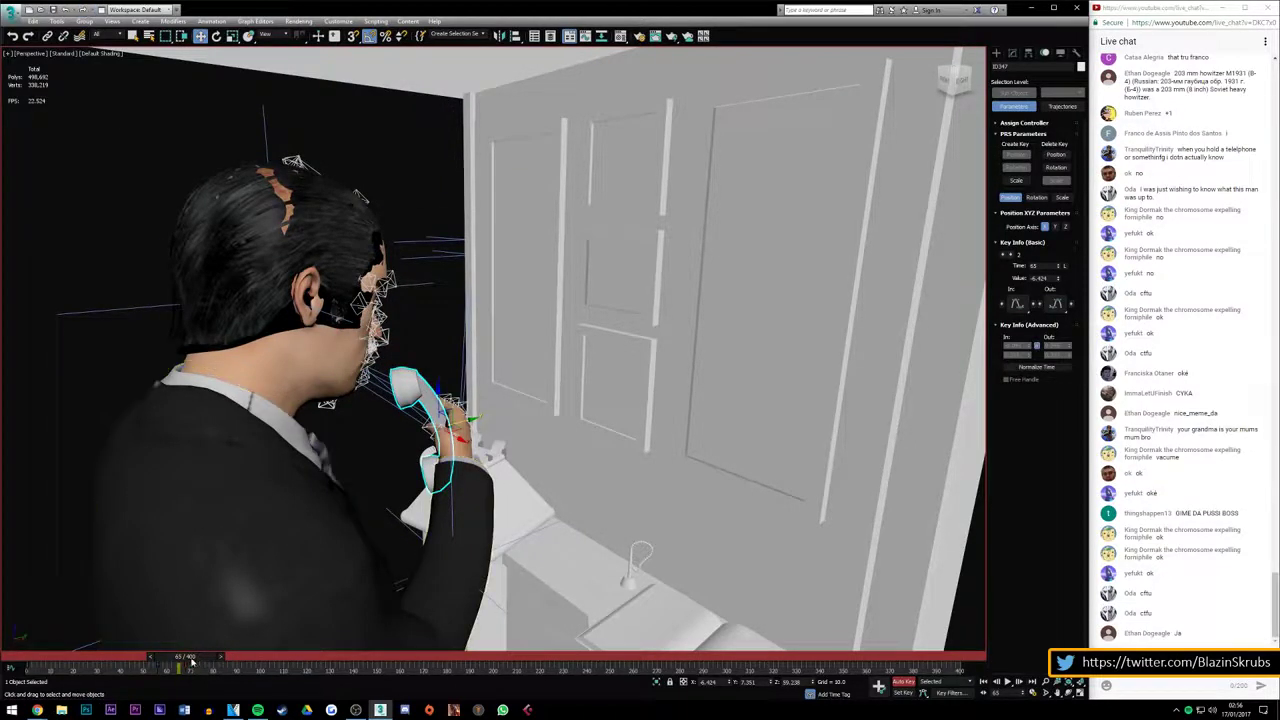
{"action": "left_click_drag", "start_coordinate": [190, 657], "coordinate": [237, 657]}
{"action": "key", "text": "w"}
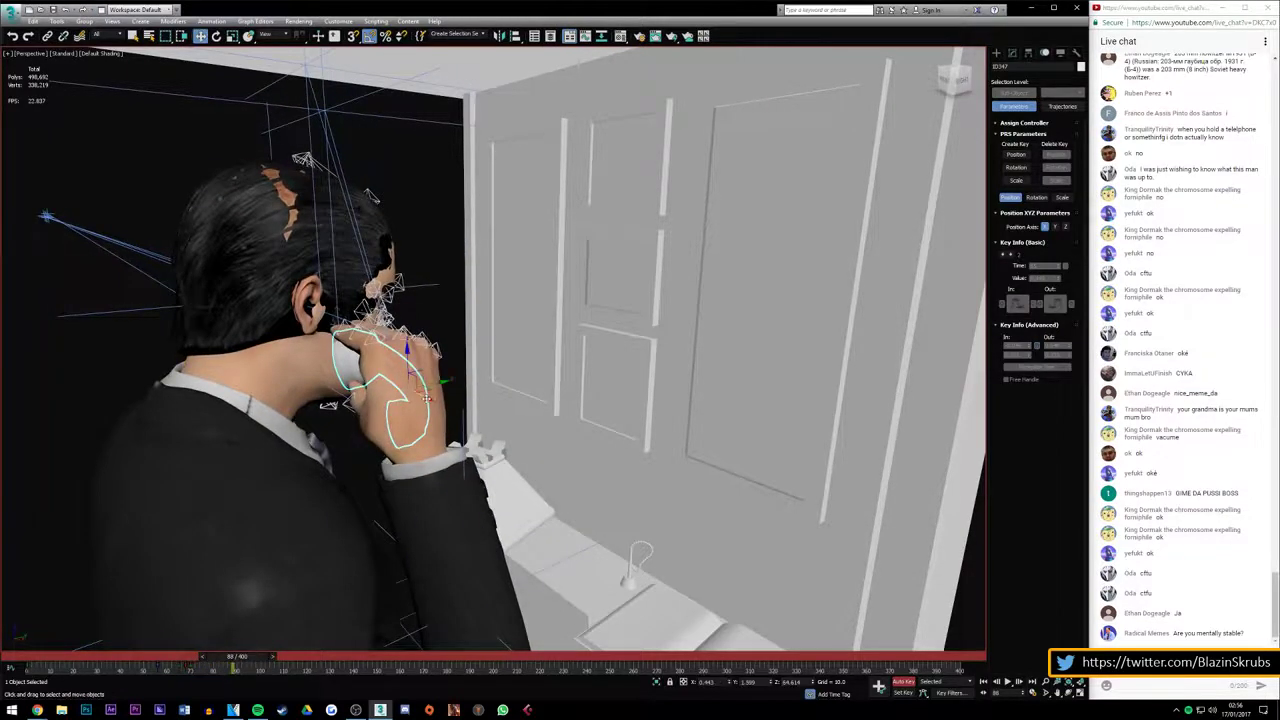
{"action": "mouse_move", "coordinate": [427, 397]}
{"action": "left_mouse_down"}
{"action": "mouse_move", "coordinate": [370, 398]}
{"action": "mouse_move", "coordinate": [345, 360]}
{"action": "left_mouse_up"}
Raise, rotate and lower the handset at frame 88 so it sits flat against the ear
{"action": "mouse_move", "coordinate": [345, 360]}
{"action": "middle_mouse_down", "text": "alt"}
{"action": "mouse_move", "coordinate": [560, 330]}
{"action": "mouse_move", "coordinate": [405, 162]}
{"action": "middle_mouse_up", "text": "alt"}
{"action": "left_click", "coordinate": [216, 35]}
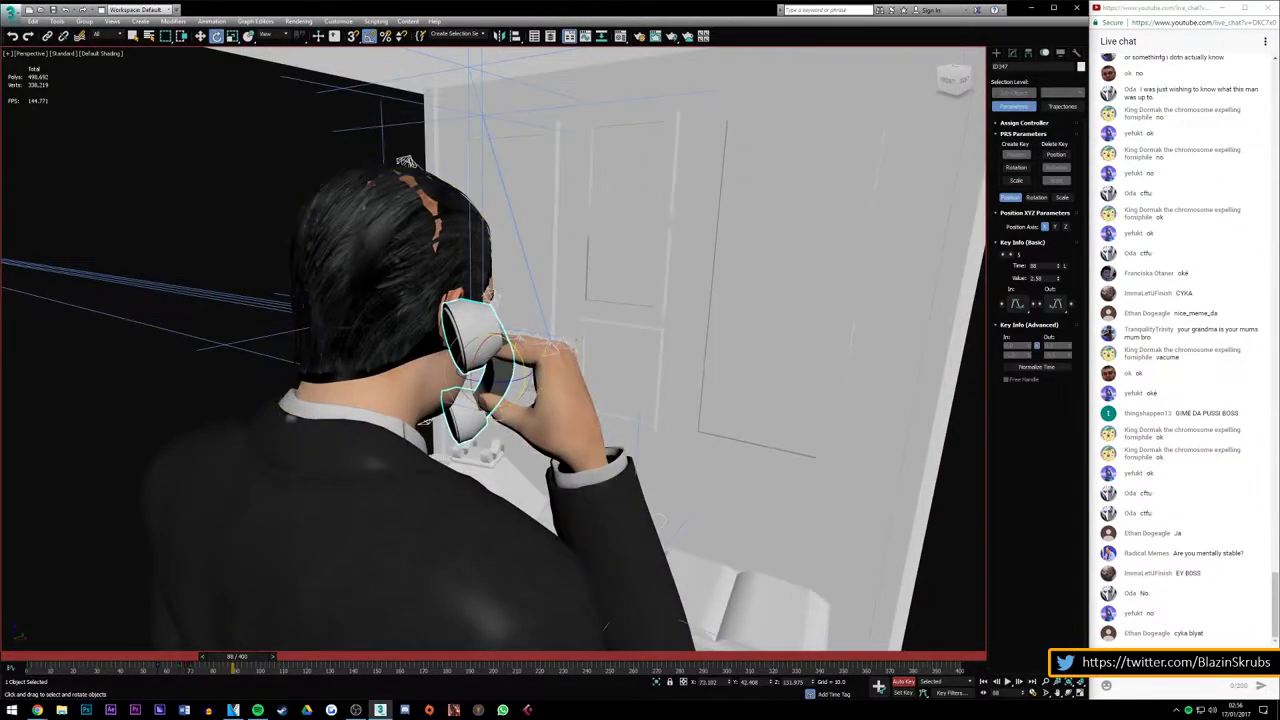
{"action": "left_click_drag", "start_coordinate": [505, 379], "coordinate": [500, 368]}
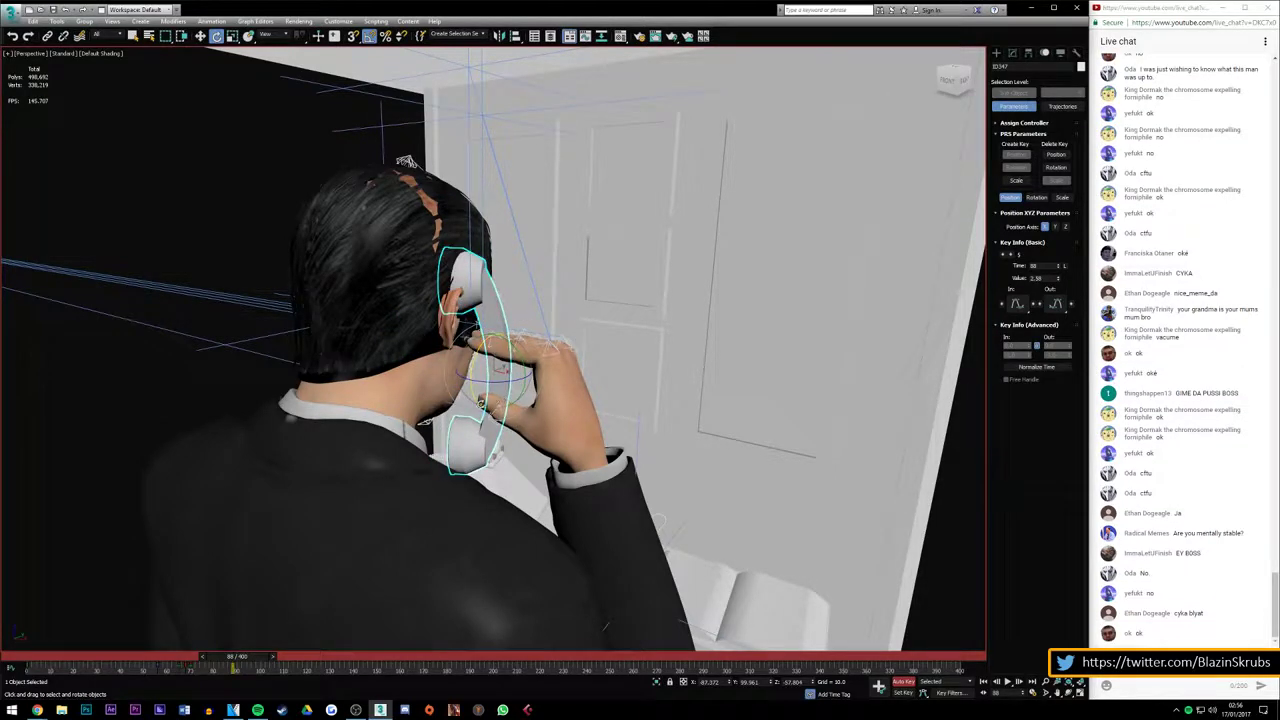
{"action": "left_click_drag", "start_coordinate": [512, 350], "coordinate": [515, 346]}
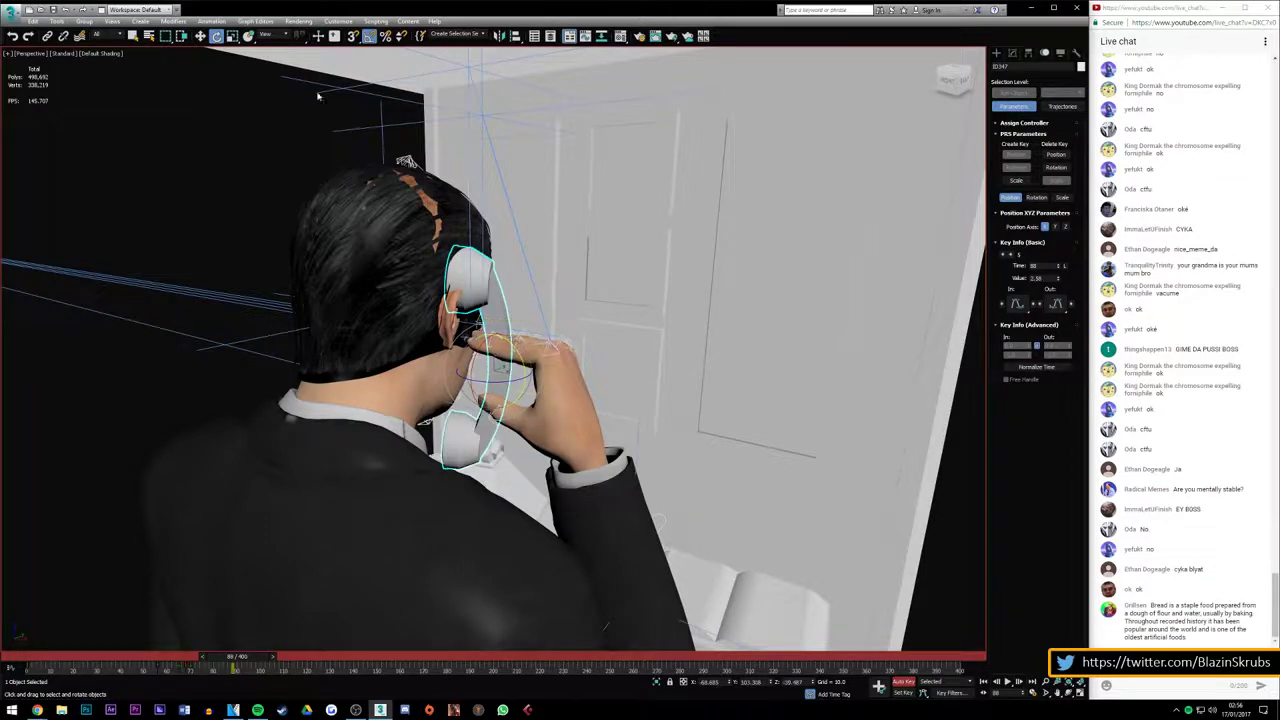
{"action": "left_click_drag", "start_coordinate": [527, 390], "coordinate": [510, 377]}
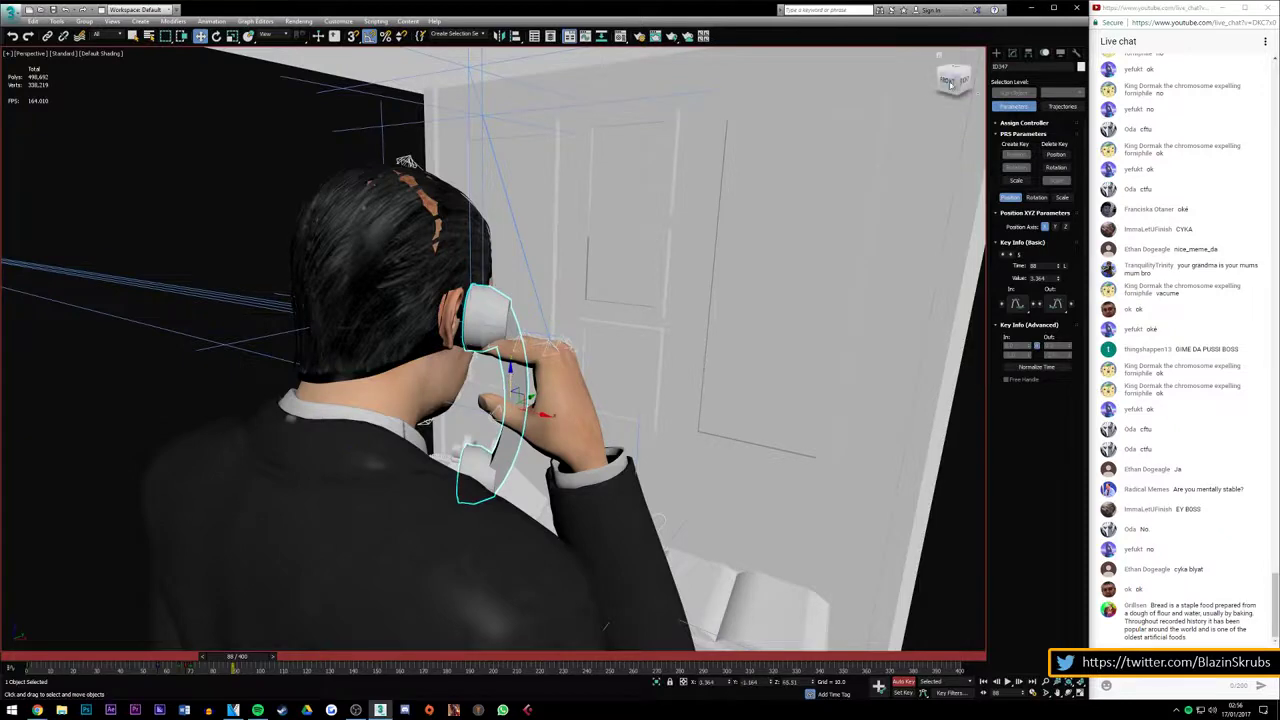
Orbit around to check the handset, then scrub frames 67–70 to review the lift
{"action": "left_click_drag", "start_coordinate": [951, 85], "coordinate": [877, 107]}
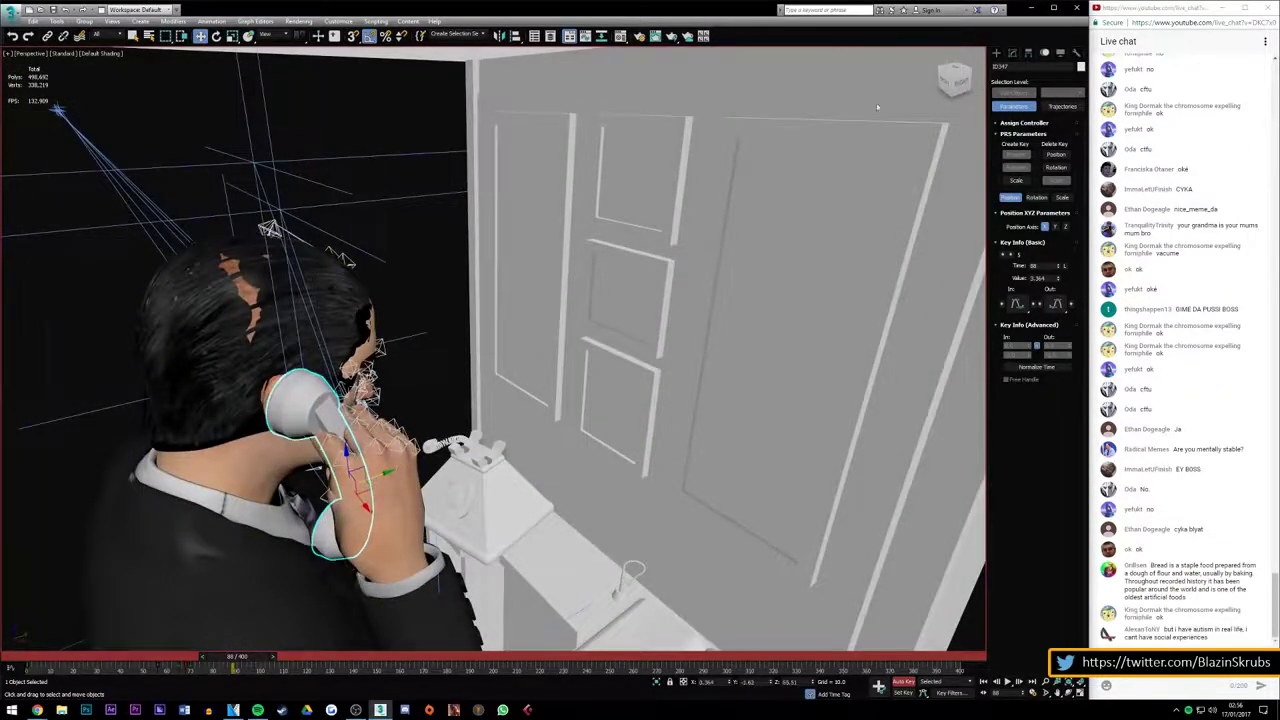
{"action": "left_click_drag", "start_coordinate": [962, 76], "coordinate": [476, 454]}
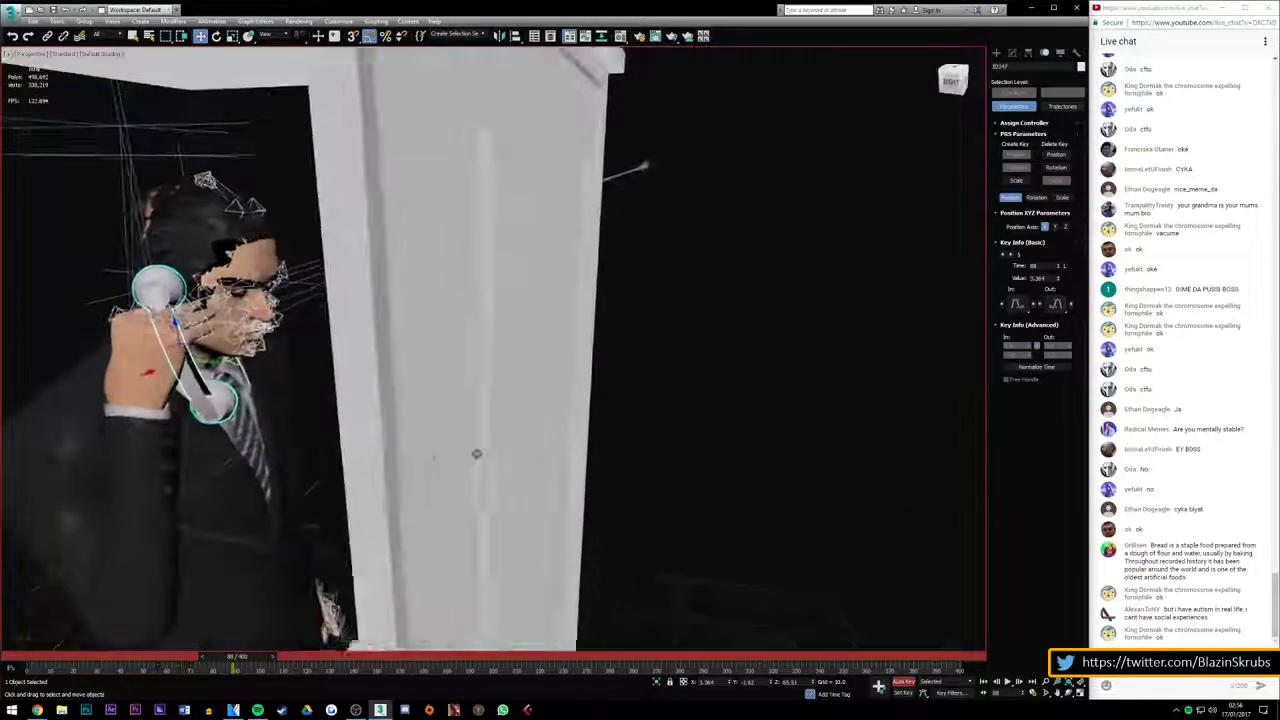
{"action": "mouse_move", "coordinate": [476, 454]}
{"action": "middle_mouse_down", "text": "alt"}
{"action": "mouse_move", "coordinate": [575, 458]}
{"action": "mouse_move", "coordinate": [560, 440]}
{"action": "middle_mouse_up", "text": "alt"}
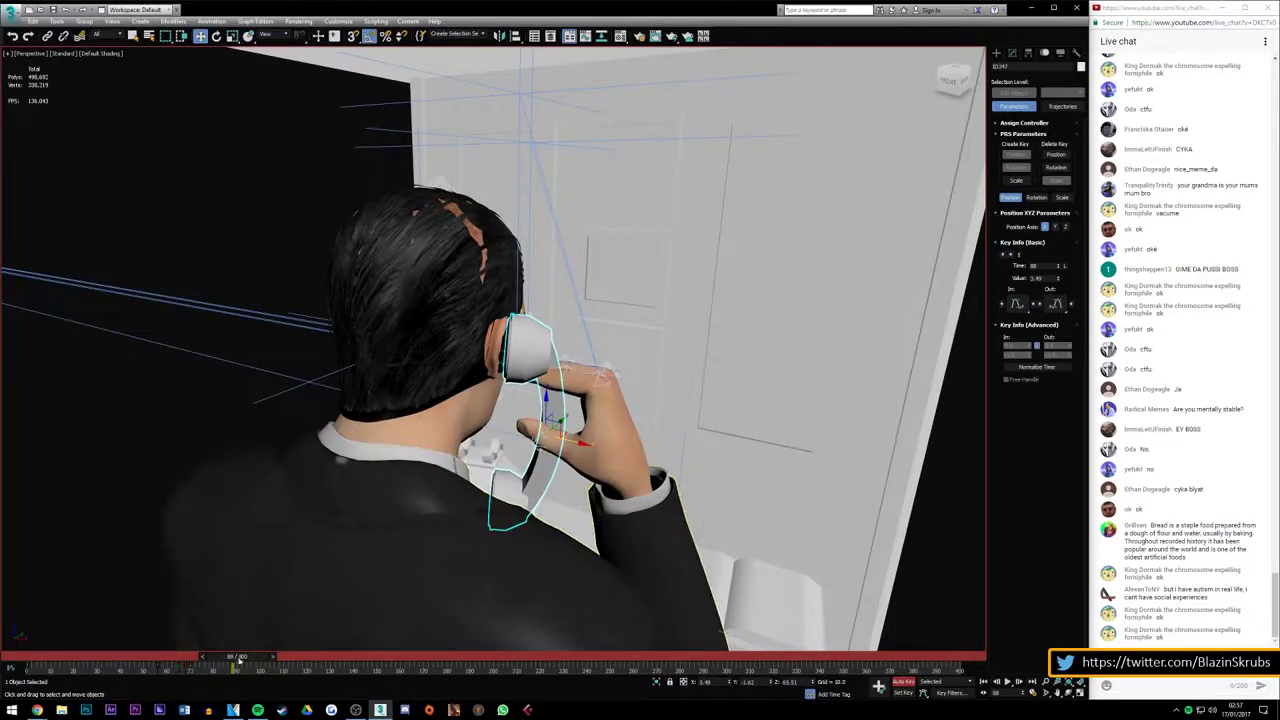
{"action": "mouse_move", "coordinate": [238, 660]}
{"action": "left_mouse_down"}
{"action": "mouse_move", "coordinate": [199, 658]}
{"action": "mouse_move", "coordinate": [245, 653]}
{"action": "mouse_move", "coordinate": [215, 656]}
{"action": "left_mouse_up"}
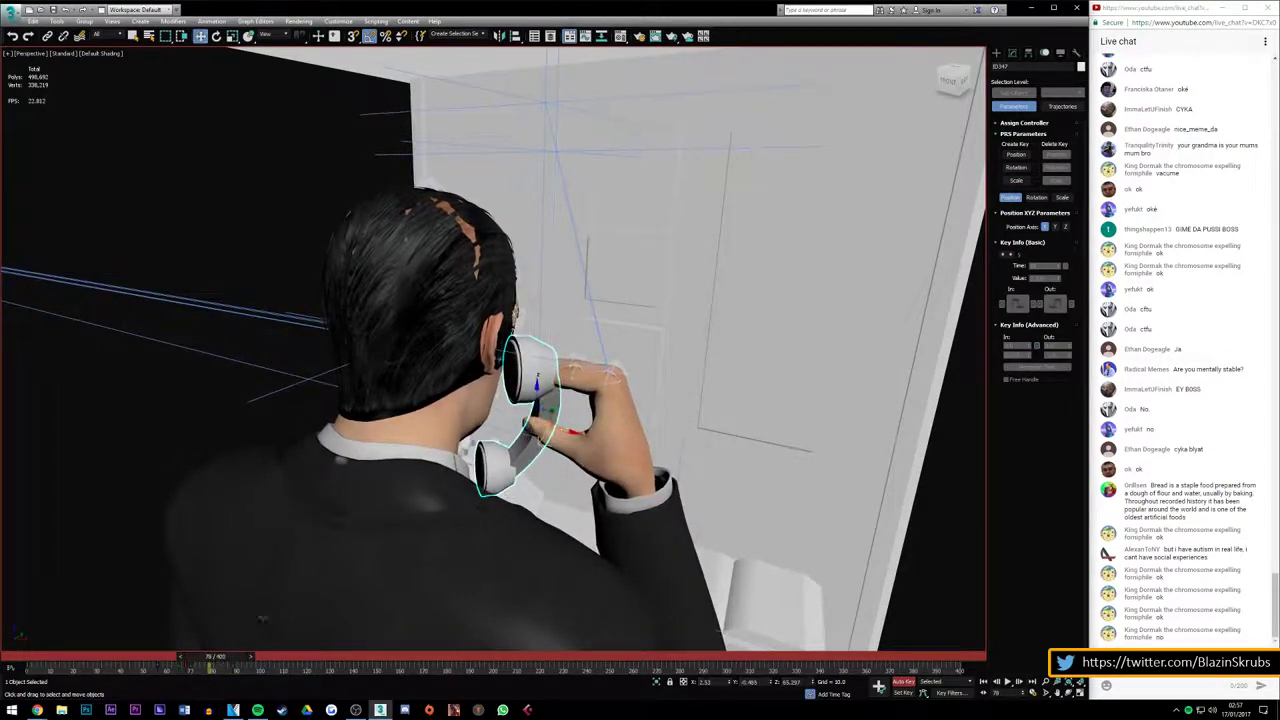
{"action": "key", "text": "w"}
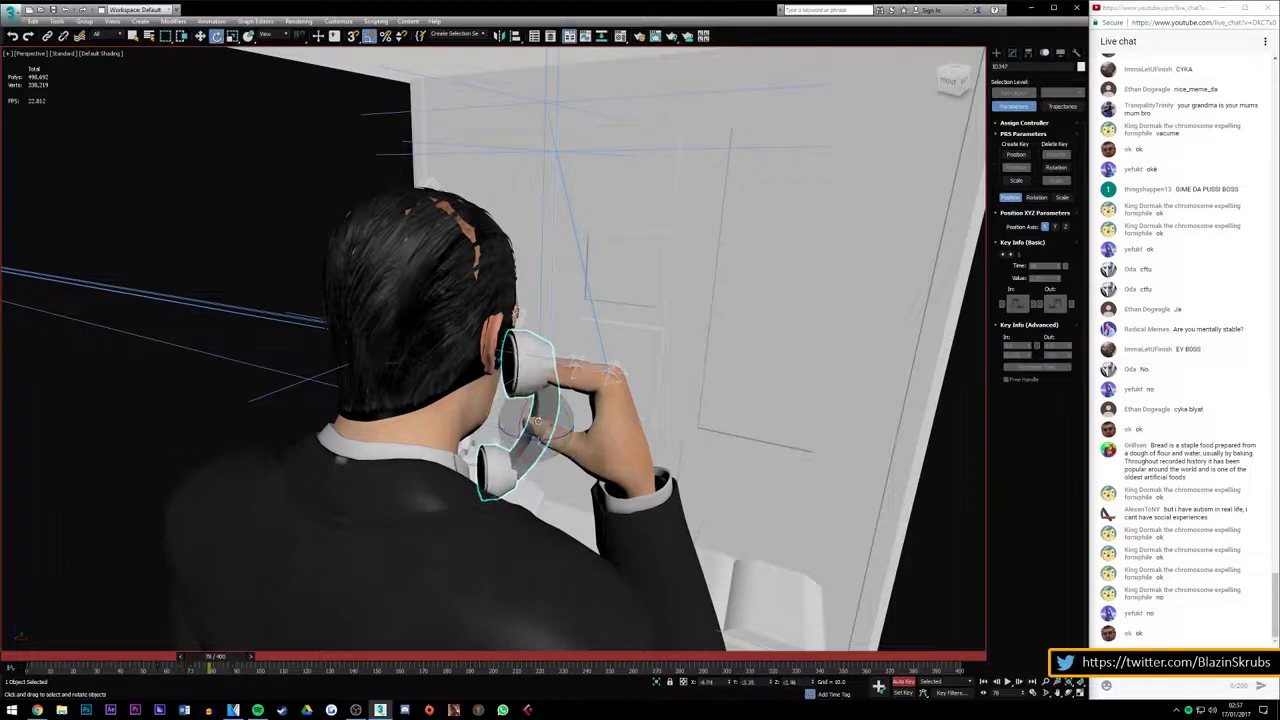
{"action": "left_click_drag", "start_coordinate": [213, 656], "coordinate": [231, 658]}
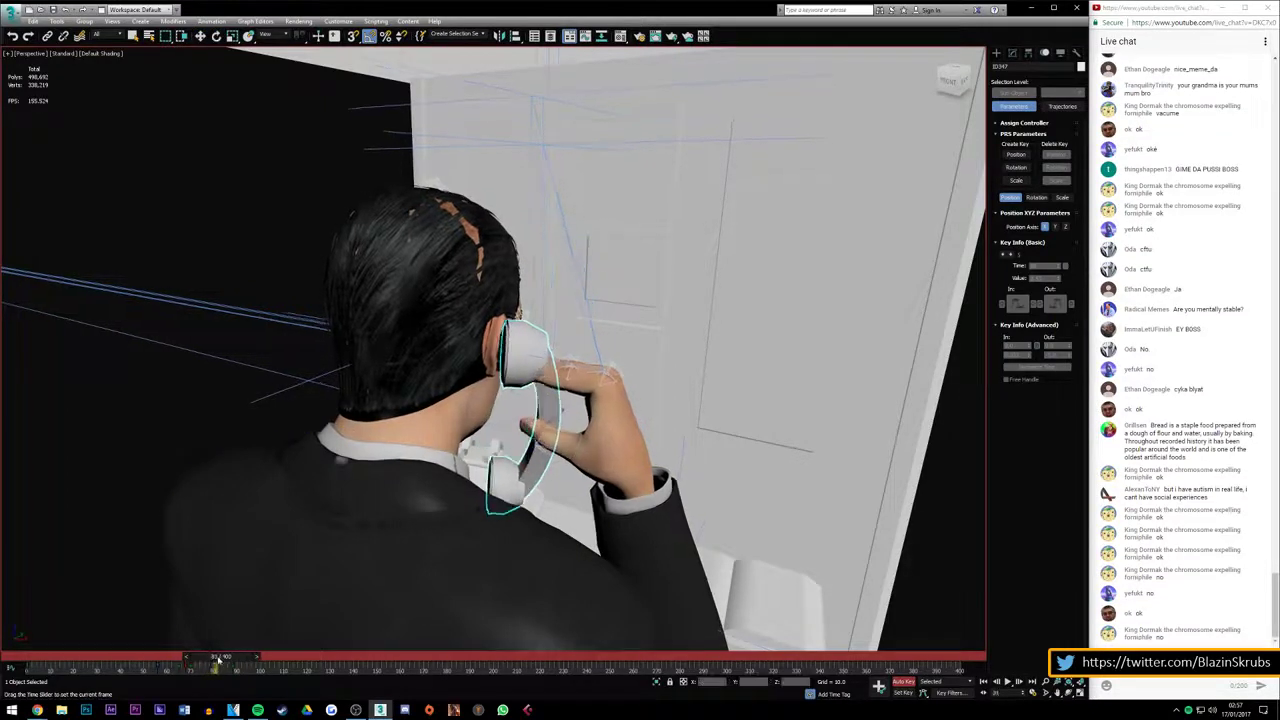
{"action": "mouse_move", "coordinate": [231, 658]}
{"action": "left_mouse_down"}
{"action": "mouse_move", "coordinate": [168, 664]}
{"action": "mouse_move", "coordinate": [218, 657]}
{"action": "left_mouse_up"}
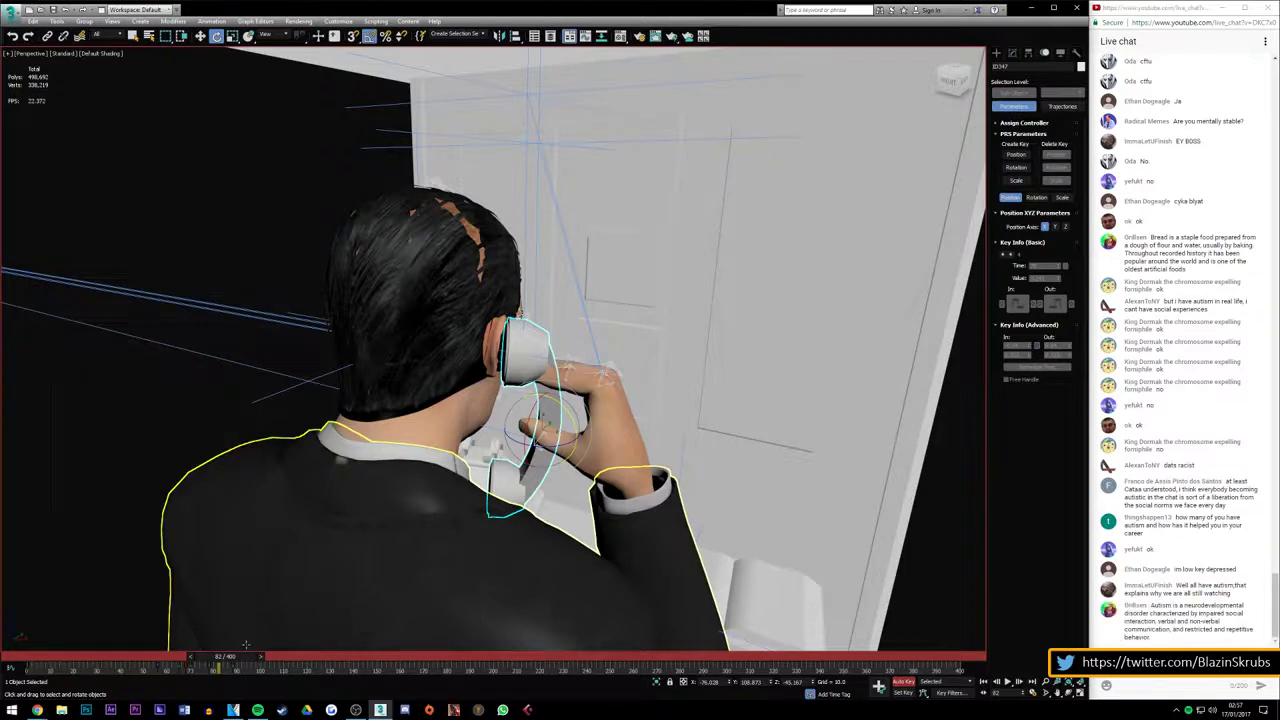
{"action": "mouse_move", "coordinate": [238, 655]}
{"action": "left_mouse_down"}
{"action": "mouse_move", "coordinate": [157, 655]}
{"action": "mouse_move", "coordinate": [214, 652]}
{"action": "left_mouse_up"}
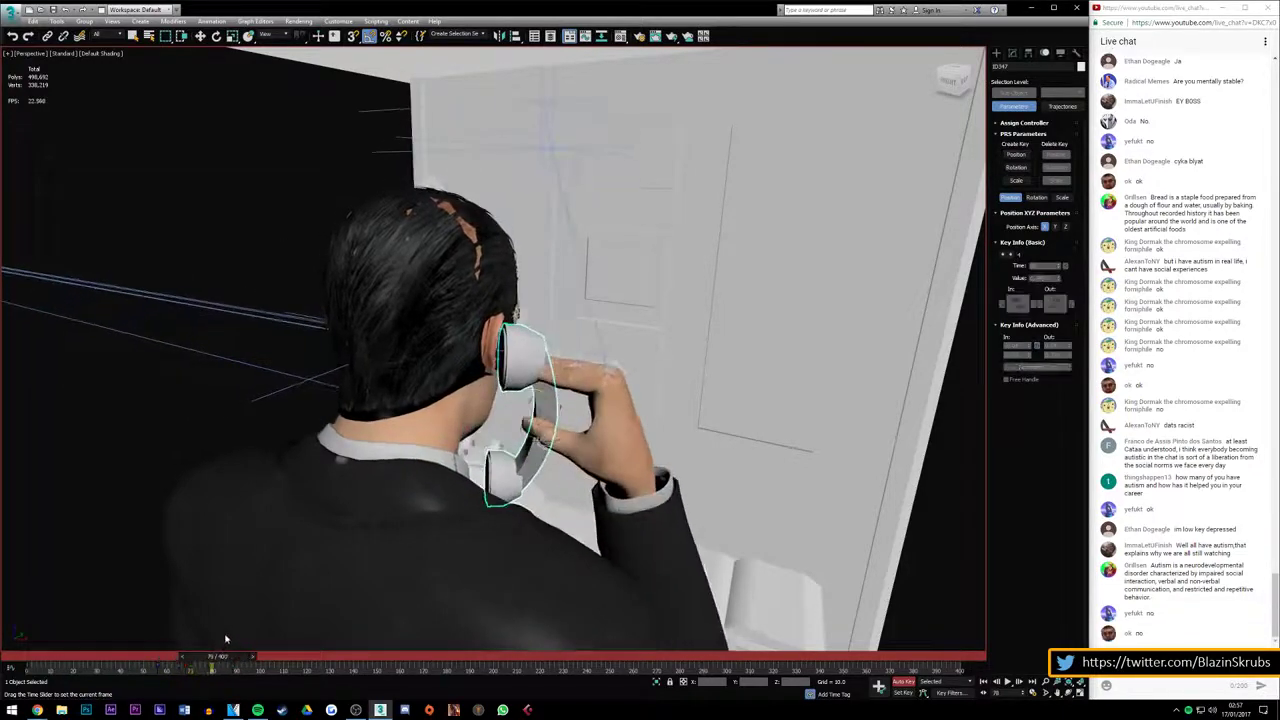
Scrub back and forth through the arm raising, undoing one change along the way
{"action": "key", "text": "e"}
{"action": "middle_click_drag", "start_coordinate": [330, 640], "coordinate": [268, 676], "text": "alt"}
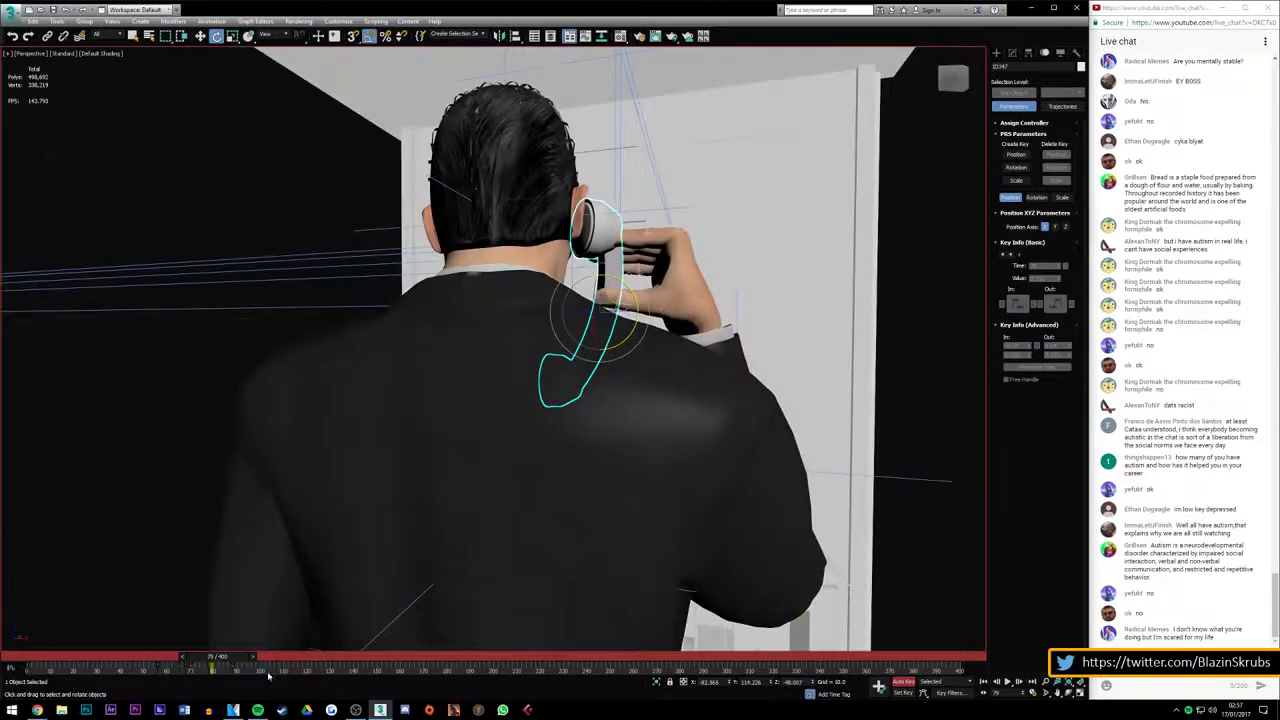
{"action": "mouse_move", "coordinate": [216, 657]}
{"action": "left_mouse_down"}
{"action": "mouse_move", "coordinate": [171, 665]}
{"action": "mouse_move", "coordinate": [227, 655]}
{"action": "left_mouse_up"}
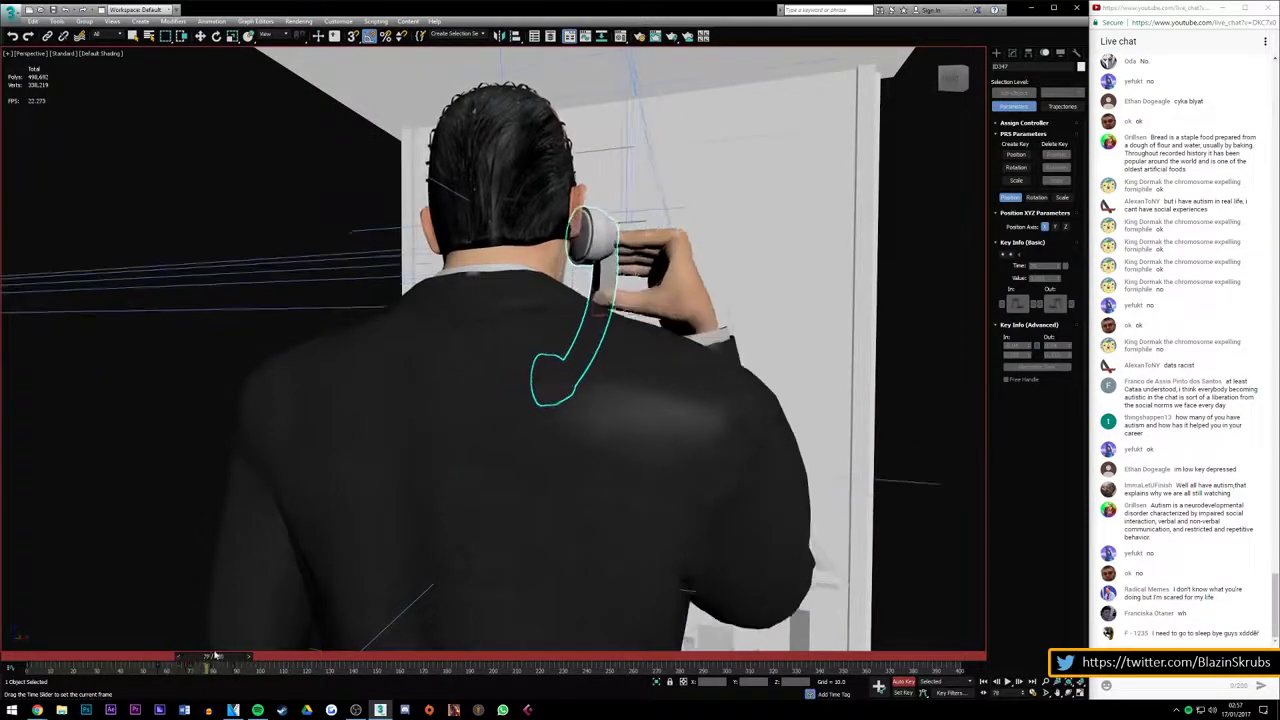
{"action": "mouse_move", "coordinate": [227, 655]}
{"action": "left_mouse_down"}
{"action": "mouse_move", "coordinate": [184, 654]}
{"action": "mouse_move", "coordinate": [207, 651]}
{"action": "left_mouse_up"}
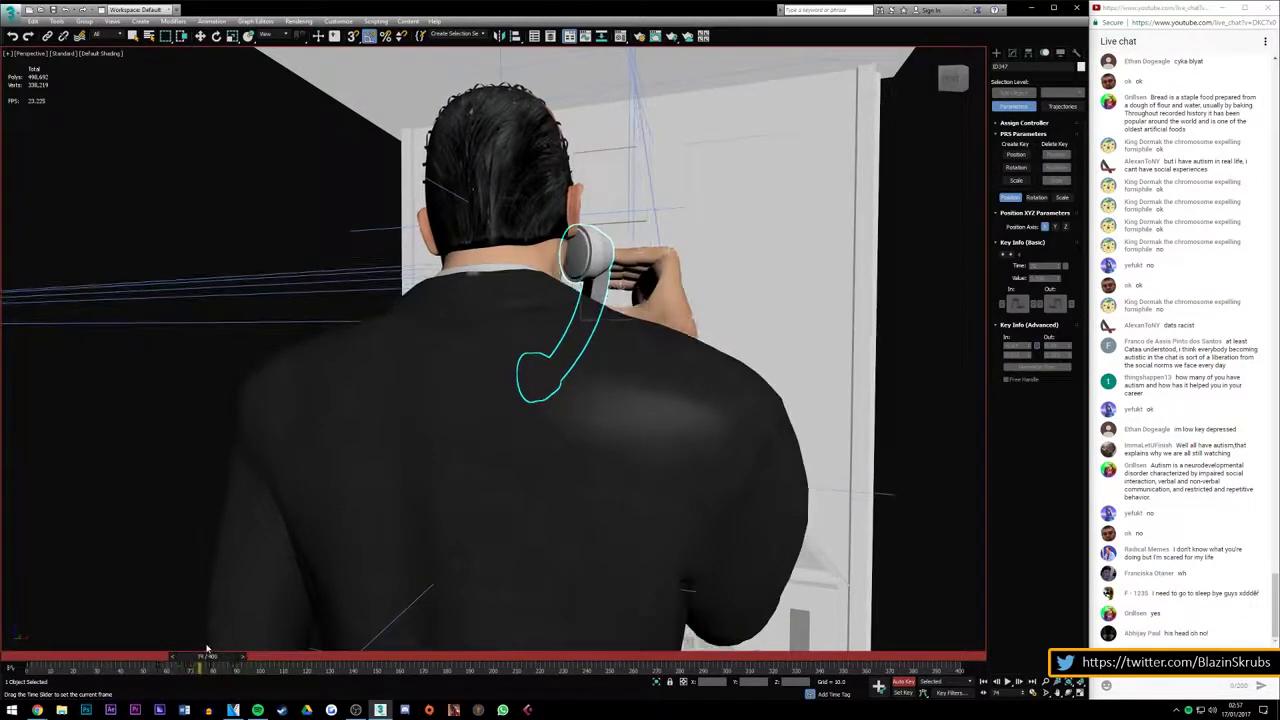
{"action": "key", "text": "e"}
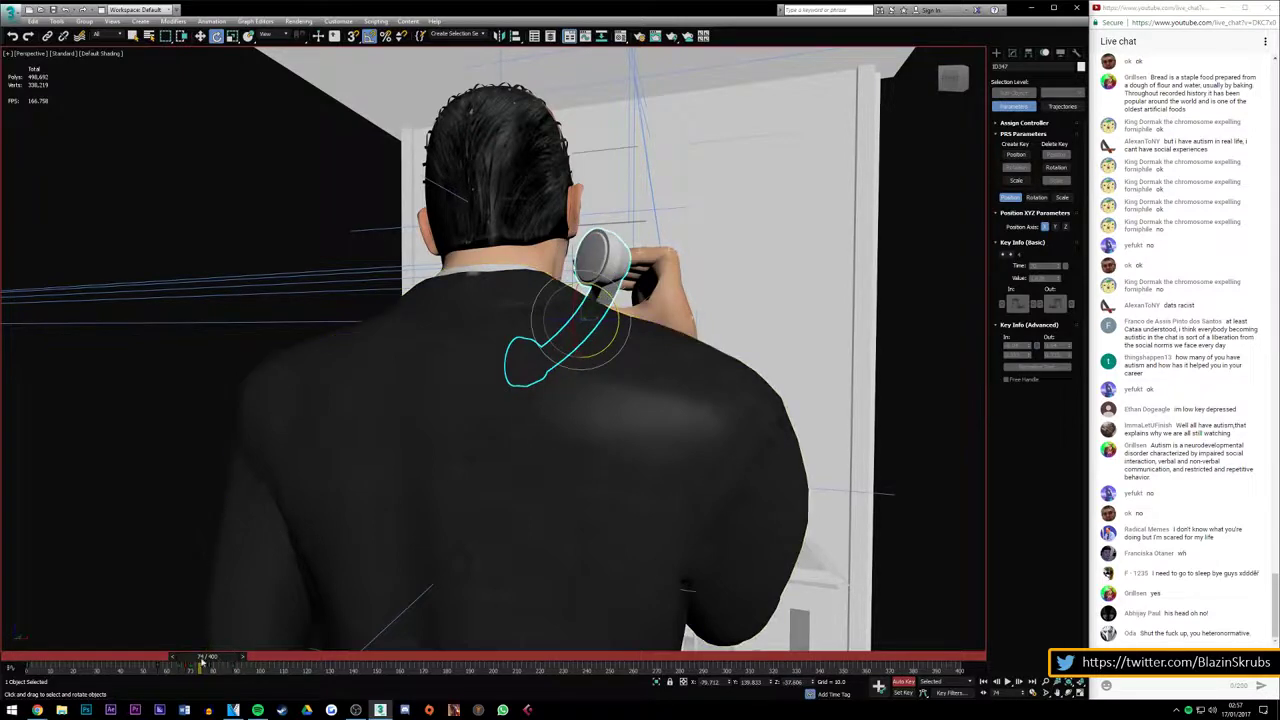
{"action": "mouse_move", "coordinate": [203, 655]}
{"action": "left_mouse_down"}
{"action": "mouse_move", "coordinate": [224, 650]}
{"action": "mouse_move", "coordinate": [214, 656]}
{"action": "left_mouse_up"}
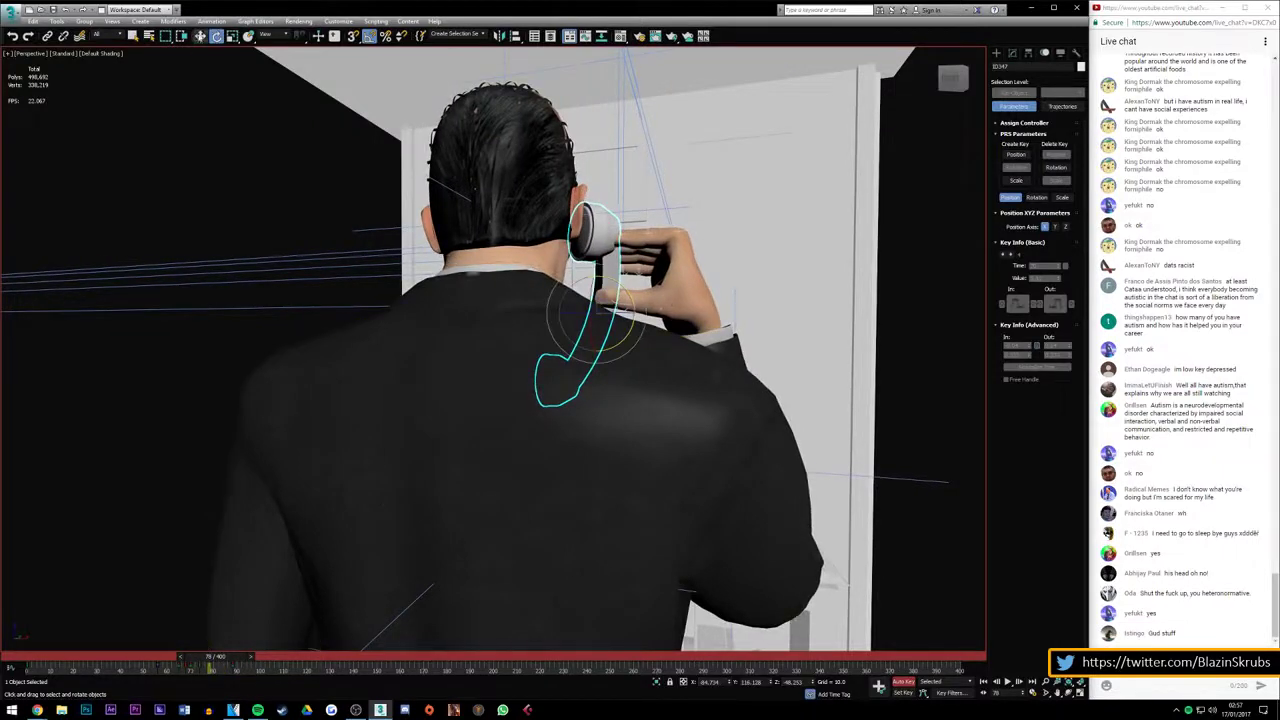
{"action": "key", "text": "ctrl+z"}
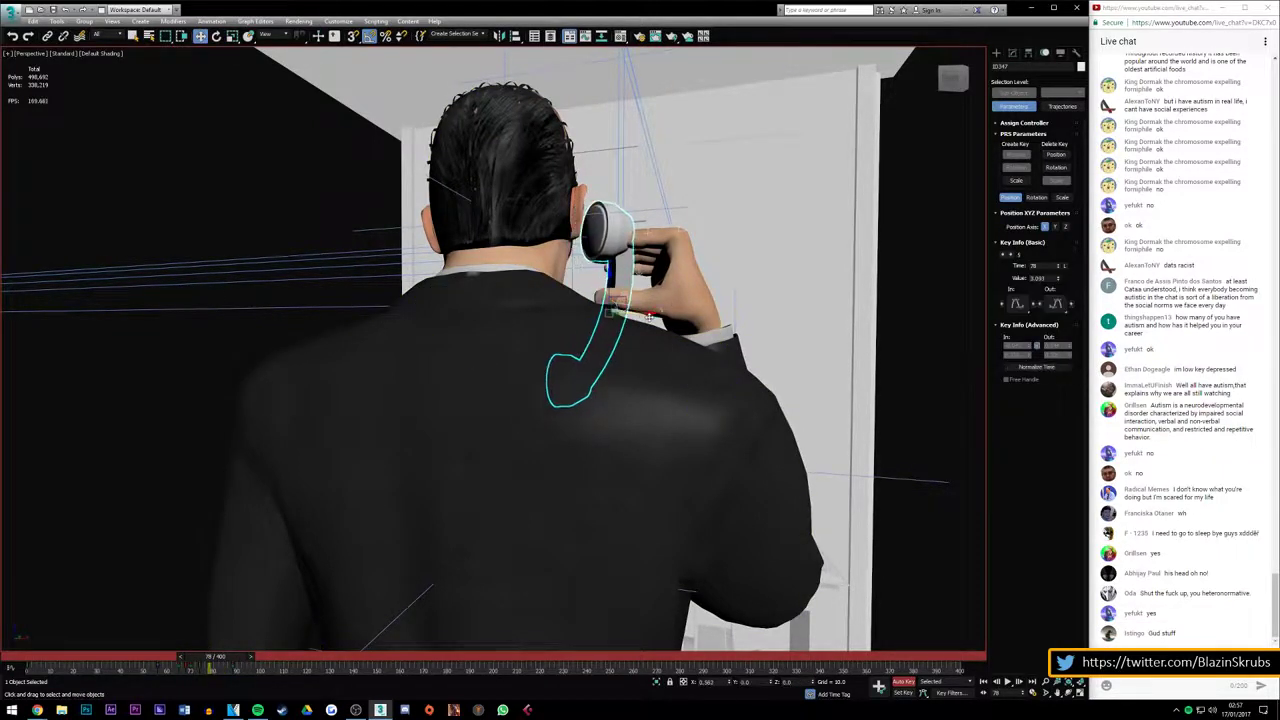
{"action": "mouse_move", "coordinate": [208, 657]}
{"action": "left_mouse_down"}
{"action": "mouse_move", "coordinate": [239, 650]}
{"action": "mouse_move", "coordinate": [172, 655]}
{"action": "left_mouse_up"}
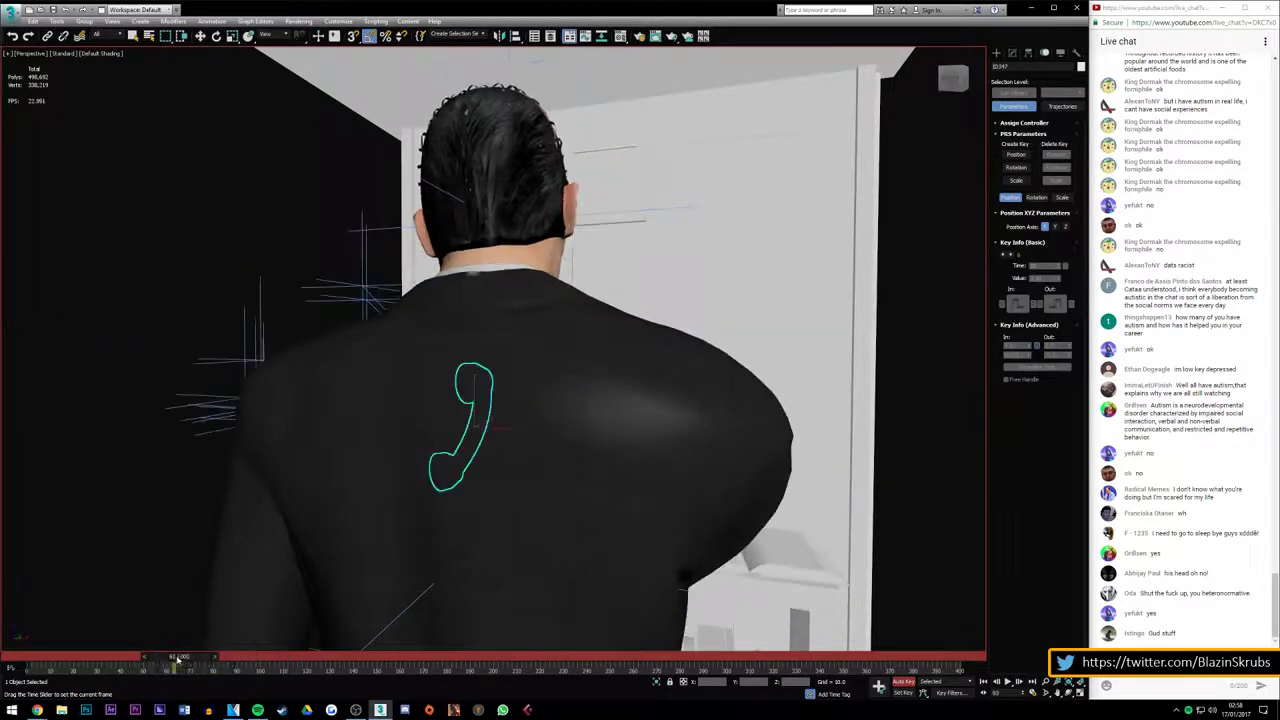
Play and stop the animation twice, orbit to a side view, and return to frame 50
{"action": "key", "text": "w"}
{"action": "left_click", "coordinate": [1011, 683]}
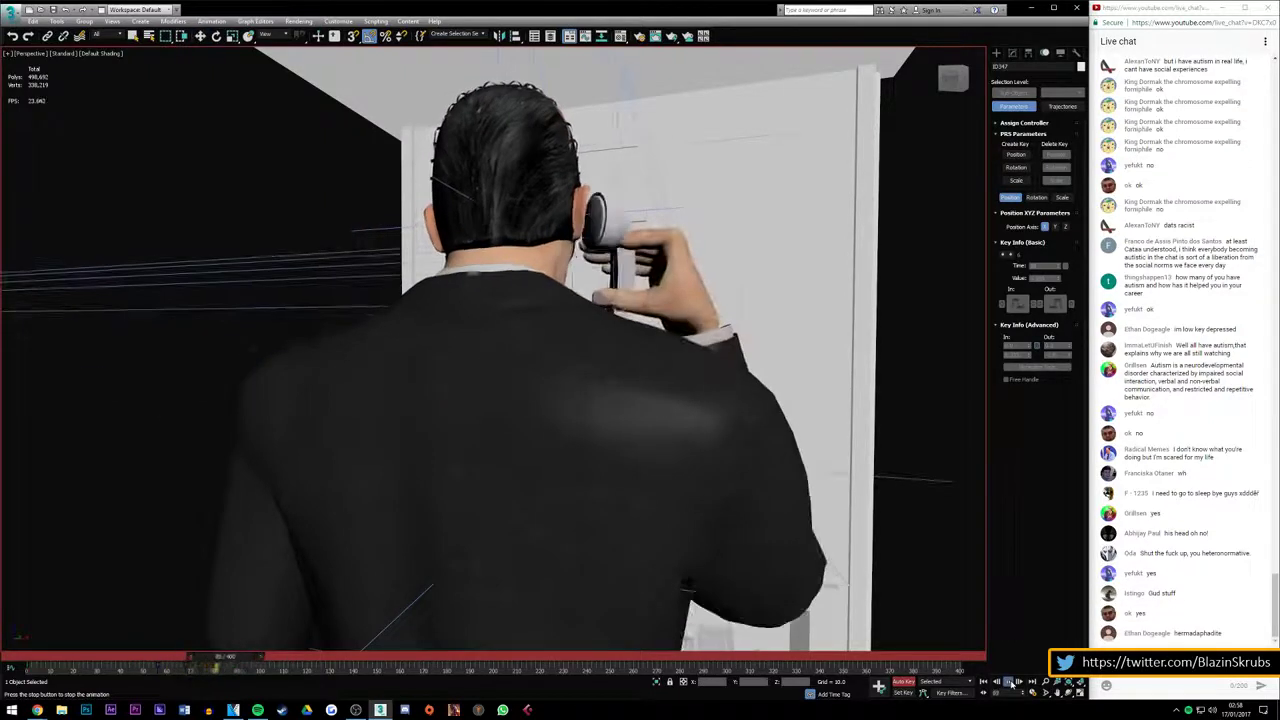
{"action": "left_click", "coordinate": [1011, 683]}
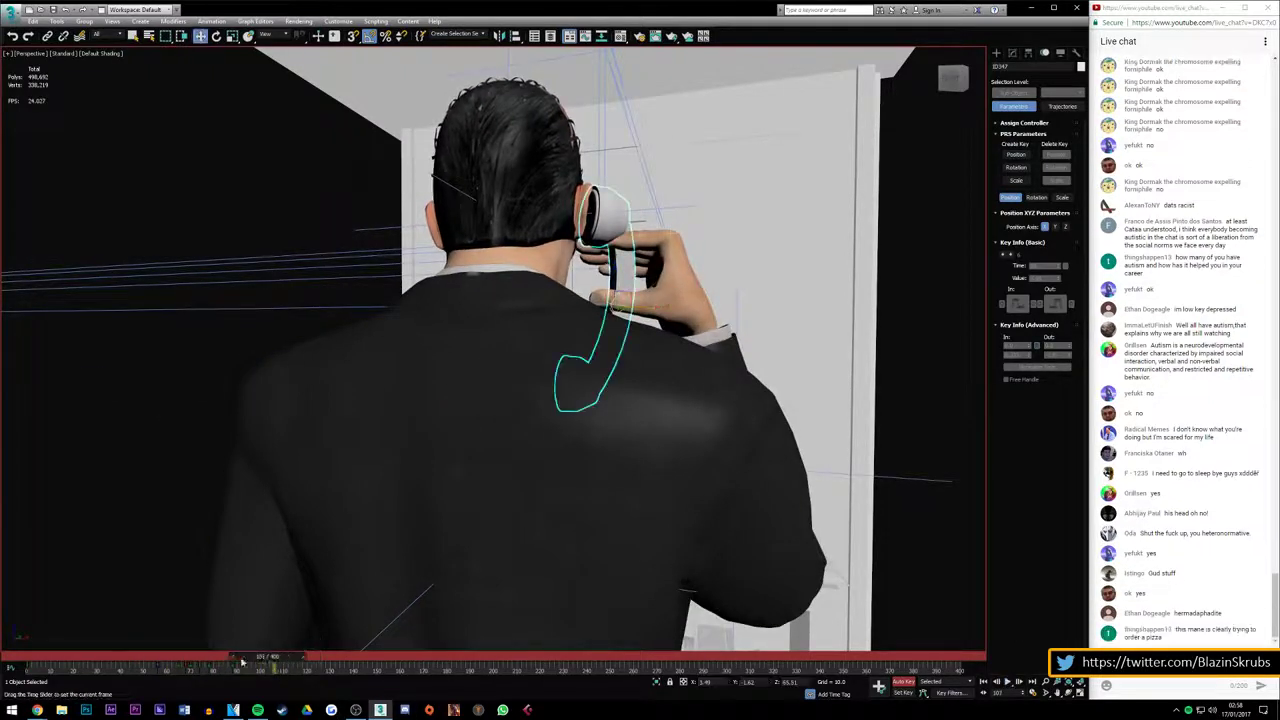
{"action": "left_click_drag", "start_coordinate": [242, 662], "coordinate": [185, 660]}
{"action": "left_click", "coordinate": [1011, 683]}
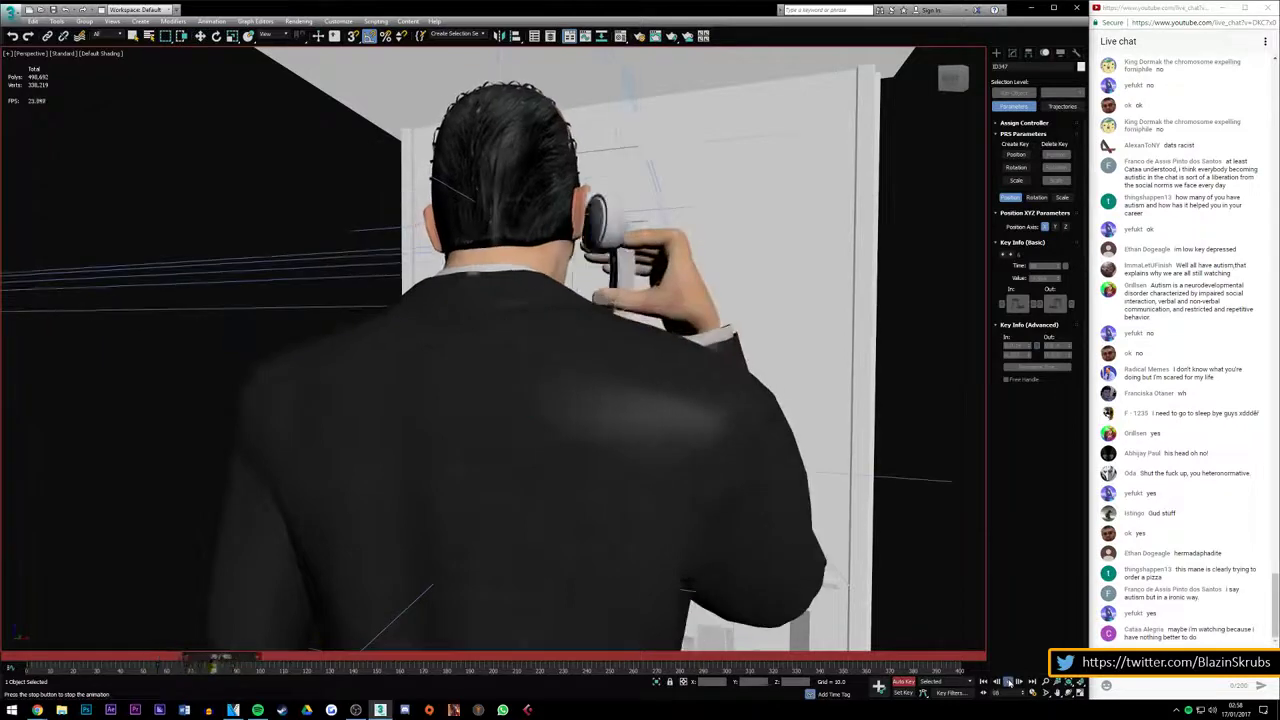
{"action": "left_click", "coordinate": [1009, 683]}
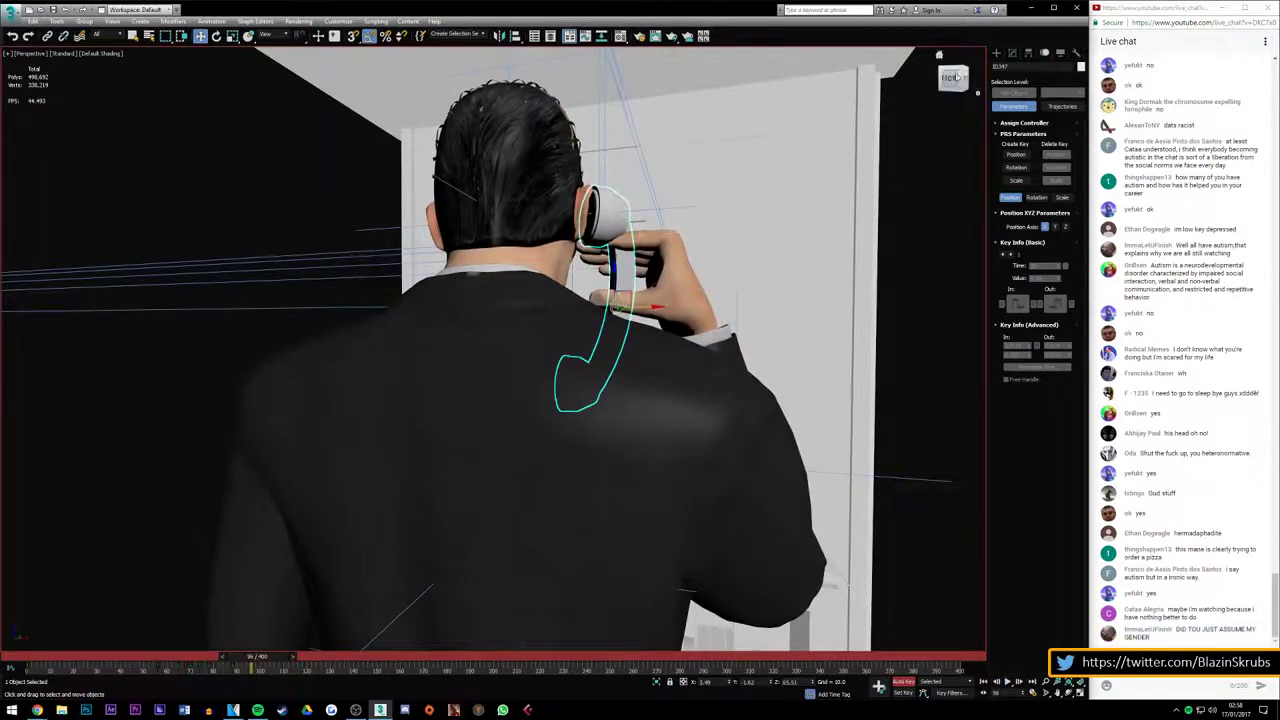
{"action": "left_click_drag", "start_coordinate": [956, 77], "coordinate": [920, 90]}
{"action": "left_click_drag", "start_coordinate": [255, 660], "coordinate": [150, 662]}
{"action": "key", "text": "w"}
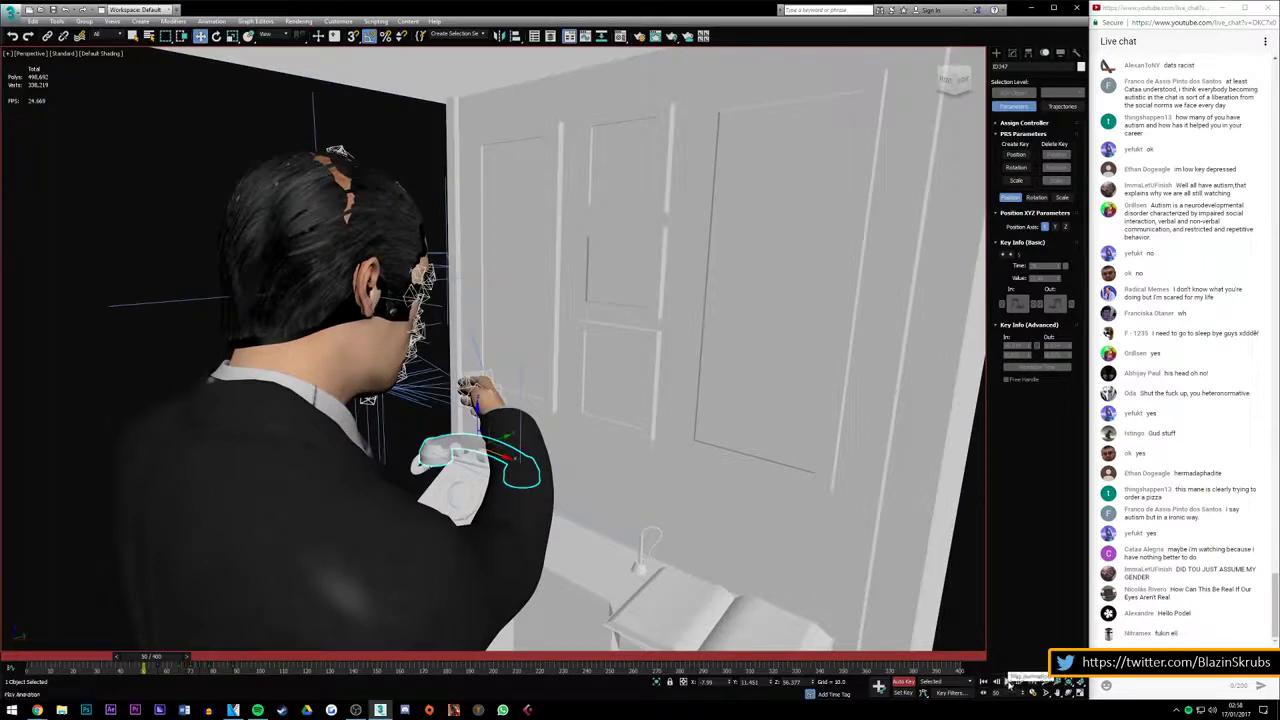
Play the animation, stop at frame 95 with the receiver at his ear, and select the receiver
{"action": "left_click", "coordinate": [1012, 683]}
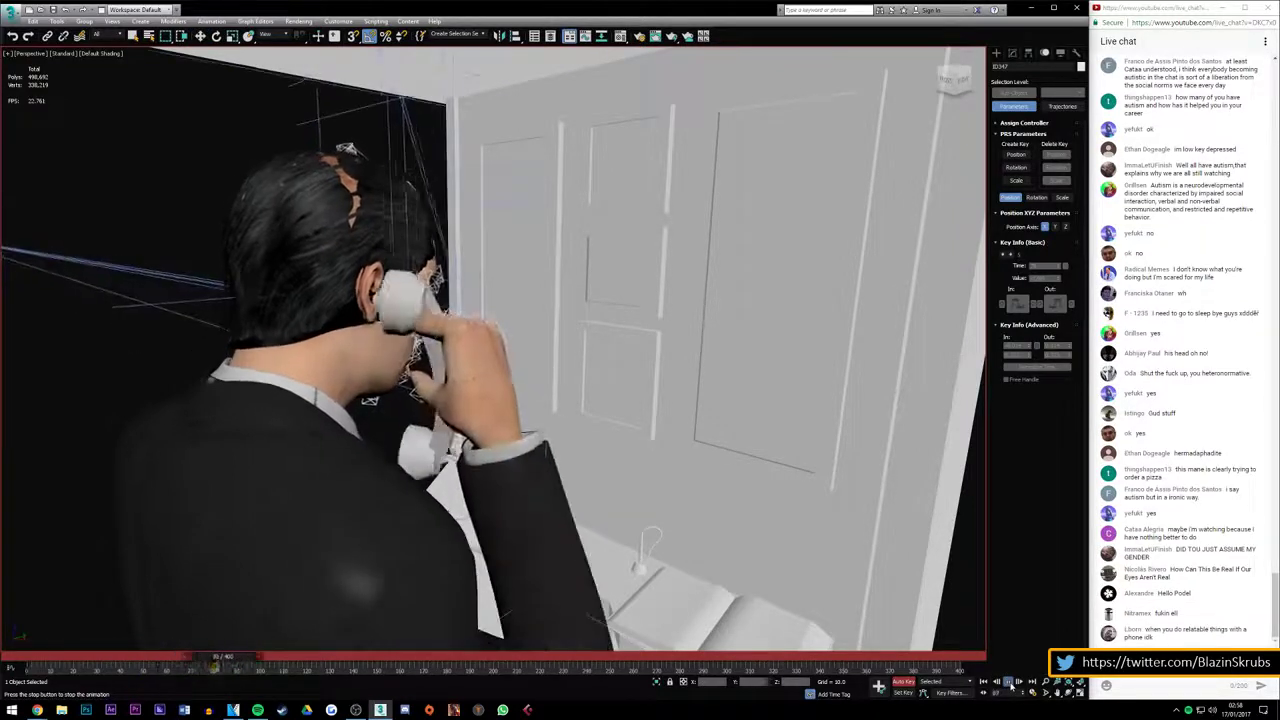
{"action": "left_click", "coordinate": [1012, 683]}
{"action": "left_click", "coordinate": [443, 392]}
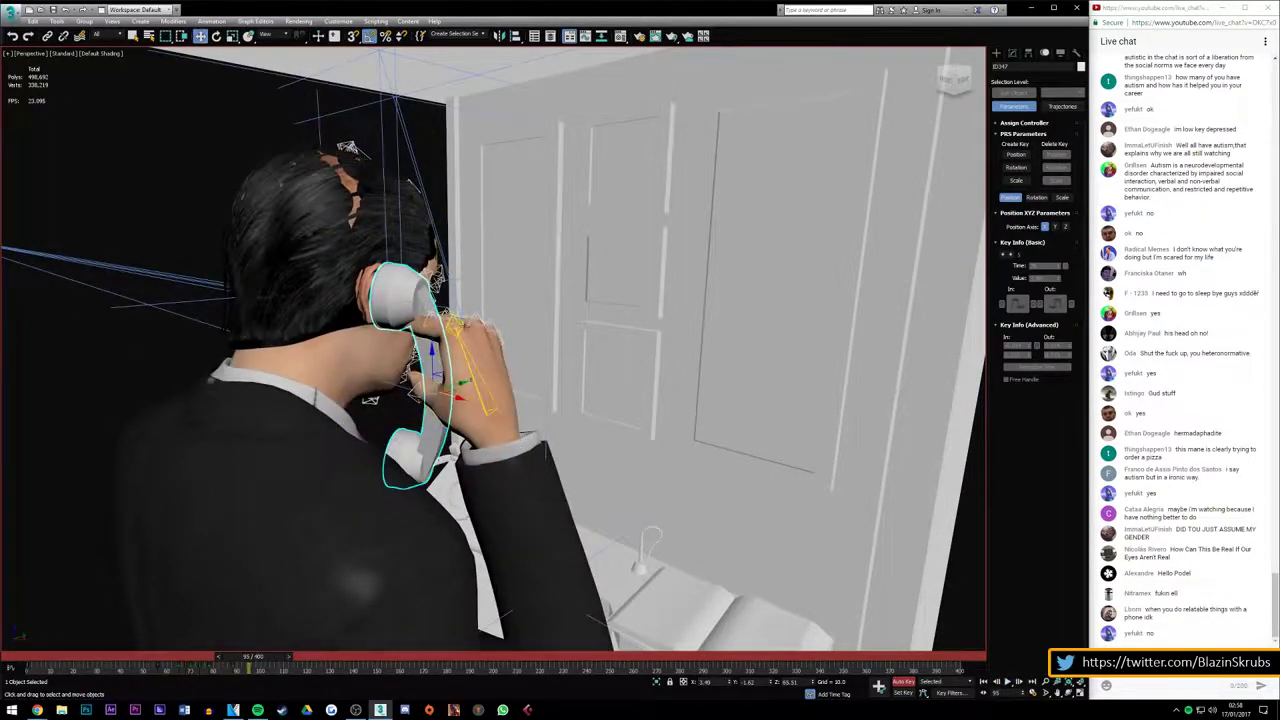
Move and rotate the right-hand finger joints so they rest on the receiver
{"action": "left_click", "coordinate": [462, 324]}
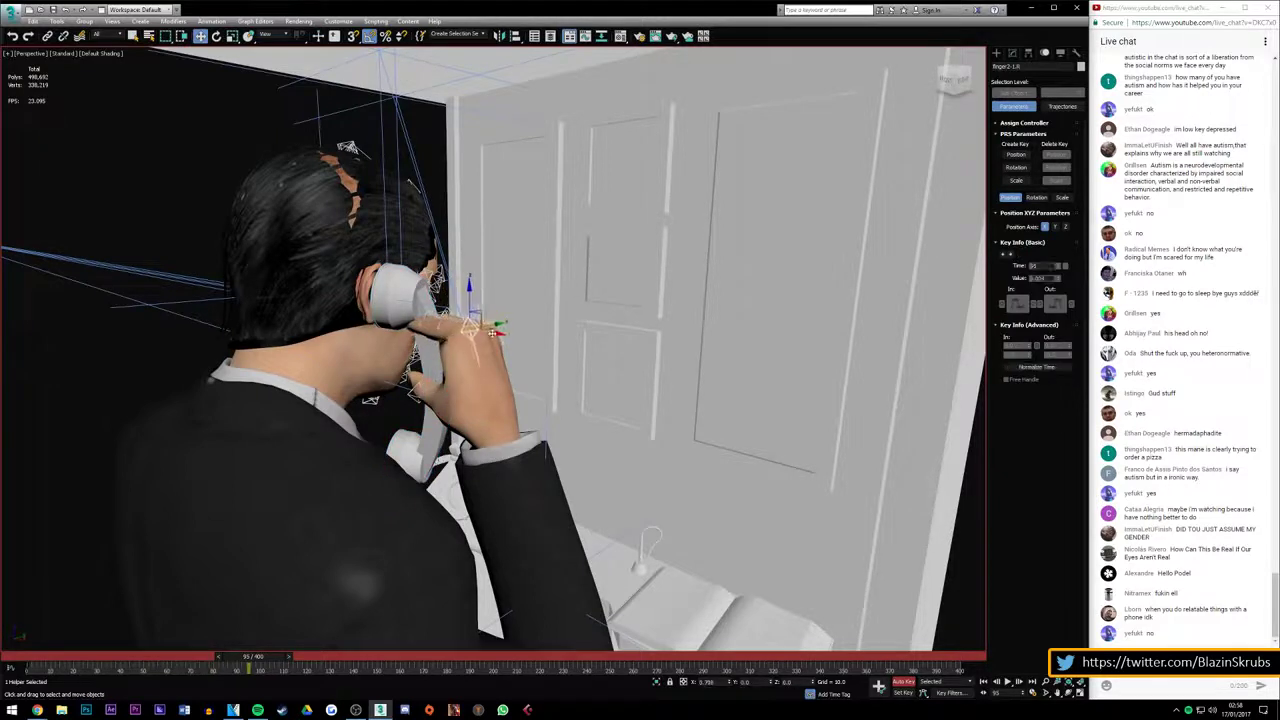
{"action": "left_click_drag", "start_coordinate": [470, 325], "coordinate": [478, 332]}
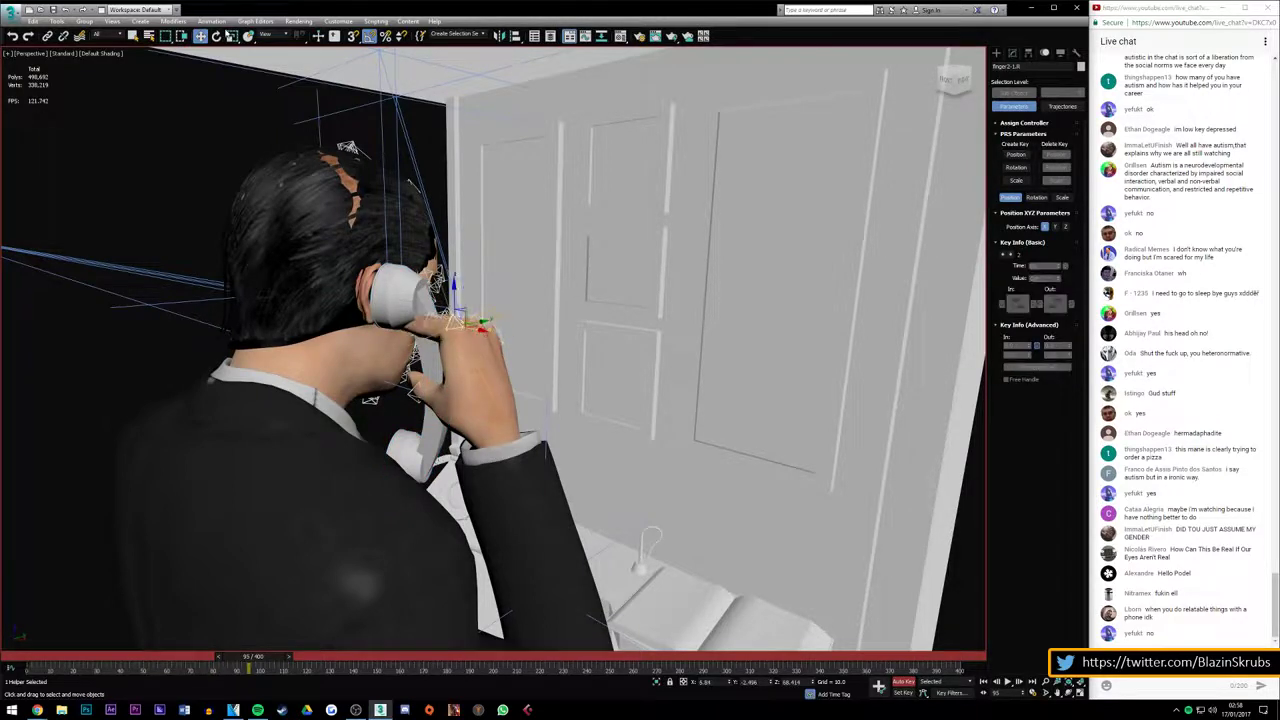
{"action": "left_click", "coordinate": [216, 35]}
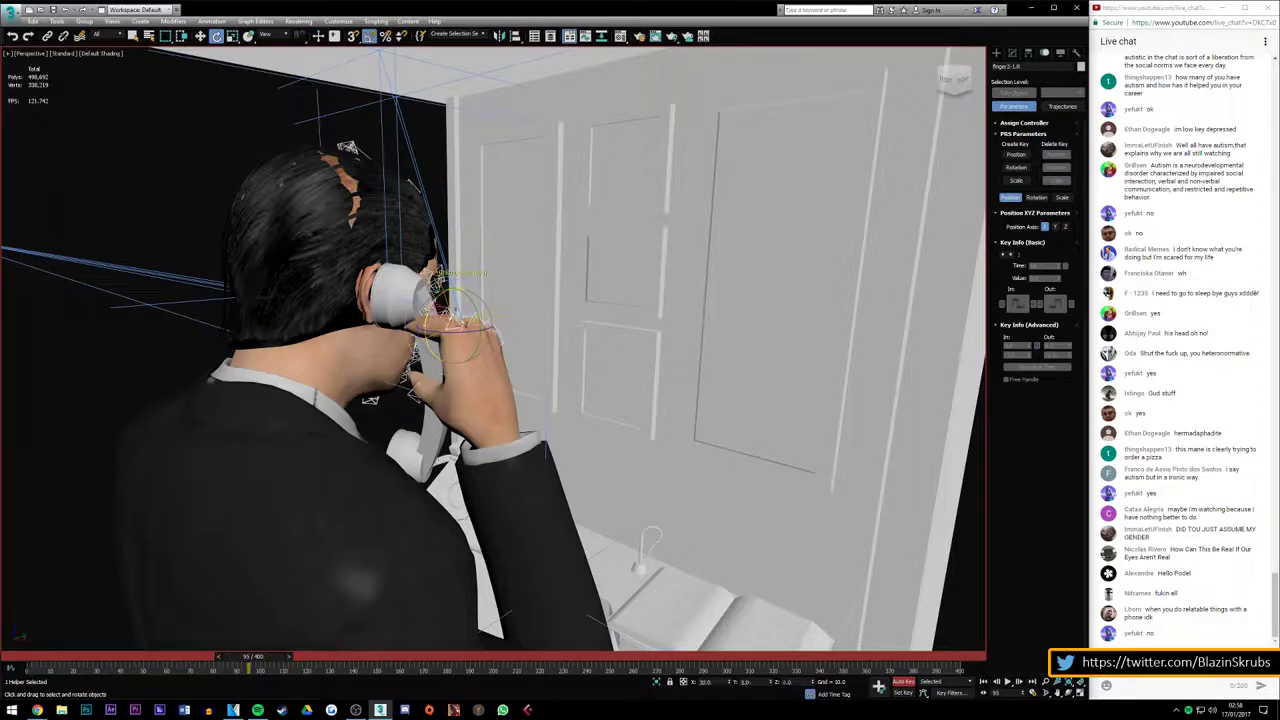
{"action": "left_click", "coordinate": [200, 35]}
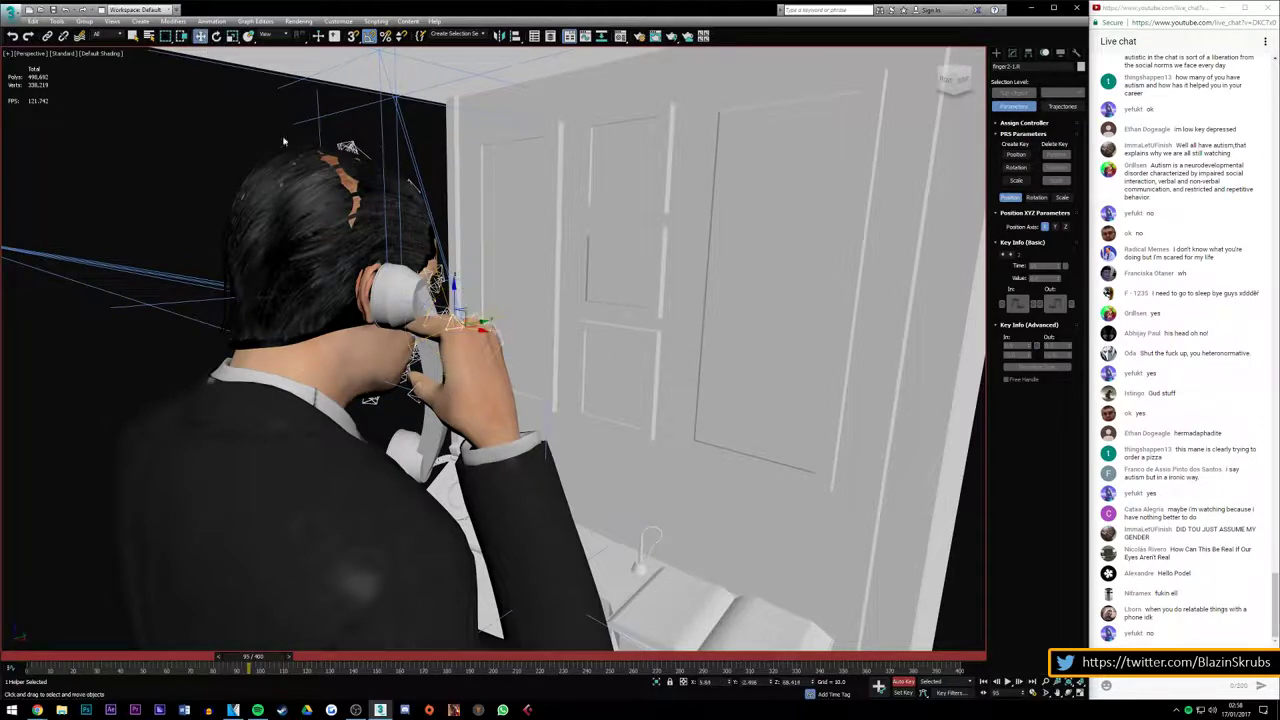
{"action": "scroll", "coordinate": [480, 285], "scroll_direction": "up", "scroll_amount": 3}
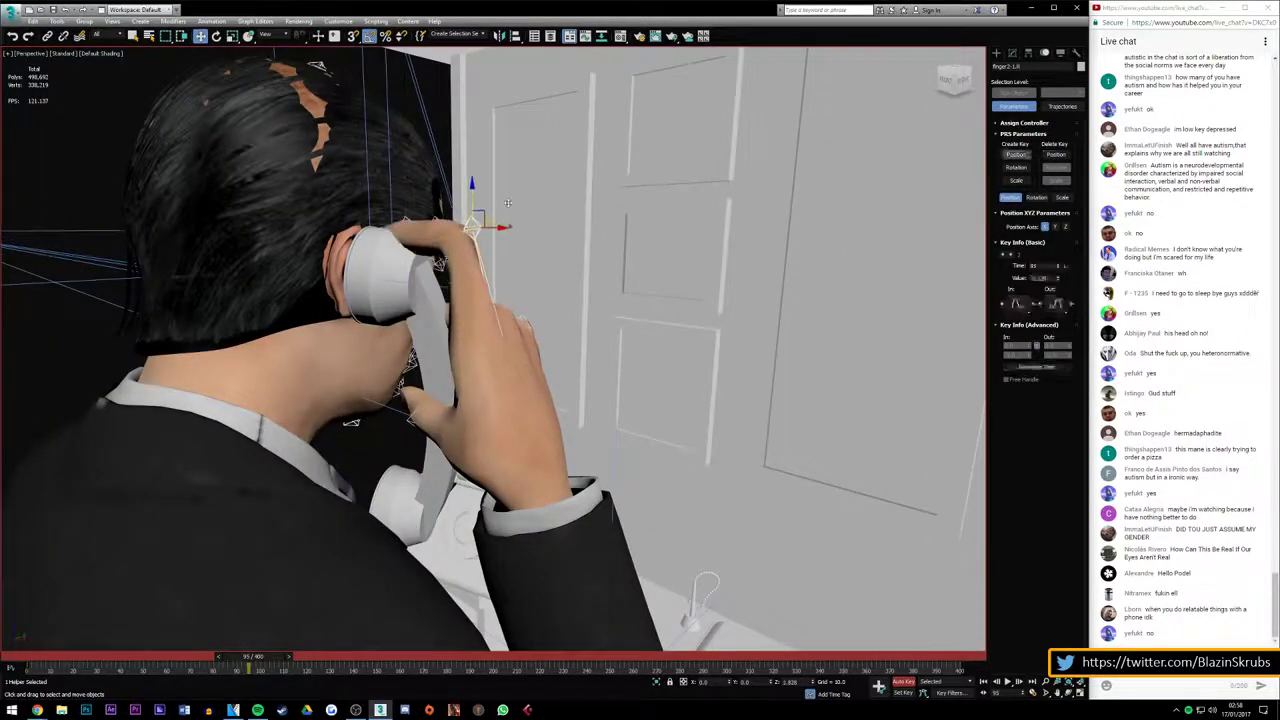
{"action": "left_click", "coordinate": [437, 301]}
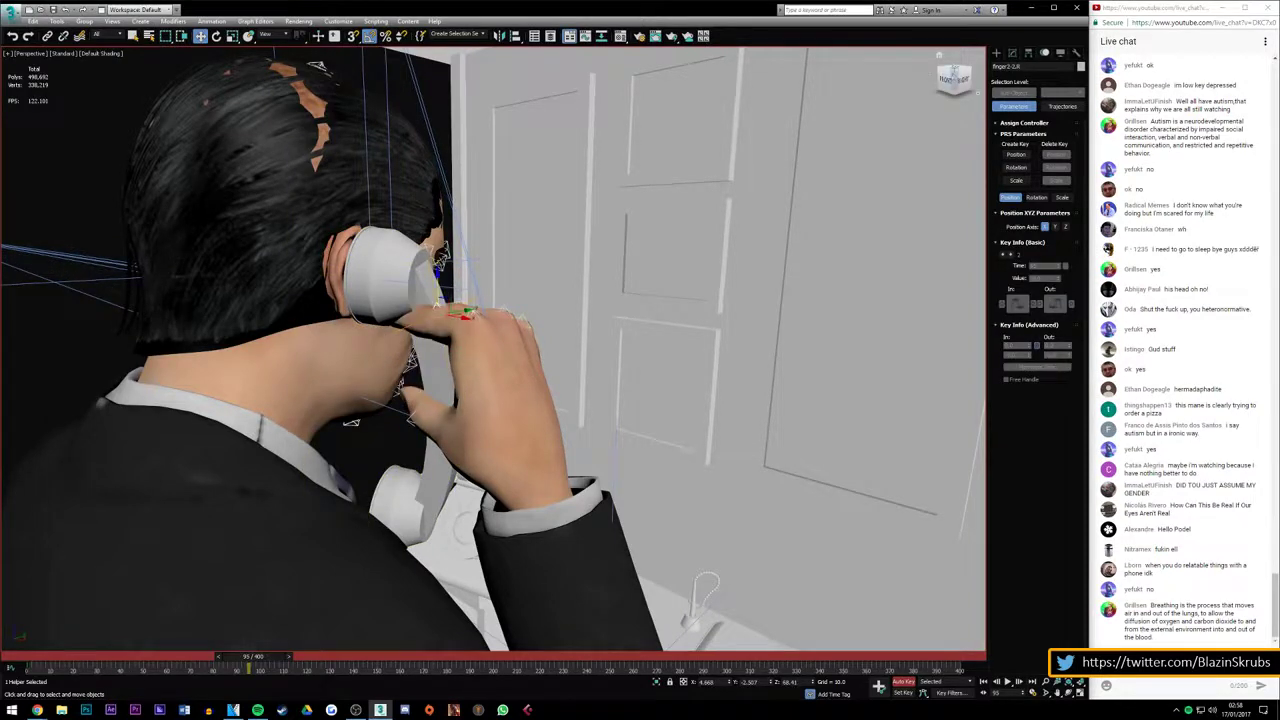
{"action": "left_click_drag", "start_coordinate": [953, 78], "coordinate": [940, 85]}
{"action": "left_click", "coordinate": [515, 484]}
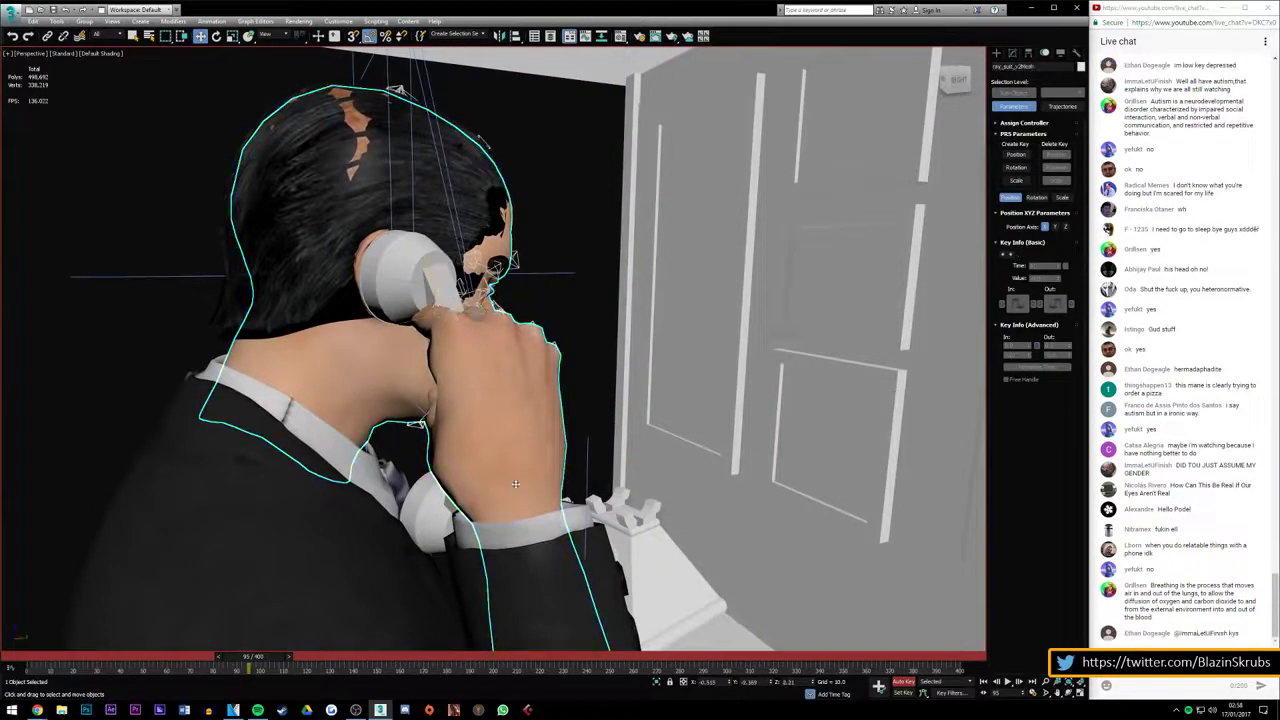
Make the man's body mesh see-through with Alt+X to reveal the rig
{"action": "key", "text": "super"}
{"action": "left_click", "coordinate": [515, 484]}
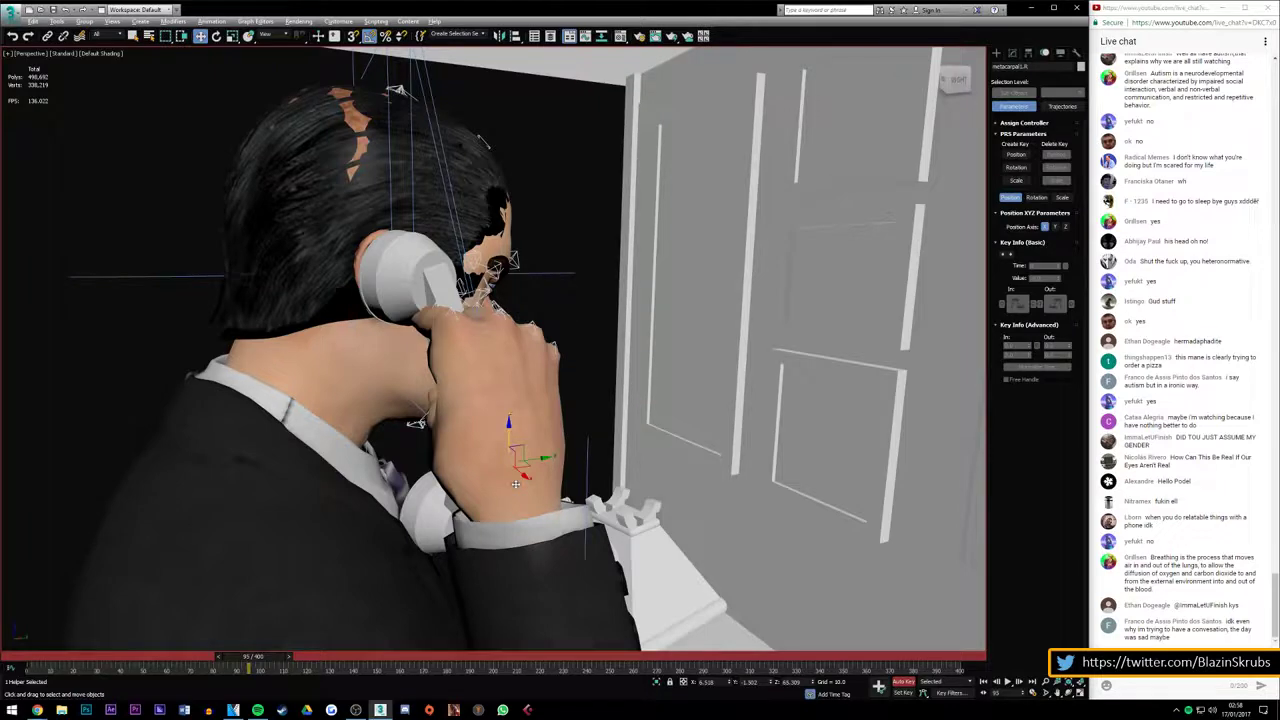
{"action": "left_click", "coordinate": [518, 497]}
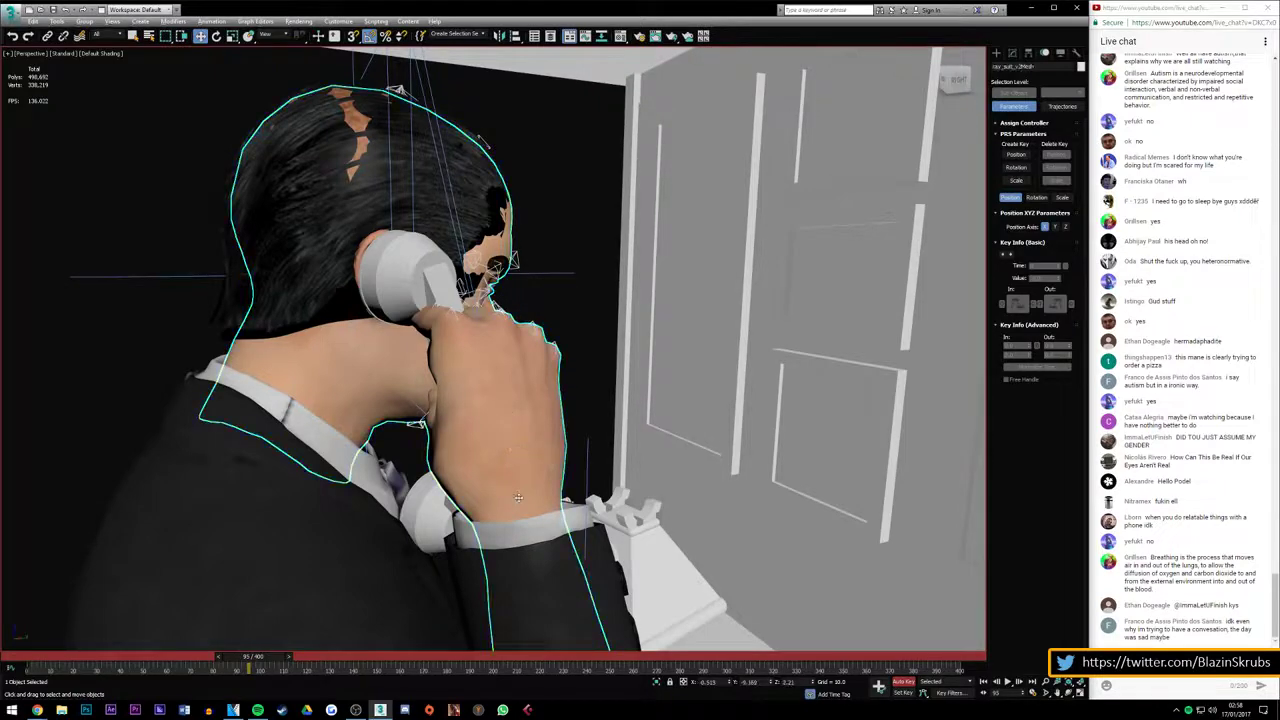
{"action": "key", "text": "alt+x"}
{"action": "middle_click_drag", "start_coordinate": [513, 452], "coordinate": [513, 490], "text": "alt"}
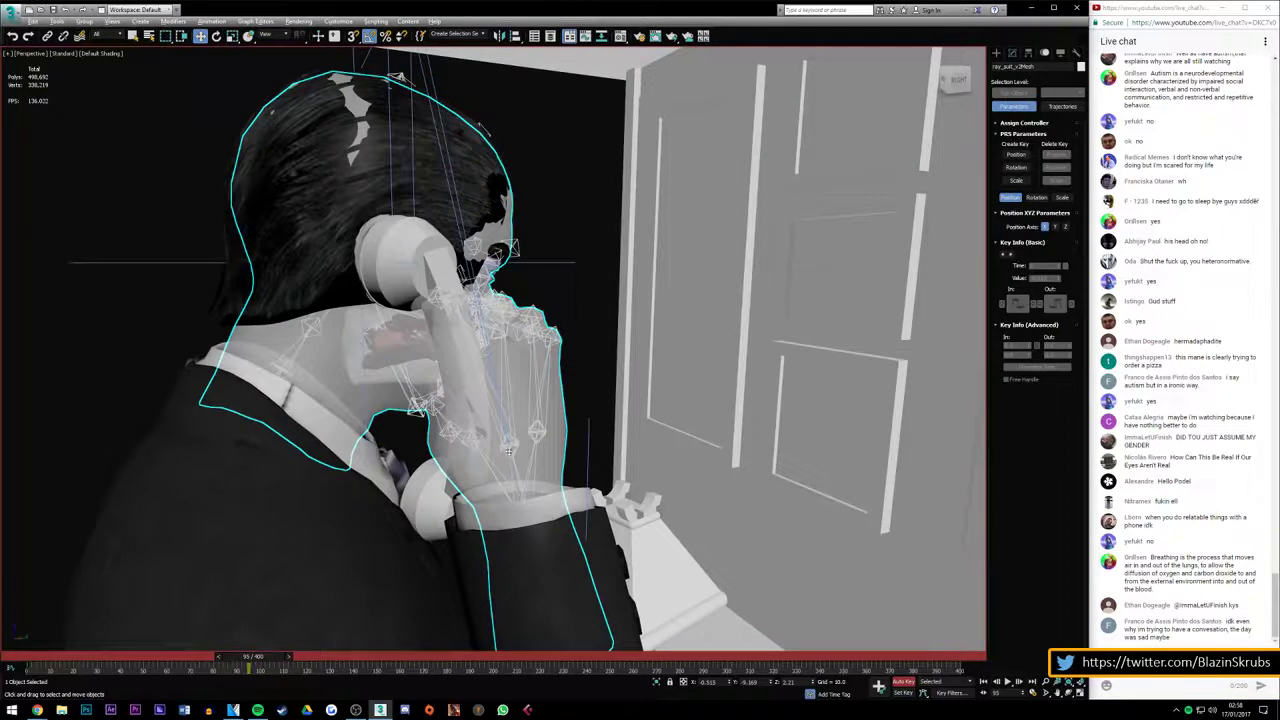
Move the hand helper up against the receiver and rotate it to fit
{"action": "left_click", "coordinate": [508, 452]}
{"action": "left_click_drag", "start_coordinate": [520, 452], "coordinate": [515, 411]}
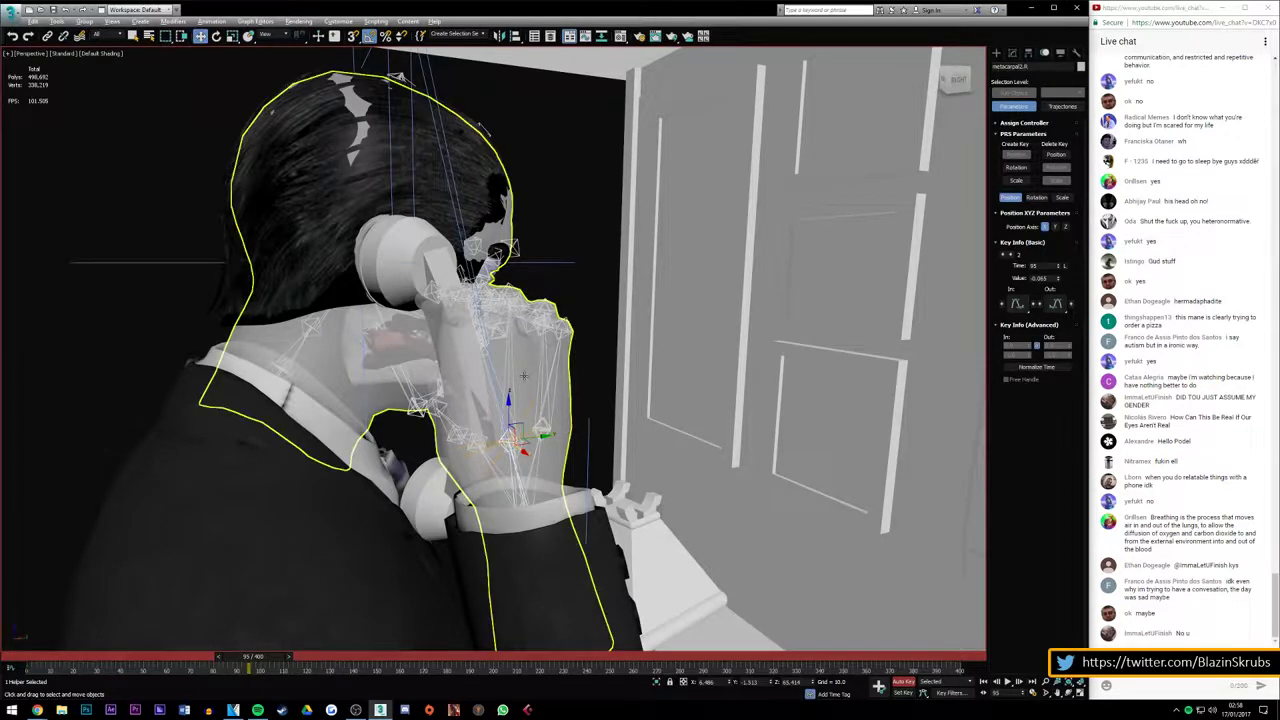
{"action": "key", "text": "q"}
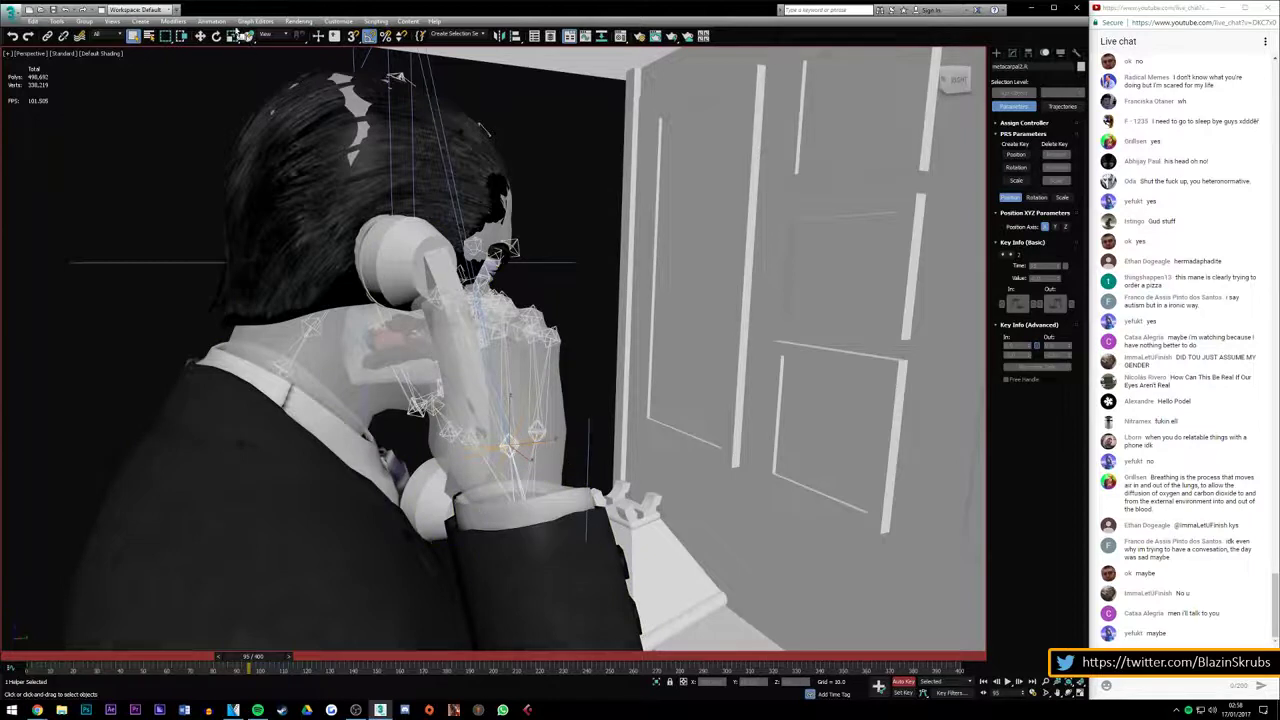
{"action": "left_click", "coordinate": [216, 36]}
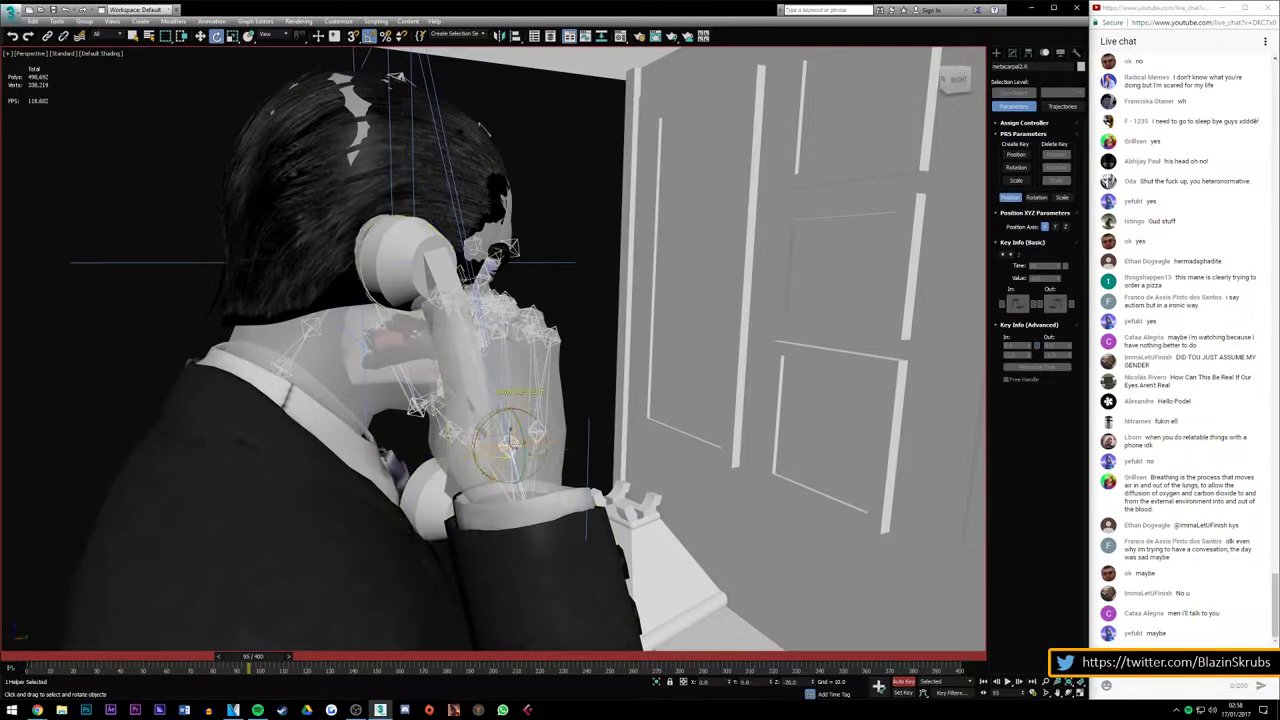
{"action": "left_click_drag", "start_coordinate": [510, 452], "coordinate": [571, 457]}
{"action": "left_click_drag", "start_coordinate": [521, 438], "coordinate": [535, 463]}
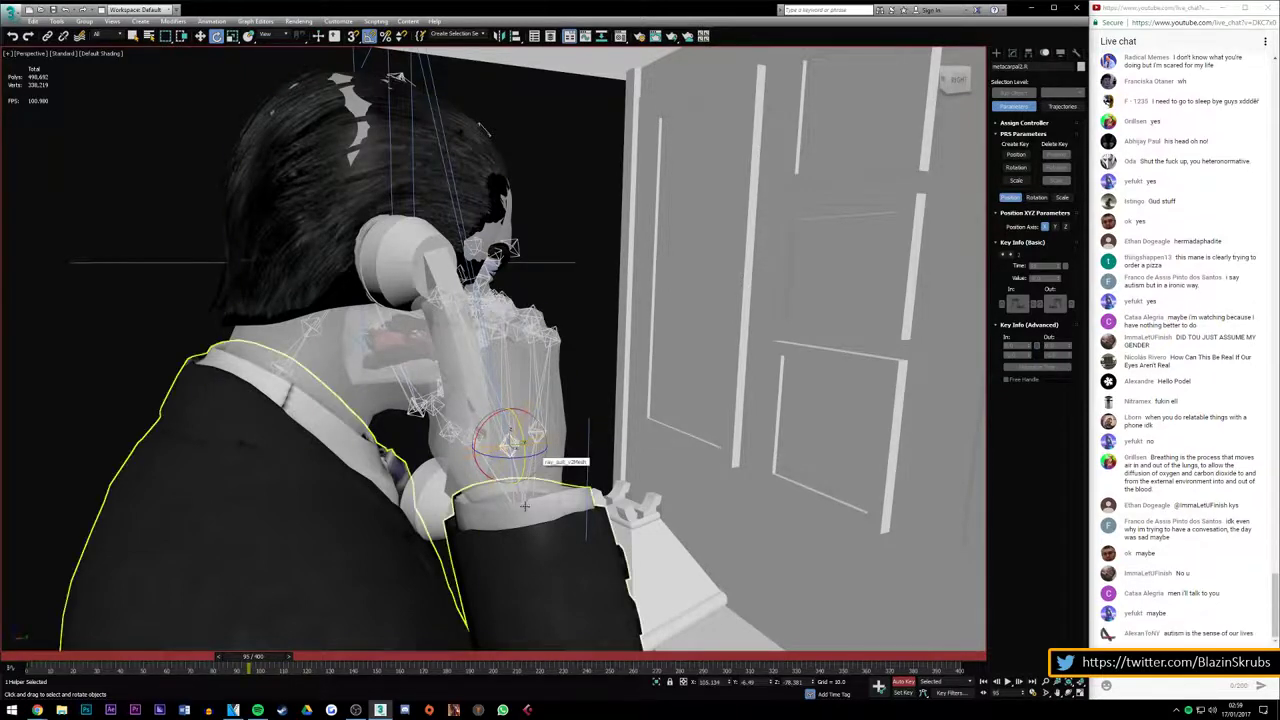
Rotate the wrist helper, then select the whole hand bone chain
{"action": "left_click", "coordinate": [530, 547]}
{"action": "left_click", "coordinate": [526, 515]}
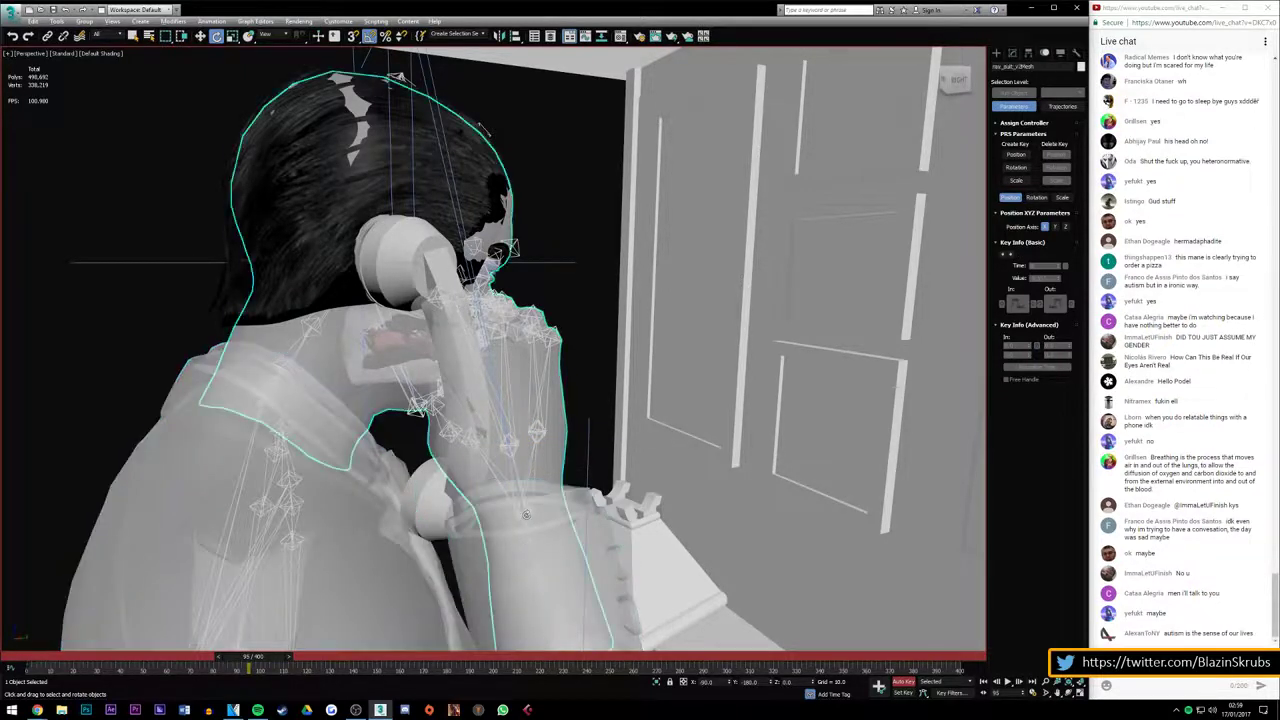
{"action": "left_click", "coordinate": [526, 515]}
{"action": "left_click_drag", "start_coordinate": [525, 515], "coordinate": [549, 525]}
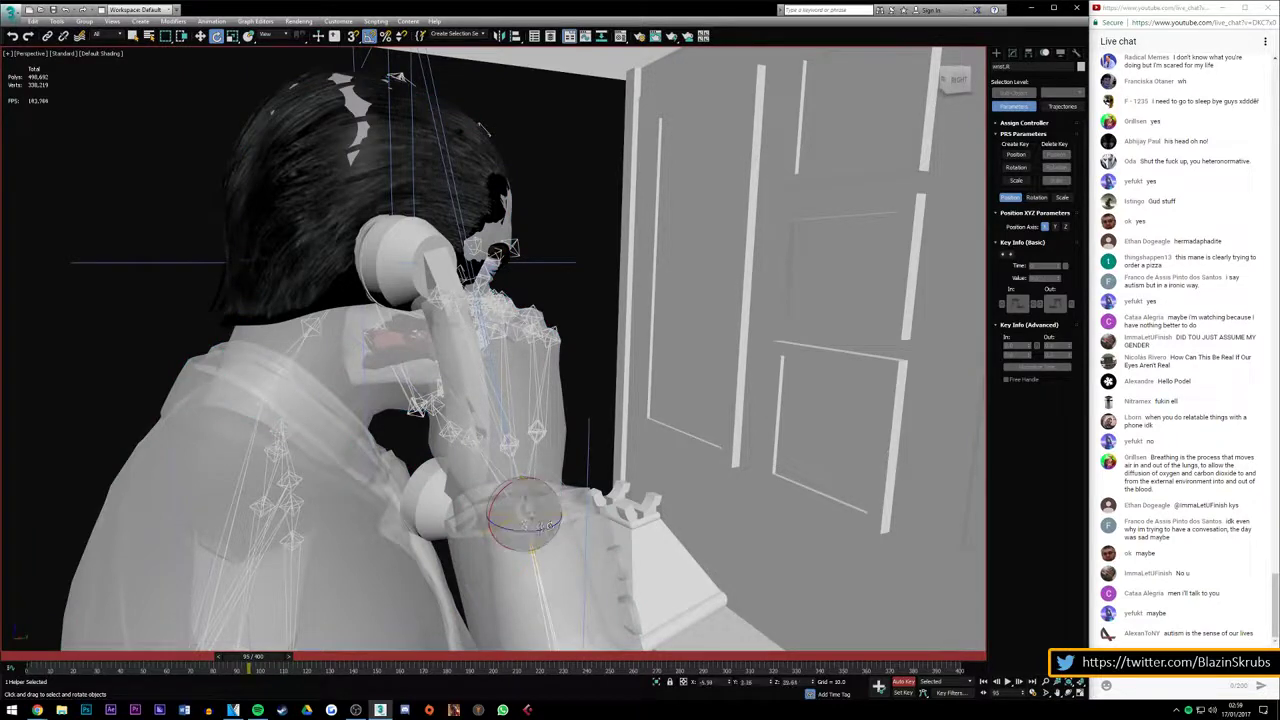
{"action": "left_click", "coordinate": [530, 508]}
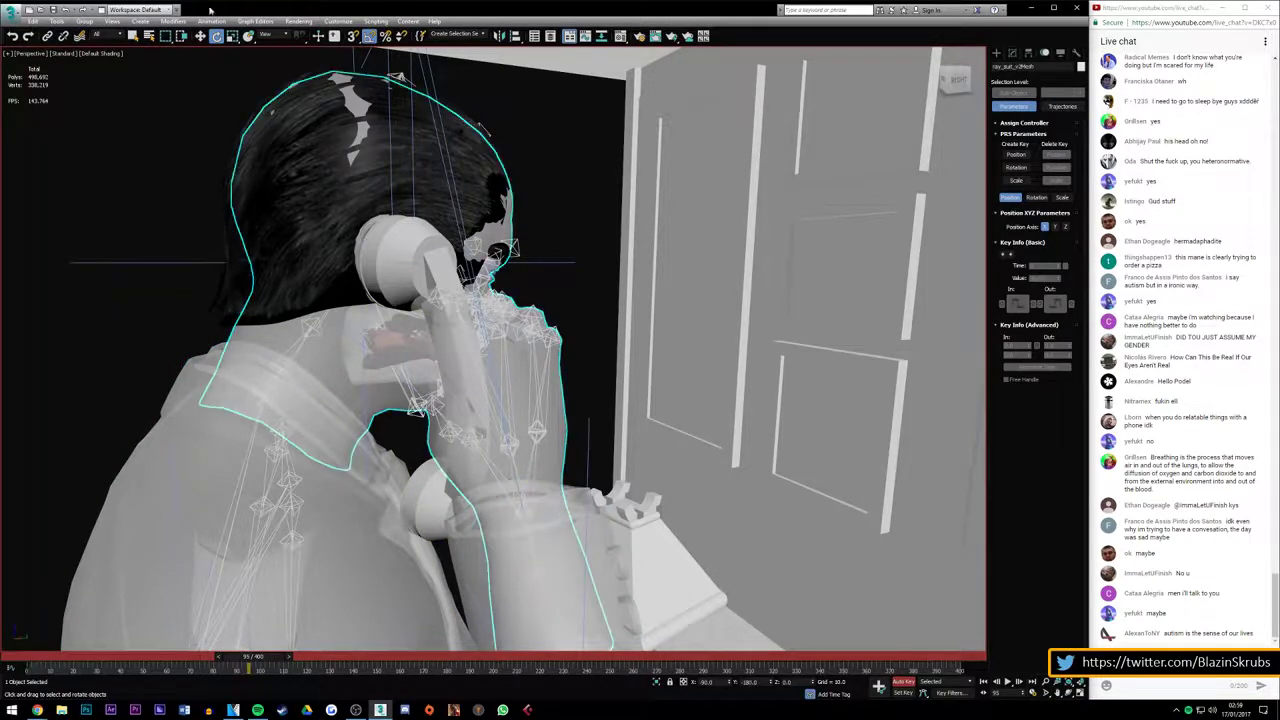
{"action": "double_click", "coordinate": [525, 513]}
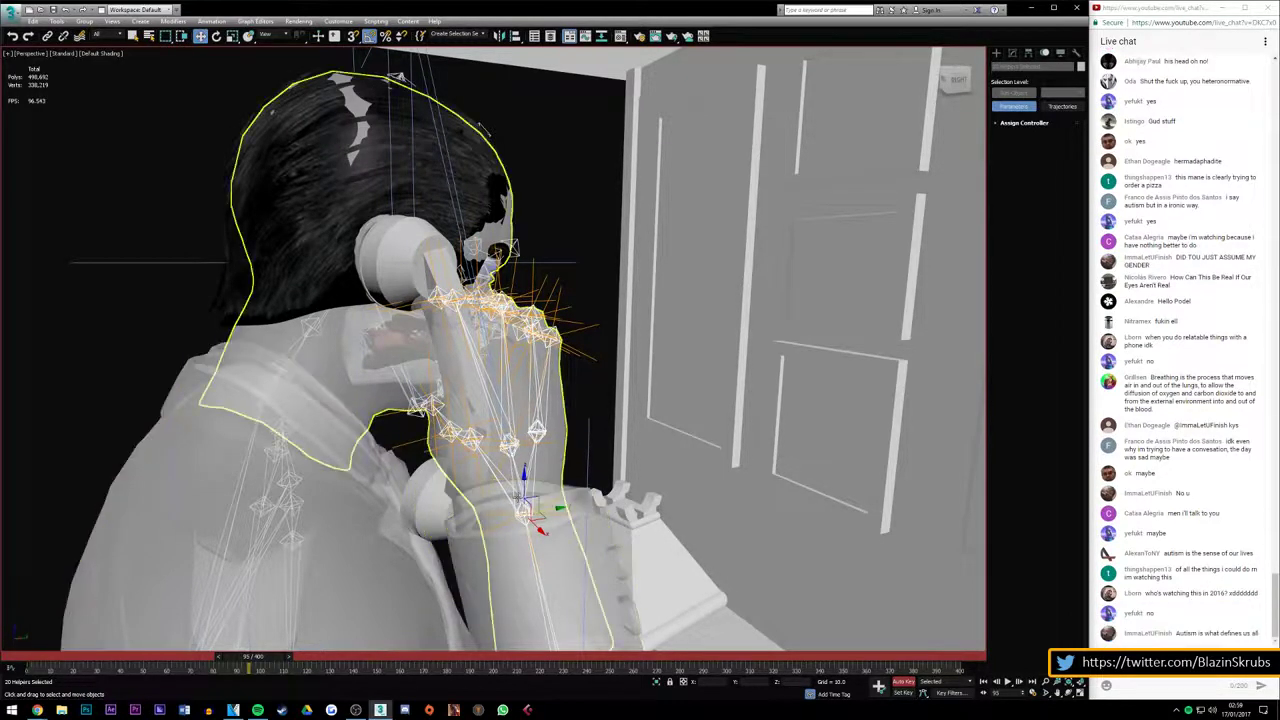
{"action": "left_click_drag", "start_coordinate": [524, 478], "coordinate": [545, 577]}
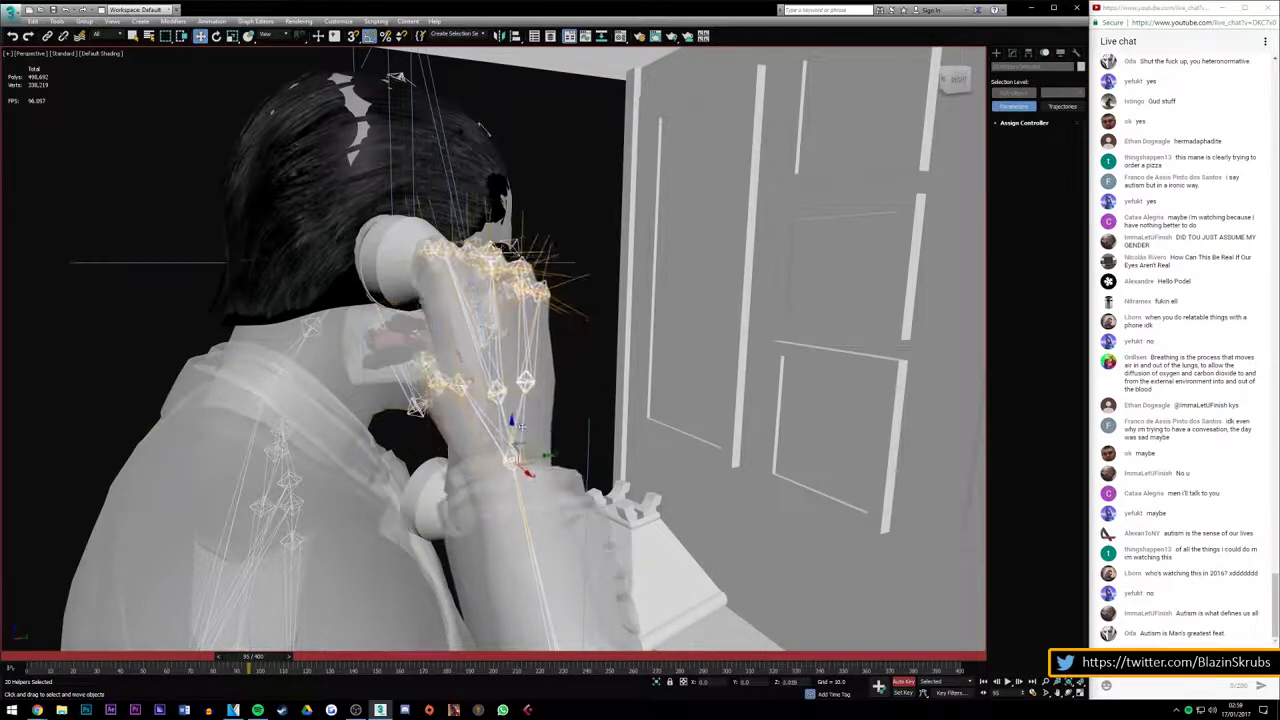
{"action": "key", "text": "ctrl+z"}
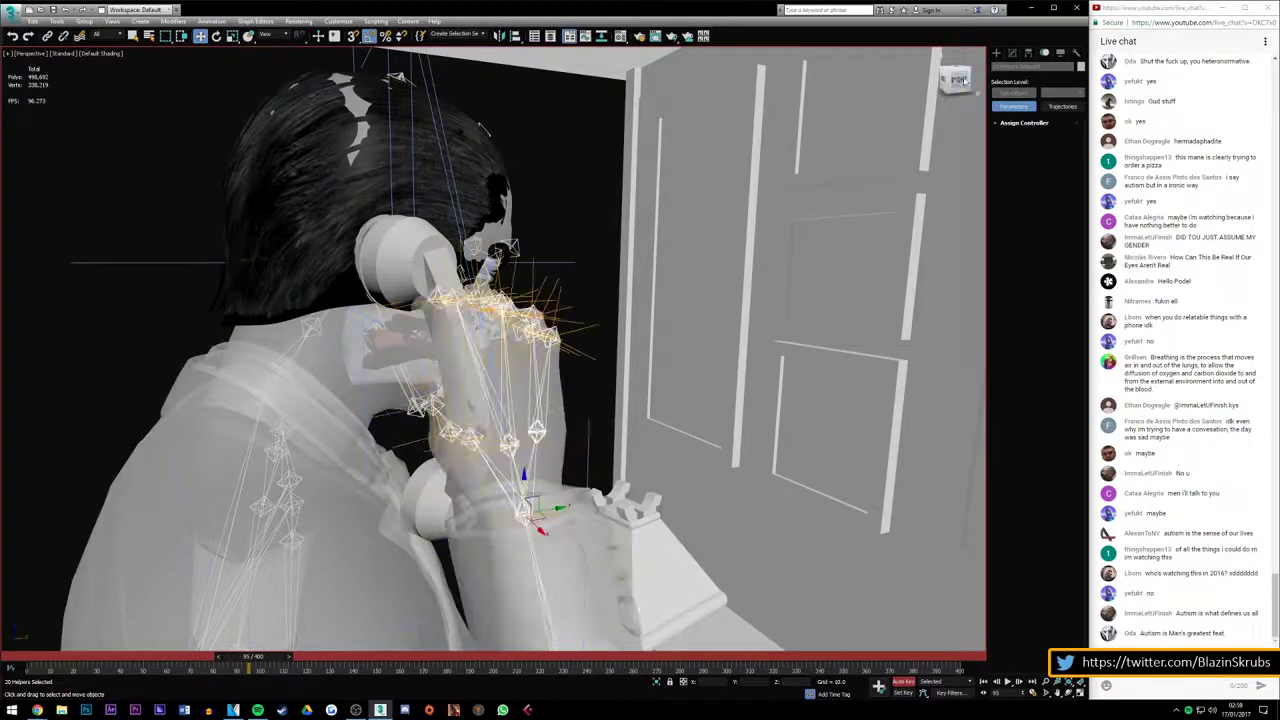
{"action": "middle_click_drag", "start_coordinate": [780, 280], "coordinate": [440, 316], "text": "alt"}
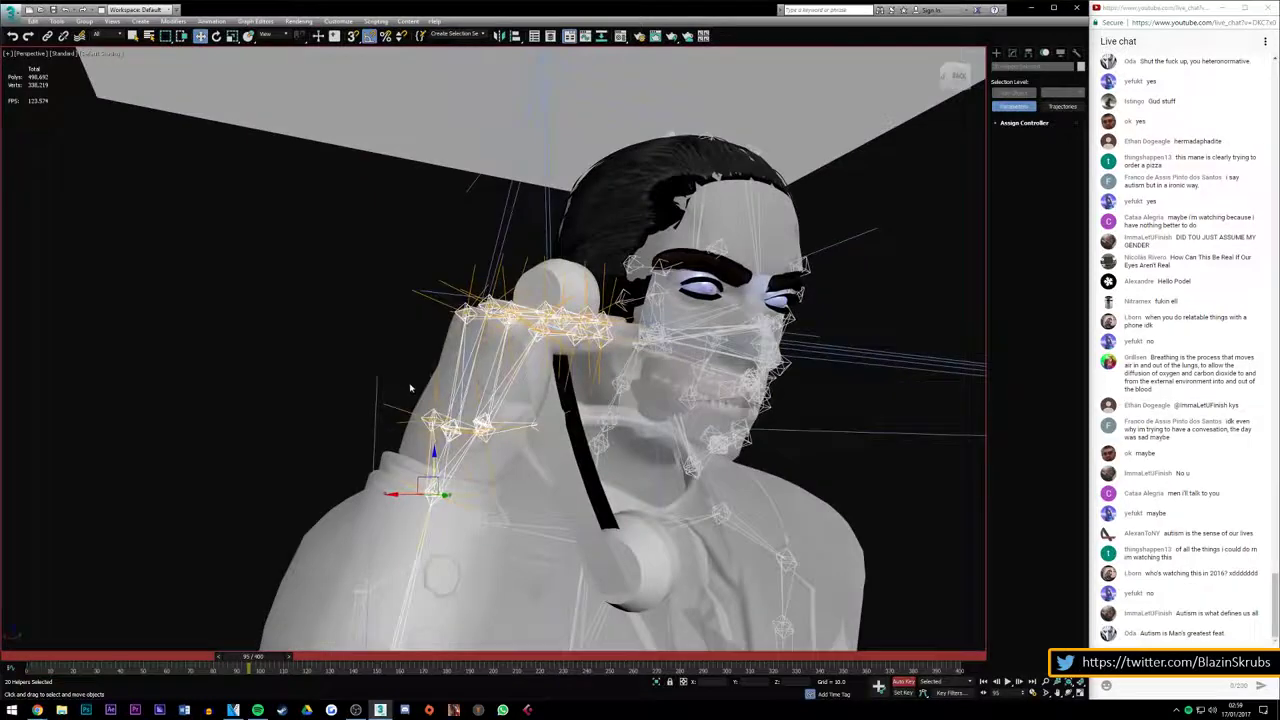
{"action": "left_click_drag", "start_coordinate": [955, 85], "coordinate": [990, 95]}
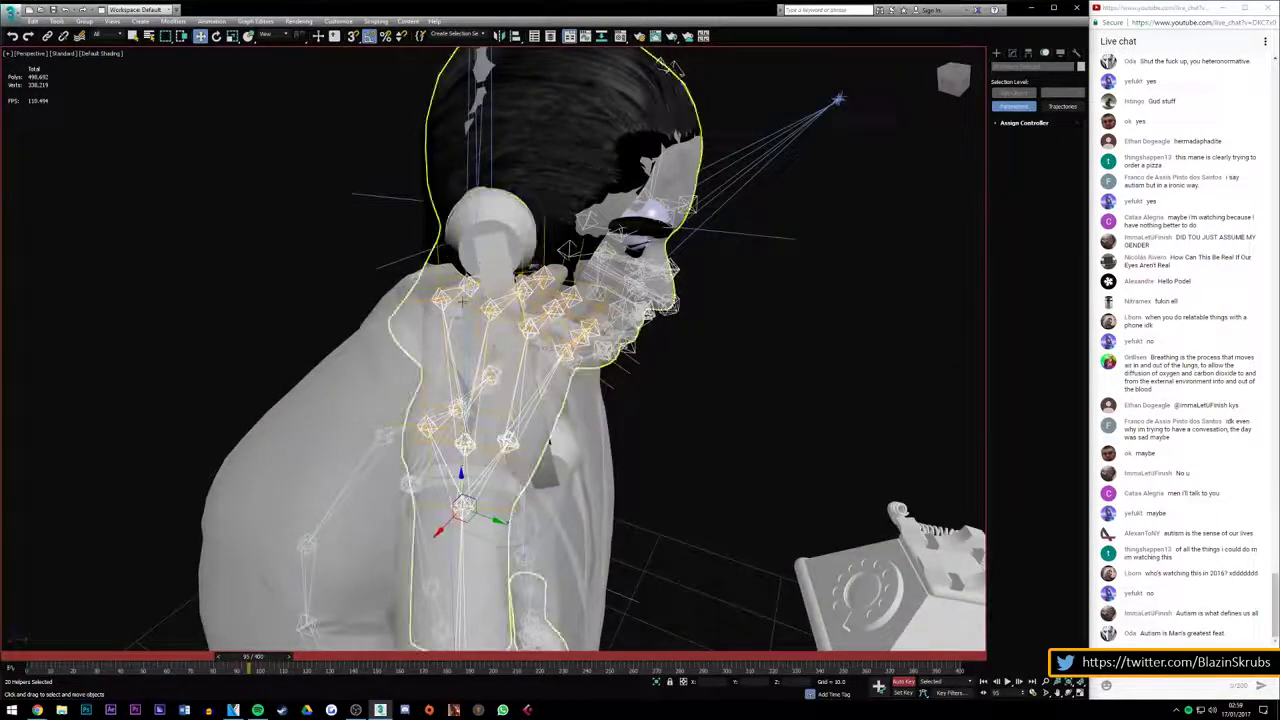
{"action": "left_click", "coordinate": [835, 98]}
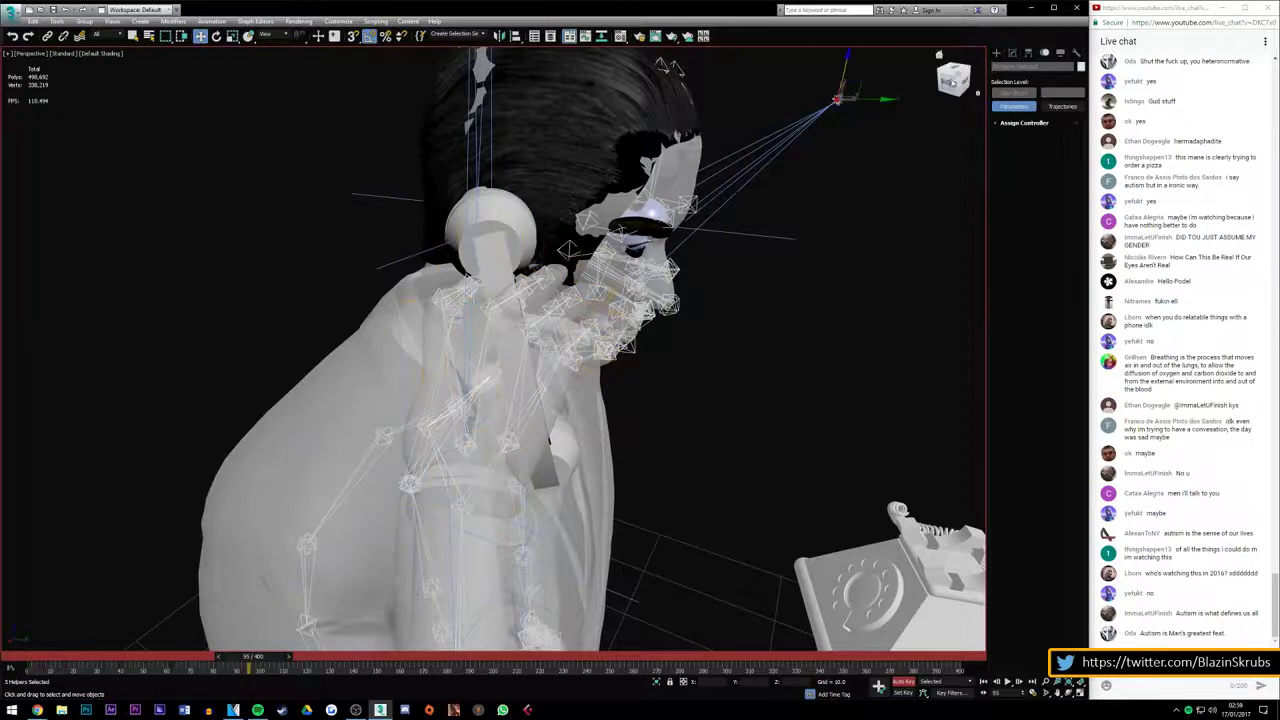
{"action": "left_click", "coordinate": [955, 80]}
Frame the helper and zoom the Perspective view to show the whole figure and booth
{"action": "key", "text": "z"}
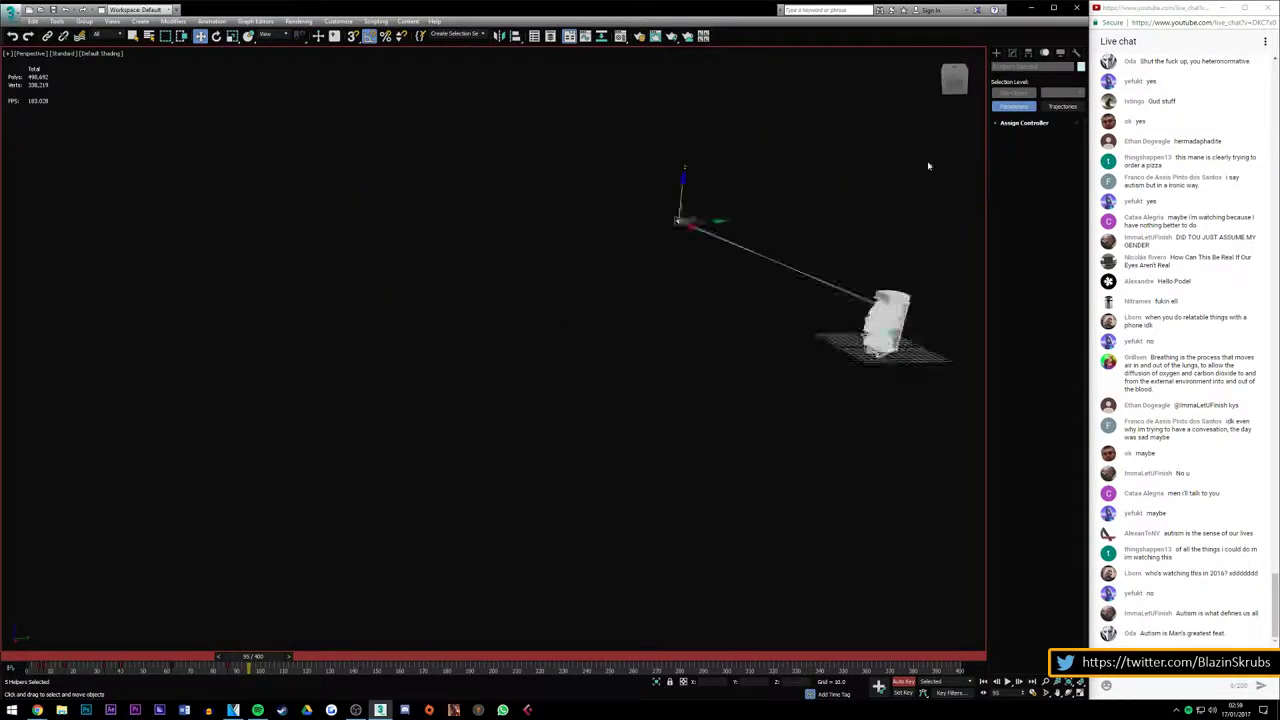
{"action": "left_click", "coordinate": [950, 79]}
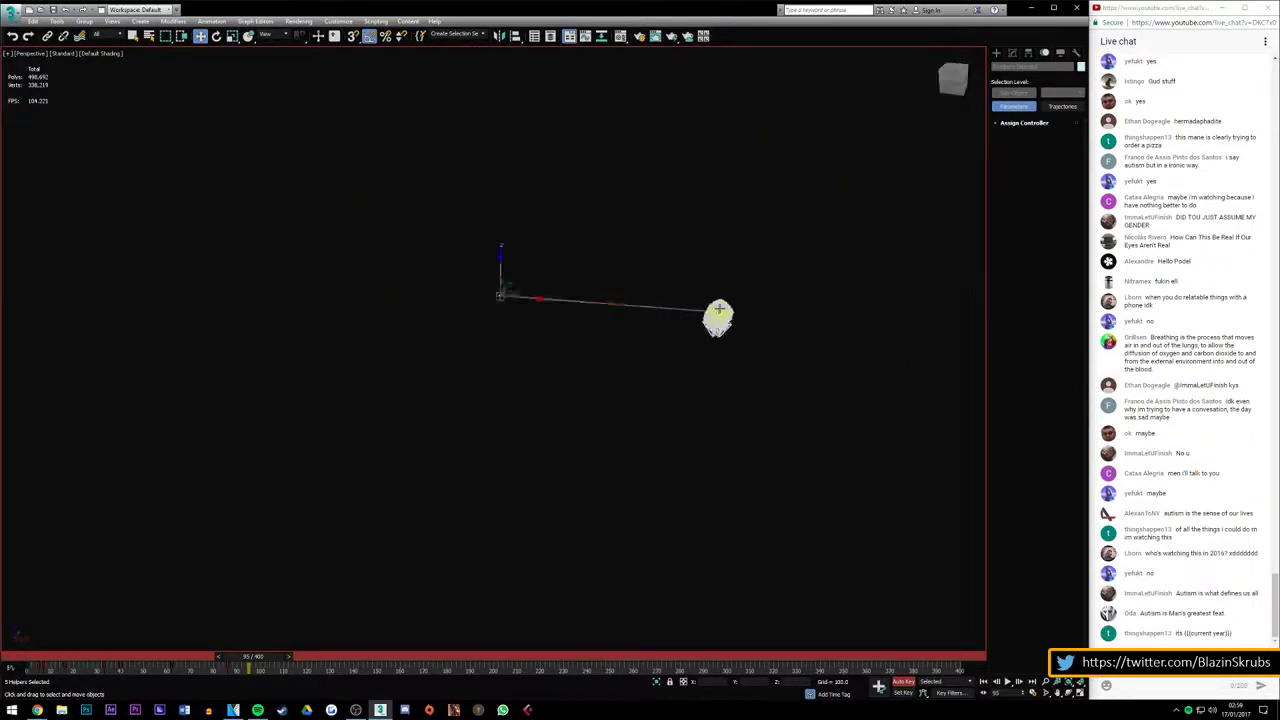
{"action": "scroll", "coordinate": [719, 312], "scroll_direction": "up", "scroll_amount": 3}
{"action": "scroll", "coordinate": [719, 312], "scroll_direction": "up", "scroll_amount": 4}
{"action": "scroll", "coordinate": [705, 325], "scroll_direction": "up", "scroll_amount": 5}
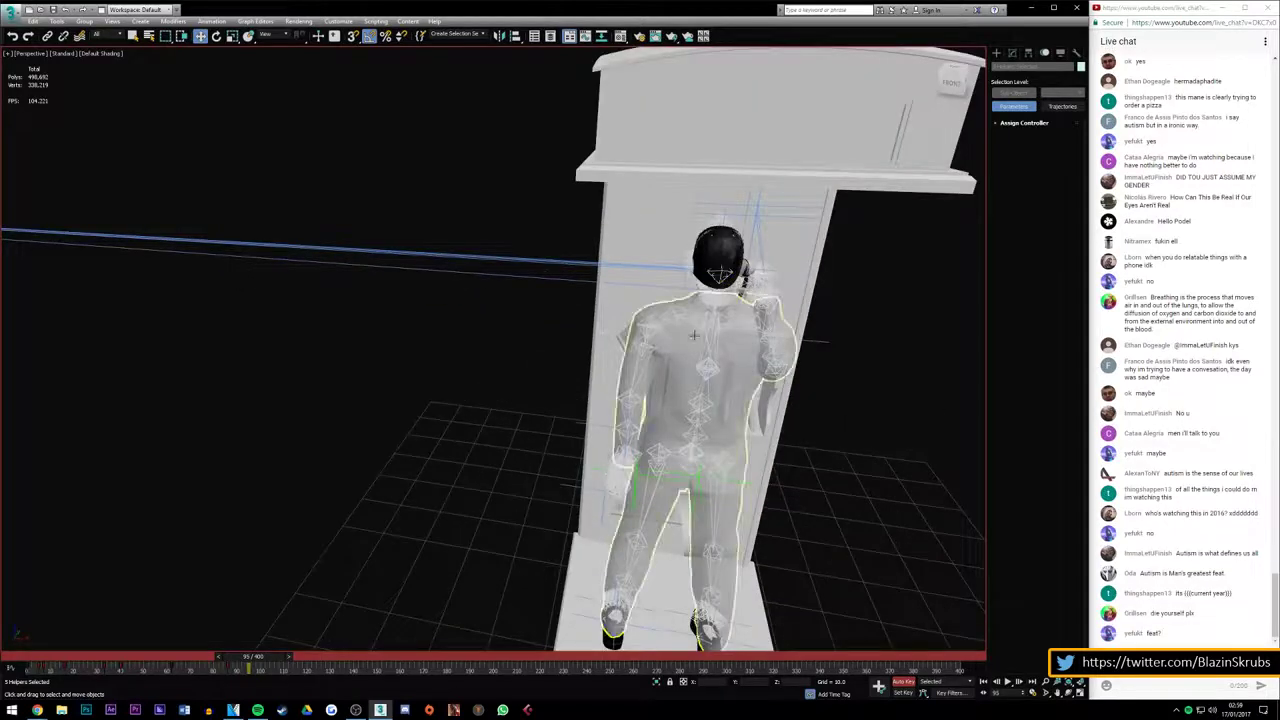
{"action": "scroll", "coordinate": [408, 311], "scroll_direction": "down", "scroll_amount": 4}
{"action": "scroll", "coordinate": [177, 289], "scroll_direction": "down", "scroll_amount": 3}
{"action": "scroll", "coordinate": [48, 290], "scroll_direction": "down", "scroll_amount": 2}
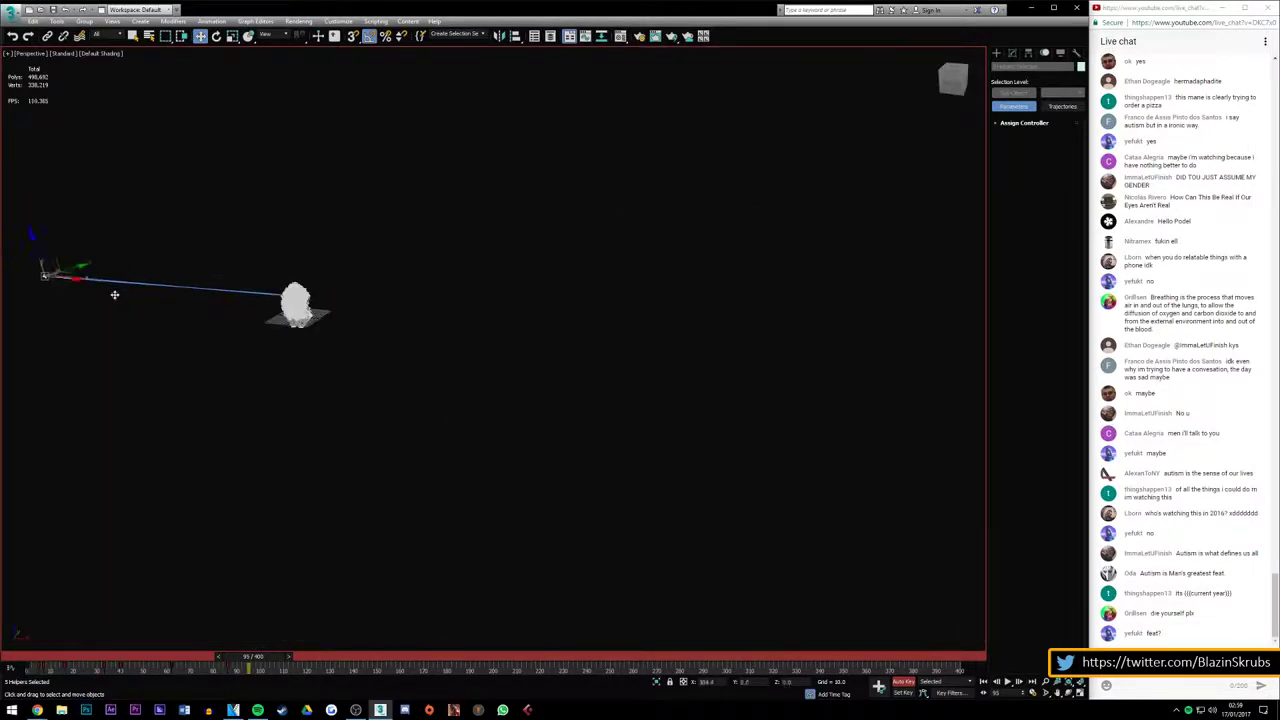
{"action": "scroll", "coordinate": [298, 298], "scroll_direction": "up", "scroll_amount": 2}
{"action": "scroll", "coordinate": [298, 298], "scroll_direction": "up", "scroll_amount": 3}
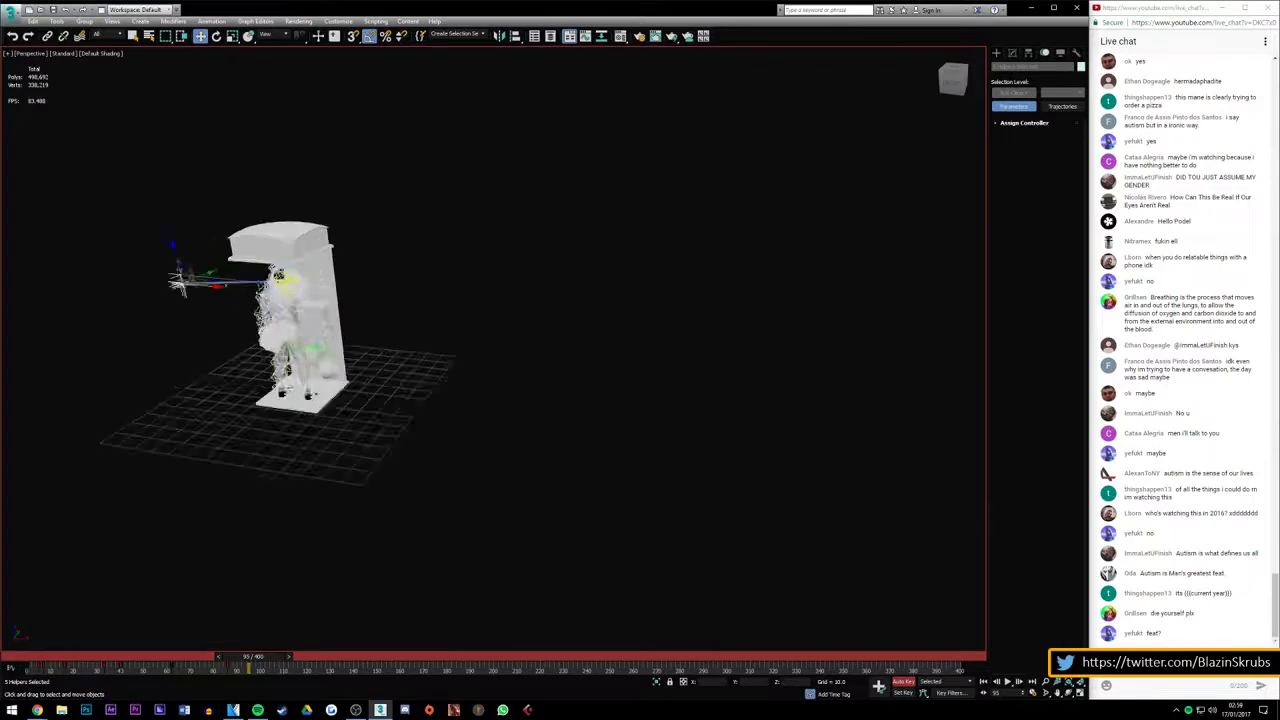
{"action": "scroll", "coordinate": [300, 288], "scroll_direction": "up", "scroll_amount": 4}
{"action": "scroll", "coordinate": [364, 308], "scroll_direction": "up", "scroll_amount": 2}
{"action": "scroll", "coordinate": [364, 305], "scroll_direction": "down", "scroll_amount": 3}
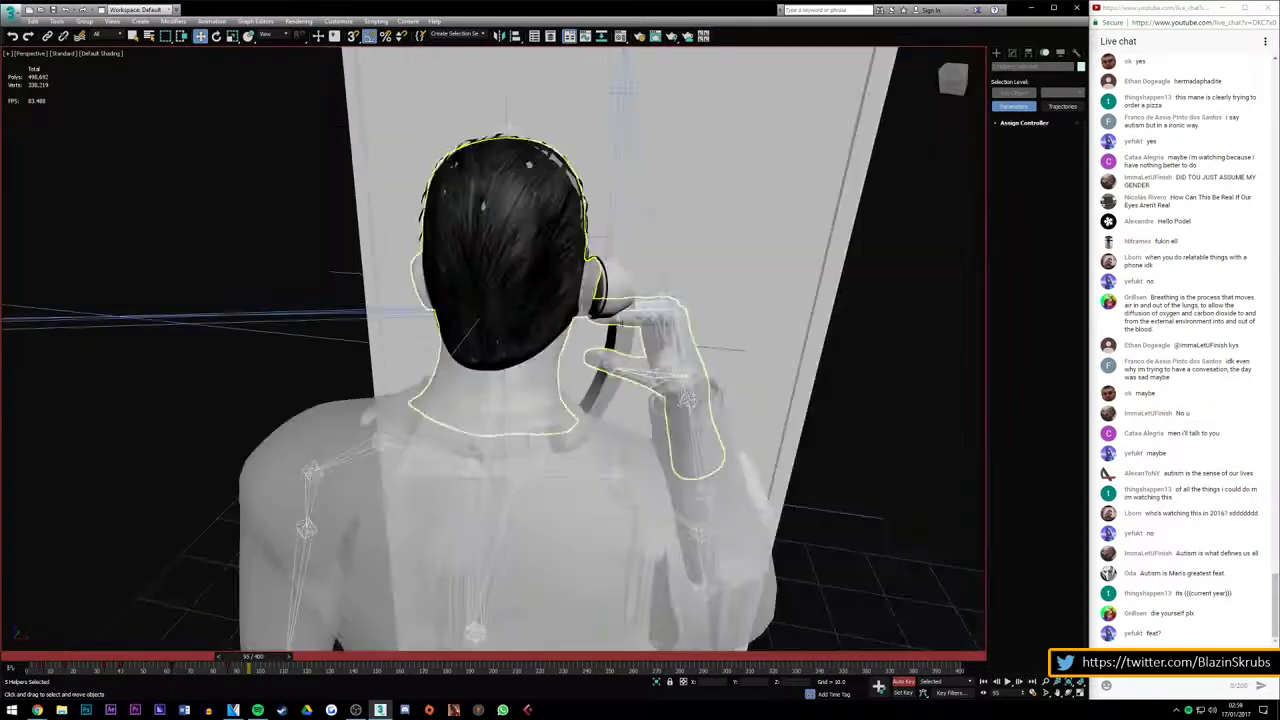
{"action": "left_click", "coordinate": [945, 80]}
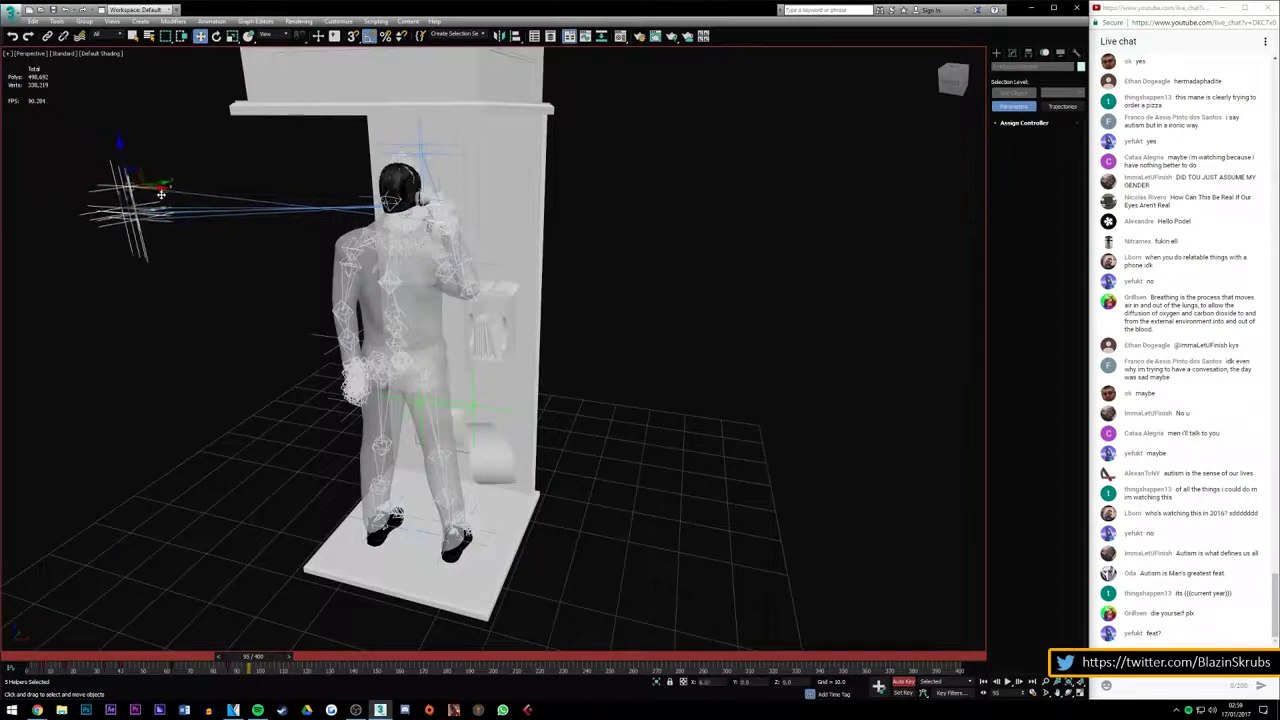
Move the helper target from the left onto the man's head
{"action": "left_click_drag", "start_coordinate": [124, 188], "coordinate": [390, 202]}
{"action": "scroll", "coordinate": [420, 205], "scroll_direction": "up", "scroll_amount": 2}
{"action": "scroll", "coordinate": [425, 207], "scroll_direction": "up", "scroll_amount": 3}
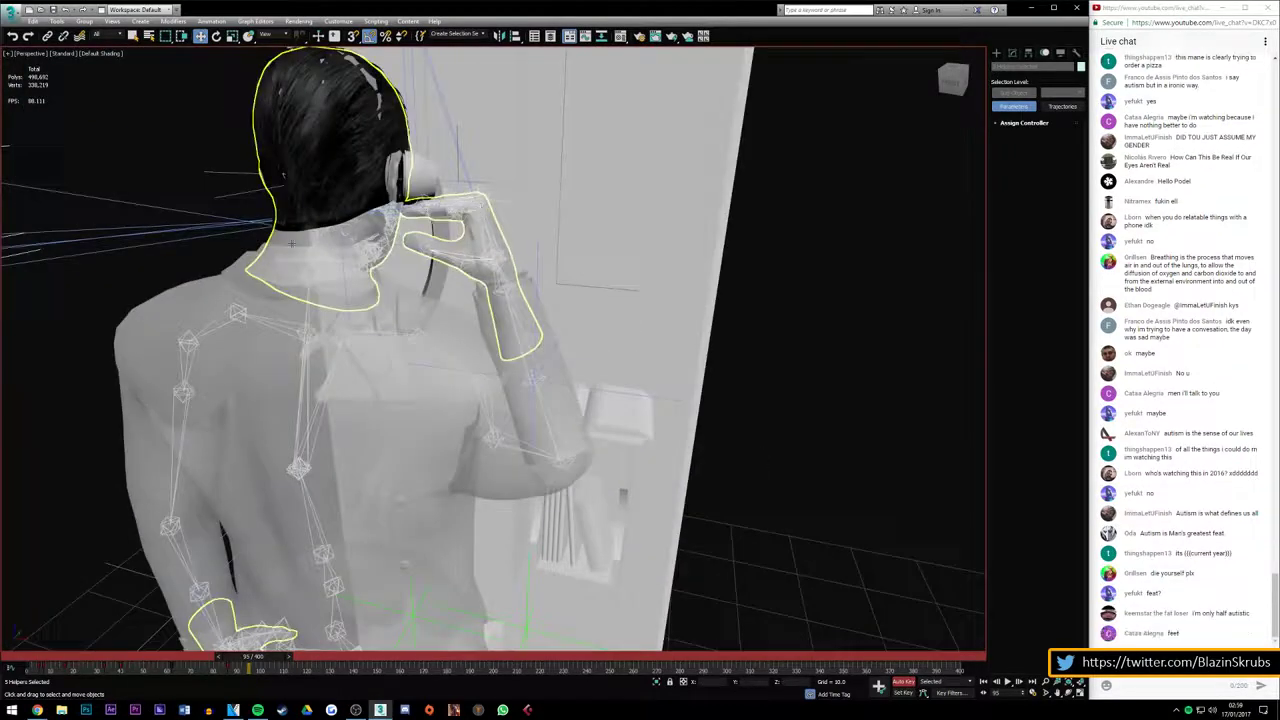
{"action": "middle_click_drag", "start_coordinate": [425, 207], "coordinate": [470, 205], "text": "alt"}
{"action": "mouse_move", "coordinate": [12, 189]}
{"action": "left_mouse_down"}
{"action": "mouse_move", "coordinate": [388, 208]}
{"action": "mouse_move", "coordinate": [228, 262]}
{"action": "left_mouse_up"}
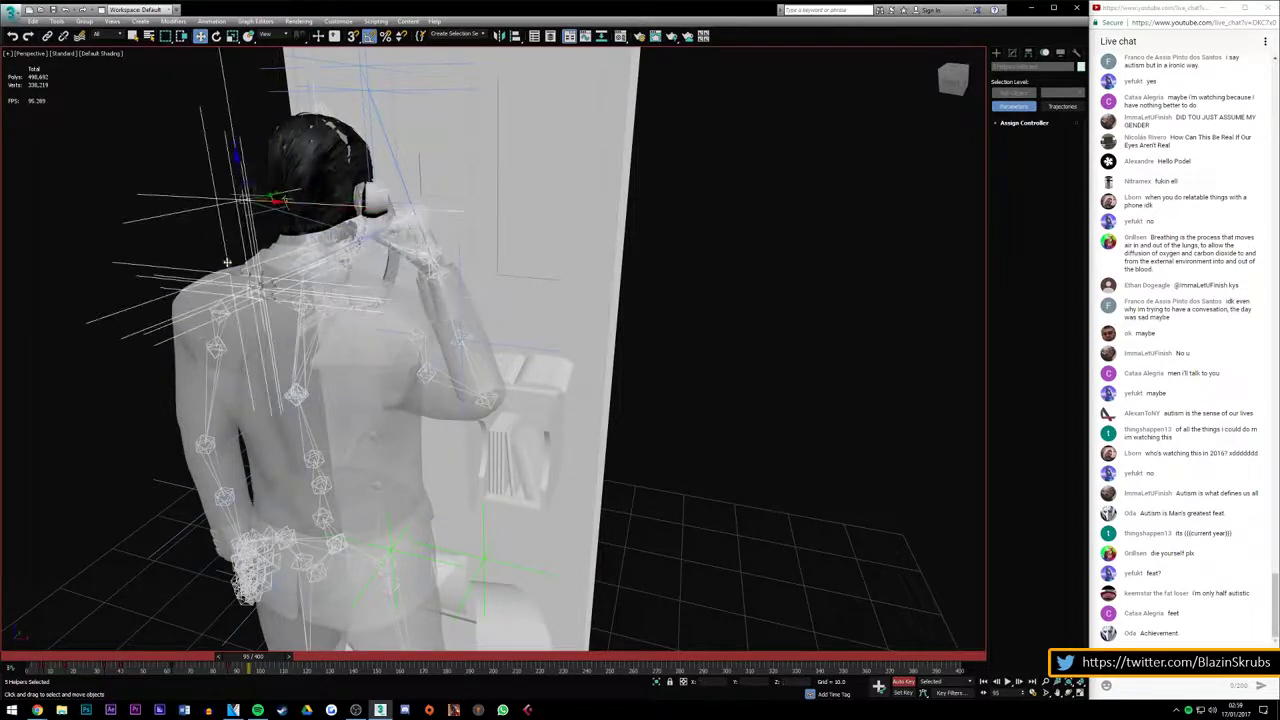
Check the hand control helpers, orbit to a side view, and select the body mesh
{"action": "mouse_move", "coordinate": [430, 340]}
{"action": "middle_mouse_down", "text": "alt"}
{"action": "mouse_move", "coordinate": [499, 343]}
{"action": "mouse_move", "coordinate": [520, 330]}
{"action": "middle_mouse_up", "text": "alt"}
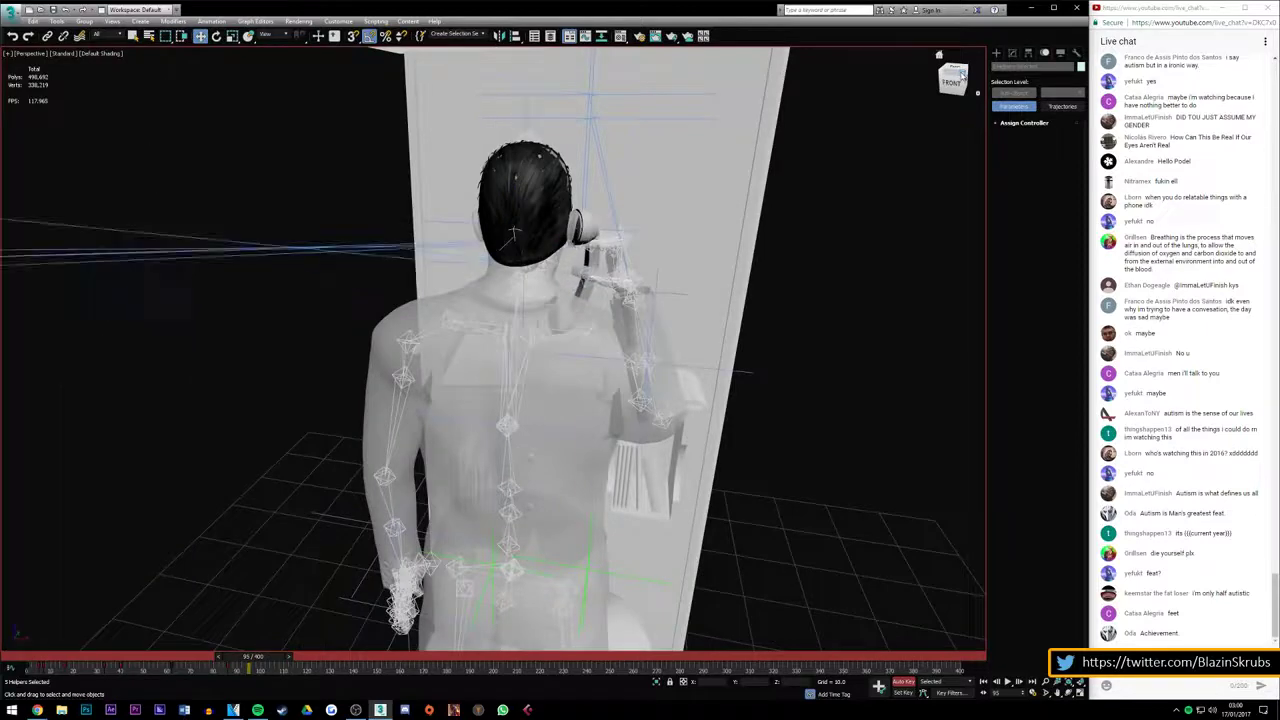
{"action": "left_click_drag", "start_coordinate": [585, 315], "coordinate": [675, 185]}
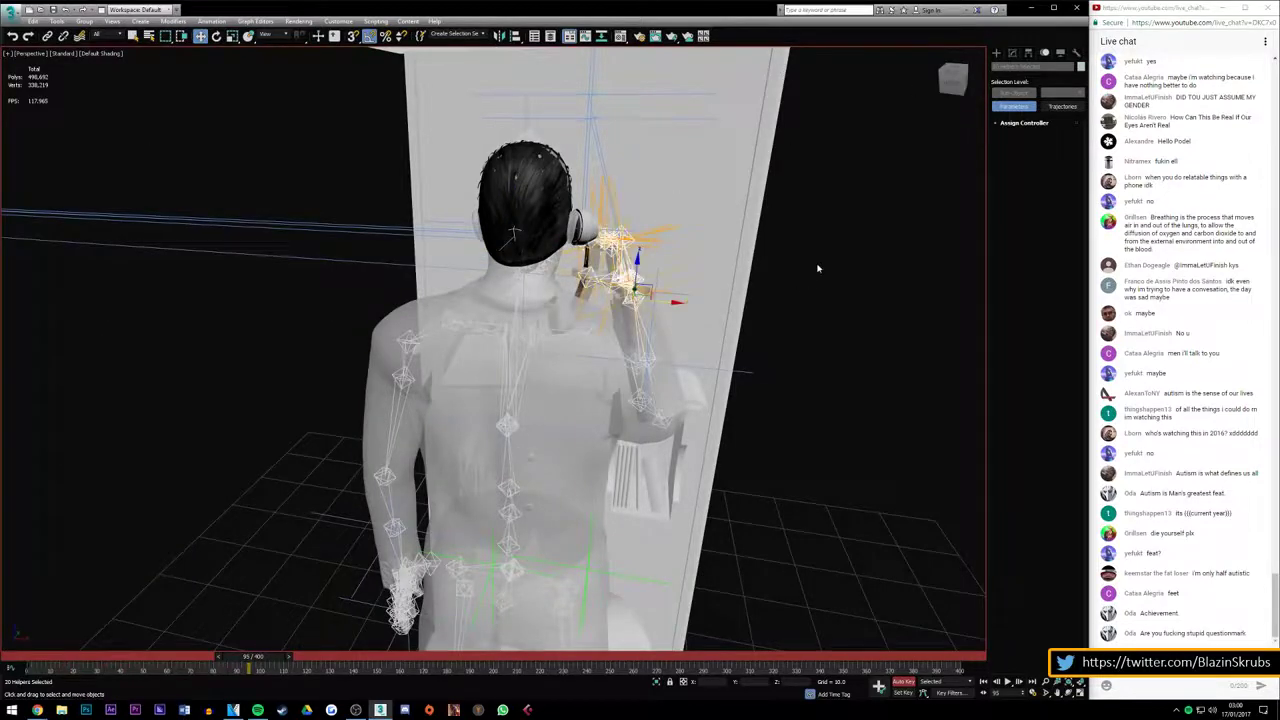
{"action": "scroll", "coordinate": [817, 268], "scroll_direction": "up", "scroll_amount": 4}
{"action": "left_click", "coordinate": [526, 242]}
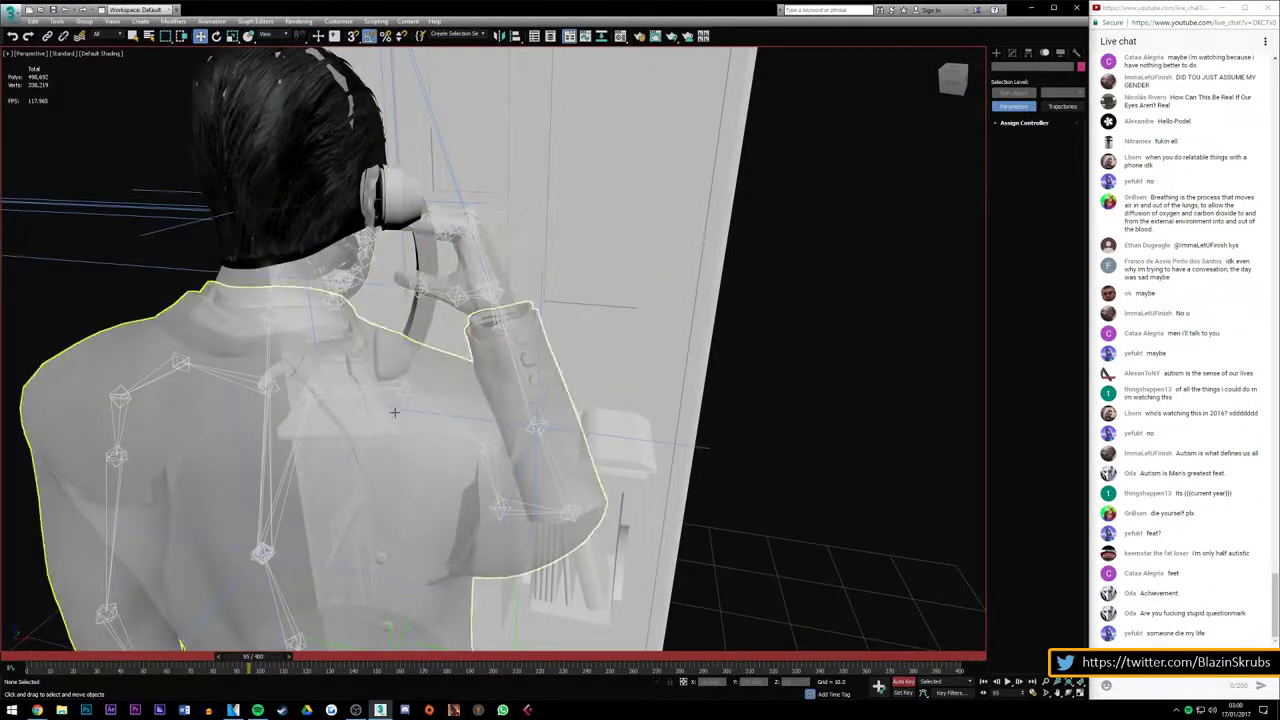
{"action": "mouse_move", "coordinate": [394, 411]}
{"action": "middle_mouse_down", "text": "alt"}
{"action": "mouse_move", "coordinate": [300, 420]}
{"action": "mouse_move", "coordinate": [420, 395]}
{"action": "mouse_move", "coordinate": [507, 467]}
{"action": "middle_mouse_up", "text": "alt"}
{"action": "left_click", "coordinate": [507, 467]}
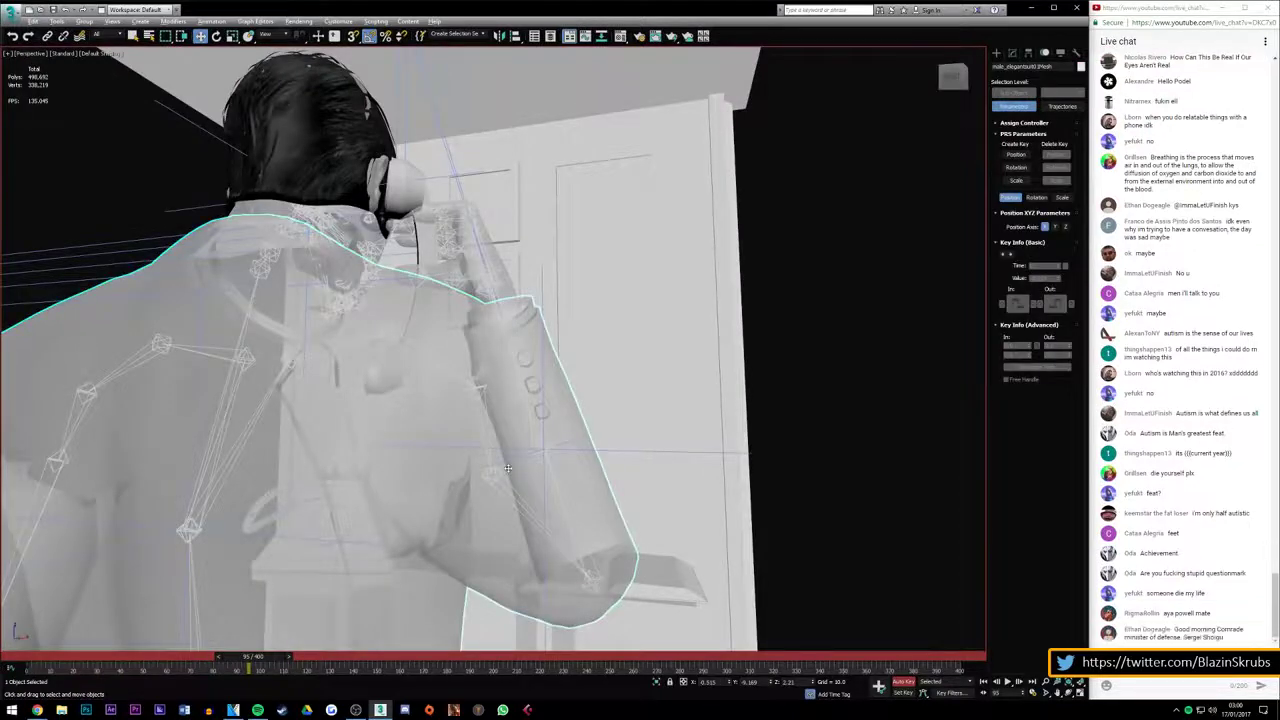
Turn off See-Through so the suit shows opaque black
{"action": "key", "text": "alt+x"}
{"action": "left_click", "coordinate": [510, 287]}
{"action": "middle_click_drag", "start_coordinate": [510, 287], "coordinate": [478, 420], "text": "alt"}
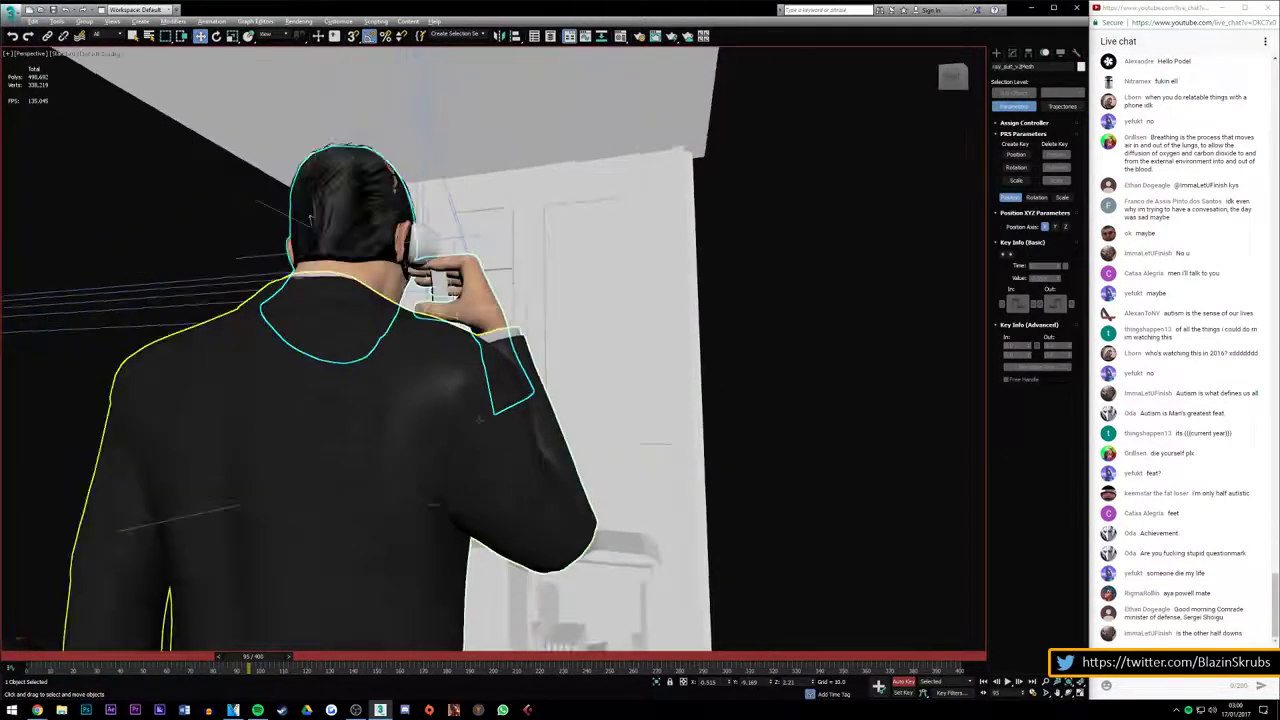
Preview the receiver-lifting animation from frame 0, viewing from behind, then rewind to the start
{"action": "left_click_drag", "start_coordinate": [270, 665], "coordinate": [8, 665]}
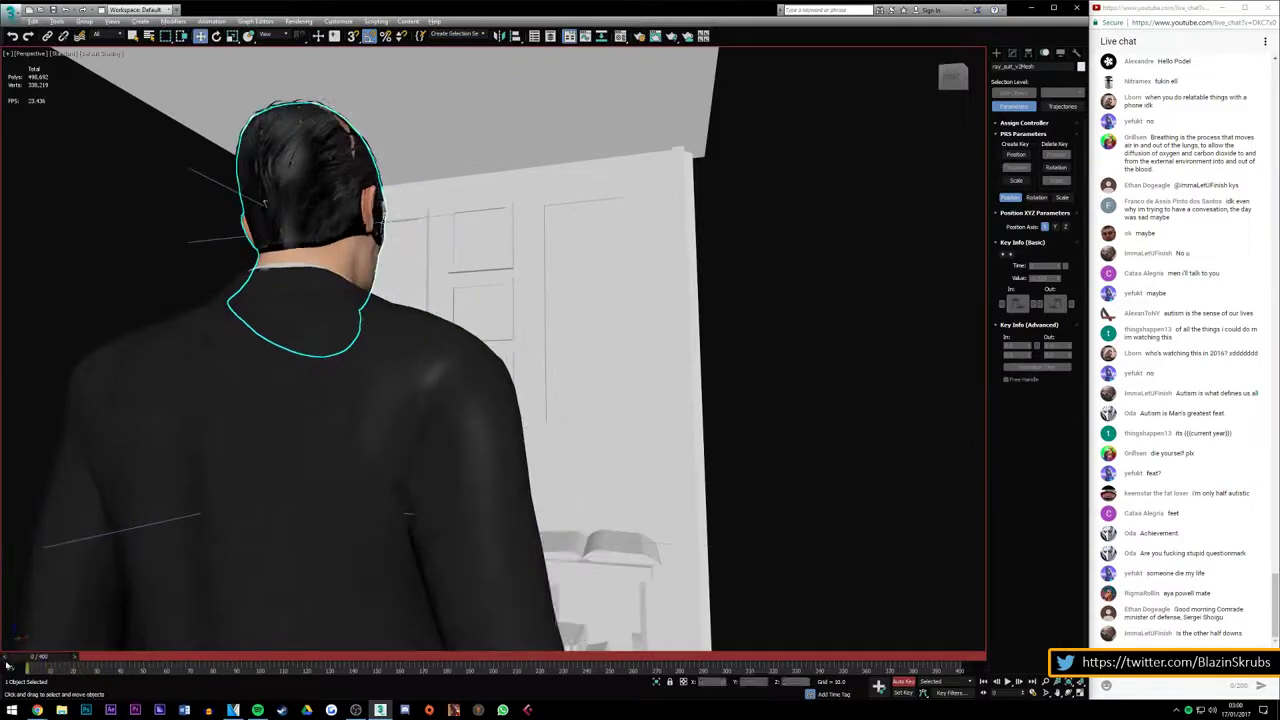
{"action": "left_click", "coordinate": [1010, 681]}
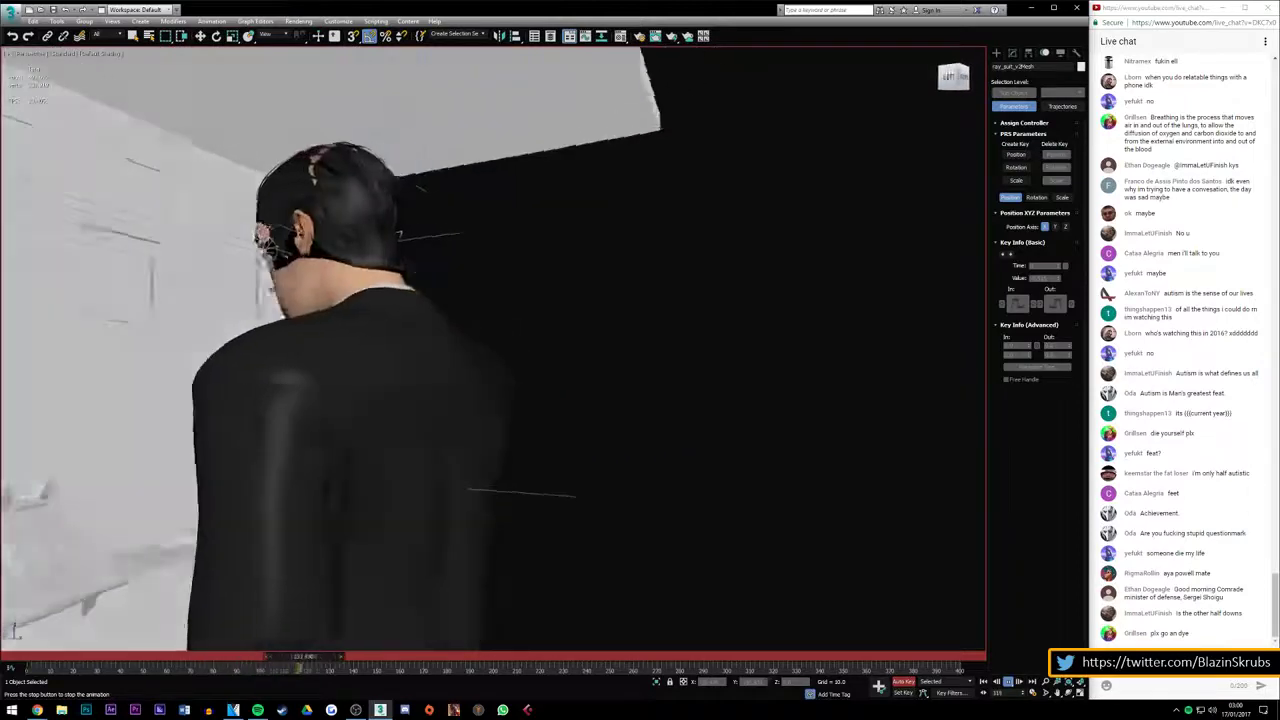
{"action": "left_click_drag", "start_coordinate": [413, 652], "coordinate": [30, 656]}
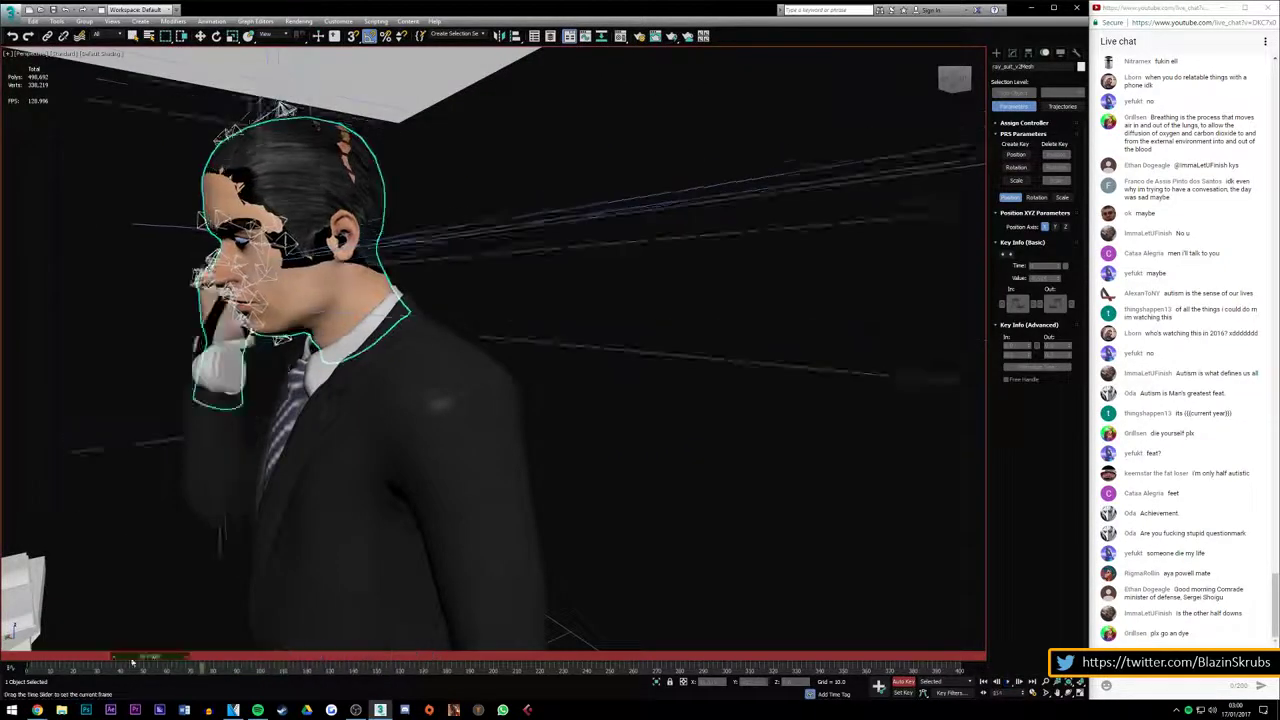
{"action": "left_click", "coordinate": [1006, 681]}
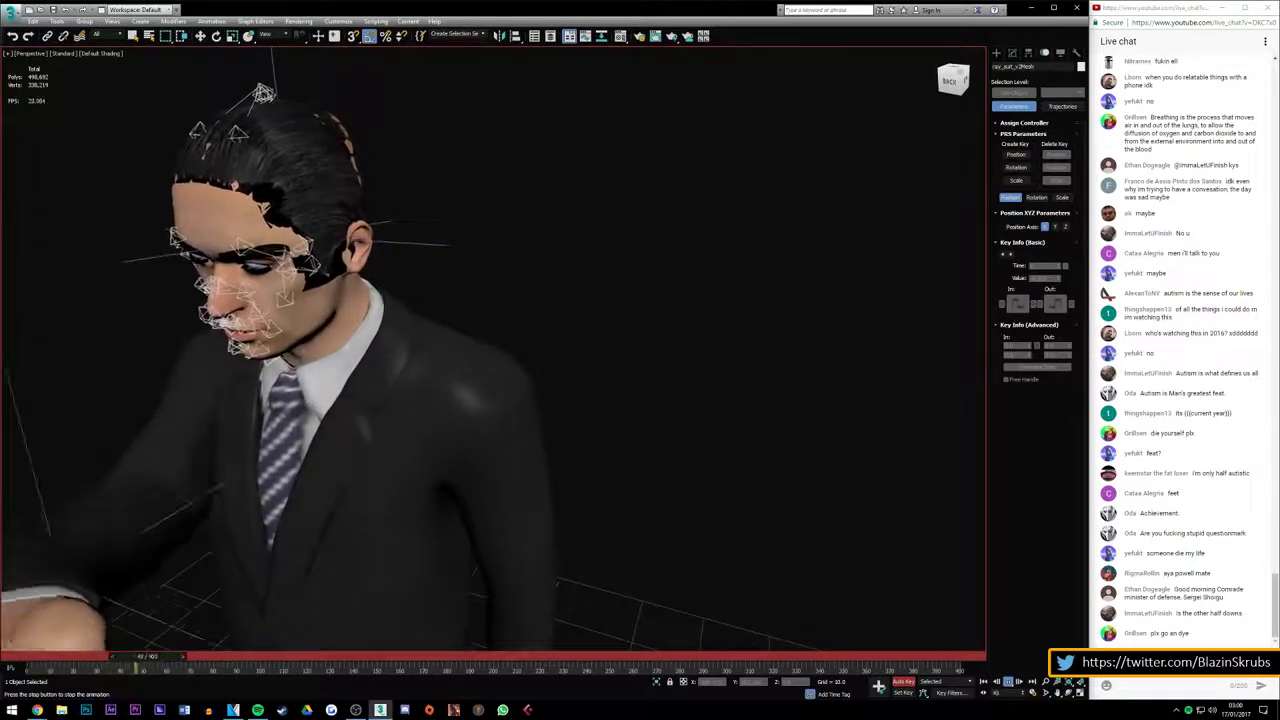
{"action": "left_click", "coordinate": [950, 79]}
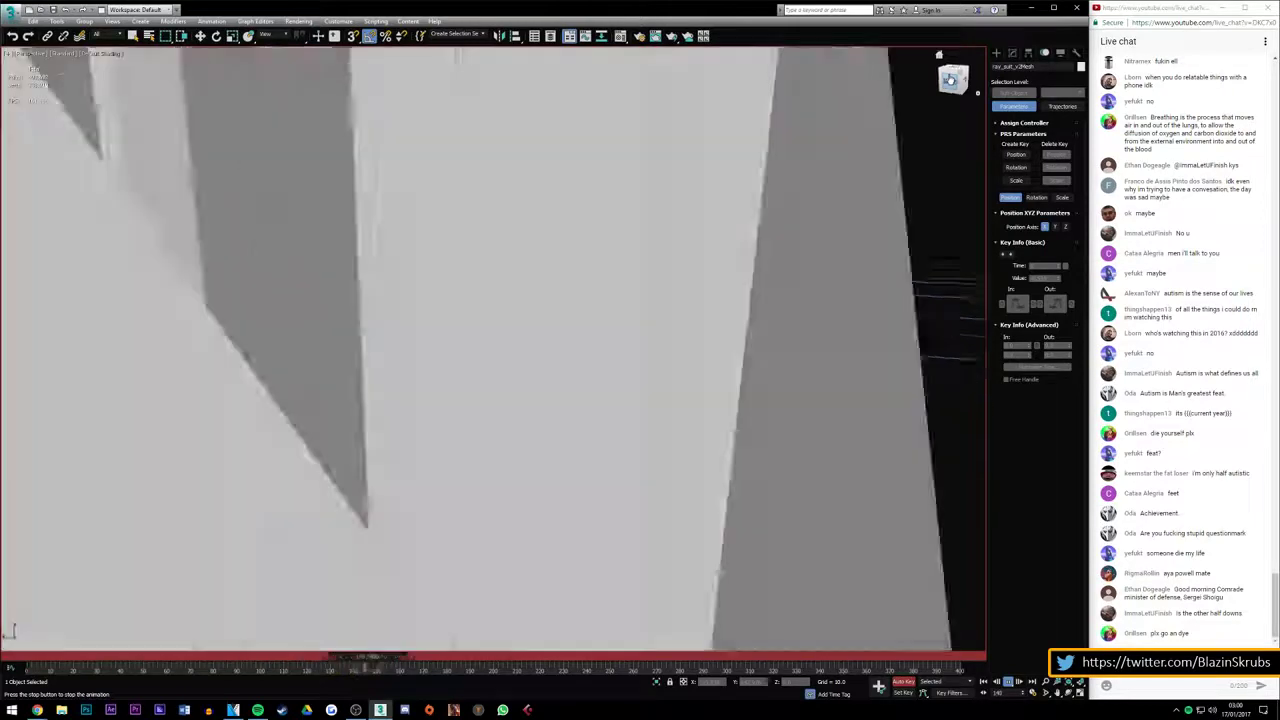
{"action": "scroll", "coordinate": [329, 549], "scroll_direction": "up", "scroll_amount": 5}
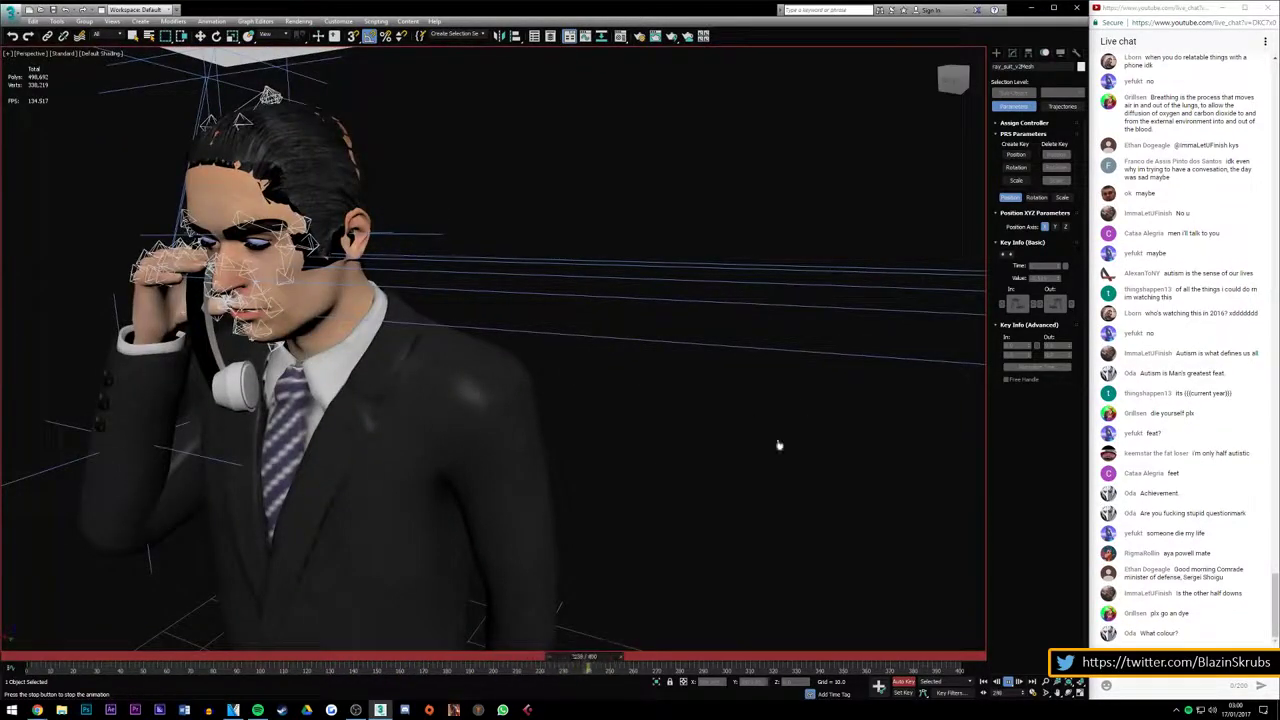
{"action": "mouse_move", "coordinate": [640, 657]}
{"action": "left_mouse_down"}
{"action": "mouse_move", "coordinate": [75, 667]}
{"action": "mouse_move", "coordinate": [297, 633]}
{"action": "mouse_move", "coordinate": [30, 660]}
{"action": "left_mouse_up"}
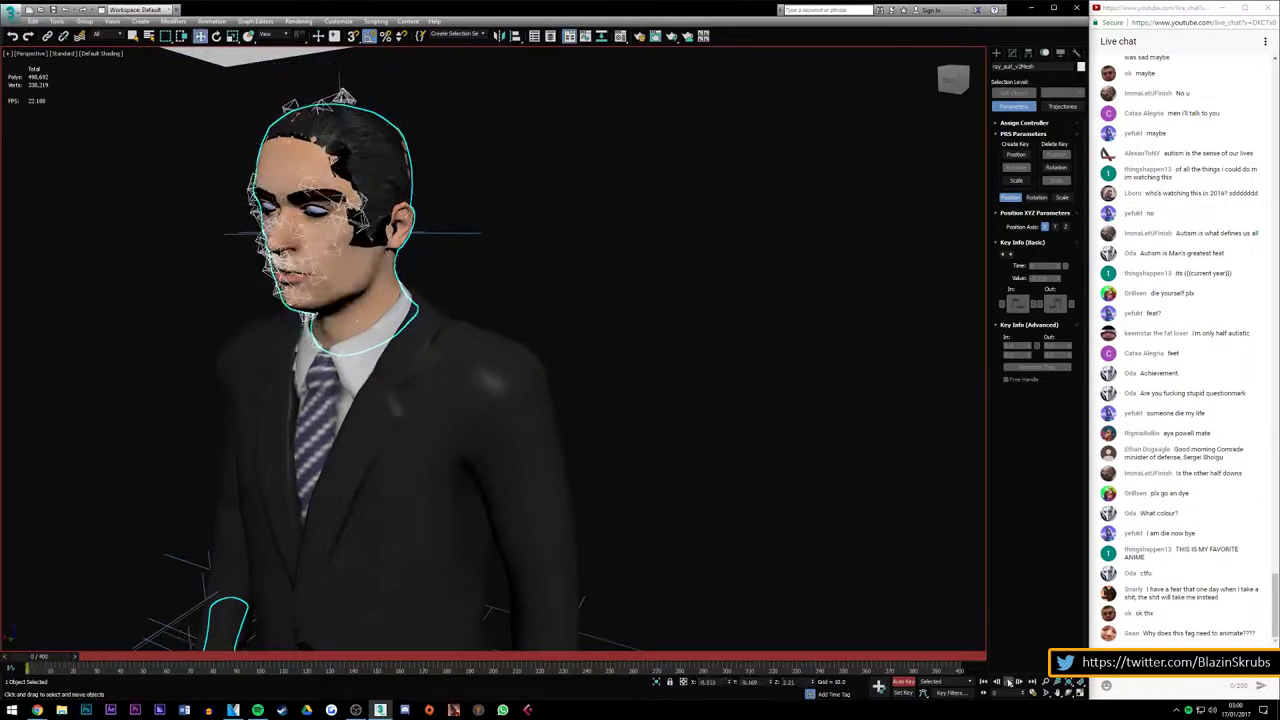
Play and stop the animation twice, rewinding to frame 0 each time
{"action": "left_click", "coordinate": [1009, 681]}
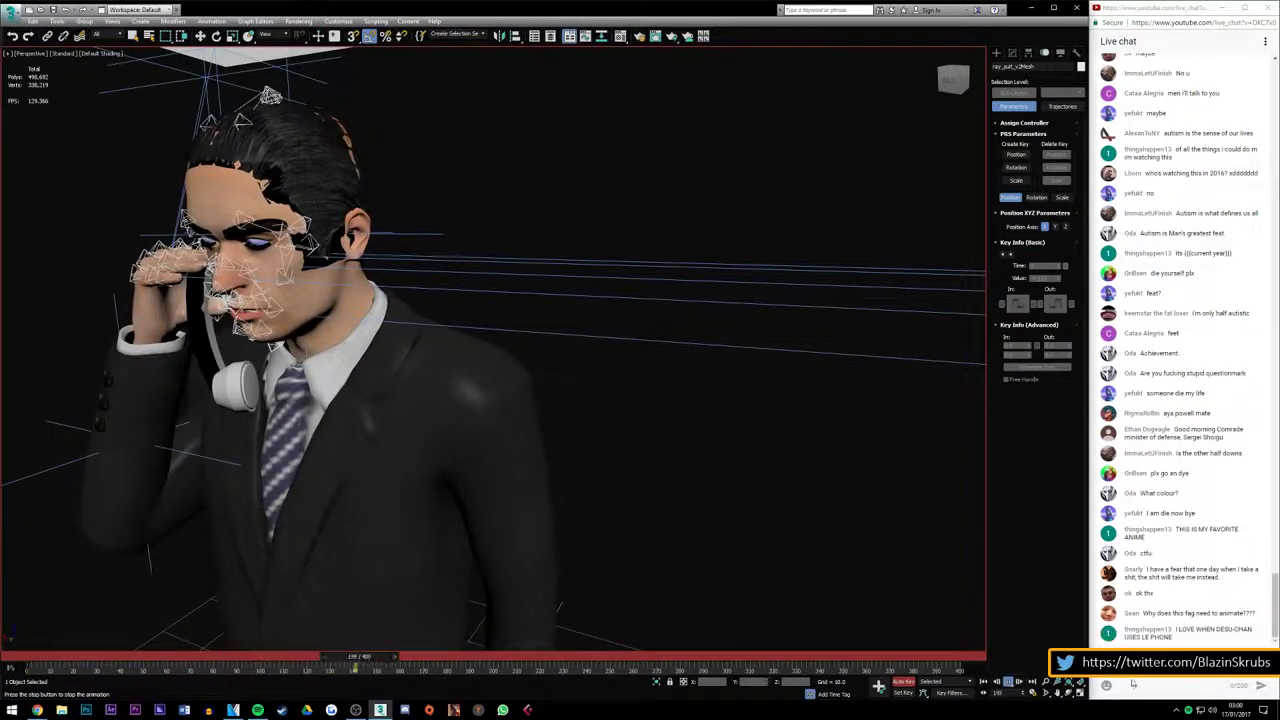
{"action": "left_click", "coordinate": [438, 658]}
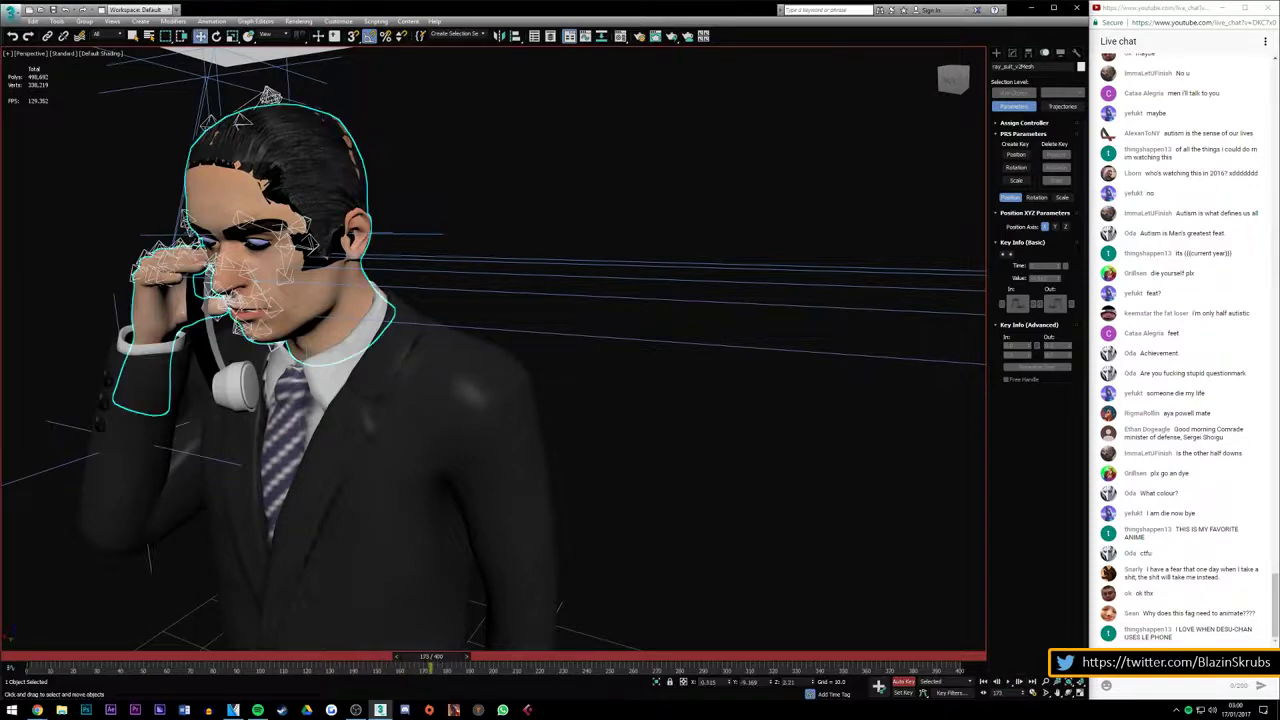
{"action": "left_click_drag", "start_coordinate": [442, 660], "coordinate": [40, 658]}
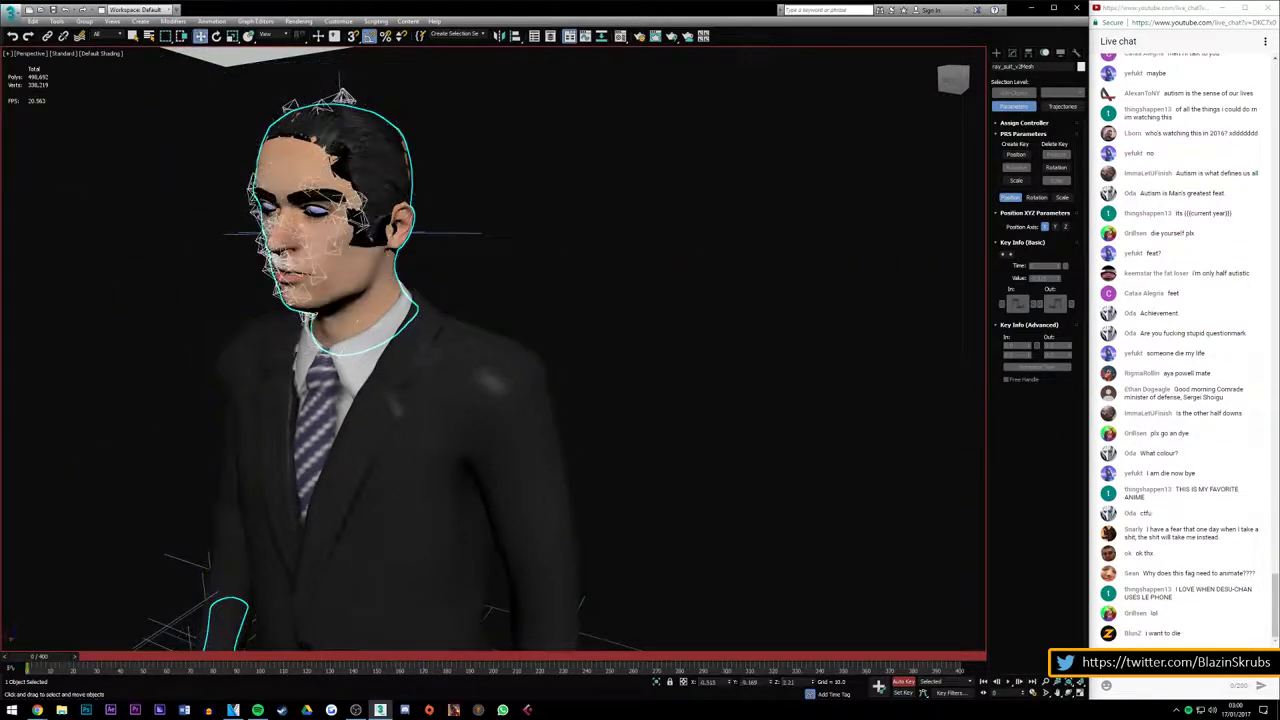
{"action": "left_click", "coordinate": [1009, 683]}
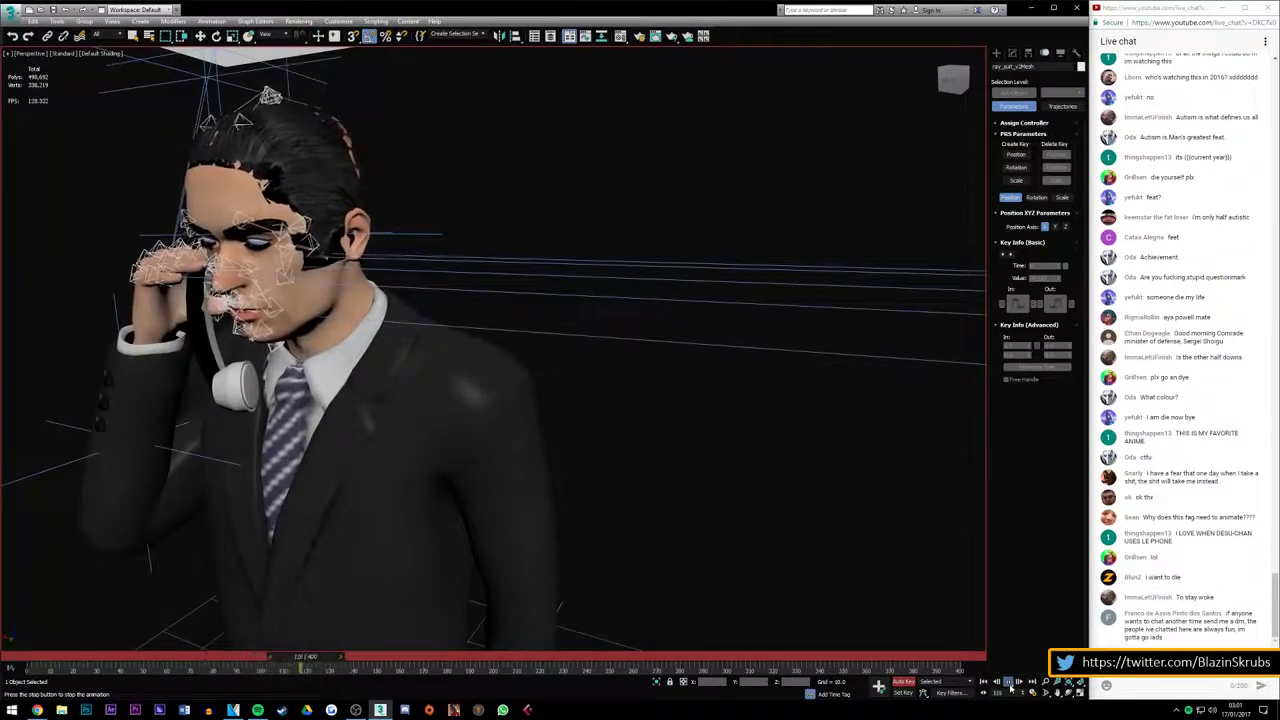
{"action": "left_click", "coordinate": [1010, 684]}
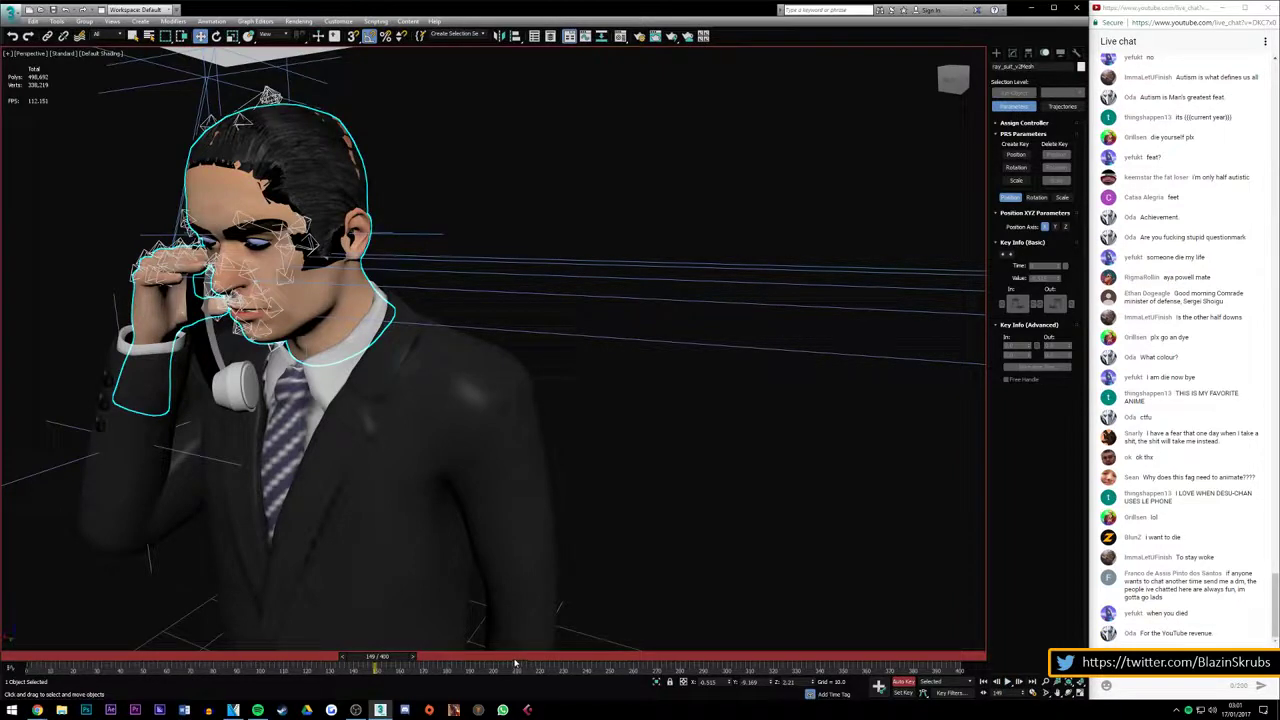
{"action": "left_click_drag", "start_coordinate": [378, 665], "coordinate": [30, 665]}
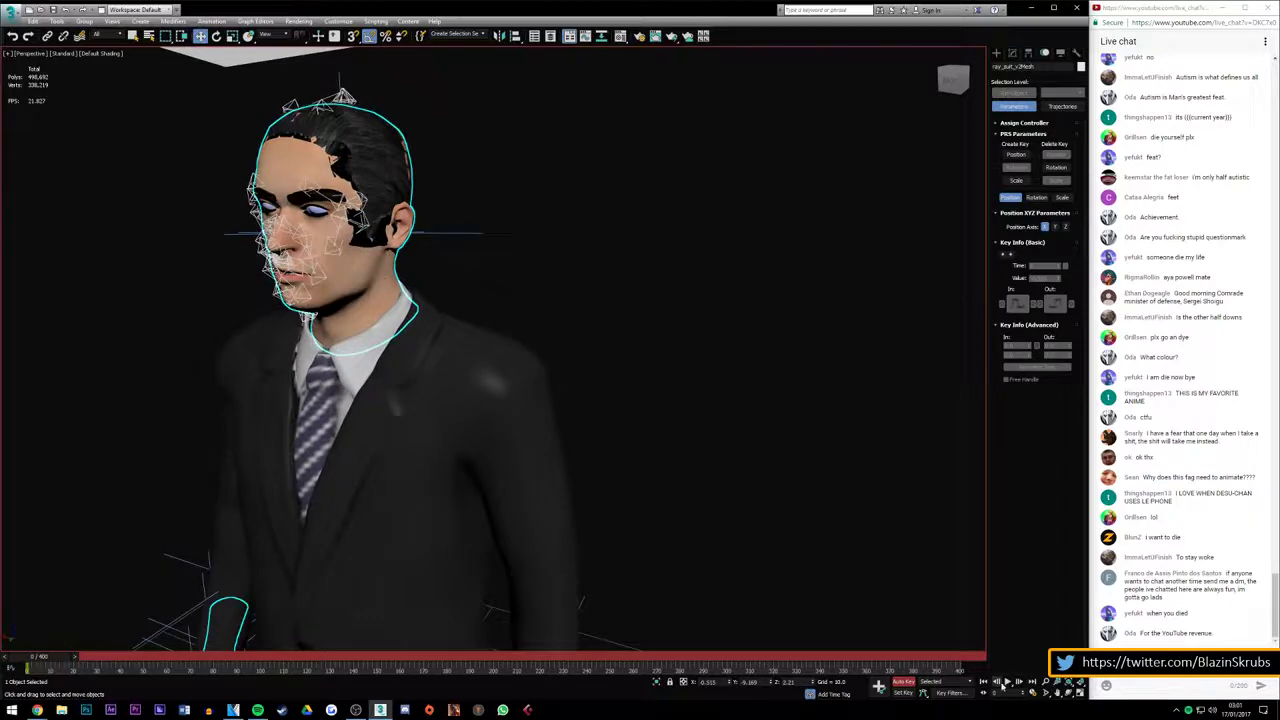
Jump to frame 400 and back, then replay and pause around frame 168 with the receiver at his ear
{"action": "left_click", "coordinate": [1005, 684]}
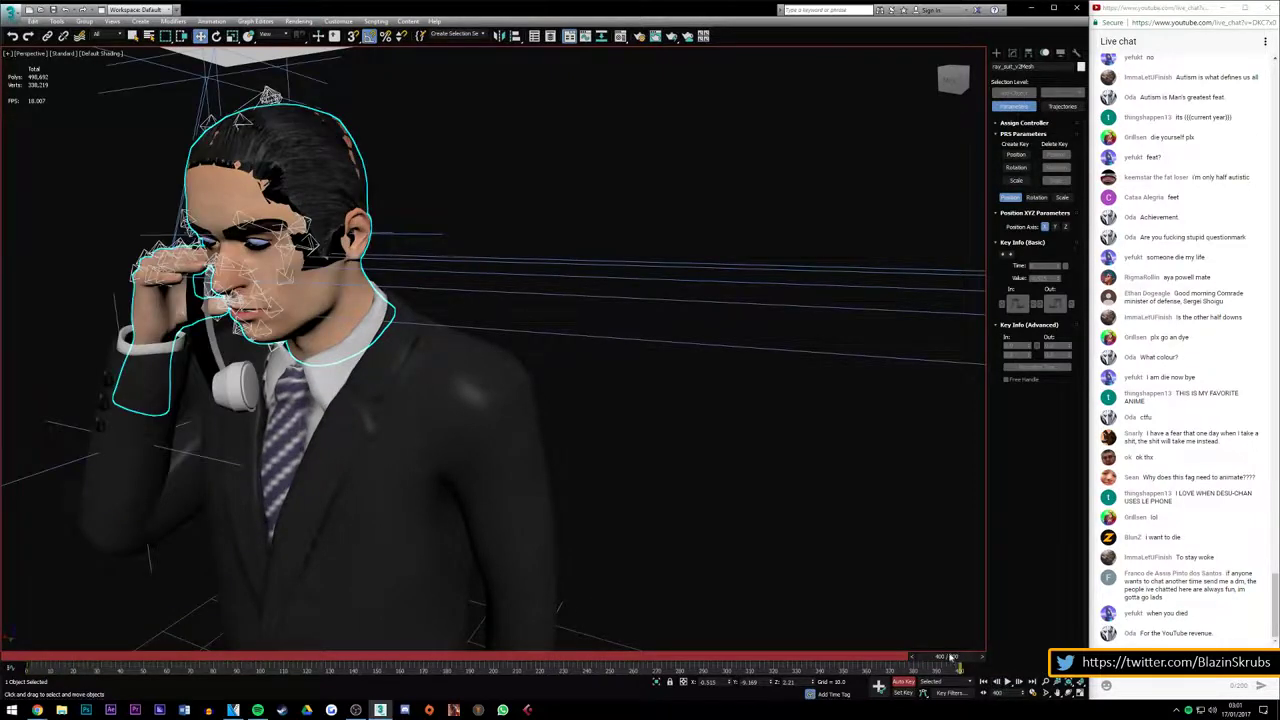
{"action": "left_click", "coordinate": [983, 681]}
{"action": "left_click", "coordinate": [1009, 684]}
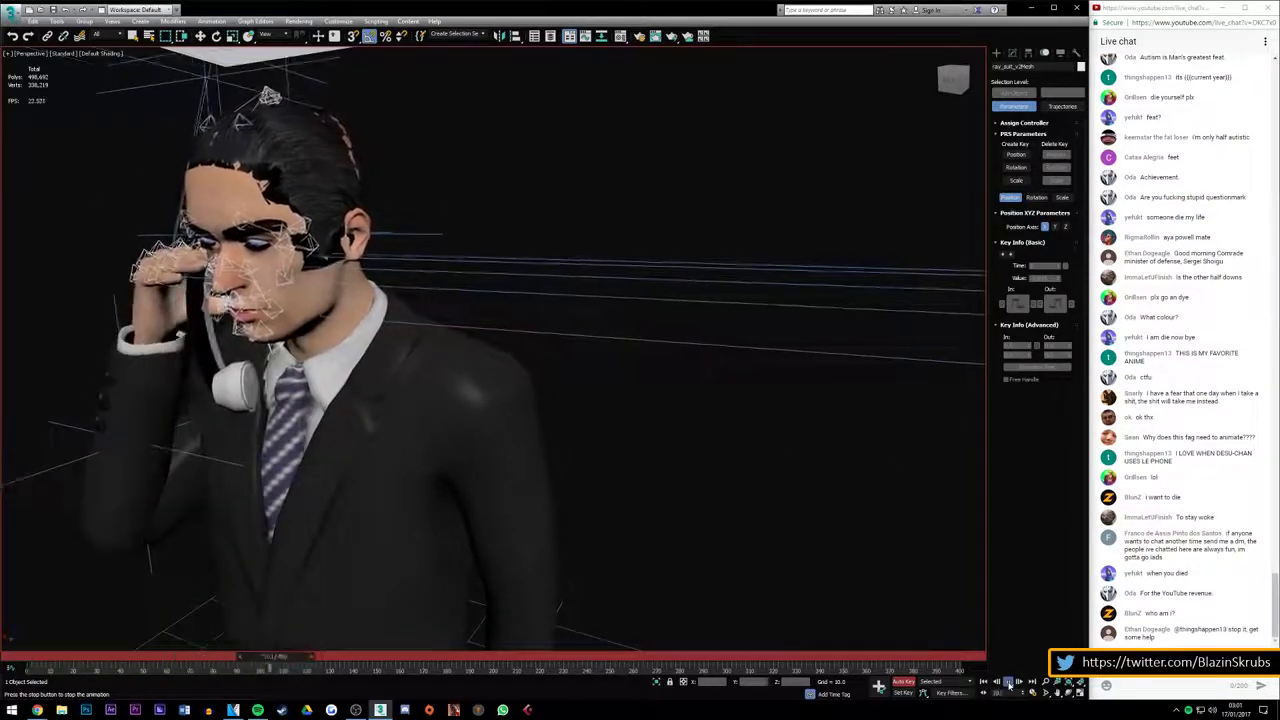
{"action": "key", "text": "Escape"}
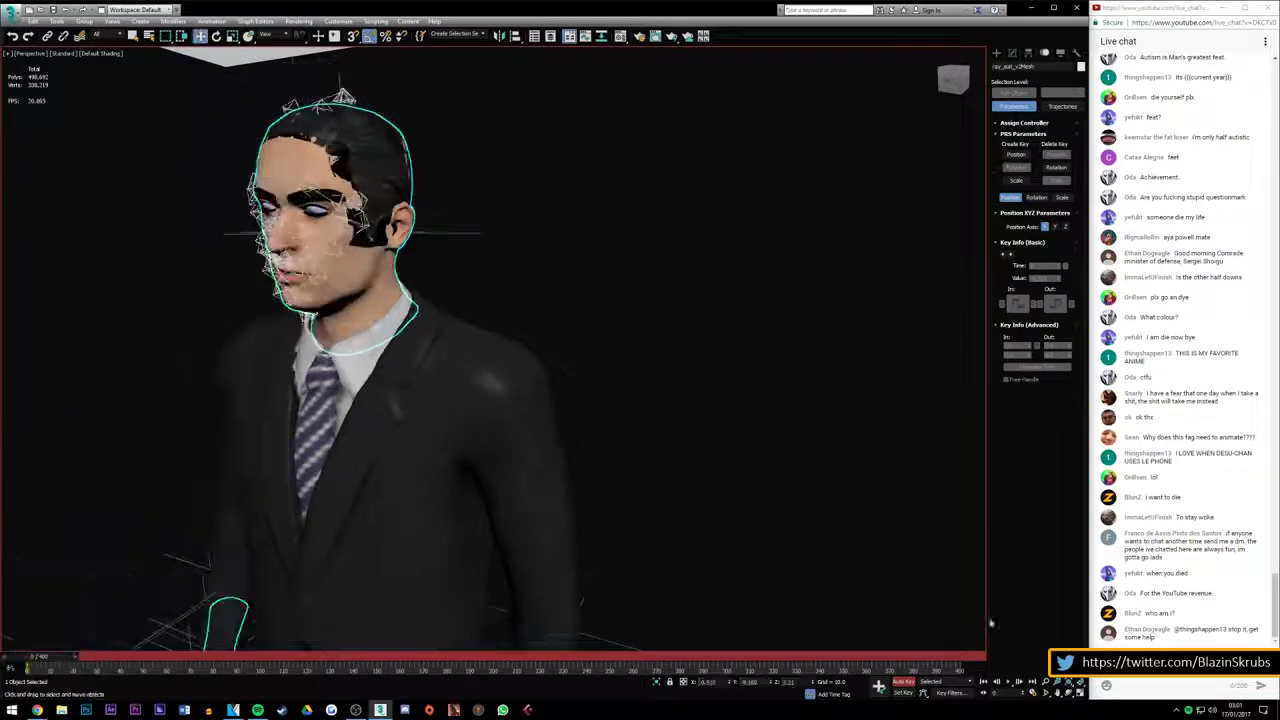
{"action": "left_click", "coordinate": [1008, 681]}
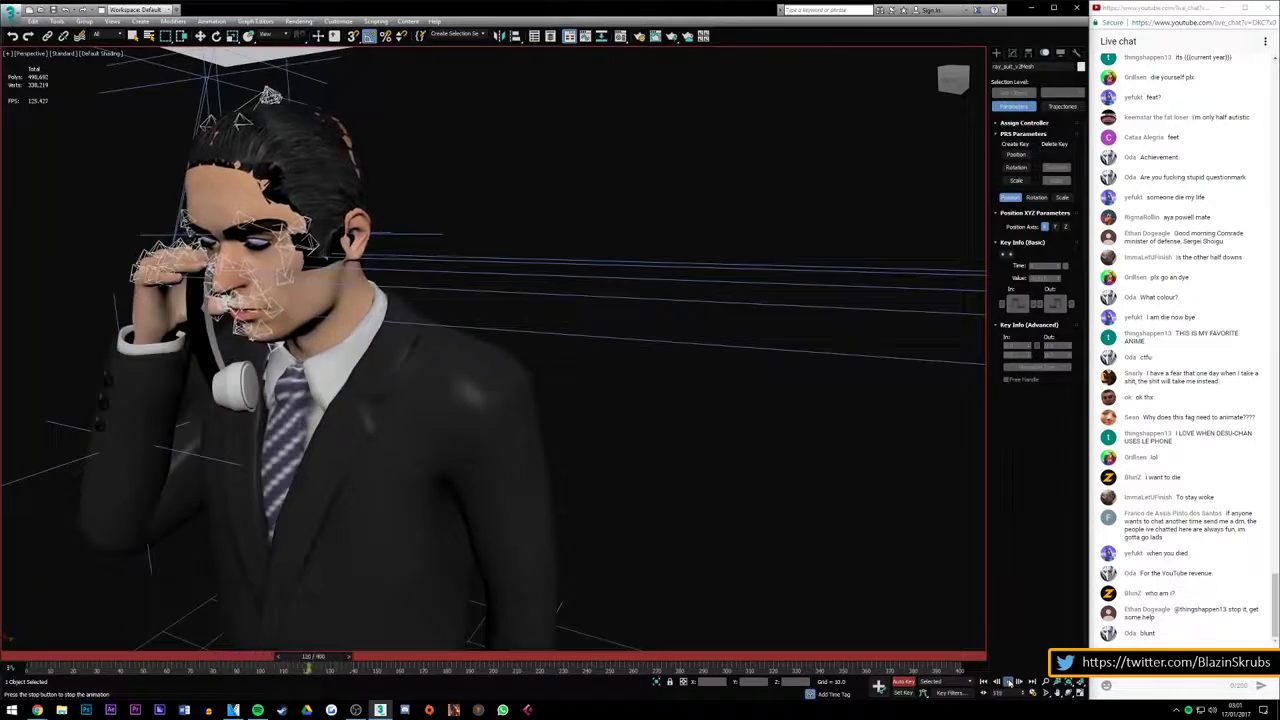
{"action": "left_click", "coordinate": [1008, 681]}
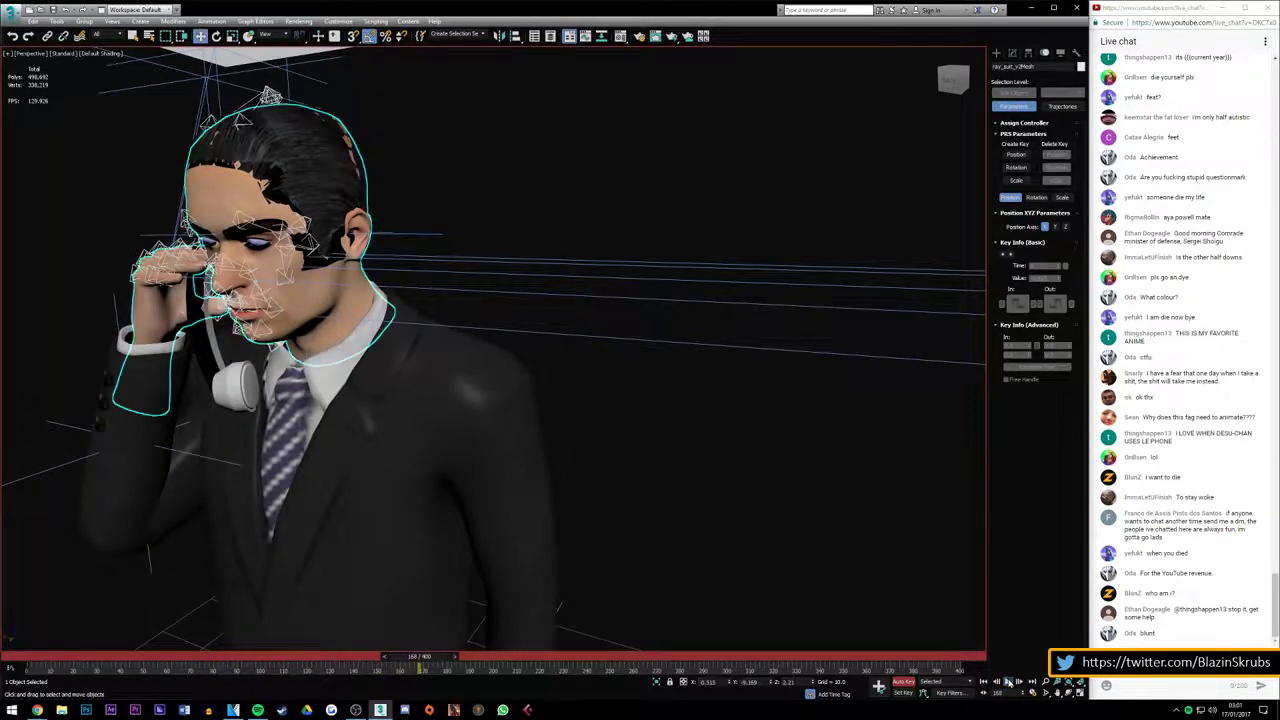